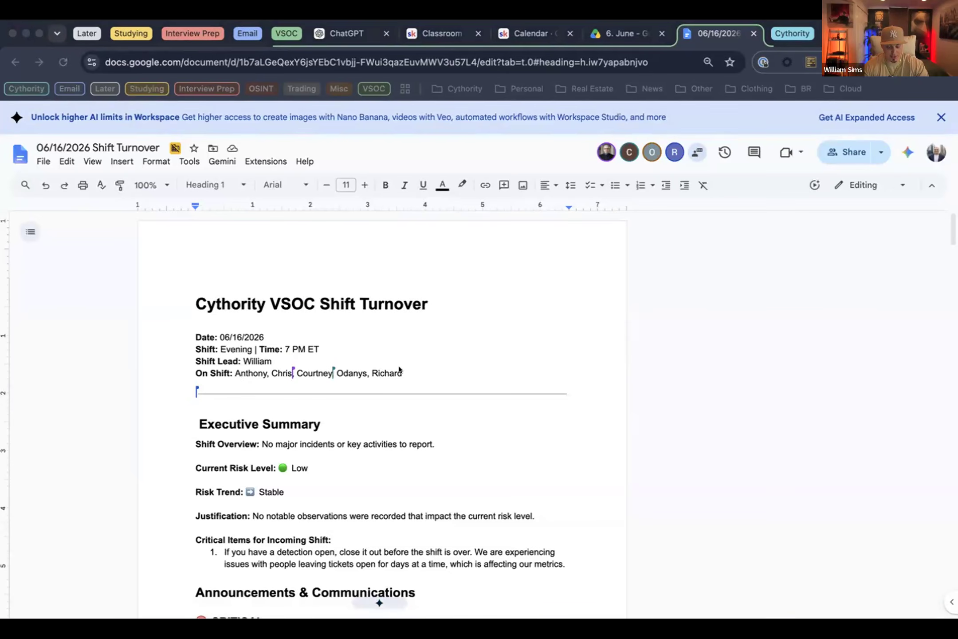
Scroll down to the Announcements & Communications CRITICAL list and its runbook links
scroll(400, 370, "down", 3)
scroll(399, 369, "down", 2)
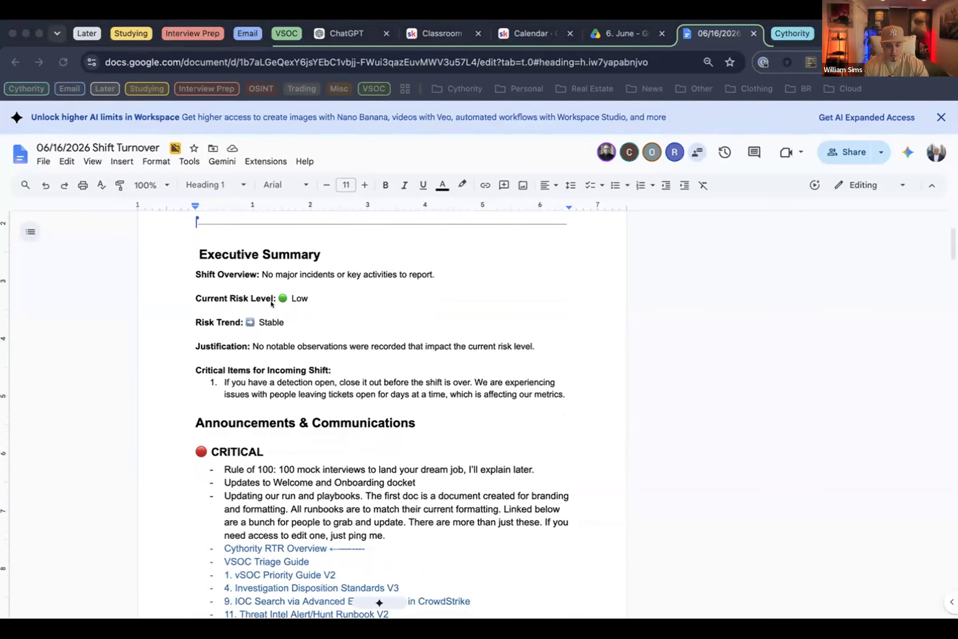
scroll(303, 302, "down", 1)
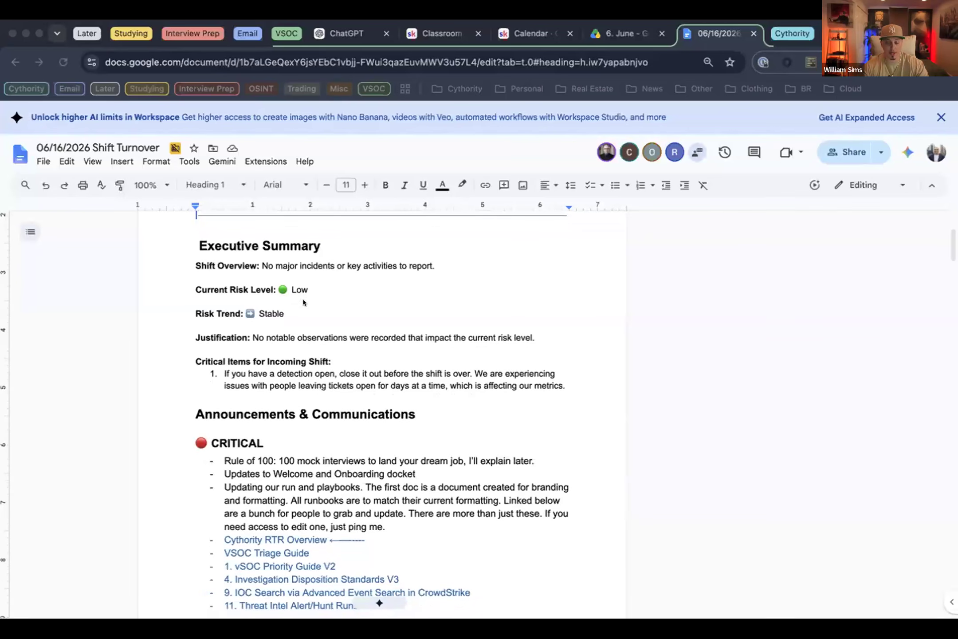
scroll(303, 302, "down", 3)
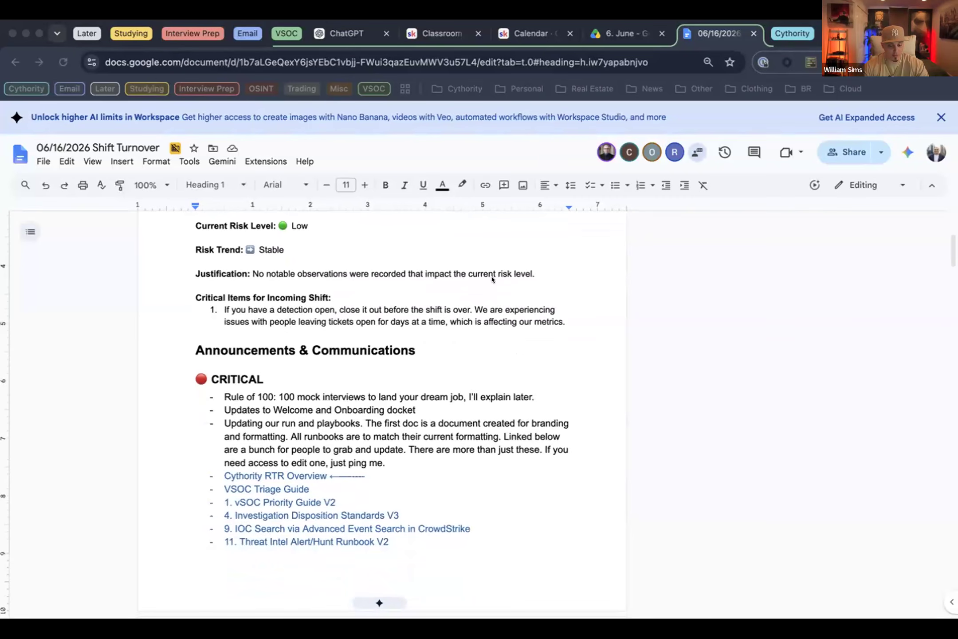
scroll(492, 280, "down", 3)
scroll(492, 279, "down", 1)
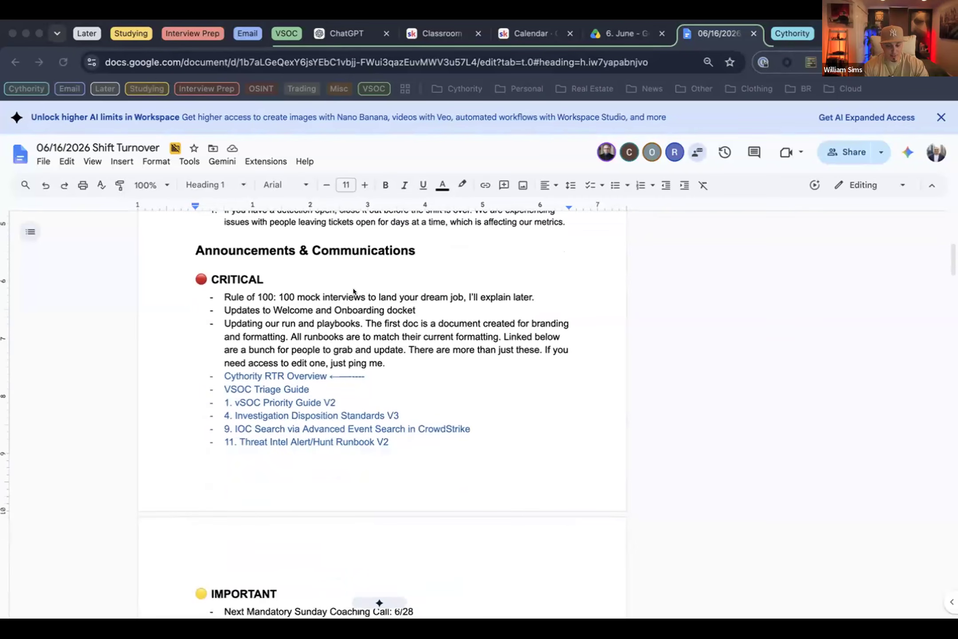
Add a new first CRITICAL bullet above 'Rule of 100': 'Cyber Threat Intelligence course created and added to Skool.'
left_click(225, 297)
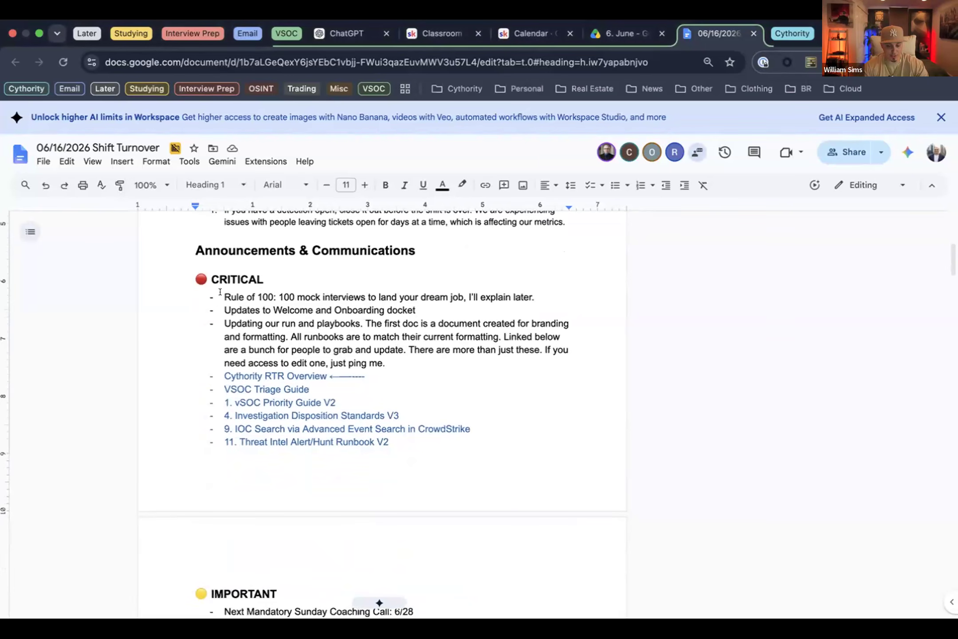
key("Return")
key("Up")
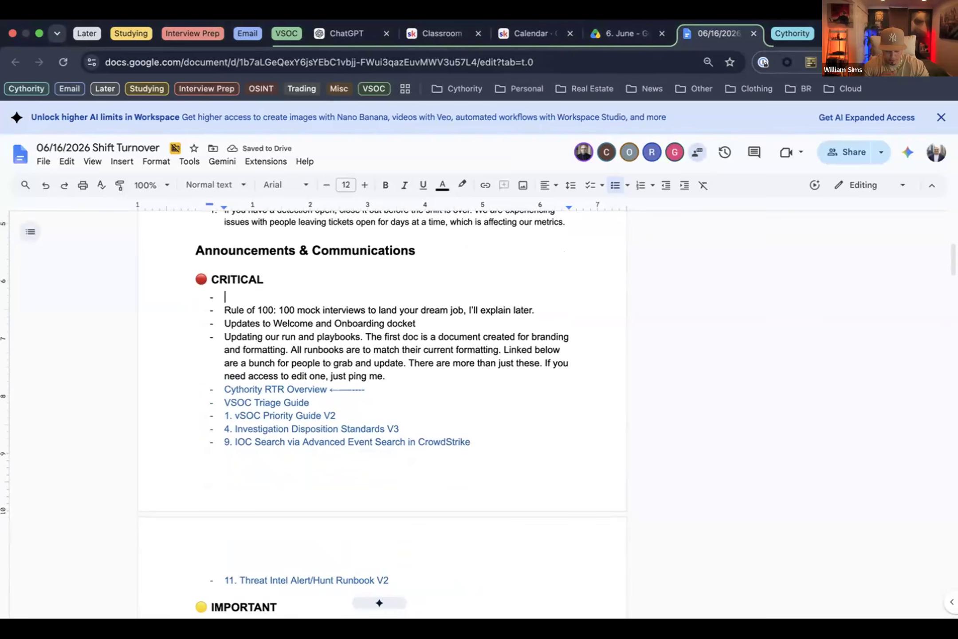
type("Cuyber")
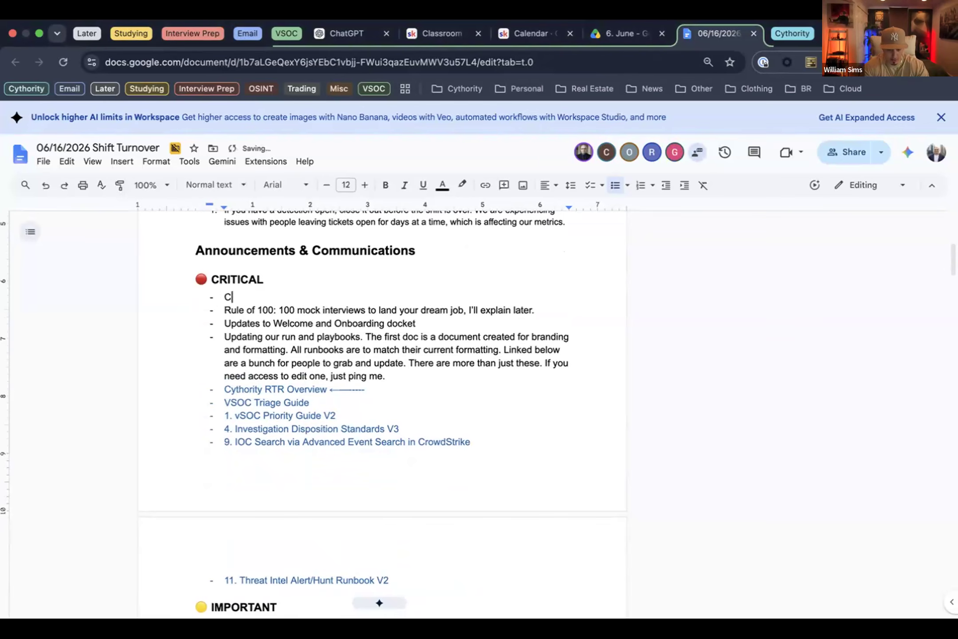
key("BackSpace")
key("BackSpace")
key("BackSpace")
key("BackSpace")
key("BackSpace")
type("yber ")
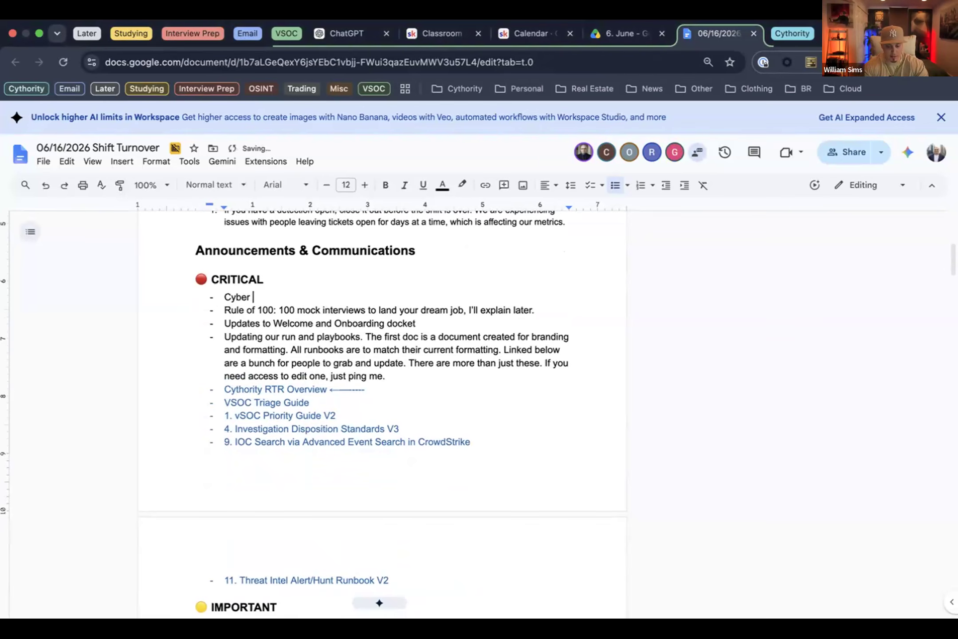
type("Threat Intelligence ")
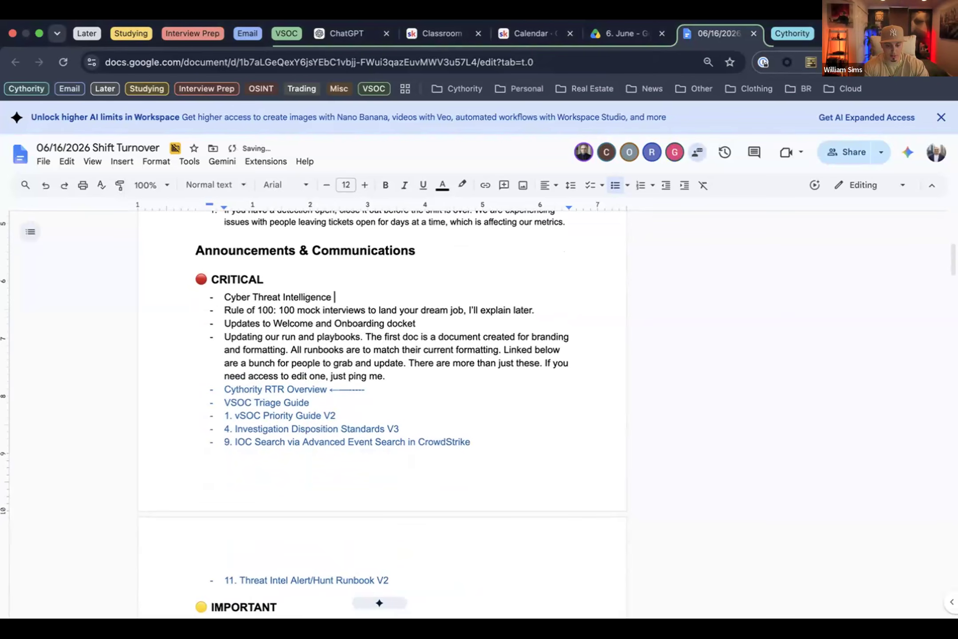
type("course ")
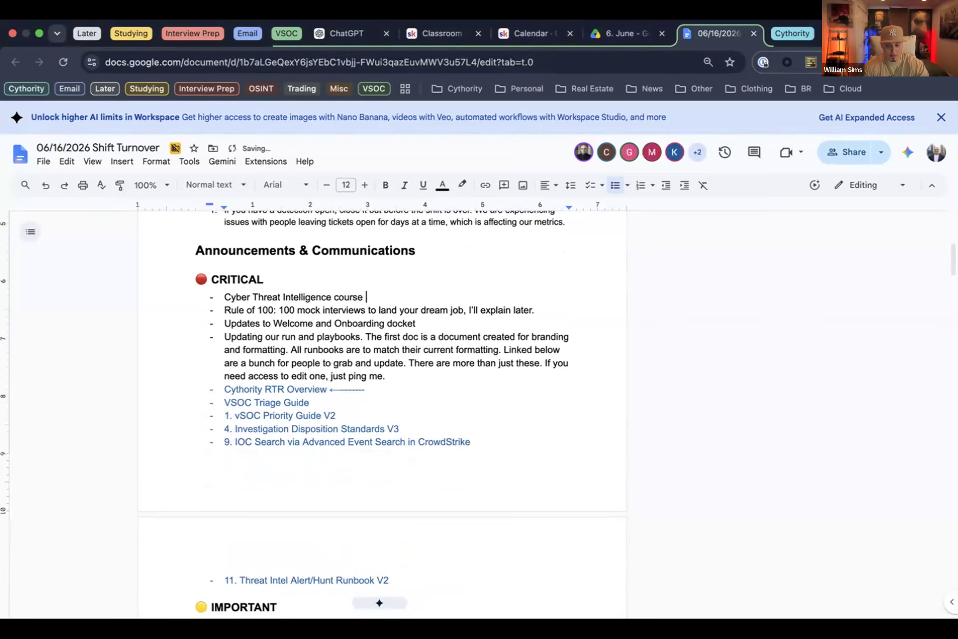
type("created ")
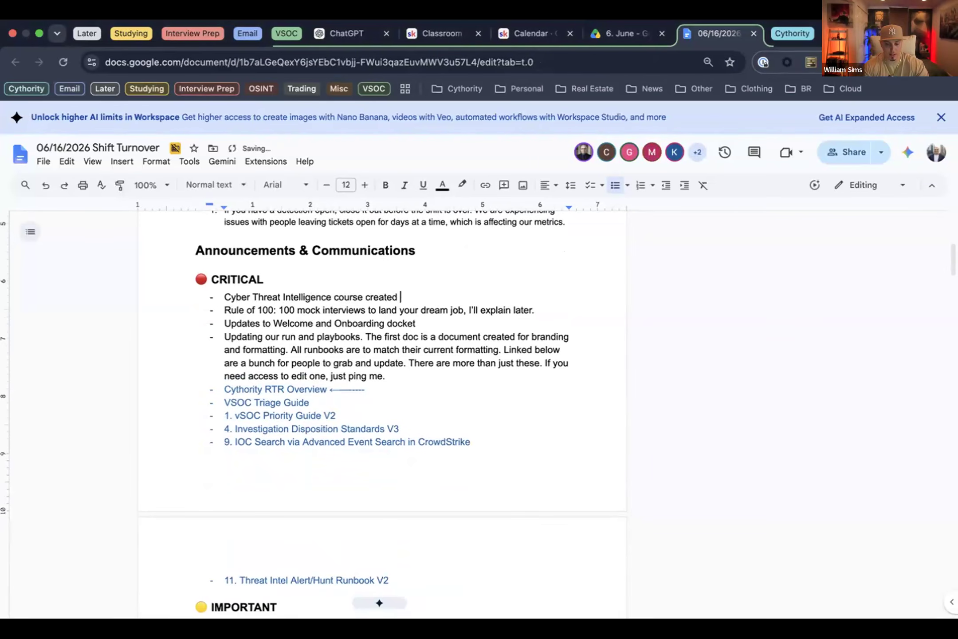
type("and added to Skool")
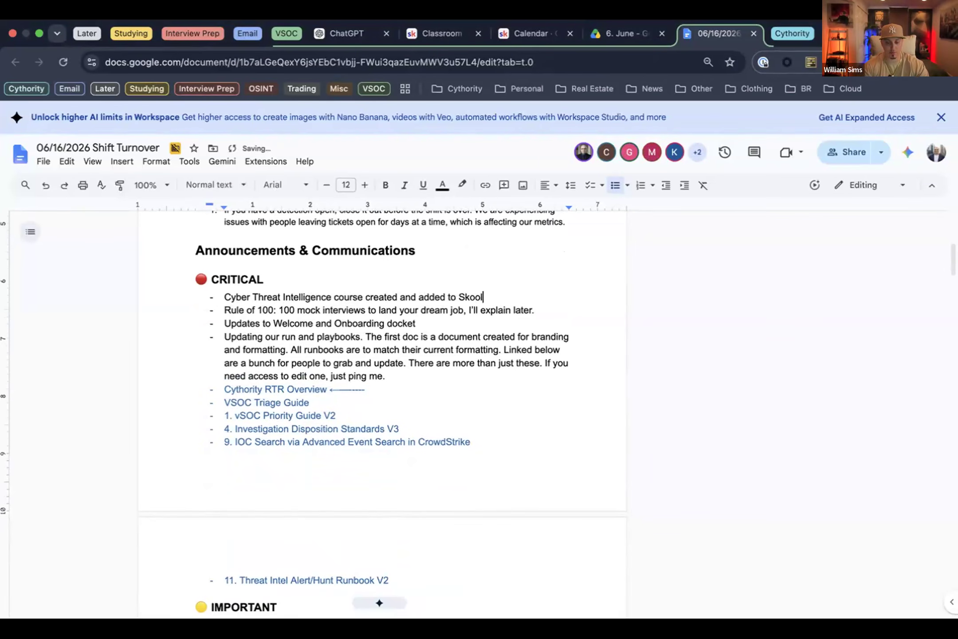
type(".")
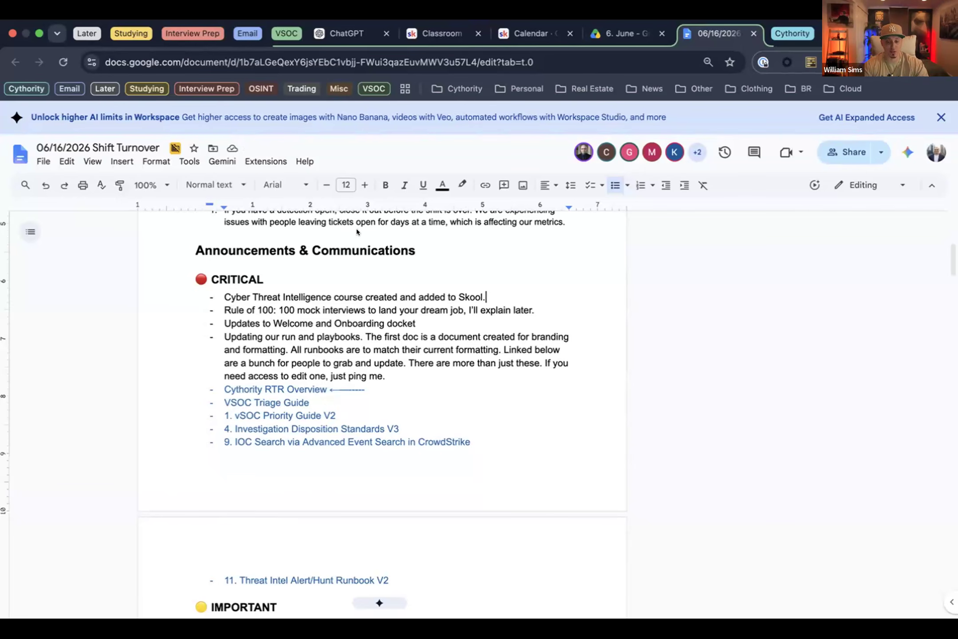
Open the Cyber Threat Intelligence course in Skool and browse to the Threat Advisory Report Walkthrough lesson
left_click(442, 33)
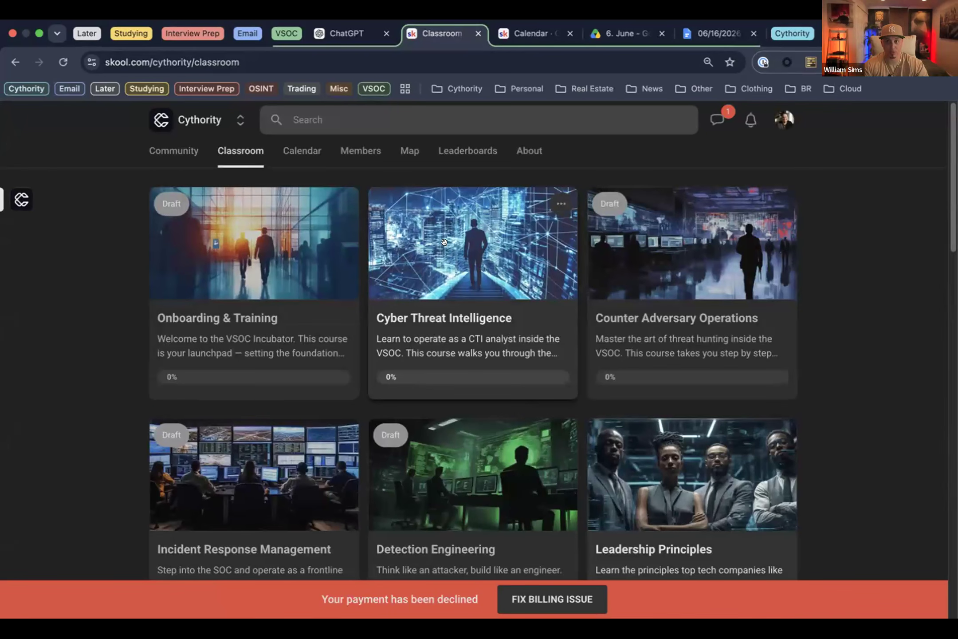
left_click(445, 294)
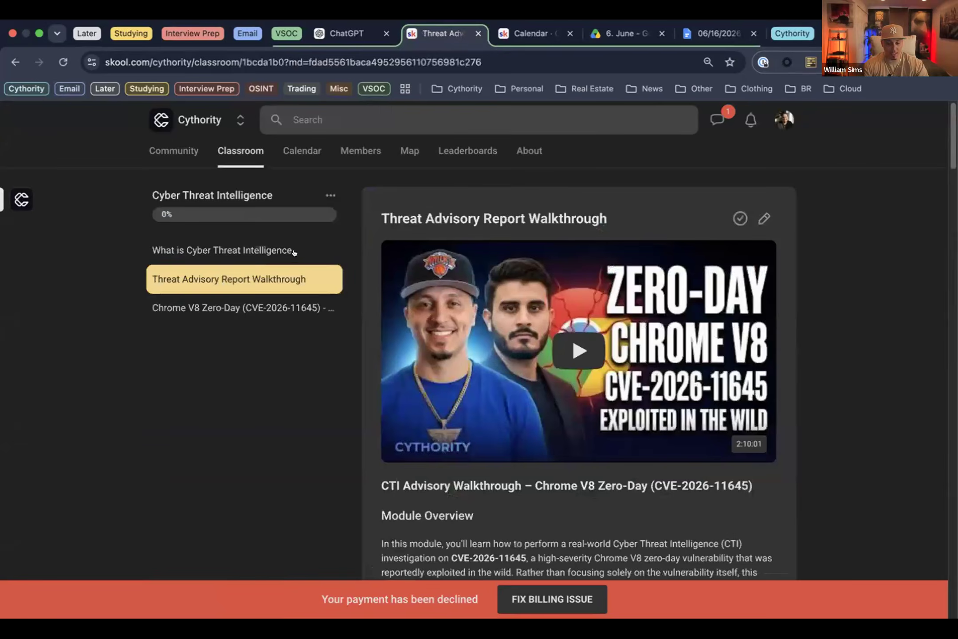
left_click(278, 251)
scroll(460, 343, "down", 7)
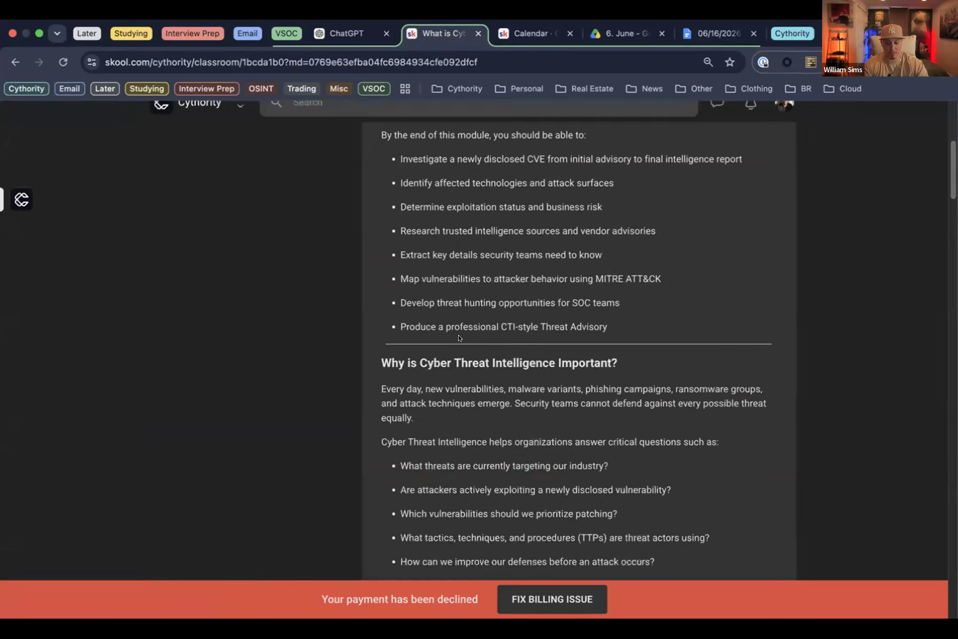
scroll(460, 343, "down", 20)
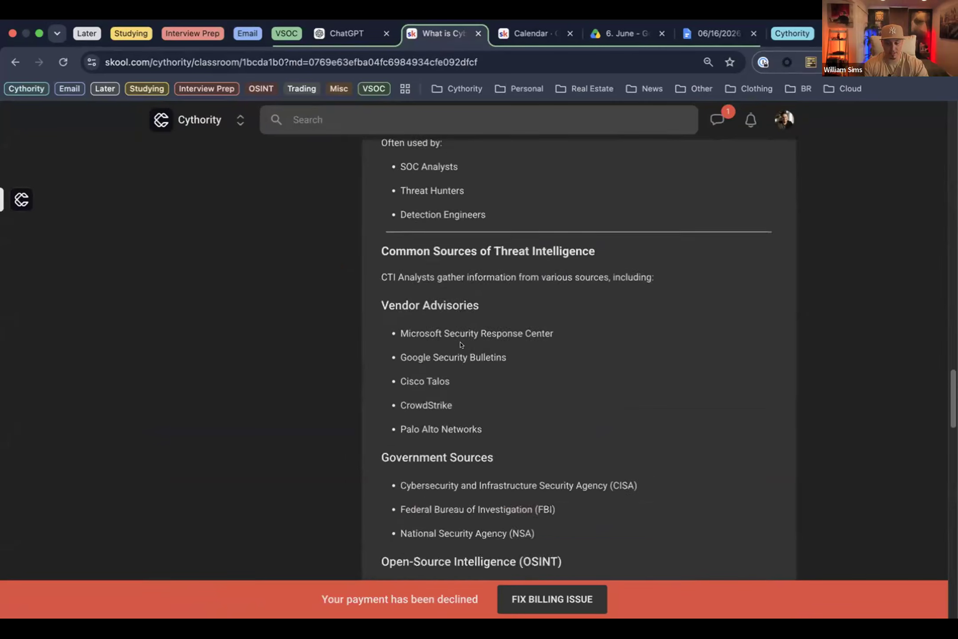
scroll(461, 344, "down", 4)
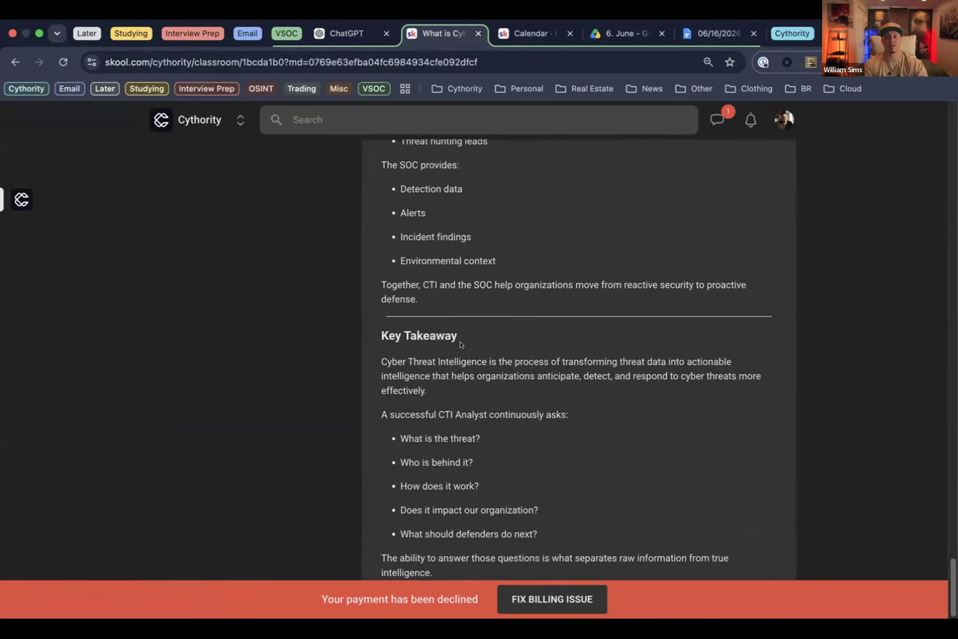
scroll(461, 344, "up", 20)
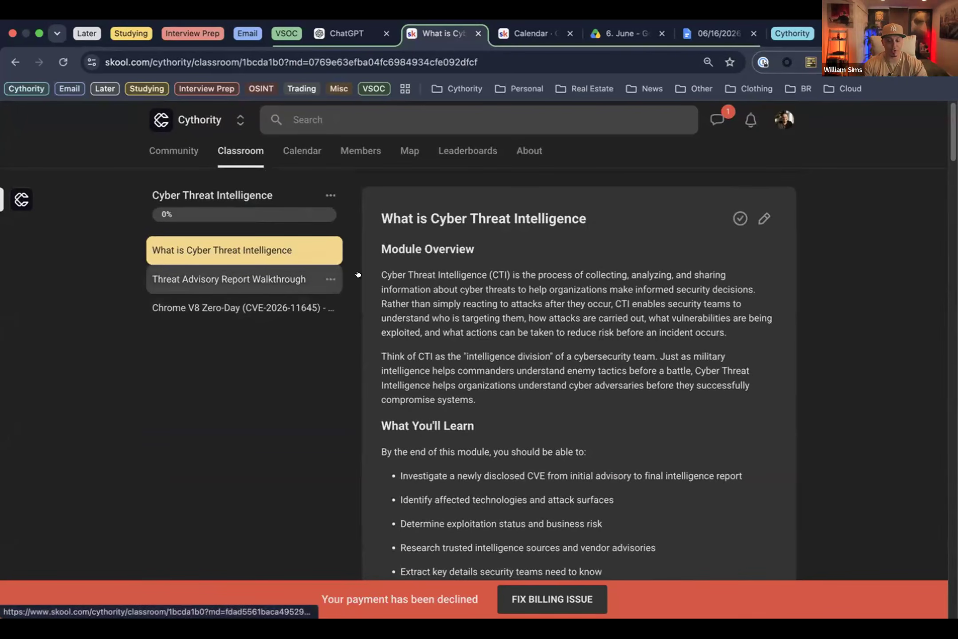
left_click(358, 275)
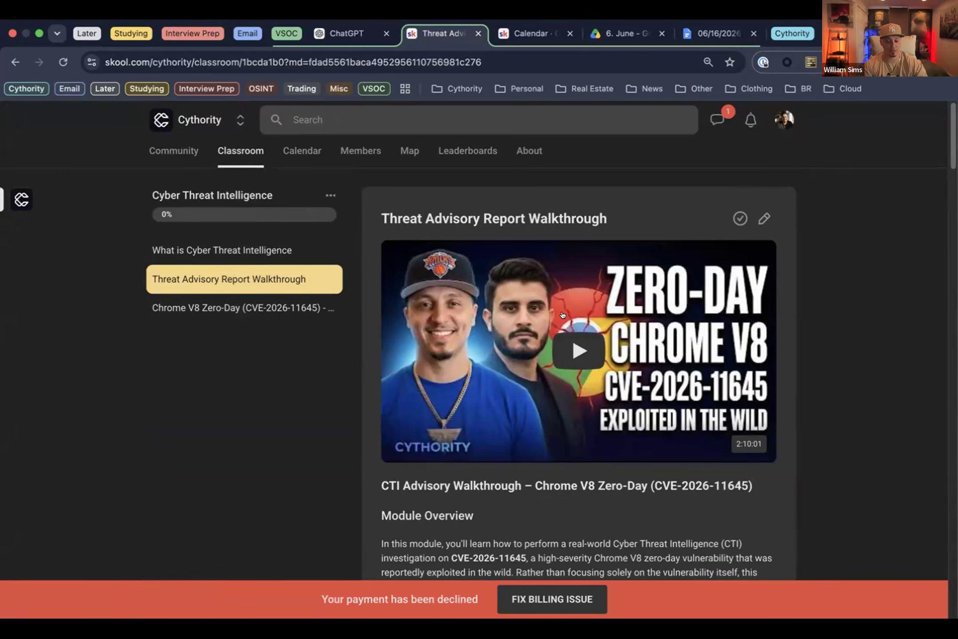
Review the Chrome V8 Zero-Day and What is Cyber Threat Intelligence lessons, then return to the Shift Turnover doc
left_click(262, 316)
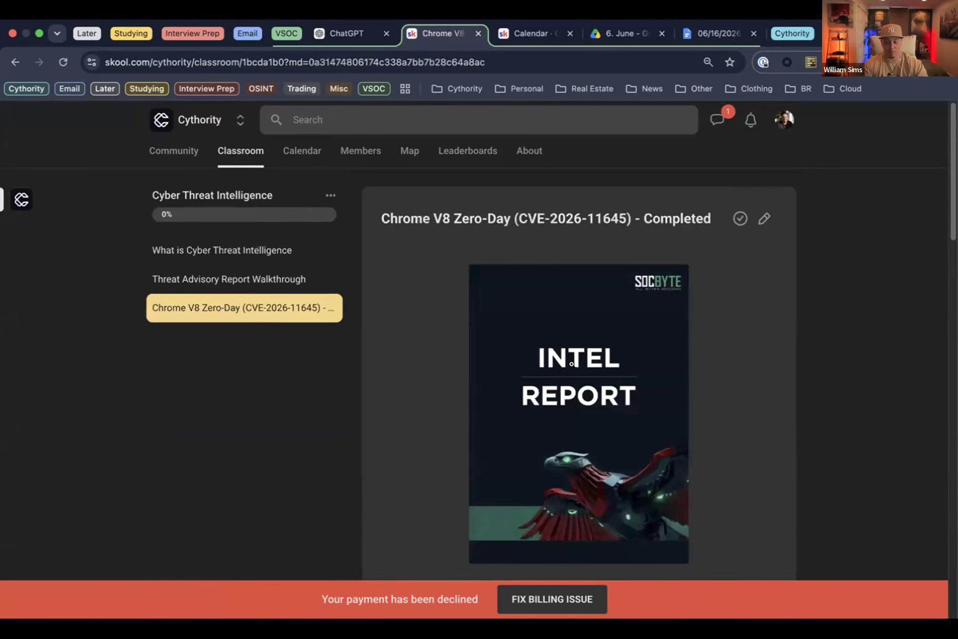
scroll(571, 364, "down", 15)
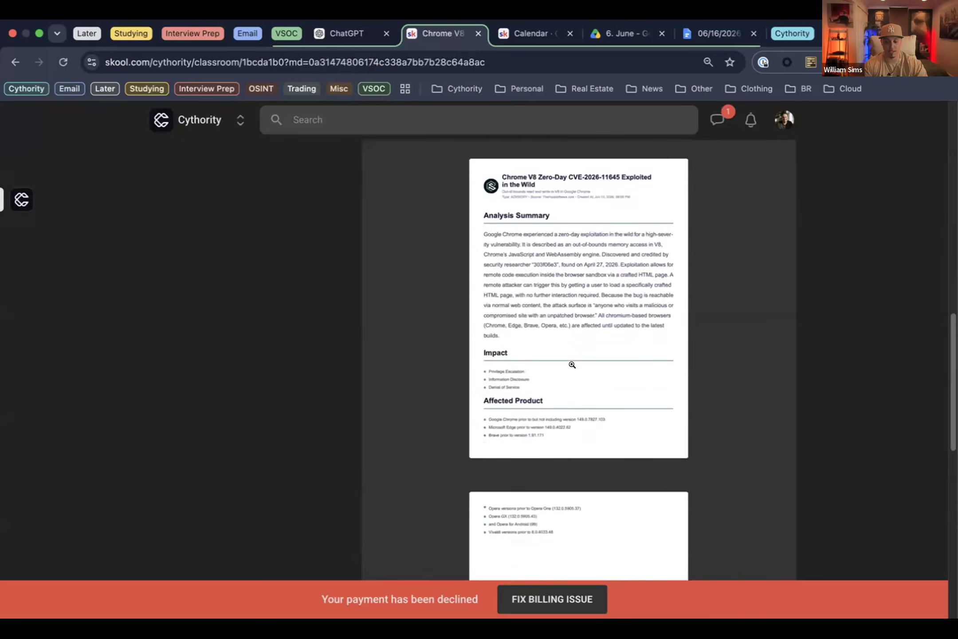
scroll(571, 364, "down", 5)
scroll(572, 364, "up", 20)
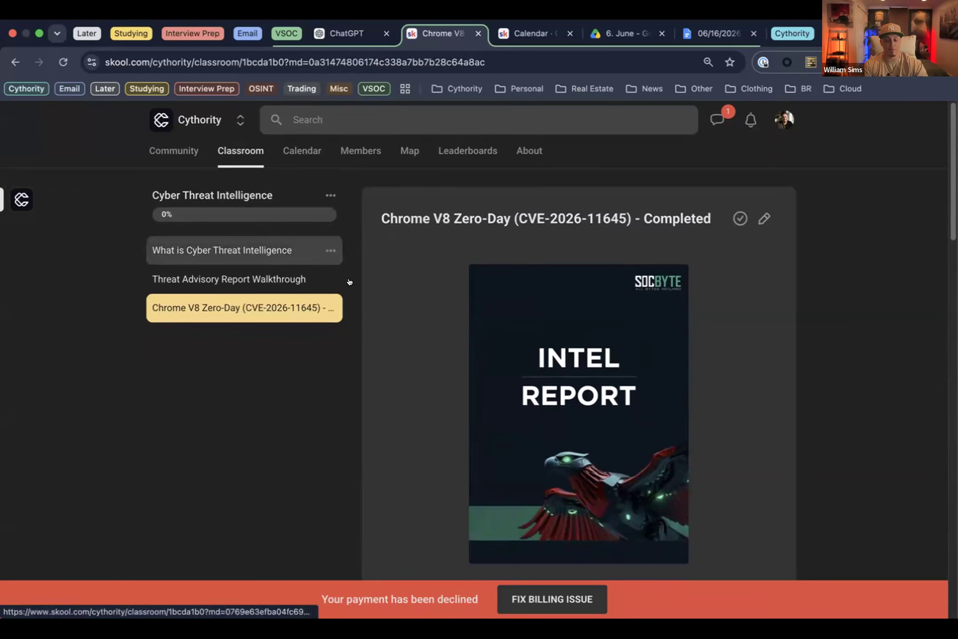
left_click(337, 257)
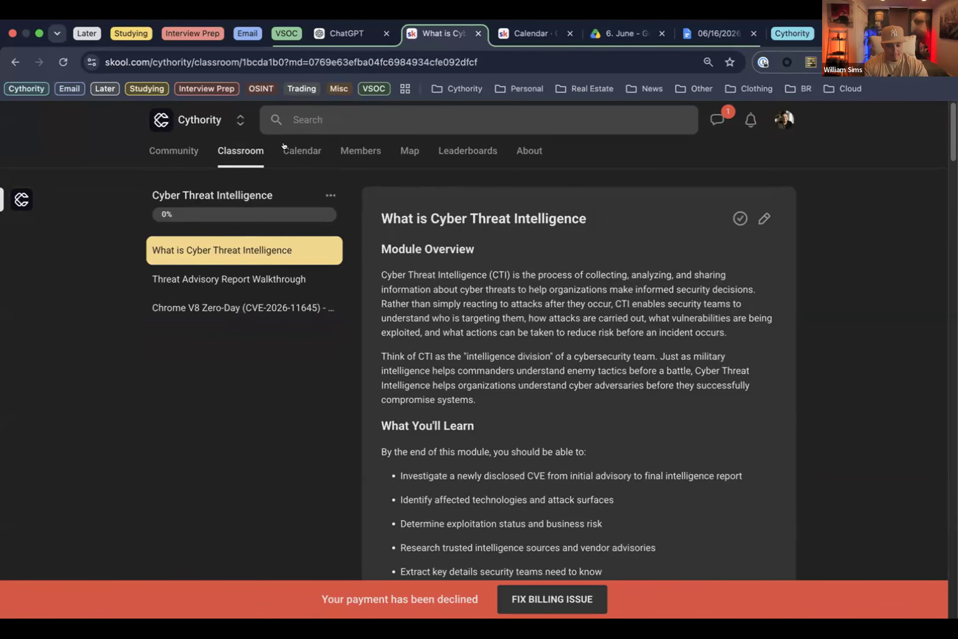
left_click(707, 31)
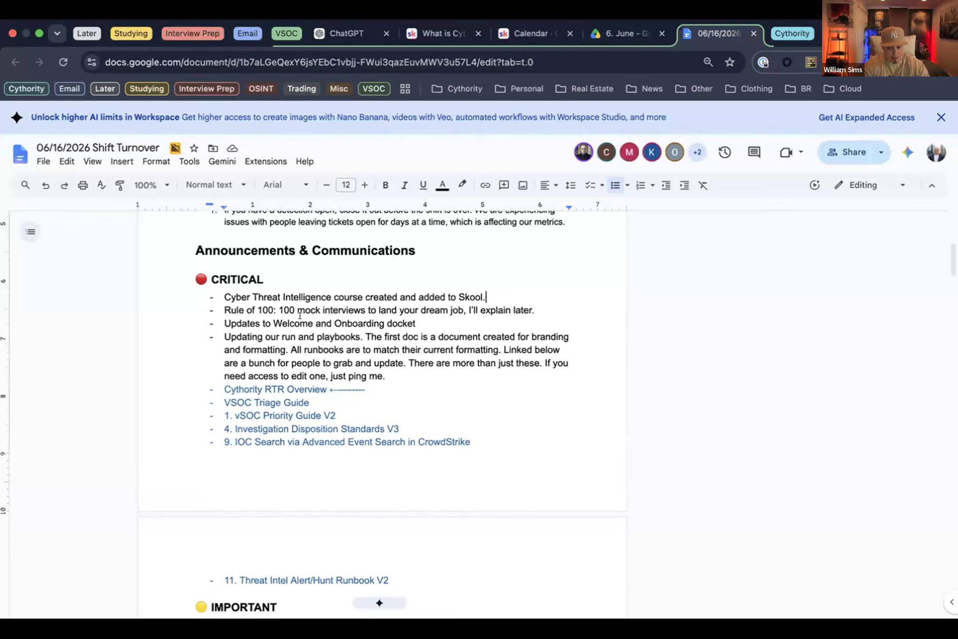
triple_click(315, 323)
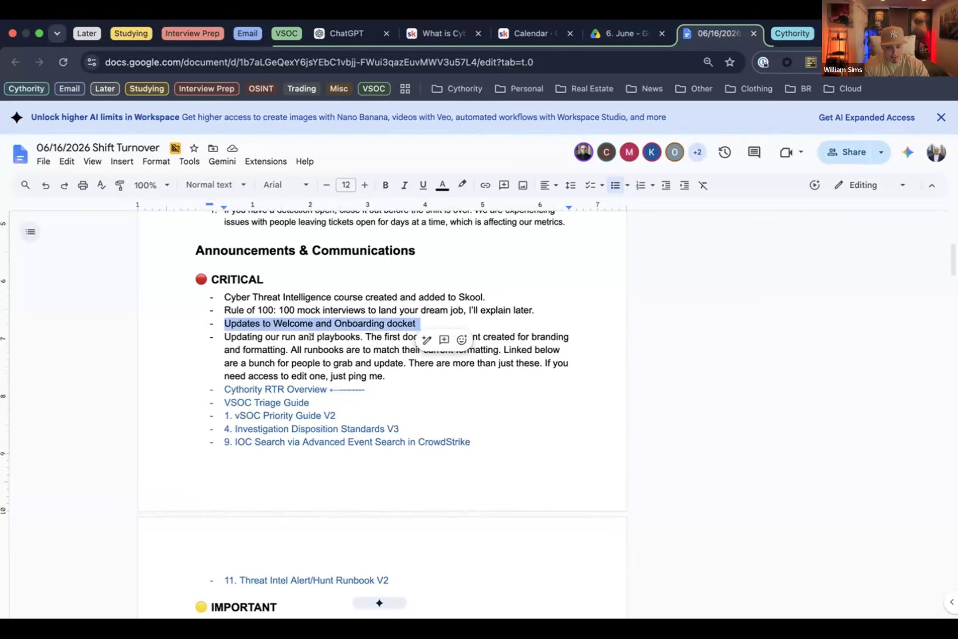
left_click(313, 336)
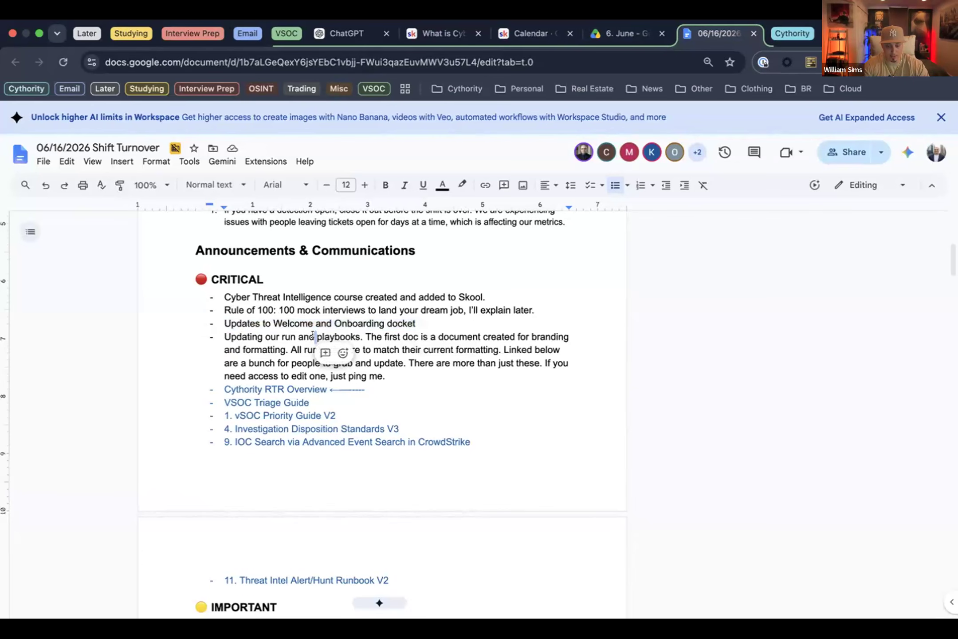
scroll(241, 378, "down", 2)
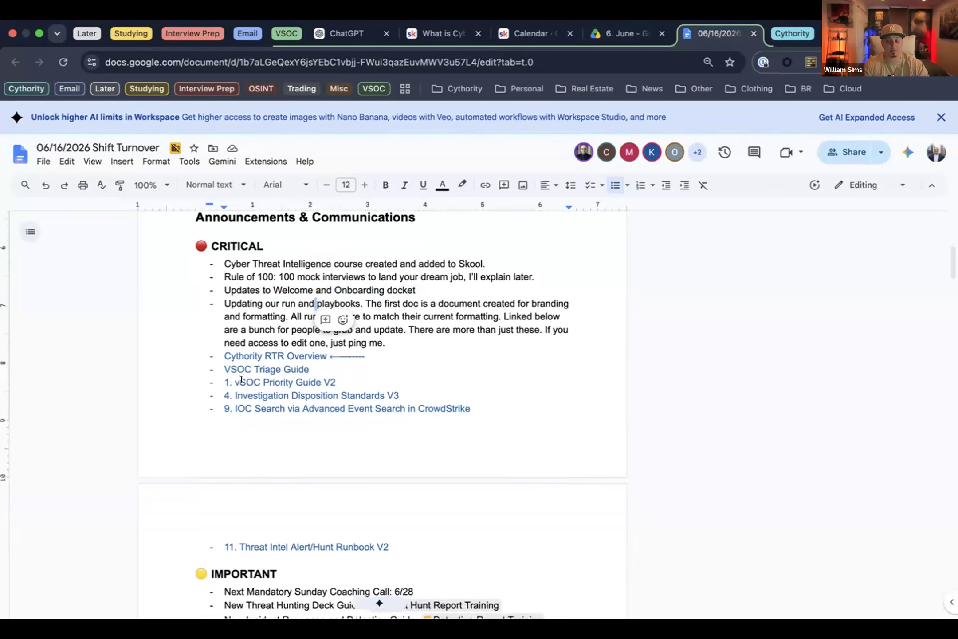
left_click(332, 358)
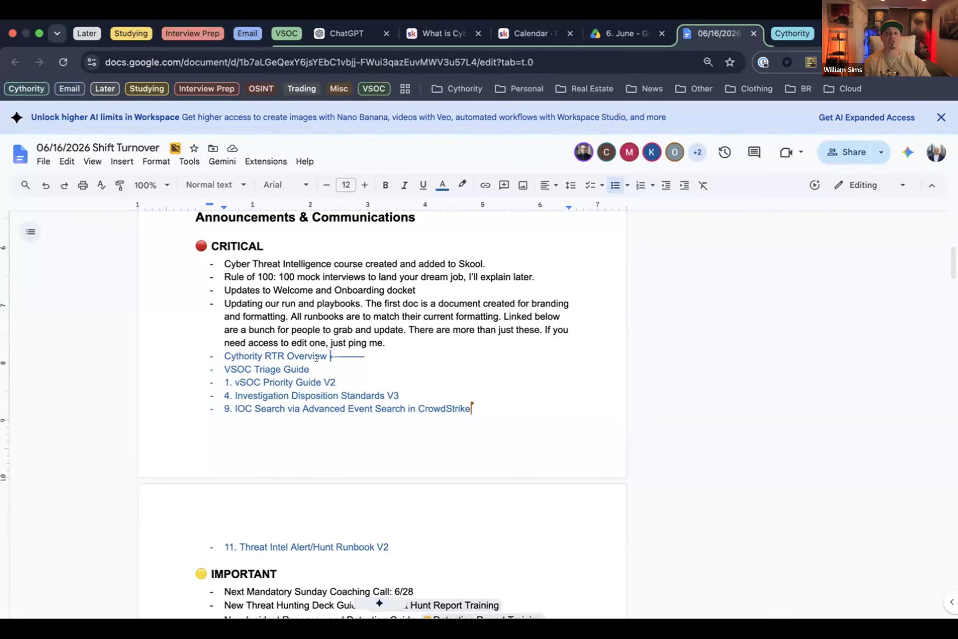
scroll(316, 357, "down", 1)
scroll(315, 358, "down", 7)
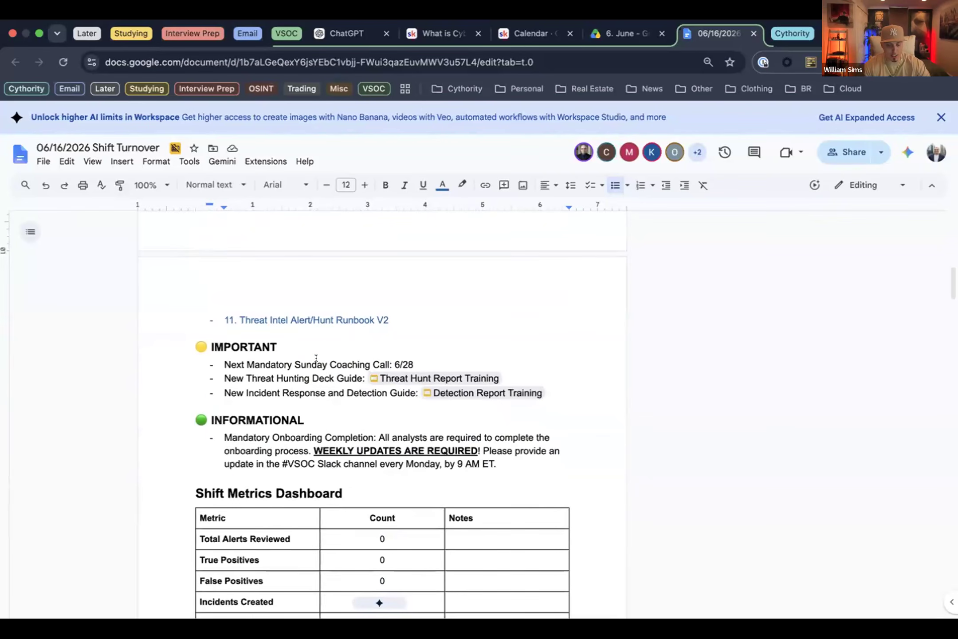
scroll(316, 357, "down", 1)
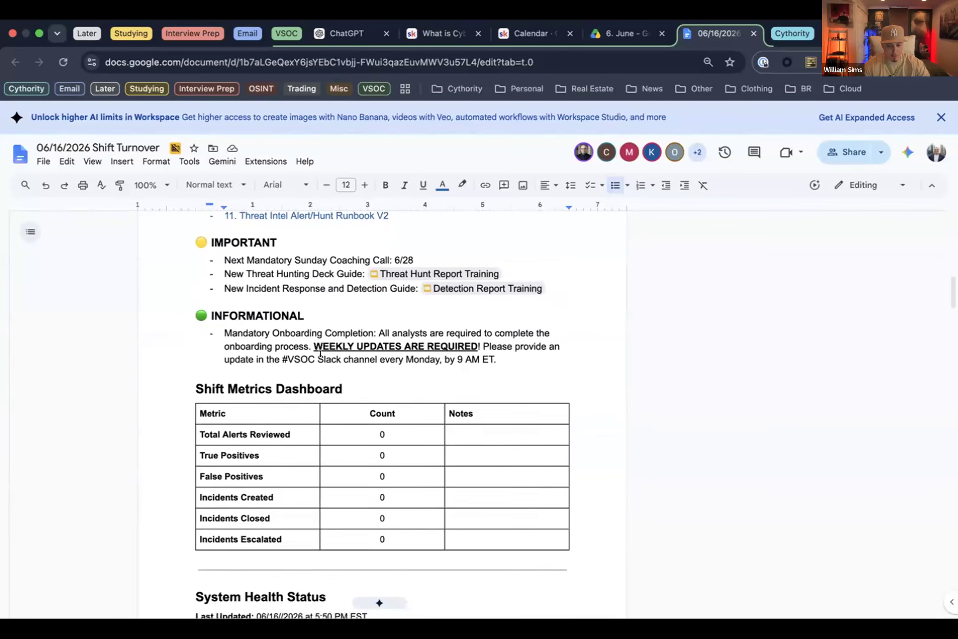
triple_click(344, 252)
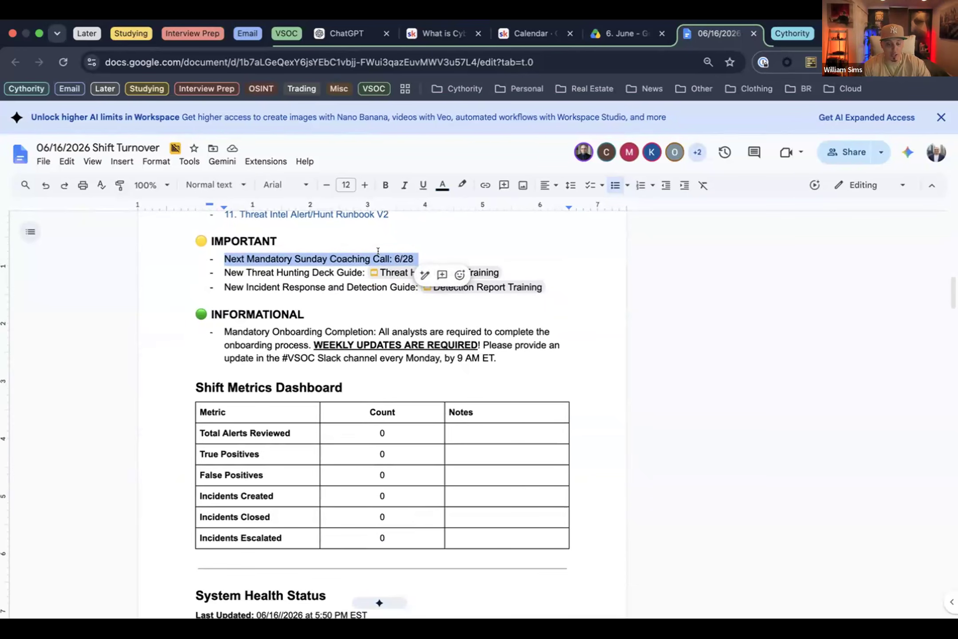
left_click(392, 64)
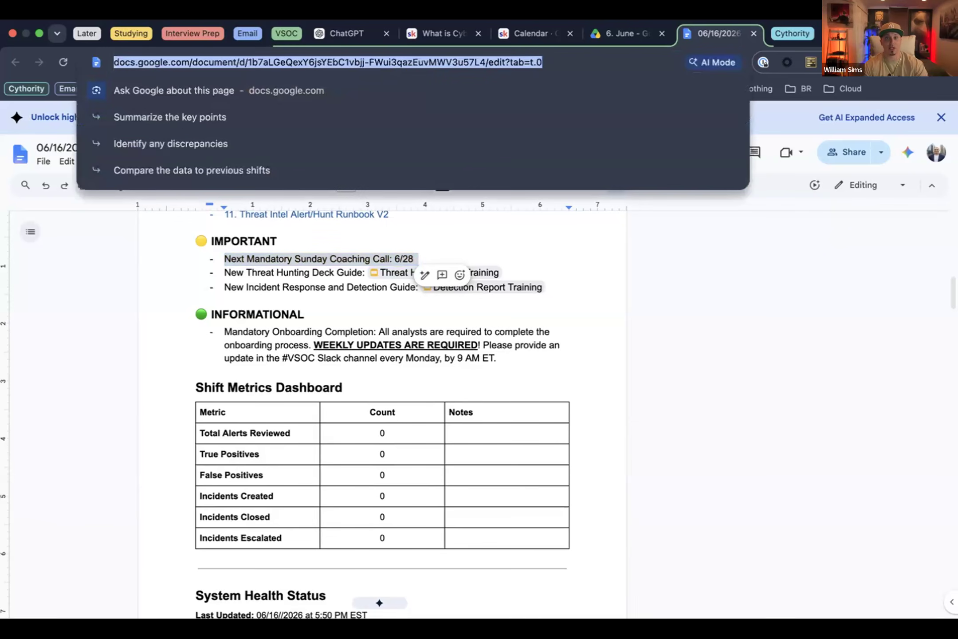
key("super+Tab")
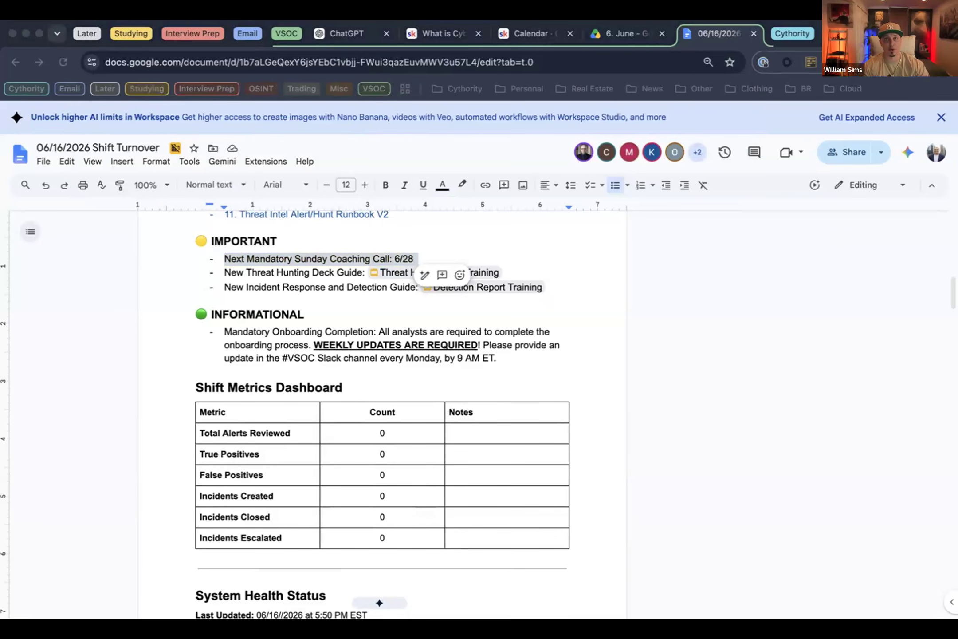
key("super+Tab")
left_click(429, 308)
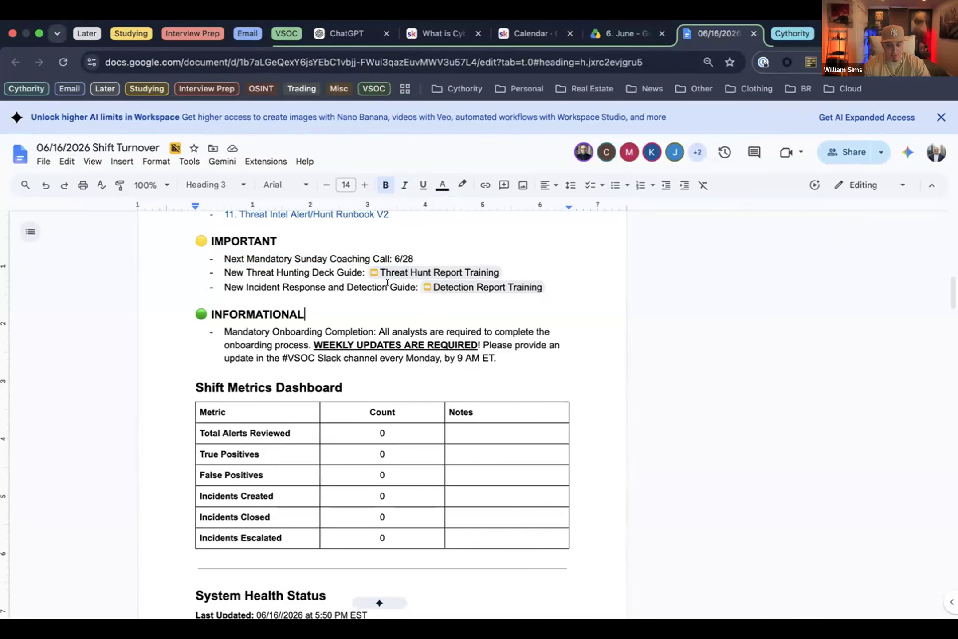
scroll(419, 293, "down", 4)
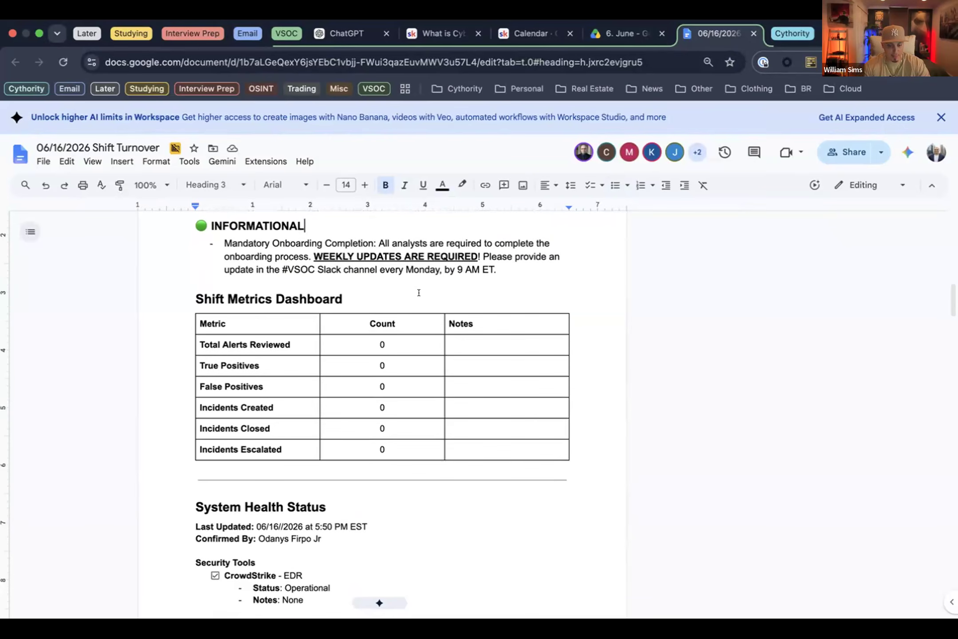
scroll(367, 312, "down", 2)
scroll(367, 312, "down", 1)
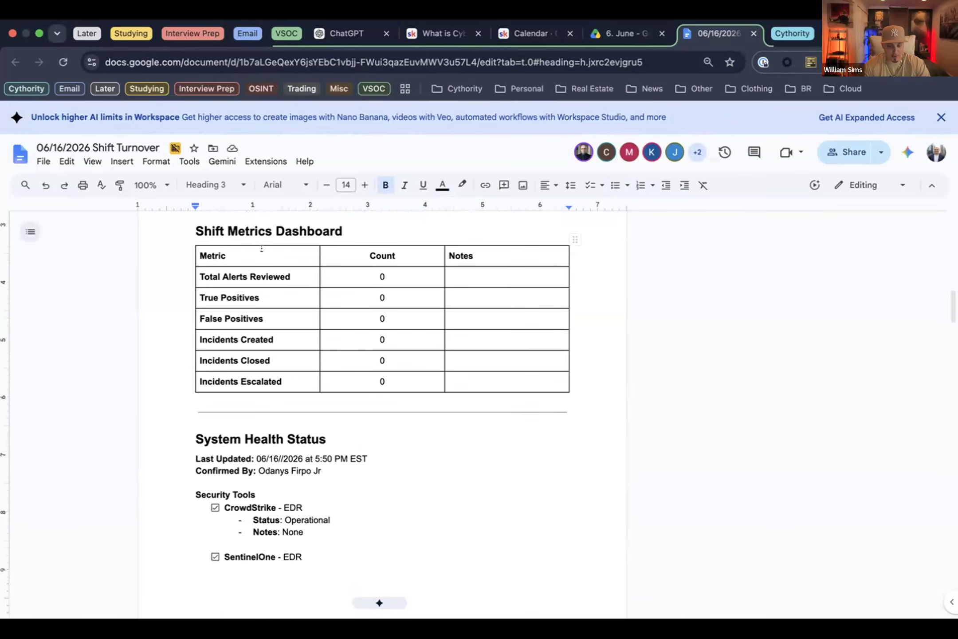
triple_click(280, 229)
left_click(315, 228)
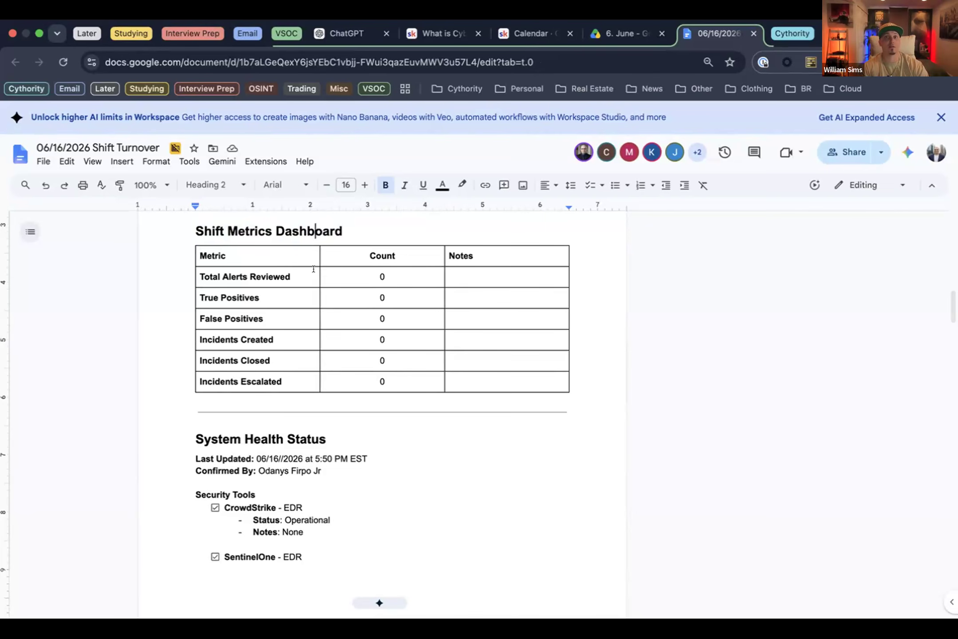
mouse_move(289, 278)
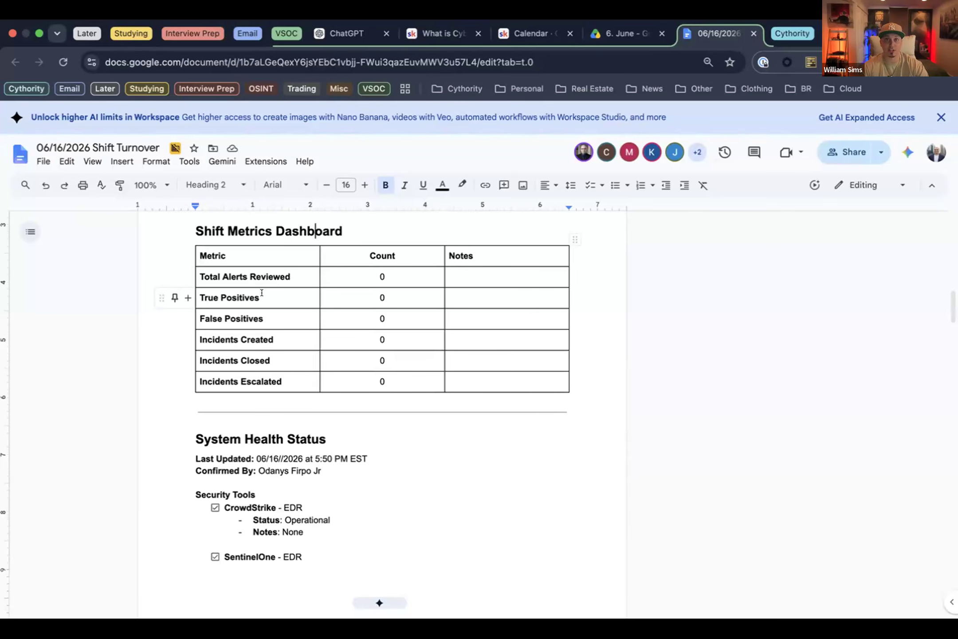
Scroll down past System Health and incident tables to the empty Scheduled Maintenance Windows table
scroll(261, 293, "down", 2)
scroll(262, 292, "down", 2)
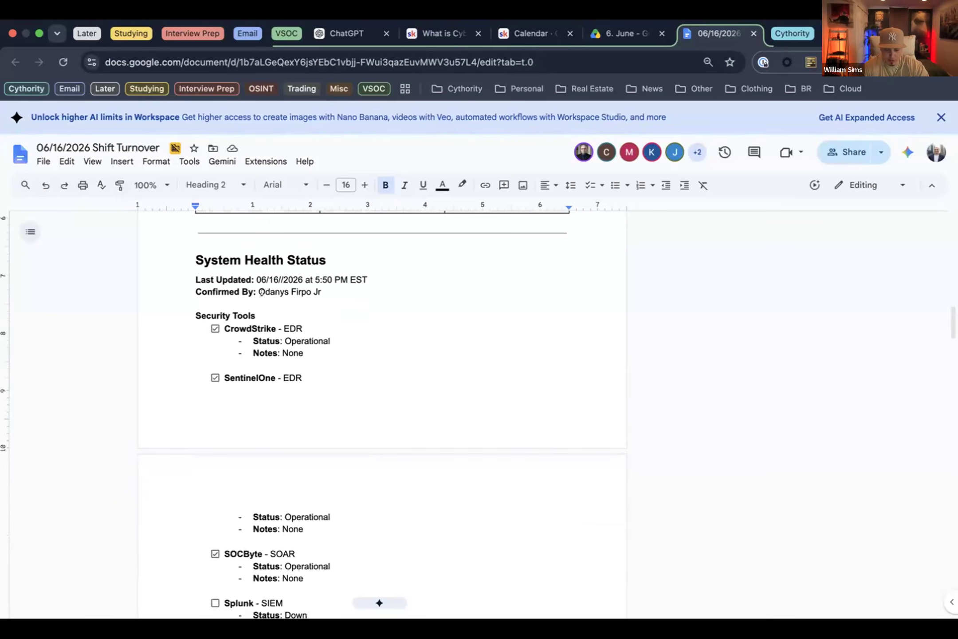
scroll(262, 293, "down", 2)
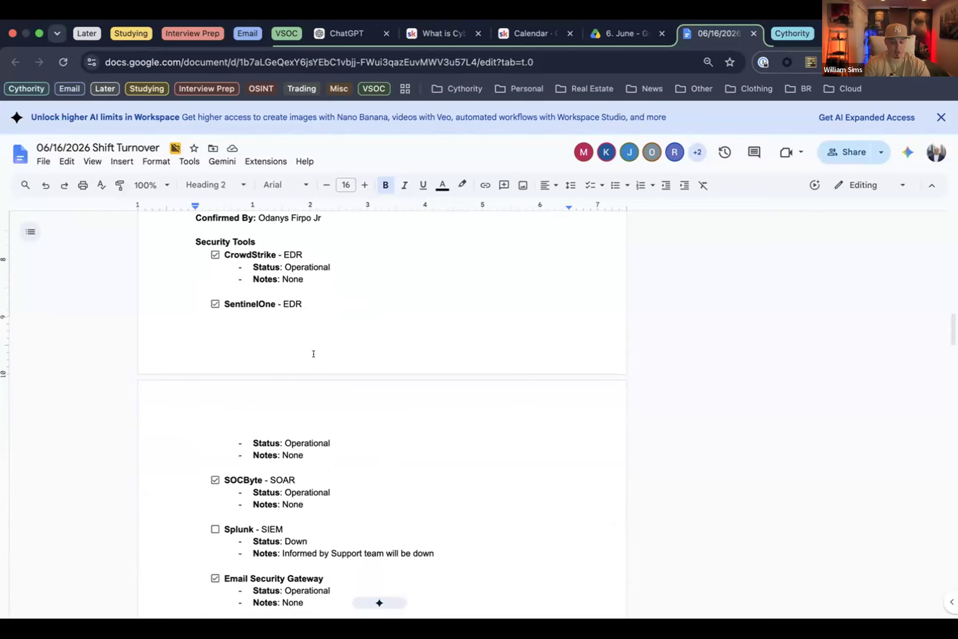
scroll(314, 353, "down", 2)
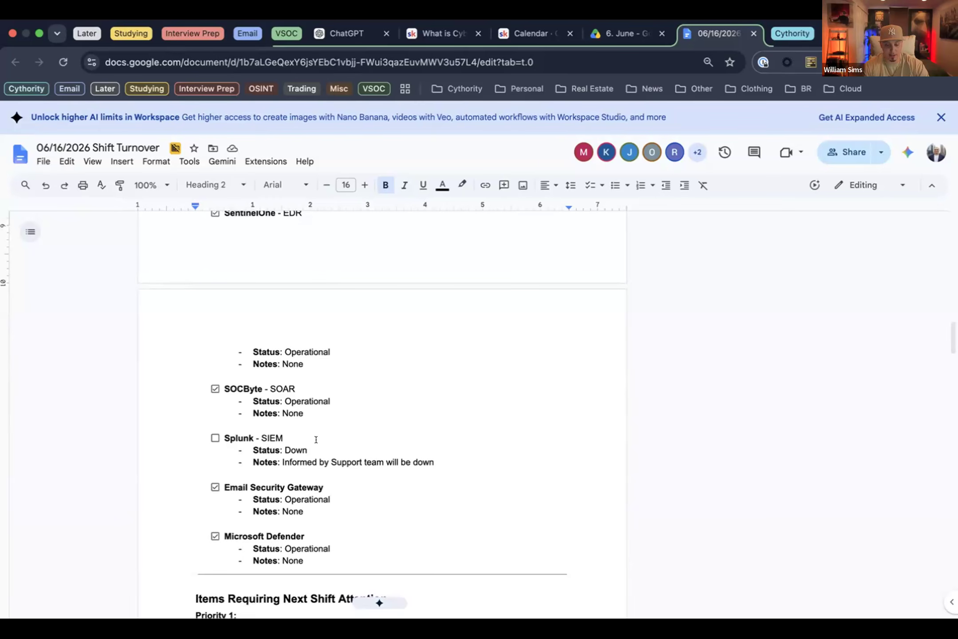
scroll(316, 439, "down", 8)
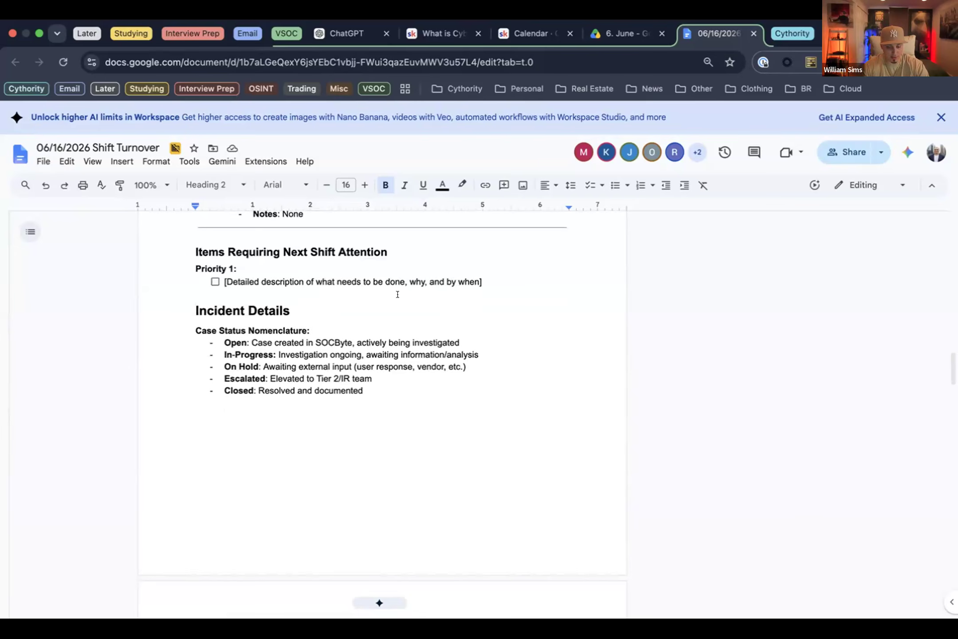
scroll(397, 295, "down", 10)
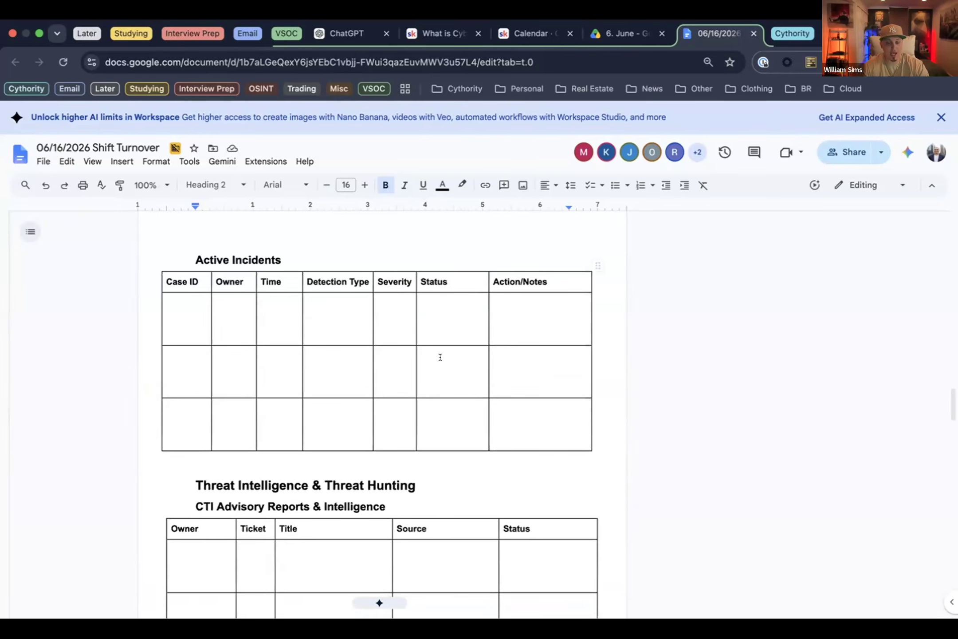
scroll(440, 357, "down", 8)
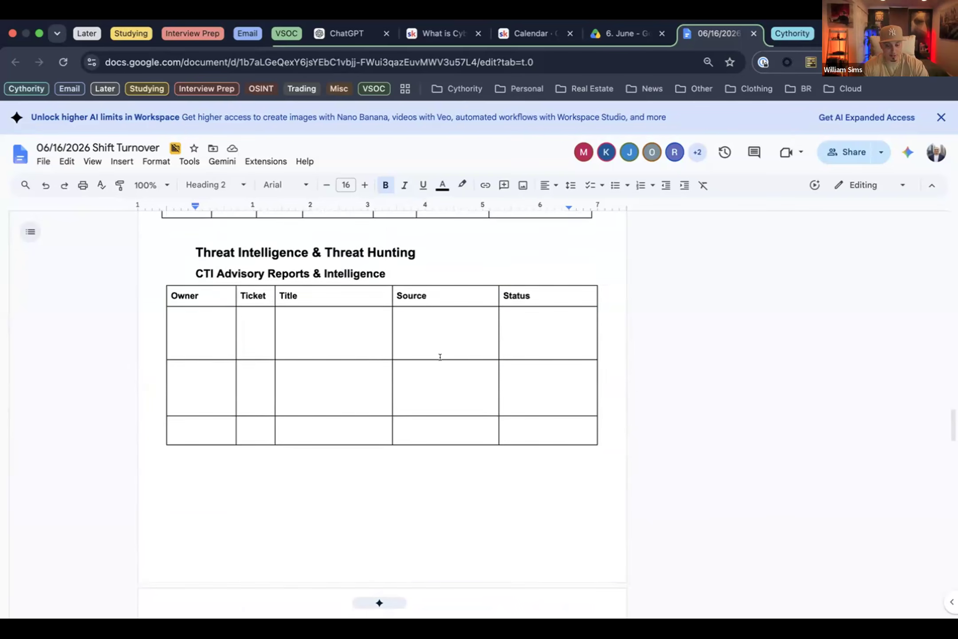
scroll(441, 358, "down", 11)
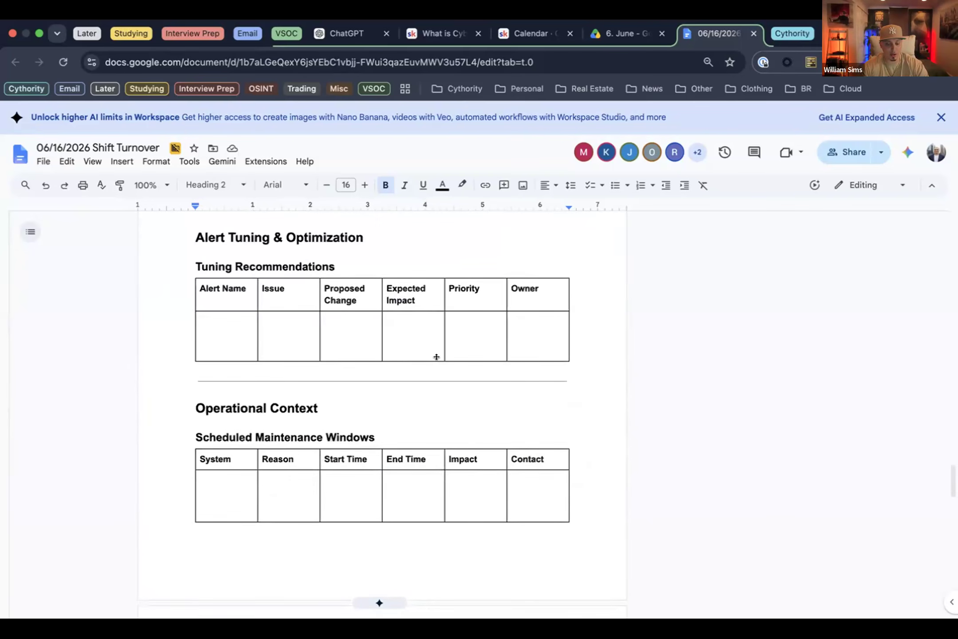
scroll(437, 357, "down", 6)
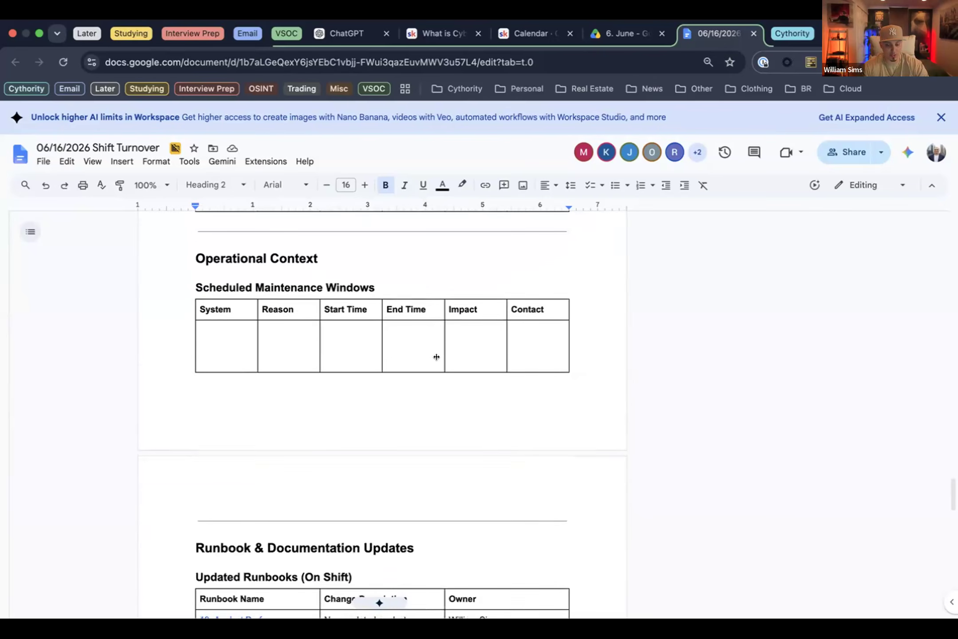
scroll(438, 355, "up", 2)
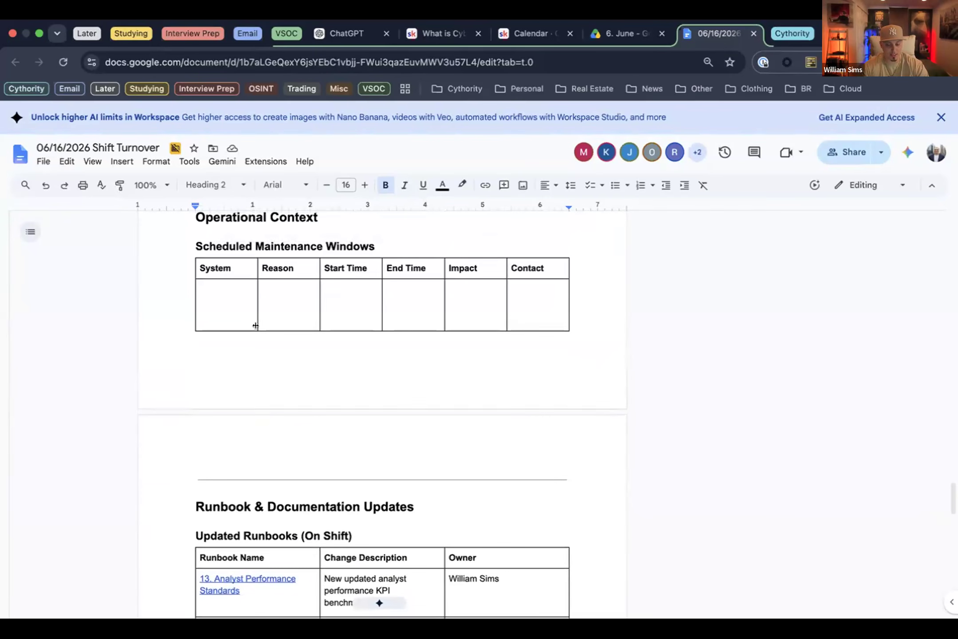
Fill the maintenance row with System 'Splunk', Reason 'Cloud Migration to GCP', and the contact's name
left_click(237, 295)
type("Splunk")
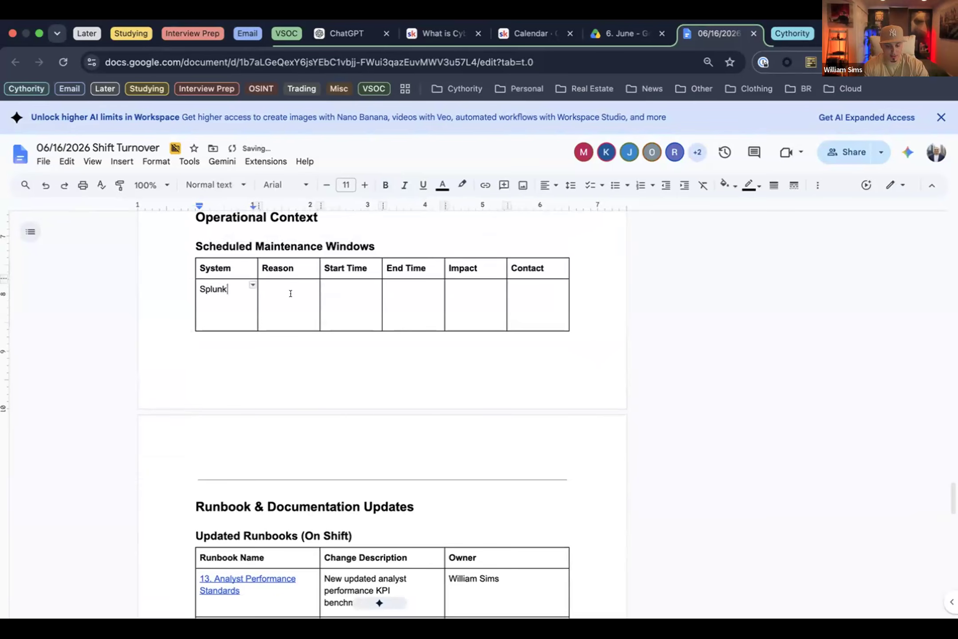
key("Tab")
left_click(290, 294)
type("C")
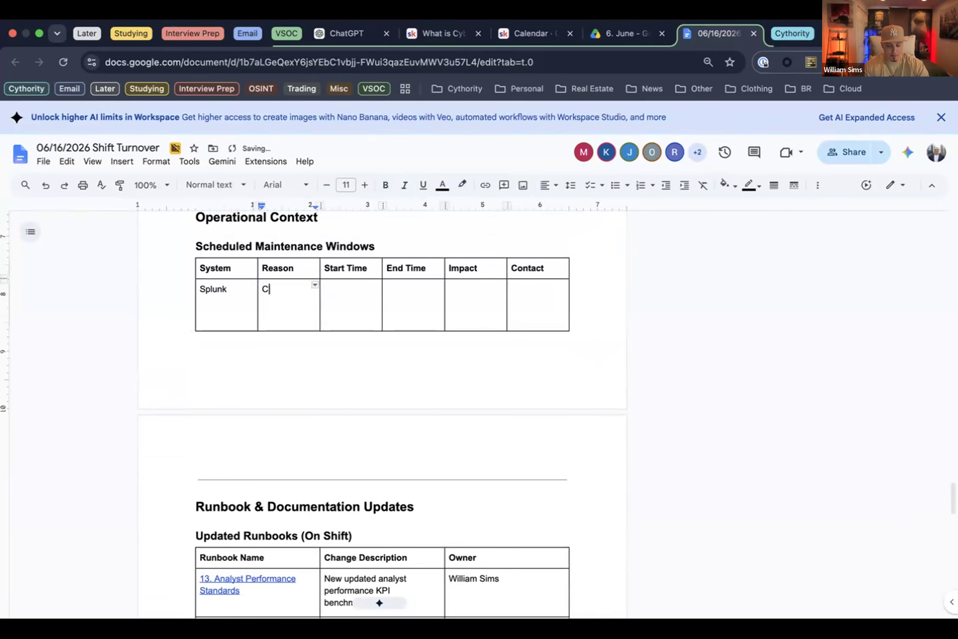
type("loud Migra")
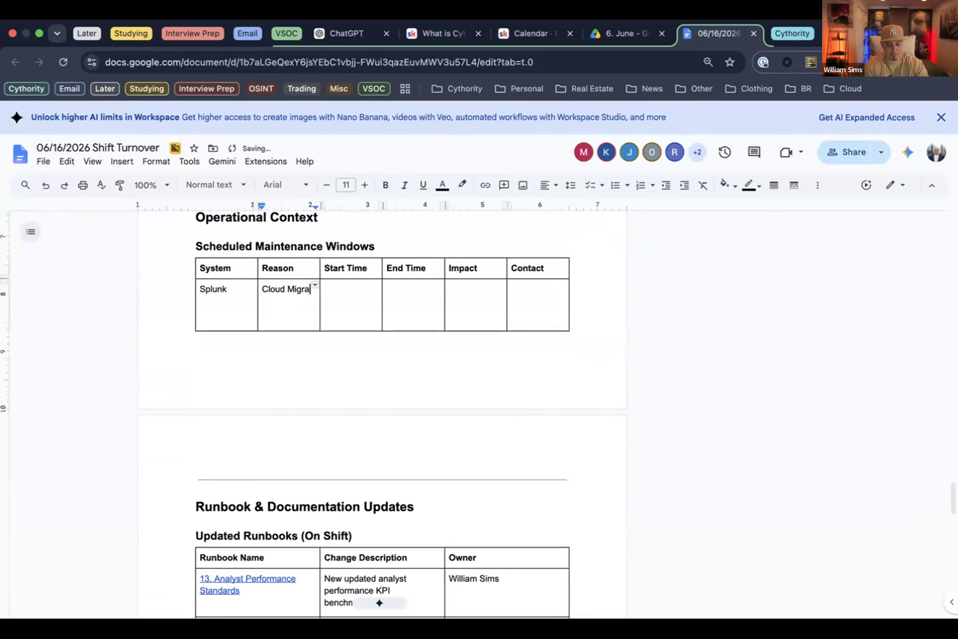
type("tion to GCP")
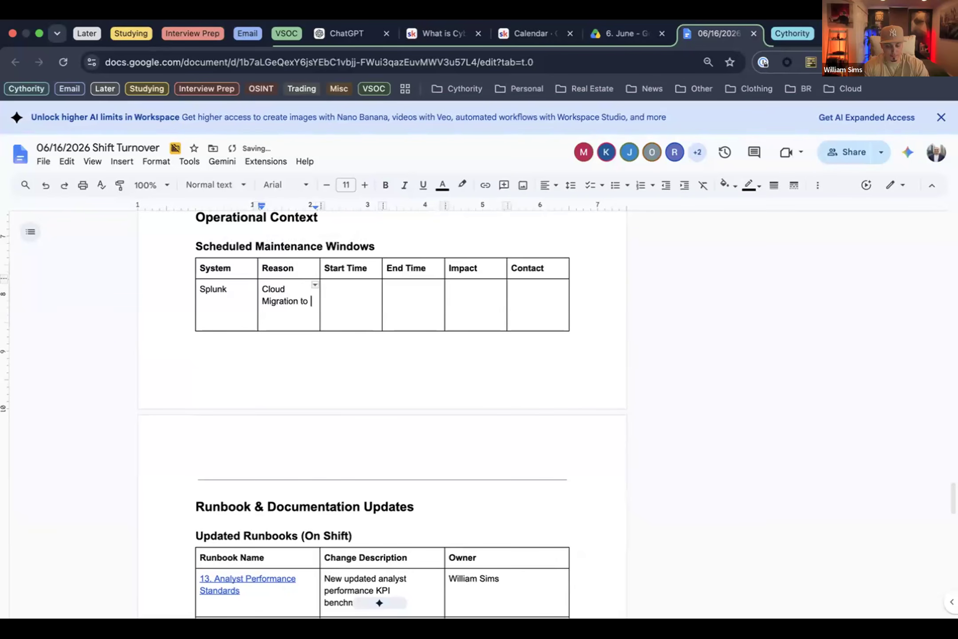
left_click(353, 294)
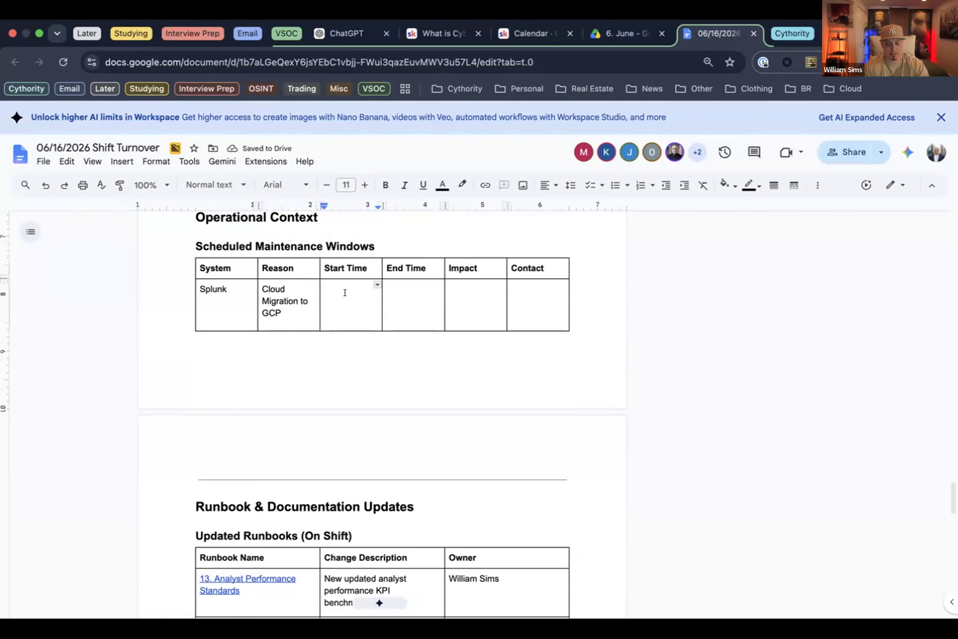
double_click(434, 283)
left_click(470, 291)
left_click(547, 284)
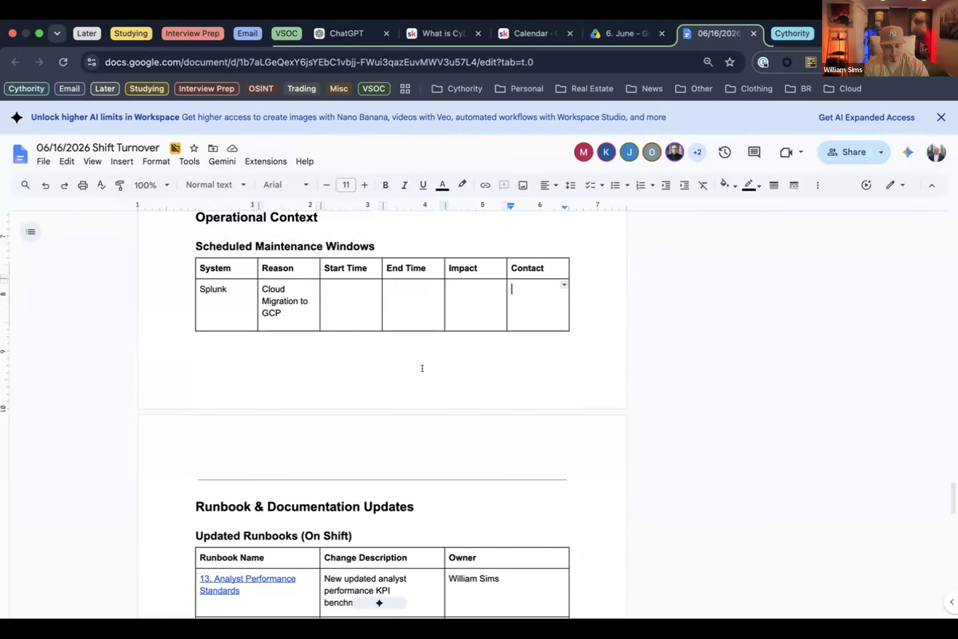
type("Bilal")
scroll(294, 504, "down", 5)
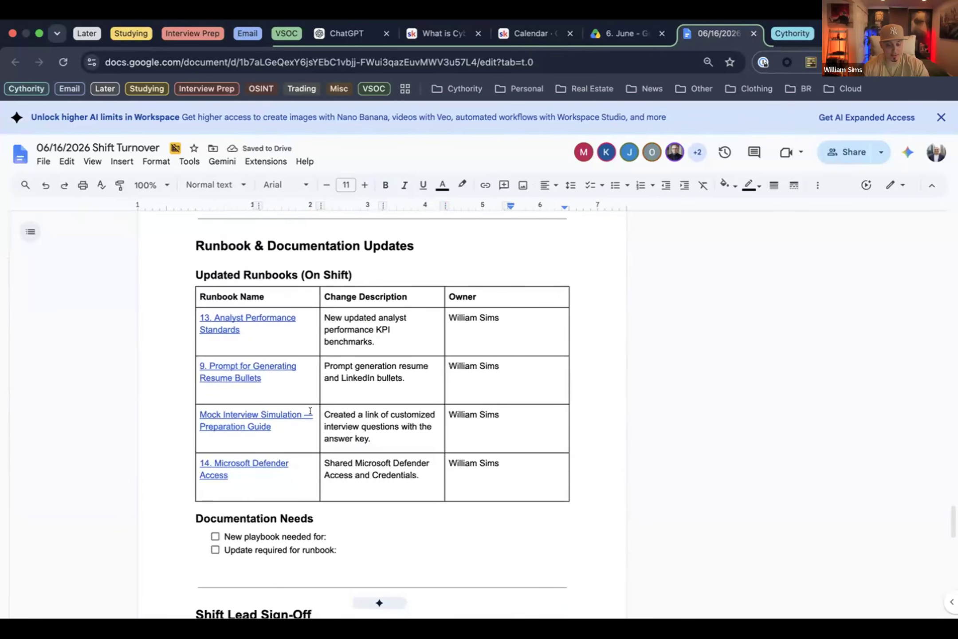
left_click(261, 314)
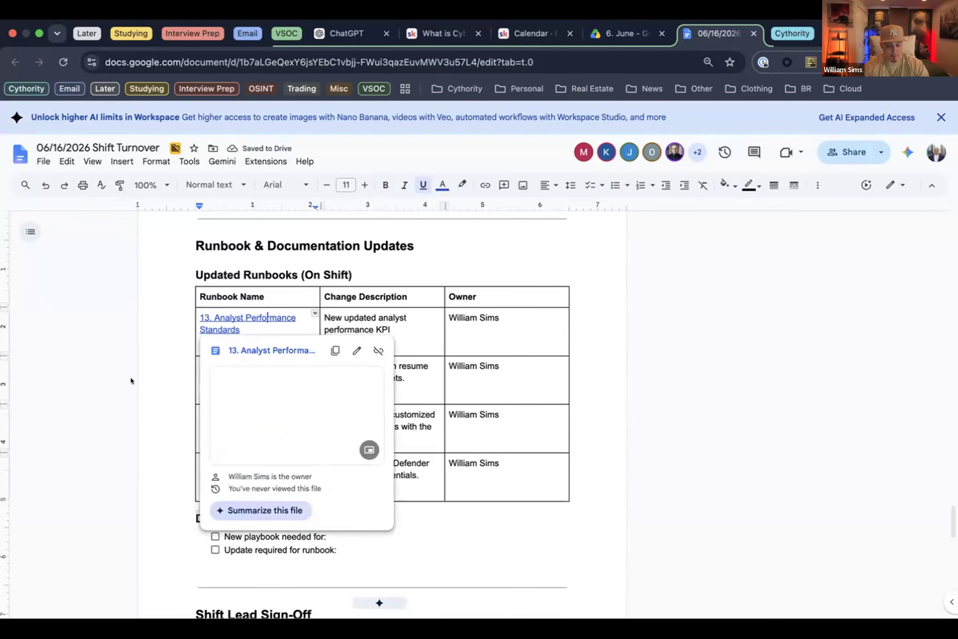
left_click(241, 375)
left_click(247, 376)
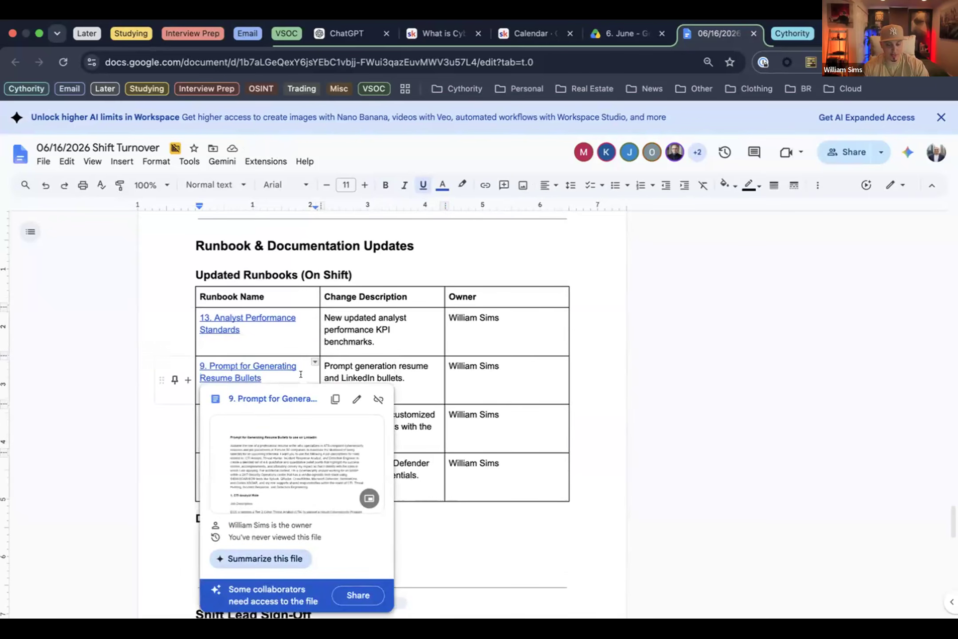
left_click(301, 375)
left_click(270, 423)
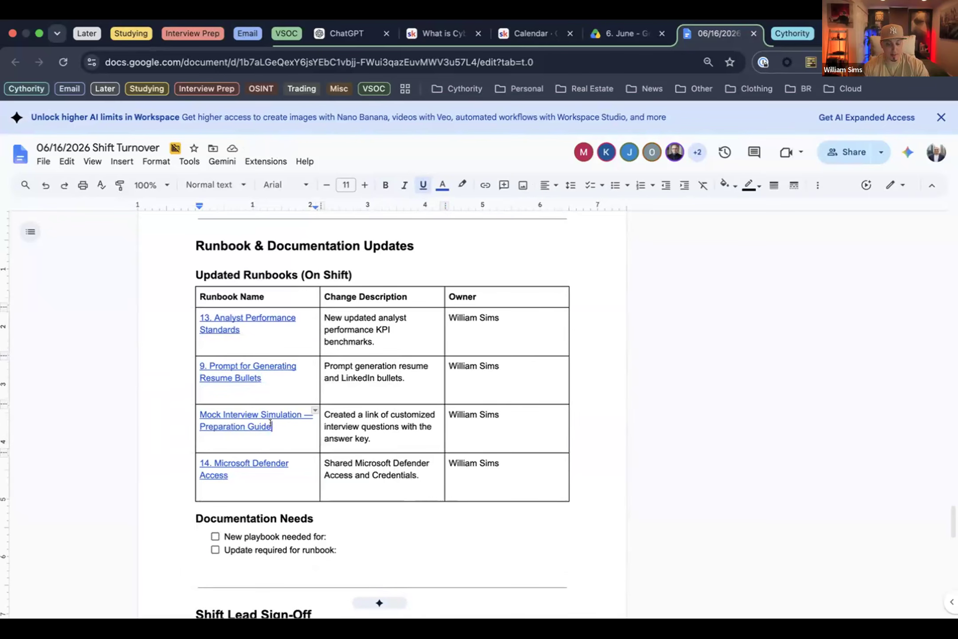
scroll(258, 417, "down", 5)
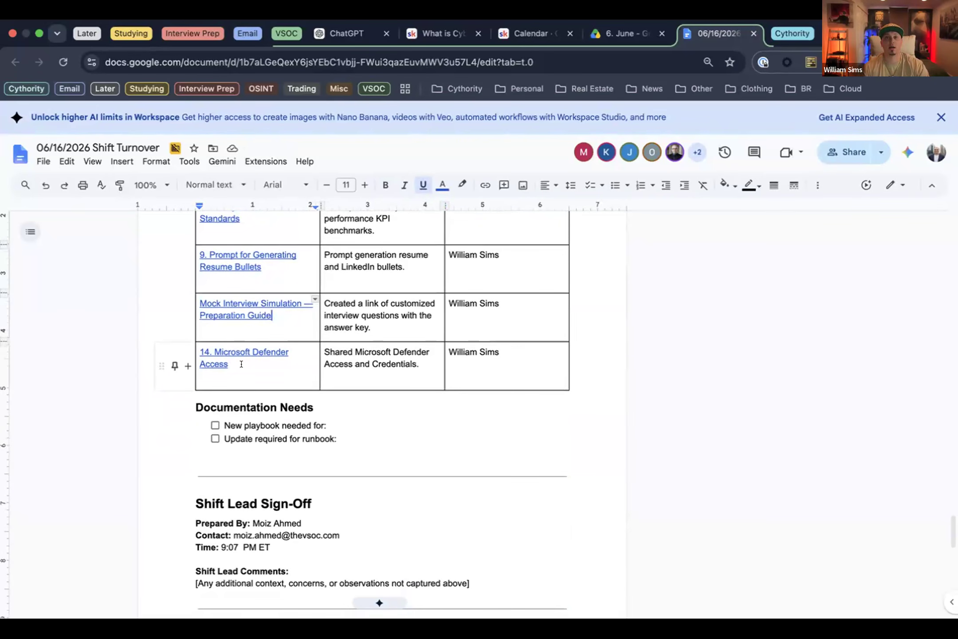
left_click(229, 360)
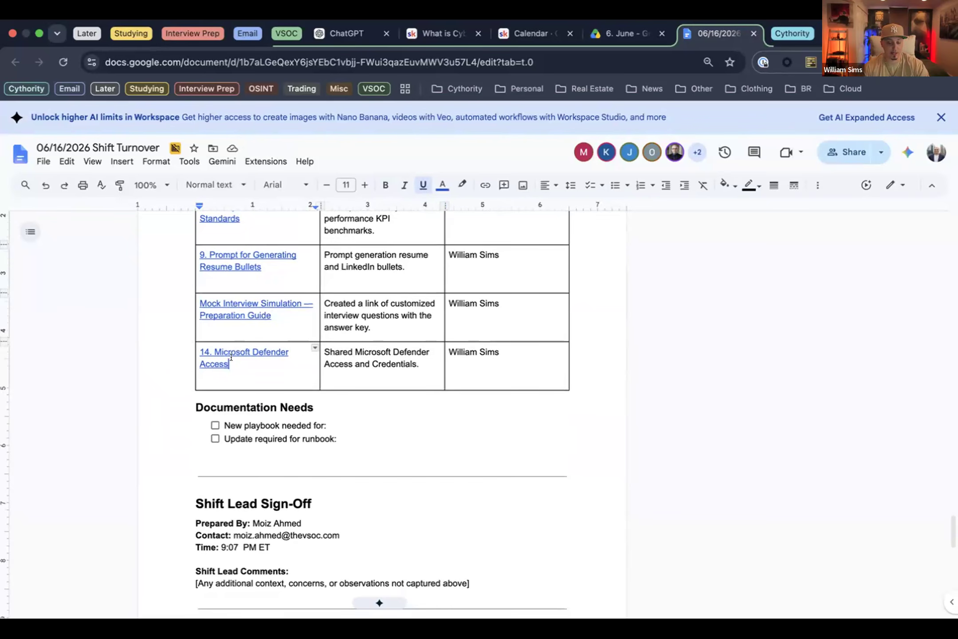
Replace the Prepared By name and contact e-mail with the new shift lead's details
scroll(230, 358, "down", 6)
scroll(230, 358, "down", 2)
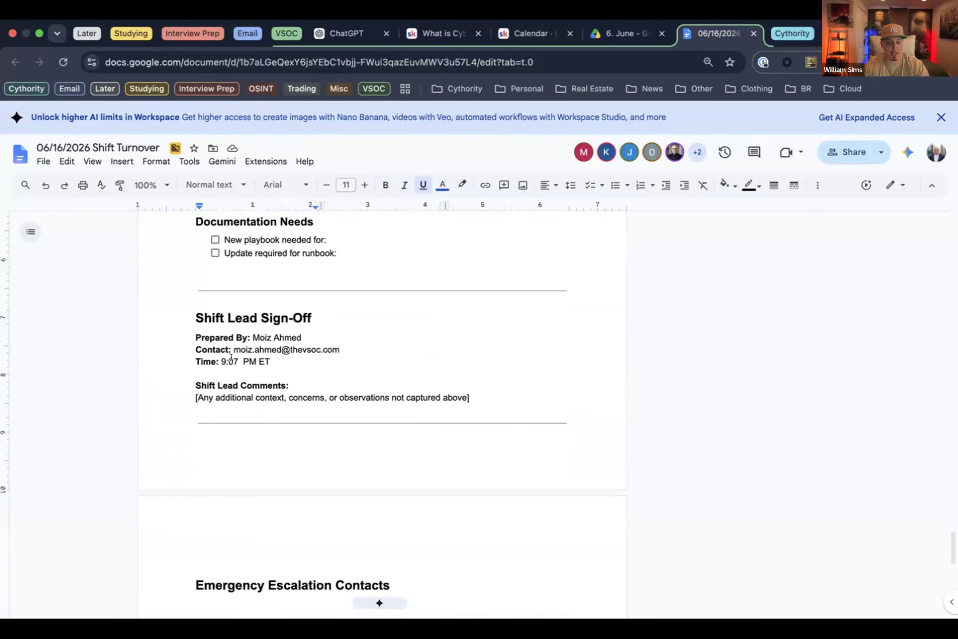
scroll(293, 272, "down", 1)
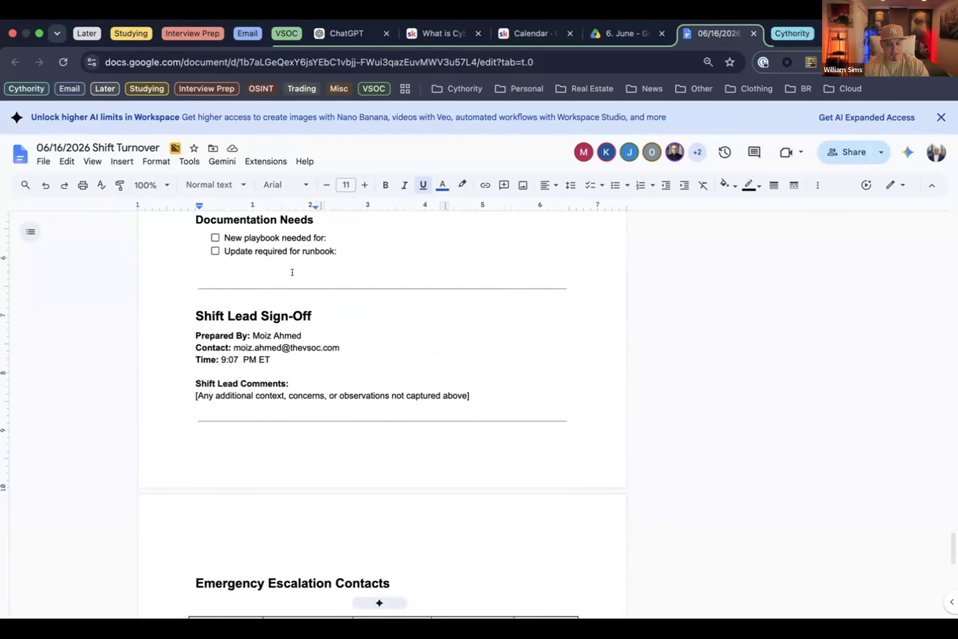
scroll(292, 272, "up", 1)
scroll(293, 272, "down", 2)
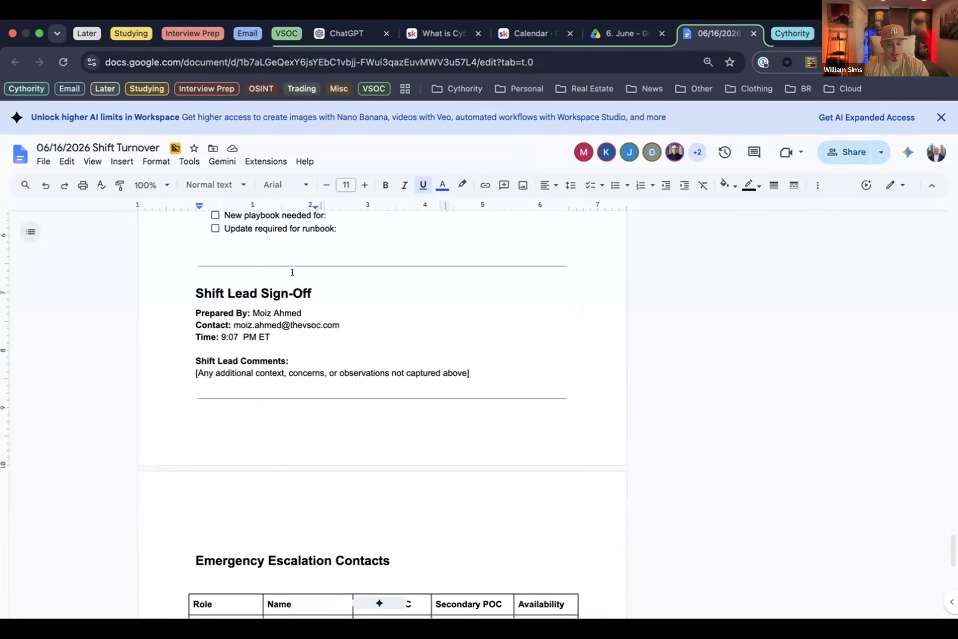
left_click(304, 313)
key("BackSpace")
key("BackSpace")
key("BackSpace")
key("BackSpace")
key("BackSpace")
key("BackSpace")
key("BackSpace")
key("BackSpace")
key("BackSpace")
key("BackSpace")
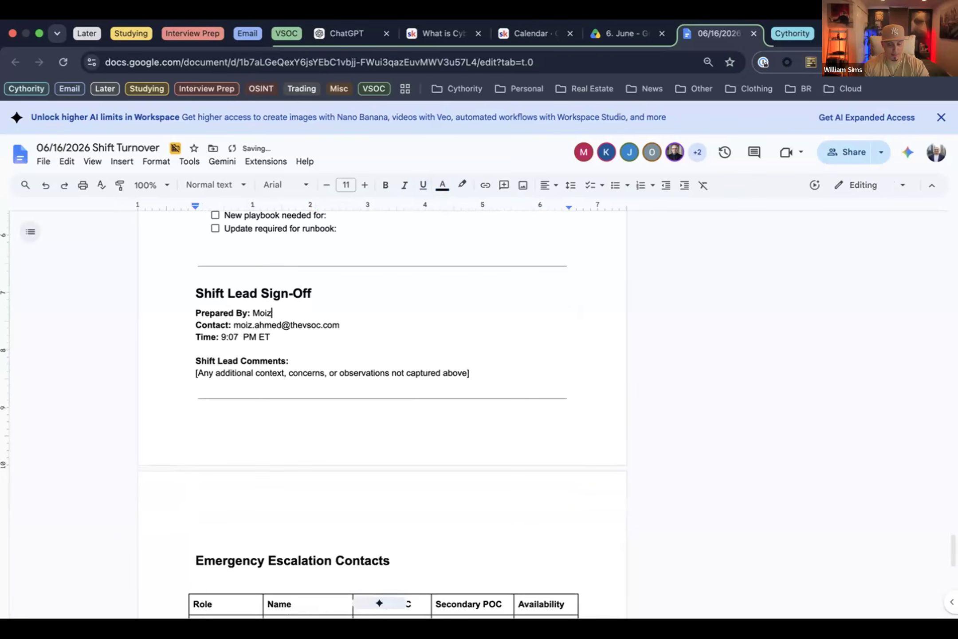
type("William")
left_click(278, 322)
key("BackSpace")
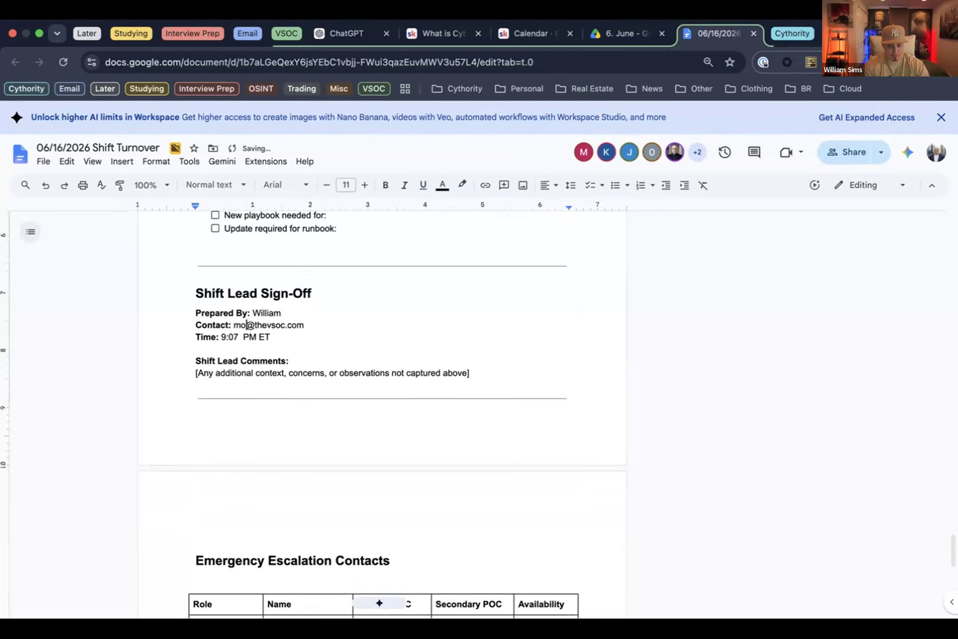
type("william")
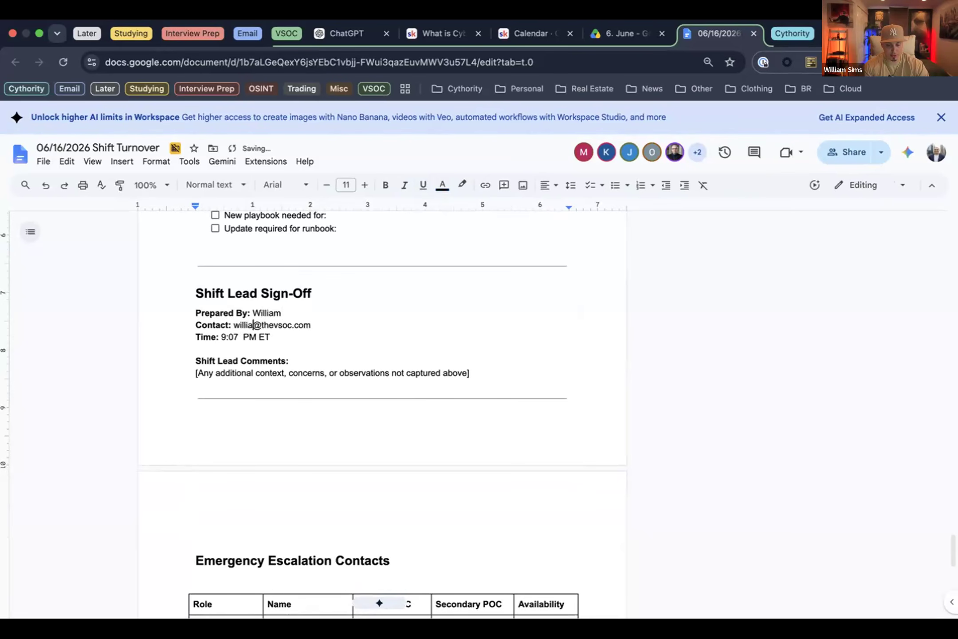
Change the sign-off time to 7:14 PM ET
left_click(220, 336)
key("BackSpace")
type("7")
key("Right")
key("Right")
key("Right")
key("BackSpace")
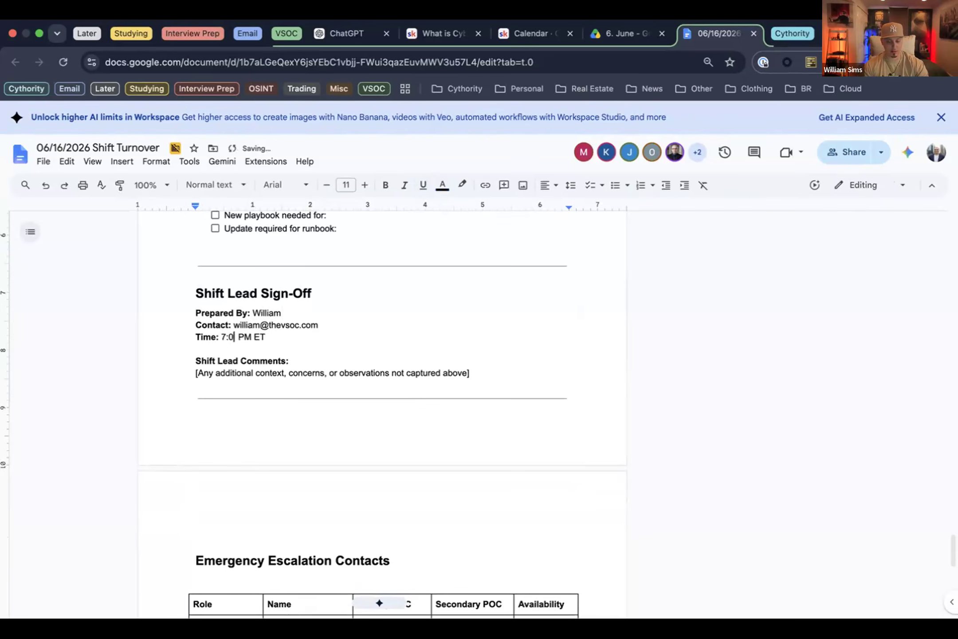
key("BackSpace")
type("14")
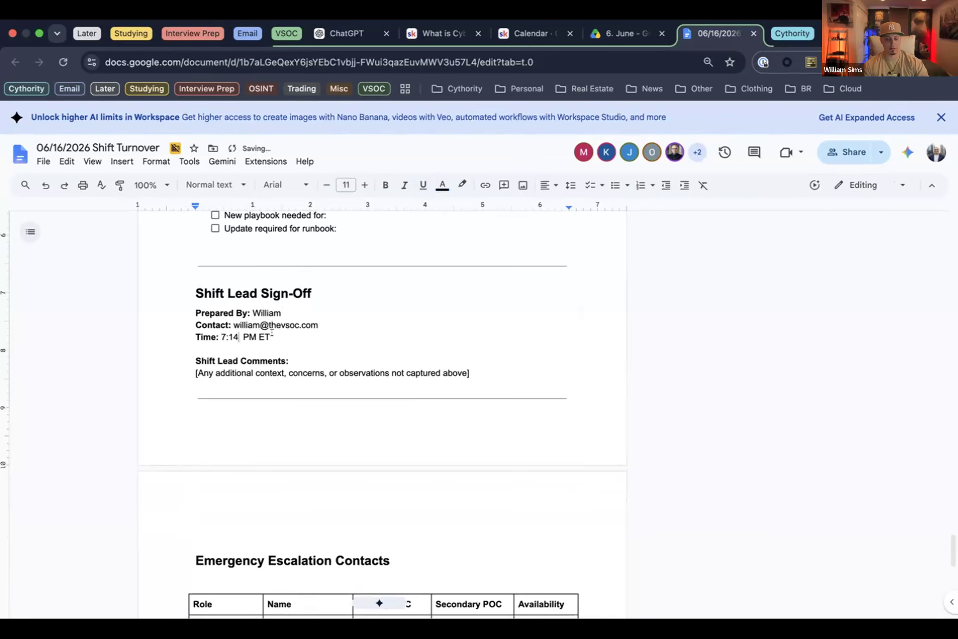
scroll(290, 366, "down", 10)
scroll(289, 366, "up", 20)
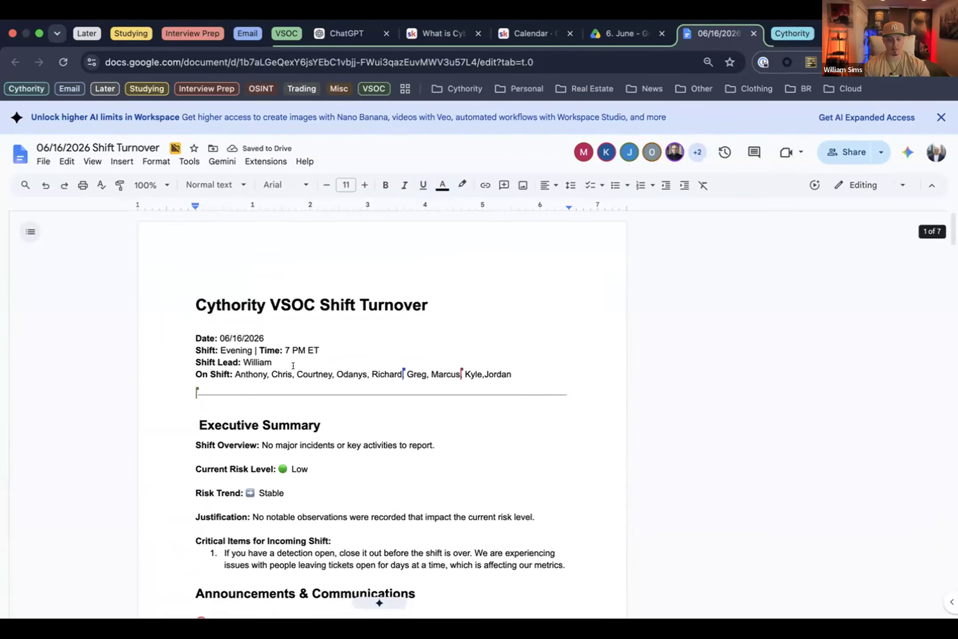
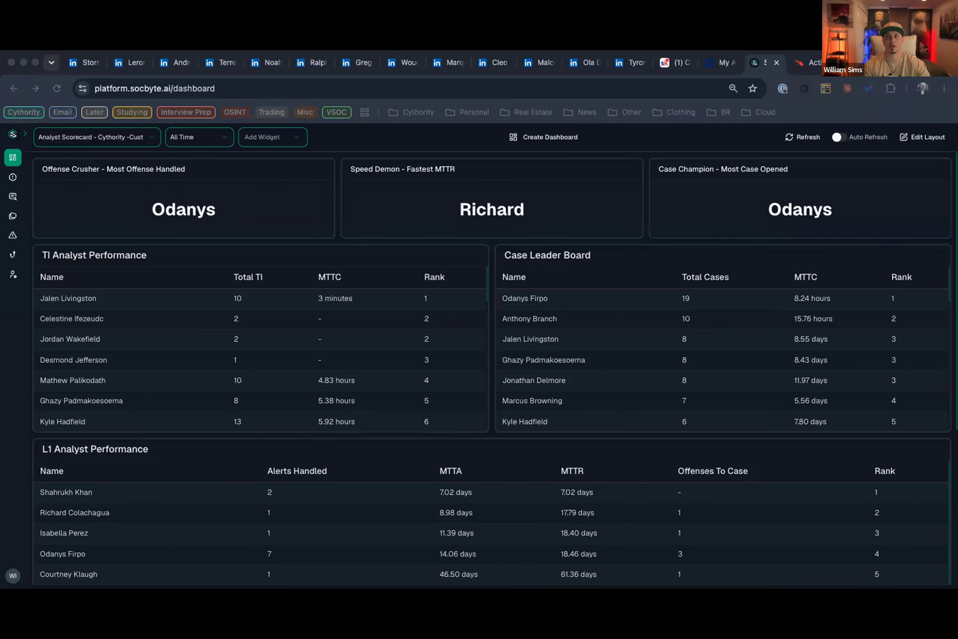
Review and close the Offense Crusher and Case Champion award details on the scorecard
left_click(133, 212)
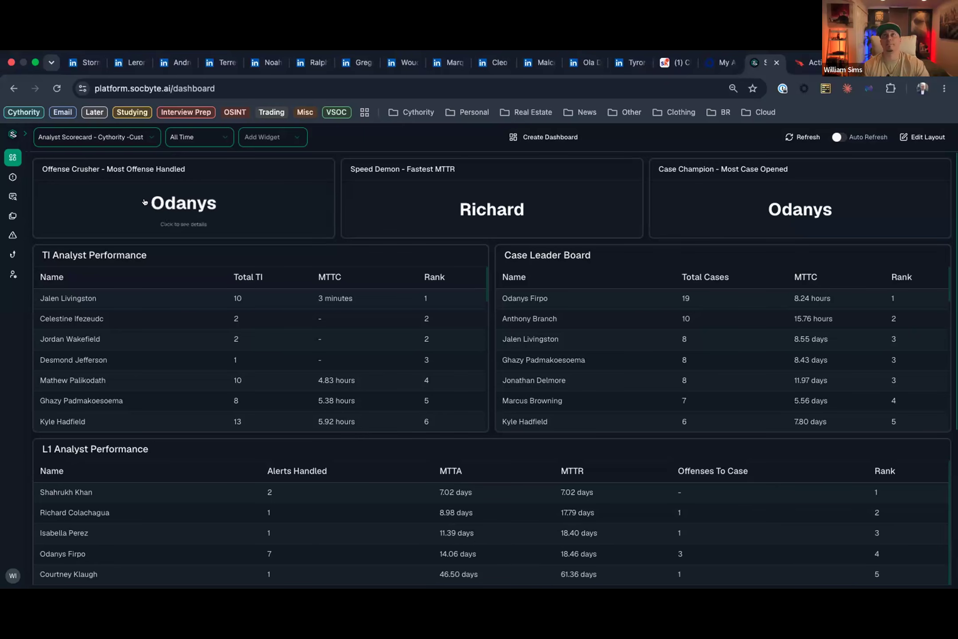
left_click(189, 202)
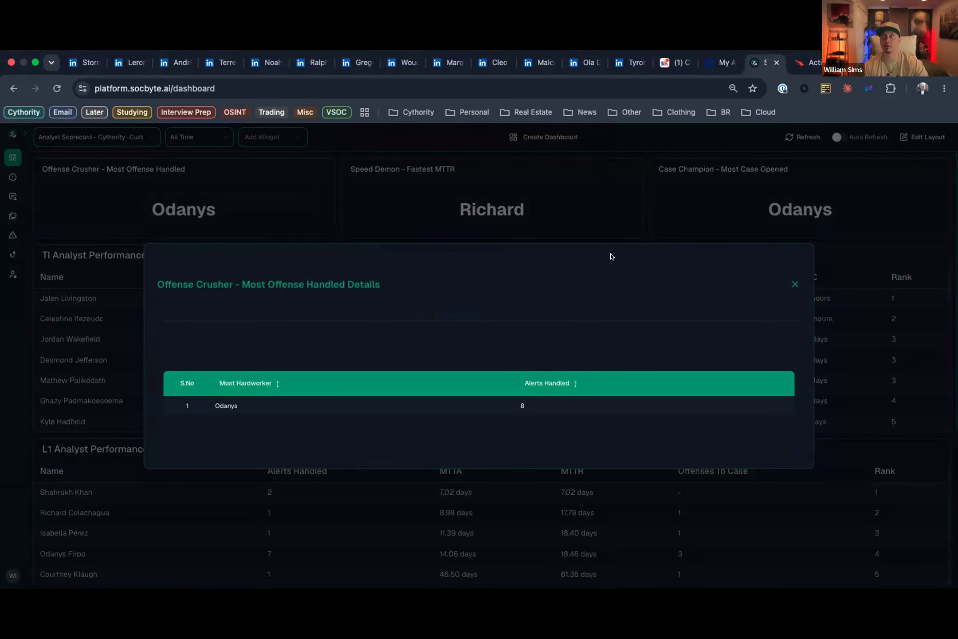
left_click(794, 284)
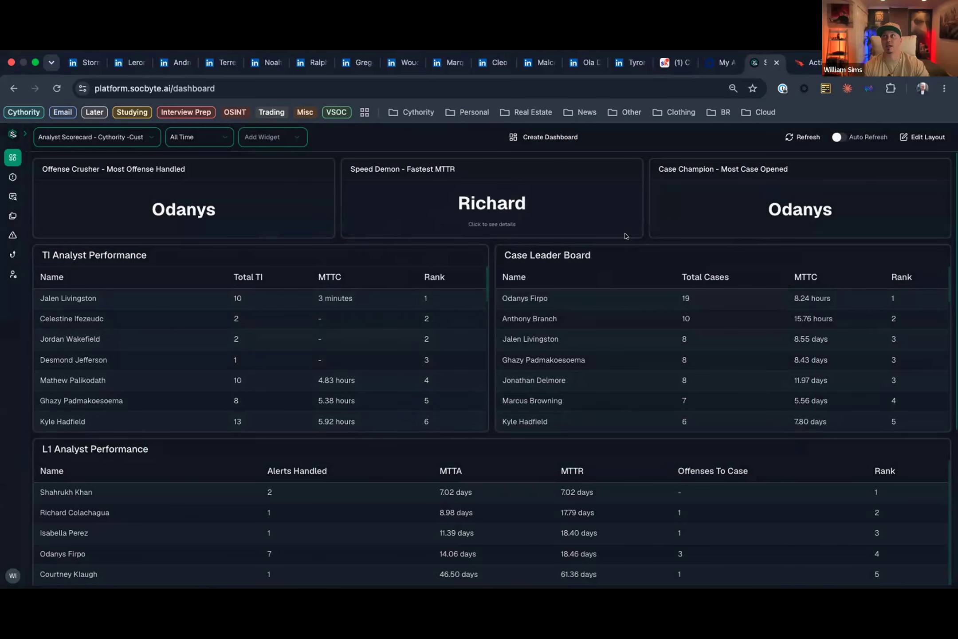
left_click(801, 207)
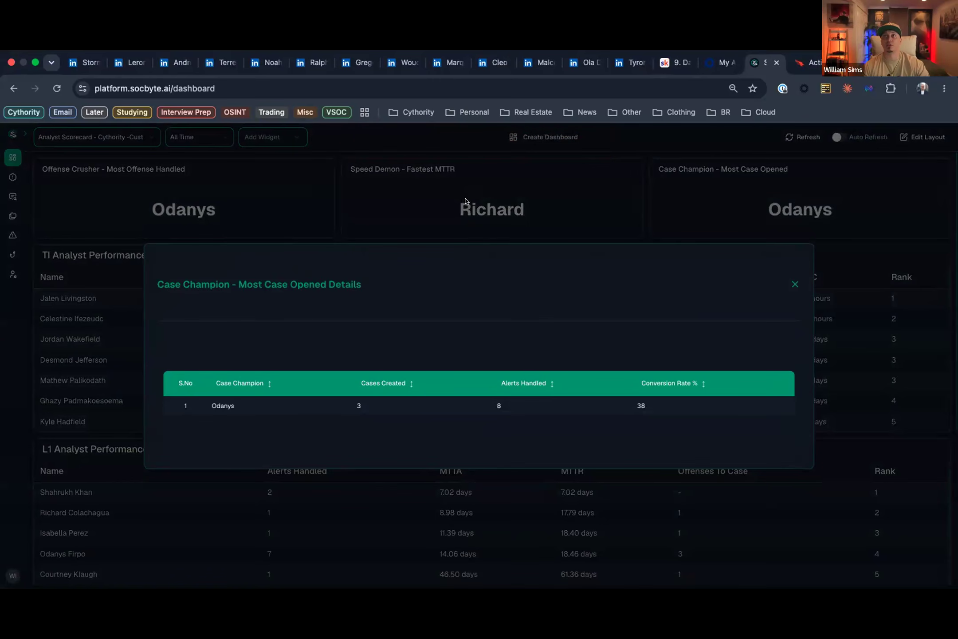
left_click(793, 284)
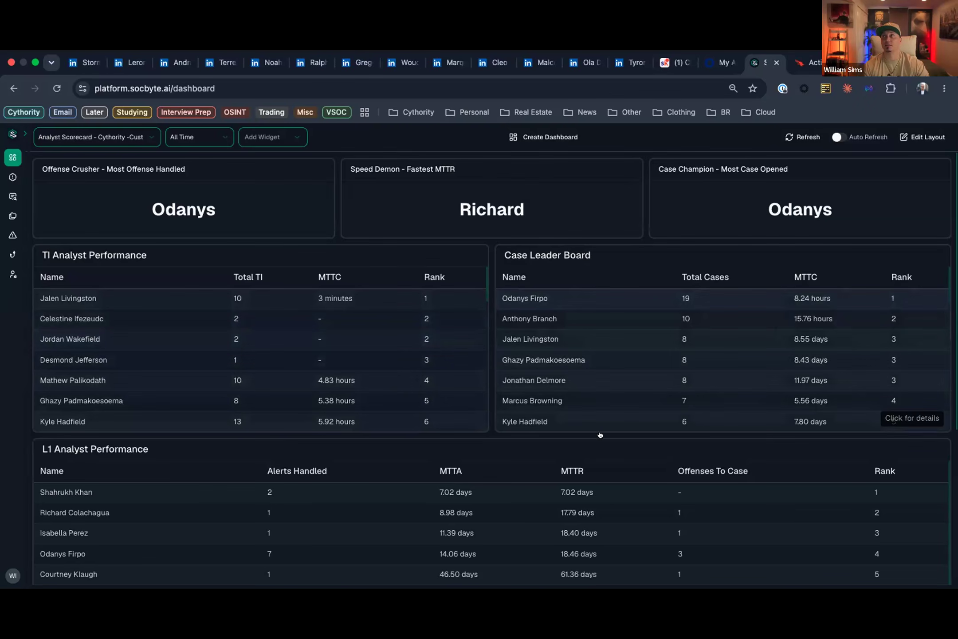
Skim the TI, case leaderboard and L1 performance tables, then move to the CrowdStrike Falcon dashboard
scroll(310, 357, "down", 3)
scroll(266, 391, "up", 3)
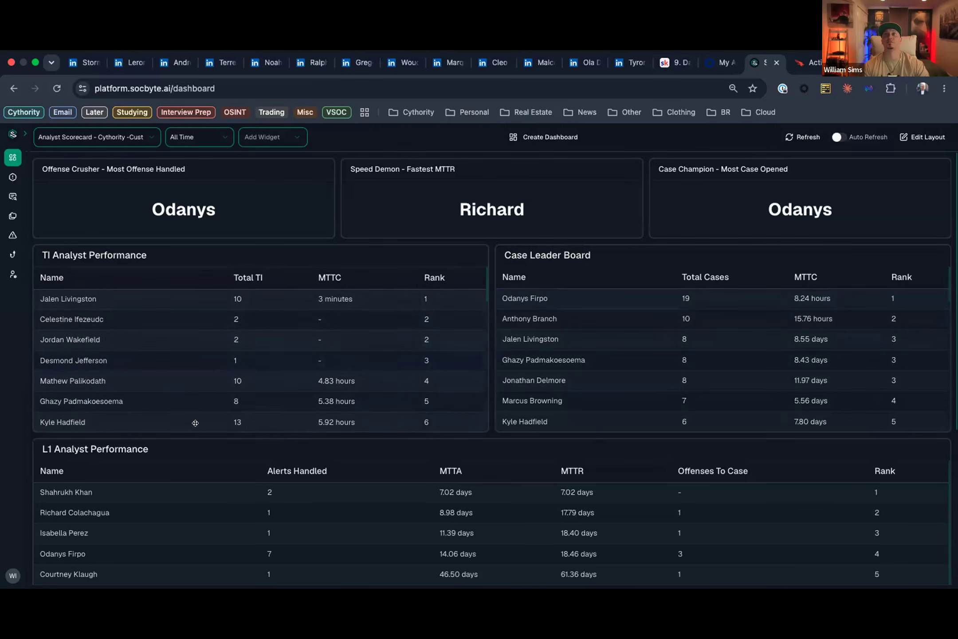
scroll(182, 439, "down", 2)
scroll(141, 410, "down", 5)
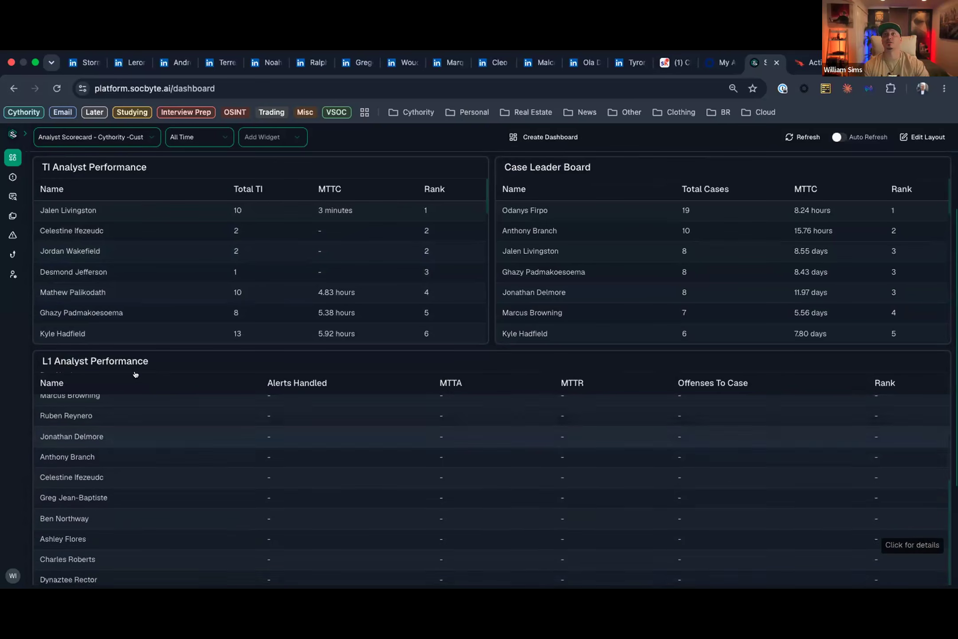
scroll(140, 360, "down", 3)
scroll(140, 360, "up", 10)
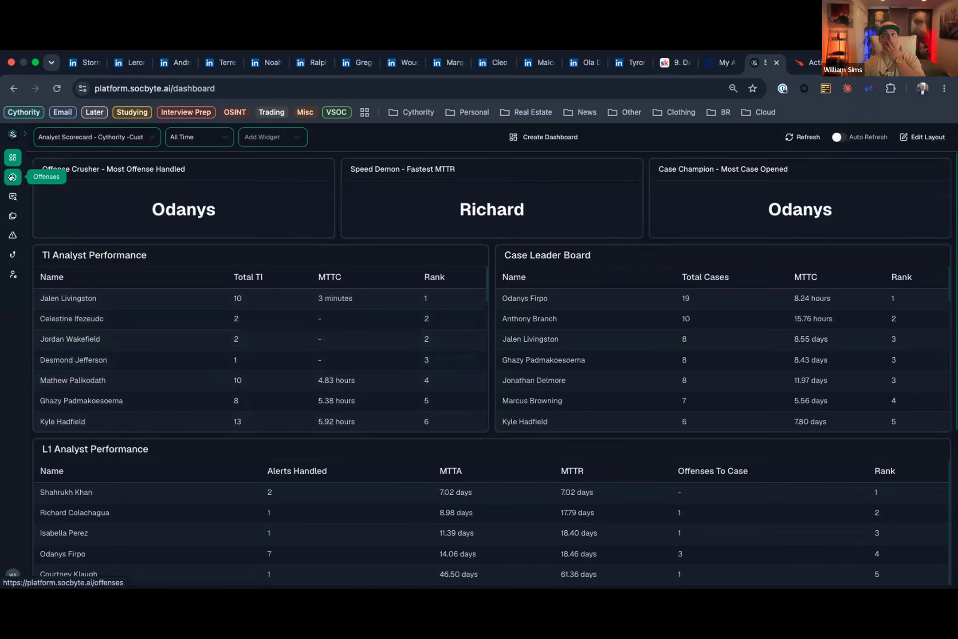
left_click(806, 63)
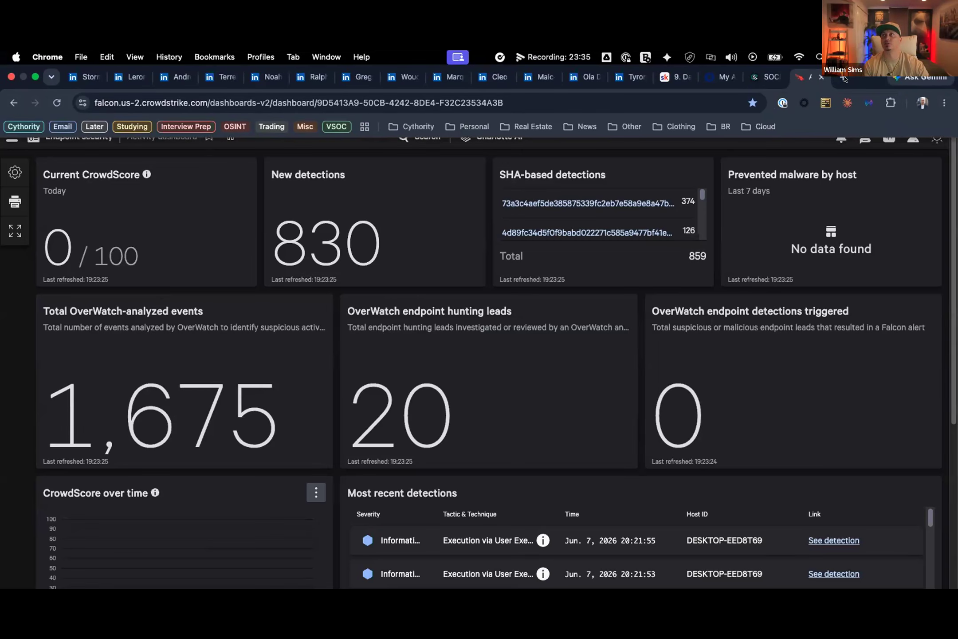
Search Google for 'north korean threat actors' in a new tab
left_click(844, 77)
type("north korean thea")
key("BackSpace")
key("BackSpace")
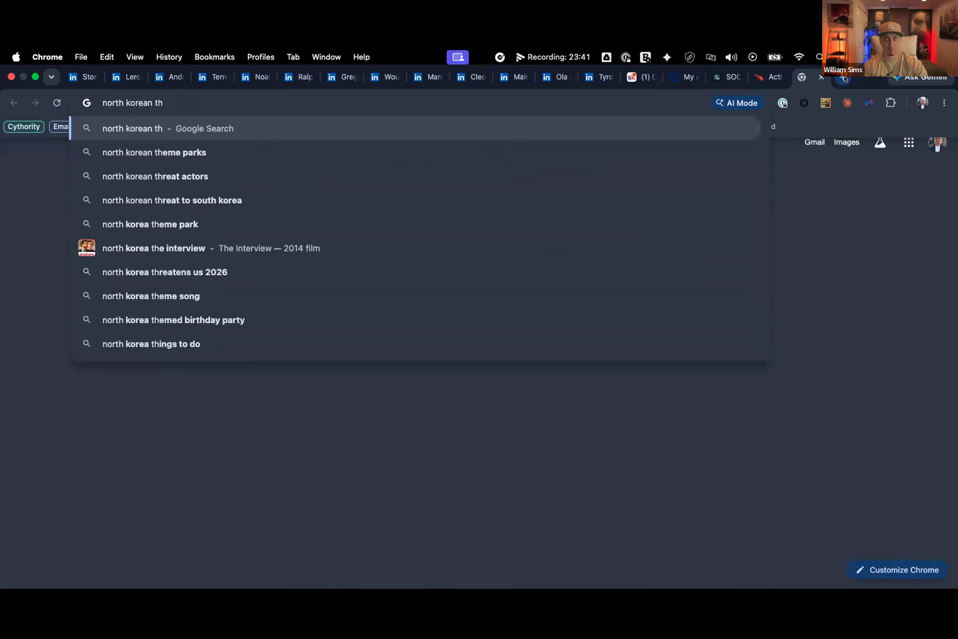
type("reat actor")
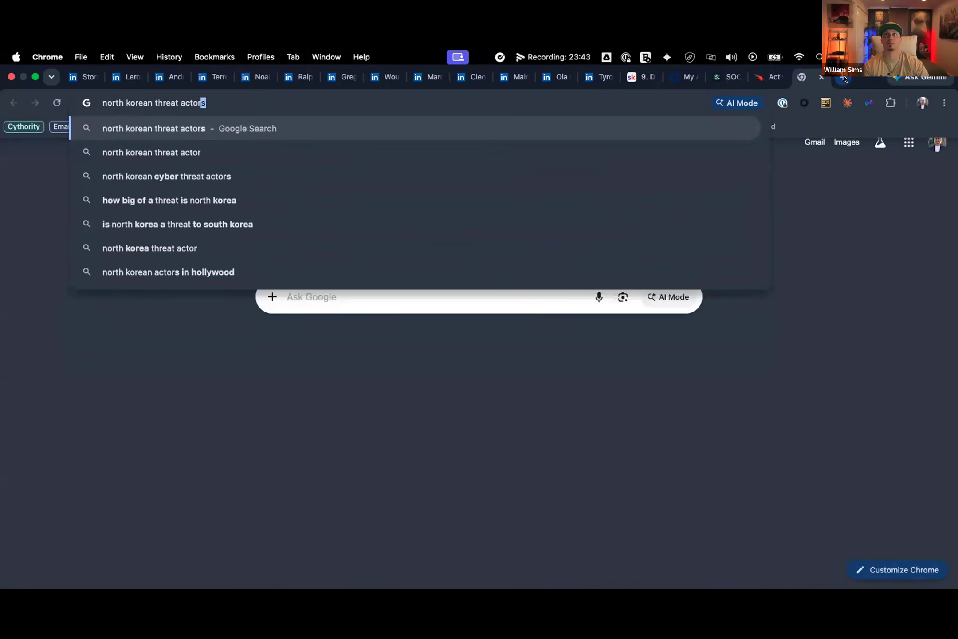
type("s")
key("Return")
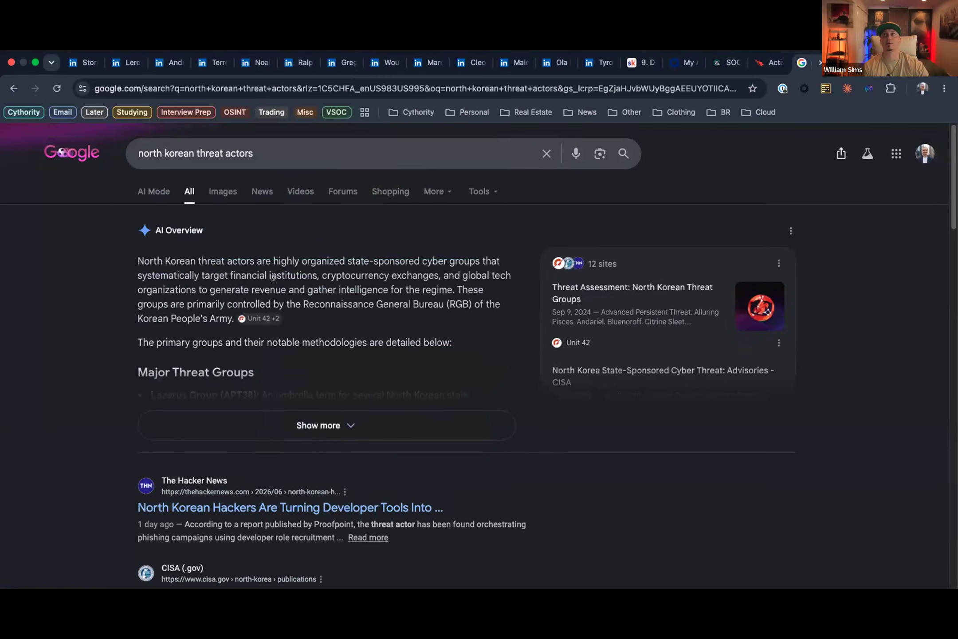
Expand the AI Overview and read about Lazarus Group (APT38), then return to Falcon
scroll(273, 277, "down", 2)
left_click(341, 394)
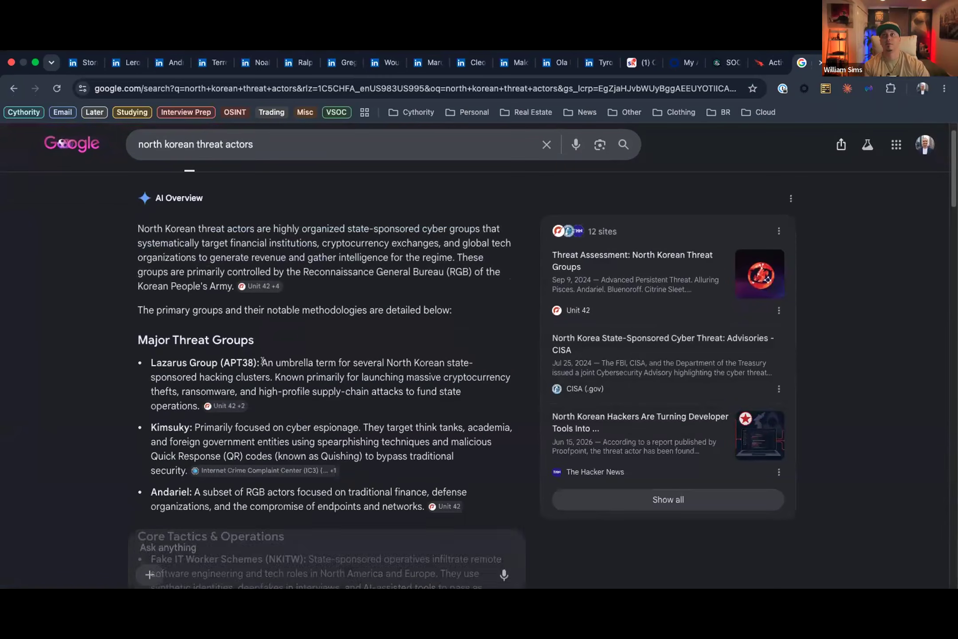
left_click_drag(145, 361, 244, 363)
left_click(302, 361)
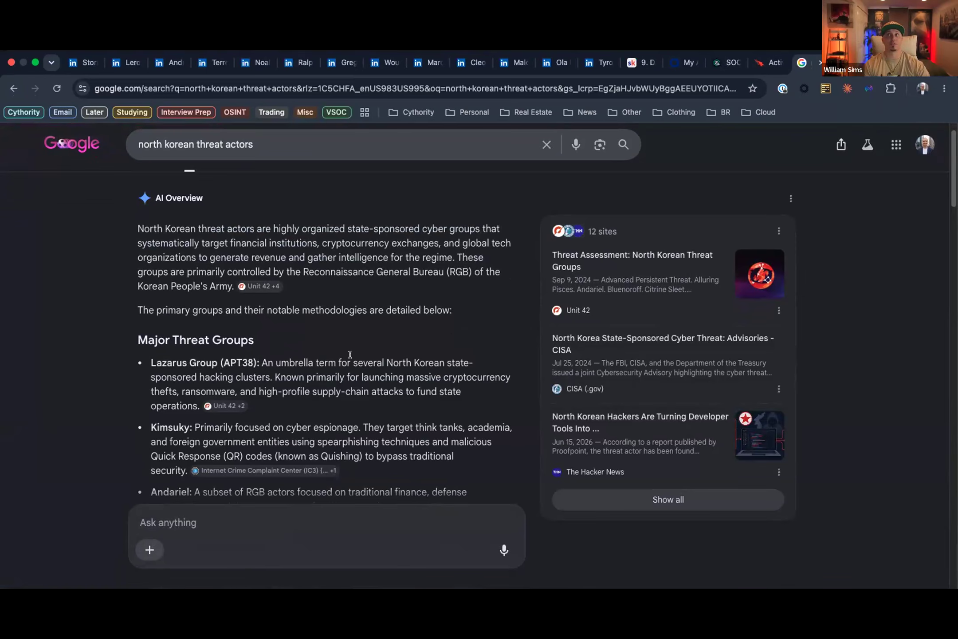
left_click_drag(348, 362, 409, 372)
left_click(409, 372)
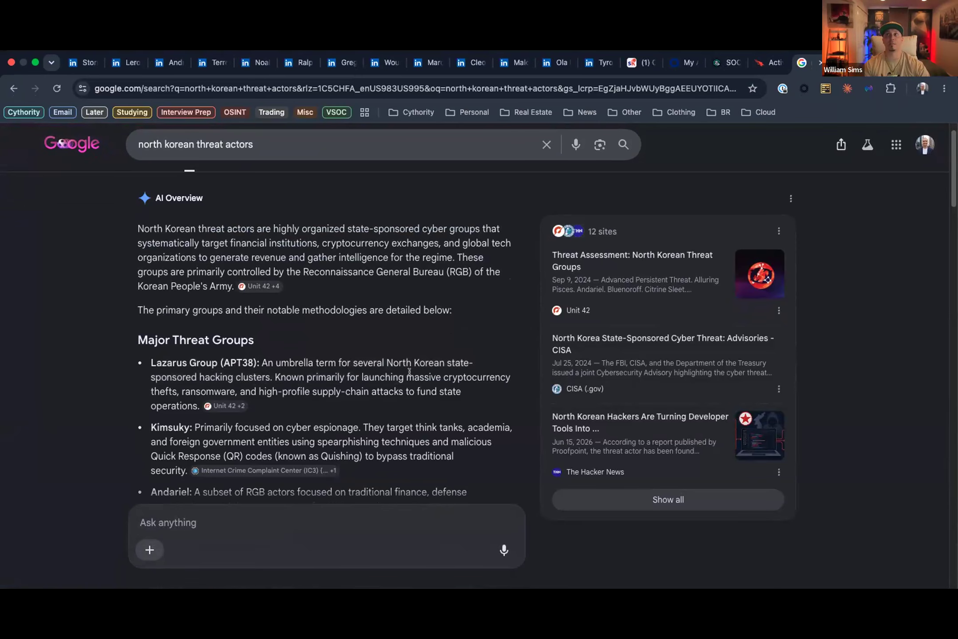
double_click(467, 373)
left_click(160, 385)
double_click(202, 390)
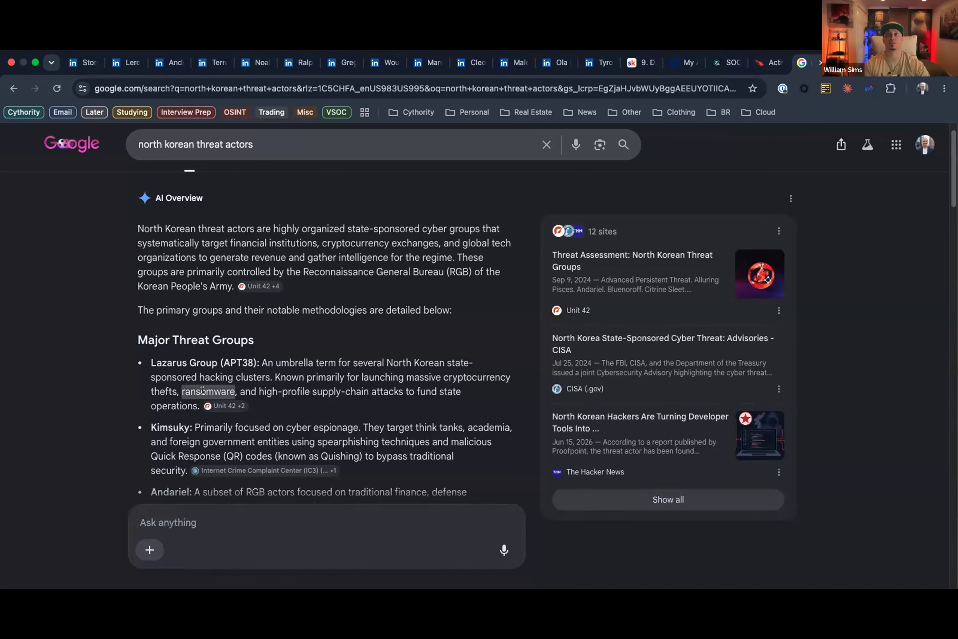
left_click(300, 390)
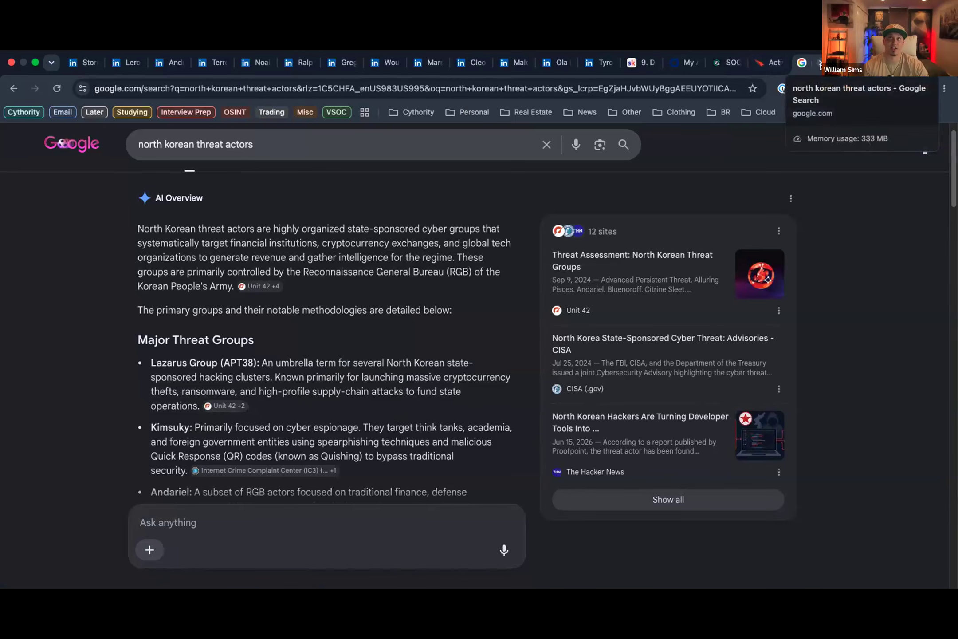
left_click(771, 63)
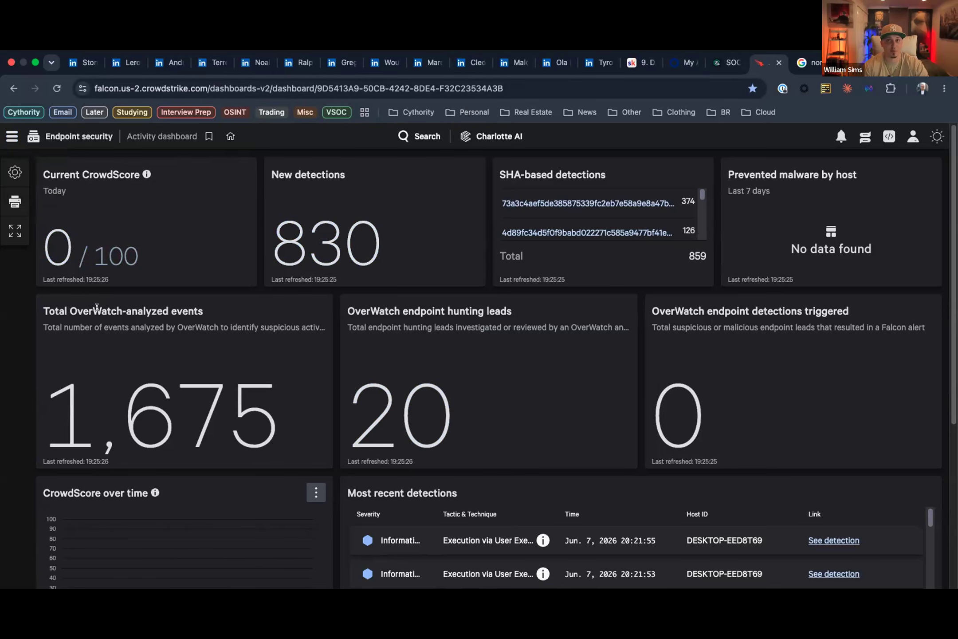
left_click(12, 136)
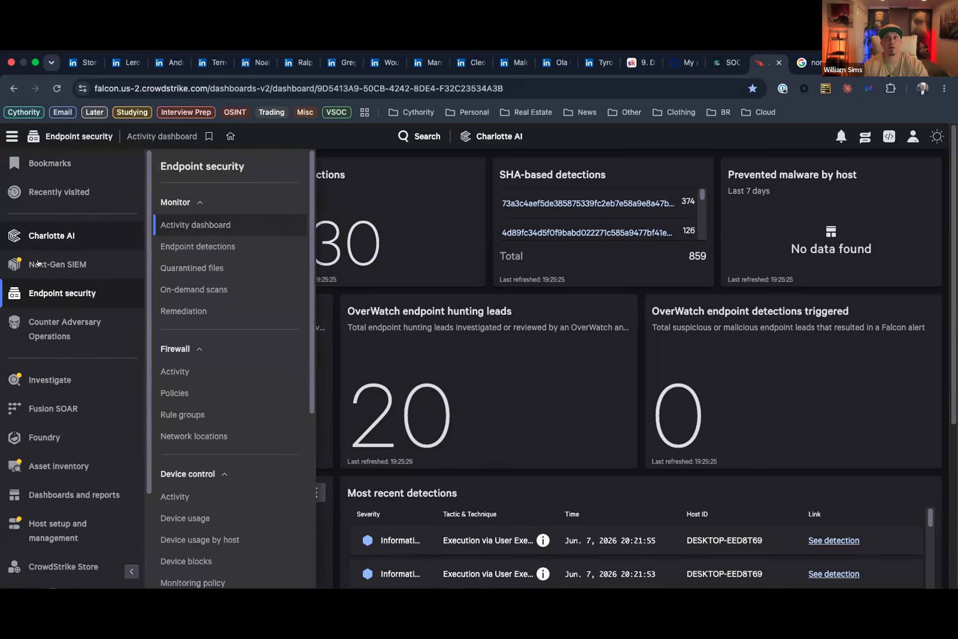
left_click(58, 330)
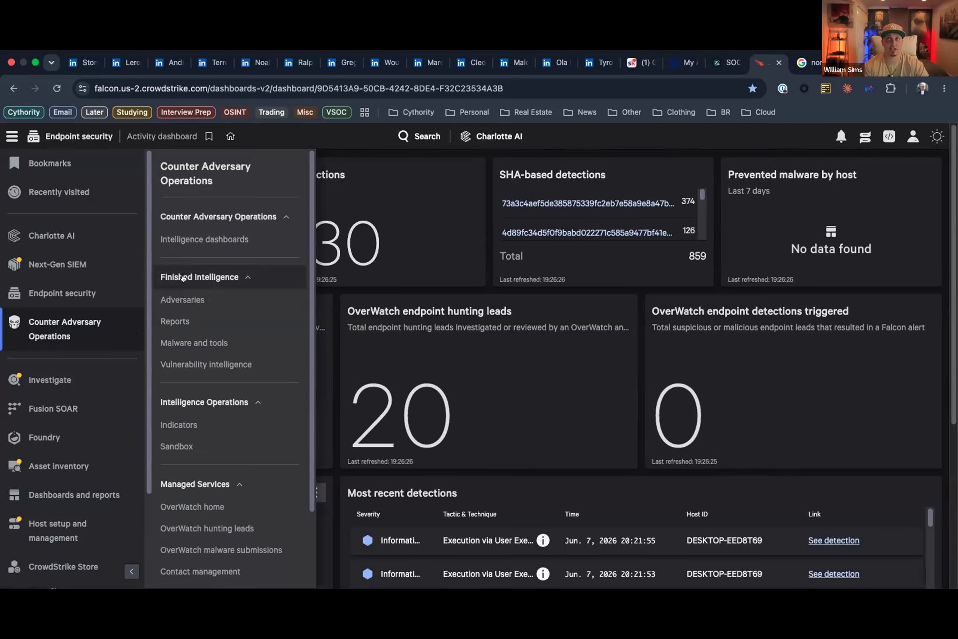
left_click(182, 299)
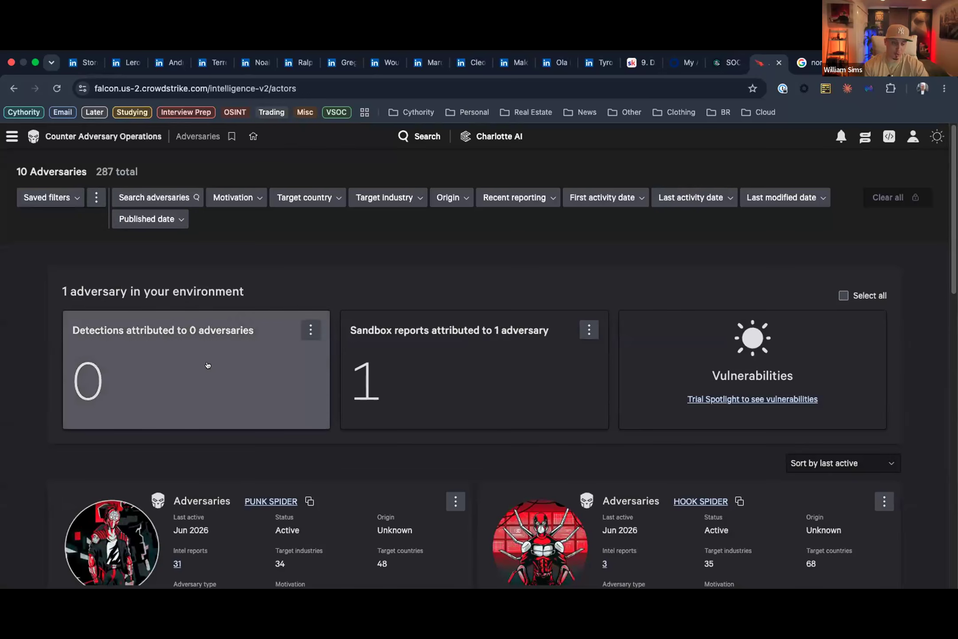
scroll(510, 394, "down", 5)
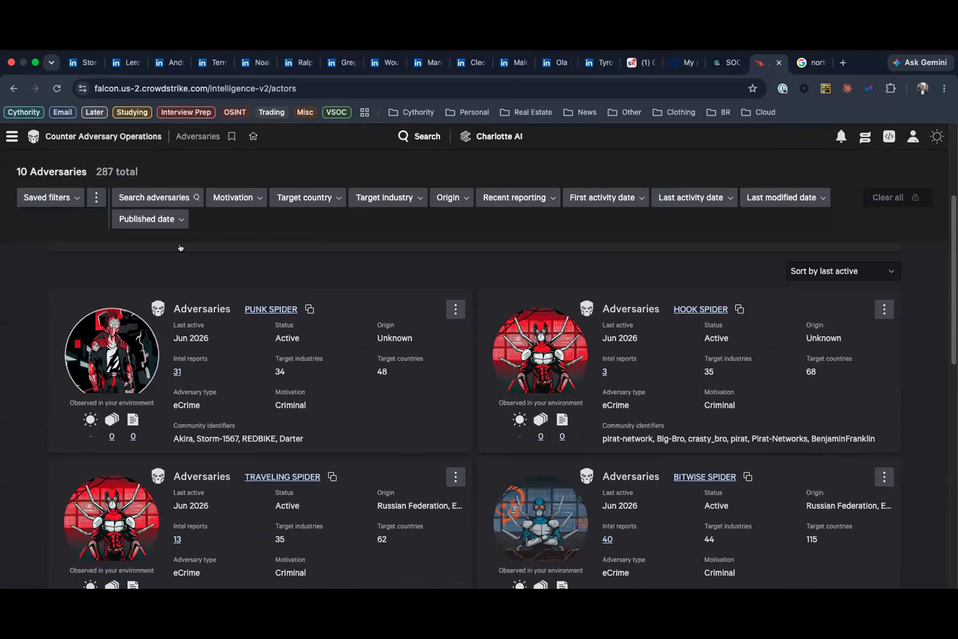
left_click_drag(93, 171, 168, 171)
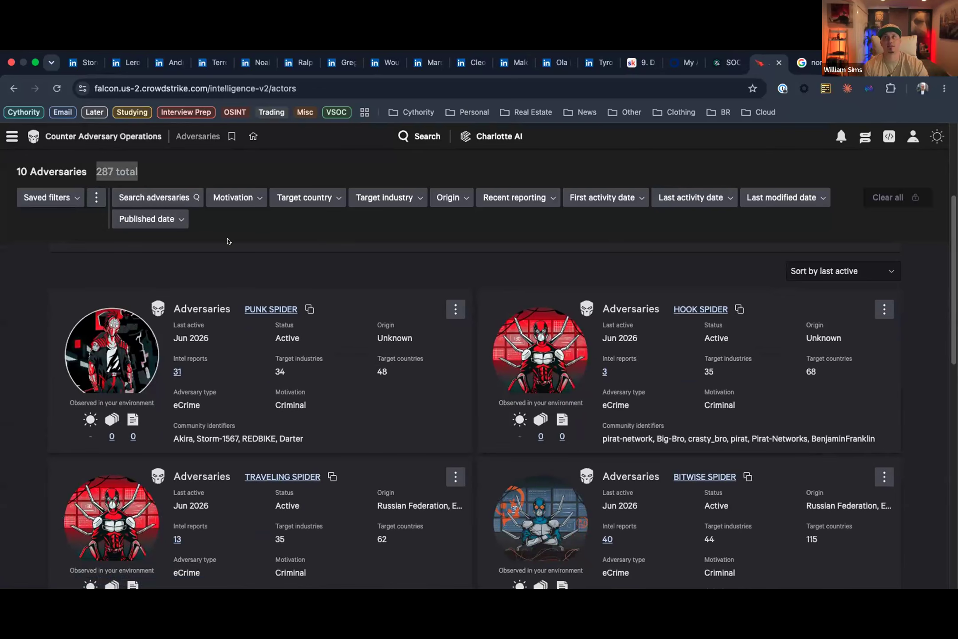
left_click(235, 255)
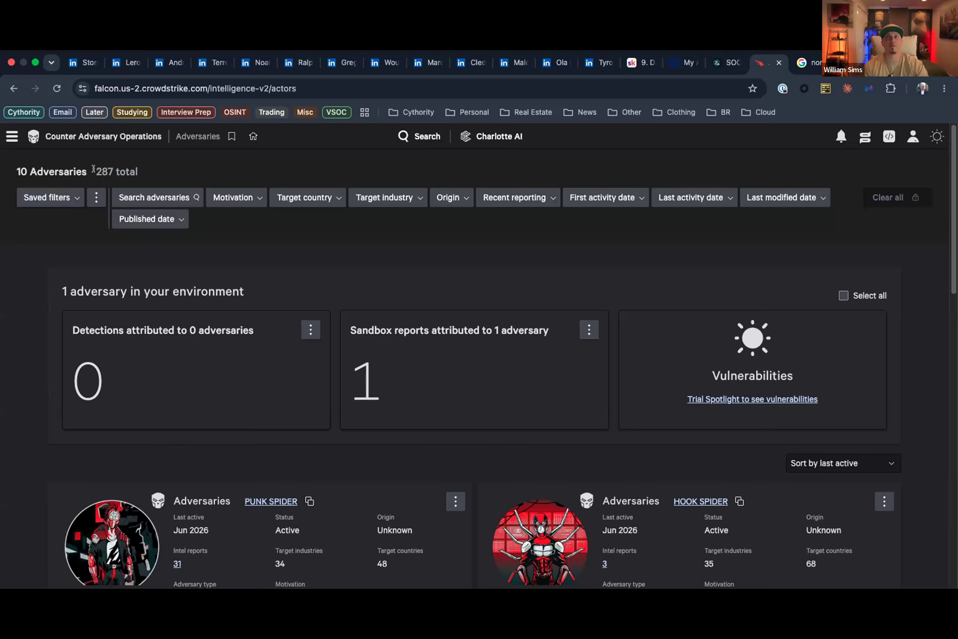
left_click_drag(96, 171, 138, 171)
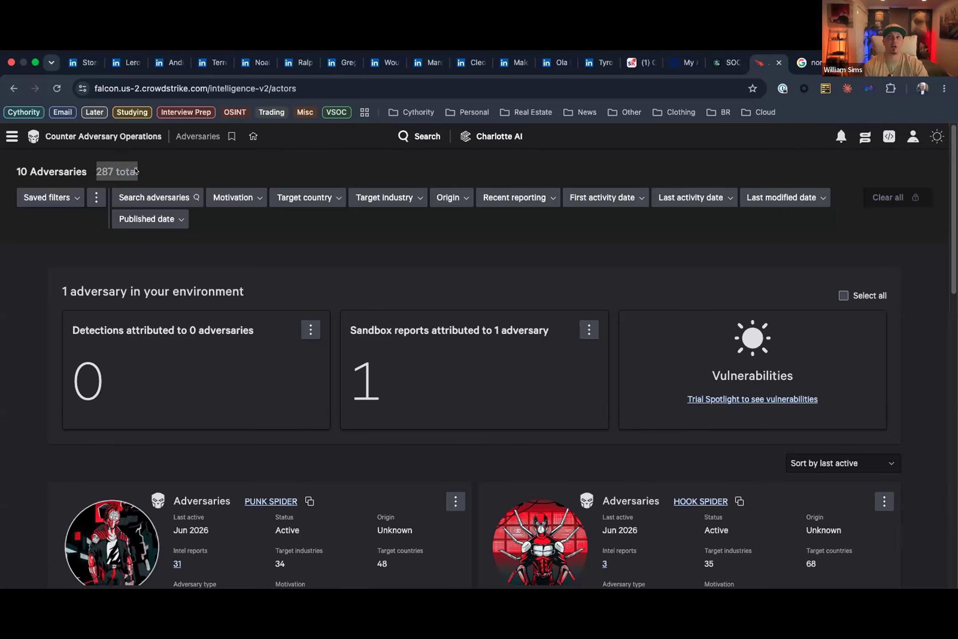
triple_click(118, 169)
left_click_drag(93, 169, 147, 171)
left_click(92, 169)
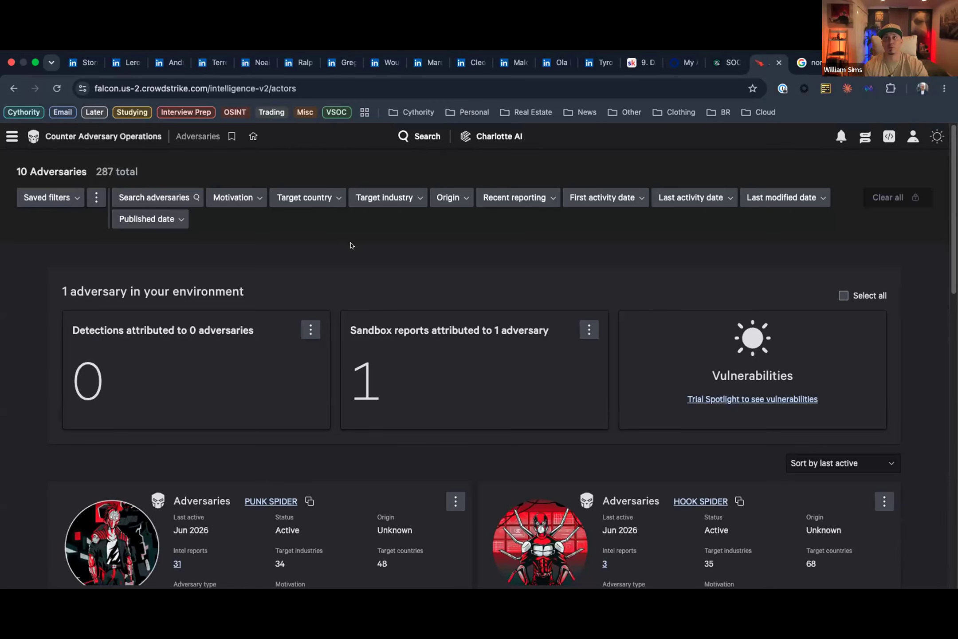
scroll(352, 246, "down", 2)
scroll(350, 244, "up", 2)
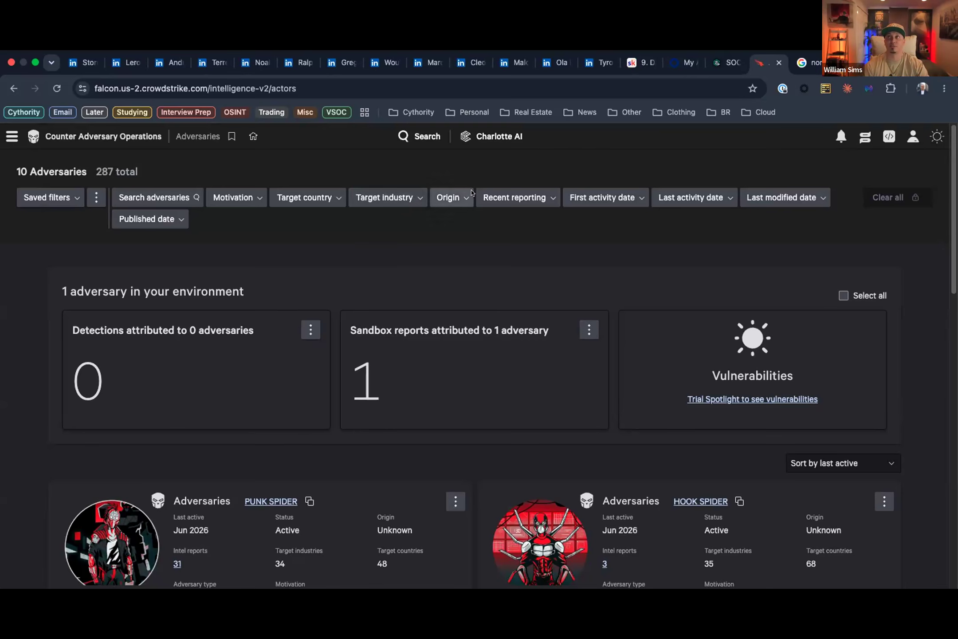
scroll(433, 251, "down", 5)
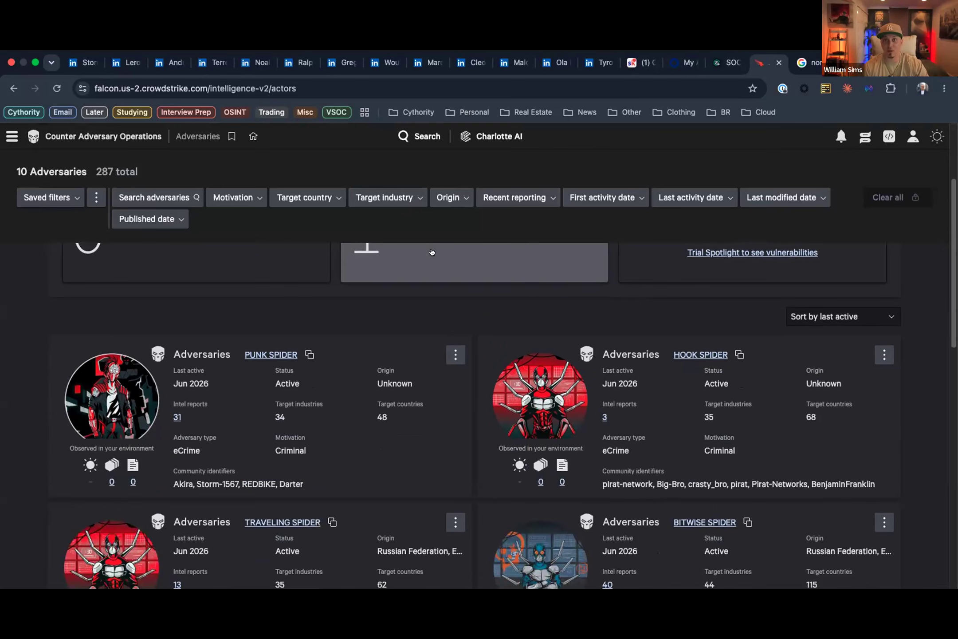
scroll(444, 333, "down", 15)
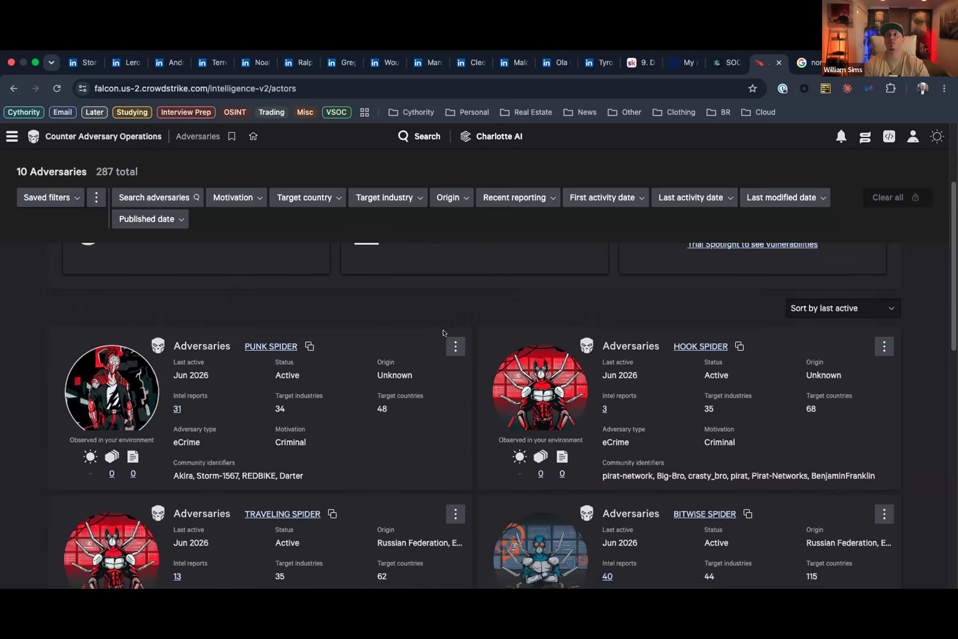
scroll(444, 334, "up", 20)
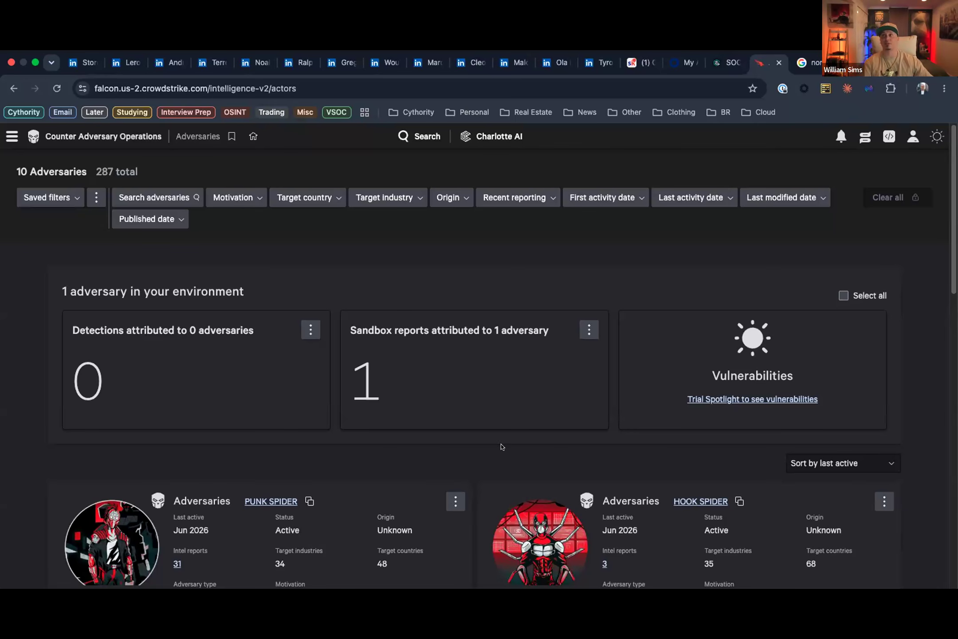
Scroll through all 287 adversary cards and back up to PUNK SPIDER at the top
scroll(539, 411, "down", 3)
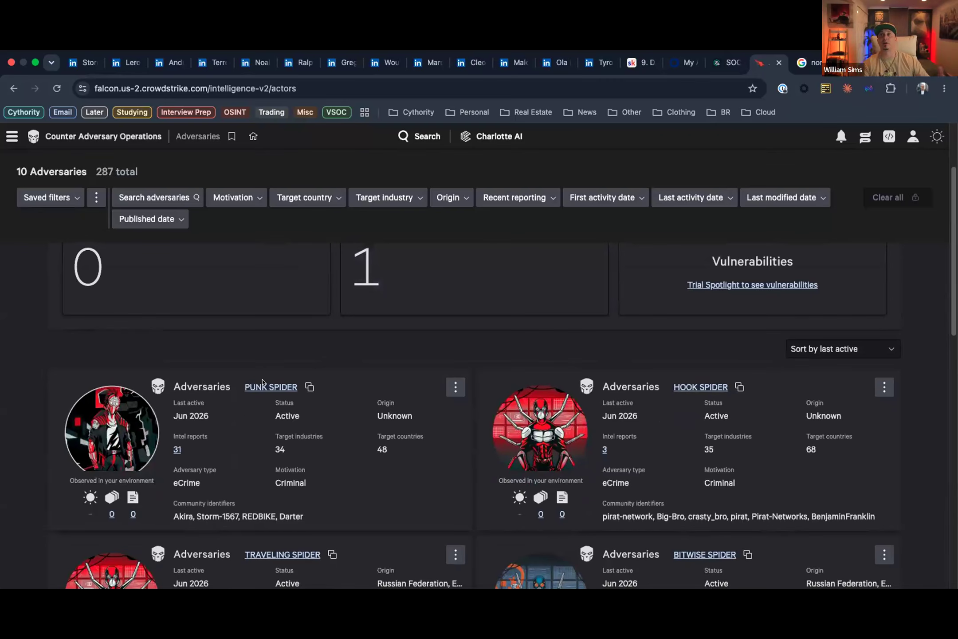
scroll(268, 411, "down", 3)
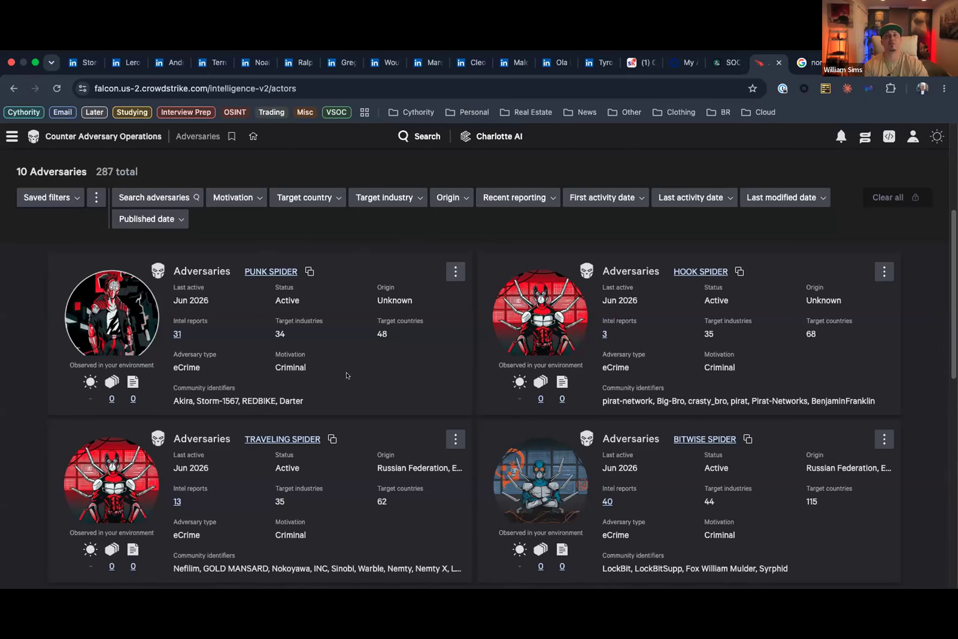
scroll(348, 376, "down", 5)
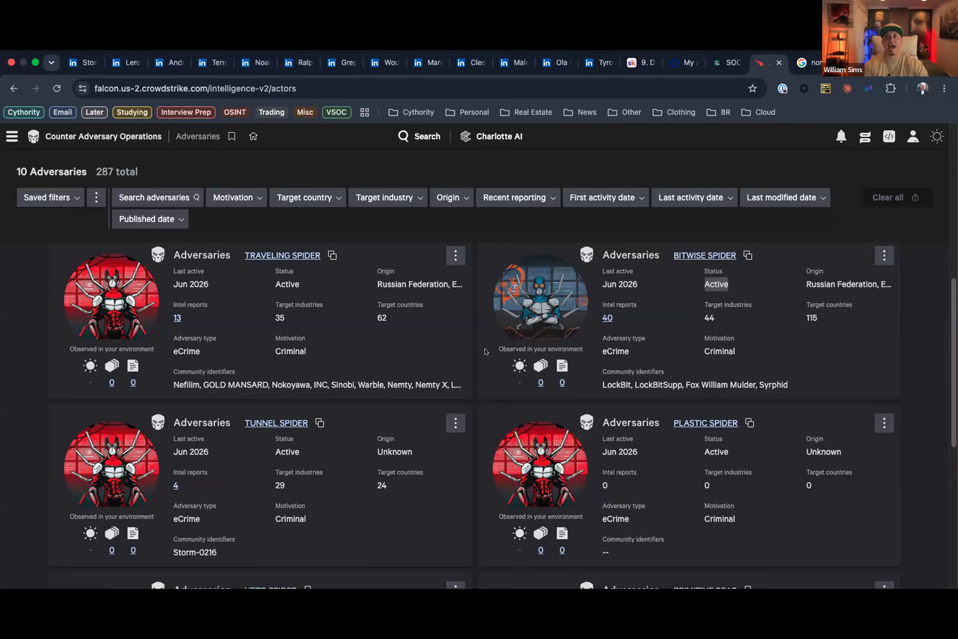
scroll(274, 366, "down", 3)
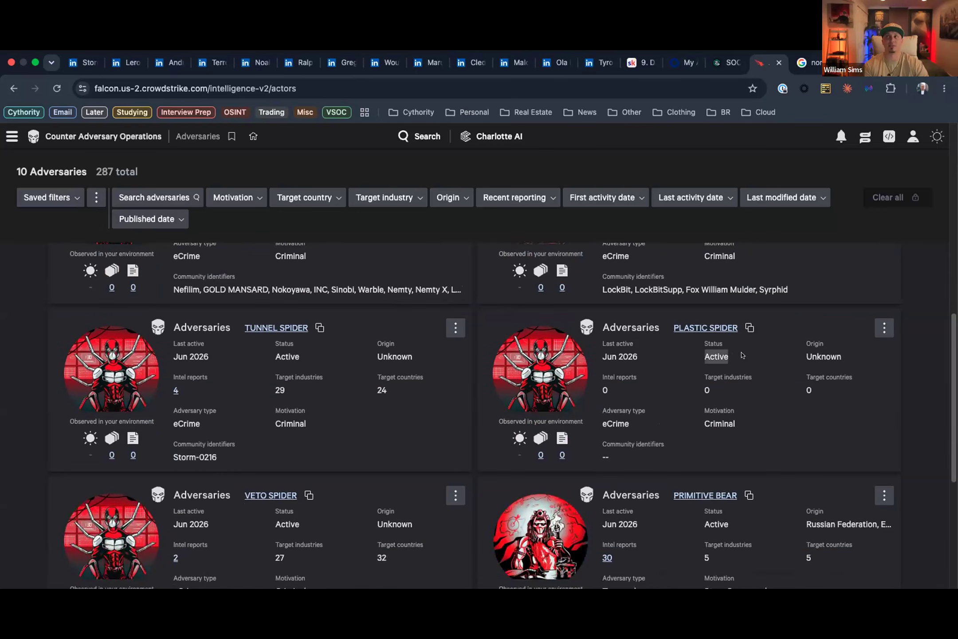
scroll(389, 466, "down", 3)
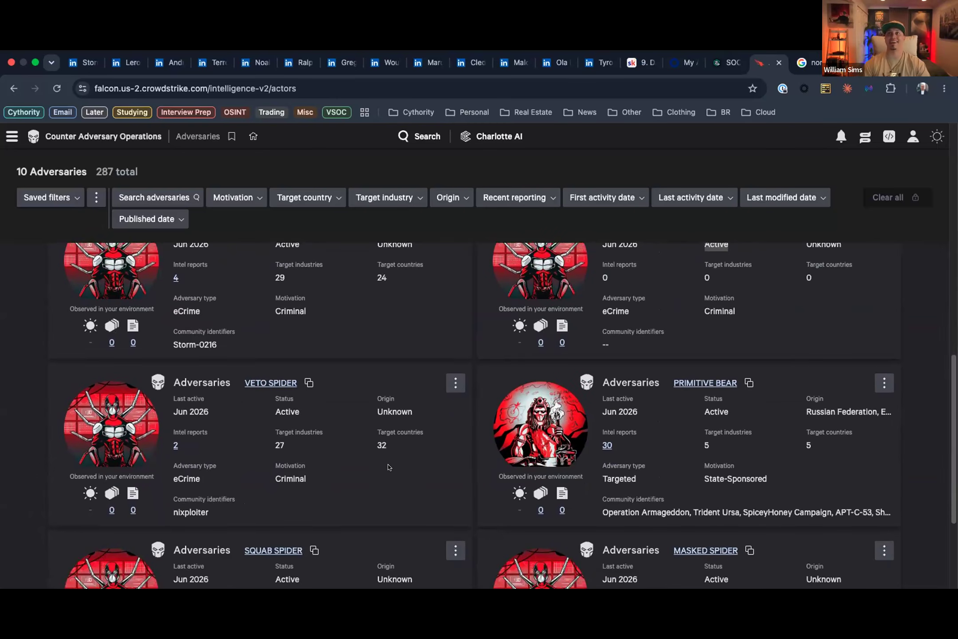
scroll(389, 467, "down", 1)
scroll(388, 466, "down", 1)
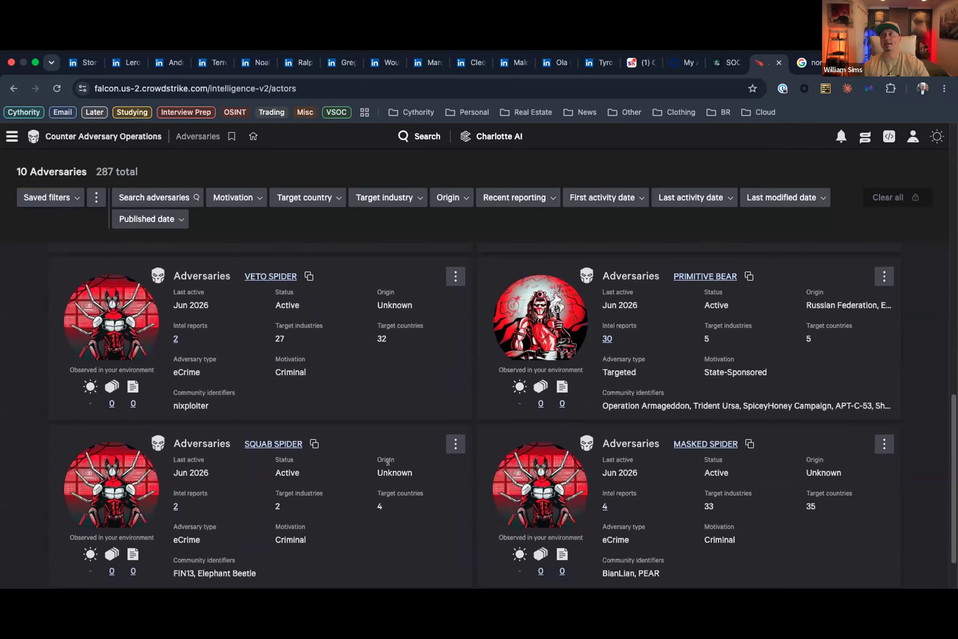
scroll(388, 462, "down", 1)
scroll(389, 461, "up", 15)
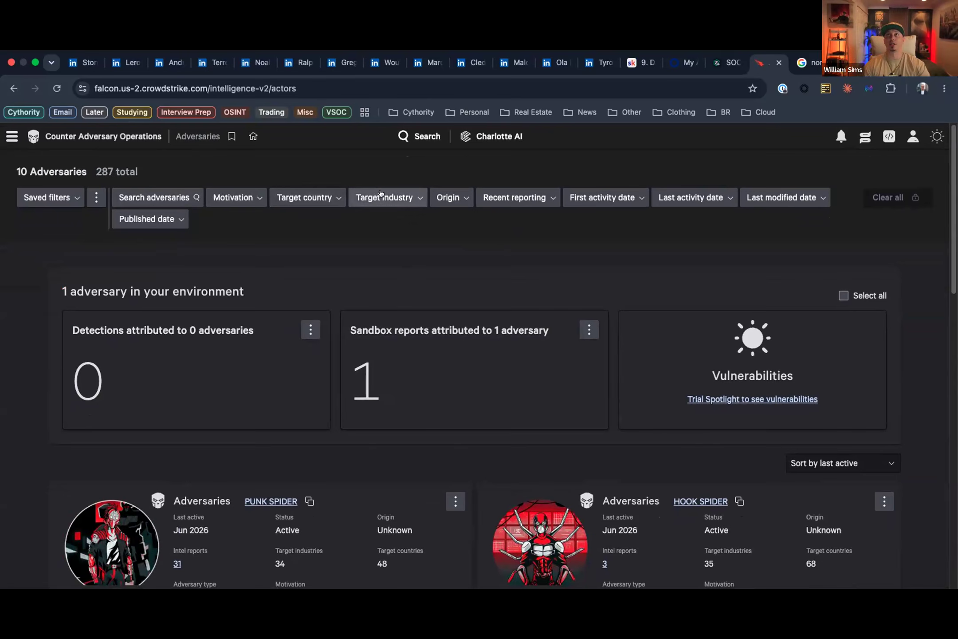
Filter adversaries by Origin 'Iran' and 'Middle East', leaving 44 led by HYDRO KITTEN
left_click(451, 194)
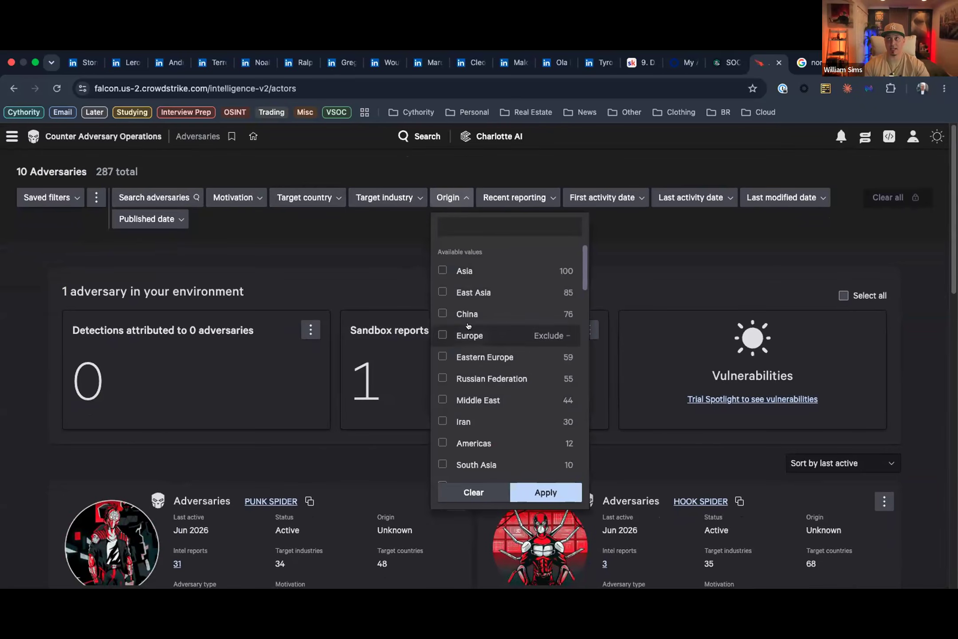
scroll(456, 395, "down", 2)
scroll(456, 391, "down", 7)
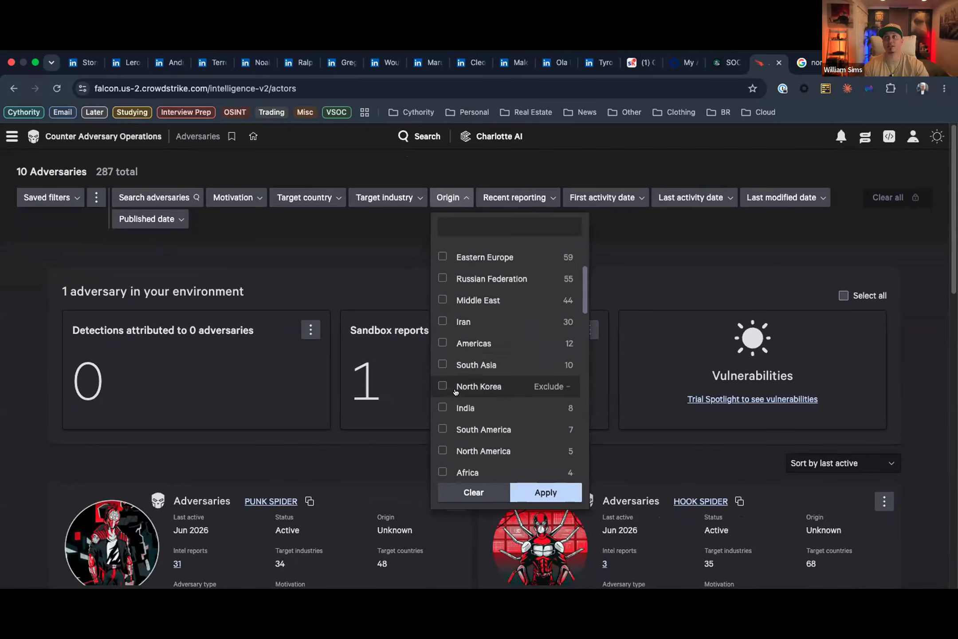
scroll(456, 391, "down", 10)
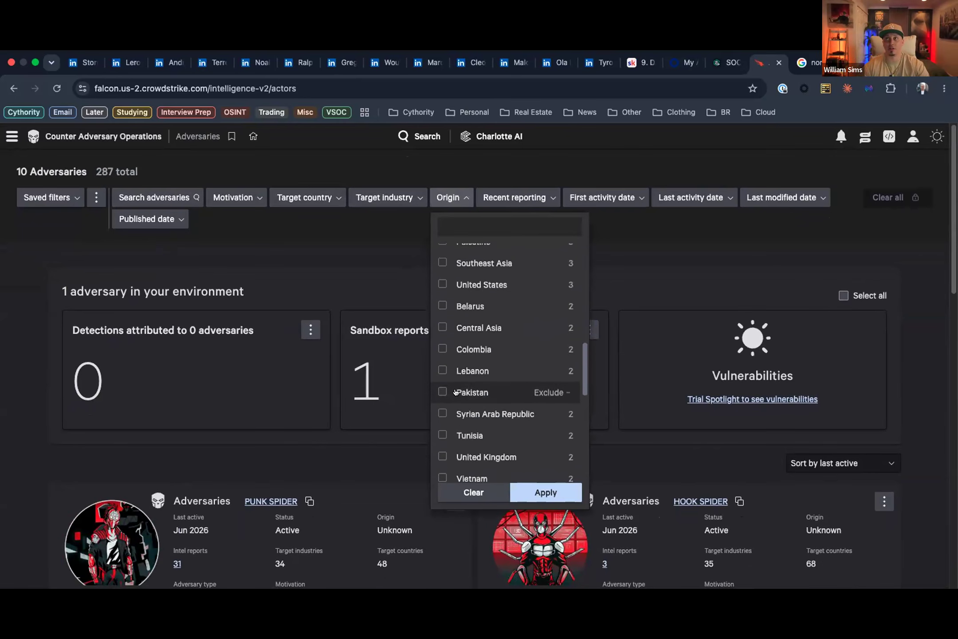
scroll(455, 391, "down", 5)
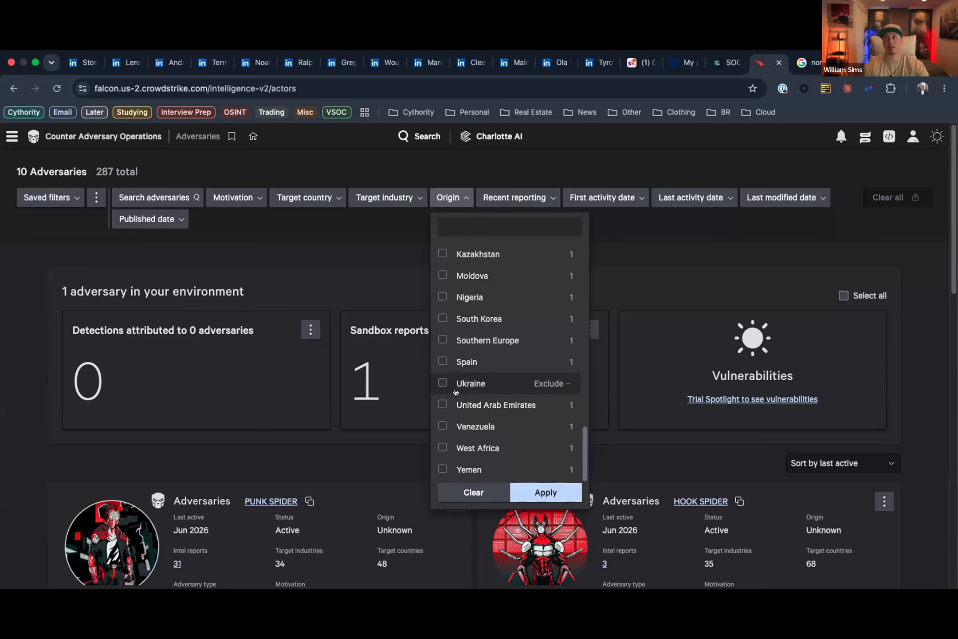
scroll(466, 376, "up", 5)
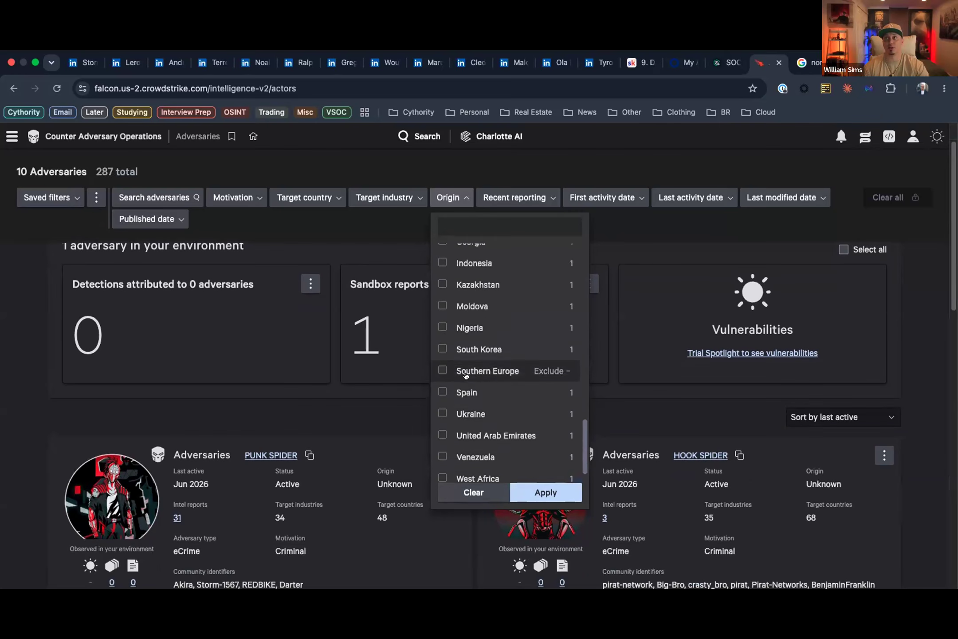
scroll(466, 376, "up", 6)
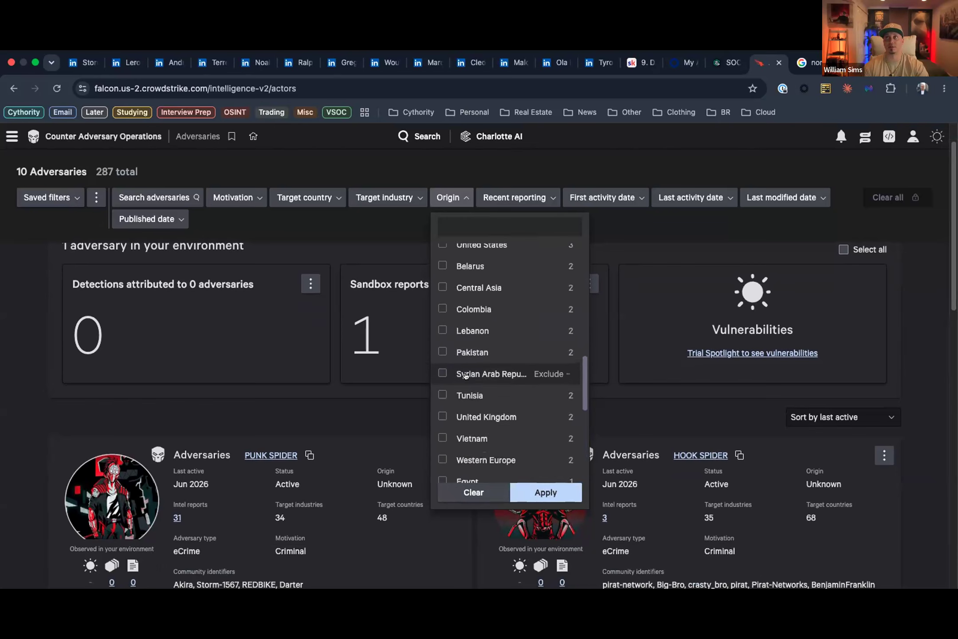
scroll(466, 376, "up", 5)
scroll(466, 376, "up", 3)
left_click(442, 312)
left_click(442, 290)
left_click(546, 492)
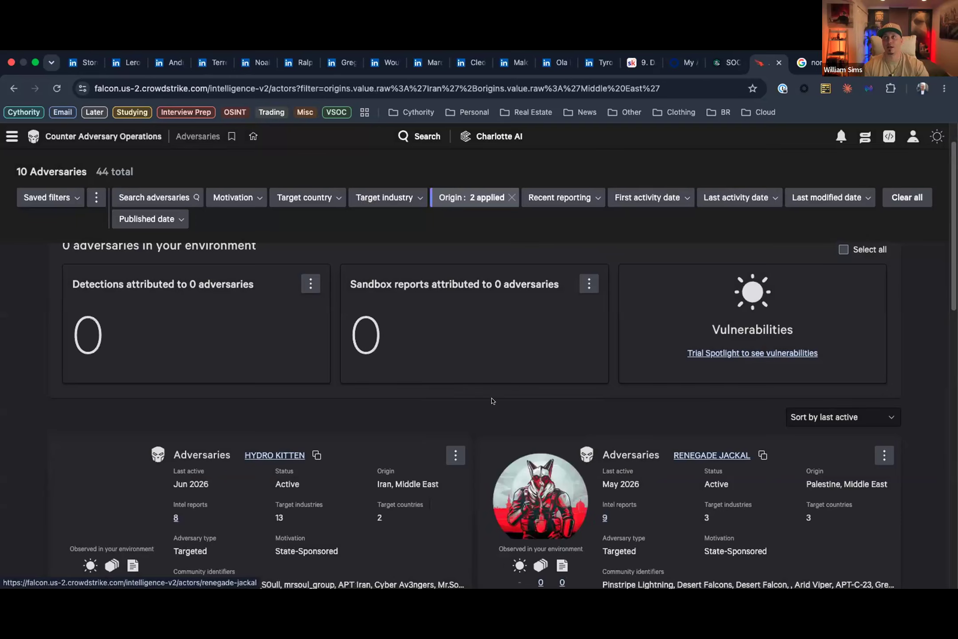
scroll(490, 397, "down", 3)
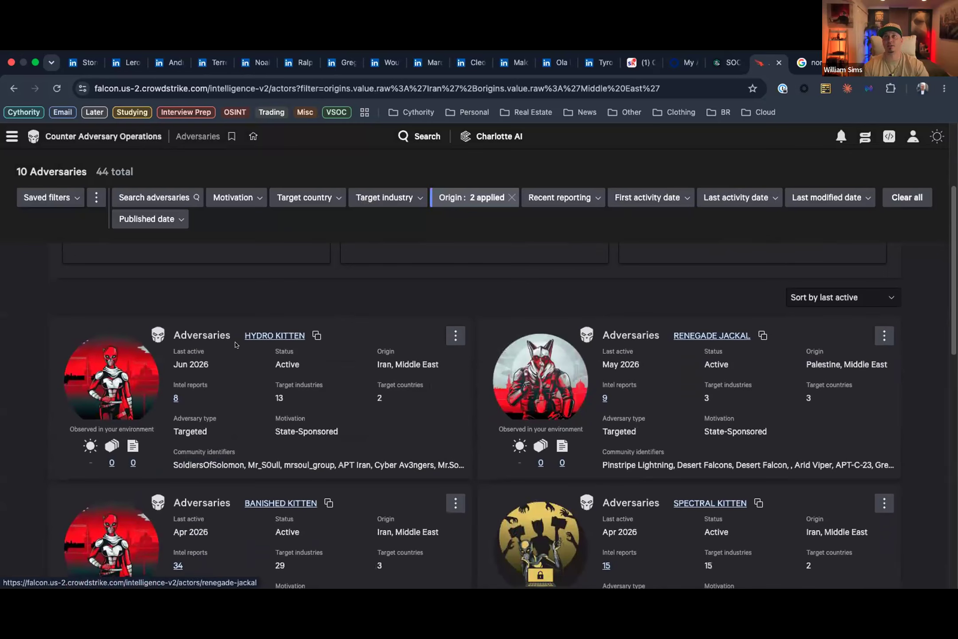
triple_click(199, 361)
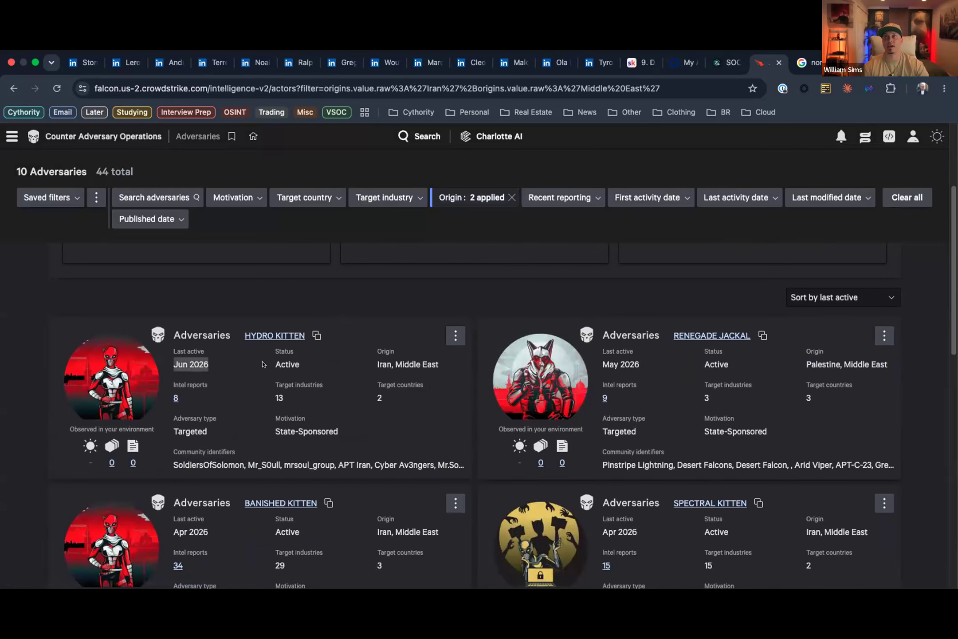
left_click(285, 363)
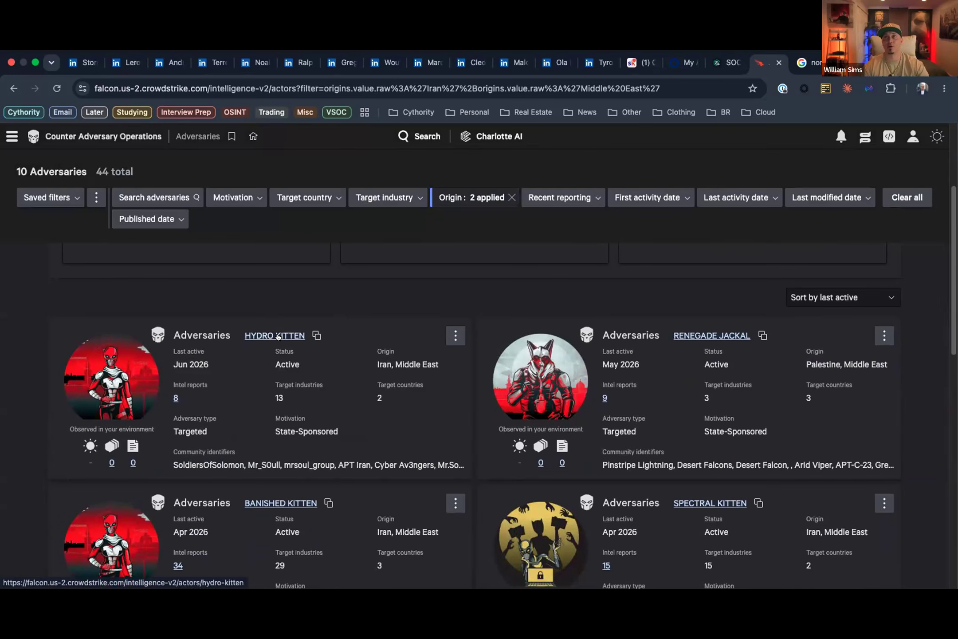
scroll(279, 337, "down", 1)
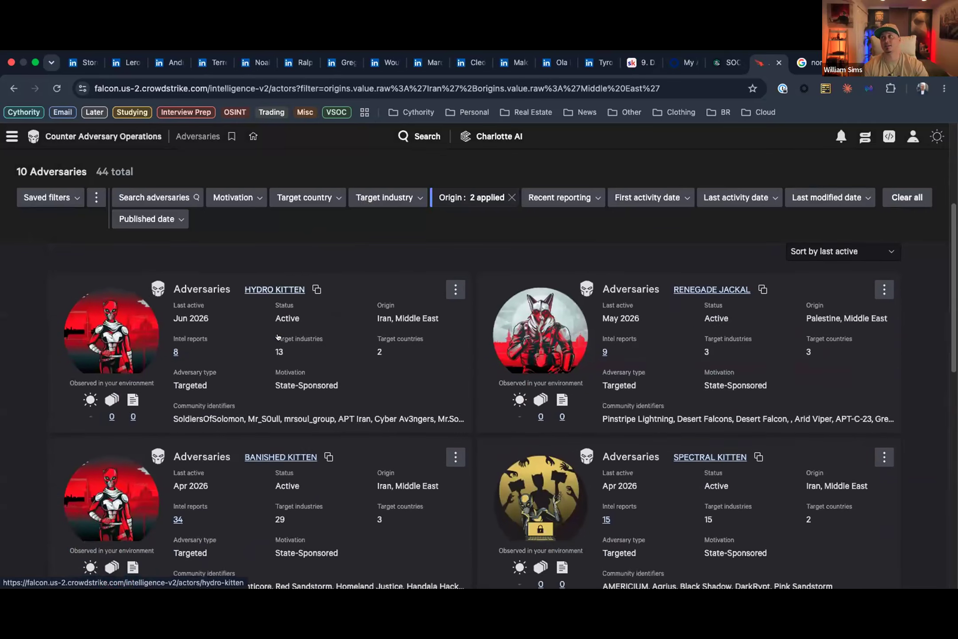
scroll(278, 337, "up", 1)
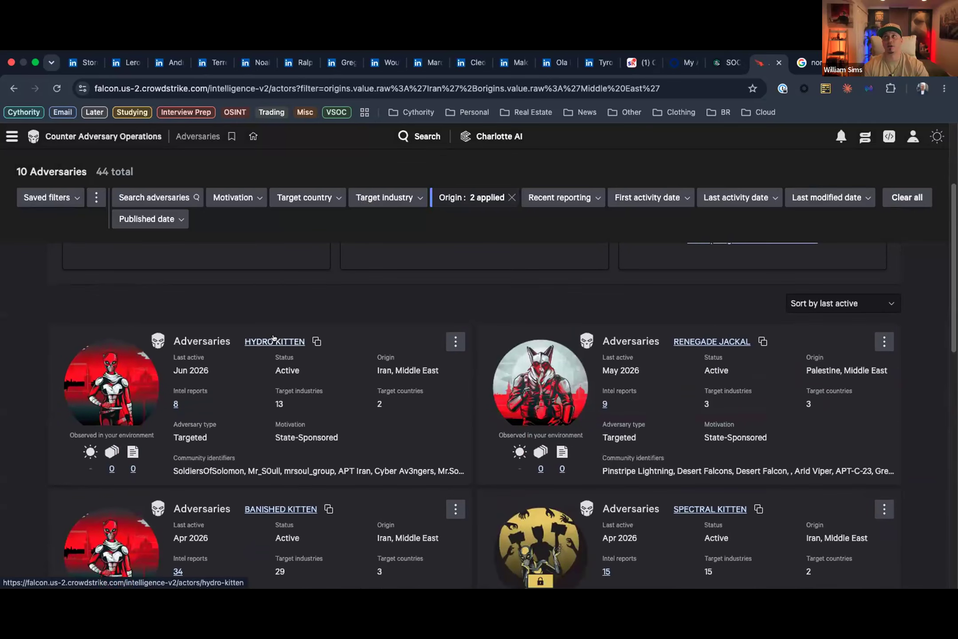
right_click(274, 338)
left_click(337, 318)
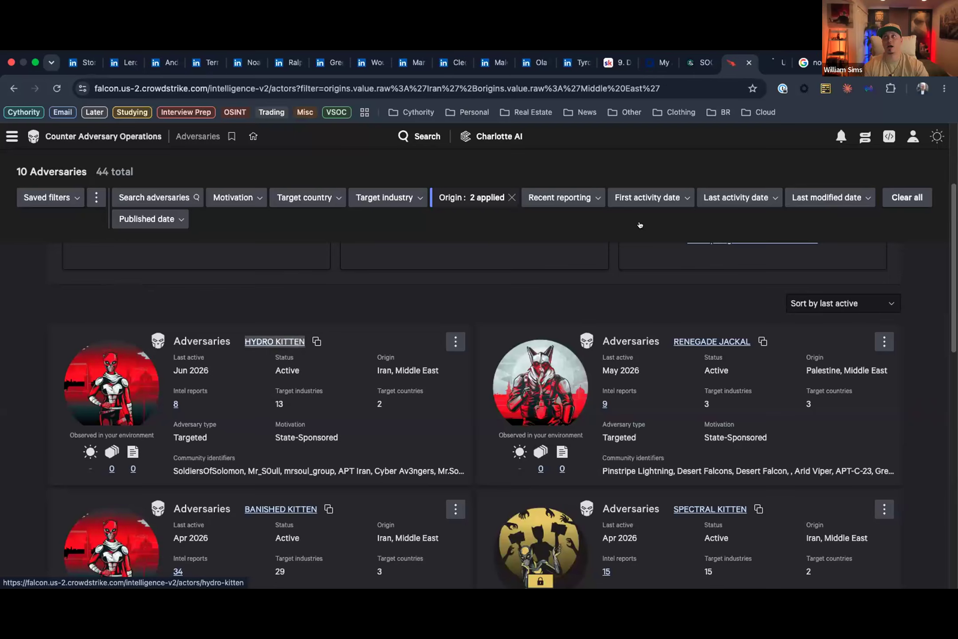
Review HYDRO KITTEN's profile title, Iran / Middle East origin and Targeted adversary type
left_click(775, 63)
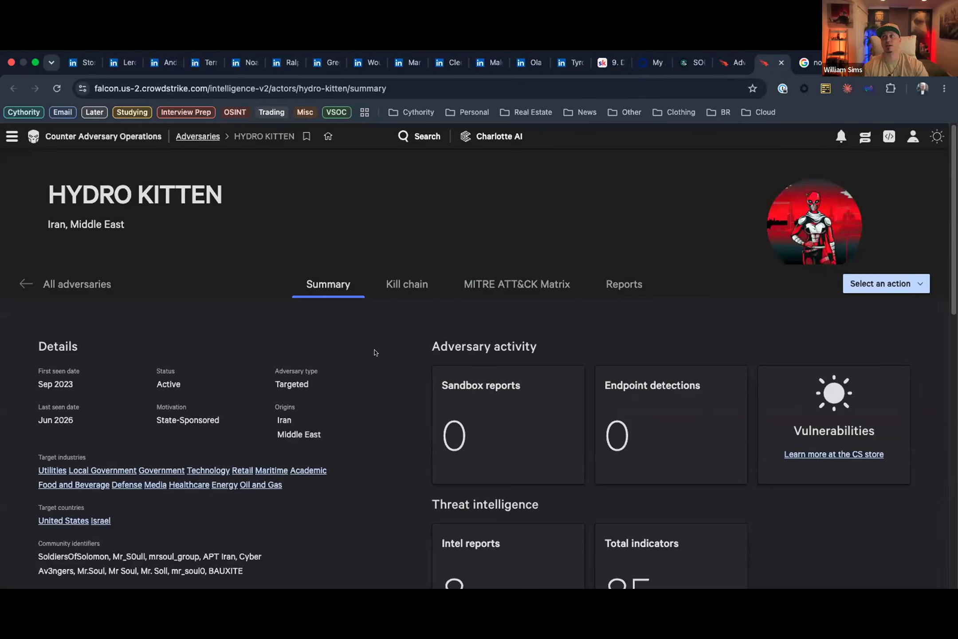
scroll(375, 353, "down", 3)
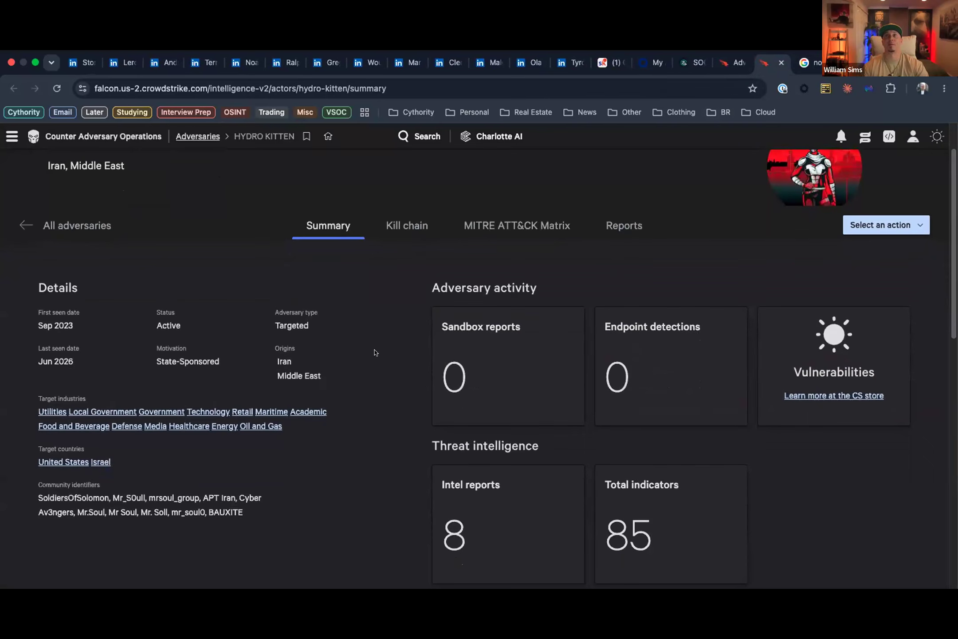
scroll(171, 214, "up", 3)
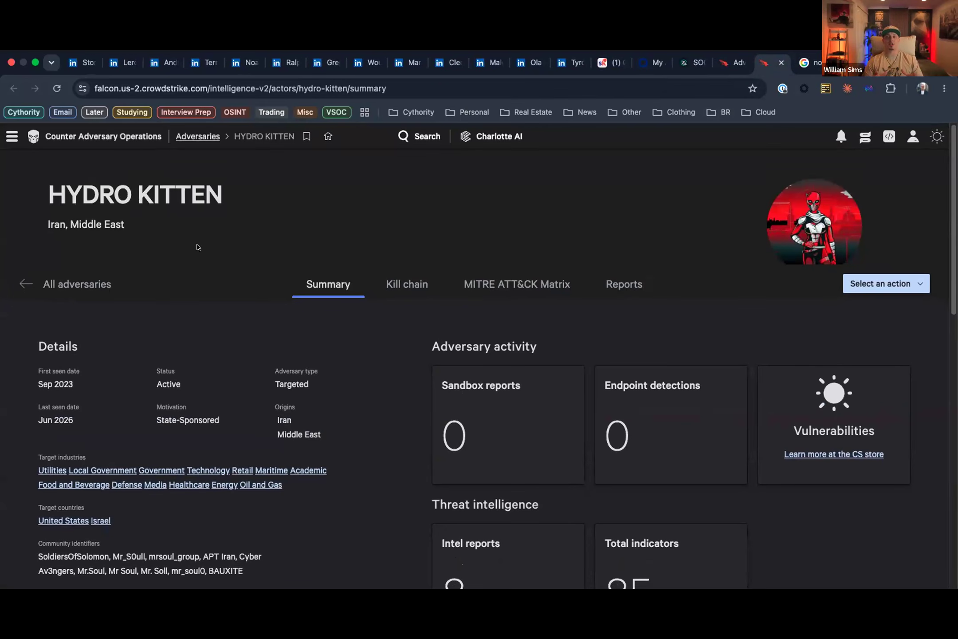
scroll(197, 246, "down", 1)
scroll(191, 235, "up", 1)
scroll(187, 229, "down", 1)
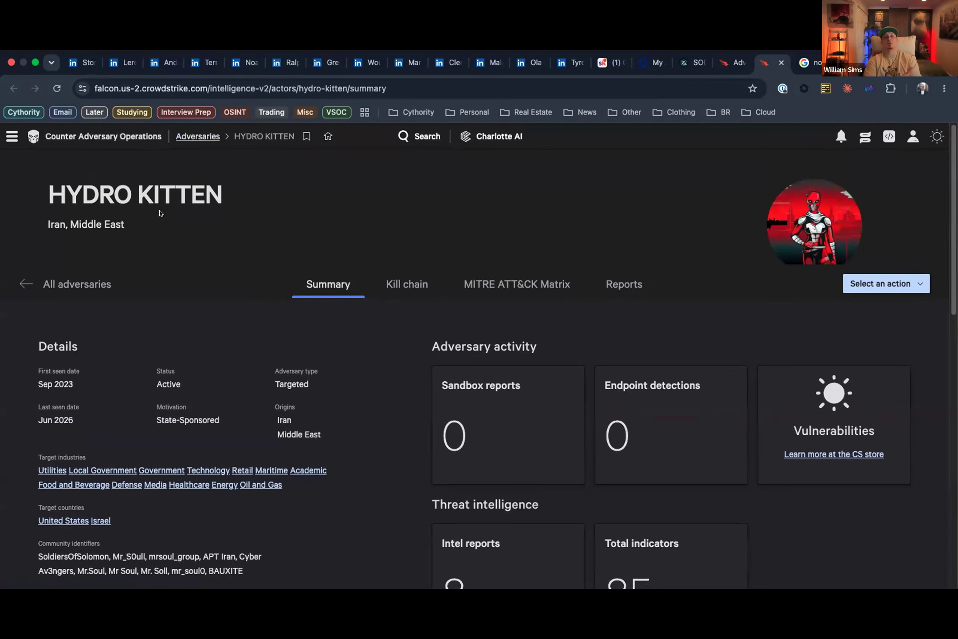
triple_click(112, 183)
triple_click(69, 222)
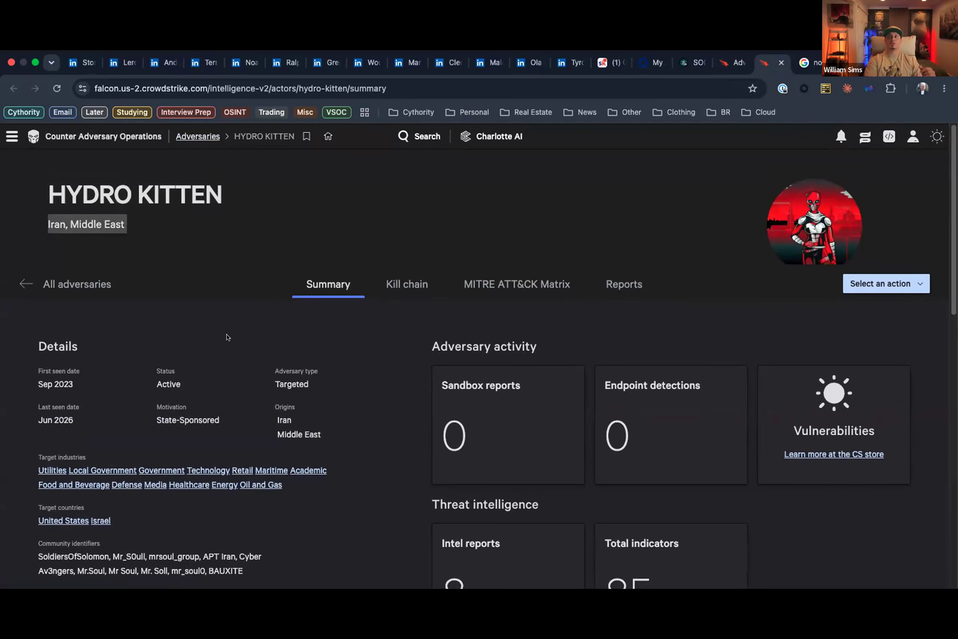
scroll(227, 336, "down", 2)
double_click(289, 316)
left_click(151, 318)
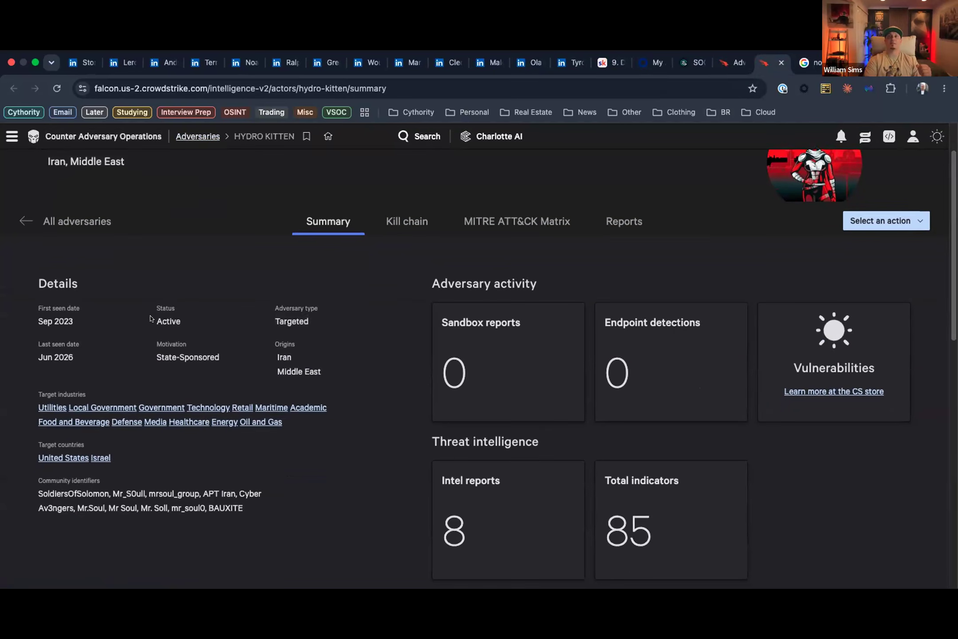
Review its Jun 2026 last seen date, State-Sponsored motivation, targets and community identifiers
triple_click(55, 357)
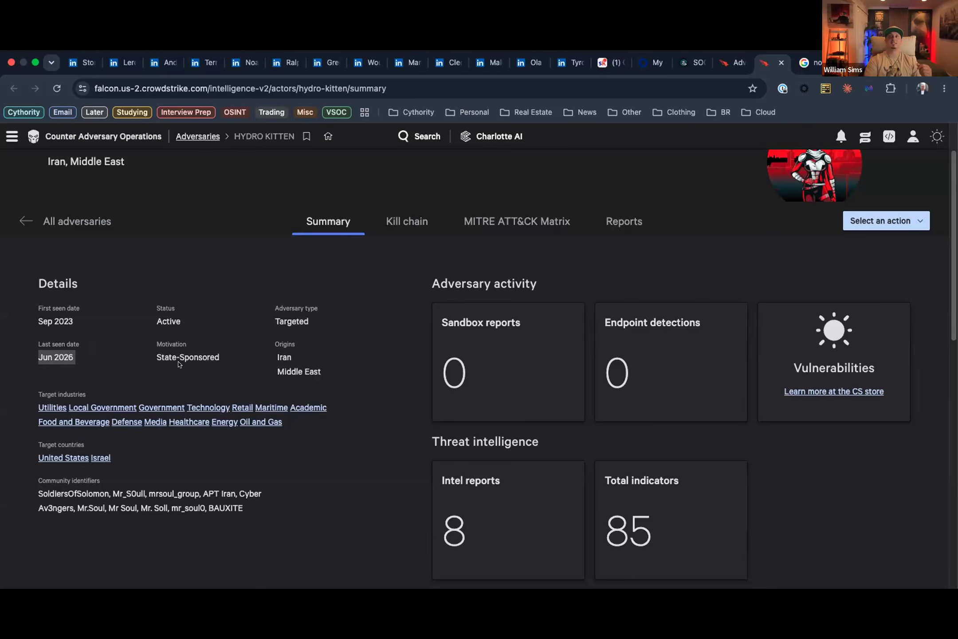
triple_click(197, 356)
left_click(310, 363)
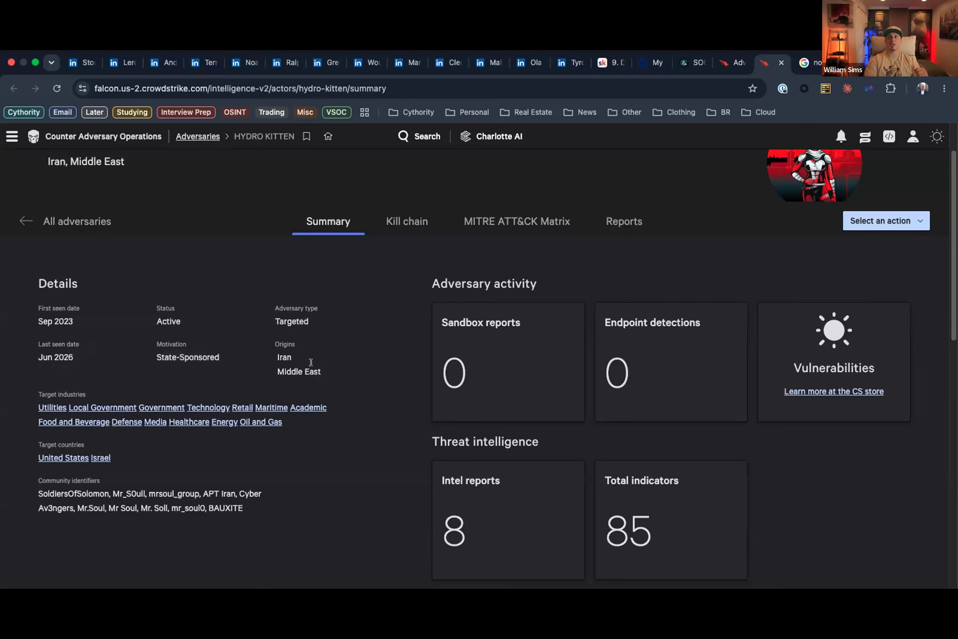
scroll(218, 390, "down", 3)
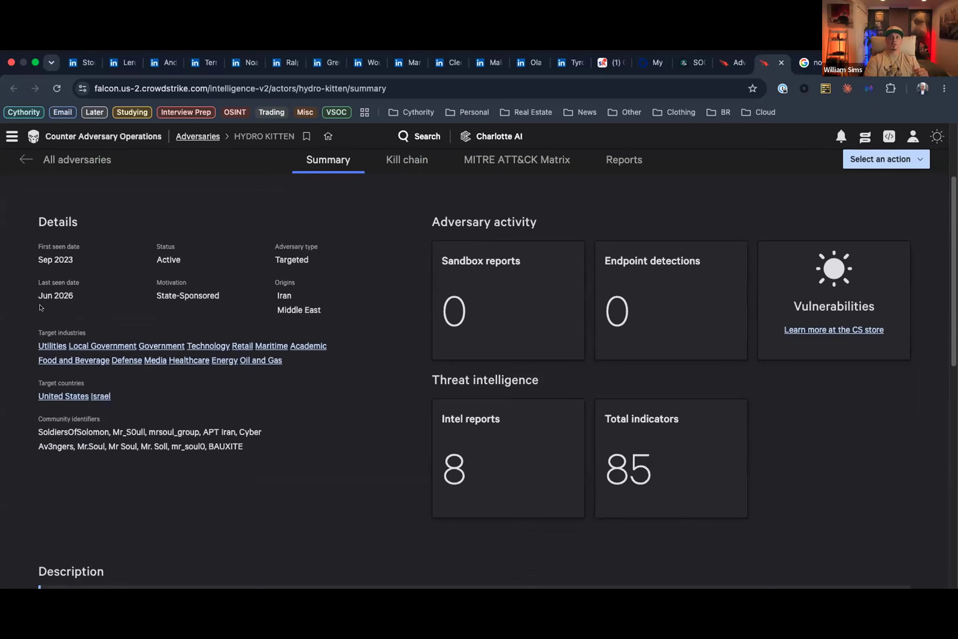
triple_click(62, 333)
triple_click(63, 374)
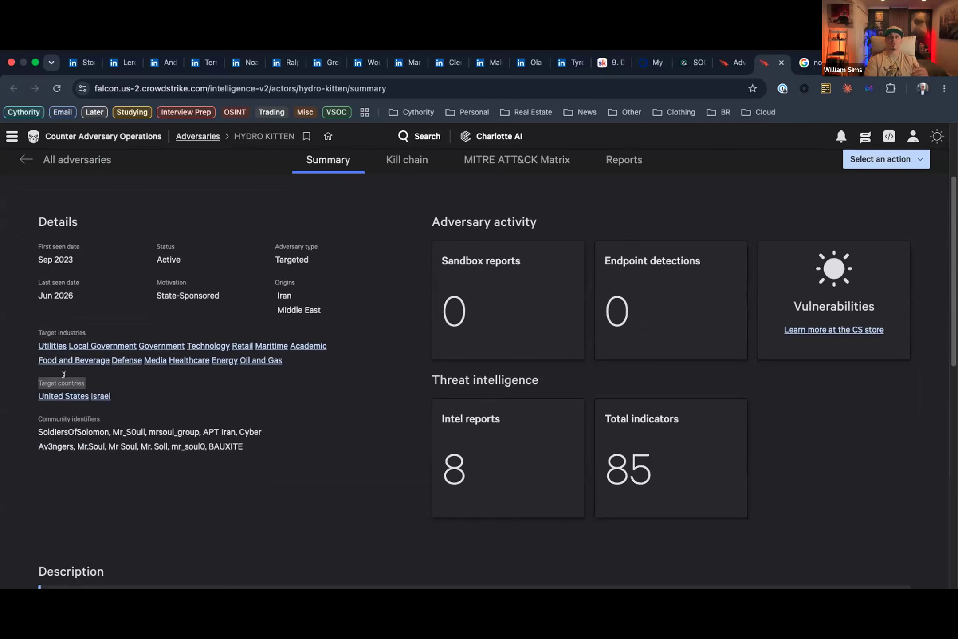
triple_click(80, 411)
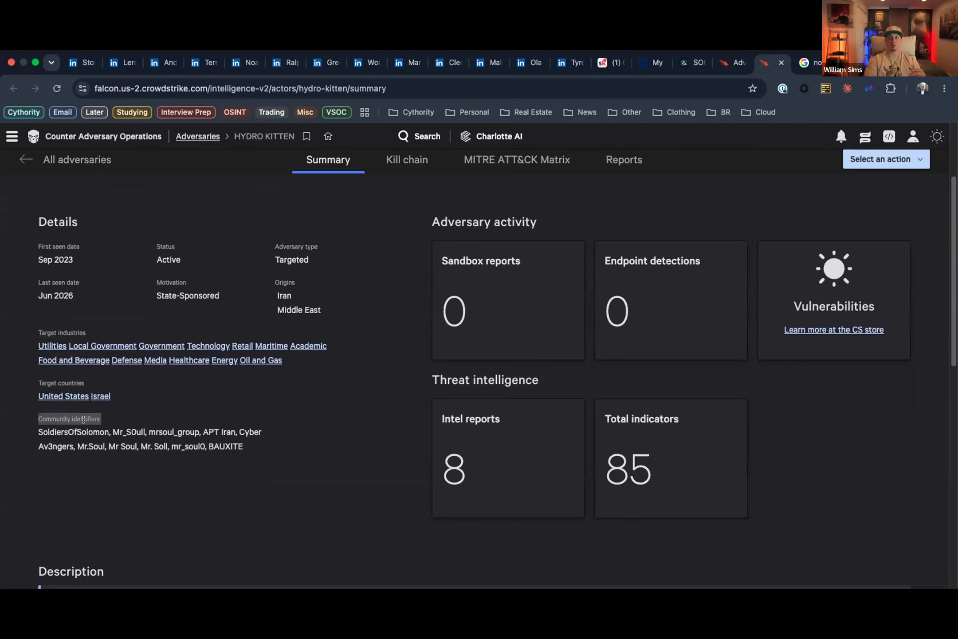
triple_click(93, 417)
triple_click(79, 411)
left_click(63, 429)
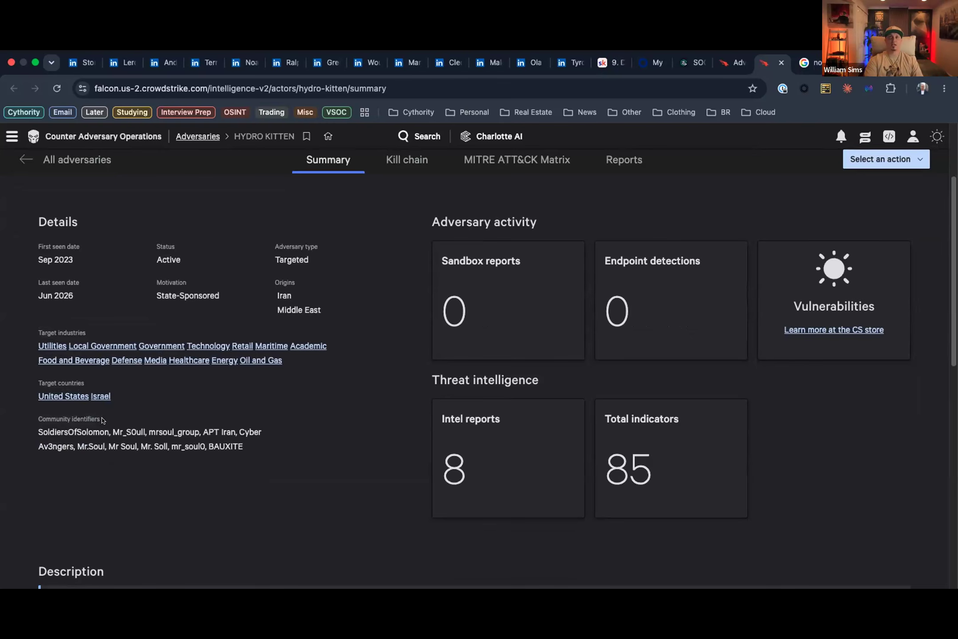
left_click_drag(35, 427, 198, 437)
left_click(337, 478)
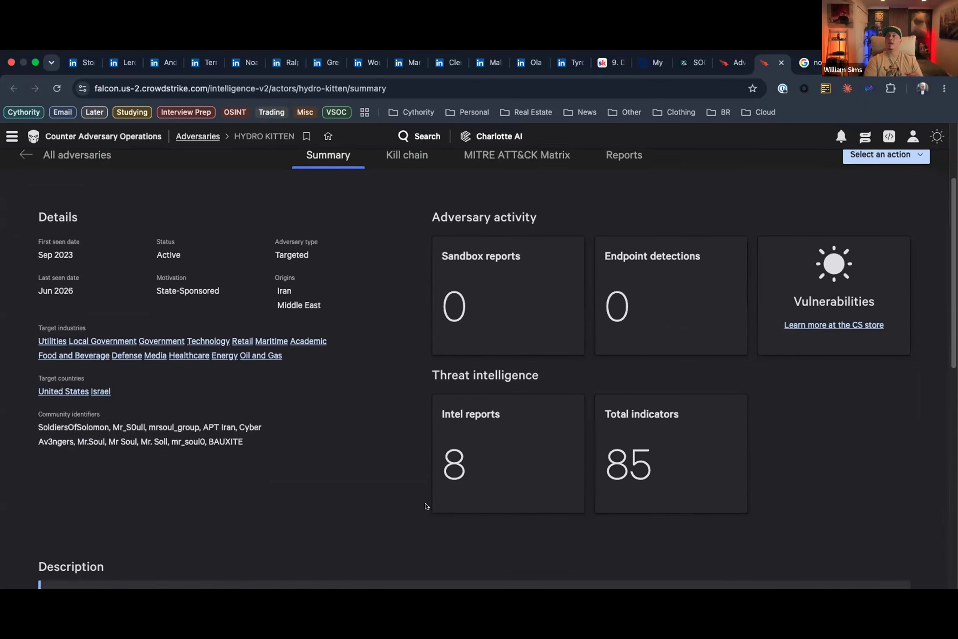
scroll(428, 505, "down", 2)
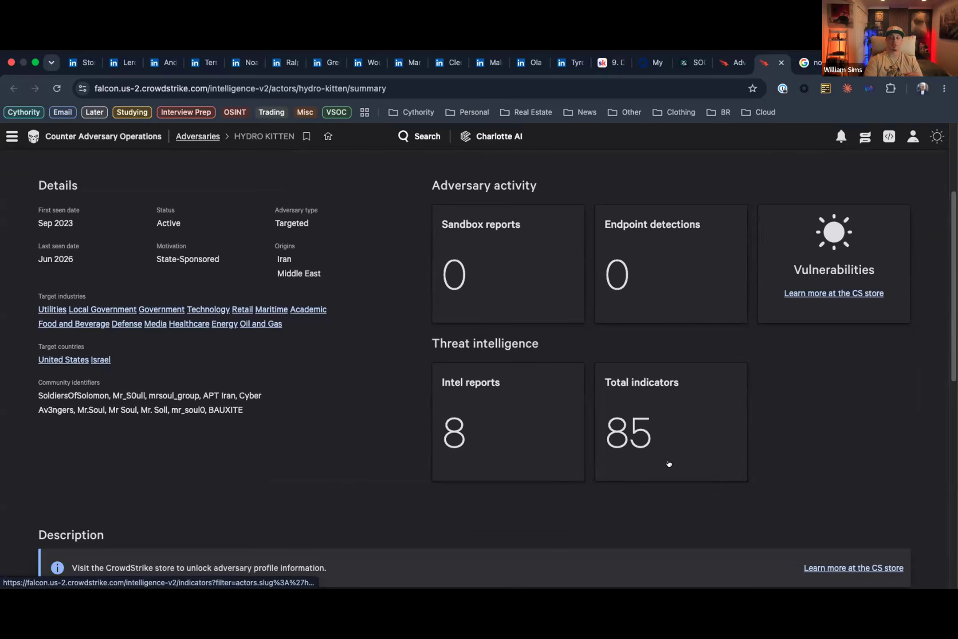
Open HYDRO KITTEN's 85 indicators in a new tab, view them, then return to the summary
right_click(629, 425)
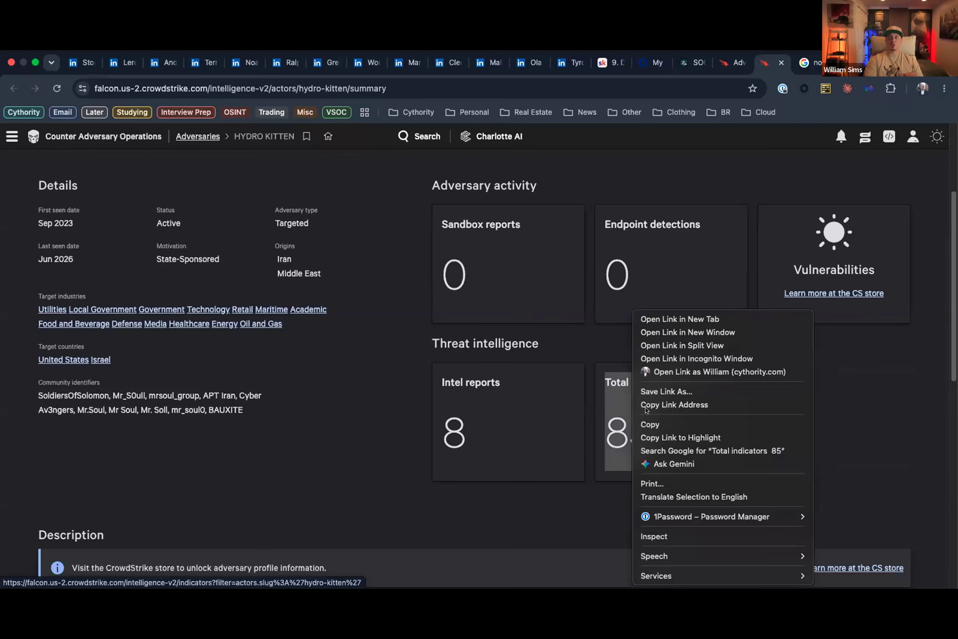
left_click(688, 319)
left_click(776, 65)
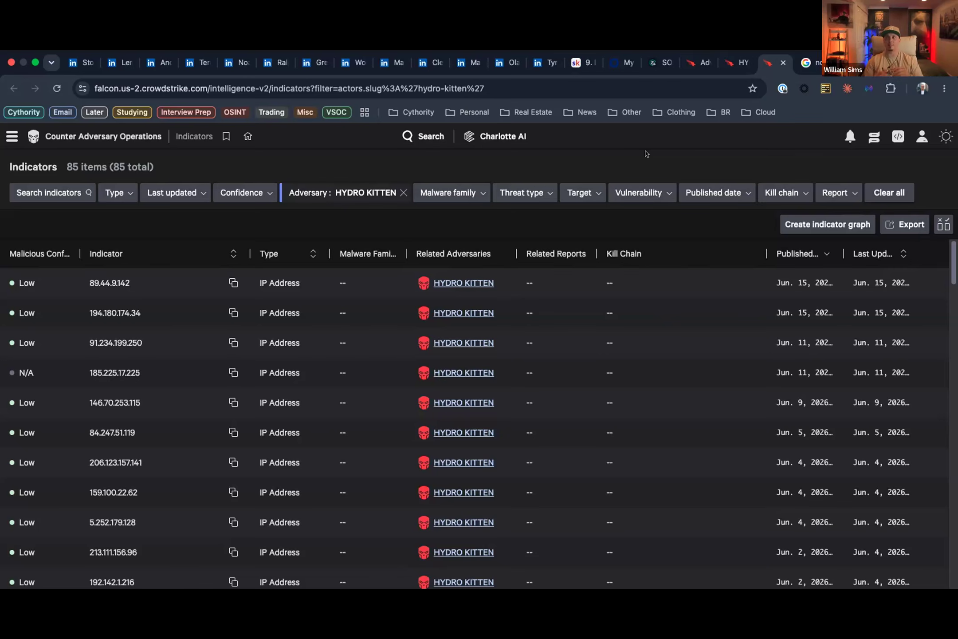
left_click(738, 62)
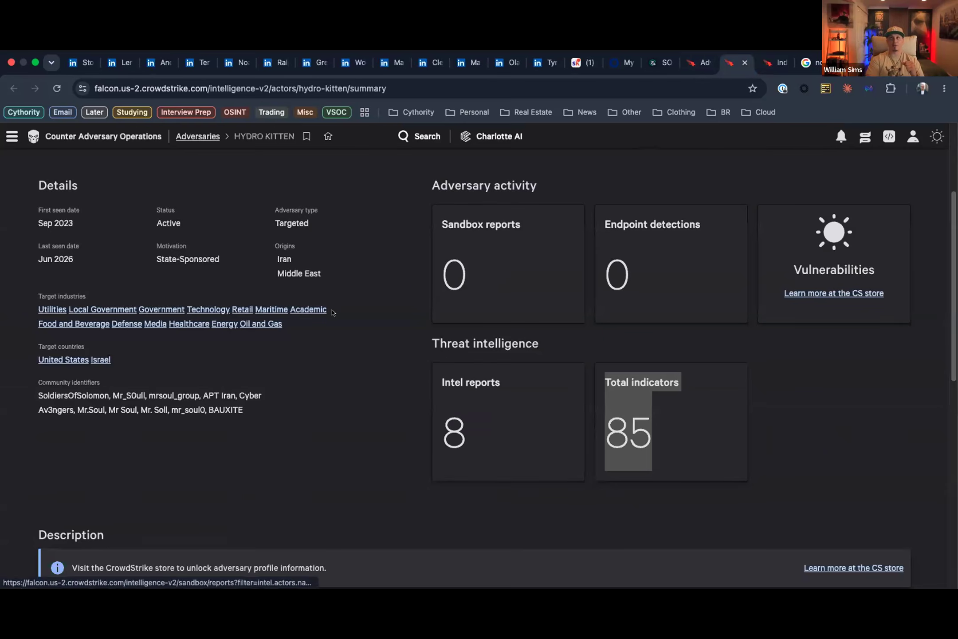
scroll(241, 257, "up", 4)
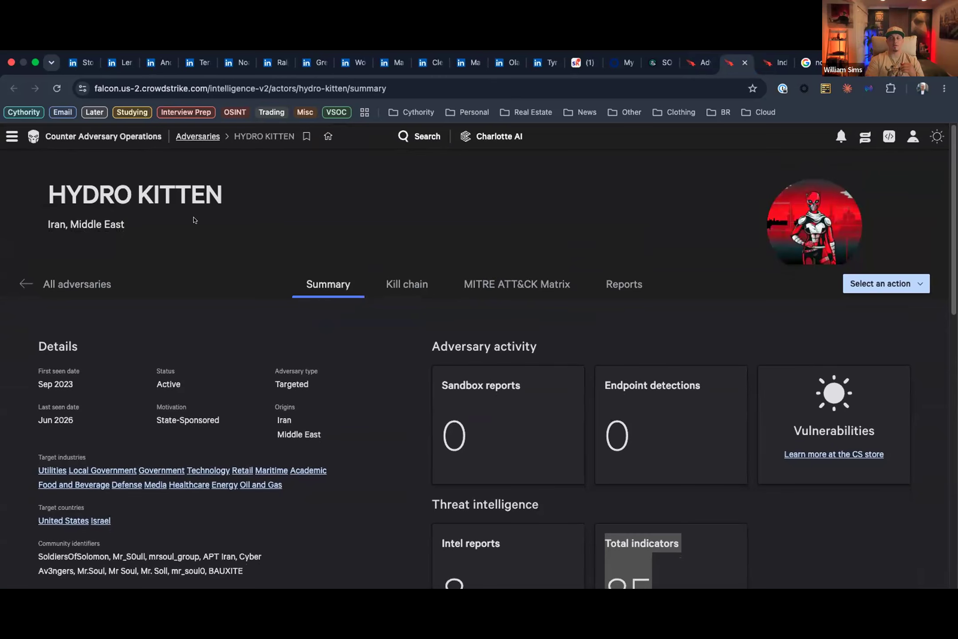
Open the 8 HYDRO KITTEN intel reports in a new tab from the Summary page
triple_click(137, 196)
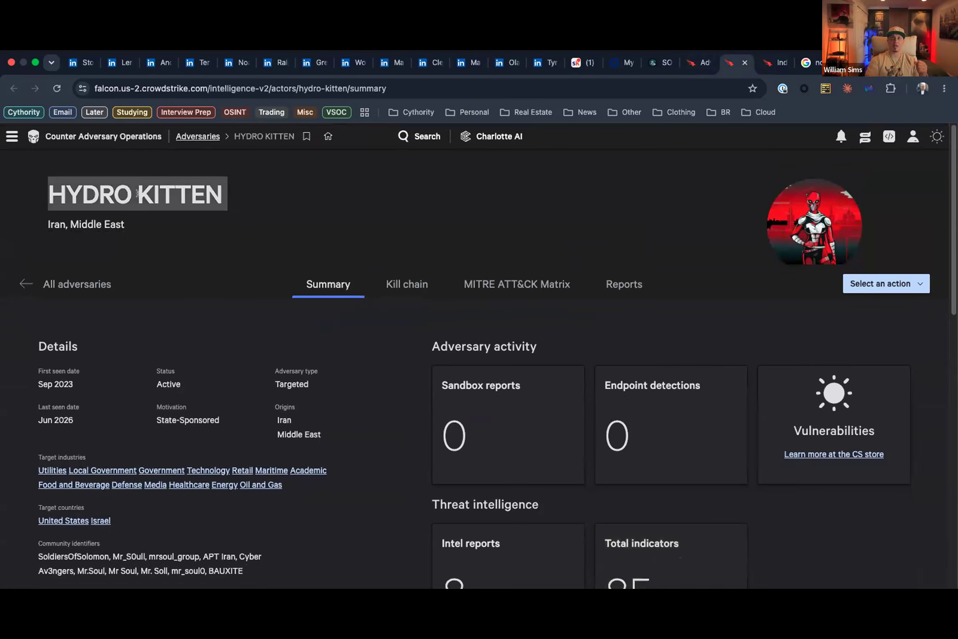
left_click(138, 193)
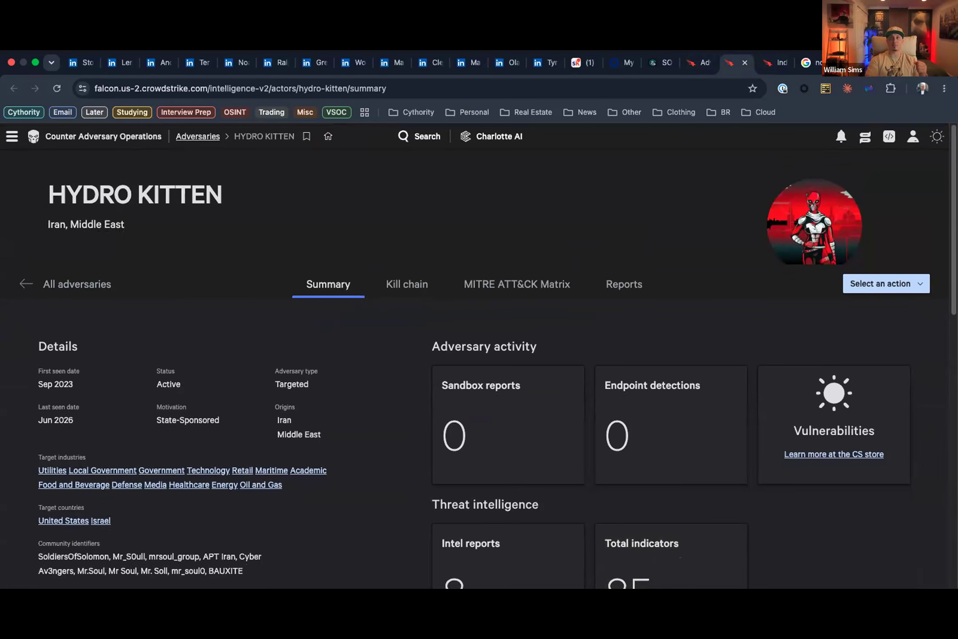
scroll(208, 361, "down", 3)
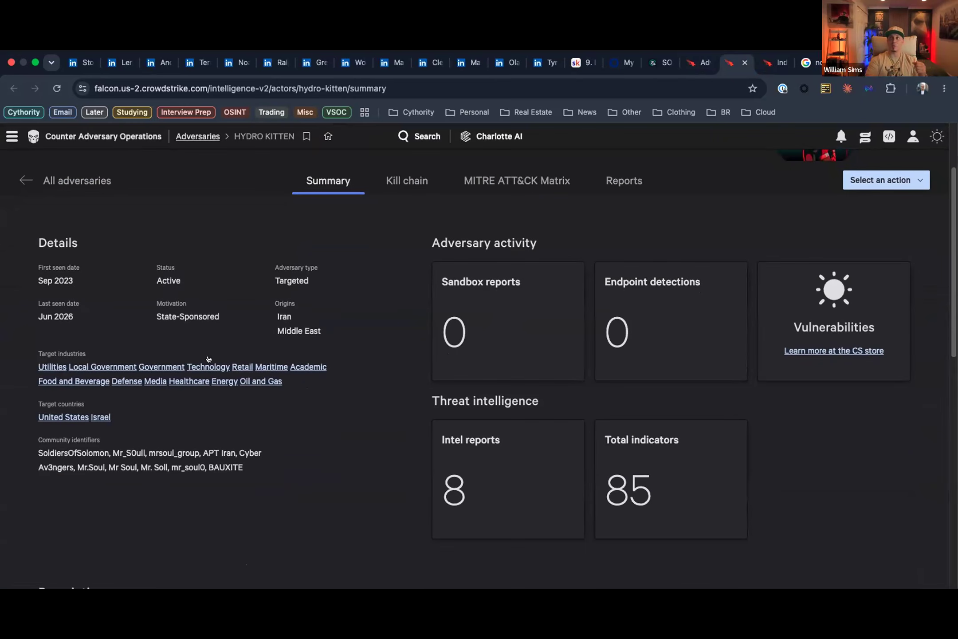
right_click(456, 489)
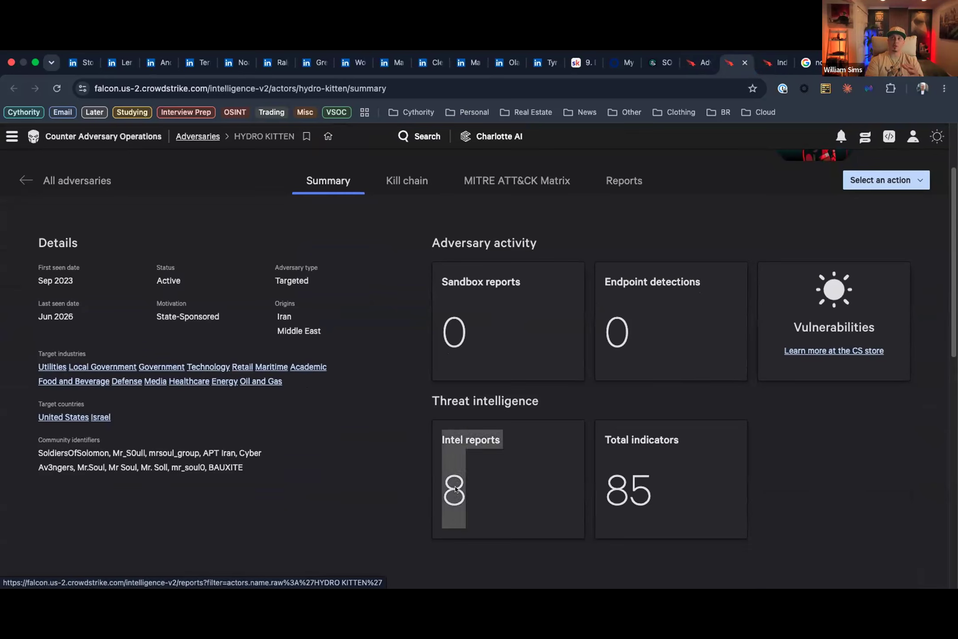
left_click(508, 319)
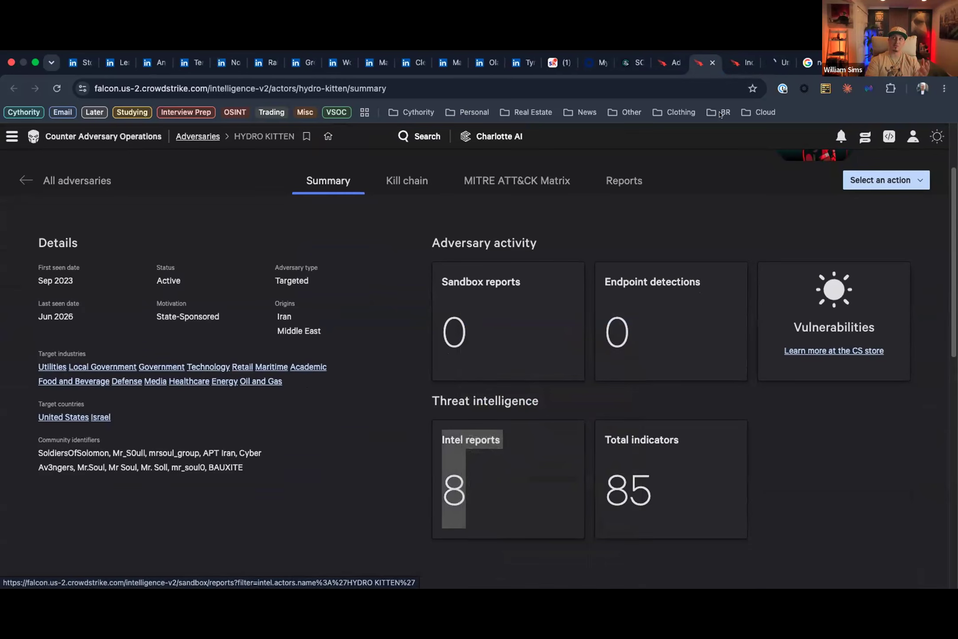
Switch to HYDRO KITTEN's reports list and compare the June and 28 February report dates
left_click(753, 64)
left_click_drag(753, 65, 734, 65)
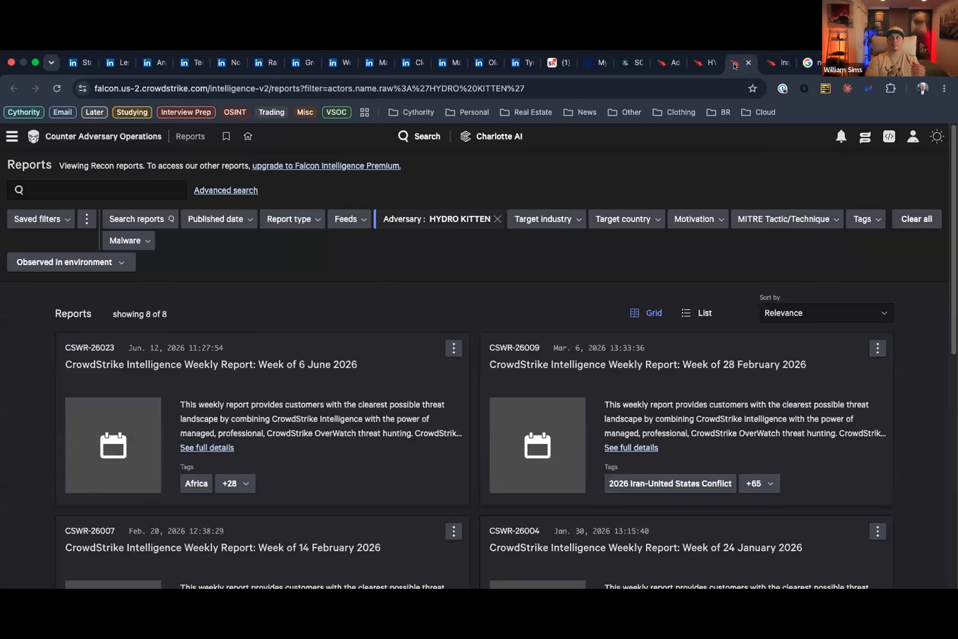
scroll(119, 400, "down", 2)
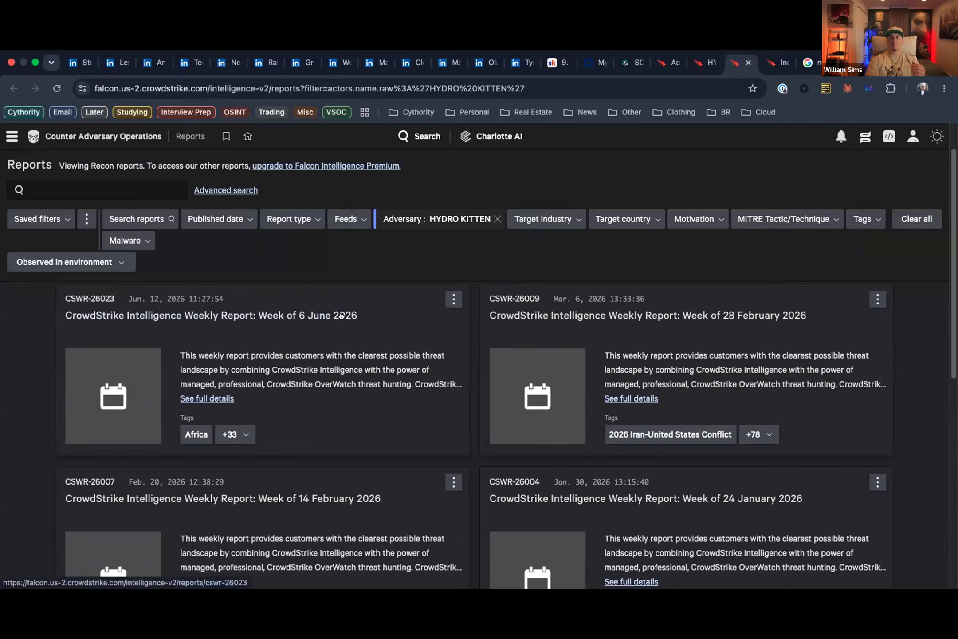
left_click_drag(129, 305, 198, 305)
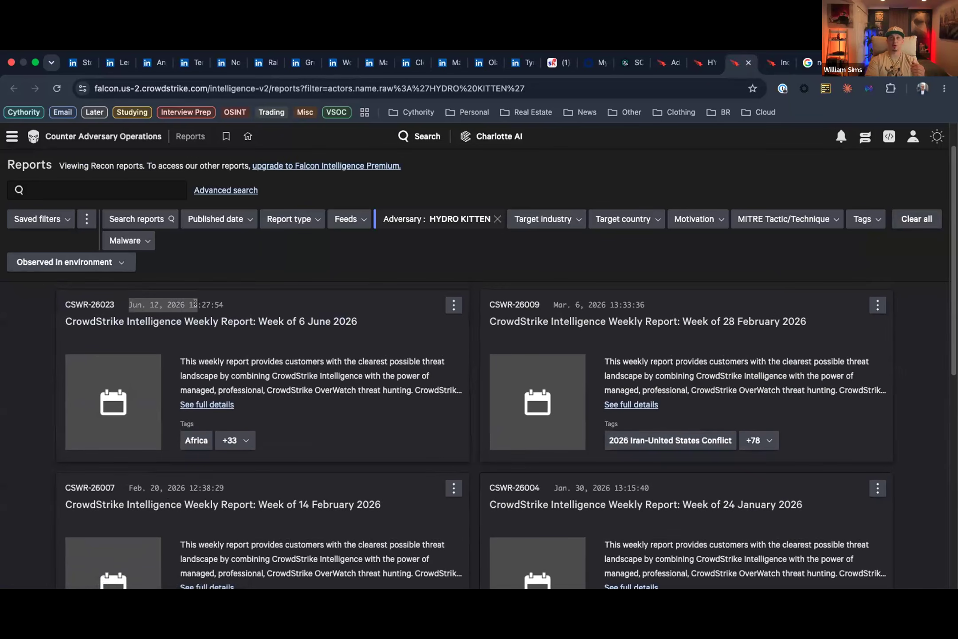
left_click_drag(554, 305, 637, 305)
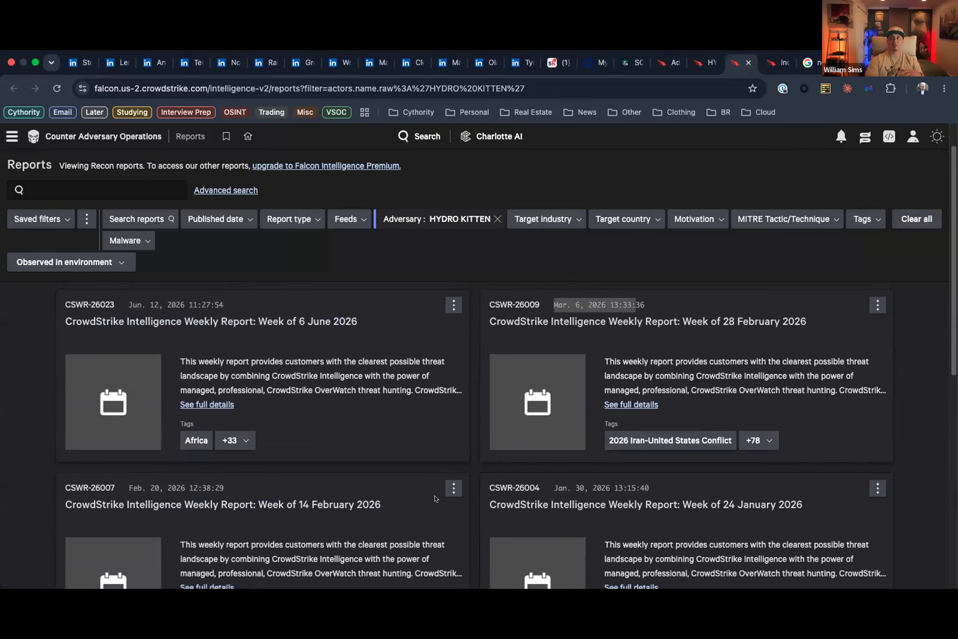
Open the Week of 6 June 2026 report (CSWR-26023) in a new tab and view it
right_click(224, 322)
left_click(242, 320)
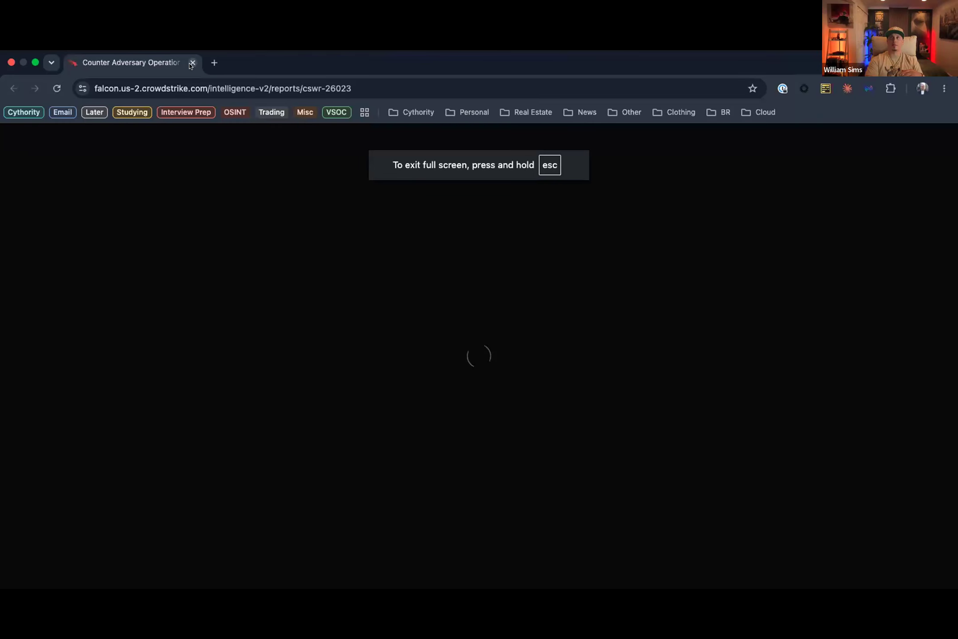
left_click(192, 63)
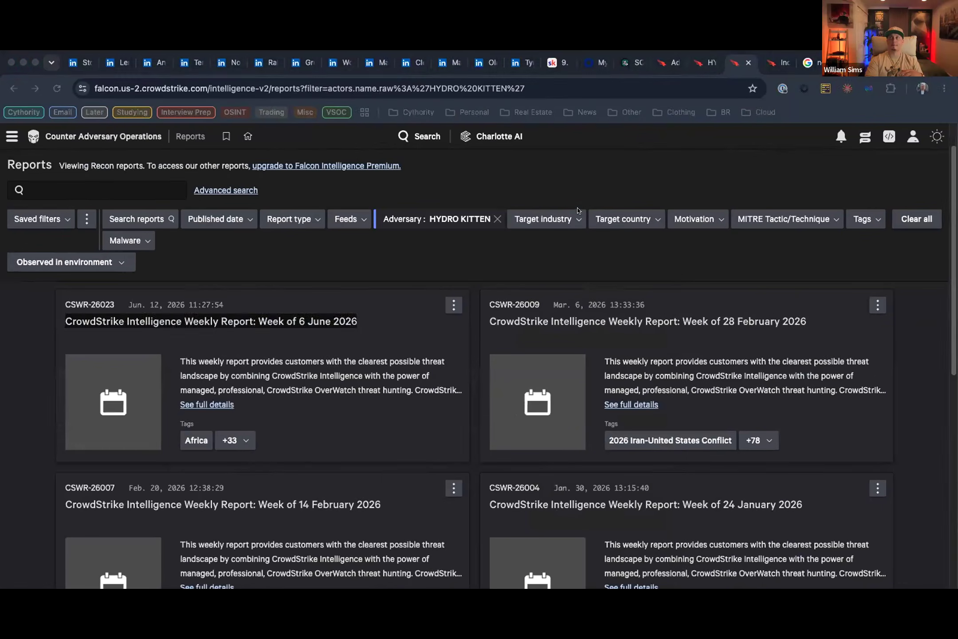
right_click(286, 321)
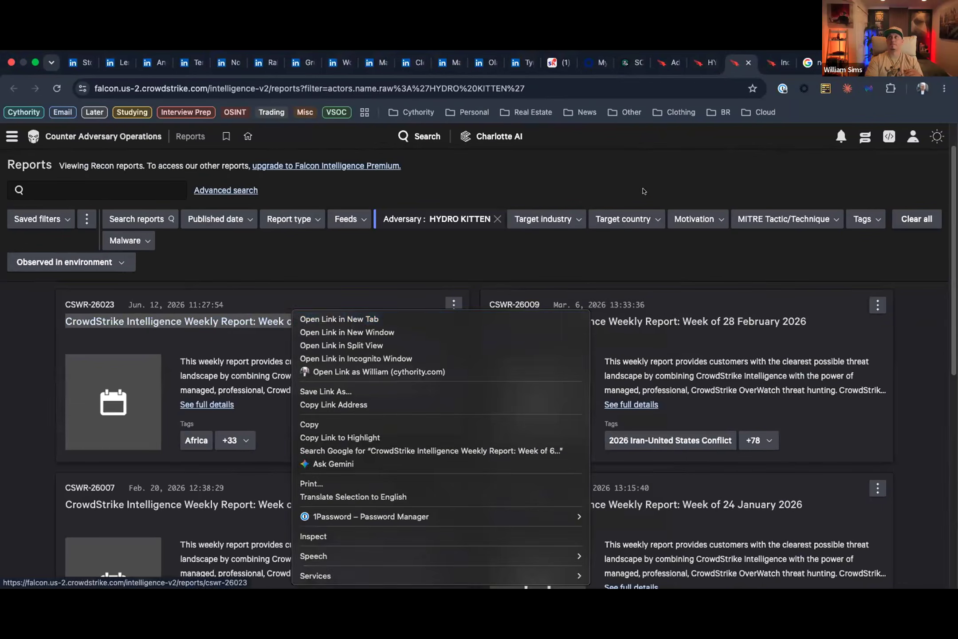
left_click(302, 320)
left_click(741, 65)
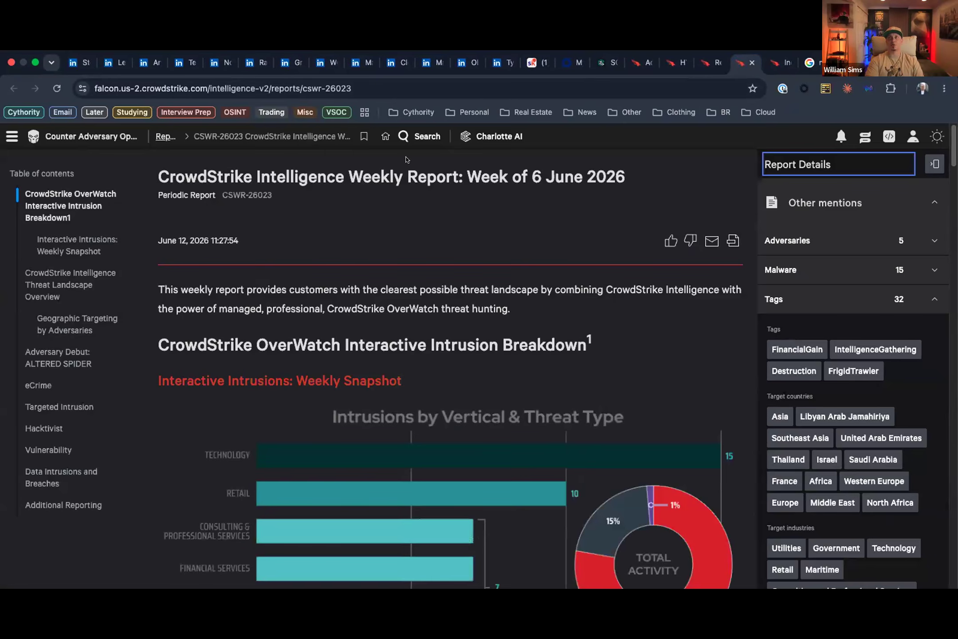
Scroll CSWR-26023 down to the Intrusions by Vertical chart, led by Technology at 15
triple_click(194, 237)
left_click(342, 221)
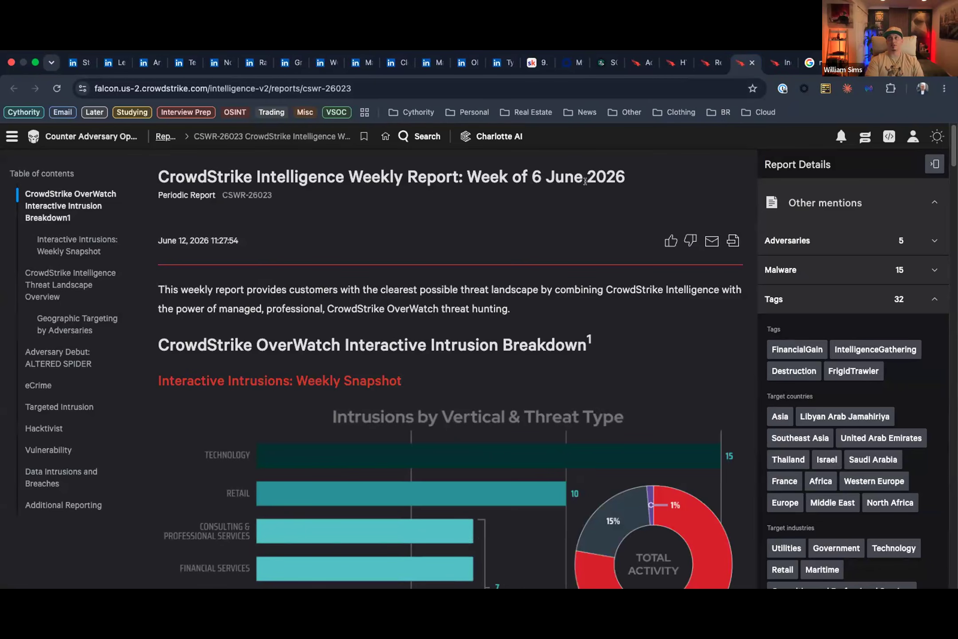
scroll(235, 315, "down", 4)
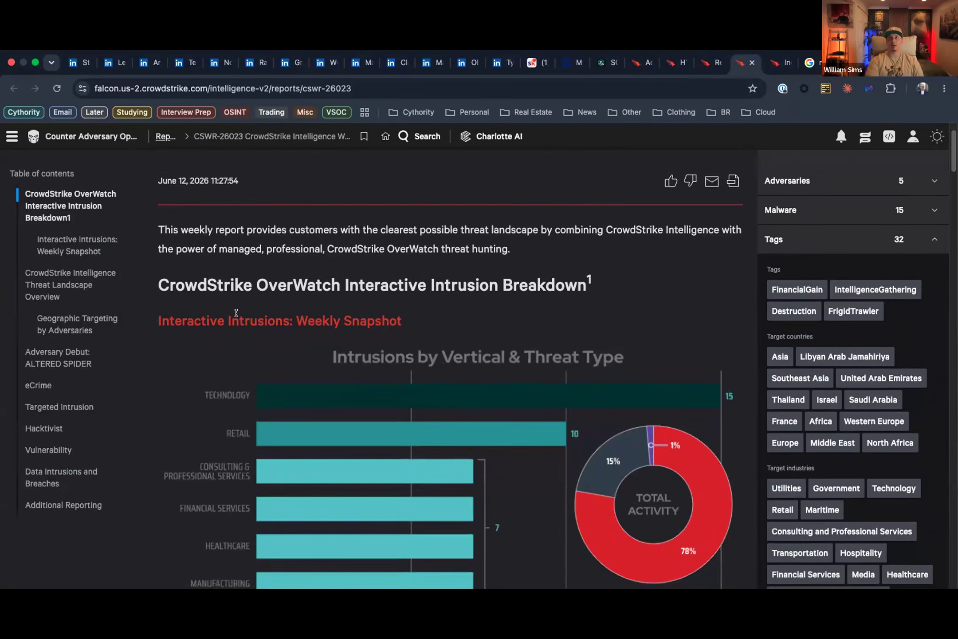
scroll(572, 251, "down", 1)
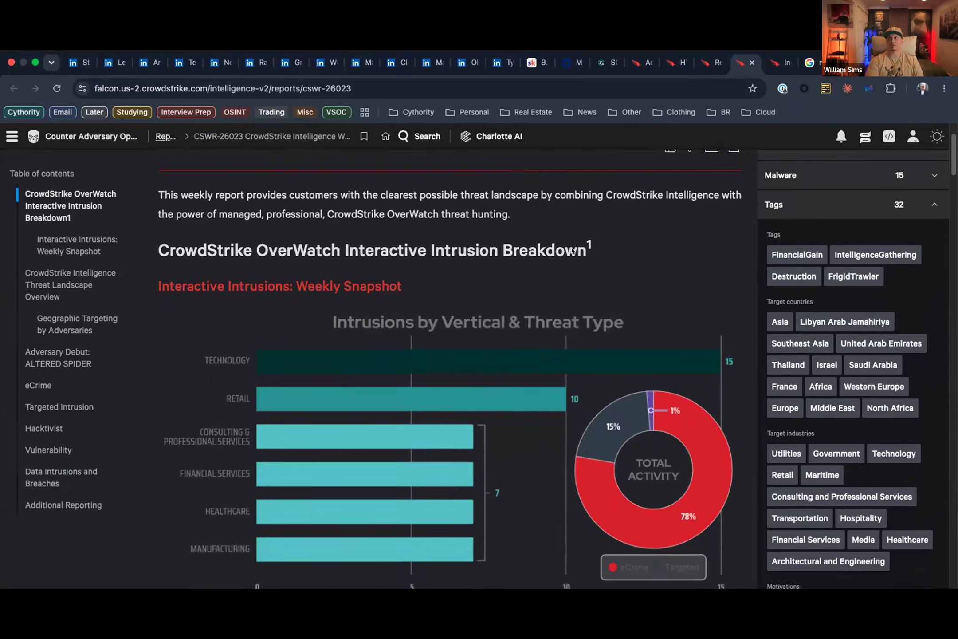
scroll(572, 252, "down", 1)
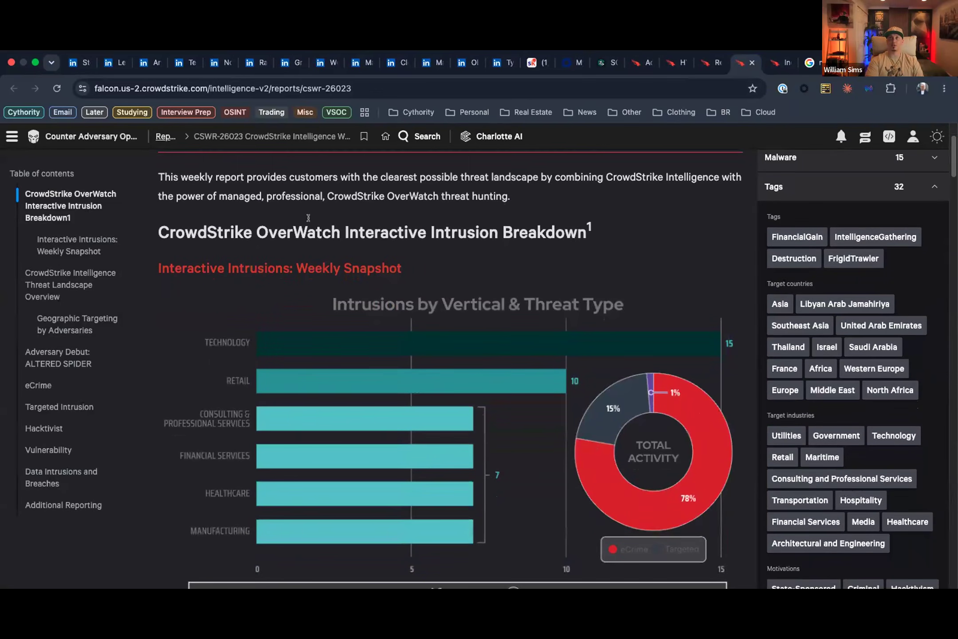
left_click_drag(352, 195, 568, 194)
left_click(568, 194)
scroll(352, 250, "down", 2)
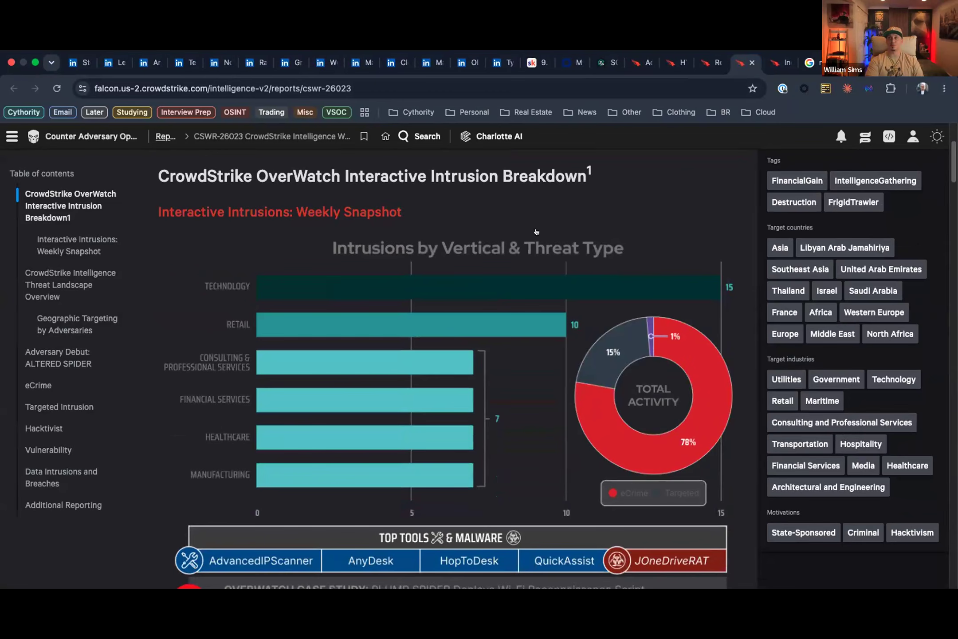
scroll(599, 278, "down", 2)
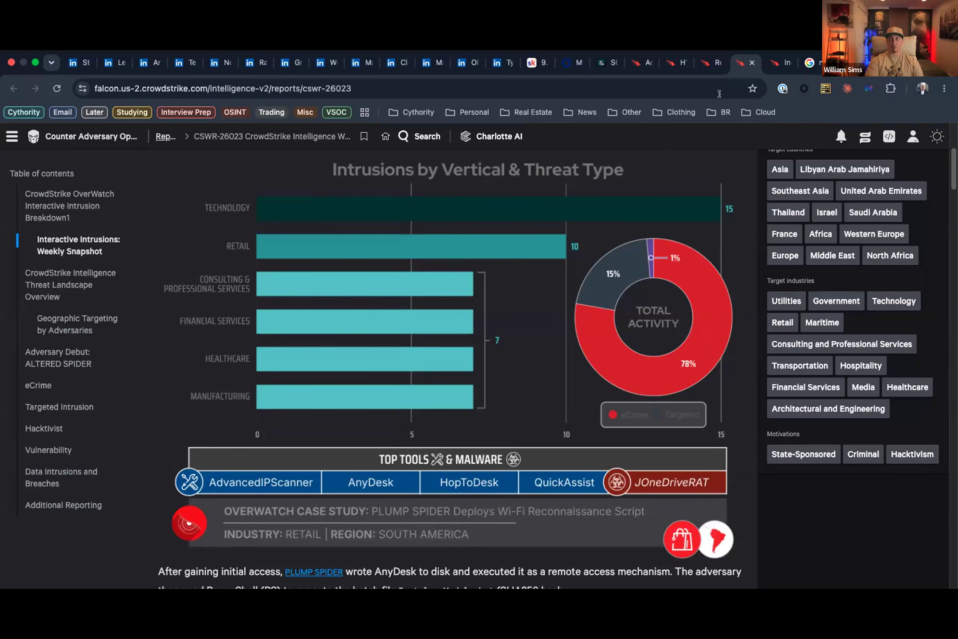
Glance at the reports list and HYDRO KITTEN summary, then return to the CSWR-26023 report
left_click(713, 63)
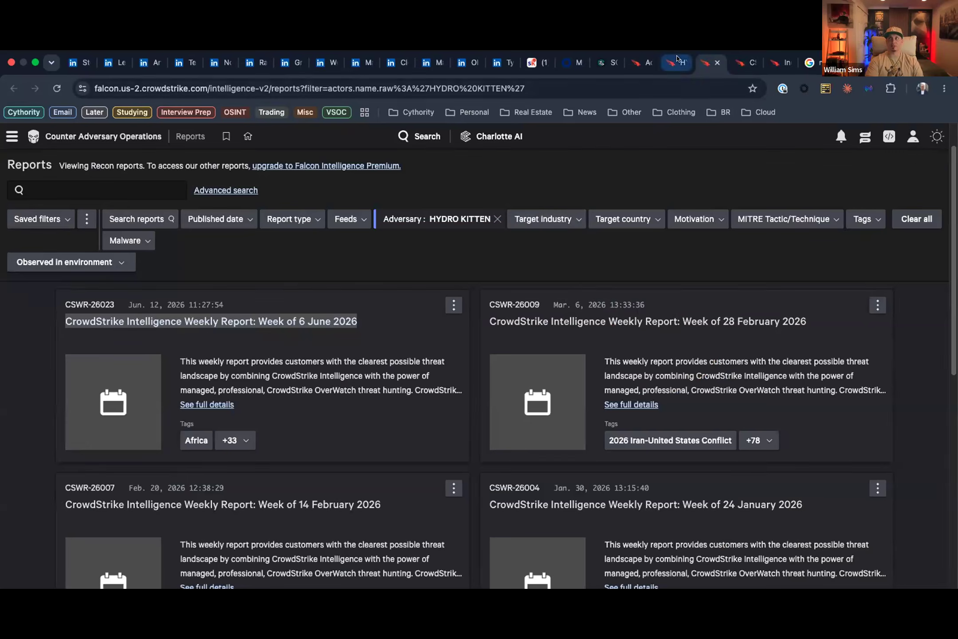
left_click(677, 61)
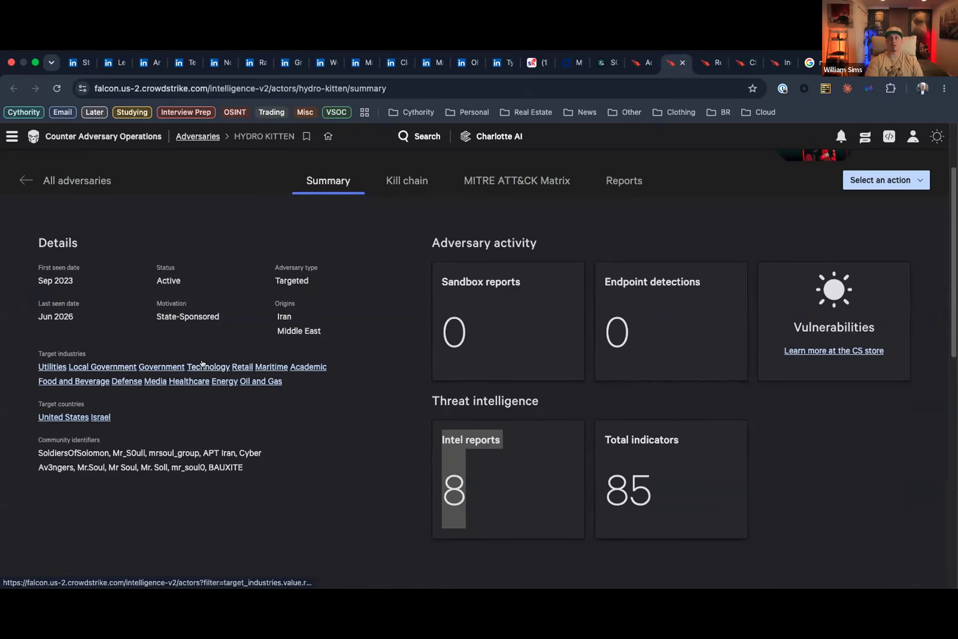
left_click(714, 72)
left_click(737, 66)
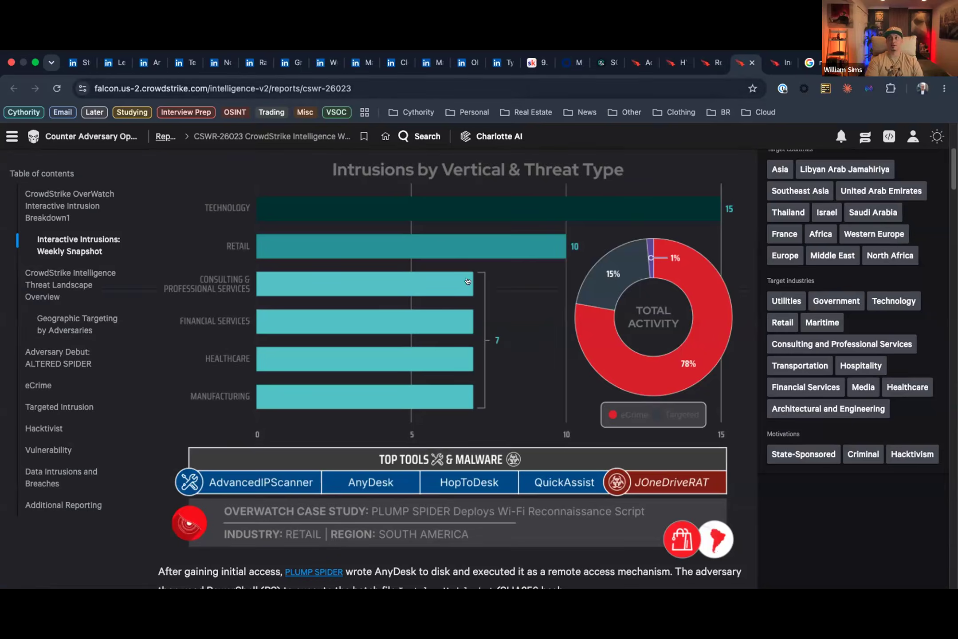
Scroll to the PLUMP SPIDER case study and highlight the phrase 'initial access'
scroll(307, 271, "down", 1)
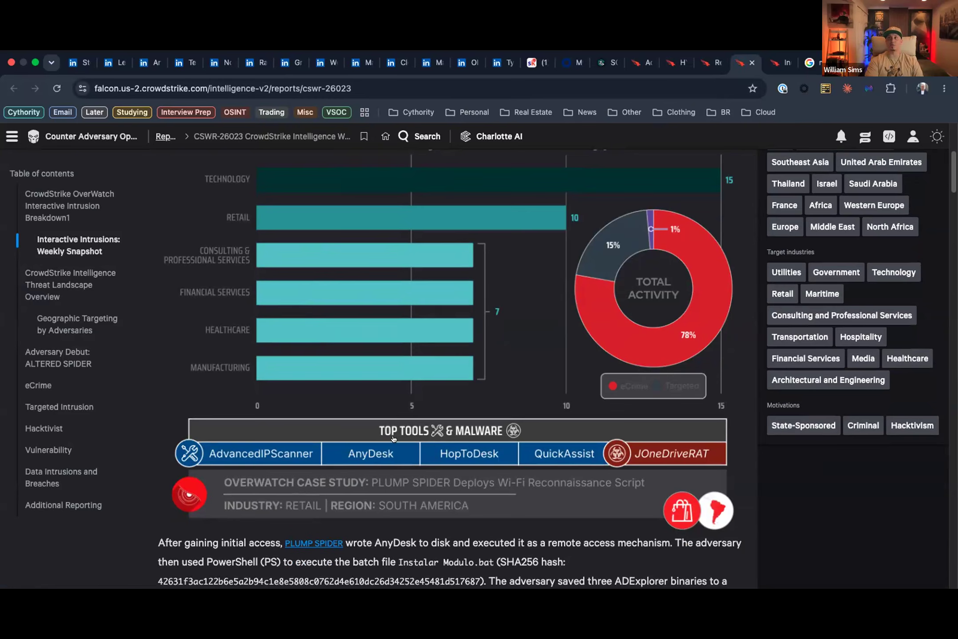
scroll(393, 439, "down", 2)
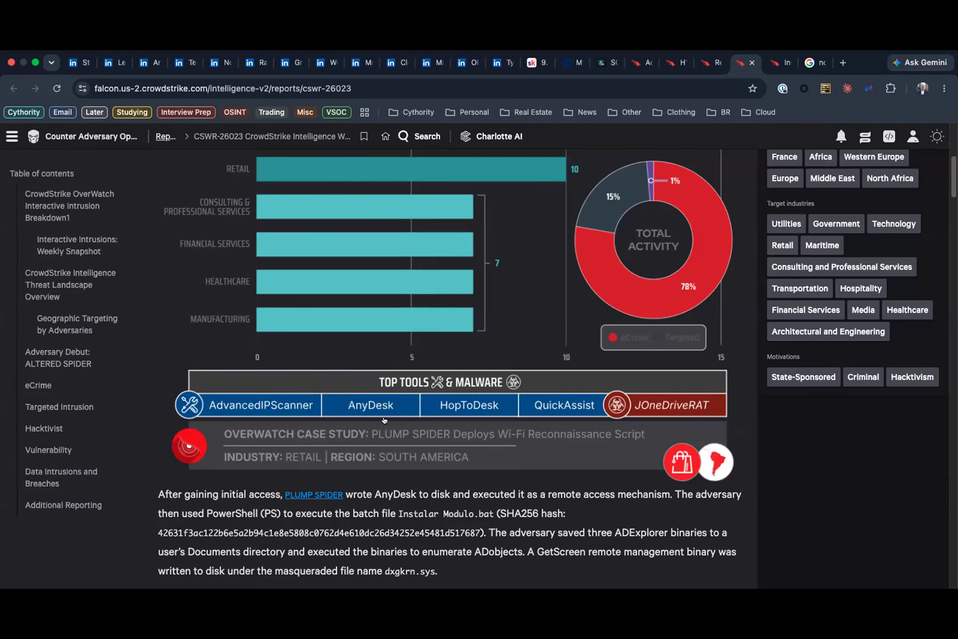
scroll(384, 417, "down", 3)
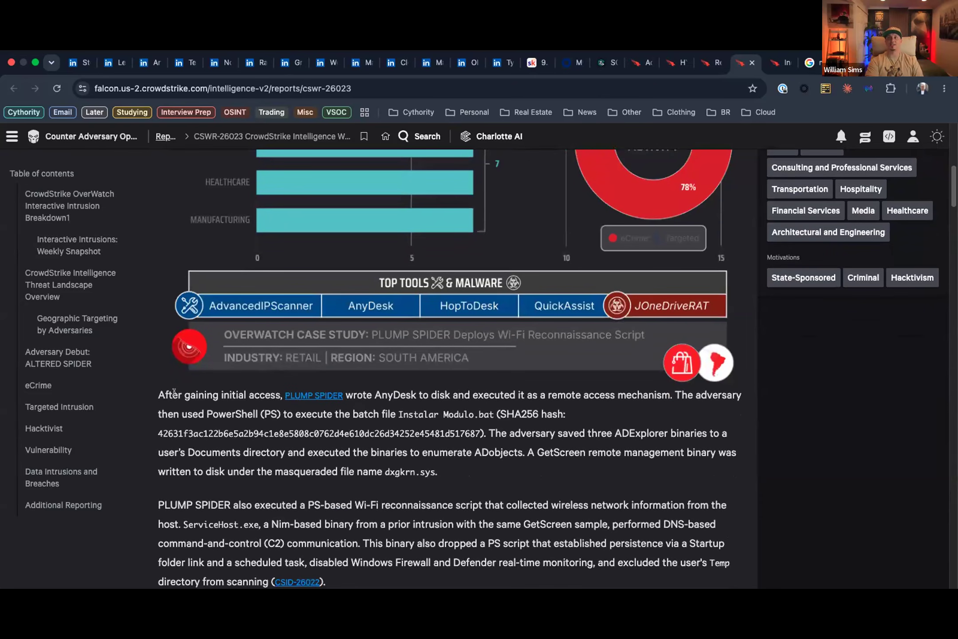
left_click_drag(156, 390, 275, 391)
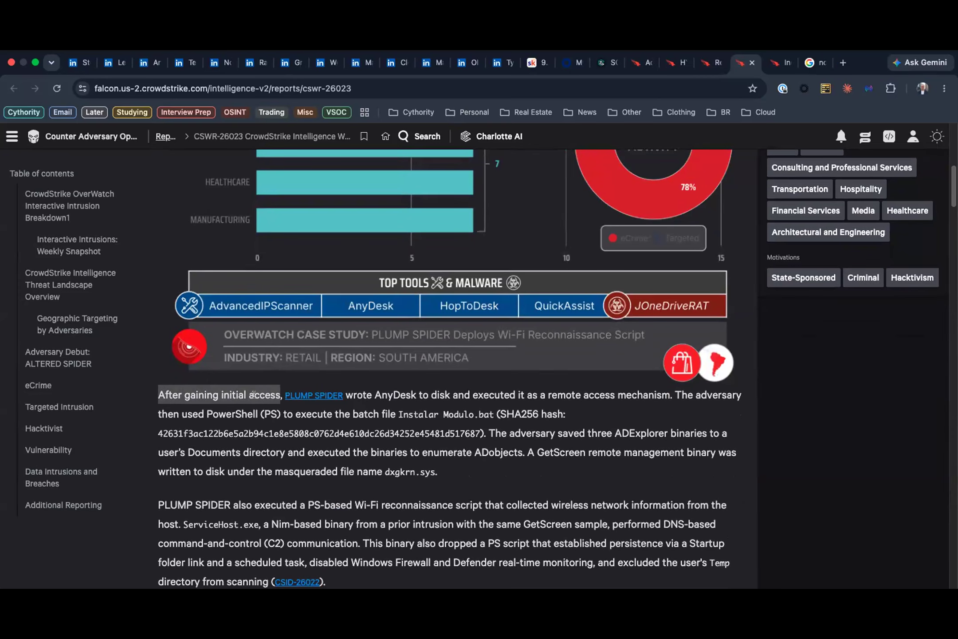
left_click(254, 394)
left_click_drag(220, 392, 280, 393)
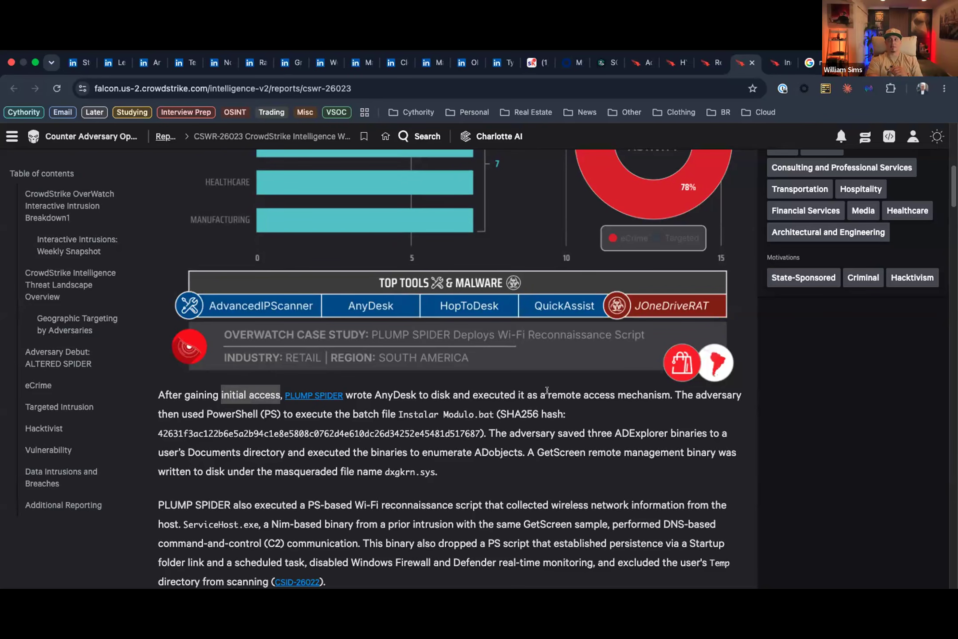
left_click(217, 392)
left_click_drag(217, 391, 278, 391)
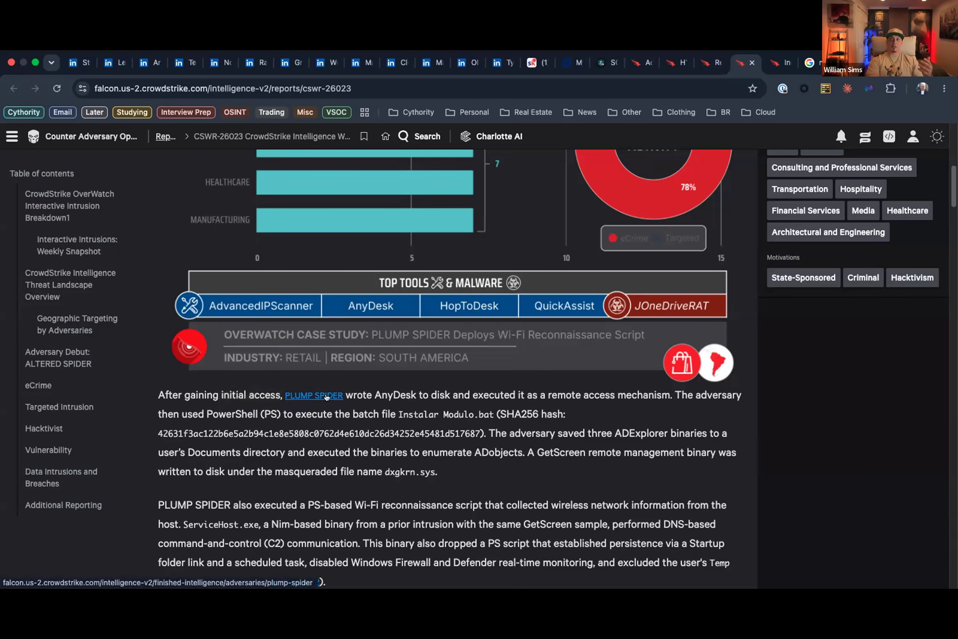
Glance at the HYDRO KITTEN summary, return to CSWR-26023, and highlight the PLUMP SPIDER paragraph
left_click(673, 66)
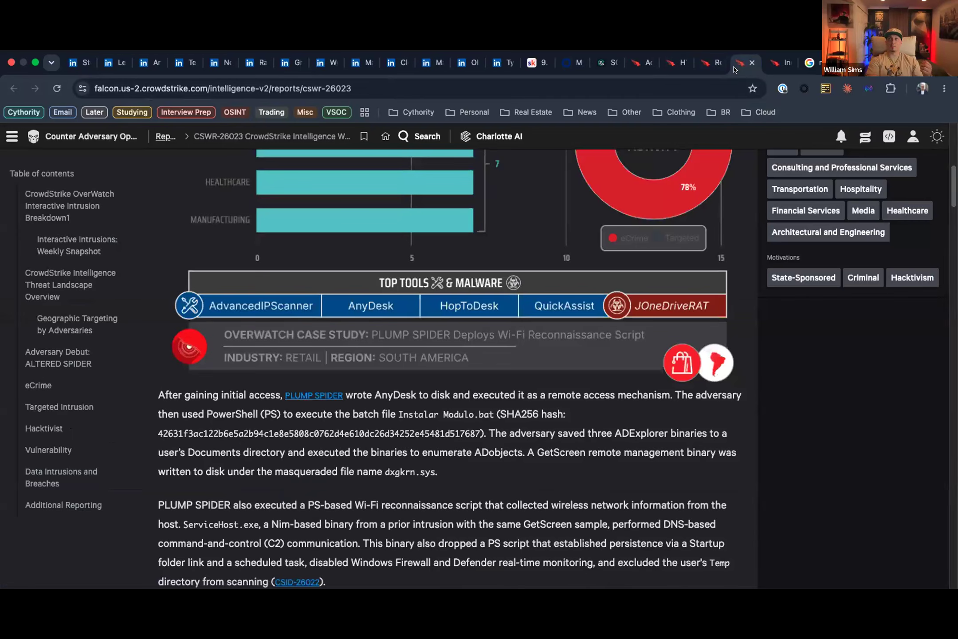
left_click(745, 63)
scroll(421, 426, "down", 3)
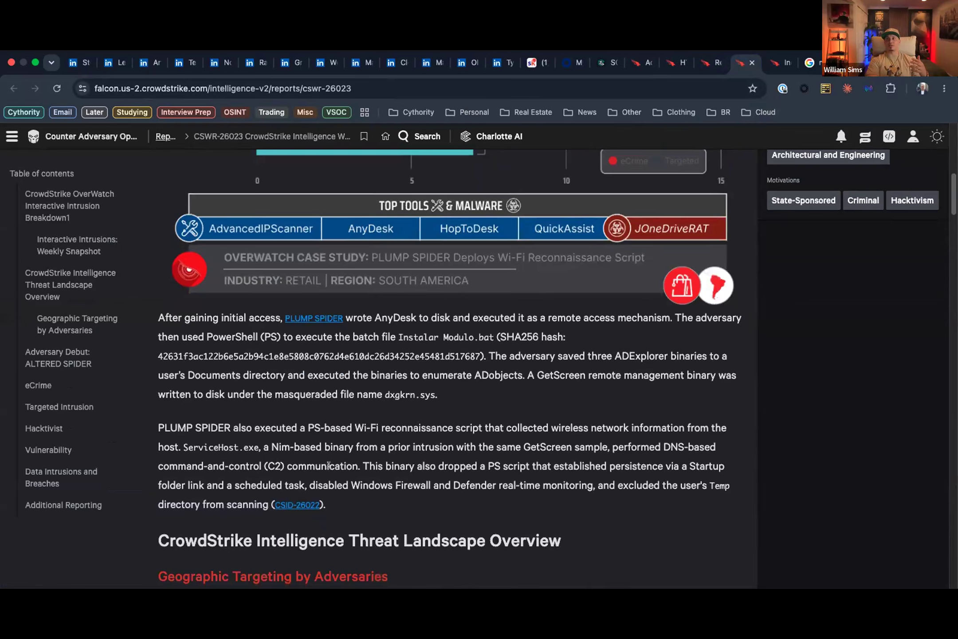
left_click_drag(157, 423, 211, 426)
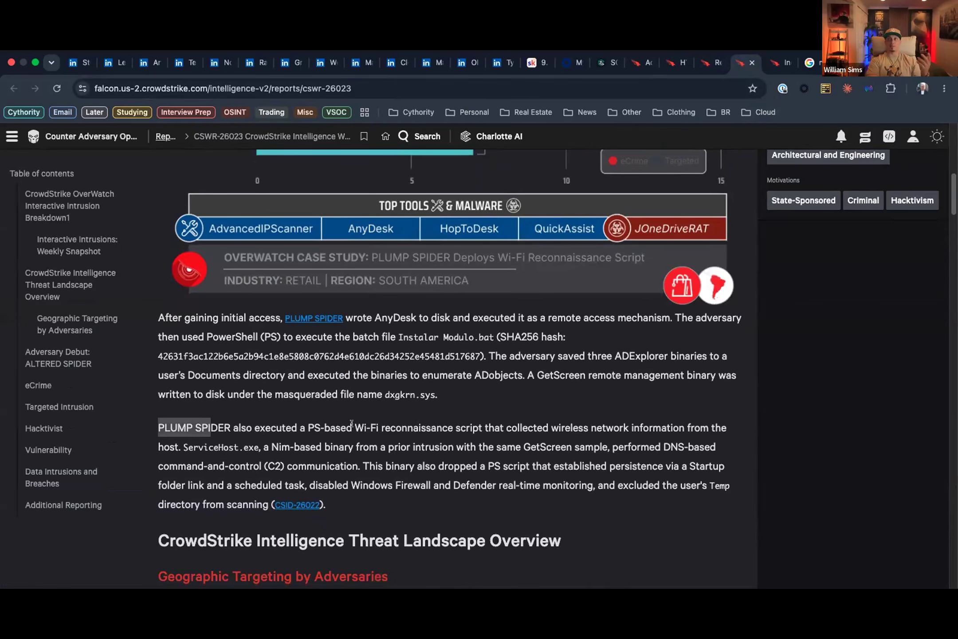
triple_click(427, 312)
left_click(475, 393)
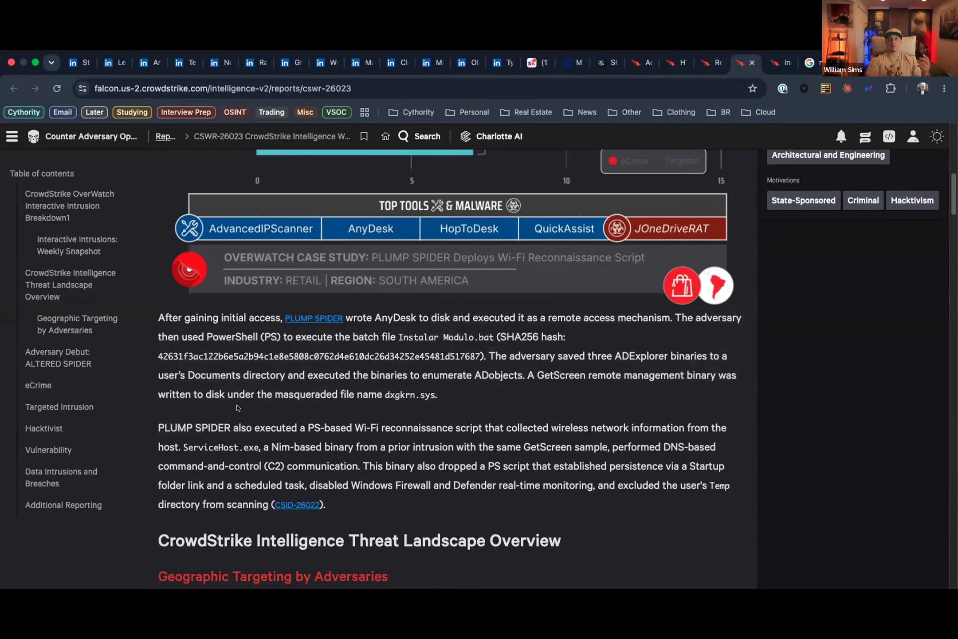
scroll(178, 354, "down", 3)
left_click_drag(156, 347, 487, 388)
left_click(484, 375)
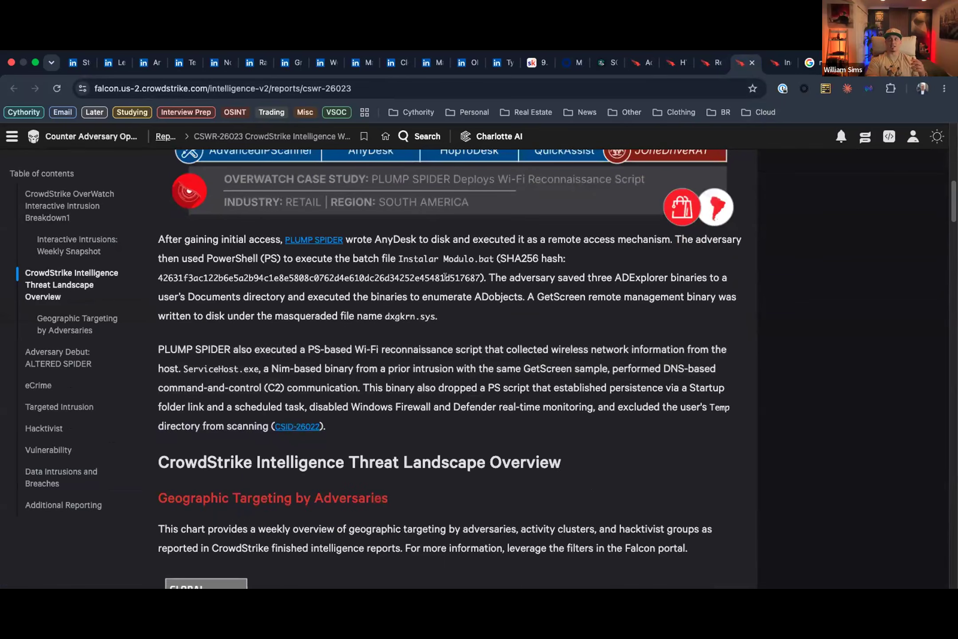
Highlight 'reconnaissance' and 'initial access' at the start of the PLUMP SPIDER paragraph
scroll(445, 277, "down", 6)
scroll(446, 277, "down", 6)
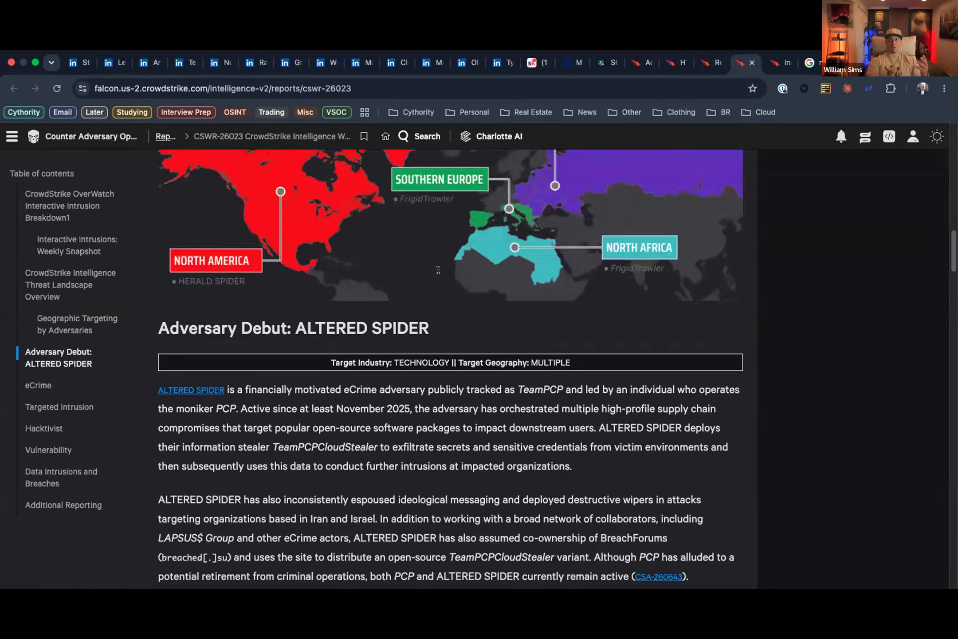
scroll(174, 286, "up", 10)
left_click_drag(156, 288, 369, 286)
left_click(303, 286)
left_click(385, 277)
double_click(397, 284)
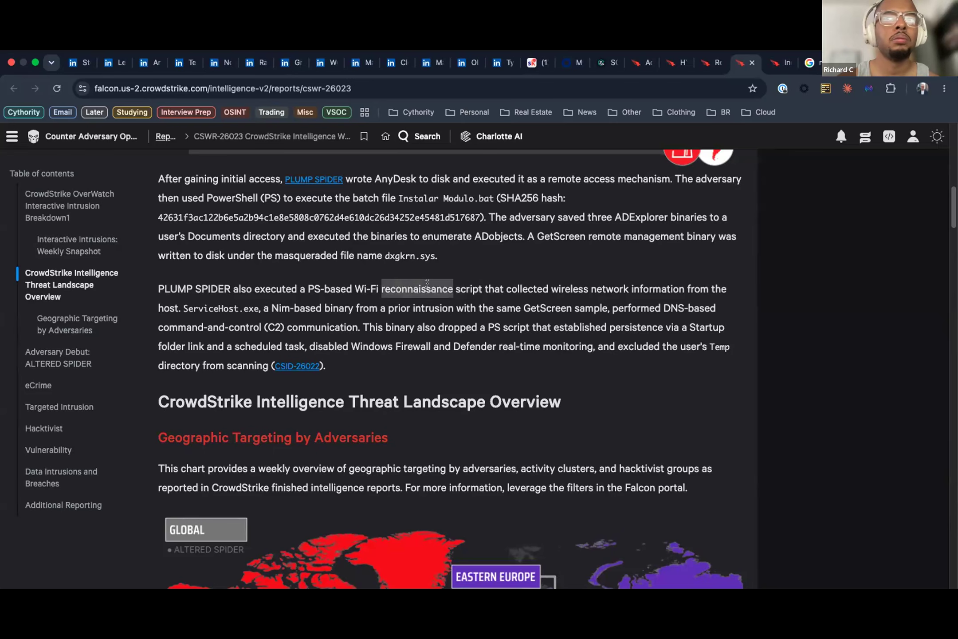
left_click_drag(221, 179, 272, 178)
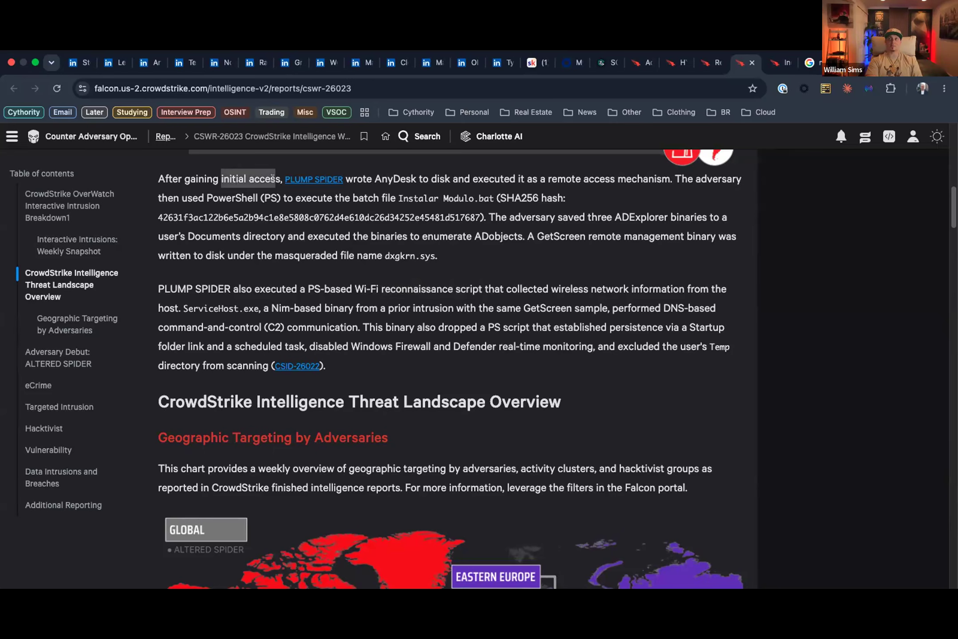
double_click(400, 285)
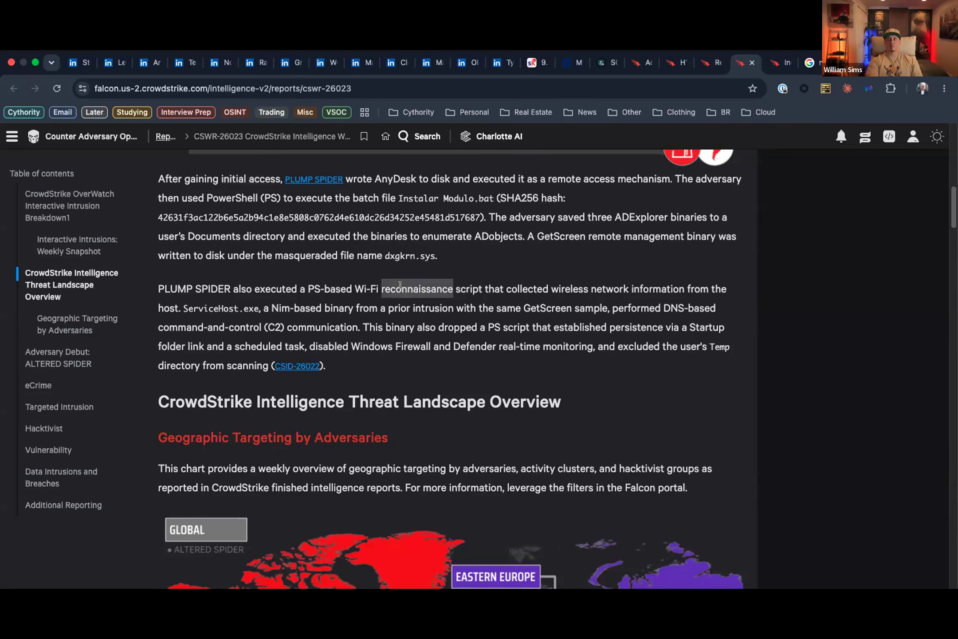
left_click(434, 289)
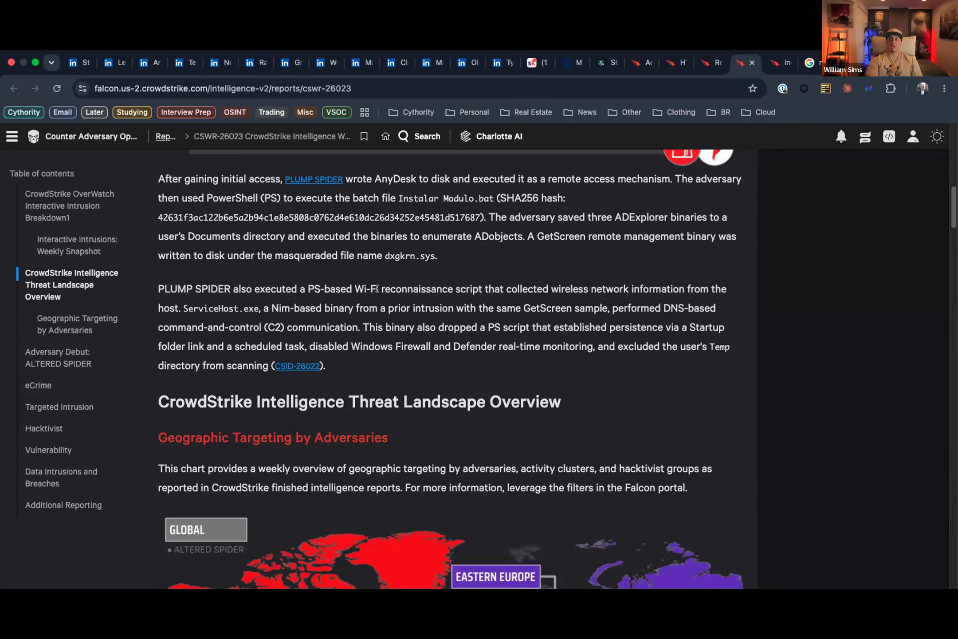
Highlight the terms PS-based Wi-Fi, reconnaissance, script and collected in the paragraph
left_click_drag(324, 287, 350, 289)
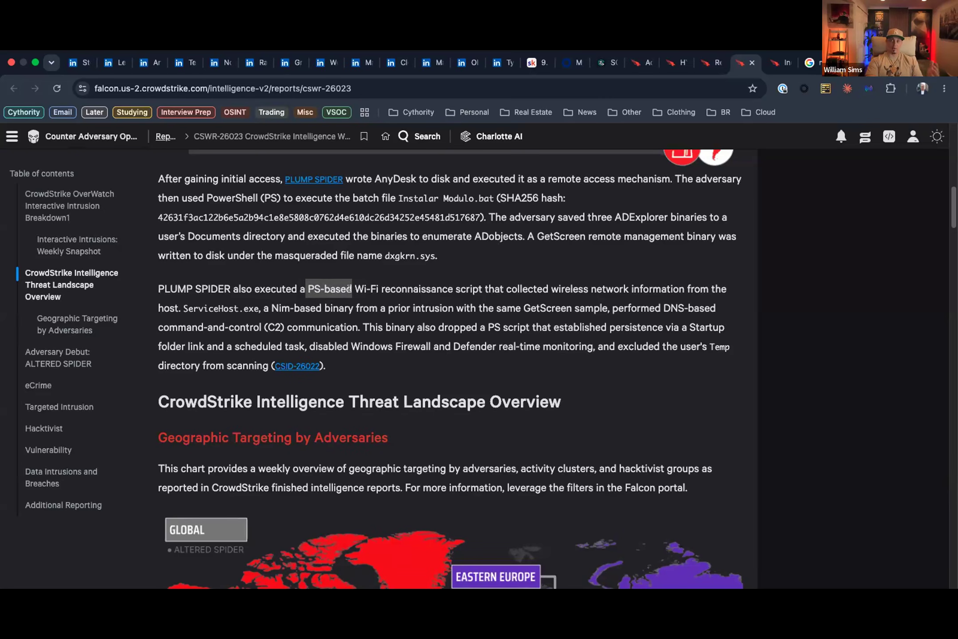
left_click(310, 294)
left_click_drag(318, 287, 382, 295)
left_click(397, 280)
double_click(396, 280)
left_click(483, 280)
double_click(462, 285)
left_click(512, 286)
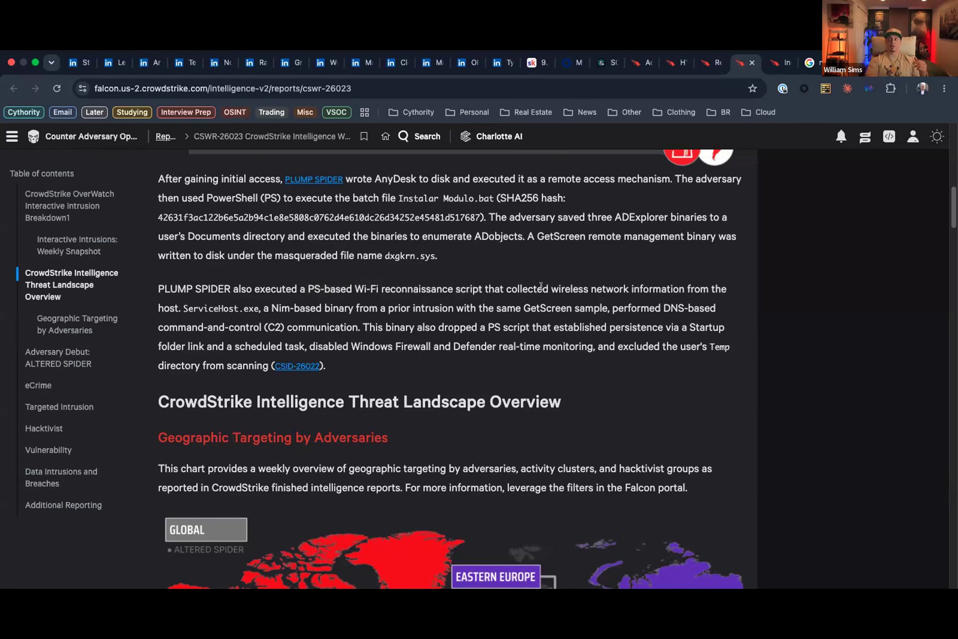
double_click(523, 285)
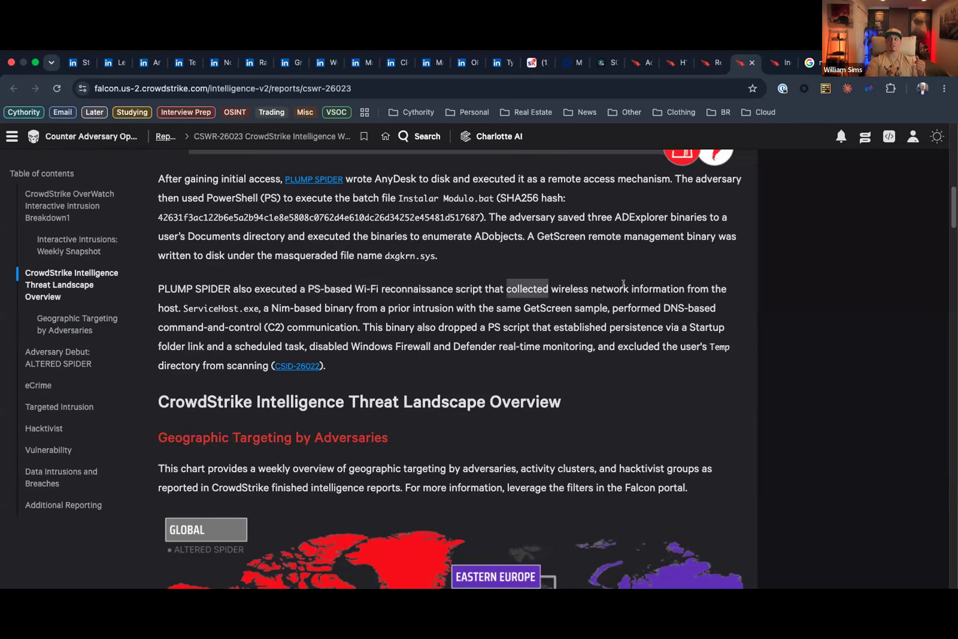
left_click(174, 305)
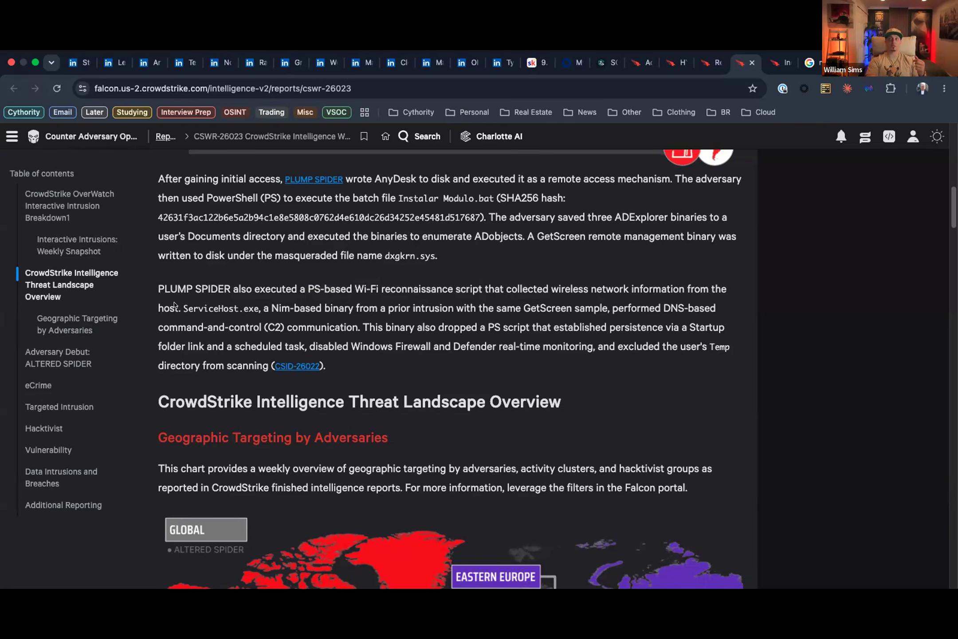
Highlight ServiceHost.exe, GetScreen and command-and-control (C2) in the case study
left_click_drag(186, 304, 257, 306)
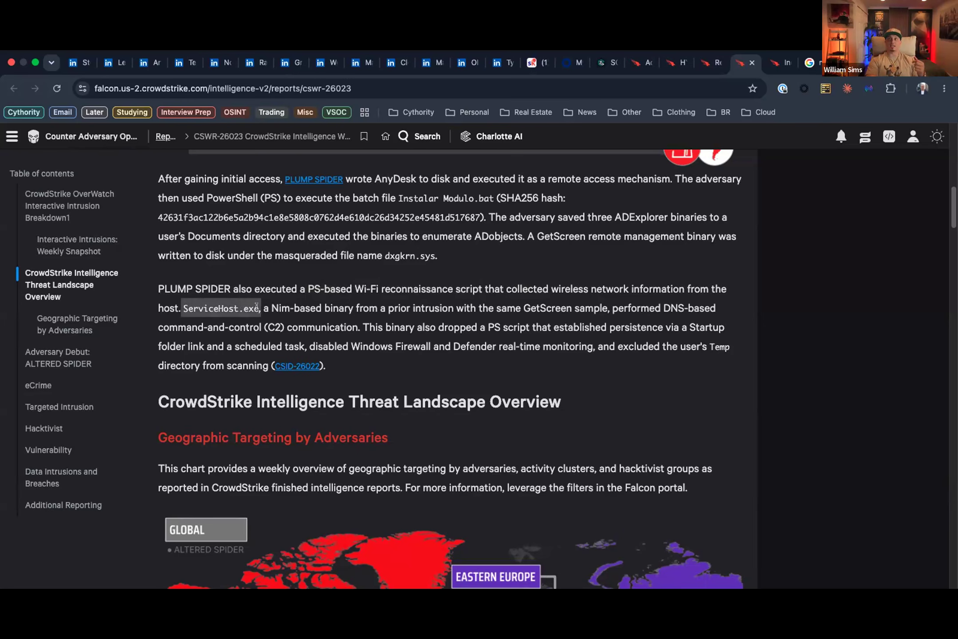
left_click(318, 307)
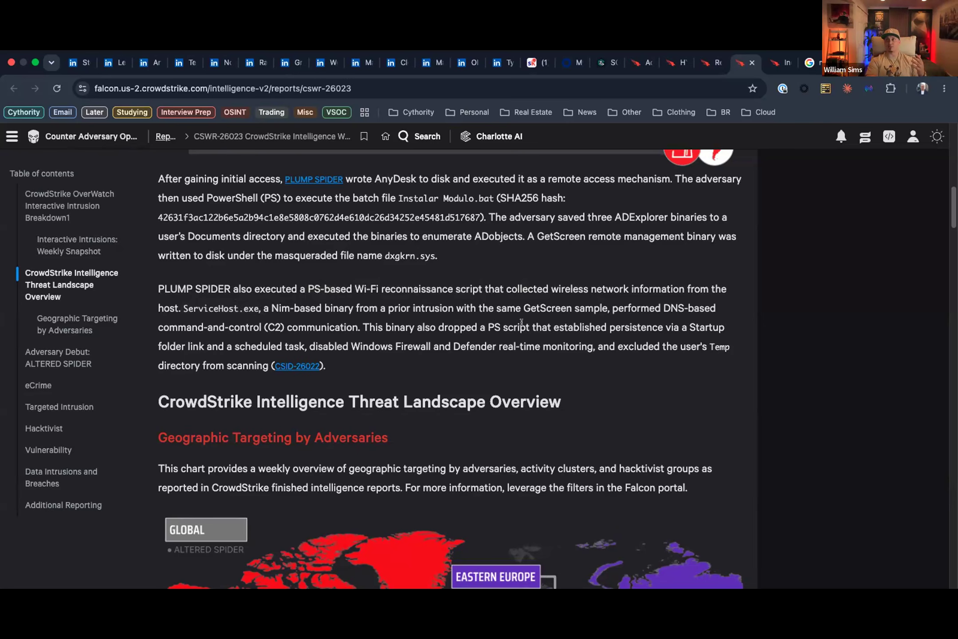
double_click(542, 305)
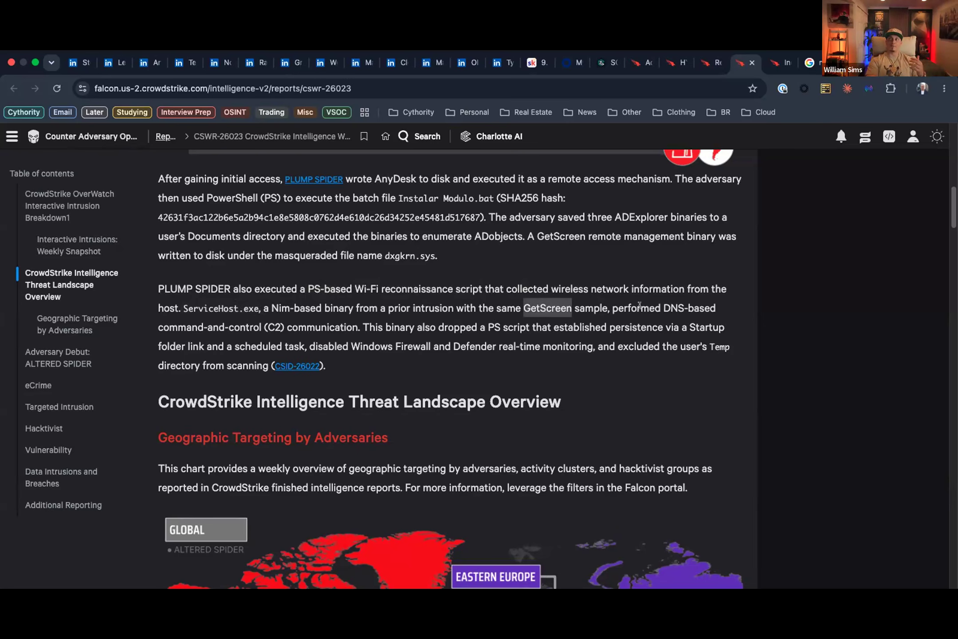
left_click(640, 306)
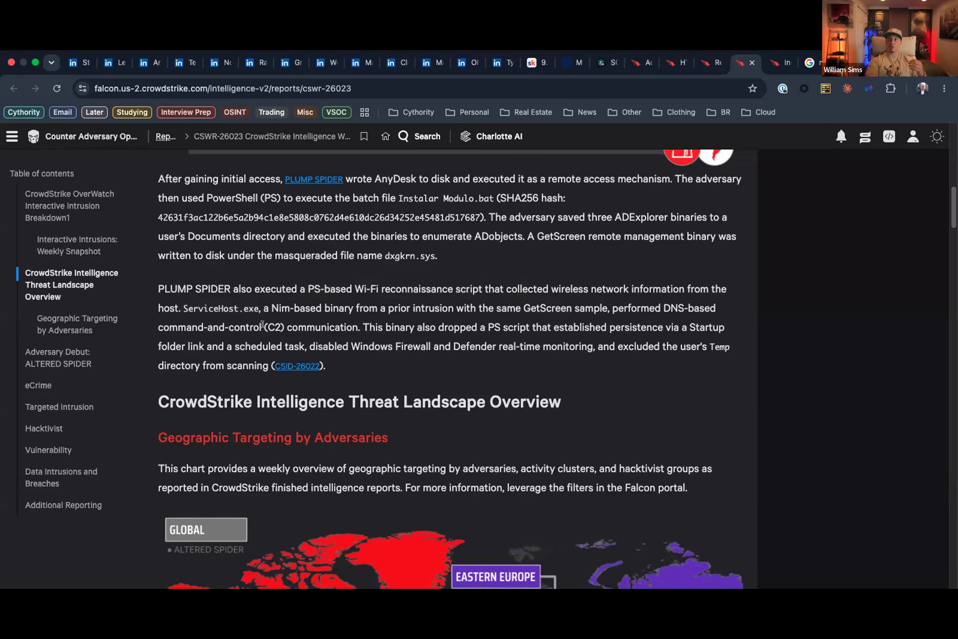
left_click_drag(156, 322, 282, 328)
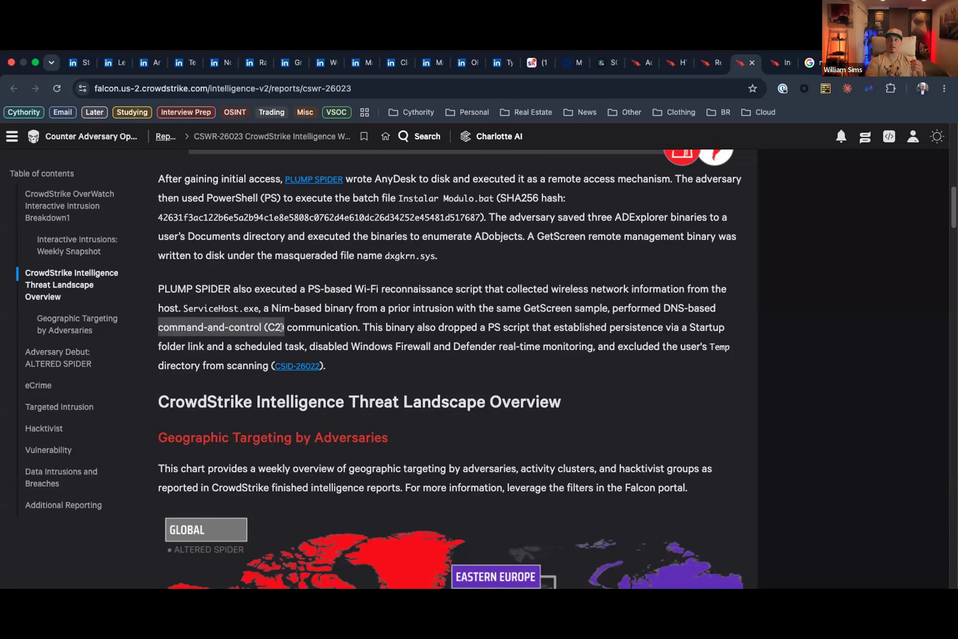
double_click(320, 328)
left_click_drag(156, 325, 275, 327)
Open a new tab to the right and load the MITRE ATT&CK site by searching 'mitre'
right_click(740, 75)
left_click(750, 81)
type("mitre")
key("Return")
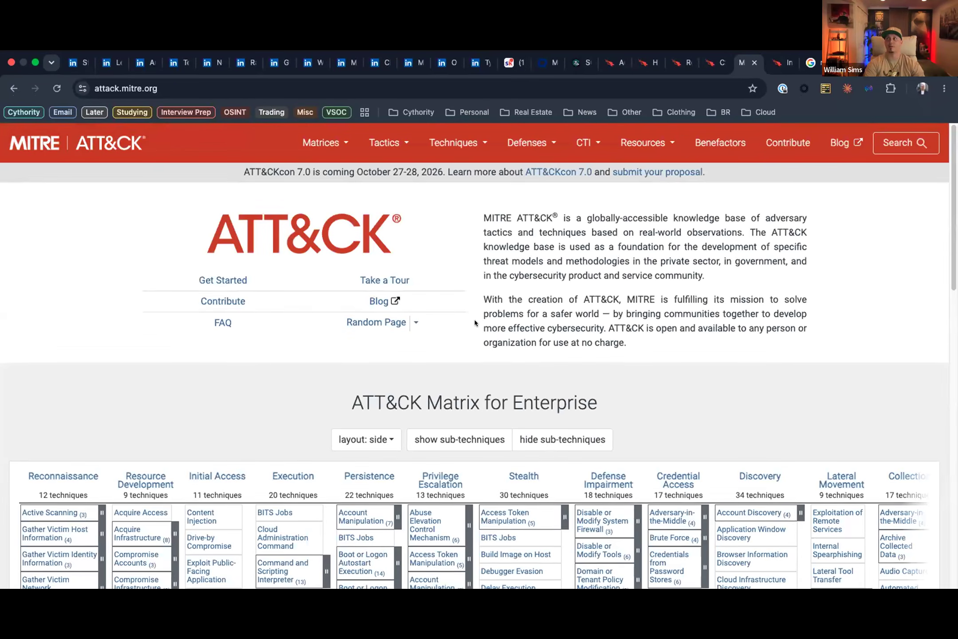
Scroll the ATT&CK Enterprise matrix right to Command and Control, then return to the CrowdStrike report
scroll(474, 320, "down", 3)
scroll(474, 319, "down", 2)
scroll(476, 320, "down", 3)
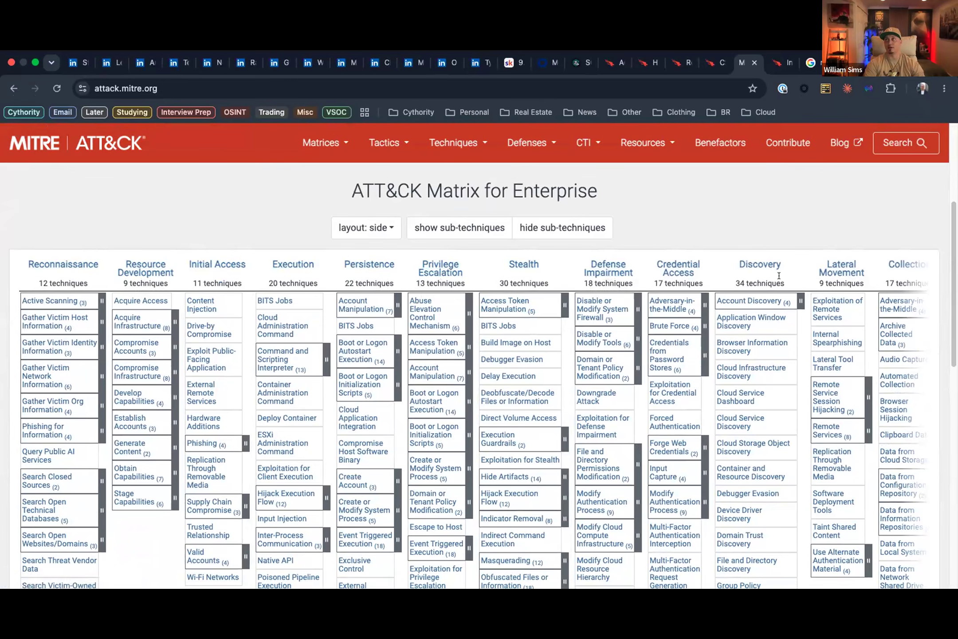
scroll(779, 275, "right", 3)
scroll(780, 275, "right", 5)
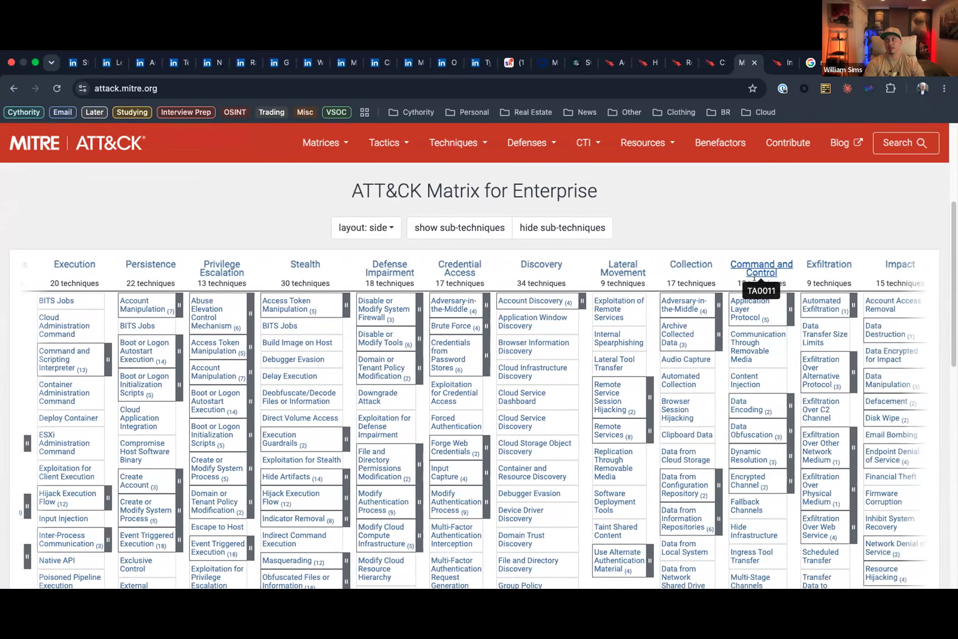
scroll(757, 261, "right", 1)
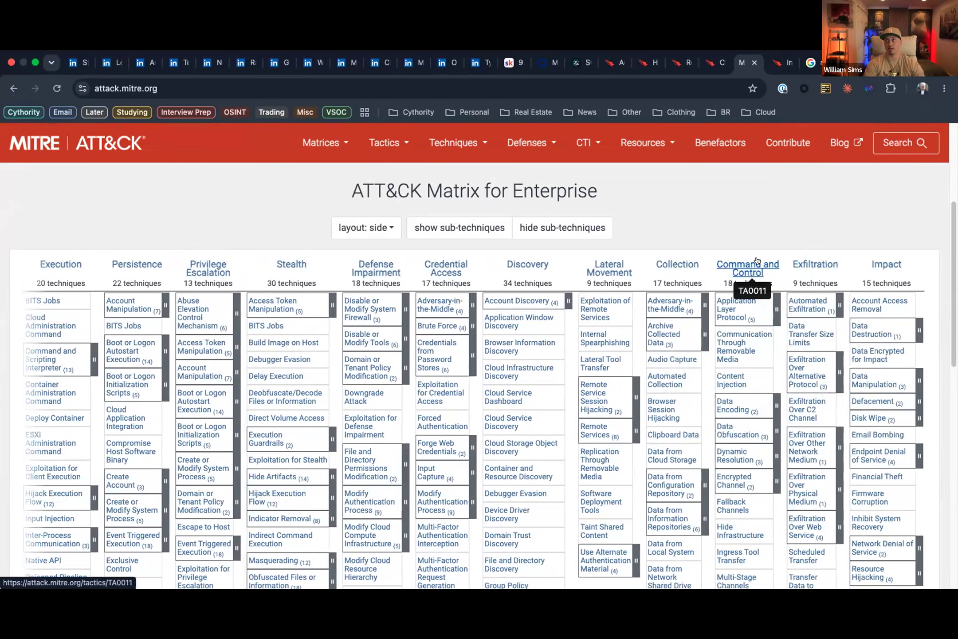
left_click(715, 63)
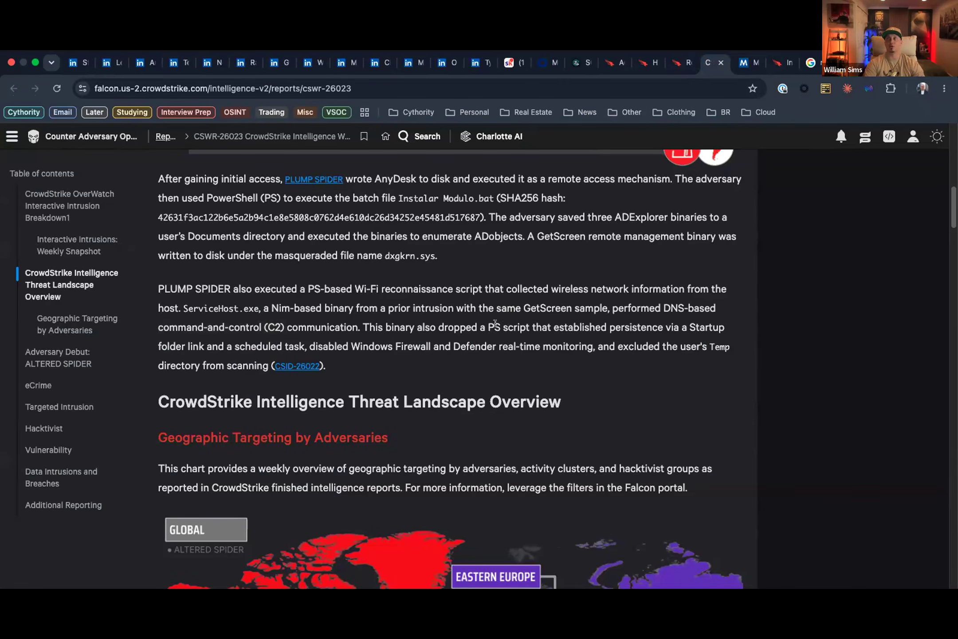
Highlight 'PS script that' and 'persistence' in the report, check the MITRE page, then return to Falcon
left_click_drag(495, 323, 615, 326)
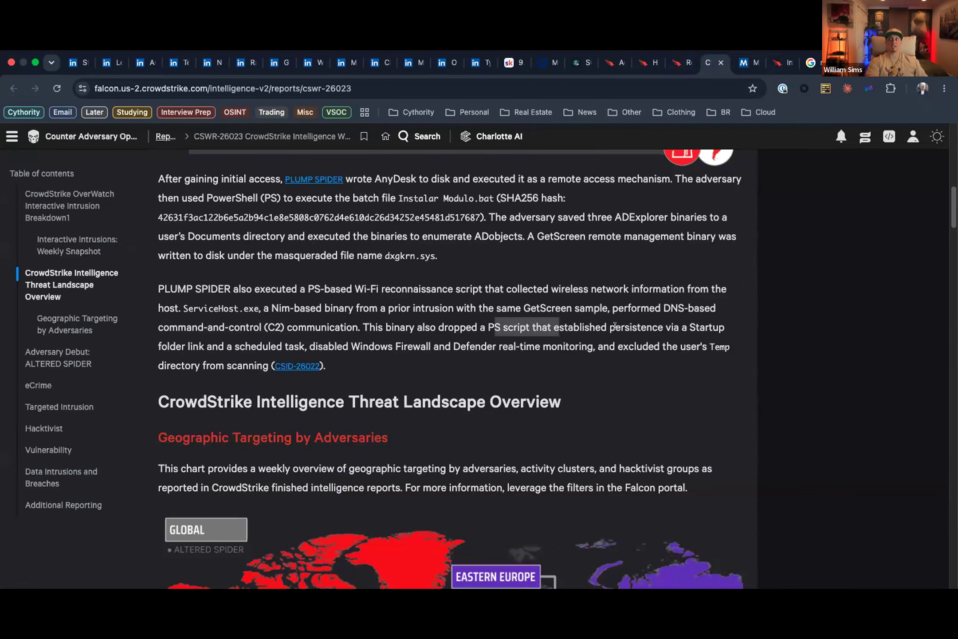
double_click(635, 326)
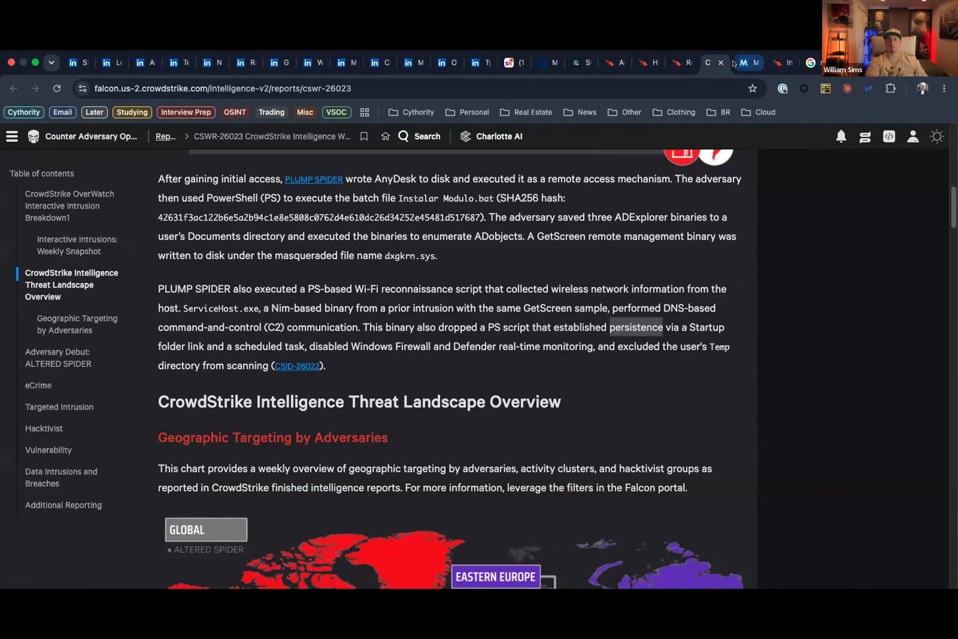
left_click(747, 63)
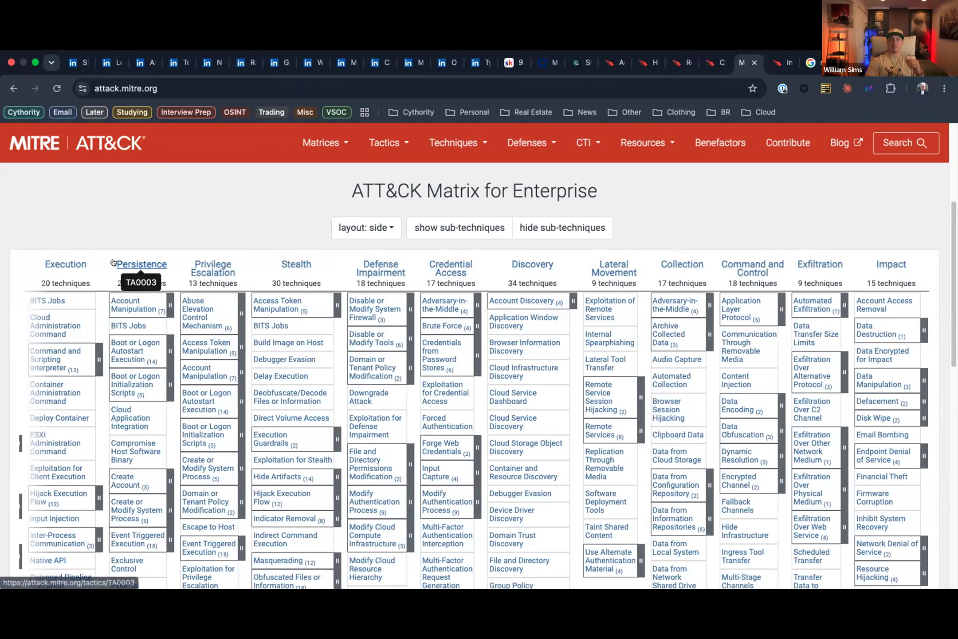
left_click(648, 144)
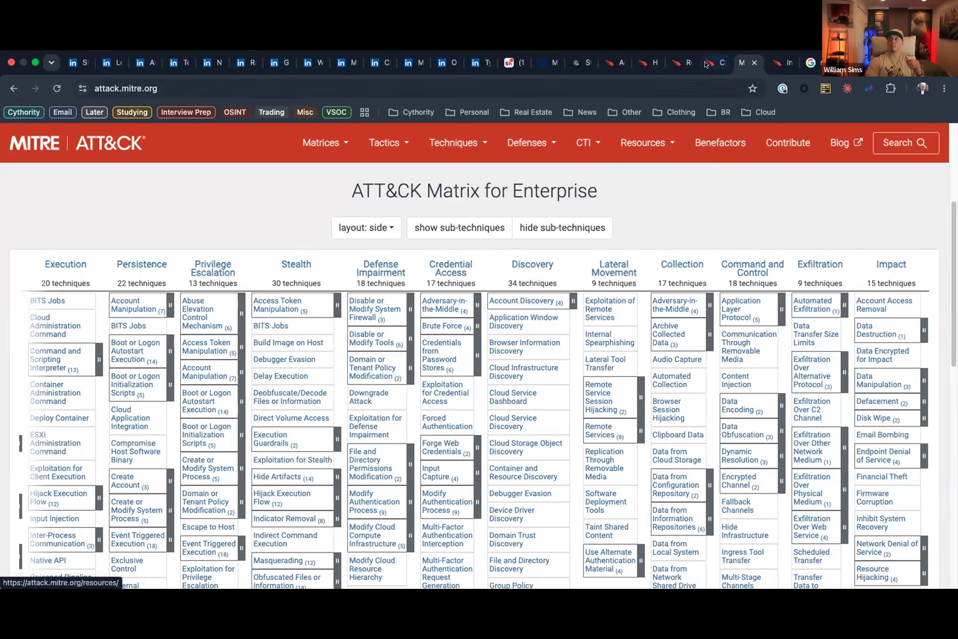
left_click(711, 63)
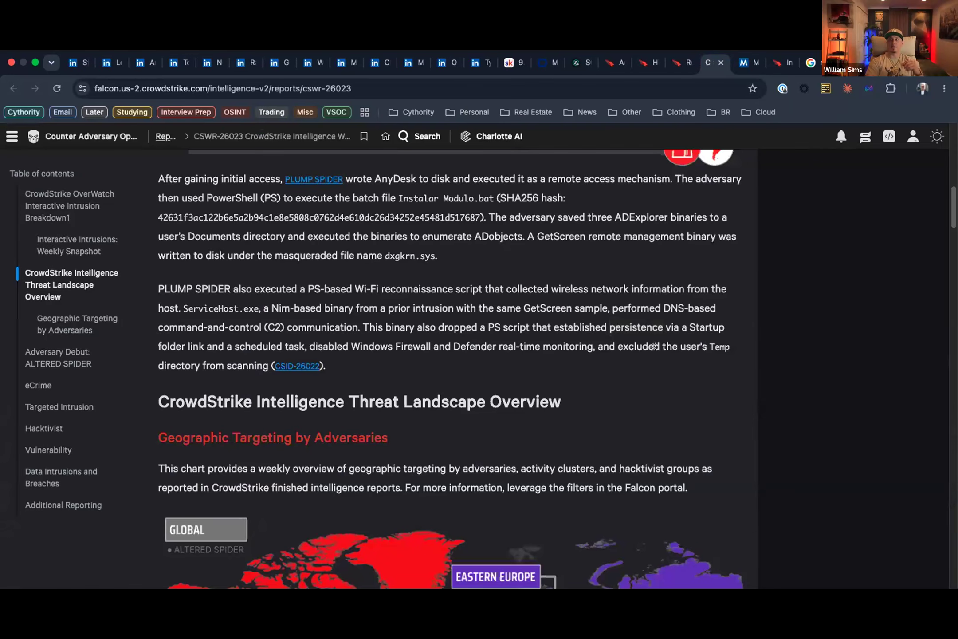
left_click_drag(167, 340, 442, 341)
left_click(370, 340)
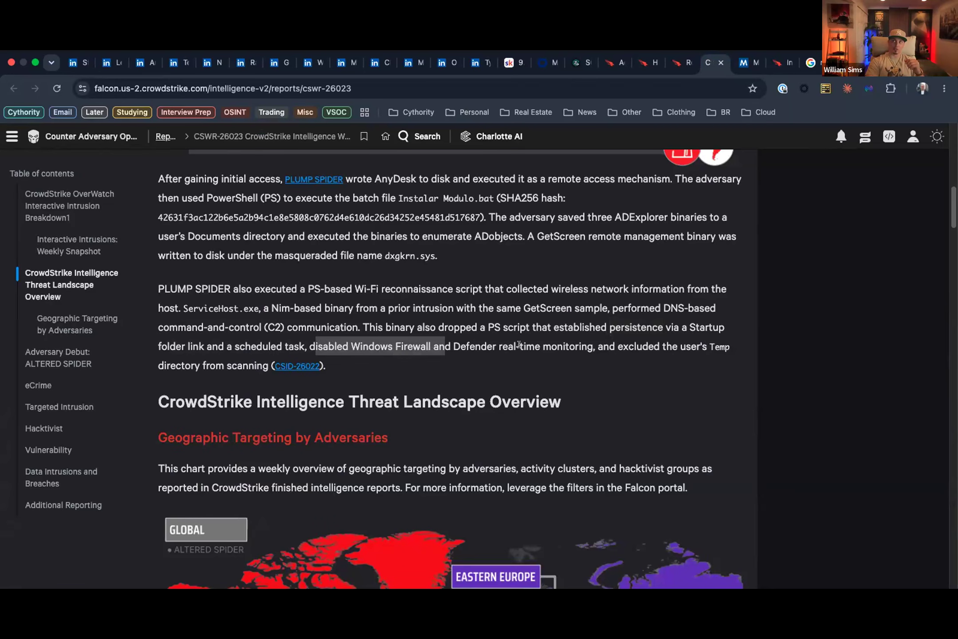
double_click(474, 343)
left_click(645, 351)
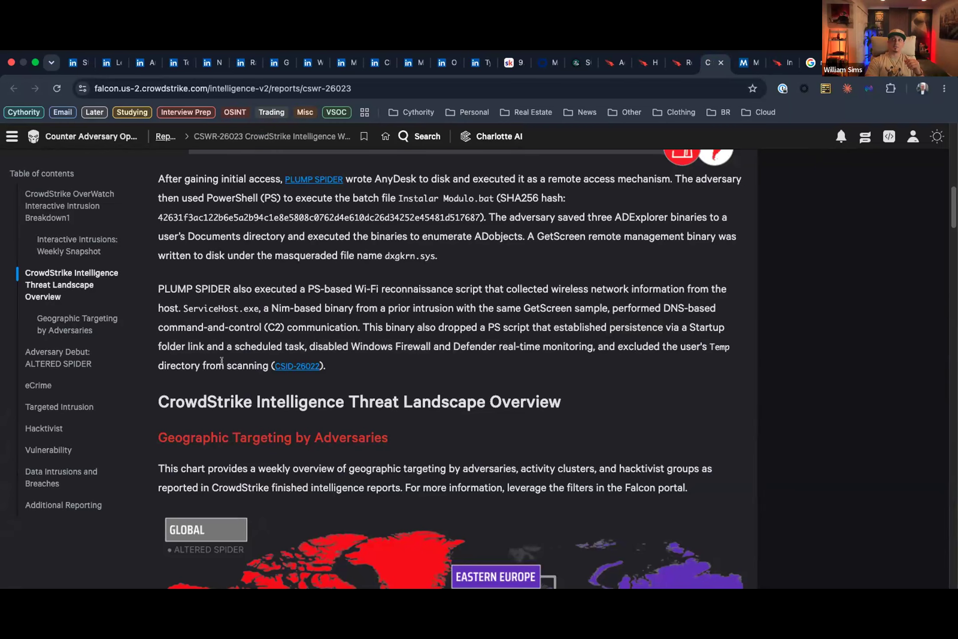
double_click(637, 341)
left_click(712, 342)
left_click_drag(721, 343, 588, 356)
left_click(600, 346)
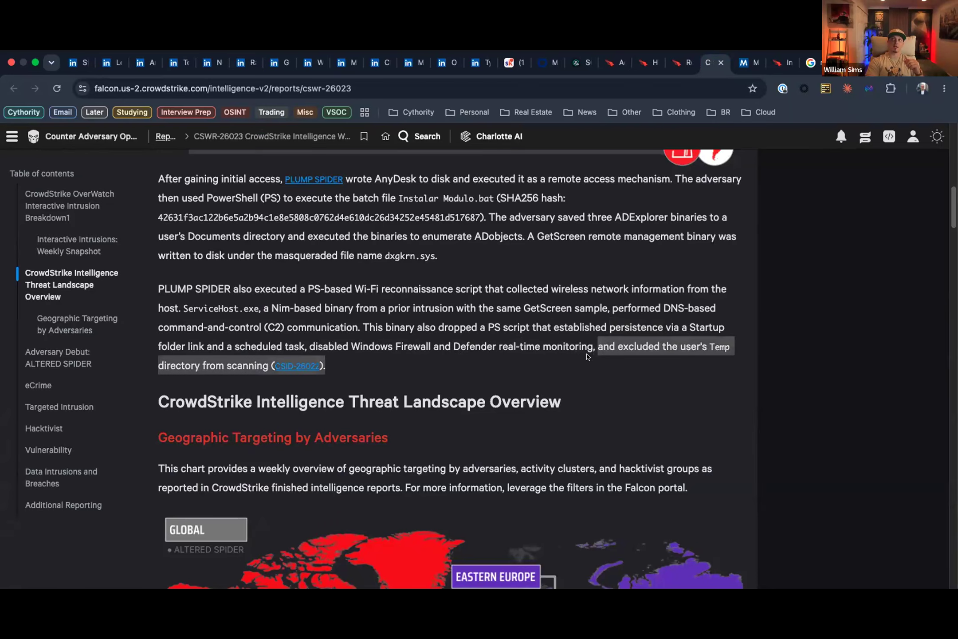
key("super+Tab")
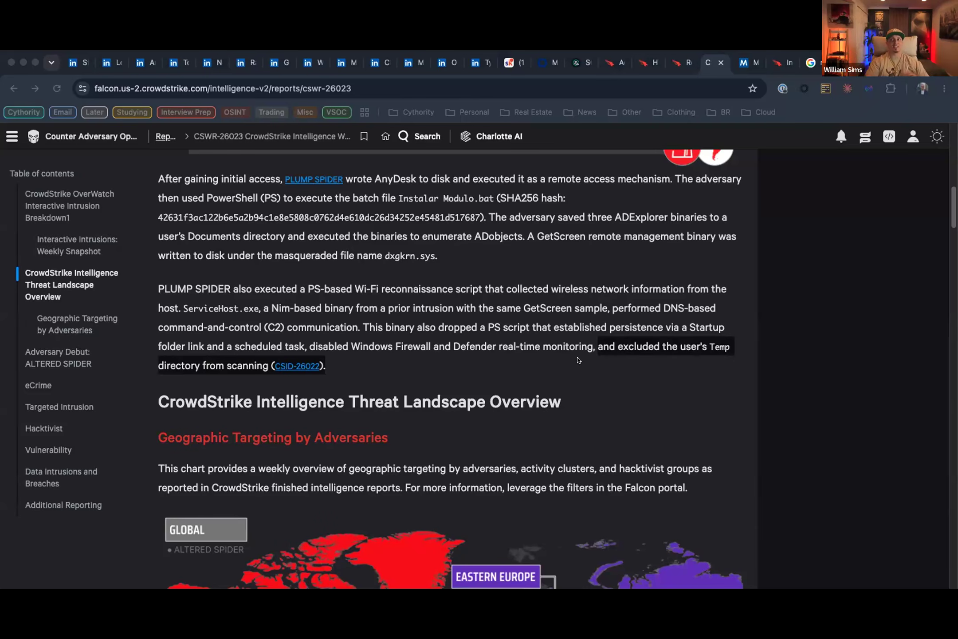
left_click(370, 353)
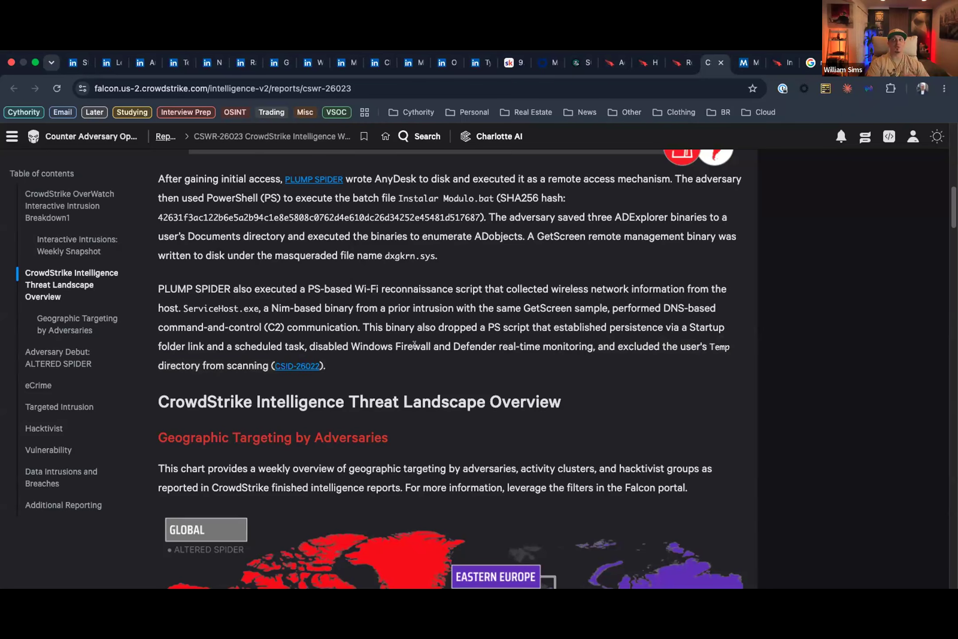
left_click_drag(454, 345, 494, 343)
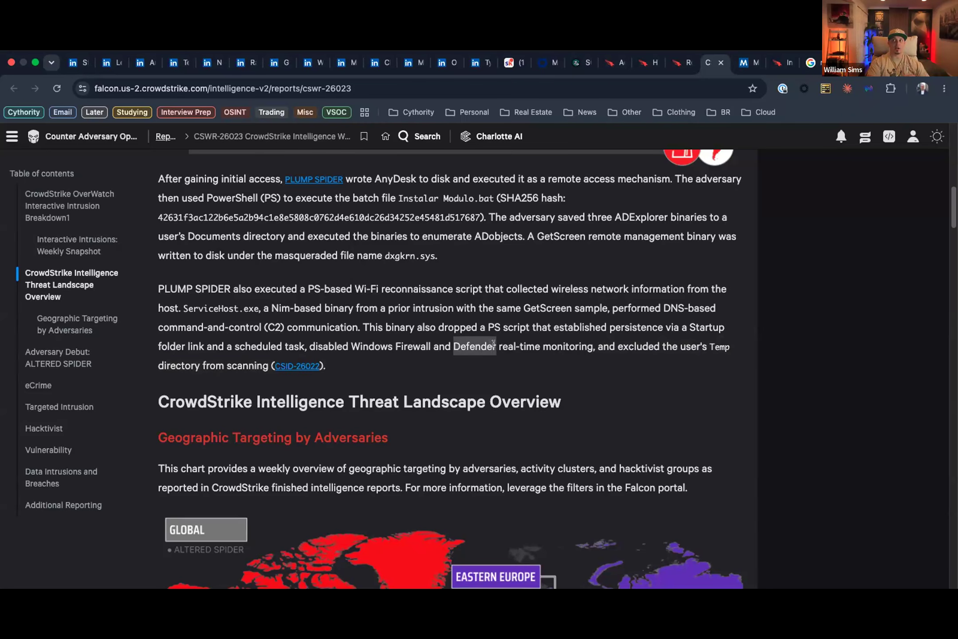
left_click(503, 343)
double_click(581, 342)
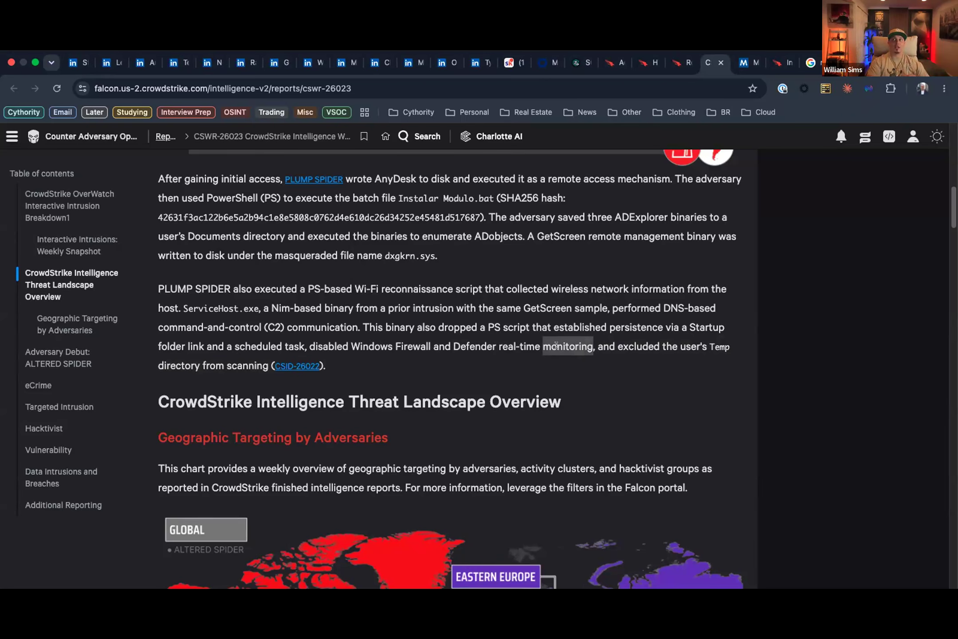
left_click(625, 337)
double_click(186, 365)
double_click(251, 364)
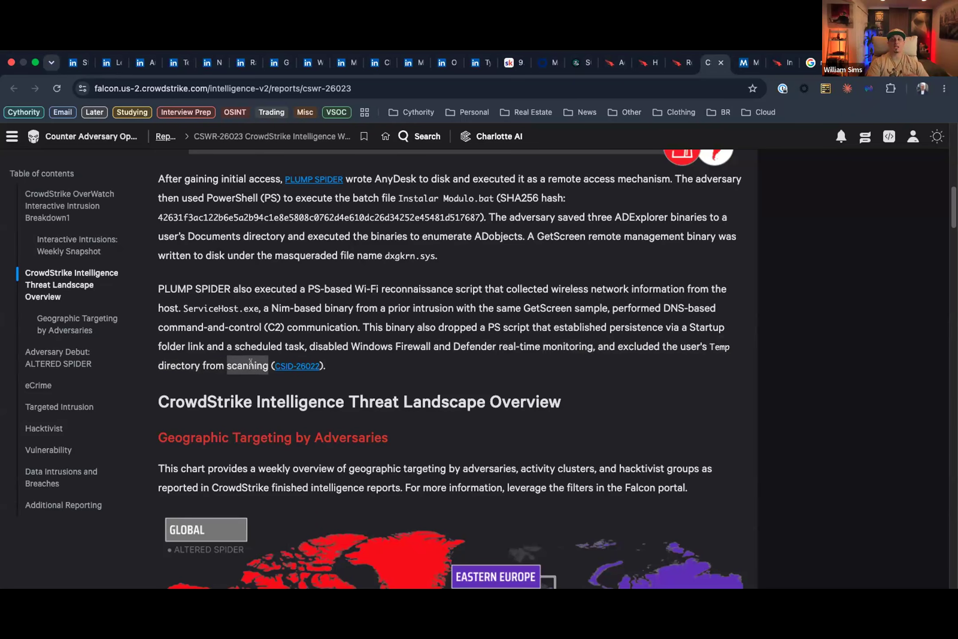
left_click(250, 363)
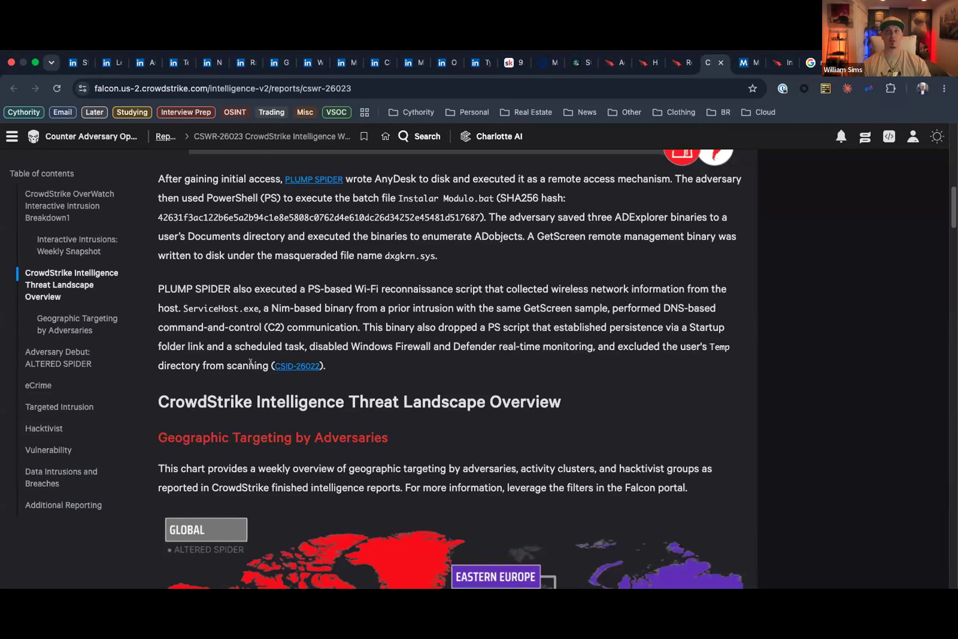
scroll(251, 363, "down", 8)
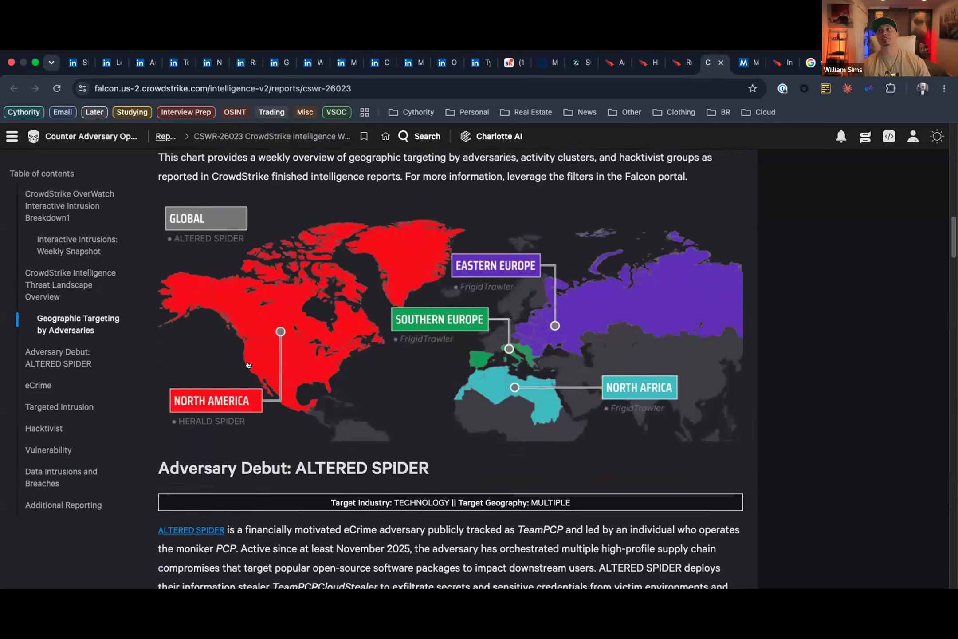
scroll(179, 388, "down", 3)
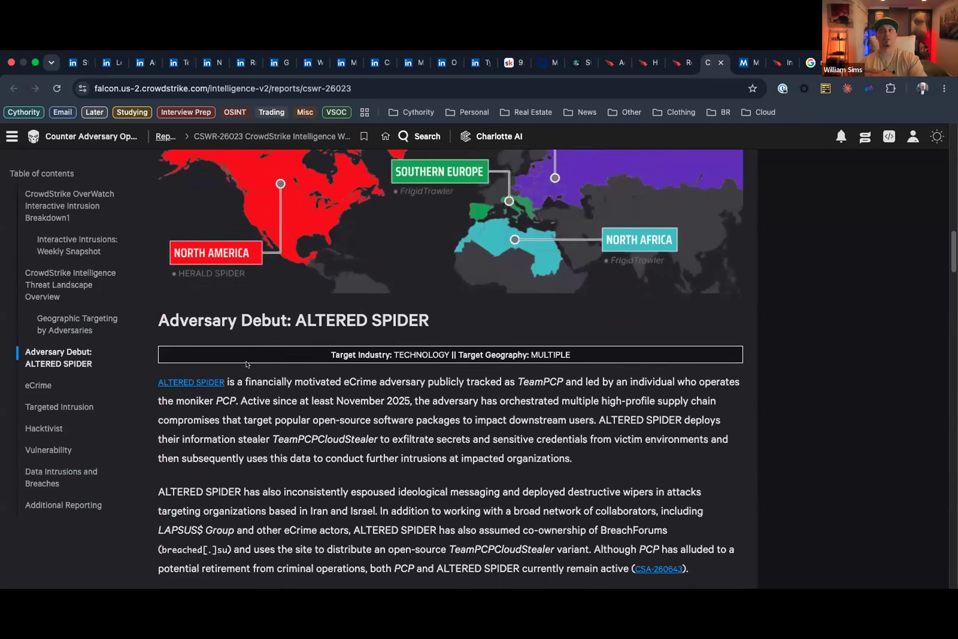
scroll(178, 388, "down", 3)
scroll(202, 298, "down", 6)
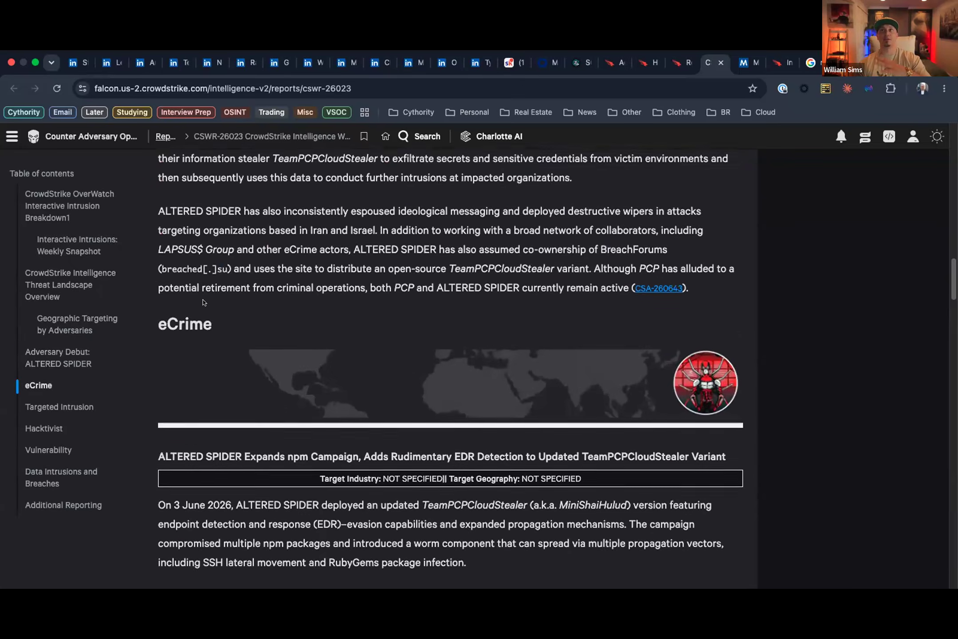
scroll(342, 275, "up", 20)
scroll(343, 276, "up", 2)
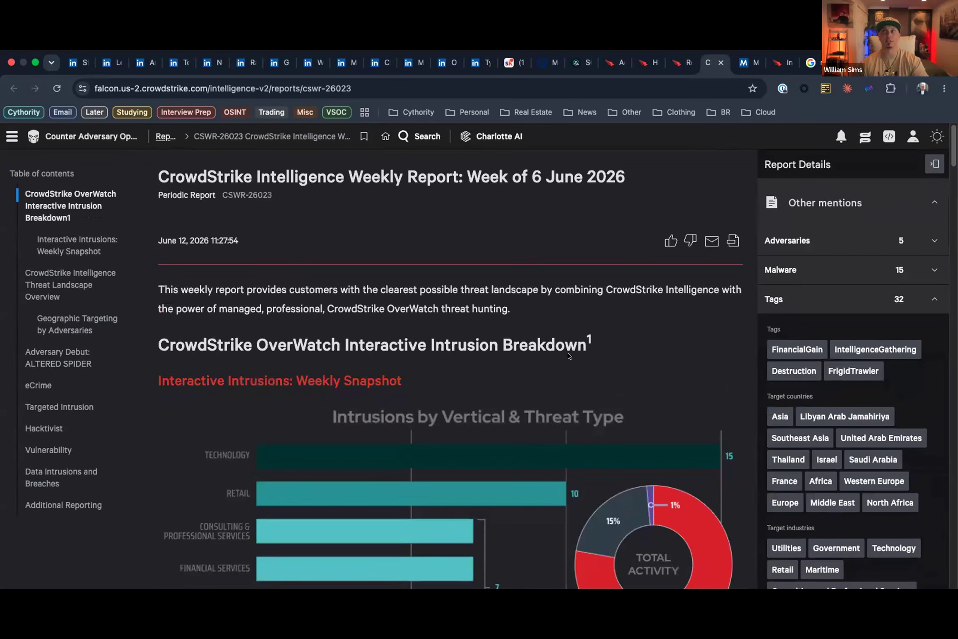
Go to HYDRO KITTEN's Indicators tab with 85 items and open the Type filter dropdown
left_click(681, 63)
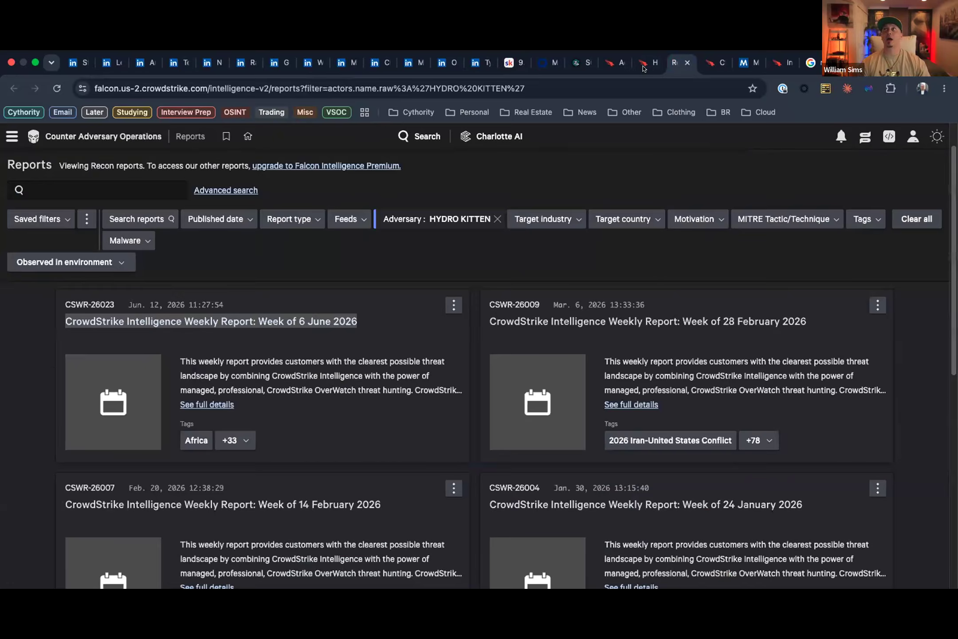
left_click(646, 63)
scroll(313, 545, "down", 3)
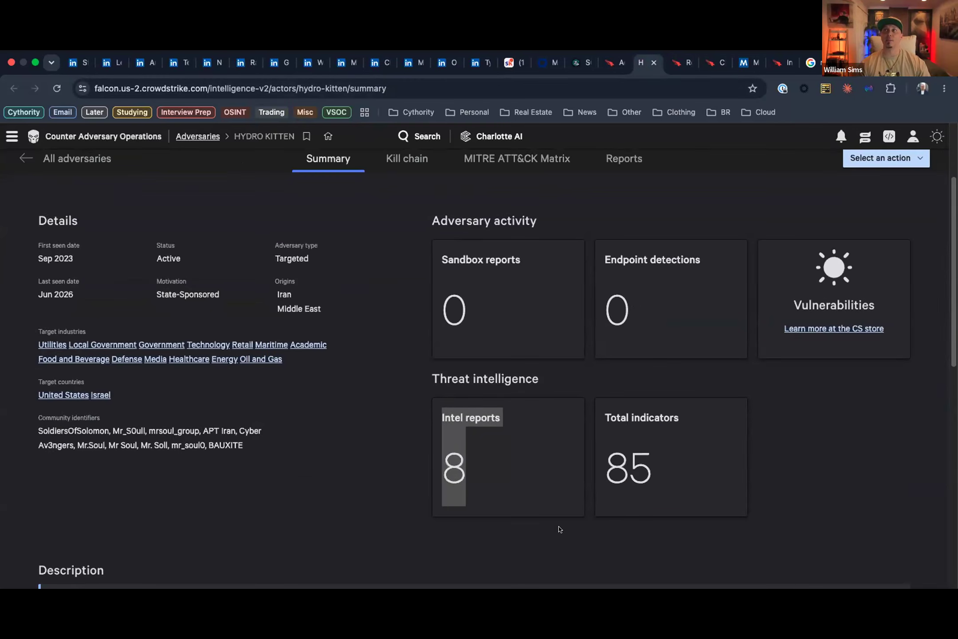
left_click(770, 79)
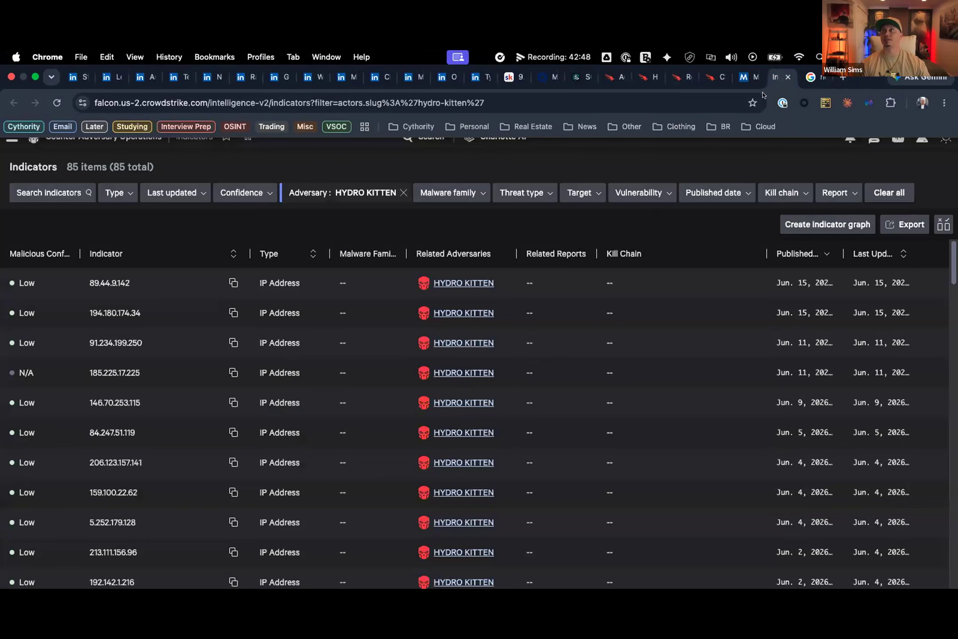
left_click_drag(746, 75, 709, 81)
left_click(713, 78)
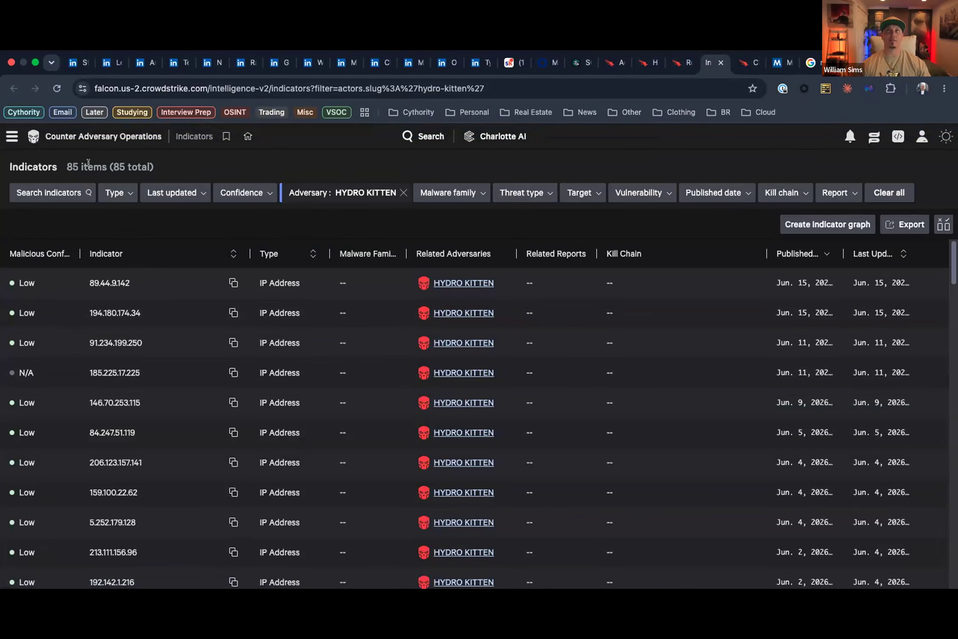
left_click(115, 183)
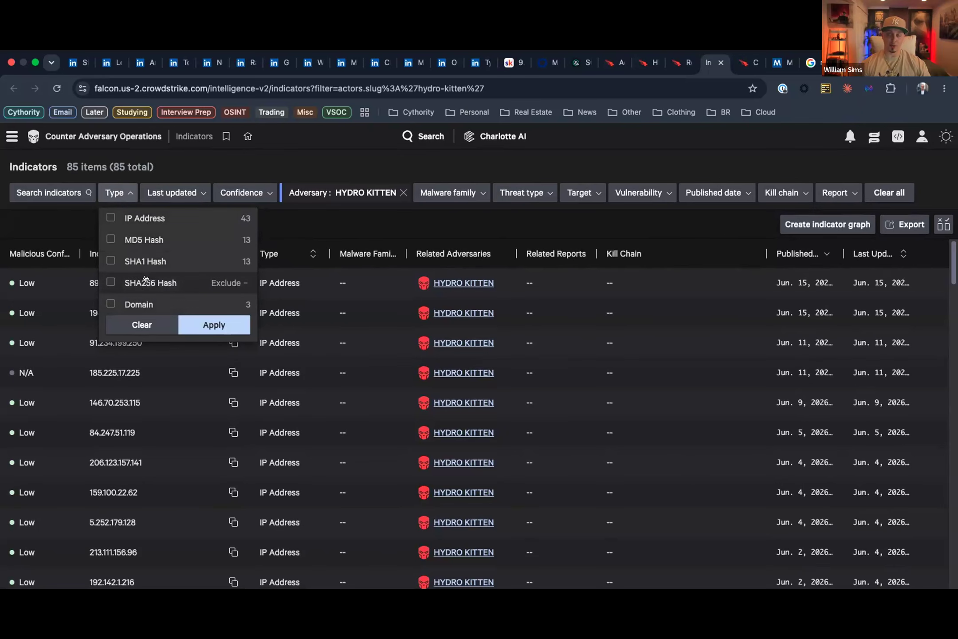
Filter HYDRO KITTEN indicators to IP Address, MD5 Hash, SHA256 Hash and Domain, leaving 72 items
left_click(111, 217)
left_click(111, 239)
left_click(111, 283)
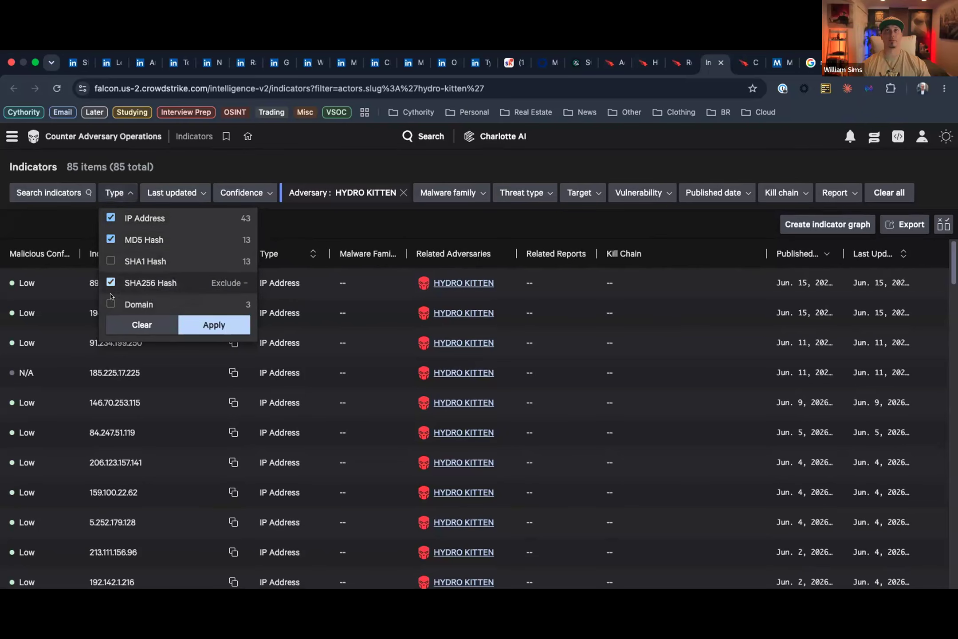
left_click(111, 303)
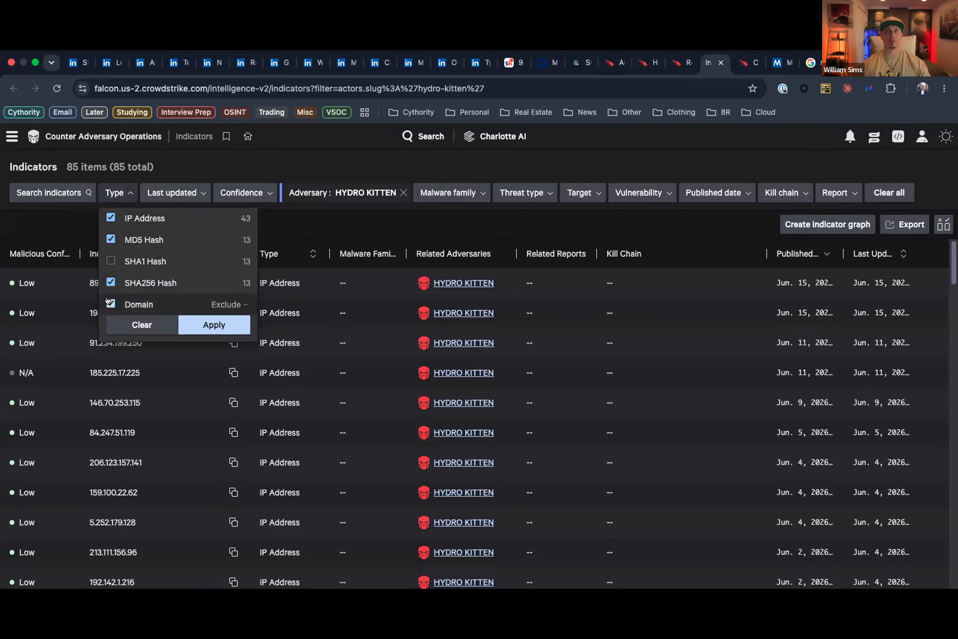
left_click(209, 324)
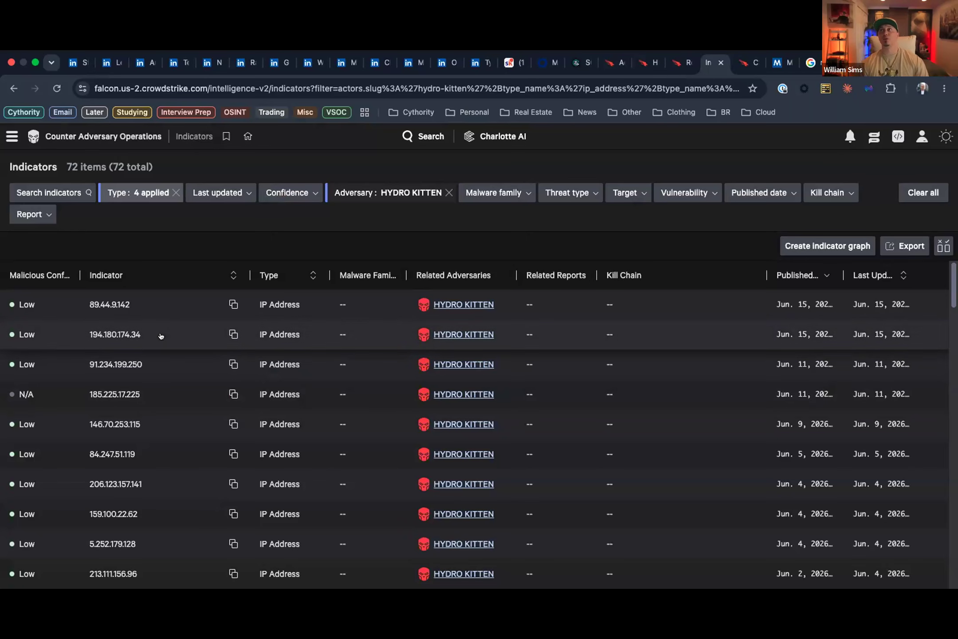
scroll(222, 300, "down", 2)
scroll(221, 299, "down", 10)
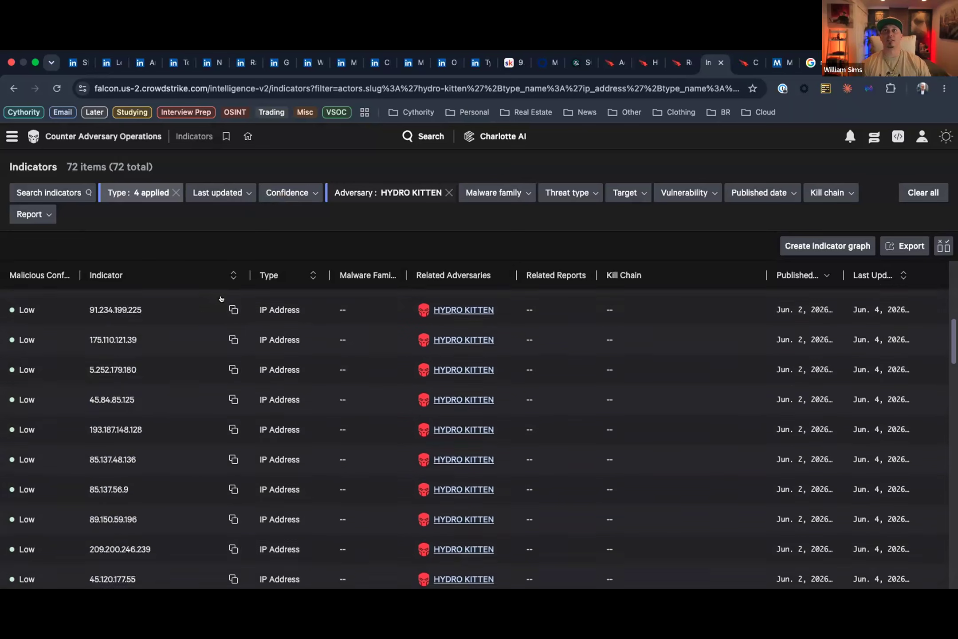
scroll(221, 298, "up", 15)
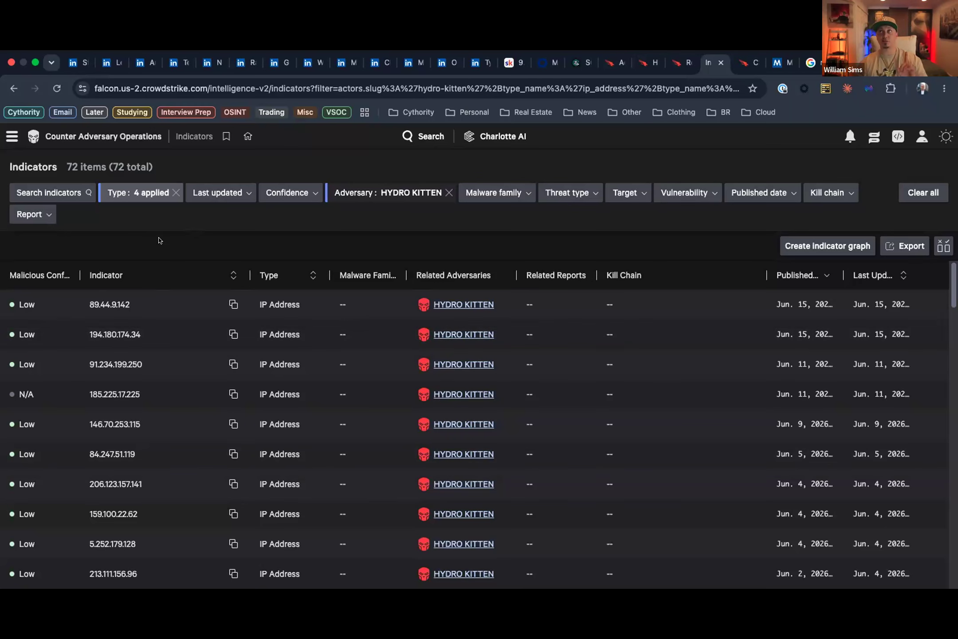
Open a new browser tab beside the HYDRO KITTEN indicators
right_click(704, 61)
left_click(714, 66)
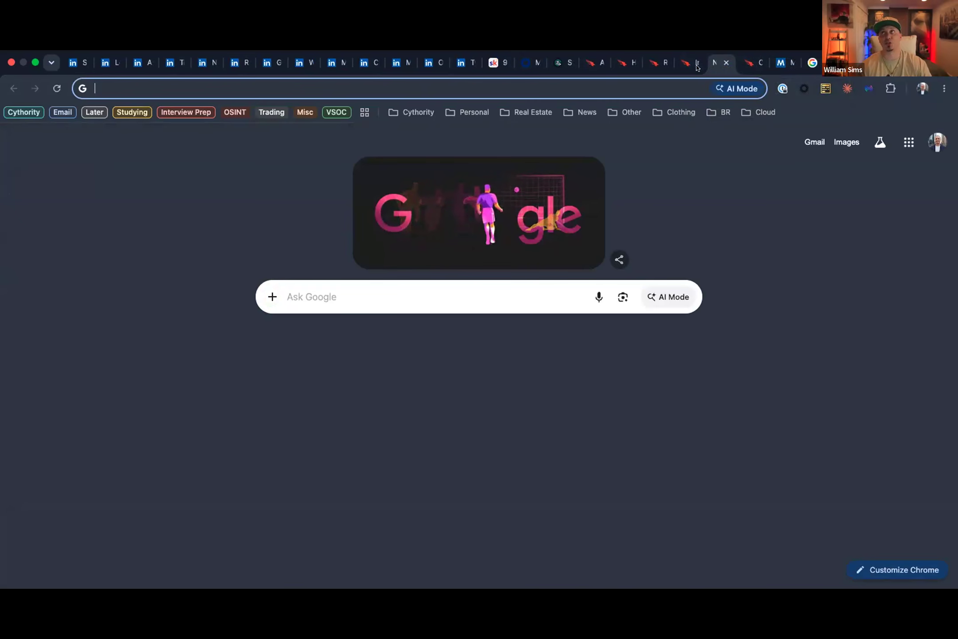
left_click(620, 65)
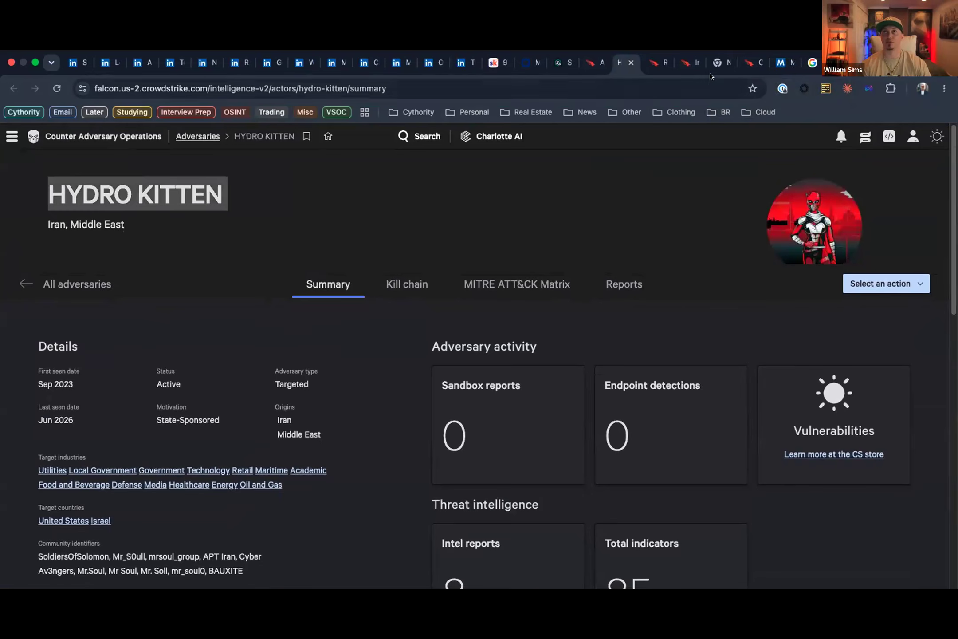
left_click(719, 63)
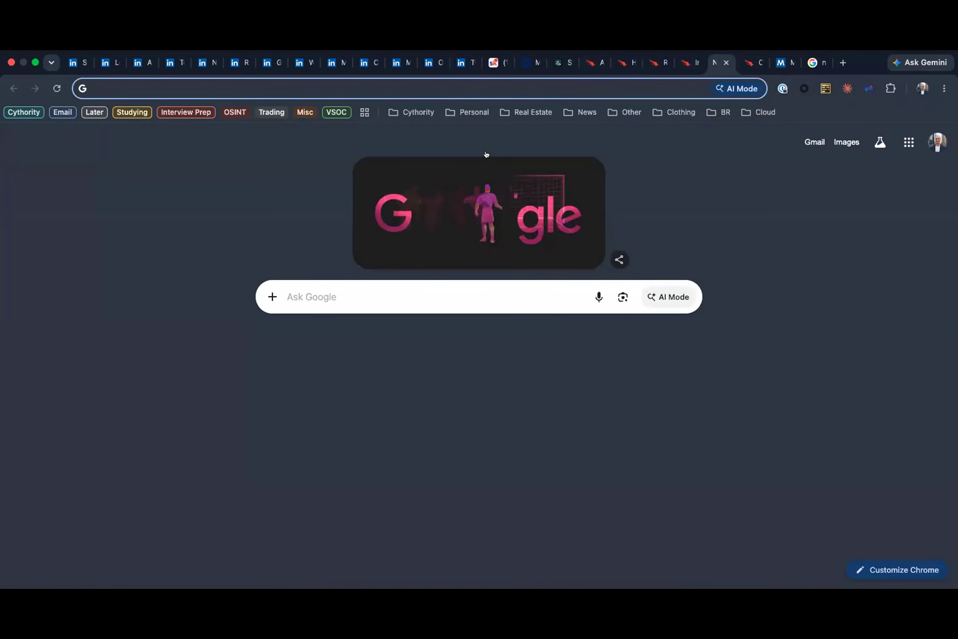
Search Google for 'hydro kitten iocs', highlight the CyberAv3ngers alias, and return to Falcon's indicators
type("hy")
key("BackSpace")
key("BackSpace")
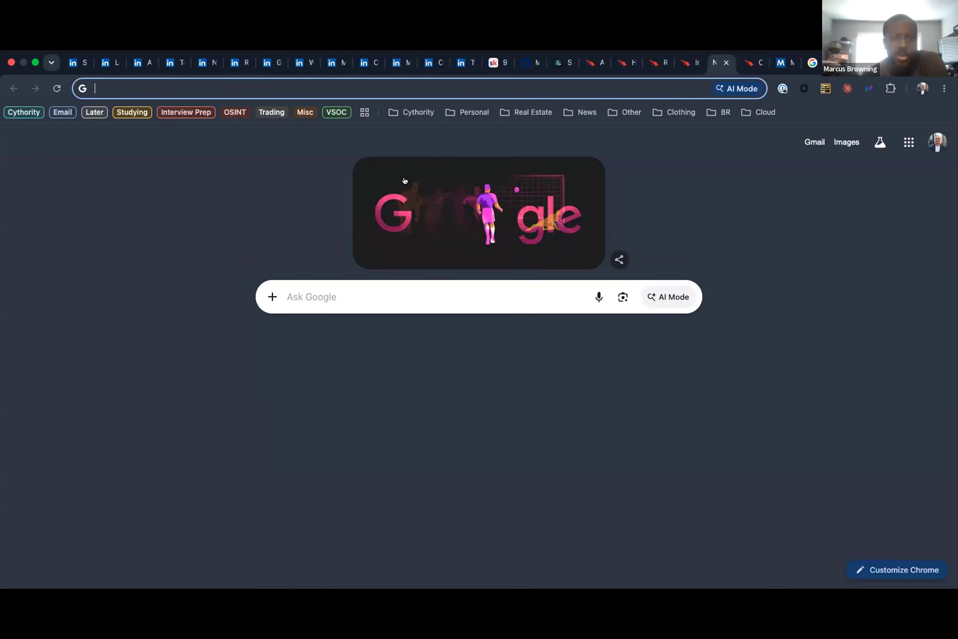
type("hydro kitten")
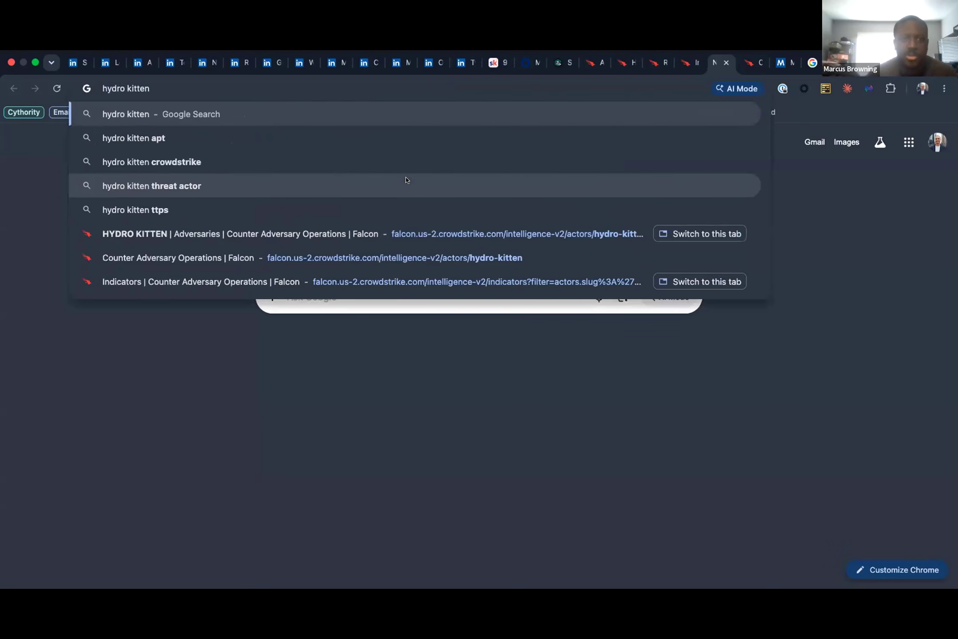
type(" iocs")
key("Return")
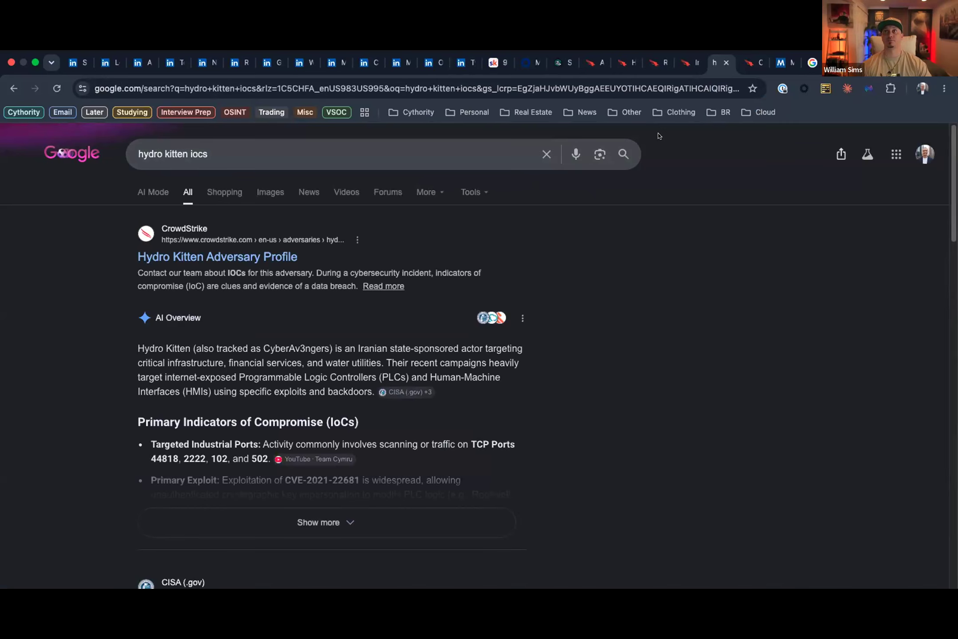
left_click_drag(137, 348, 336, 346)
left_click(270, 347)
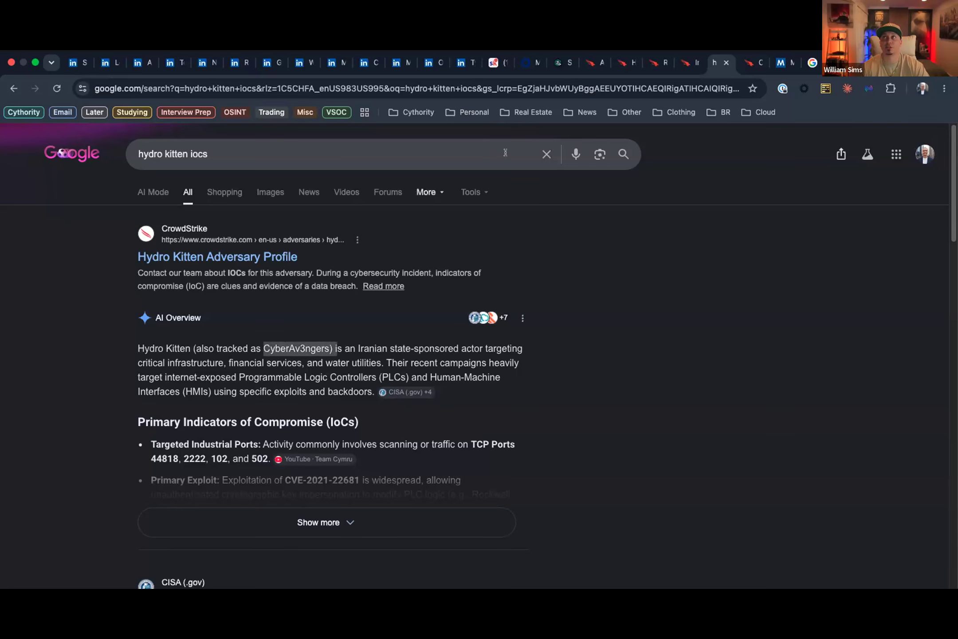
left_click(690, 63)
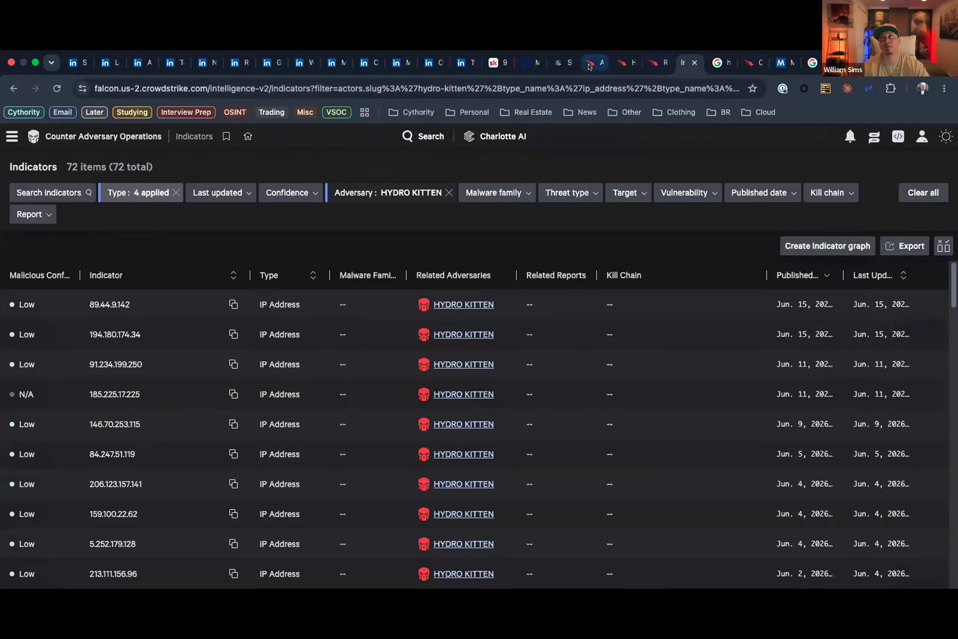
Find 'Cyber Av3ngers' among HYDRO KITTEN's community identifiers, then switch back to the Google results
left_click(596, 62)
left_click(626, 62)
scroll(431, 375, "down", 5)
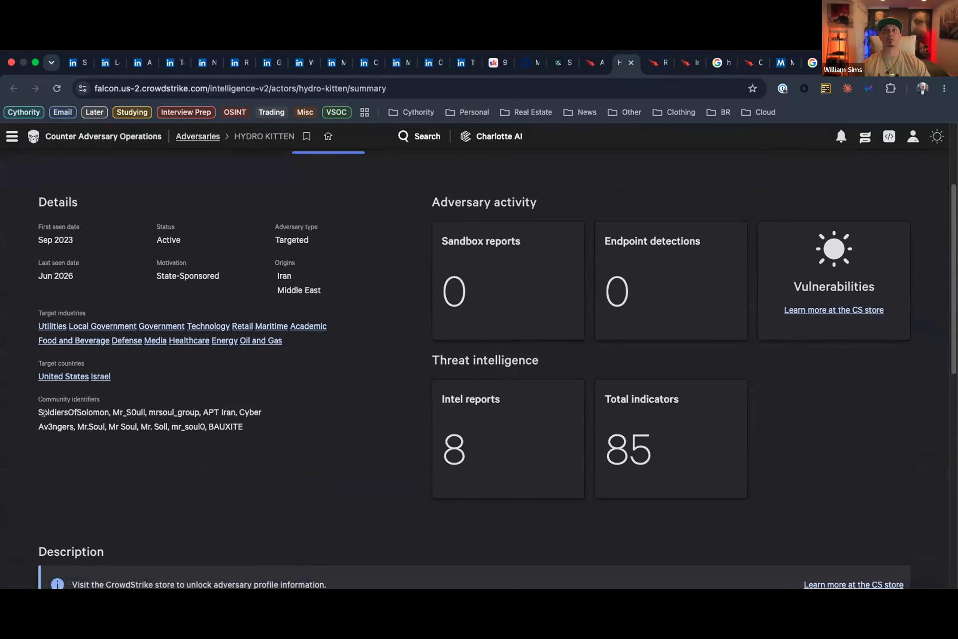
left_click_drag(59, 409, 128, 410)
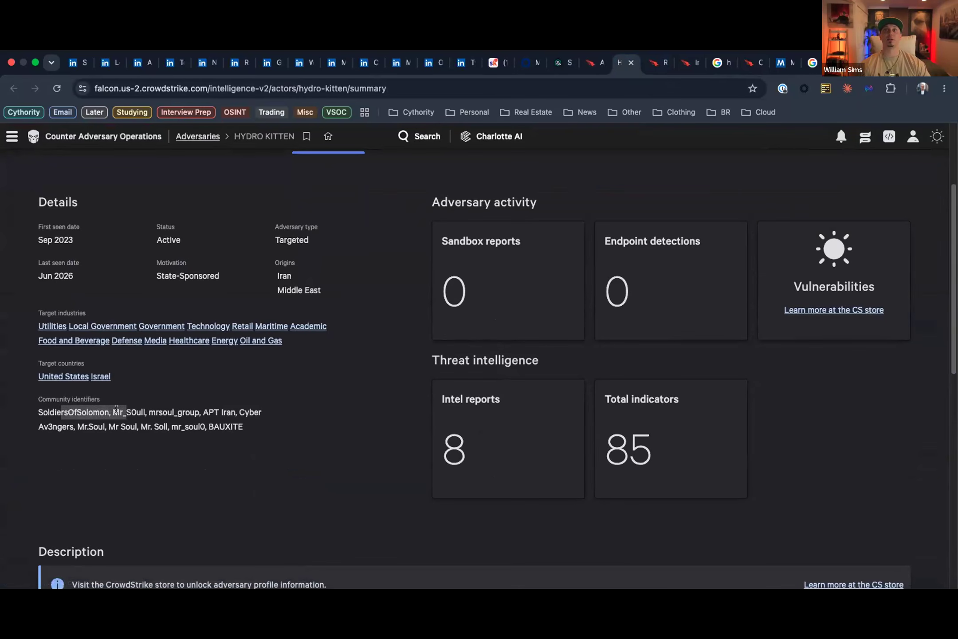
left_click(116, 409)
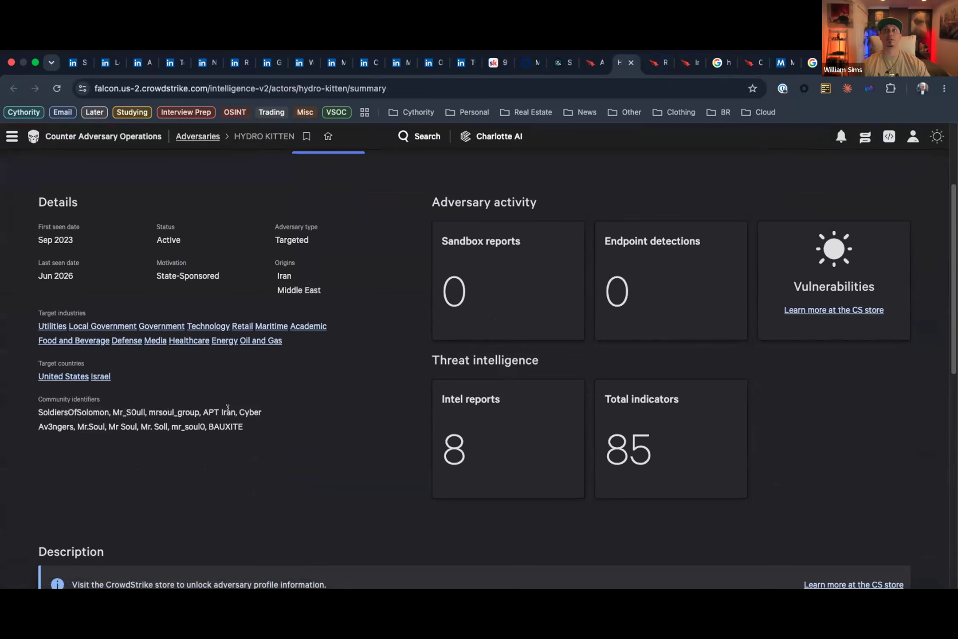
left_click_drag(239, 411, 75, 427)
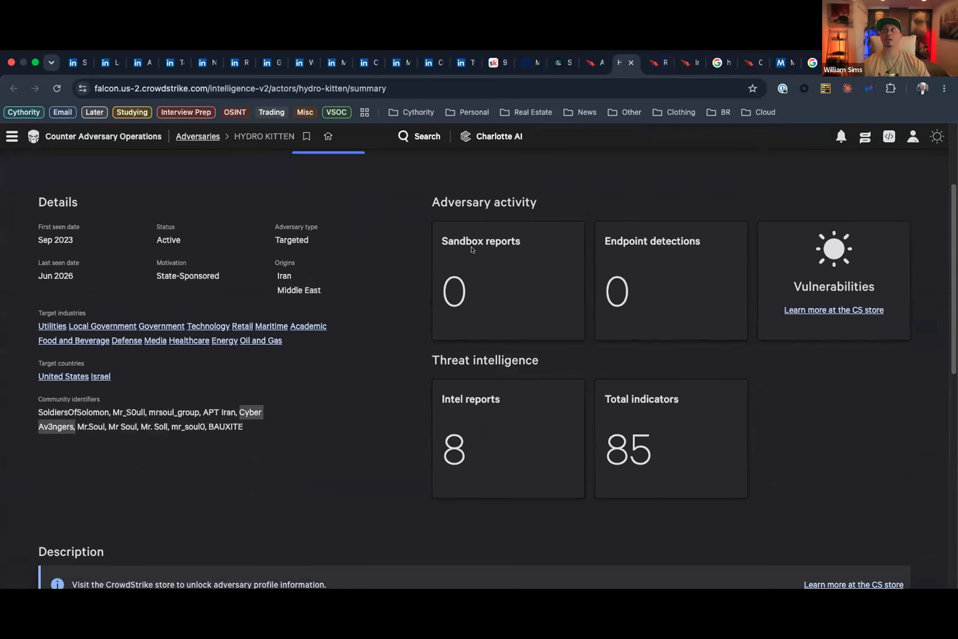
left_click(719, 62)
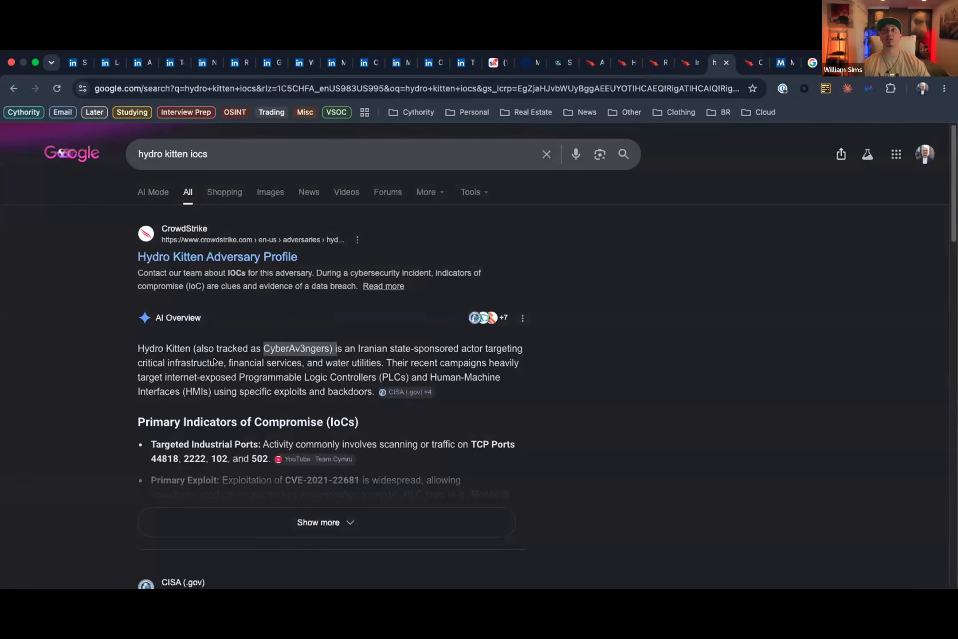
Clear the highlight and expand the AI Overview to show the full IoC list
left_click(309, 341)
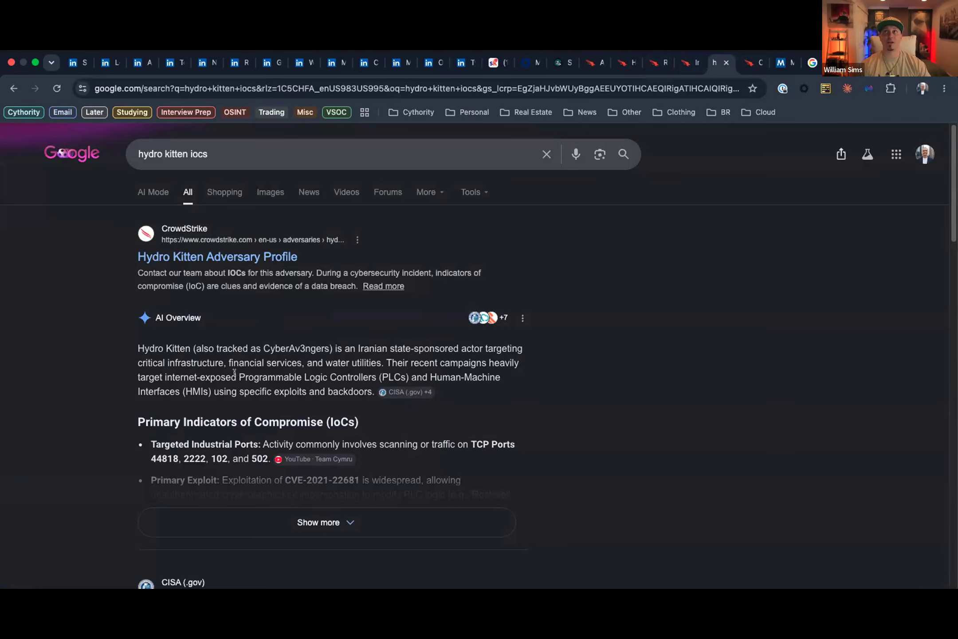
left_click_drag(146, 391, 157, 391)
left_click_drag(281, 390, 284, 390)
left_click(300, 394)
scroll(365, 412, "down", 3)
left_click(341, 412)
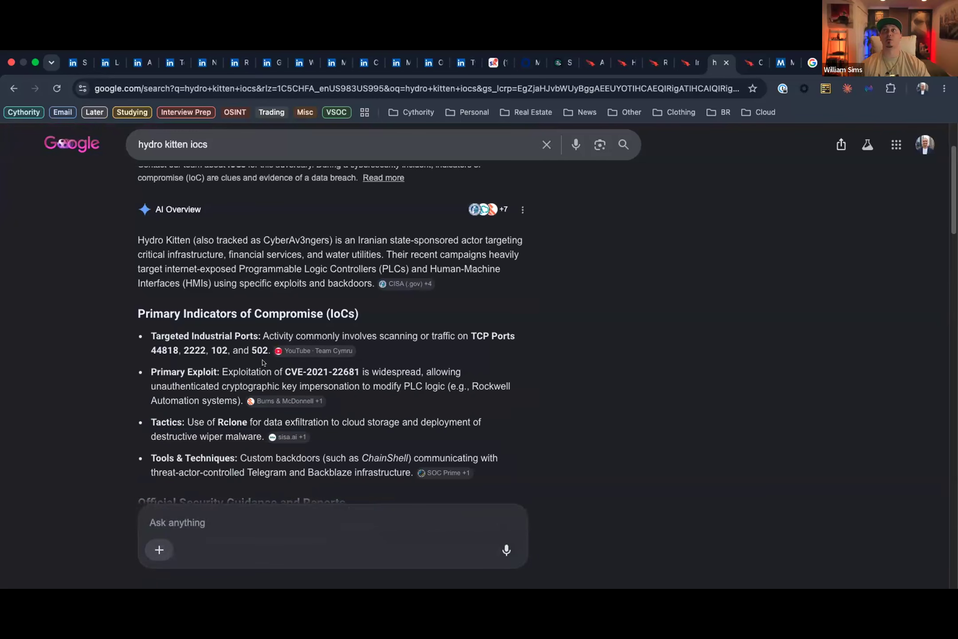
Highlight the Primary Exploit CVE line and the word Rclone in the IoC list
left_click_drag(330, 372, 349, 371)
left_click(397, 373)
scroll(196, 379, "down", 2)
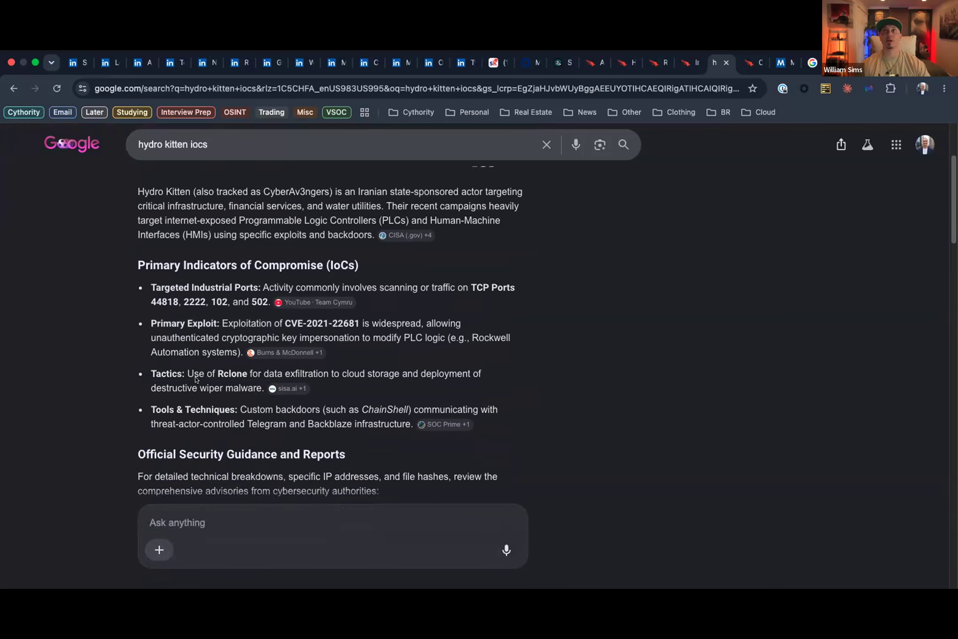
scroll(195, 380, "down", 1)
left_click_drag(194, 327, 338, 321)
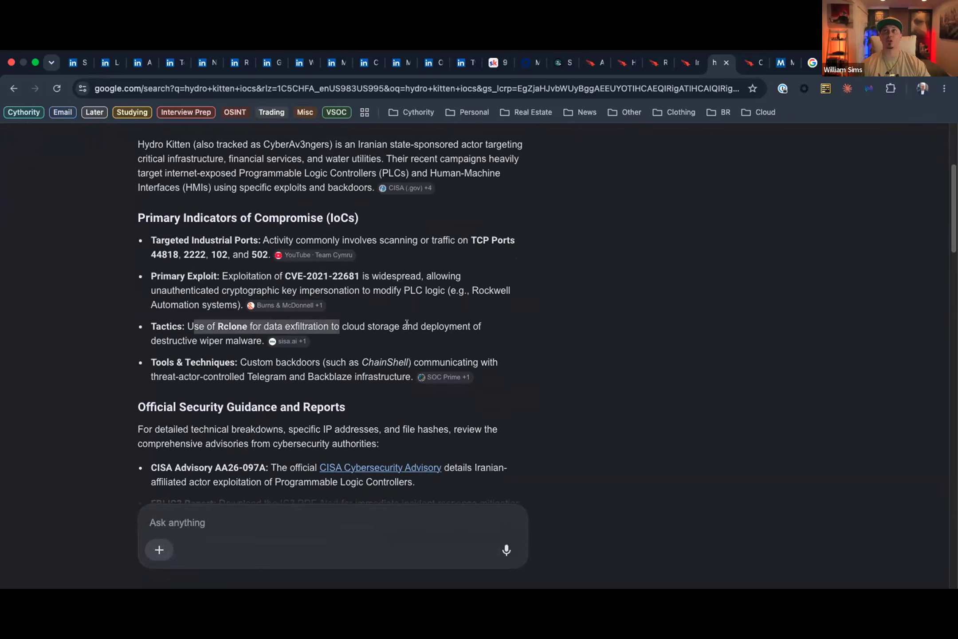
left_click(231, 326)
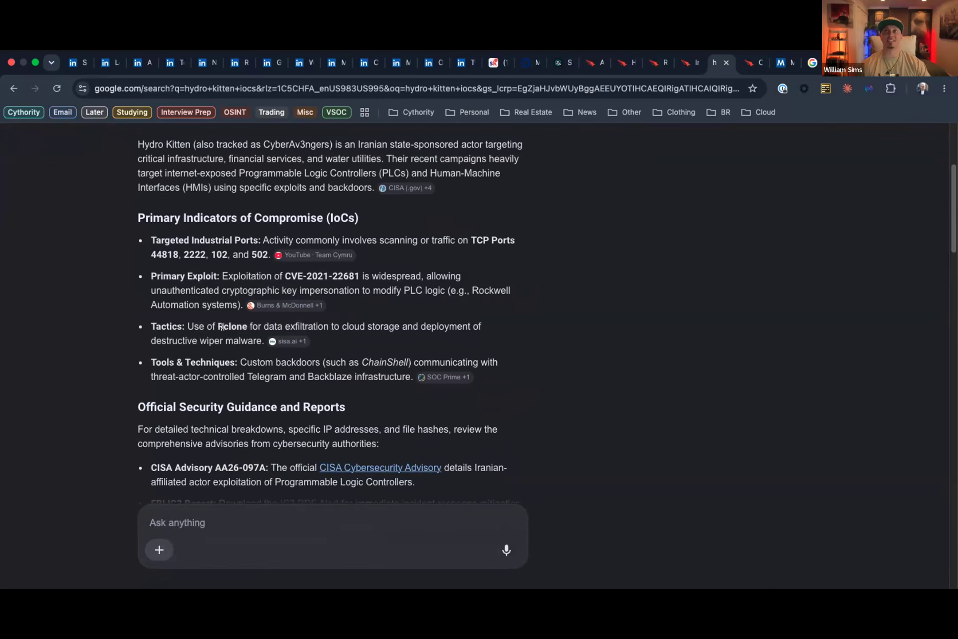
double_click(223, 327)
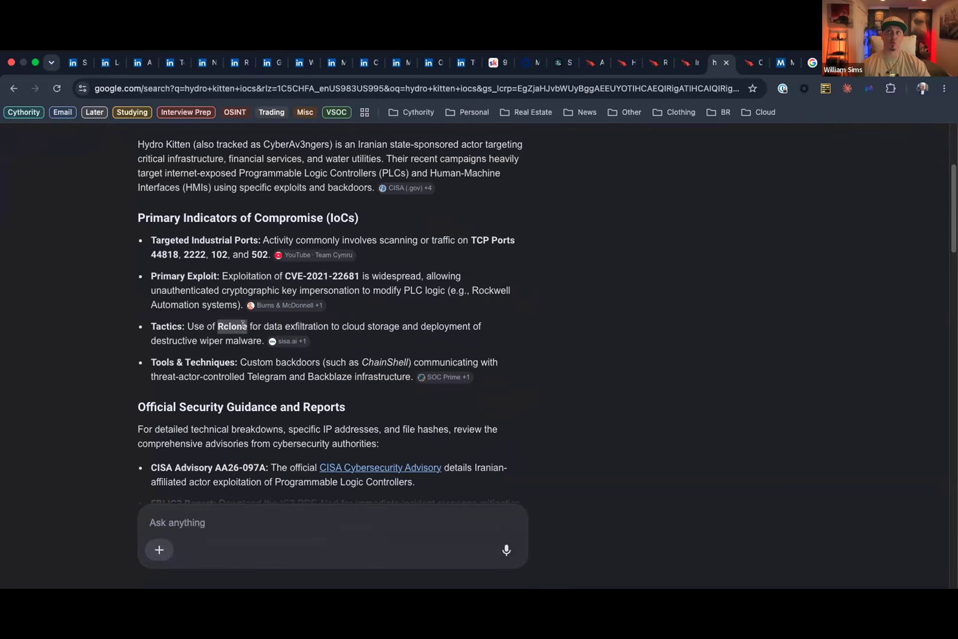
Highlight the Tools & Techniques line and the ChainShell backdoor name
scroll(170, 298, "down", 2)
left_click_drag(150, 301, 281, 300)
left_click(302, 304)
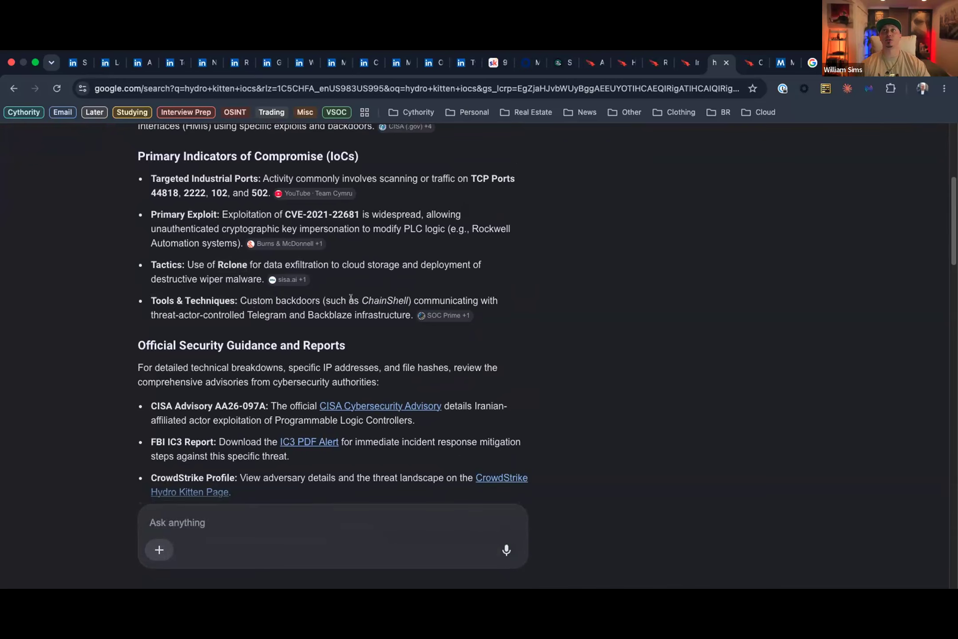
double_click(381, 300)
left_click(398, 295)
double_click(378, 296)
left_click_drag(361, 295, 360, 295)
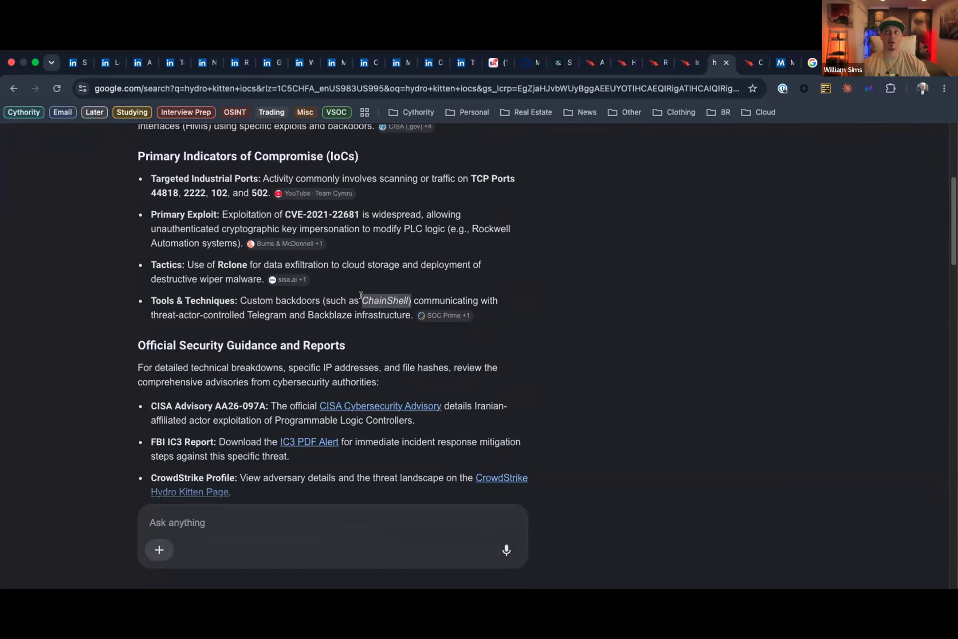
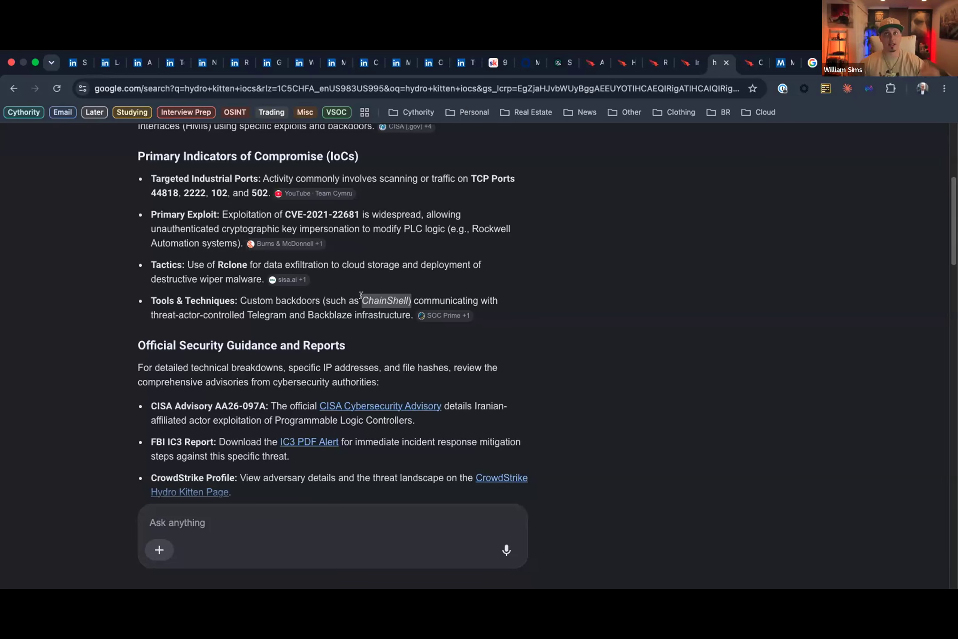
Scroll past the AI overview to the regular 'hydro kitten iocs' results
scroll(327, 382, "down", 10)
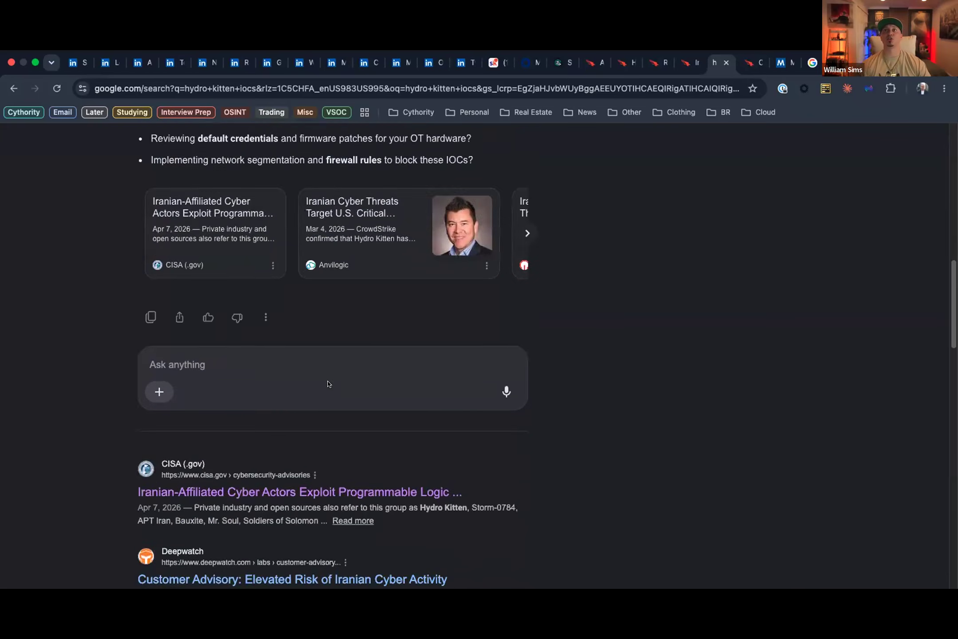
scroll(328, 381, "up", 9)
scroll(328, 380, "down", 9)
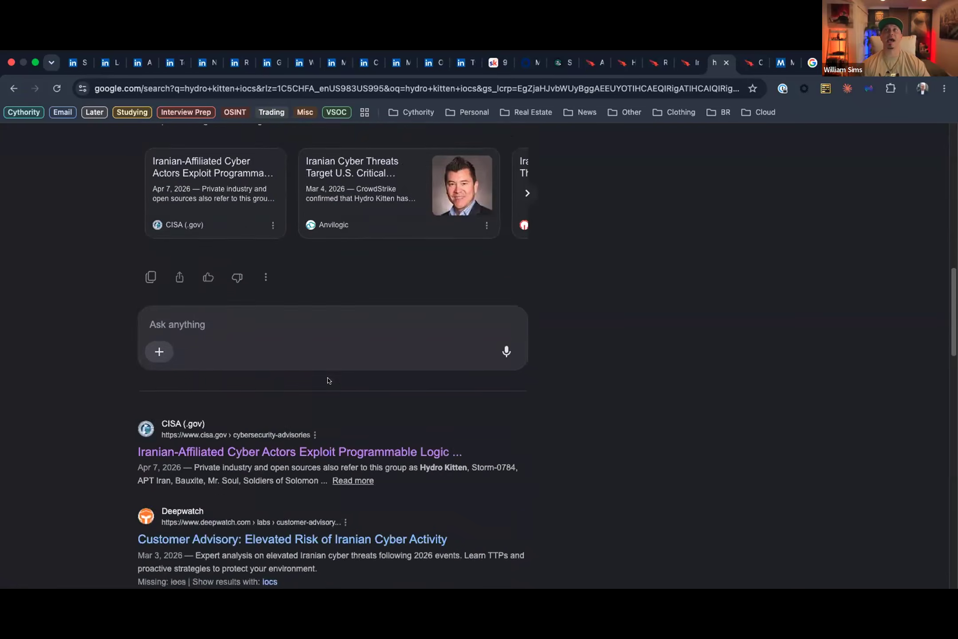
Open the CISA advisory and SOC Prime results in new tabs
right_click(290, 246)
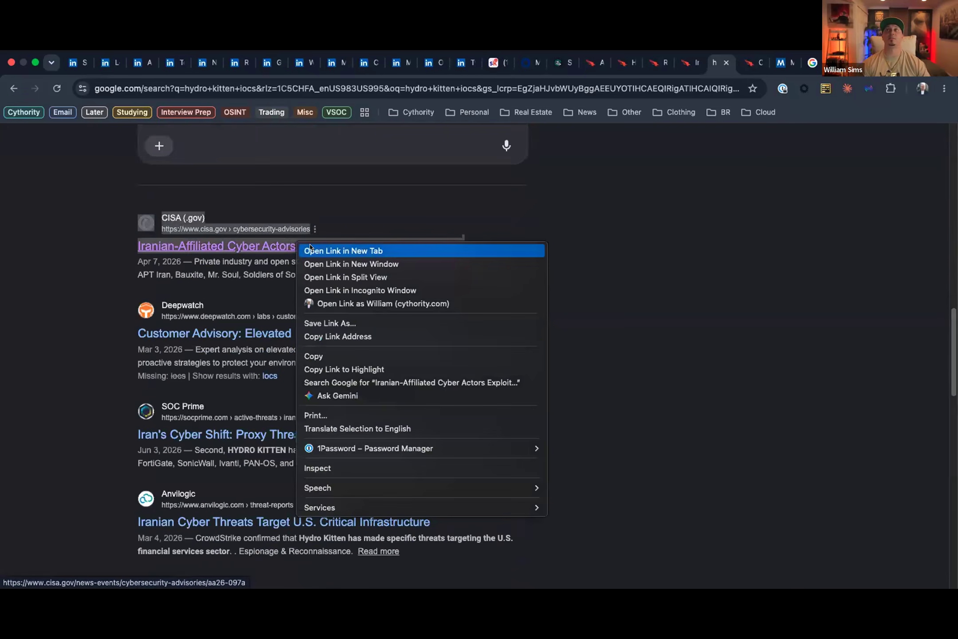
left_click(307, 252)
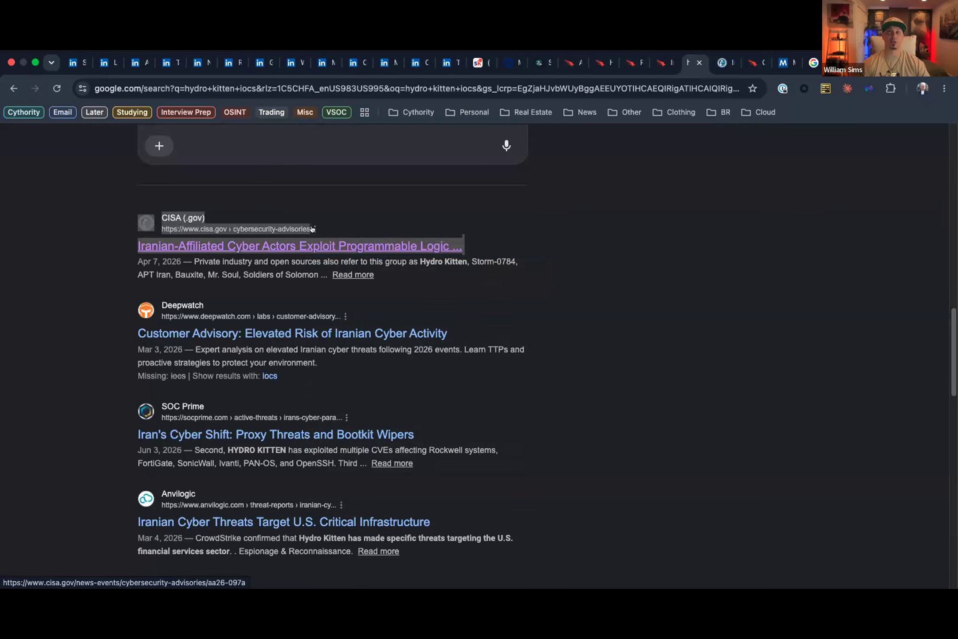
scroll(227, 332, "down", 2)
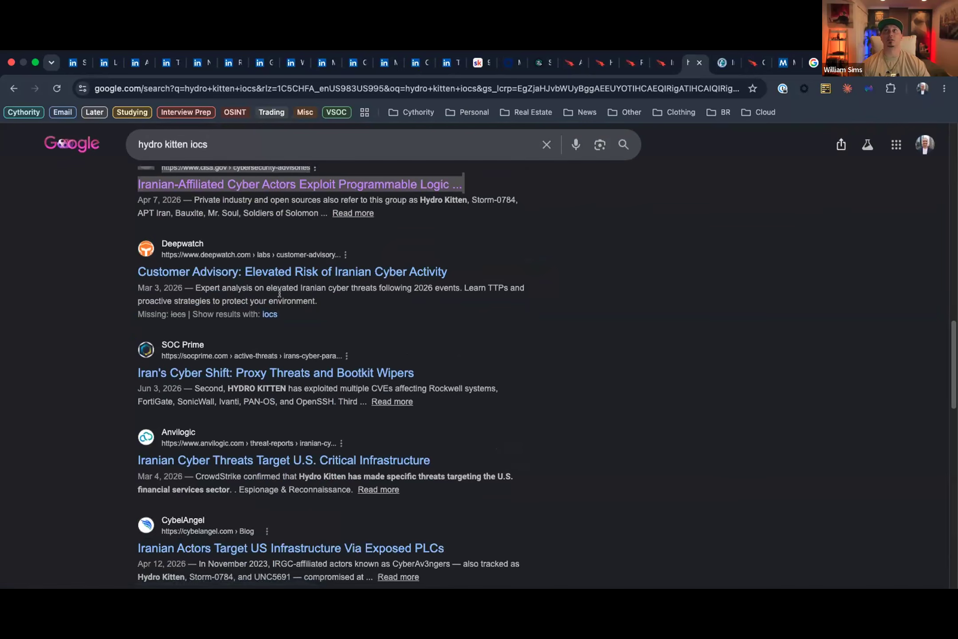
scroll(218, 271, "down", 2)
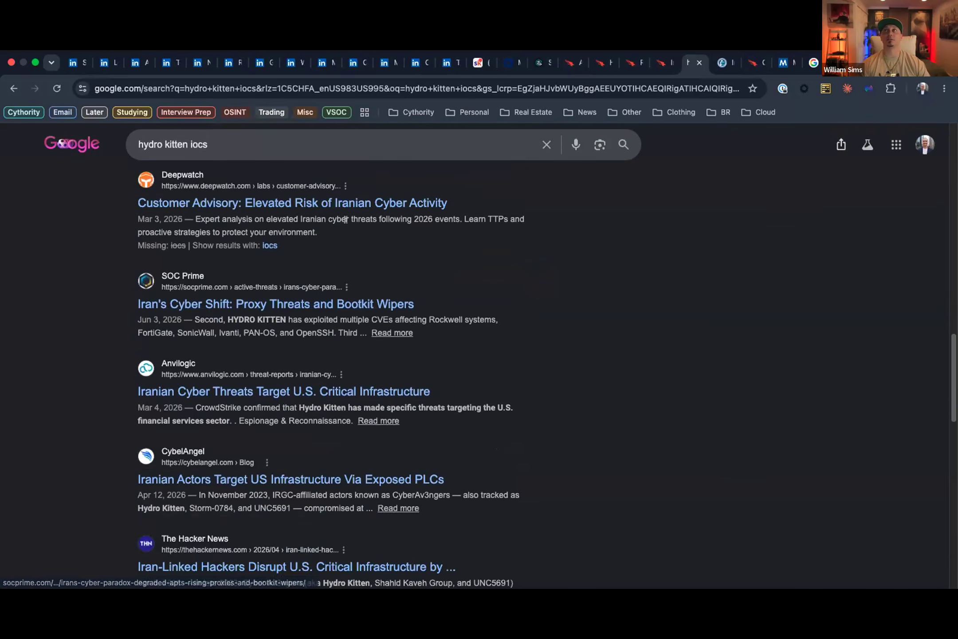
scroll(186, 246, "down", 2)
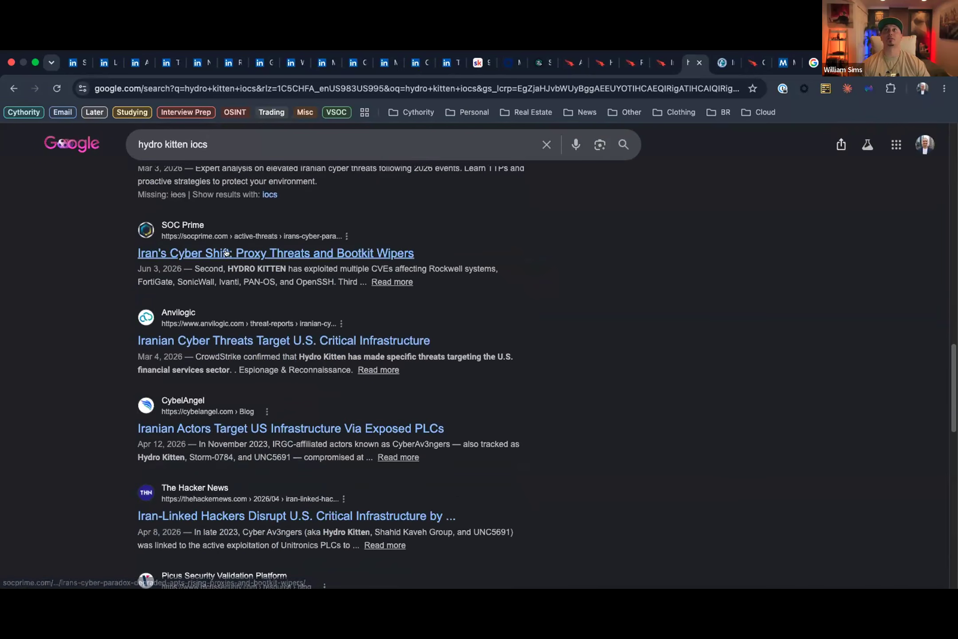
left_click(251, 255)
right_click(251, 255)
left_click(266, 262)
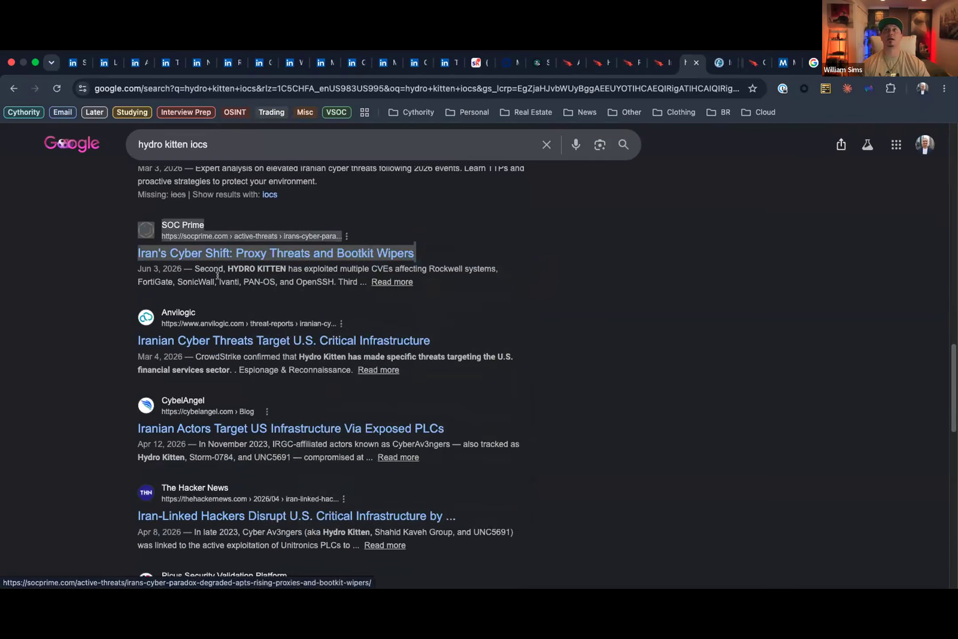
Open the Anvilogic, CybelAngel and The Hacker News articles in new tabs
scroll(231, 270, "down", 3)
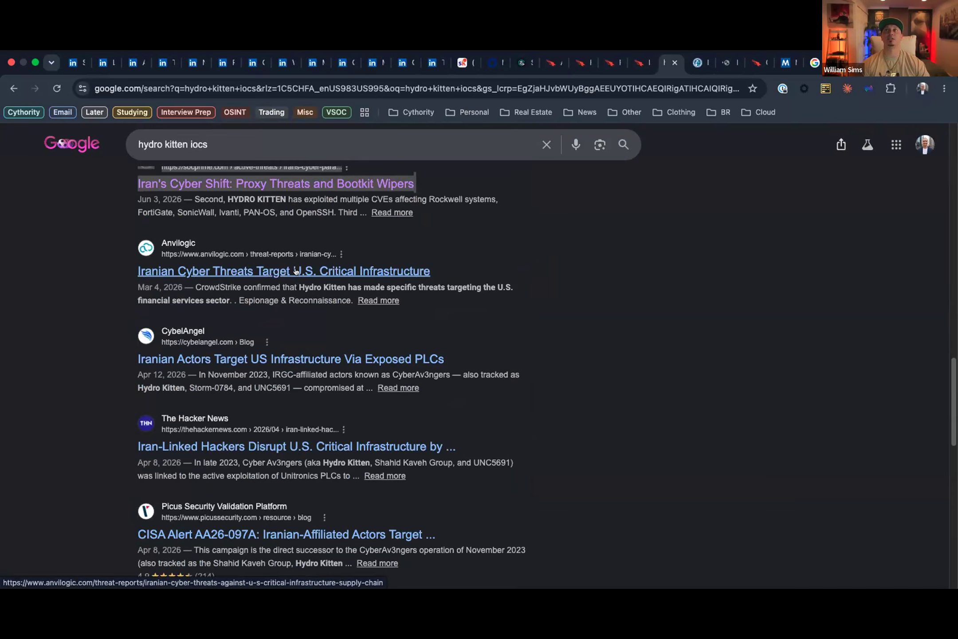
right_click(260, 269)
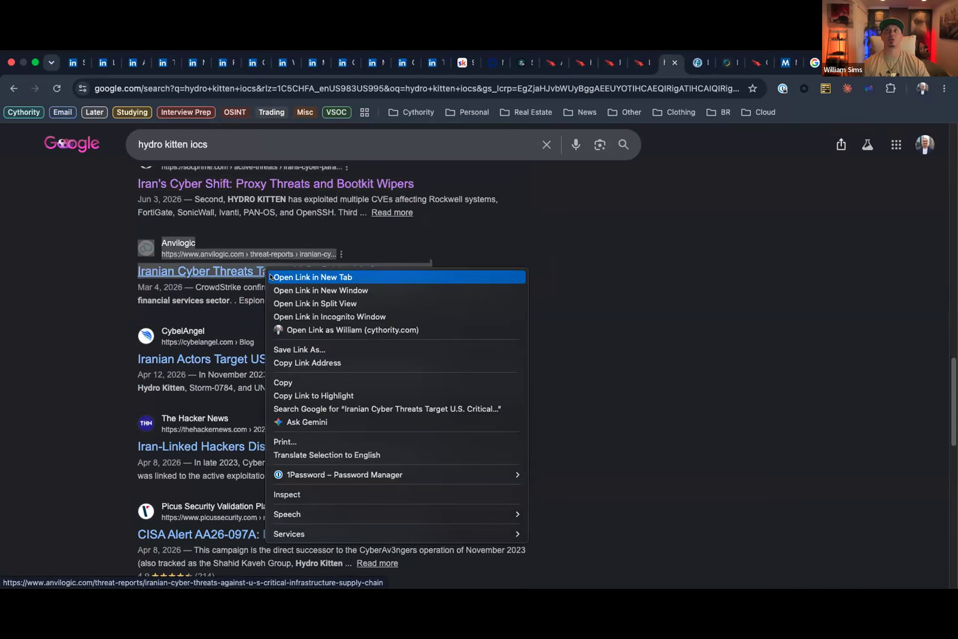
left_click(284, 274)
scroll(260, 315, "down", 2)
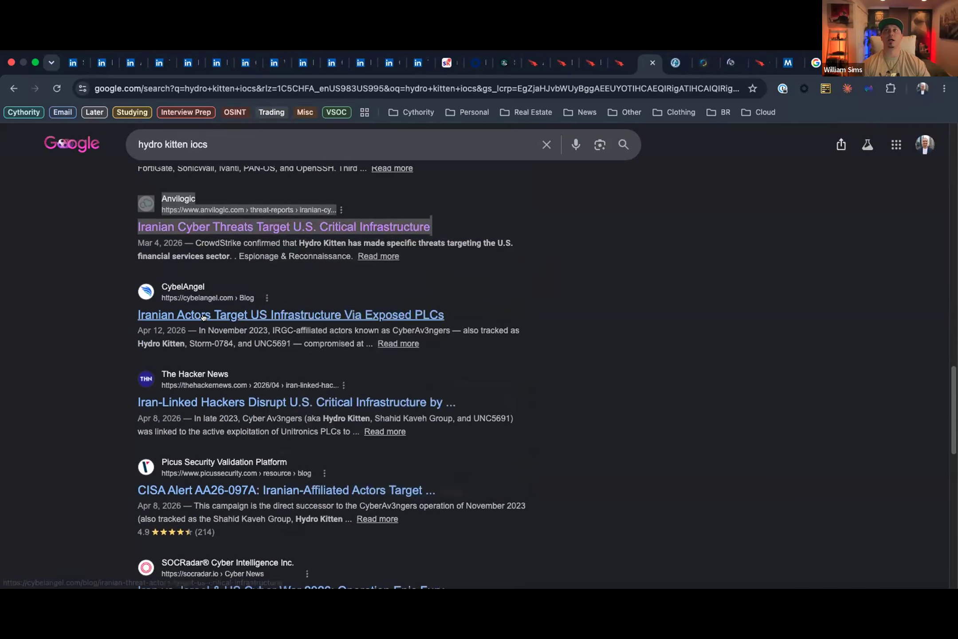
right_click(281, 316)
left_click(295, 326)
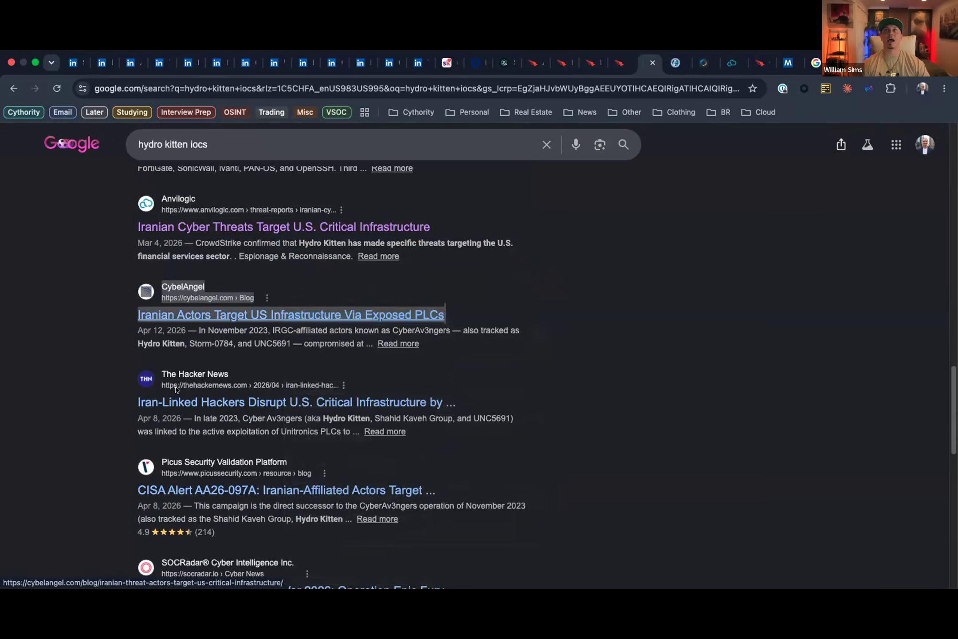
right_click(215, 394)
left_click(266, 319)
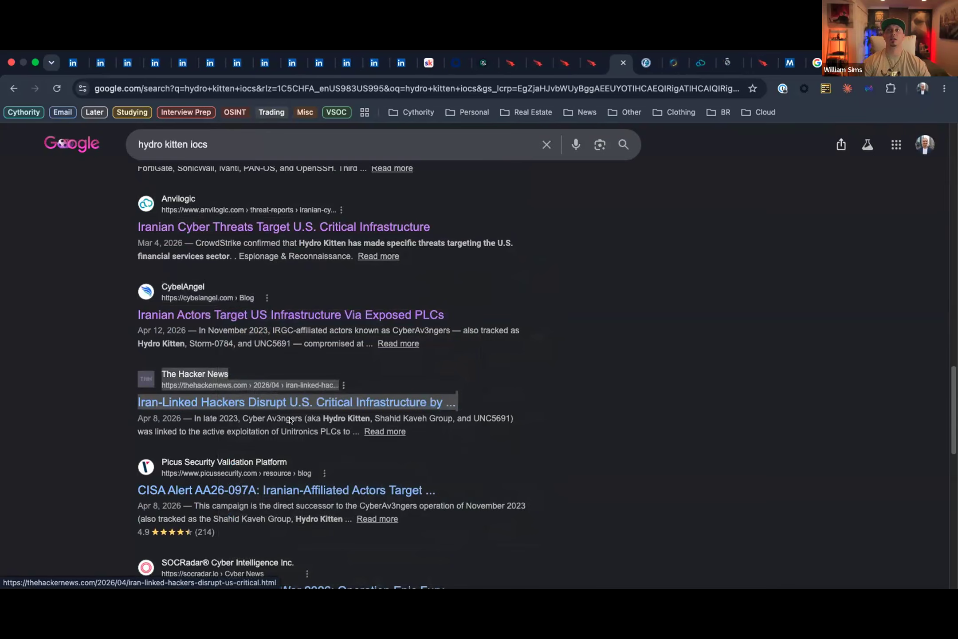
Open the Picus and SOCRadar posts in new tabs, then switch to the CISA advisory
scroll(290, 420, "down", 4)
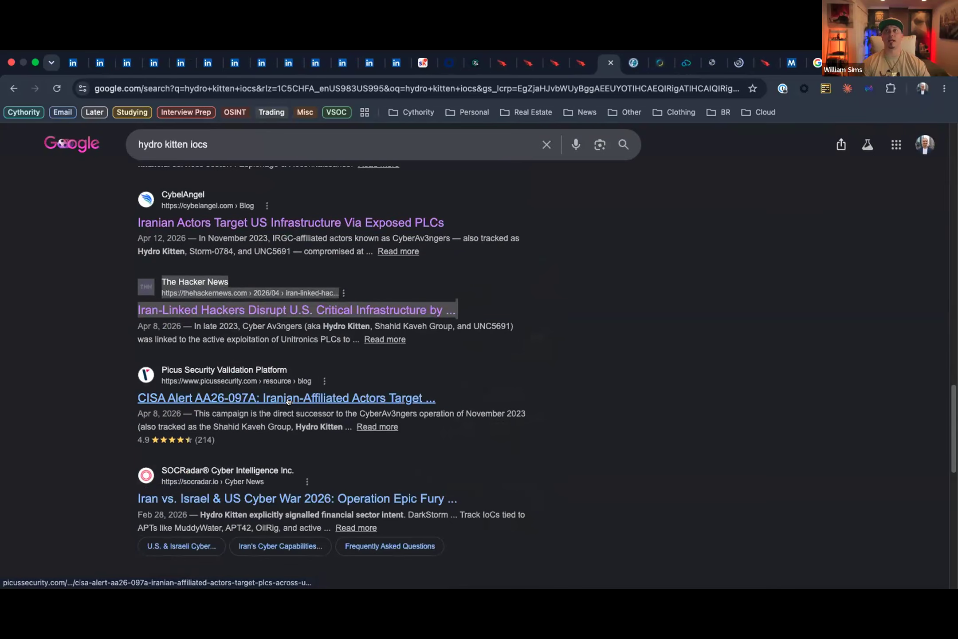
right_click(295, 399)
left_click(319, 317)
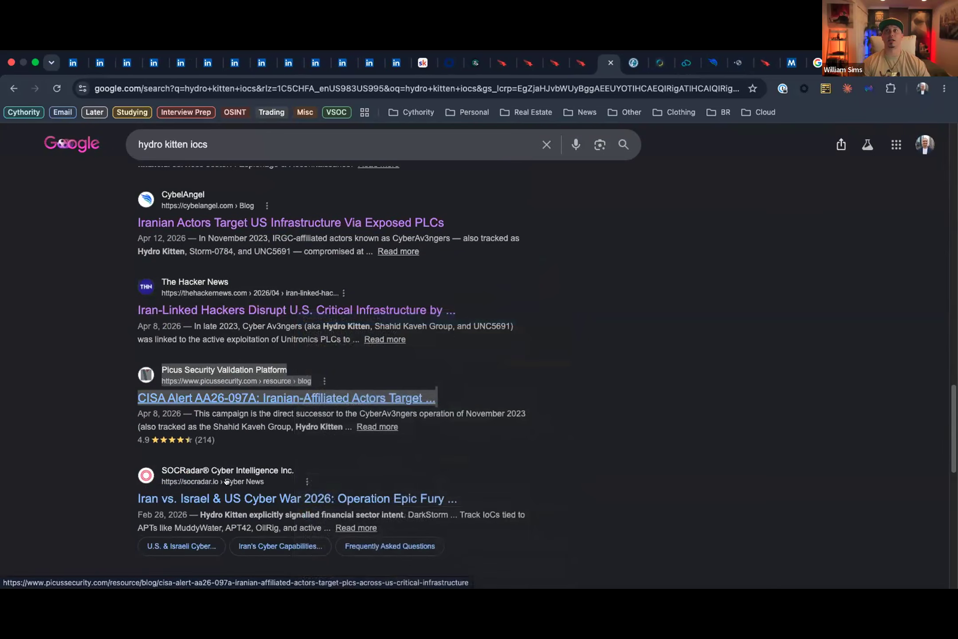
right_click(210, 500)
left_click(267, 319)
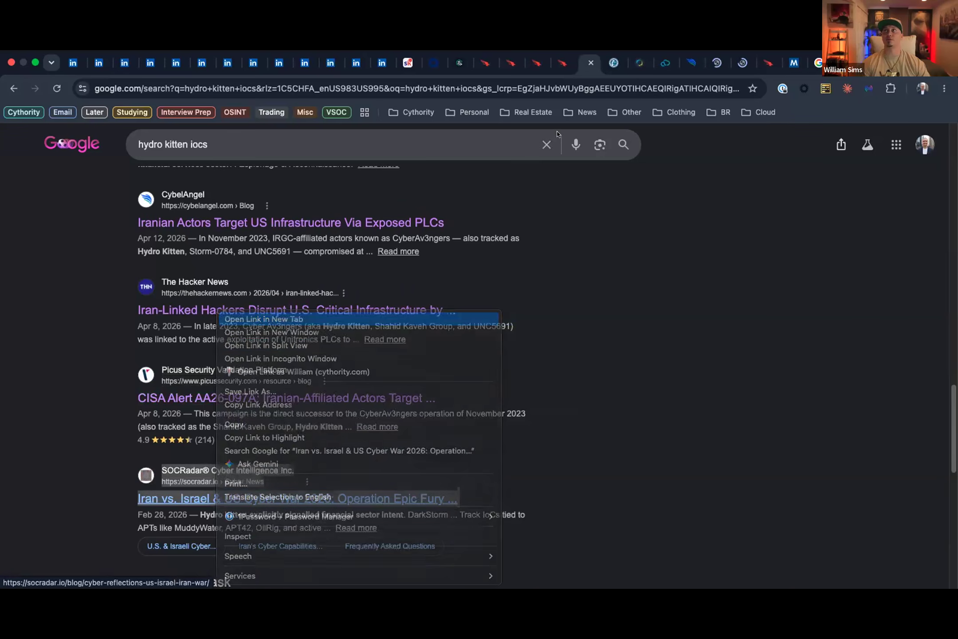
left_click(591, 62)
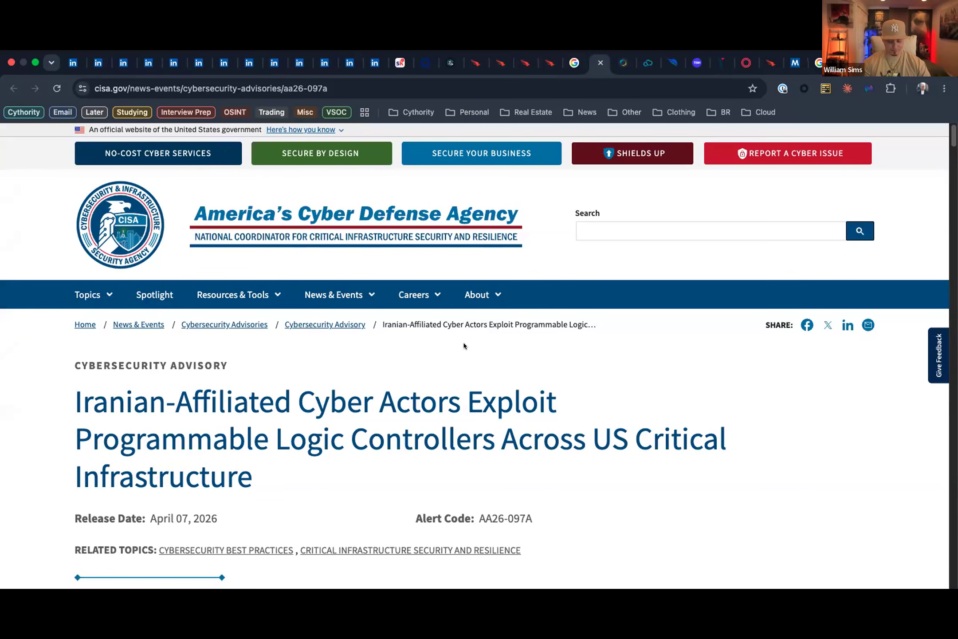
Search the advisory for 'ioc' to reach the Indicators of Compromise section
key("super+f")
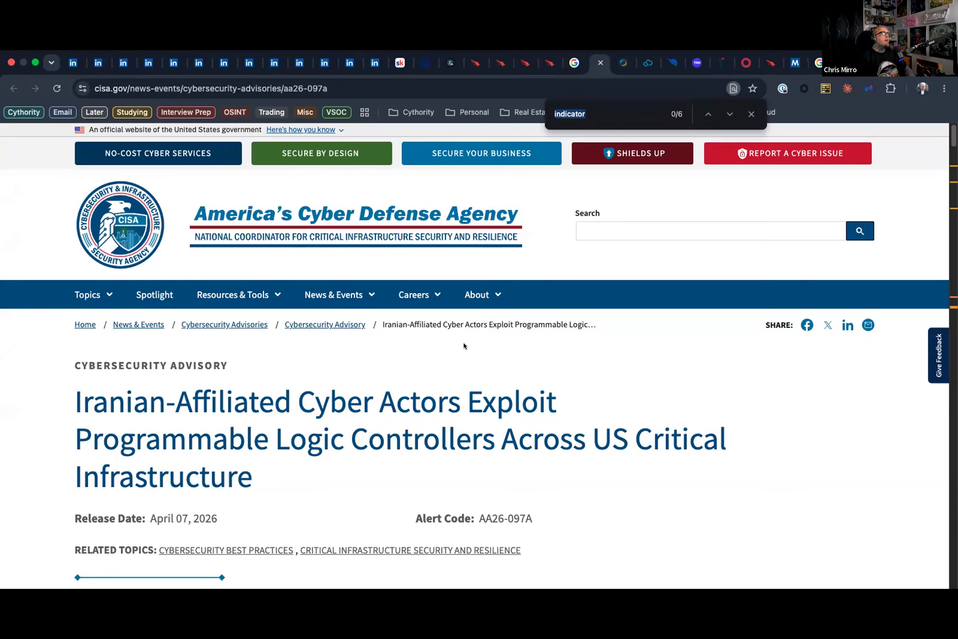
type("ioc")
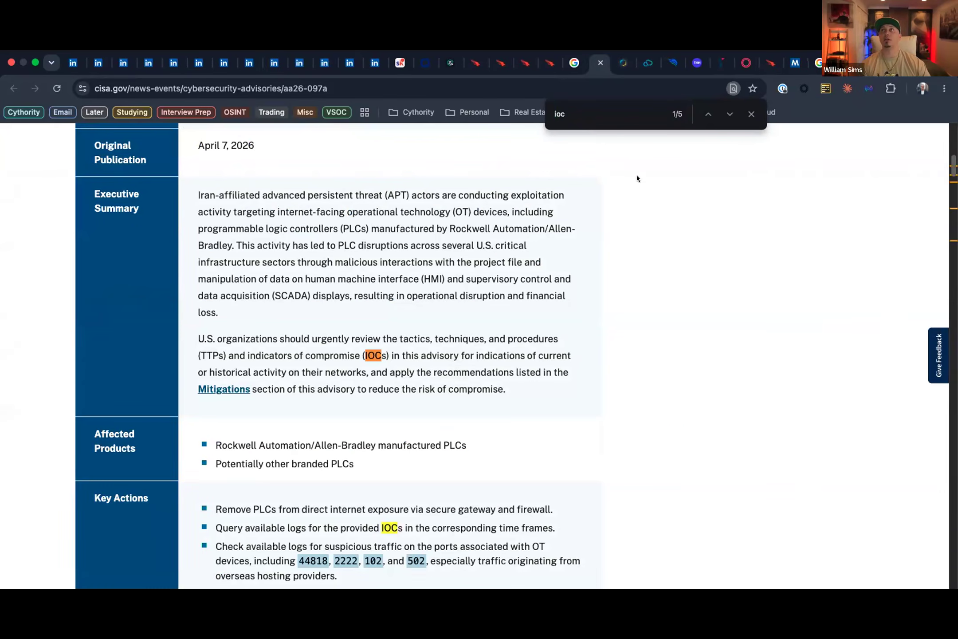
left_click(727, 113)
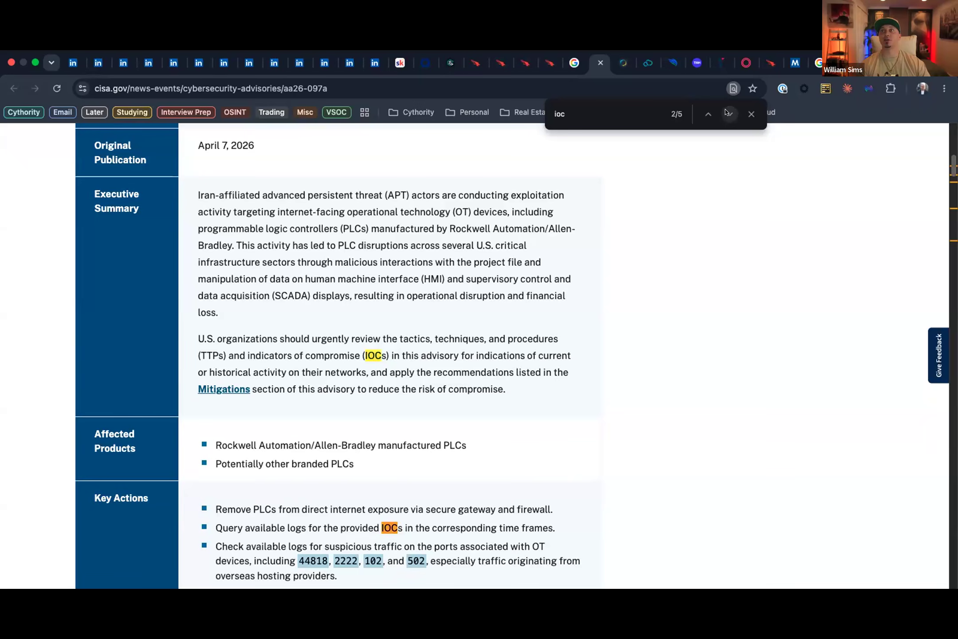
left_click(727, 113)
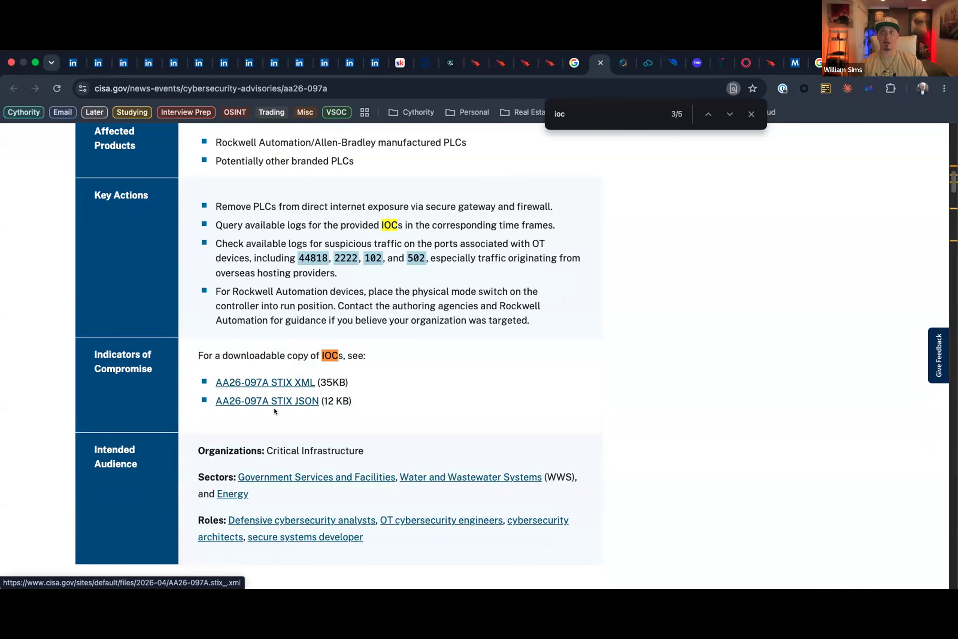
Open the AA26-097A STIX XML file in a new tab
right_click(262, 382)
left_click(310, 319)
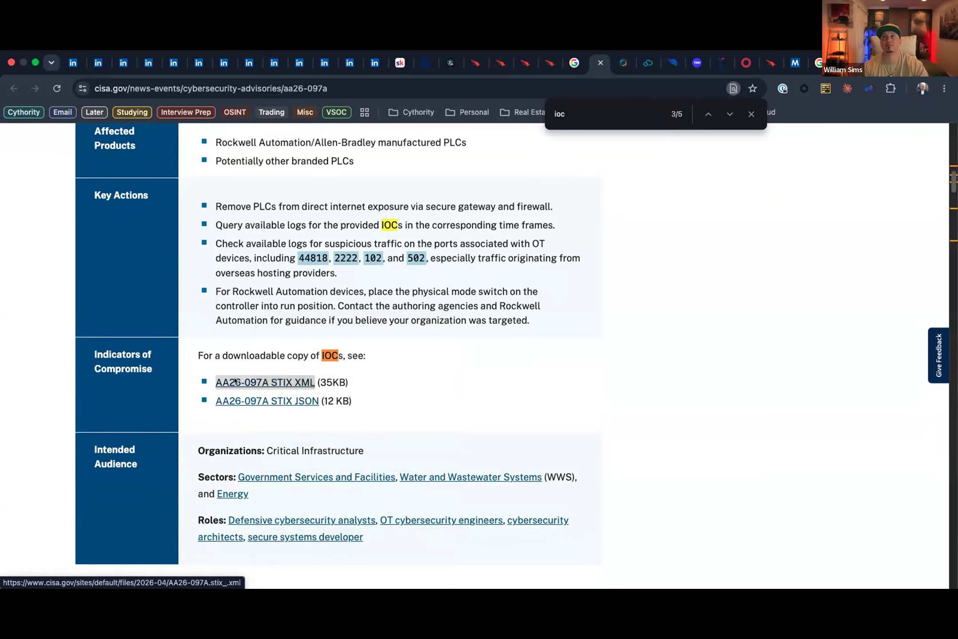
right_click(235, 381)
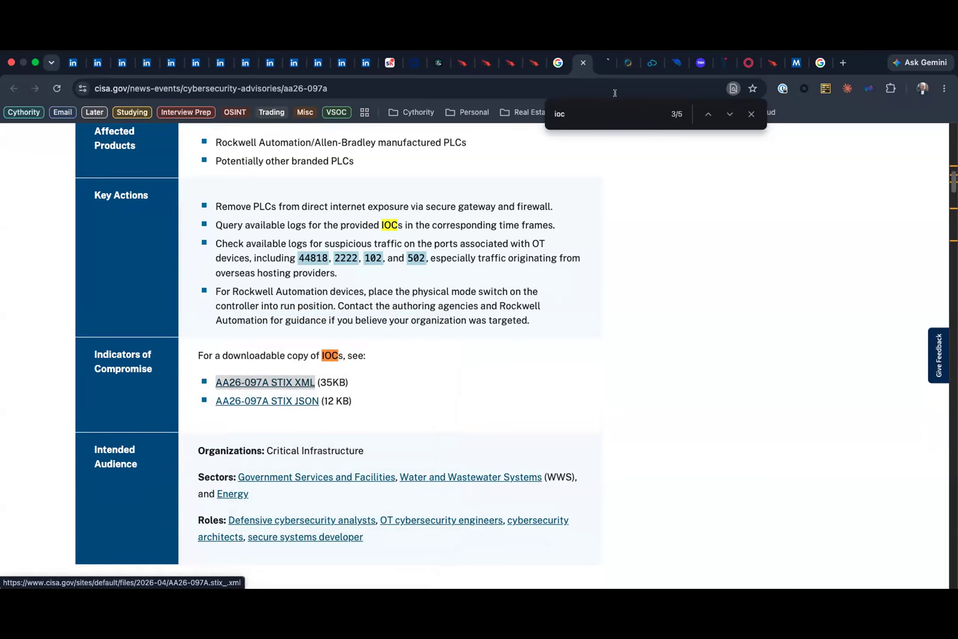
left_click(601, 70)
Look over the STIX XML file, then open and scroll the AA26-097A STIX JSON file
scroll(483, 254, "down", 20)
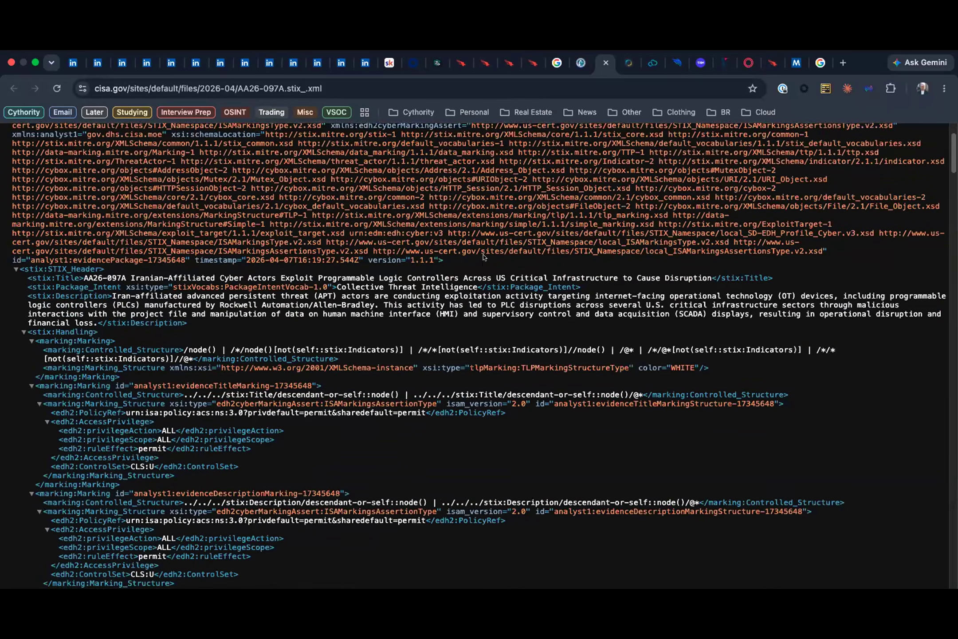
scroll(484, 254, "down", 15)
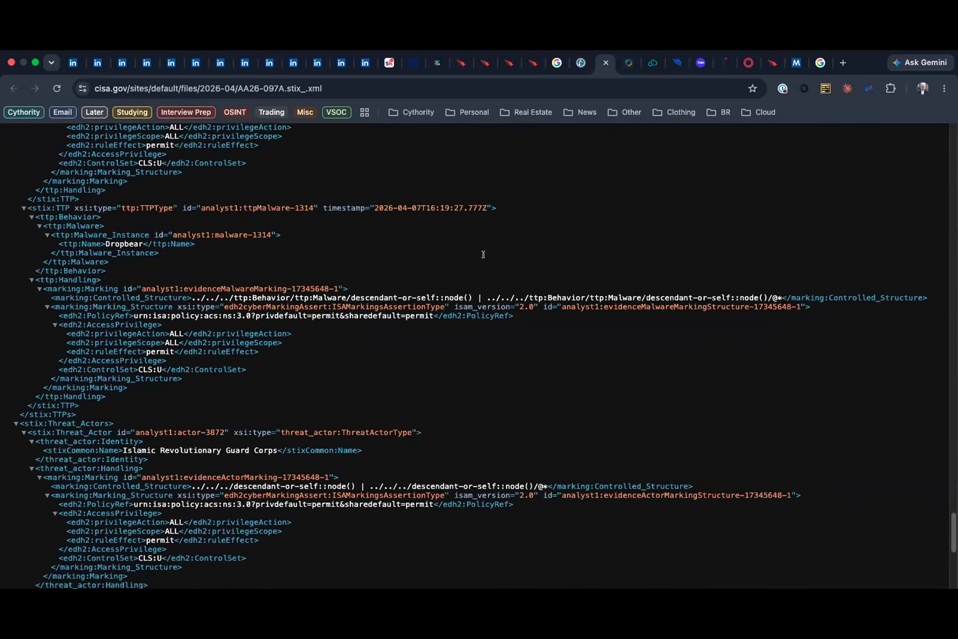
scroll(483, 255, "up", 20)
scroll(484, 257, "up", 20)
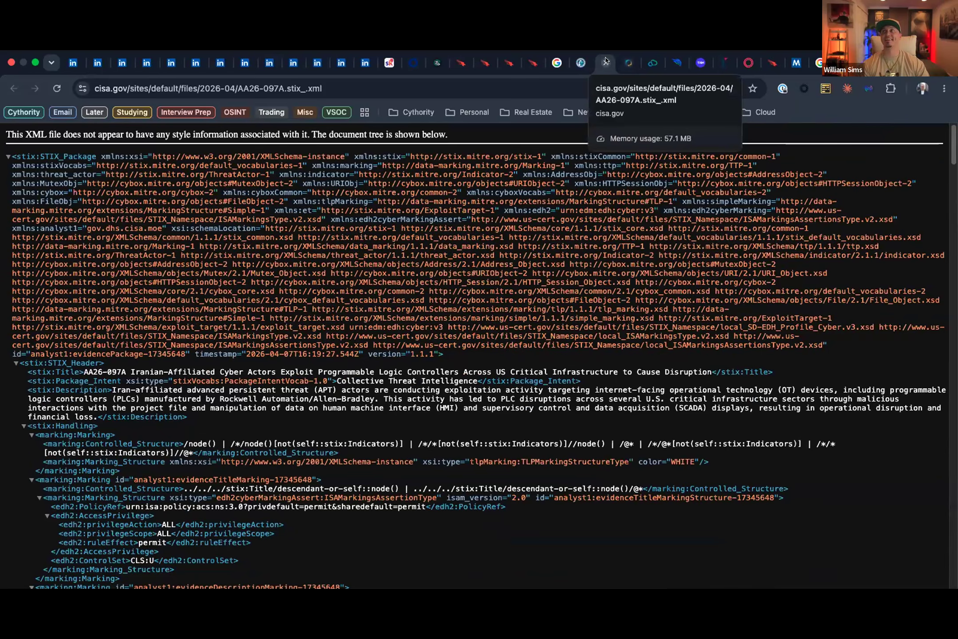
left_click(606, 61)
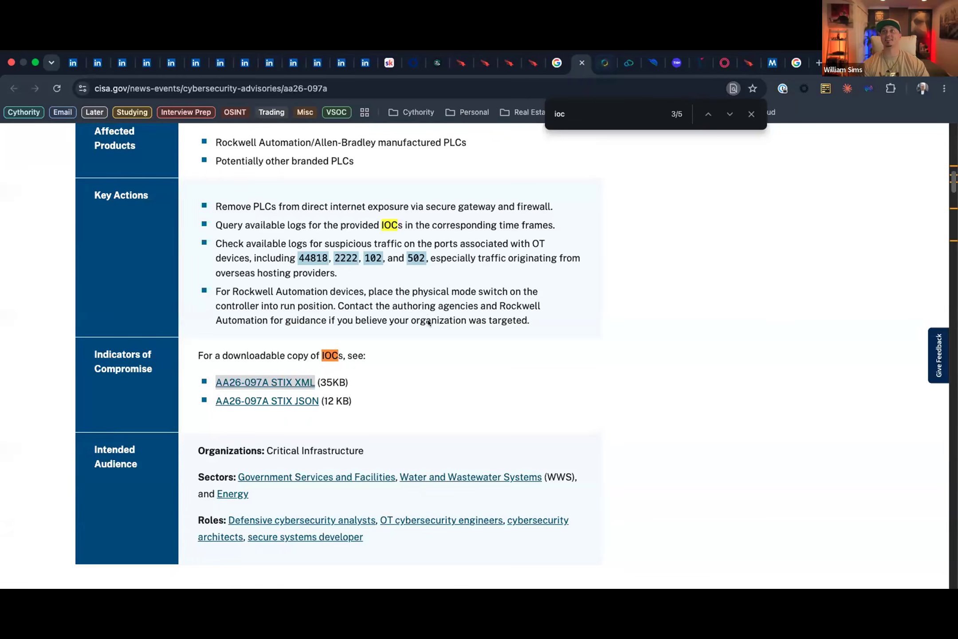
left_click(285, 401)
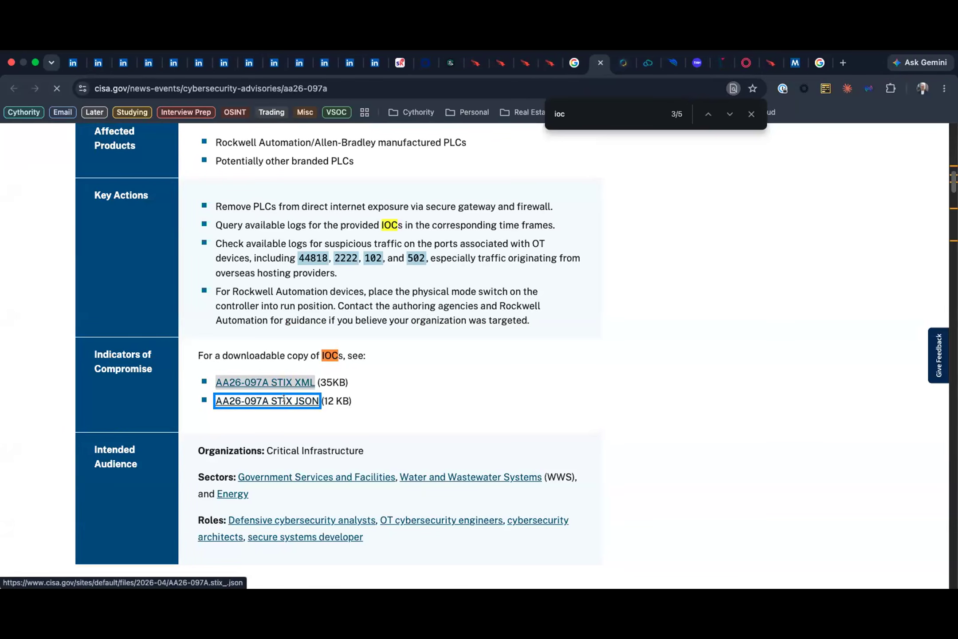
scroll(319, 360, "down", 5)
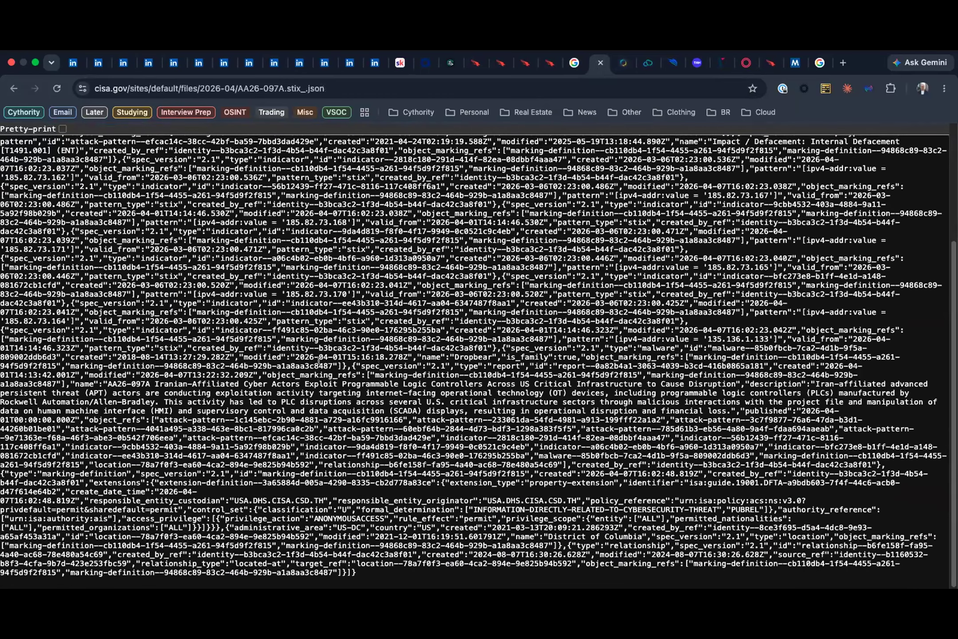
scroll(319, 360, "up", 5)
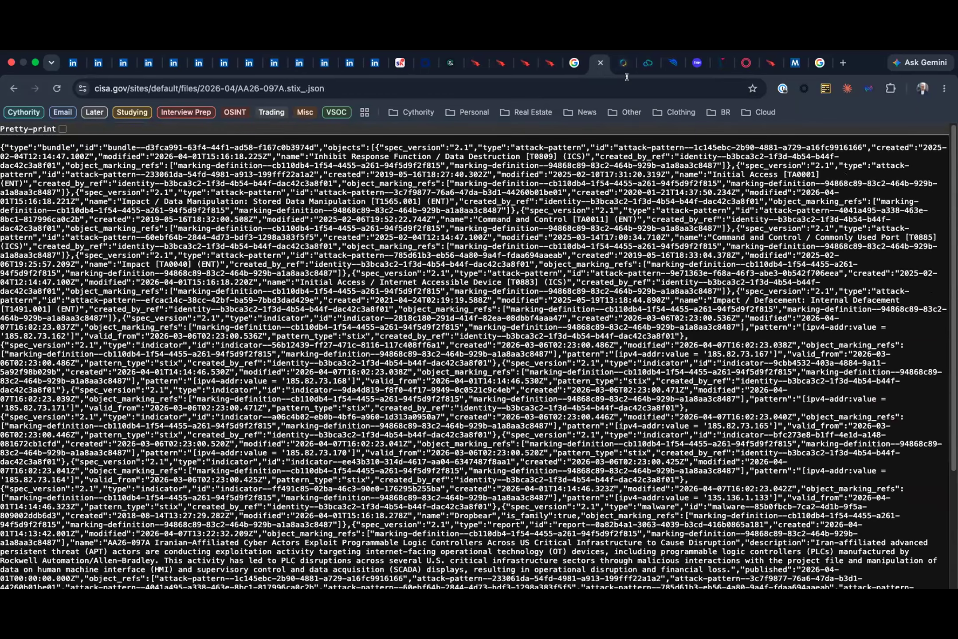
Close stray tabs, reopen the STIX JSON tab and go back to the advisory
left_click(599, 63)
left_click(592, 62)
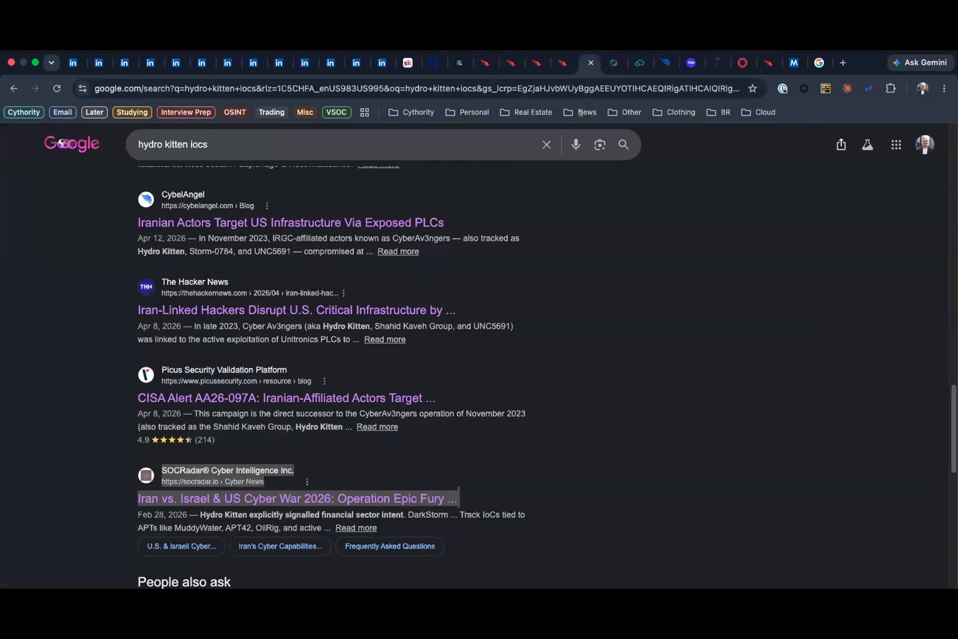
left_click(615, 63)
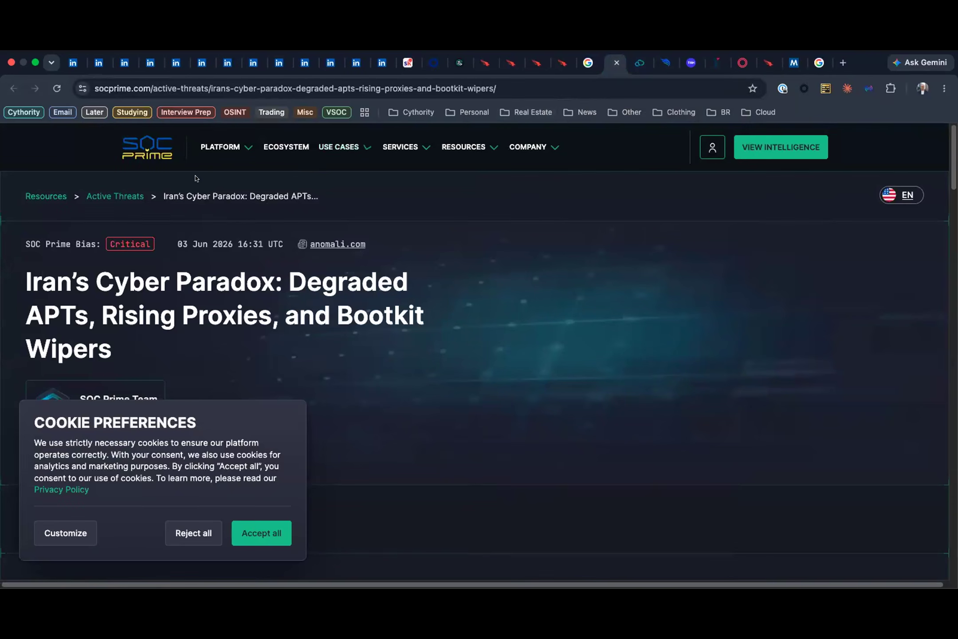
key("super+shift+t")
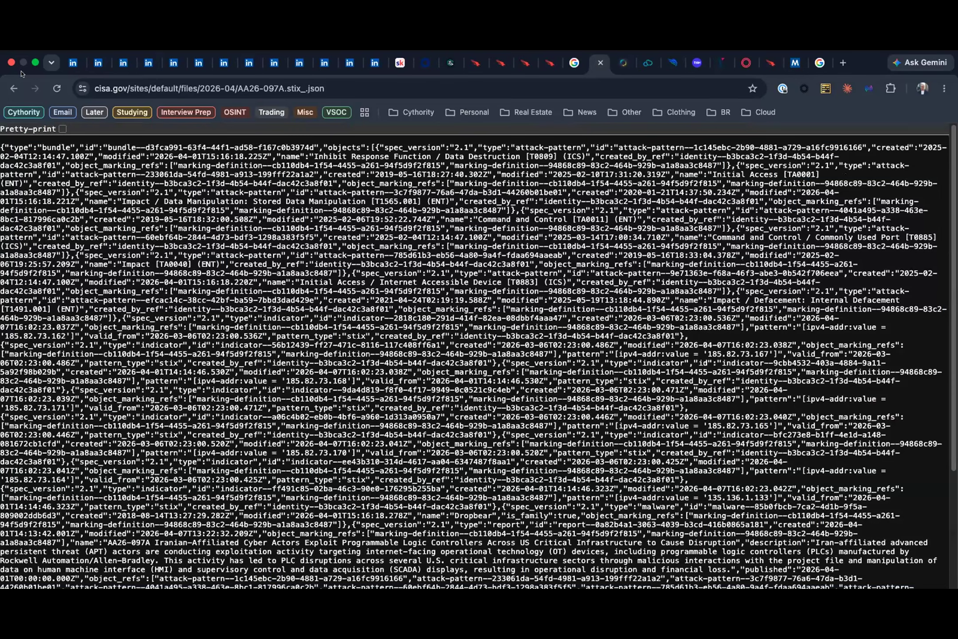
left_click(9, 84)
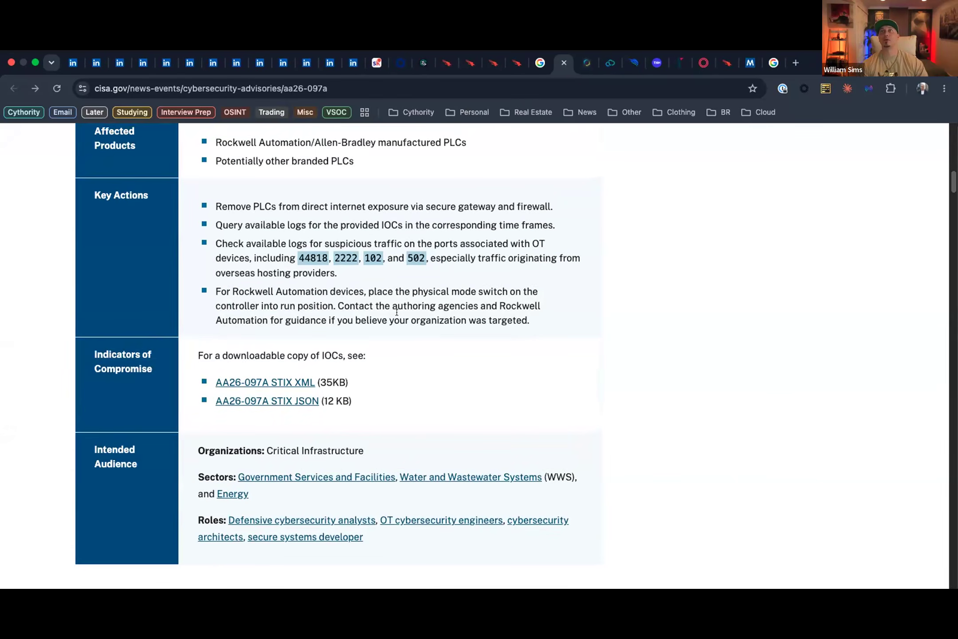
Step through the 'ioc' matches on the advisory page
key("super+f")
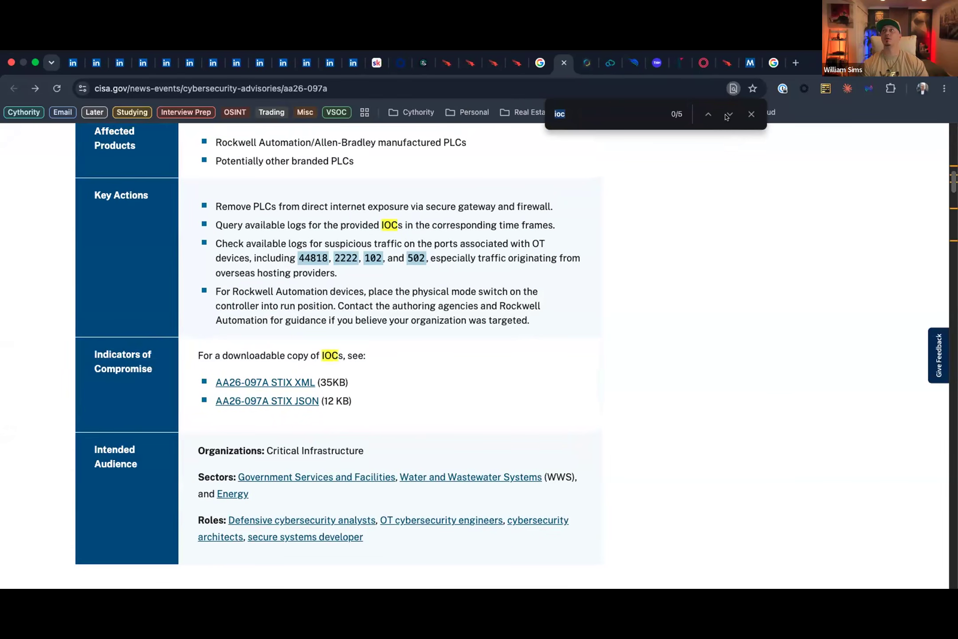
left_click(728, 115)
left_click(729, 115)
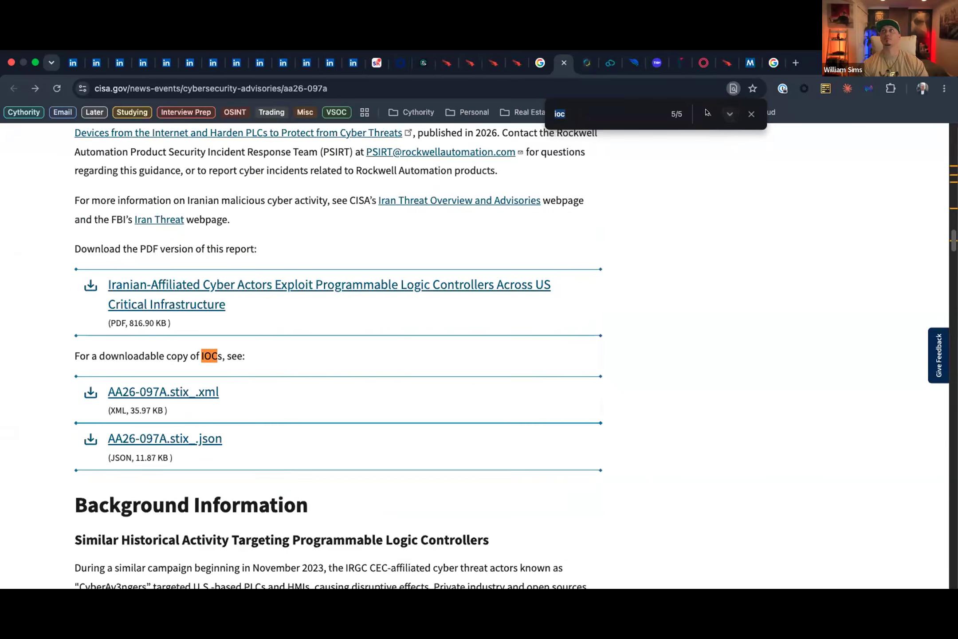
left_click(708, 114)
left_click(728, 114)
scroll(256, 360, "down", 3)
scroll(256, 360, "down", 10)
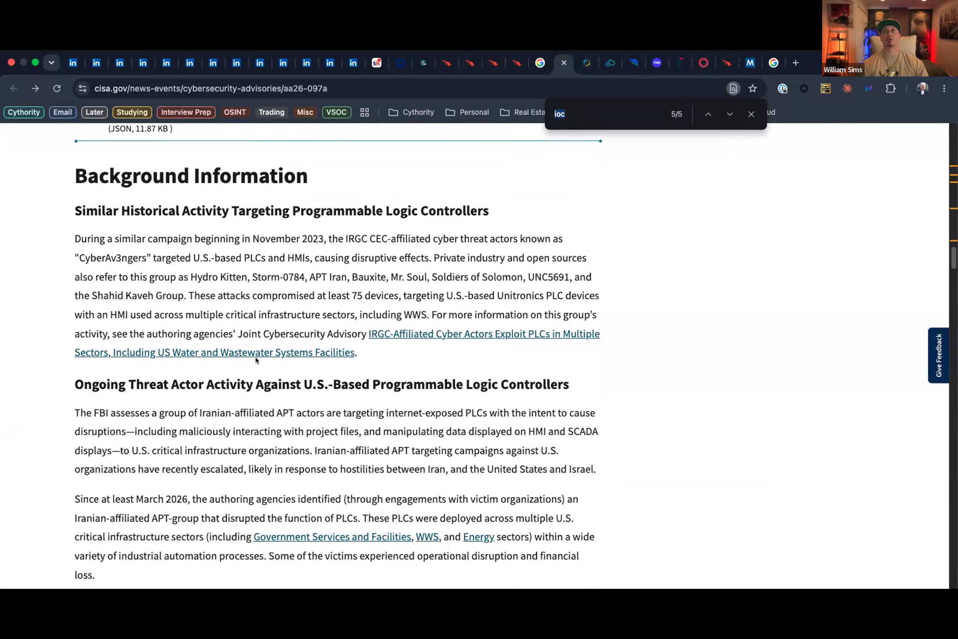
left_click(729, 114)
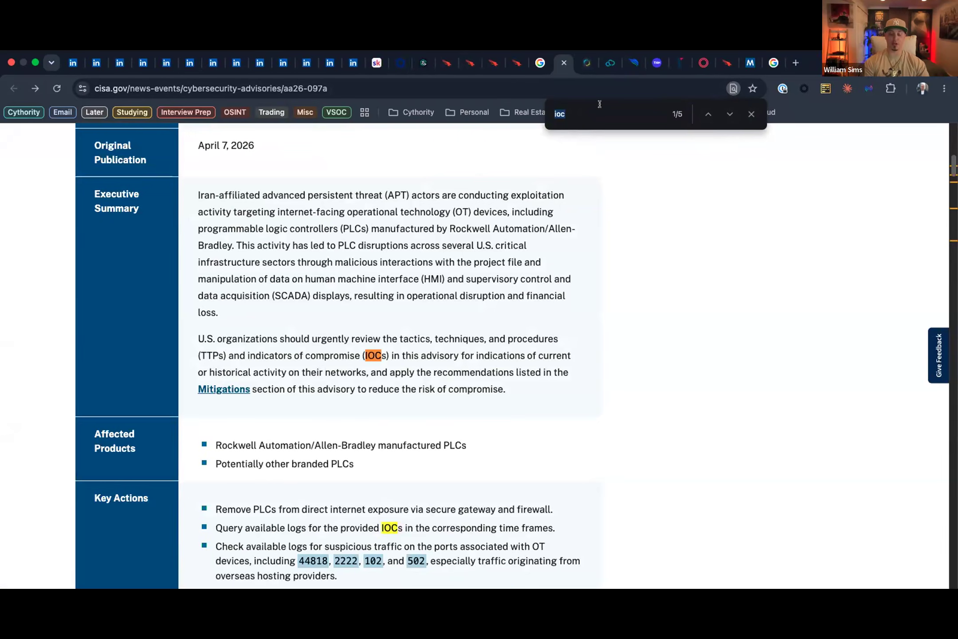
Switch the page search to 'indicator' to reach the Indicators of Compromise heading
type("in")
key("Return")
key("BackSpace")
key("BackSpace")
type("ioc")
key("BackSpace")
key("BackSpace")
key("BackSpace")
type("in")
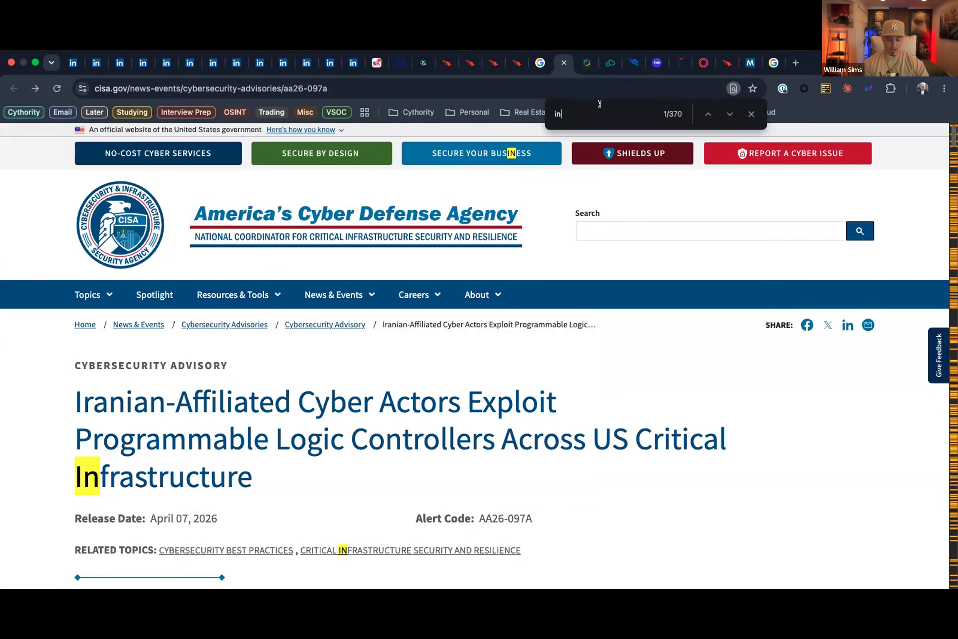
type("dicator")
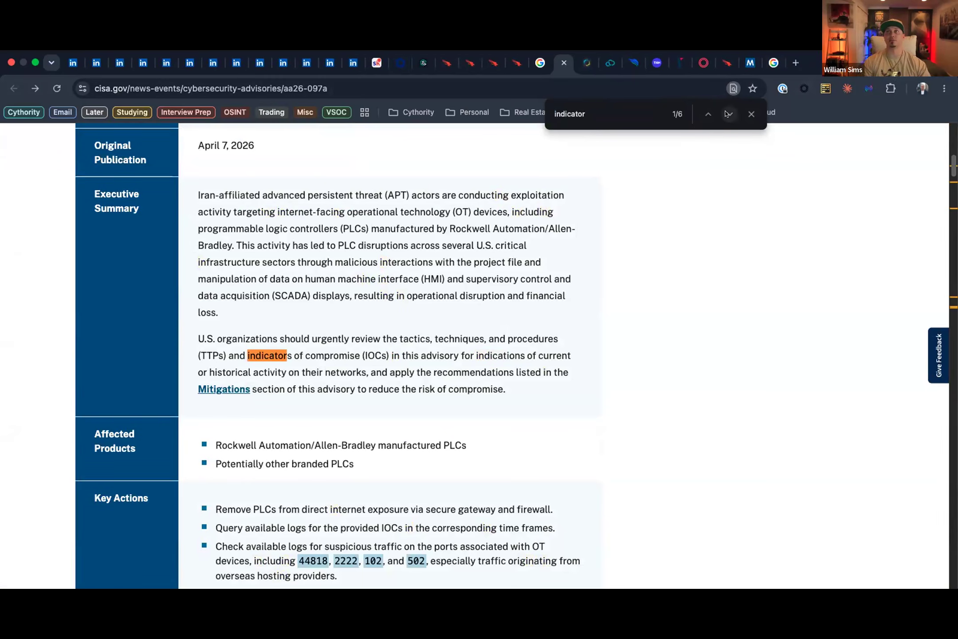
left_click(728, 114)
left_click(728, 114)
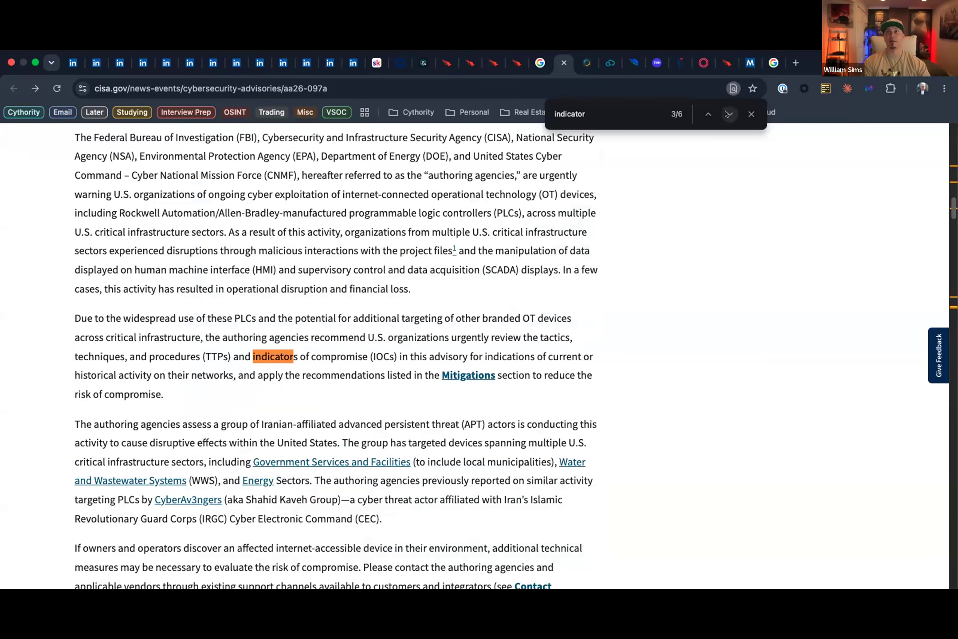
left_click(727, 114)
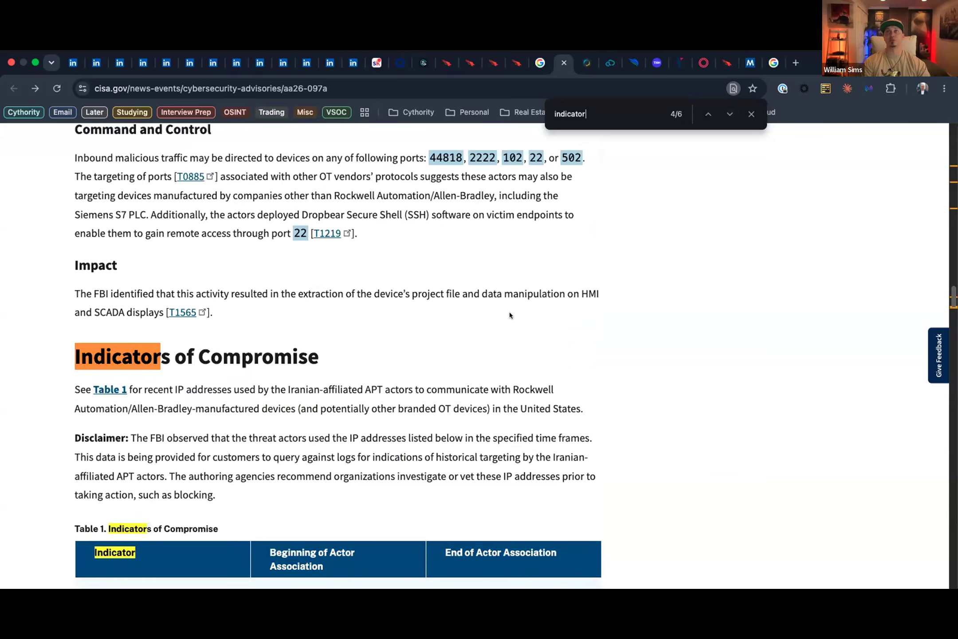
scroll(116, 413, "down", 3)
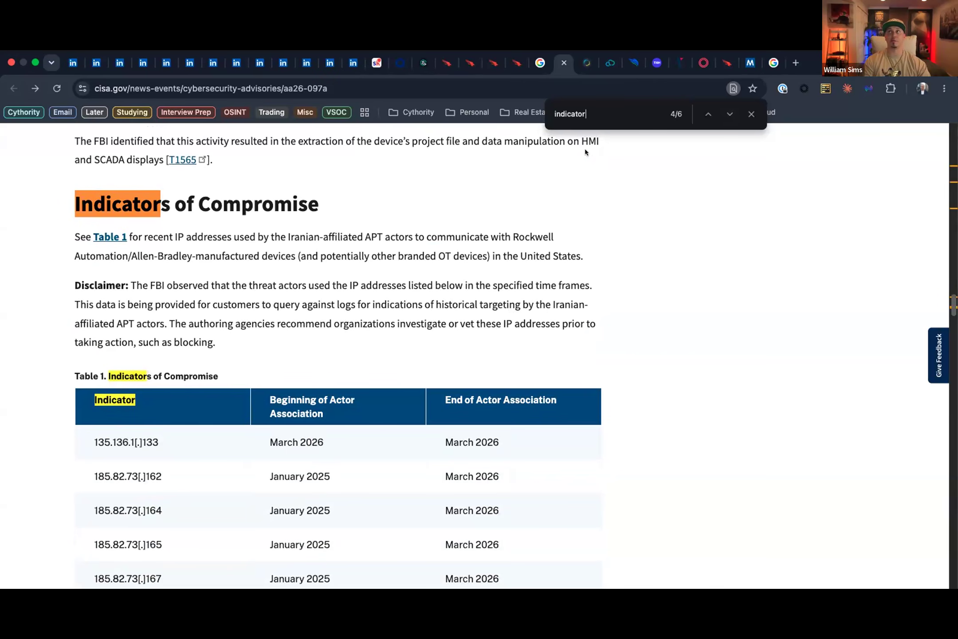
Recheck the 'ioc' matches, then search 'indicator' again back to the heading
double_click(570, 114)
type("ioc")
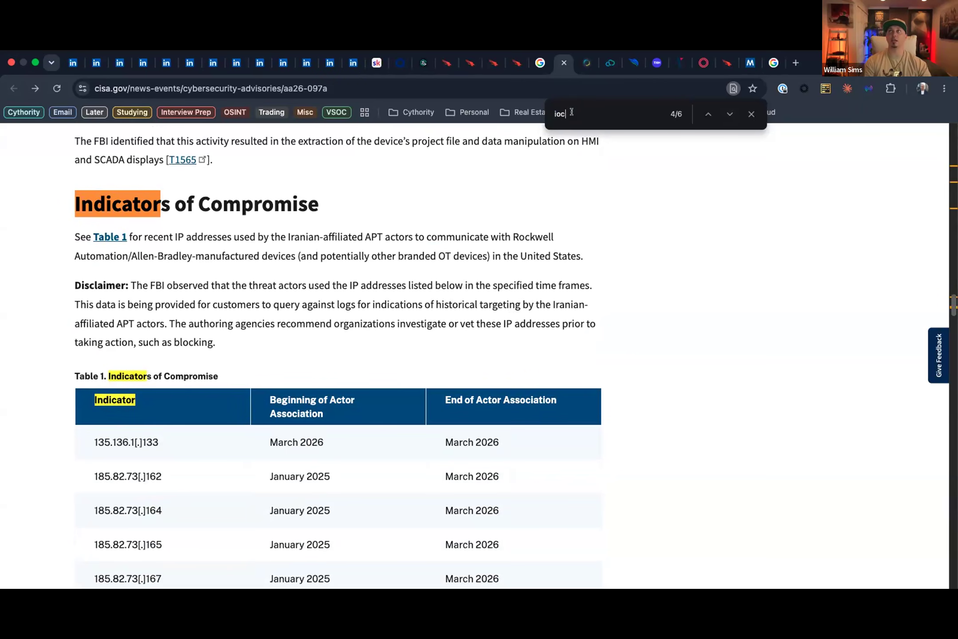
left_click(727, 113)
left_click(727, 114)
left_click(727, 114)
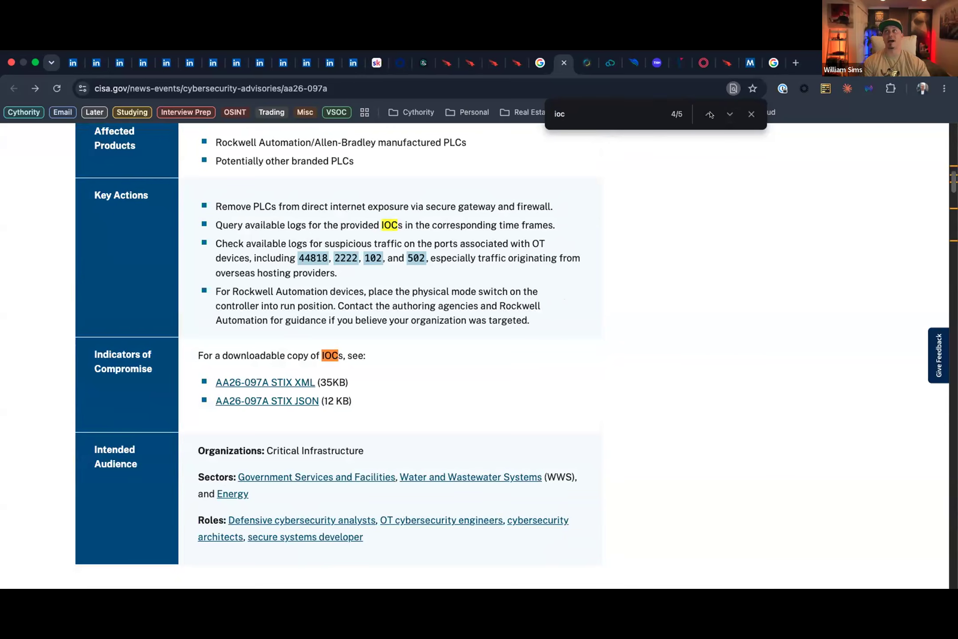
left_click(723, 115)
left_click(723, 115)
left_click(723, 115)
left_click(724, 115)
left_click(723, 115)
key("BackSpace")
key("BackSpace")
key("BackSpace")
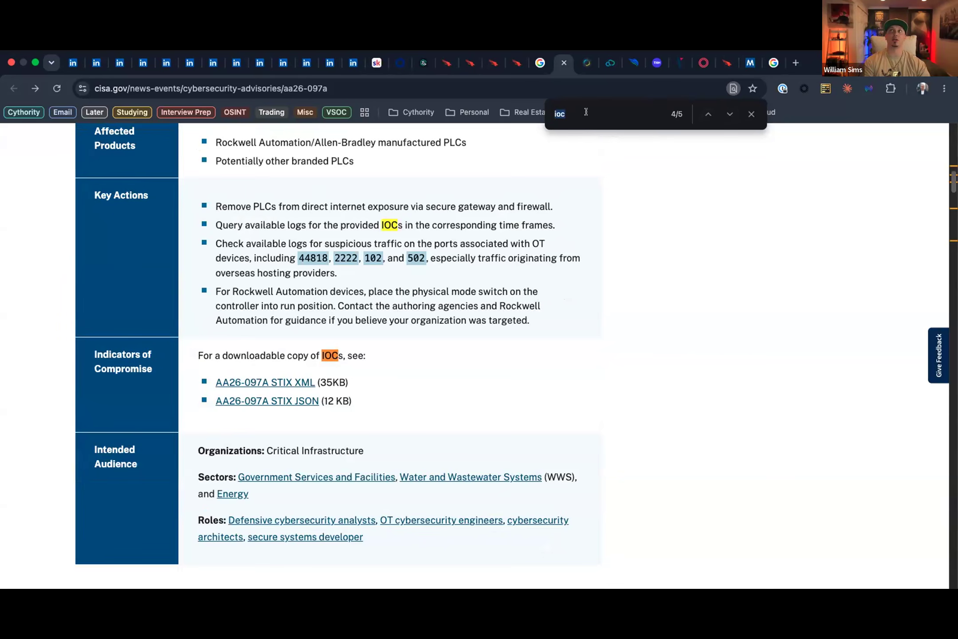
type("ind")
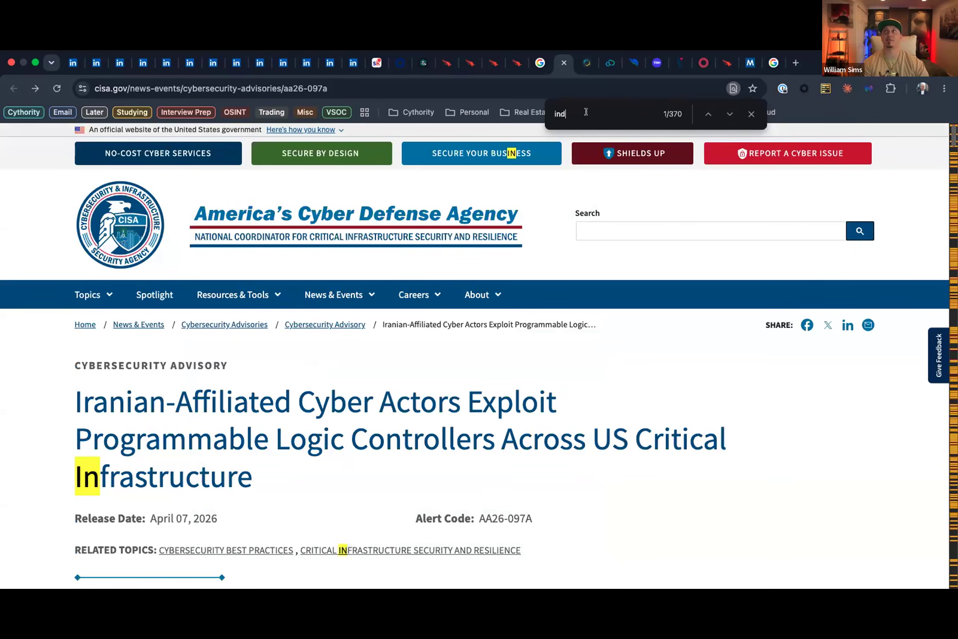
type("icator")
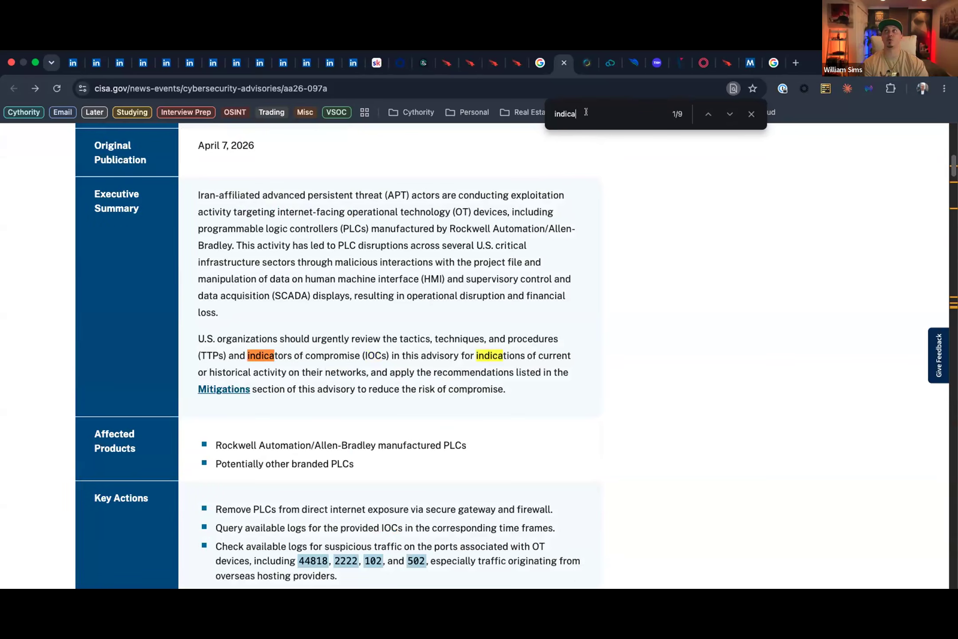
left_click(730, 114)
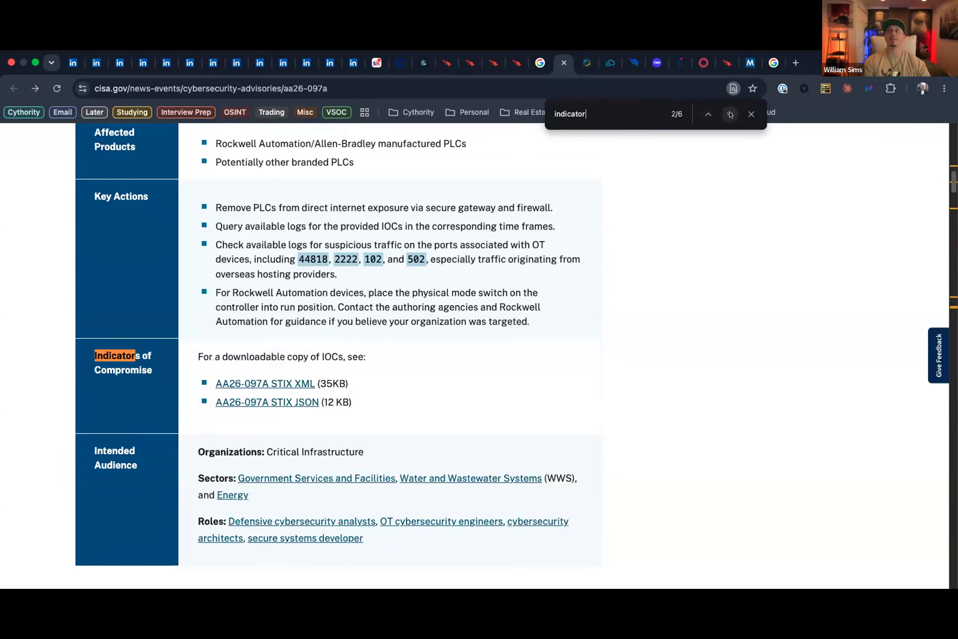
left_click(730, 114)
left_click(730, 114)
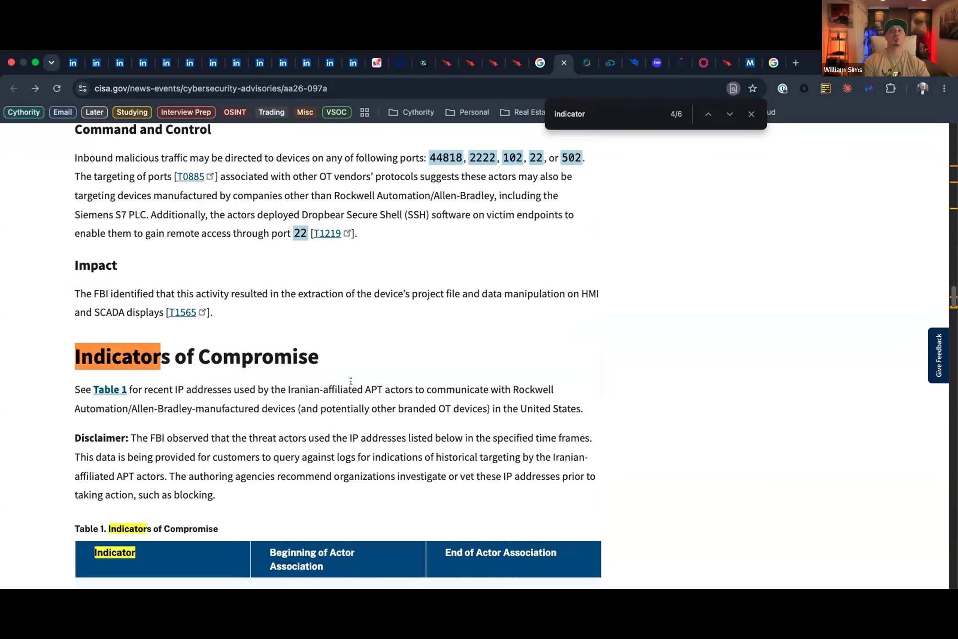
Scroll to Table 1 and select actor IPs 135.136.1[.]133 and 185.82.73[.]162
scroll(160, 389, "down", 7)
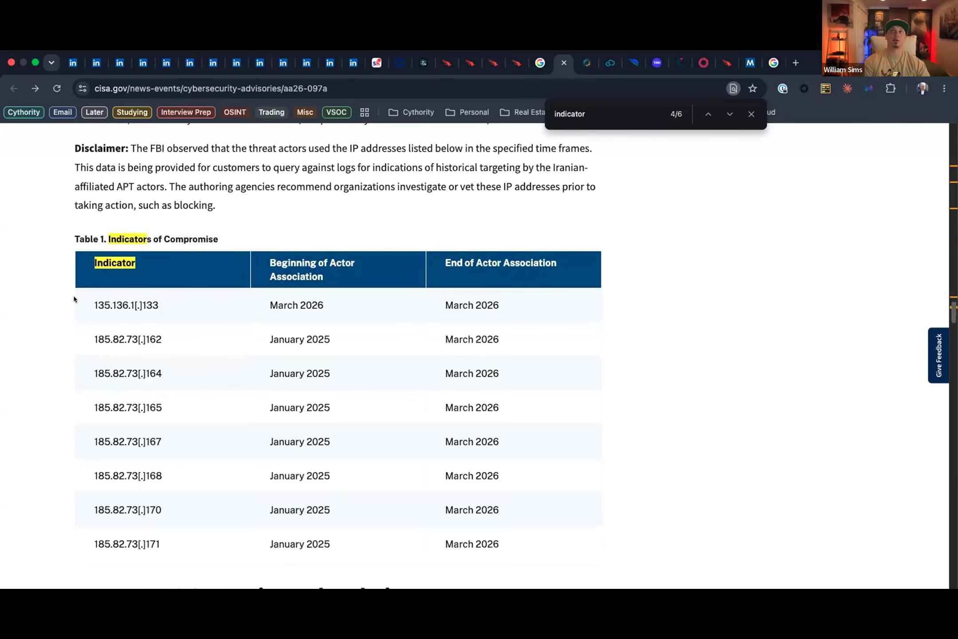
left_click_drag(75, 298, 174, 299)
left_click_drag(79, 337, 167, 340)
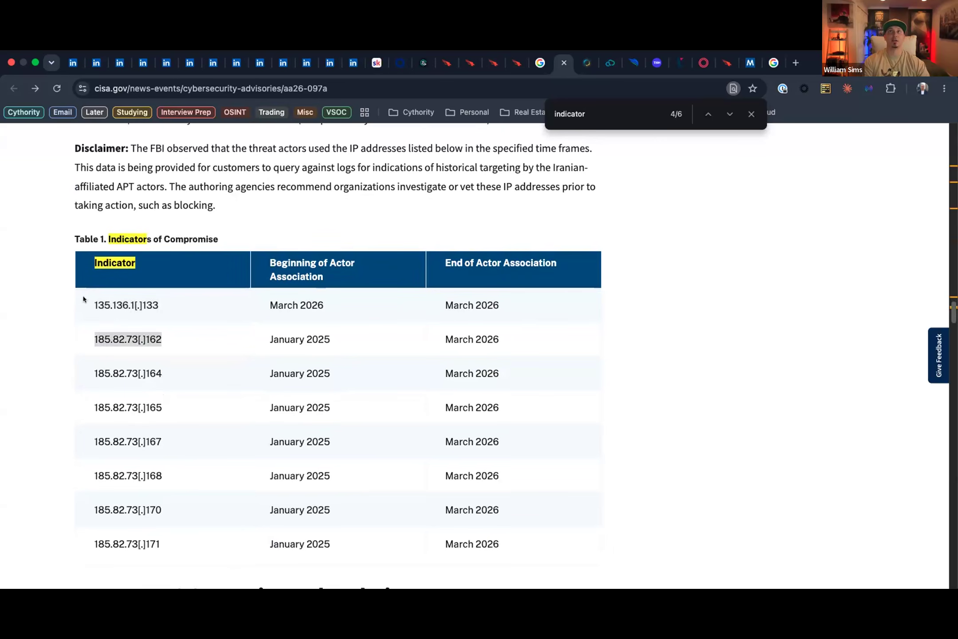
left_click_drag(83, 299, 169, 296)
key("super+c")
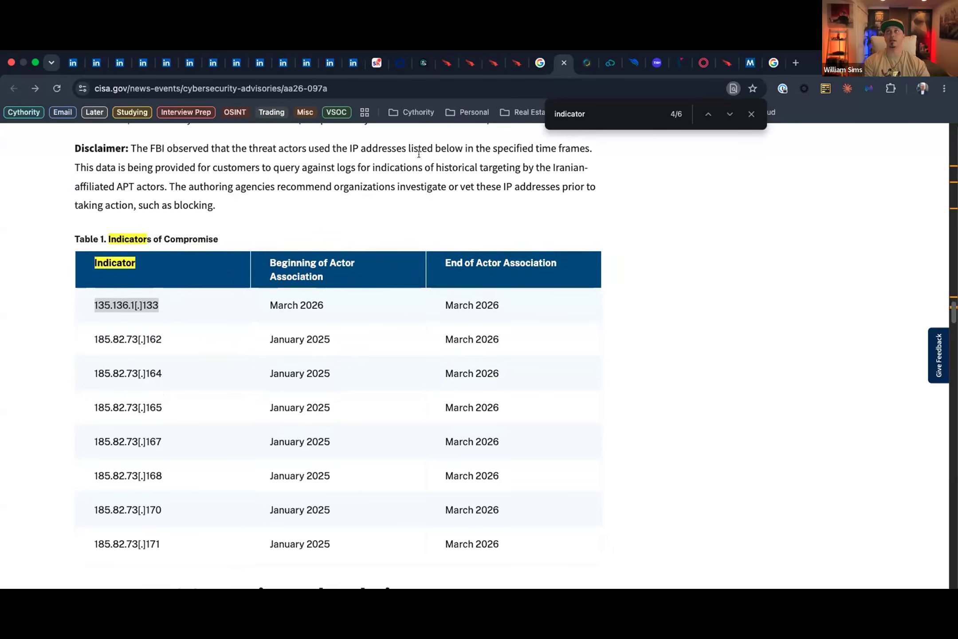
Find 135.136.1.133 in the HYDRO KITTEN indicators list, stripping the [.] brackets
left_click(517, 63)
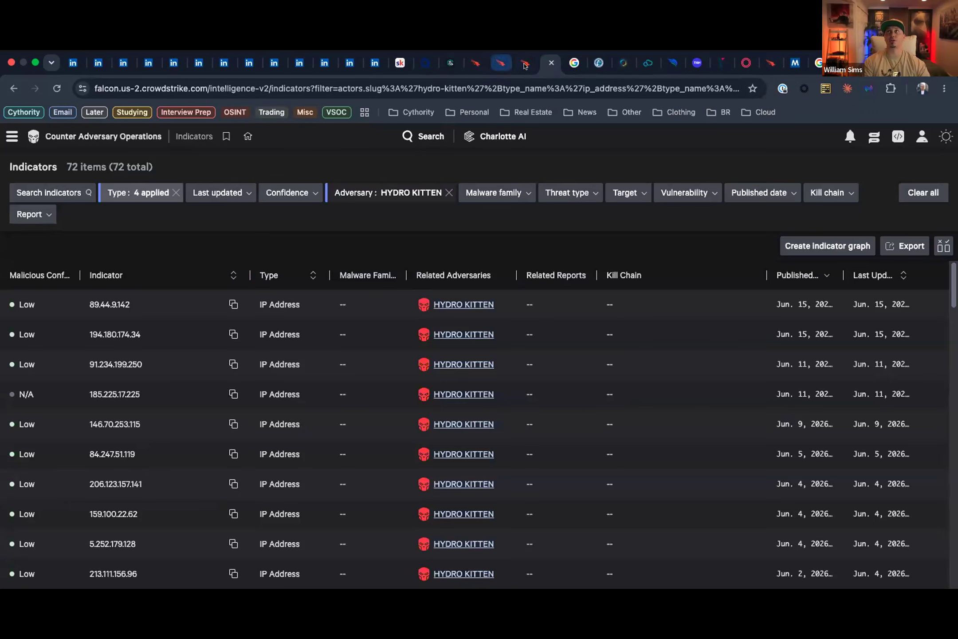
key("super+f")
key("super+v")
key("BackSpace")
key("Left")
key("BackSpace")
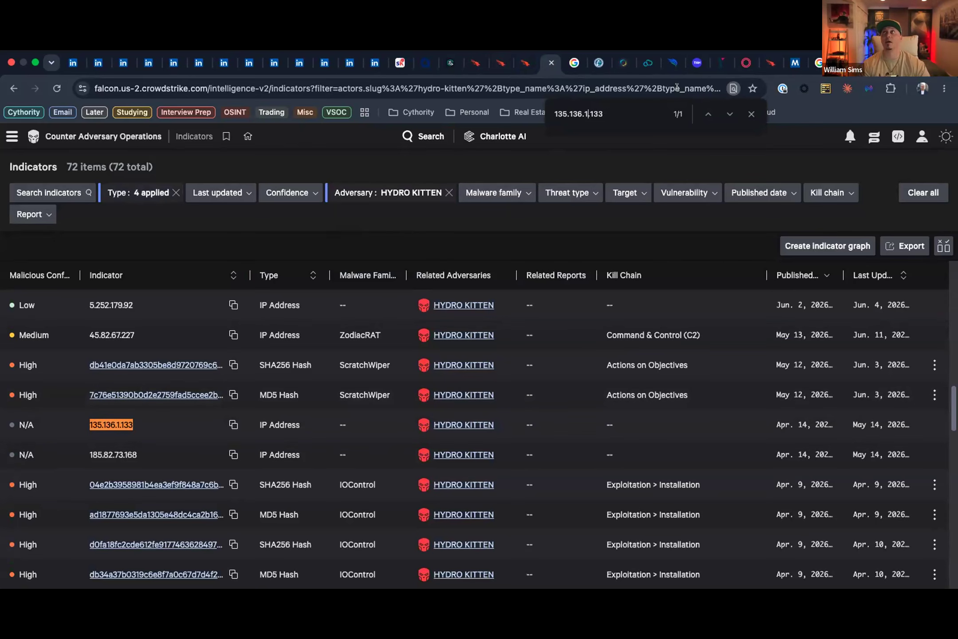
Copy 185.82.73[.]162 from the advisory's Table 1 and return to Falcon
left_click(575, 63)
left_click(598, 64)
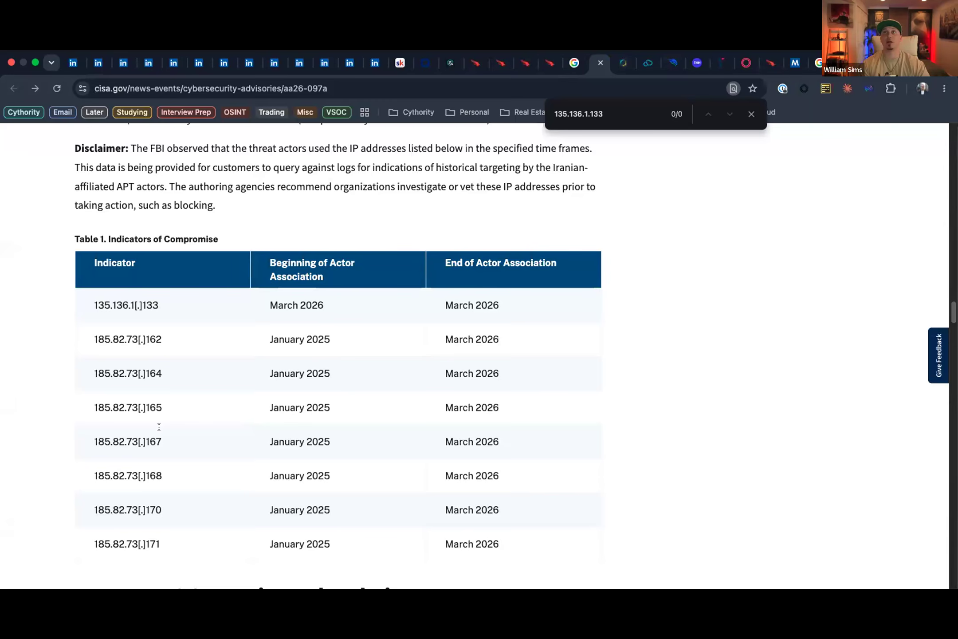
triple_click(147, 333)
key("super+c")
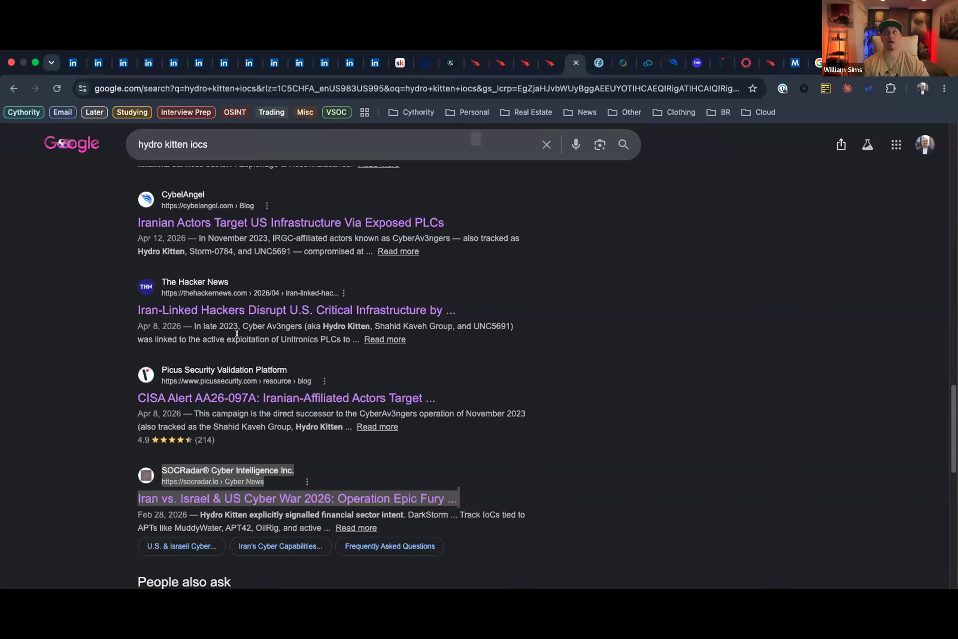
left_click(575, 63)
left_click(526, 63)
left_click(502, 64)
left_click(551, 65)
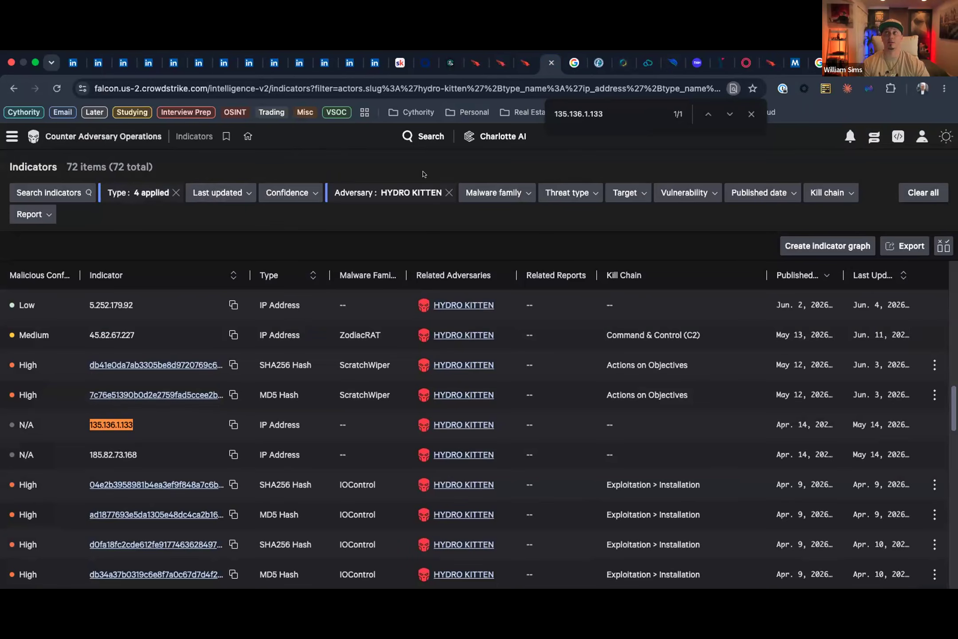
Confirm 185.82.73.162 also appears in the HYDRO KITTEN list, then open the Type filter
key("super+f")
key("super+v")
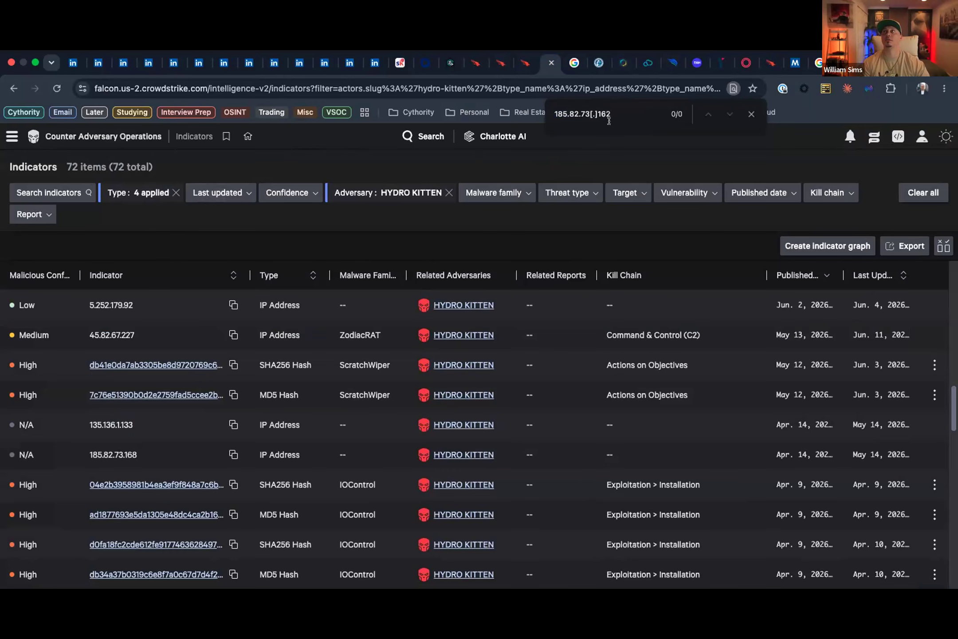
key("BackSpace")
key("Left")
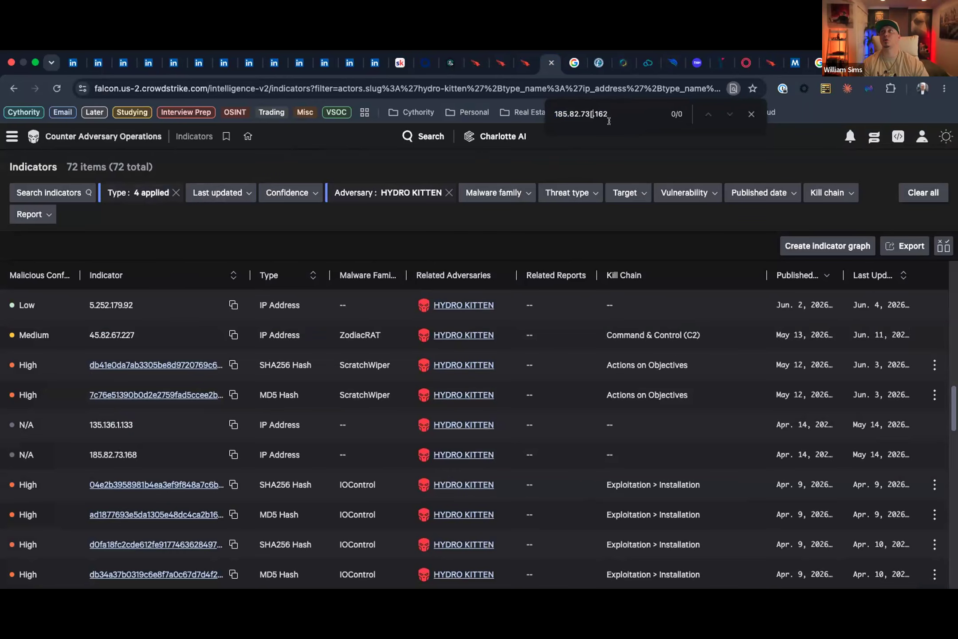
key("BackSpace")
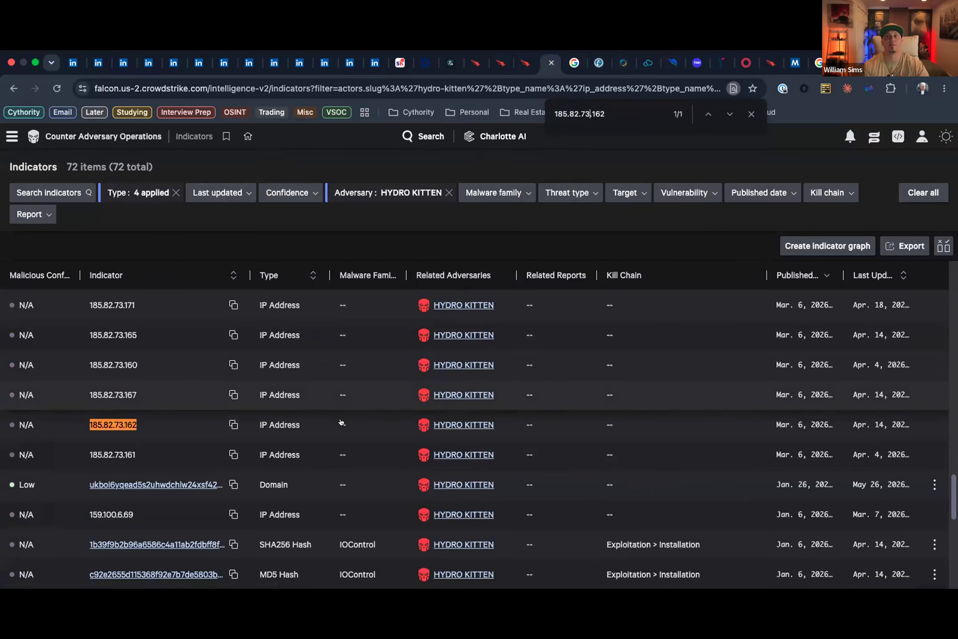
scroll(141, 432, "down", 15)
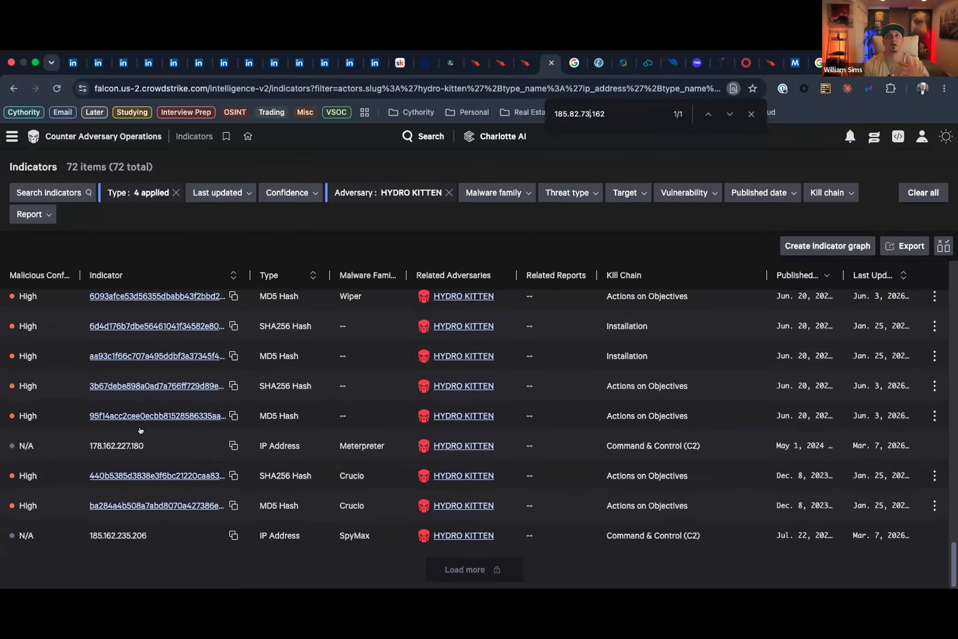
scroll(141, 431, "up", 10)
left_click(137, 193)
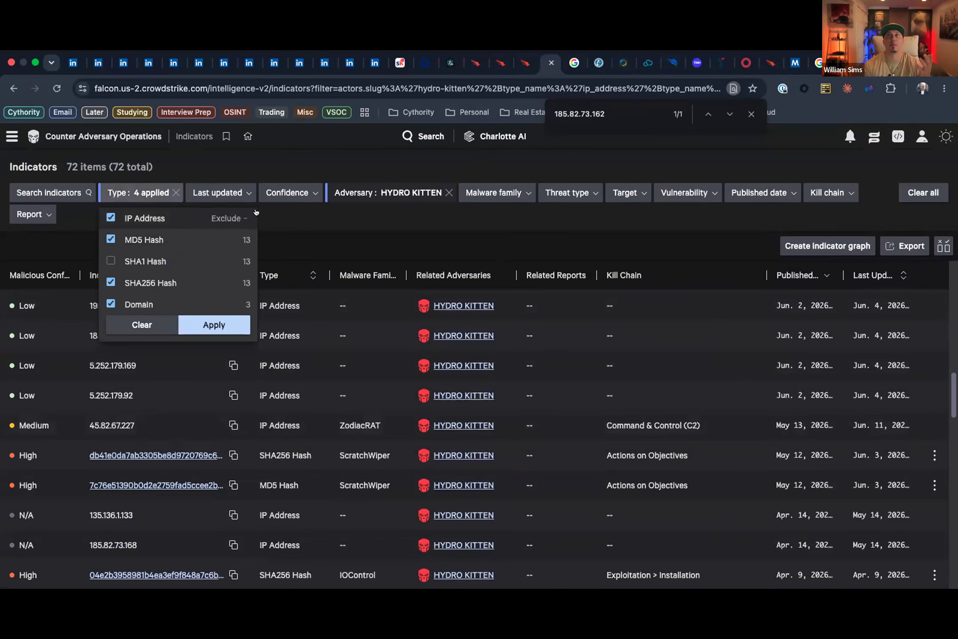
Close the Google results and select the advisory's Table 1 indicator rows
left_click(577, 66)
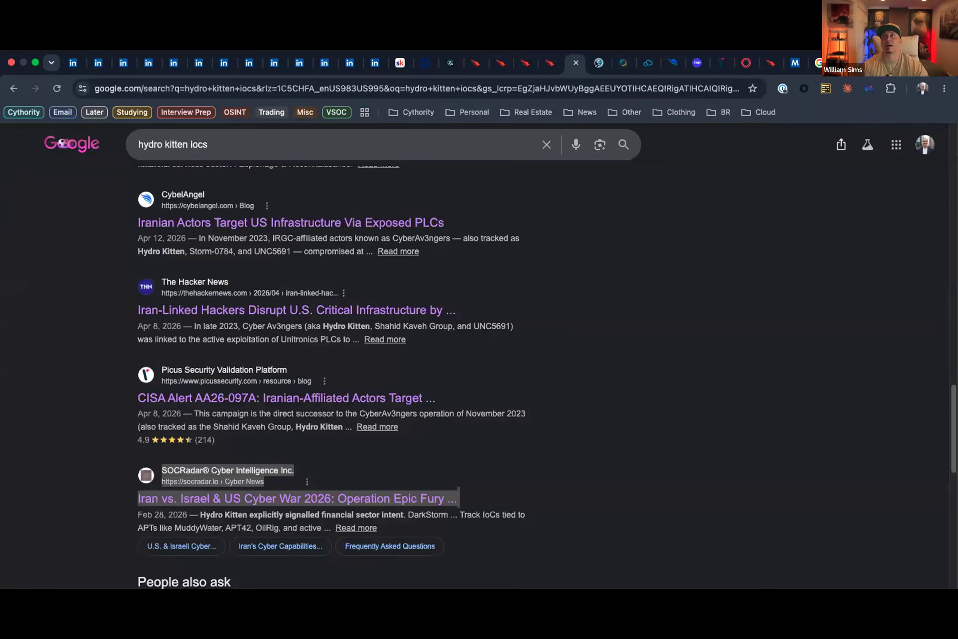
left_click(597, 65)
left_click(574, 63)
left_click(575, 63)
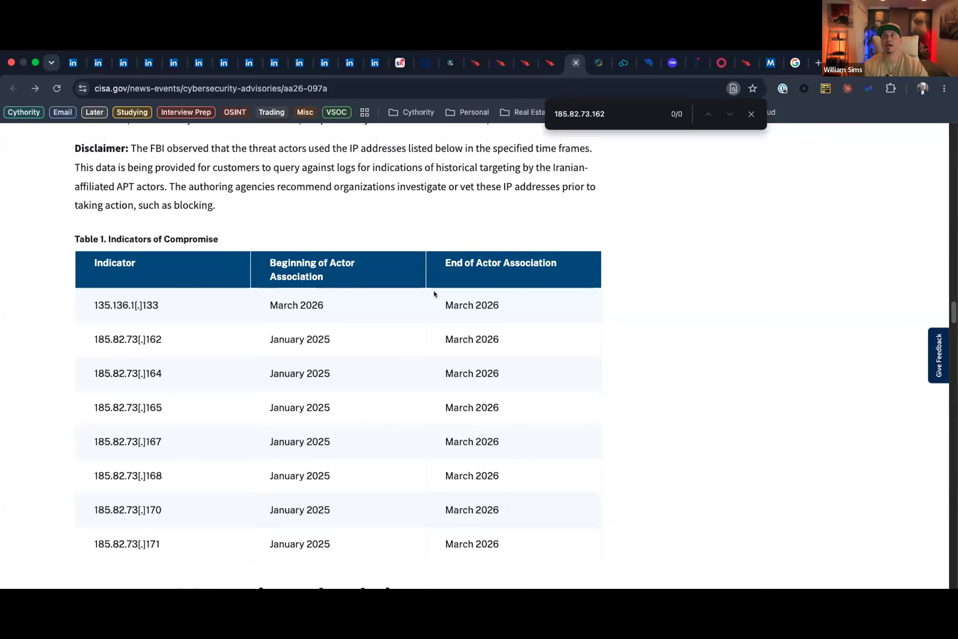
scroll(434, 294, "down", 3)
scroll(434, 294, "down", 3)
scroll(325, 239, "up", 3)
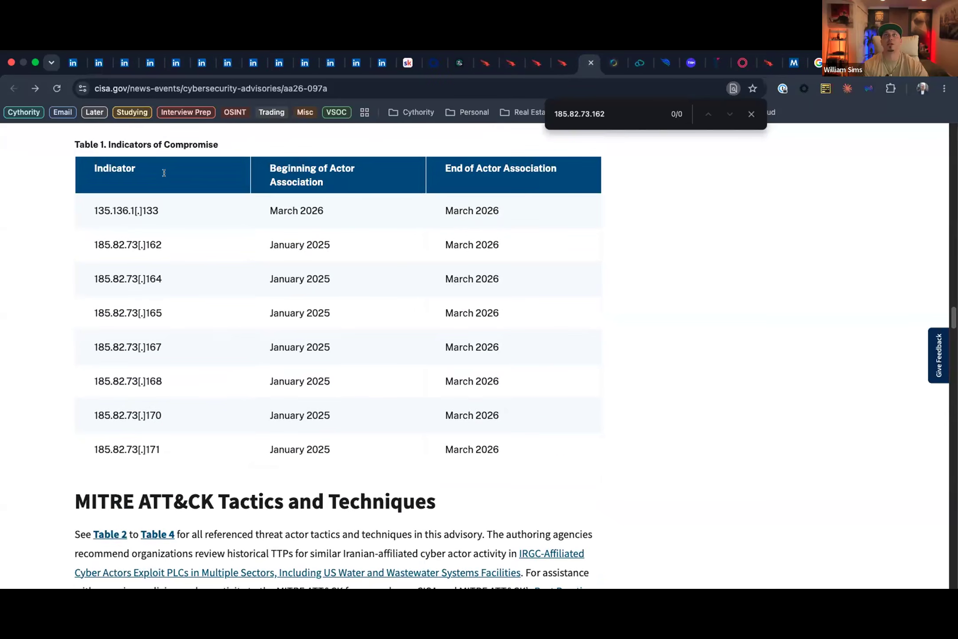
left_click_drag(110, 212, 159, 450)
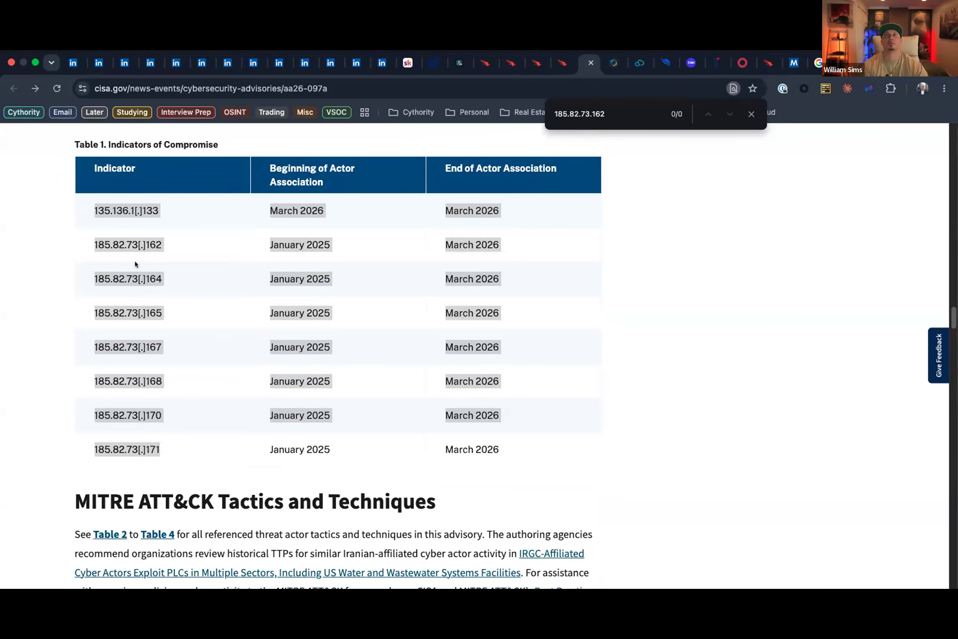
left_click(205, 366)
Read through the MITRE and mitigation sections, then move to the SOC Prime article
scroll(205, 366, "down", 4)
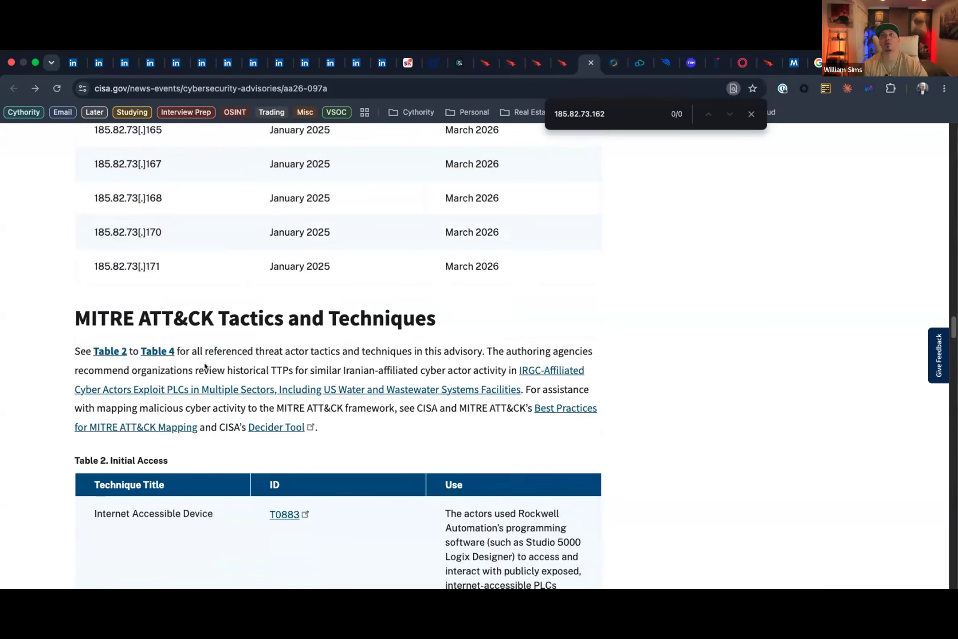
scroll(205, 363, "down", 9)
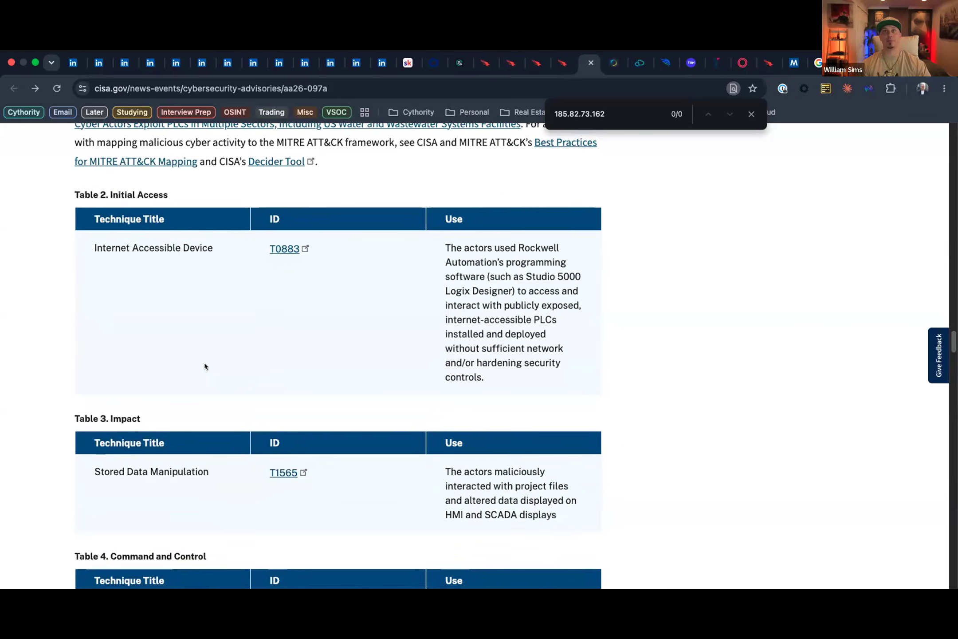
scroll(206, 366, "down", 12)
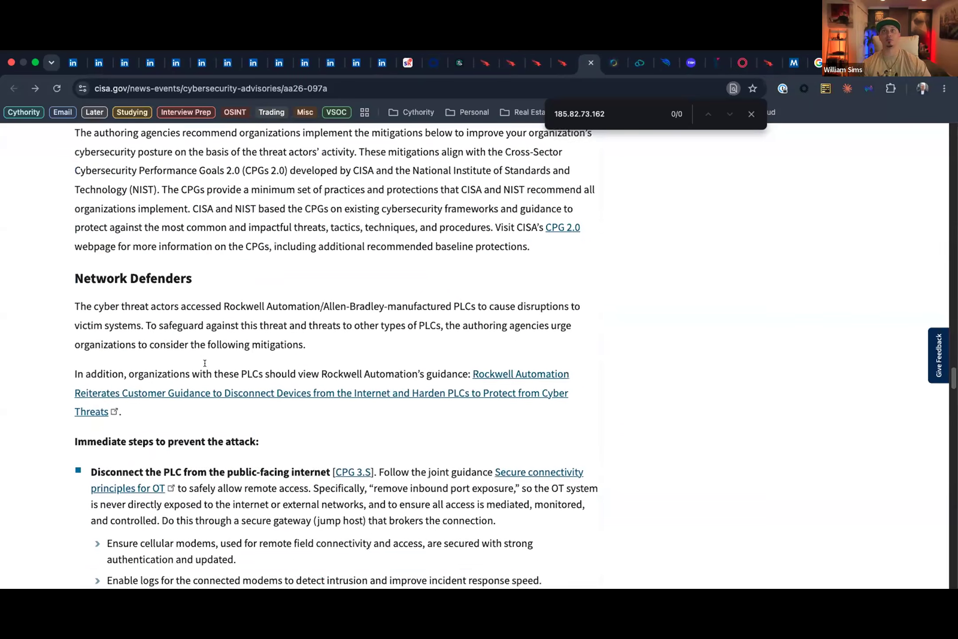
scroll(205, 364, "down", 12)
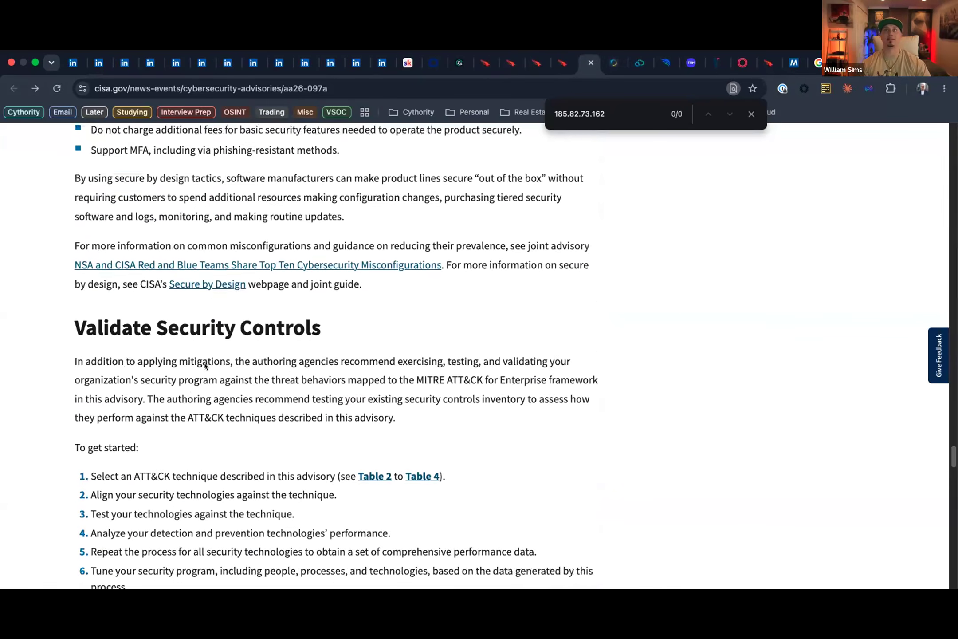
scroll(205, 364, "down", 1)
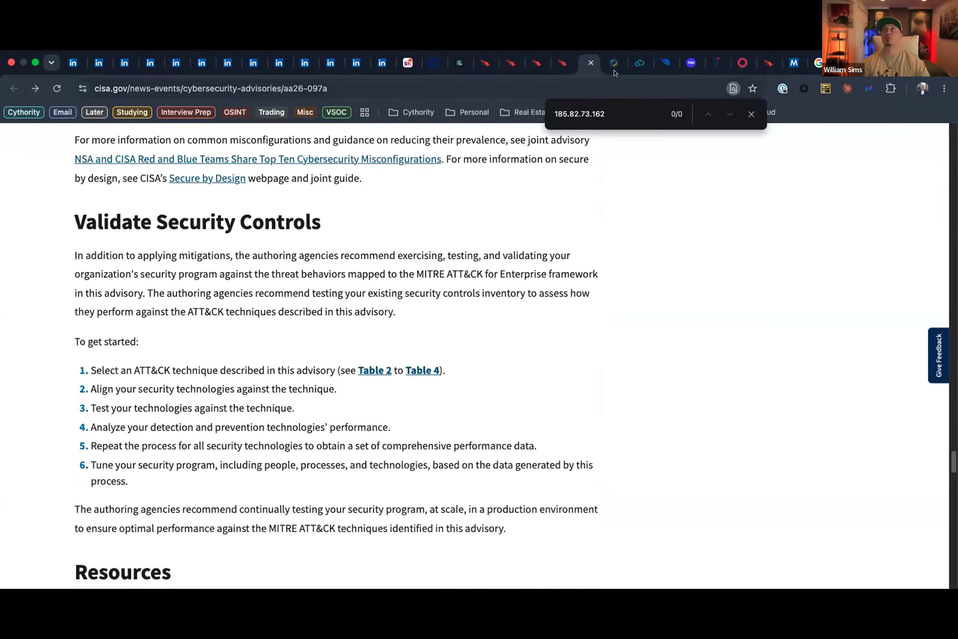
key("ctrl+Tab")
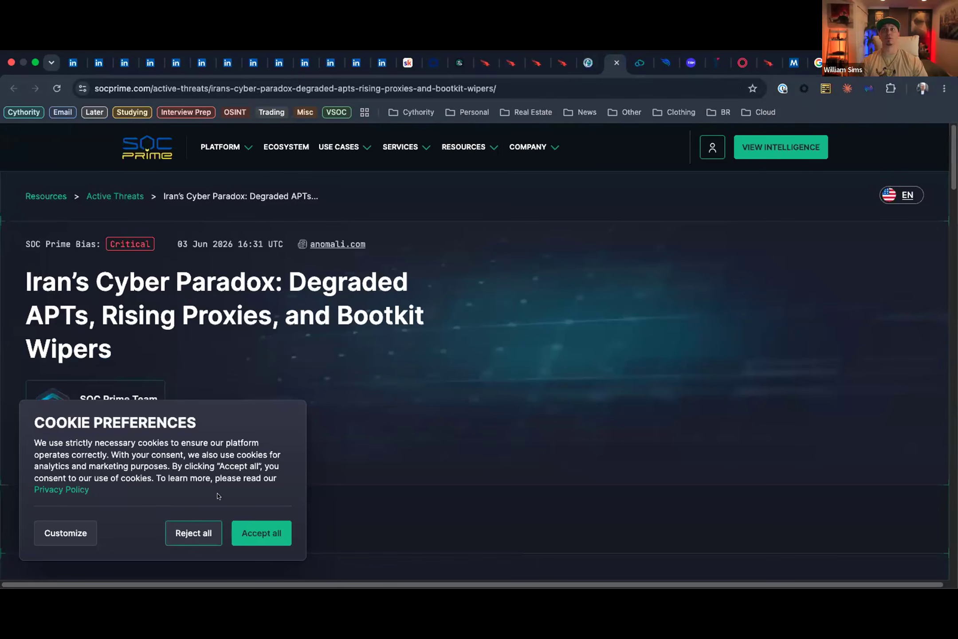
Accept all cookies on the SOC Prime article and skim the page
left_click(194, 532)
scroll(339, 450, "down", 1)
scroll(340, 450, "down", 5)
scroll(340, 450, "up", 5)
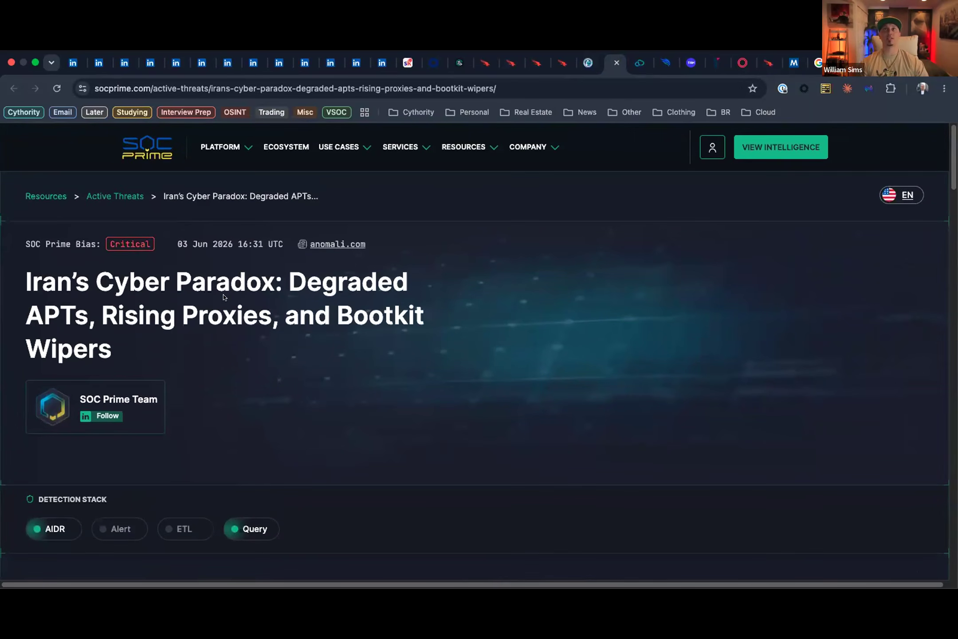
scroll(223, 294, "down", 5)
scroll(223, 294, "down", 3)
scroll(223, 294, "up", 8)
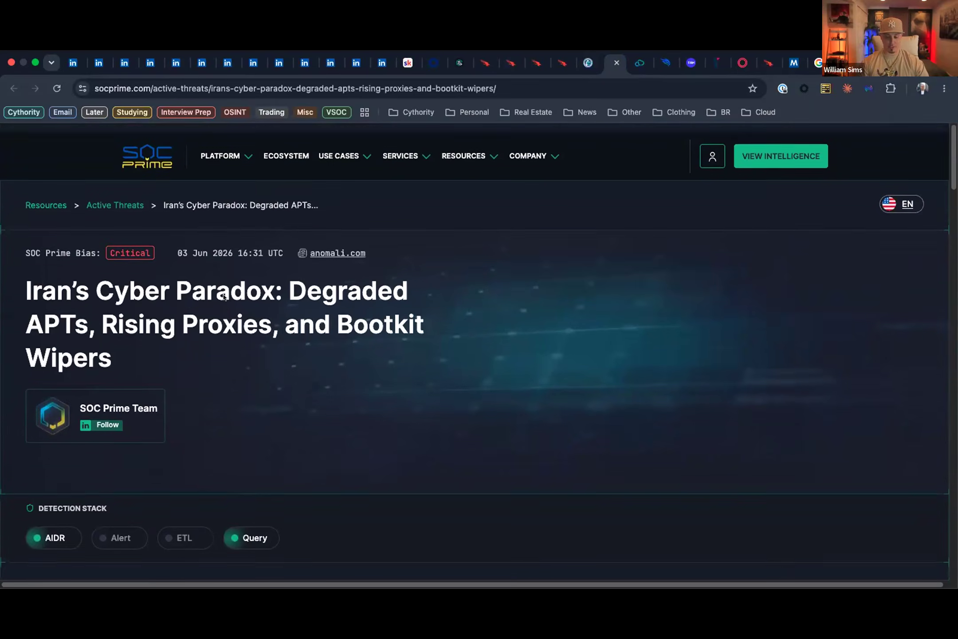
Search 'ioc' to find the IOC detections and view the HashMd5 rule
key("super+f")
type("ioc")
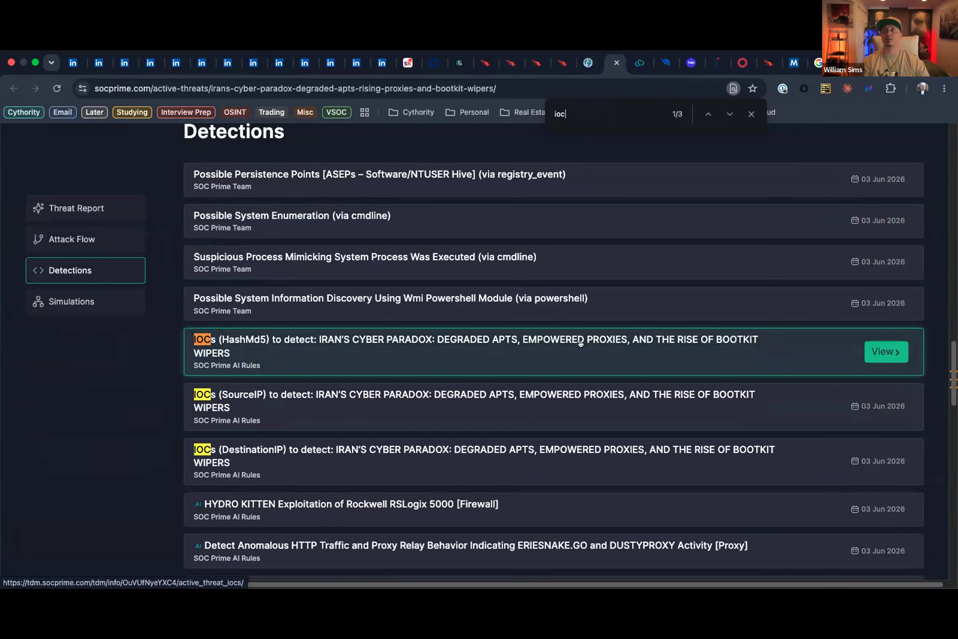
key("Return")
key("Return")
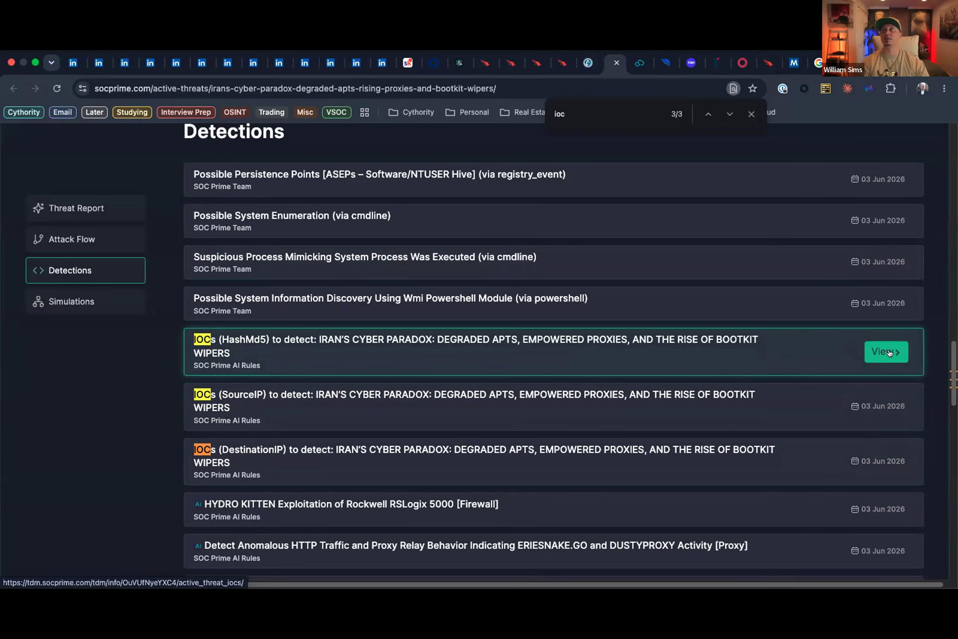
left_click(890, 353)
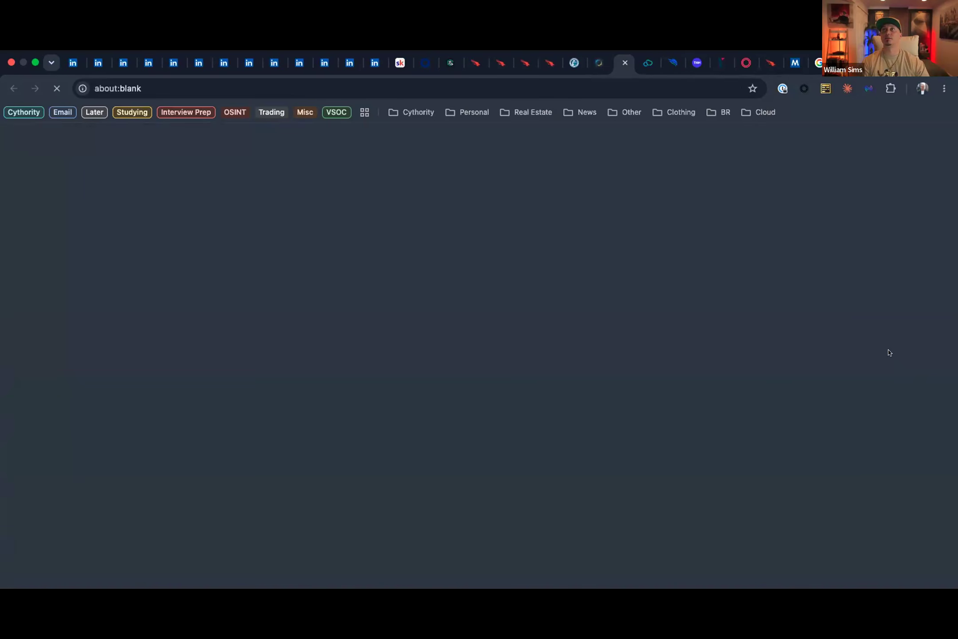
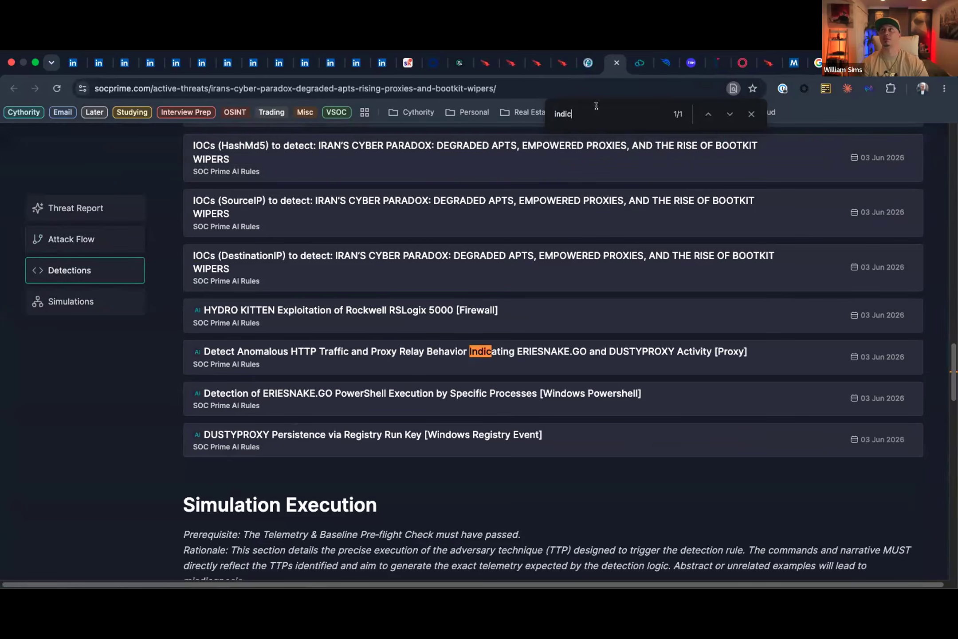
Finish searching the SOC Prime report for 'indicator' and dismiss the find bar
type("ator")
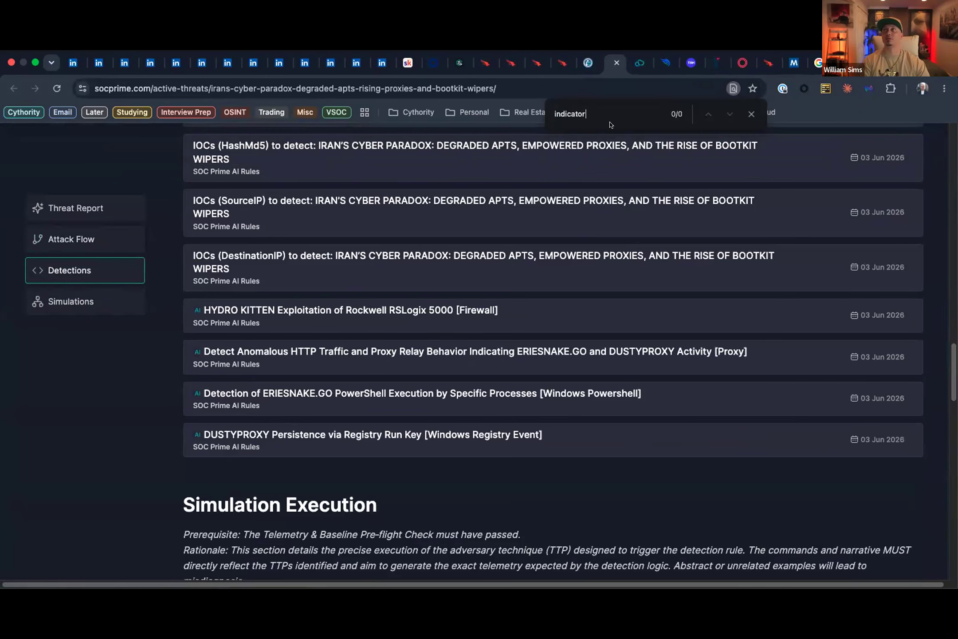
key("Escape")
Close the SOC Prime report and search the Anvilogic report for 'ioc' to reach its IOC section
left_click(616, 62)
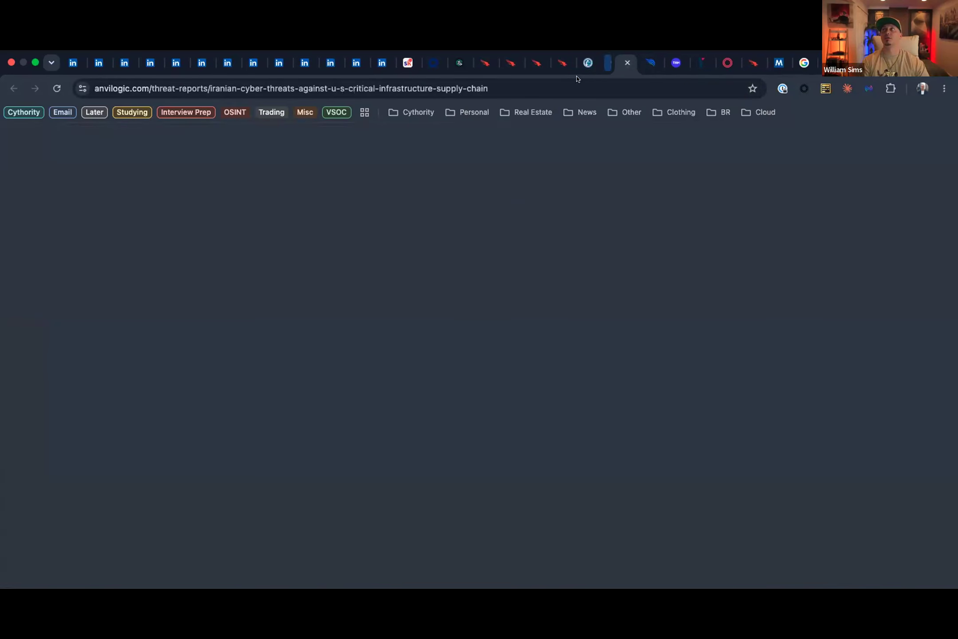
scroll(403, 440, "down", 10)
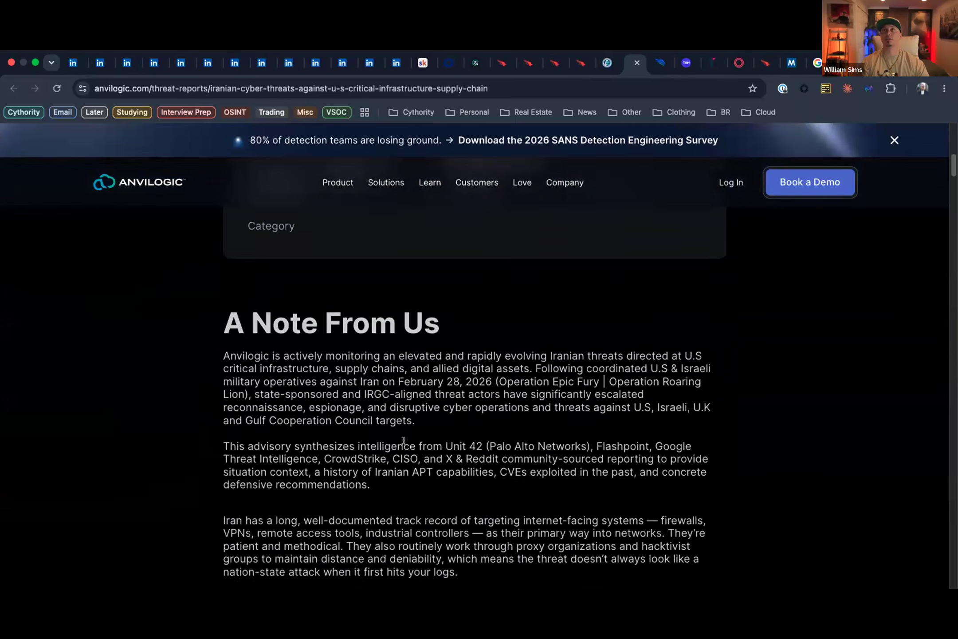
scroll(403, 440, "up", 4)
key("super+f")
type("ioc")
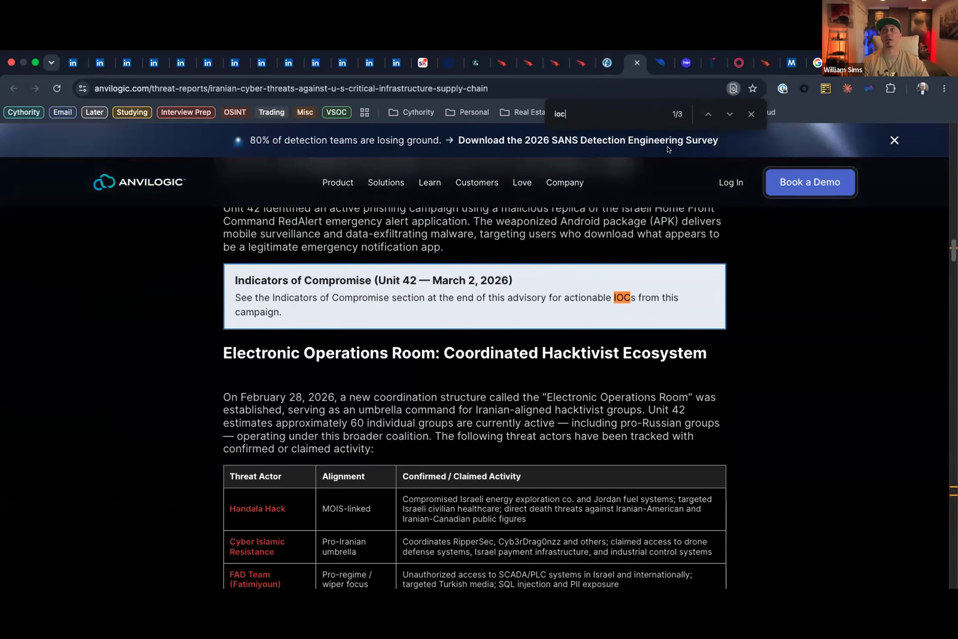
triple_click(429, 293)
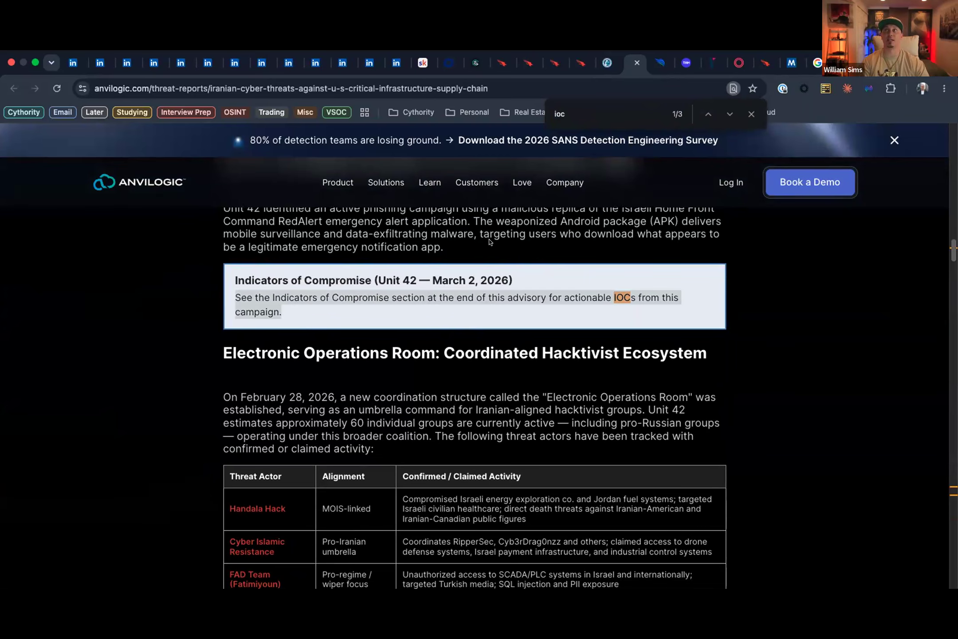
left_click(725, 113)
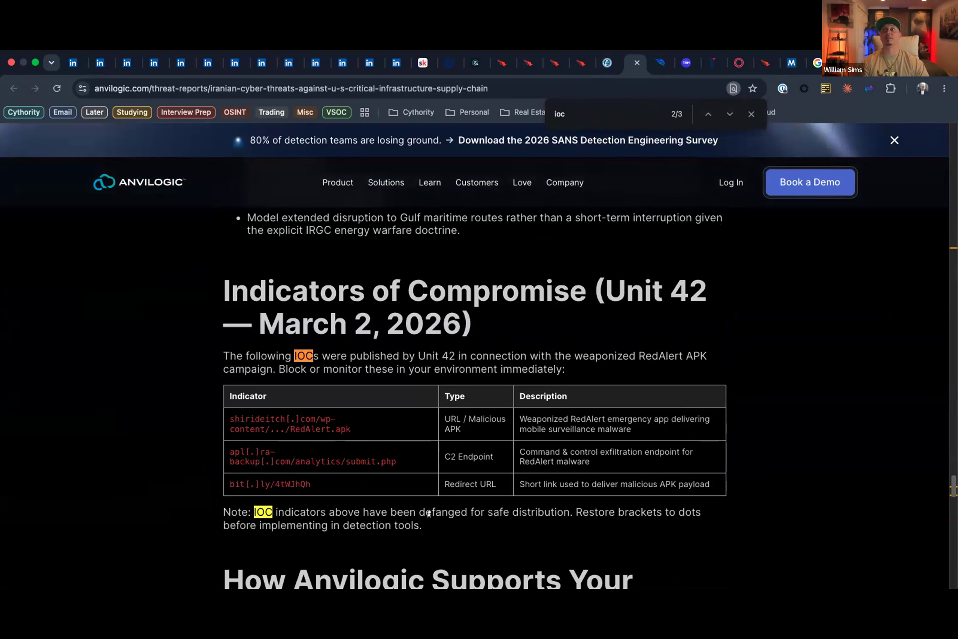
Read the defanging note on safe distribution and restoring brackets to dots
triple_click(333, 511)
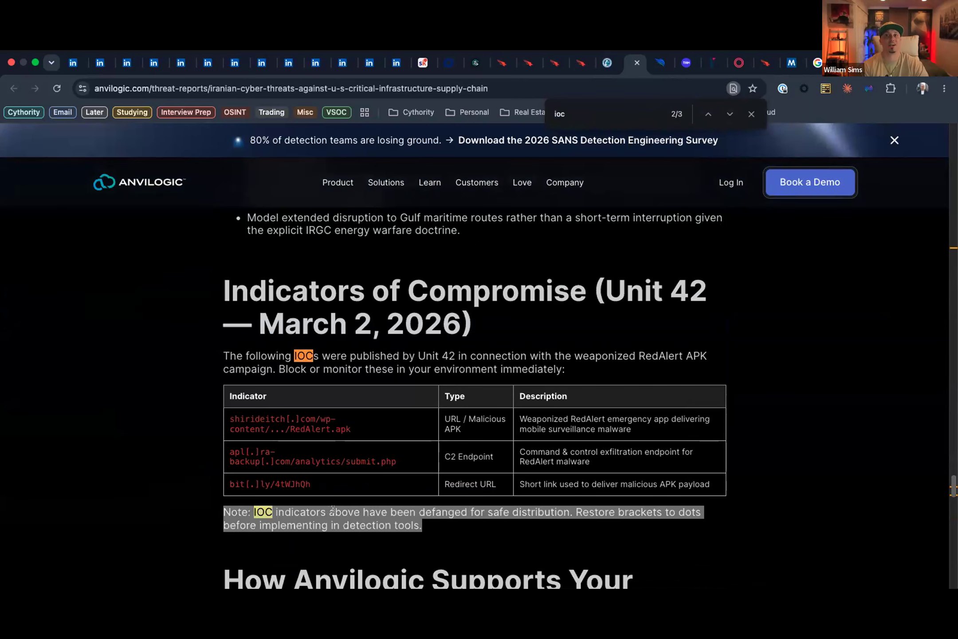
left_click(284, 507)
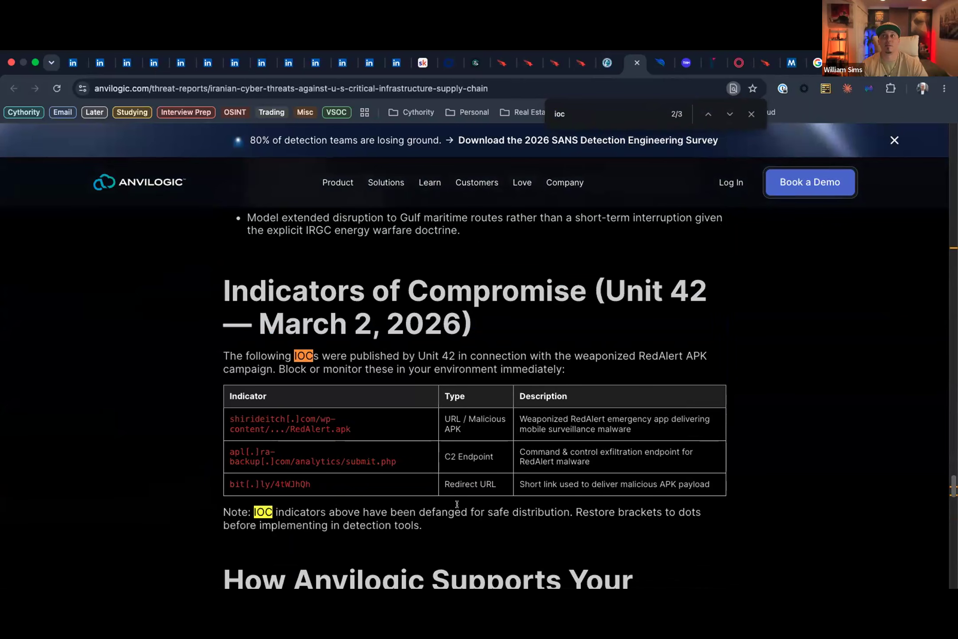
left_click_drag(493, 507, 563, 507)
left_click(585, 506)
left_click_drag(682, 513, 712, 508)
left_click_drag(261, 526, 448, 528)
left_click(449, 528)
Review the URL, APK and C2 Endpoint types, then select the RedAlert.apk indicator URL
double_click(453, 412)
double_click(452, 429)
triple_click(467, 450)
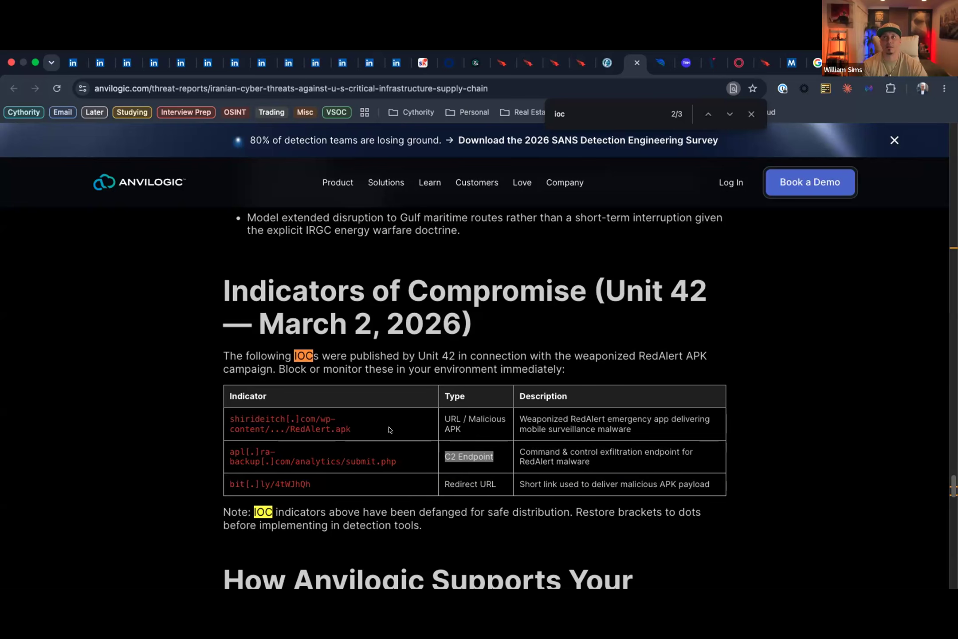
left_click_drag(353, 430, 224, 421)
key("super+c")
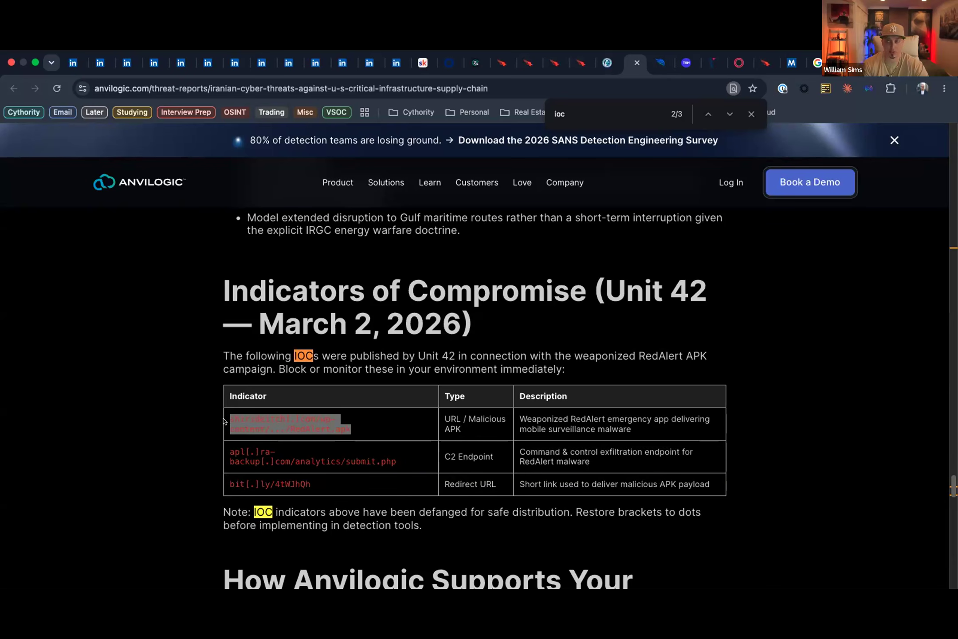
In a new virustotal.com tab, search the RedAlert.apk indicator with its defanging brackets removed
right_click(627, 66)
left_click(642, 77)
type("vir")
key("Return")
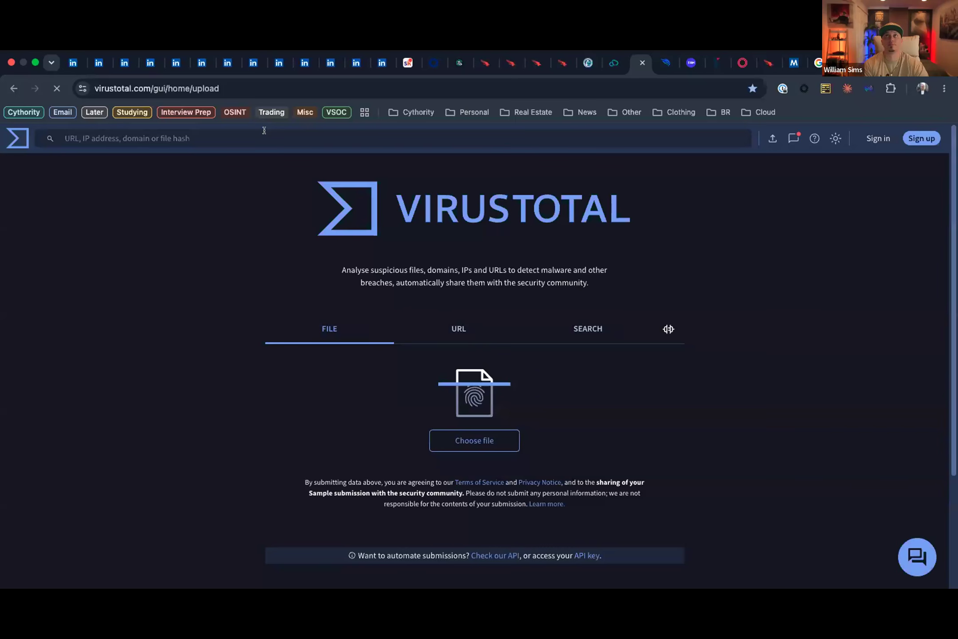
left_click(264, 130)
key("super+v")
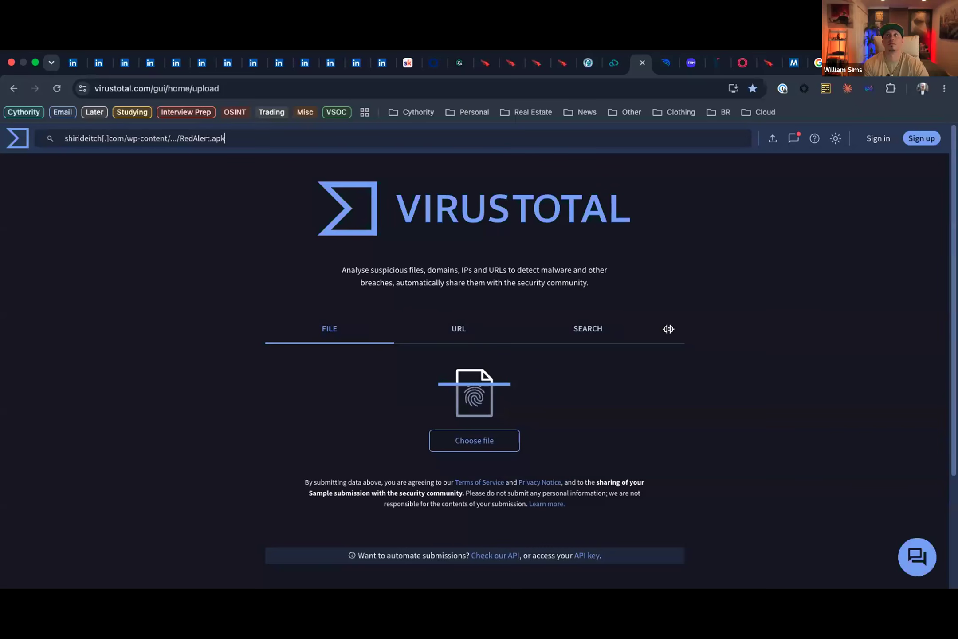
key("Left")
key("Left")
key("Left")
key("Left")
key("Left")
key("Left")
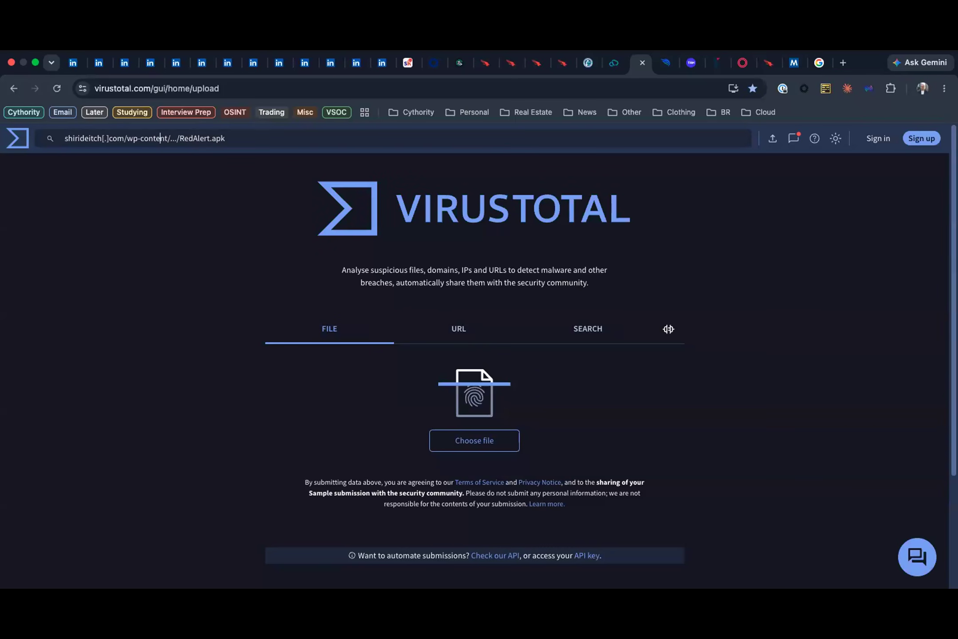
key("BackSpace")
key("Left")
key("BackSpace")
key("Return")
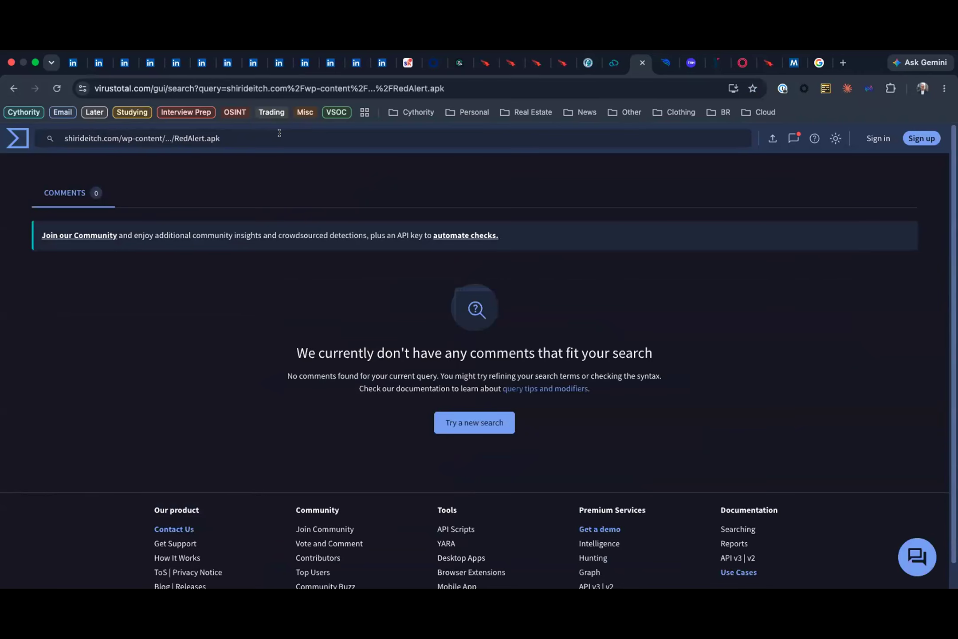
Search VirusTotal for the apl[.]ra-backup indicator from the report's IOC table
left_click(614, 63)
left_click_drag(397, 462, 226, 456)
key("super+c")
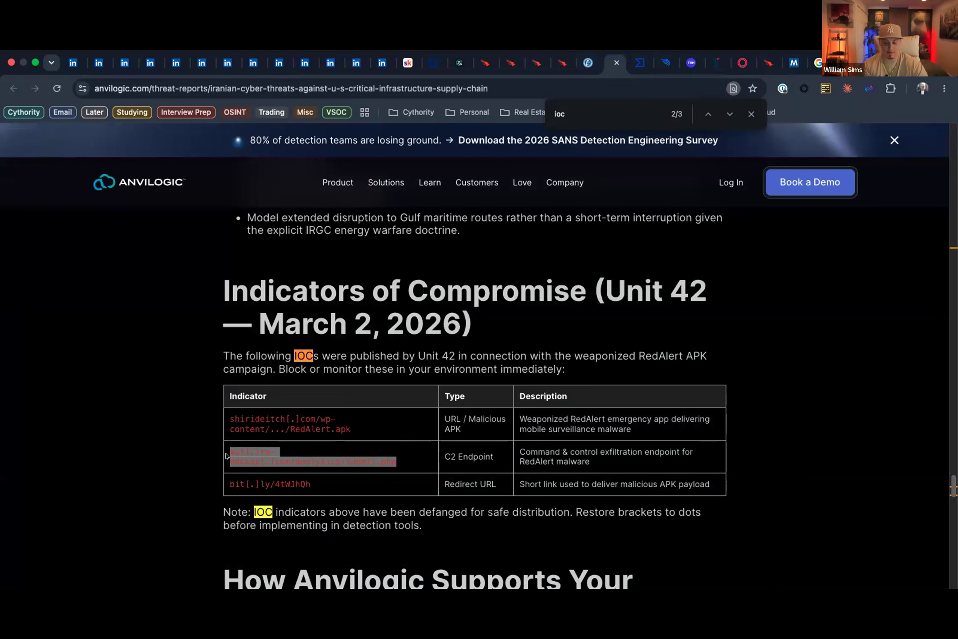
left_click(640, 63)
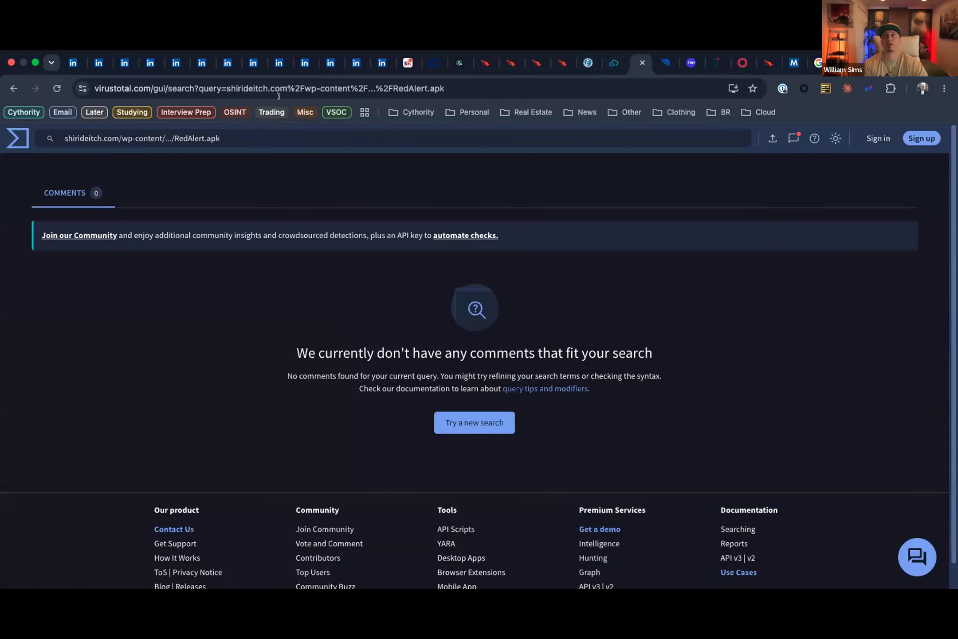
triple_click(213, 138)
key("super+v")
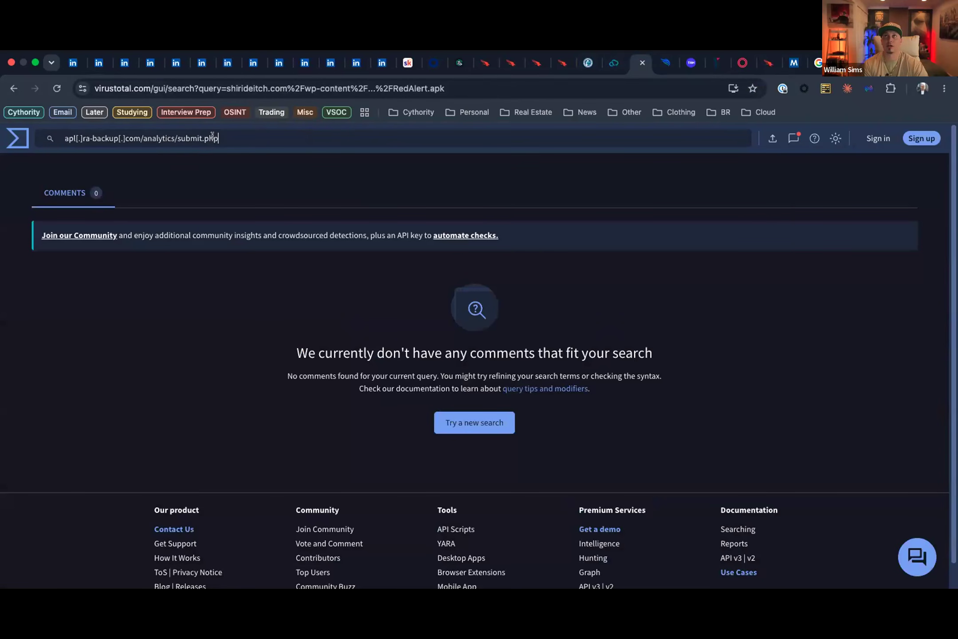
key("Return")
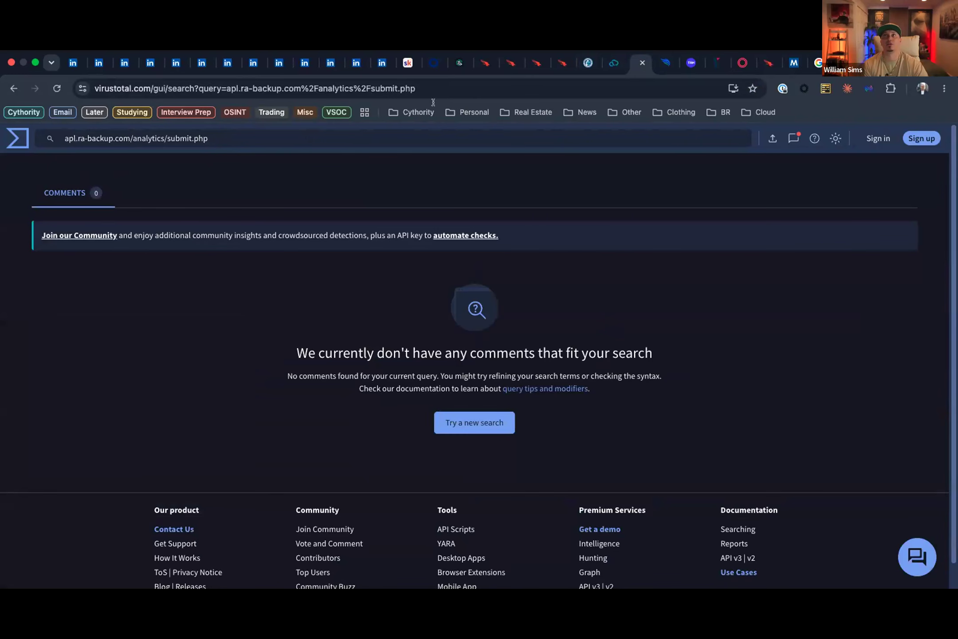
Search VirusTotal for the bit.ly short-link indicator from the IOC table
left_click(655, 66)
left_click(614, 62)
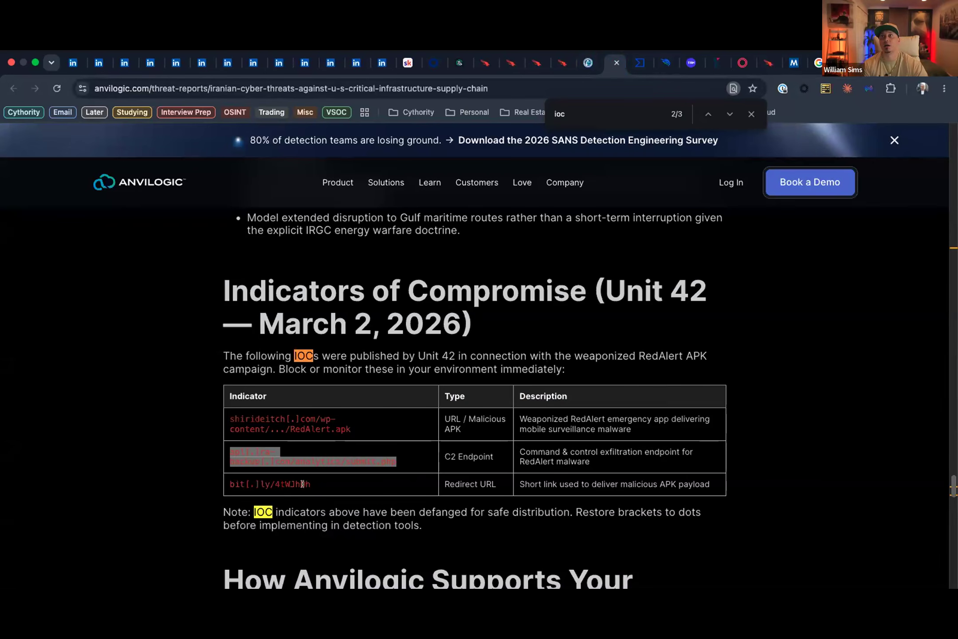
left_click_drag(323, 482, 227, 484)
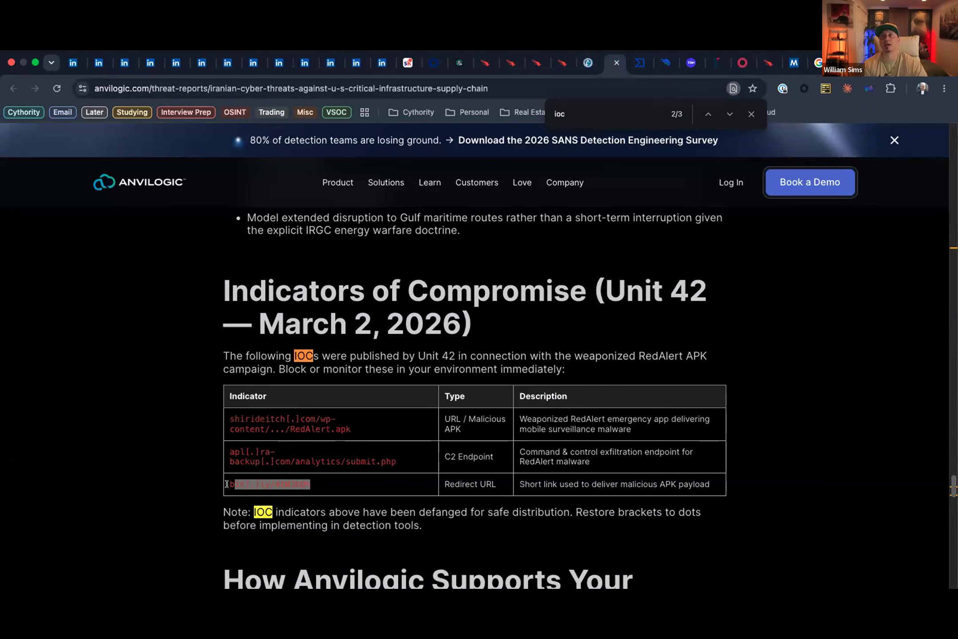
left_click(639, 62)
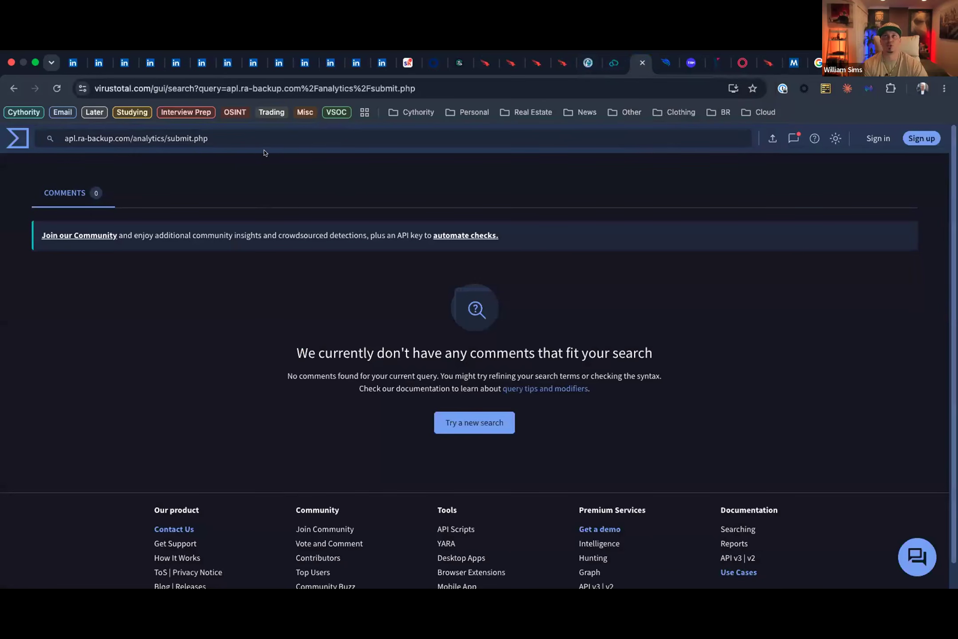
key("ctrl+a")
type("bit.ly/4tWJhQh")
key("Return")
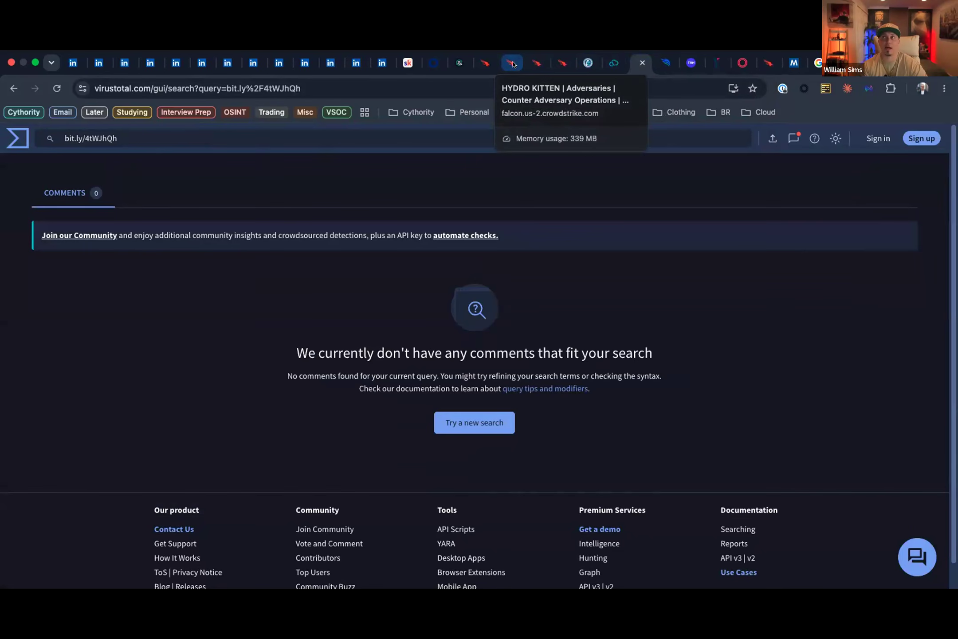
Reselect the full bit[.]ly/4tWJhQh indicator in the report's IOC table
left_click(614, 63)
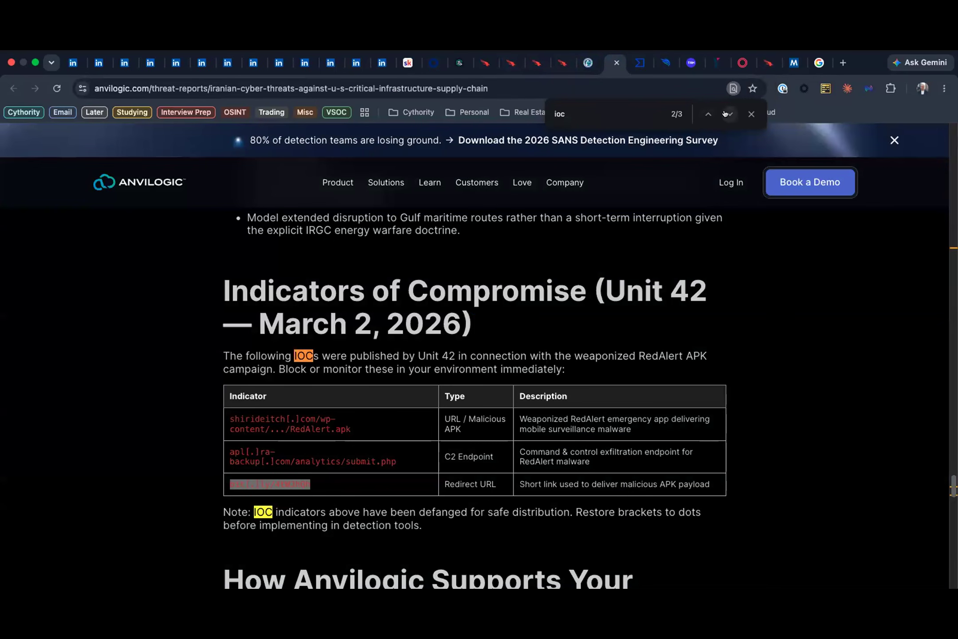
left_click(310, 475)
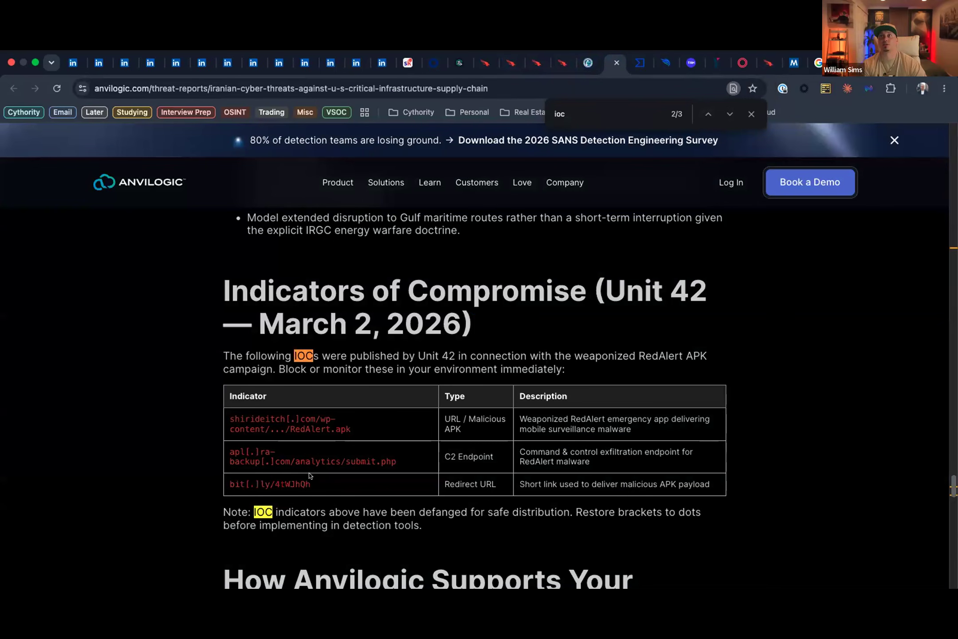
triple_click(236, 477)
key("super+c")
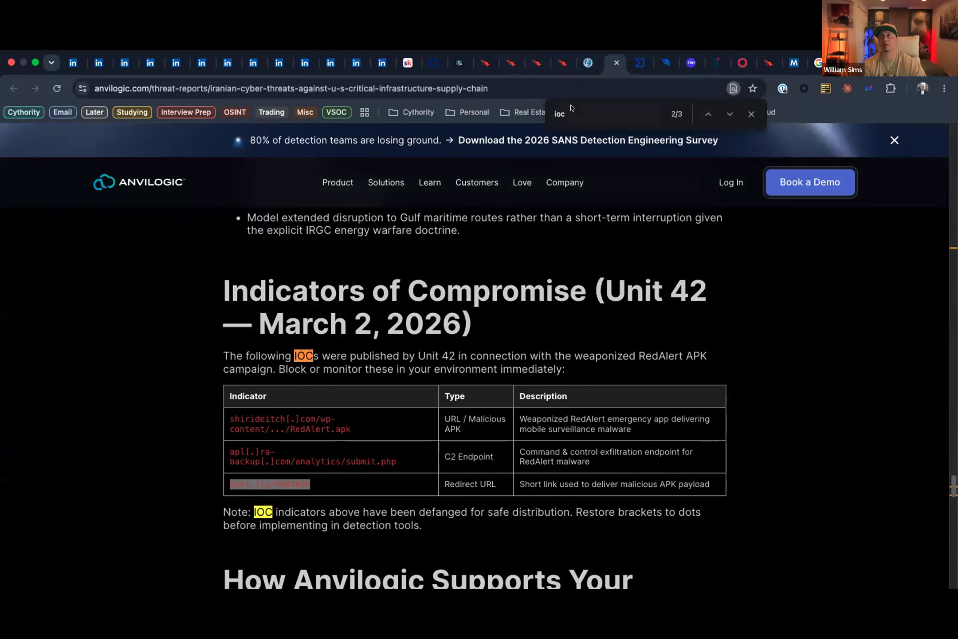
left_click(562, 62)
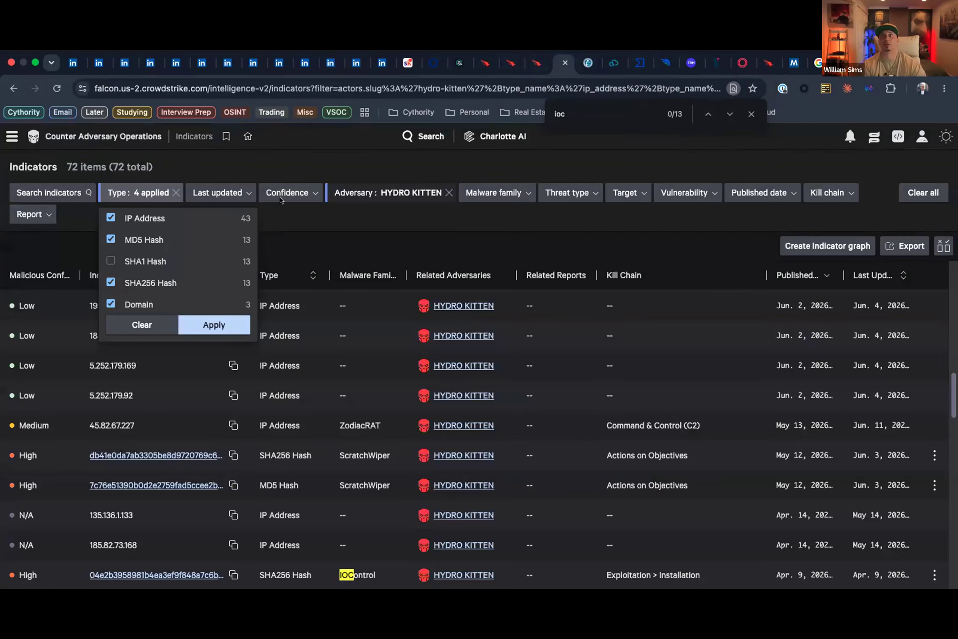
Look for bit.ly/4tWJhQh on Falcon's HYDRO KITTEN indicators page, find none, and go back to Anvilogic
left_click(341, 229)
key("super+v")
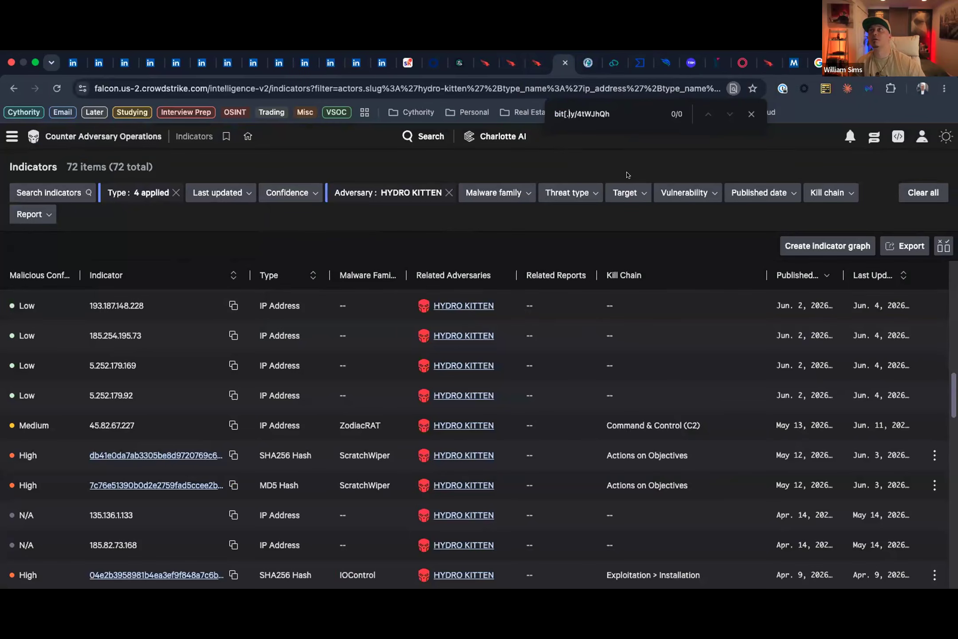
triple_click(590, 109)
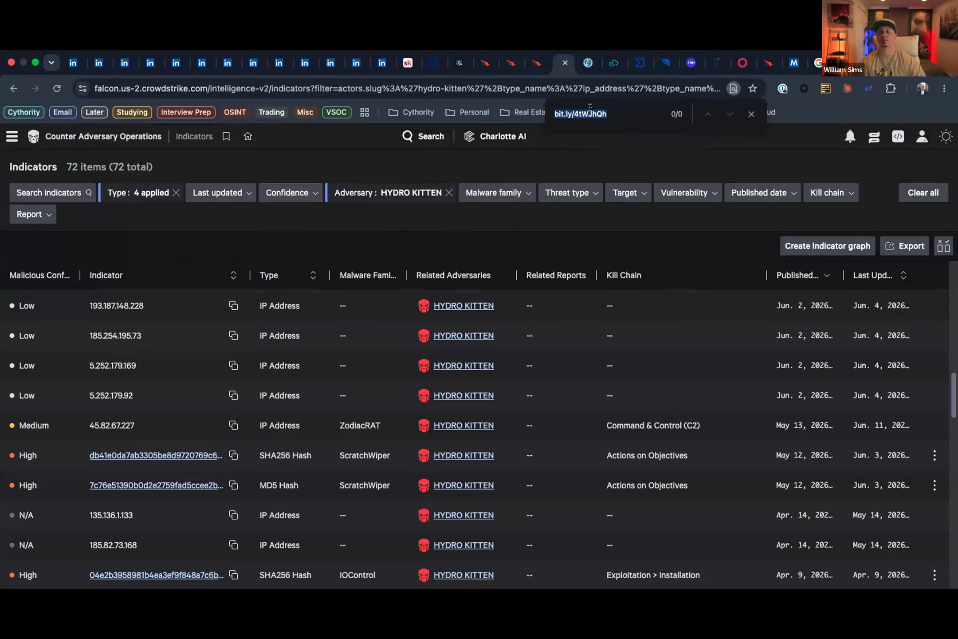
left_click(751, 114)
left_click(610, 60)
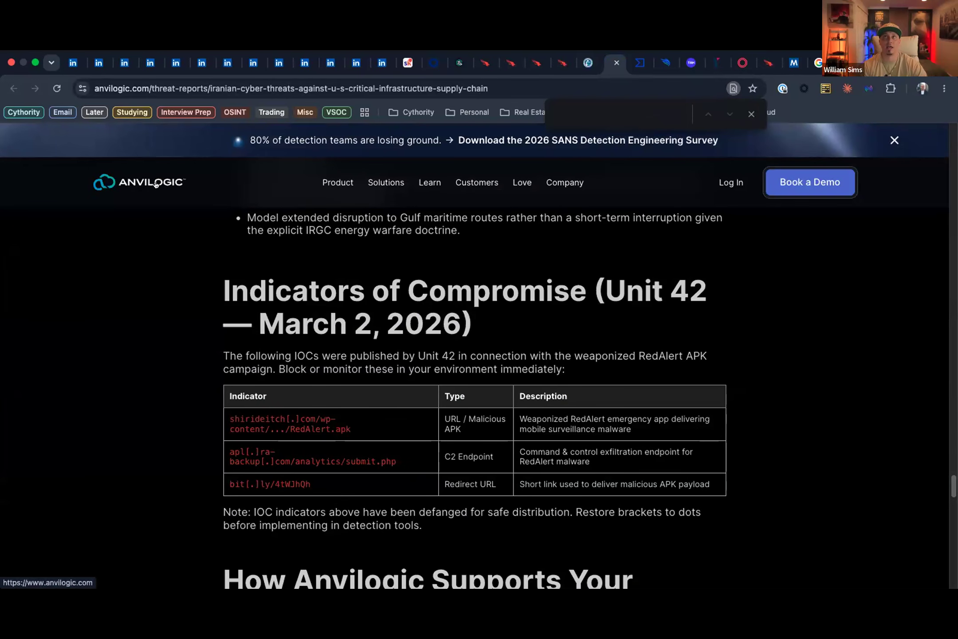
Search the Anvilogic report for 'ioc' and cycle through its three matches
scroll(278, 333, "down", 3)
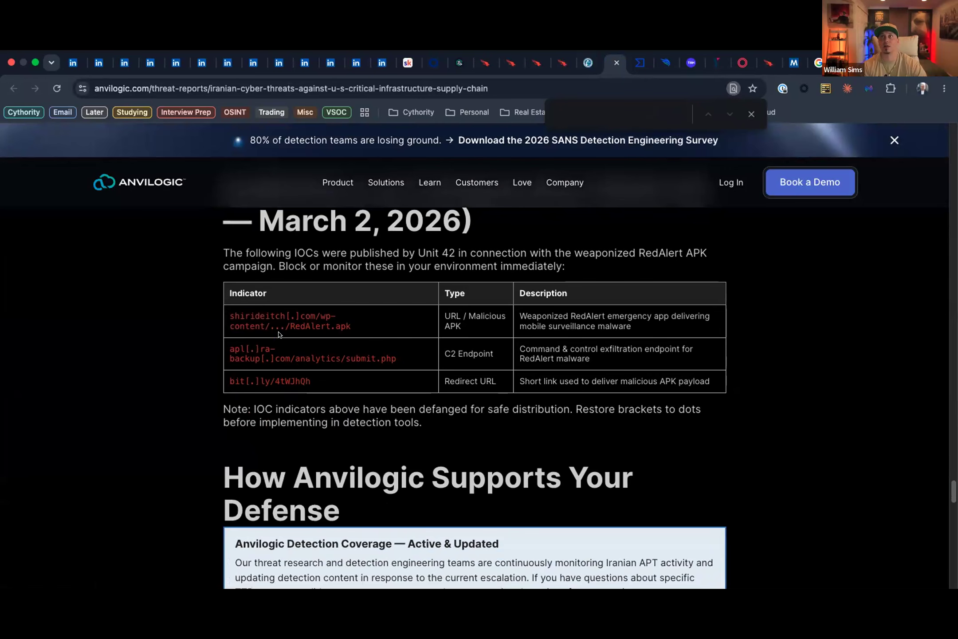
type("ioc")
left_click(730, 116)
left_click(730, 116)
left_click(729, 115)
scroll(624, 305, "down", 8)
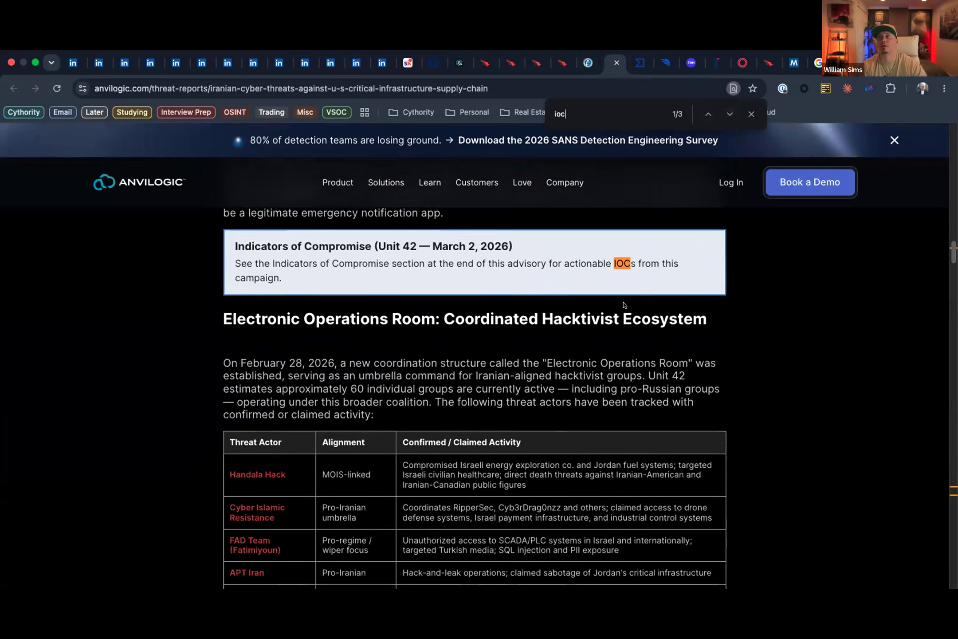
Search for 'indicator' and step through its 7 matches to the Indicators of Compromise heading
key("BackSpace")
key("BackSpace")
type("ndis")
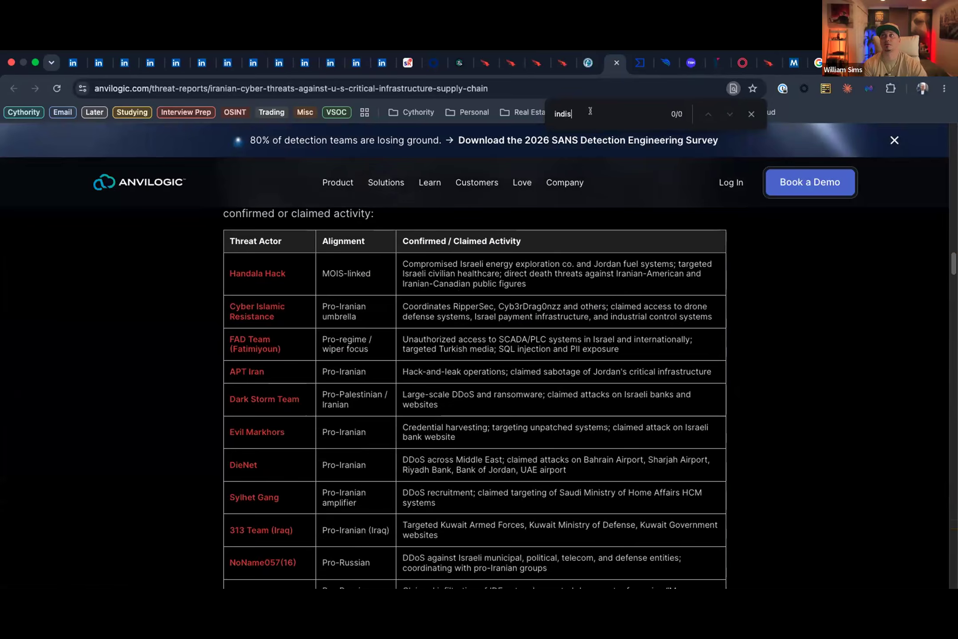
key("BackSpace")
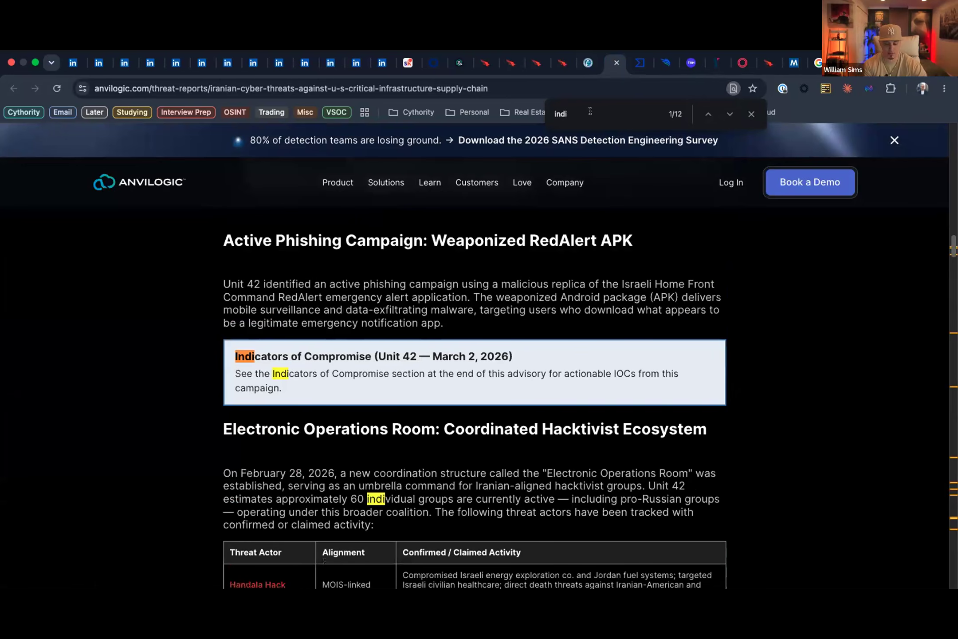
type("cator")
left_click(730, 115)
left_click(730, 115)
left_click(730, 115)
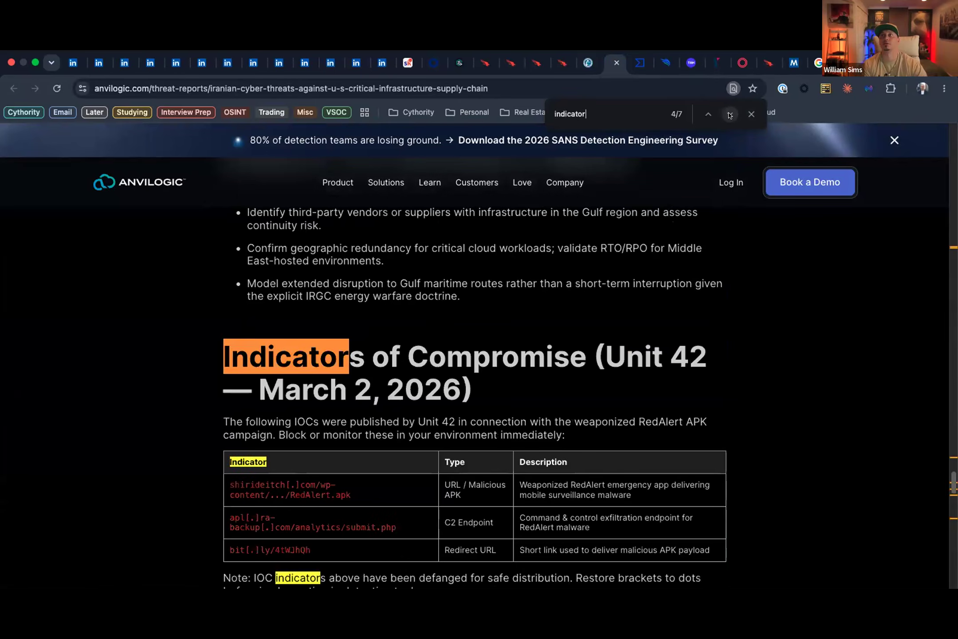
left_click(730, 115)
left_click(730, 115)
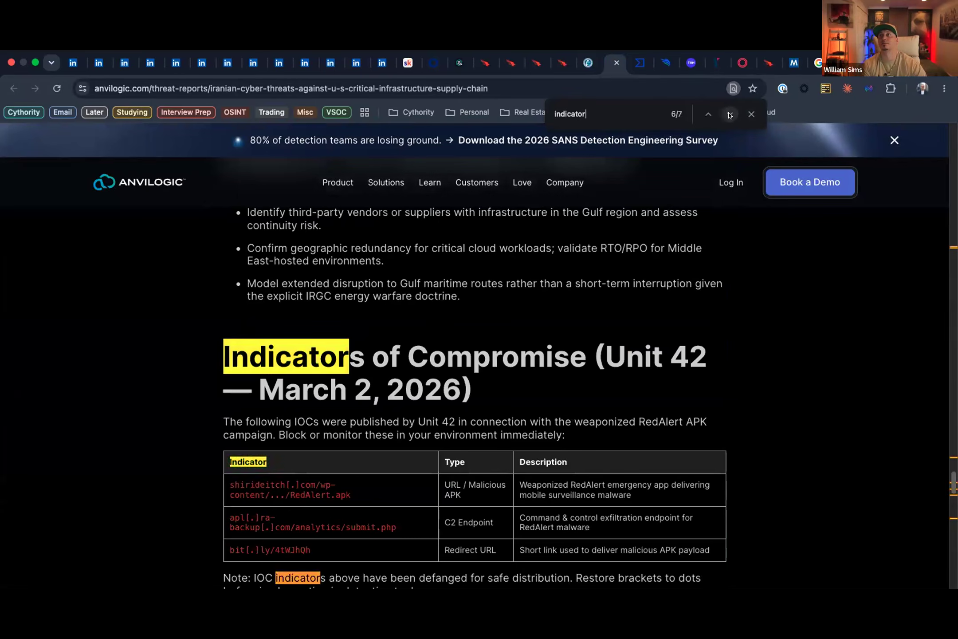
left_click(730, 114)
left_click(729, 114)
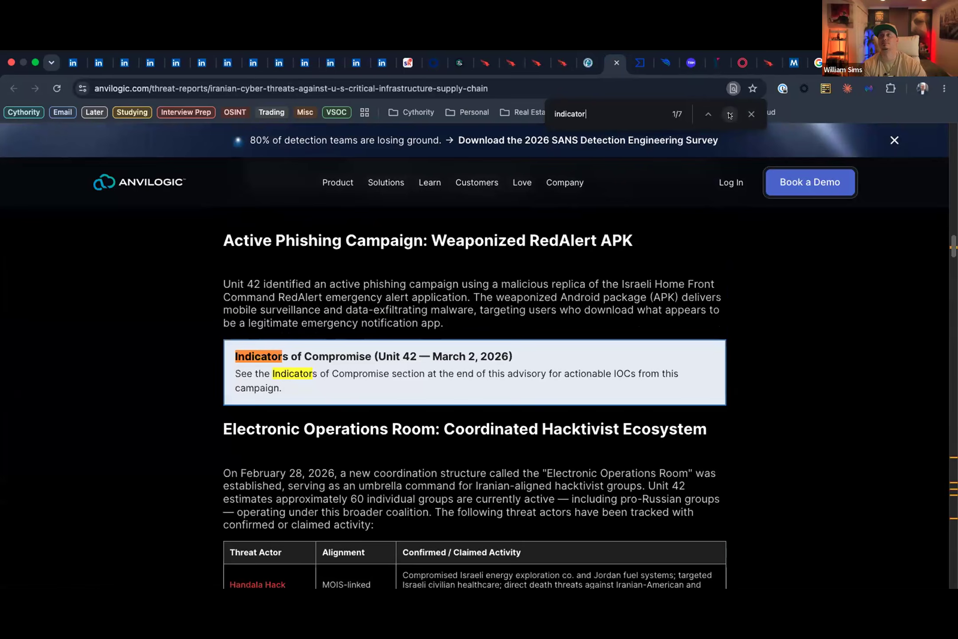
left_click(730, 115)
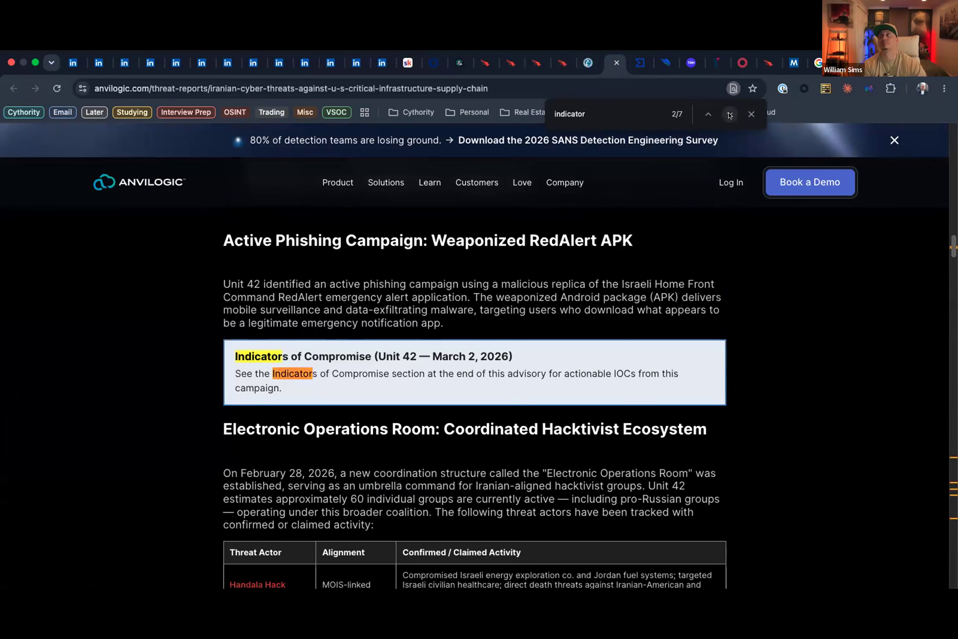
left_click(730, 115)
left_click(730, 114)
Select the bit[.]ly/4tWJhQh redirect URL in the IOC table
scroll(591, 352, "down", 9)
scroll(591, 352, "up", 5)
scroll(591, 353, "down", 15)
scroll(590, 353, "up", 5)
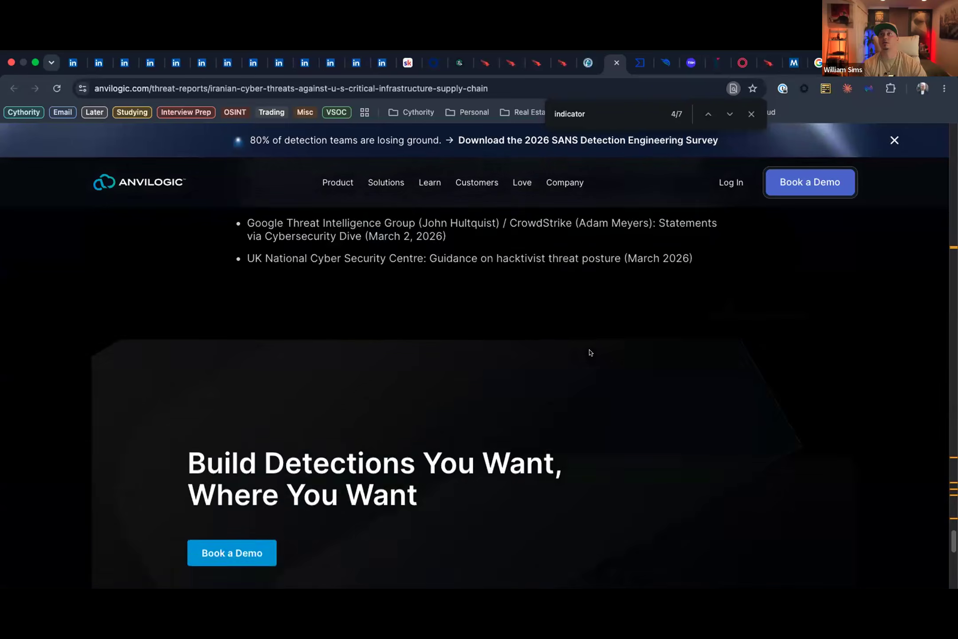
scroll(590, 353, "up", 10)
scroll(589, 347, "up", 6)
left_click_drag(311, 389, 228, 389)
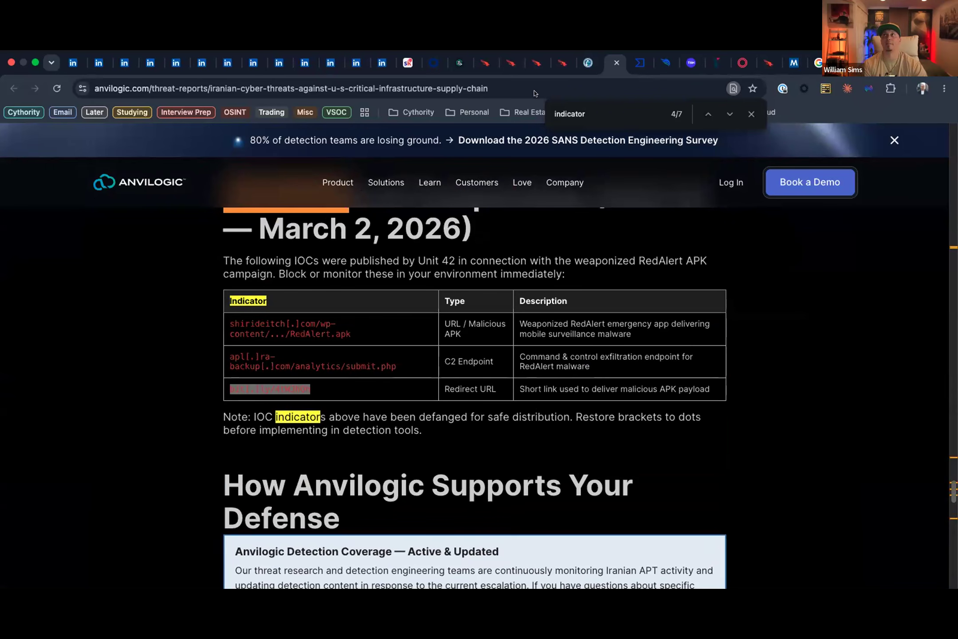
Bring up the CybelAngel article on Iranian PLC attacks and search it for 'ioc'
left_click(654, 64)
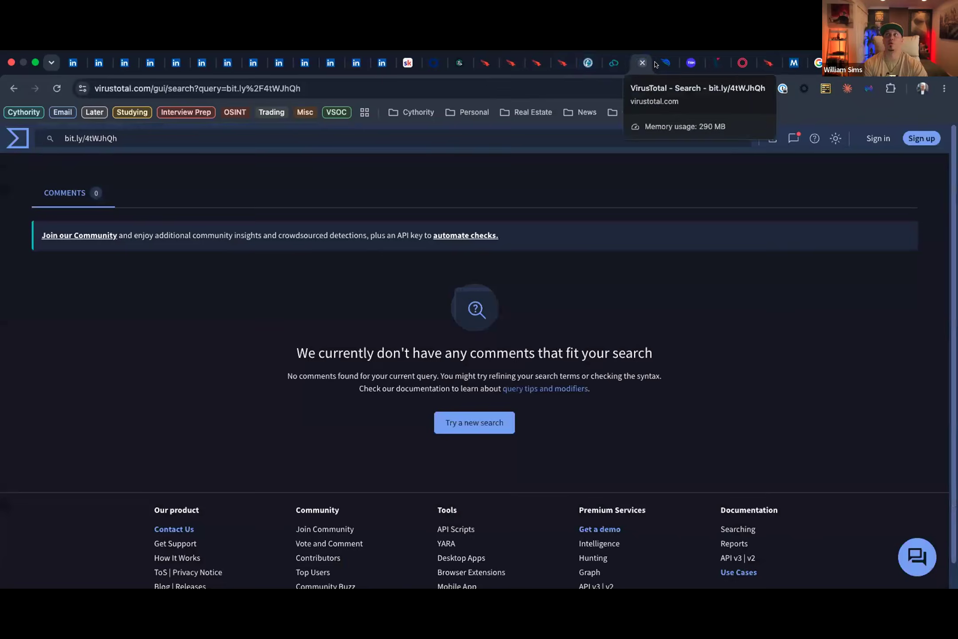
left_click(656, 64)
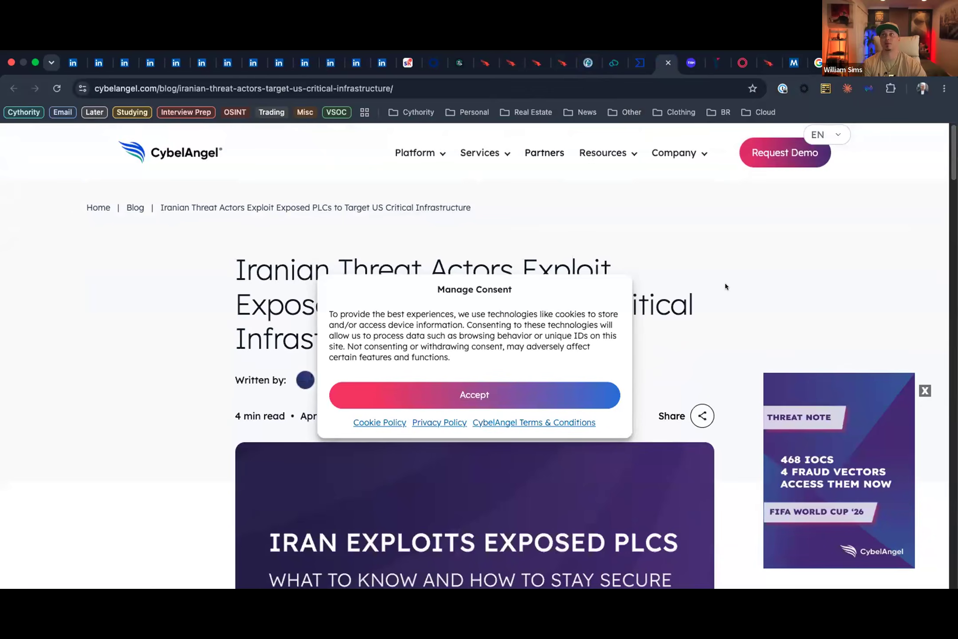
scroll(725, 283, "down", 10)
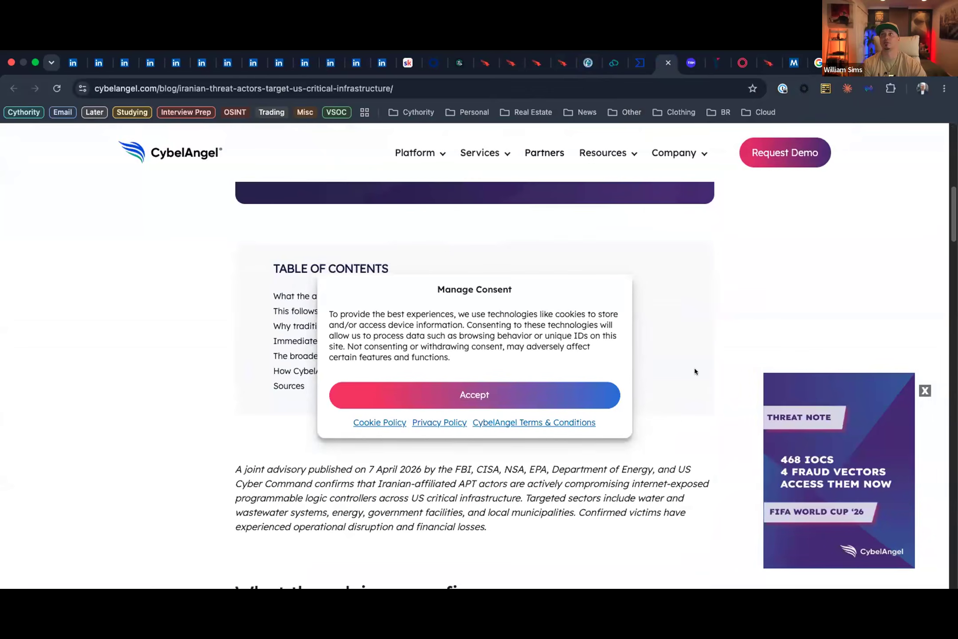
scroll(695, 372, "down", 10)
key("super+f")
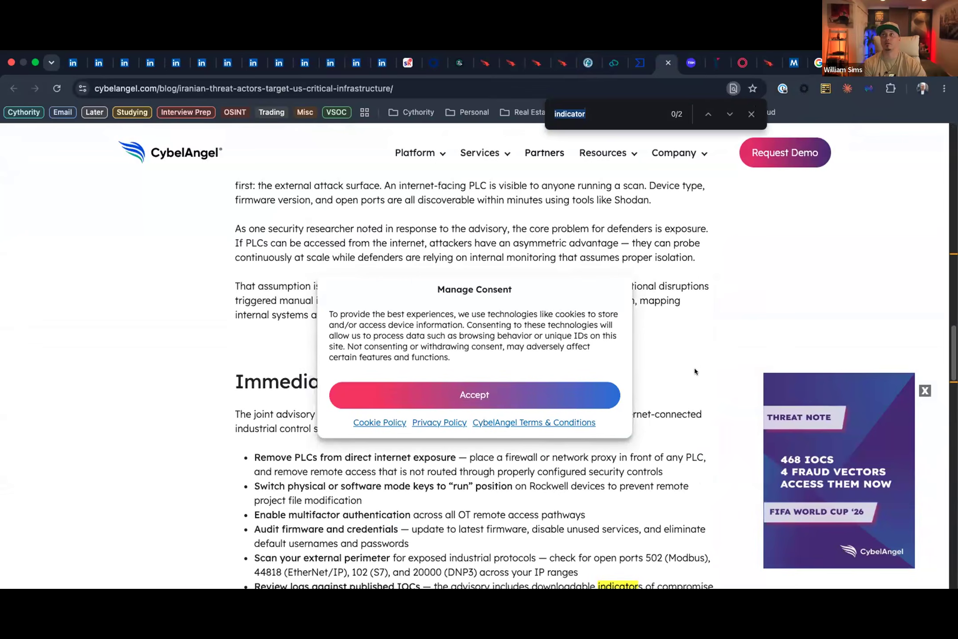
type("ioc")
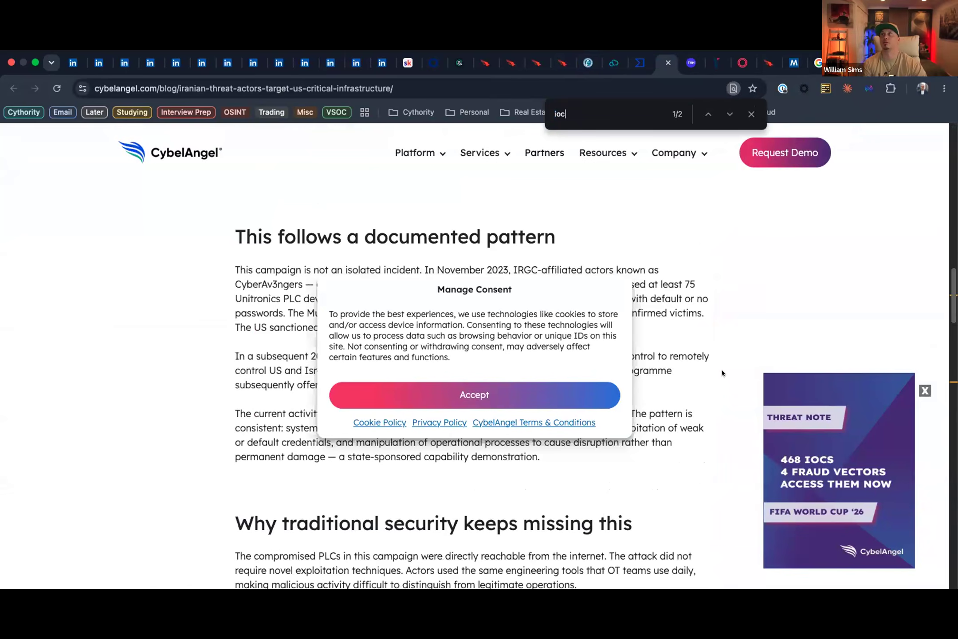
Step through the two 'ioc' matches to the recommendations and scroll through the sources
scroll(721, 304, "down", 2)
left_click(729, 115)
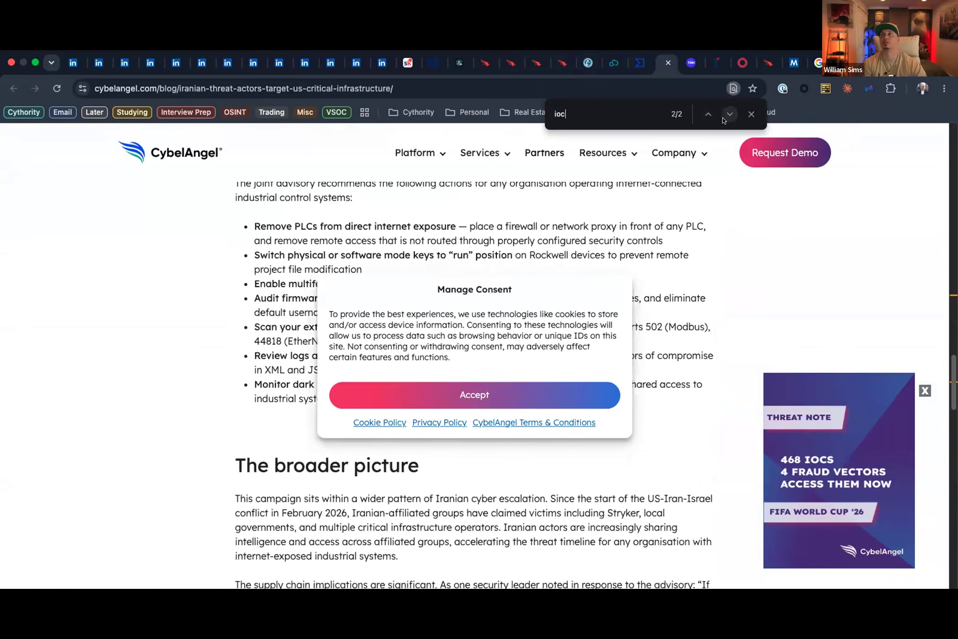
left_click(729, 115)
scroll(682, 202, "down", 4)
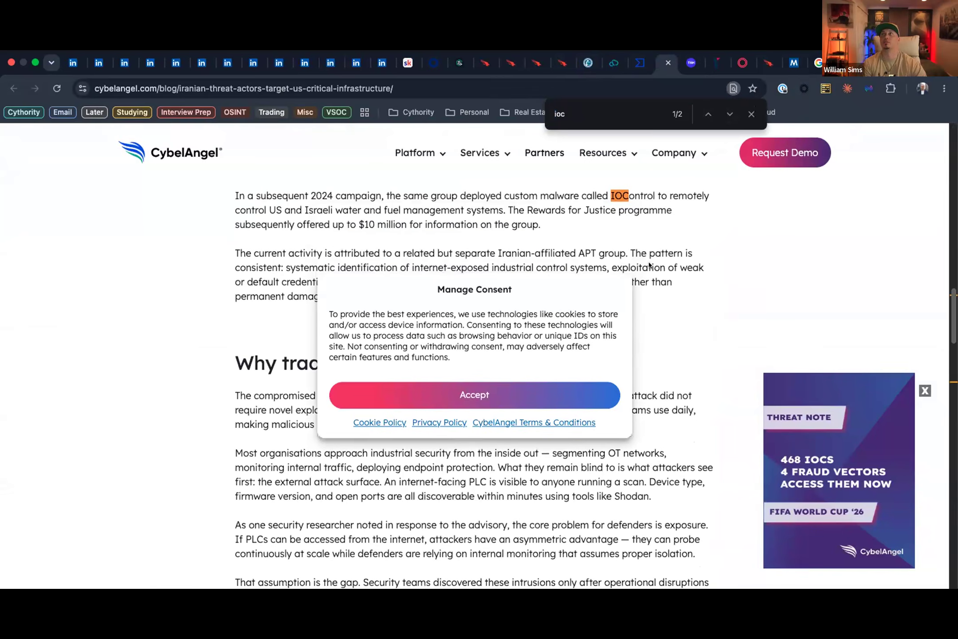
left_click(729, 114)
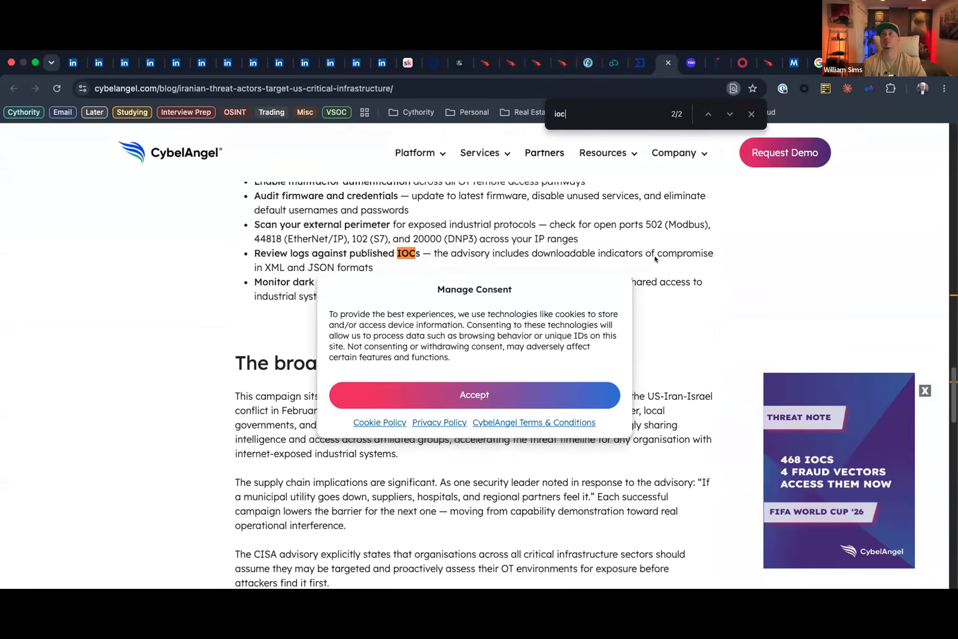
scroll(655, 259, "down", 1)
scroll(655, 258, "down", 15)
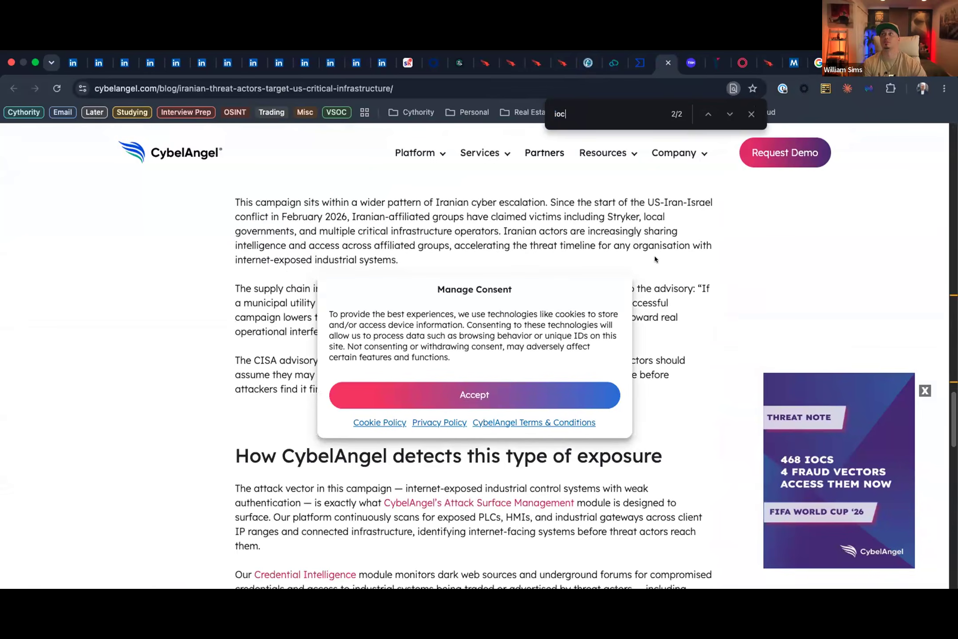
scroll(656, 260, "up", 5)
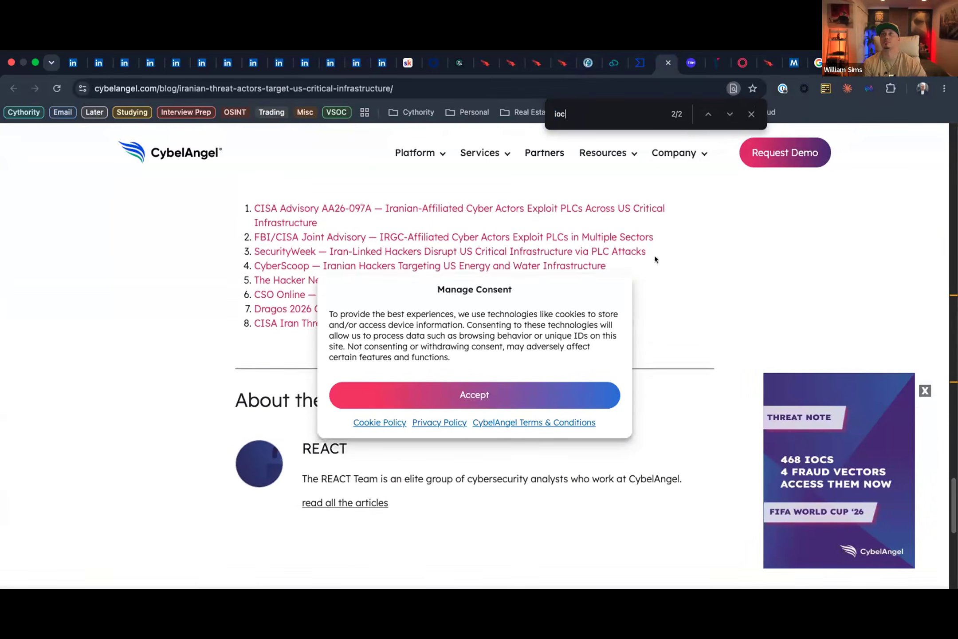
scroll(656, 260, "up", 2)
scroll(656, 260, "down", 3)
scroll(656, 260, "up", 1)
scroll(656, 260, "up", 10)
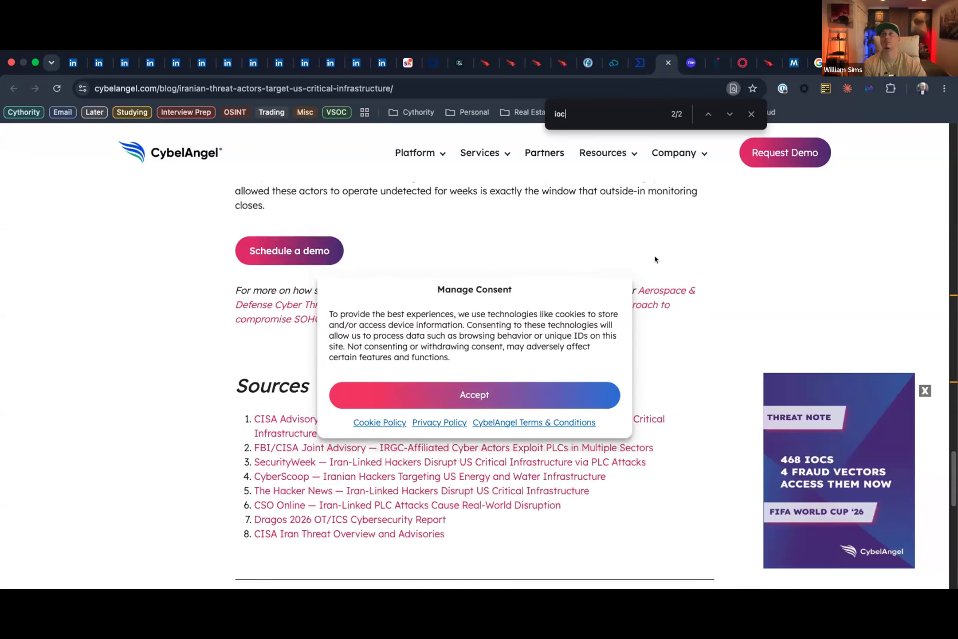
scroll(656, 257, "up", 6)
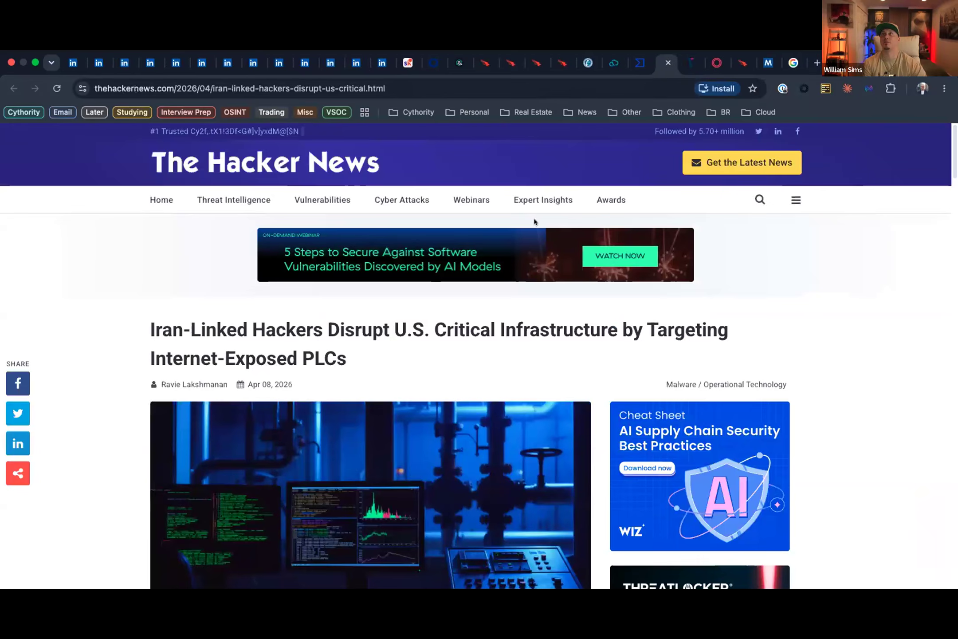
Close CybelAngel, search The Hacker News article for 'ioc' and 'indicator' (zero matches), then close it
left_click(669, 63)
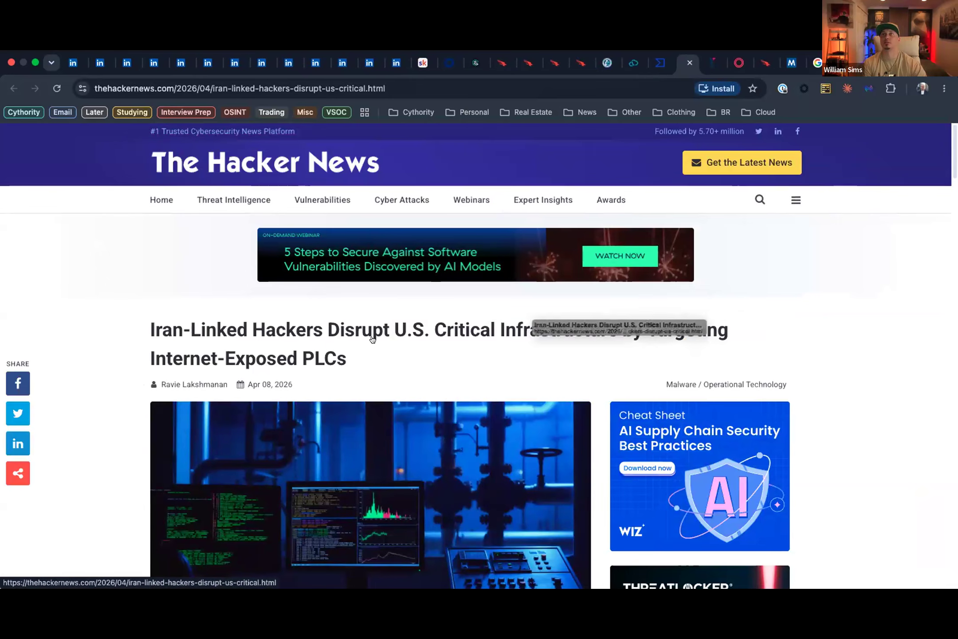
key("ctrl+f")
type("ioc")
key("BackSpace")
type("dicator")
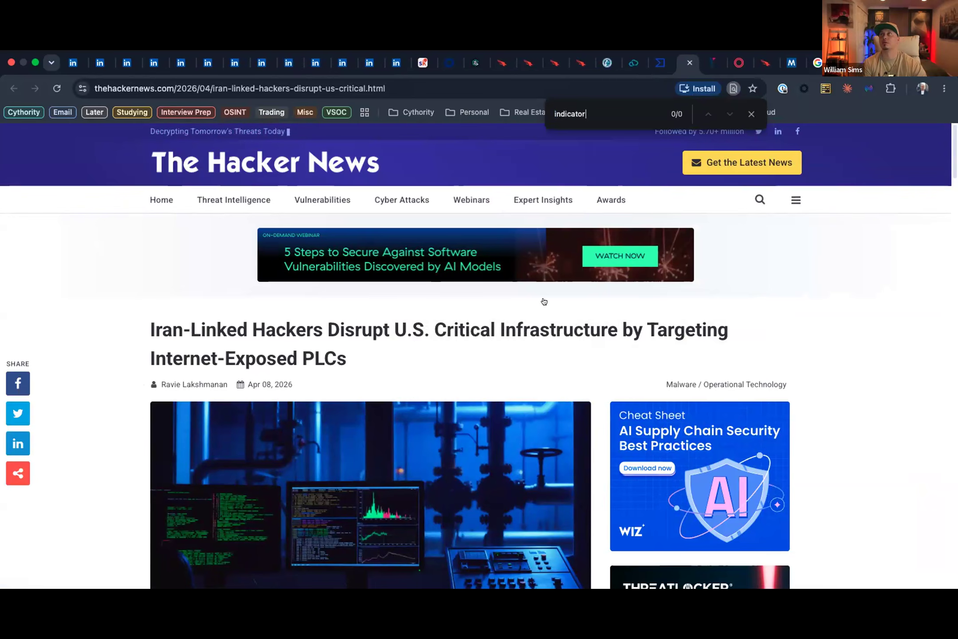
left_click(690, 63)
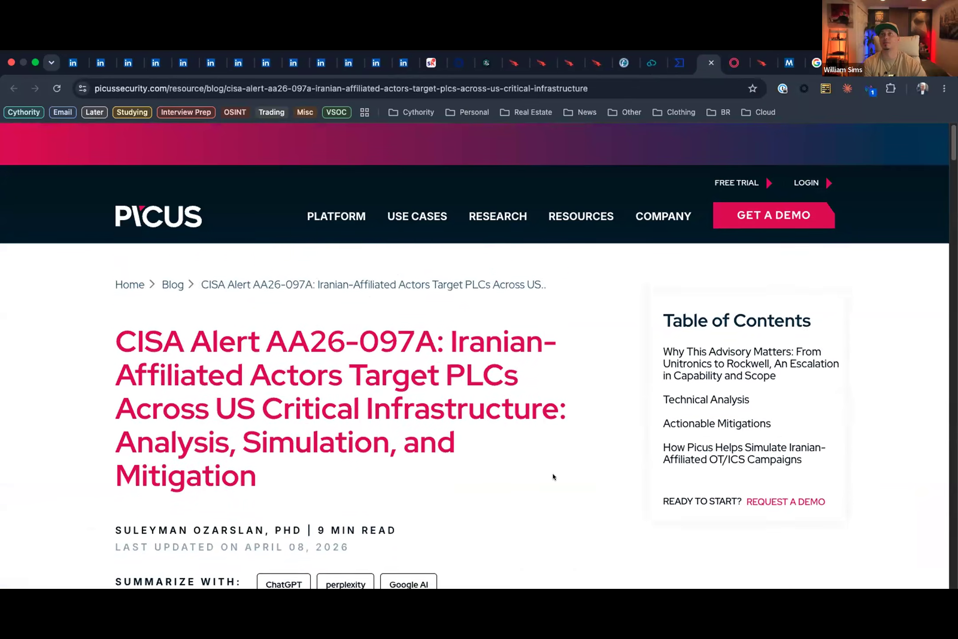
Search the Picus article for 'ioc' (2 hits) and 'indicator' (none), close it, and dismiss SOCRadar's pop-up
scroll(553, 476, "down", 5)
key("super+f")
type("ioc")
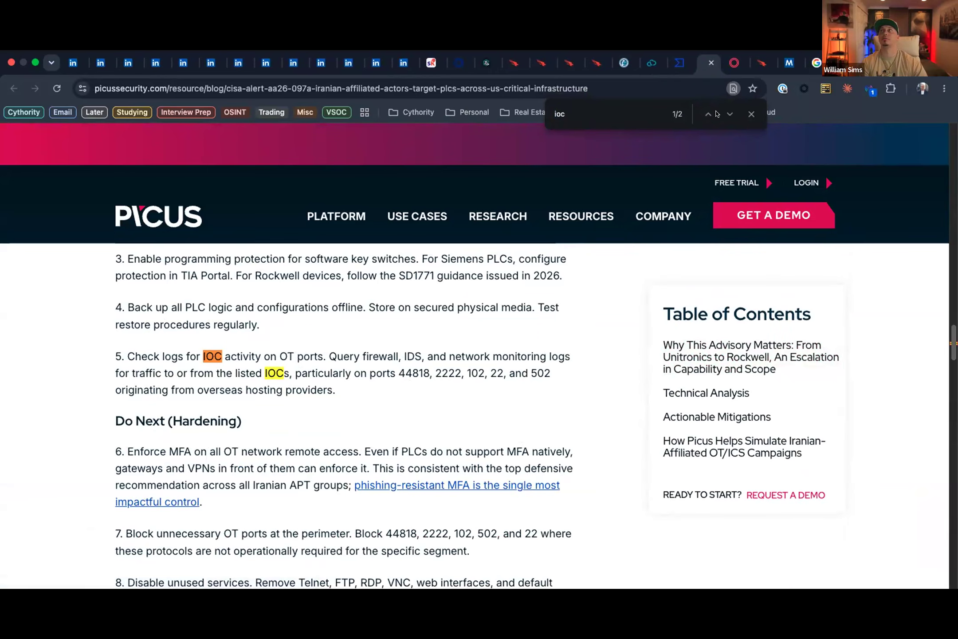
left_click(730, 114)
left_click(730, 114)
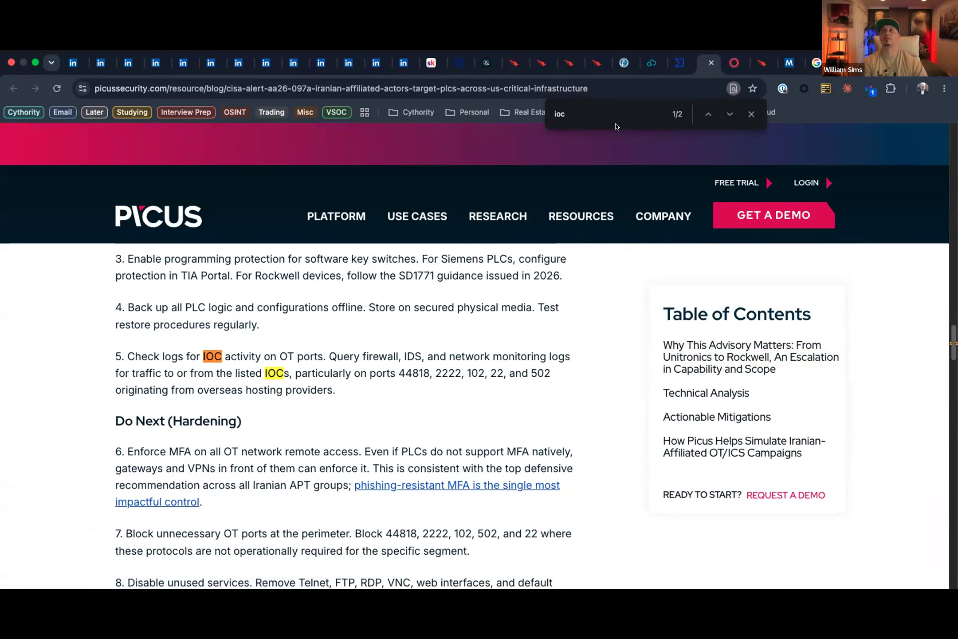
type("dic")
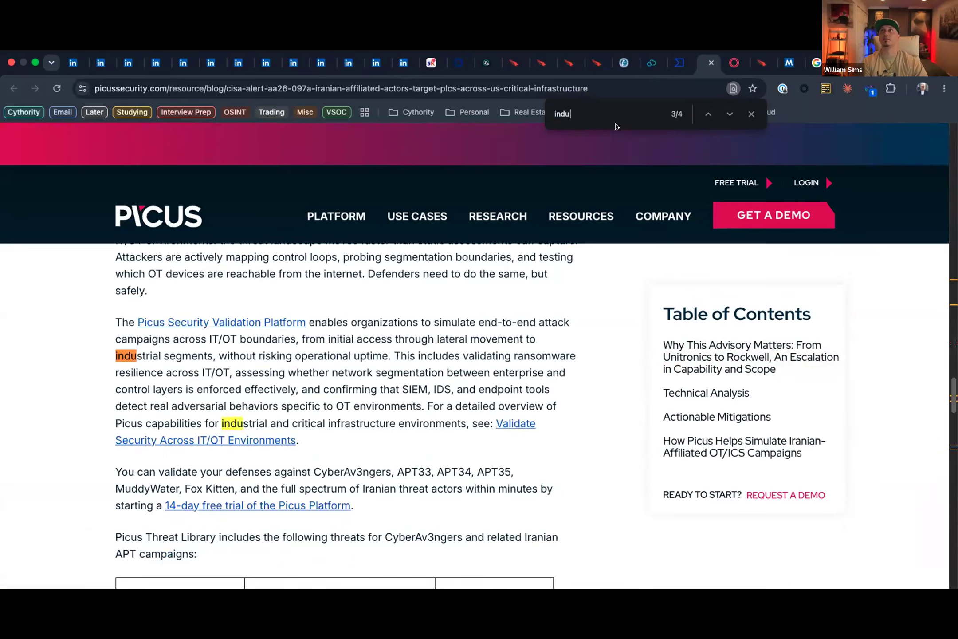
type("ator")
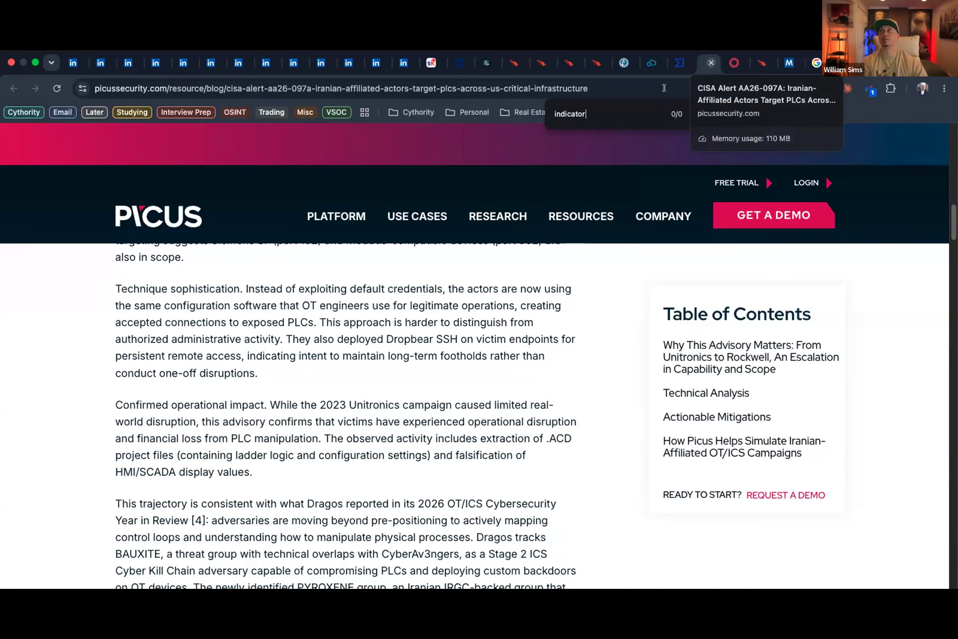
left_click(711, 66)
left_click(671, 252)
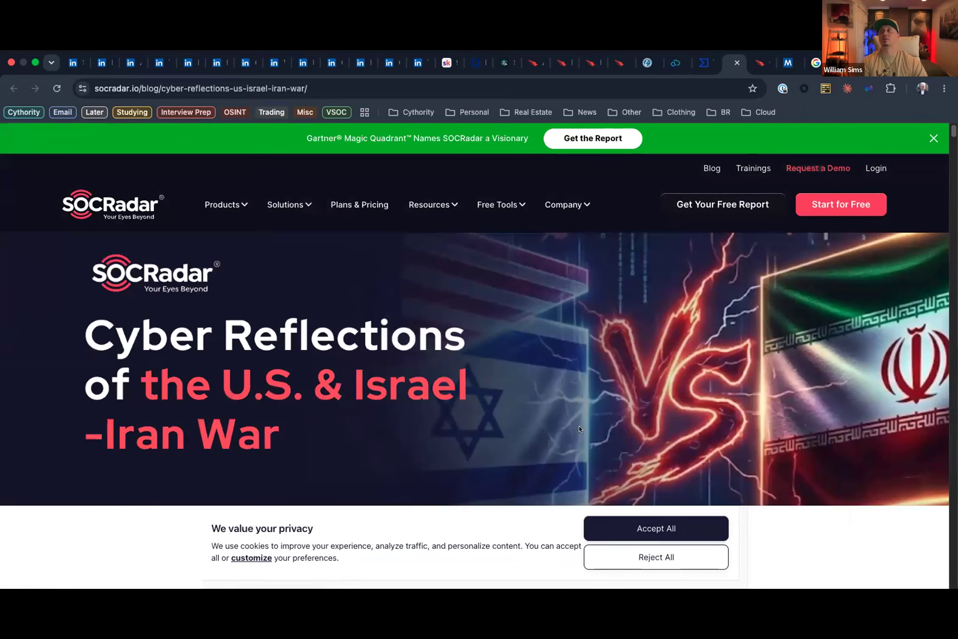
Reject SOCRadar's cookie banner and skim the U.S. & Israel-Iran war post
left_click(651, 558)
scroll(426, 428, "down", 2)
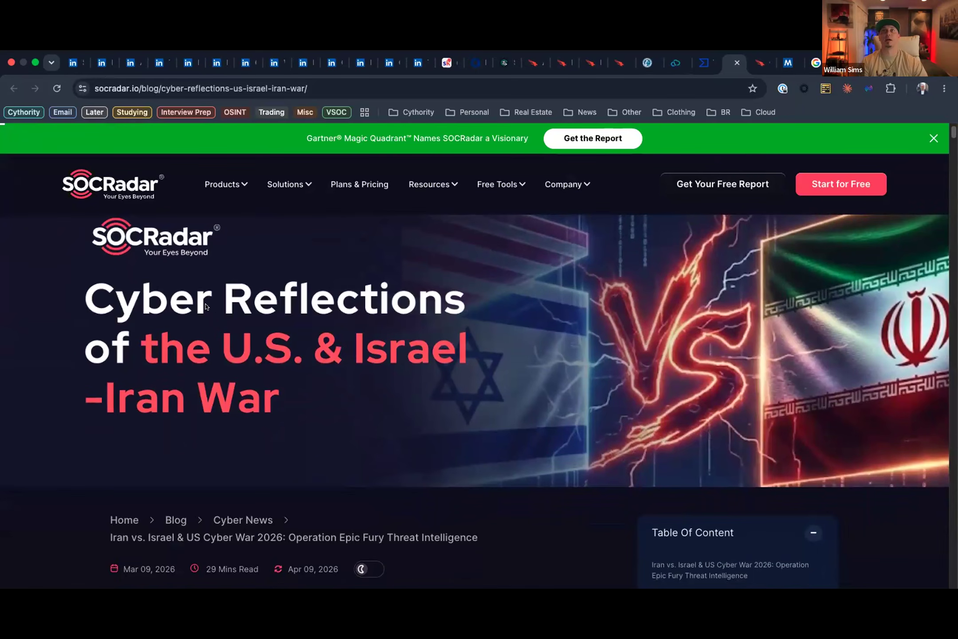
scroll(188, 385, "down", 10)
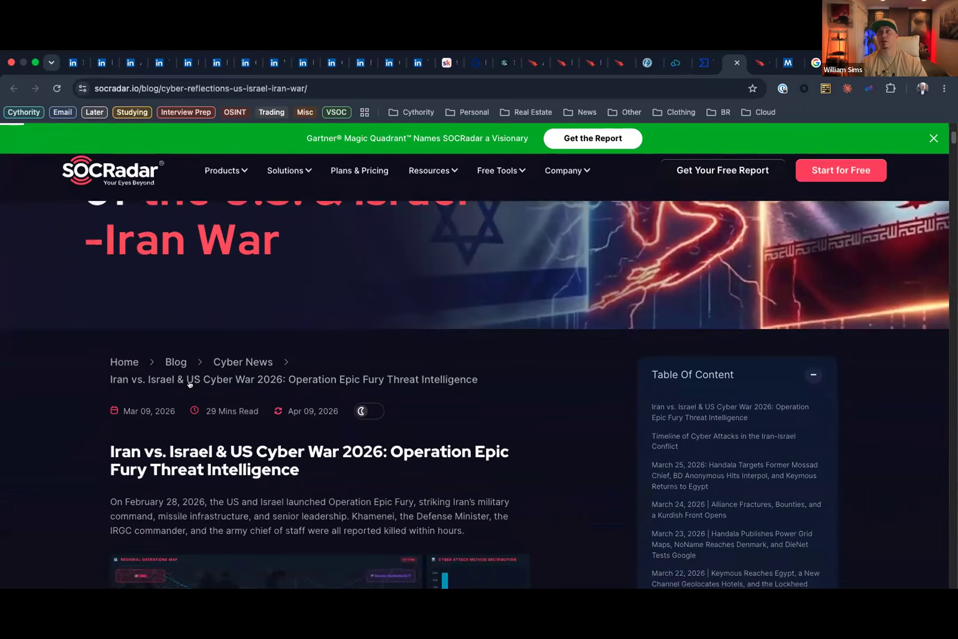
scroll(189, 384, "up", 3)
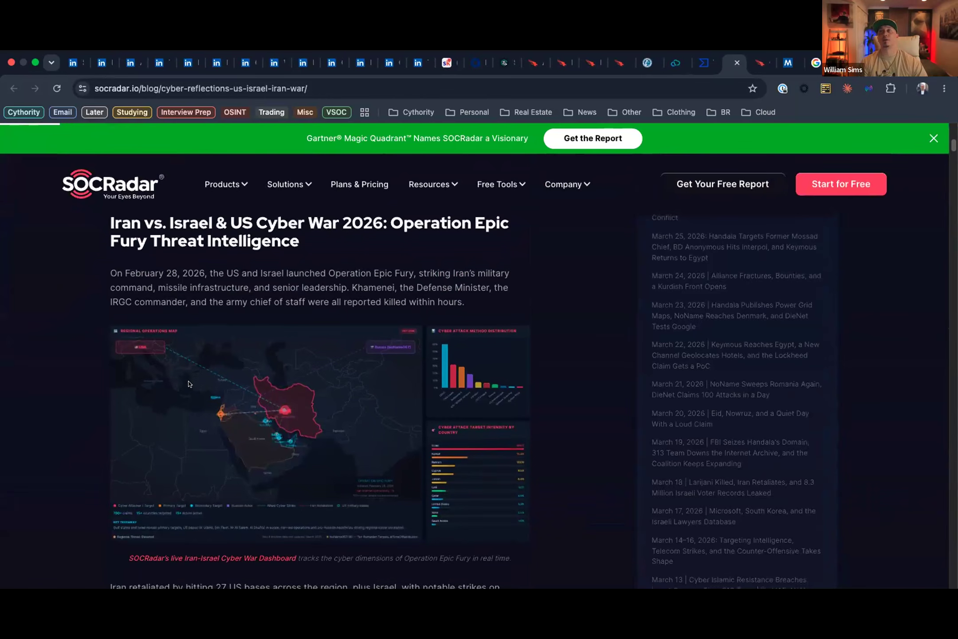
scroll(189, 385, "up", 3)
scroll(190, 384, "down", 10)
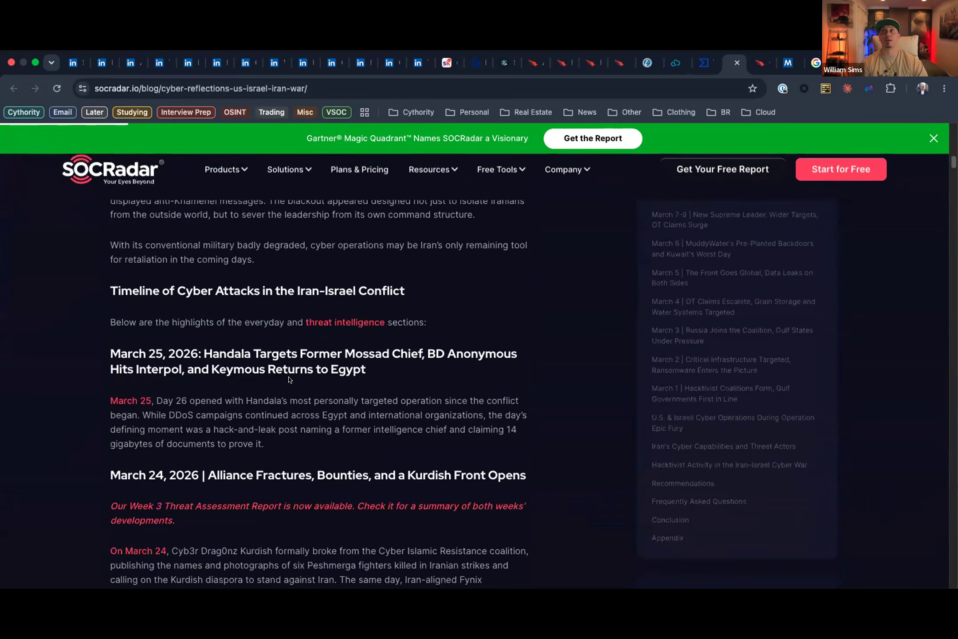
Search 'ioc' to reach the recent-incidents mention and select the Check Point C2 IP addresses
key("super+f")
type("ioc")
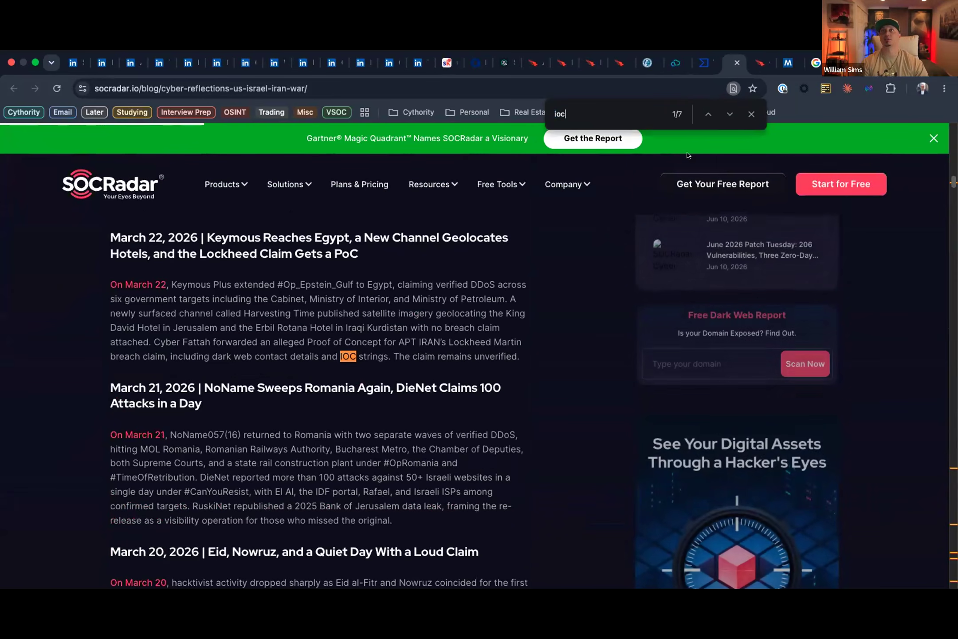
left_click(722, 114)
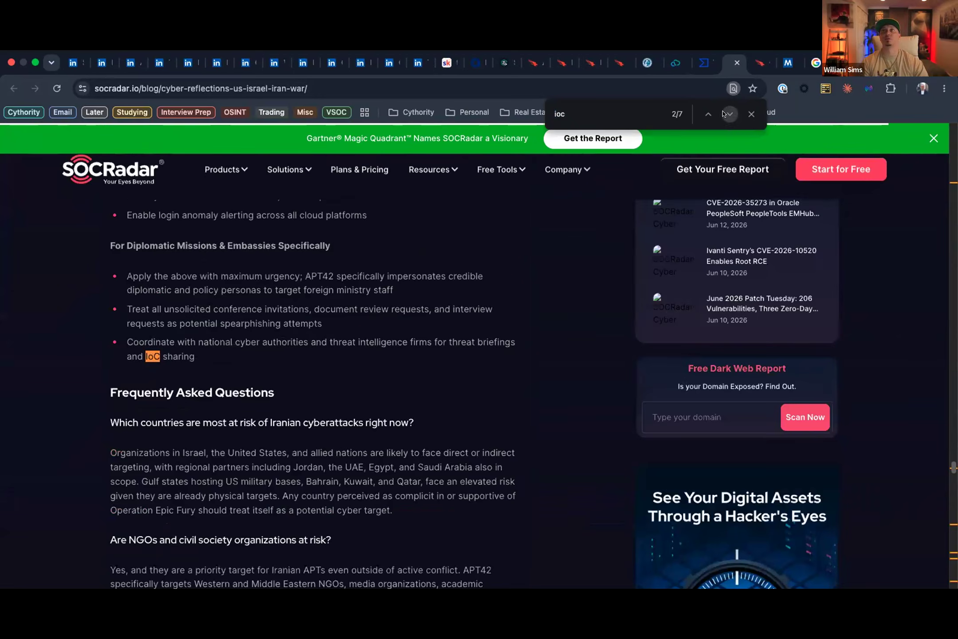
left_click(721, 114)
scroll(547, 326, "down", 3)
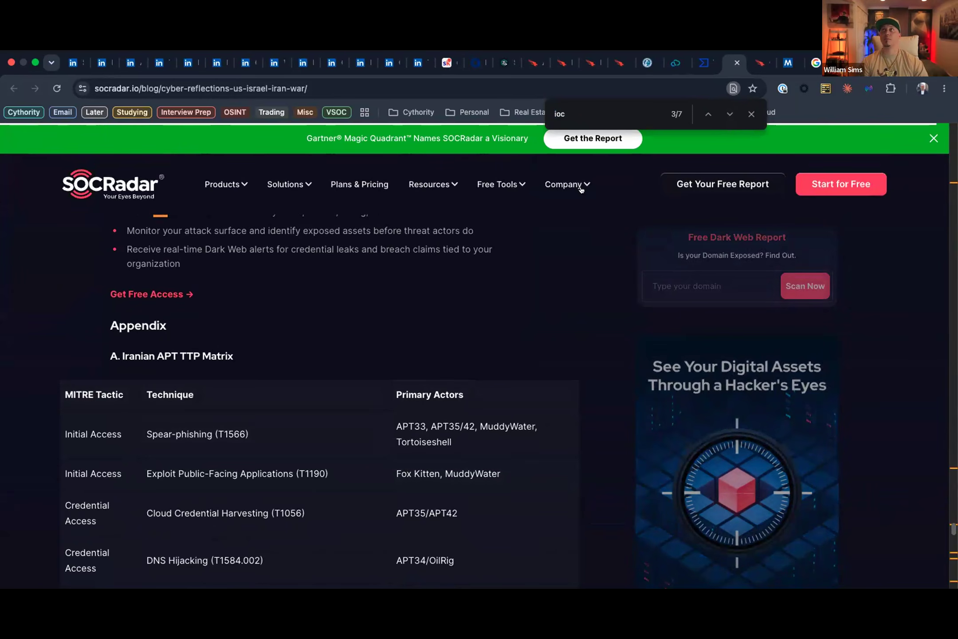
left_click(730, 114)
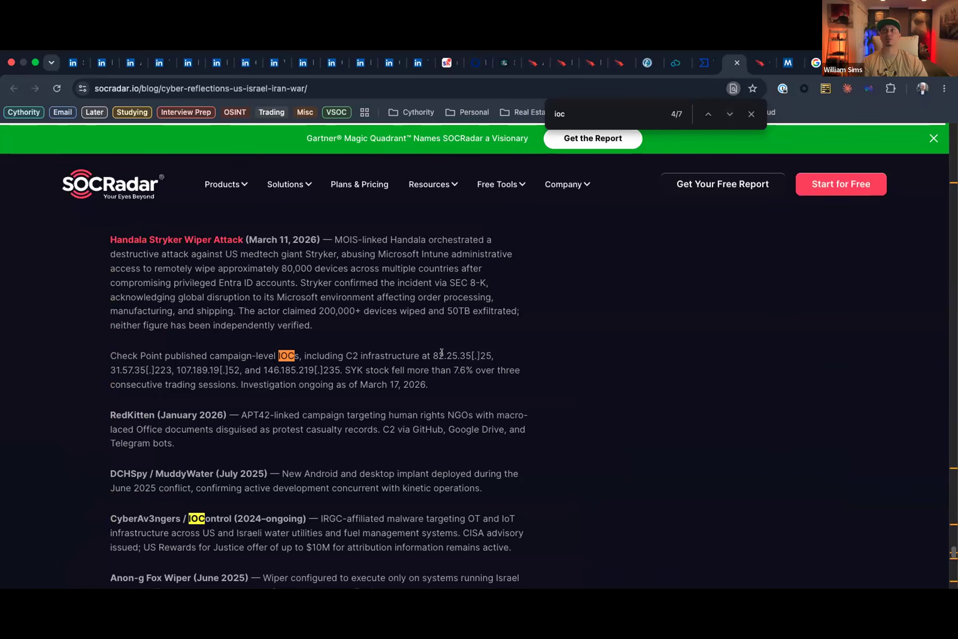
left_click_drag(434, 355, 514, 354)
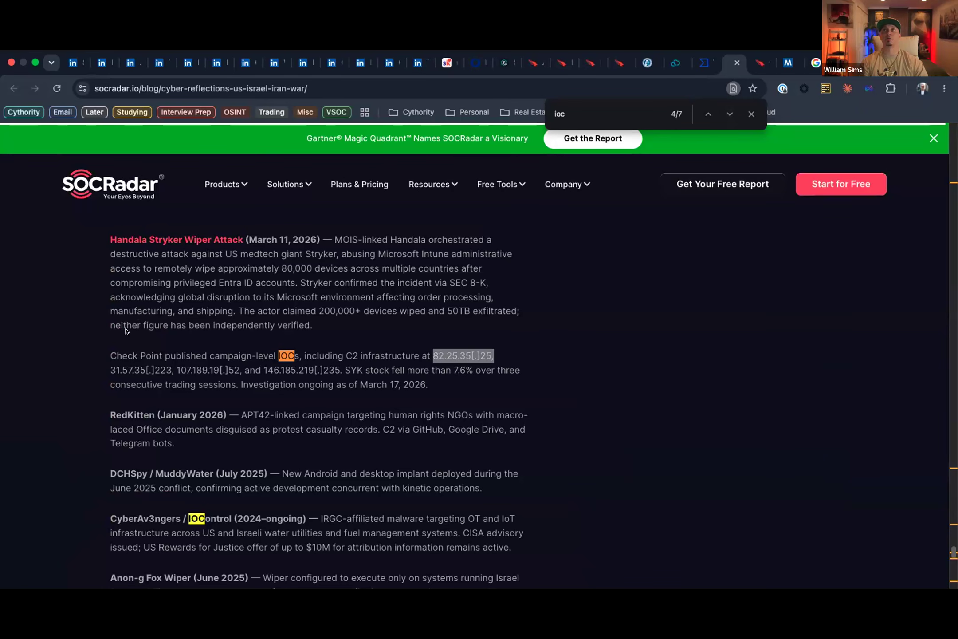
left_click_drag(111, 365, 214, 371)
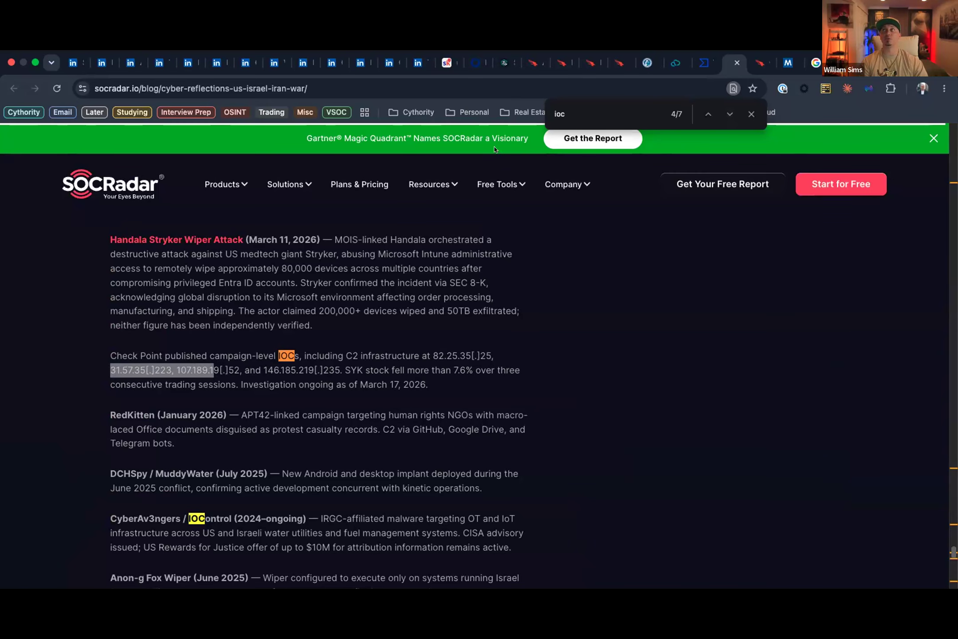
left_click(586, 62)
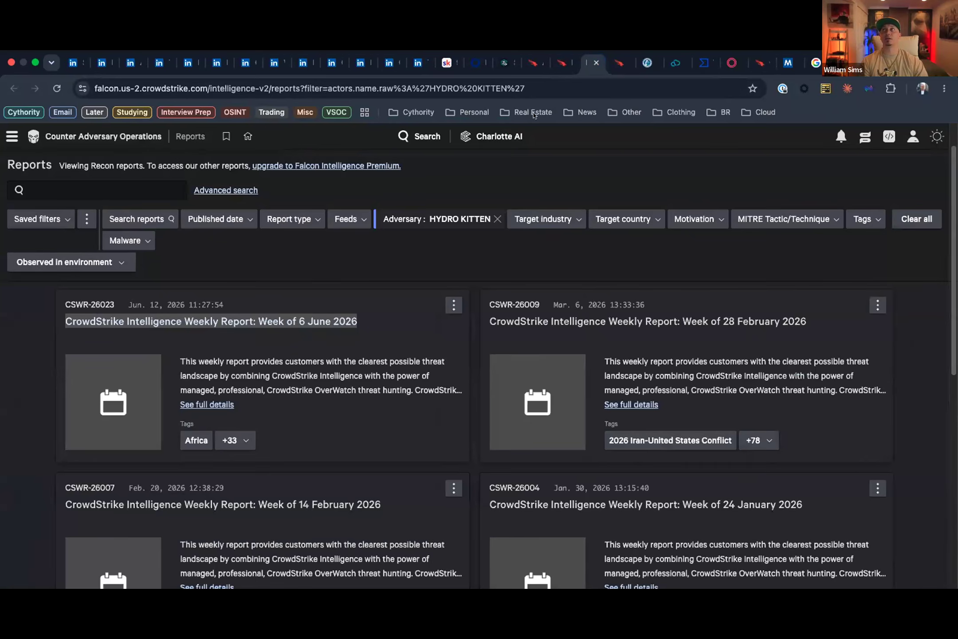
Browse Falcon's list of 72 HYDRO KITTEN indicators
left_click(563, 63)
left_click(534, 62)
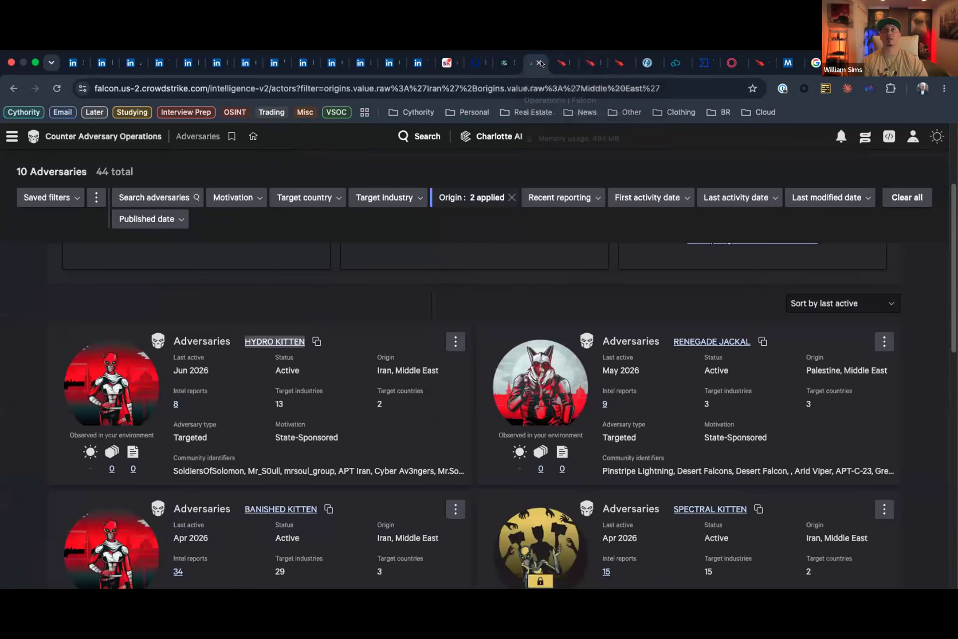
left_click(617, 61)
scroll(202, 309, "down", 2)
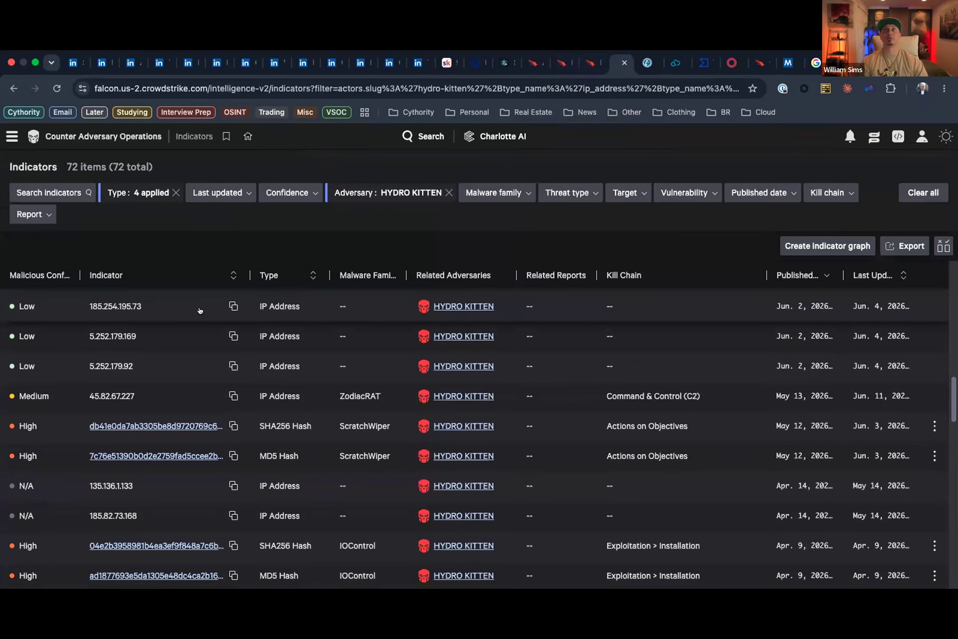
scroll(201, 310, "down", 10)
scroll(200, 310, "up", 10)
scroll(200, 311, "up", 1)
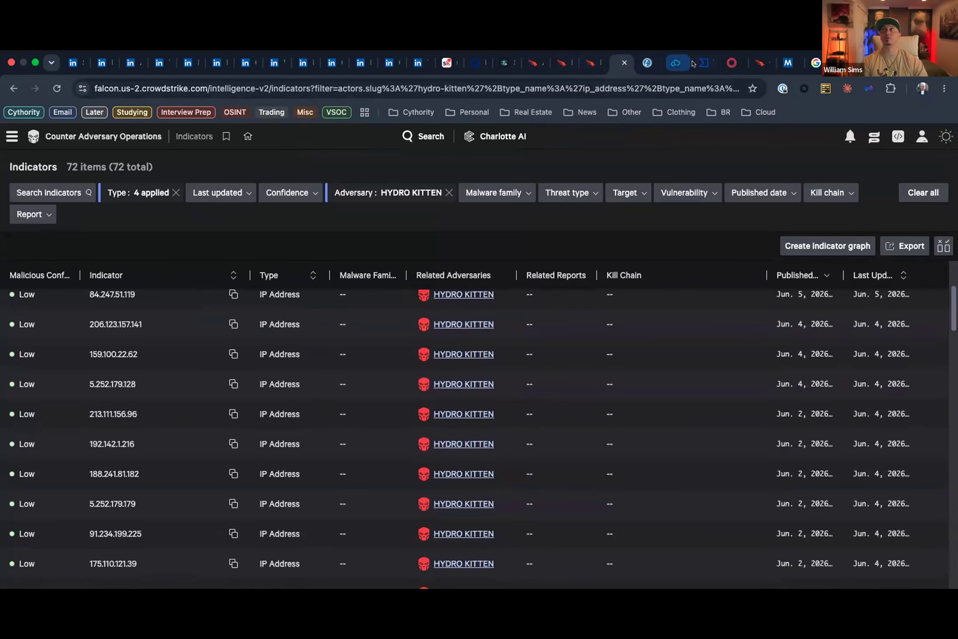
Select the IP 31.57.35[.]223 in the SOCRadar article
left_click(732, 63)
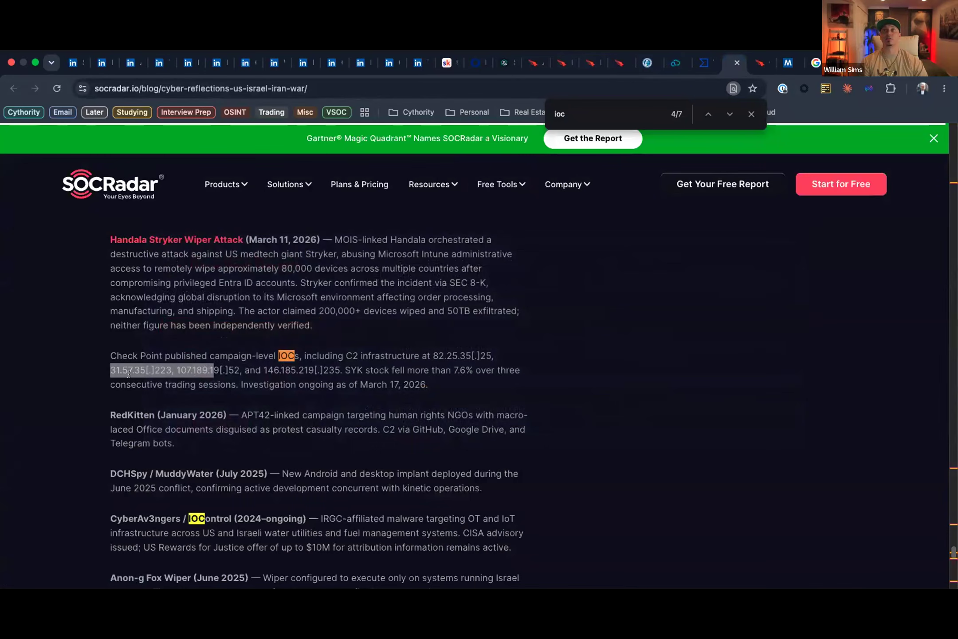
left_click(109, 371)
left_click_drag(110, 365, 169, 364)
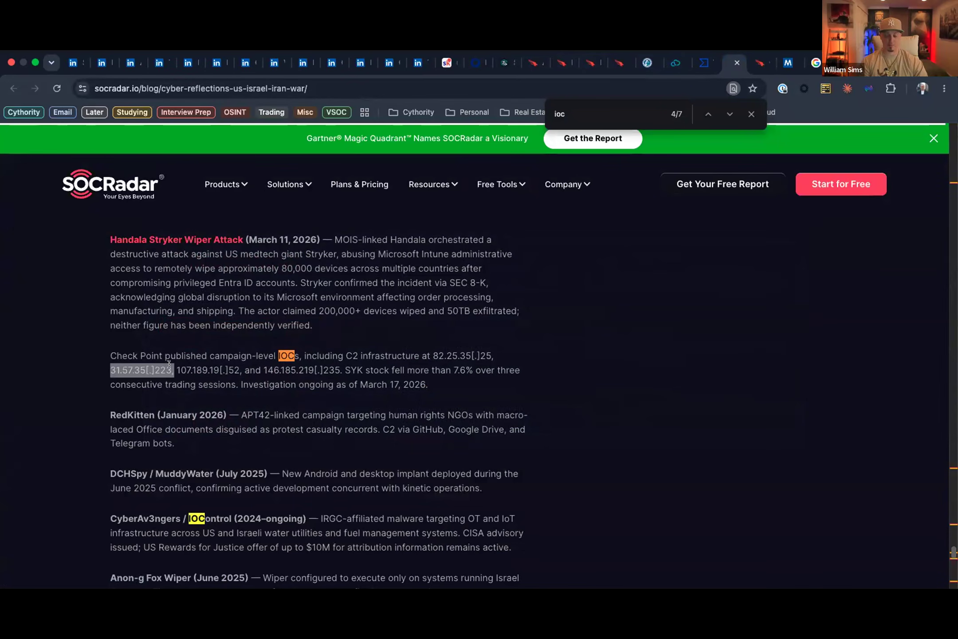
Search HYDRO KITTEN's indicators for 31.57.35.223, finding 0 matches, and copy the refanged IP
left_click(619, 62)
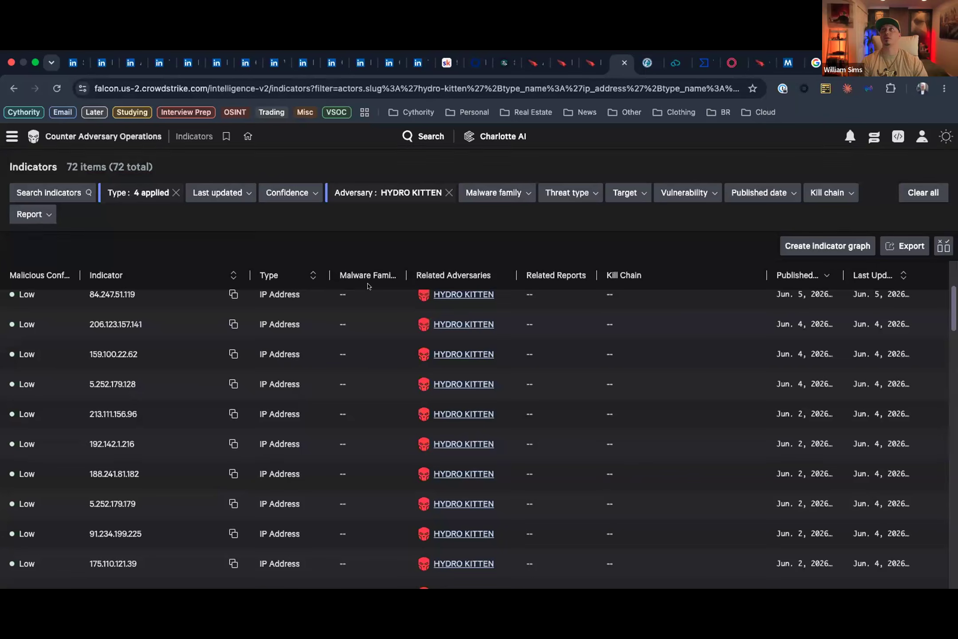
key("super+f")
type("31.57.35[.]223,")
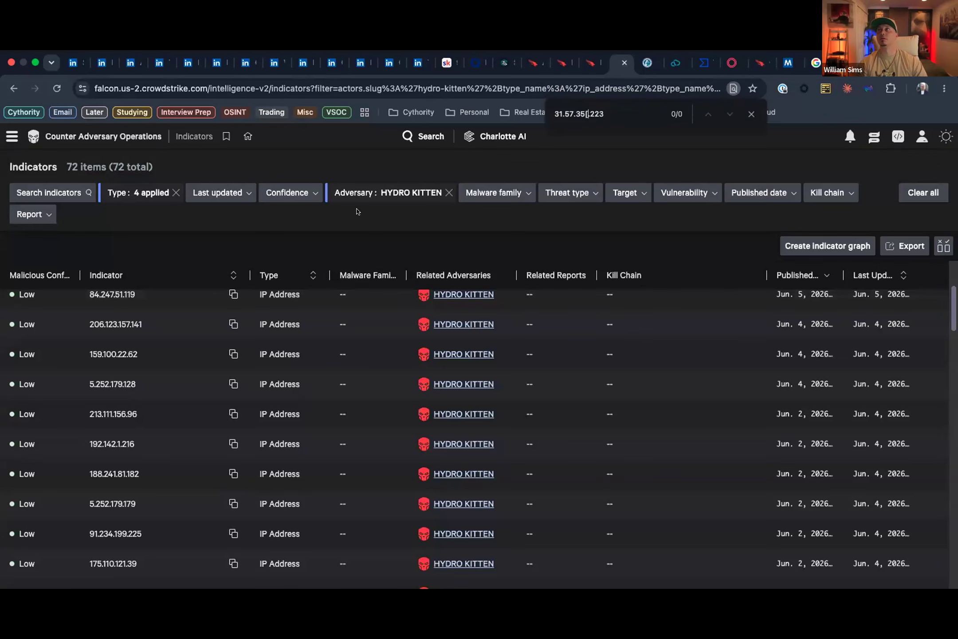
key("super+a")
key("super+x")
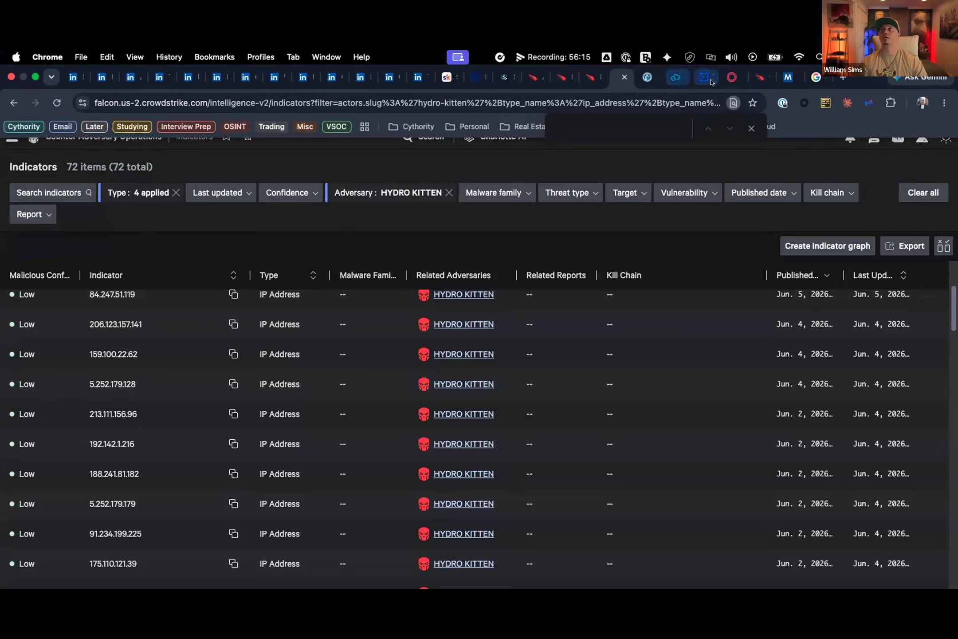
left_click(706, 78)
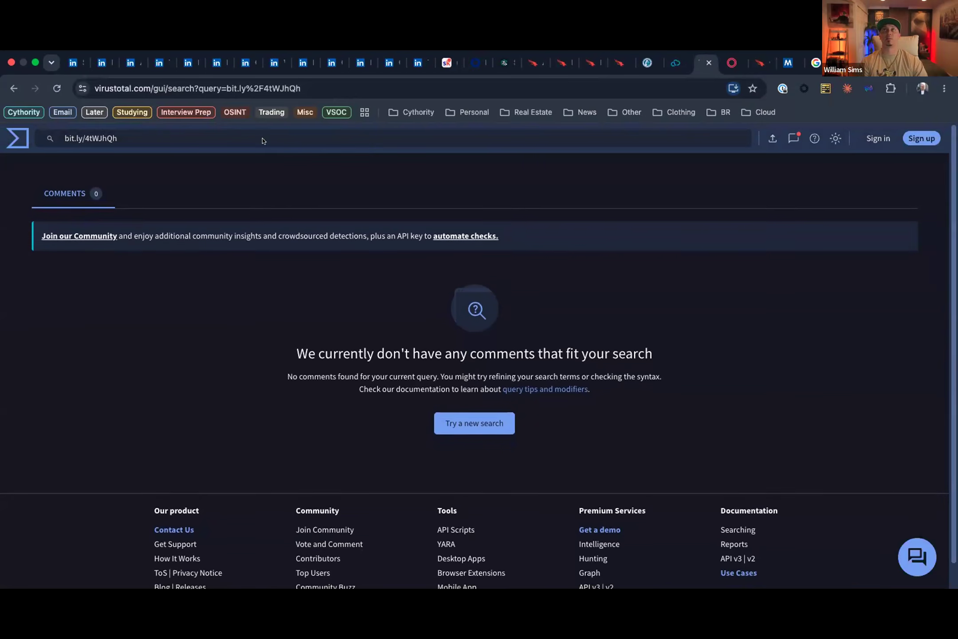
Look up 31.57.35.223 in VirusTotal: 10 of 91 vendors flag it malicious
triple_click(262, 141)
key("super+v")
key("Return")
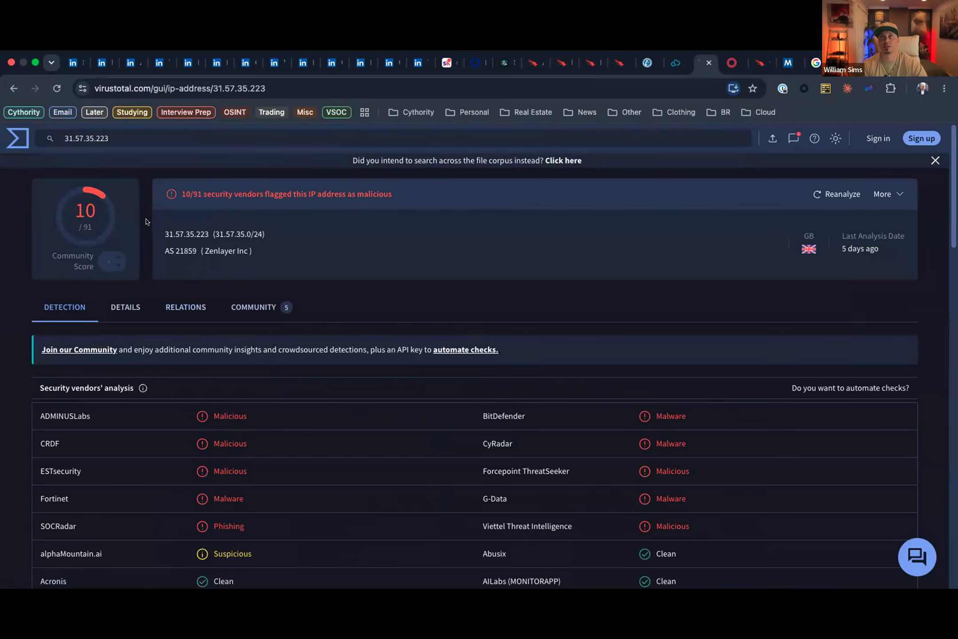
Go back, clear the VirusTotal search box, and return to the SOCRadar article
left_click(14, 88)
triple_click(119, 140)
key("BackSpace")
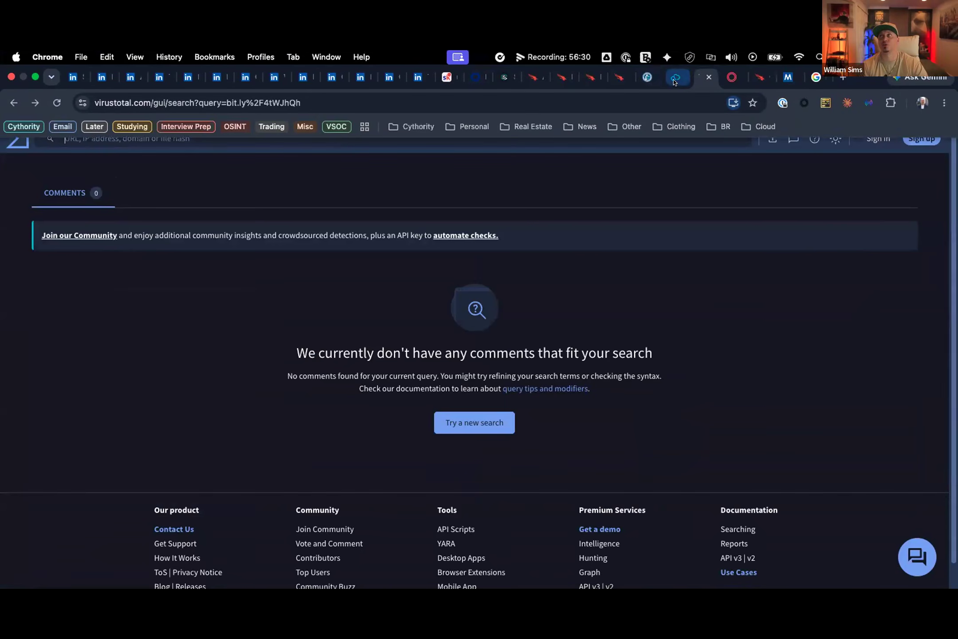
left_click(675, 82)
left_click(725, 67)
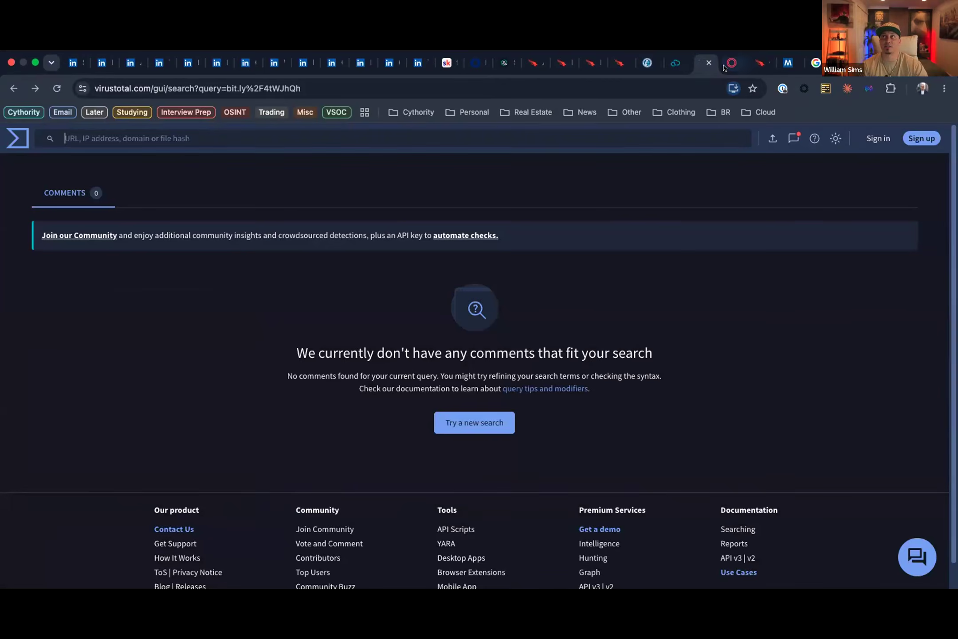
left_click(733, 65)
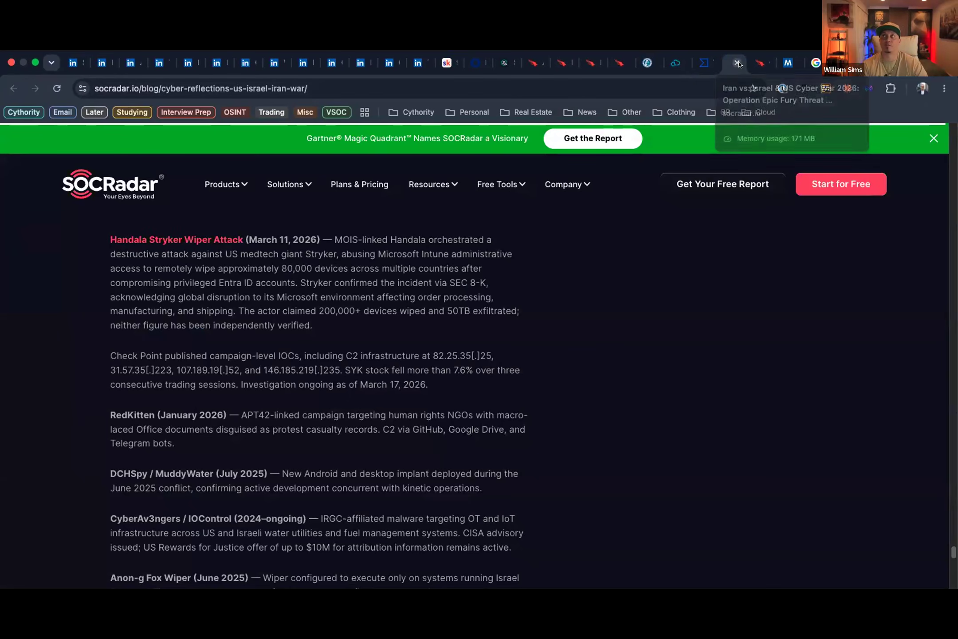
Scroll the SOCRadar article back to its top and close its tab
scroll(378, 404, "down", 4)
scroll(378, 403, "up", 15)
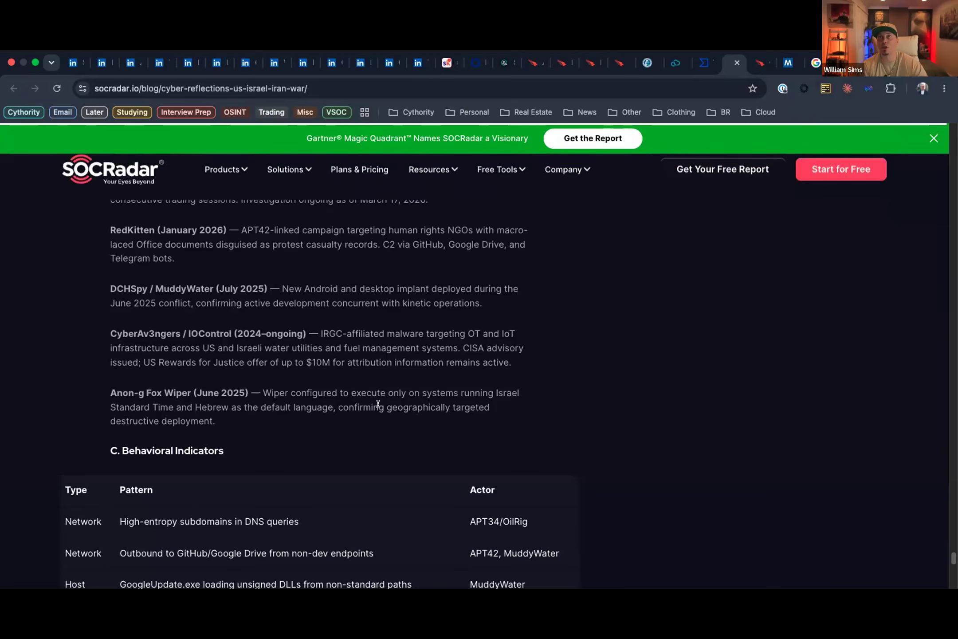
scroll(380, 409, "down", 5)
scroll(379, 409, "down", 1)
scroll(380, 409, "up", 15)
scroll(379, 409, "up", 20)
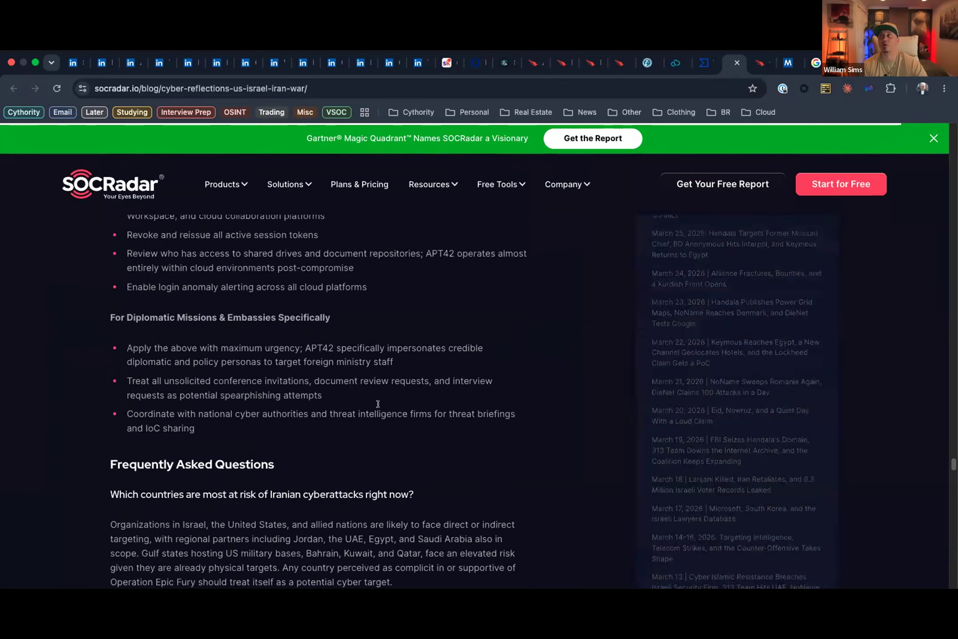
scroll(379, 409, "up", 10)
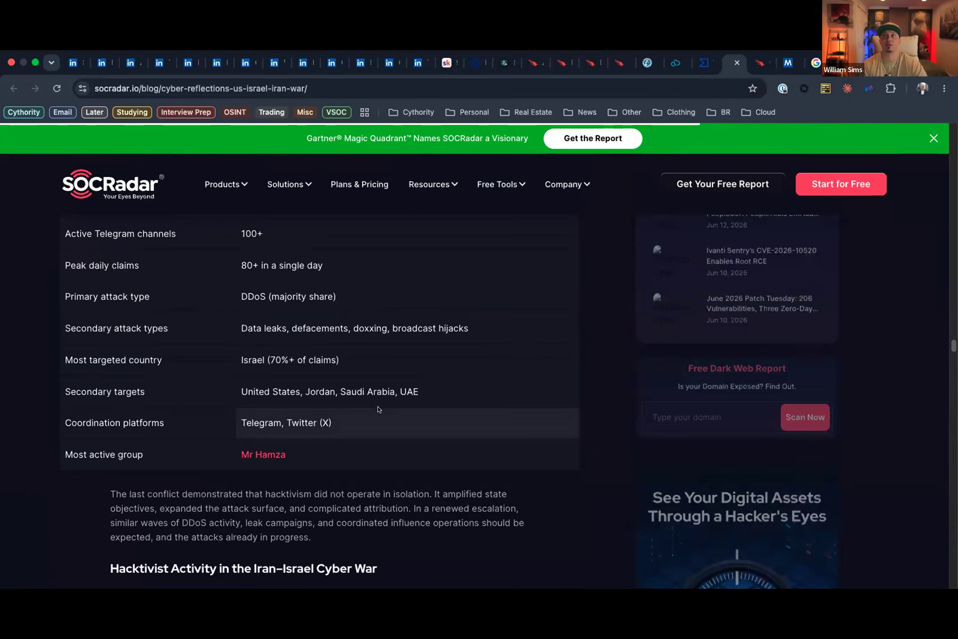
scroll(379, 409, "down", 1)
scroll(379, 409, "up", 10)
scroll(380, 409, "up", 20)
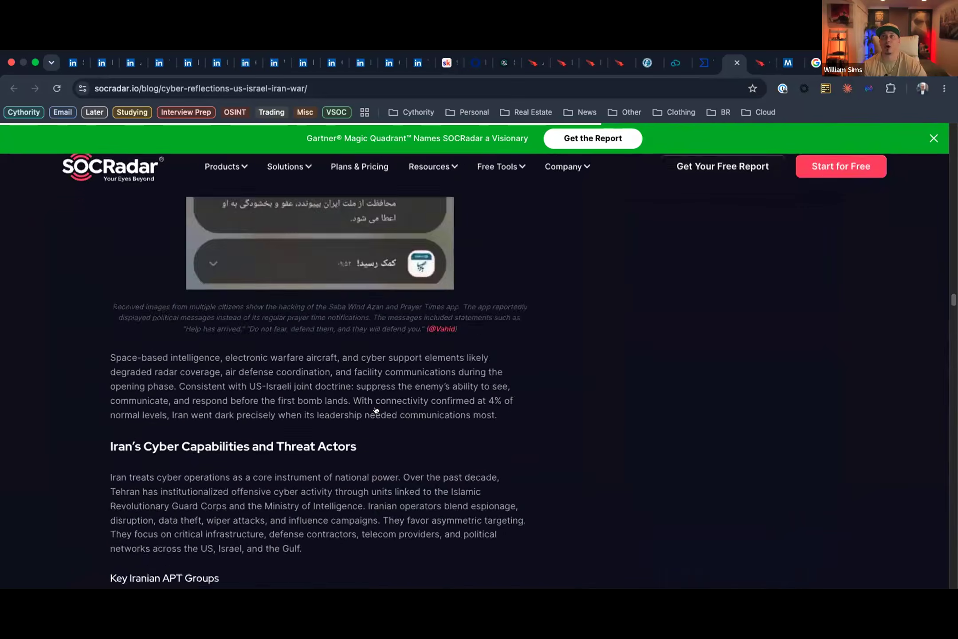
scroll(379, 409, "up", 10)
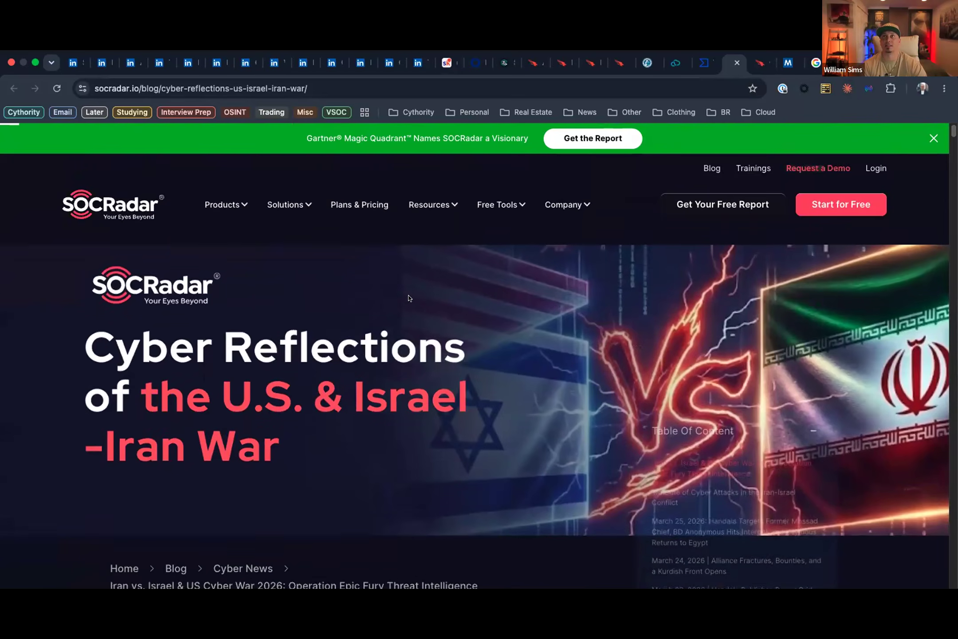
left_click(737, 62)
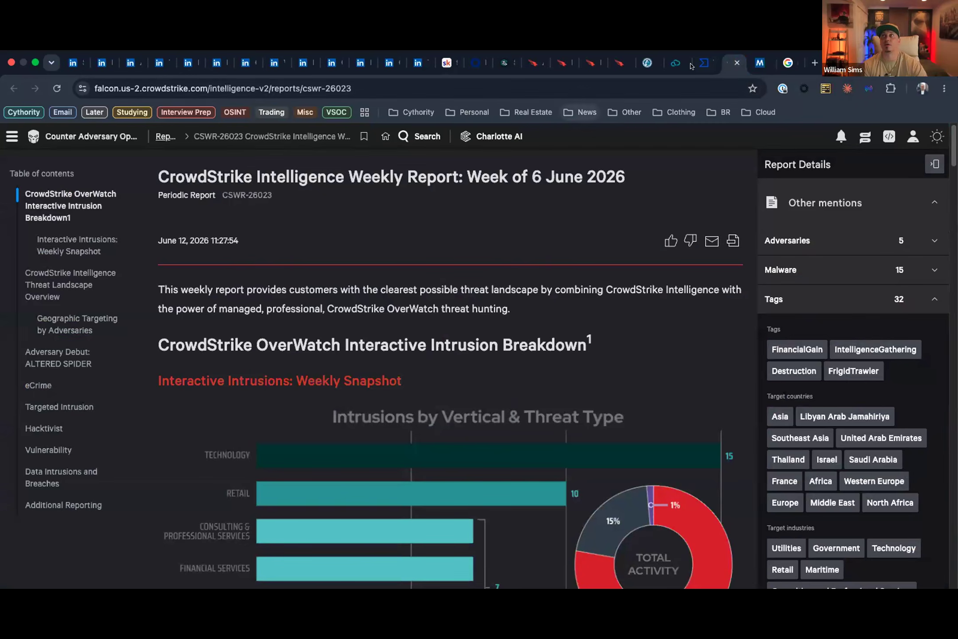
Look through the open tabs, ending on Falcon's HYDRO KITTEN indicators list
left_click(704, 62)
left_click(675, 63)
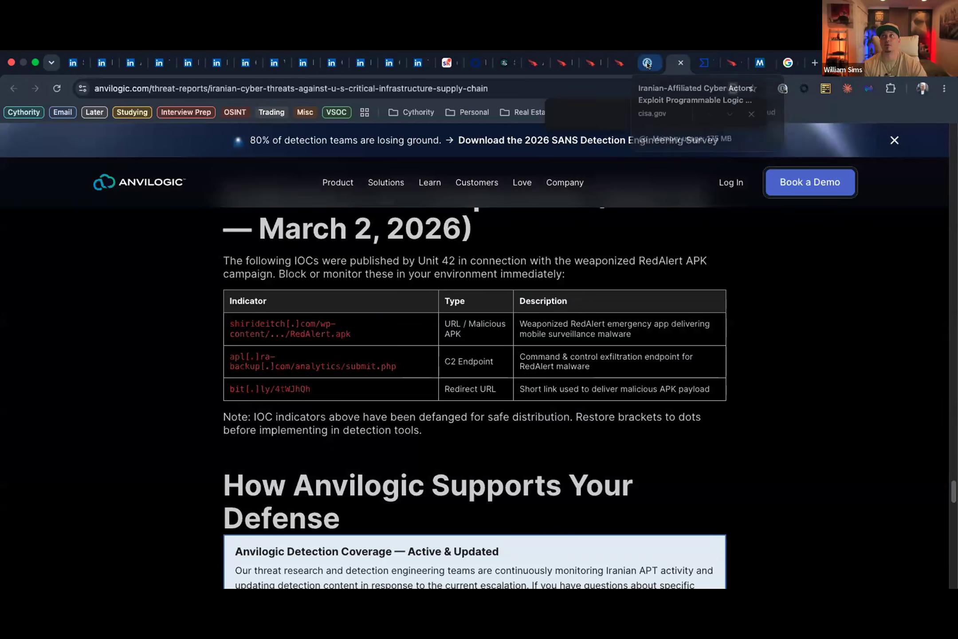
left_click(647, 63)
left_click(615, 63)
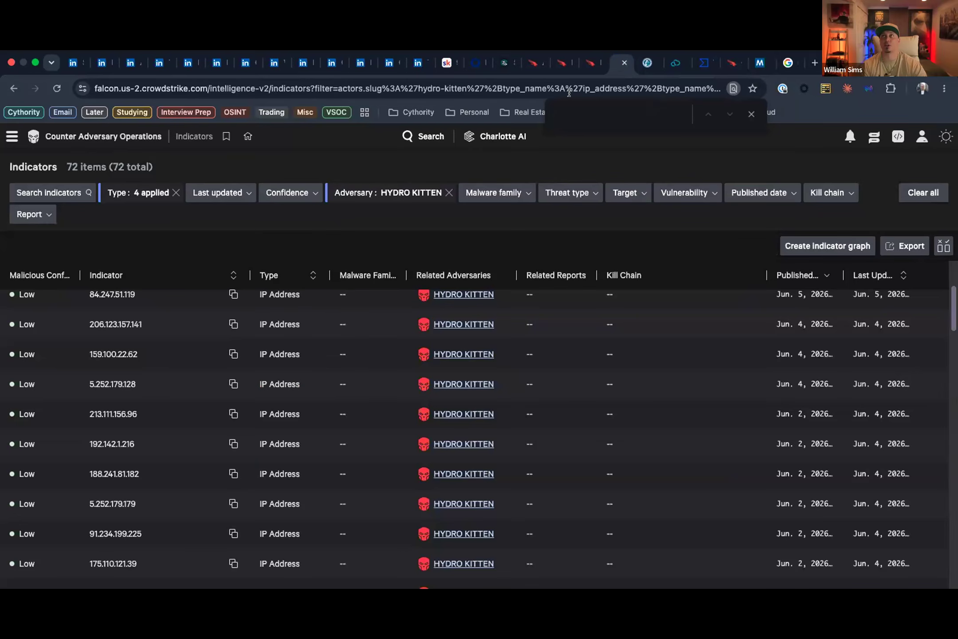
left_click(590, 63)
left_click(617, 65)
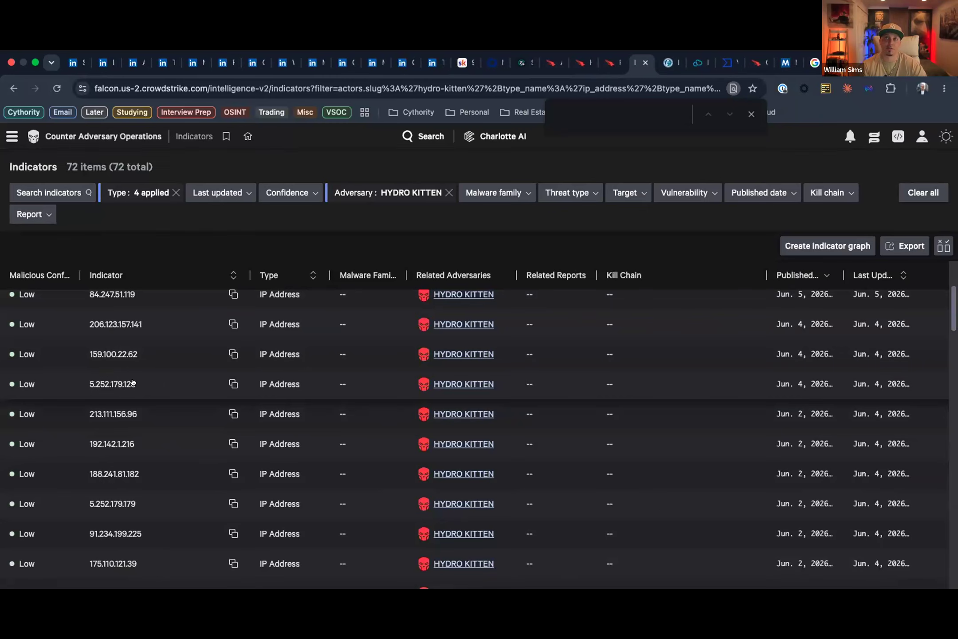
Delete the bit.ly/4tWJhQh text from the VirusTotal search box
left_click(722, 66)
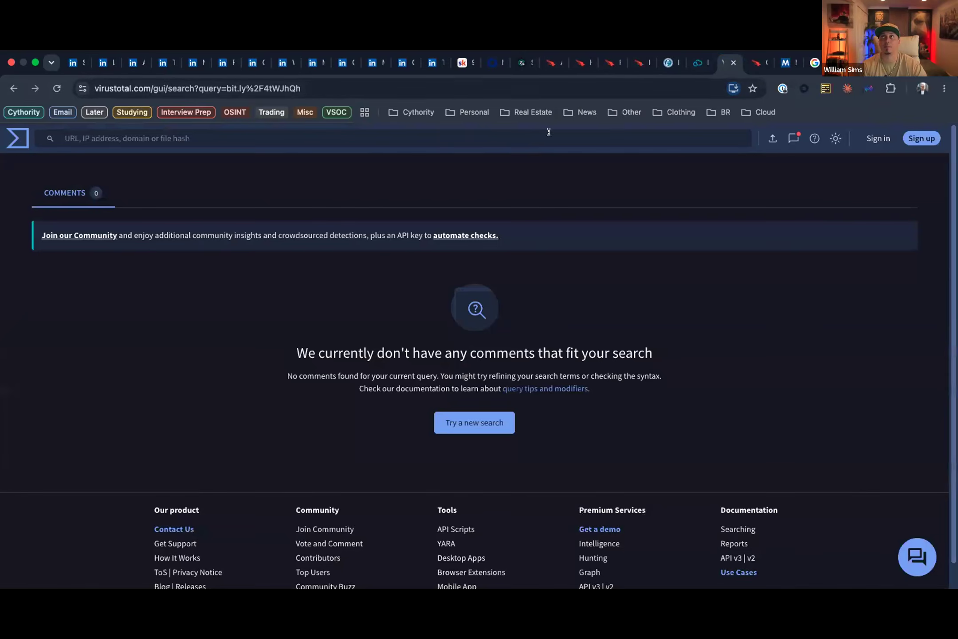
left_click(696, 65)
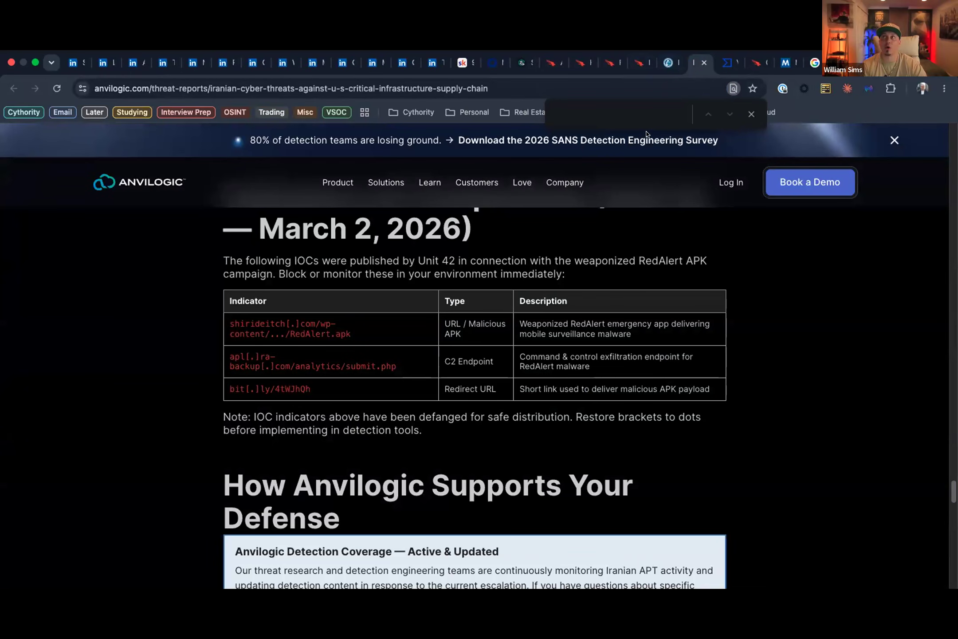
left_click(728, 64)
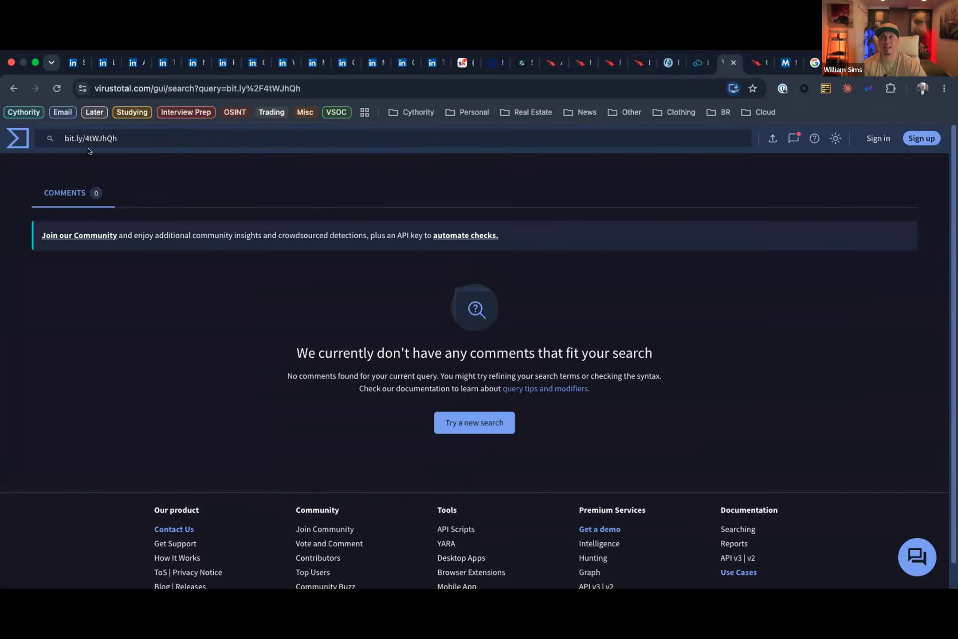
left_click_drag(128, 138, 53, 134)
key("super+c")
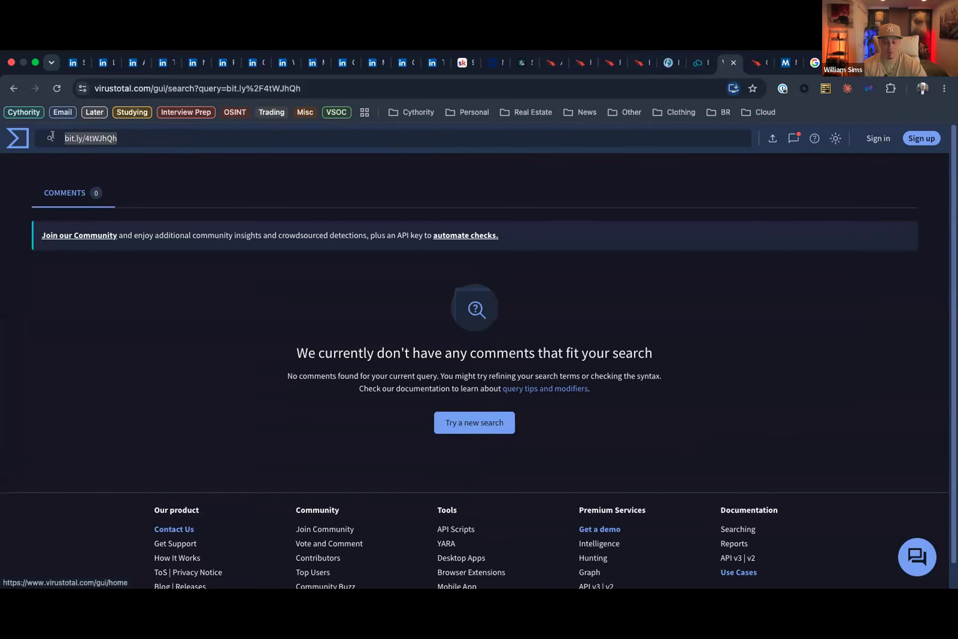
key("BackSpace")
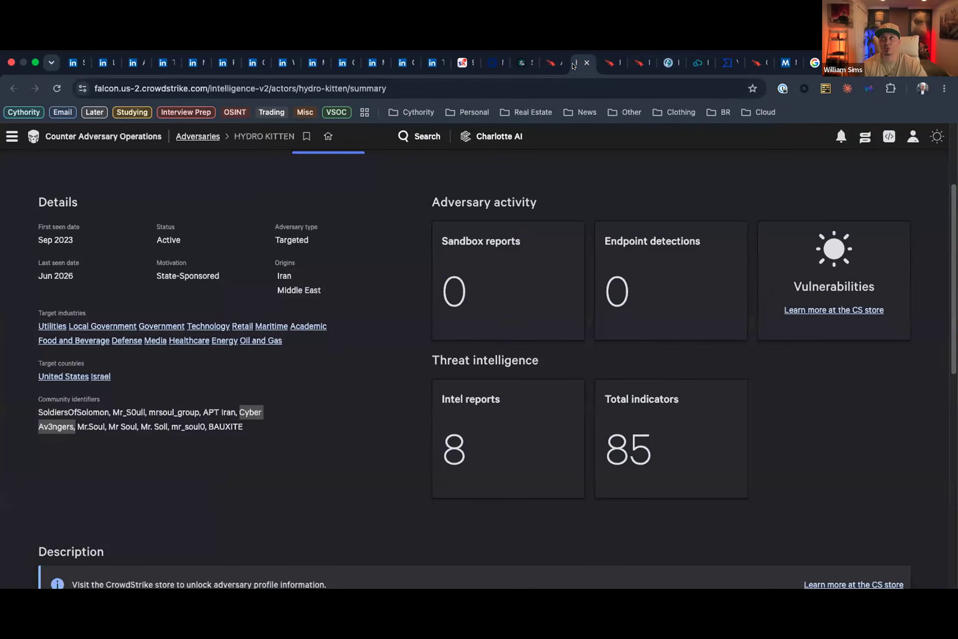
Go from the Iran and Middle East adversary list through the Falcon menu to Sandbox reports
left_click(580, 63)
left_click(553, 63)
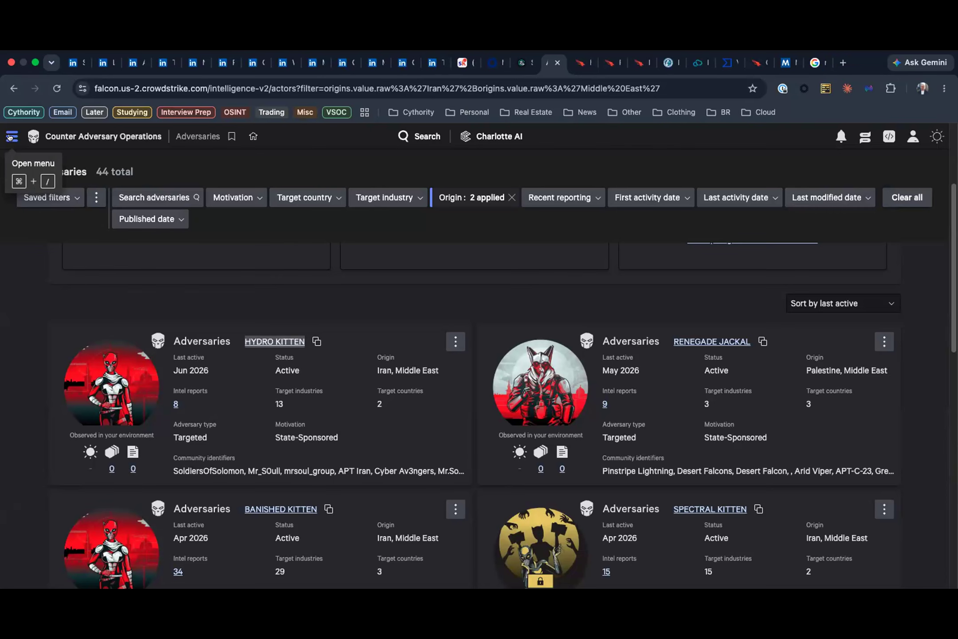
left_click(11, 137)
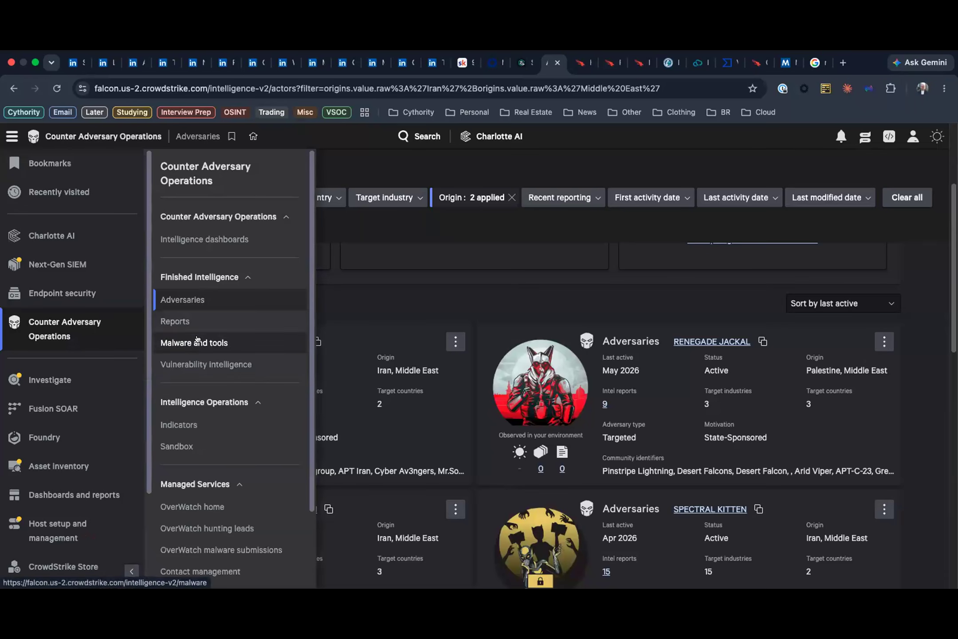
left_click(193, 445)
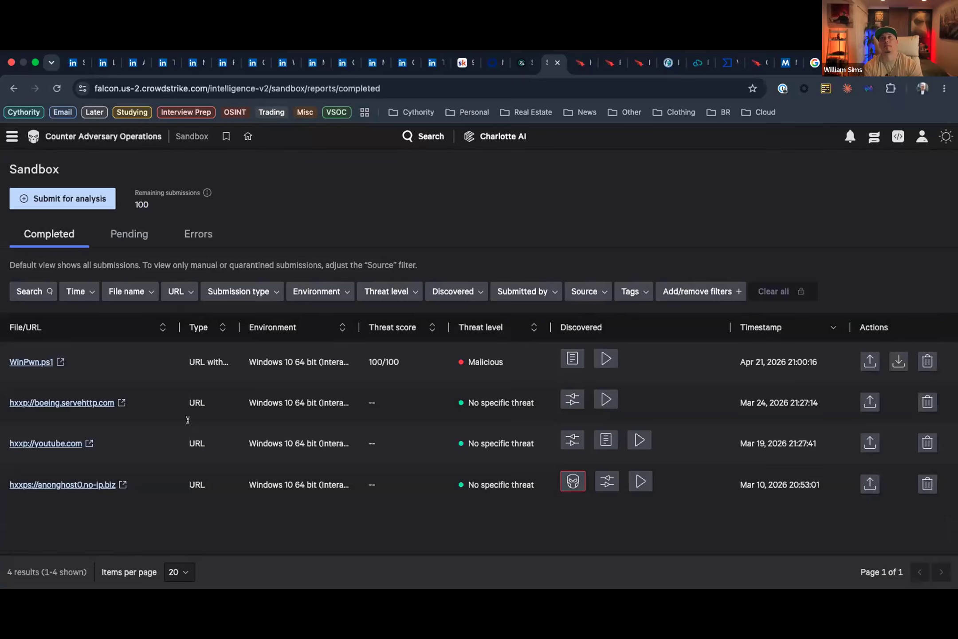
left_click(69, 190)
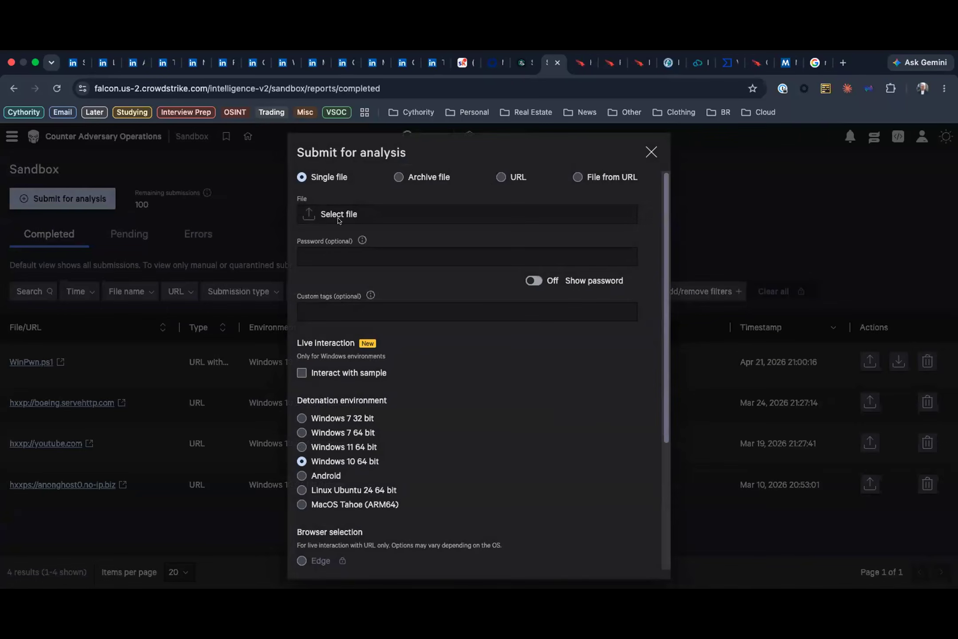
left_click(500, 178)
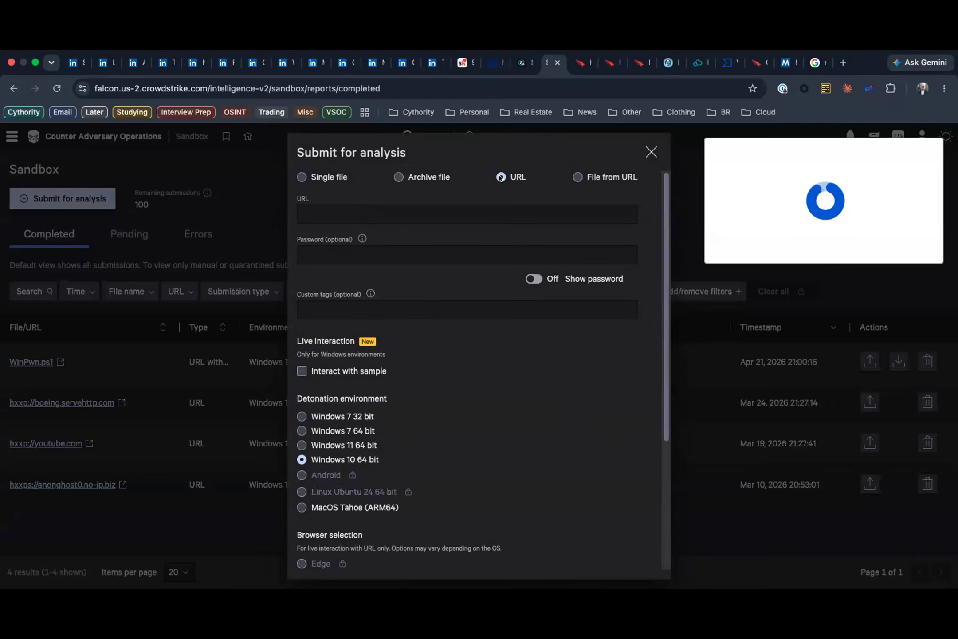
left_click(390, 211)
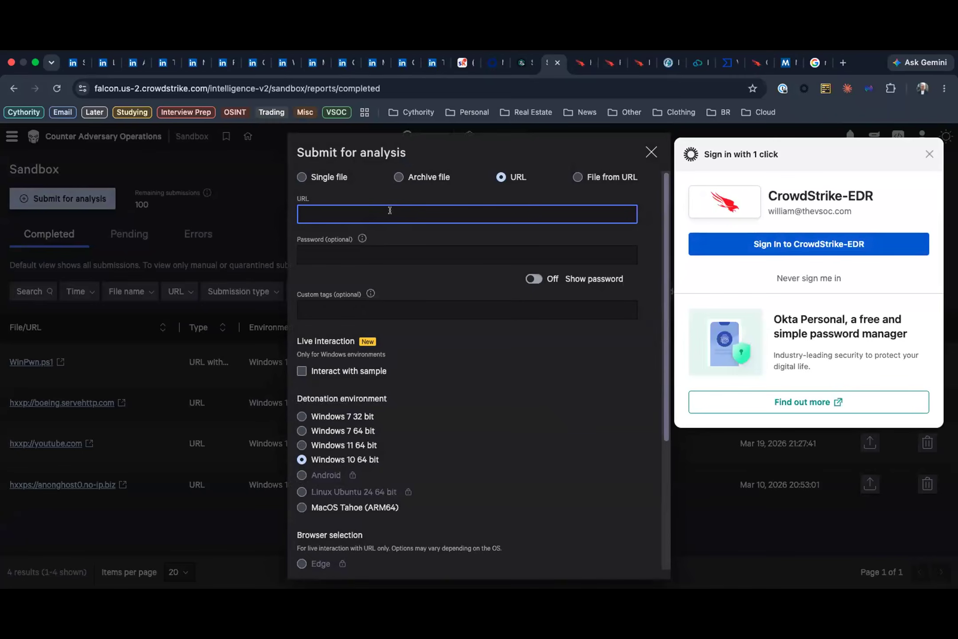
key("super+v")
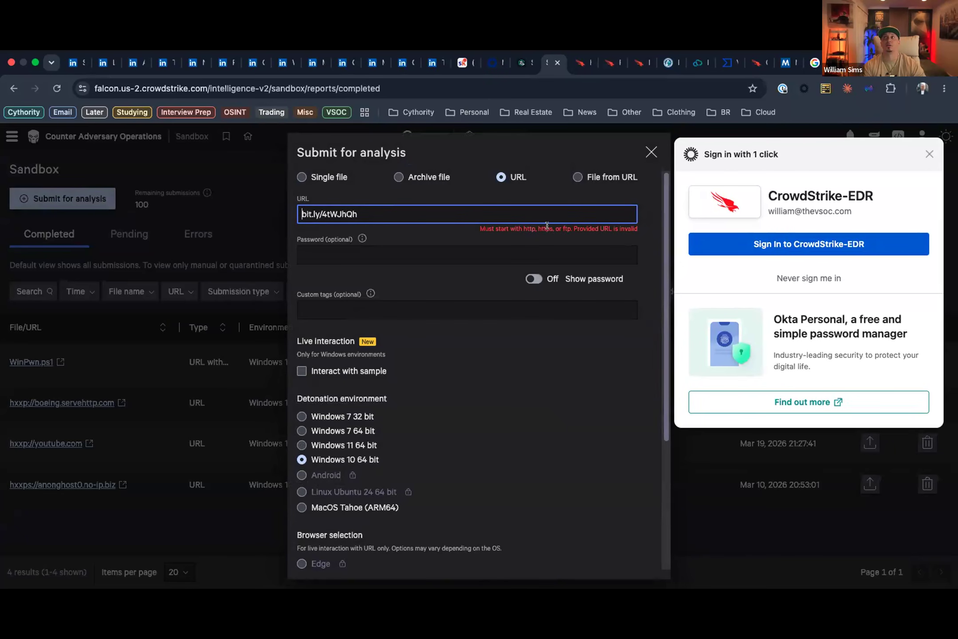
type("h")
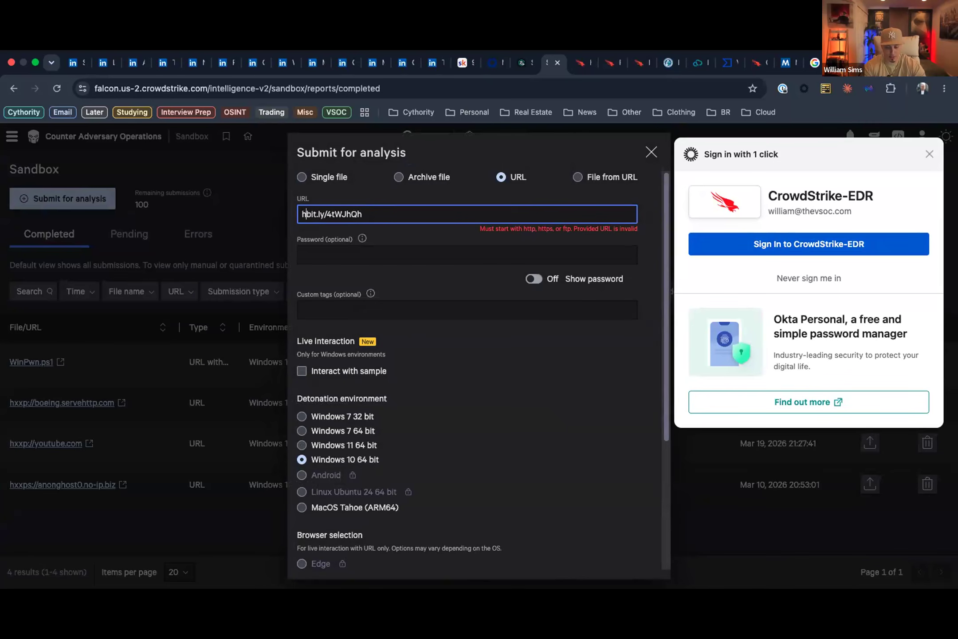
type("ttp://")
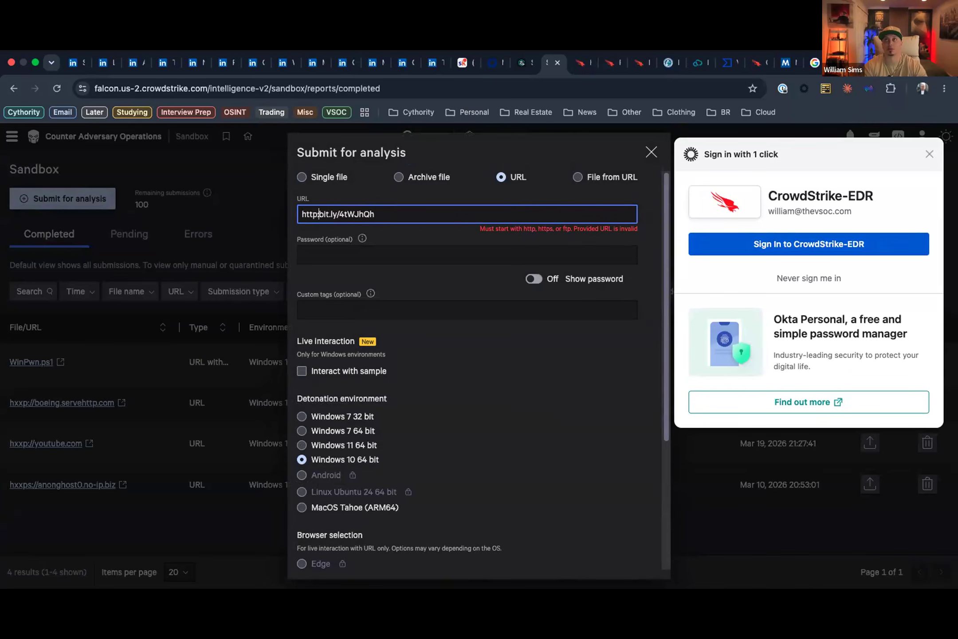
left_click(438, 246)
left_click(408, 207)
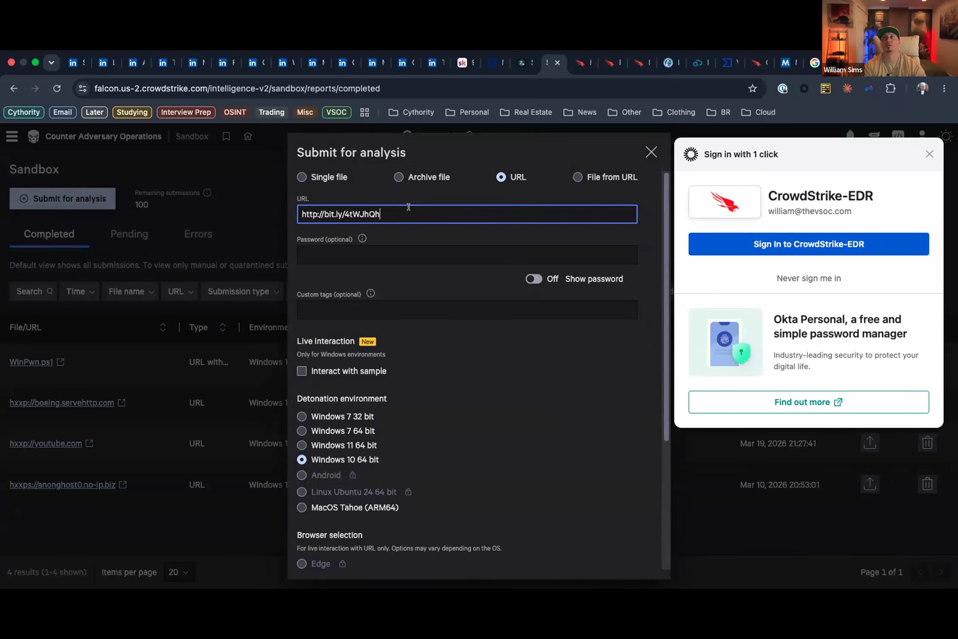
left_click(425, 229)
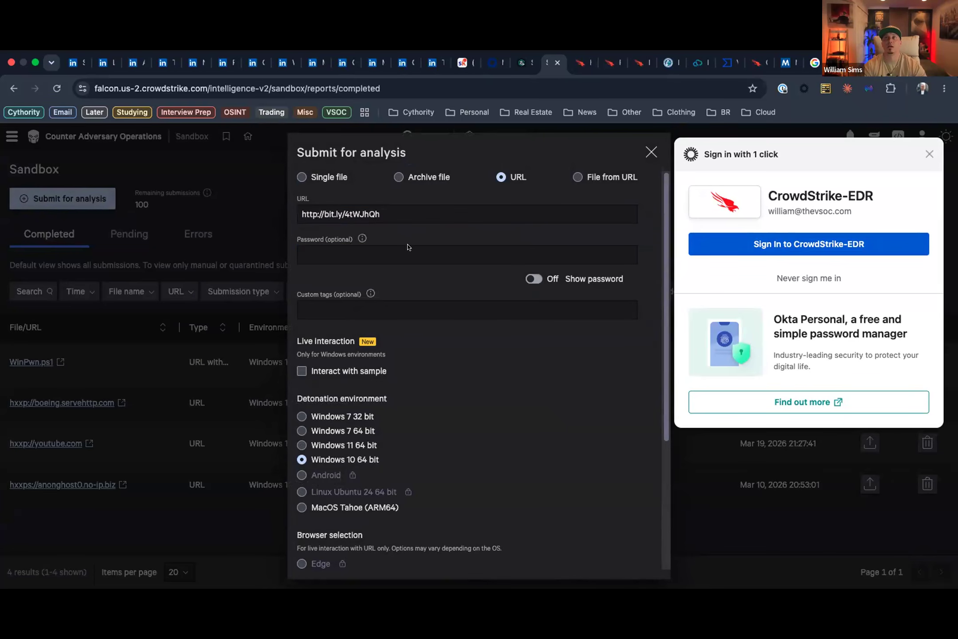
Enable Interact with sample and submit it for Windows 10 64 bit detonation
left_click(303, 371)
scroll(400, 400, "down", 5)
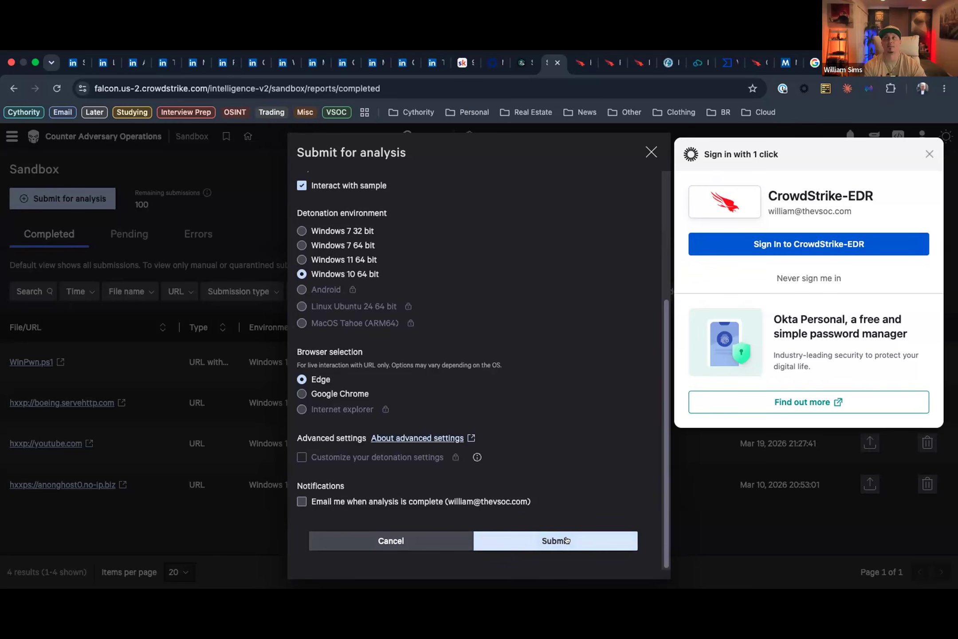
scroll(304, 308, "up", 3)
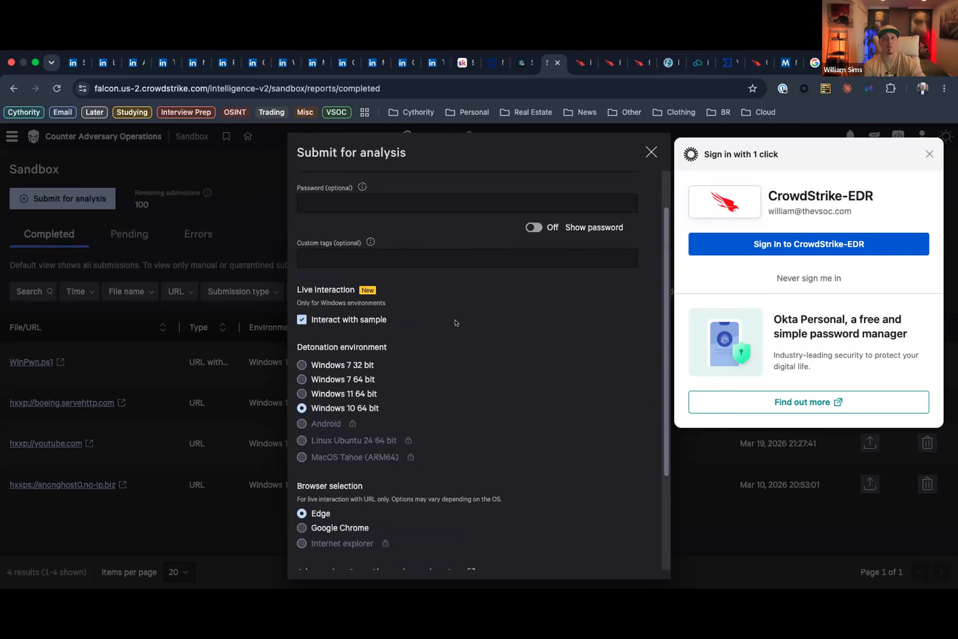
scroll(455, 323, "down", 3)
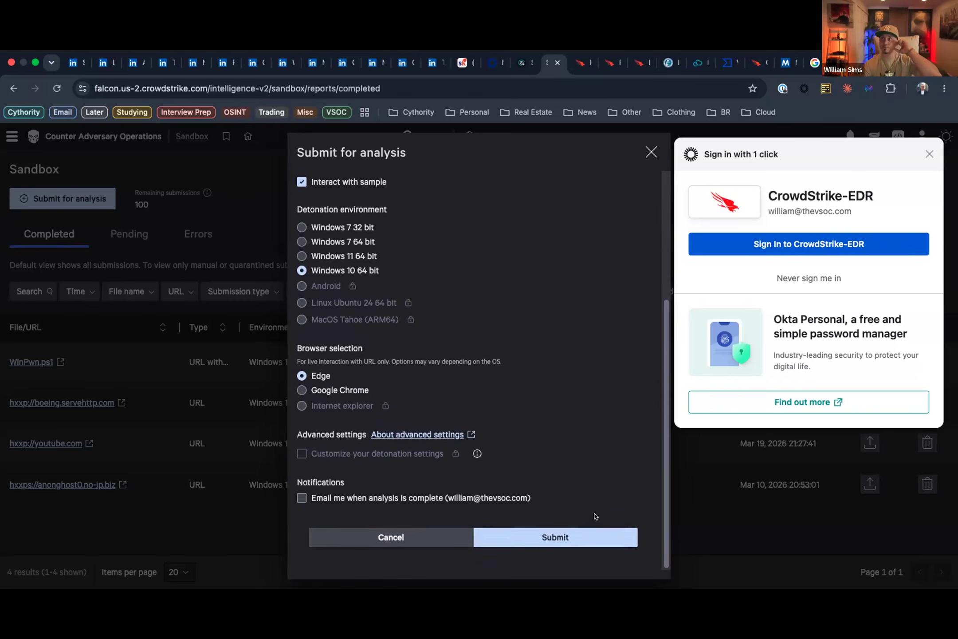
left_click(551, 538)
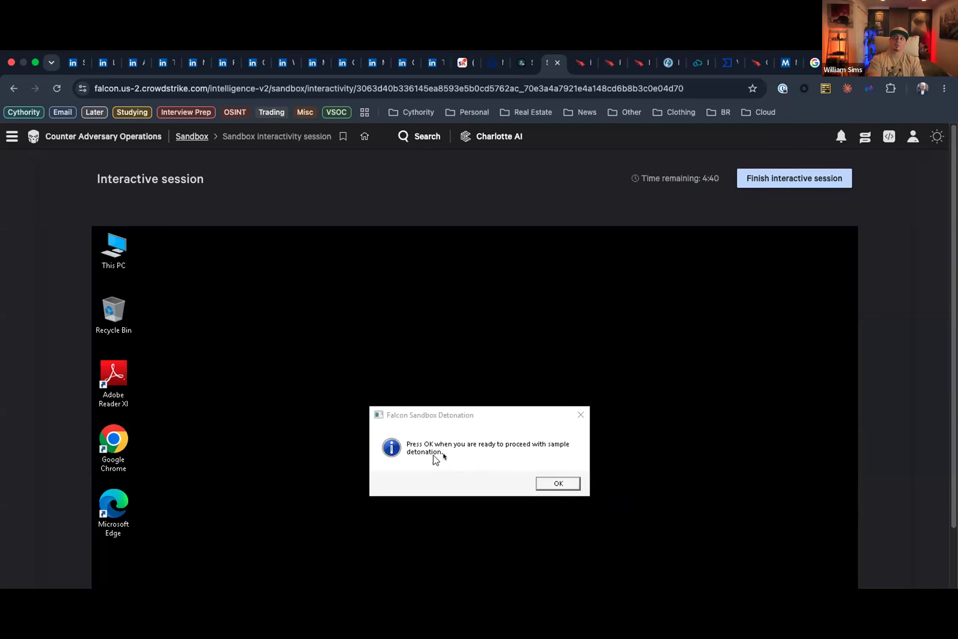
Confirm detonation, read Bitly's potentially-harmful warning page, and finish the interactive session
left_click(560, 484)
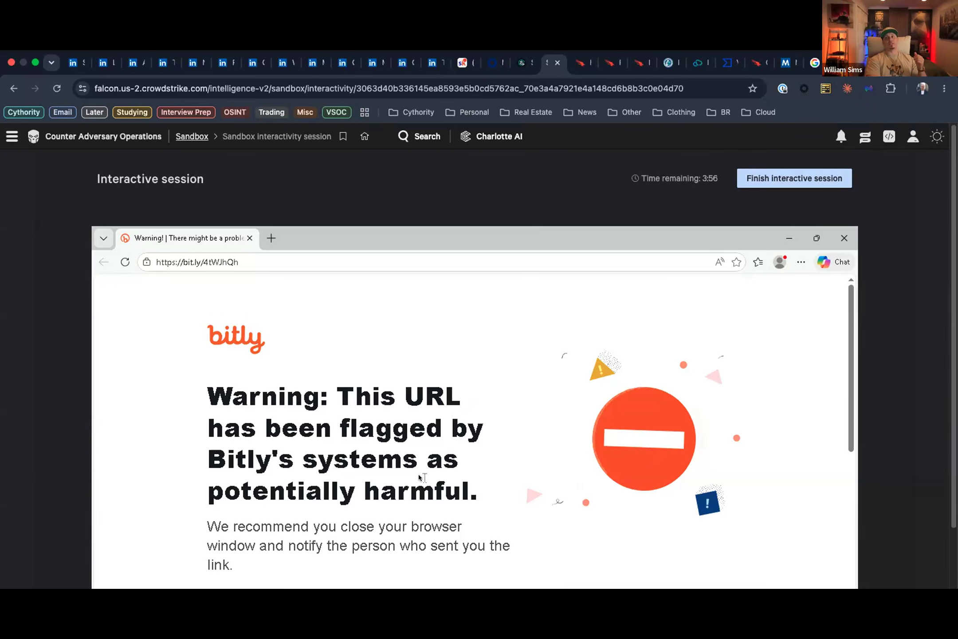
scroll(419, 477, "down", 5)
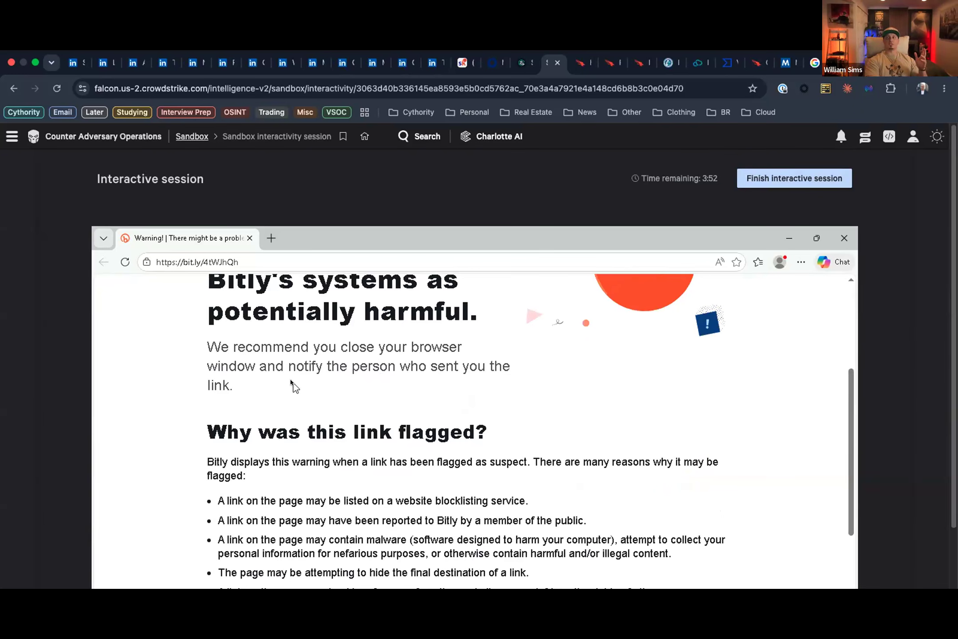
scroll(293, 386, "down", 3)
left_click_drag(208, 342, 457, 343)
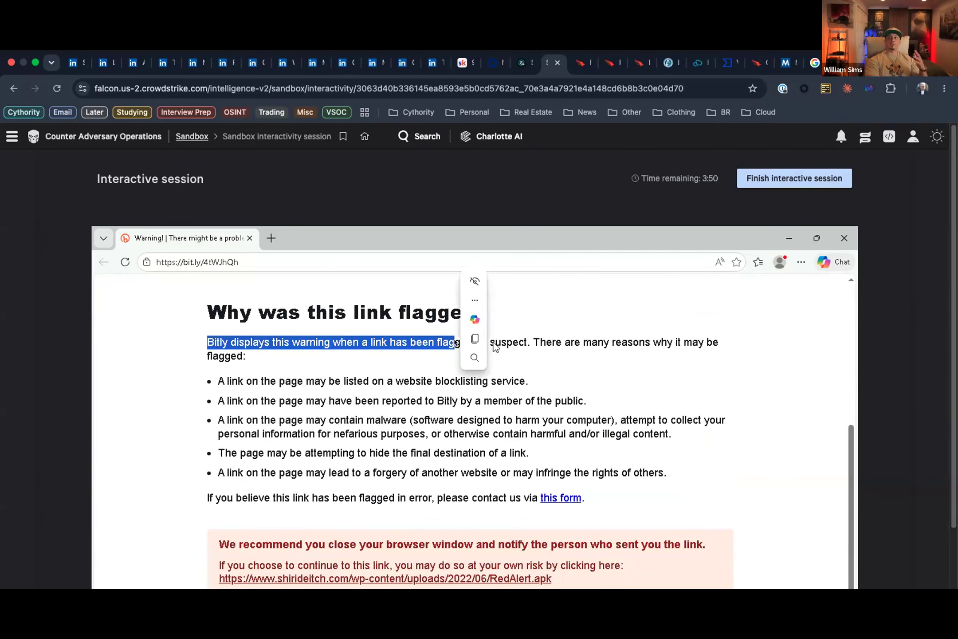
left_click(583, 346)
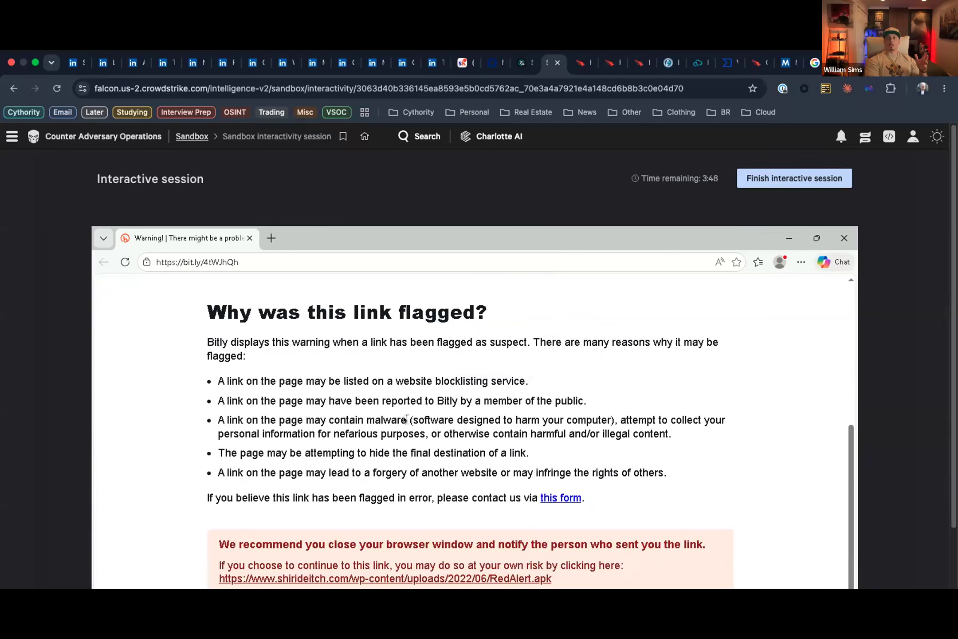
scroll(406, 420, "down", 2)
scroll(407, 419, "up", 8)
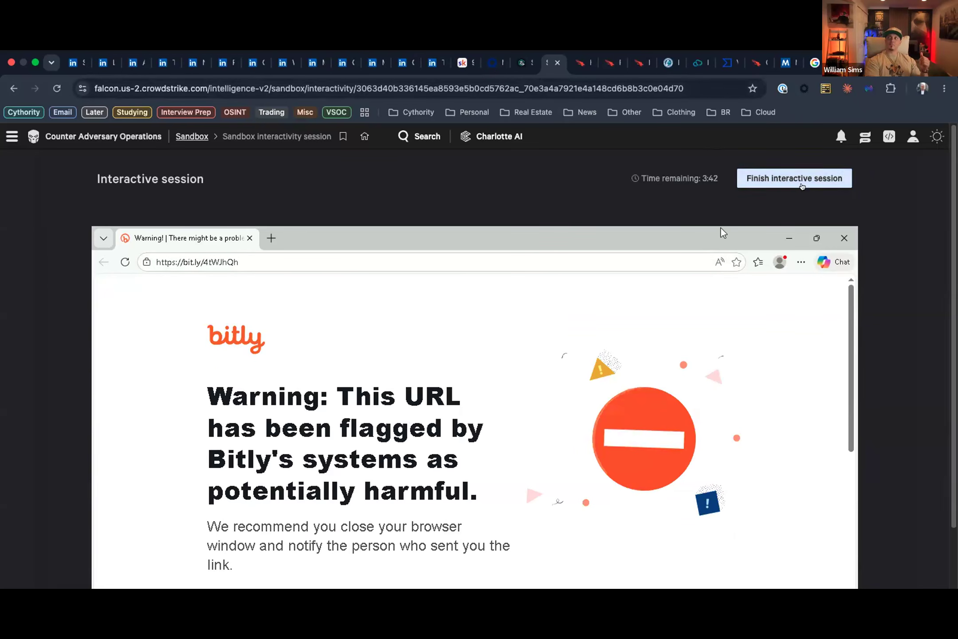
left_click(799, 182)
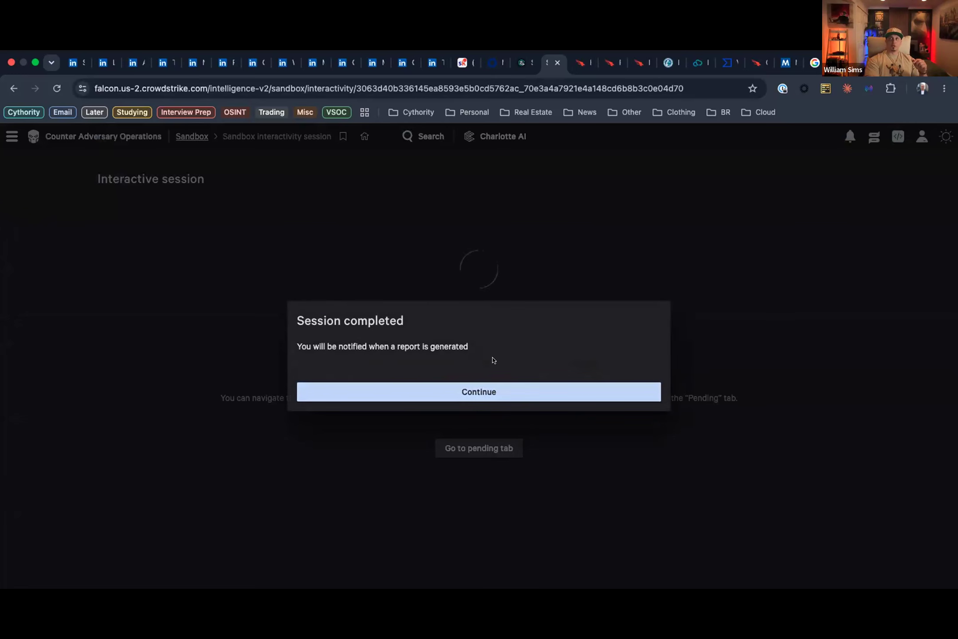
Continue to Pending, where the bit.ly report is generating, then go to HYDRO KITTEN's indicators
left_click(488, 393)
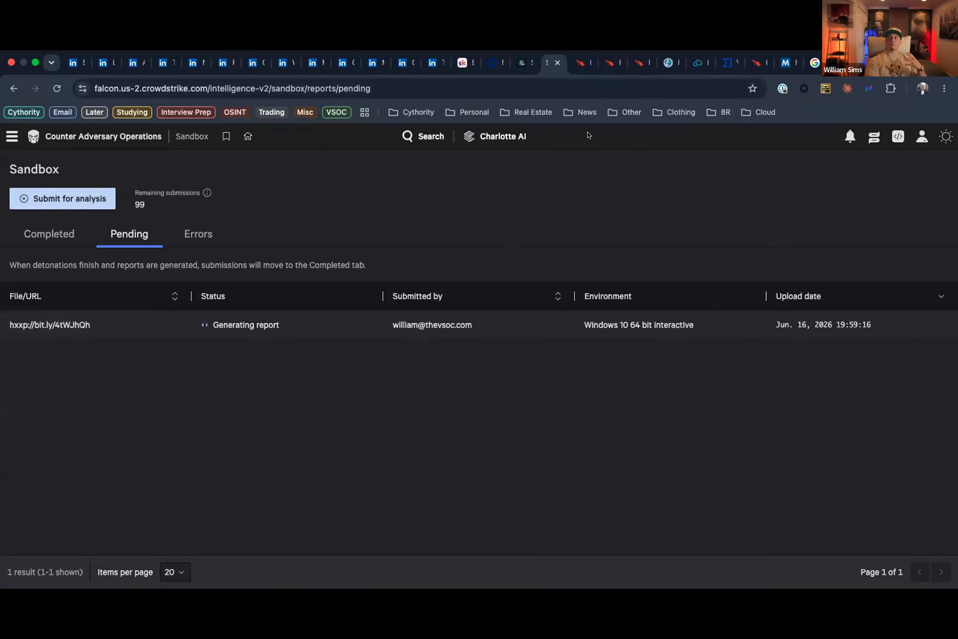
left_click(640, 62)
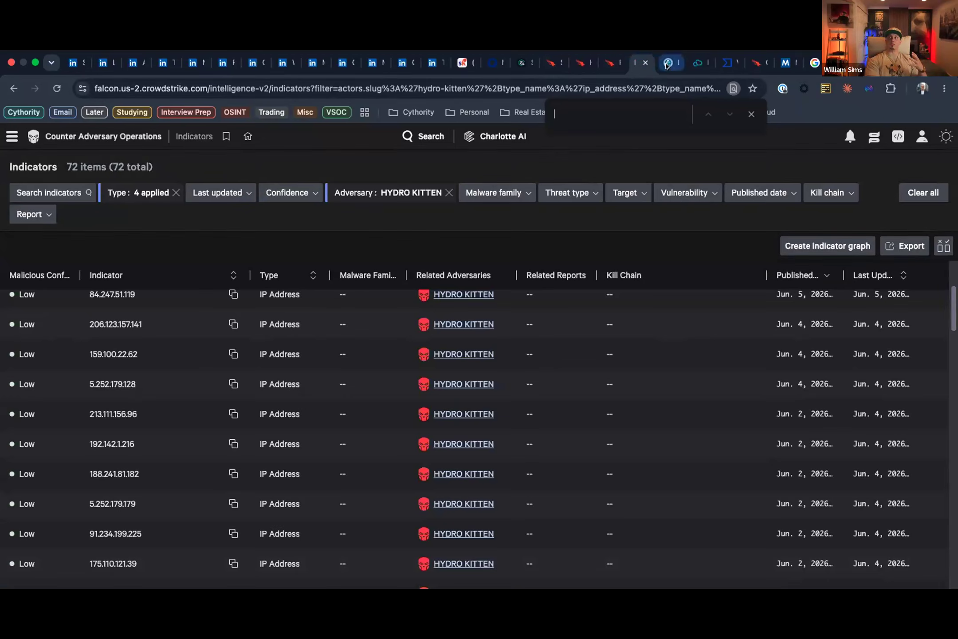
Review the Anvilogic report's RedAlert and exfiltration details, selecting the C2 endpoint address
left_click(669, 62)
left_click(699, 62)
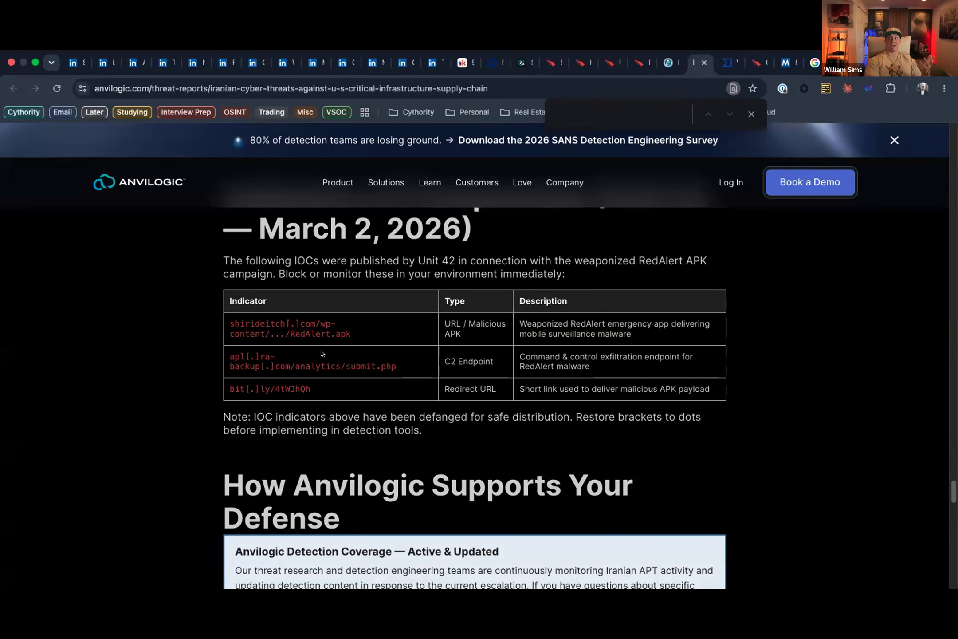
left_click_drag(529, 325, 682, 318)
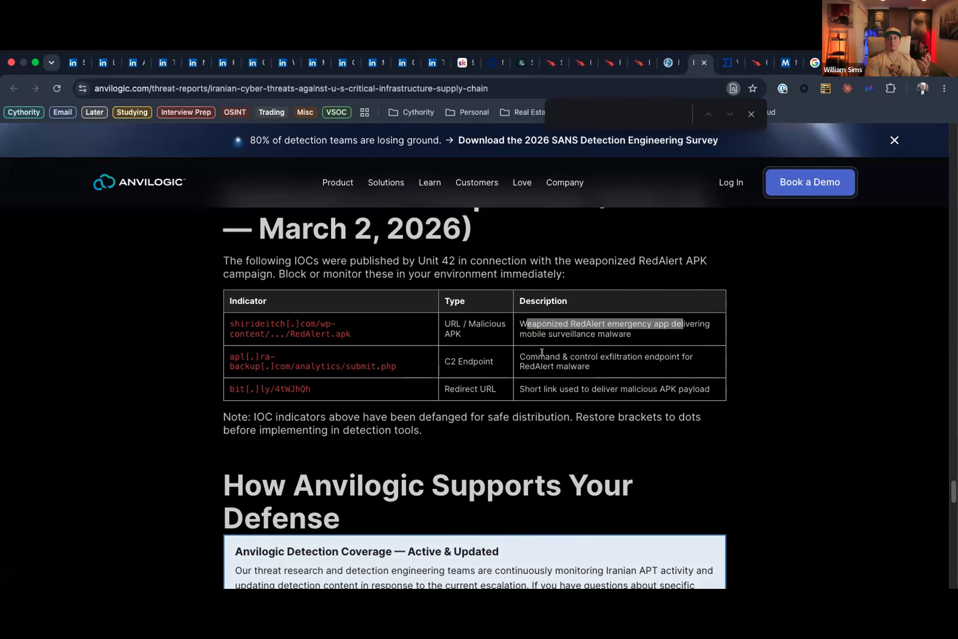
left_click_drag(531, 357, 693, 355)
left_click(487, 373)
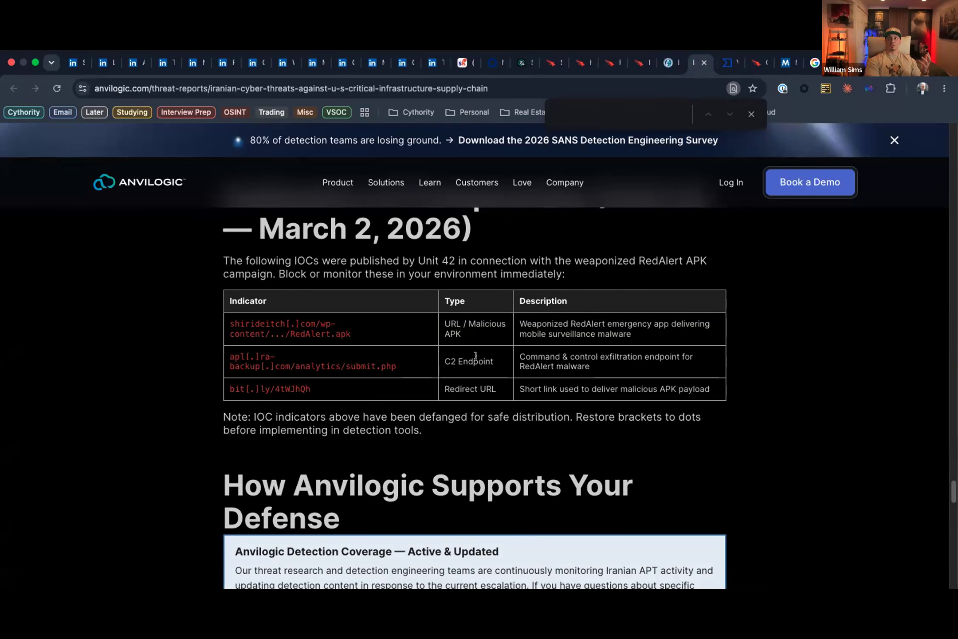
left_click_drag(476, 355, 483, 334)
left_click_drag(407, 366, 225, 356)
key("super+c")
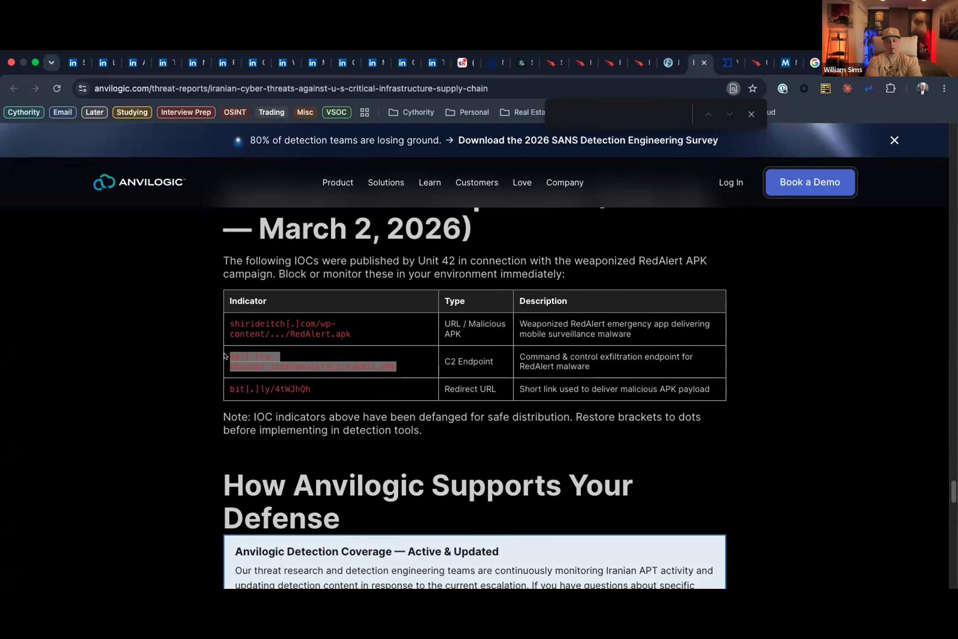
Return to Falcon's Sandbox pending reports and start a new submission
left_click(610, 62)
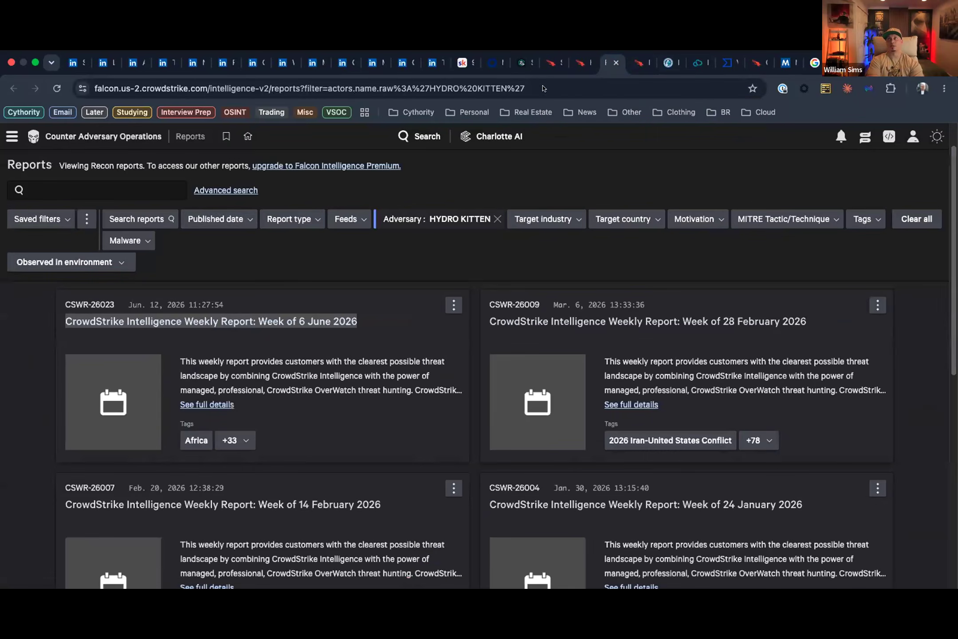
left_click(582, 62)
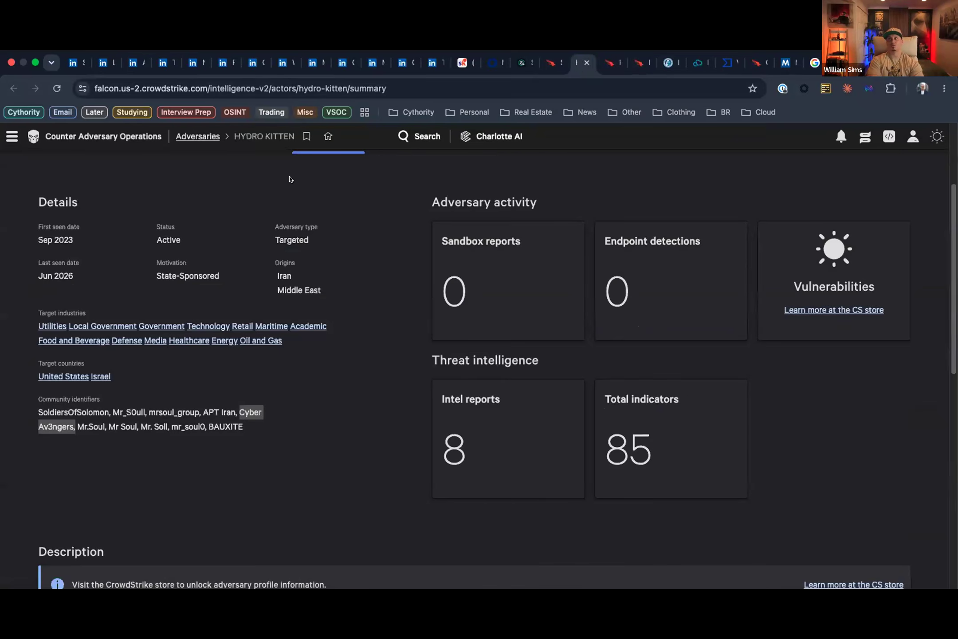
left_click(555, 63)
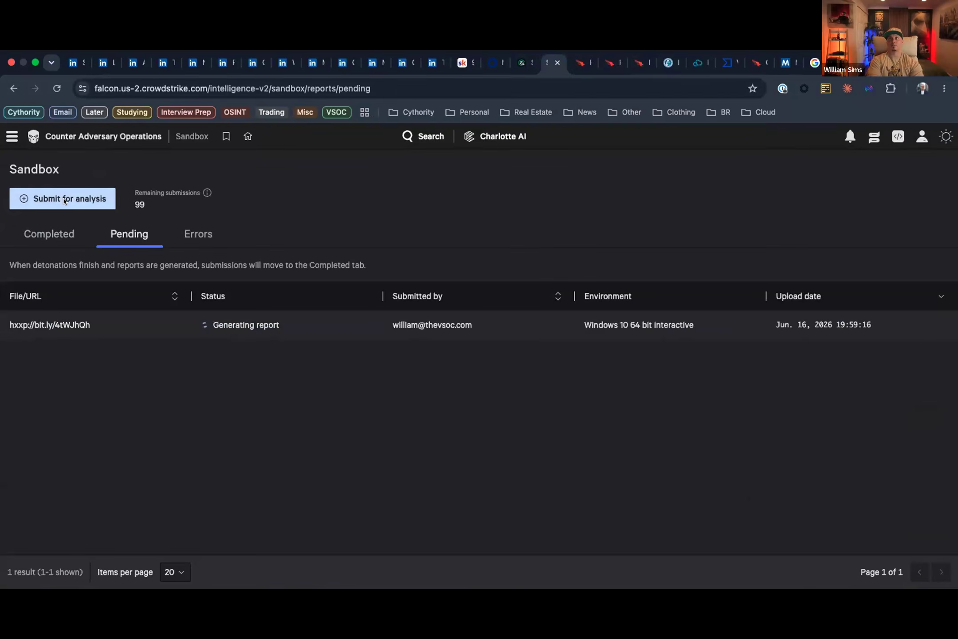
left_click(64, 200)
Choose URL submission and paste the defanged ra-backup[.]com analytics link
left_click(501, 177)
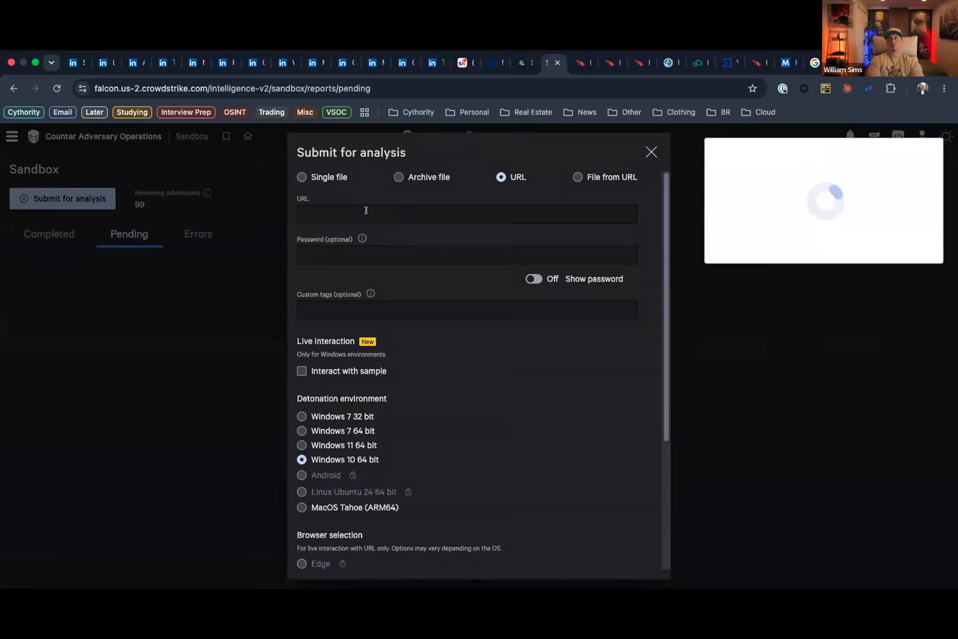
left_click(367, 210)
type("api[.]ra-backup[.]com/analytics/submit.php")
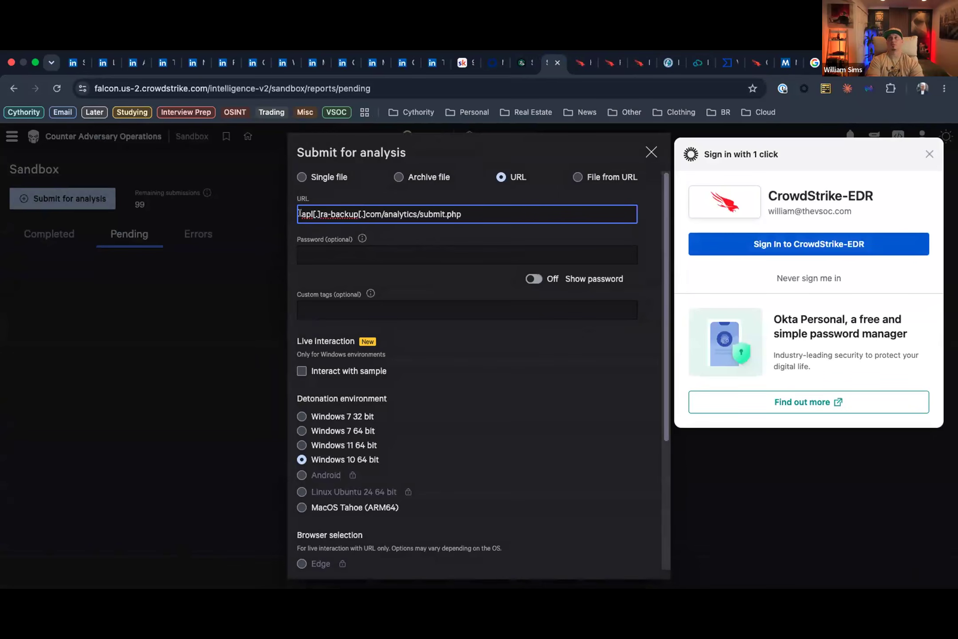
key("super+a")
type("http:/")
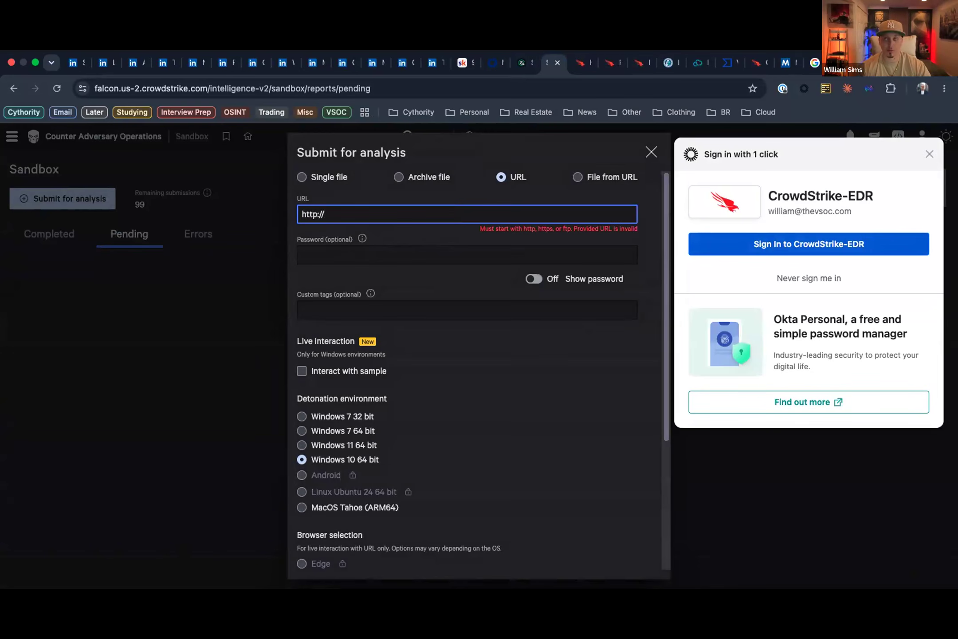
type("/")
key("super+a")
key("BackSpace")
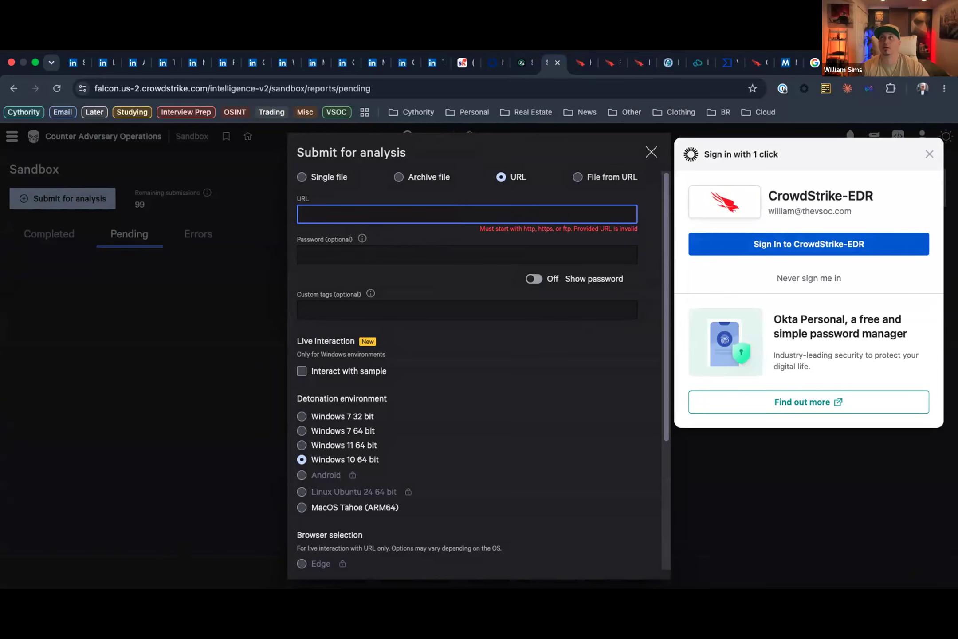
key("super+v")
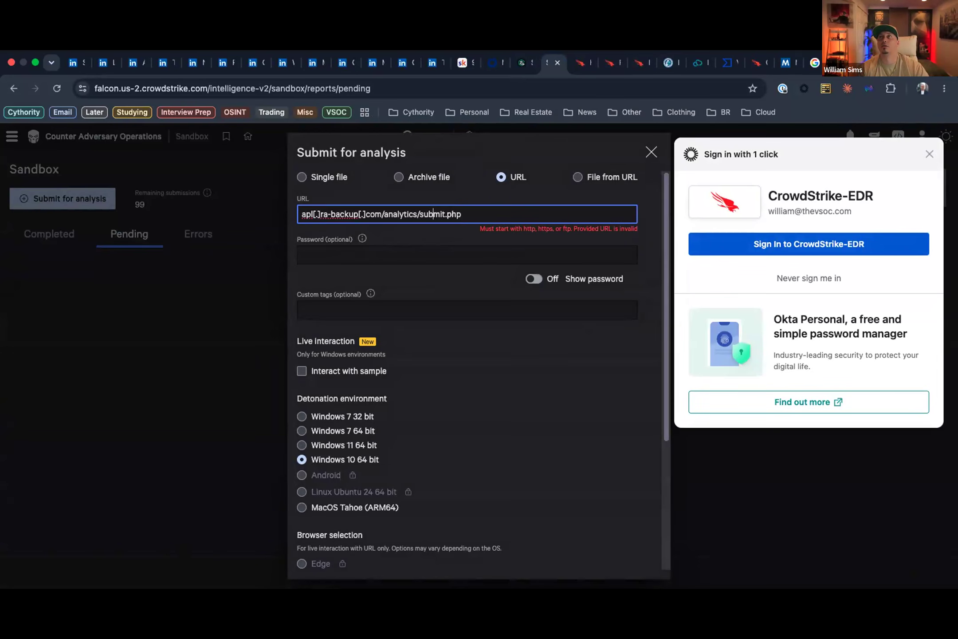
key("Left")
key("BackSpace")
key("BackSpace")
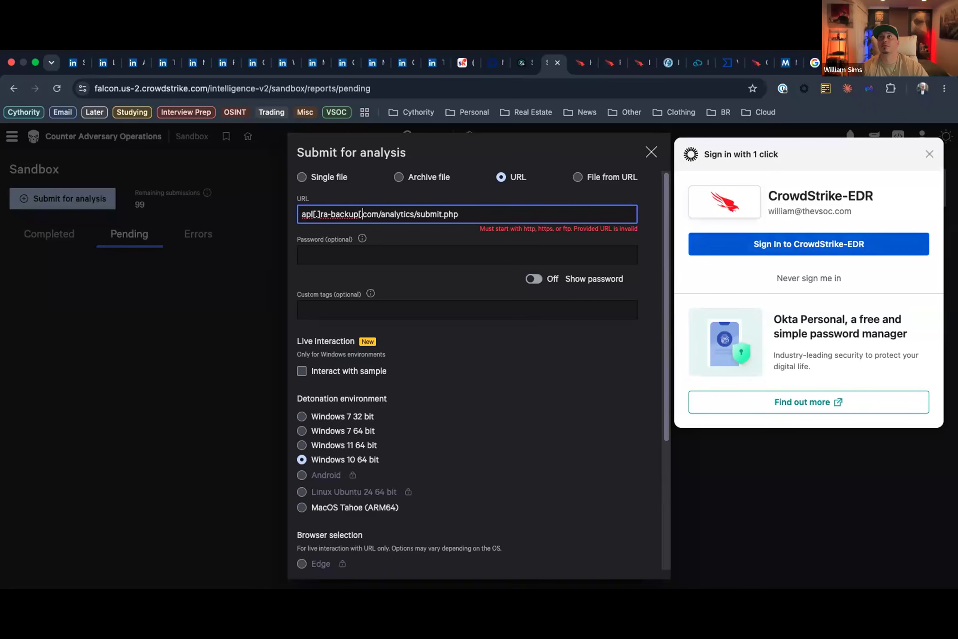
key("BackSpace")
type(".")
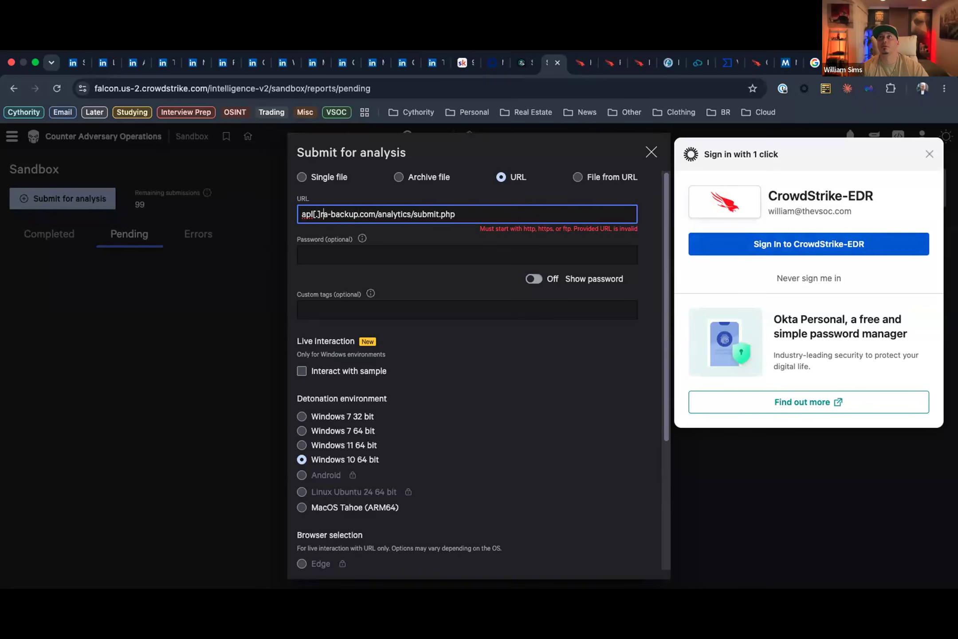
key("BackSpace")
key("BackSpace")
key("BackSpace")
type(".")
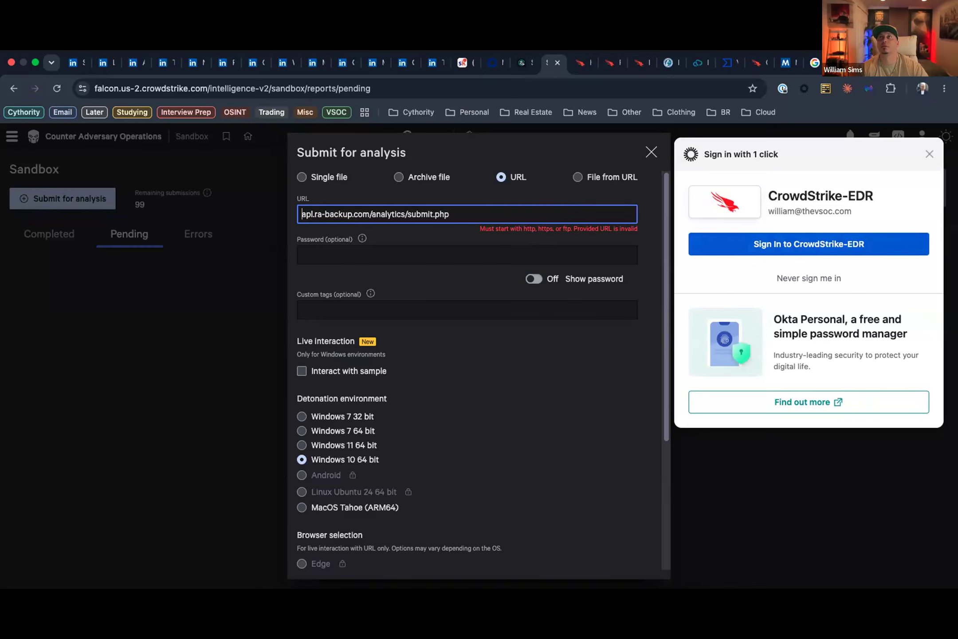
type("http")
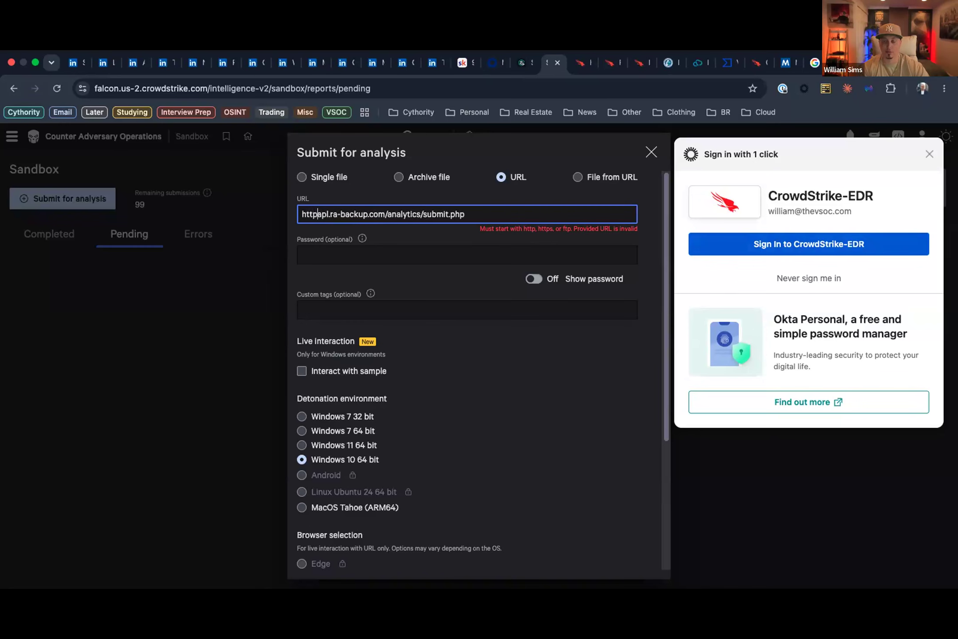
type("://")
key("super+a")
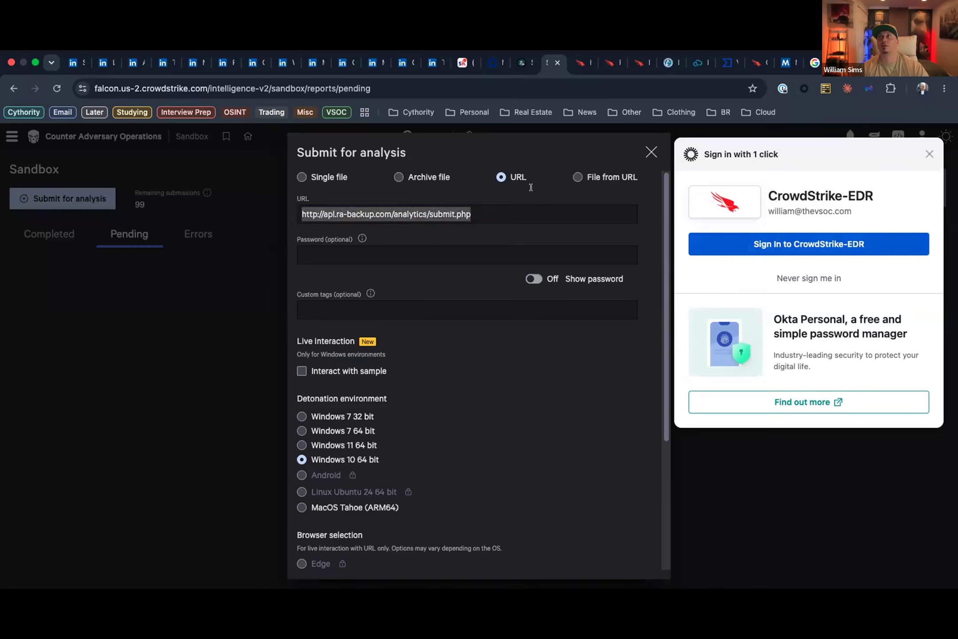
Enable Interact with sample and submit the URL for Windows 10 64 bit detonation
left_click(350, 371)
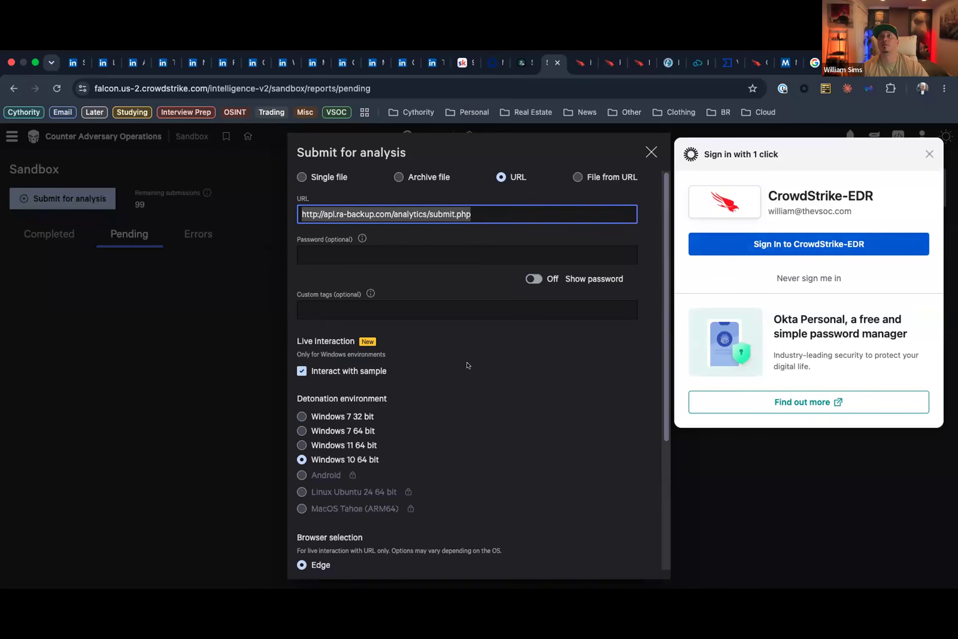
scroll(492, 426, "down", 5)
left_click(537, 544)
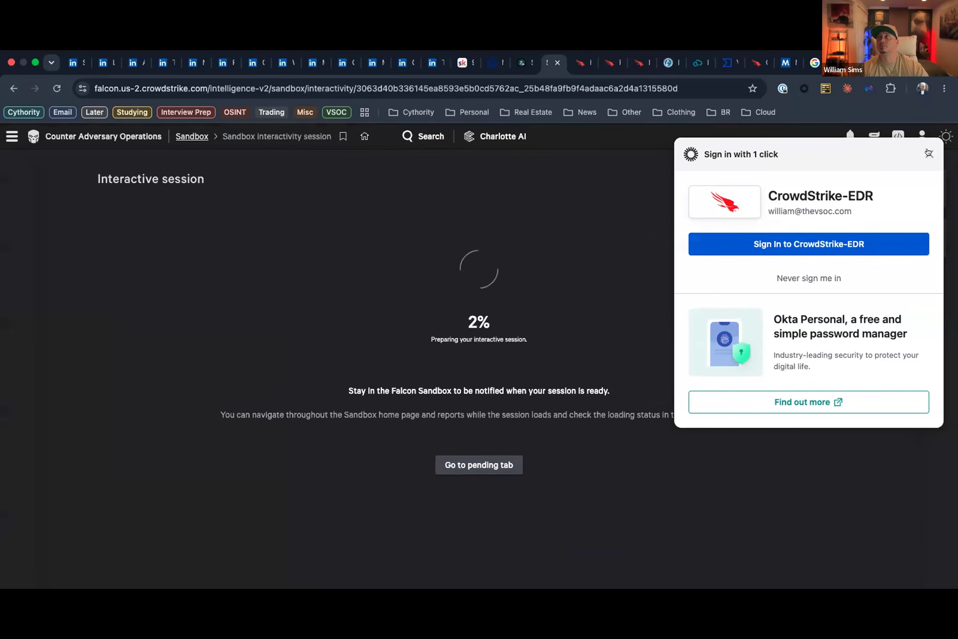
Dismiss the password manager popup and confirm the completed session so the Pending list shows no submissions
left_click(930, 154)
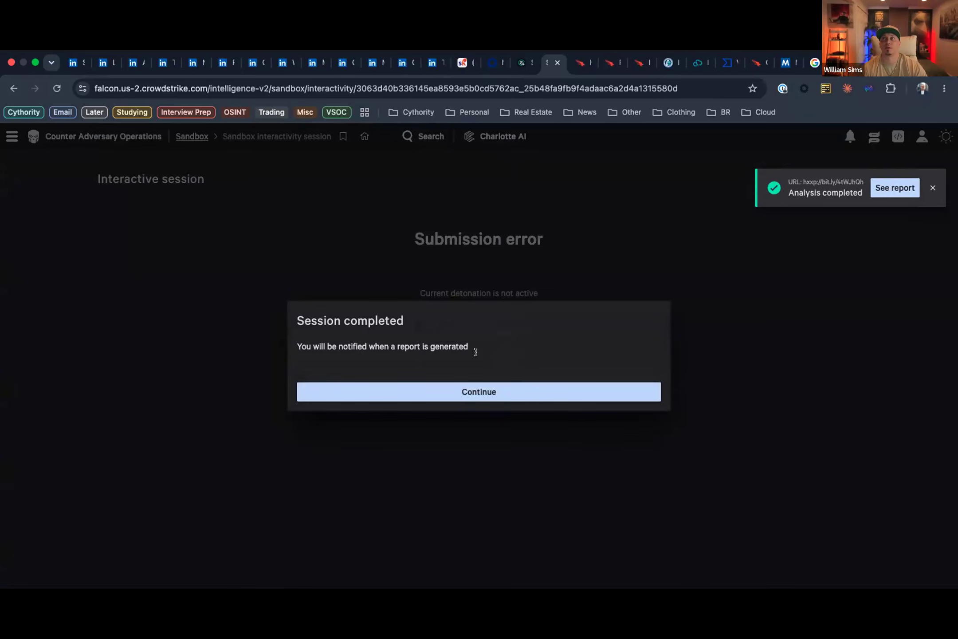
left_click(538, 391)
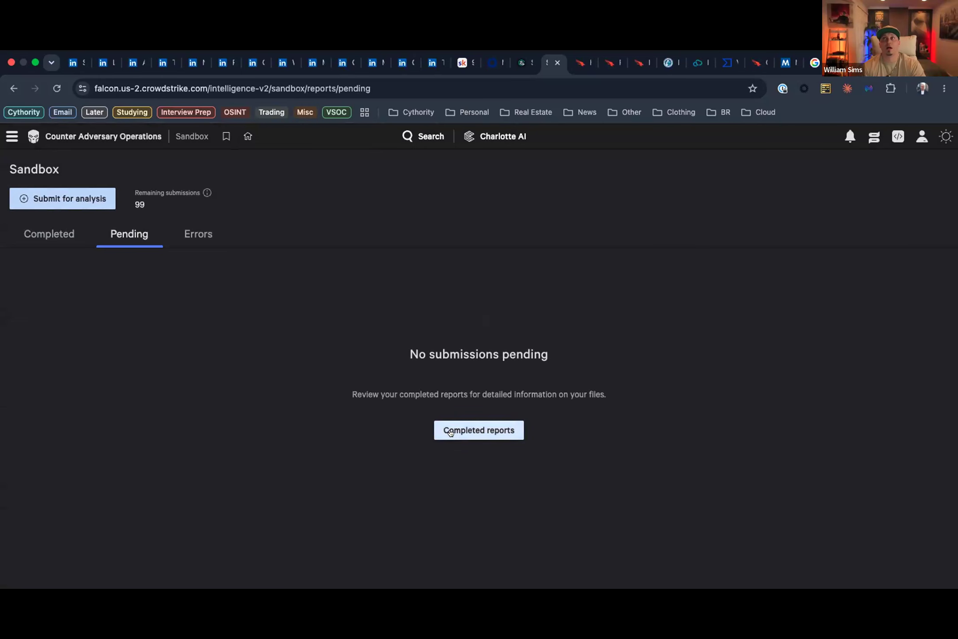
Open the Suspicious 37/100 report for hxxp://bit.ly/4tWJhQh from Completed and read its threat summary
left_click(47, 237)
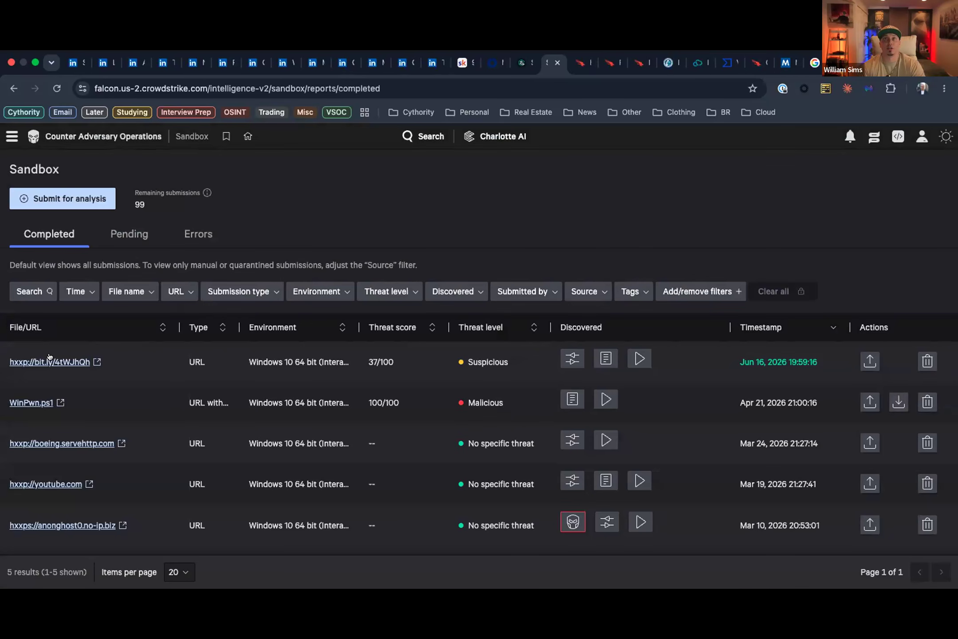
left_click_drag(513, 361, 464, 362)
left_click(73, 363)
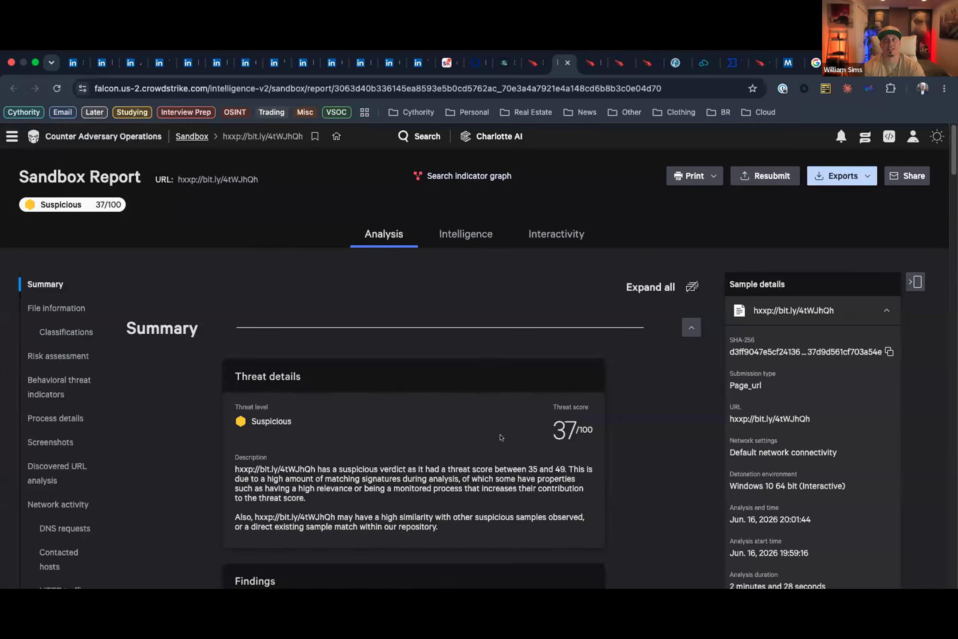
scroll(501, 438, "down", 4)
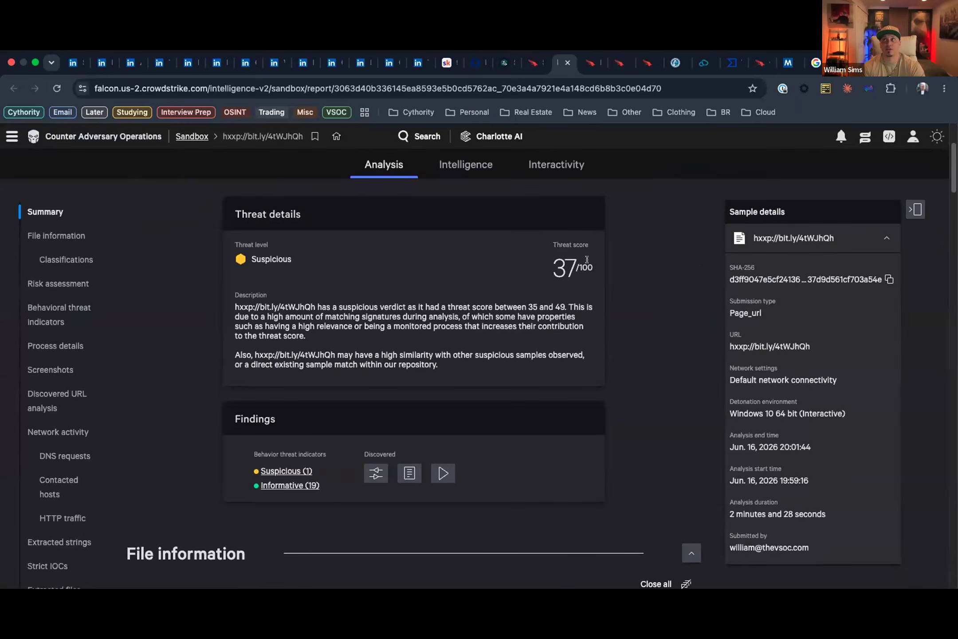
triple_click(312, 305)
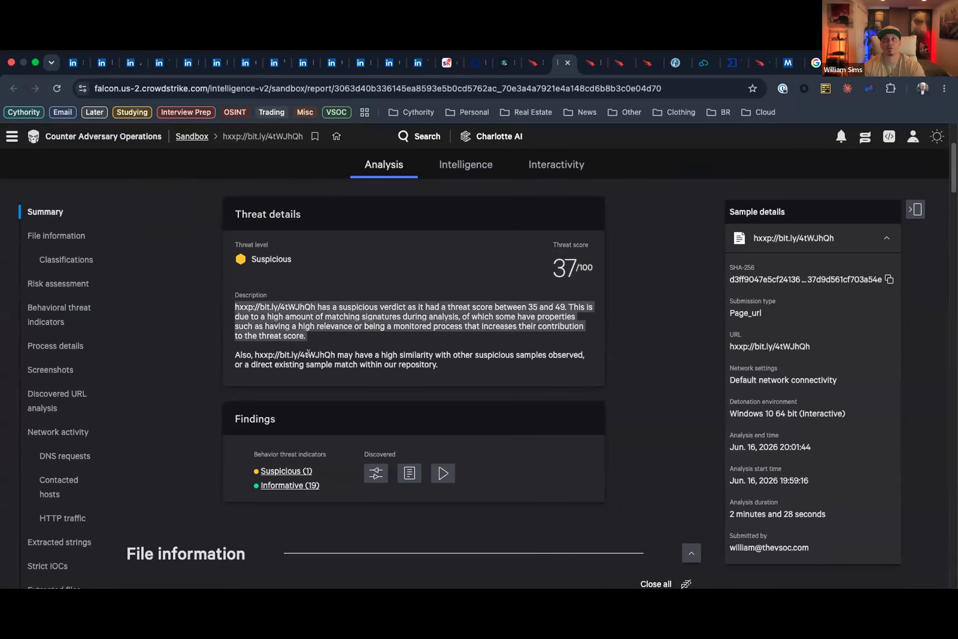
left_click(413, 353)
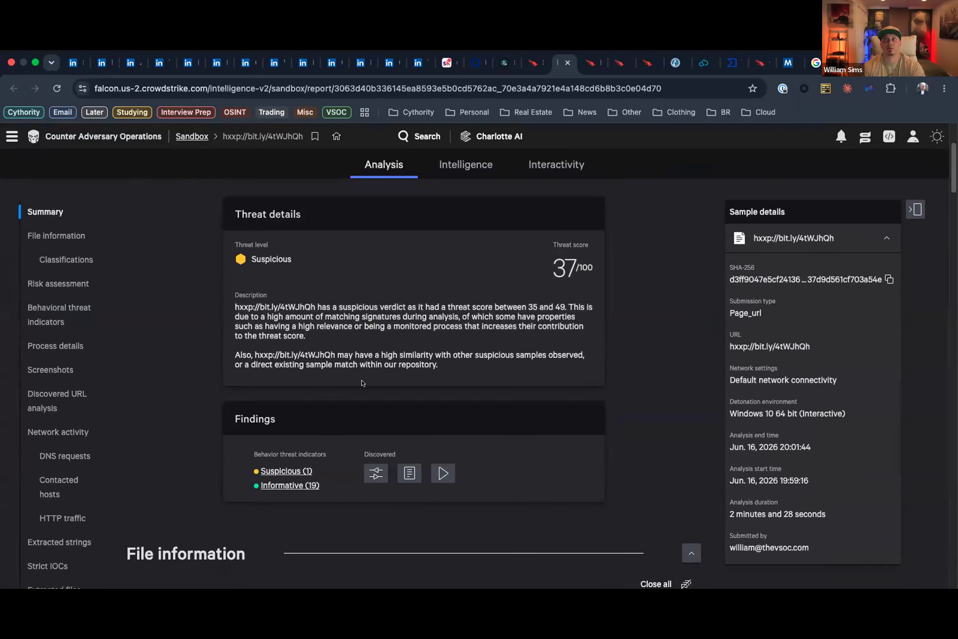
Scroll through the behavioral threat indicators and msedge.exe process details down to the screenshots
scroll(434, 363, "down", 4)
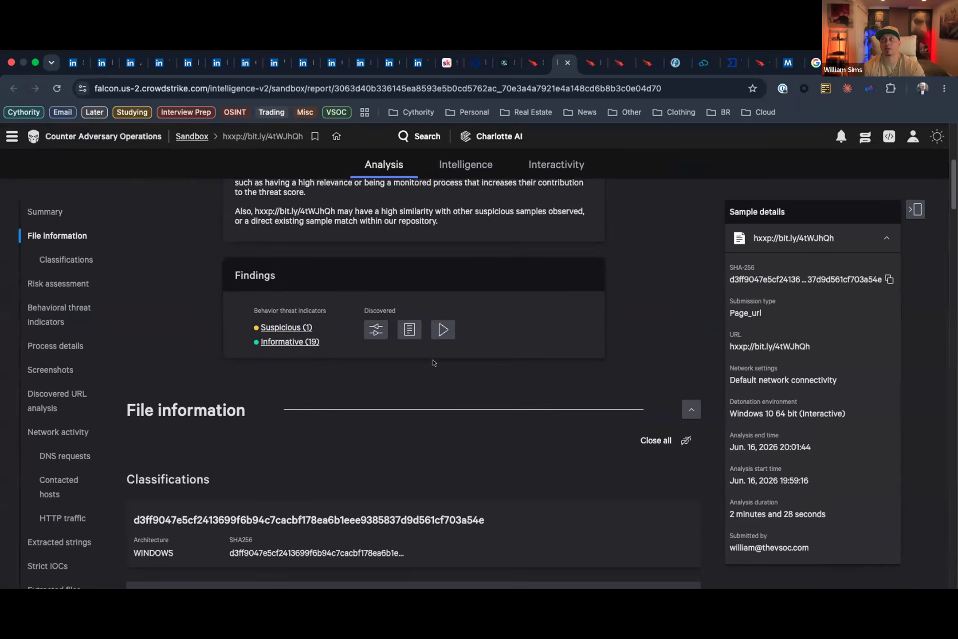
scroll(379, 364, "down", 5)
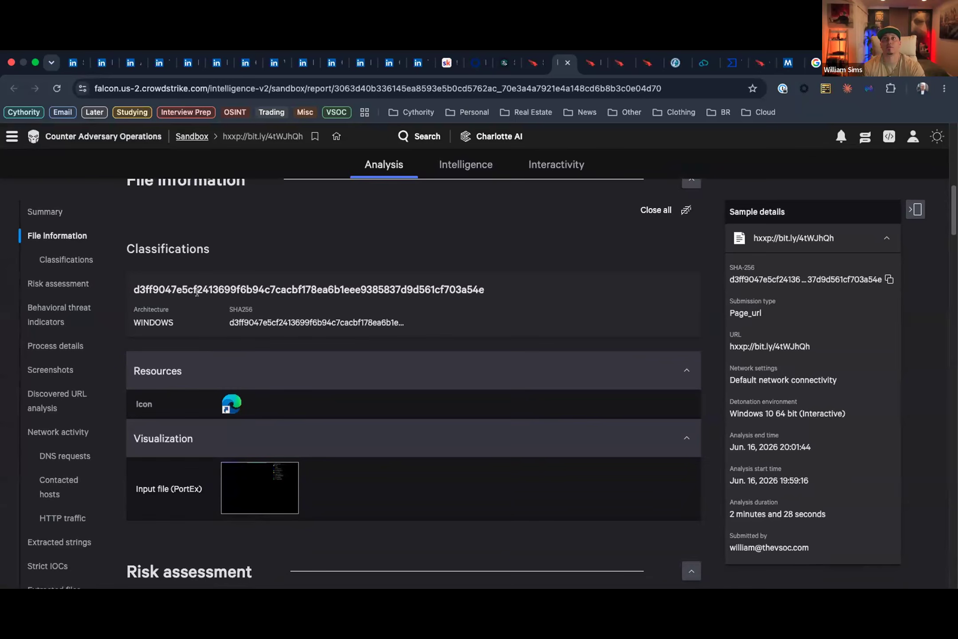
scroll(196, 293, "down", 11)
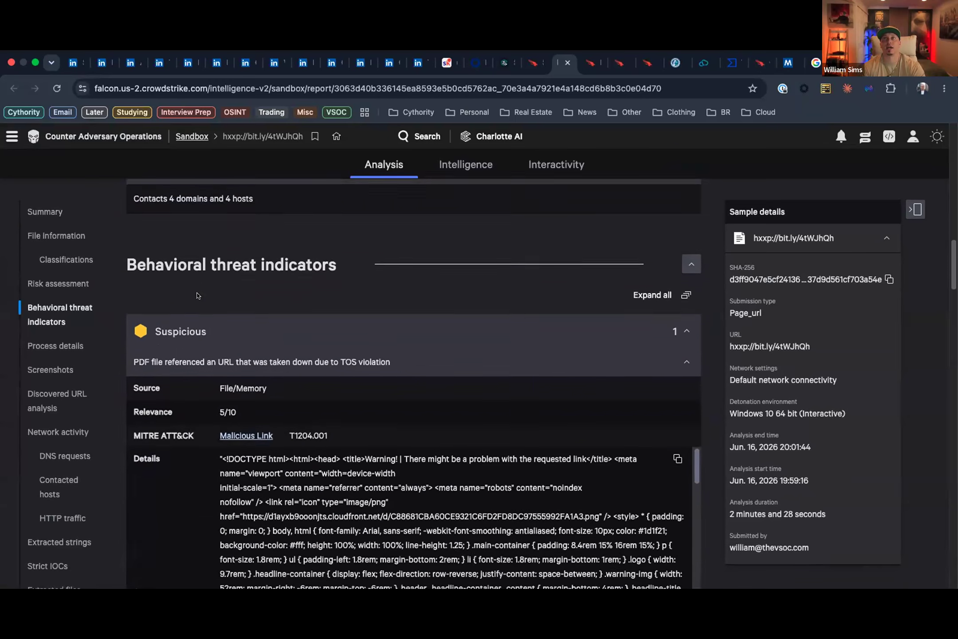
scroll(198, 296, "down", 2)
scroll(232, 286, "down", 5)
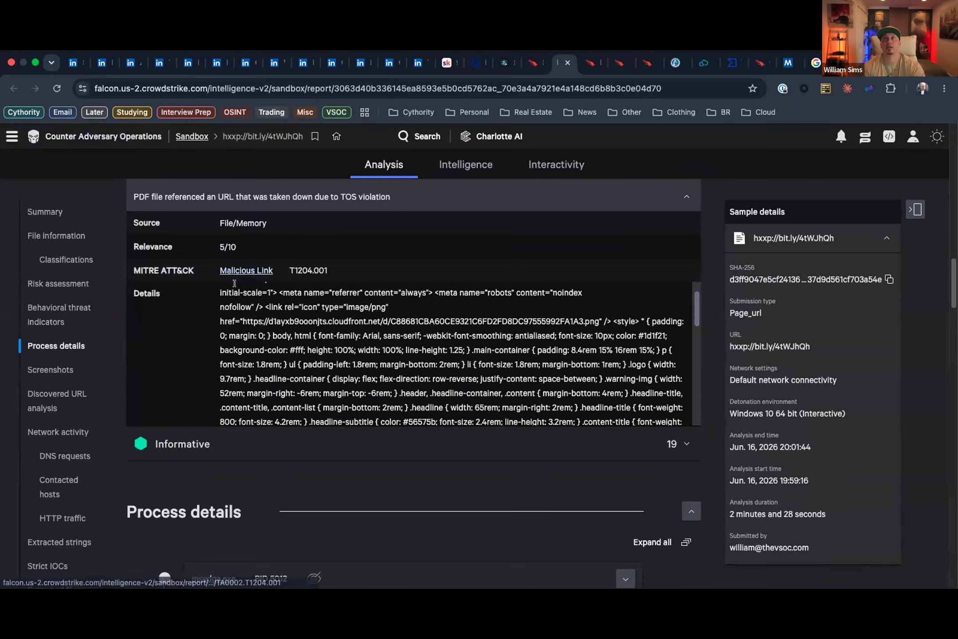
scroll(257, 276, "up", 10)
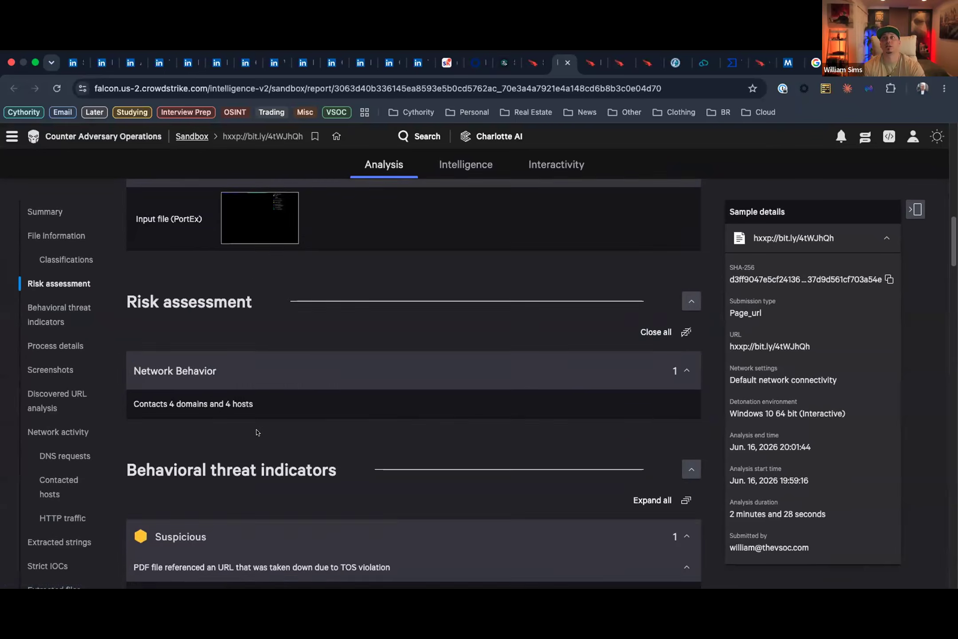
scroll(188, 423, "down", 7)
scroll(188, 423, "down", 10)
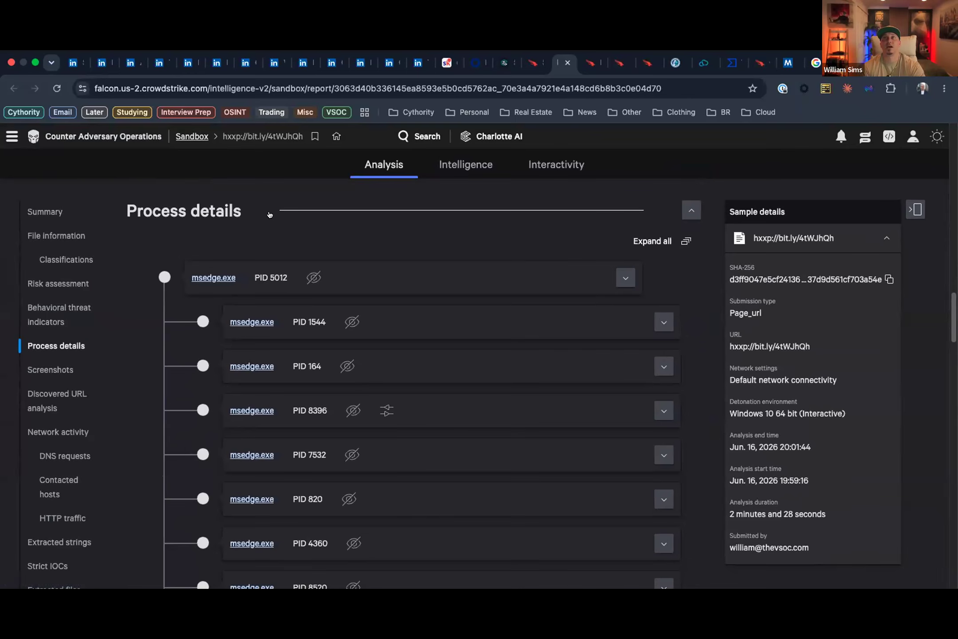
left_click(269, 215)
left_click(232, 218)
scroll(255, 241, "down", 3)
scroll(350, 378, "down", 5)
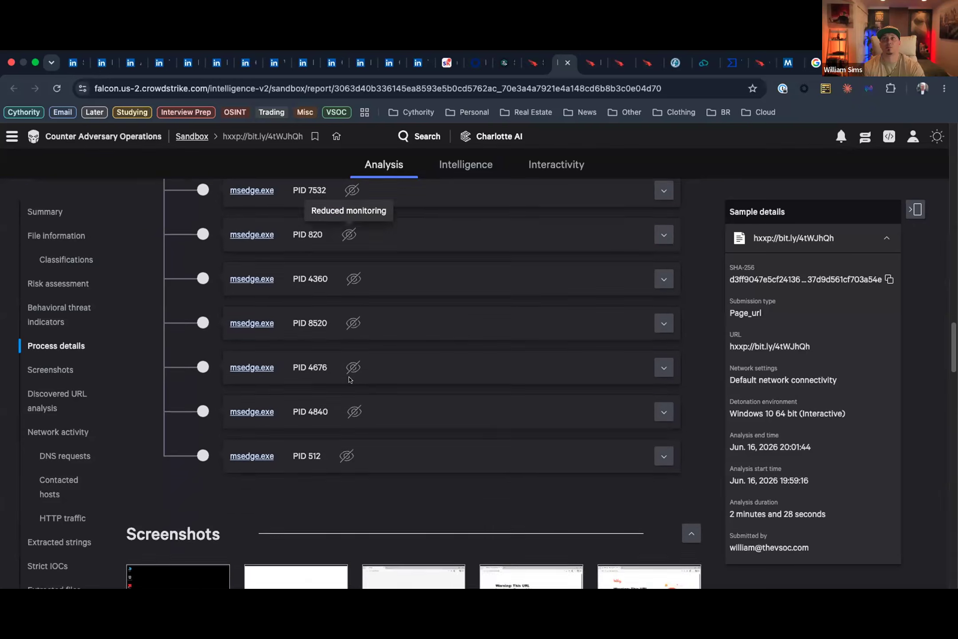
scroll(289, 393, "down", 5)
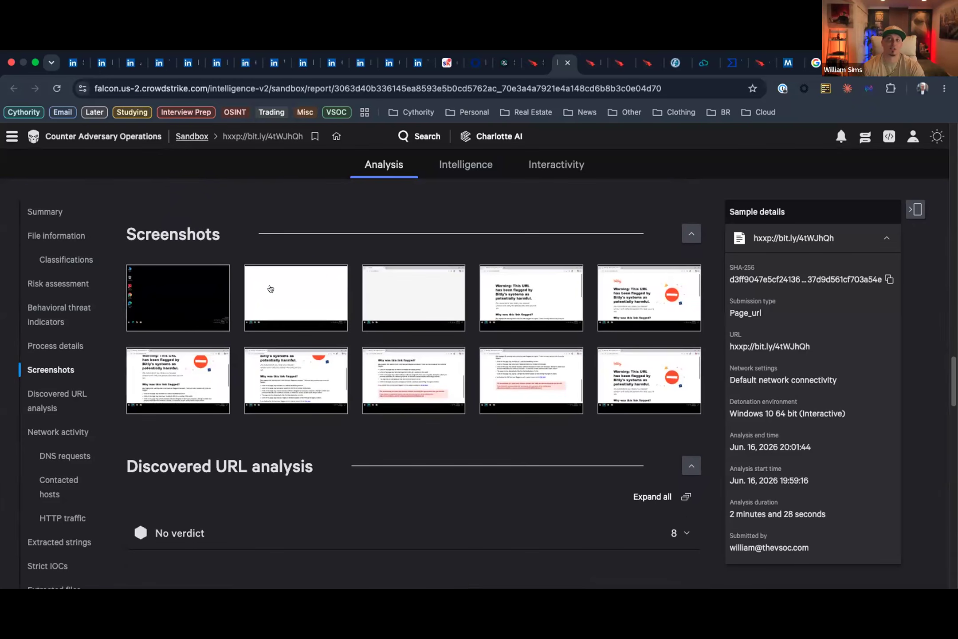
Enlarge and inspect the second, fourth and fifth sandbox screenshots, including the Bitly warning
left_click(271, 289)
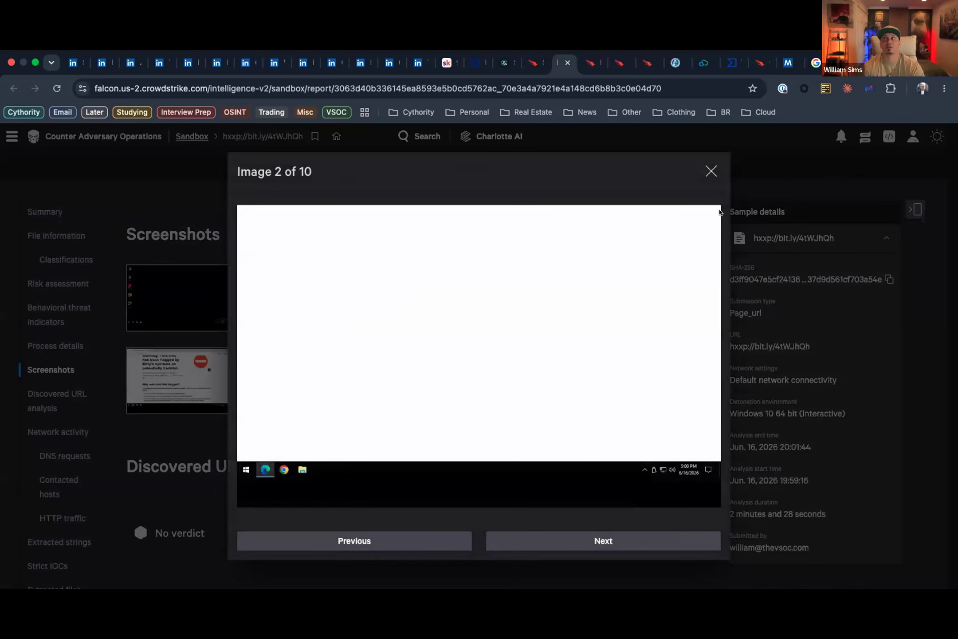
left_click(711, 172)
left_click(548, 306)
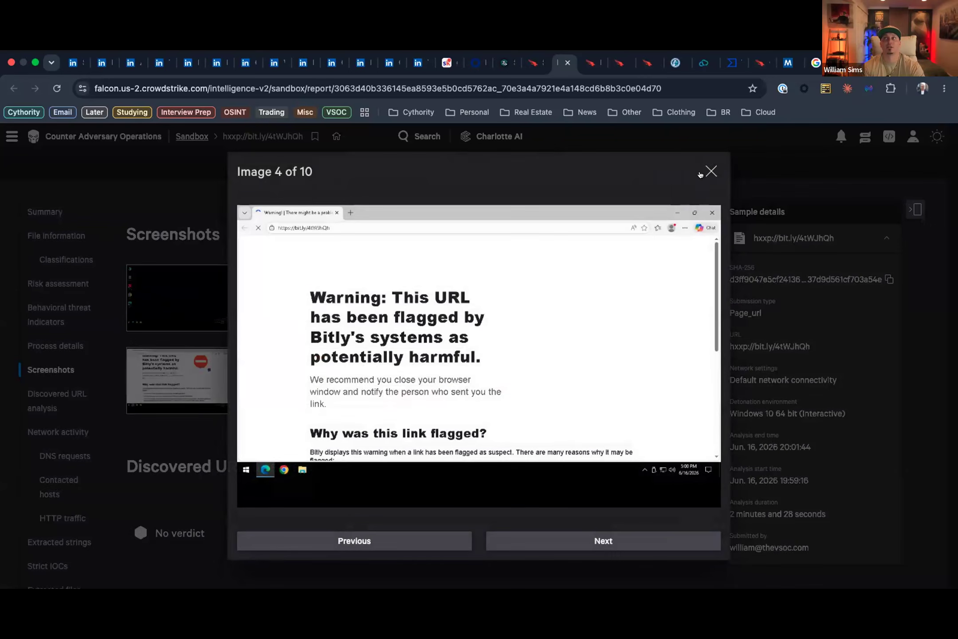
left_click(704, 176)
left_click(678, 317)
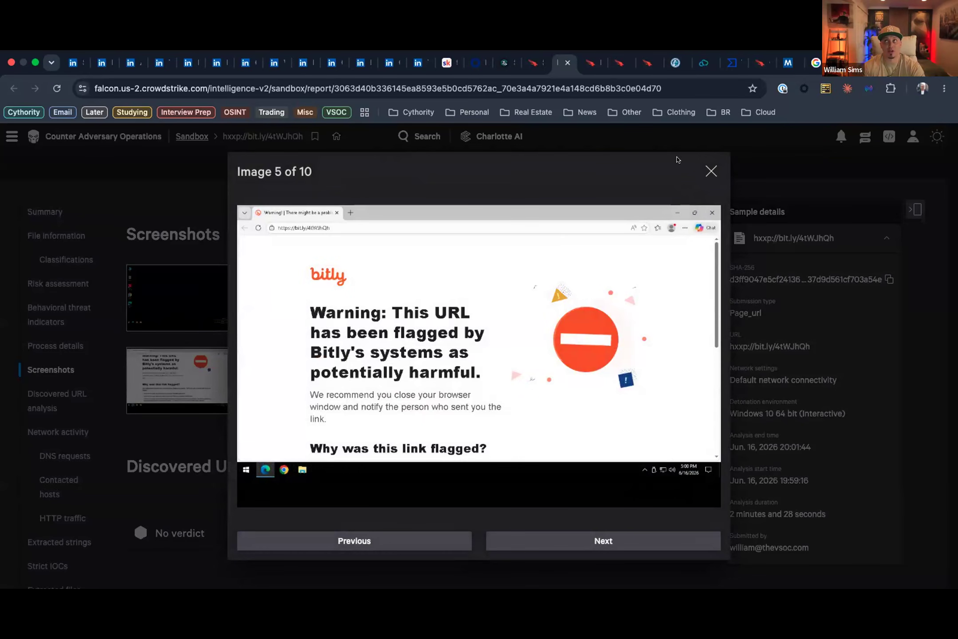
left_click(709, 172)
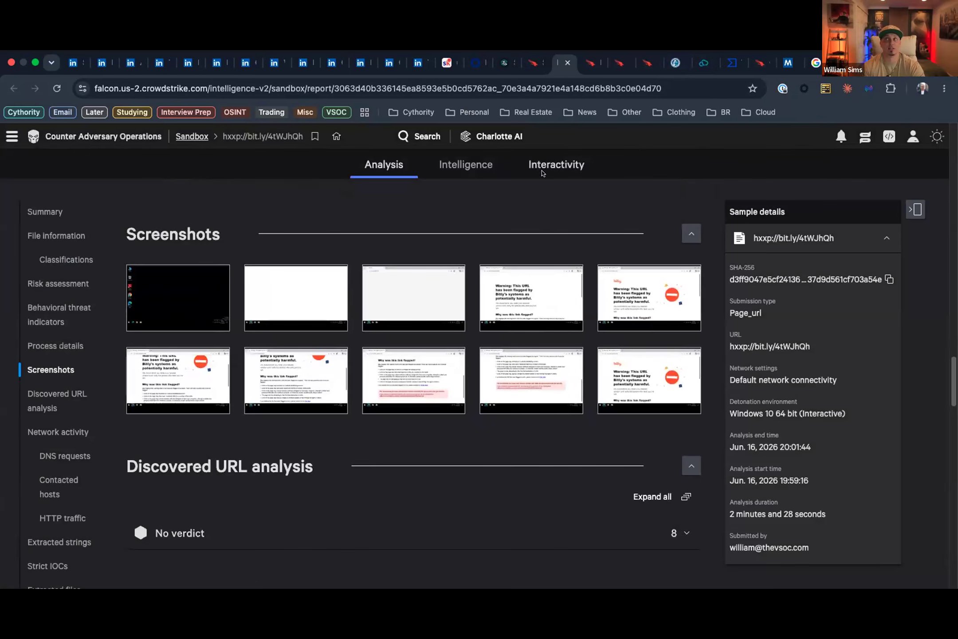
Copy bit.ly's resolved address 67.199.248.10 from the DNS requests table and switch to VirusTotal
scroll(553, 390, "down", 8)
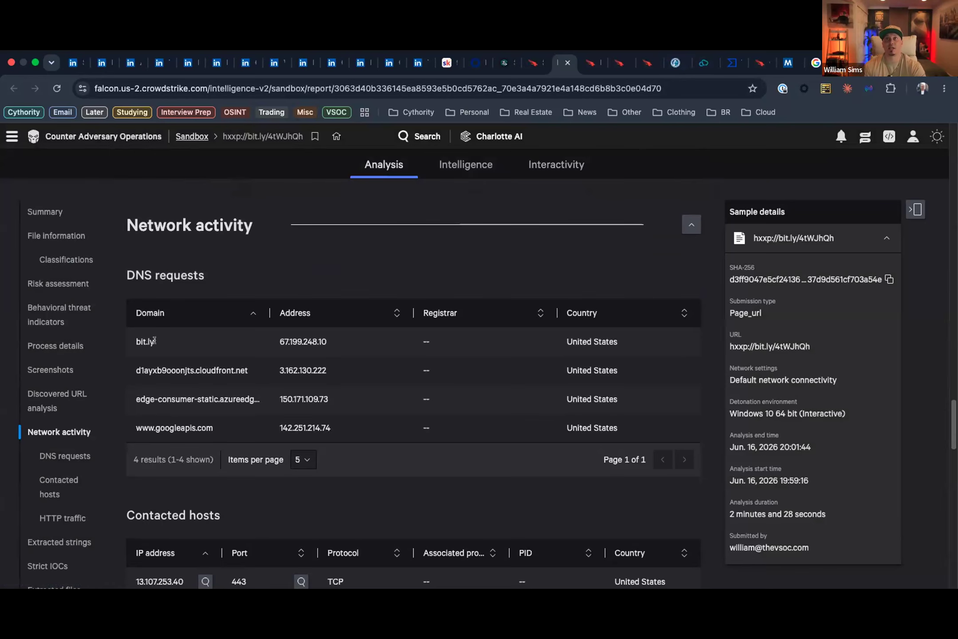
left_click_drag(132, 340, 380, 337)
double_click(291, 337)
key("super+c")
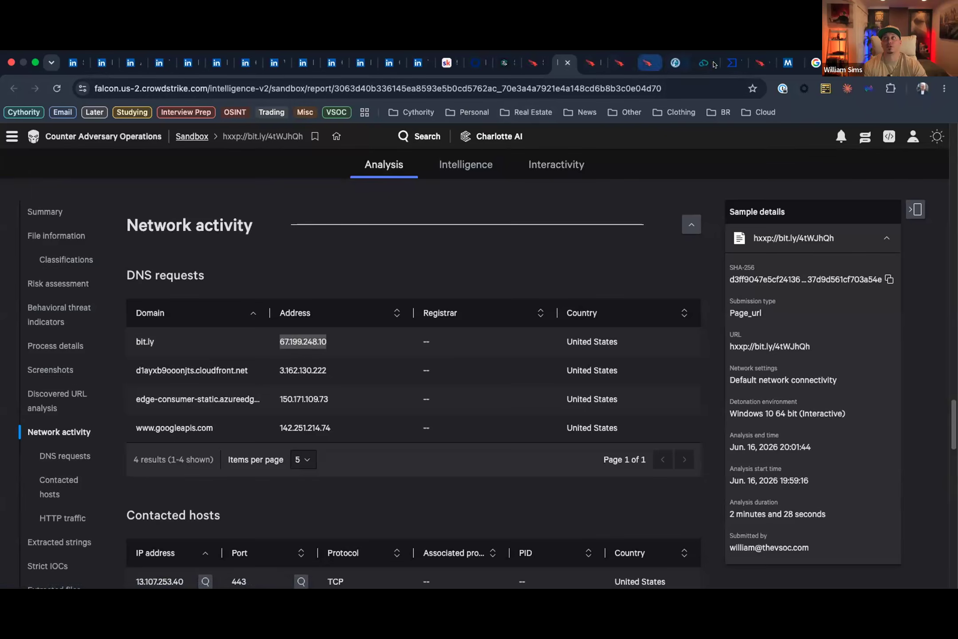
left_click(732, 62)
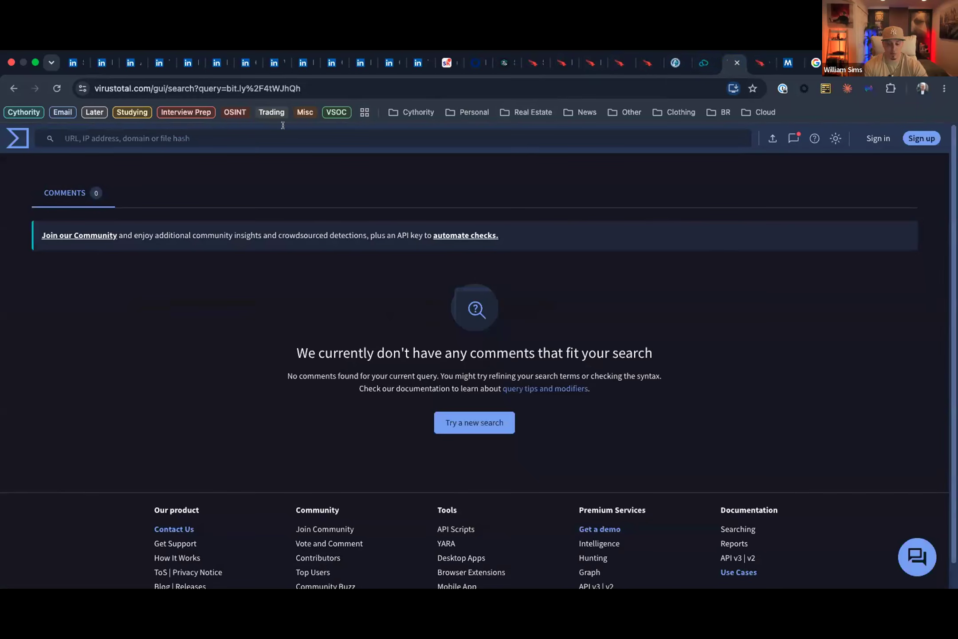
Look up 67.199.248.10 in VirusTotal and note its LazarusGroup crowdsourced context
left_click(283, 128)
key("super+v")
key("Return")
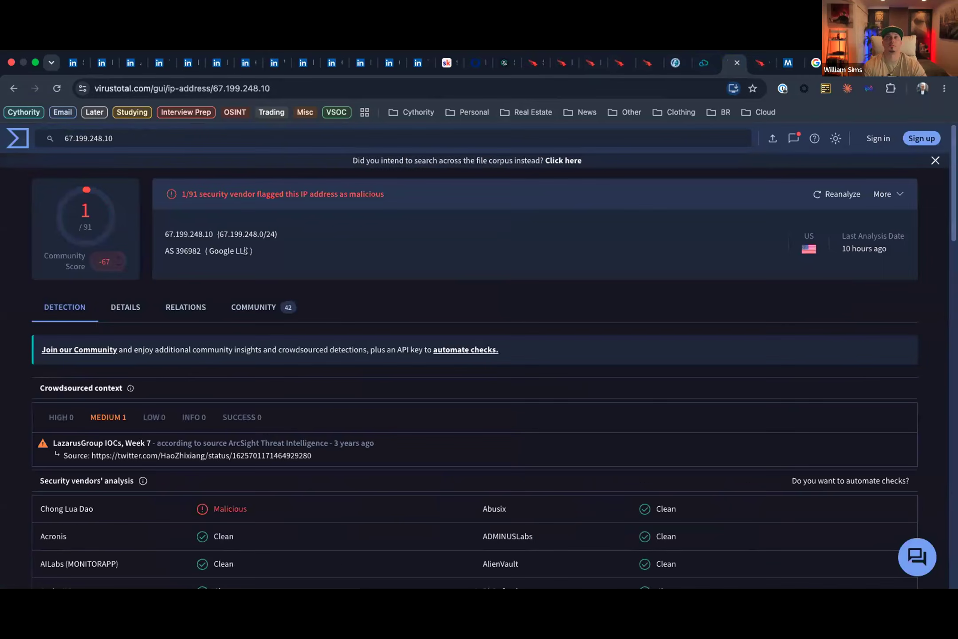
left_click_drag(51, 439, 102, 441)
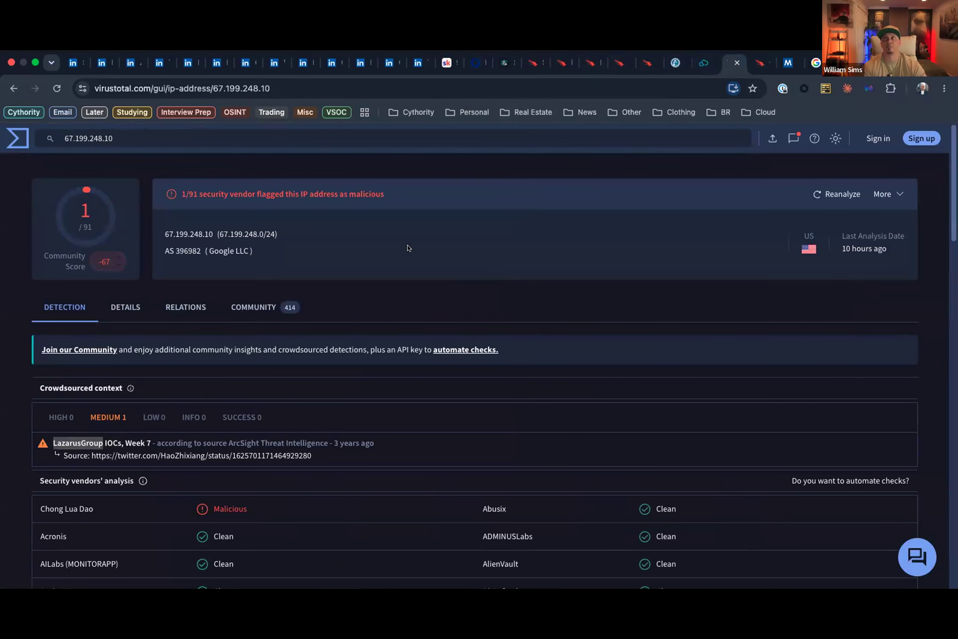
Copy the cloudfront address 3.162.130.222 from the sandbox report and look it up in VirusTotal
left_click(647, 65)
left_click(615, 66)
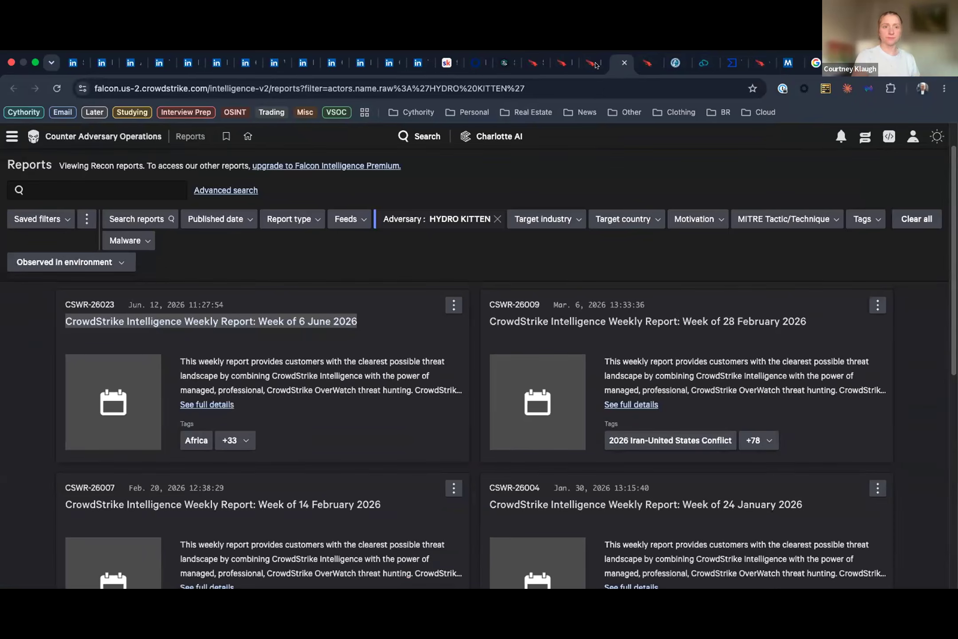
left_click(589, 66)
left_click(571, 66)
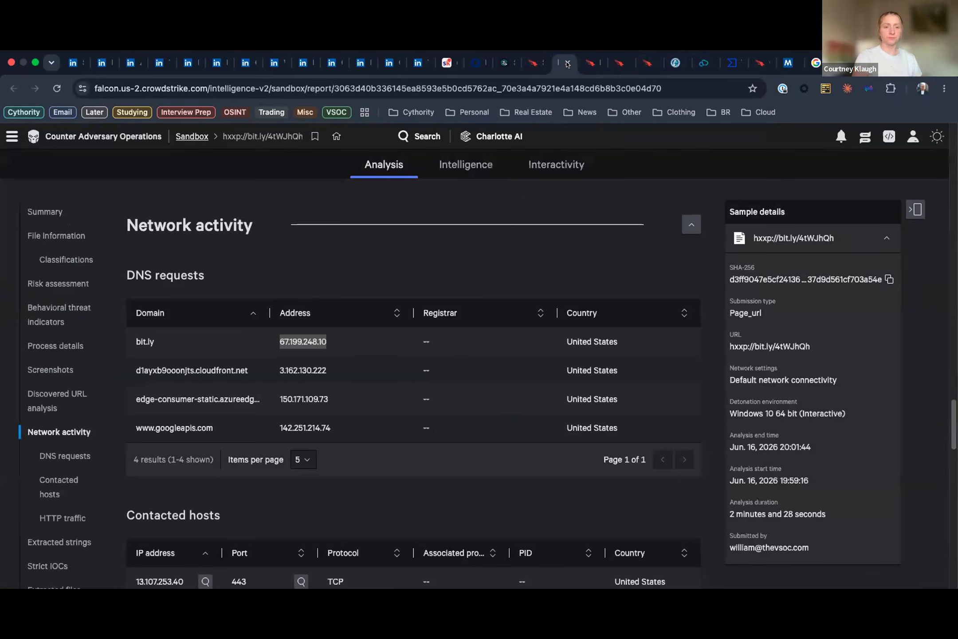
double_click(295, 370)
key("ctrl+c")
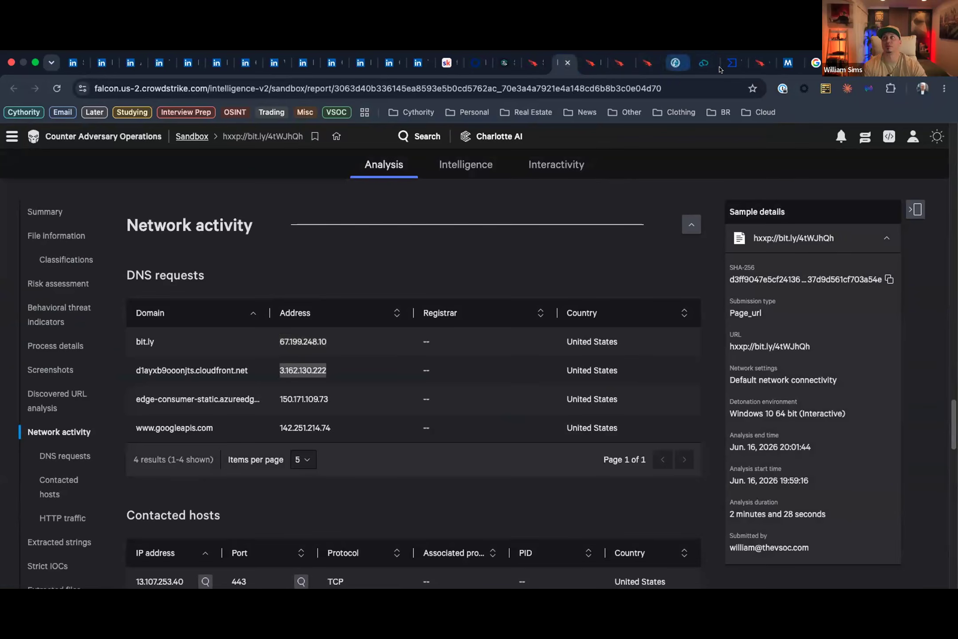
left_click(721, 66)
left_click(356, 136)
key("ctrl+v")
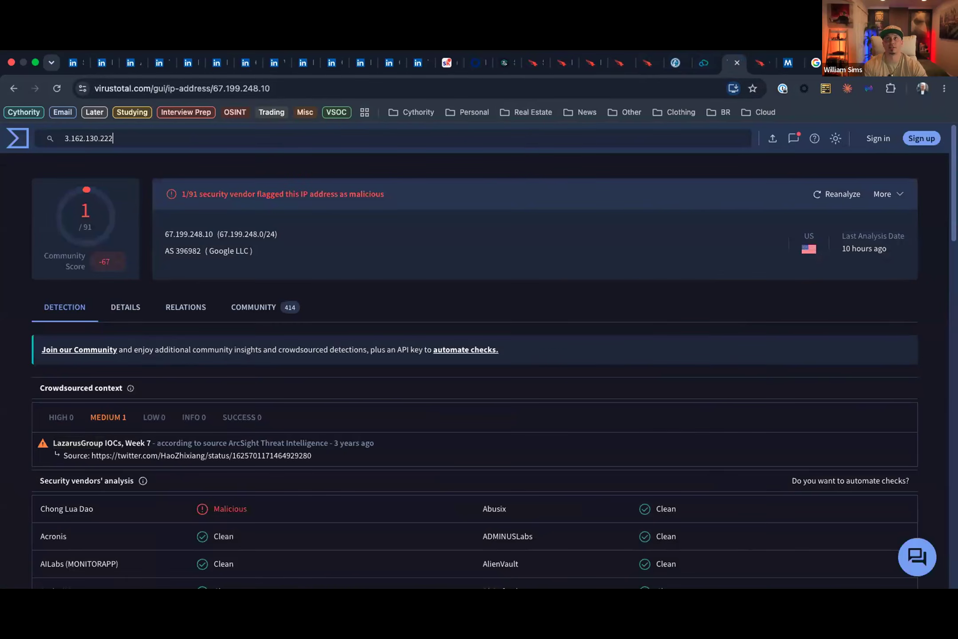
key("Return")
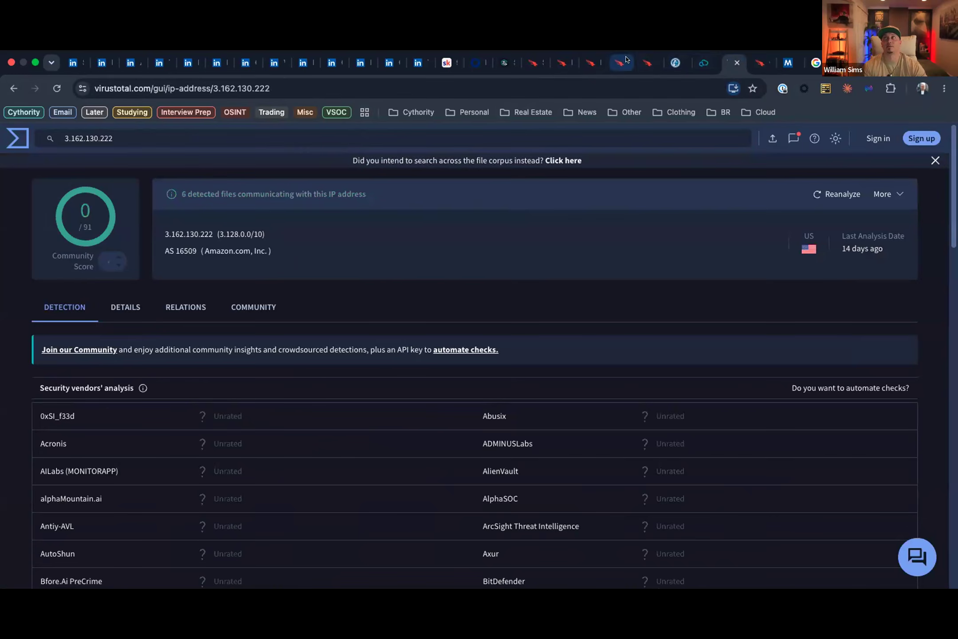
Copy the azureedge address 150.171.109.73 and look it up in VirusTotal, scoring 0/91
left_click(621, 63)
left_click(537, 64)
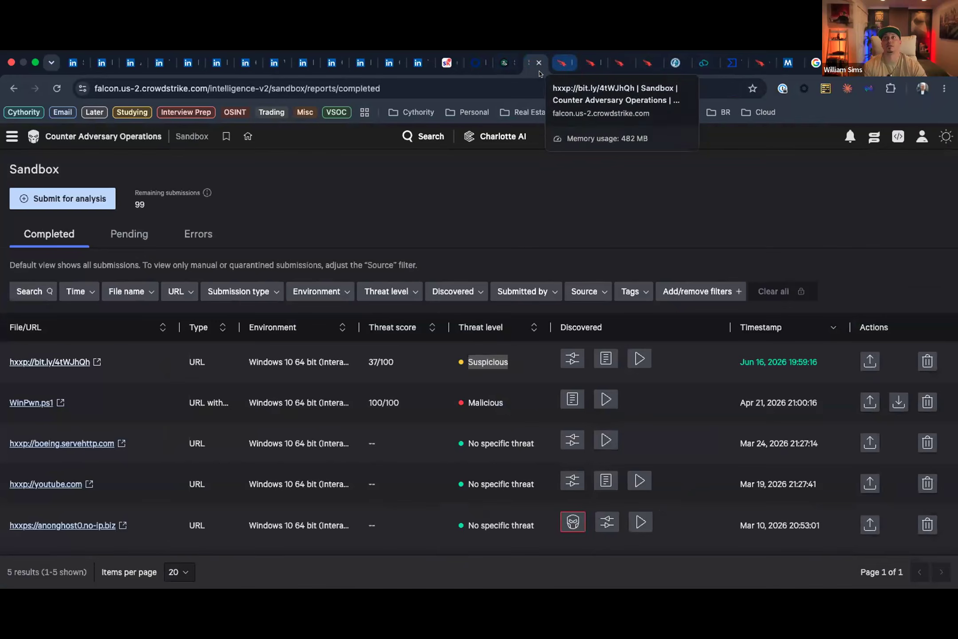
left_click(559, 64)
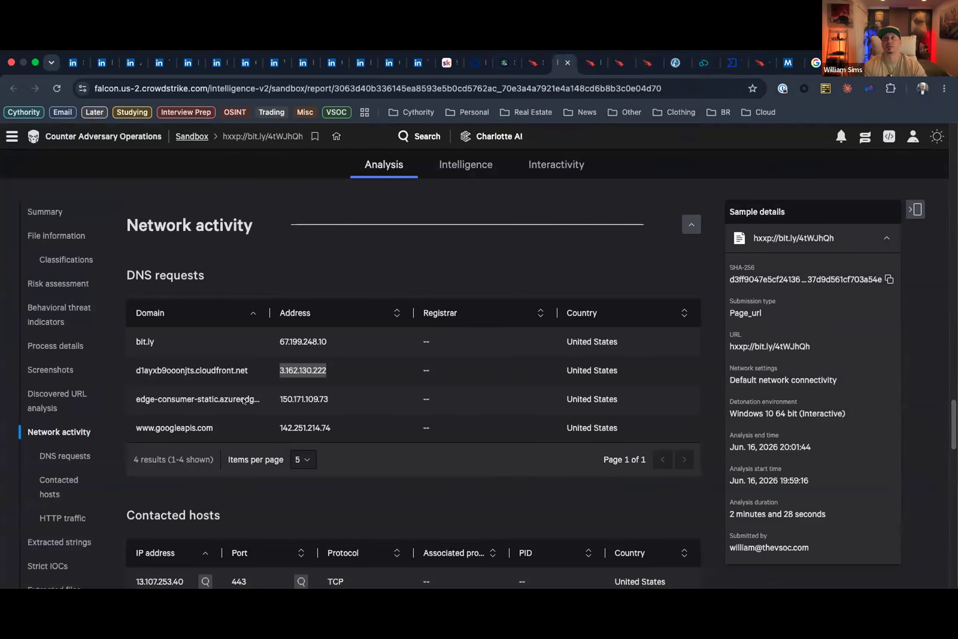
double_click(294, 400)
key("ctrl+c")
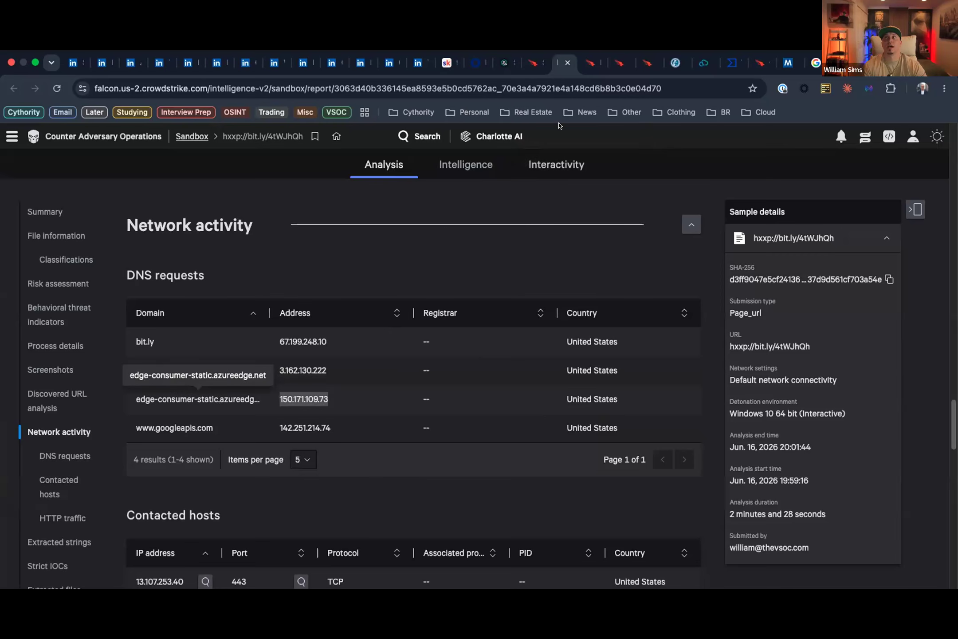
left_click(732, 63)
left_click(302, 135)
key("ctrl+a")
key("ctrl+v")
key("Return")
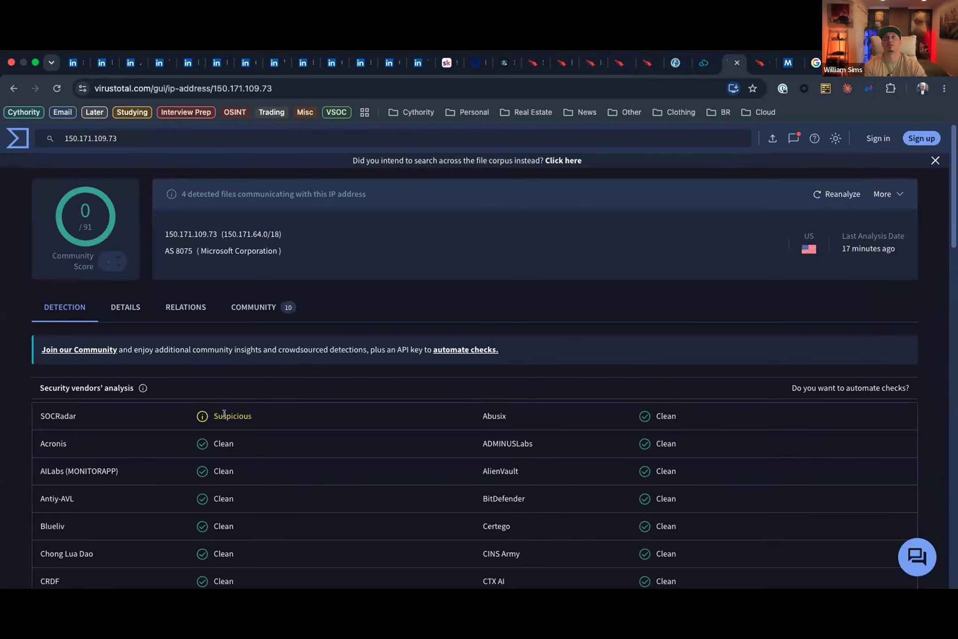
Close VirusTotal and return to the bit.ly sandbox report's DNS requests
left_click(737, 64)
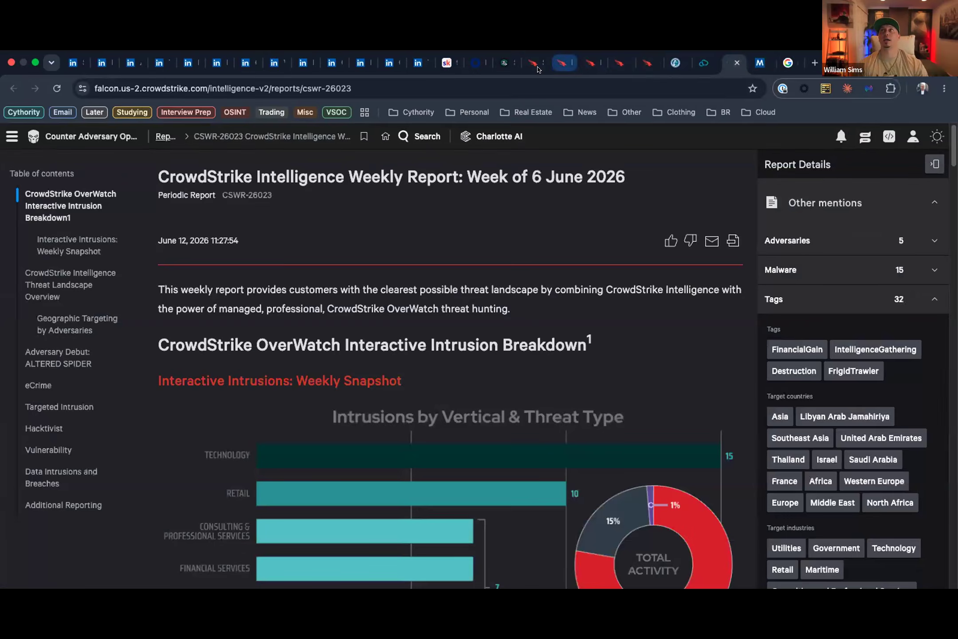
left_click(535, 66)
left_click(562, 66)
left_click(590, 64)
left_click(620, 64)
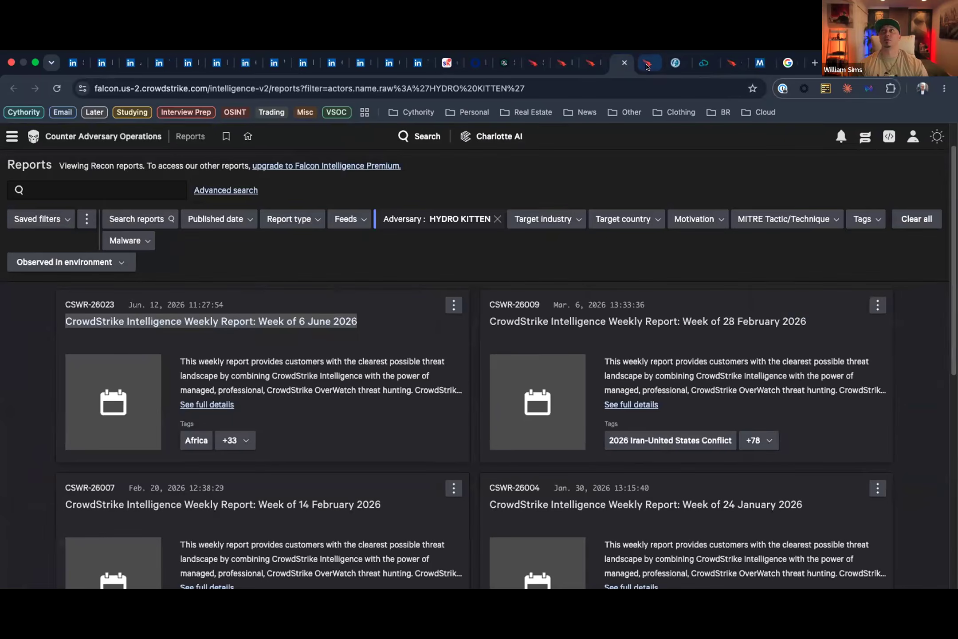
left_click(648, 64)
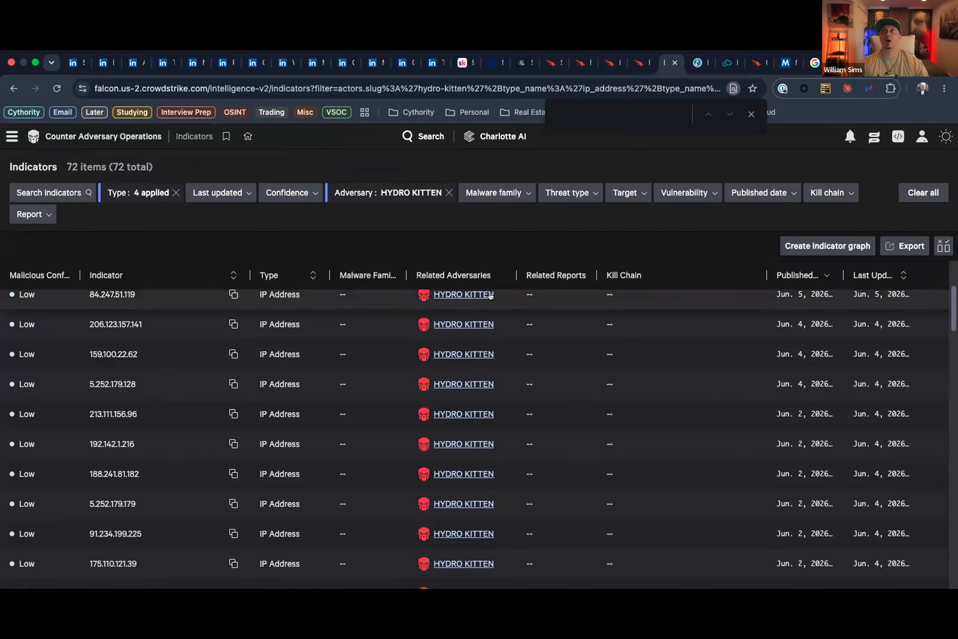
scroll(491, 296, "up", 4)
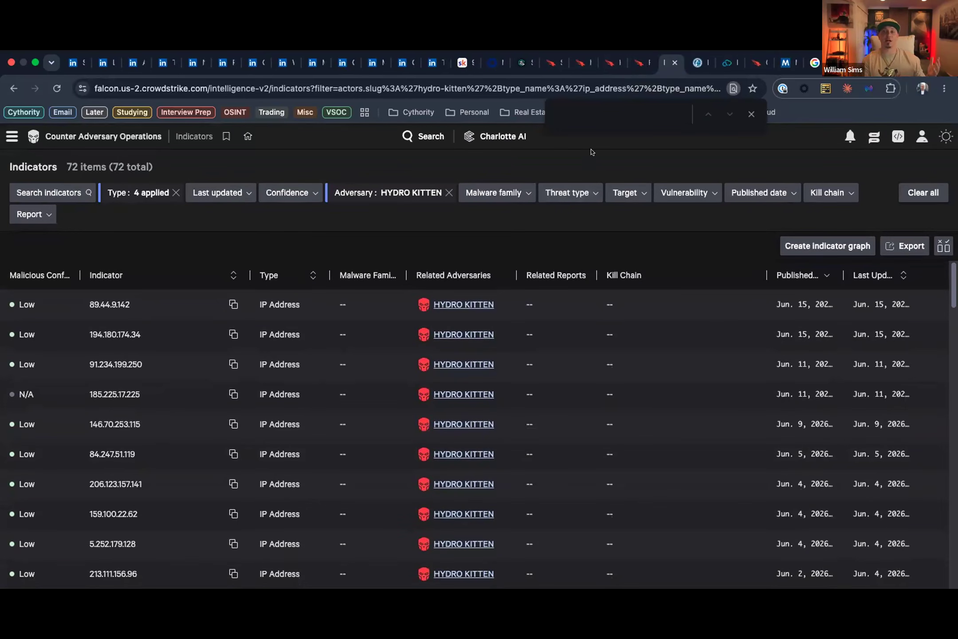
left_click(551, 63)
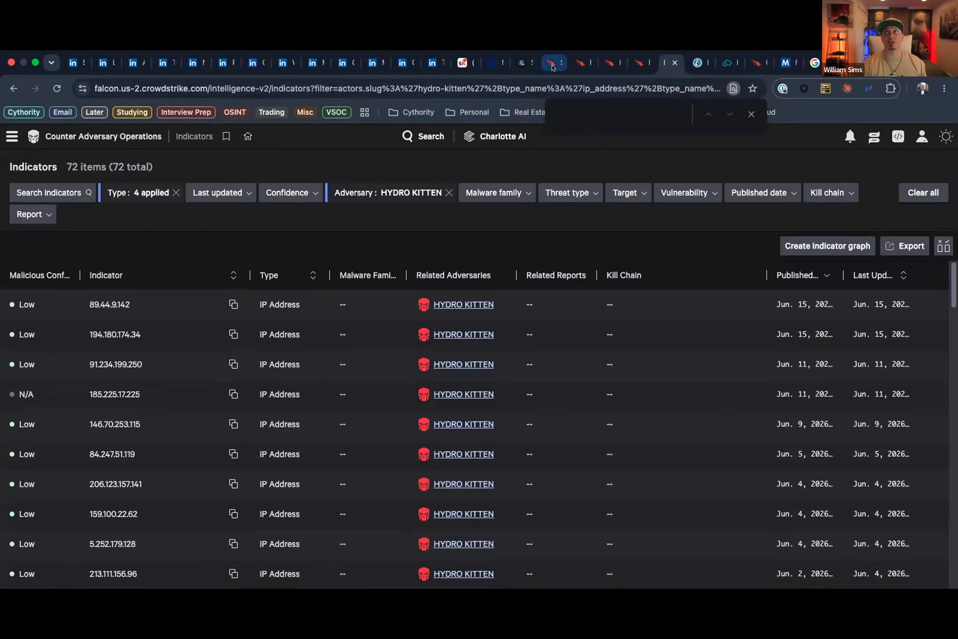
left_click(585, 63)
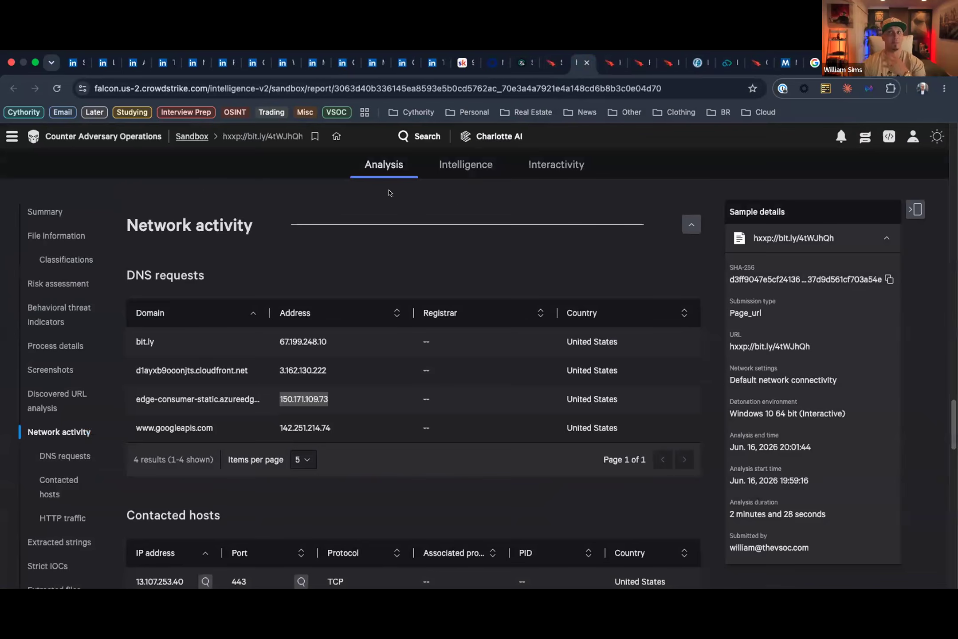
Review HYDRO KITTEN's Iran origin, status, Targeted type and State-Sponsored motivation
left_click(604, 63)
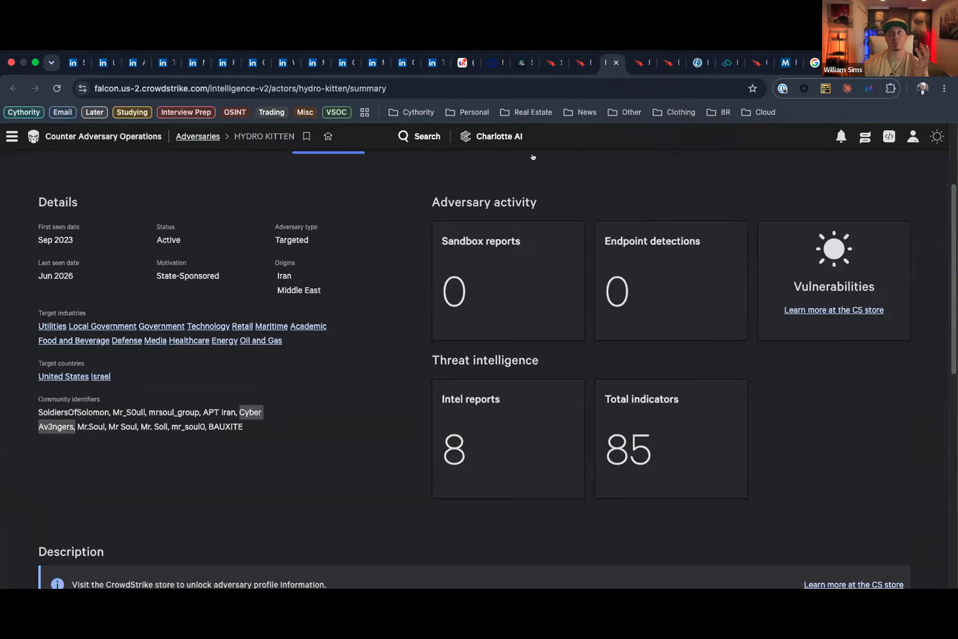
scroll(223, 327, "up", 3)
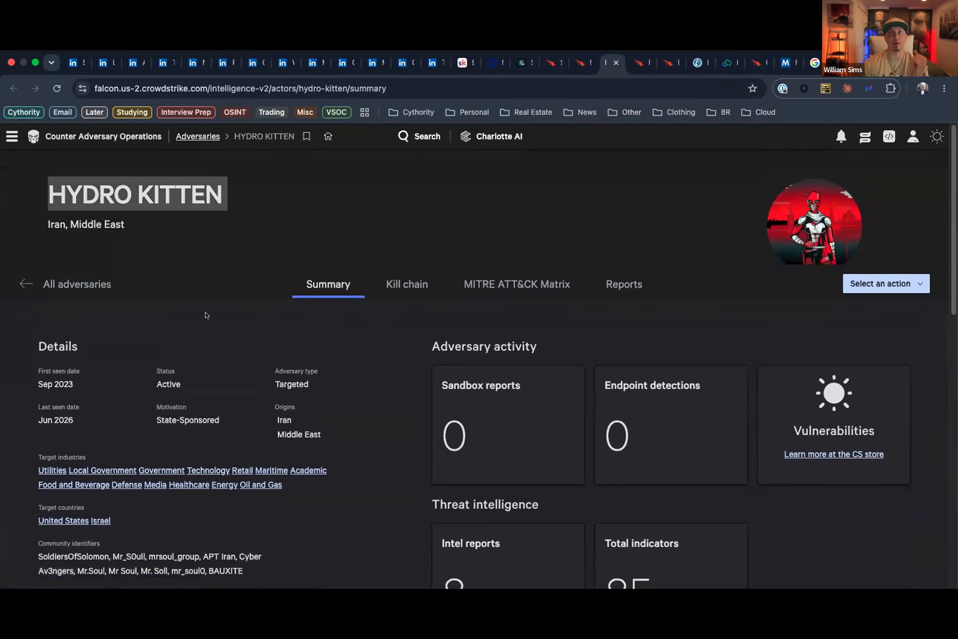
triple_click(81, 220)
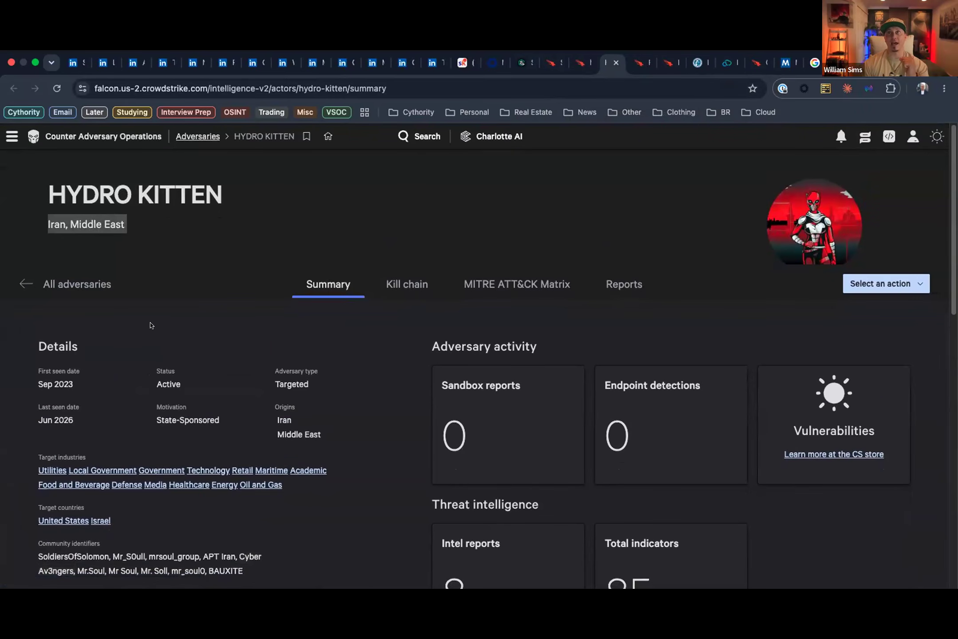
scroll(151, 325, "down", 2)
triple_click(62, 295)
triple_click(161, 313)
triple_click(299, 329)
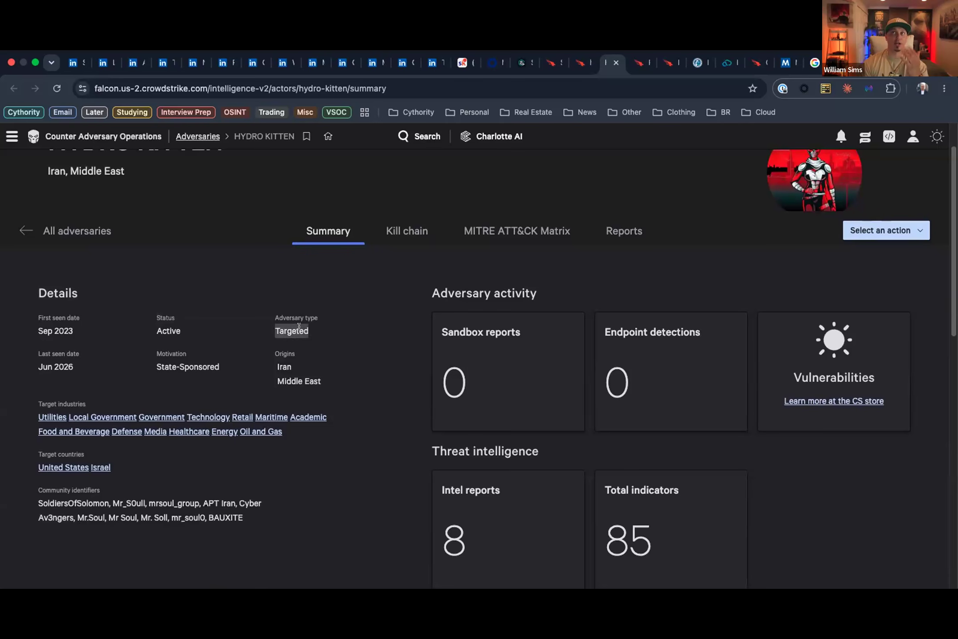
triple_click(304, 316)
triple_click(170, 353)
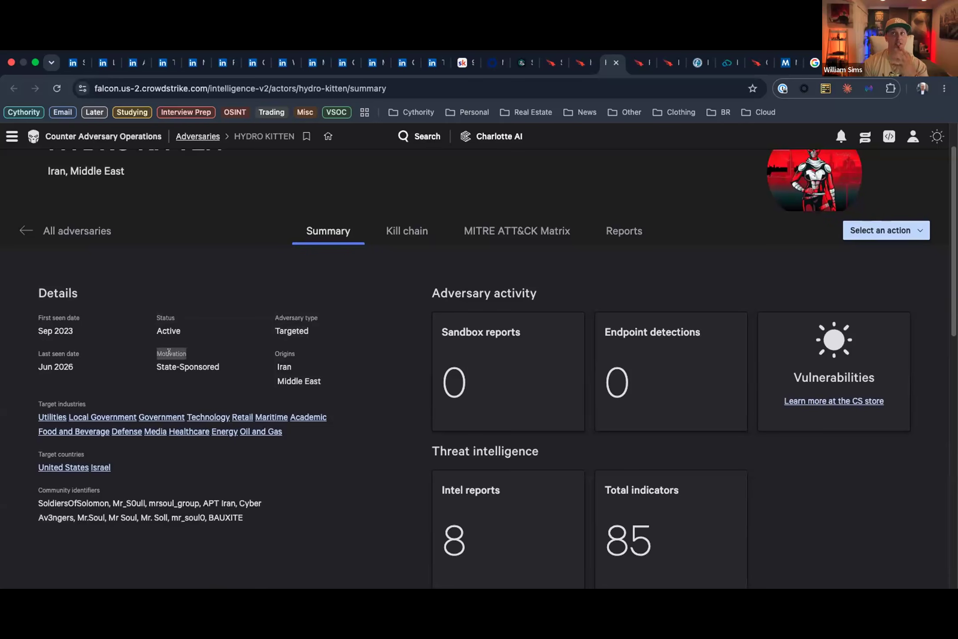
left_click(158, 362)
triple_click(202, 363)
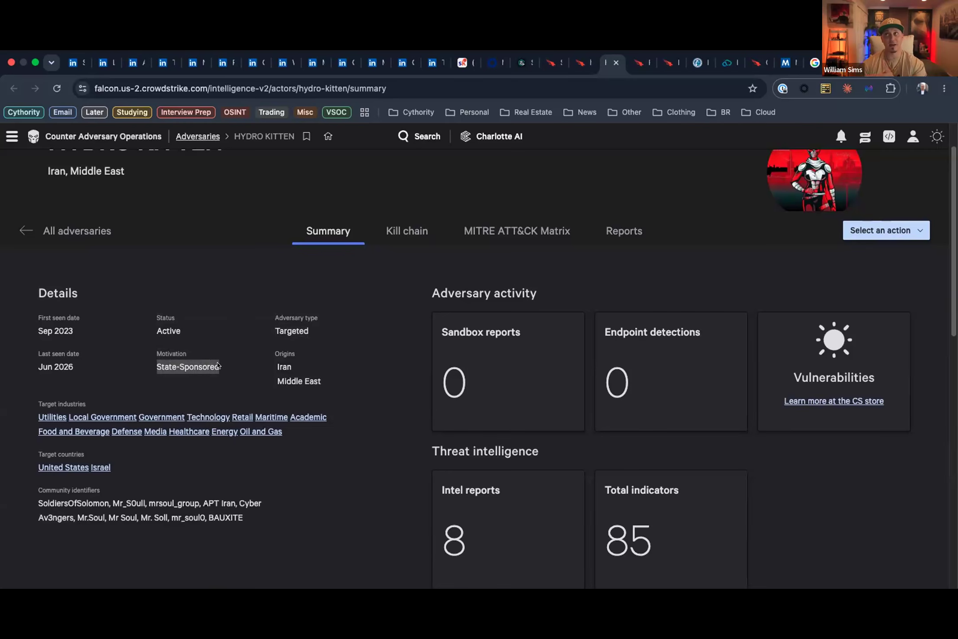
left_click(217, 366)
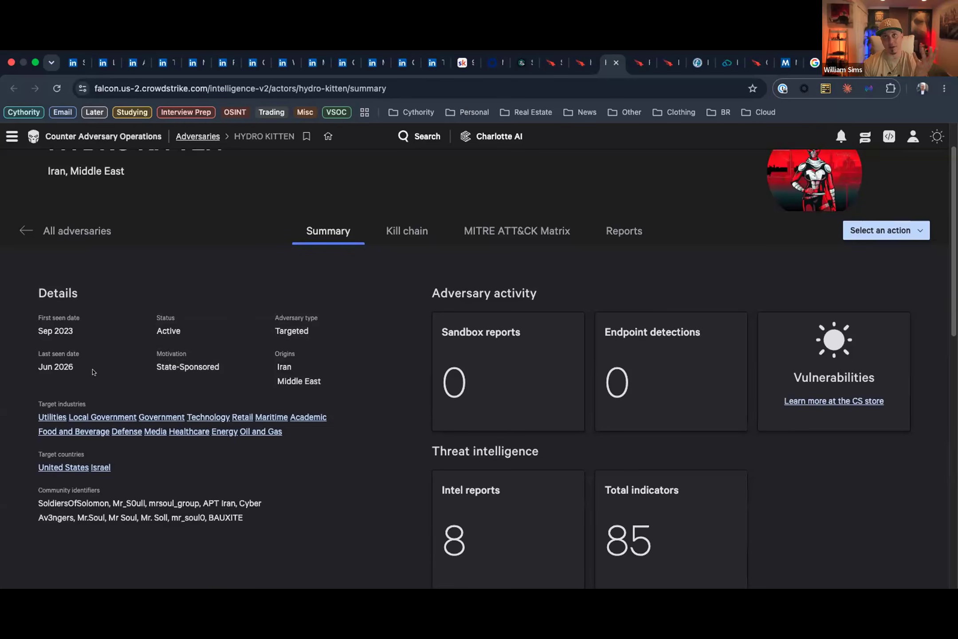
triple_click(61, 402)
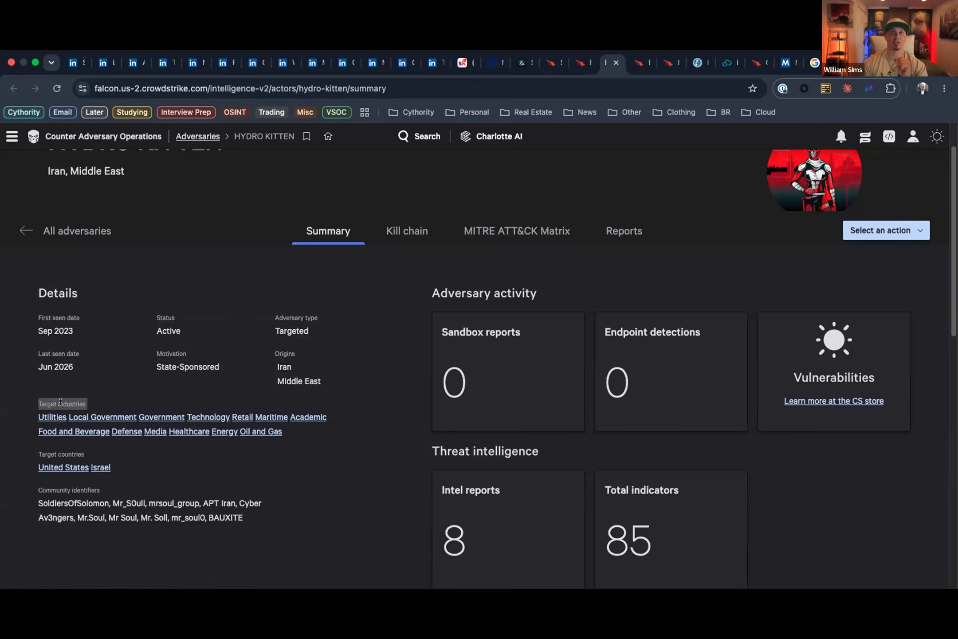
Check adversaries targeting the United States, then return to review HYDRO KITTEN's target countries
left_click(50, 466)
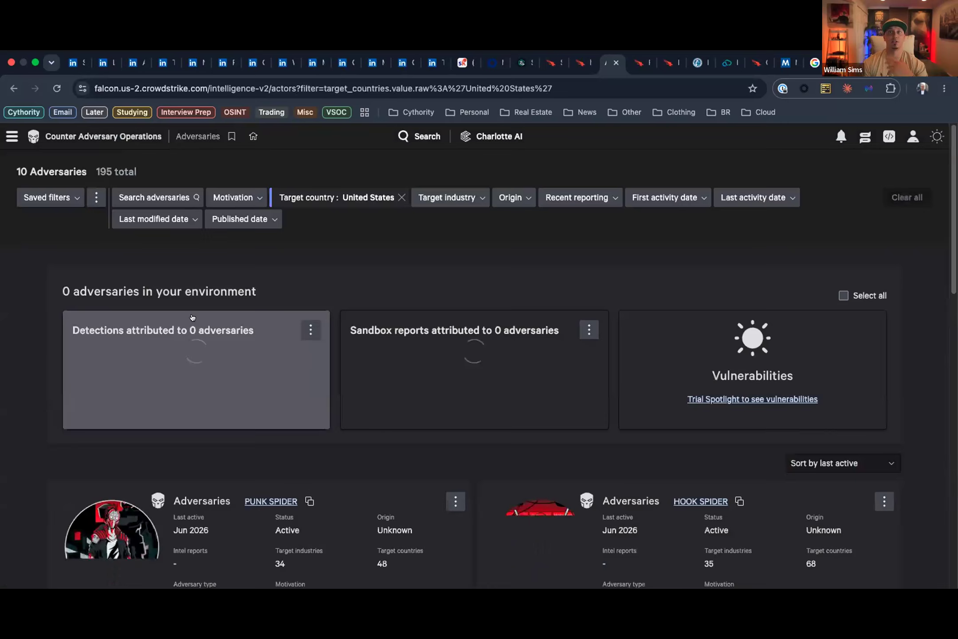
left_click(14, 89)
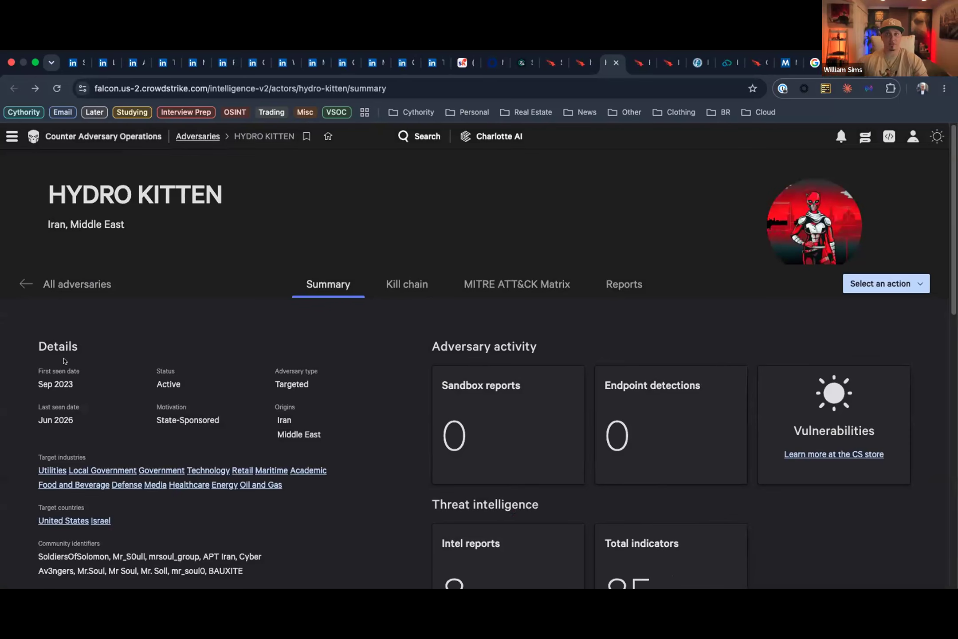
scroll(64, 361, "down", 3)
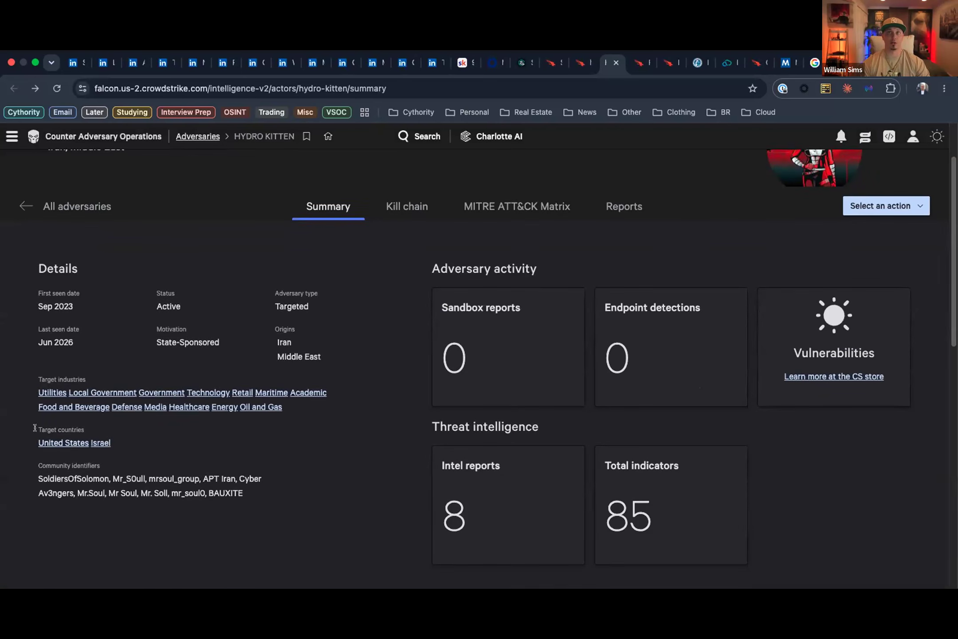
left_click_drag(89, 423, 123, 427)
left_click(123, 428)
scroll(123, 428, "down", 3)
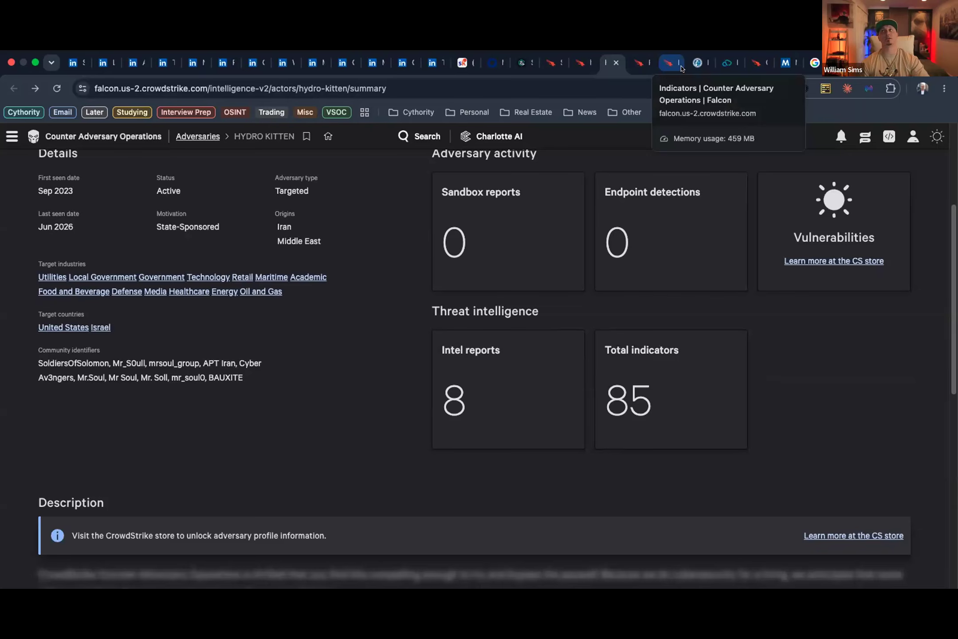
Close the CISA advisory, Anvilogic threat report and bit.ly sandbox report tabs
left_click(703, 64)
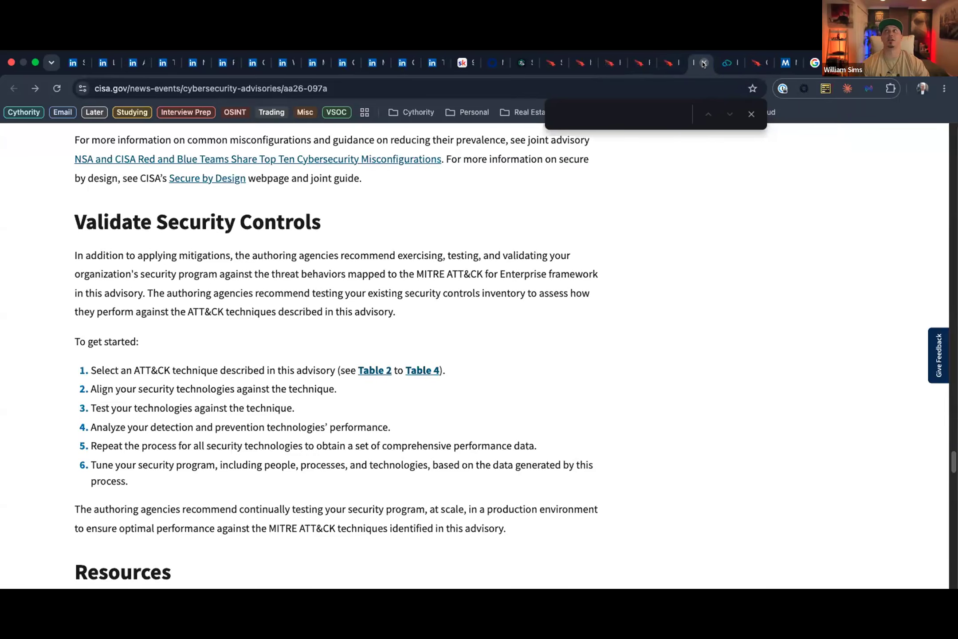
left_click(704, 64)
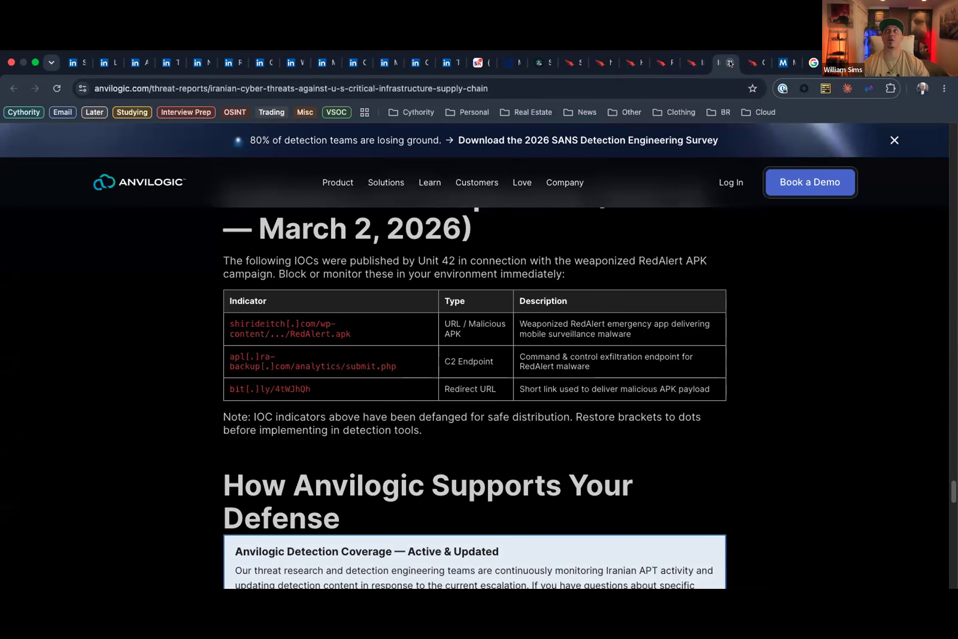
left_click(730, 64)
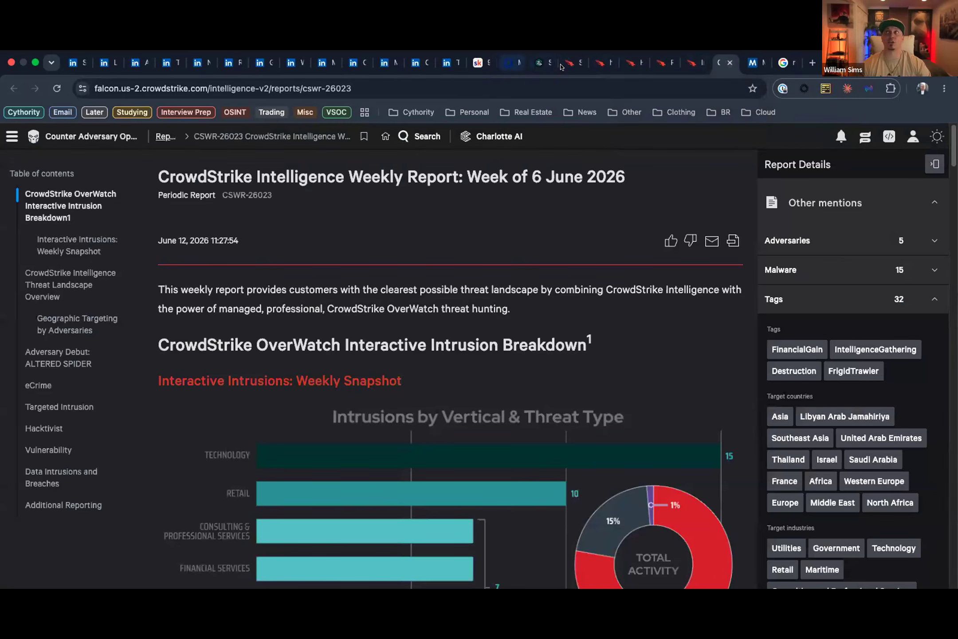
left_click(561, 66)
left_click(604, 65)
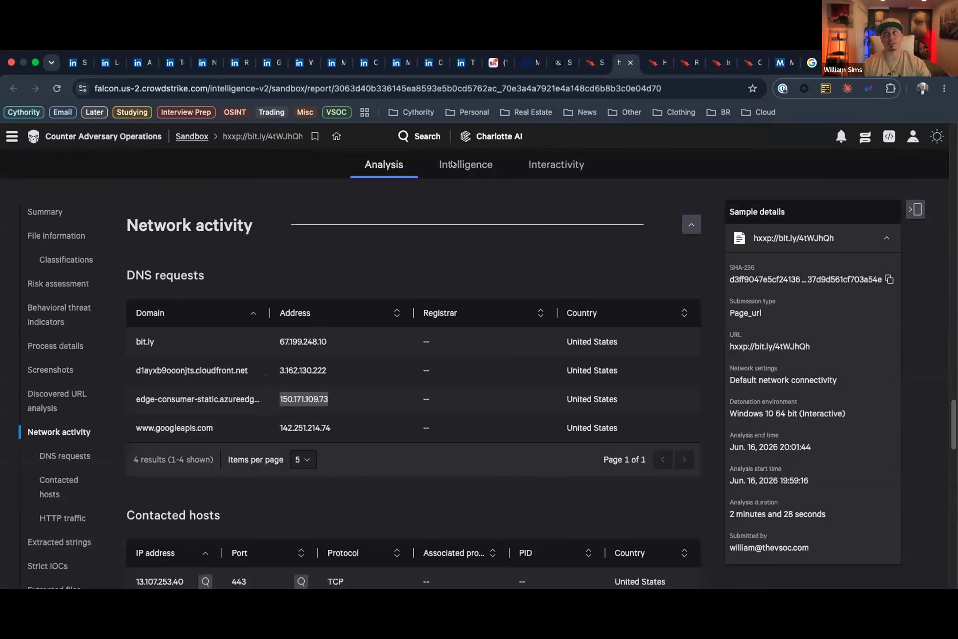
left_click(631, 64)
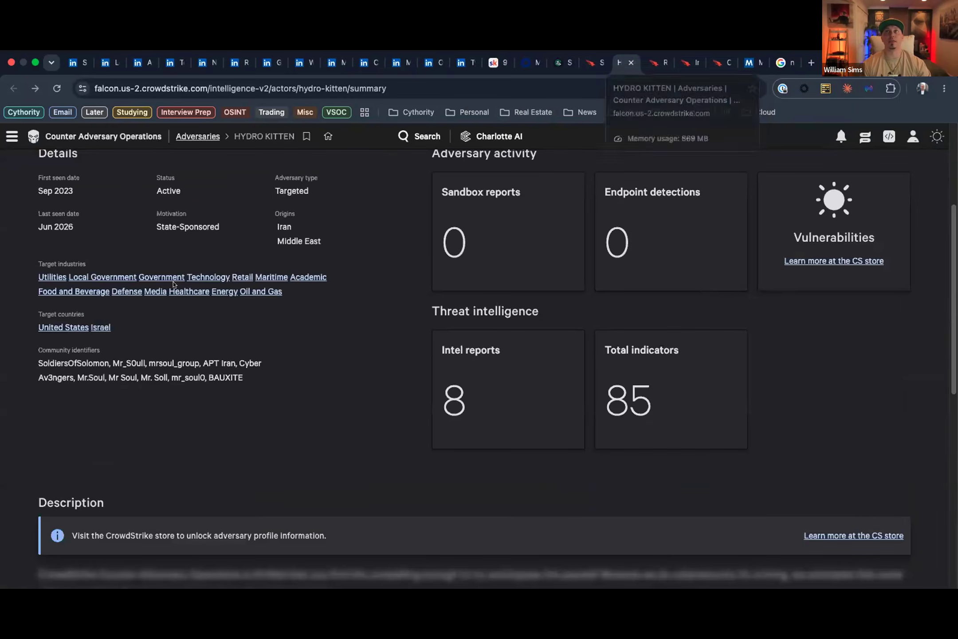
Select the SoldiersOfSolomon and Cyber Av3ngers community identifiers, then the HYDRO KITTEN heading
left_click_drag(34, 356, 108, 361)
left_click(216, 355)
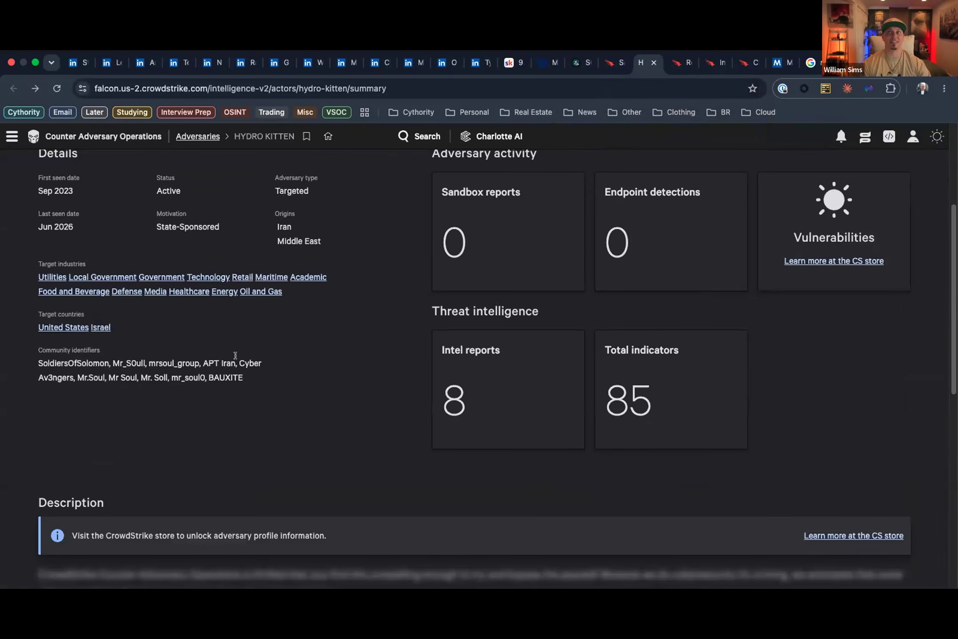
left_click_drag(236, 361, 69, 378)
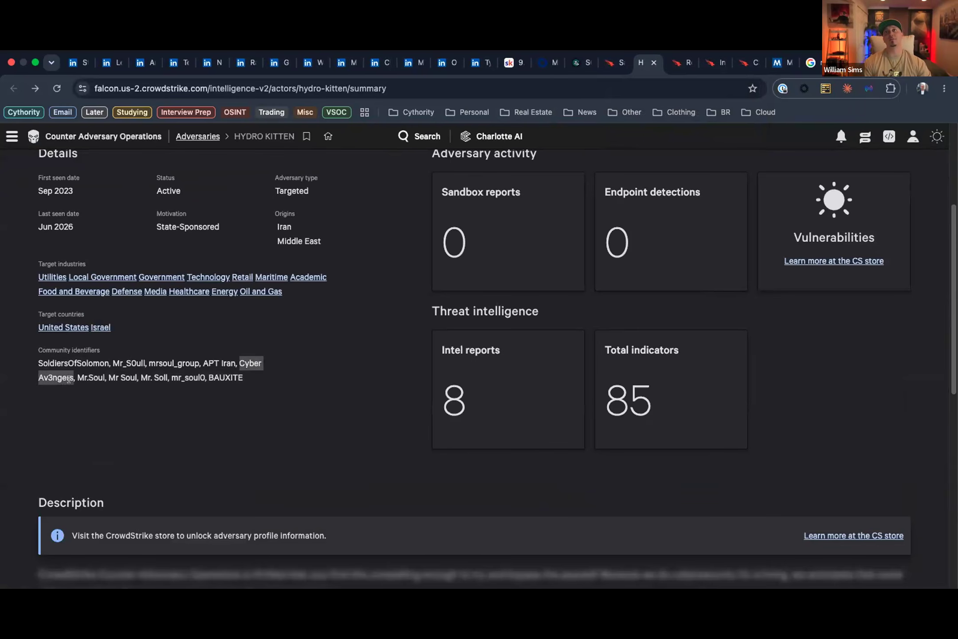
left_click(68, 378)
scroll(106, 289, "up", 5)
triple_click(141, 202)
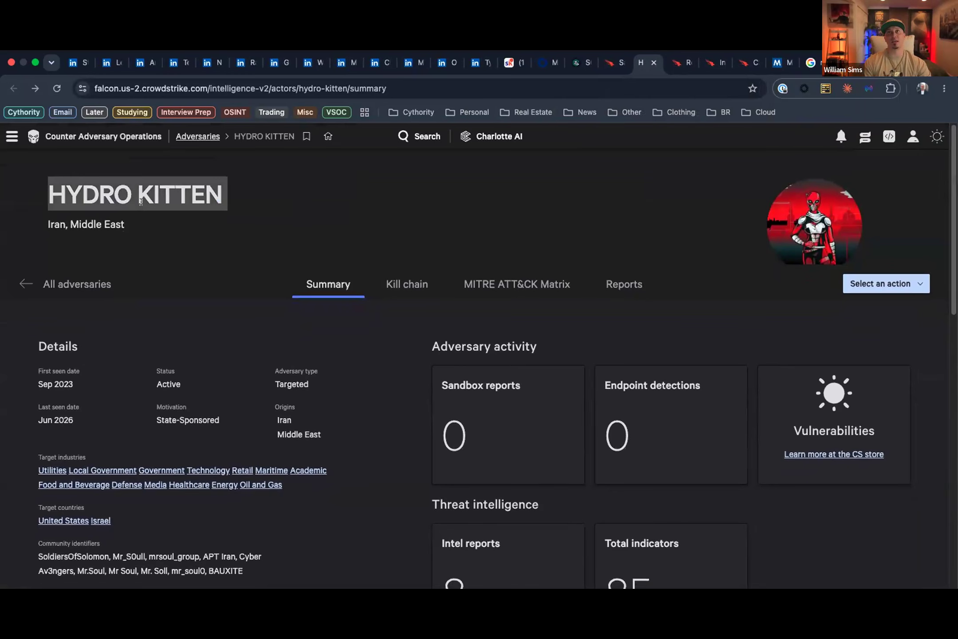
Search Google for 'Cyber Av3ngers ioc' in a new tab beside the adversary page
right_click(642, 62)
left_click(653, 68)
type("Cyber Av3ngers")
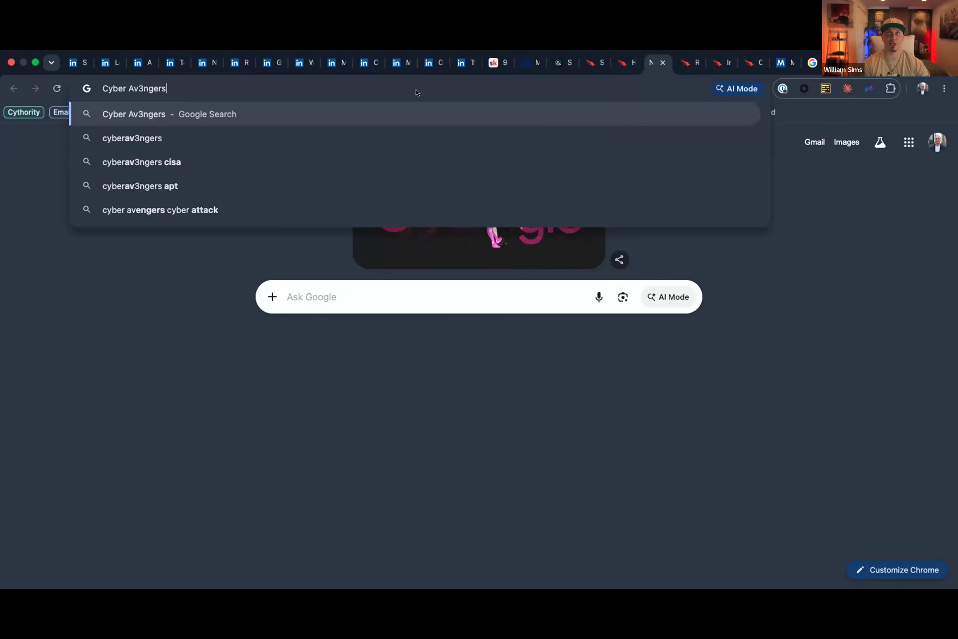
type("ioc")
key("Return")
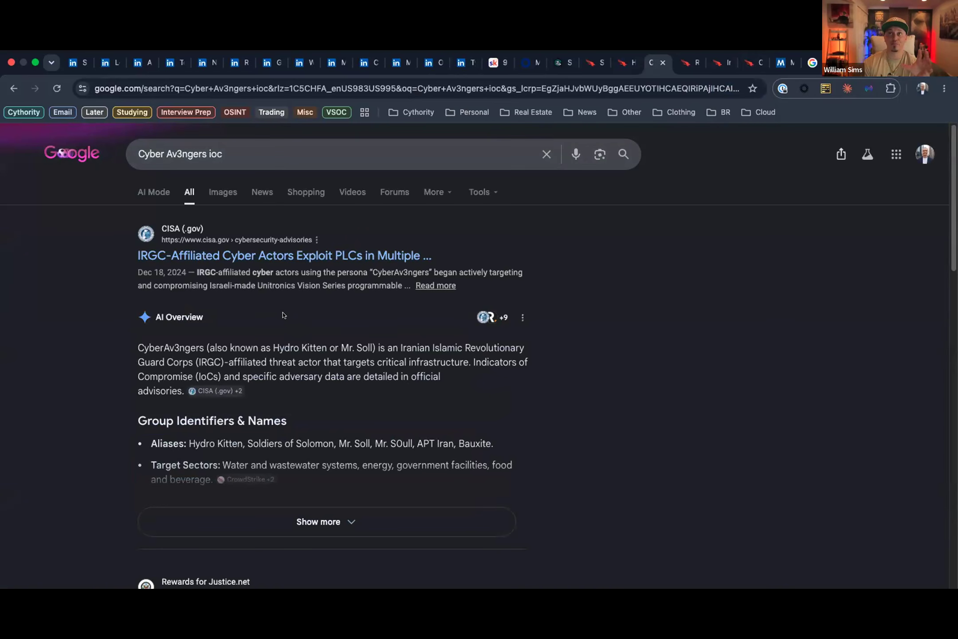
Dismiss the password manager menu and return to the HYDRO KITTEN adversary page
left_click(624, 58)
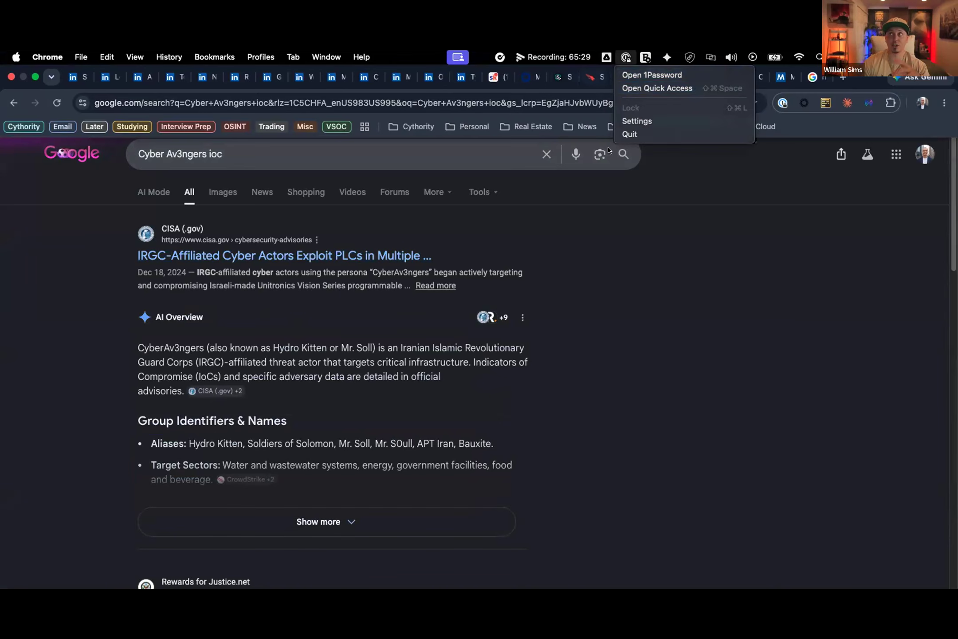
left_click(669, 256)
left_click(631, 88)
left_click(620, 63)
left_click(179, 228)
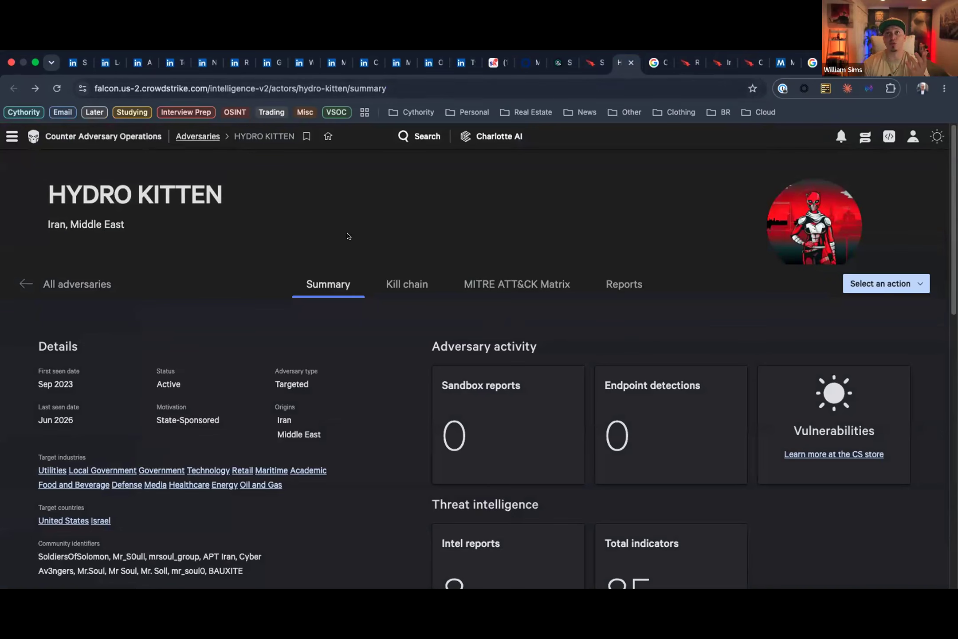
Select the SoldiersOfSolomon alias under Community identifiers, then return to the Google results
scroll(348, 237, "down", 5)
triple_click(79, 364)
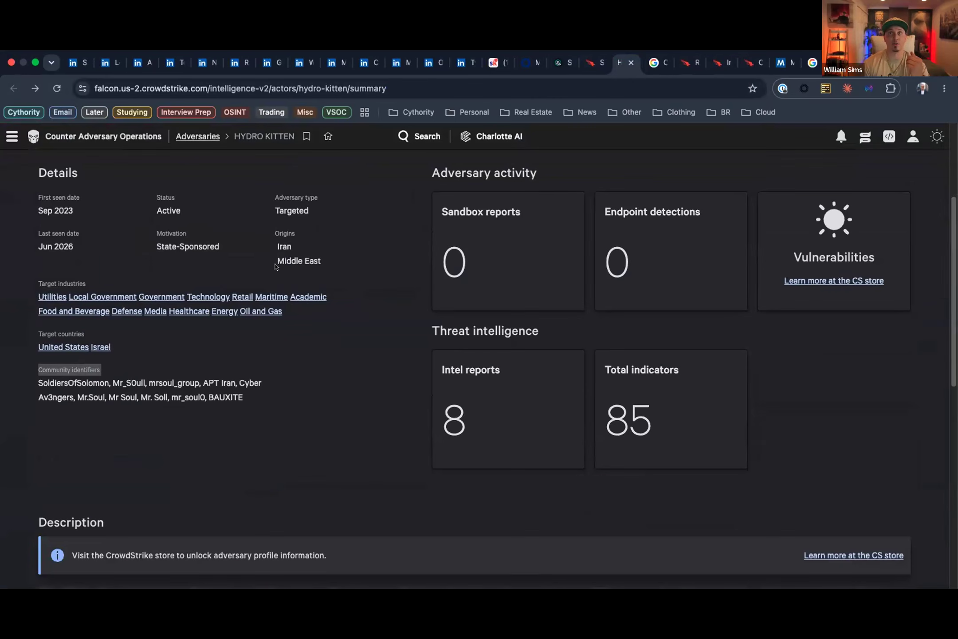
double_click(107, 381)
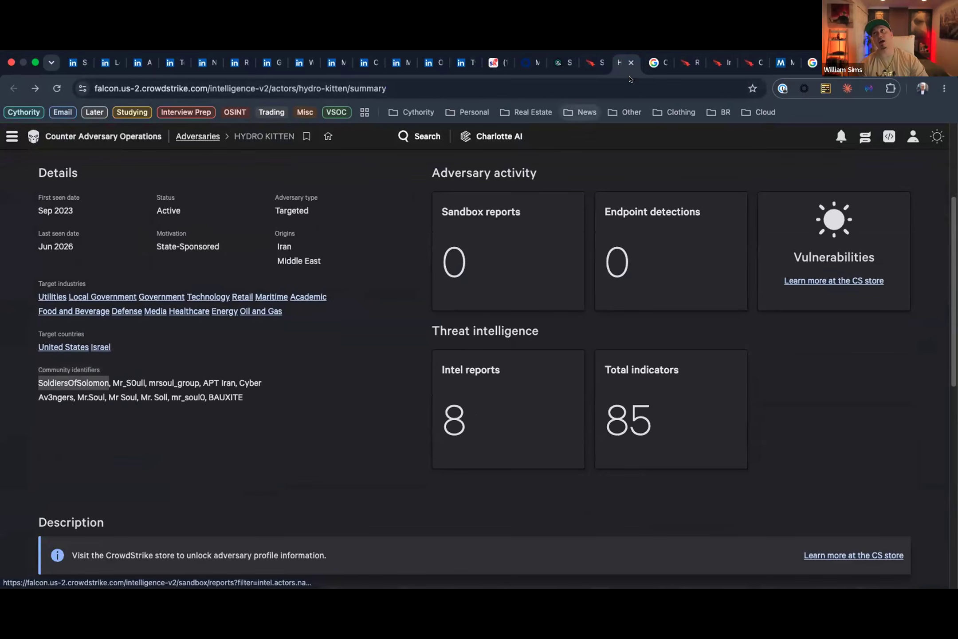
left_click(656, 62)
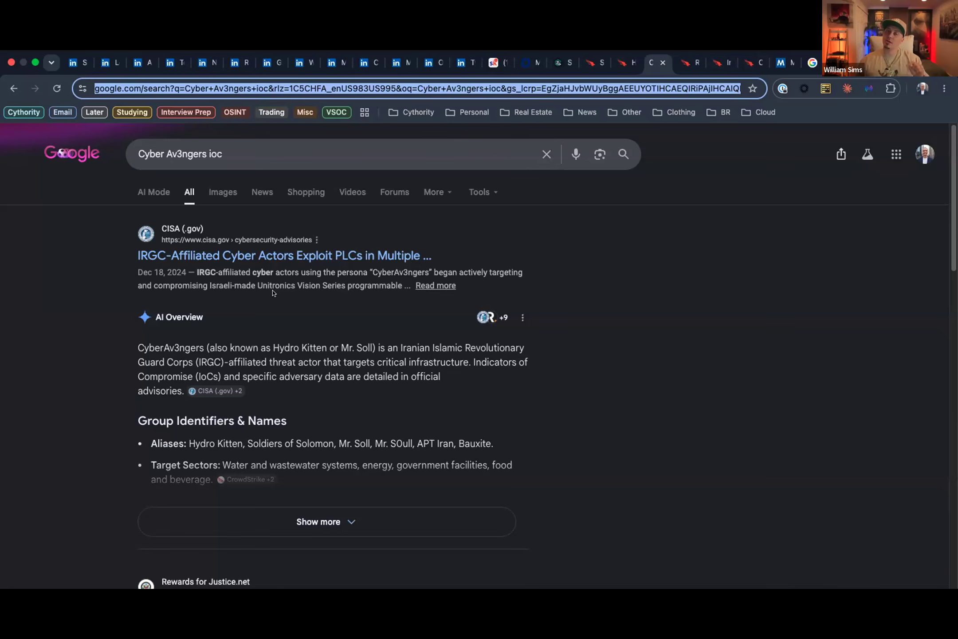
Open the CISA result on IRGC-affiliated actors exploiting PLCs in a background tab
scroll(273, 290, "down", 2)
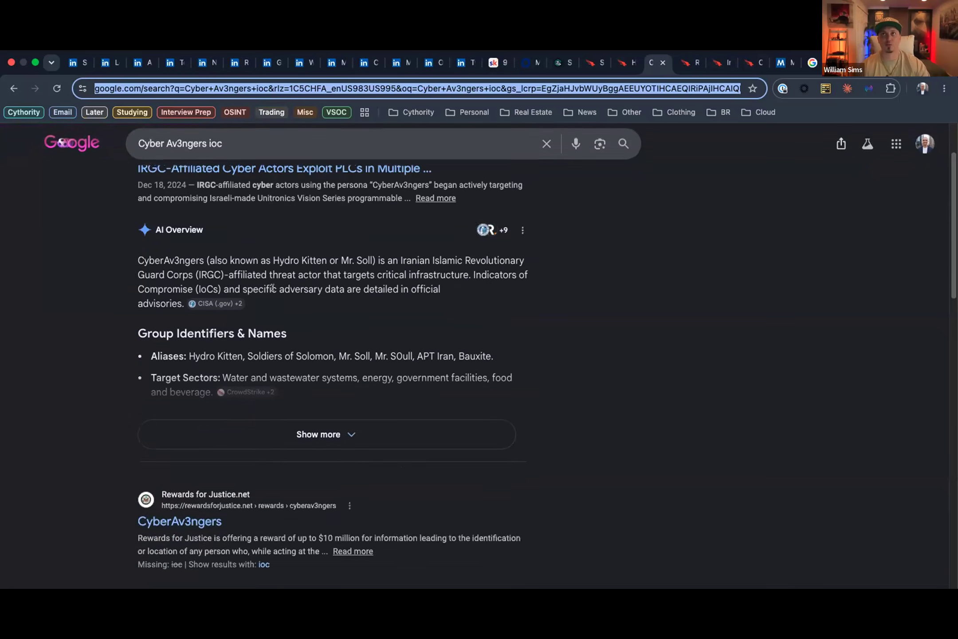
scroll(273, 289, "down", 4)
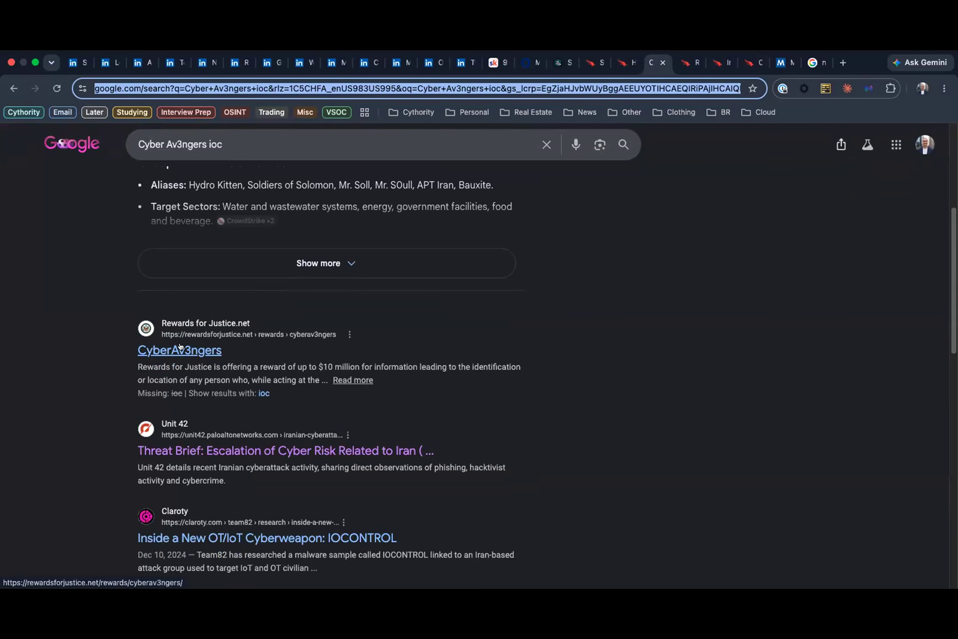
scroll(180, 346, "up", 5)
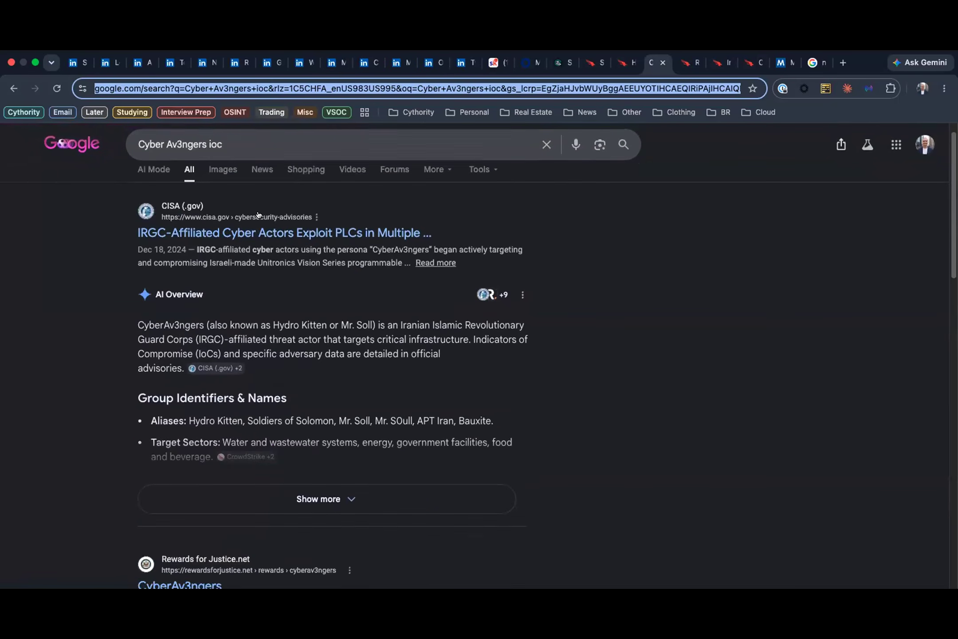
right_click(253, 223)
left_click(266, 230)
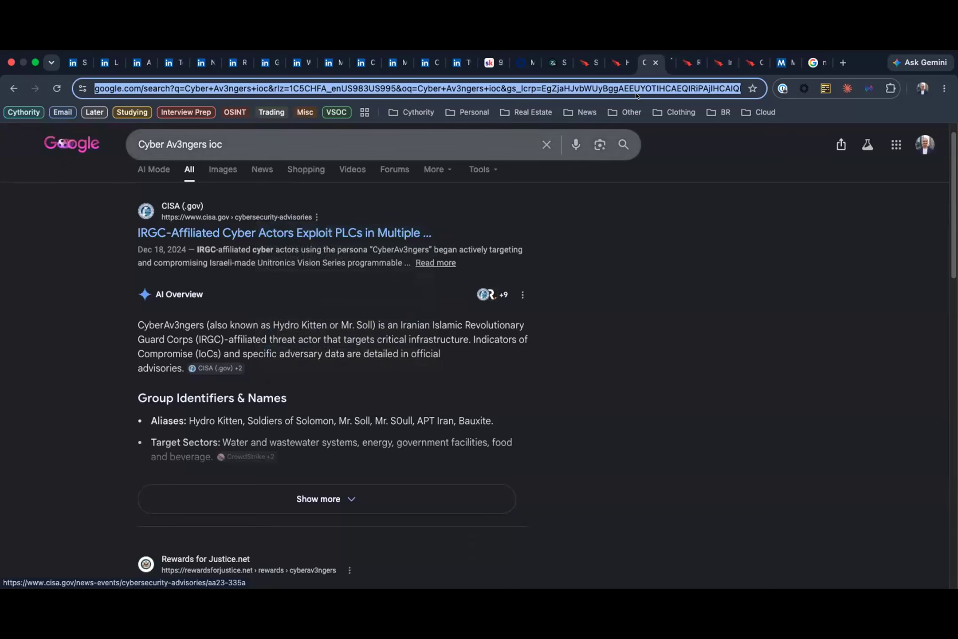
Search the CISA AA23-335A advisory for 'ioc' and step through the matches
left_click(664, 62)
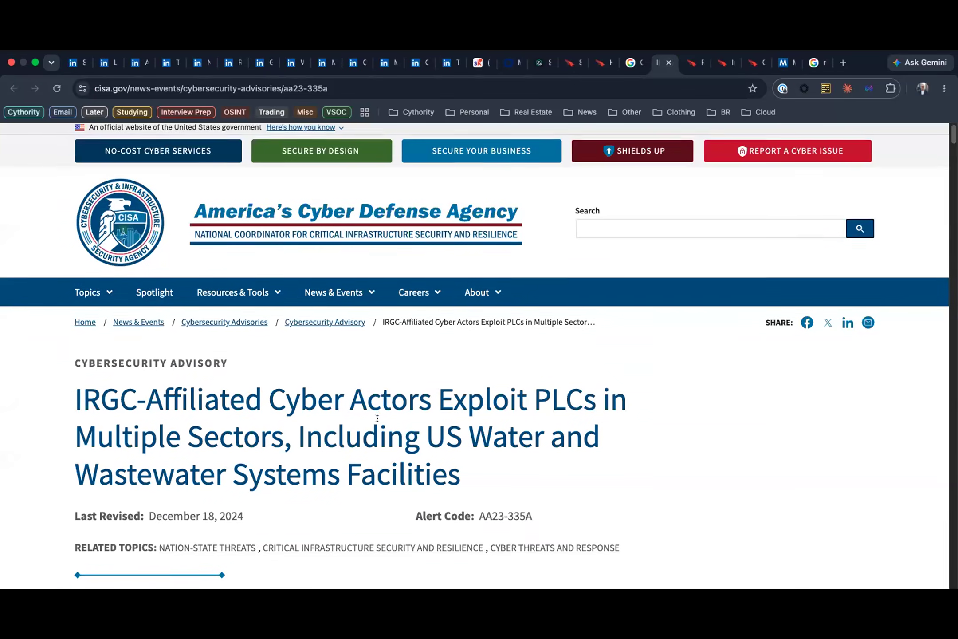
scroll(378, 419, "down", 10)
scroll(377, 420, "down", 15)
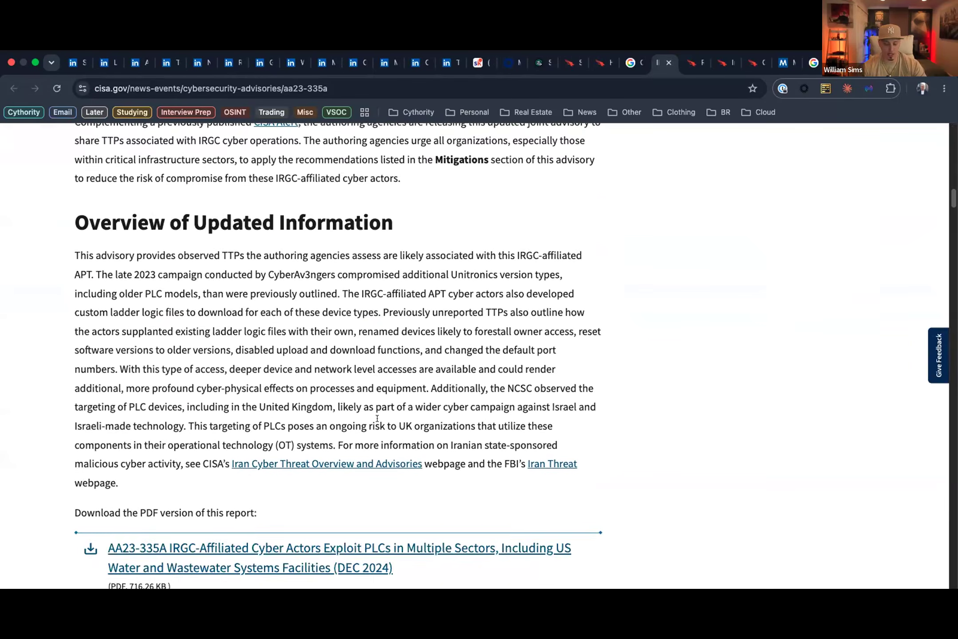
scroll(377, 418, "up", 2)
key("super+f")
type("ioc")
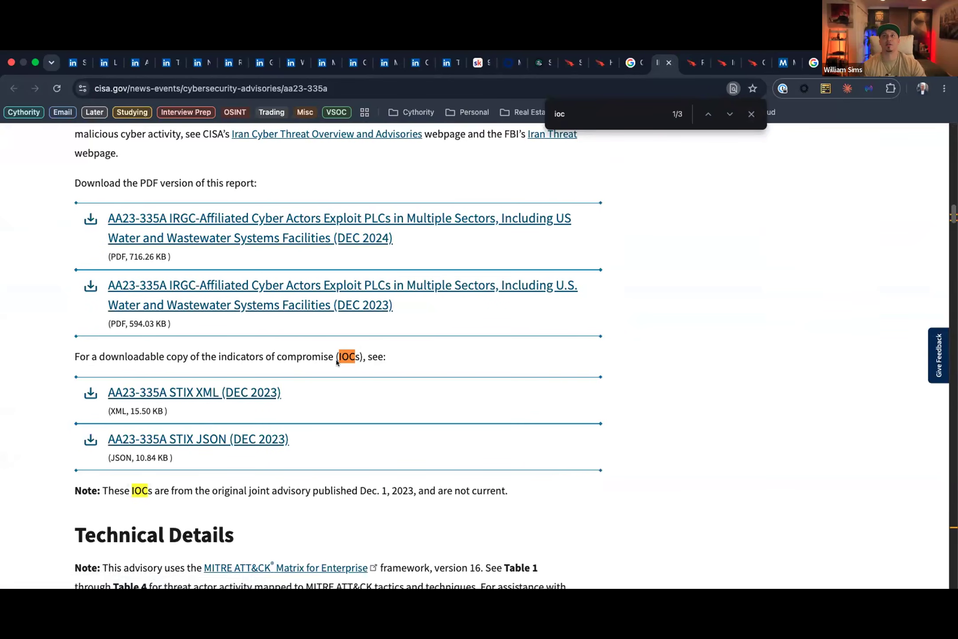
left_click(729, 113)
left_click(728, 113)
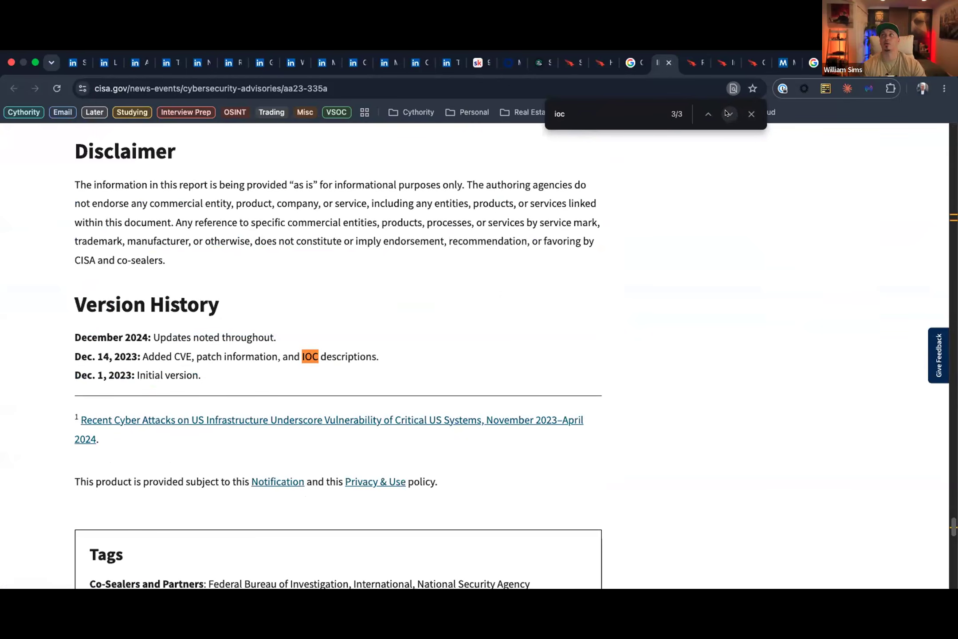
Search the advisory for 'indicator' to find the STIX IOC downloads, then return to Google results
left_click(590, 114)
key("super+a")
type("indicator")
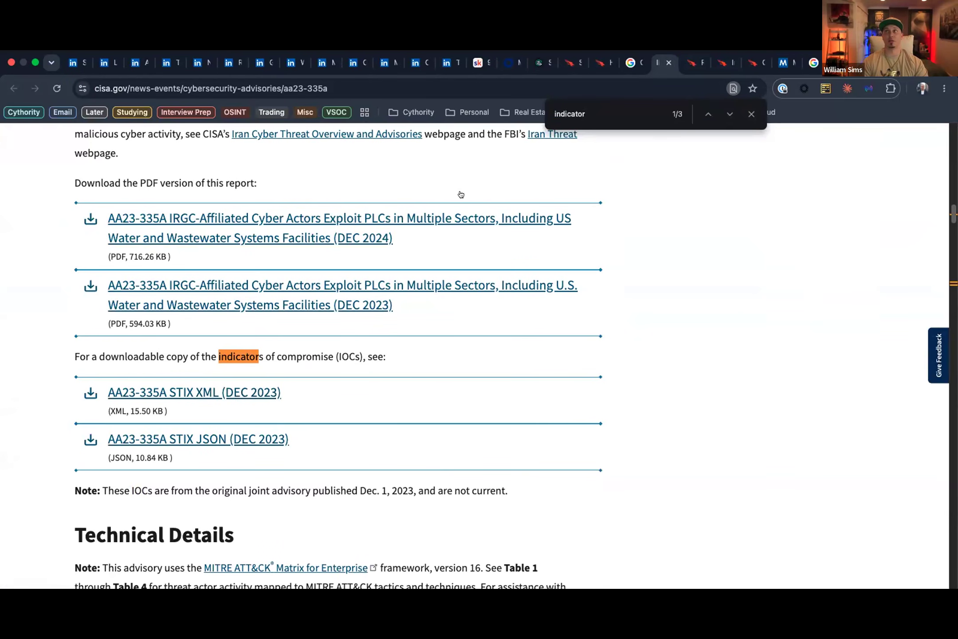
left_click(751, 113)
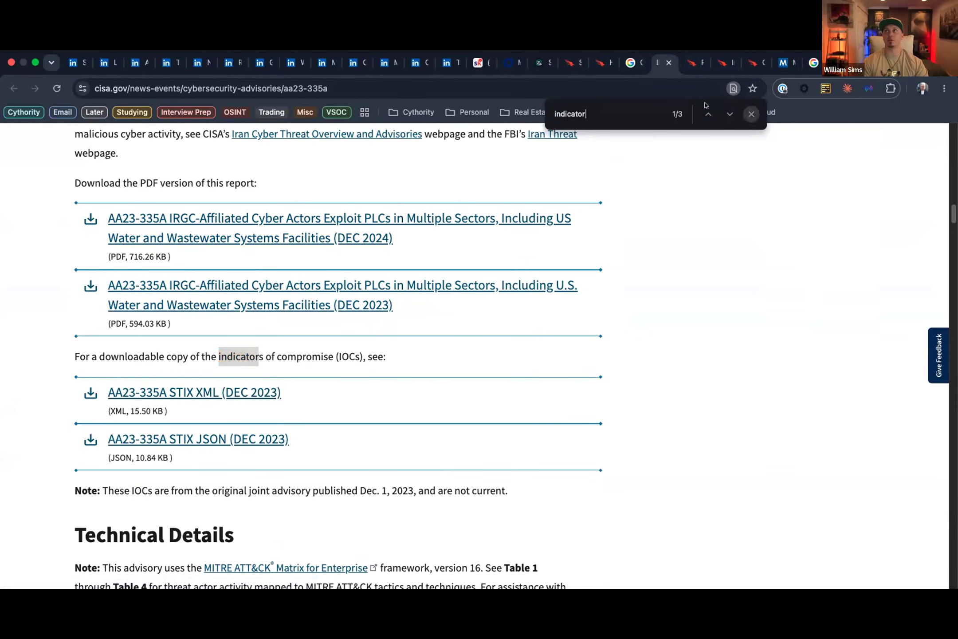
left_click(629, 69)
scroll(188, 367, "down", 4)
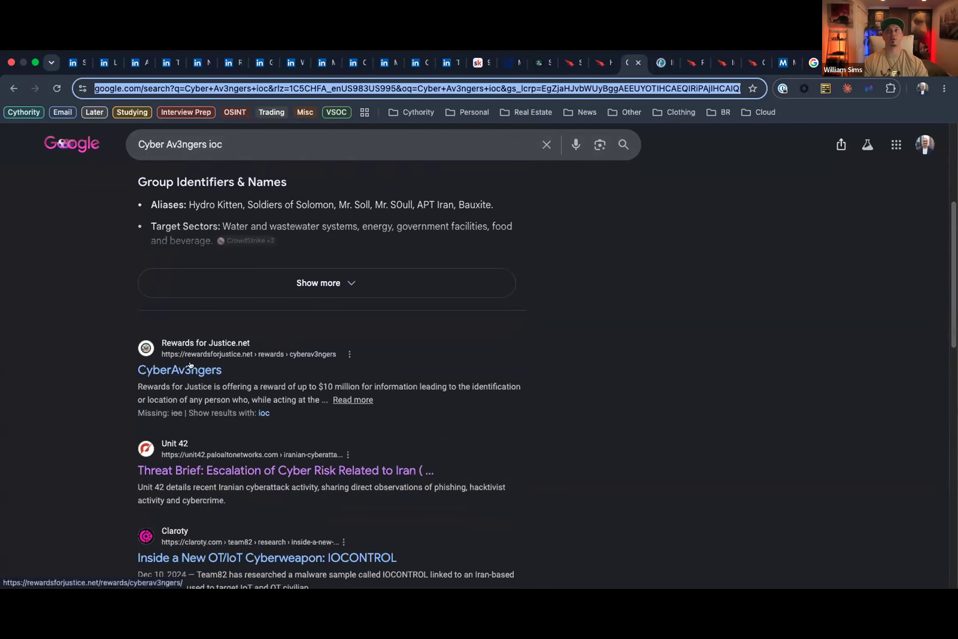
Open the Rewards for Justice CyberAv3ngers page, offering up to $10 Million, in a new tab
right_click(161, 374)
left_click(207, 317)
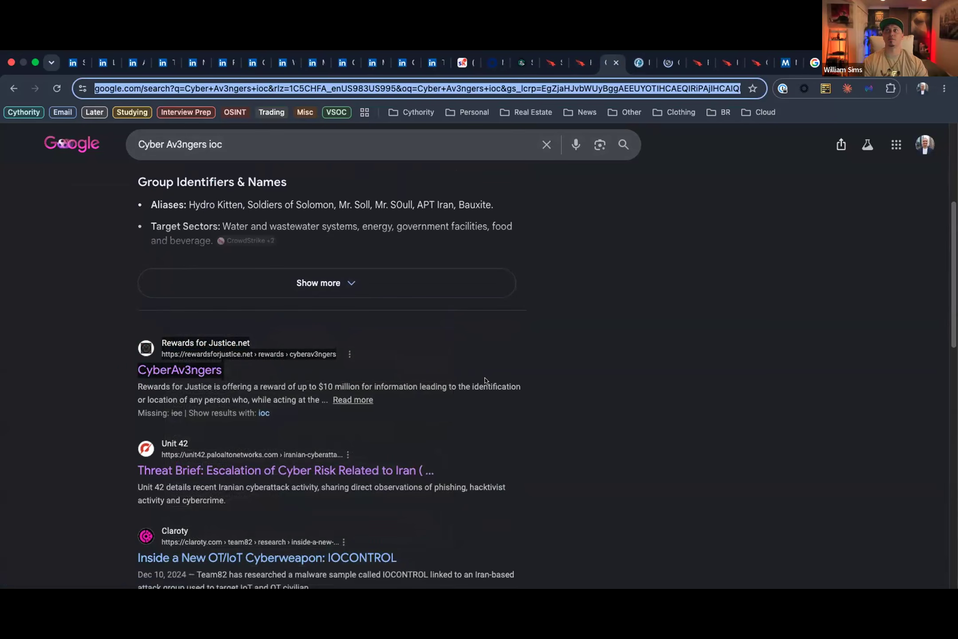
left_click(645, 67)
left_click(673, 66)
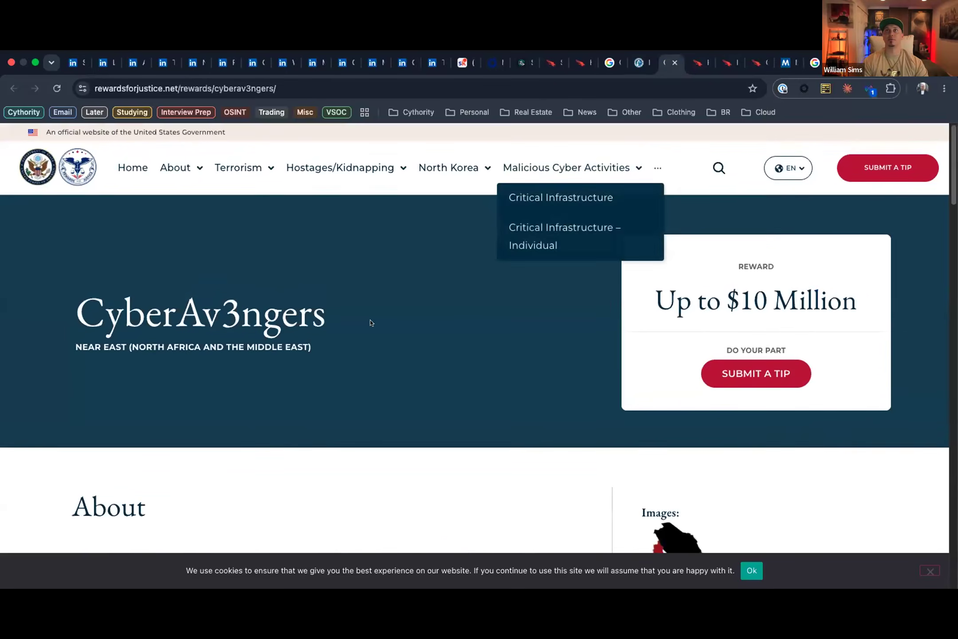
Read the CyberAv3ngers page's About section, highlighting the phrase about malicious cyber activities
scroll(351, 357, "down", 1)
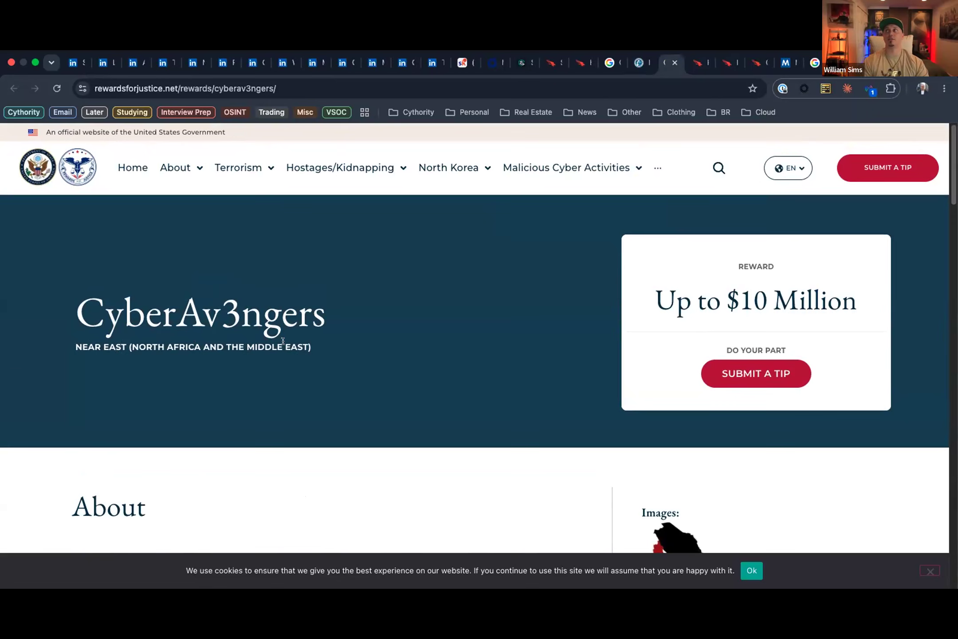
scroll(283, 341, "down", 3)
scroll(283, 342, "down", 3)
scroll(658, 275, "up", 4)
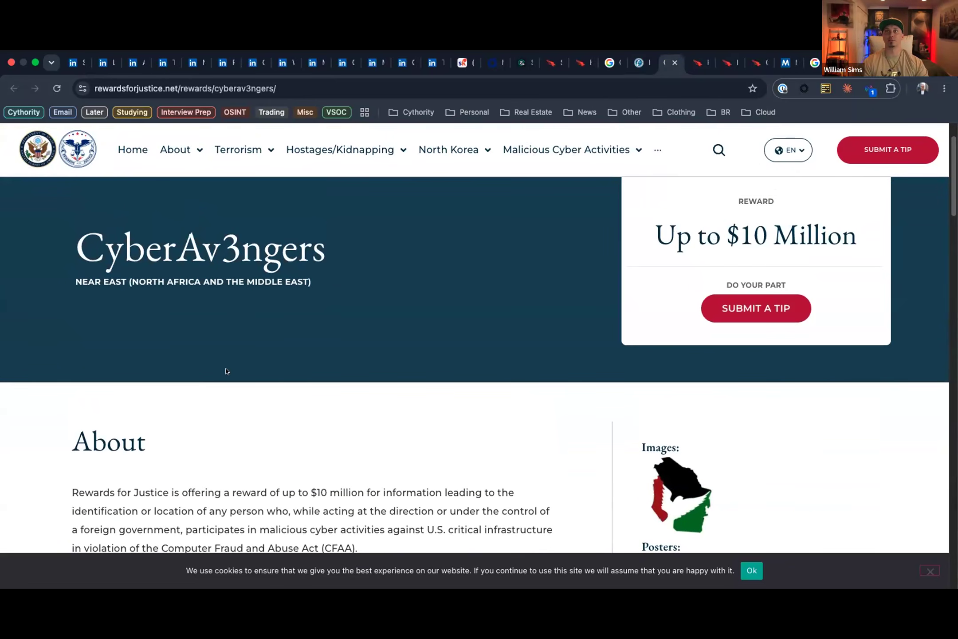
scroll(226, 371, "down", 3)
left_click_drag(163, 386, 302, 384)
left_click(234, 384)
left_click(333, 385)
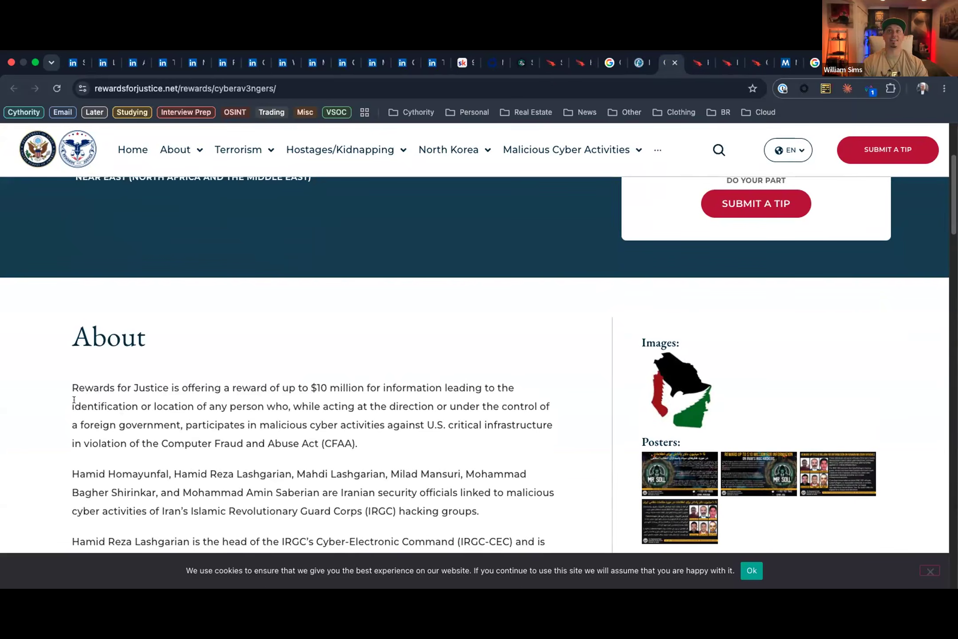
left_click_drag(166, 401, 395, 402)
left_click(285, 401)
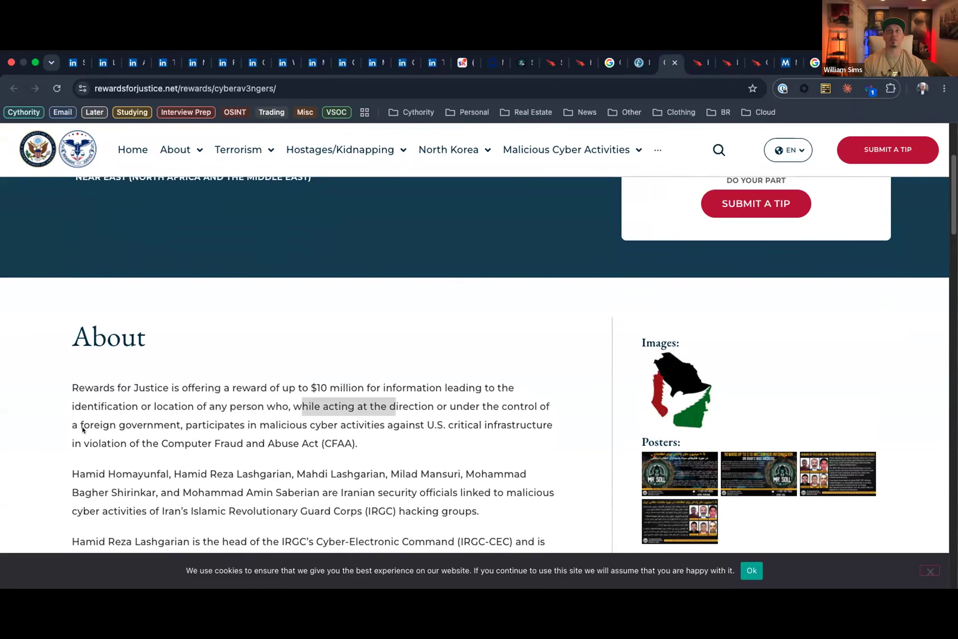
left_click(300, 422)
left_click_drag(445, 419, 462, 419)
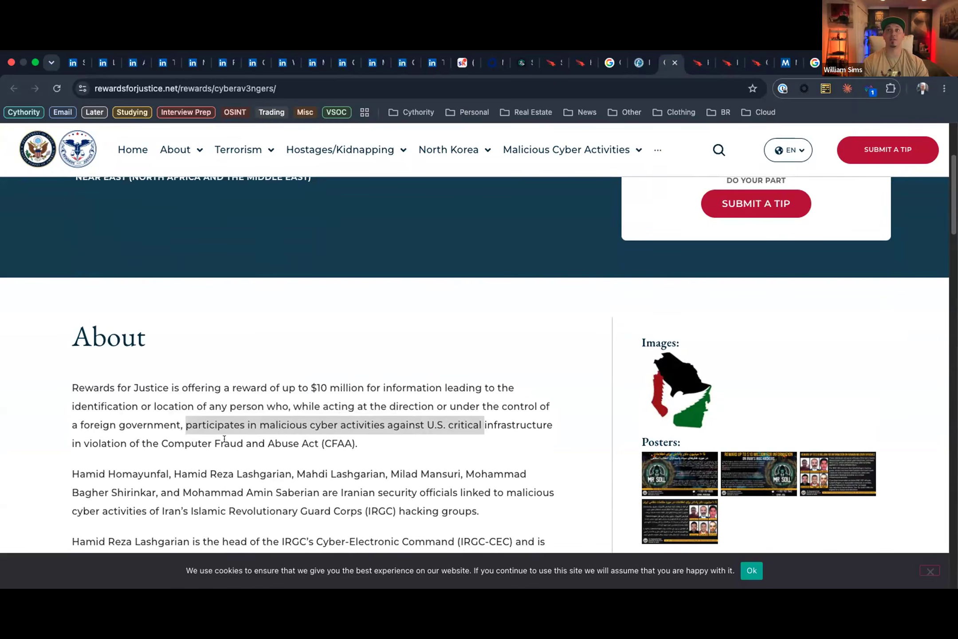
left_click(252, 402)
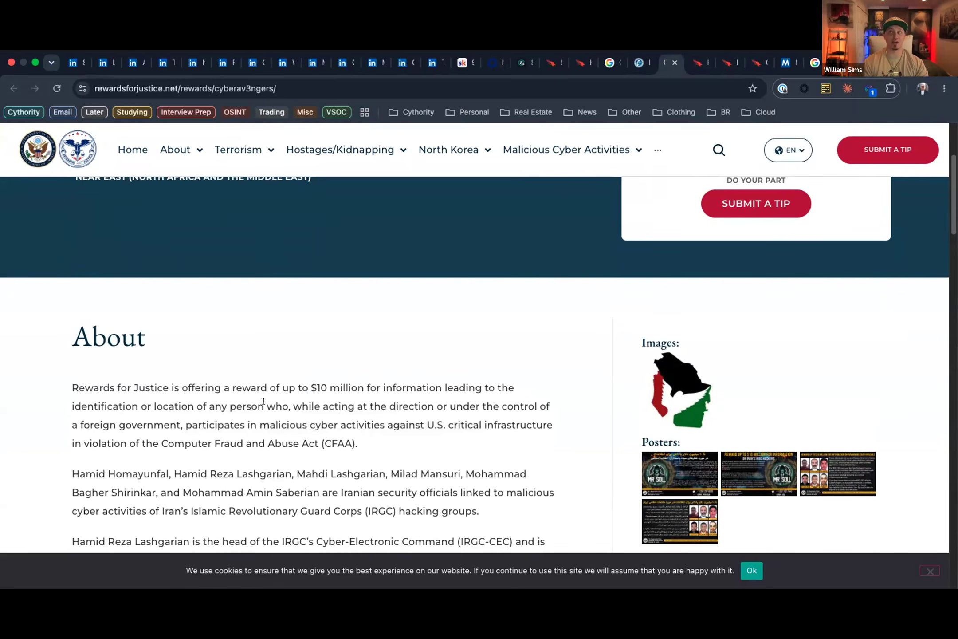
scroll(389, 459, "down", 2)
scroll(390, 459, "up", 5)
double_click(206, 327)
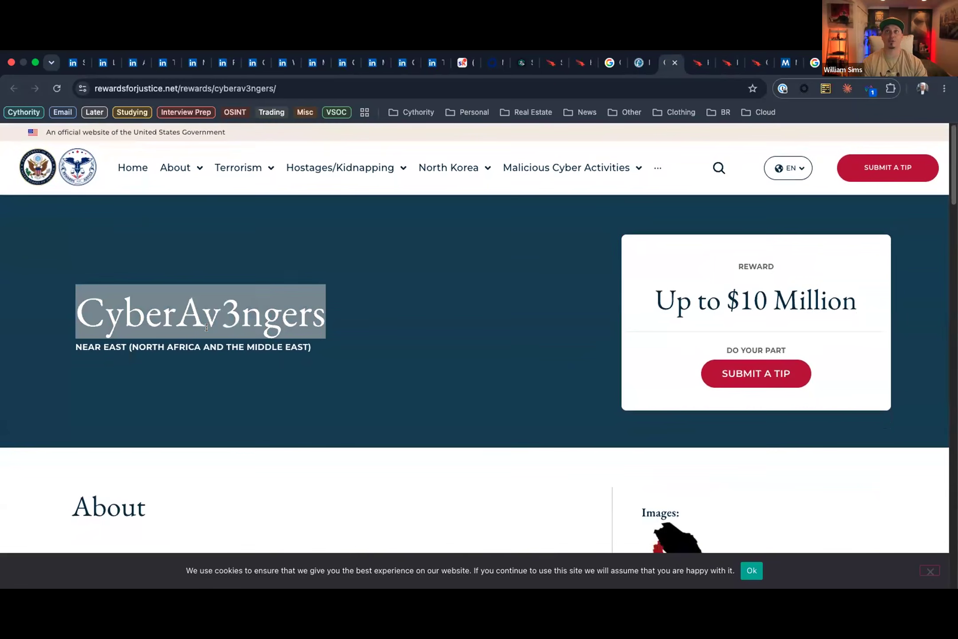
Scroll down the reward page to the Tor tips-reporting line
scroll(327, 481, "down", 10)
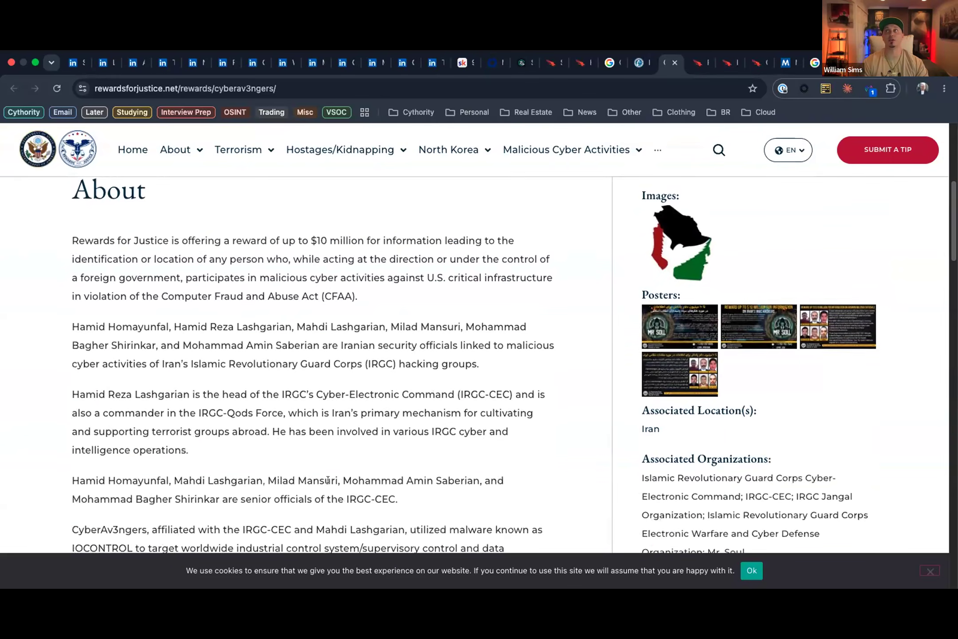
scroll(343, 476, "down", 2)
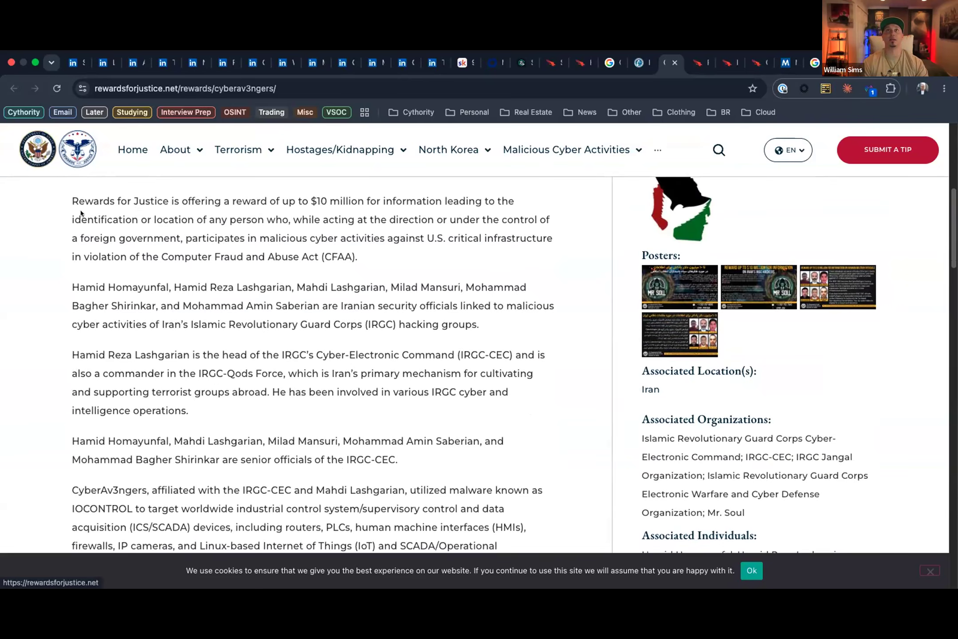
scroll(127, 256, "up", 4)
scroll(127, 256, "up", 9)
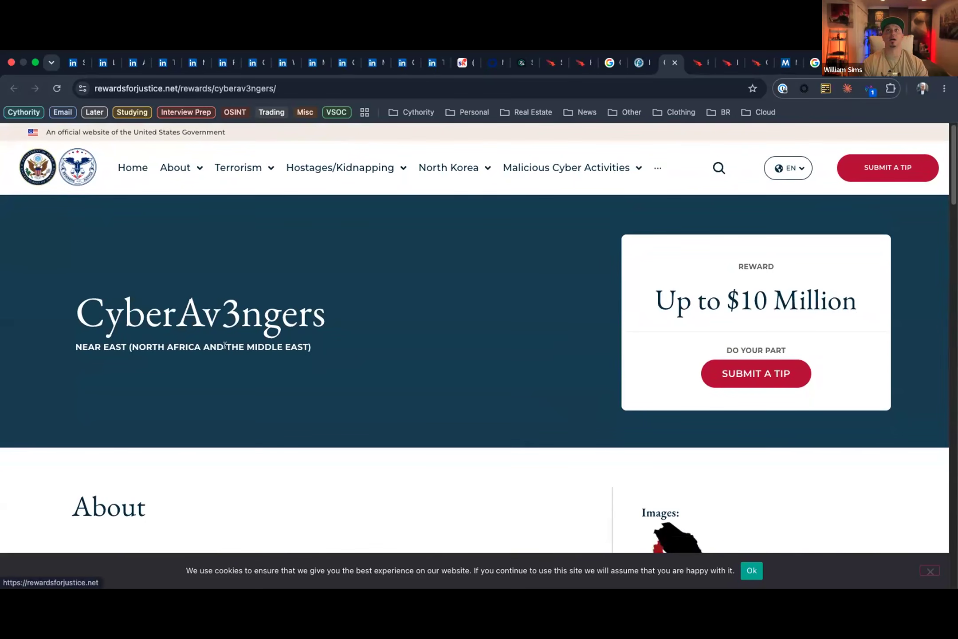
scroll(225, 351, "down", 3)
scroll(225, 351, "down", 6)
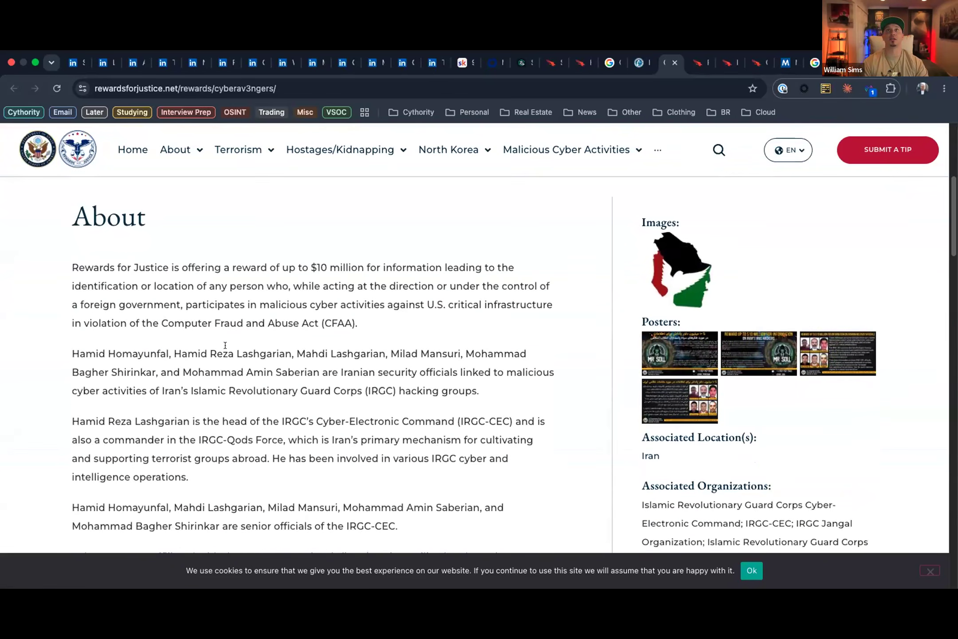
scroll(225, 348, "down", 4)
scroll(225, 351, "down", 3)
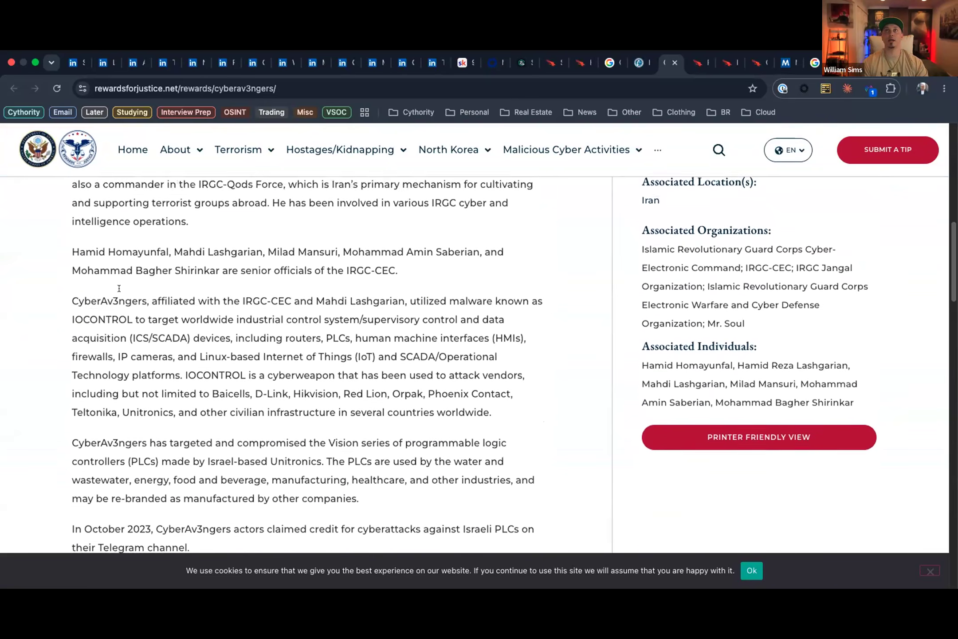
scroll(119, 288, "up", 1)
scroll(358, 337, "up", 1)
scroll(358, 337, "down", 8)
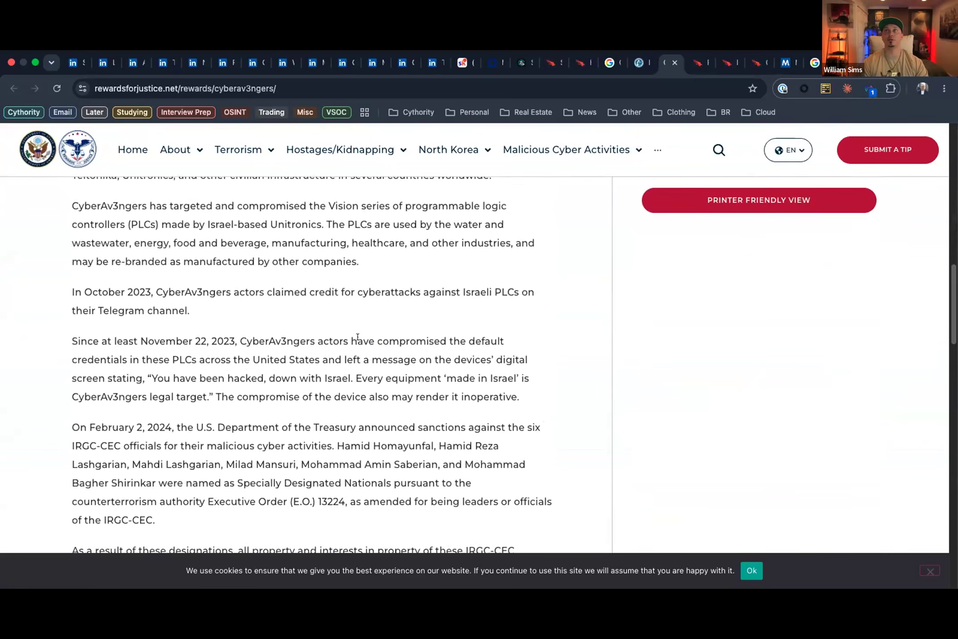
scroll(358, 338, "down", 3)
scroll(358, 341, "down", 10)
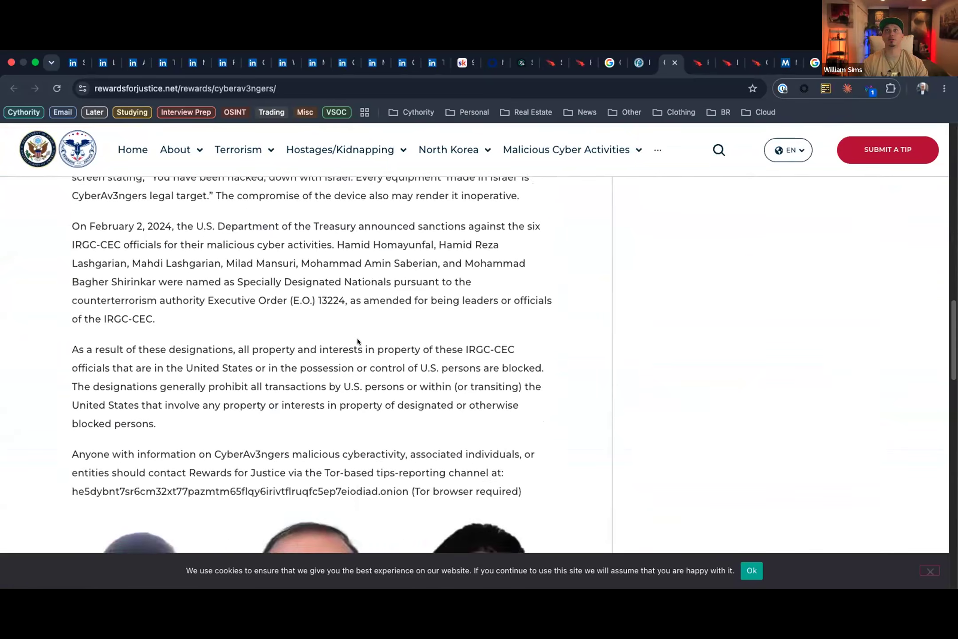
scroll(169, 408, "up", 3)
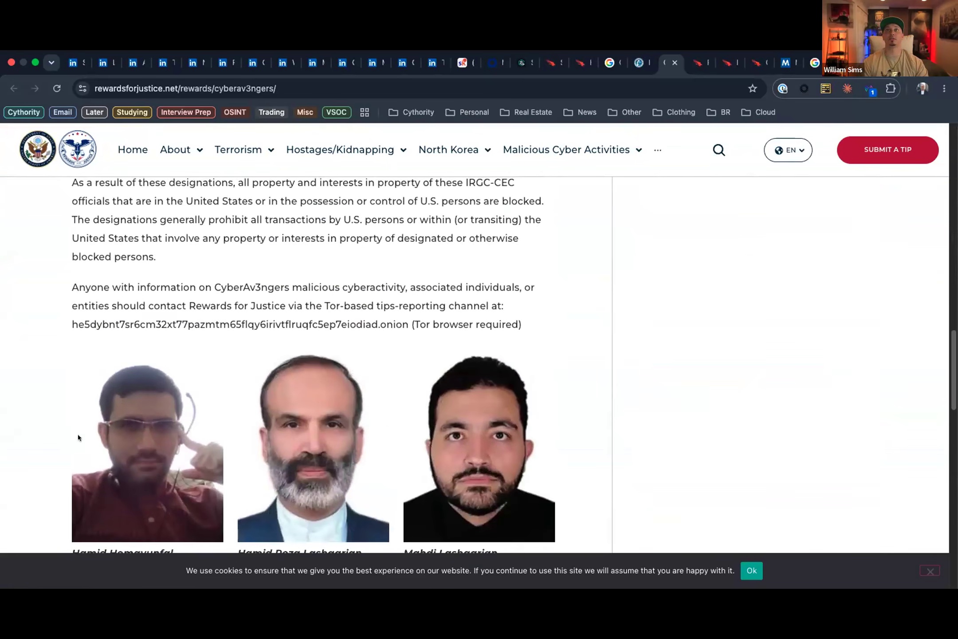
scroll(408, 327, "down", 1)
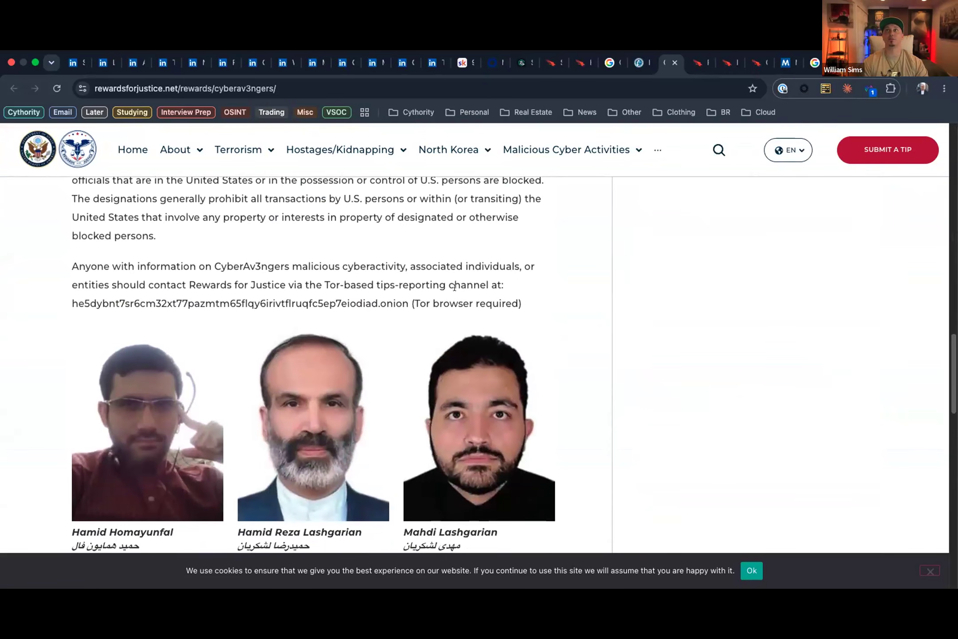
scroll(305, 323, "down", 2)
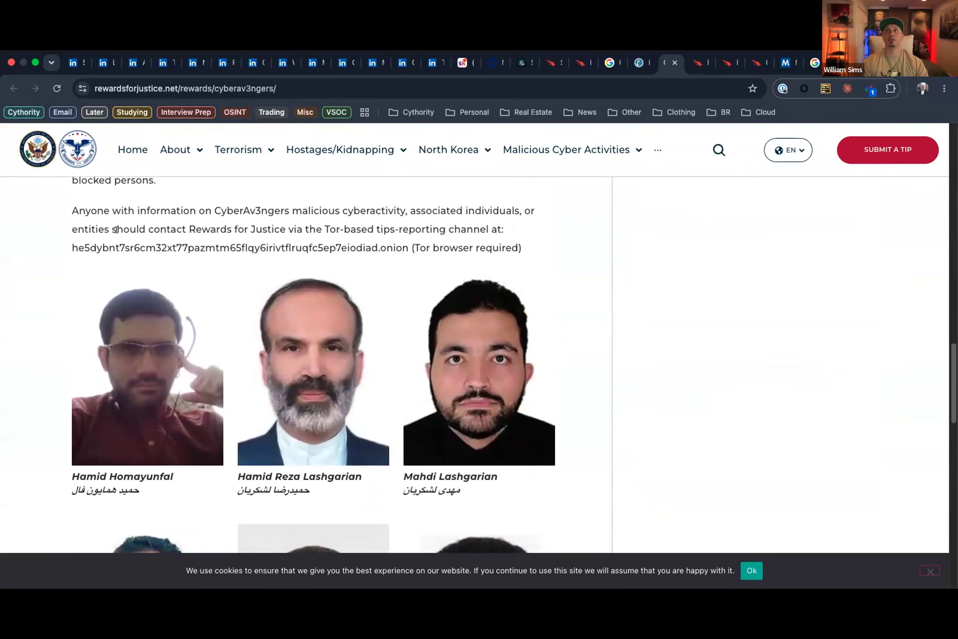
Read the tips-reporting sentence, then select and copy the Tor .onion address
left_click_drag(116, 230, 347, 229)
left_click_drag(285, 229, 380, 228)
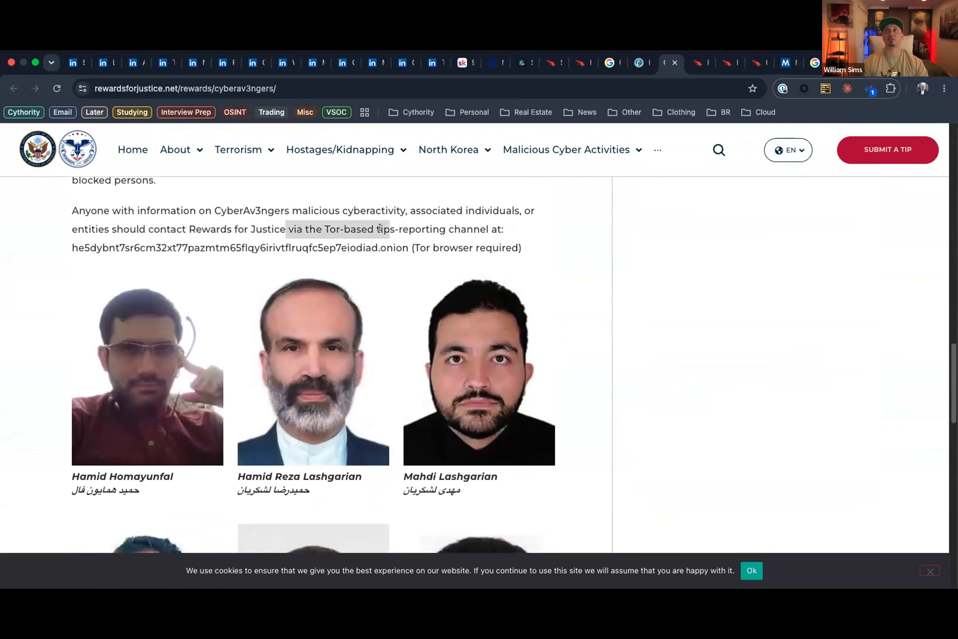
left_click(301, 227)
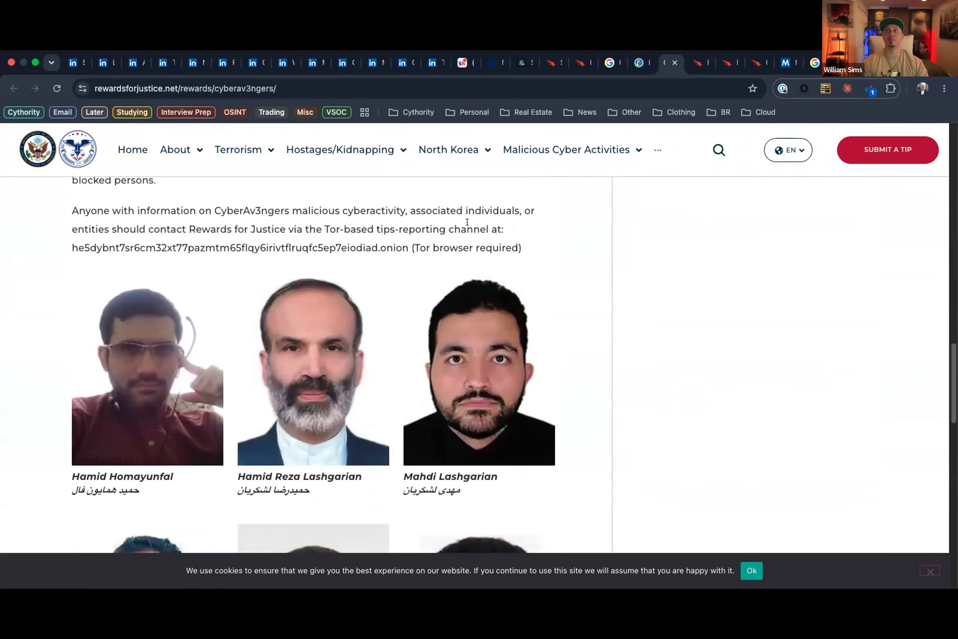
left_click_drag(433, 229, 487, 228)
left_click(252, 228)
left_click_drag(71, 245, 408, 248)
key("super+c")
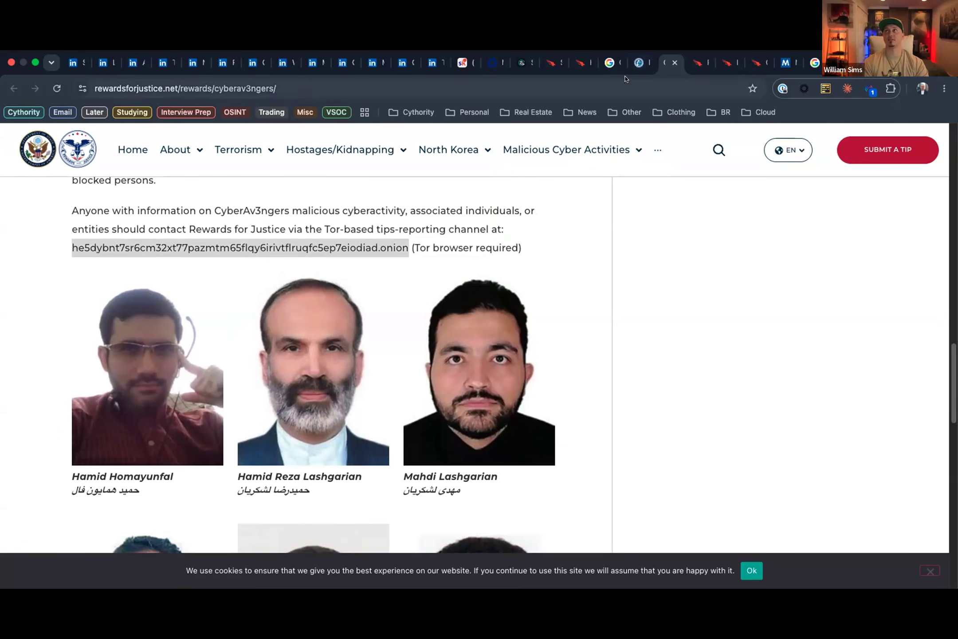
left_click(488, 62)
Open VirusTotal in a new tab next to the reward page
left_click(647, 65)
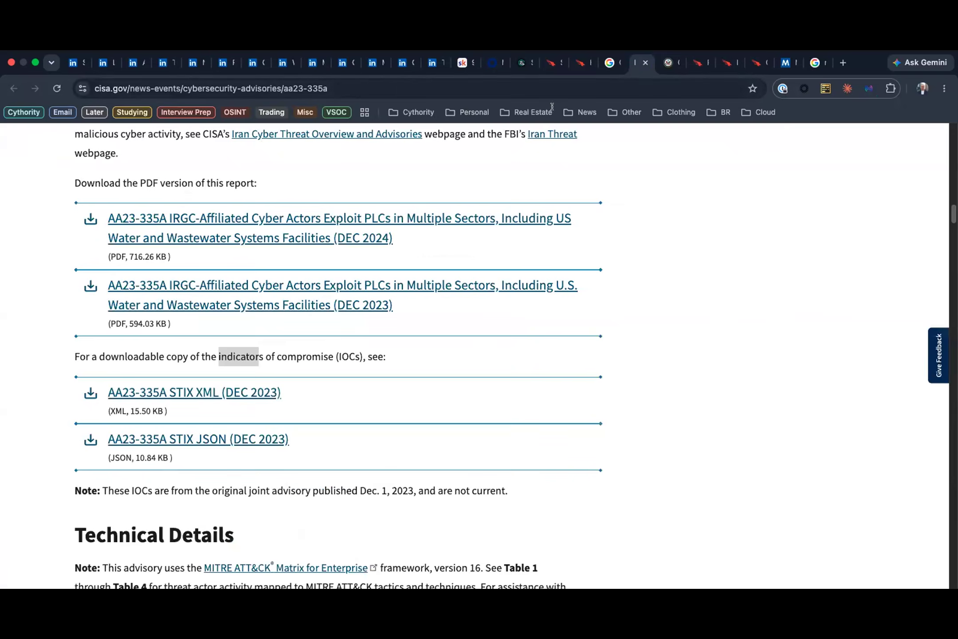
left_click(663, 66)
right_click(663, 66)
left_click(666, 73)
type("vir")
key("Return")
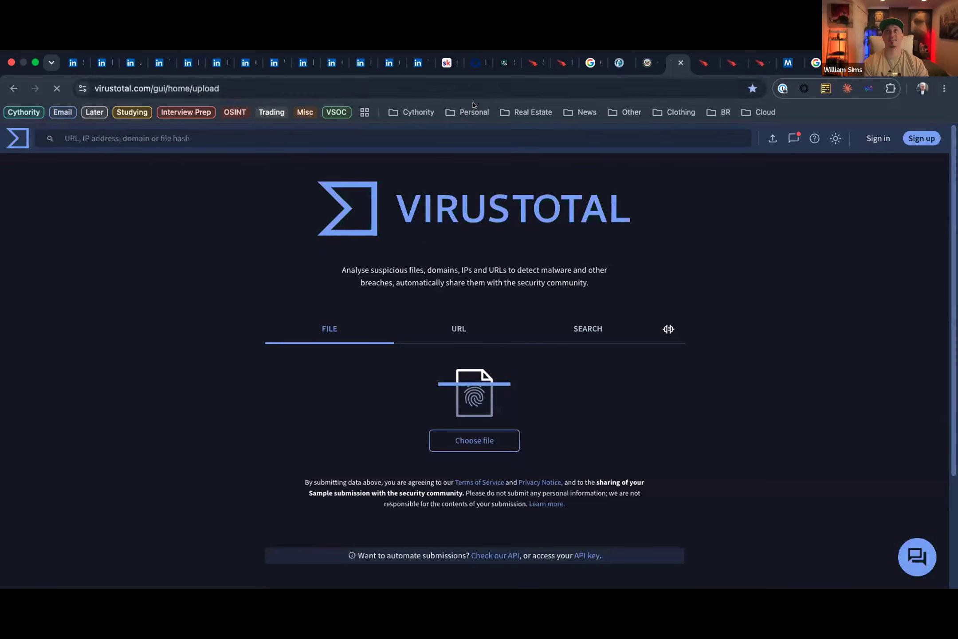
Search VirusTotal for the pasted .onion address, see 0/91 detections, and close the tab
left_click(419, 132)
key("super+v")
key("Return")
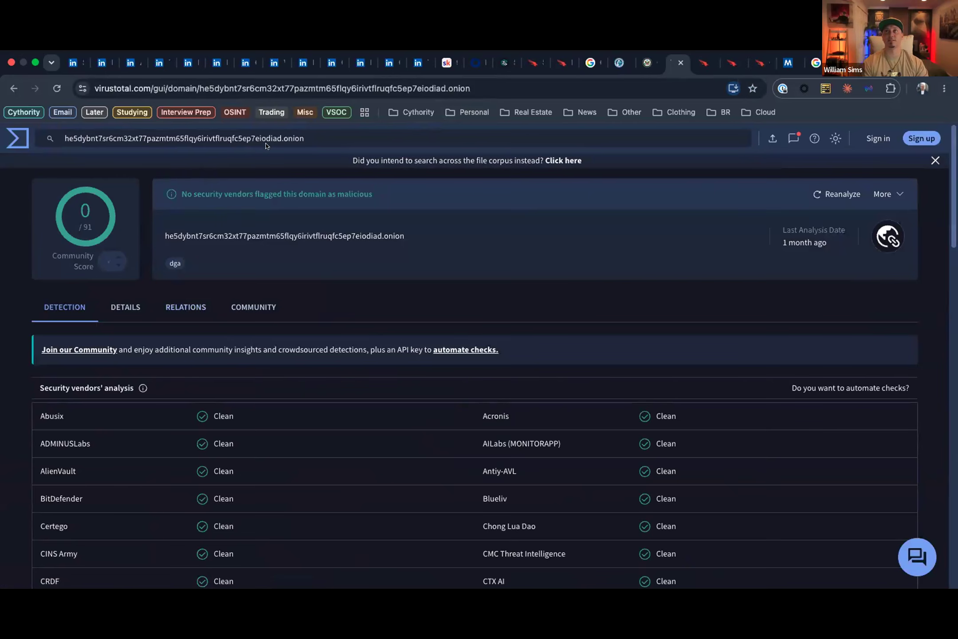
triple_click(291, 138)
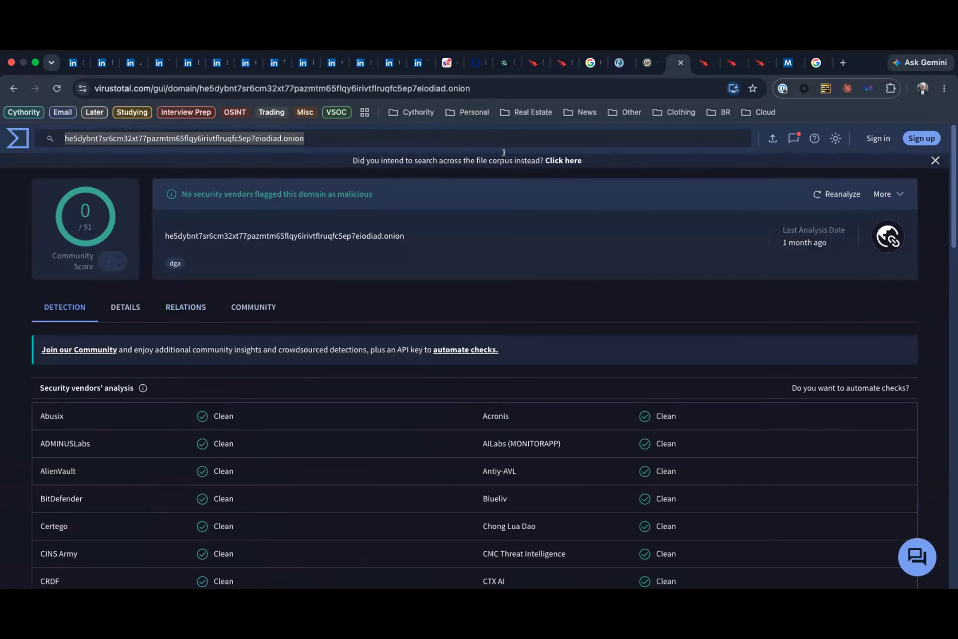
left_click(680, 63)
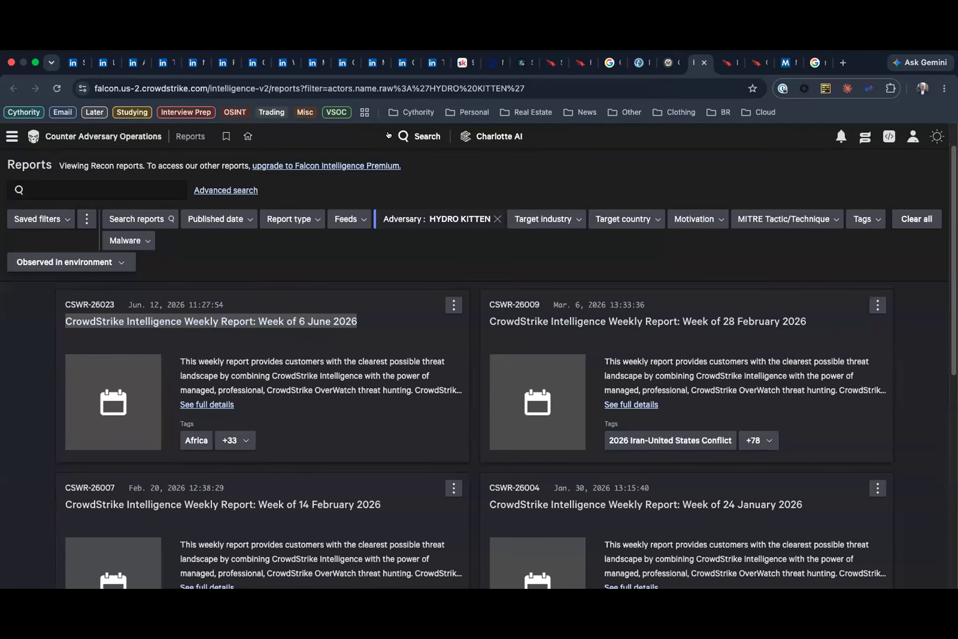
Recheck the .onion address, look through the six wanted individuals' photos, and close the page
left_click(666, 66)
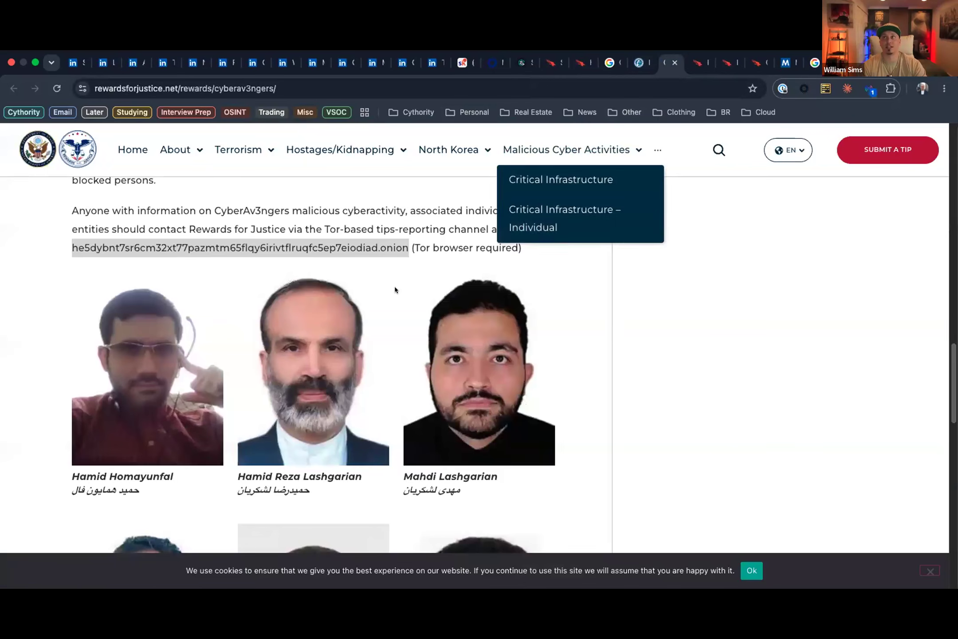
double_click(389, 244)
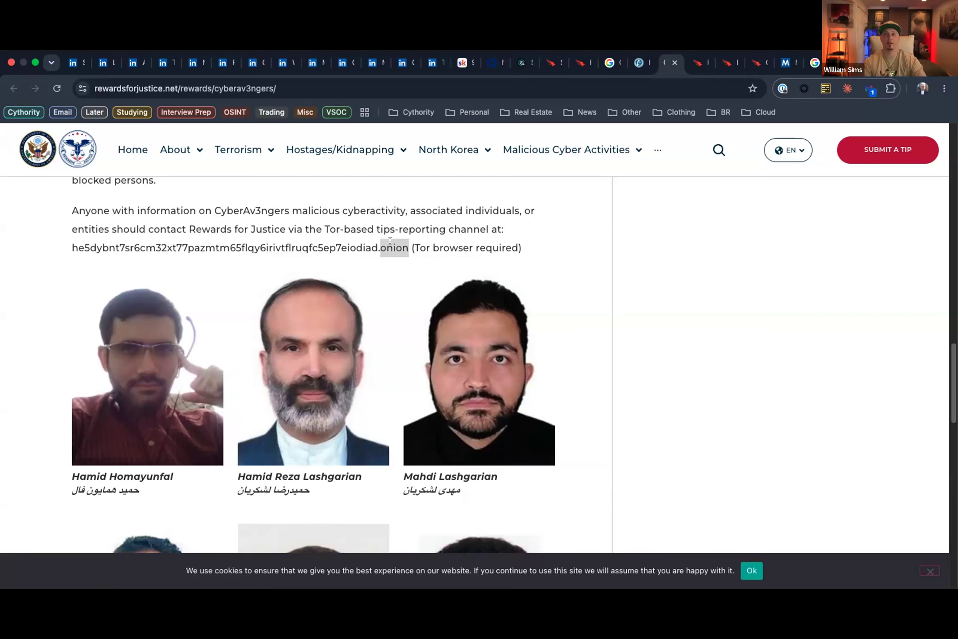
left_click(390, 241)
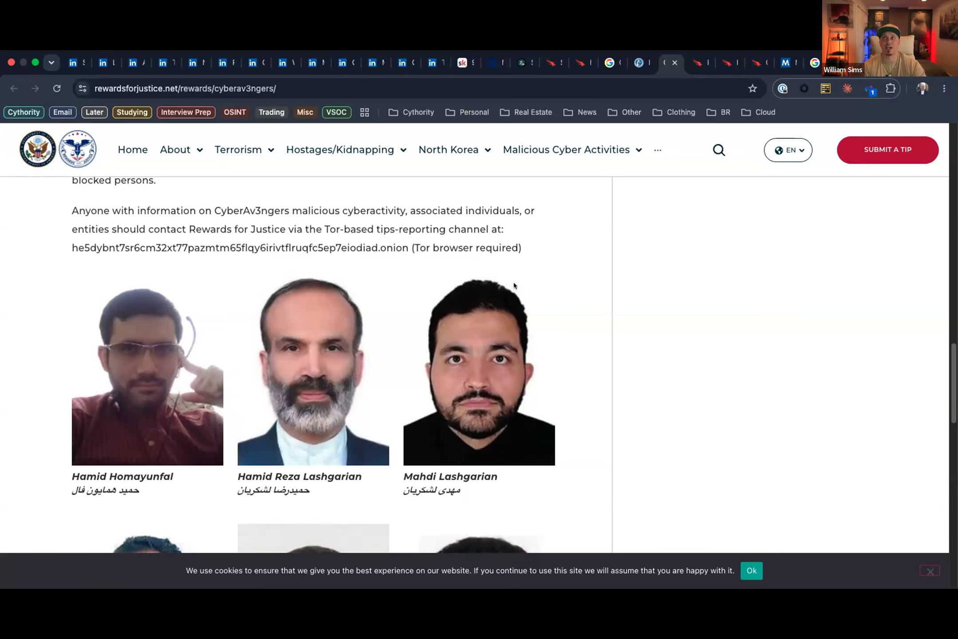
scroll(380, 360, "down", 3)
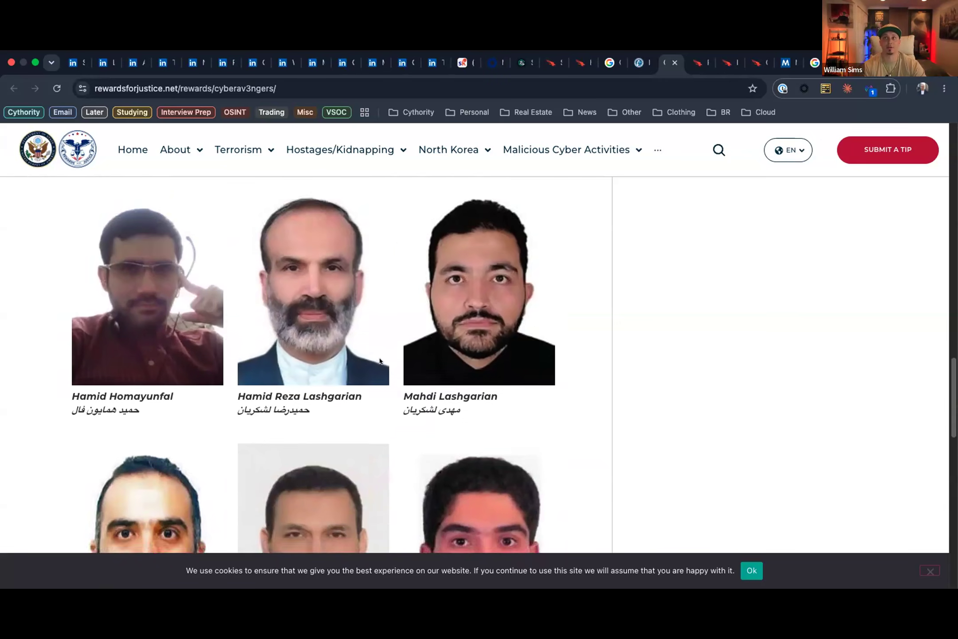
scroll(175, 478, "down", 10)
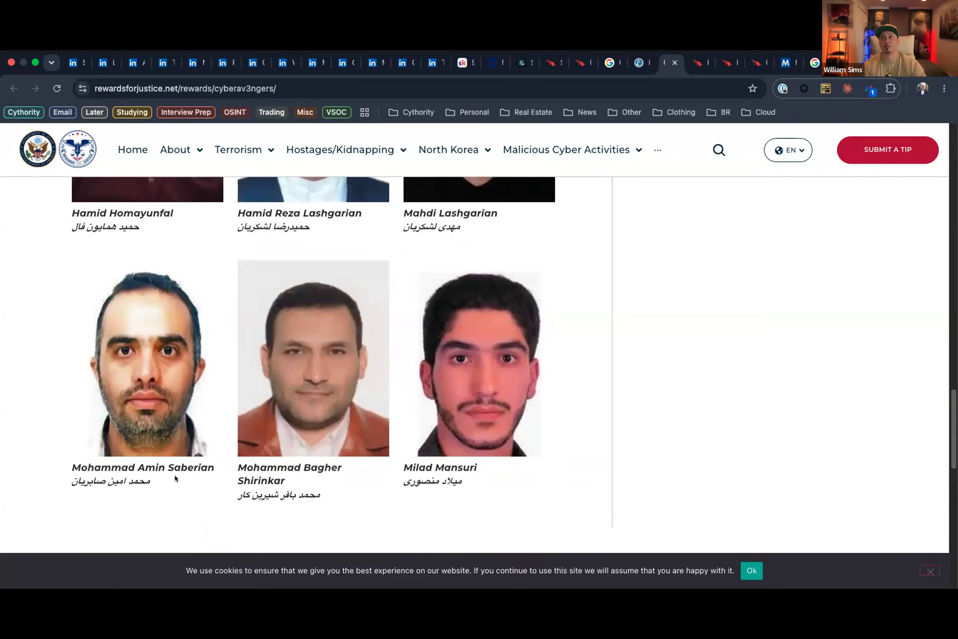
scroll(376, 371, "down", 8)
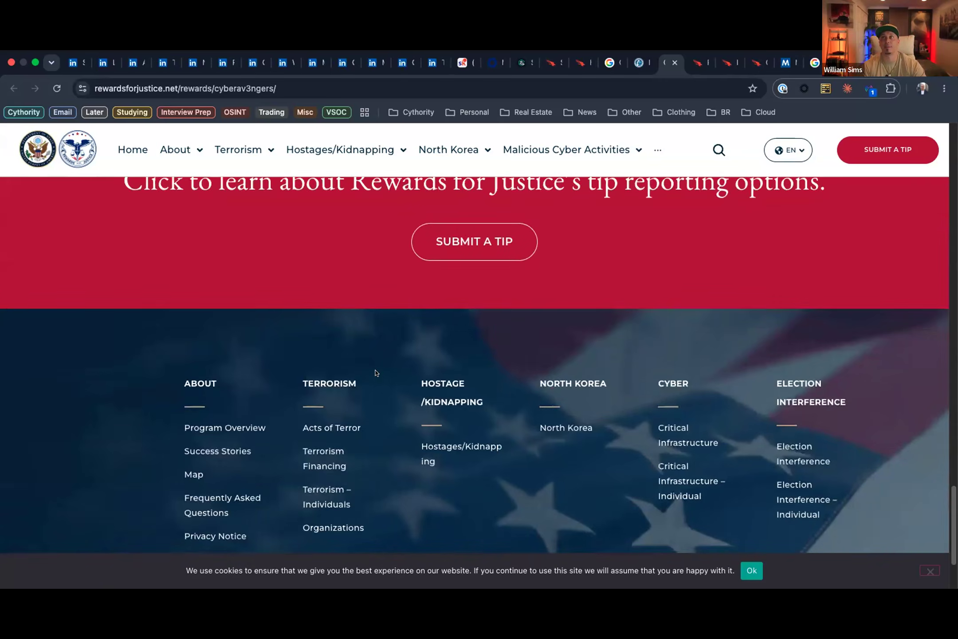
scroll(376, 374, "up", 20)
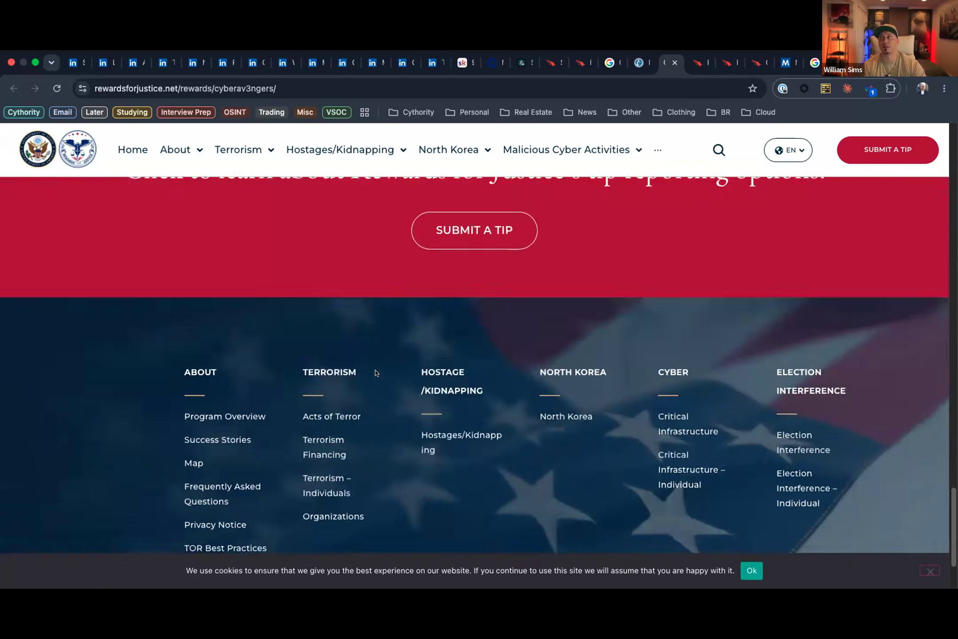
left_click(675, 62)
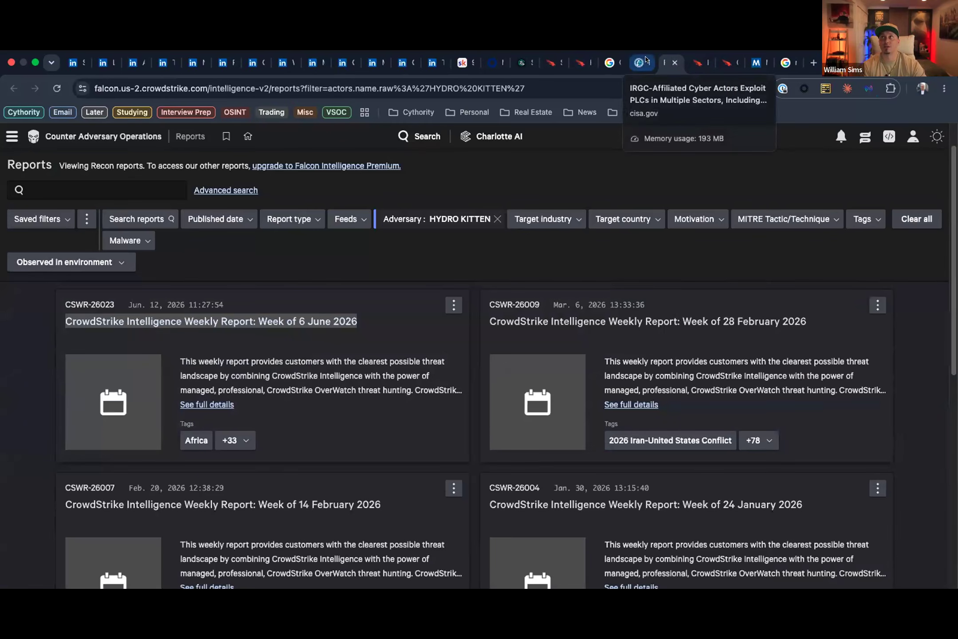
Go back to the HYDRO KITTEN adversary summary tab in Falcon
left_click(611, 65)
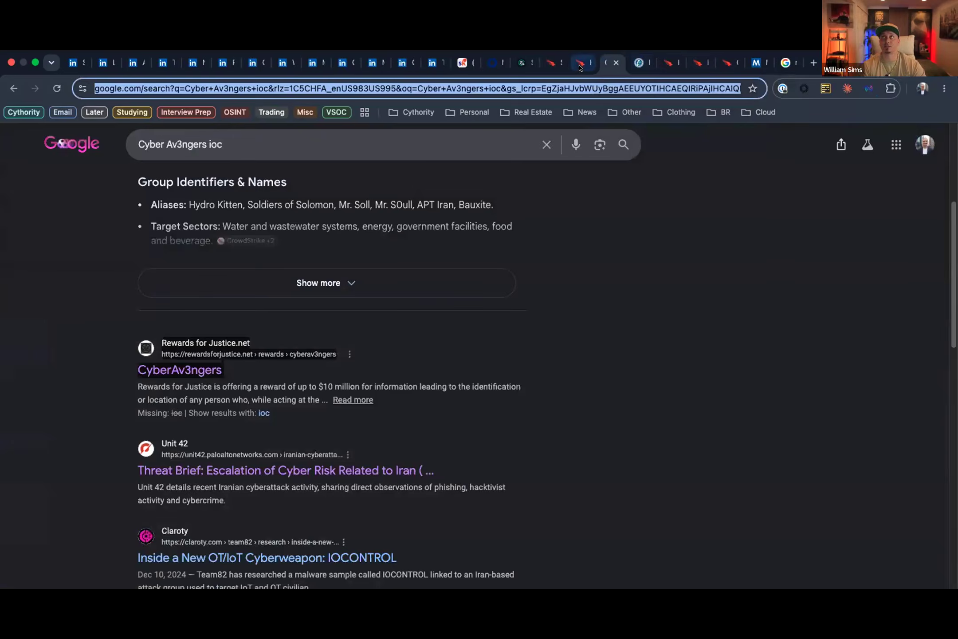
left_click(581, 63)
scroll(394, 307, "up", 5)
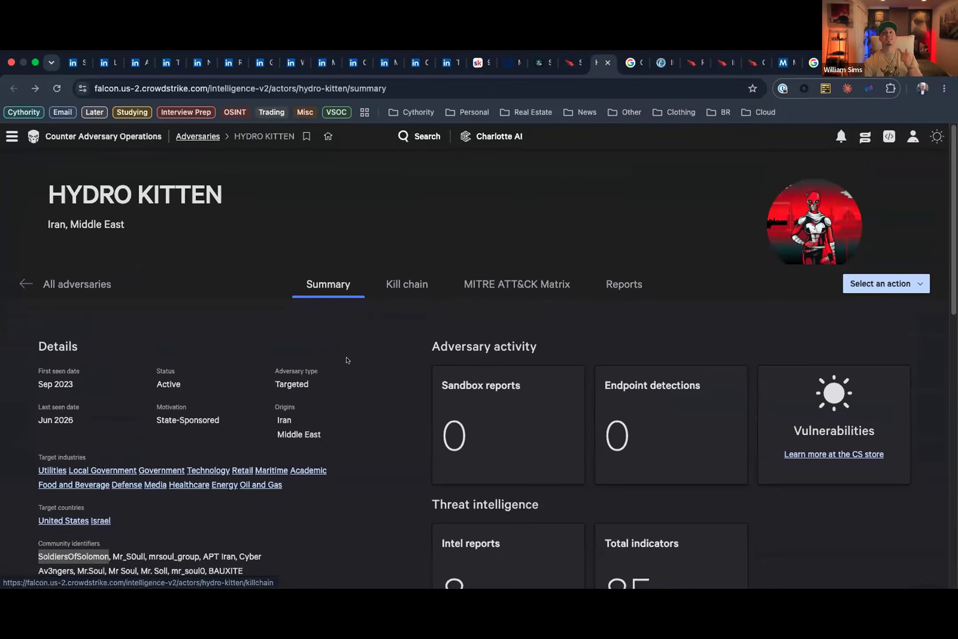
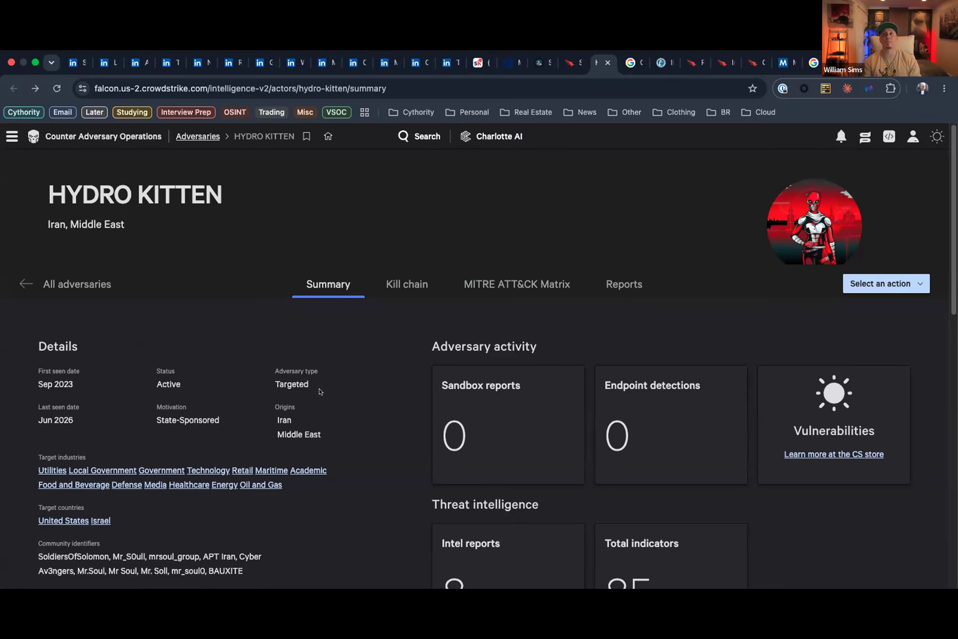
Go from the HYDRO KITTEN summary through Reports to its Indicators table of 72 IP addresses
scroll(321, 392, "down", 4)
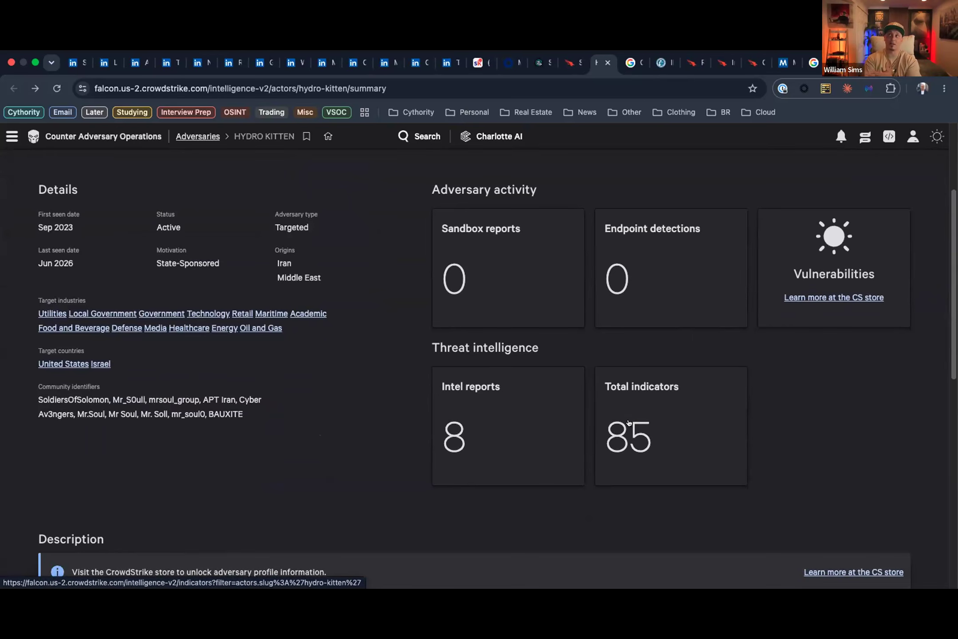
left_click(707, 64)
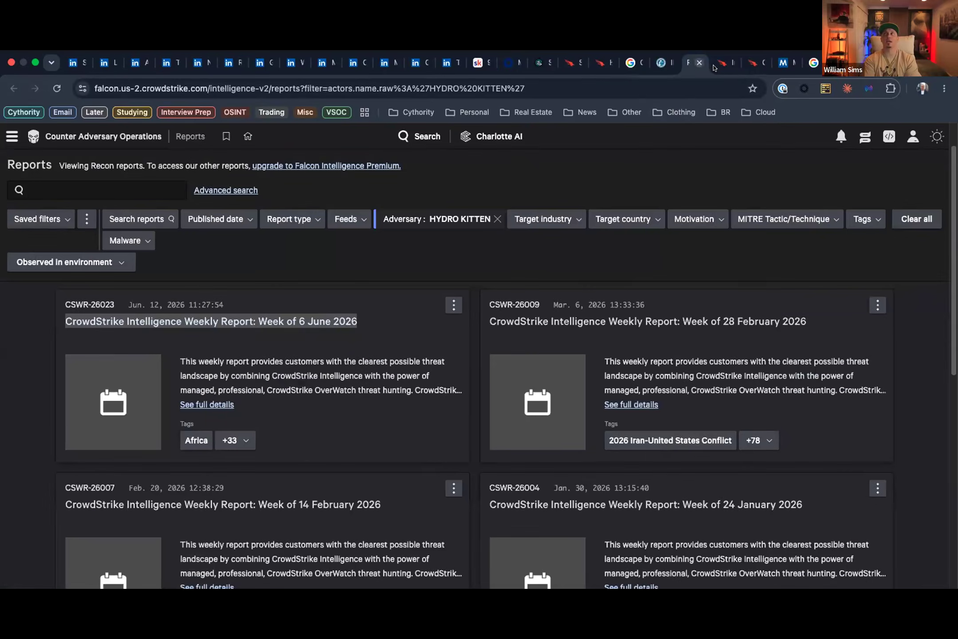
left_click(723, 65)
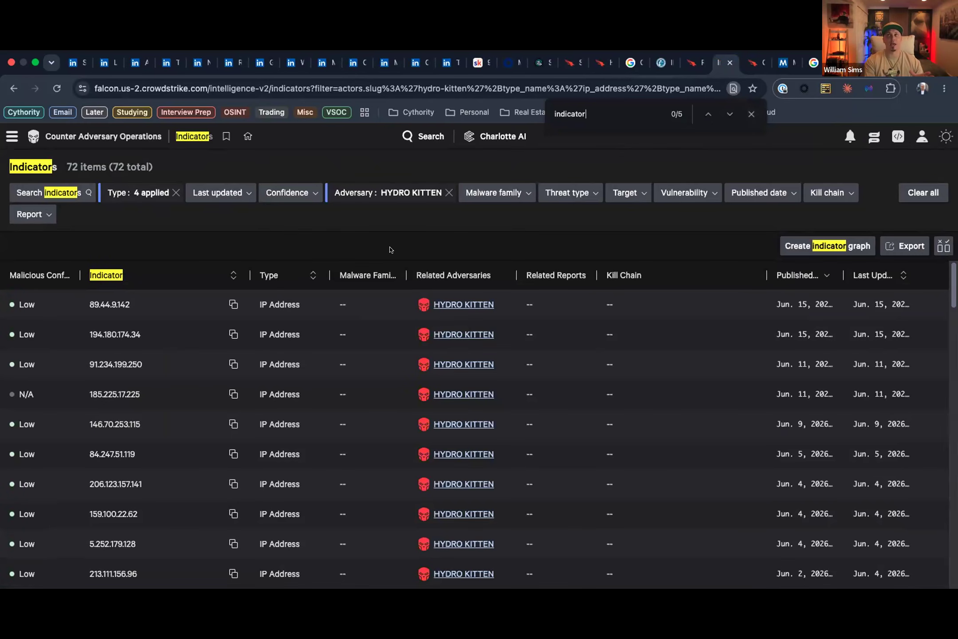
Clear the Find highlights from the indicators table and copy the indicator 185.225.17.225
left_click(751, 114)
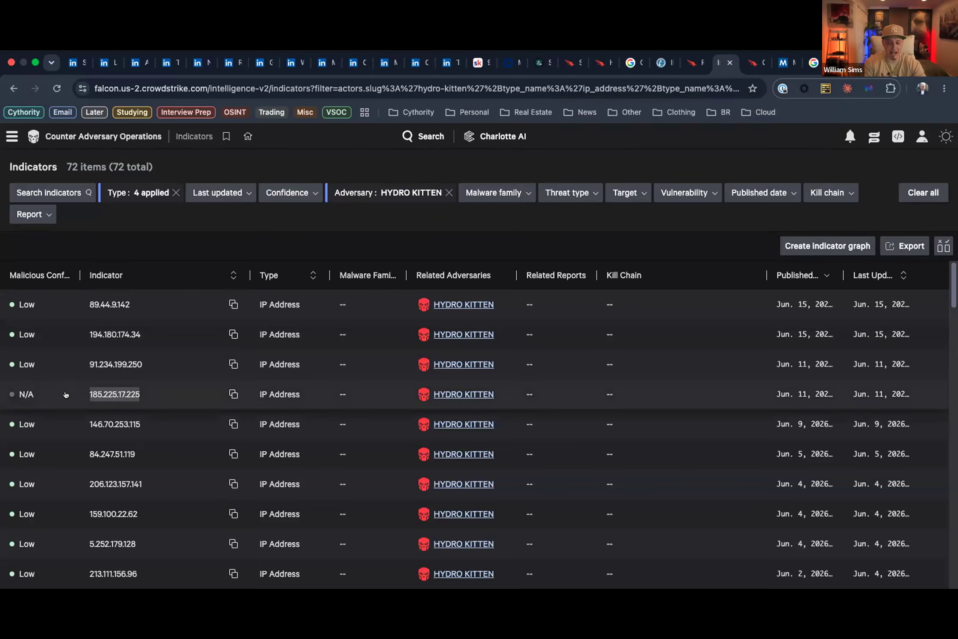
right_click(717, 74)
Look up 185.225.17.225 on VirusTotal in a new tab, showing 0/91 detections
left_click(723, 73)
type("vir")
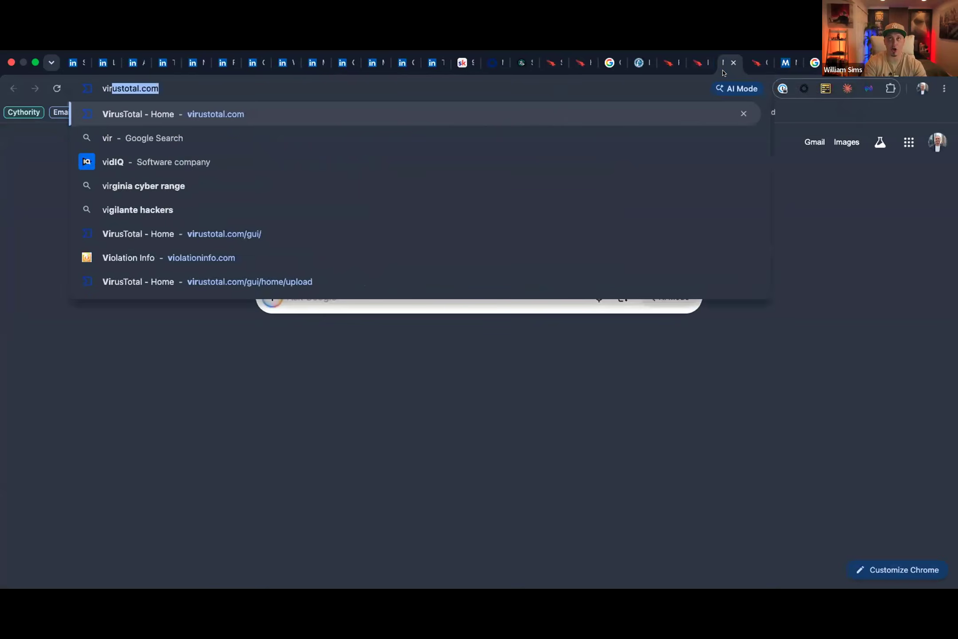
key("Return")
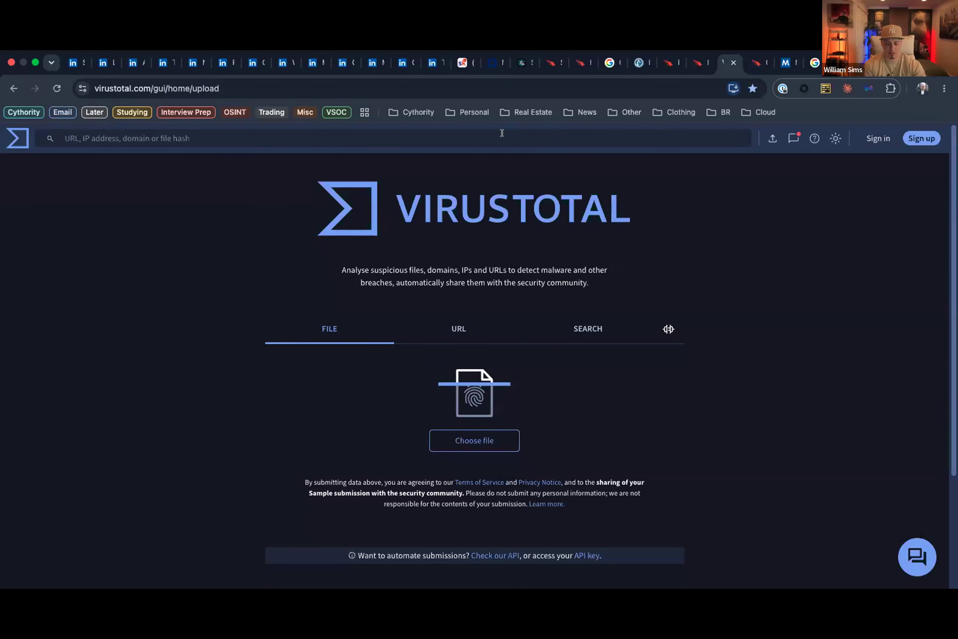
type("185.225.17.225")
key("Return")
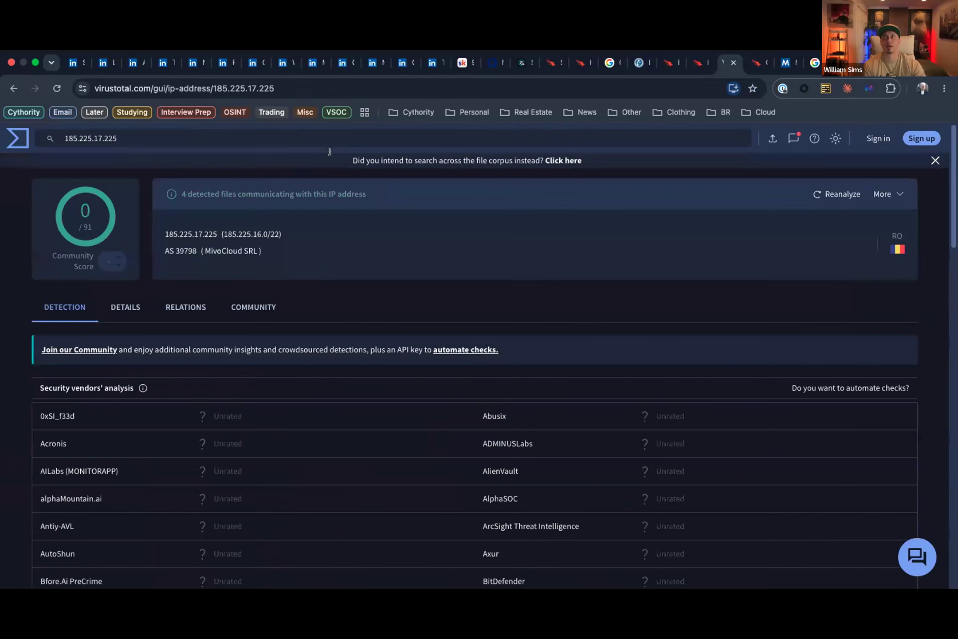
Copy 5.252.179.179 from the Falcon indicators list and search it on VirusTotal
left_click(696, 62)
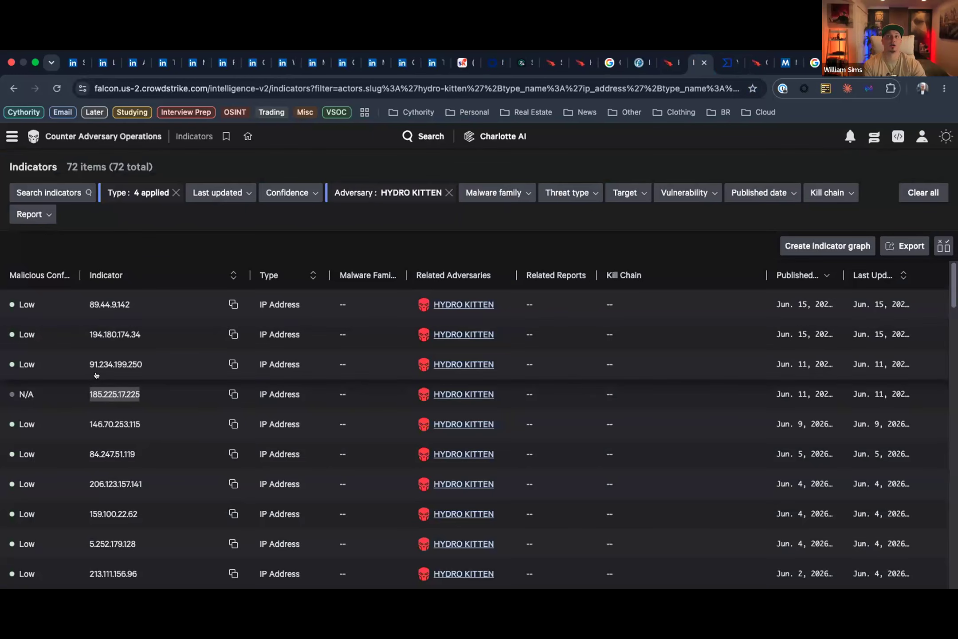
scroll(96, 375, "down", 3)
scroll(96, 375, "down", 5)
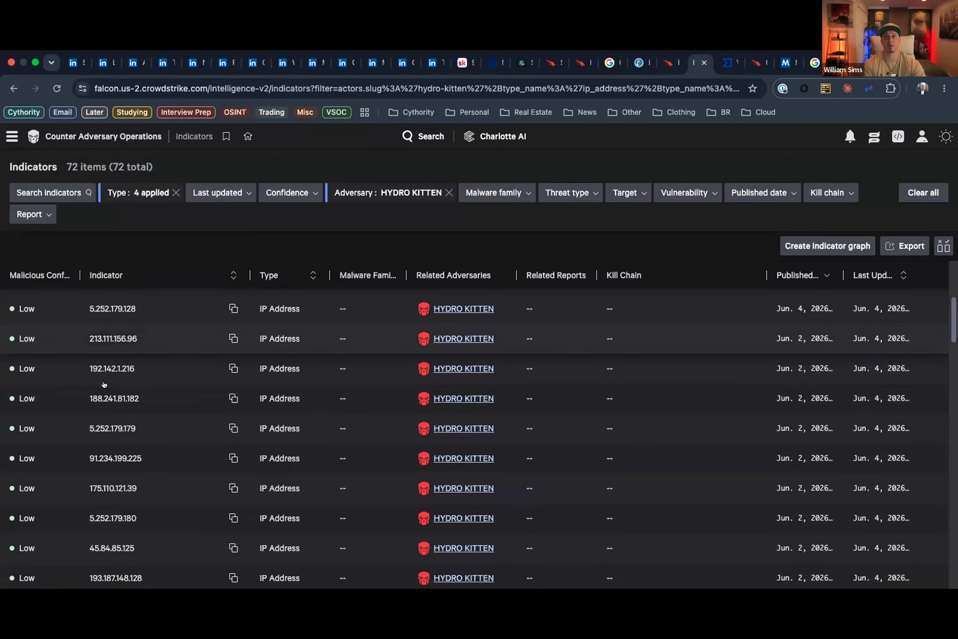
left_click_drag(141, 424, 29, 425)
key("super+c")
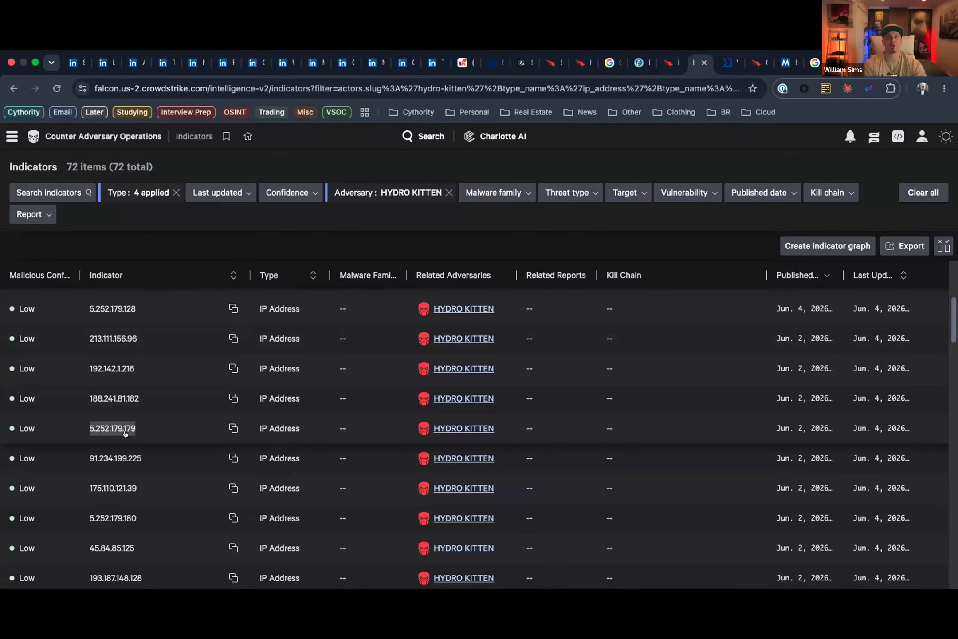
left_click(727, 63)
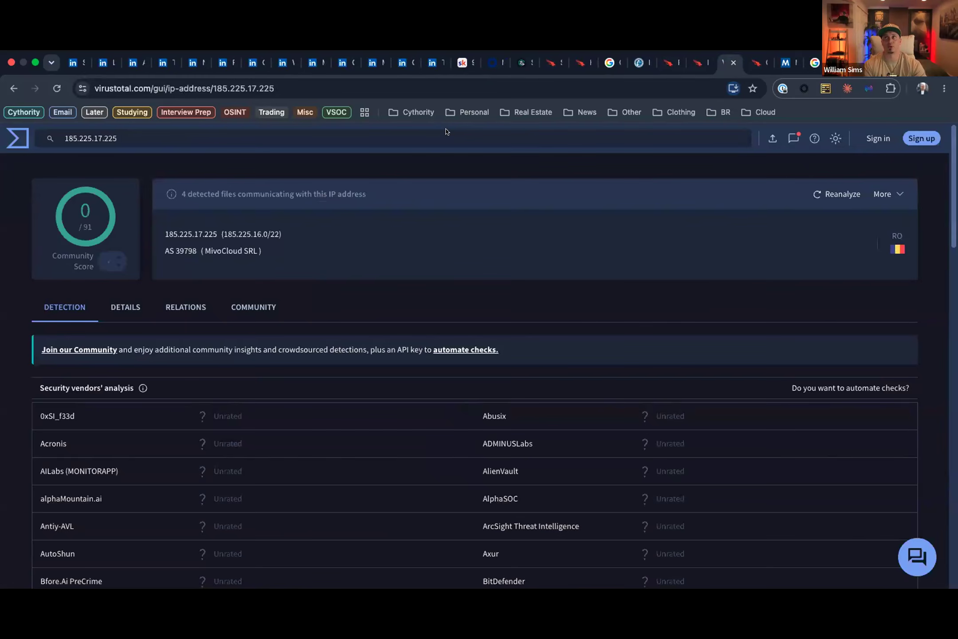
key("super+a")
key("super+v")
key("Return")
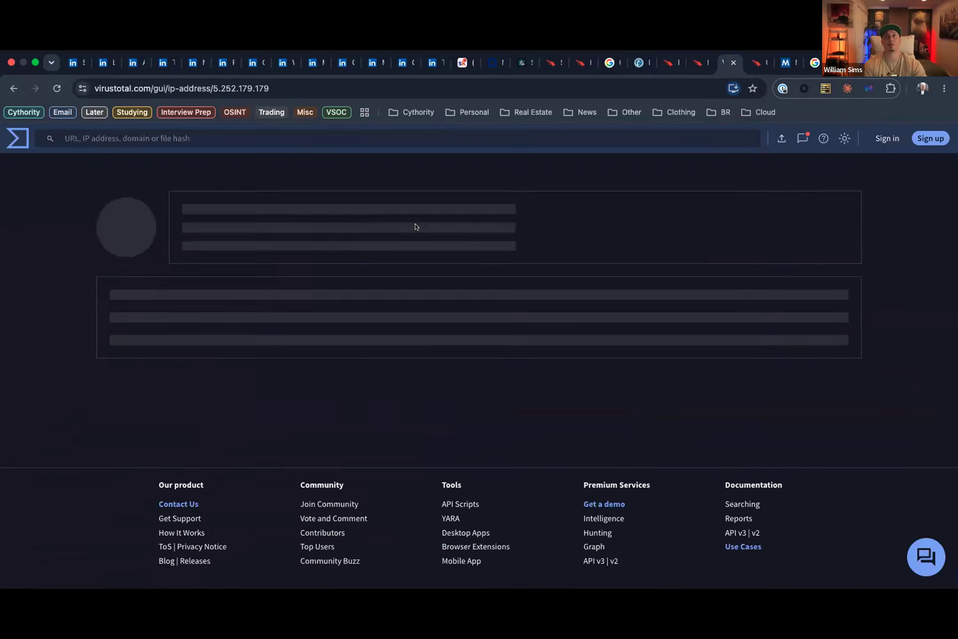
Return VirusTotal to its home page, check the other open tabs, and end on the Falcon indicators list
left_click(15, 90)
left_click(15, 90)
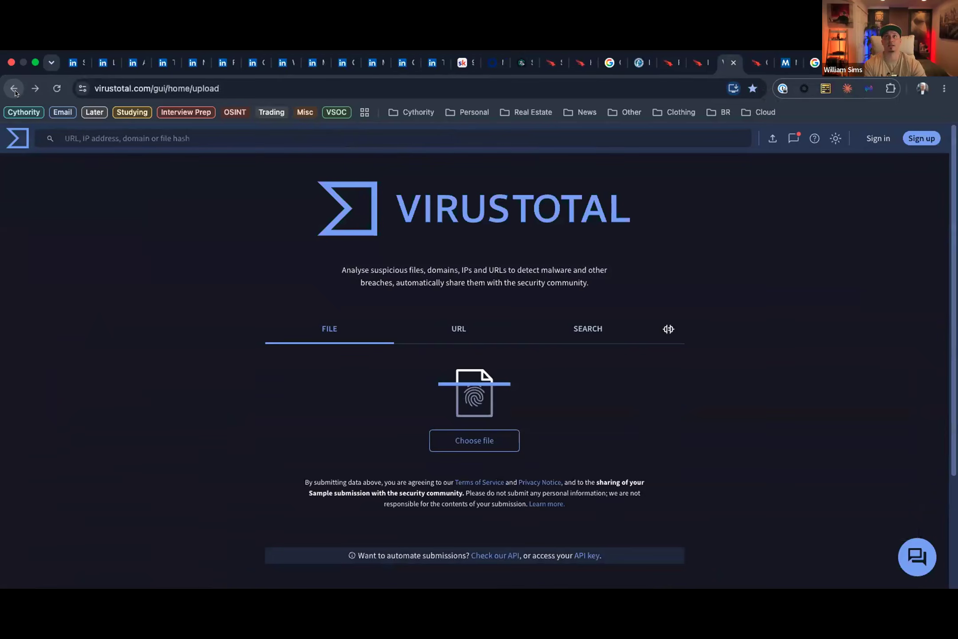
left_click(16, 90)
left_click(35, 88)
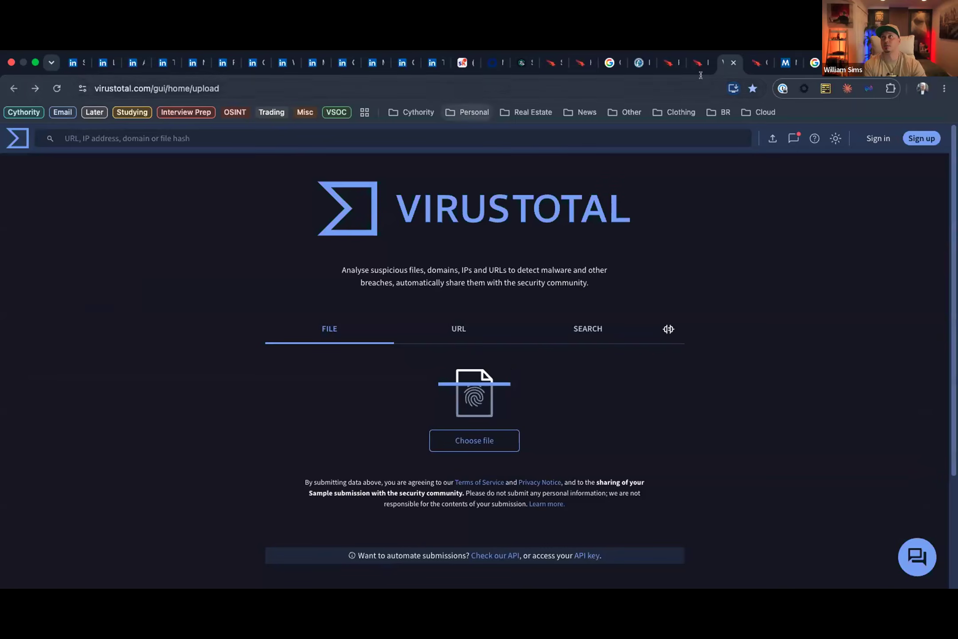
left_click(755, 63)
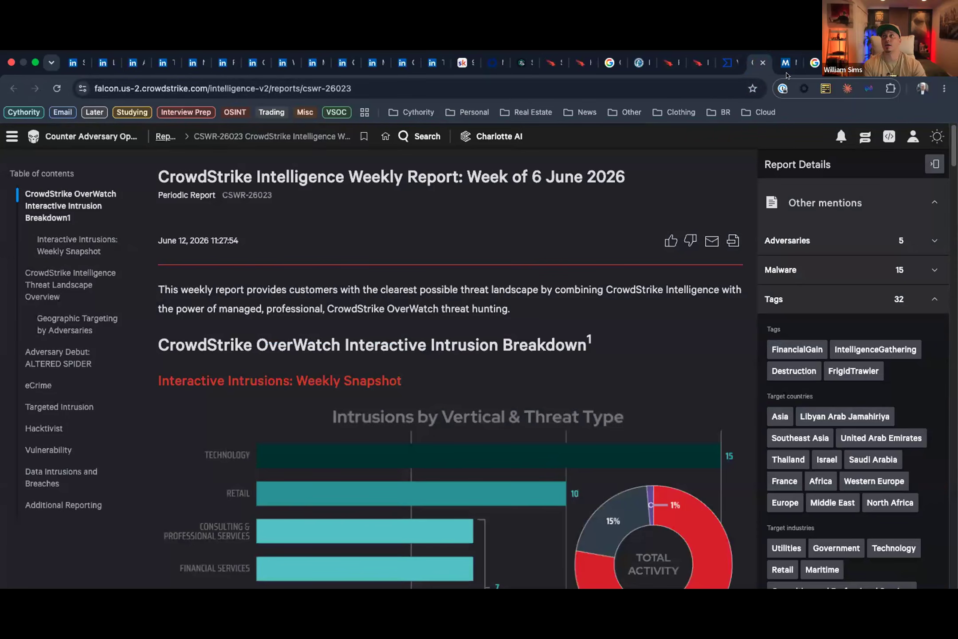
left_click(786, 63)
left_click(727, 63)
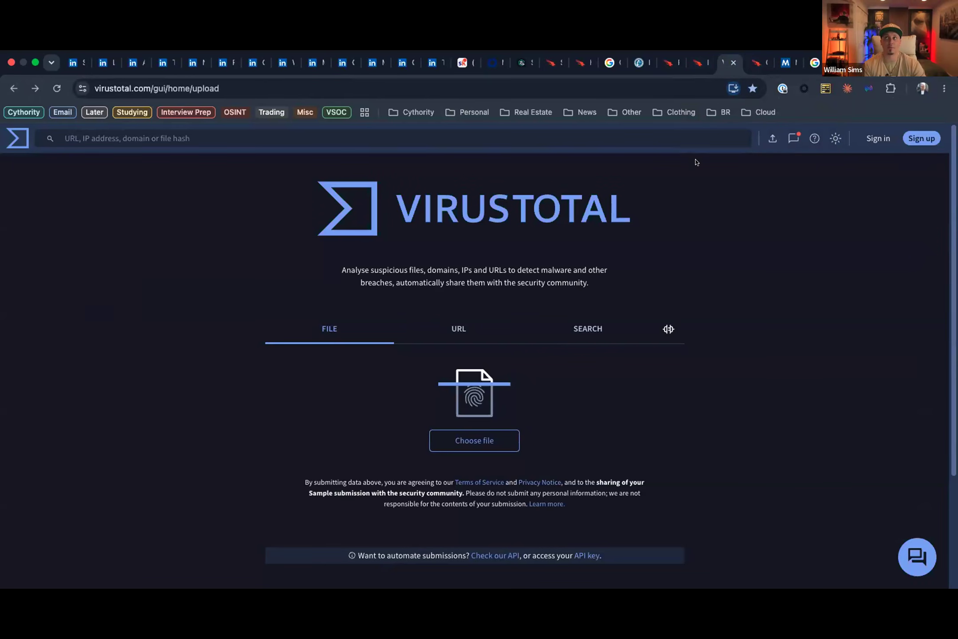
left_click(702, 61)
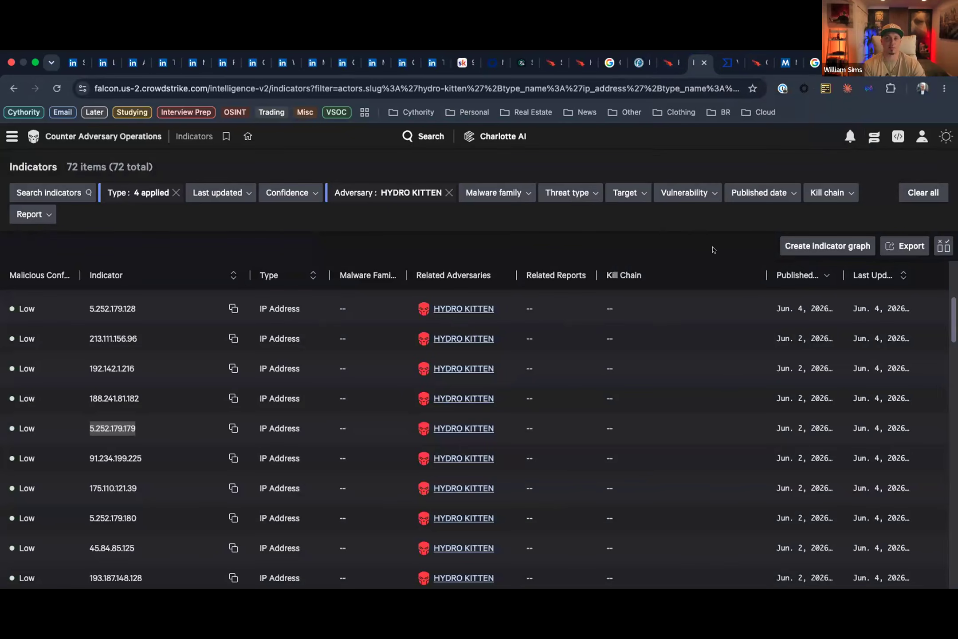
left_click(727, 63)
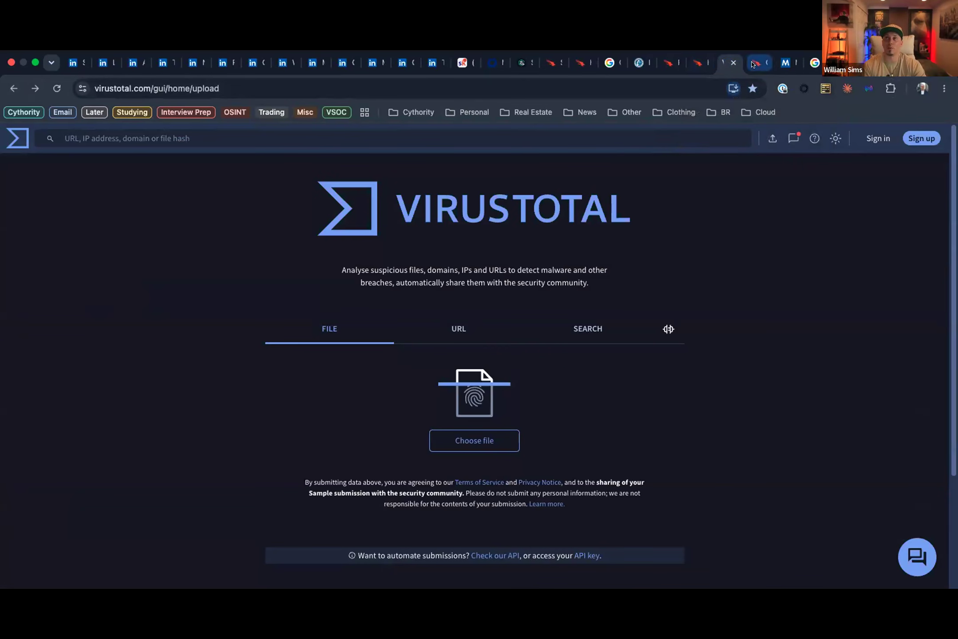
left_click(697, 63)
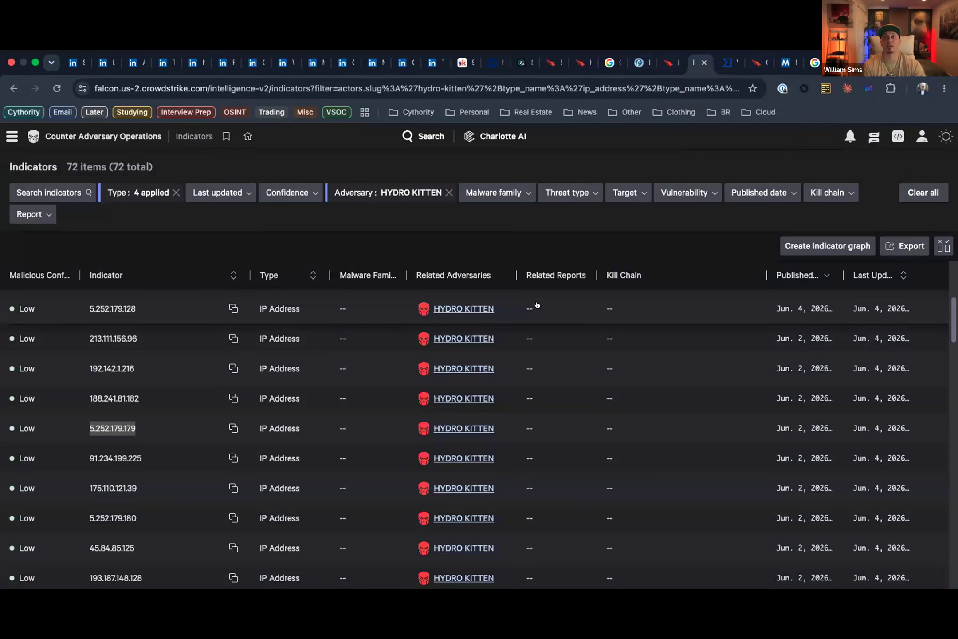
Copy the High ScratchWiper SHA256 hash and search it on VirusTotal, flagged malicious 42/71
scroll(536, 305, "down", 5)
scroll(537, 305, "down", 10)
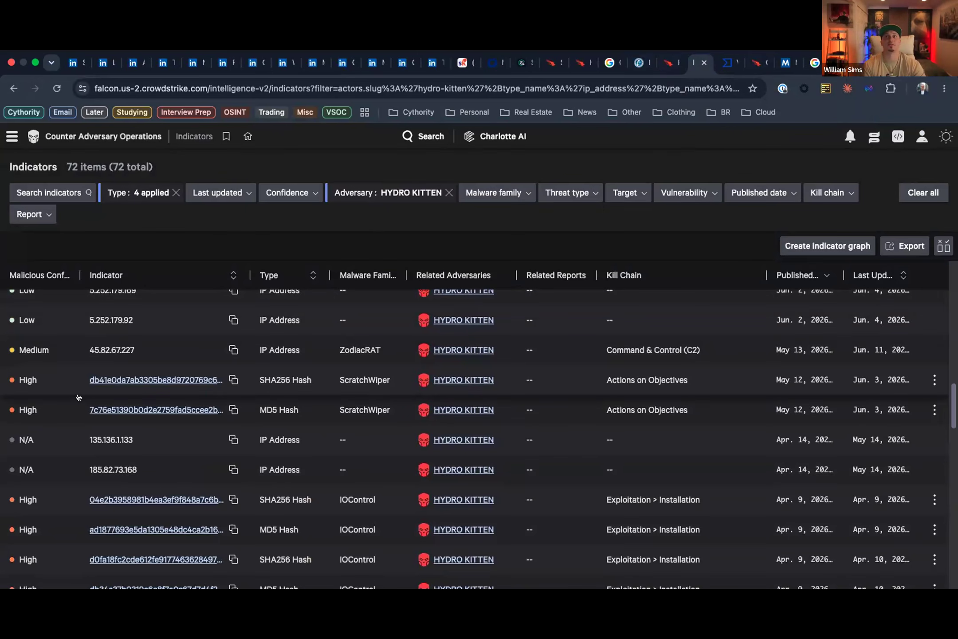
left_click(227, 380)
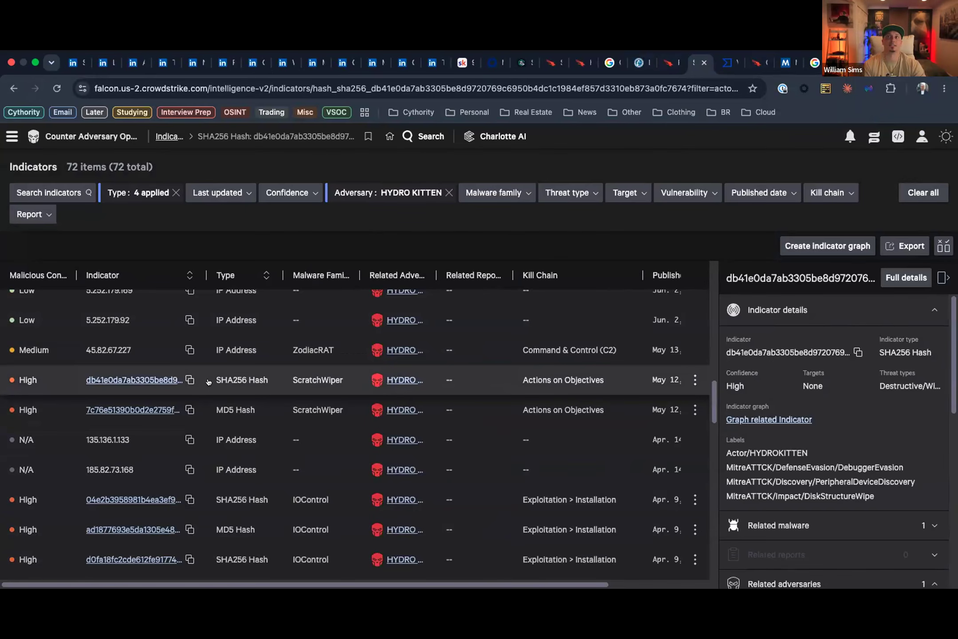
left_click(190, 380)
left_click(728, 63)
left_click(299, 133)
key("super+v")
key("Return")
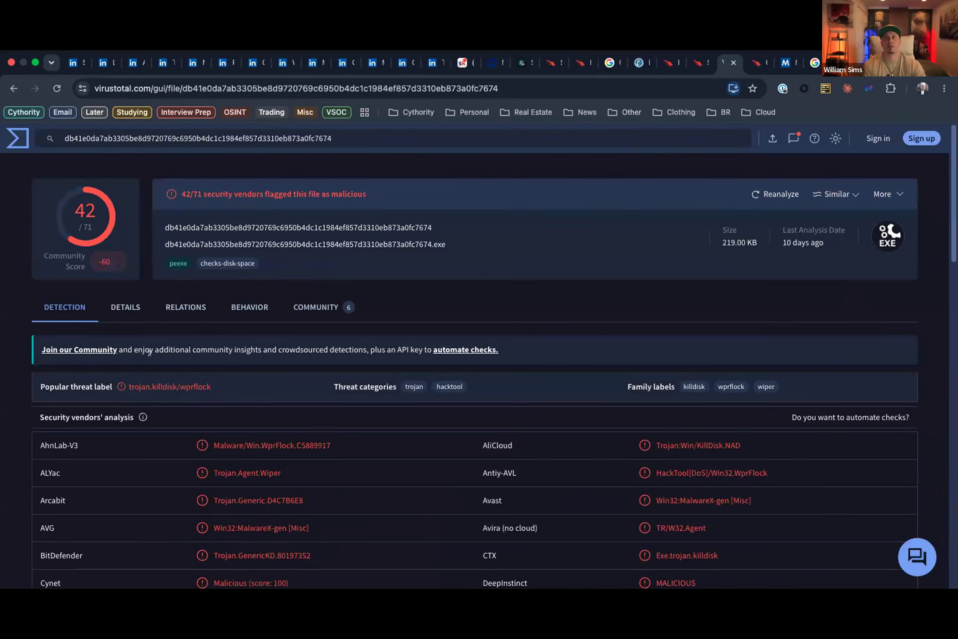
scroll(149, 351, "down", 5)
scroll(141, 342, "up", 5)
left_click_drag(163, 240, 448, 246)
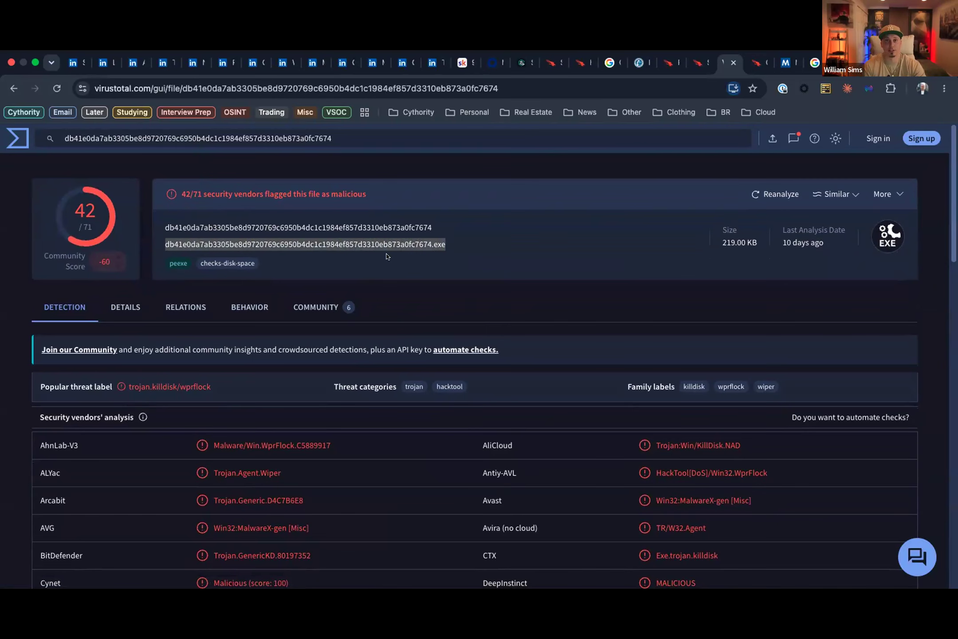
double_click(408, 226)
left_click(403, 241)
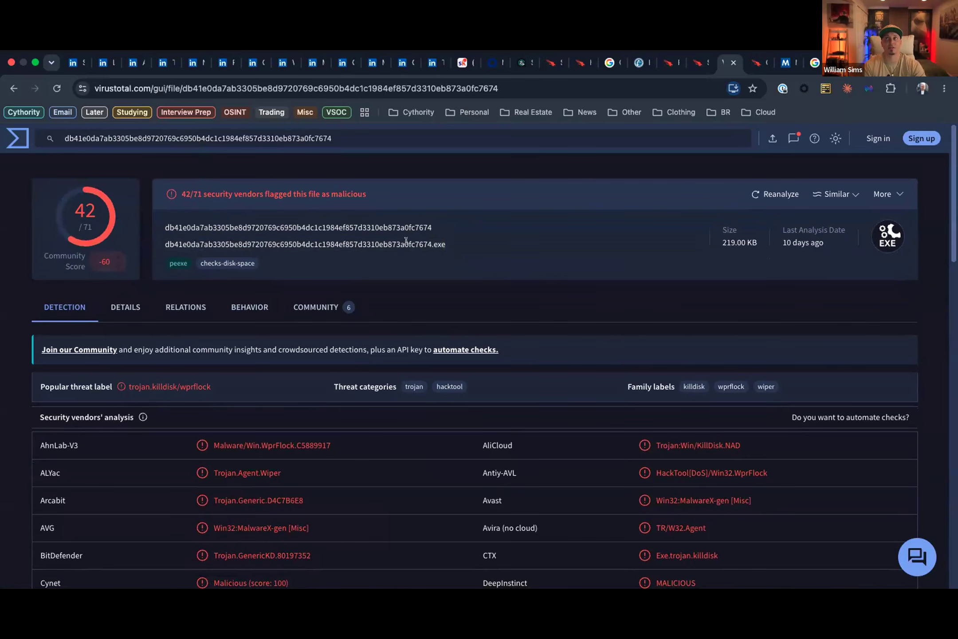
triple_click(406, 240)
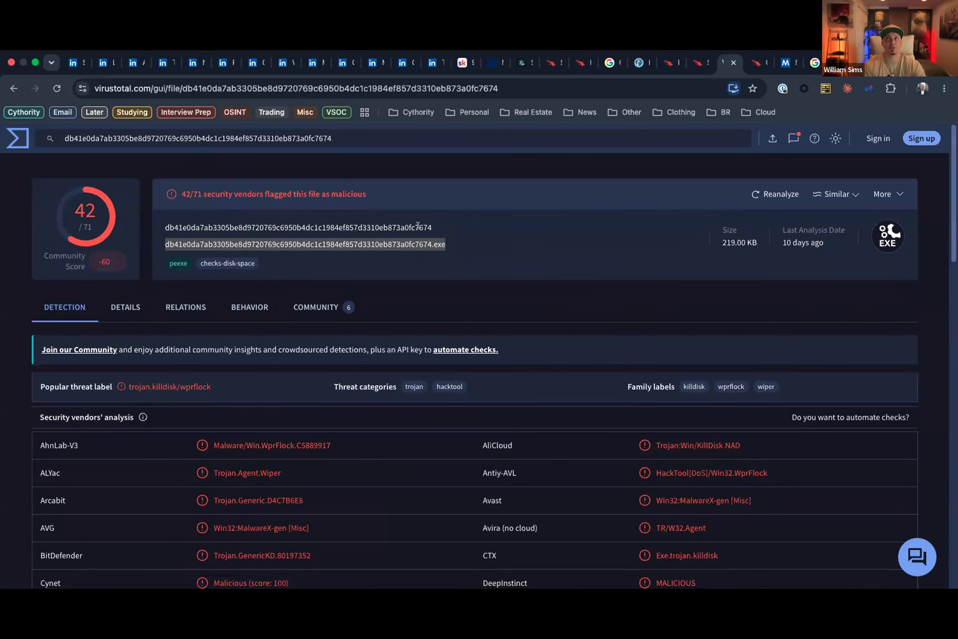
left_click(429, 242)
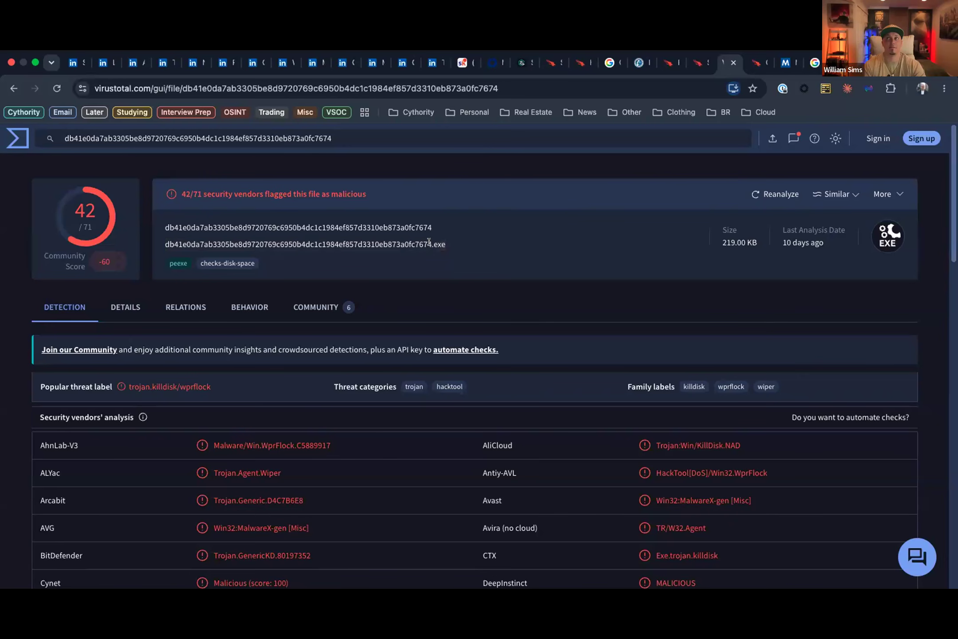
left_click_drag(433, 243, 445, 247)
right_click(723, 67)
Search Google for 'peexe meaning', learn it means Portable Executable, and close the tab
left_click(732, 74)
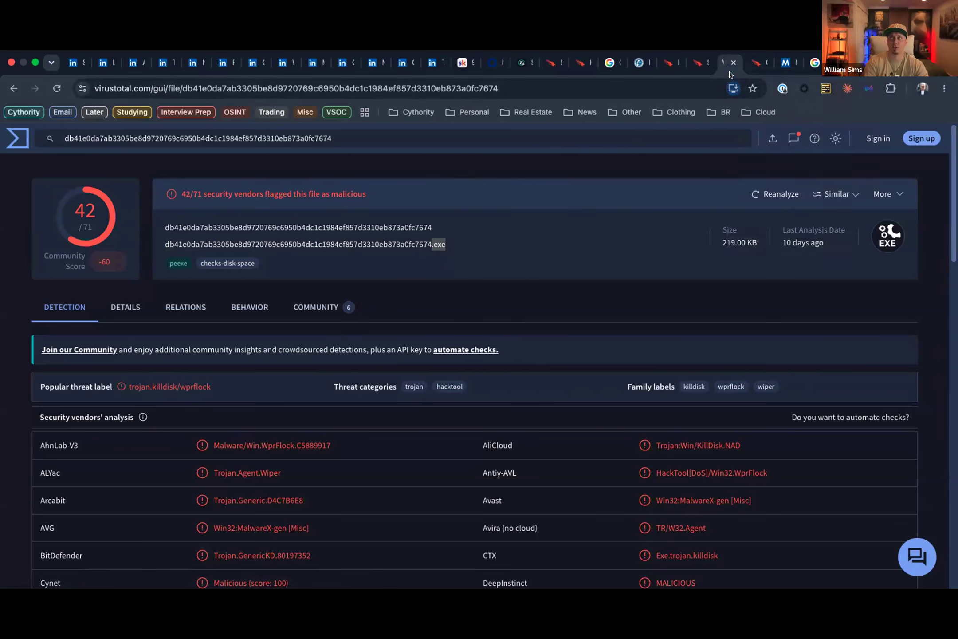
type("peexe ")
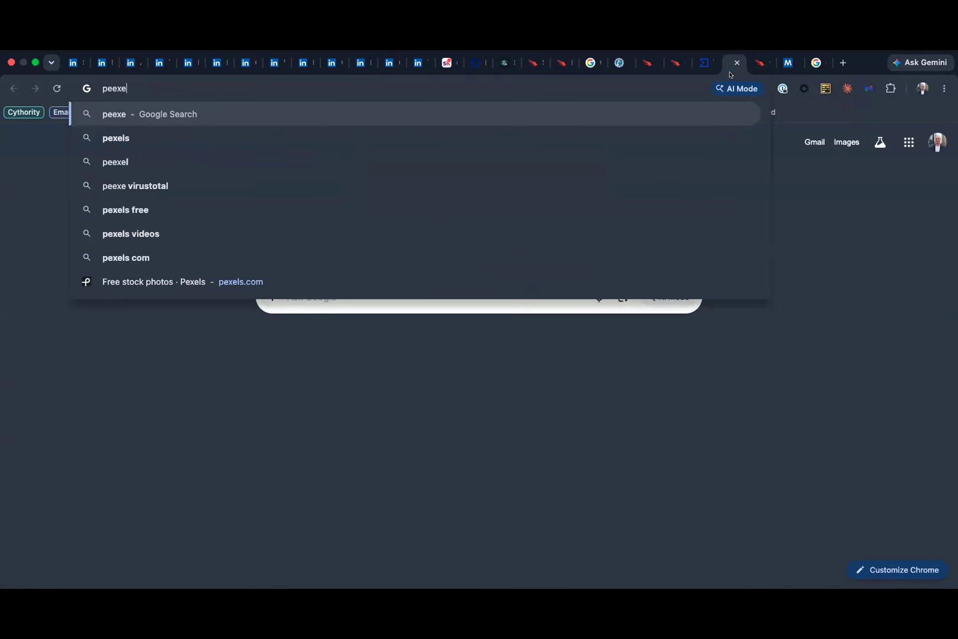
type("meaning")
key("Return")
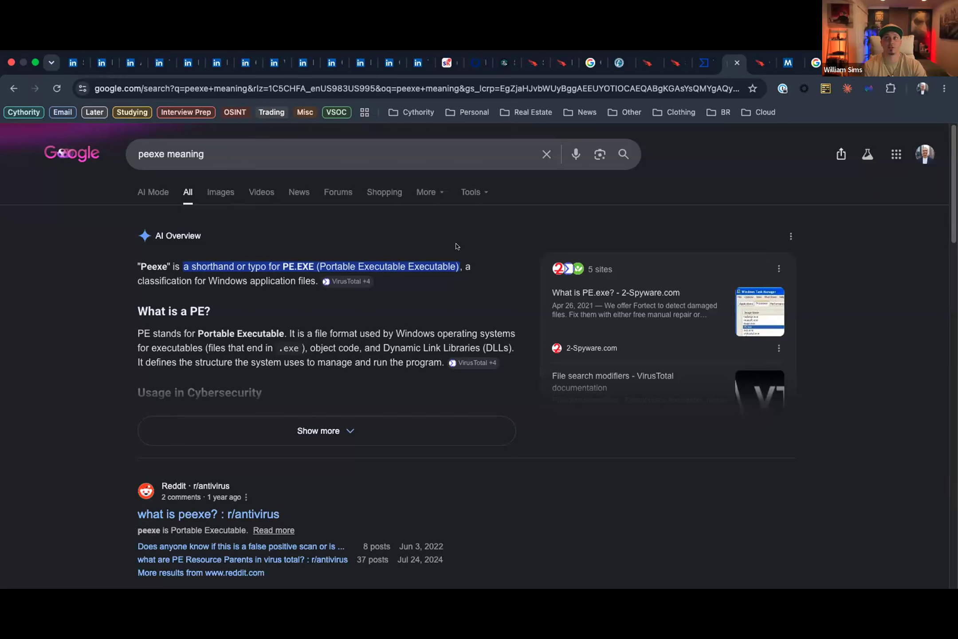
left_click(737, 63)
left_click(726, 63)
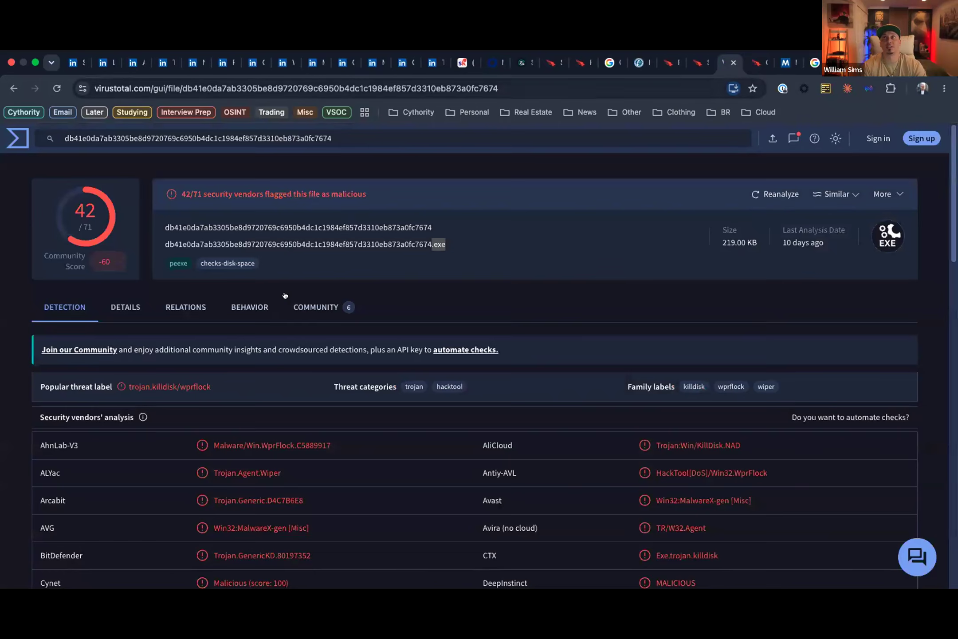
scroll(285, 296, "down", 1)
scroll(285, 296, "down", 1)
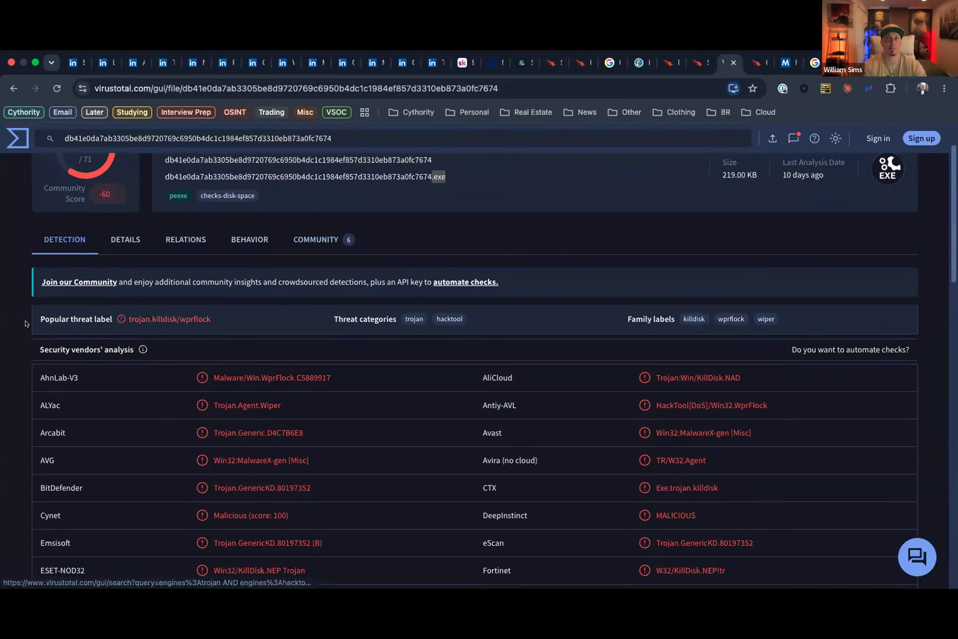
left_click_drag(35, 321, 113, 319)
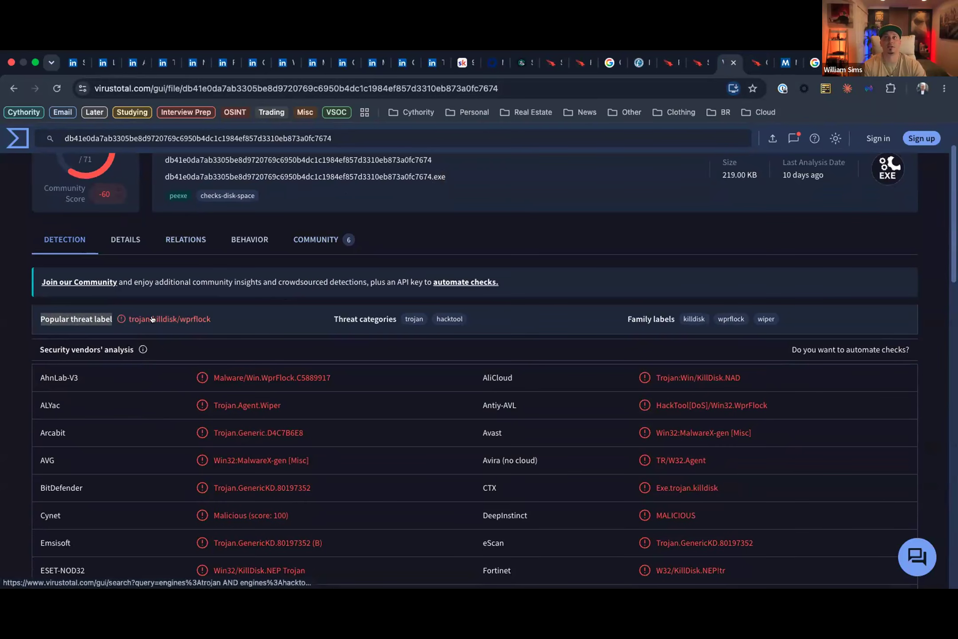
scroll(253, 535, "down", 2)
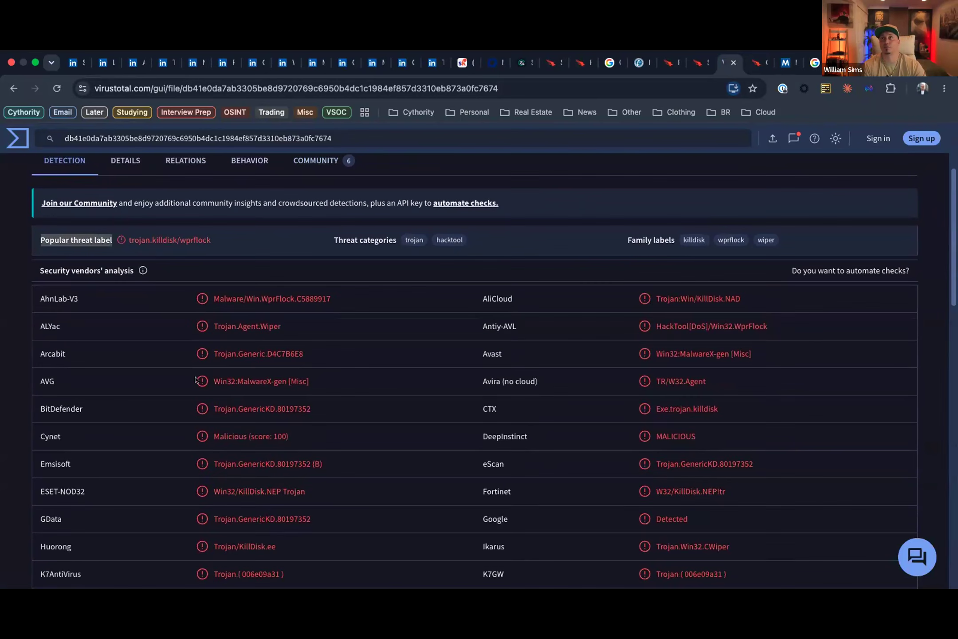
scroll(53, 424, "down", 1)
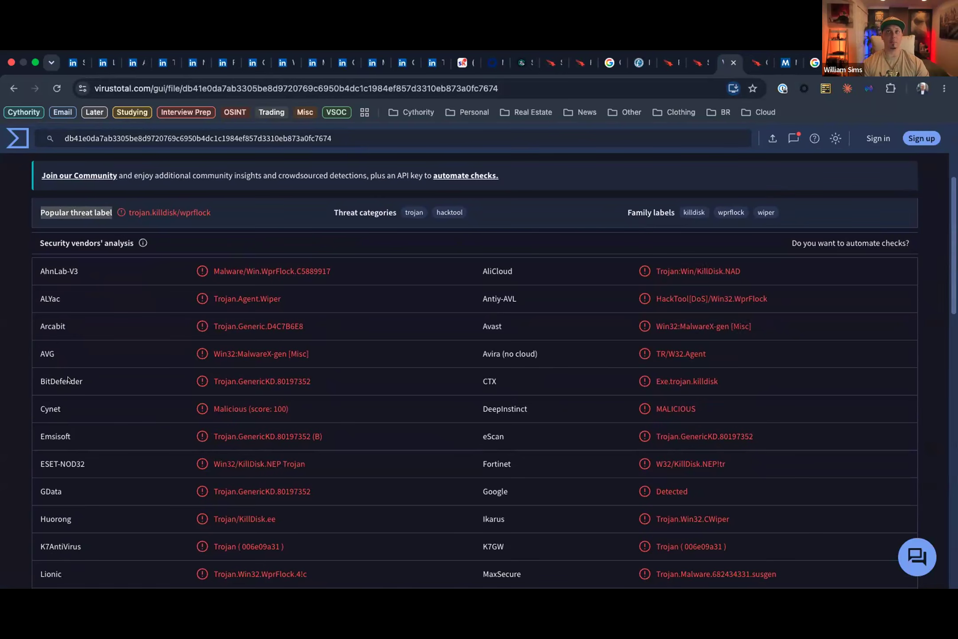
scroll(99, 458, "down", 2)
scroll(98, 457, "down", 2)
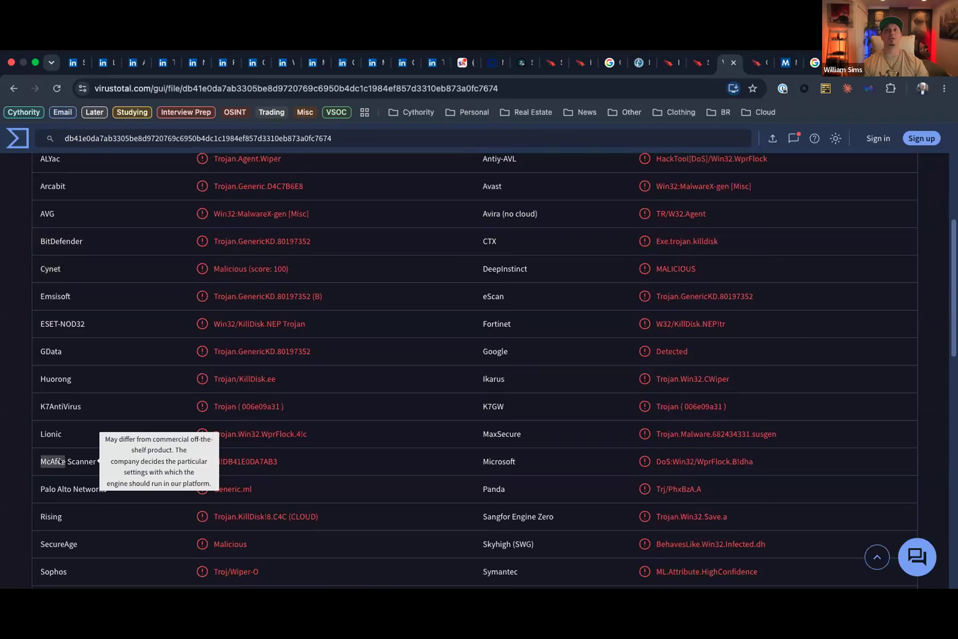
scroll(59, 461, "down", 2)
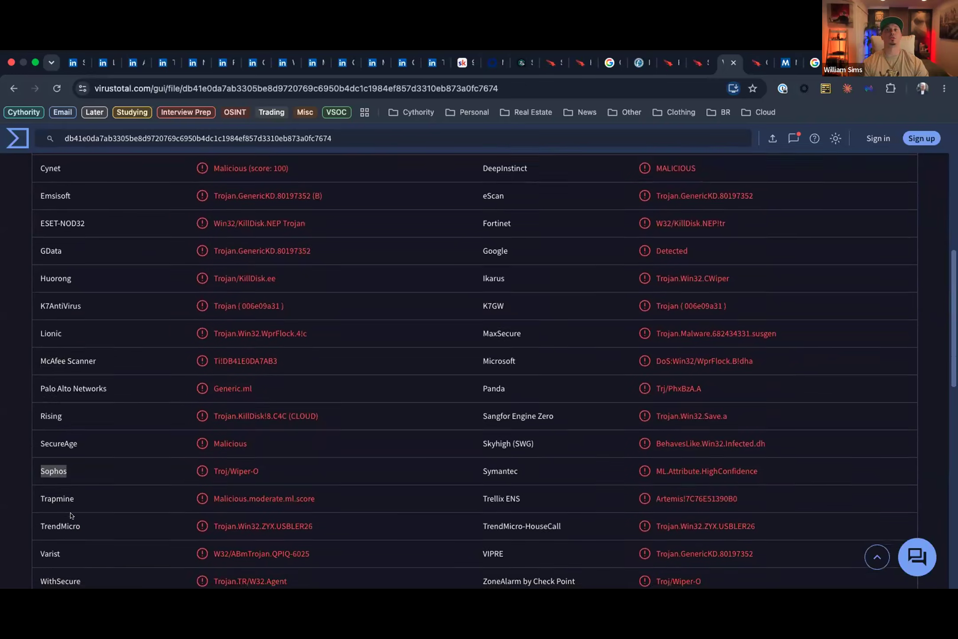
scroll(65, 444, "down", 4)
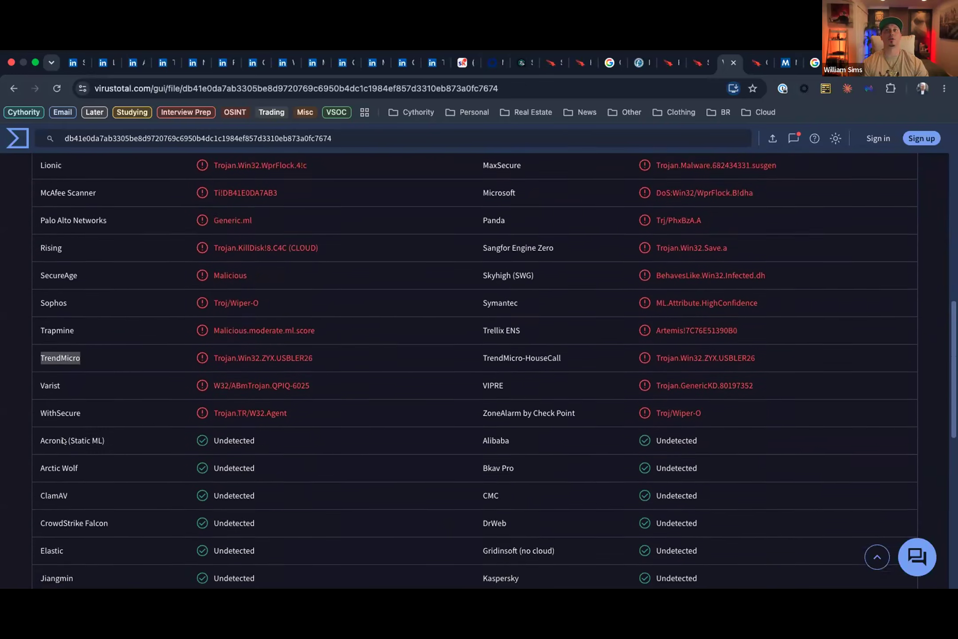
scroll(169, 346, "up", 7)
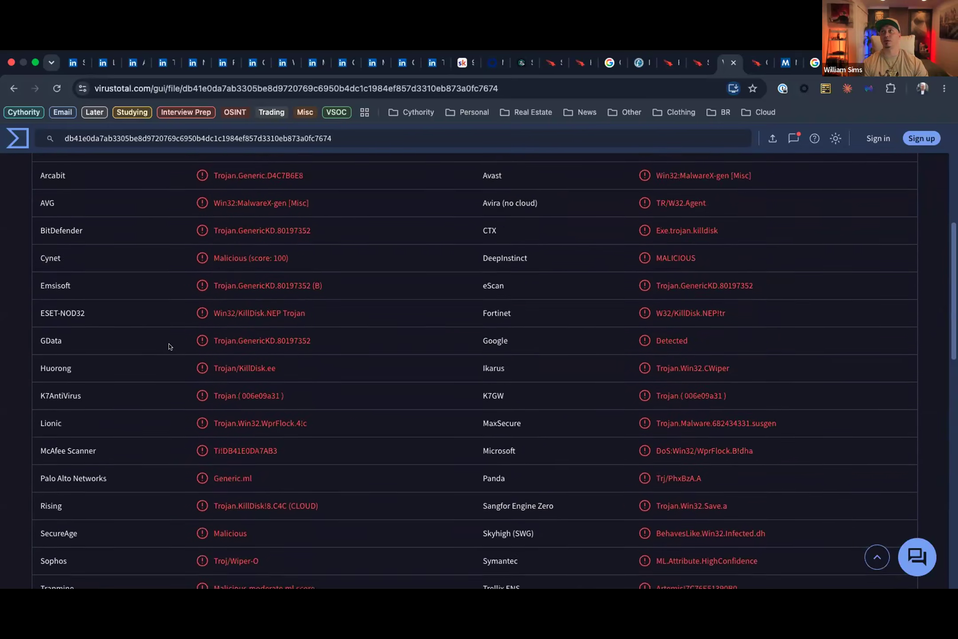
scroll(528, 333, "down", 2)
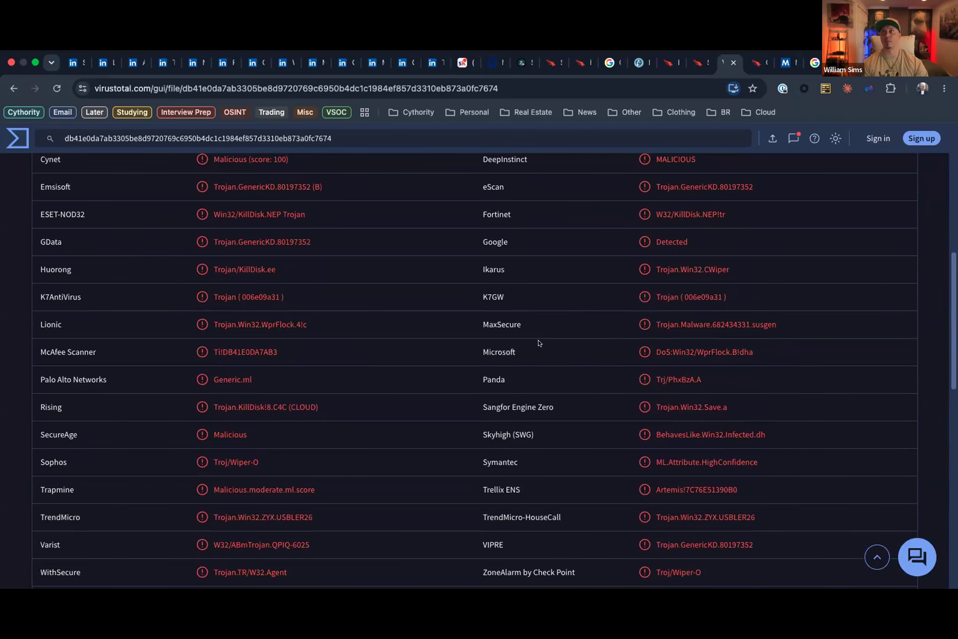
scroll(539, 343, "down", 1)
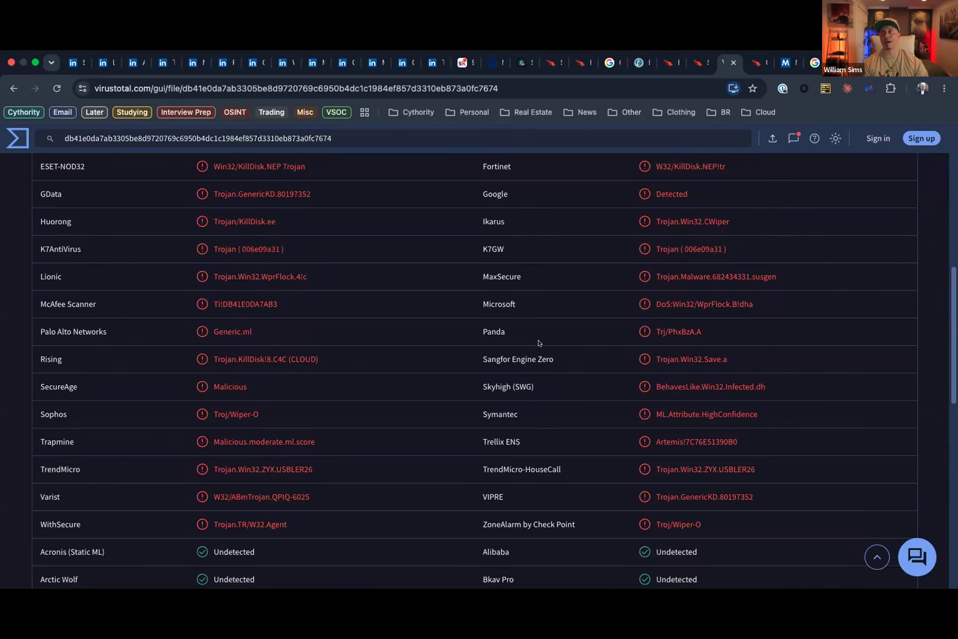
right_click(553, 370)
left_click(528, 316)
scroll(528, 316, "up", 1)
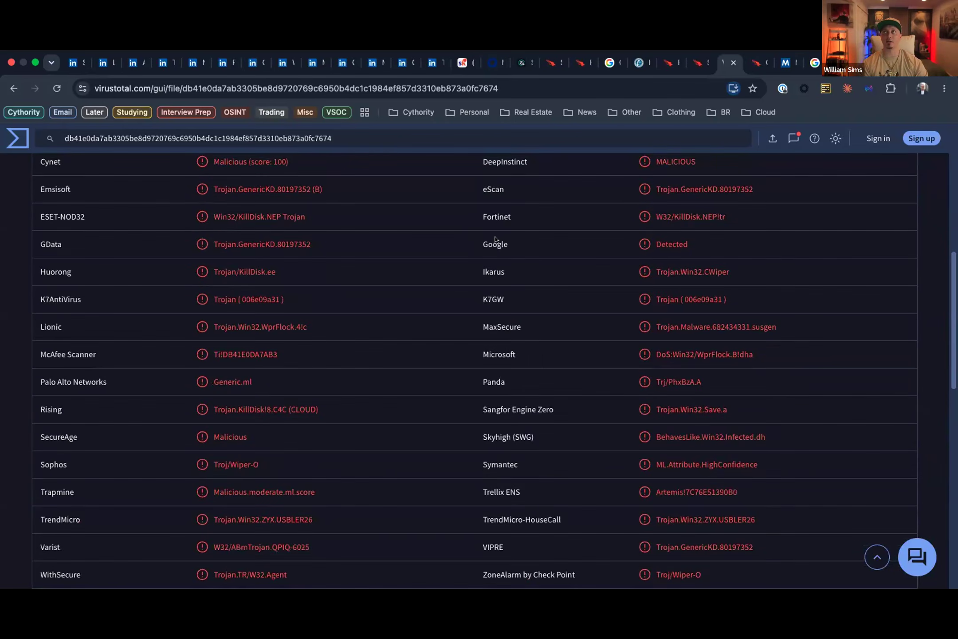
scroll(500, 220, "up", 2)
scroll(500, 220, "up", 3)
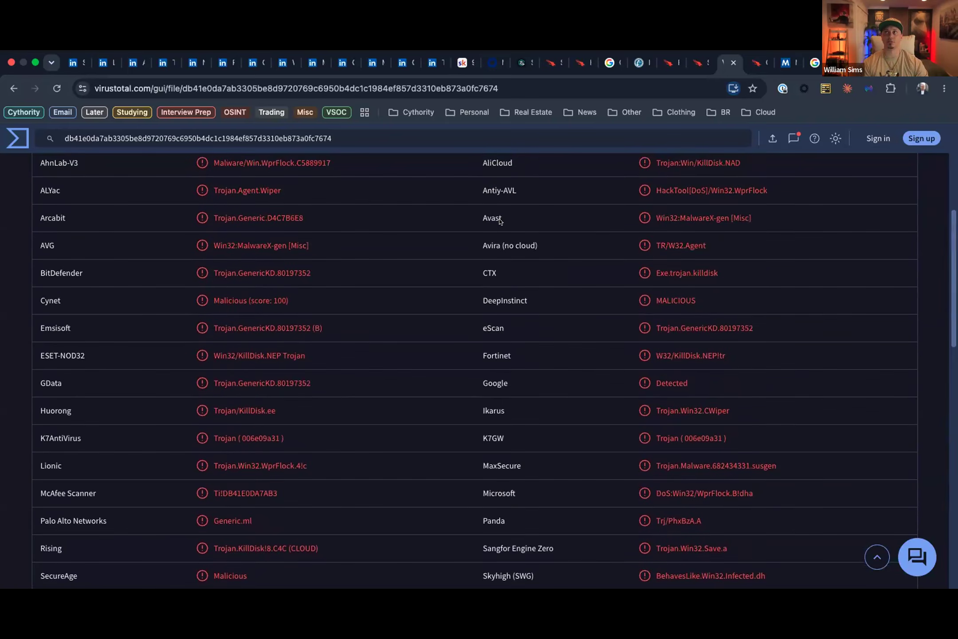
scroll(504, 266, "up", 6)
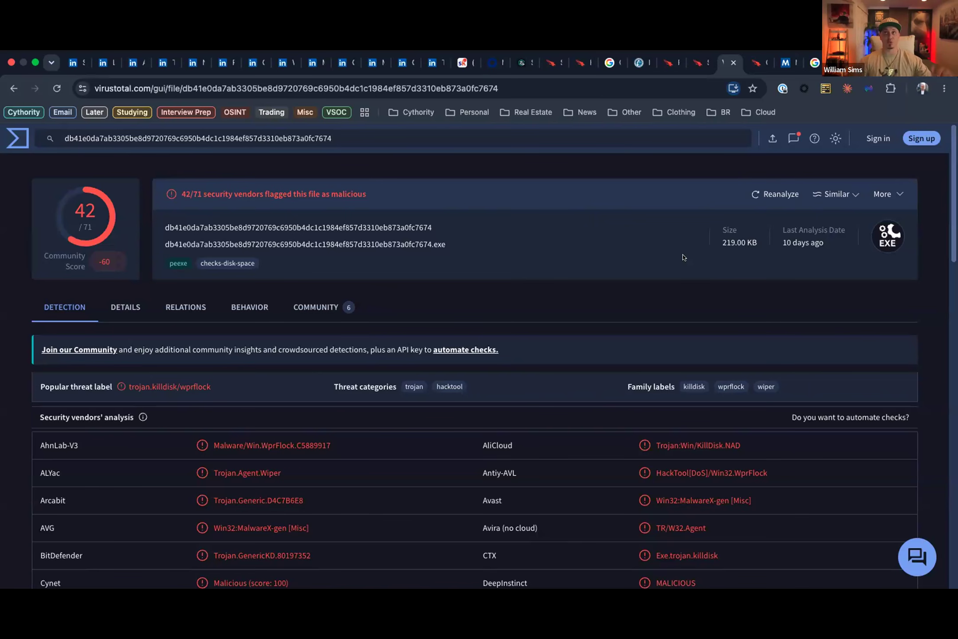
Copy the ScratchWiper hash from VirusTotal and submit it to Talos Intelligence Center search
left_click(636, 132)
key("super+c")
right_click(724, 67)
key("Escape")
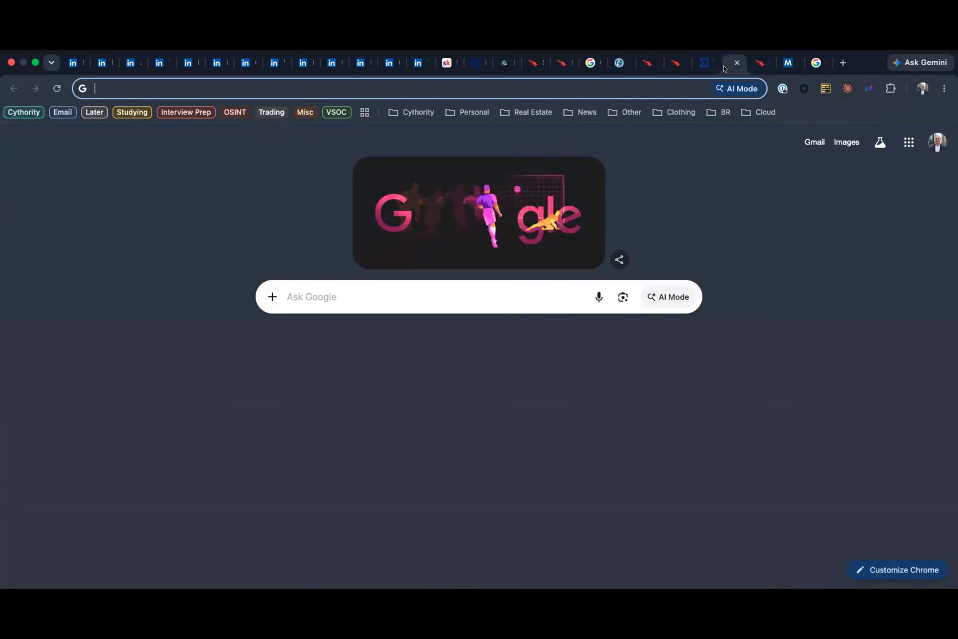
type("talos")
key("Return")
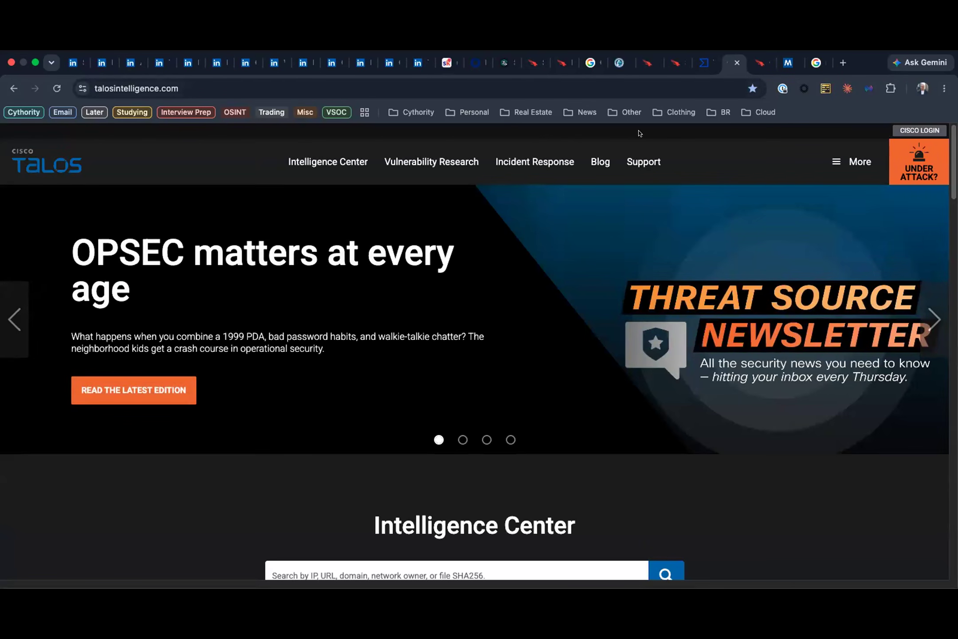
scroll(485, 333, "down", 5)
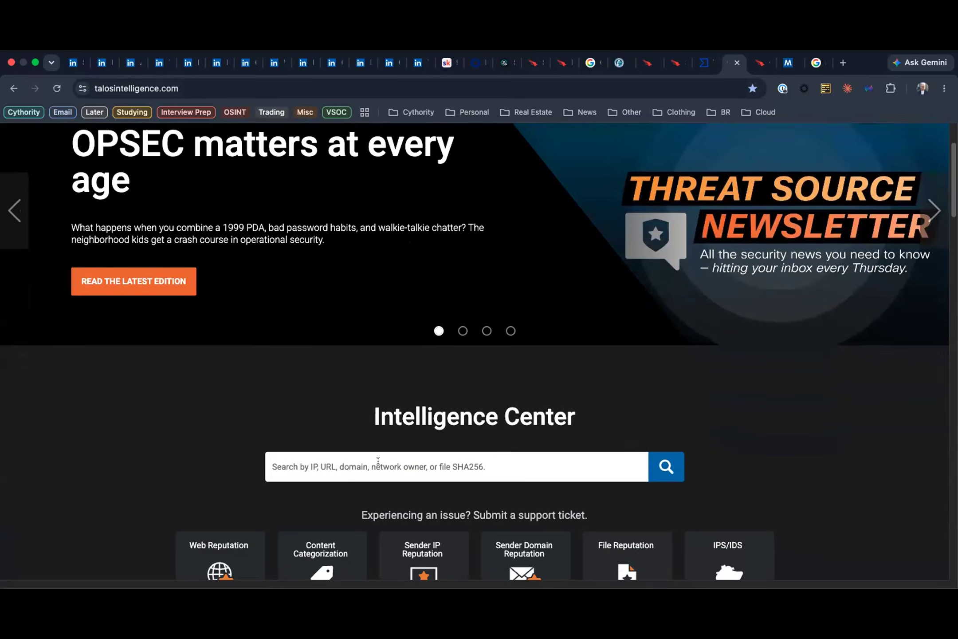
left_click(375, 467)
key("super+v")
key("Return")
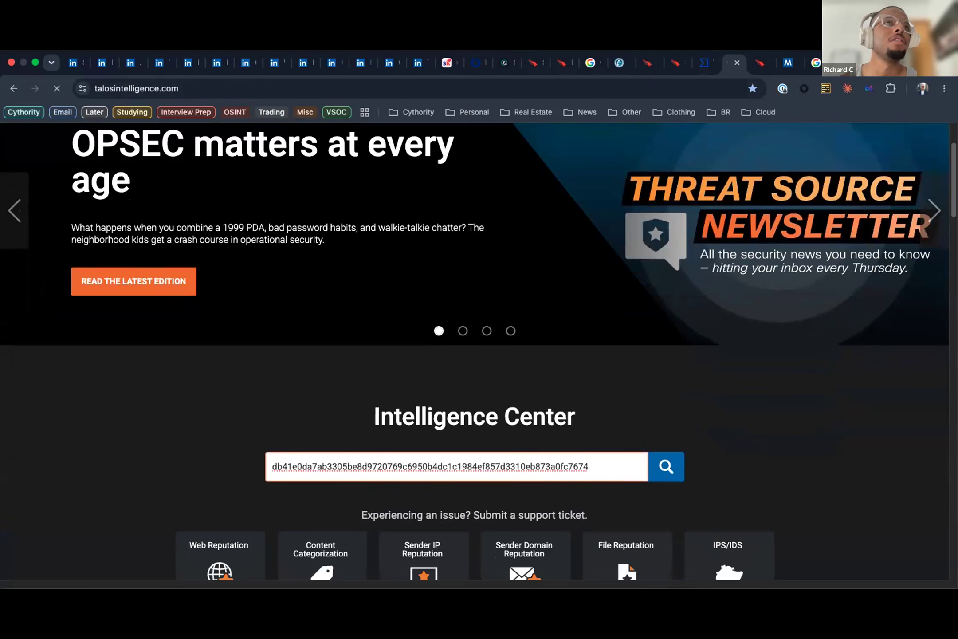
left_click(661, 467)
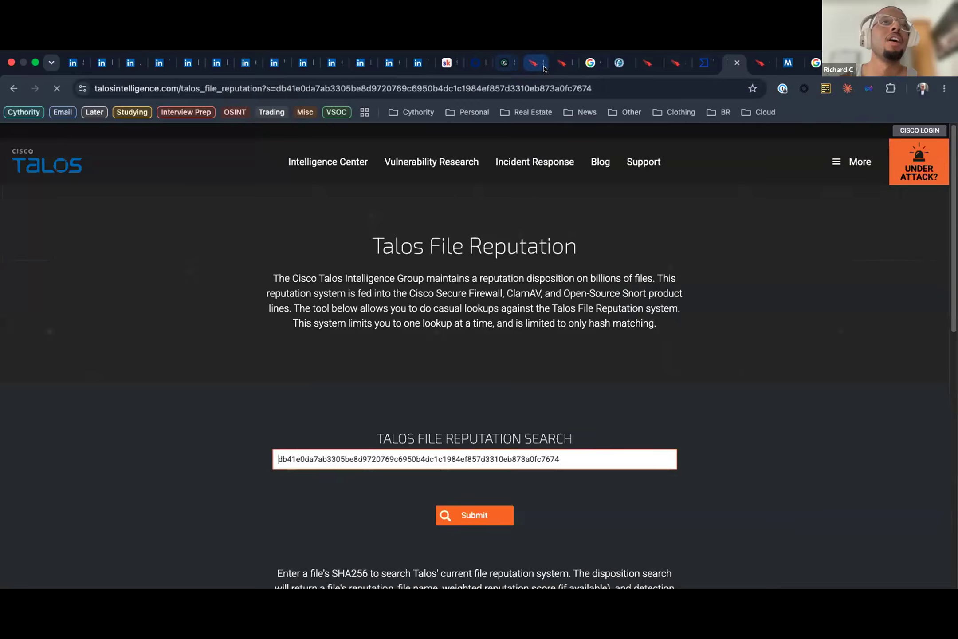
Preview Falcon Sandbox's Single file, Archive file and File from URL options, then close without submitting
left_click(544, 67)
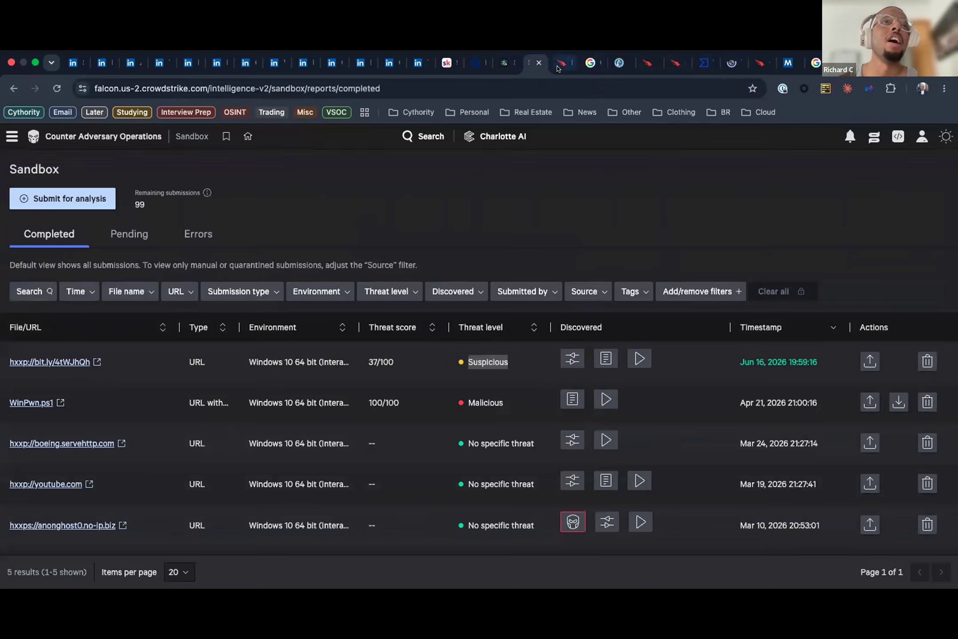
left_click(564, 65)
left_click(537, 64)
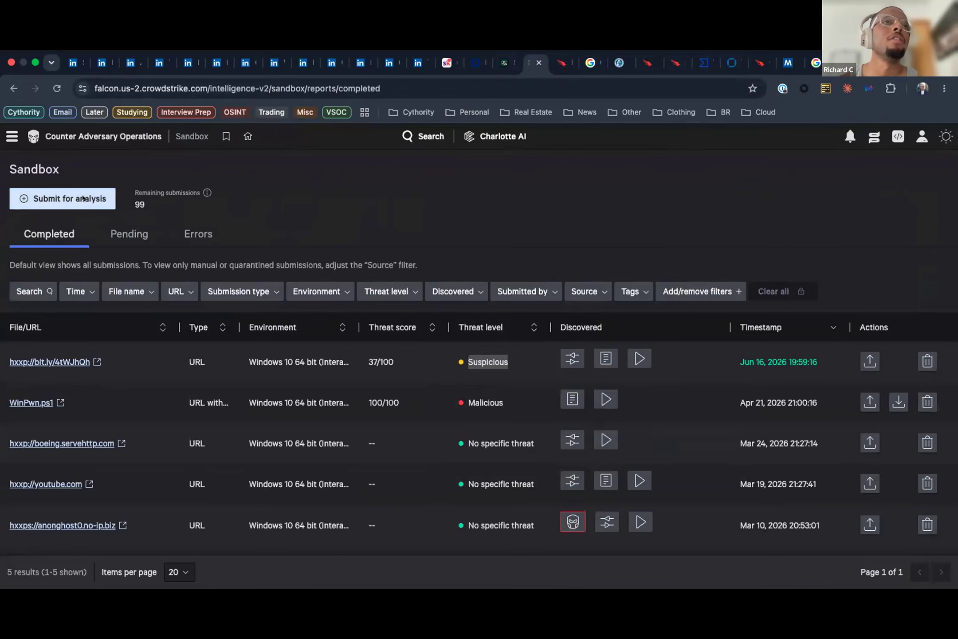
left_click(111, 199)
left_click(578, 177)
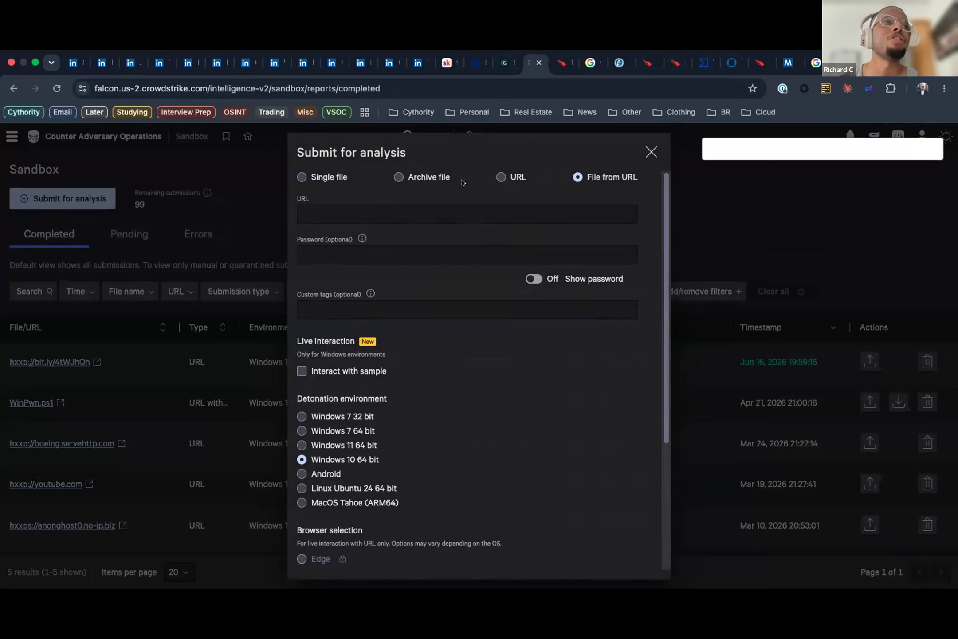
left_click(302, 177)
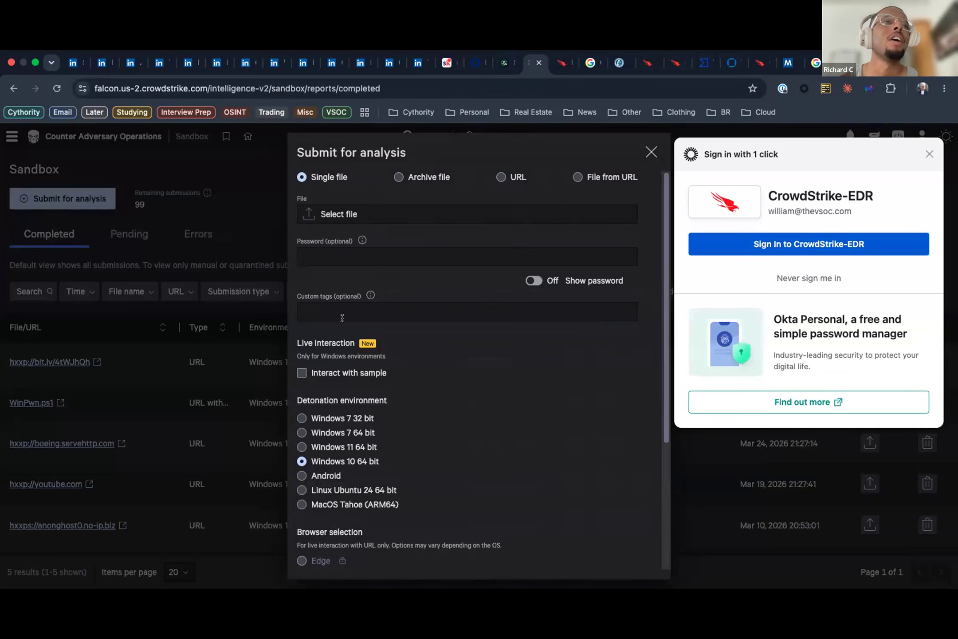
left_click(398, 176)
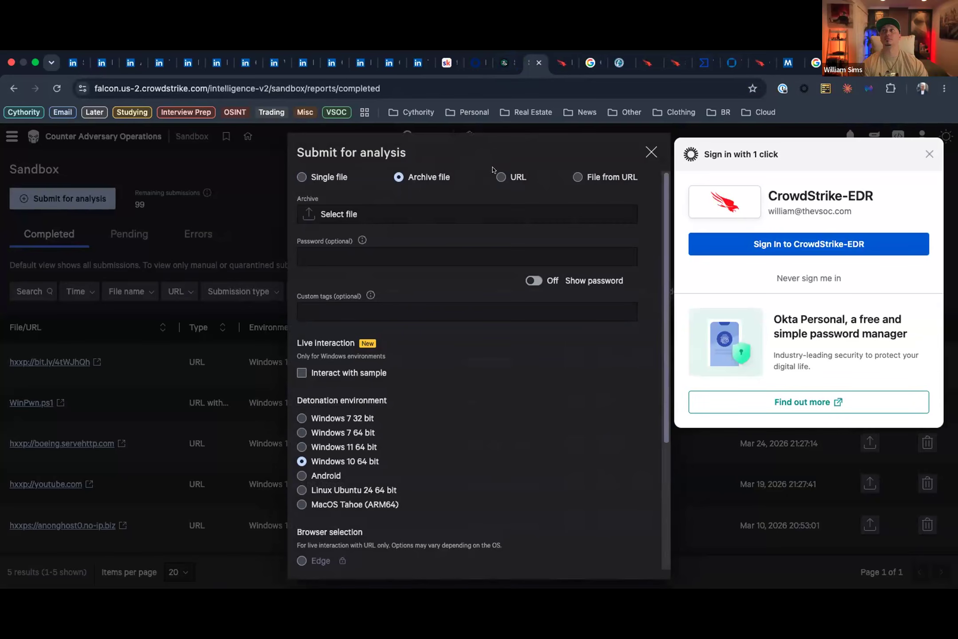
left_click(576, 176)
scroll(415, 303, "down", 5)
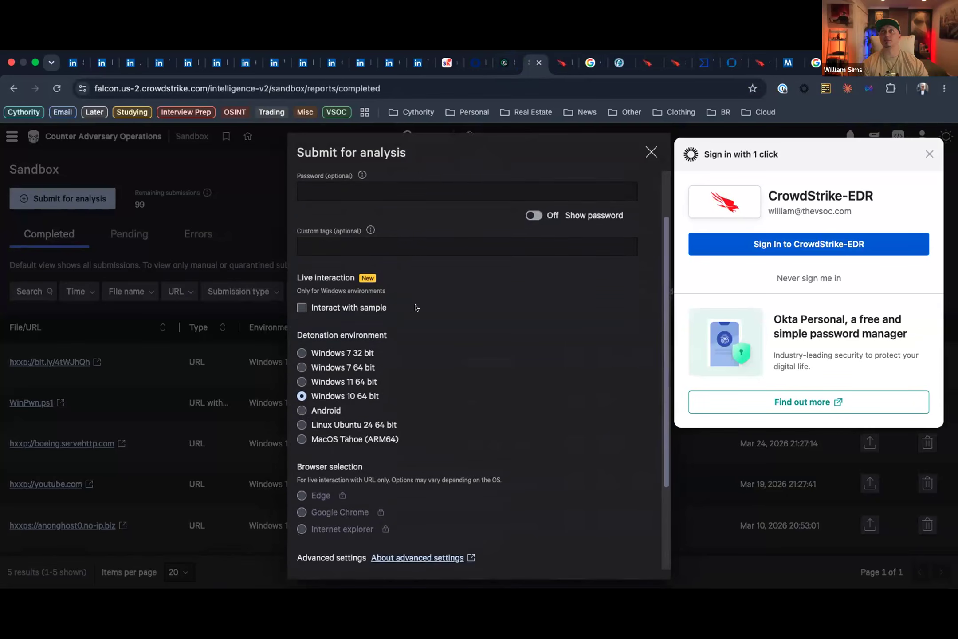
scroll(415, 303, "up", 5)
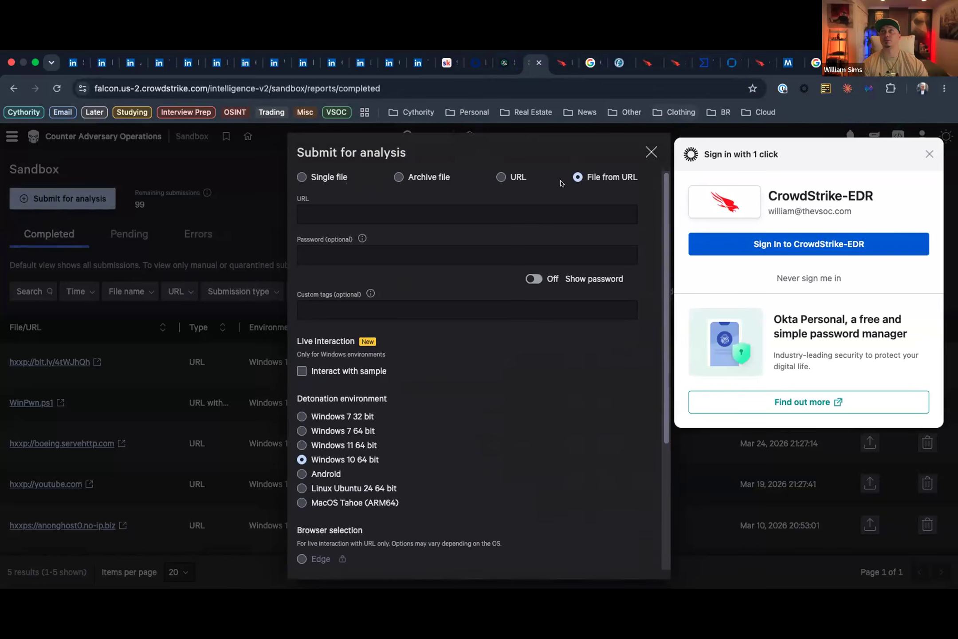
left_click(651, 151)
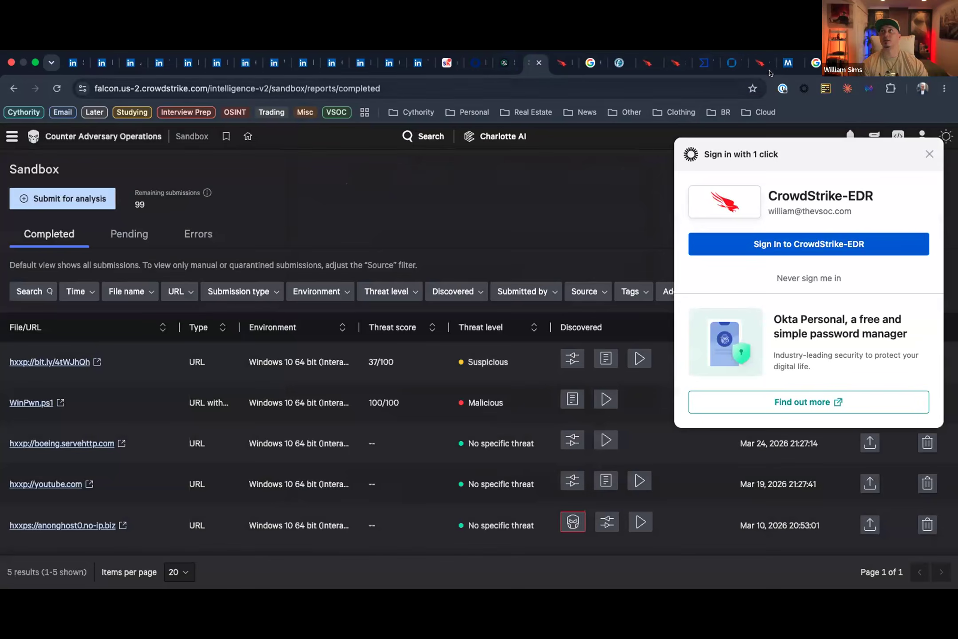
left_click(732, 62)
Submit the Talos file reputation search and highlight the Malicious verdict and weighted score of 100
left_click(488, 517)
scroll(531, 388, "down", 5)
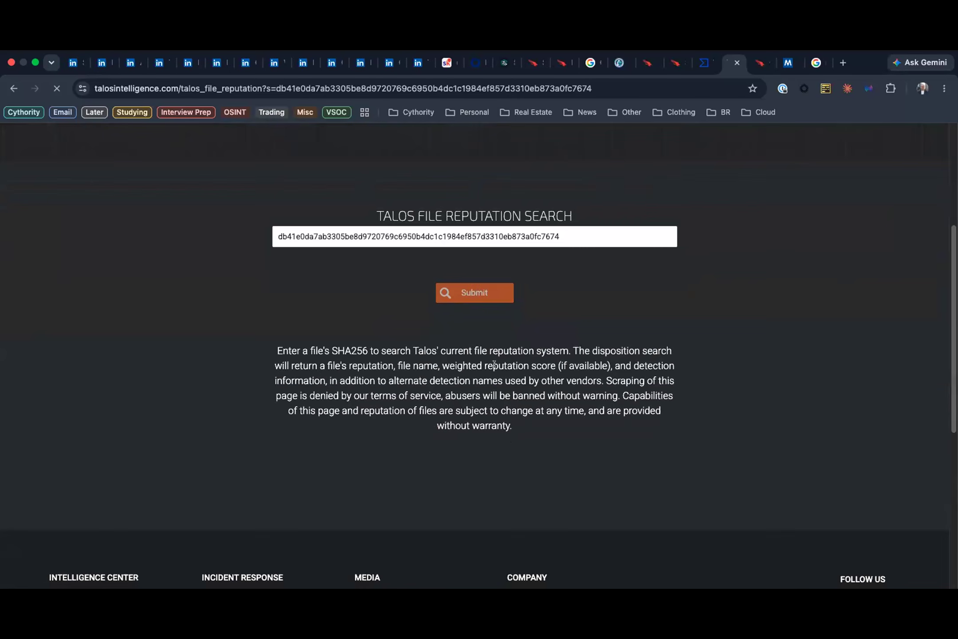
scroll(280, 363, "down", 4)
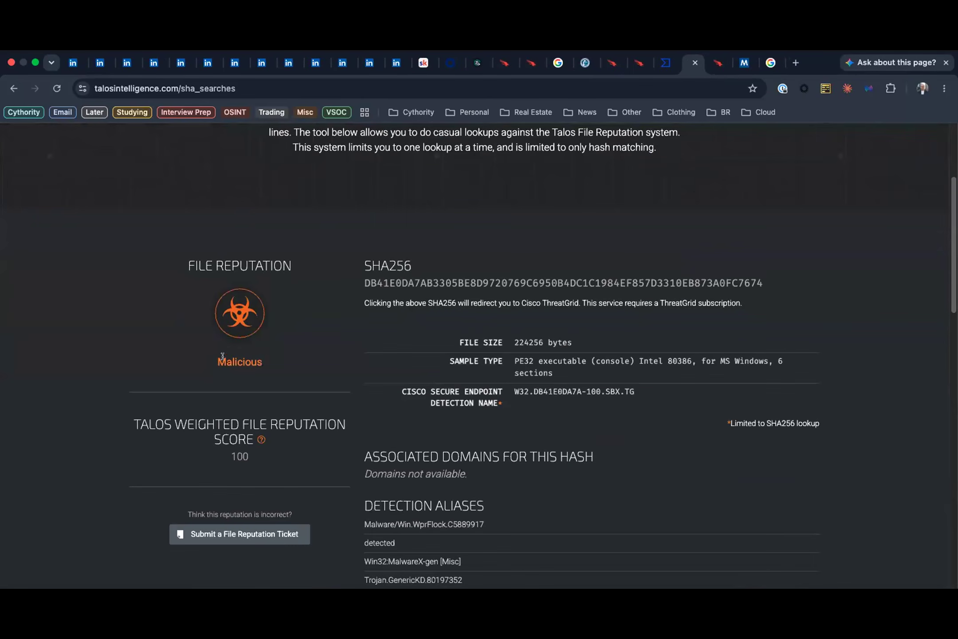
left_click_drag(216, 362, 296, 362)
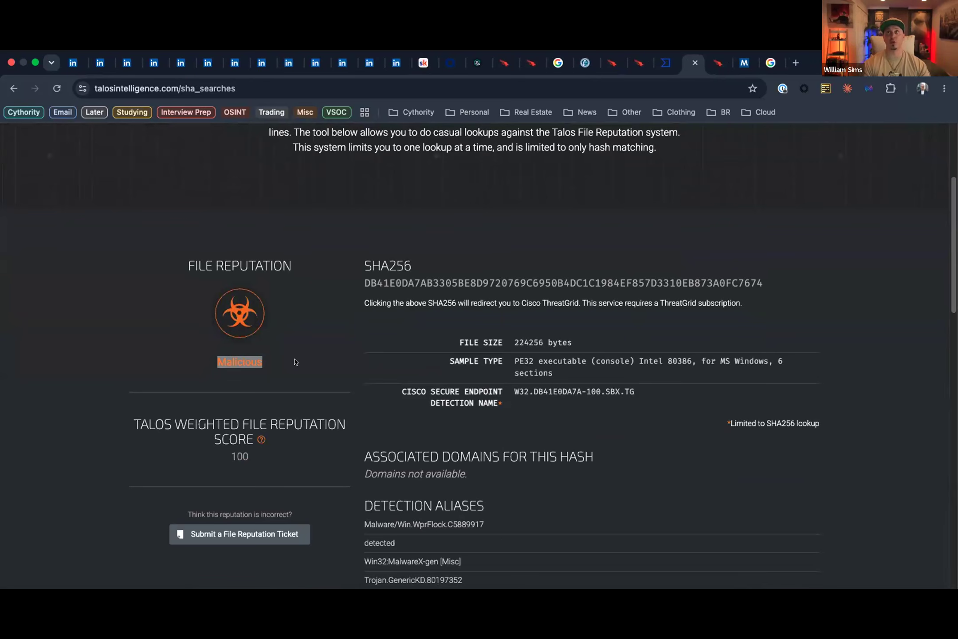
left_click(217, 366)
left_click_drag(216, 364, 280, 360)
scroll(313, 404, "down", 3)
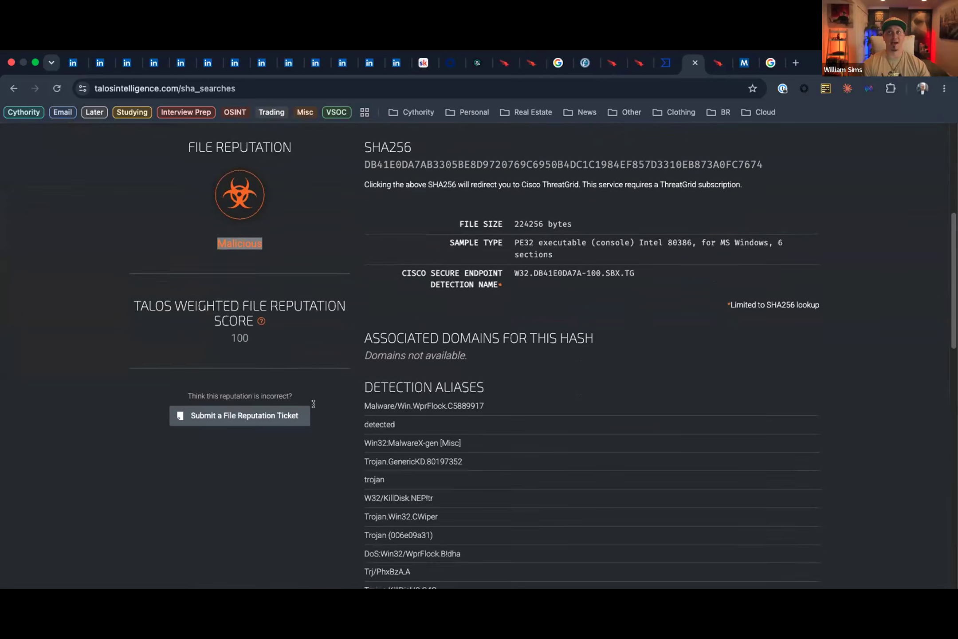
left_click(226, 307)
double_click(272, 335)
left_click(290, 335)
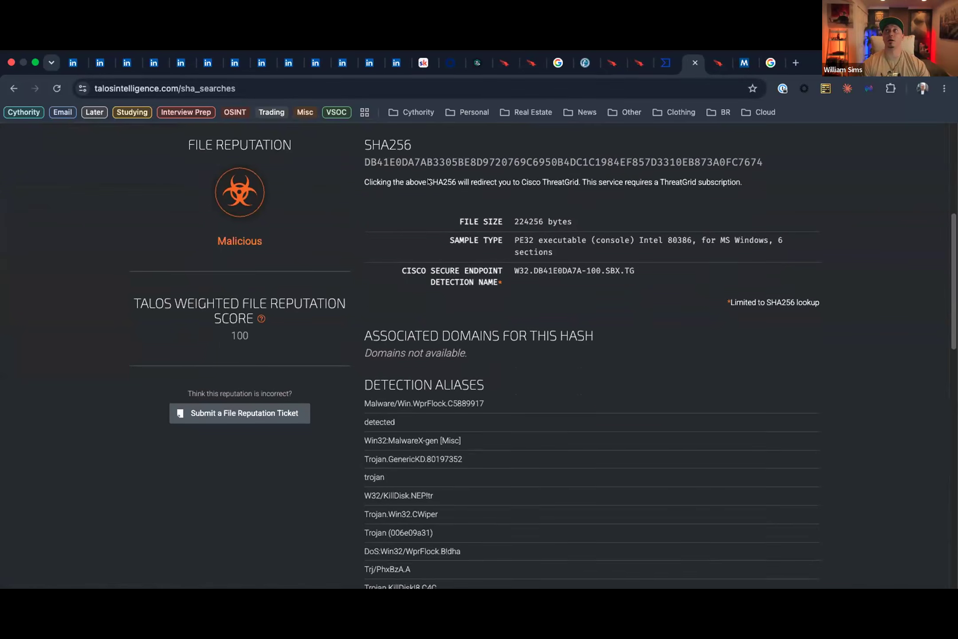
scroll(429, 182, "up", 3)
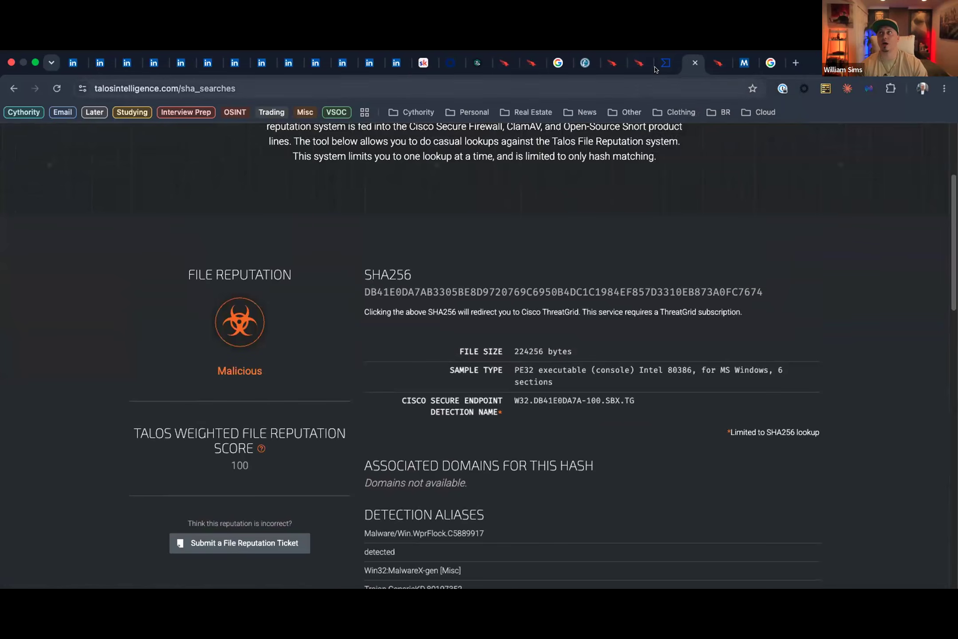
left_click(612, 63)
Open a new tab beside Falcon and go to the Cythority VSOC Drive folder via bookmarks
left_click(560, 65)
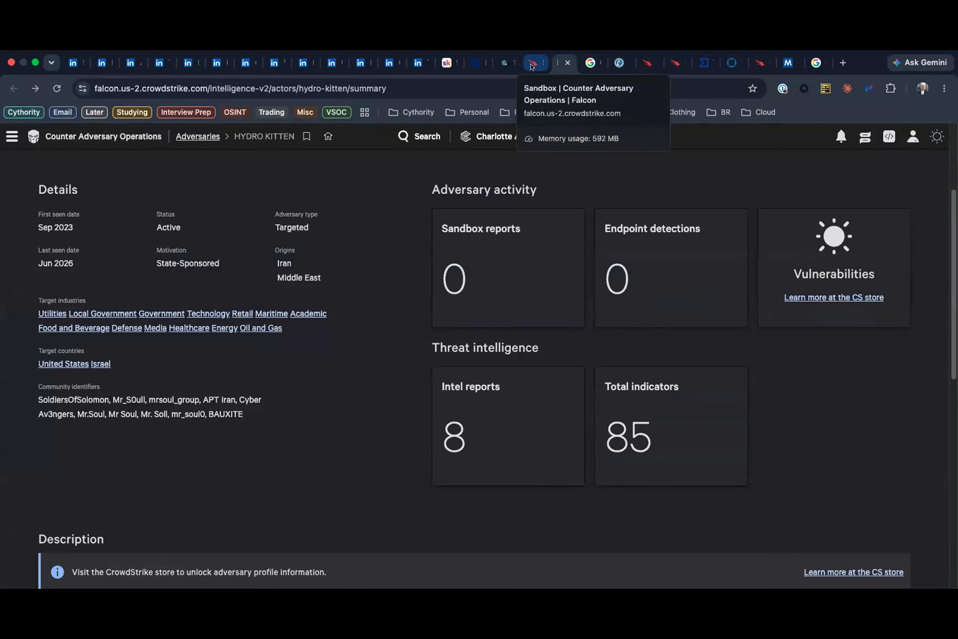
right_click(552, 66)
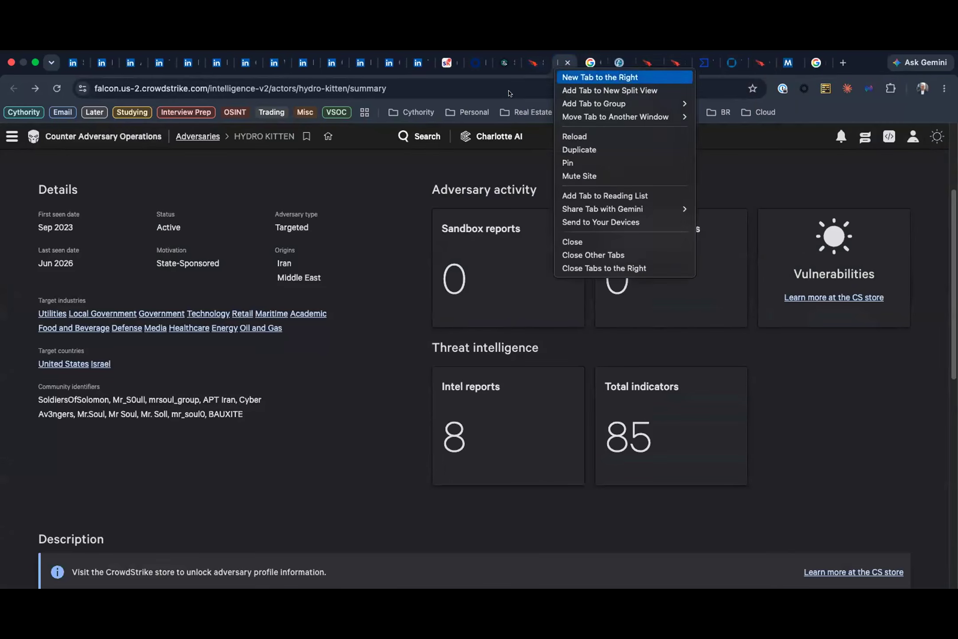
left_click(577, 75)
left_click(413, 112)
mouse_move(443, 137)
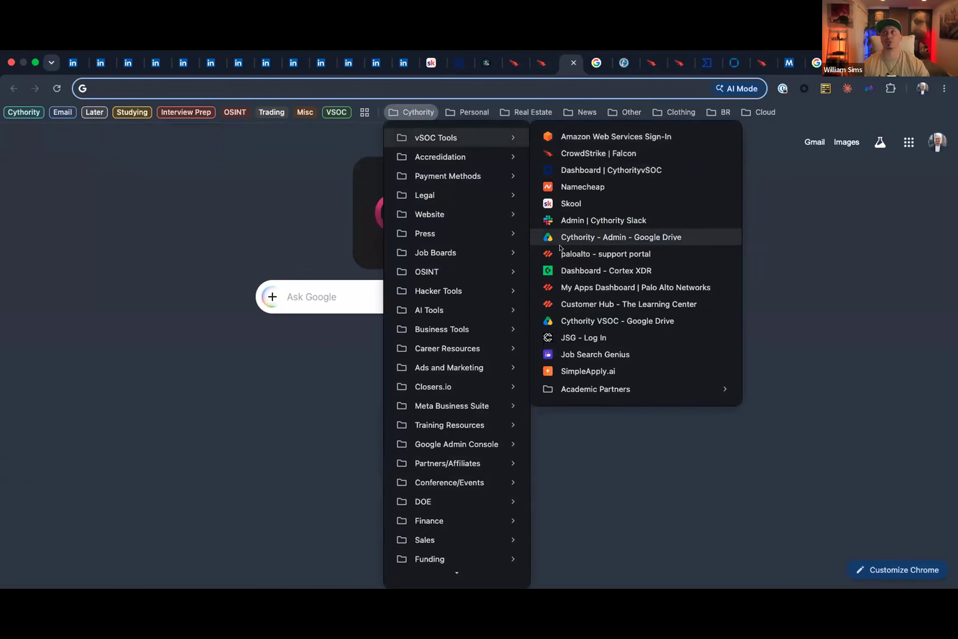
left_click(569, 319)
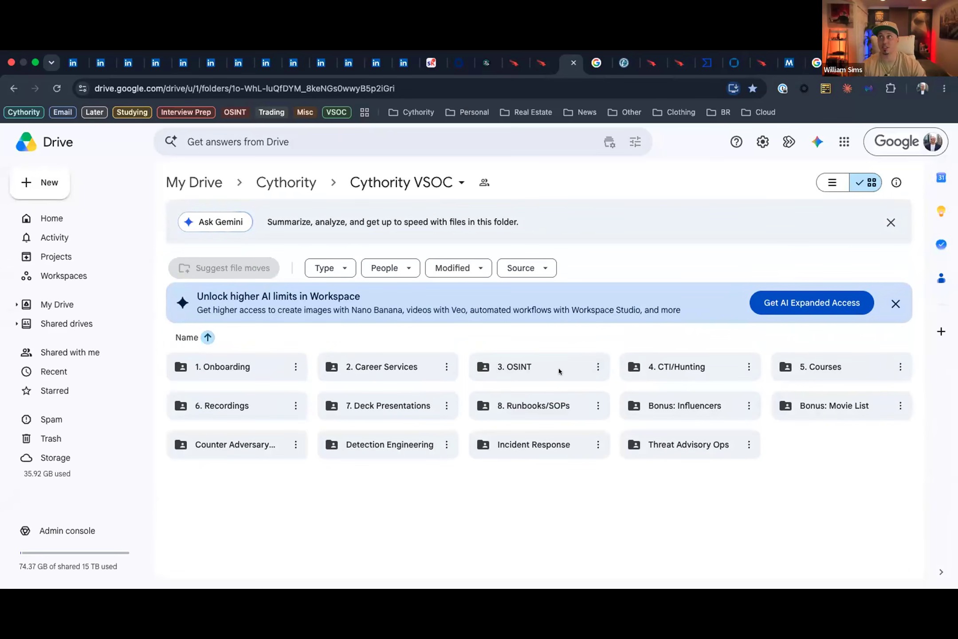
Open 4. CTI/Hunting, doc 9 IOC Search via Advanced Event Search, and copy its IP Search query
double_click(710, 359)
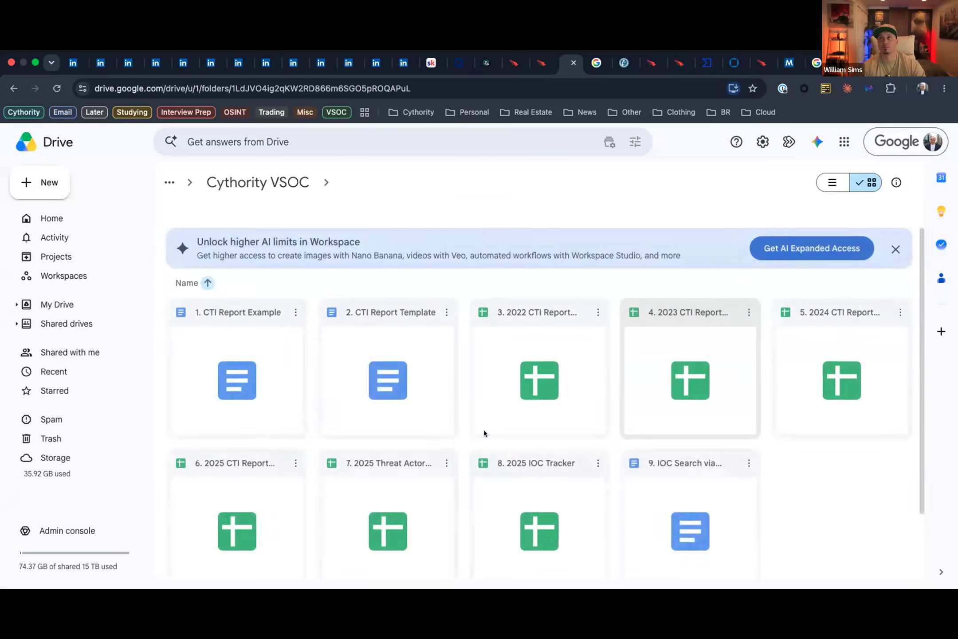
scroll(485, 433, "down", 3)
double_click(659, 434)
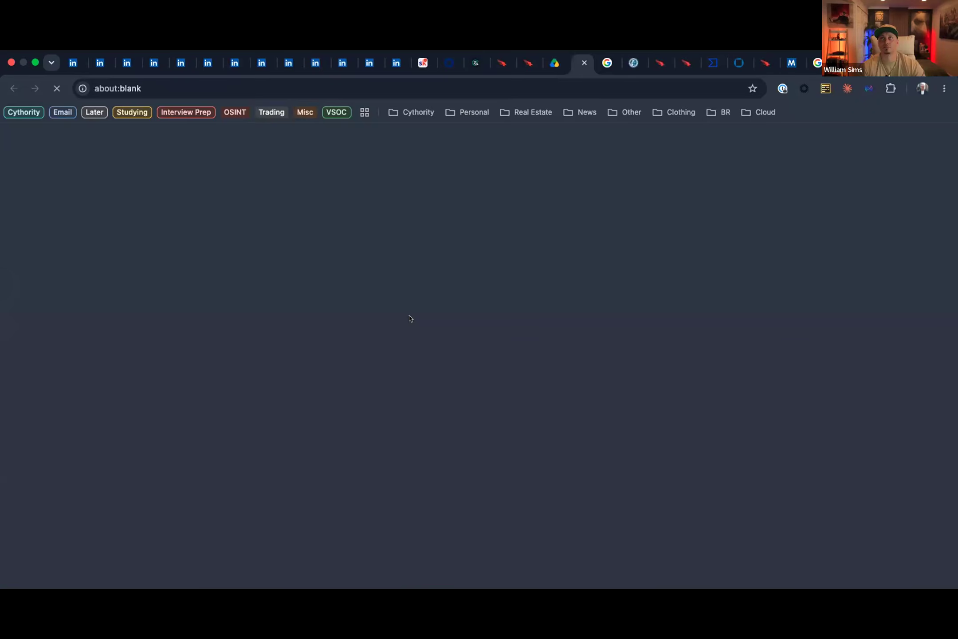
scroll(386, 338, "down", 5)
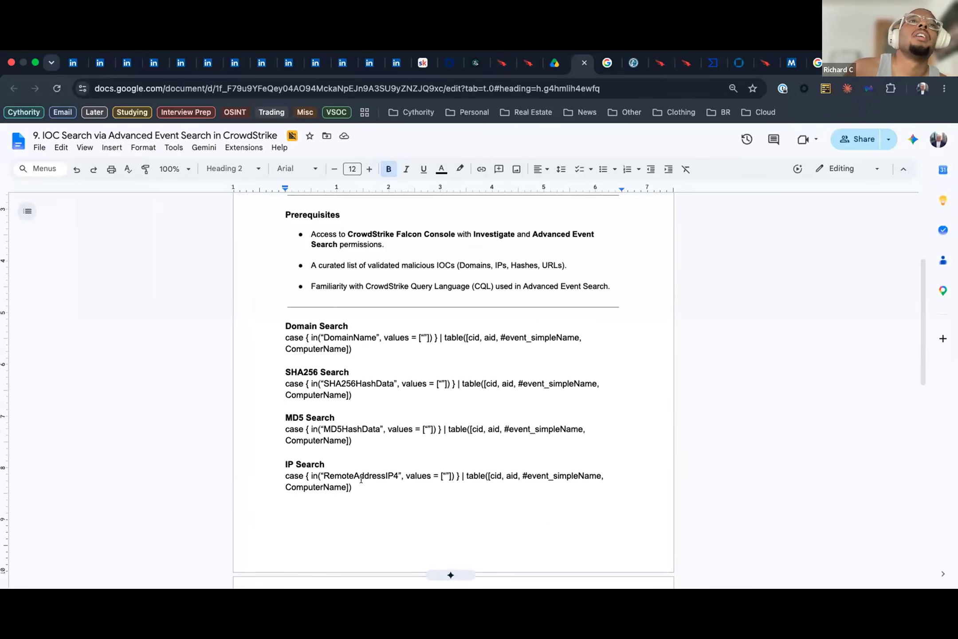
left_click_drag(355, 488, 275, 476)
key("super+c")
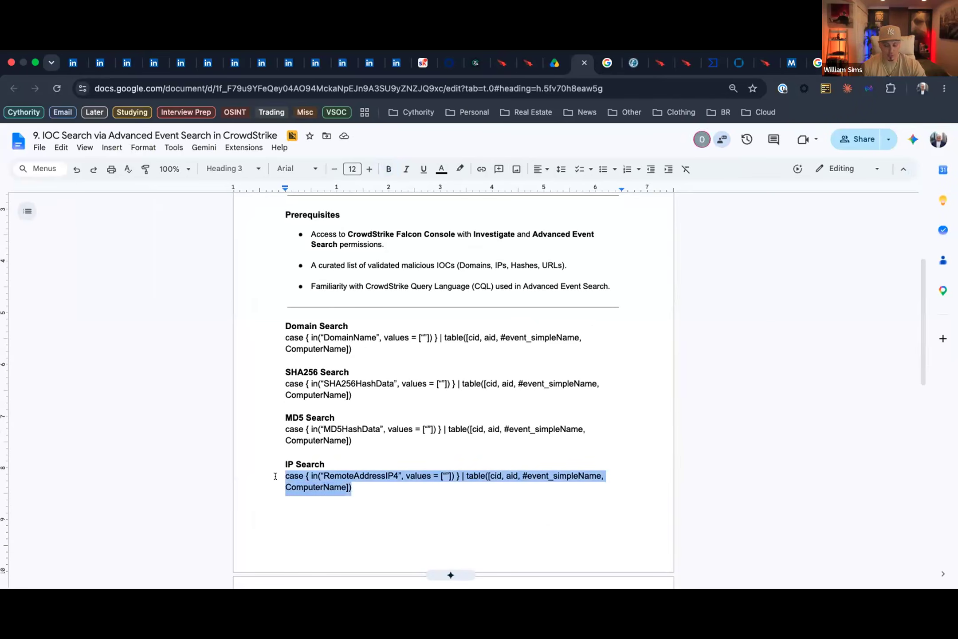
left_click(293, 476)
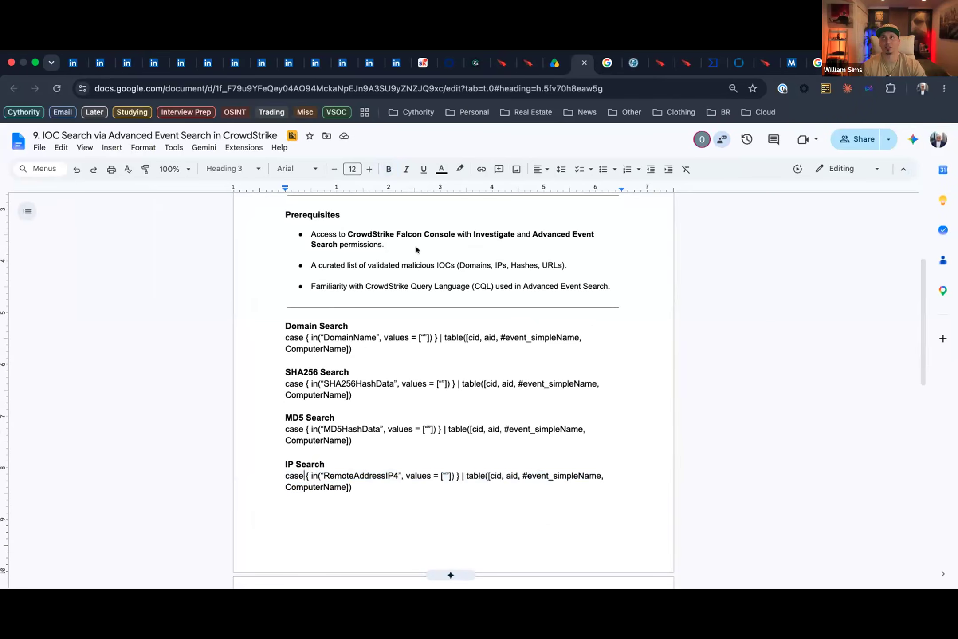
left_click(530, 63)
Duplicate the HYDRO KITTEN adversary tab and open Falcon's hamburger navigation menu
scroll(470, 249, "up", 5)
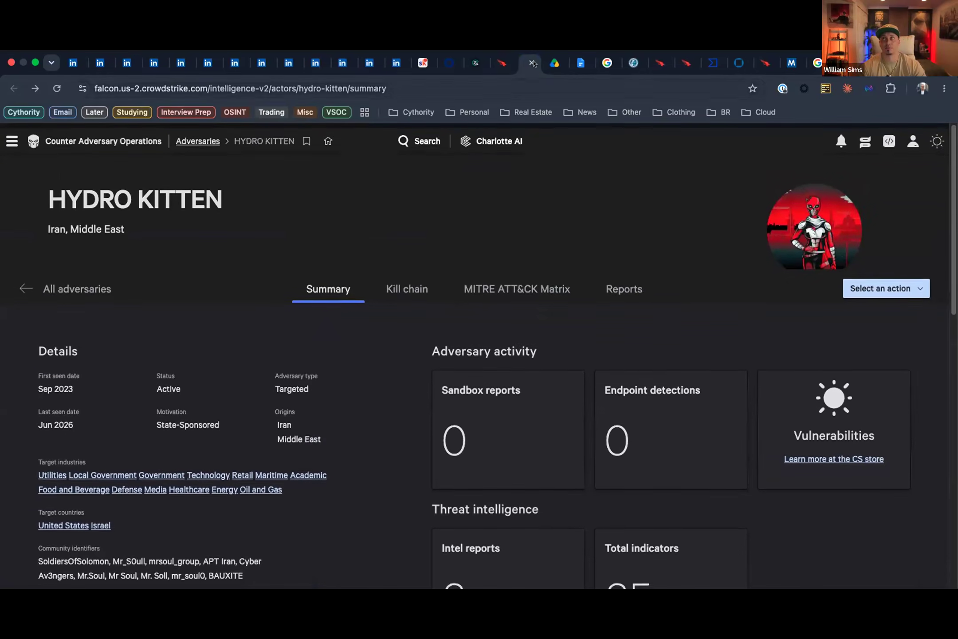
right_click(524, 67)
left_click(532, 150)
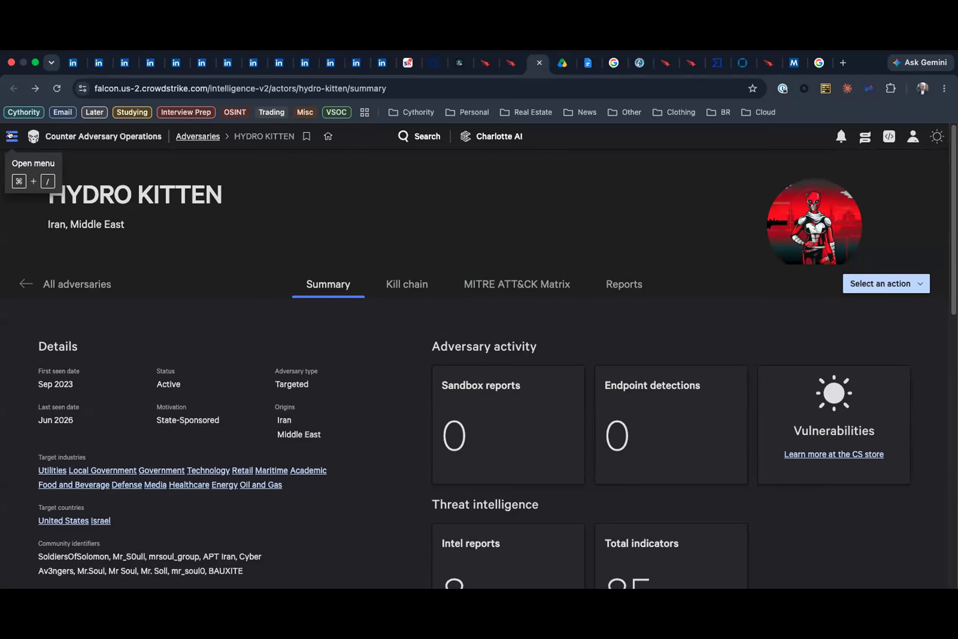
left_click(10, 135)
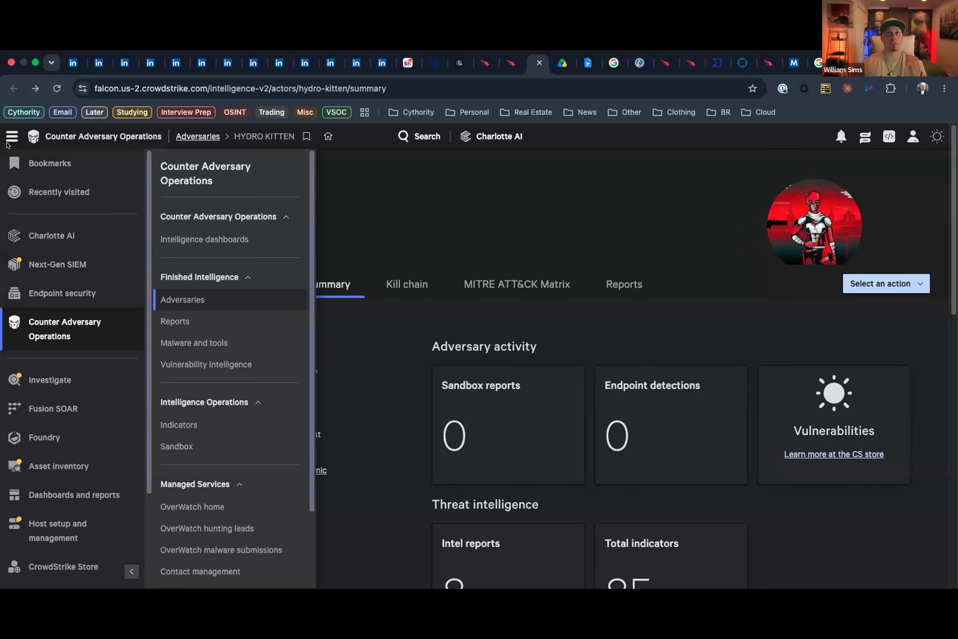
Go to Advanced event search from the Investigate menu
left_click(91, 381)
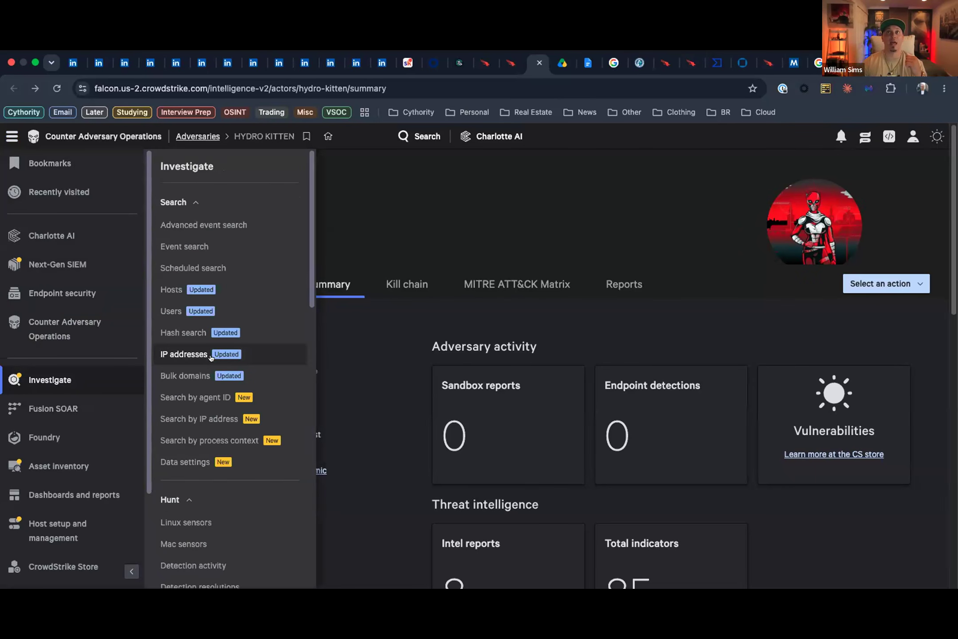
left_click(220, 224)
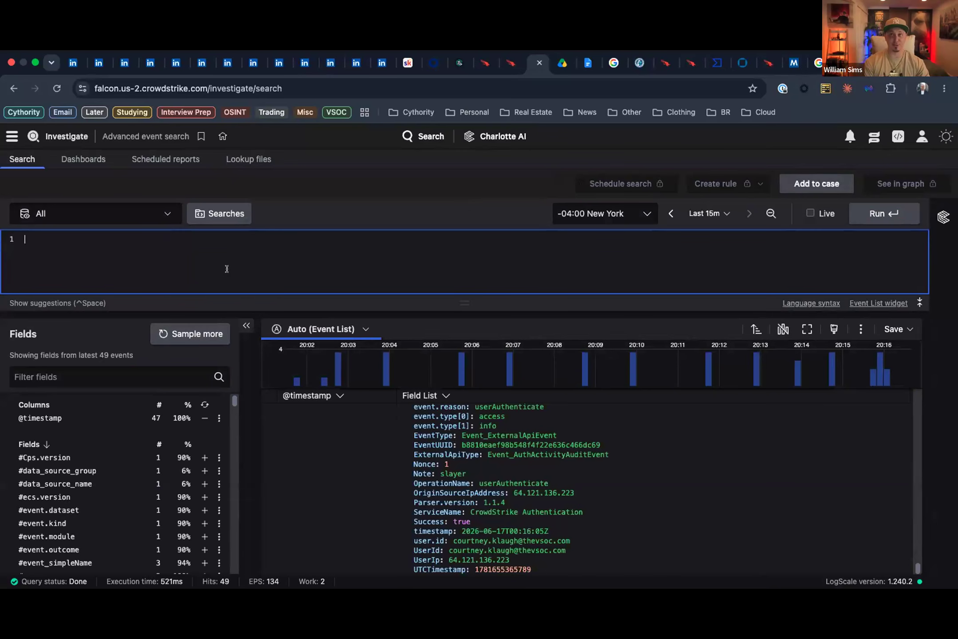
key("super+v")
left_click(23, 239)
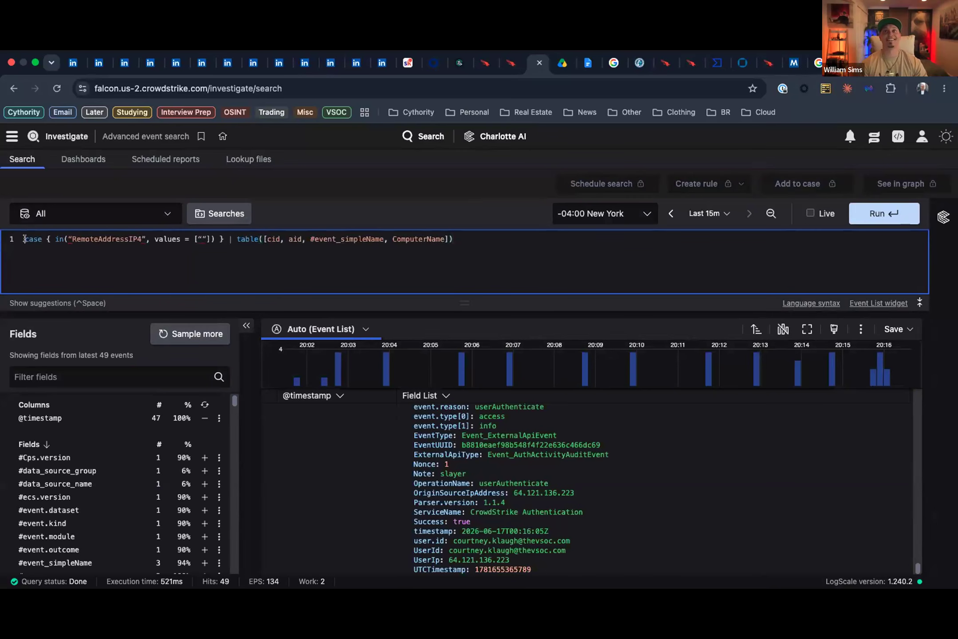
left_click(203, 239)
key("BackSpace")
key("BackSpace")
key("Return")
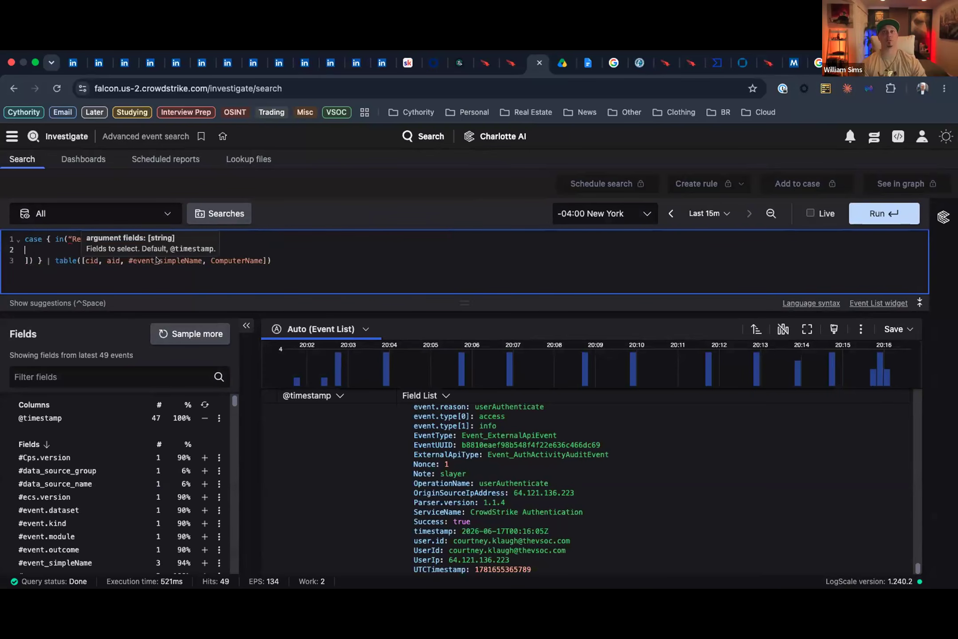
left_click(70, 240)
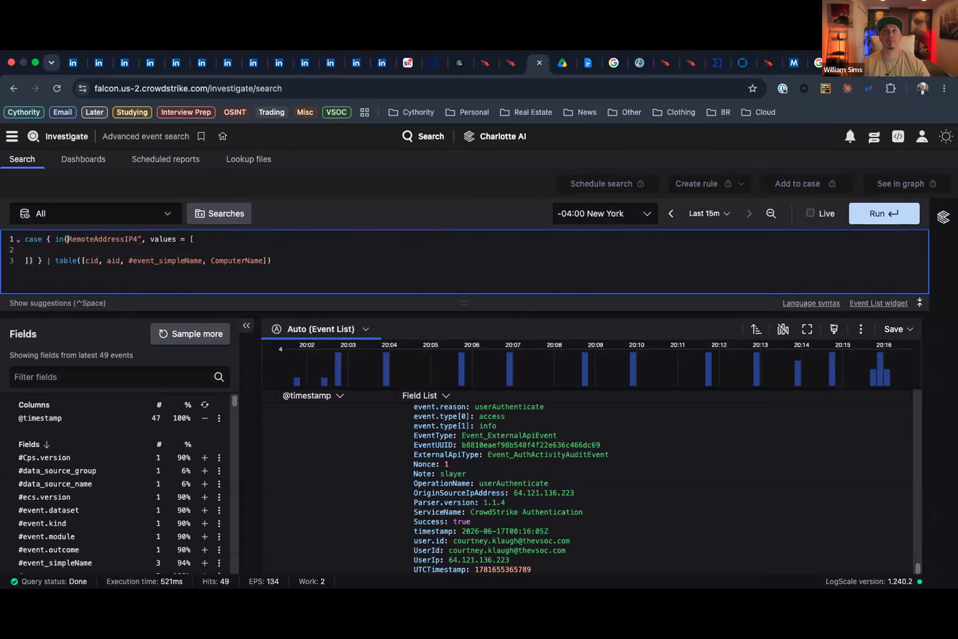
key("ctrl+a")
key("BackSpace")
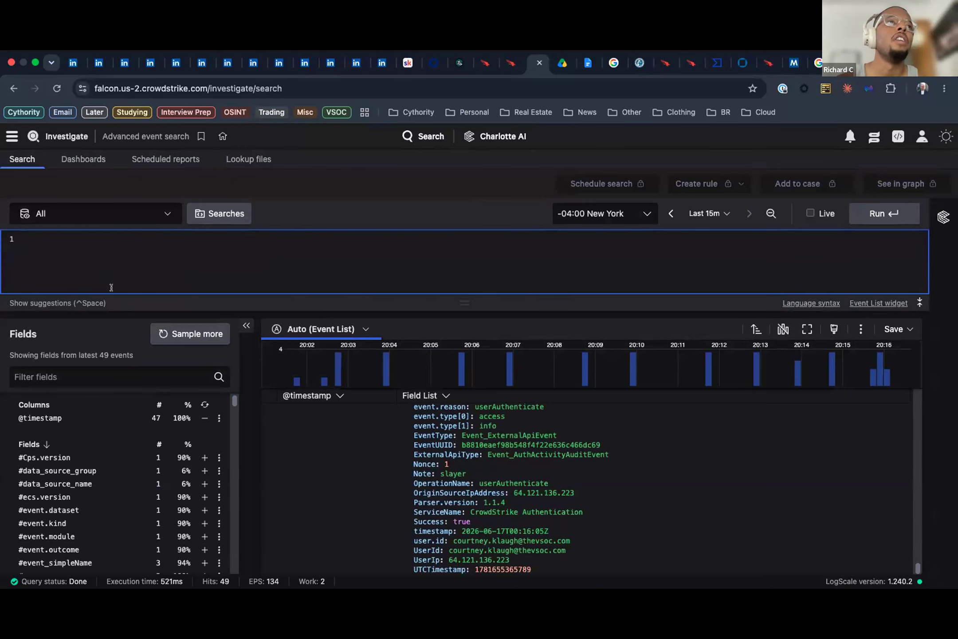
left_click(12, 136)
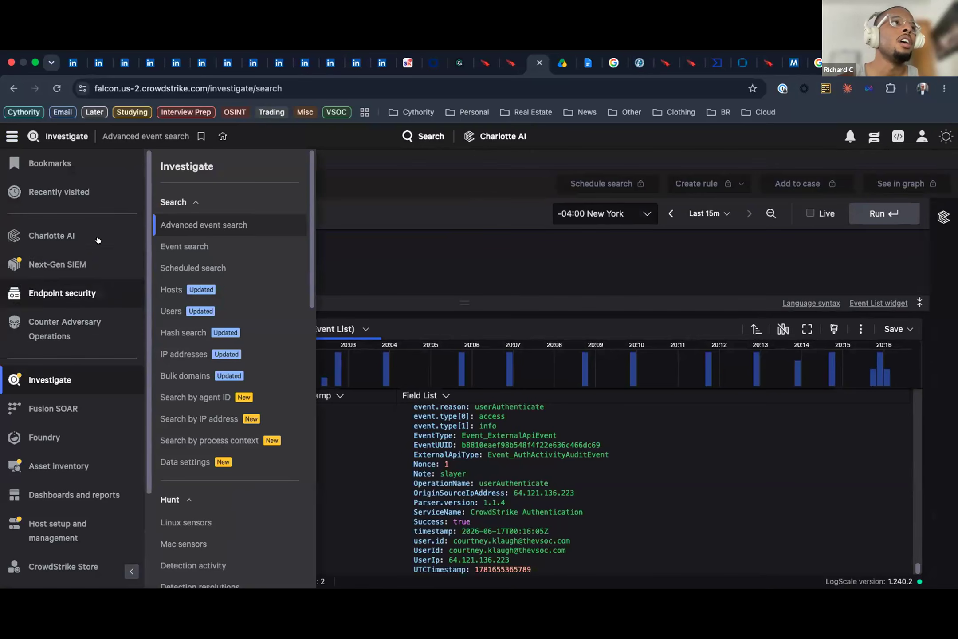
left_click(57, 264)
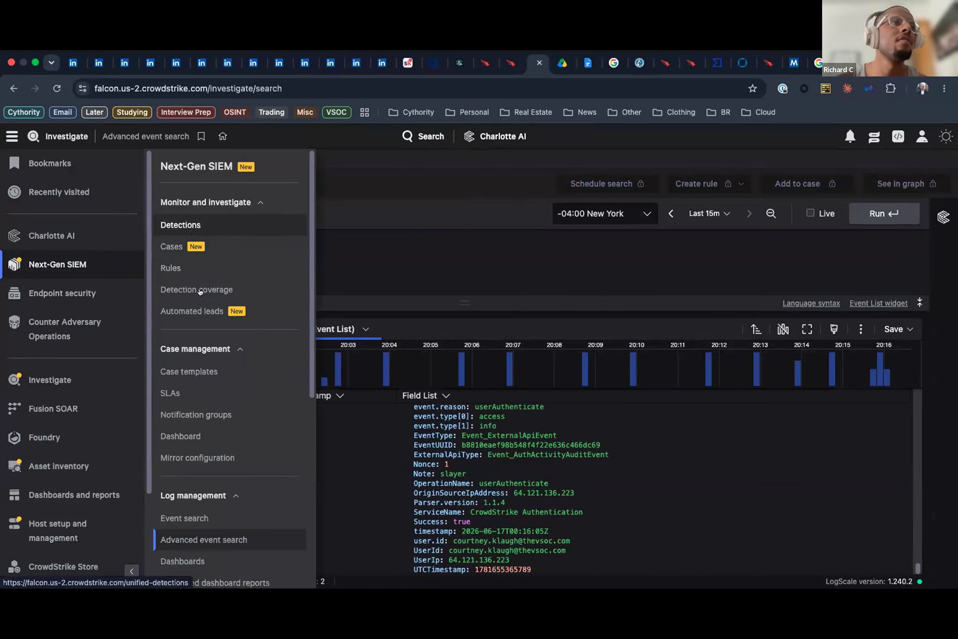
scroll(212, 465, "down", 3)
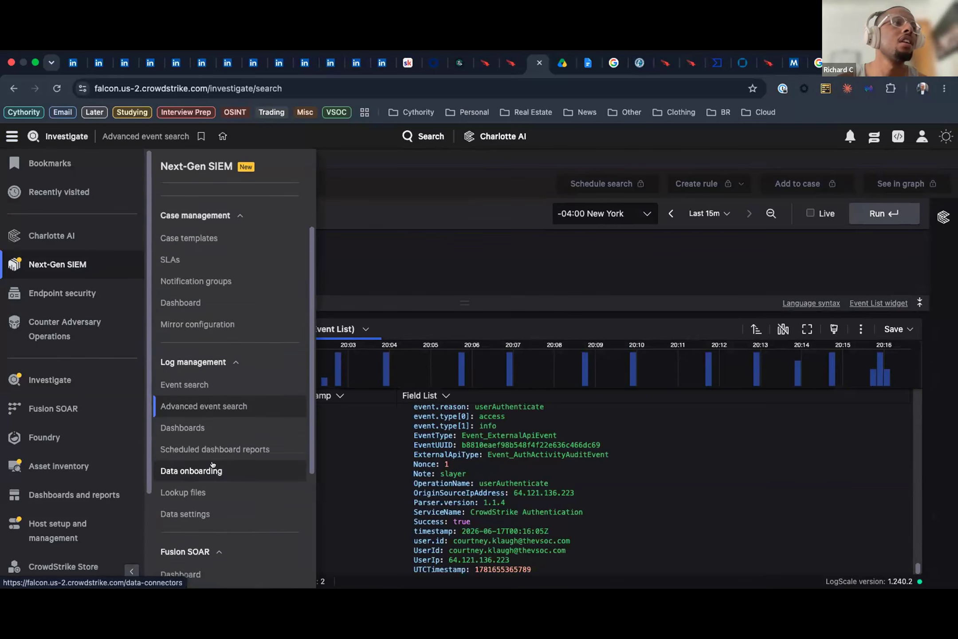
scroll(212, 465, "down", 2)
left_click(220, 353)
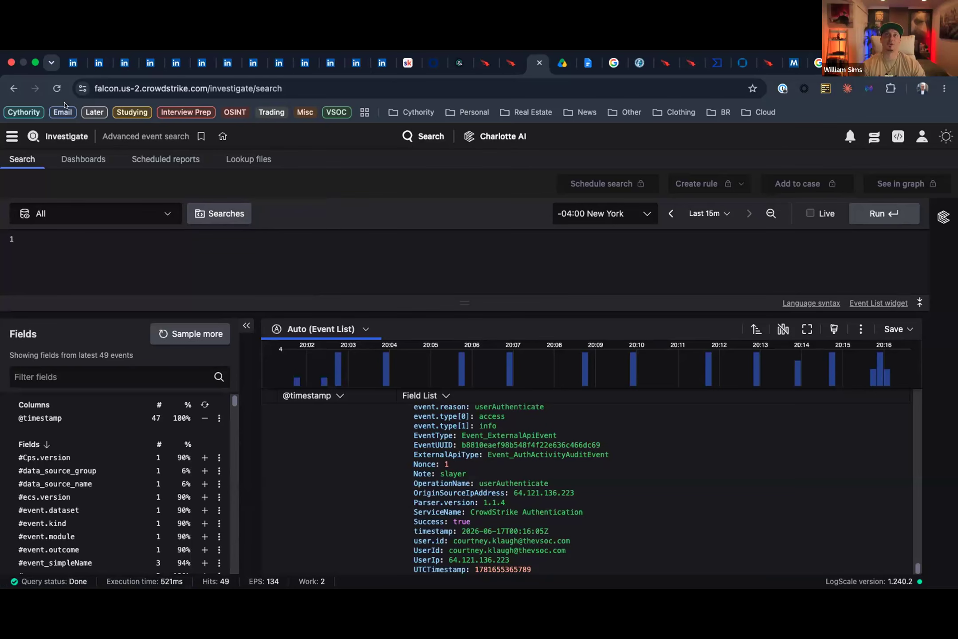
Reload the search results and scroll up to the SandboxResultSummary event
left_click(55, 88)
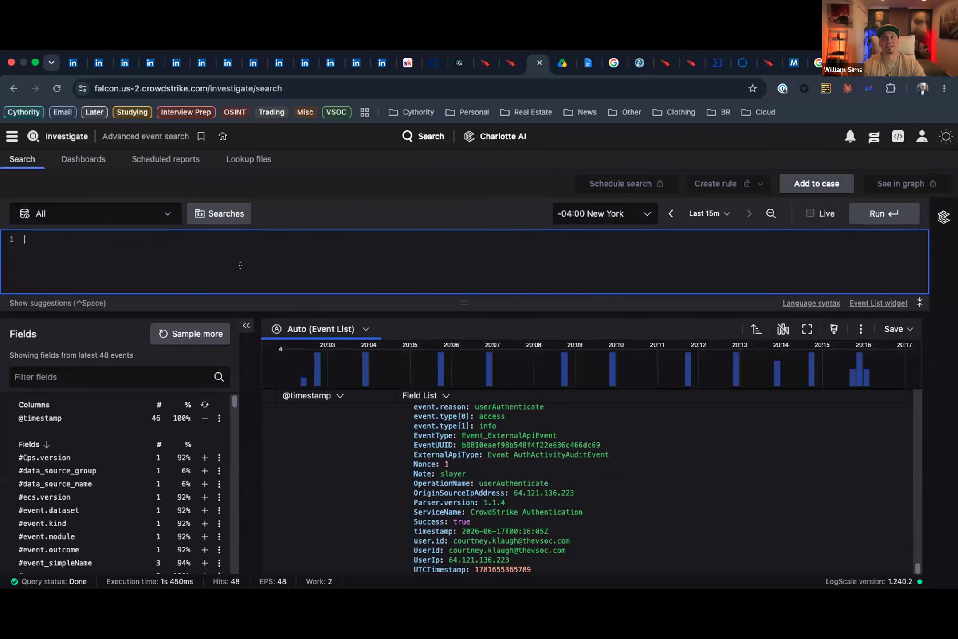
scroll(315, 444, "up", 5)
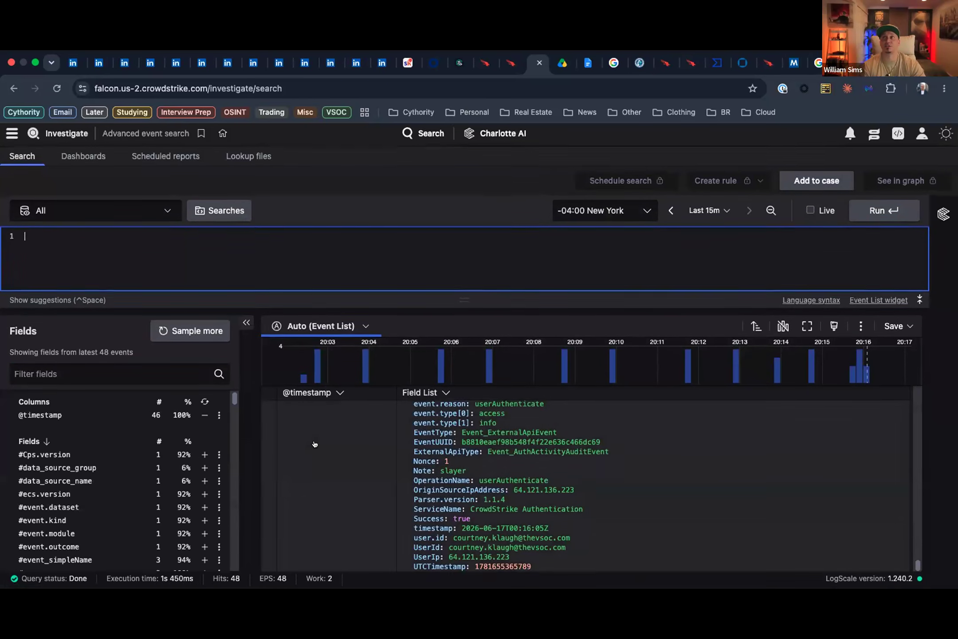
scroll(314, 444, "up", 5)
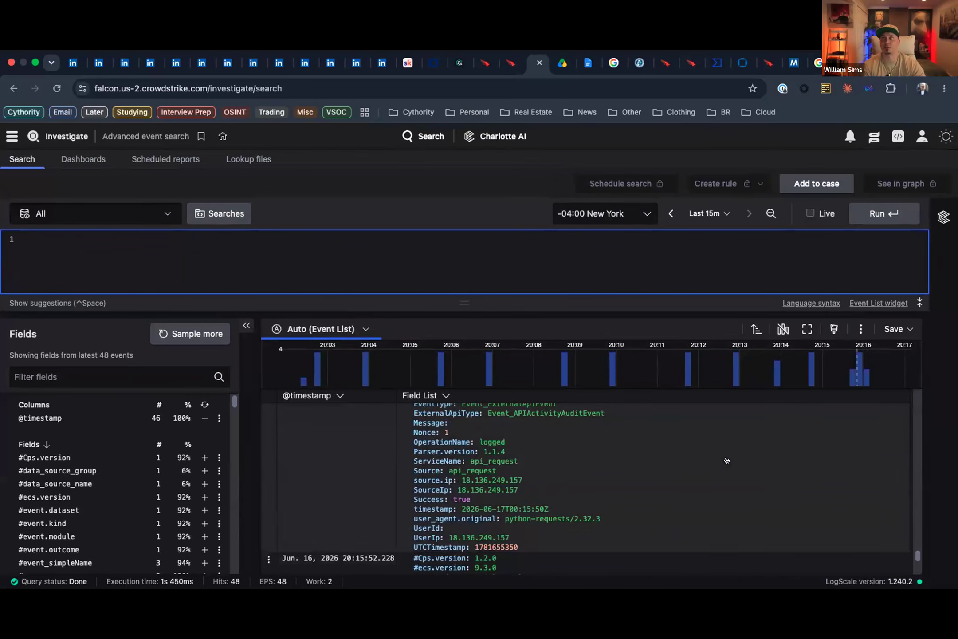
left_click_drag(918, 555, 918, 471)
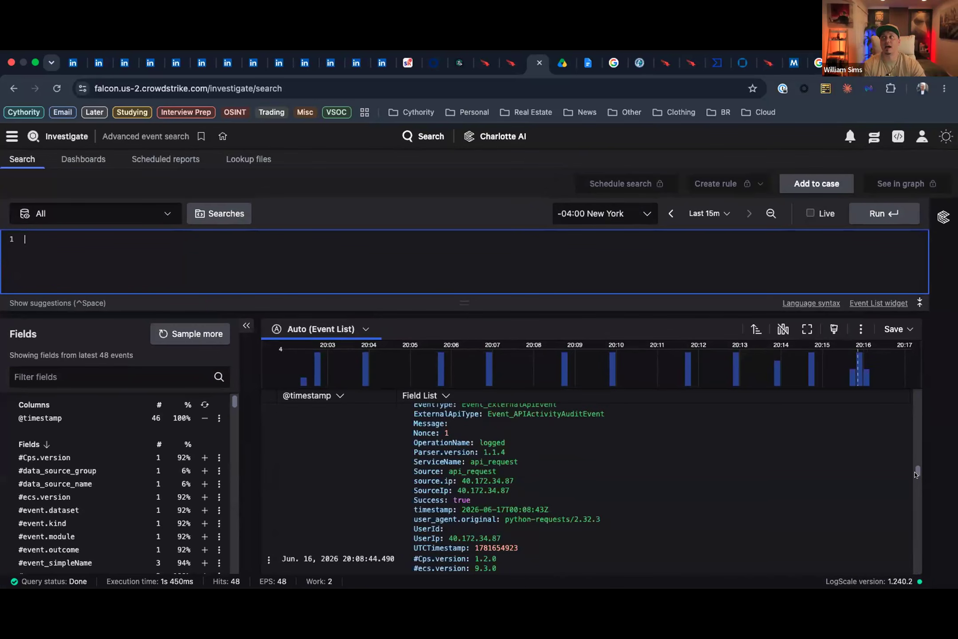
left_click_drag(916, 429, 916, 394)
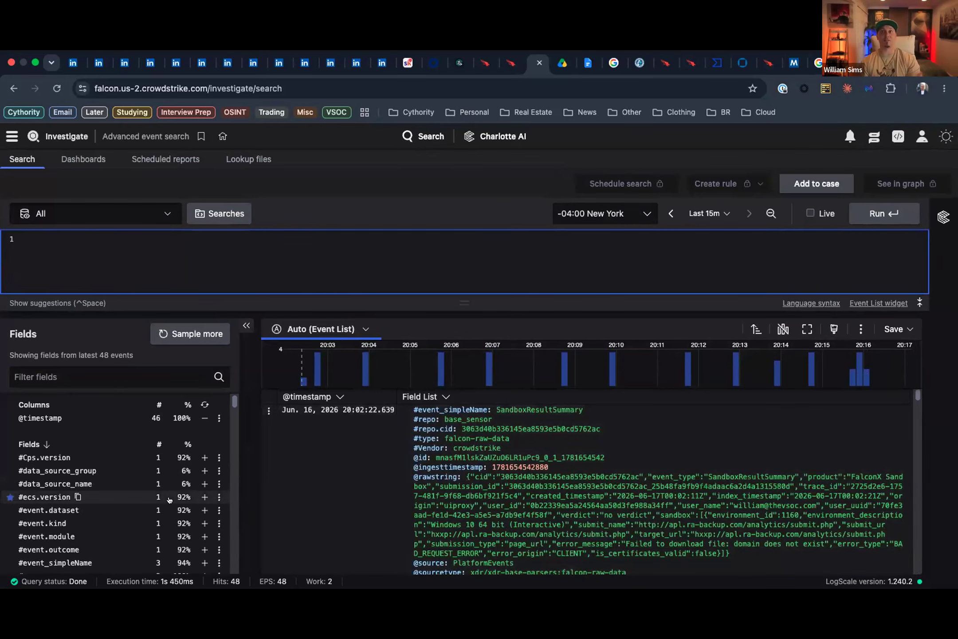
Scroll through the SandboxResultSummary event's Fields pane
scroll(74, 470, "down", 1)
scroll(75, 470, "down", 4)
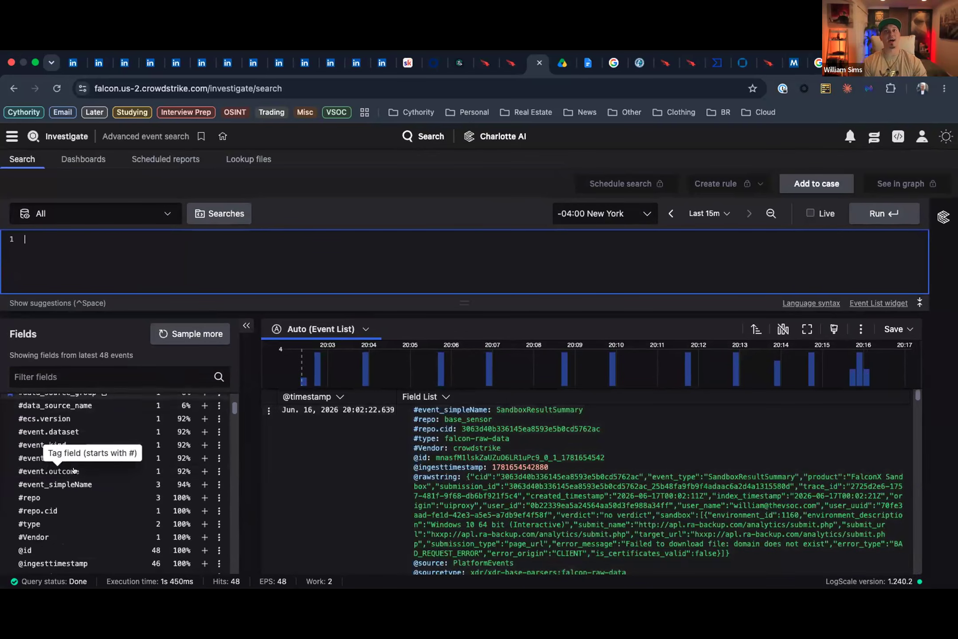
scroll(74, 470, "down", 1)
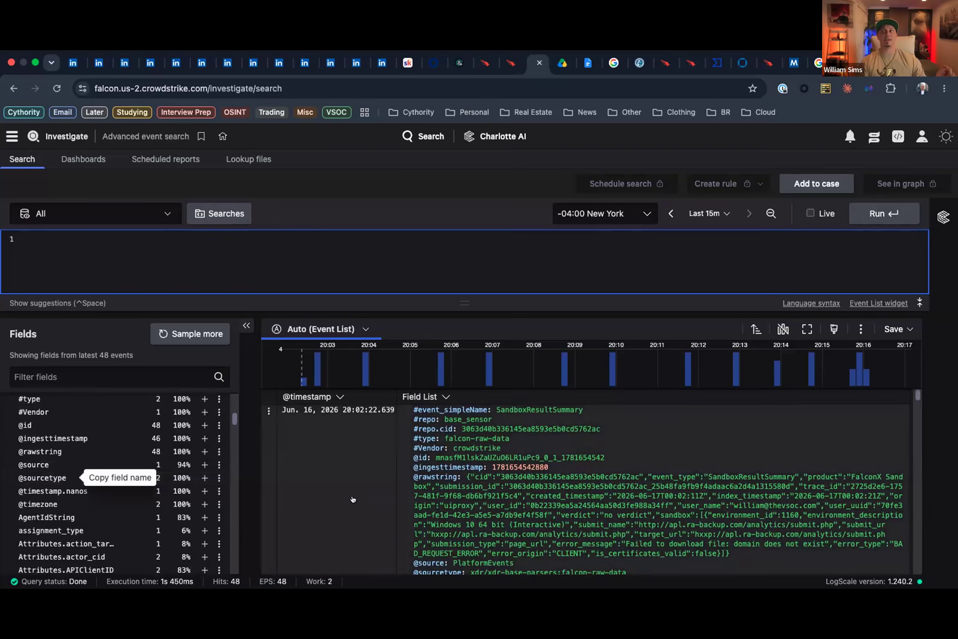
scroll(429, 488, "down", 3)
scroll(430, 488, "up", 5)
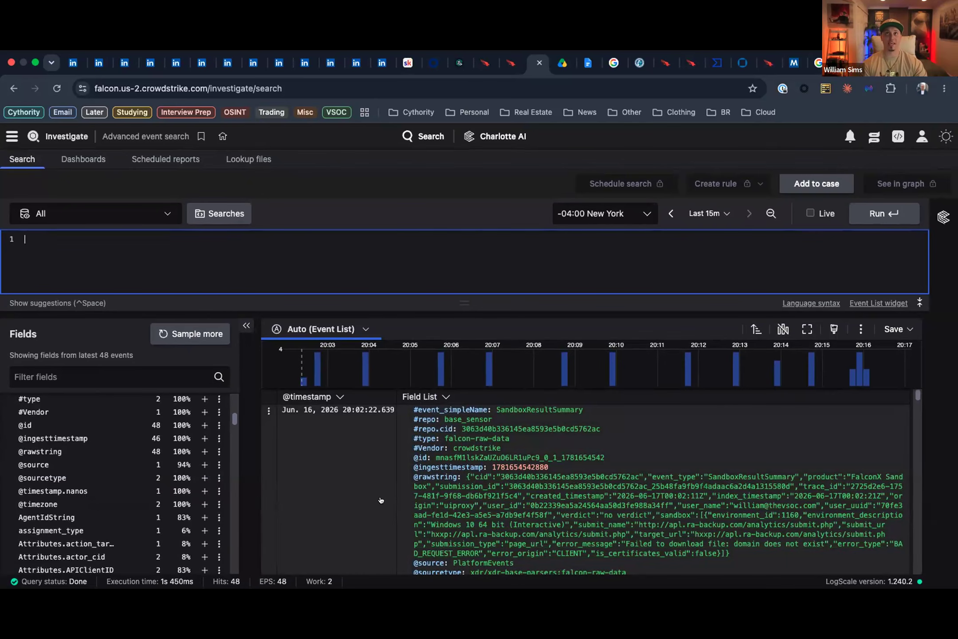
Paste the IP Search query and break its values list onto separate lines, removing a stray quote
type("case { in(\"RemoteAddressIP4\", values = [\"\"]) } | table([cid, aid, #event_simpleName, ComputerName])")
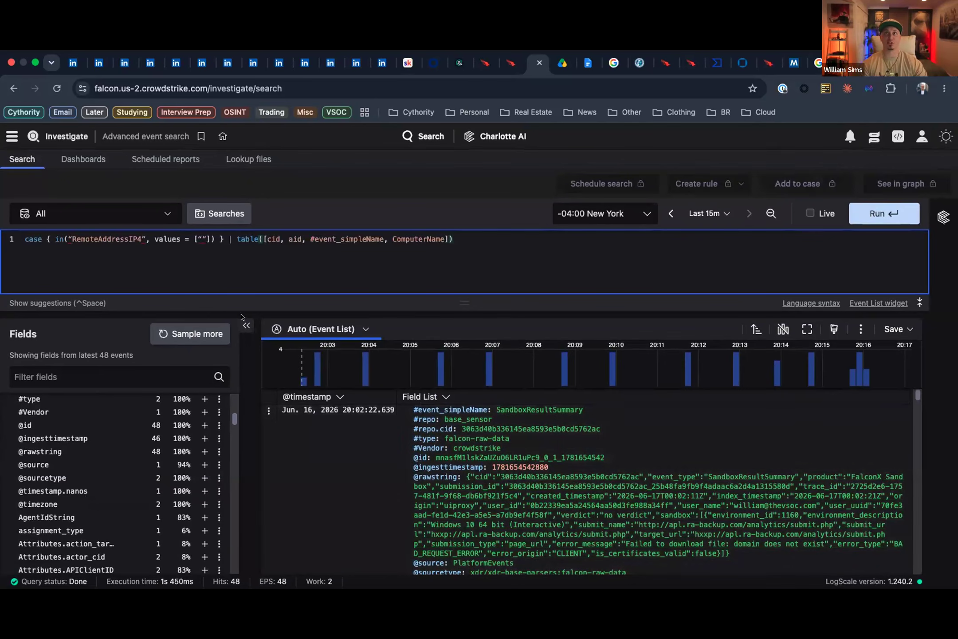
left_click(24, 238)
left_click_drag(70, 237, 138, 238)
double_click(168, 238)
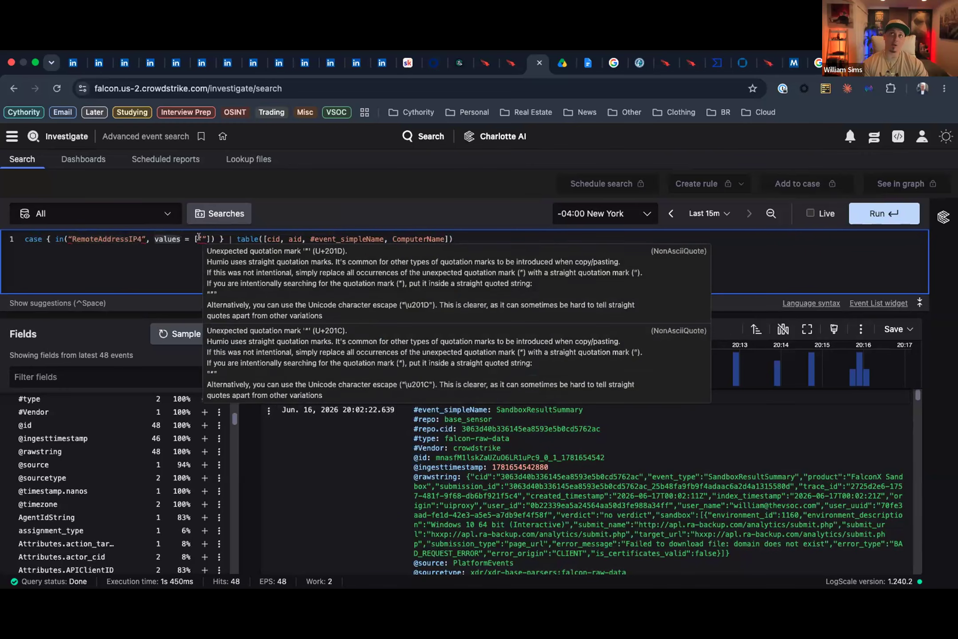
left_click(199, 238)
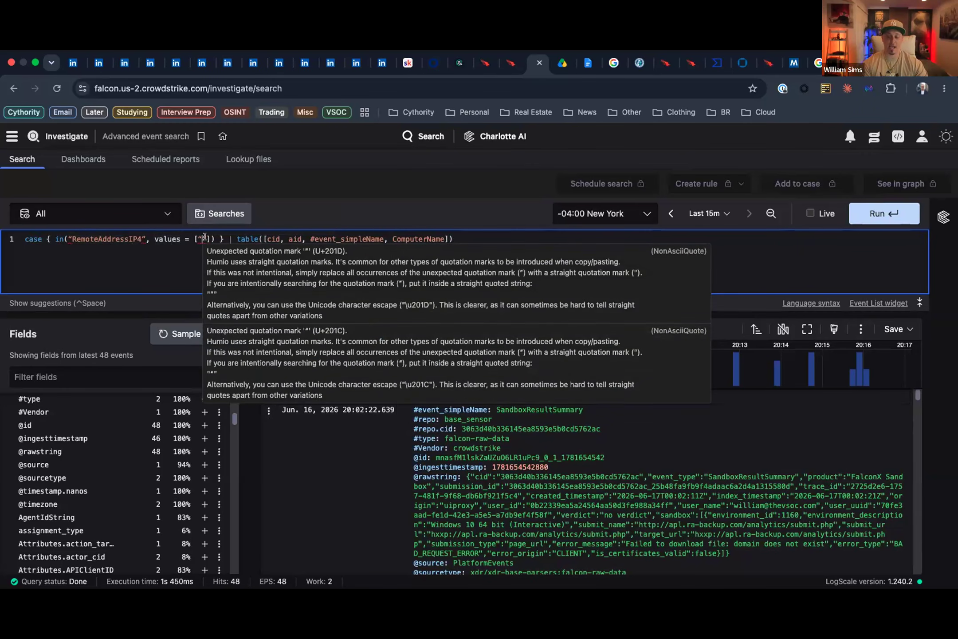
key("Return")
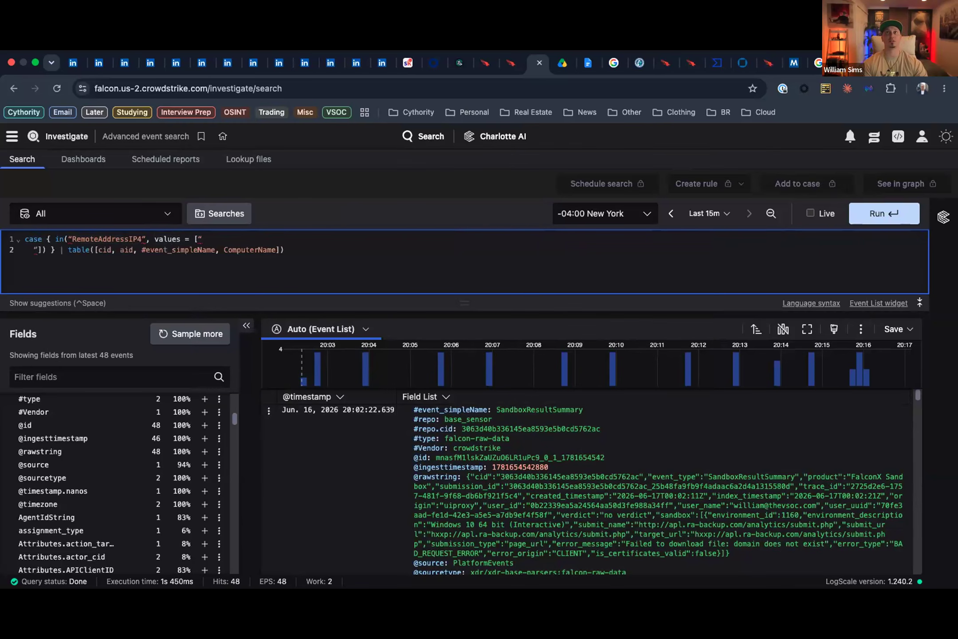
key("Return")
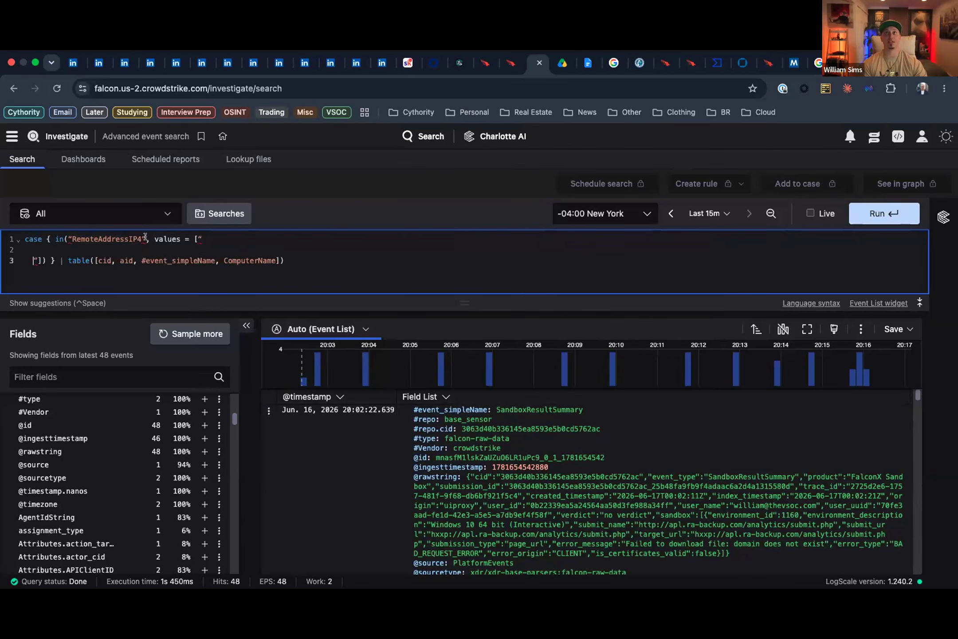
left_click(43, 266)
key("BackSpace")
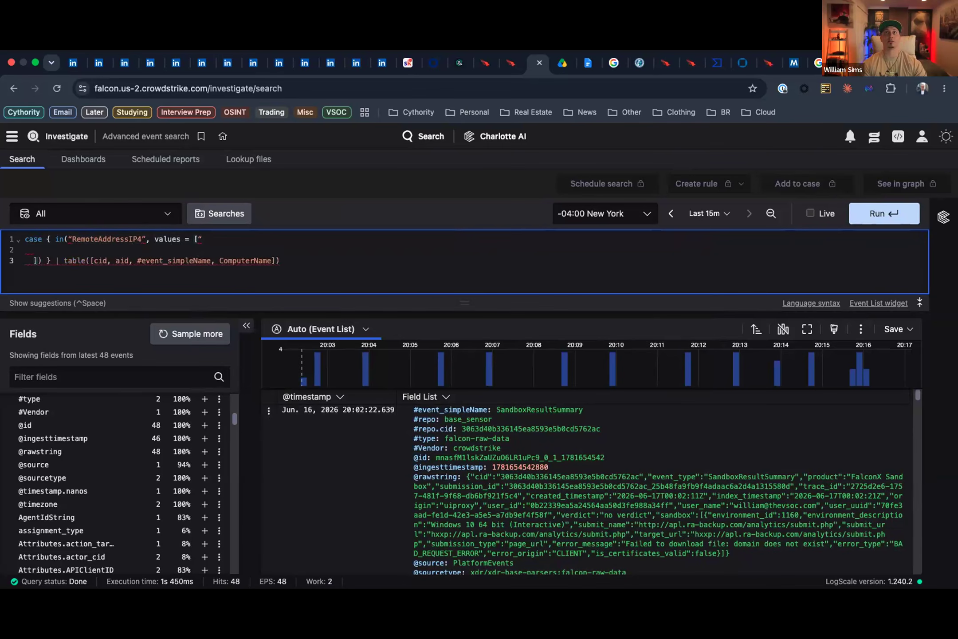
Restore the original one-line IP query, split its values brackets, and review the quote warning
key("ctrl+a")
key("BackSpace")
type("case { in(\"RemoteAddressIP4\", values = [\"\"]) } | table([cid, aid, #event_simpleName, ComputerName])")
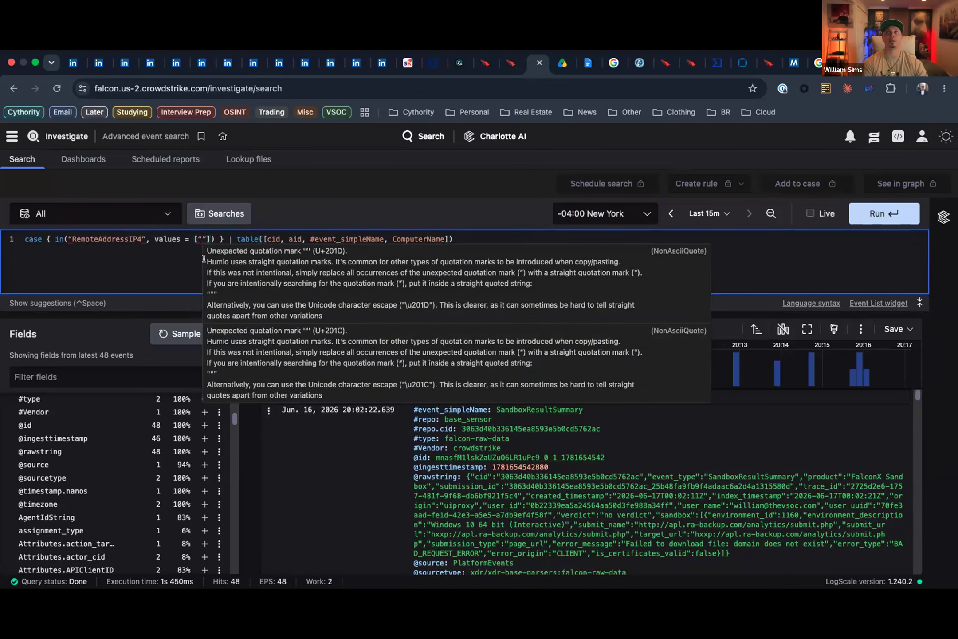
left_click(206, 239)
key("BackSpace")
key("BackSpace")
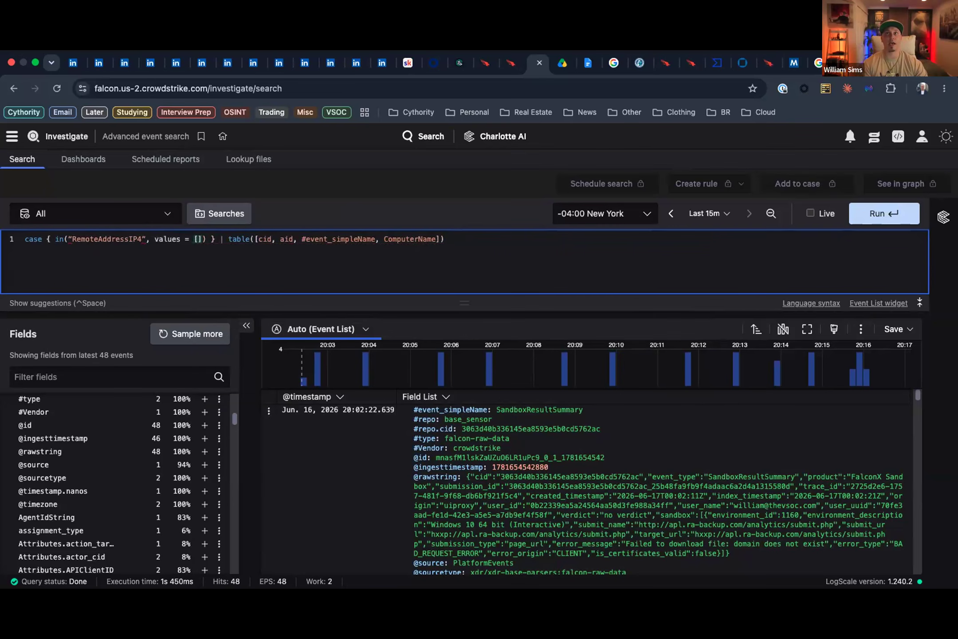
key("Return")
key("BackSpace")
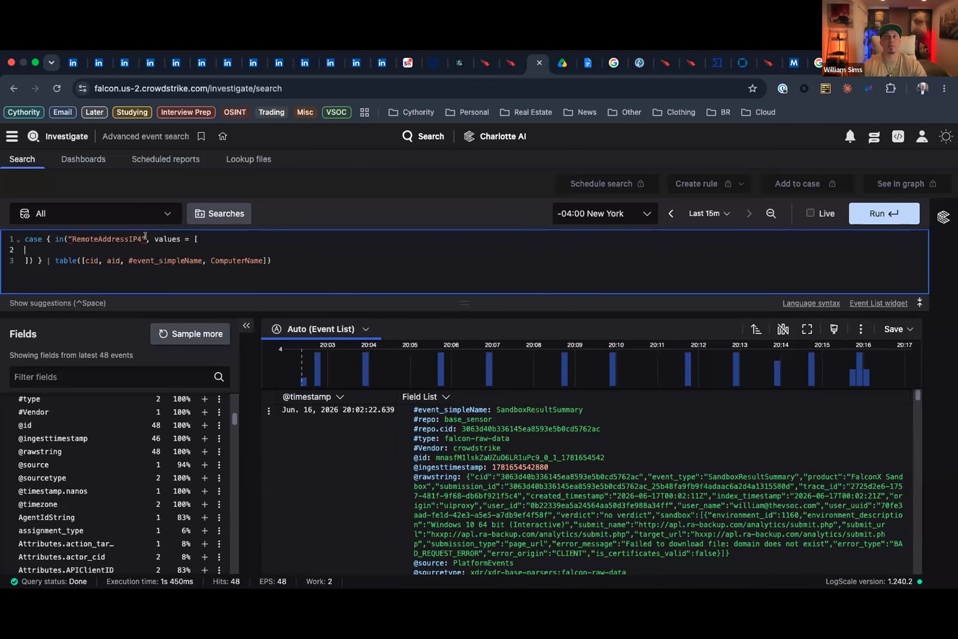
left_click(70, 238)
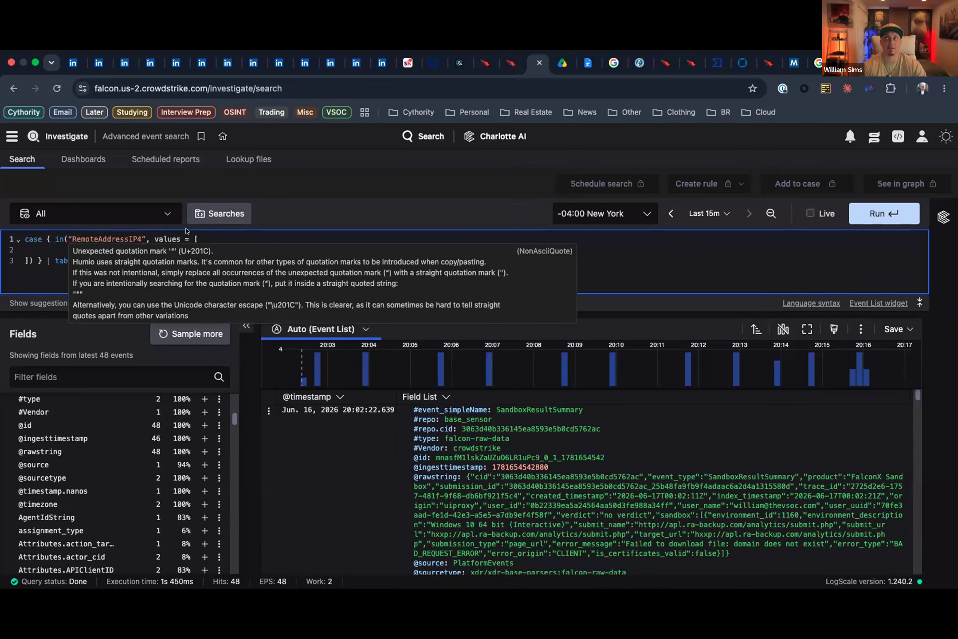
left_click(589, 64)
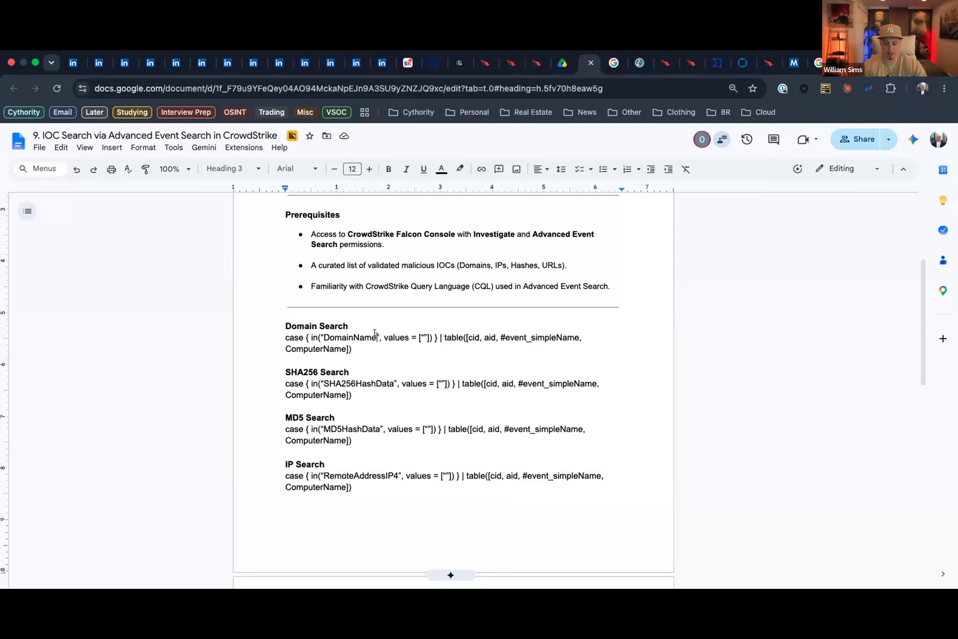
Zoom the Doc to 200% to examine the quote after DomainName, then back to 100%
key("super+plus")
key("super+plus")
key("super+plus")
key("shift+Right")
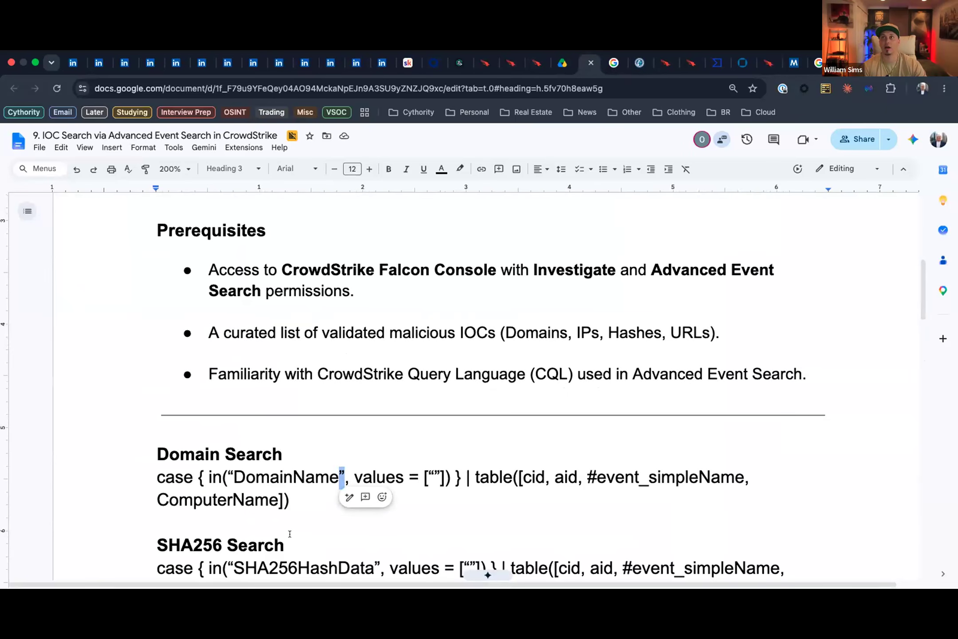
key("Right")
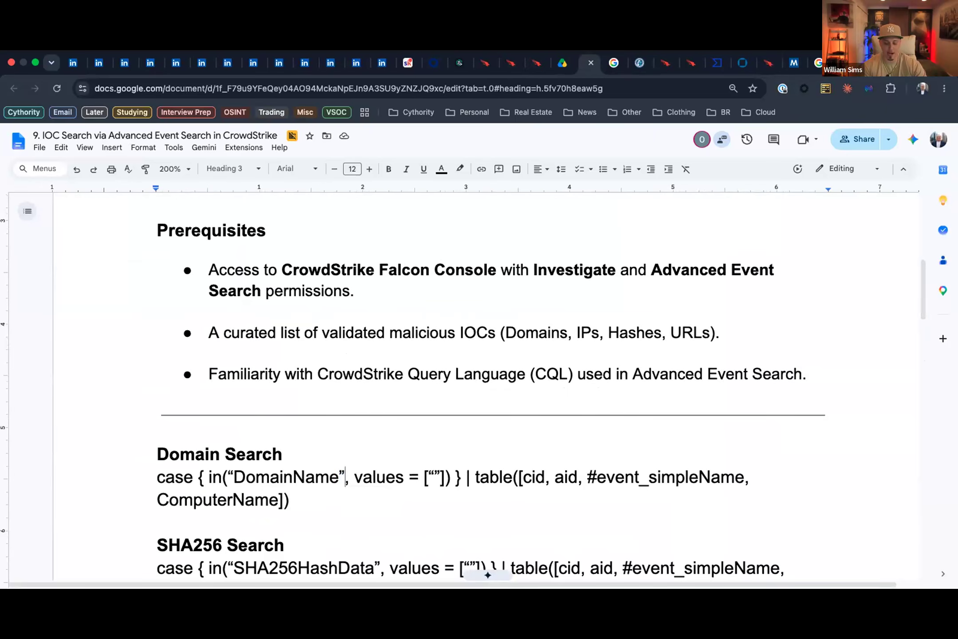
key("super+minus")
key("super+minus")
key("super+minus")
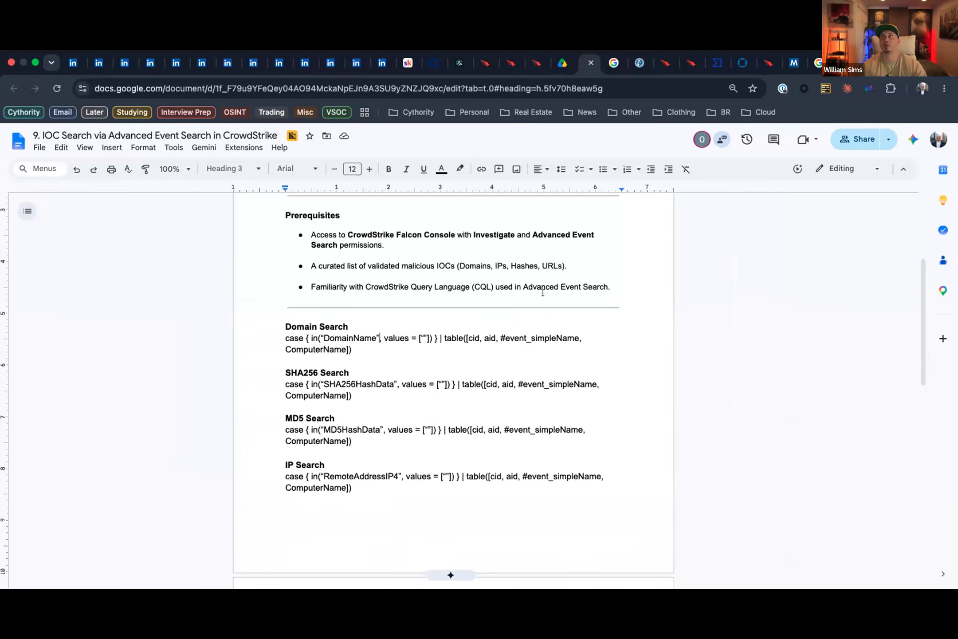
left_click(537, 63)
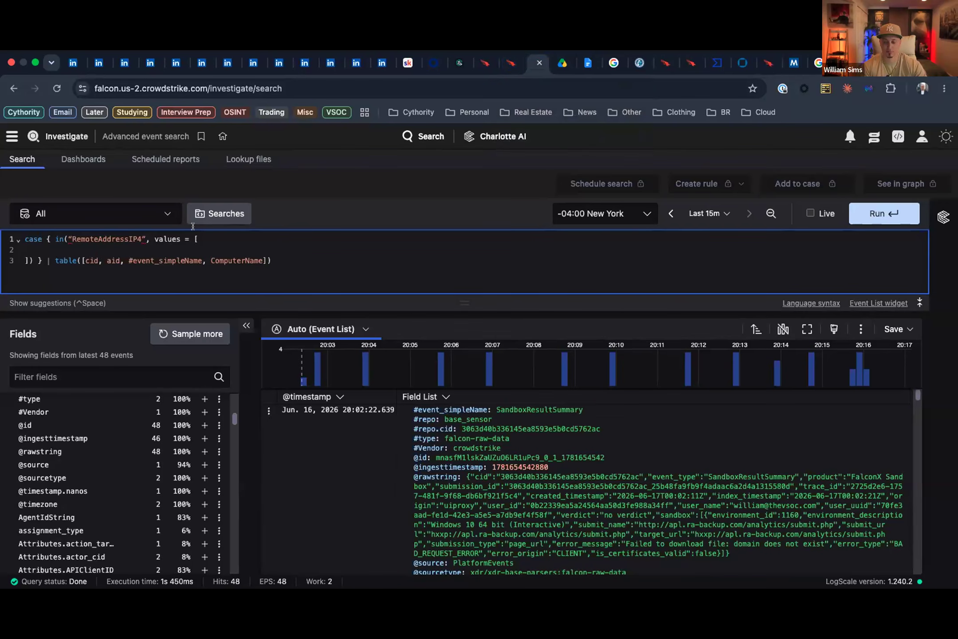
Swap the curly quotes around RemoteAddressIP4 for straight quotes at enlarged zoom
key("super+plus")
key("super+plus")
key("super+plus")
key("super+plus")
key("super+plus")
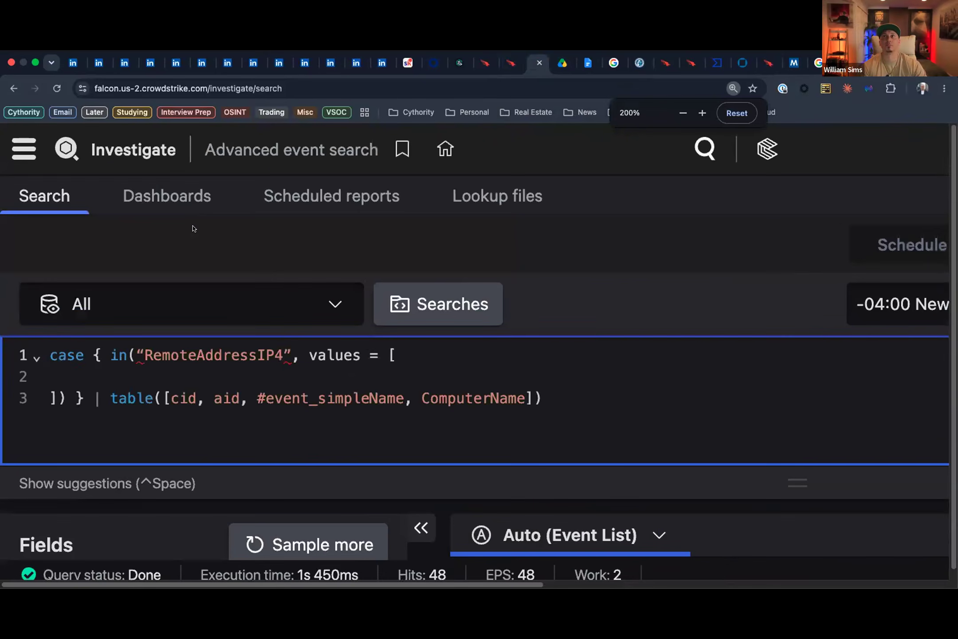
key("Right")
key("Right")
key("Right")
key("Right")
key("Right")
key("Right")
key("Right")
key("Right")
key("Right")
key("Right")
key("Right")
key("Right")
key("Right")
key("Right")
key("Right")
key("Right")
key("Right")
key("BackSpace")
type("\"")
key("Left")
key("Left")
key("Left")
key("Left")
key("Left")
key("Left")
key("Left")
key("Left")
key("Left")
key("Left")
key("Left")
key("Left")
key("Left")
key("Left")
key("Left")
key("Left")
key("Left")
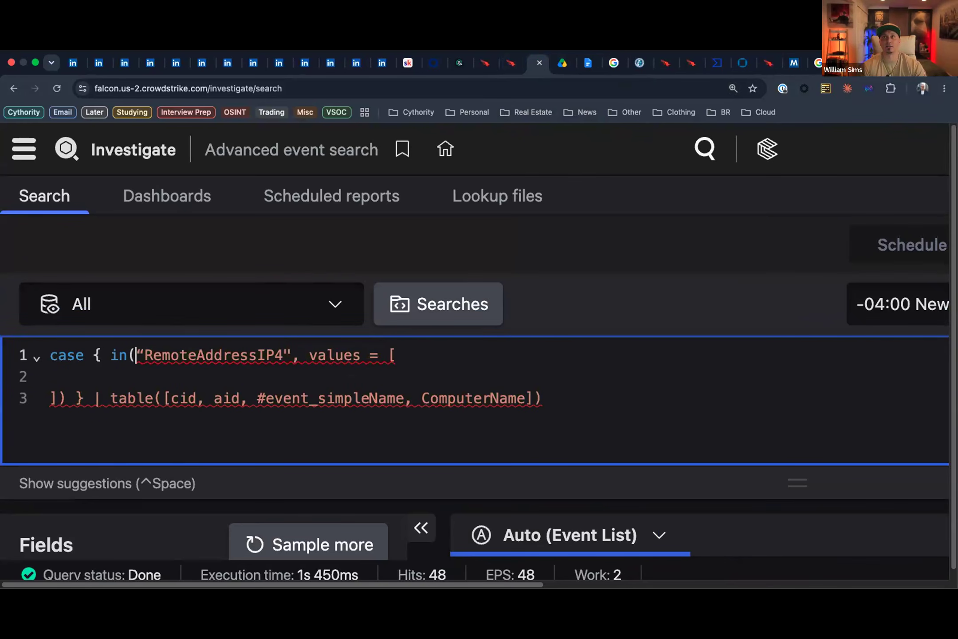
key("Delete")
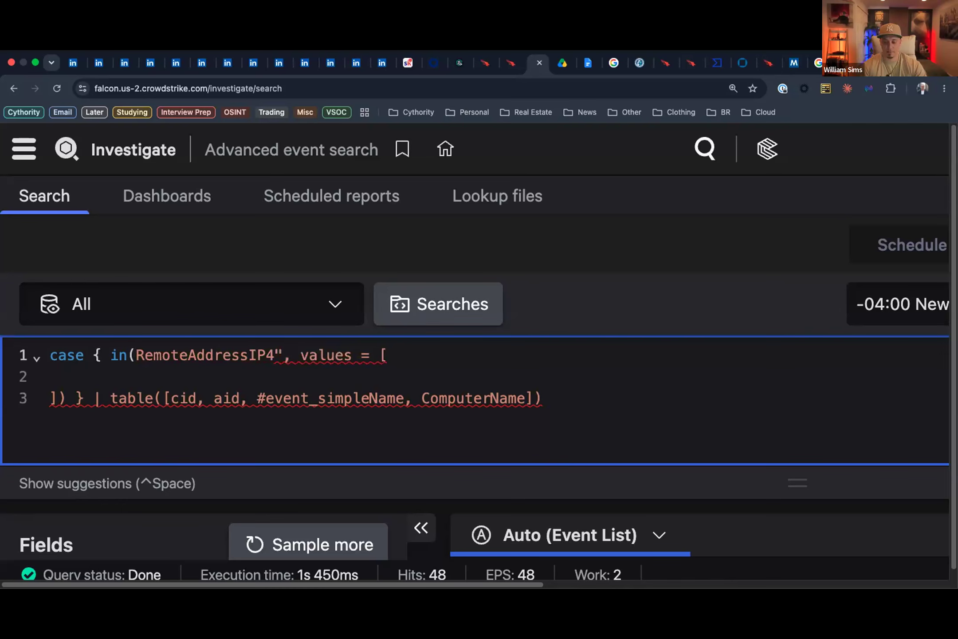
type("\"")
left_click(362, 370)
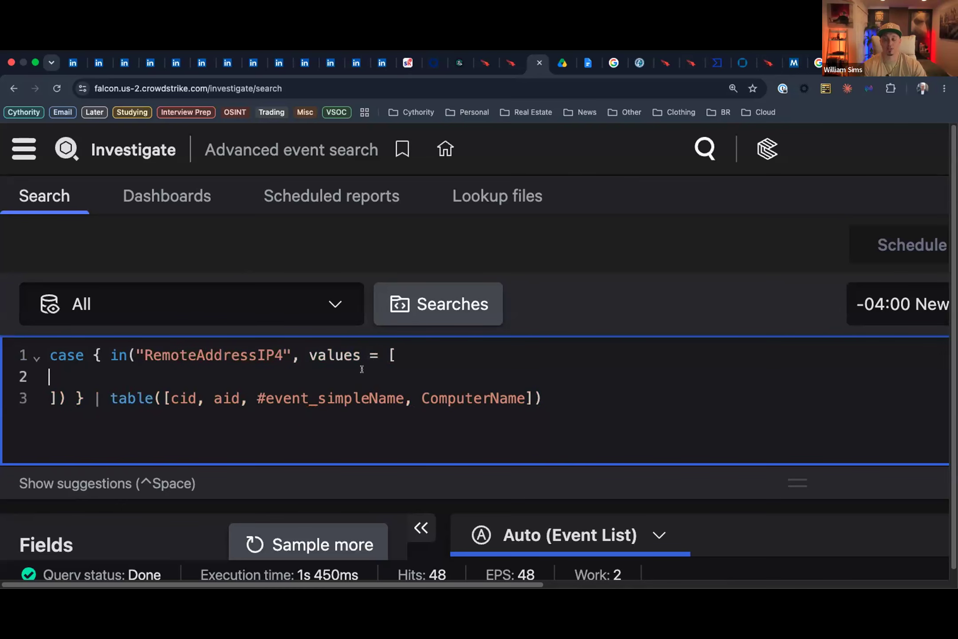
key("super+minus")
key("super+minus")
key("super+minus")
key("super+minus")
key("super+minus")
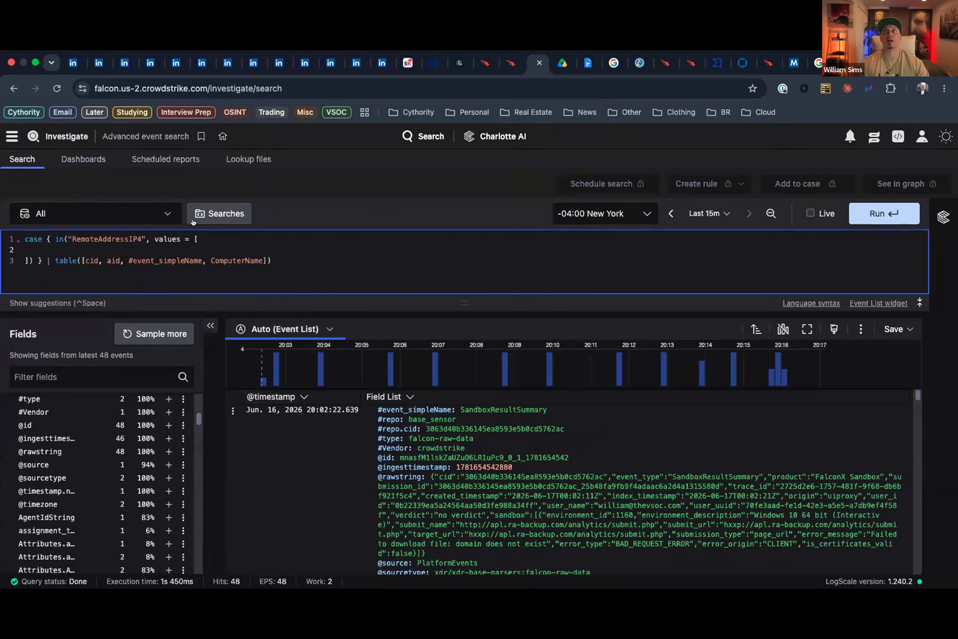
Re-paste the Doc's IP Search query, splitting its values onto three lines with a straight quote on line 2
key("super+a")
key("BackSpace")
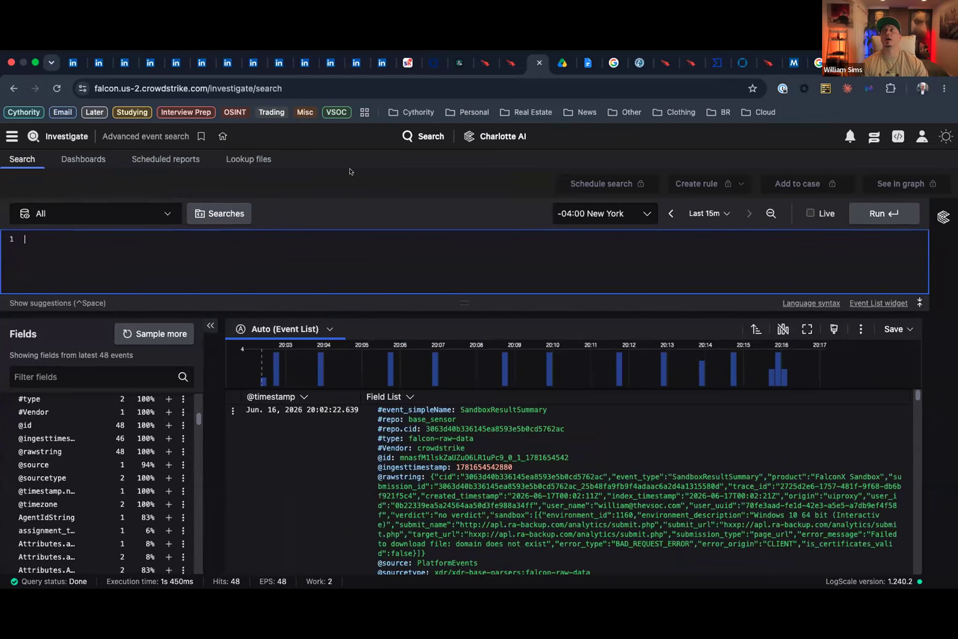
left_click(590, 63)
left_click_drag(372, 486, 279, 477)
key("ctrl+c")
left_click(537, 63)
key("ctrl+v")
left_click(200, 239)
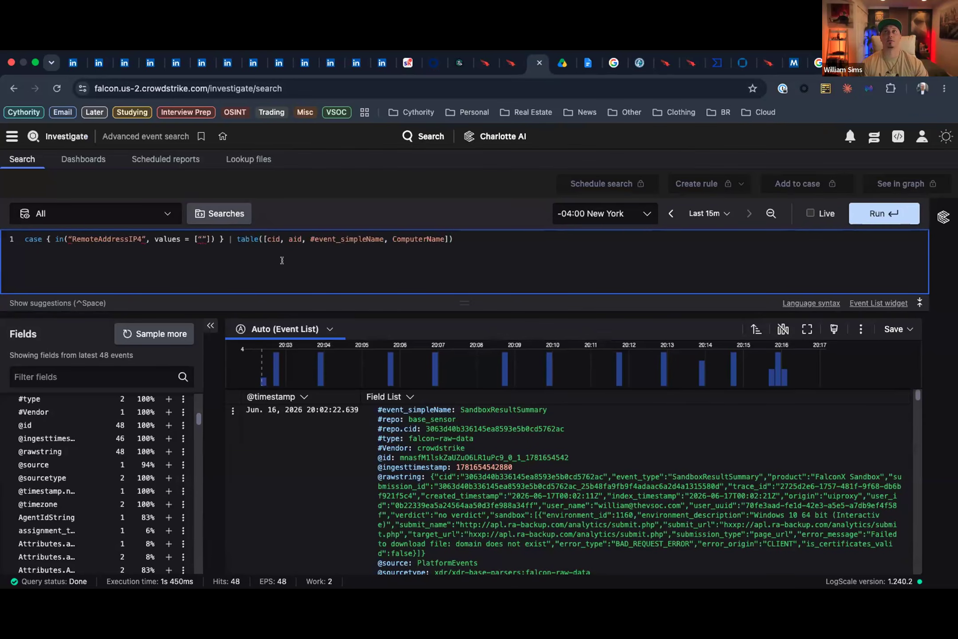
key("BackSpace")
key("Return")
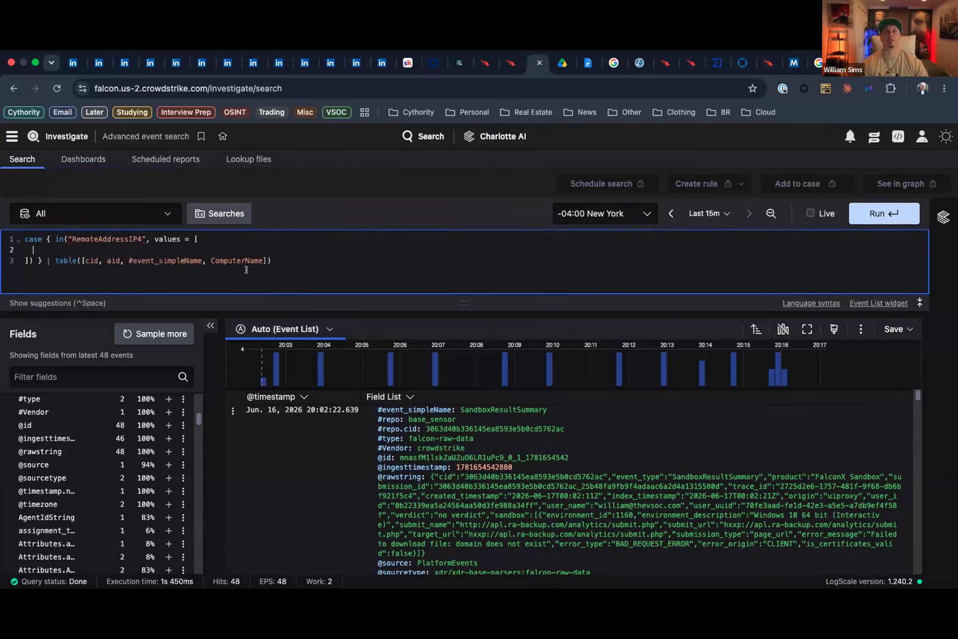
type("\"")
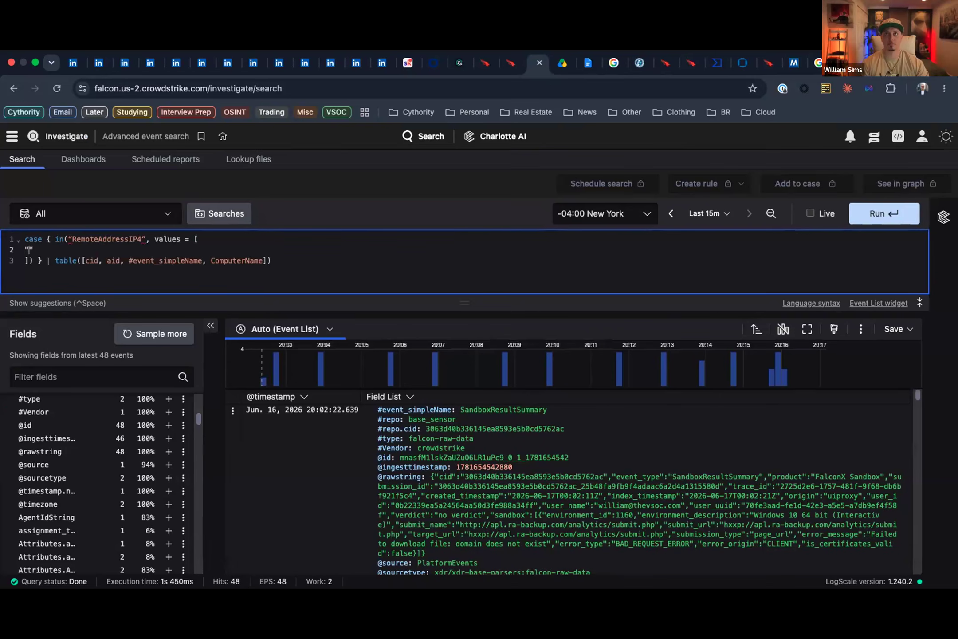
left_click(491, 66)
Copy ZodiacRAT IP 45.82.67.227 from the HYDRO KITTEN indicators into line 2 of the query
left_click(511, 63)
left_click(532, 65)
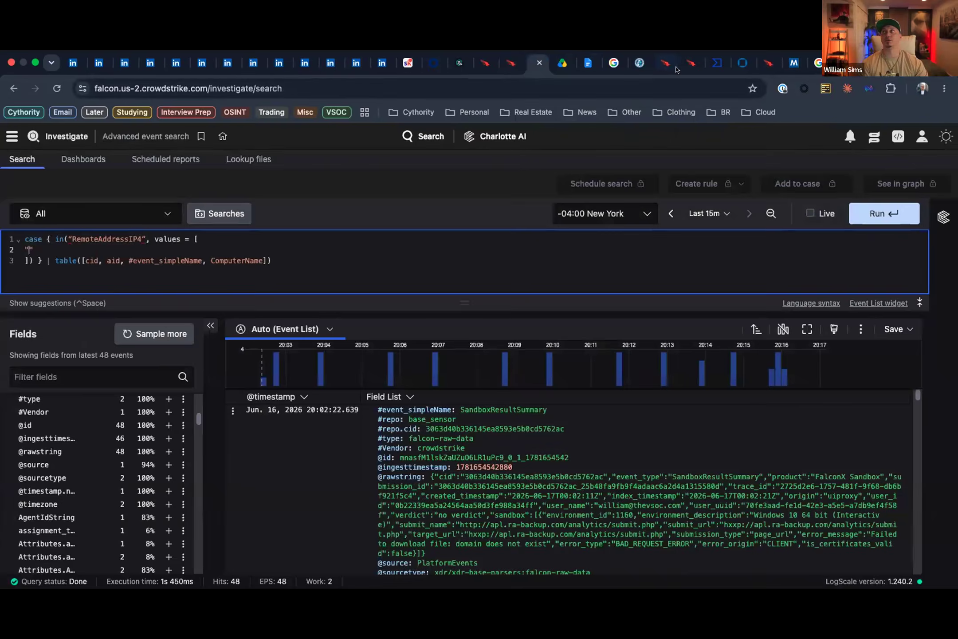
left_click(672, 66)
left_click(692, 64)
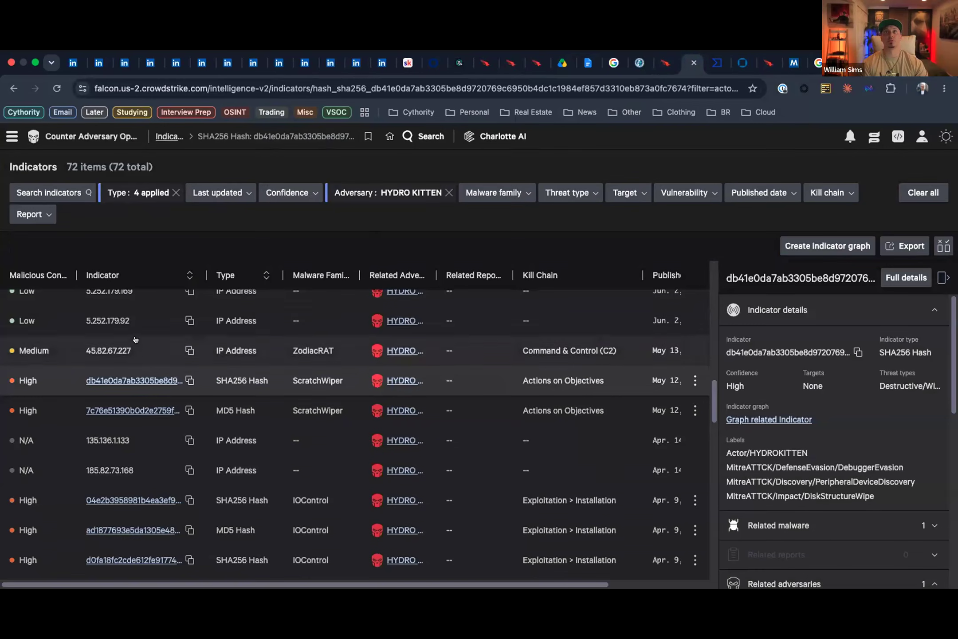
scroll(135, 340, "up", 5)
scroll(138, 340, "down", 10)
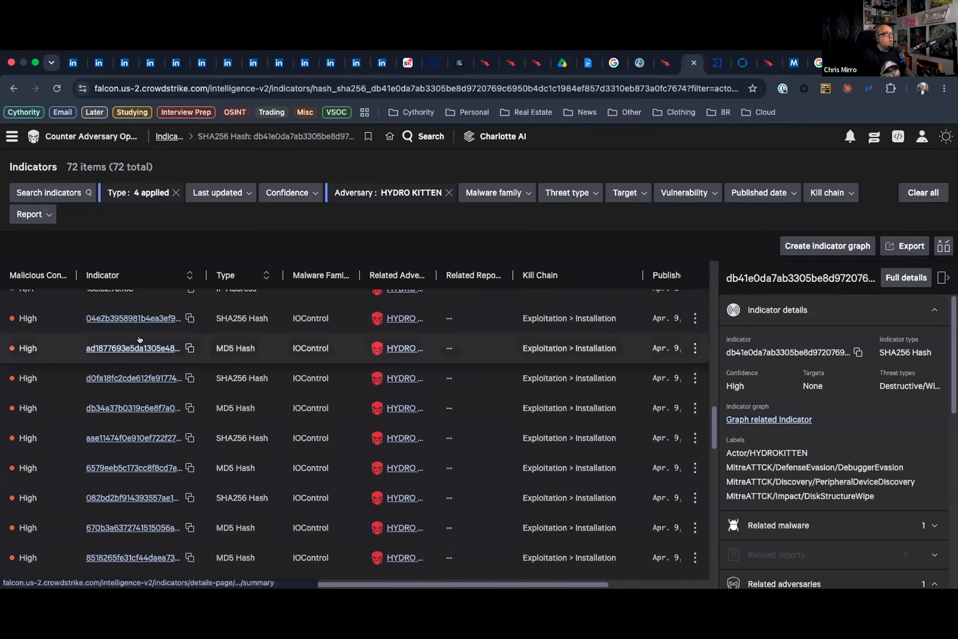
scroll(140, 339, "up", 5)
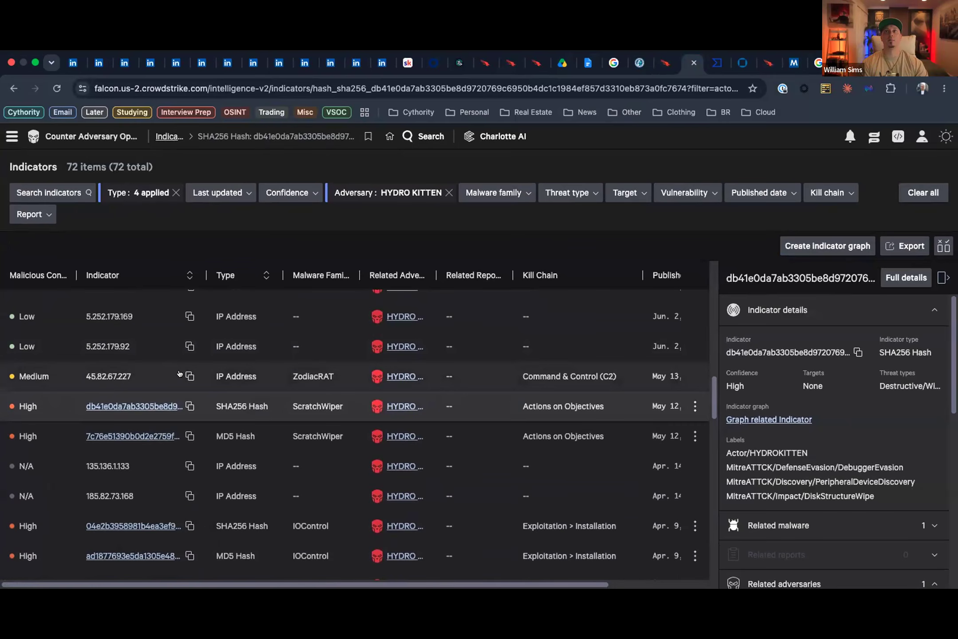
left_click(512, 64)
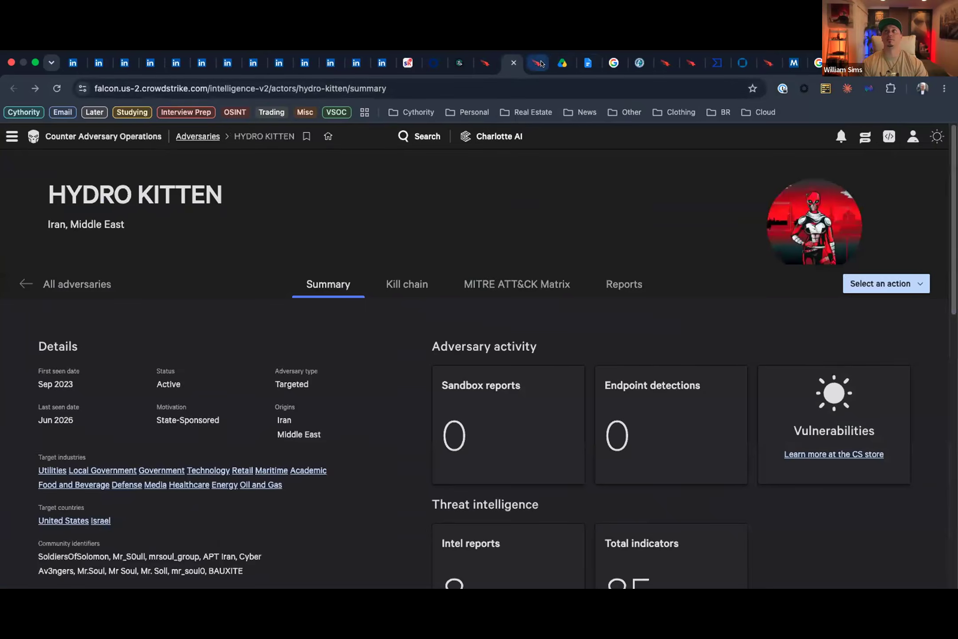
left_click(540, 63)
key("super+v")
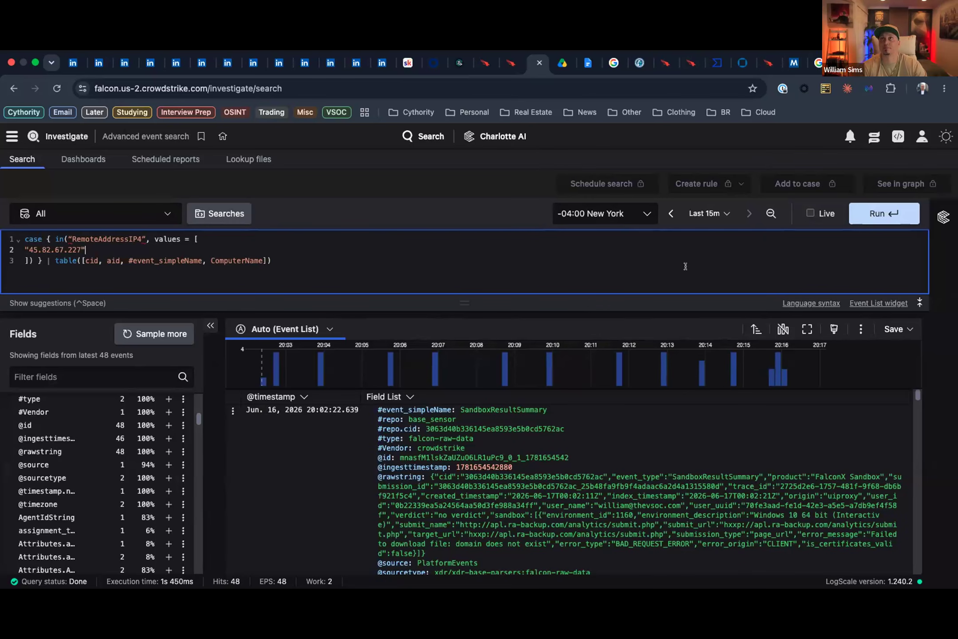
left_click(558, 65)
Browse the Cythority VSOC team folders and open the 4. CTI/Hunting folder
left_click(272, 183)
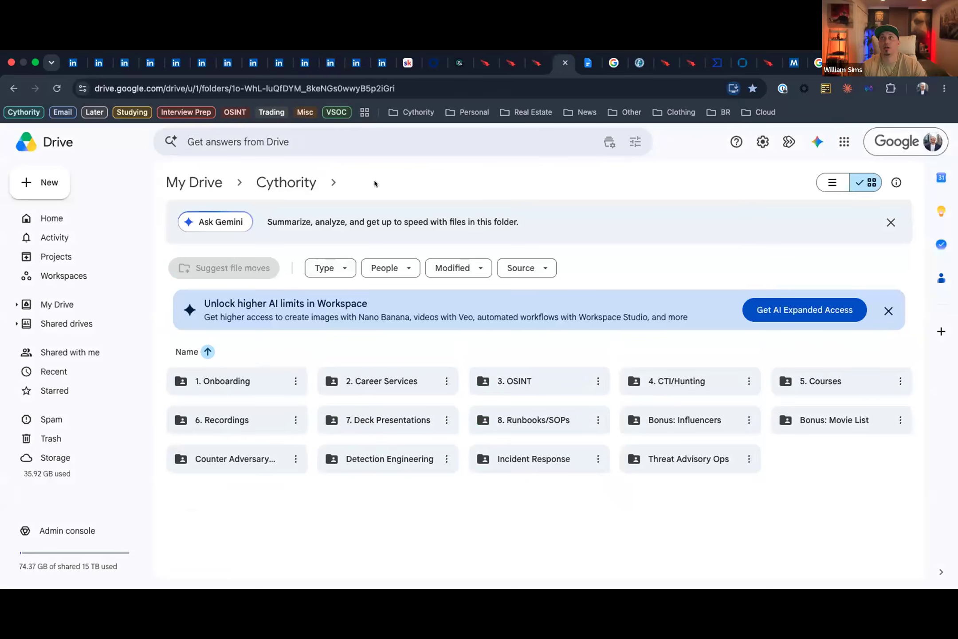
left_click(702, 384)
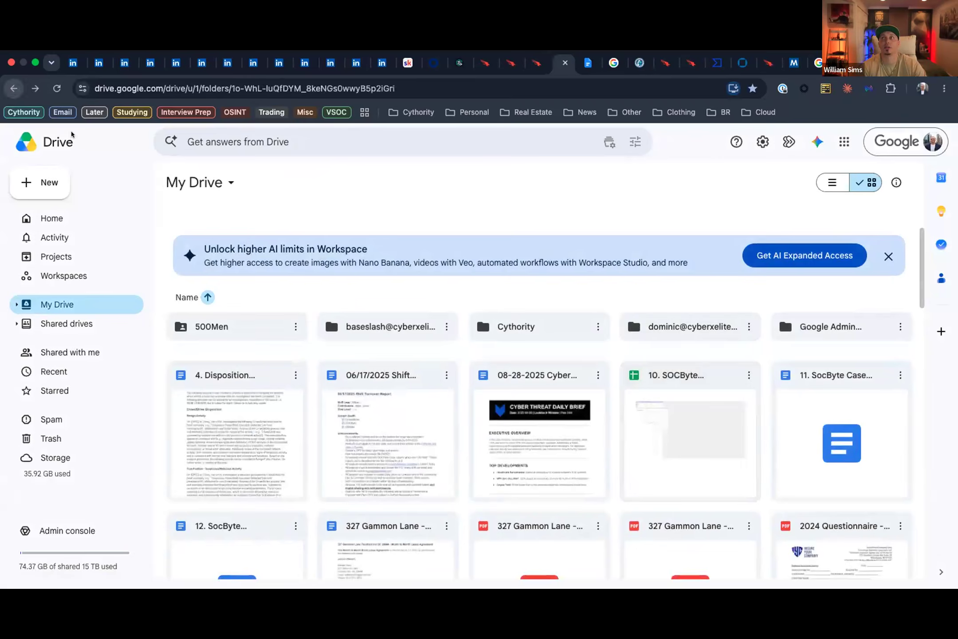
double_click(674, 384)
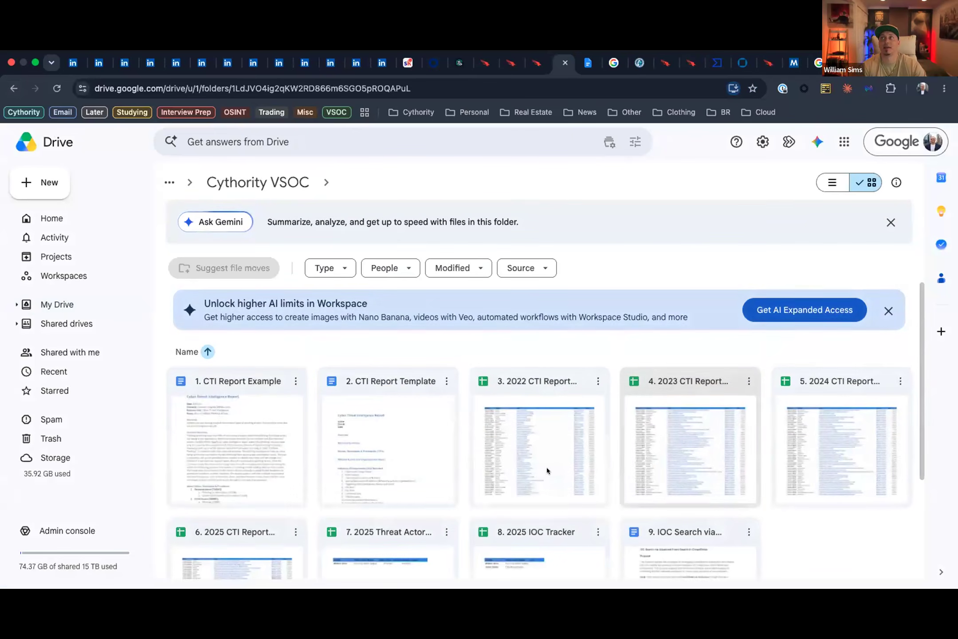
left_click(14, 89)
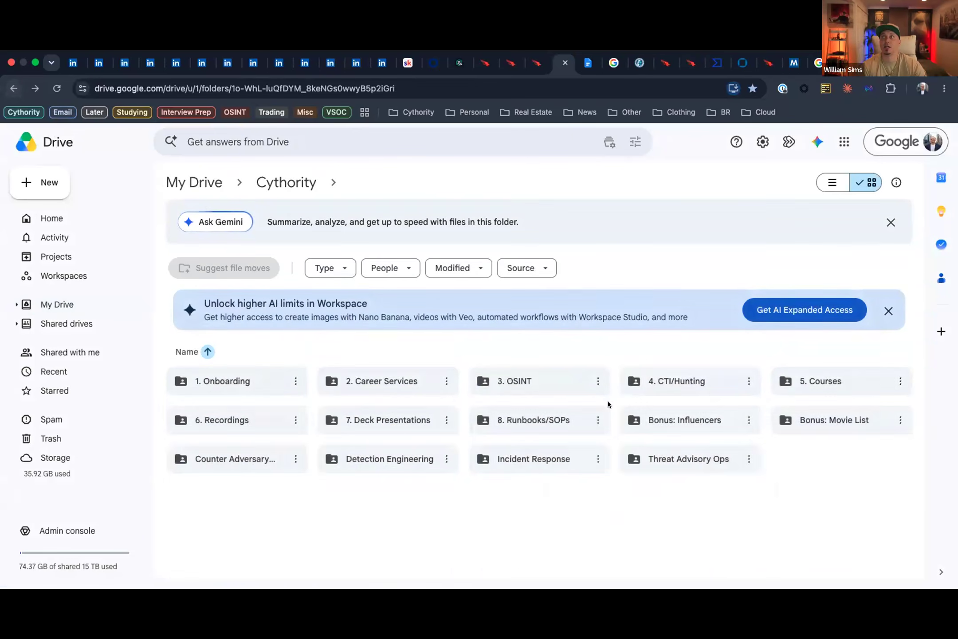
left_click(253, 461)
left_click(375, 458)
left_click(556, 466)
left_click(679, 462)
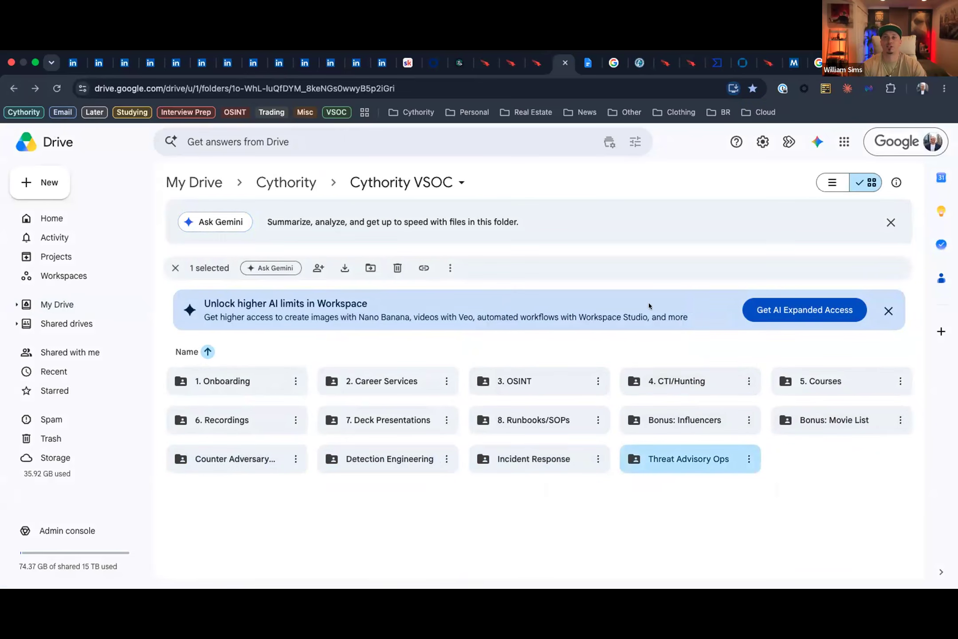
double_click(658, 389)
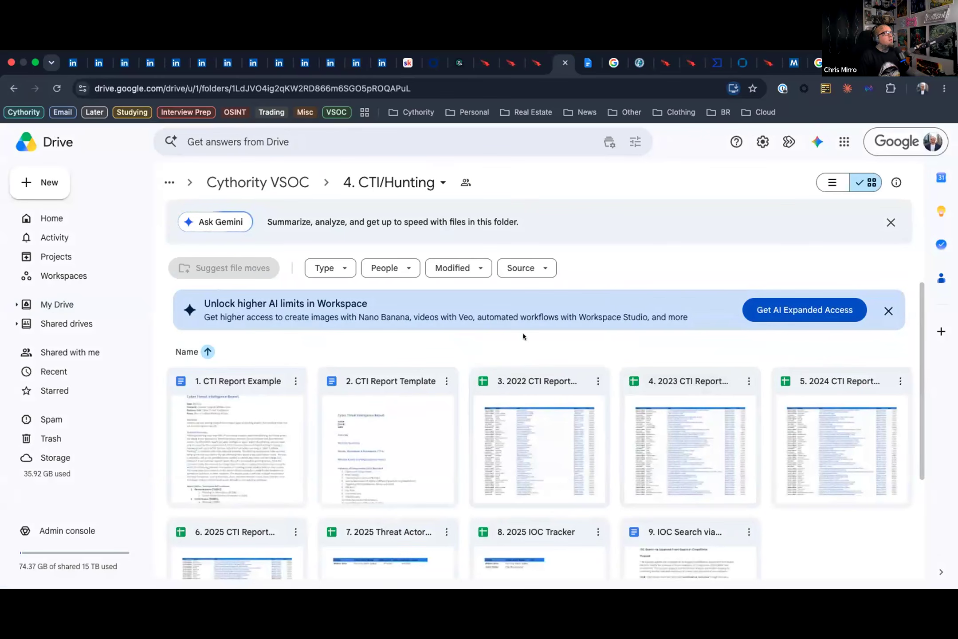
Switch Google Drive to the Cythority work account
left_click(876, 152)
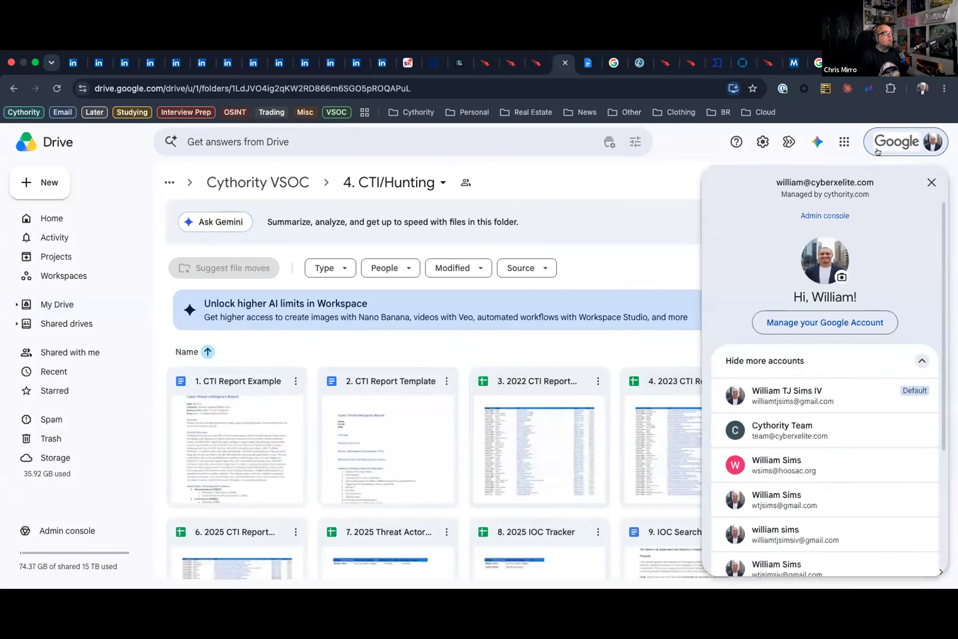
left_click(675, 180)
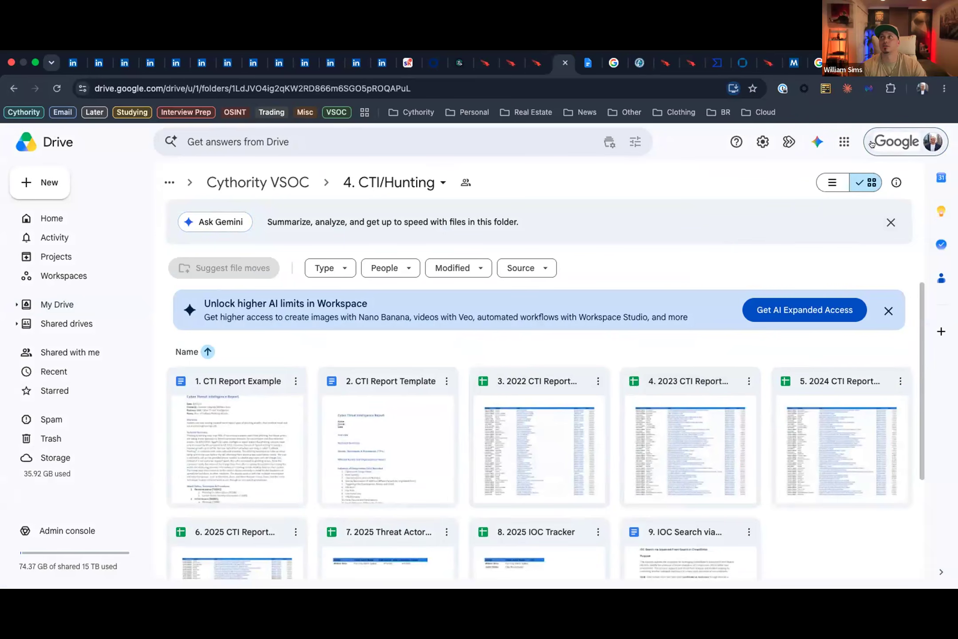
left_click(892, 148)
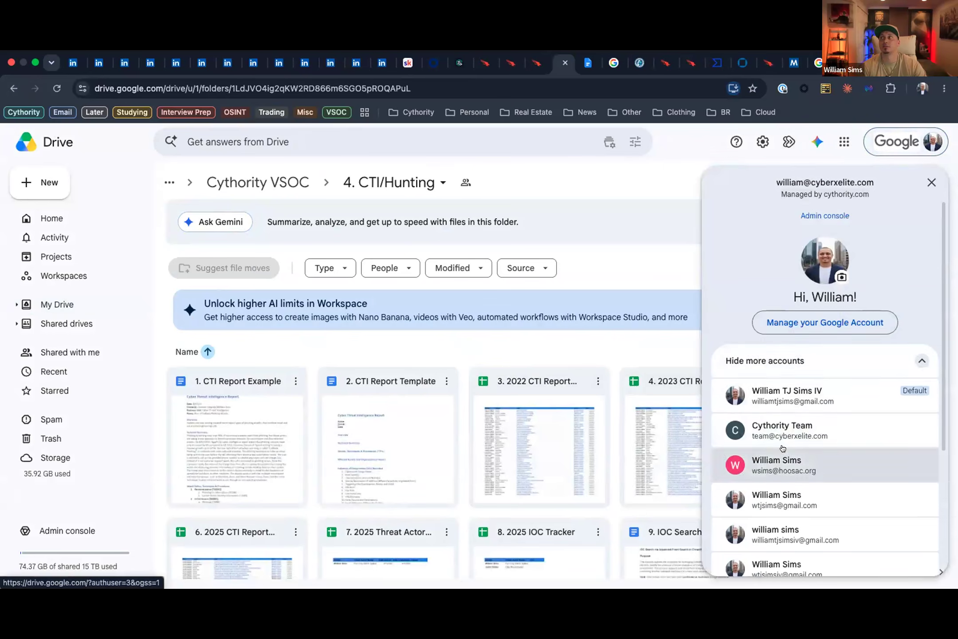
scroll(781, 461, "down", 2)
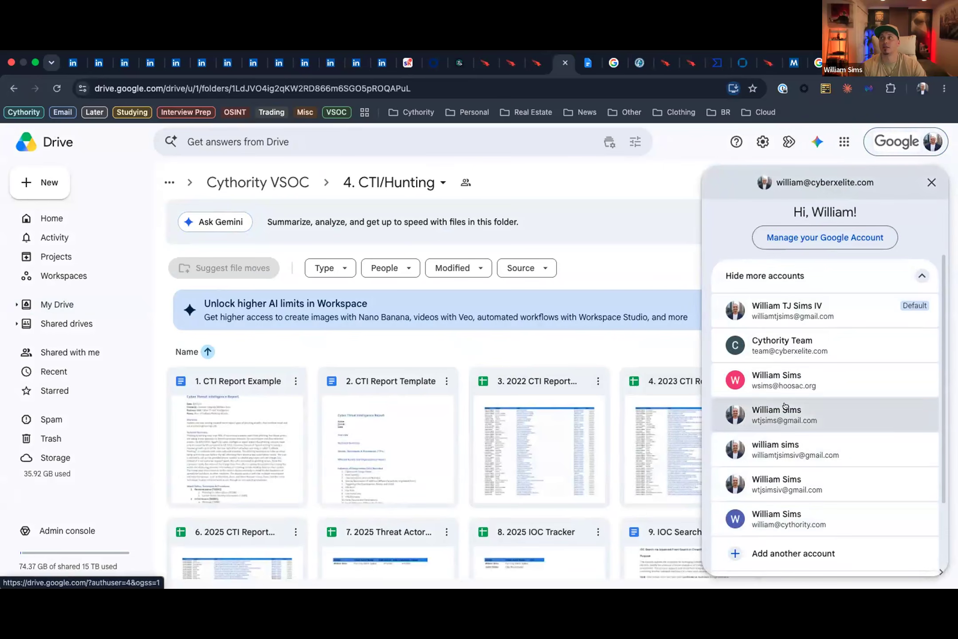
left_click(799, 519)
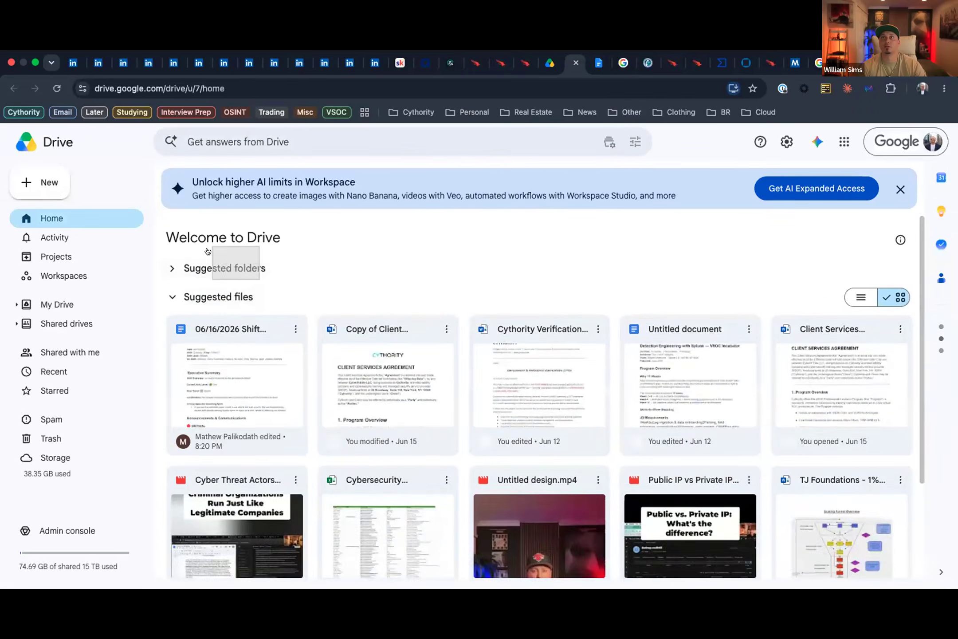
Open Cythority > Cythority VSOC > 4. CTI-Hunting and then the IOC Search guide document
left_click(228, 304)
double_click(228, 303)
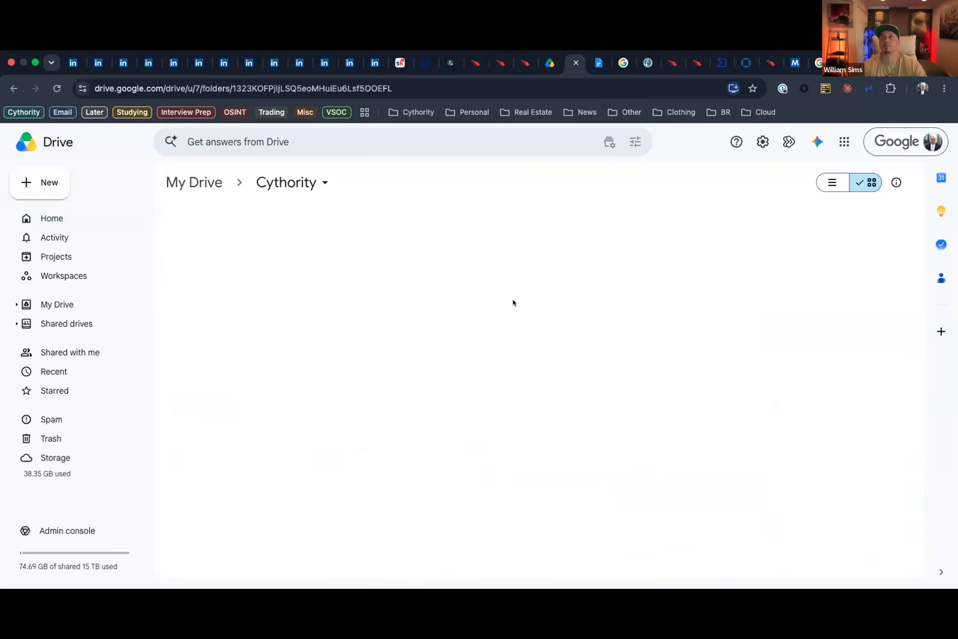
double_click(518, 380)
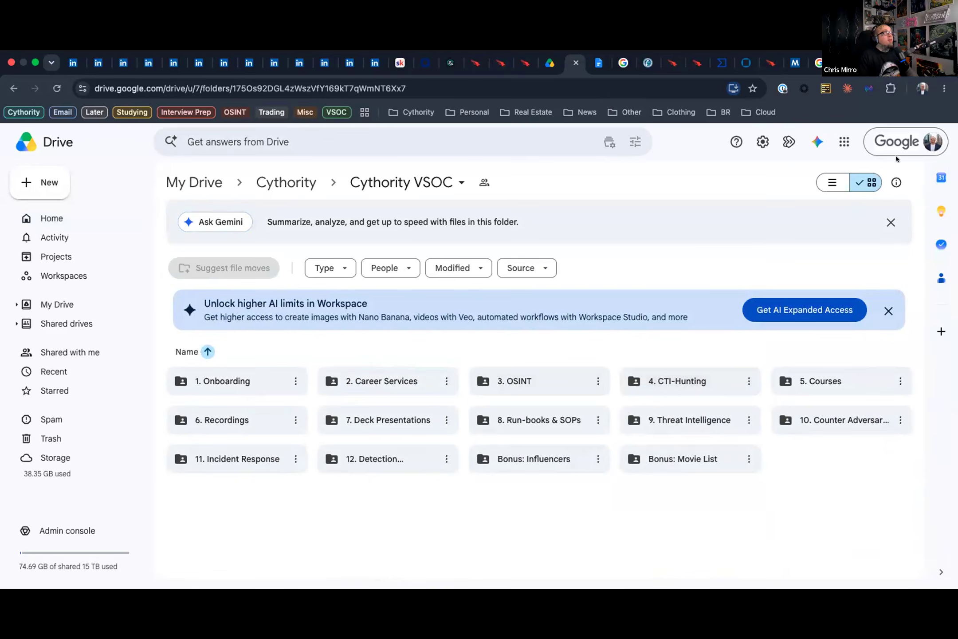
left_click(914, 142)
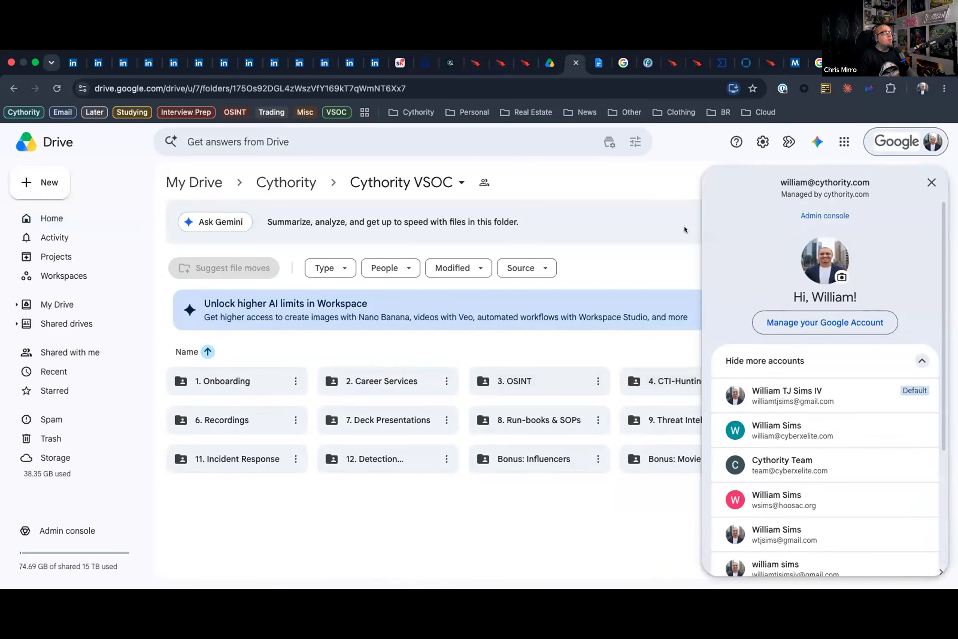
left_click(665, 193)
double_click(665, 381)
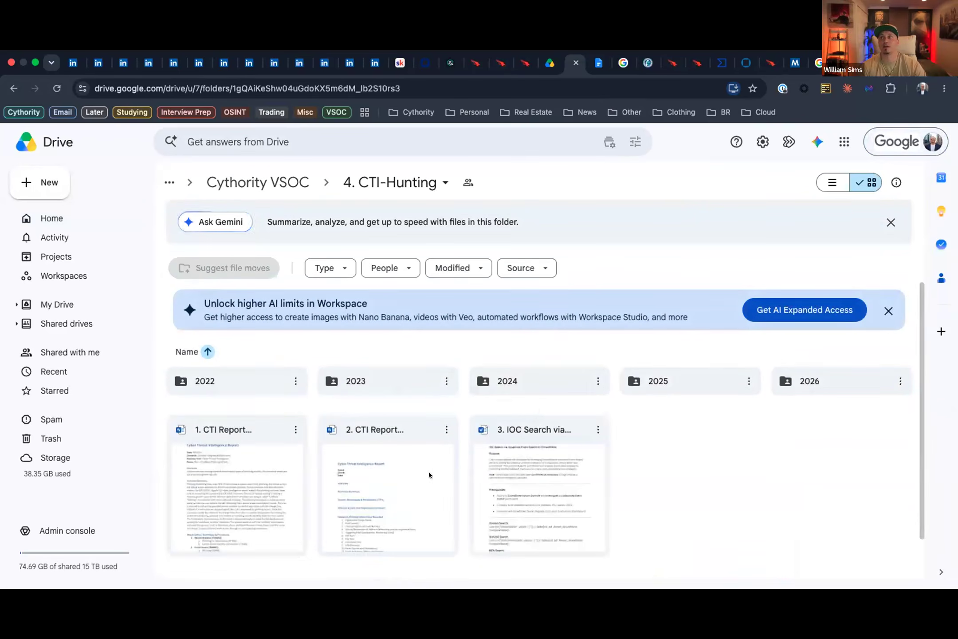
double_click(500, 461)
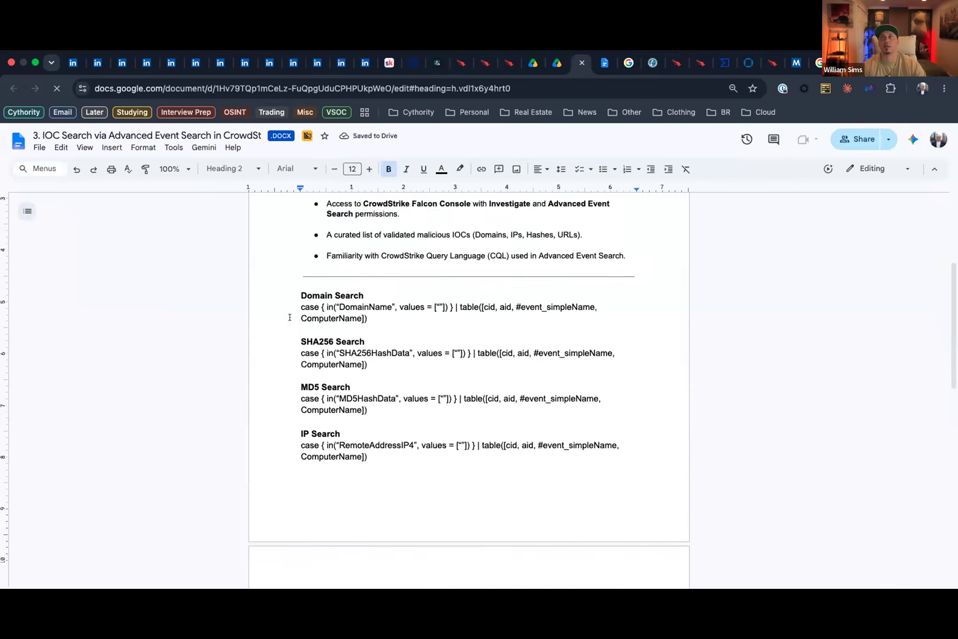
Add 5.252.179.169 on a new line after 45.82.67.227 in the values list
left_click(509, 63)
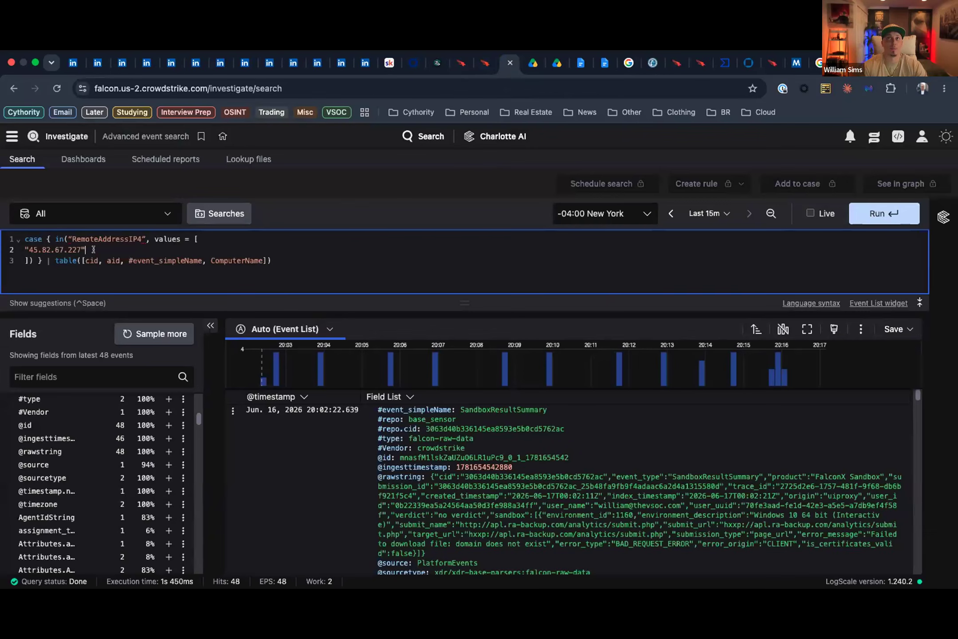
left_click_drag(67, 275, 25, 237)
left_click(510, 239)
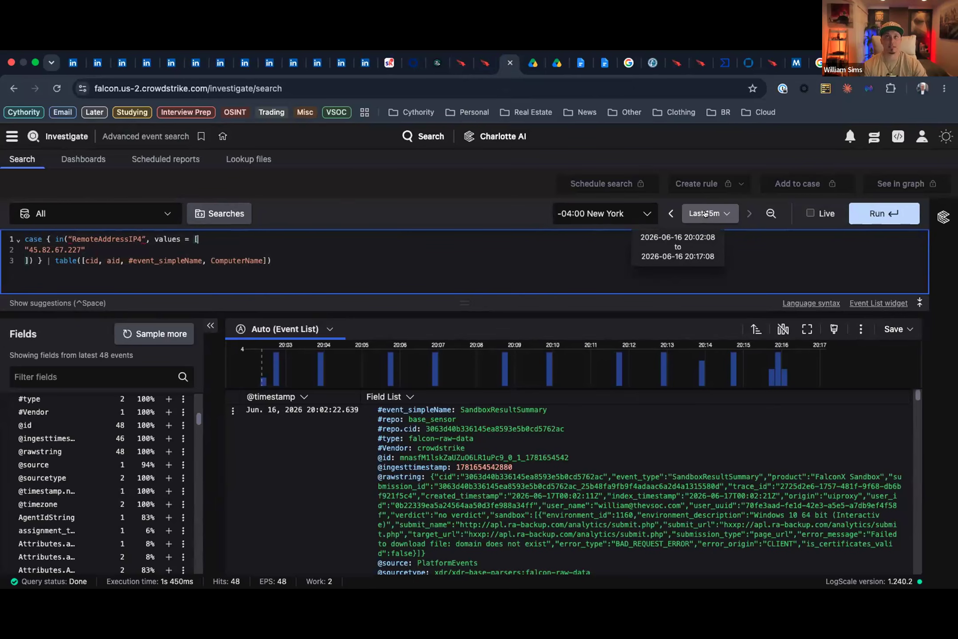
left_click(116, 250)
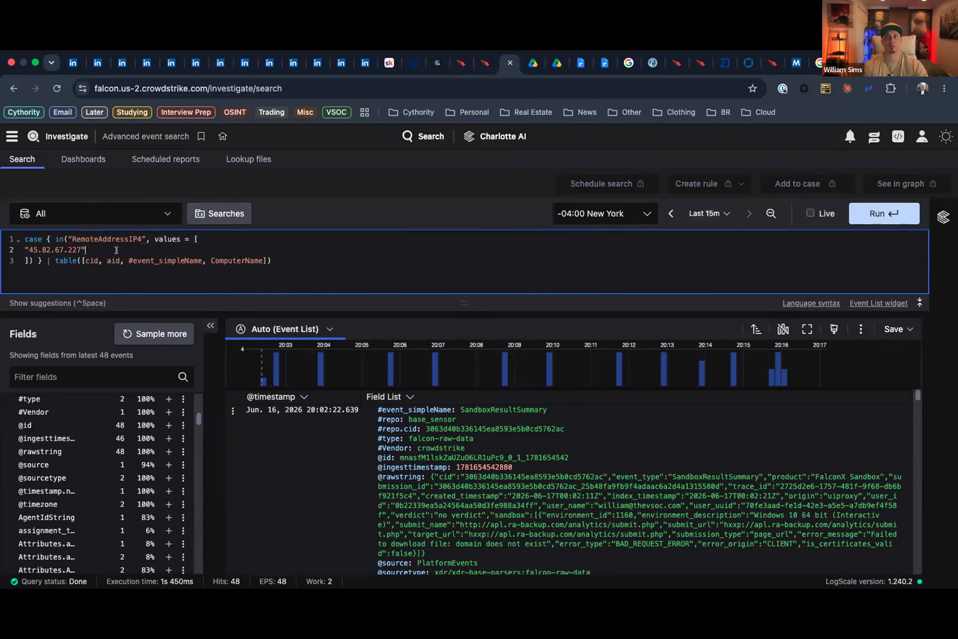
key("Return")
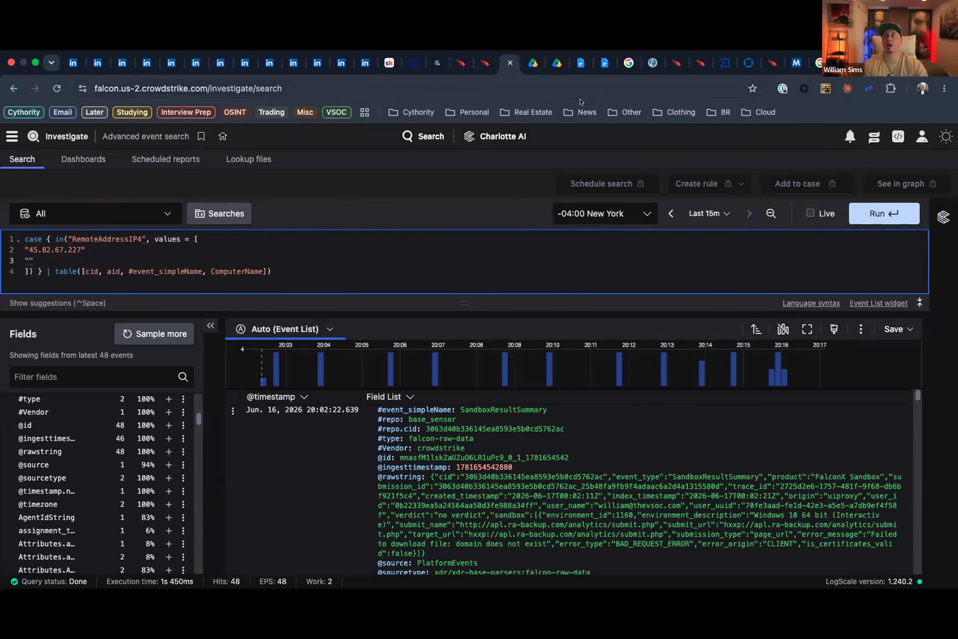
left_click(678, 63)
left_click(701, 65)
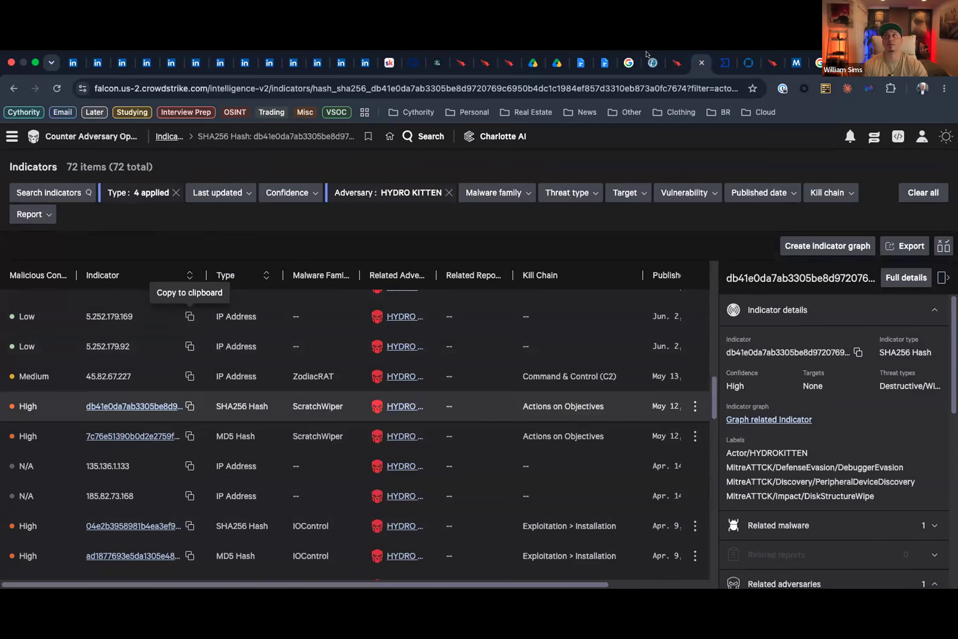
left_click(507, 66)
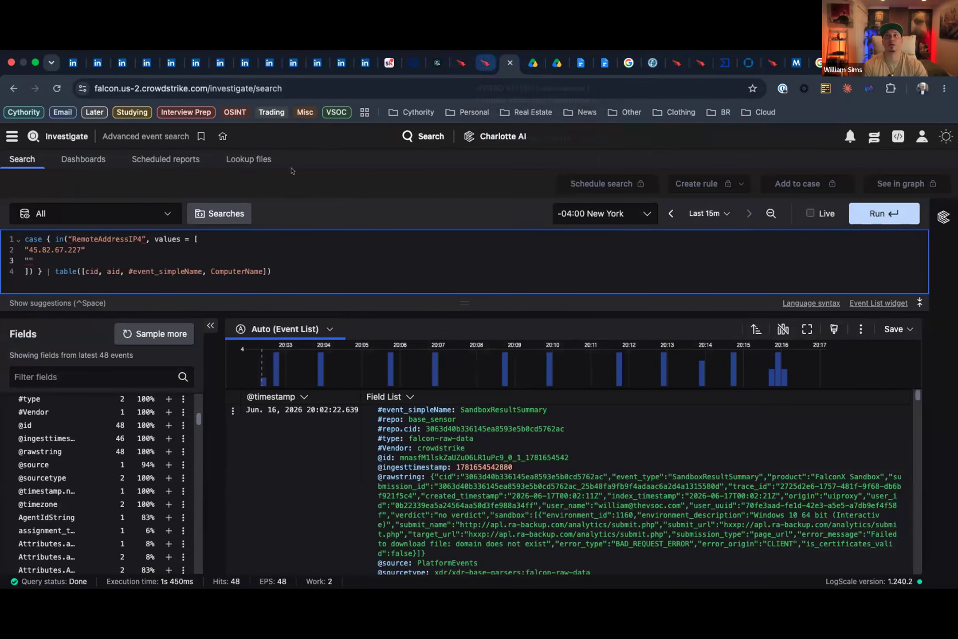
type("5.252.179.169")
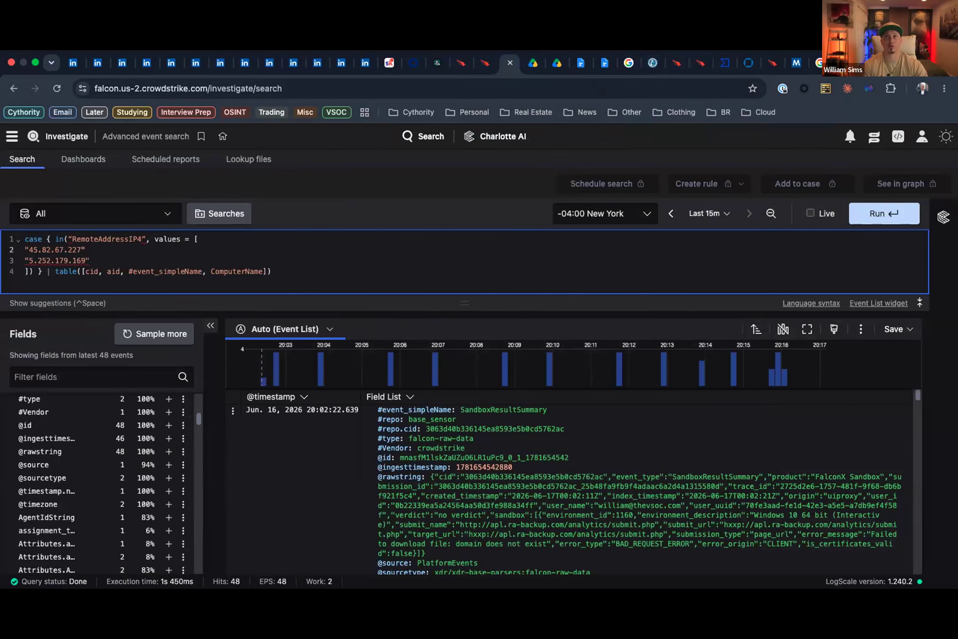
type(",")
key("Return")
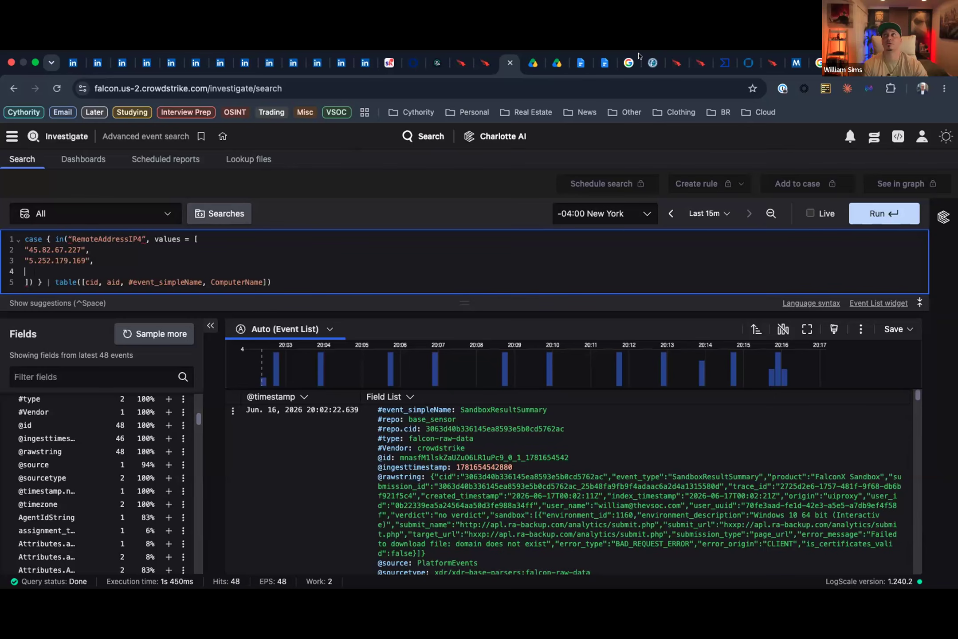
Copy 135.136.1.133 from the HYDRO KITTEN indicators and paste it as the third IP
left_click(701, 63)
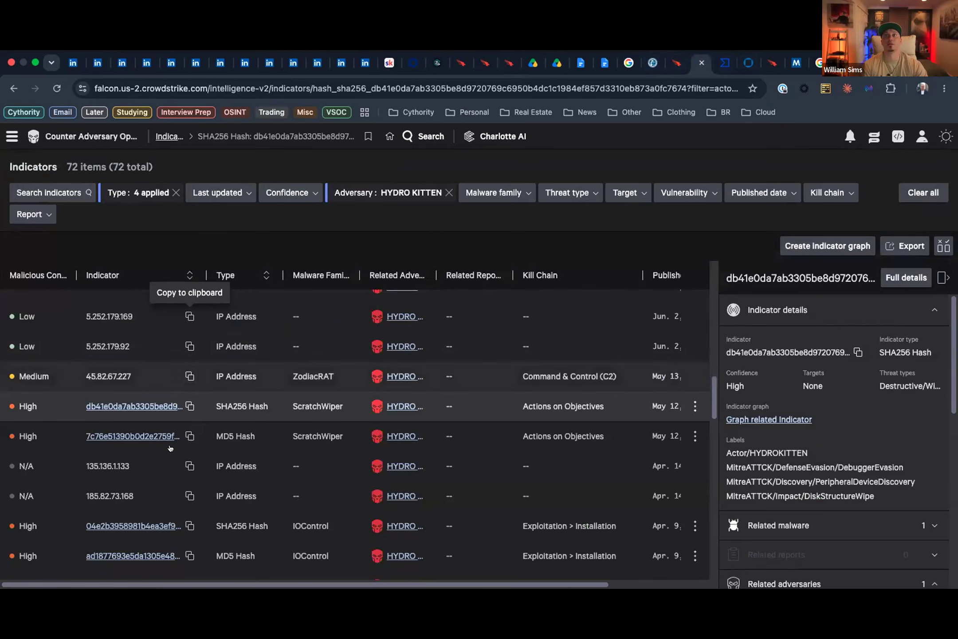
left_click(189, 466)
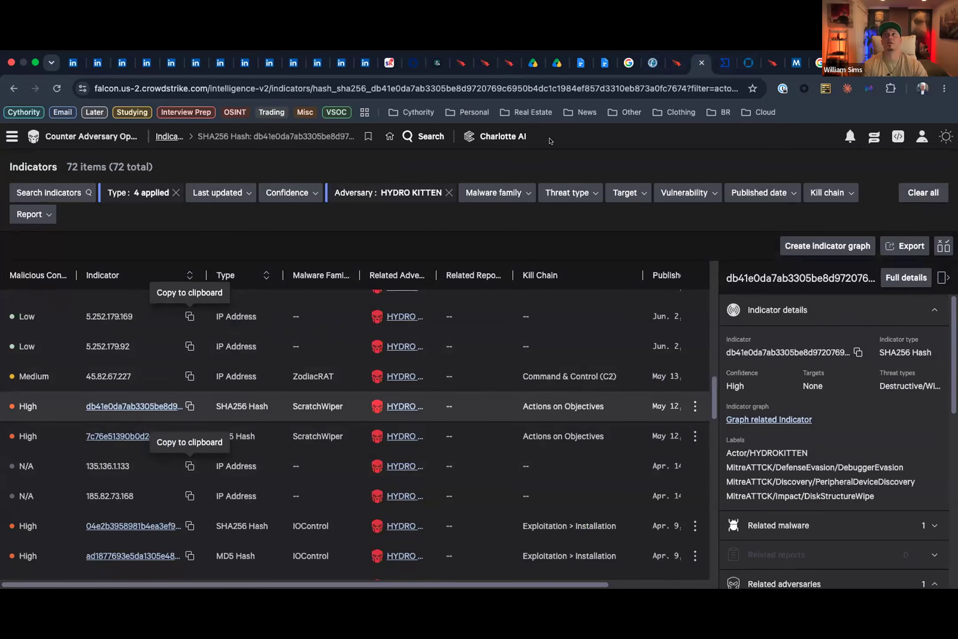
left_click(509, 62)
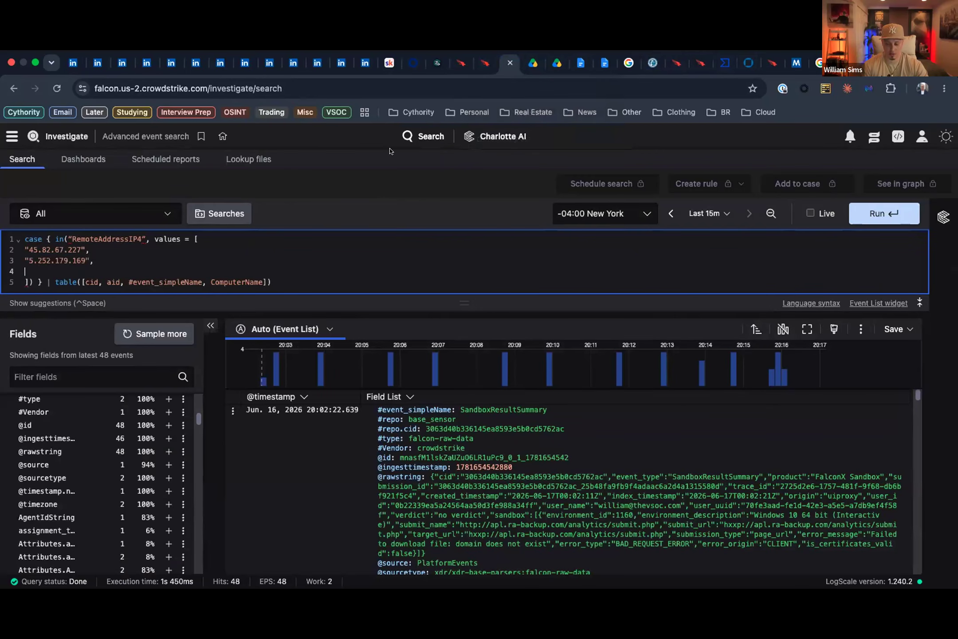
key("super+v")
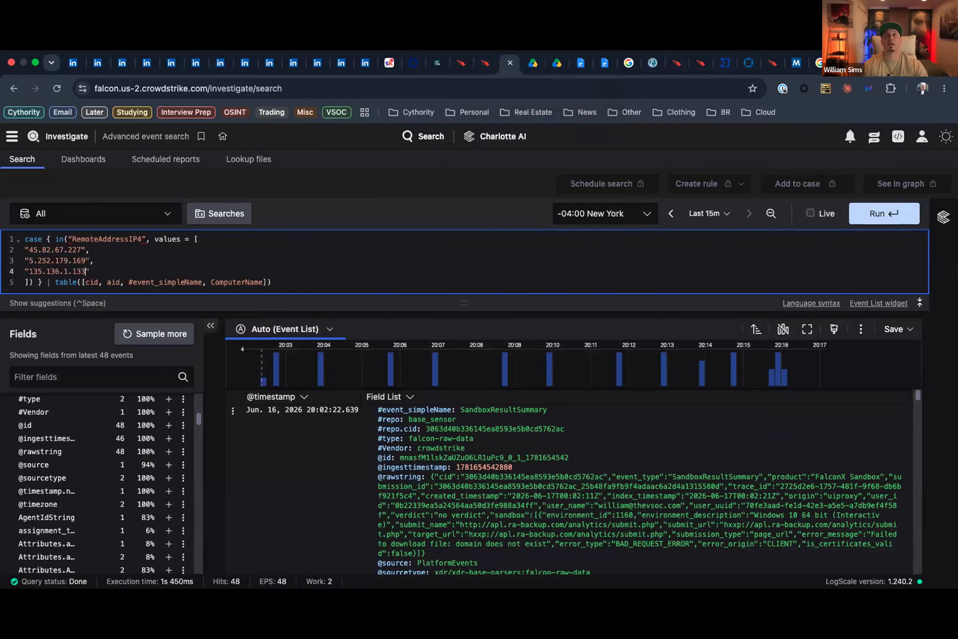
left_click(92, 267)
left_click(708, 214)
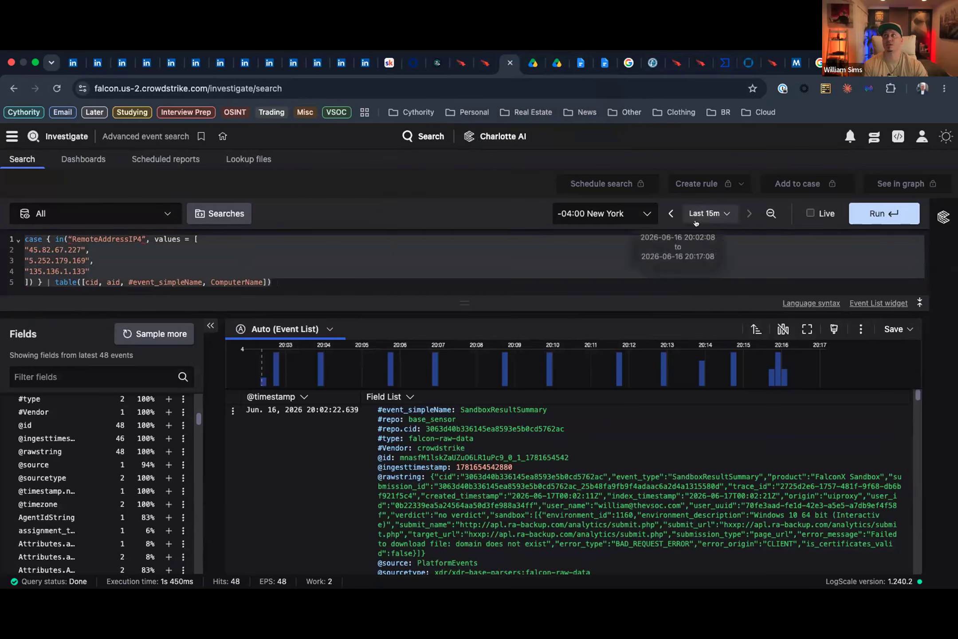
Set the search range to the last 30 days and read the straight-quotation-mark error
left_click(647, 391)
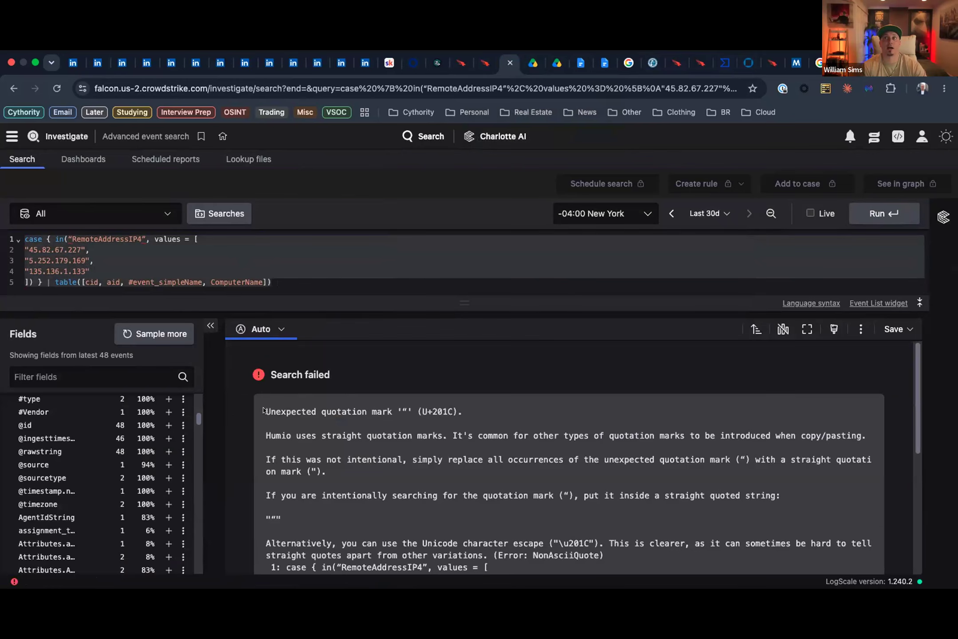
left_click_drag(263, 411, 442, 404)
left_click(407, 408)
left_click_drag(273, 428, 436, 430)
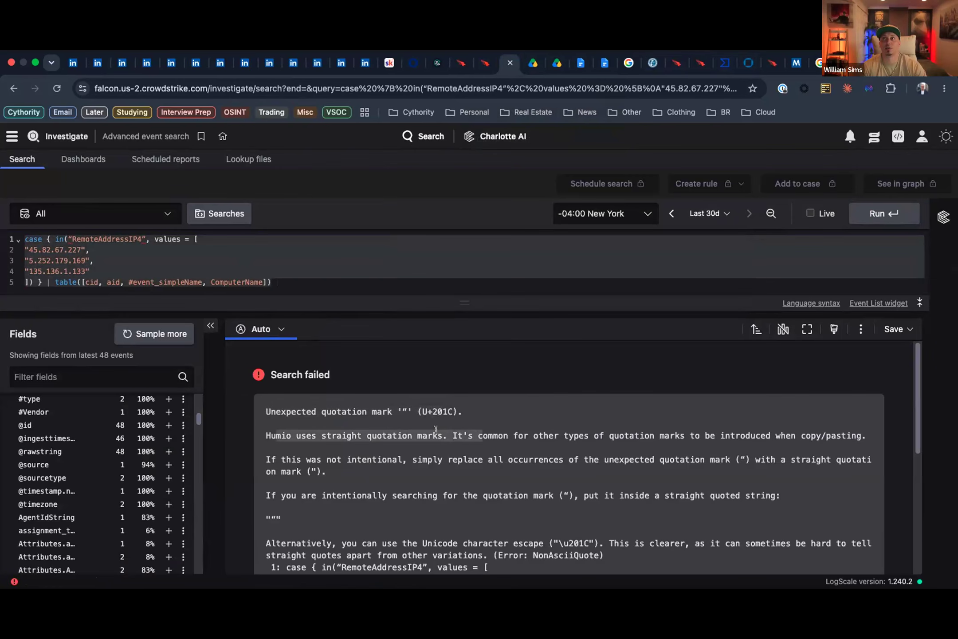
left_click(395, 432)
left_click_drag(264, 429, 444, 430)
left_click(537, 429)
left_click_drag(538, 430, 761, 431)
left_click(791, 430)
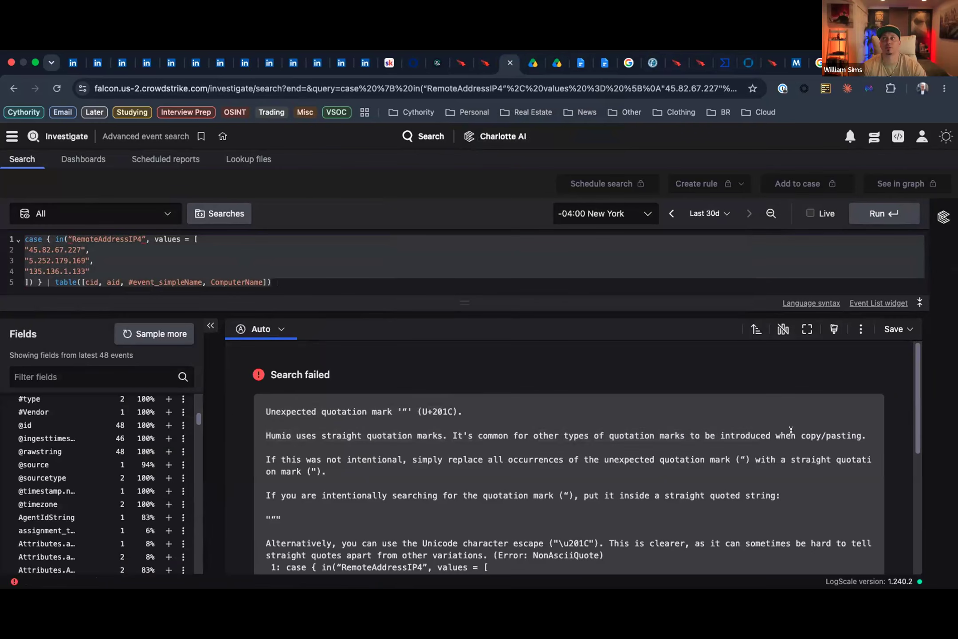
left_click_drag(863, 432, 538, 431)
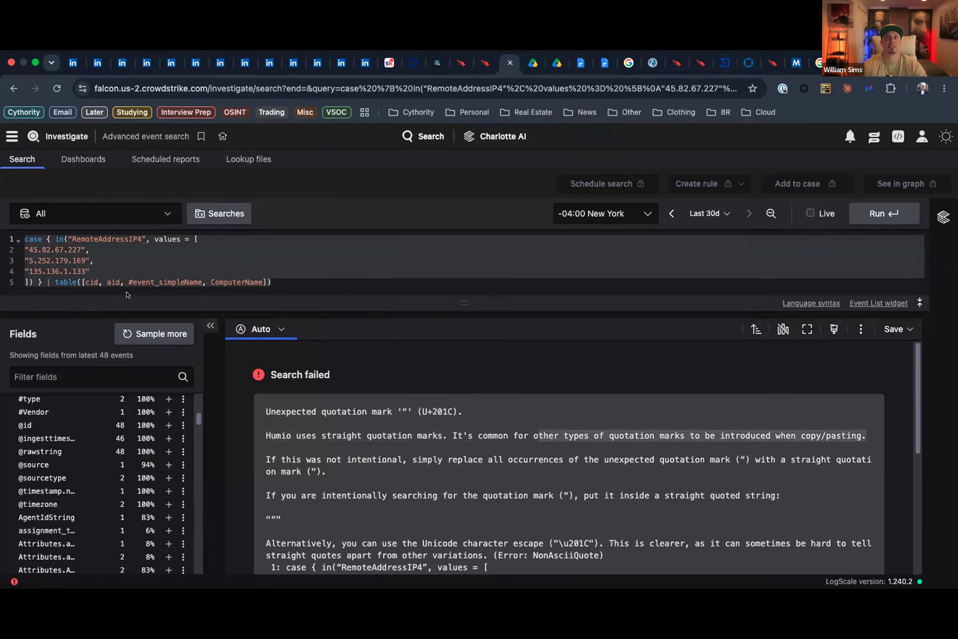
Replace the curly quotes around RemoteAddressIP4 with straight quotes
left_click(69, 238)
key("BackSpace")
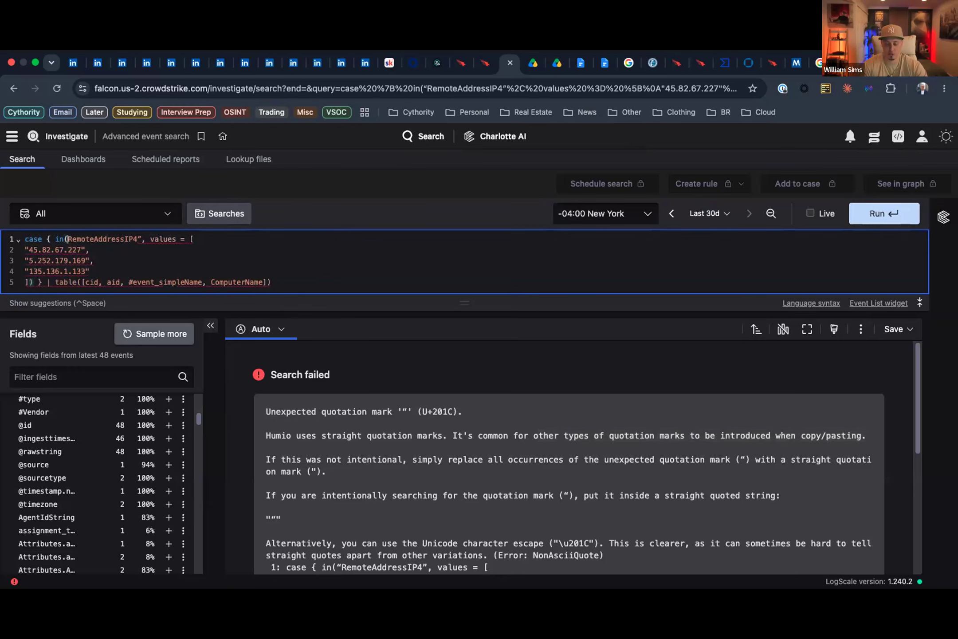
type("\"")
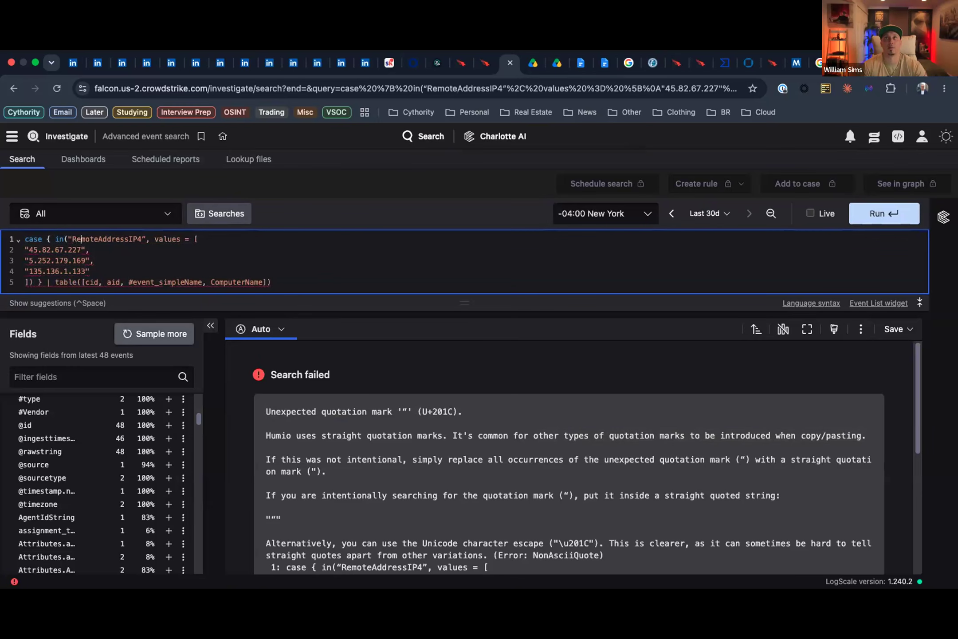
key("BackSpace")
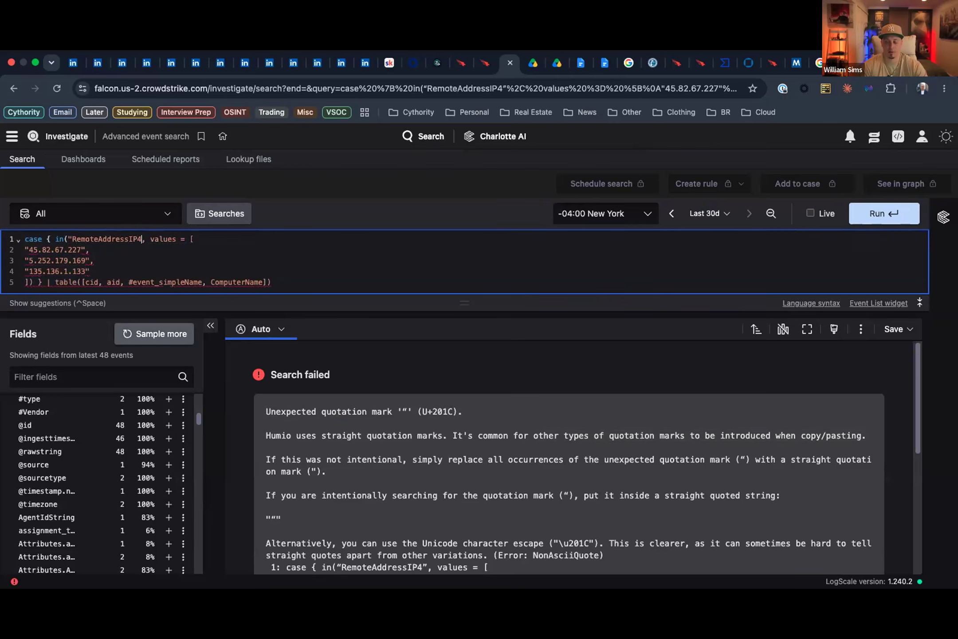
type("\"")
left_click(328, 278)
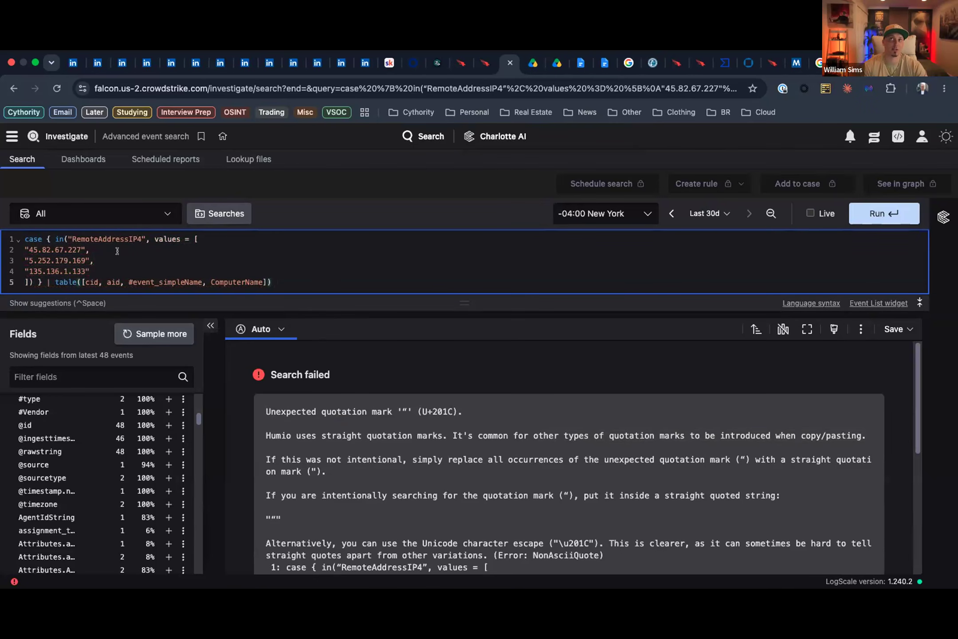
Select the corrected three-IP query and run it; the search completes with no results
double_click(64, 276)
double_click(29, 237)
left_click(85, 237)
left_click(161, 239)
left_click_drag(289, 278, 24, 250)
left_click(272, 279)
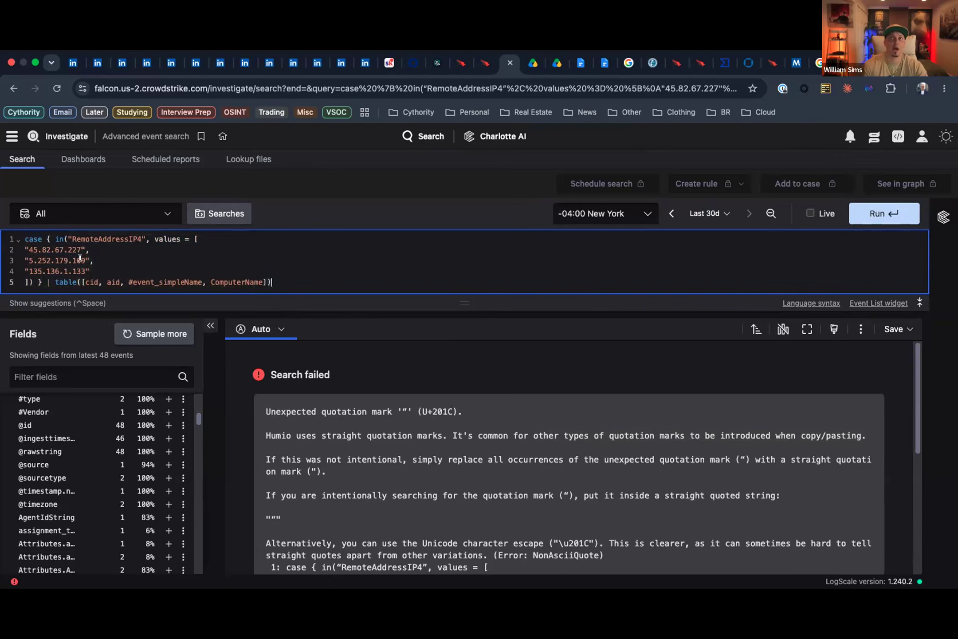
key("super+a")
key("Return")
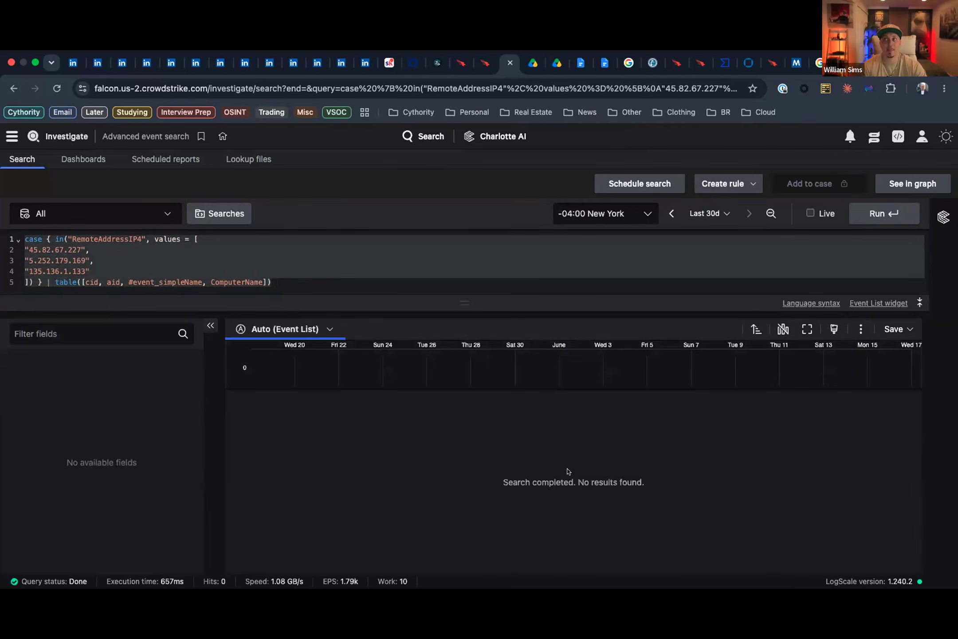
triple_click(568, 476)
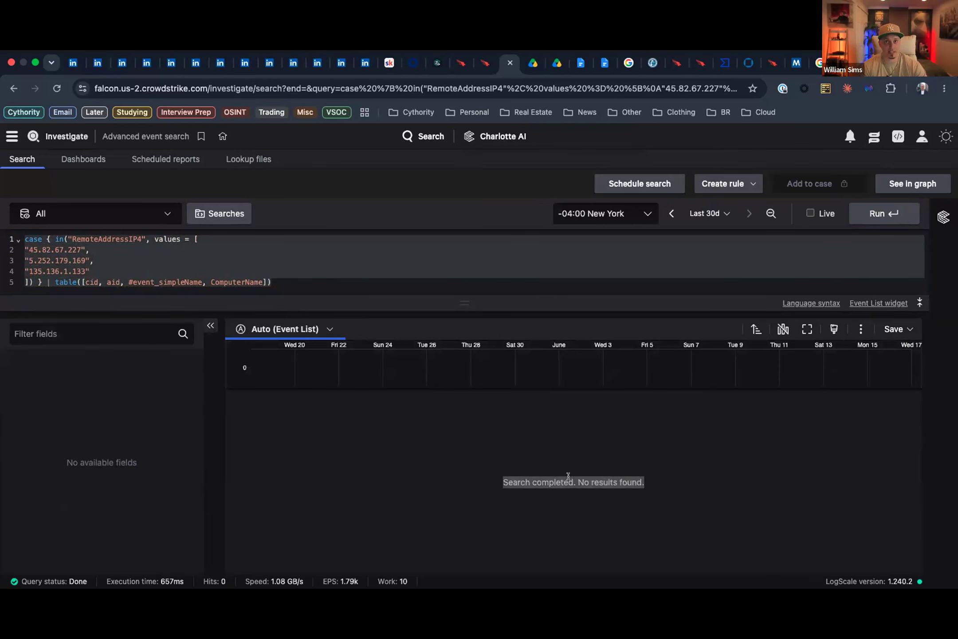
left_click(568, 476)
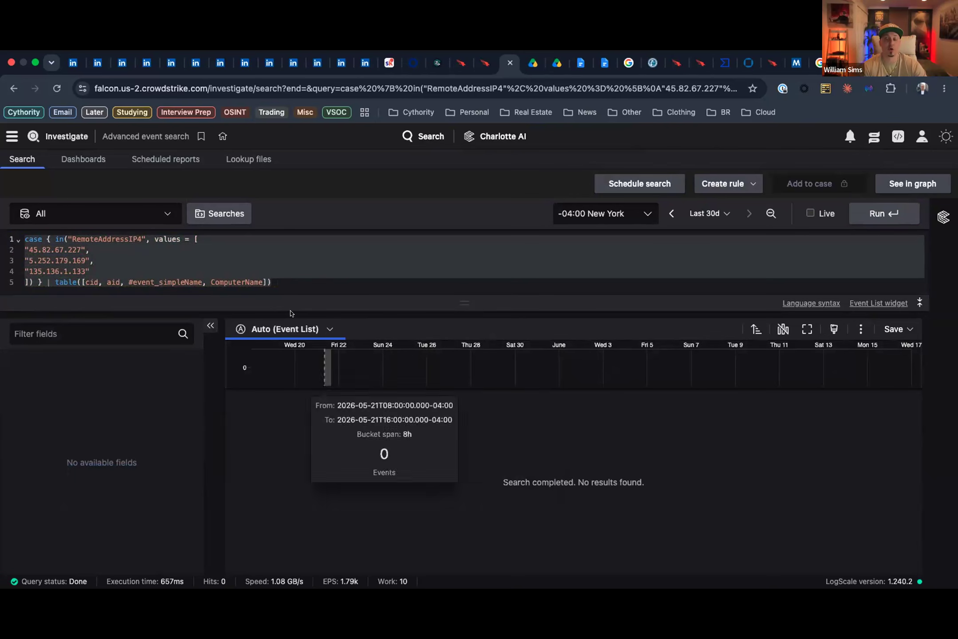
left_click(299, 277)
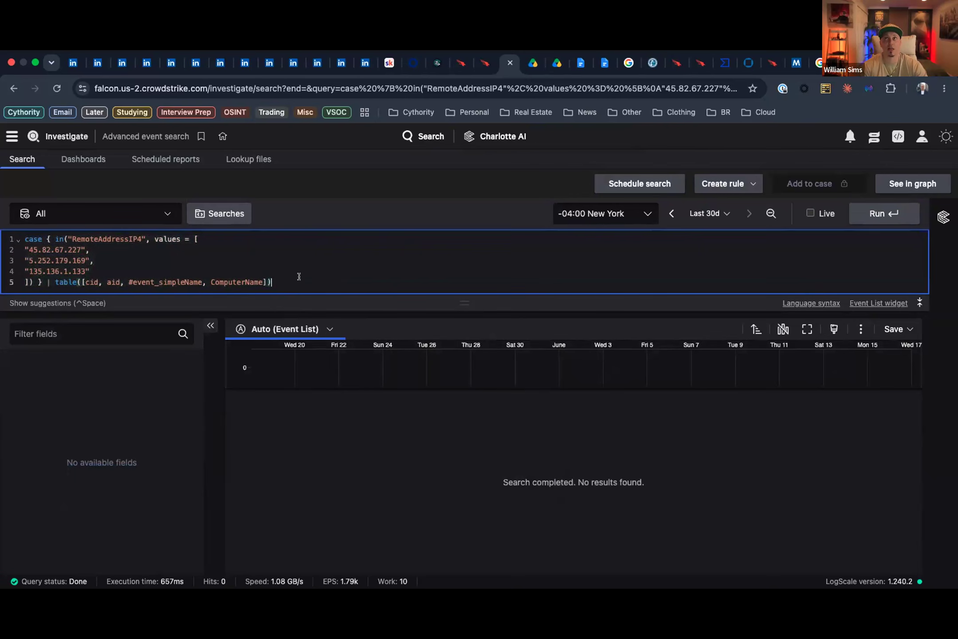
key("super+a")
key("super+c")
key("BackSpace")
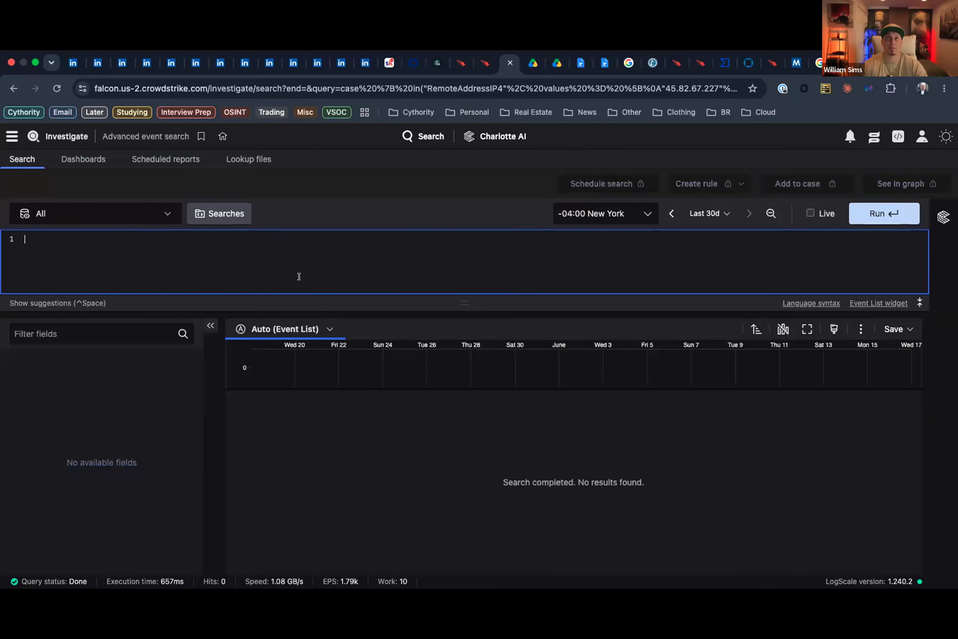
key("Return")
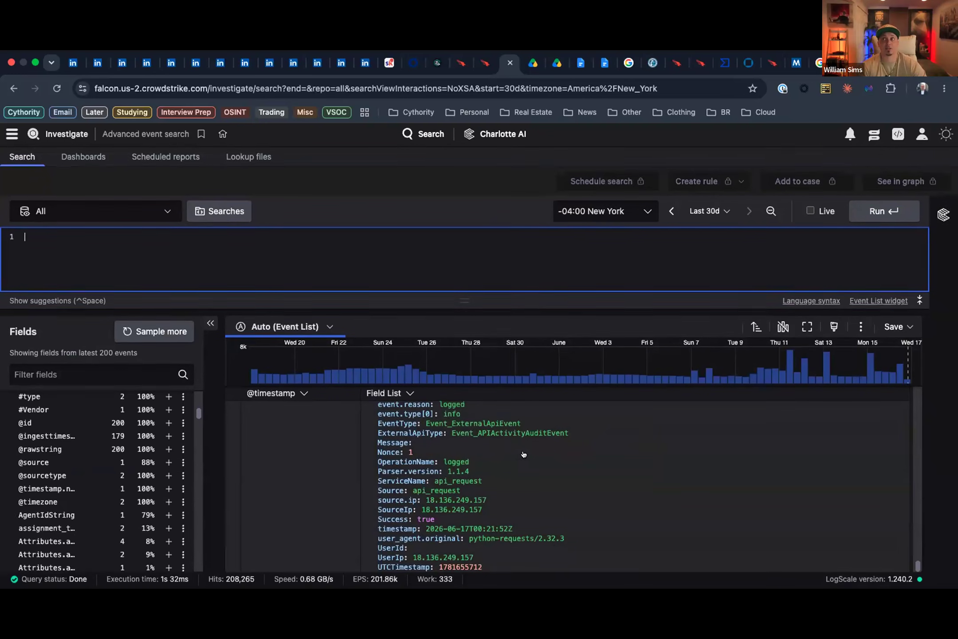
scroll(323, 486, "up", 5)
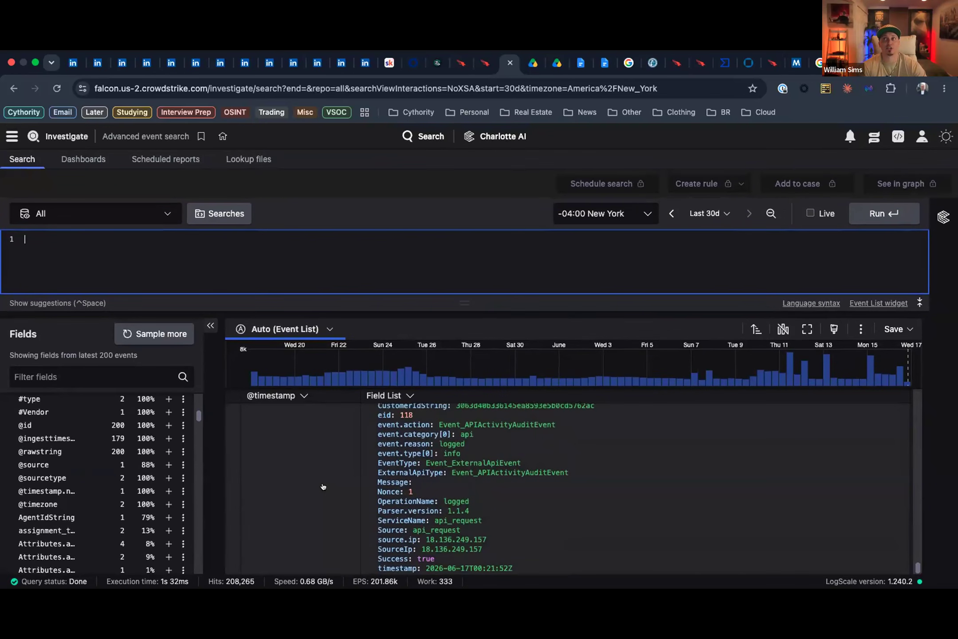
scroll(323, 486, "down", 10)
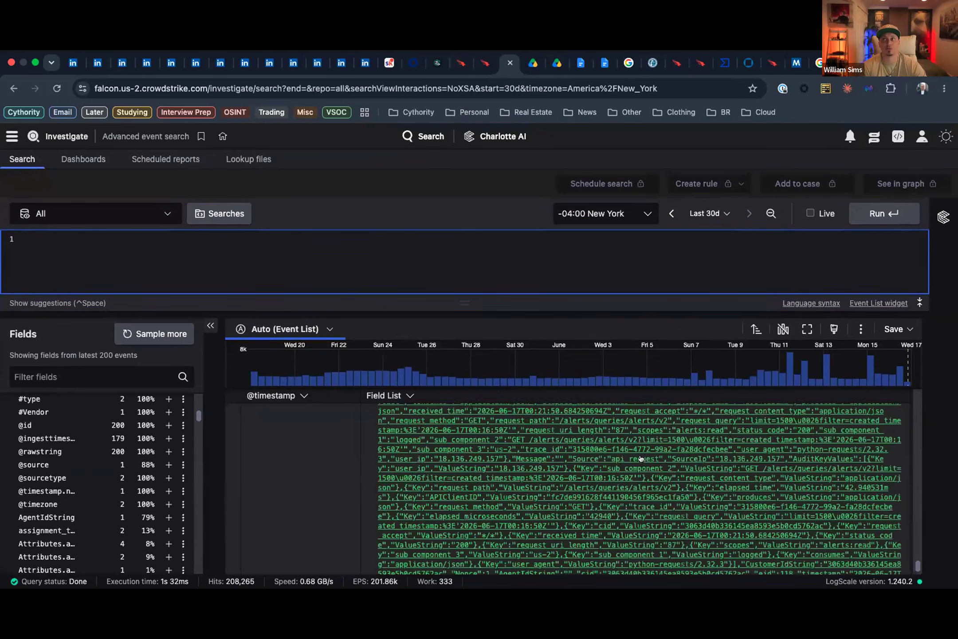
scroll(641, 458, "down", 10)
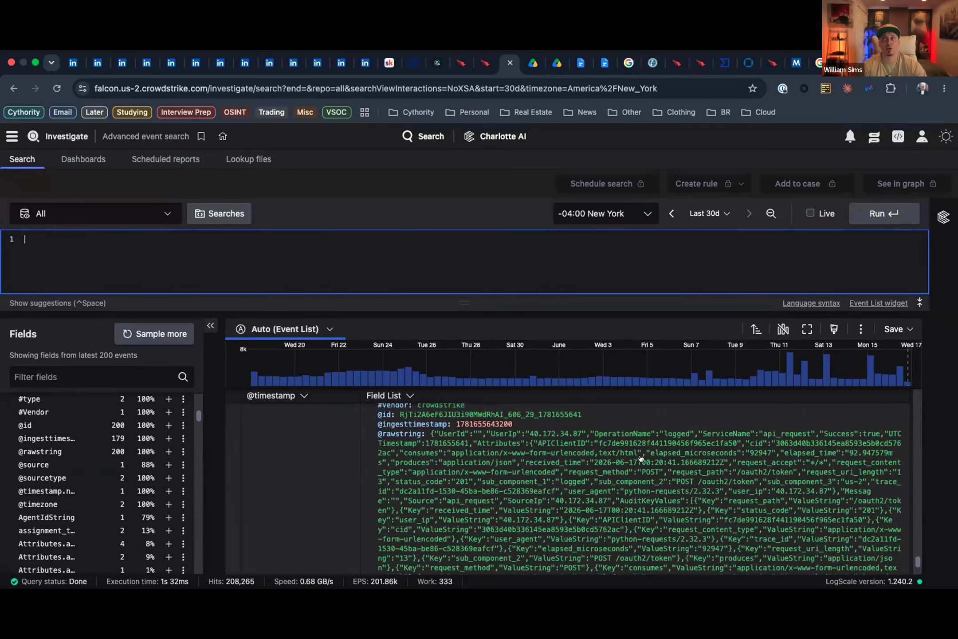
scroll(640, 459, "down", 5)
key("super+v")
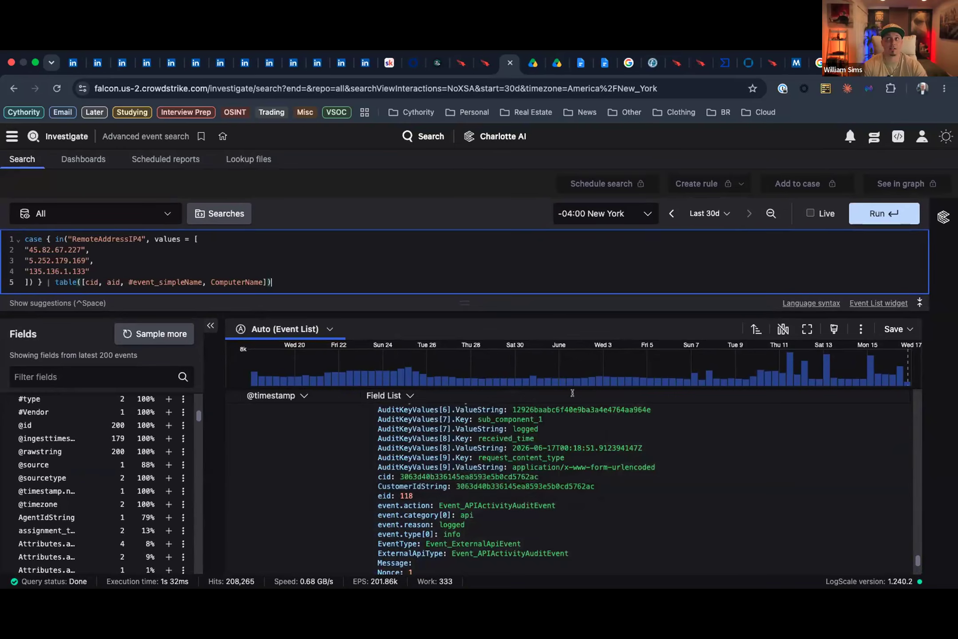
left_click(881, 213)
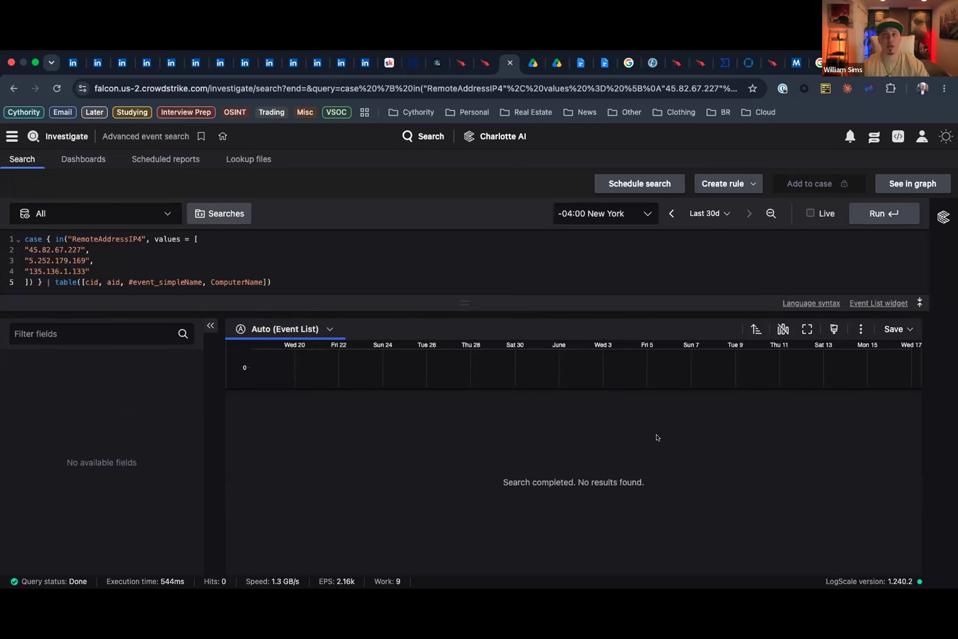
triple_click(597, 484)
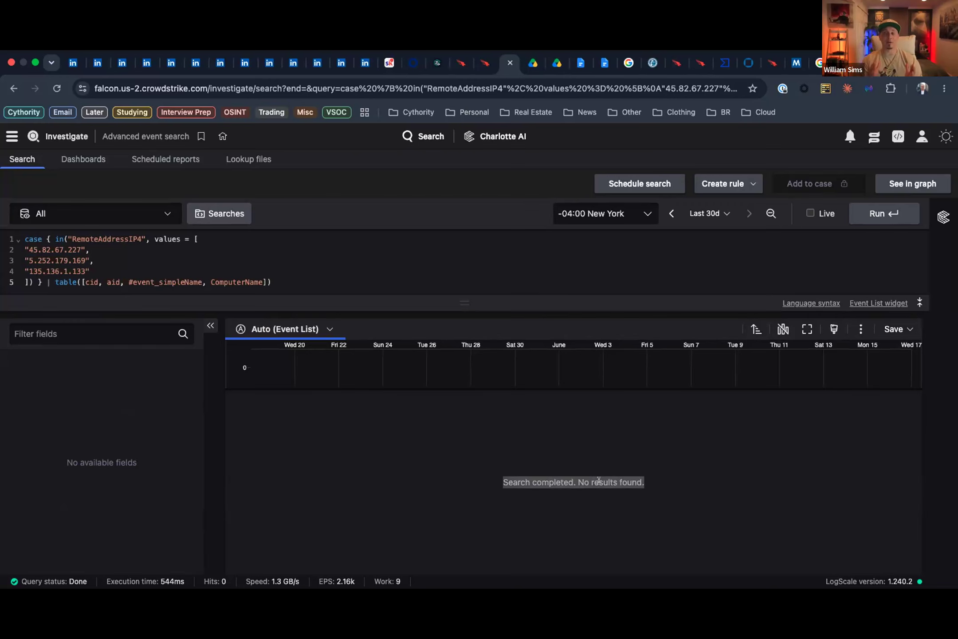
Look over the HYDRO KITTEN indicators list and its indicator type filter
left_click(580, 62)
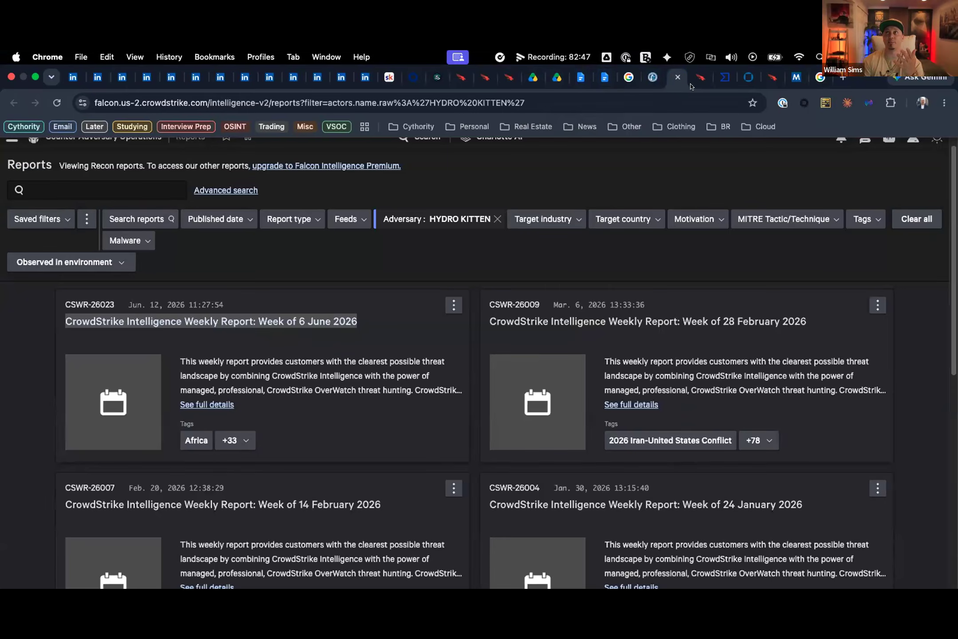
left_click(678, 78)
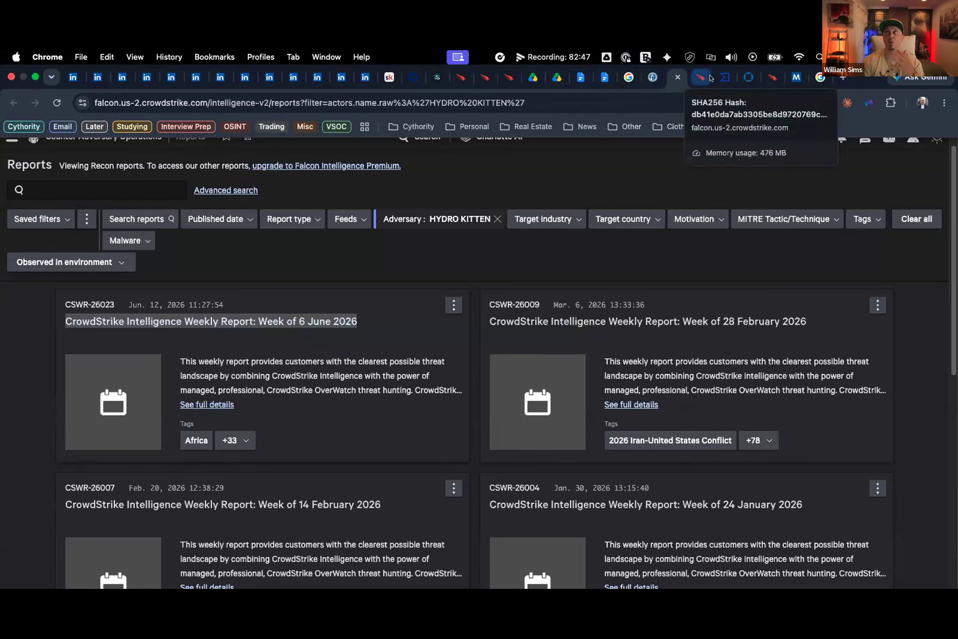
left_click(710, 78)
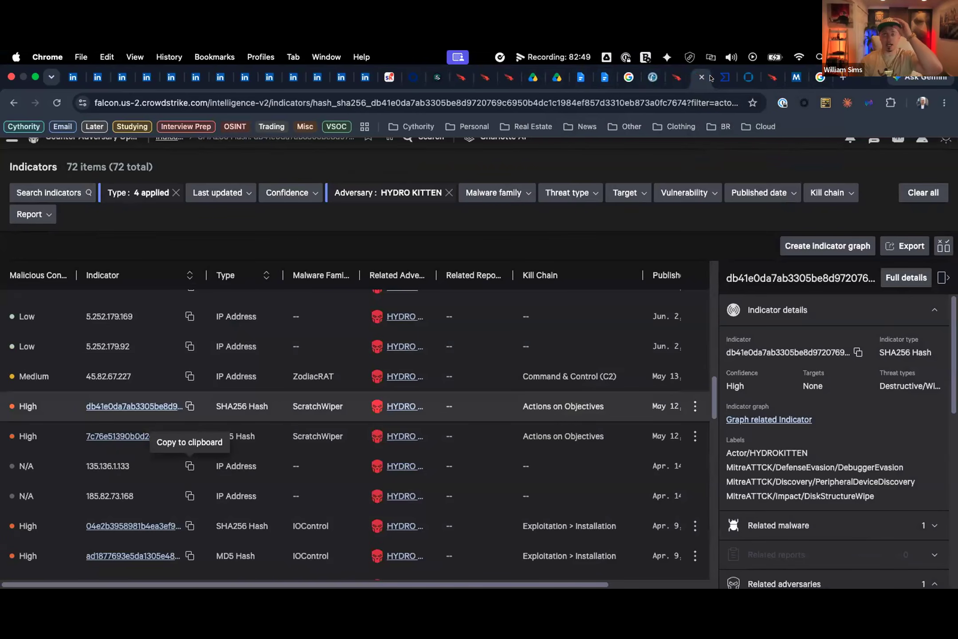
left_click(141, 199)
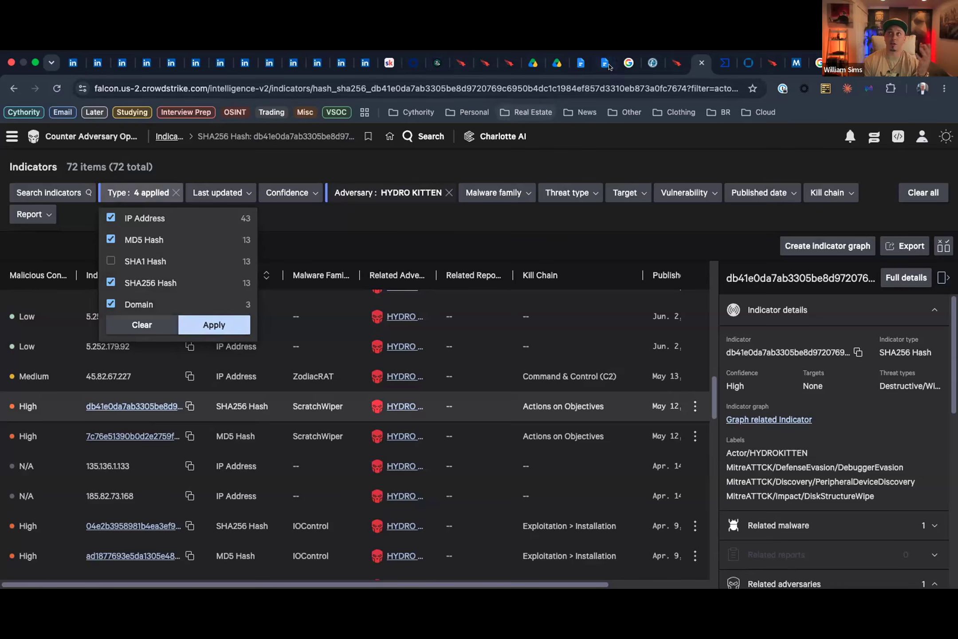
Inspect the Domain, SHA256 and MD5 search query templates in the IOC search guide
left_click(575, 62)
triple_click(323, 415)
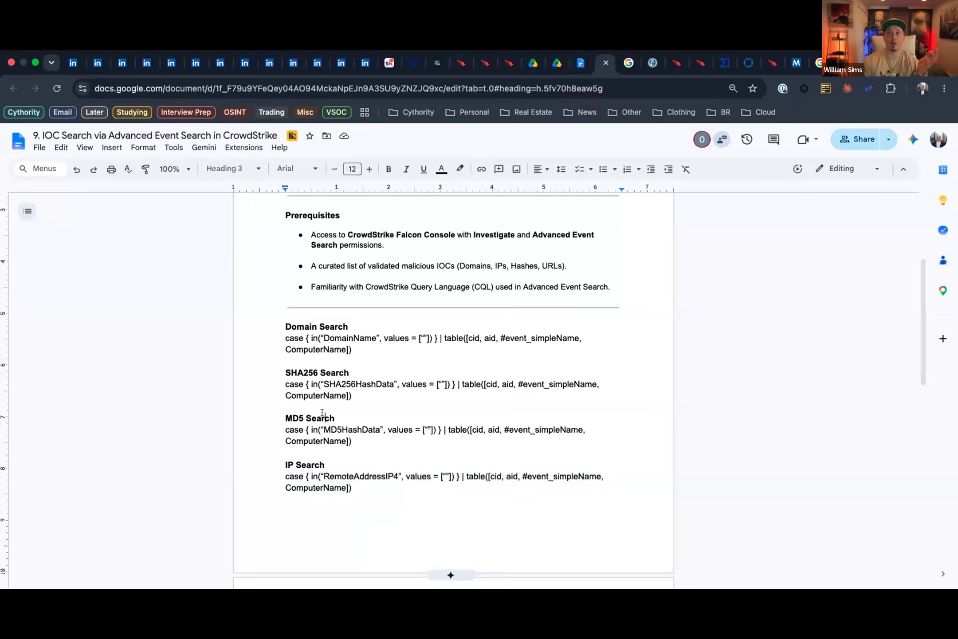
triple_click(308, 461)
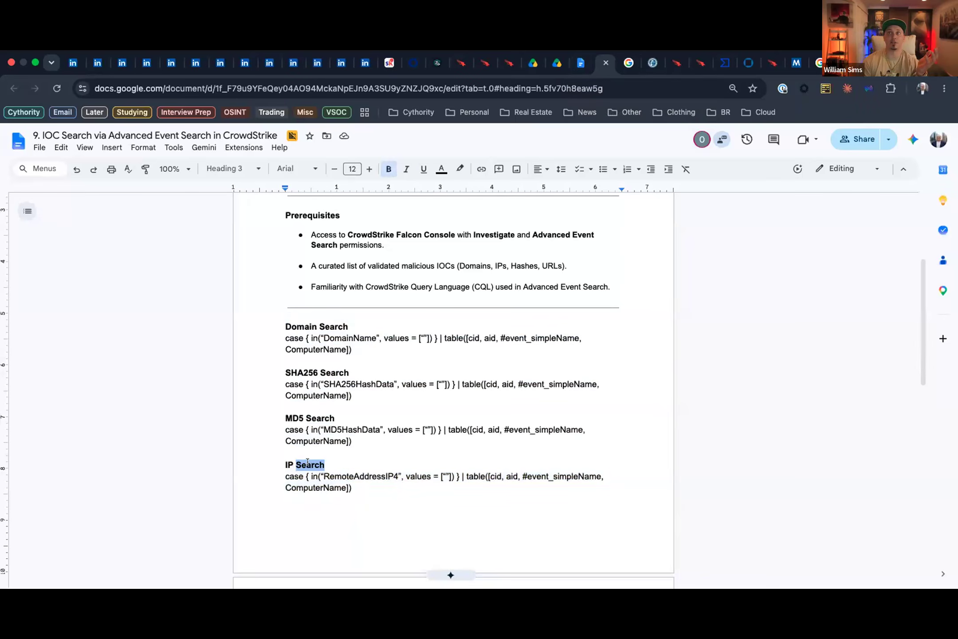
double_click(322, 415)
left_click(345, 412)
triple_click(273, 367)
triple_click(357, 326)
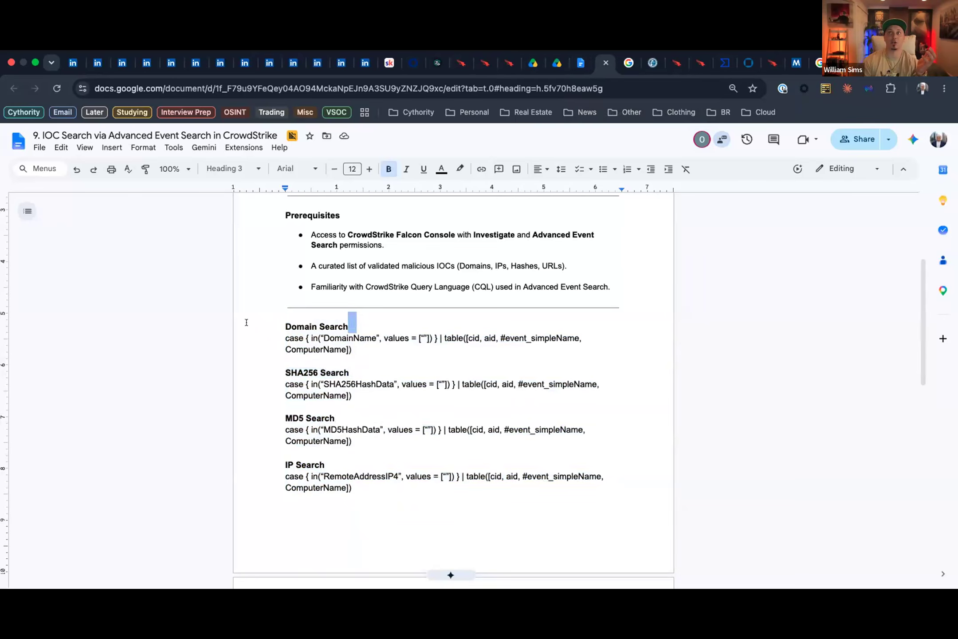
left_click(443, 364)
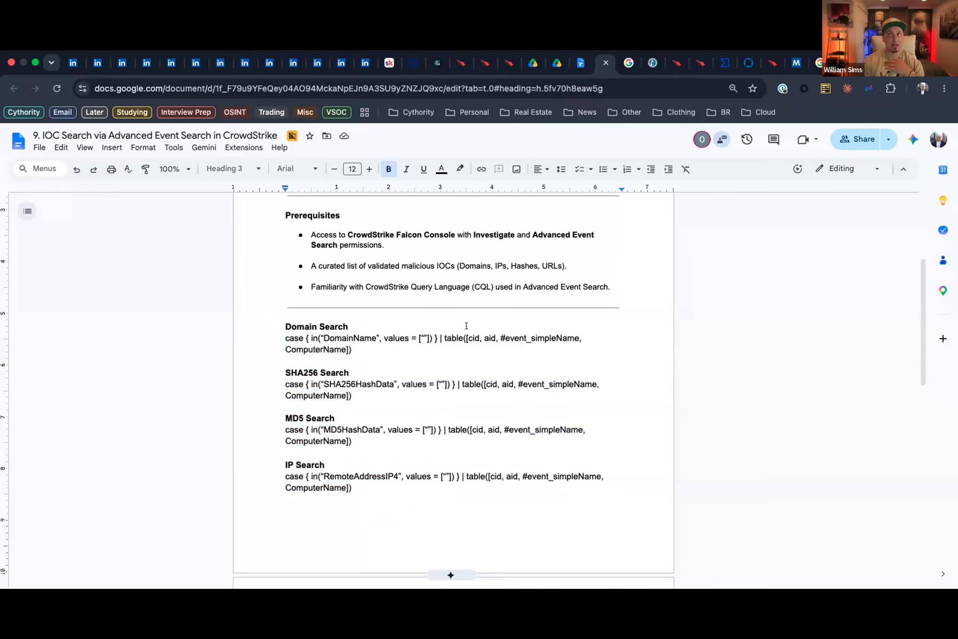
Highlight the old IP query in event search, then select the Domain Search template
left_click(507, 64)
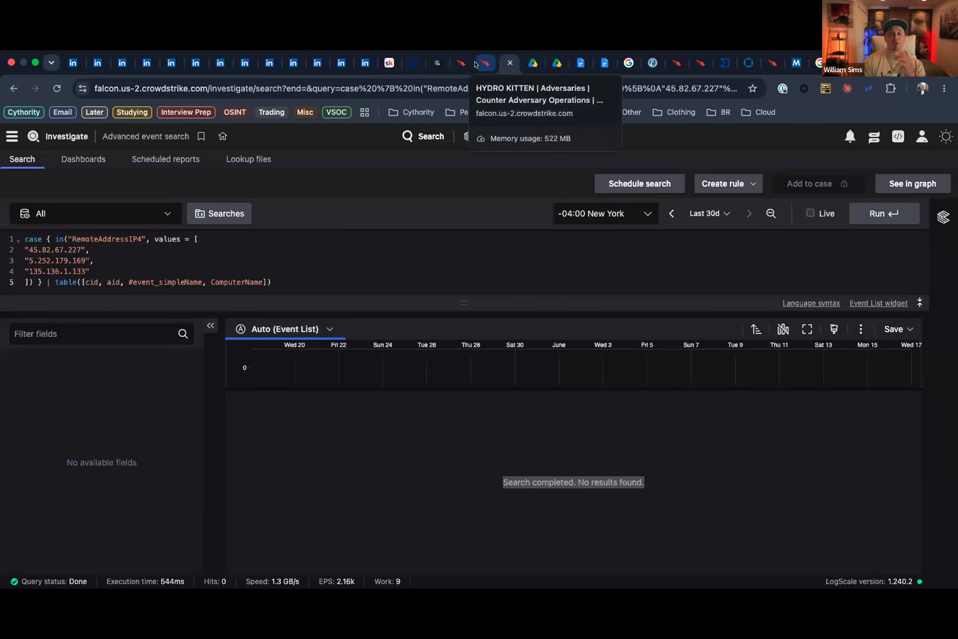
left_click_drag(324, 285, 49, 227)
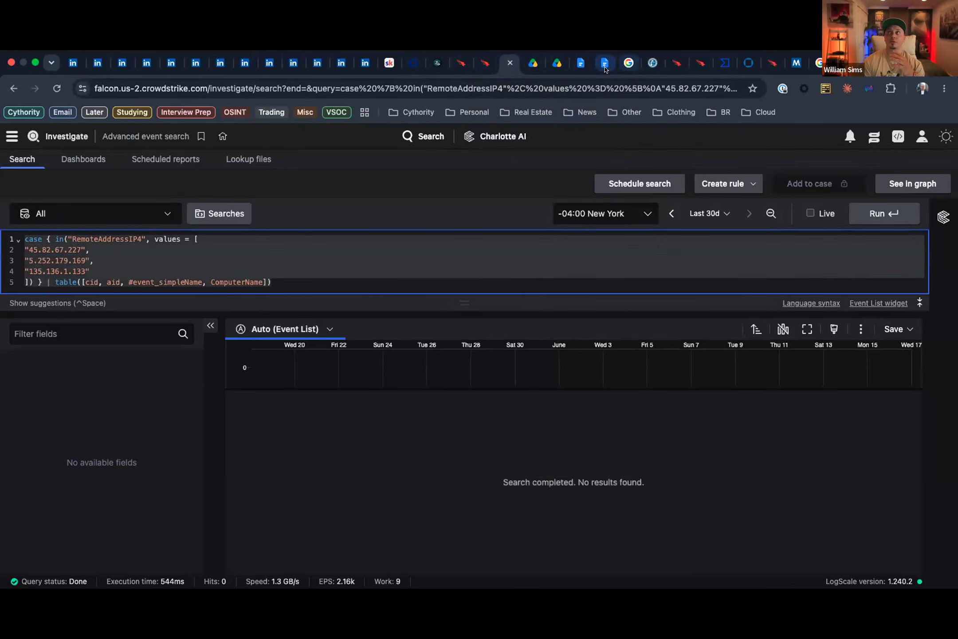
left_click(605, 64)
left_click_drag(356, 347, 260, 333)
key("super+c")
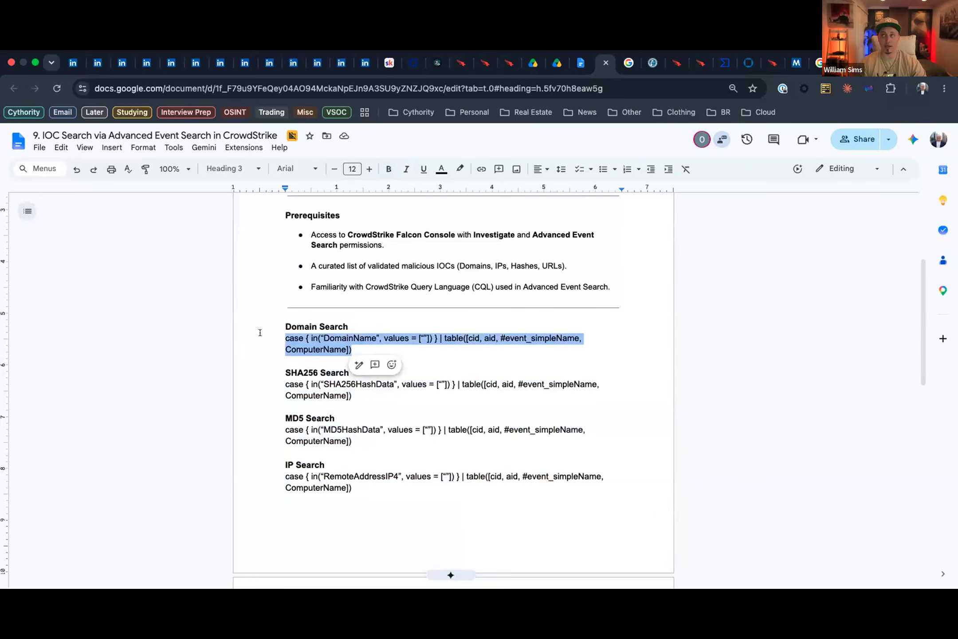
Replace the IP query with the pasted DomainName query template and tidy its values line
left_click(485, 62)
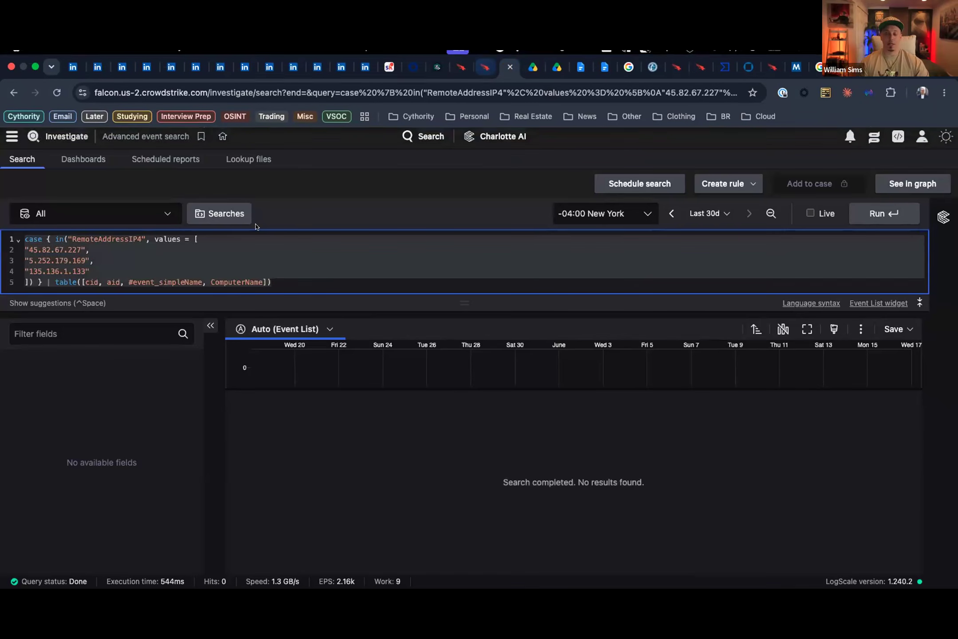
key("BackSpace")
key("super+v")
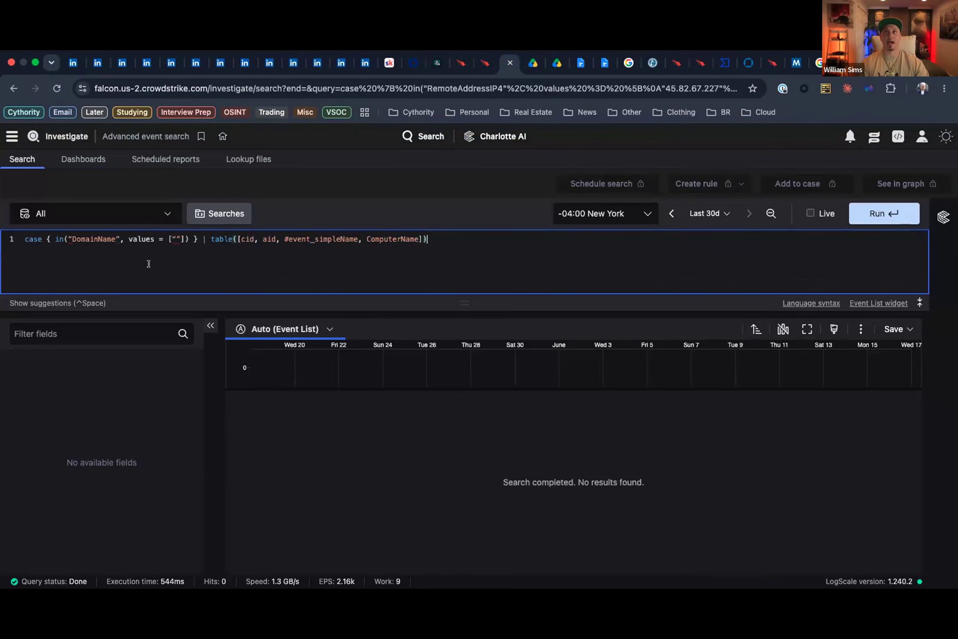
left_click(177, 238)
key("BackSpace")
key("Return")
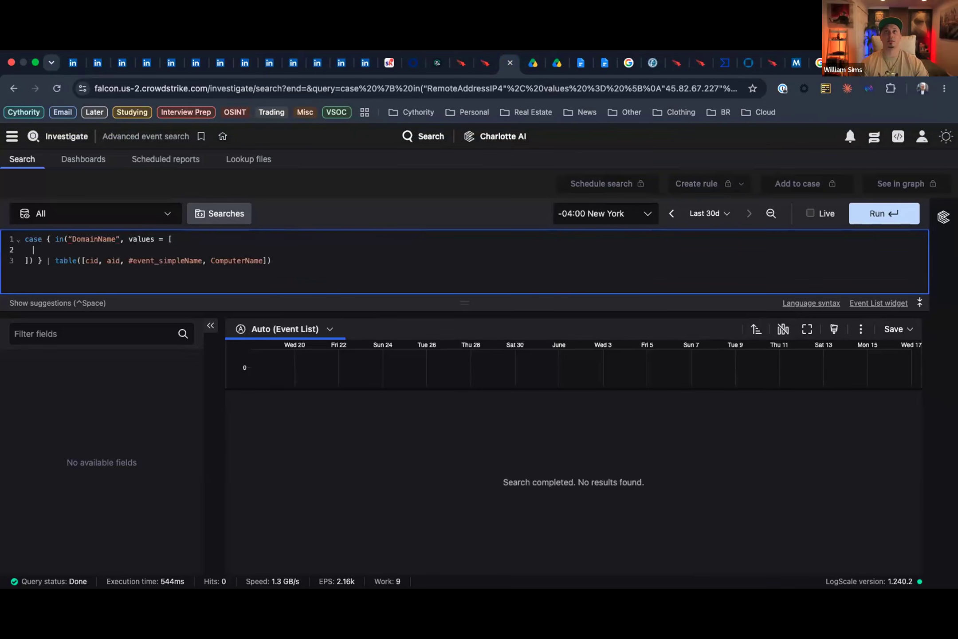
key("BackSpace")
type("\"")
Paste ocferda.com from the HYDRO KITTEN indicators into the query's values list
left_click(700, 63)
scroll(171, 450, "down", 5)
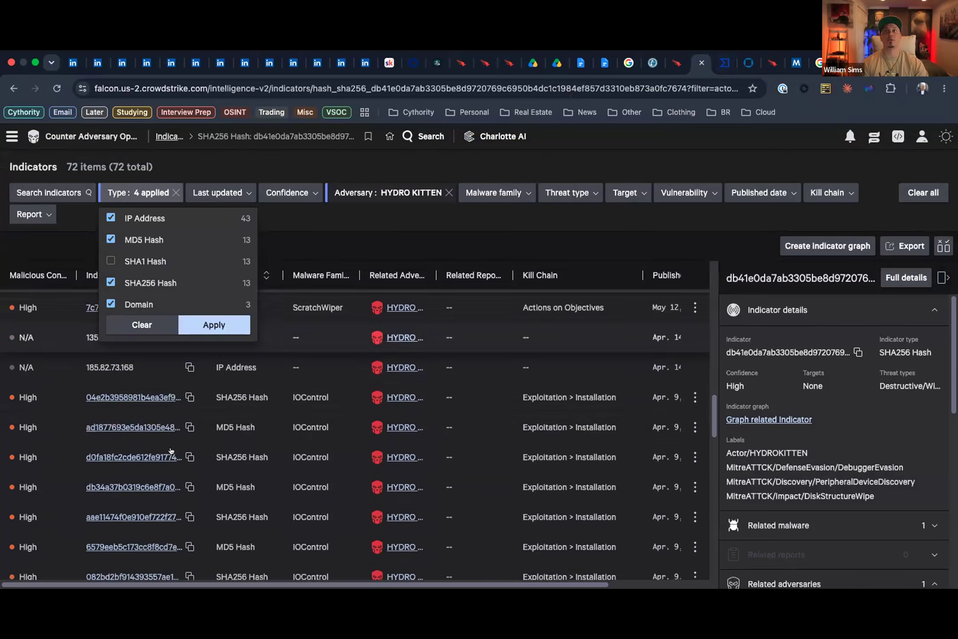
scroll(171, 450, "down", 10)
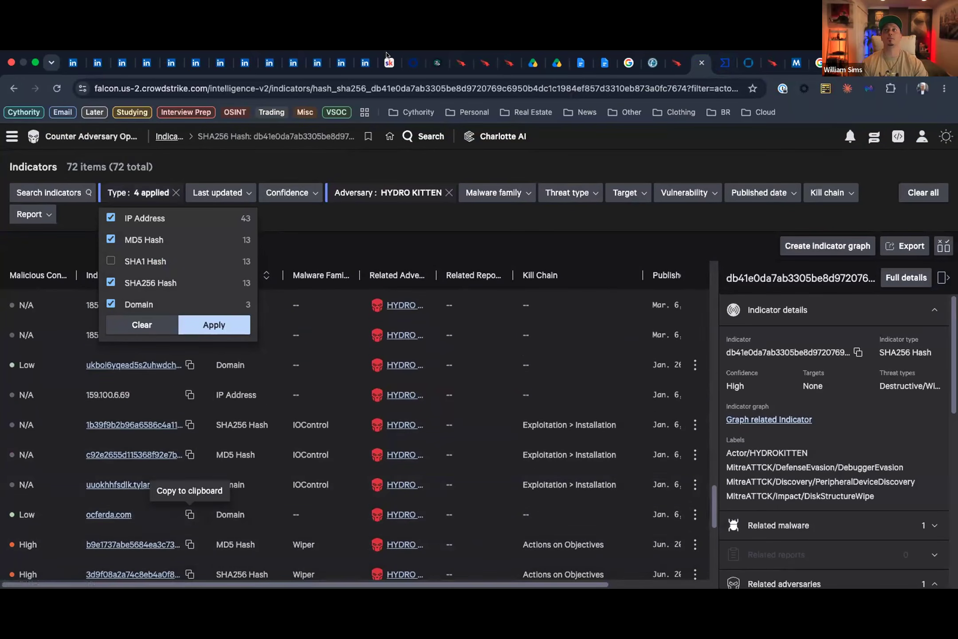
left_click(485, 62)
left_click(510, 63)
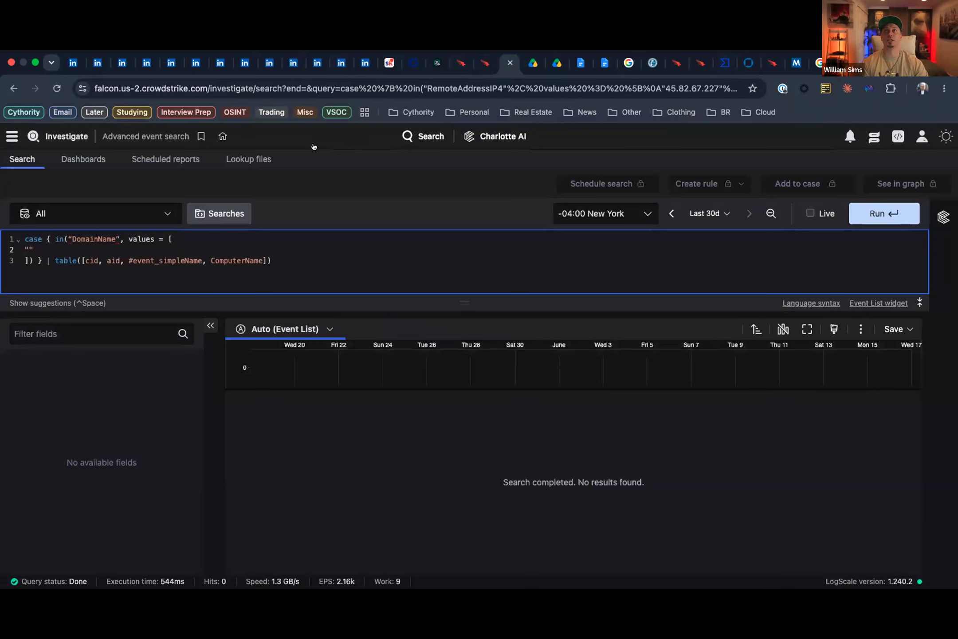
type("ocferda.com")
Look up ocferda.com on VirusTotal
left_click(726, 63)
left_click(312, 141)
type("ocferda.com")
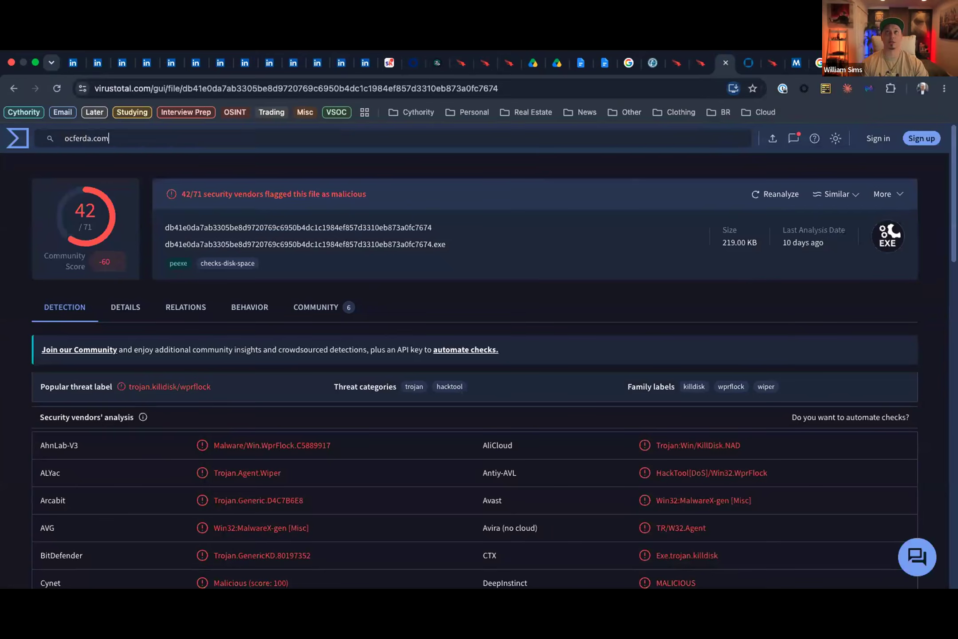
key("Return")
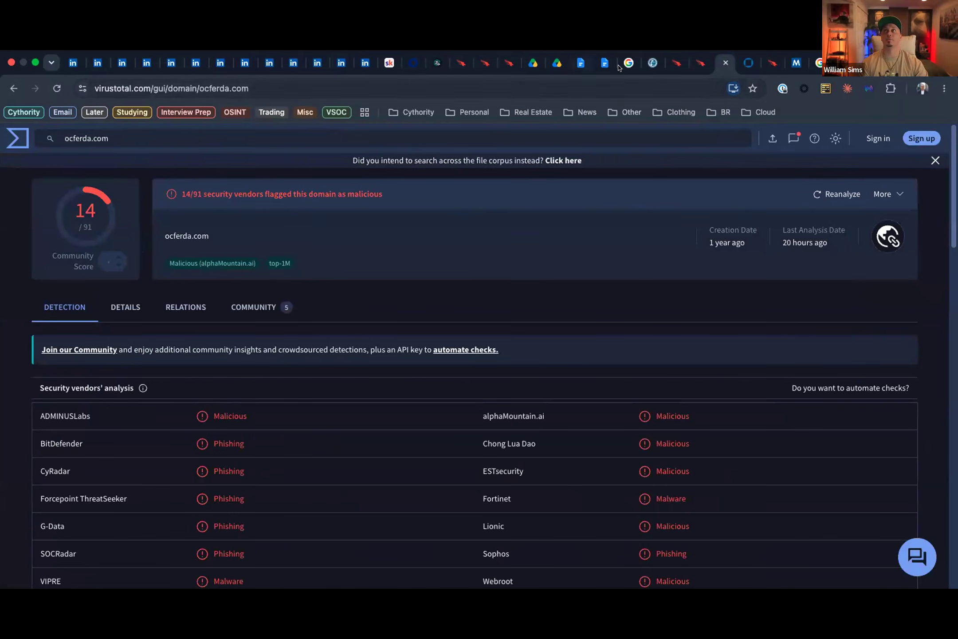
Run the ocferda.com query, then start replacing the curly quotes around DomainName with straight ones
left_click(676, 62)
left_click(510, 63)
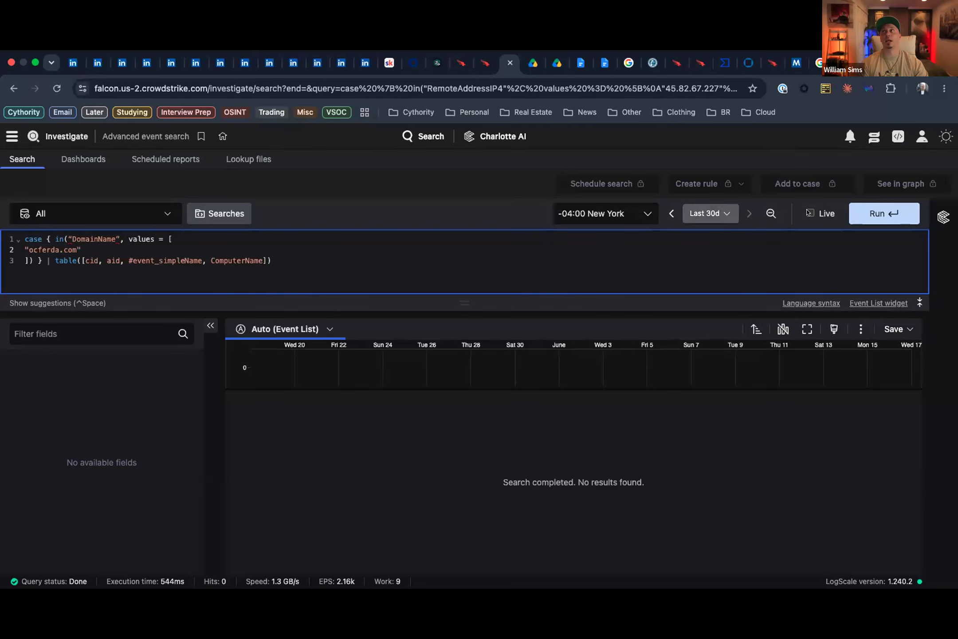
left_click(871, 212)
left_click(120, 239)
key("BackSpace")
type("\"")
key("Left")
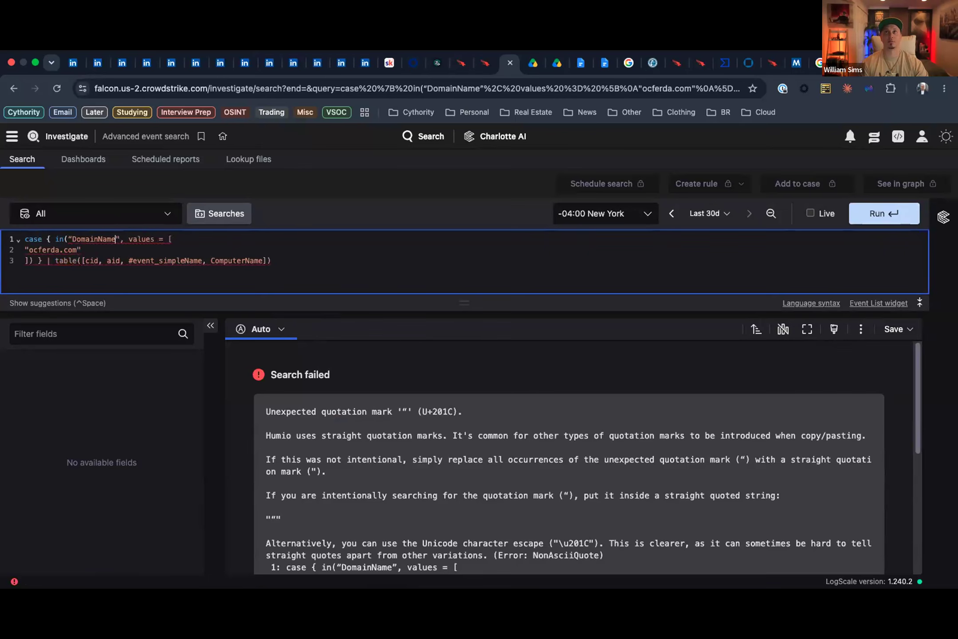
left_click(73, 239)
key("BackSpace")
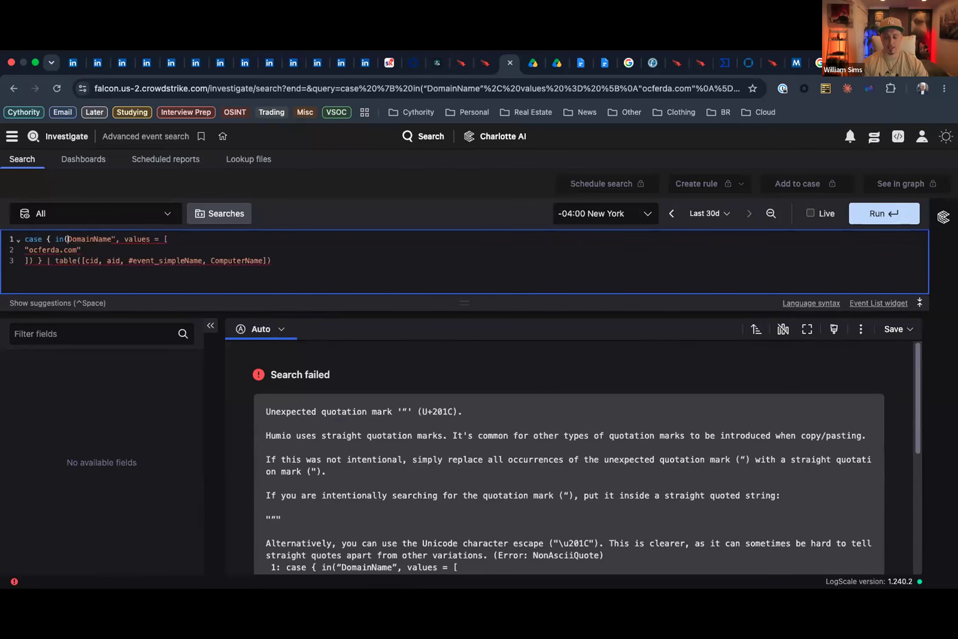
Add the final straight quote, rerun the 30-day ocferda.com search, confirm 'No results found', then open navigation
type("\"")
left_click(896, 215)
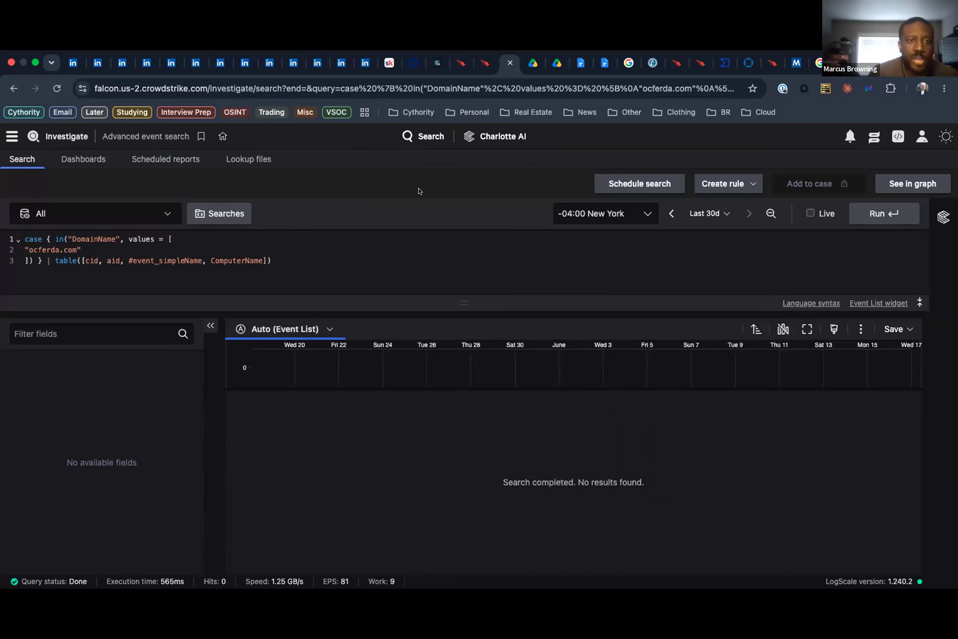
left_click_drag(76, 249, 27, 249)
key("super+c")
left_click(127, 257)
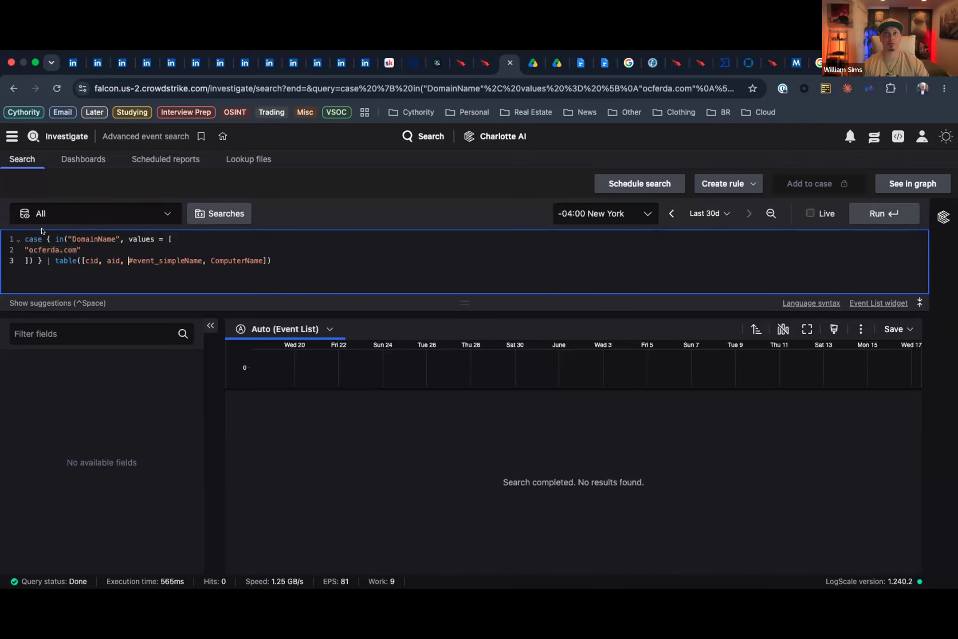
left_click(12, 141)
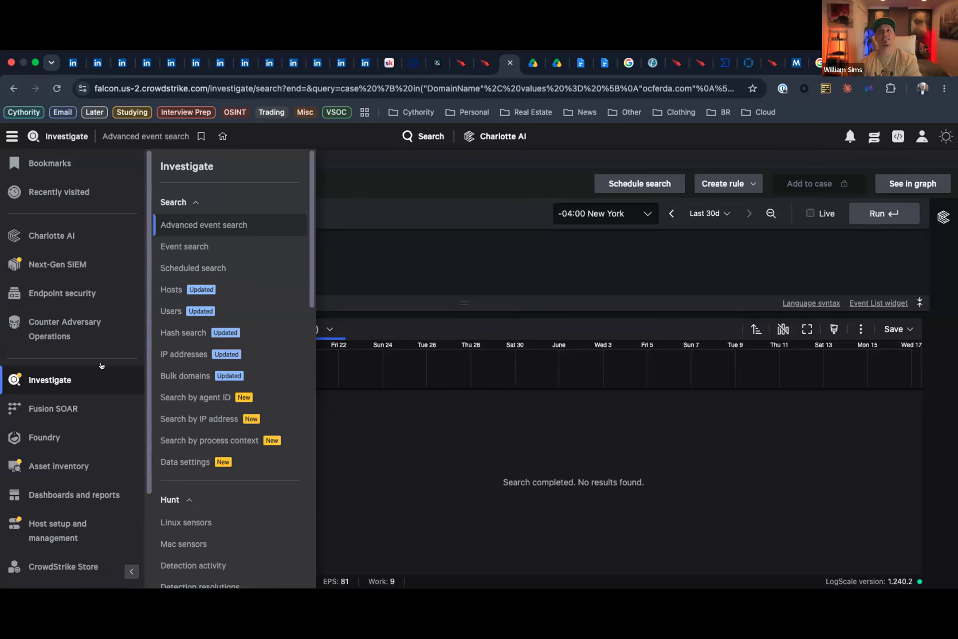
Expand Endpoint security in the navigation and scroll down to its Configure section
scroll(189, 438, "down", 15)
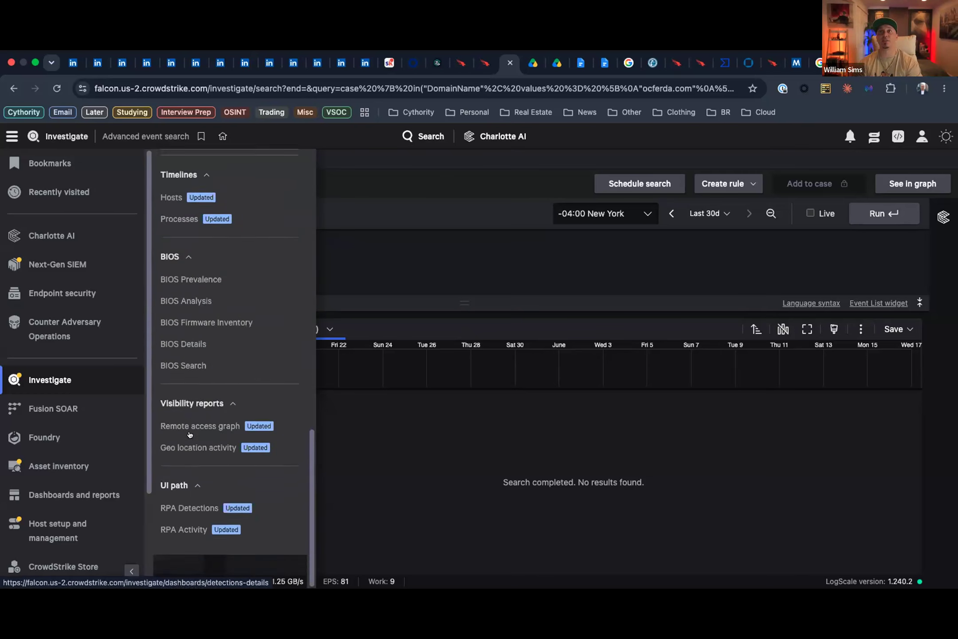
scroll(188, 435, "up", 15)
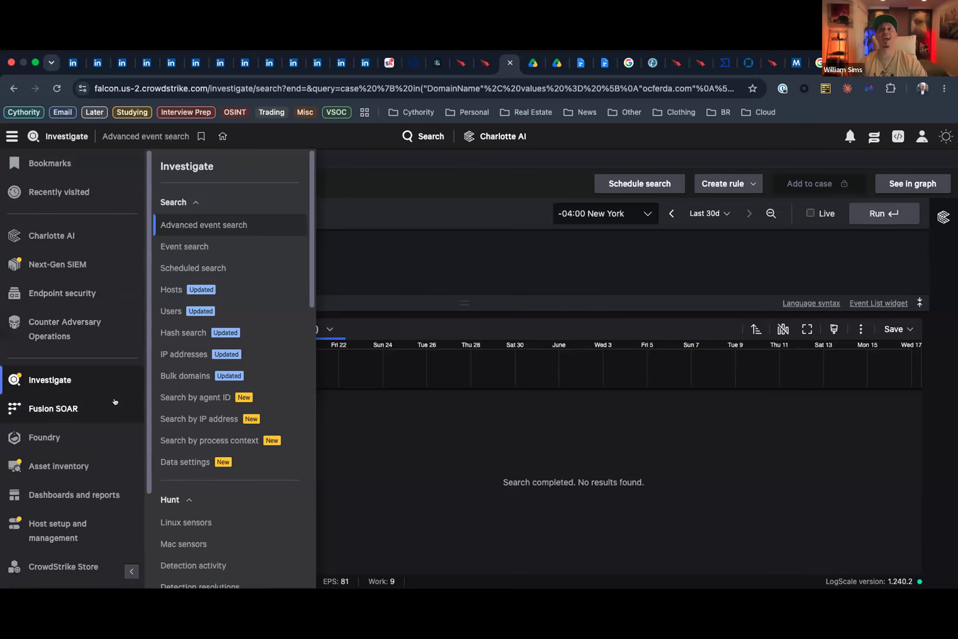
scroll(114, 377, "down", 3)
scroll(115, 402, "up", 3)
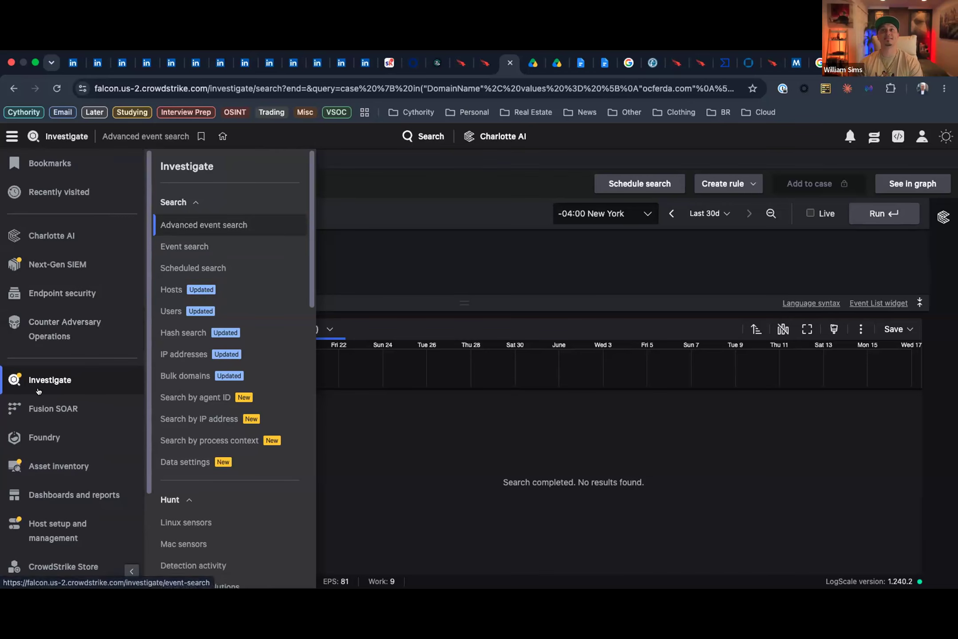
scroll(161, 372, "down", 15)
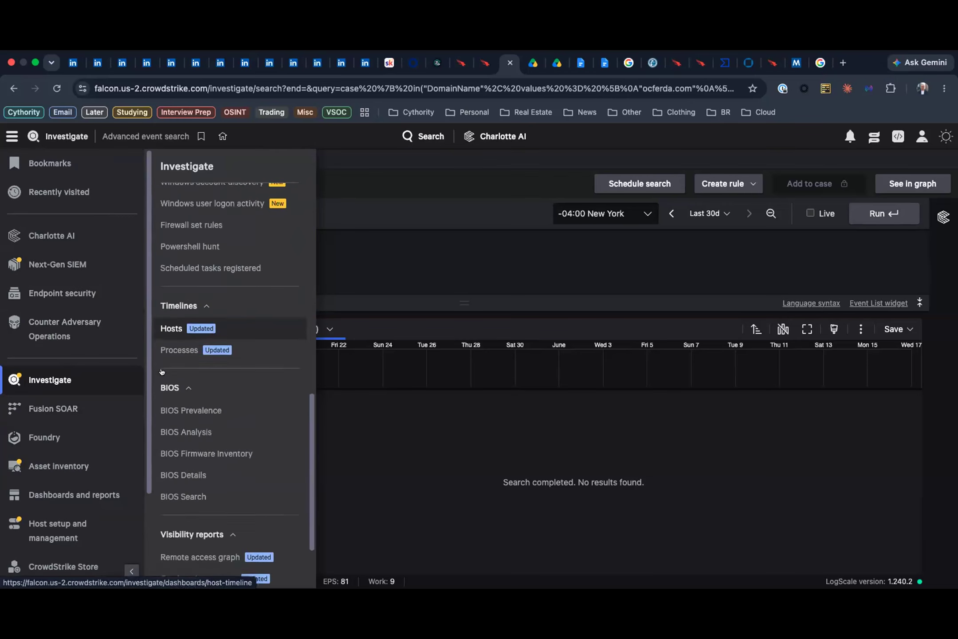
scroll(162, 372, "up", 15)
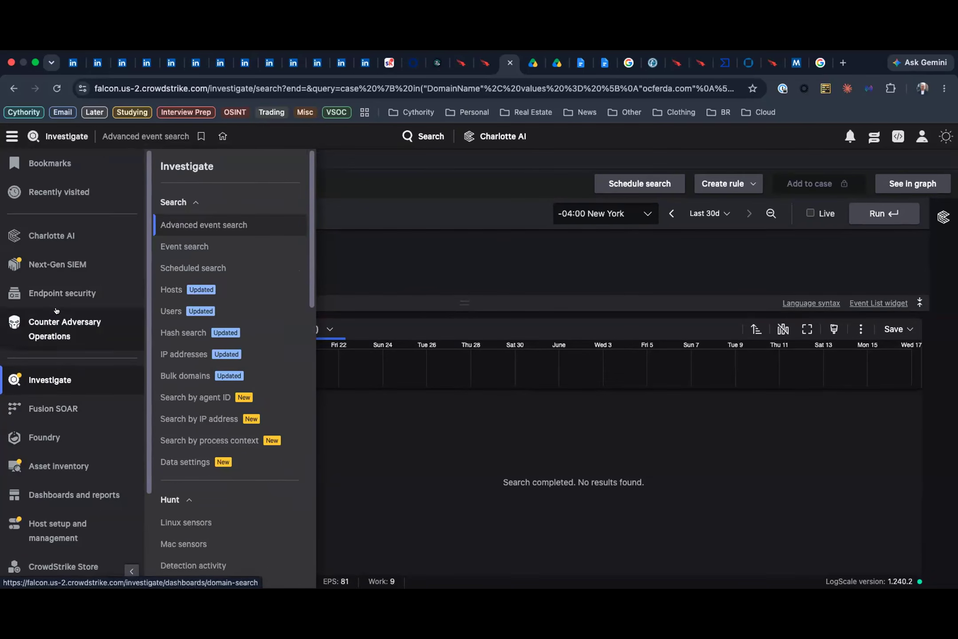
left_click(75, 291)
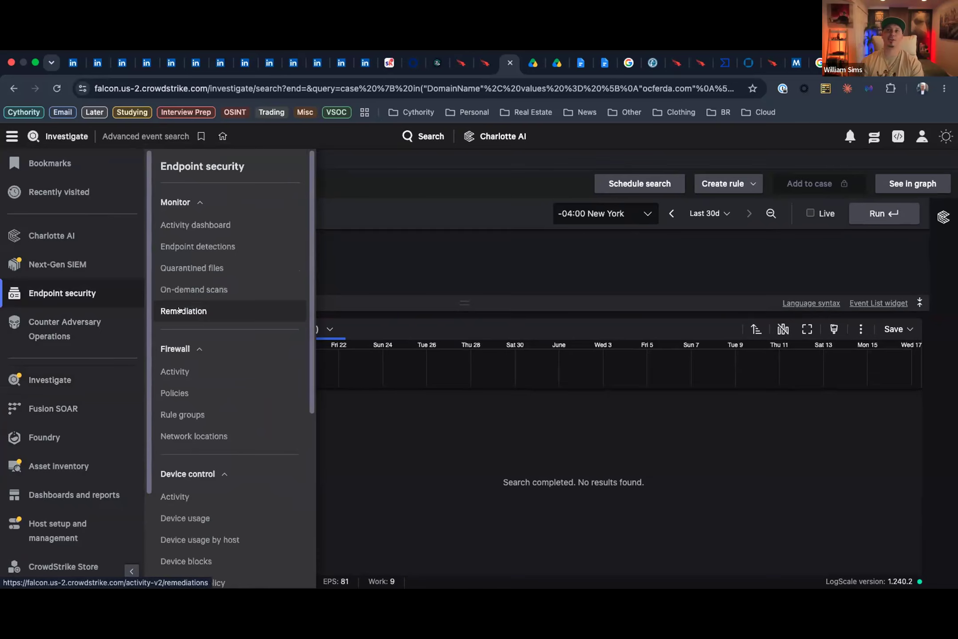
scroll(191, 390, "down", 5)
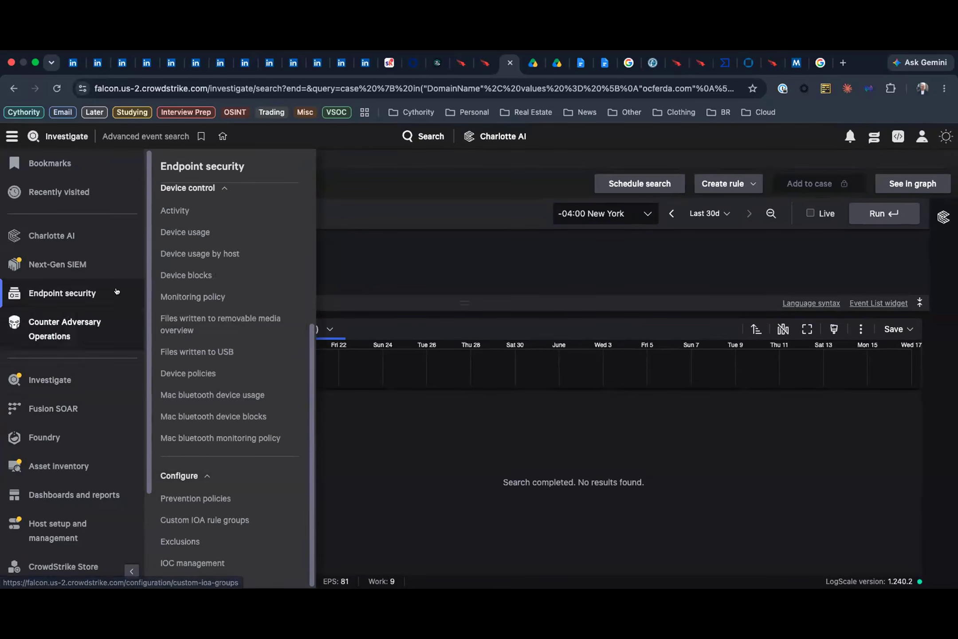
Open IOC management and filter indicators on ocferda.com, which returns 0 items
left_click(220, 563)
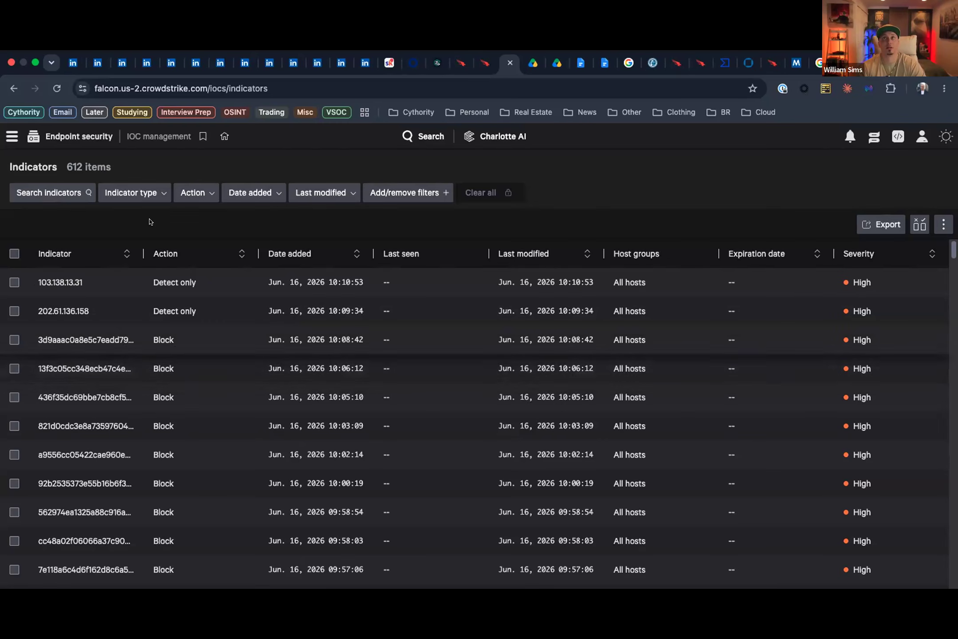
left_click(94, 199)
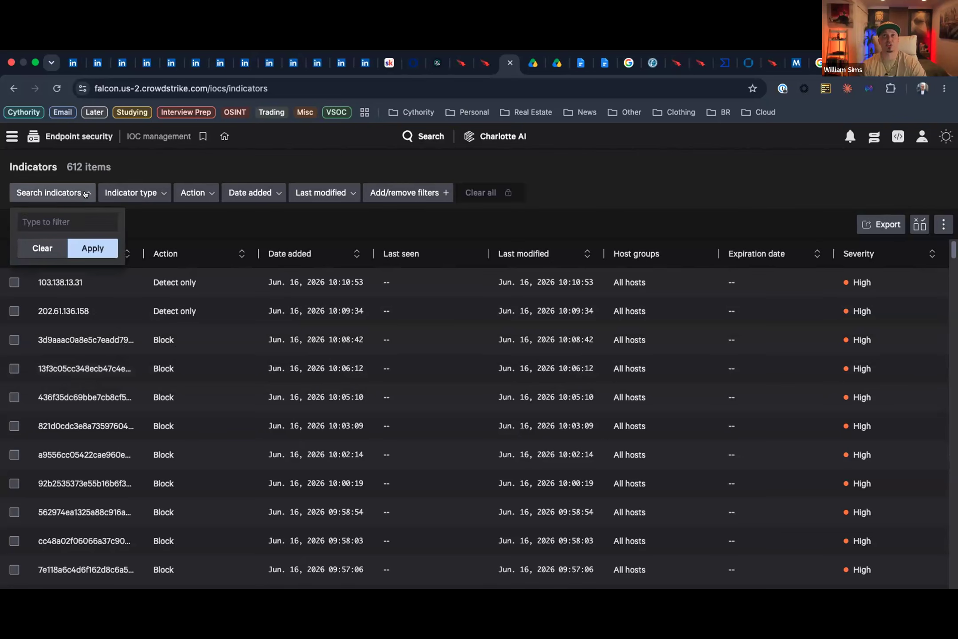
left_click(70, 220)
key("super+v")
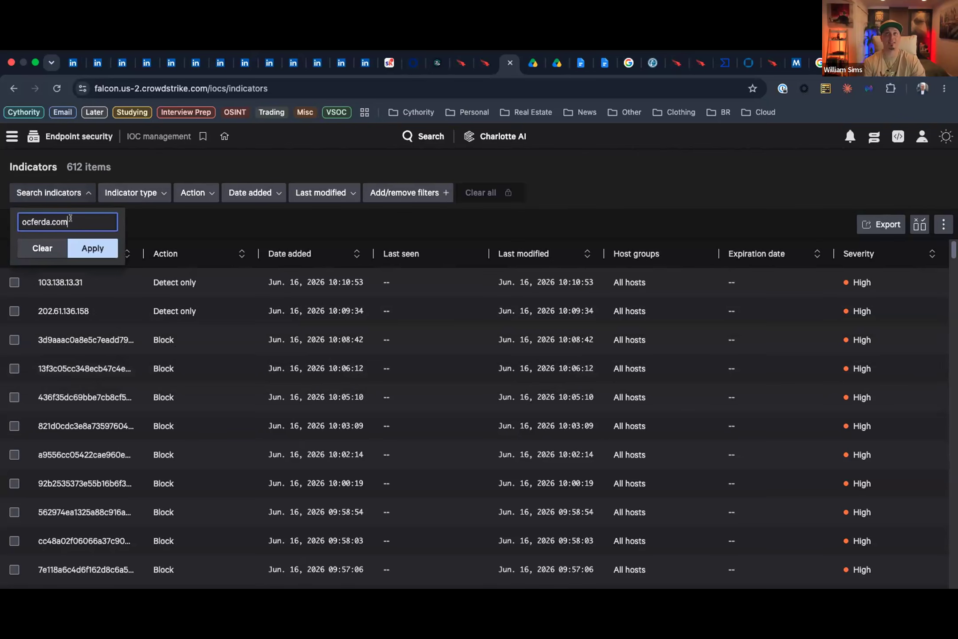
left_click(89, 249)
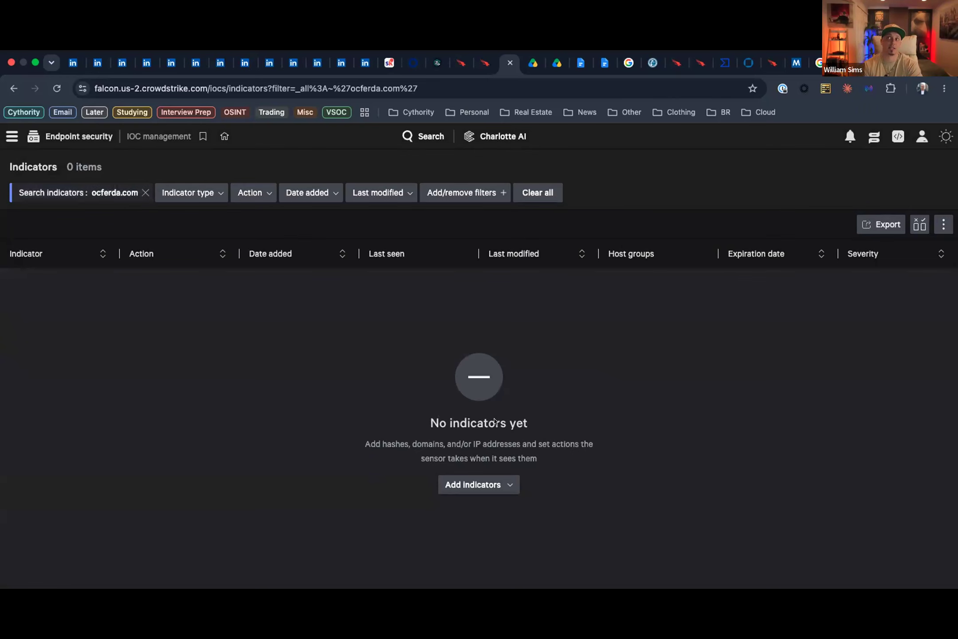
Note the 'No indicators yet' message and open the Add indicators dropdown
left_click_drag(432, 421, 551, 422)
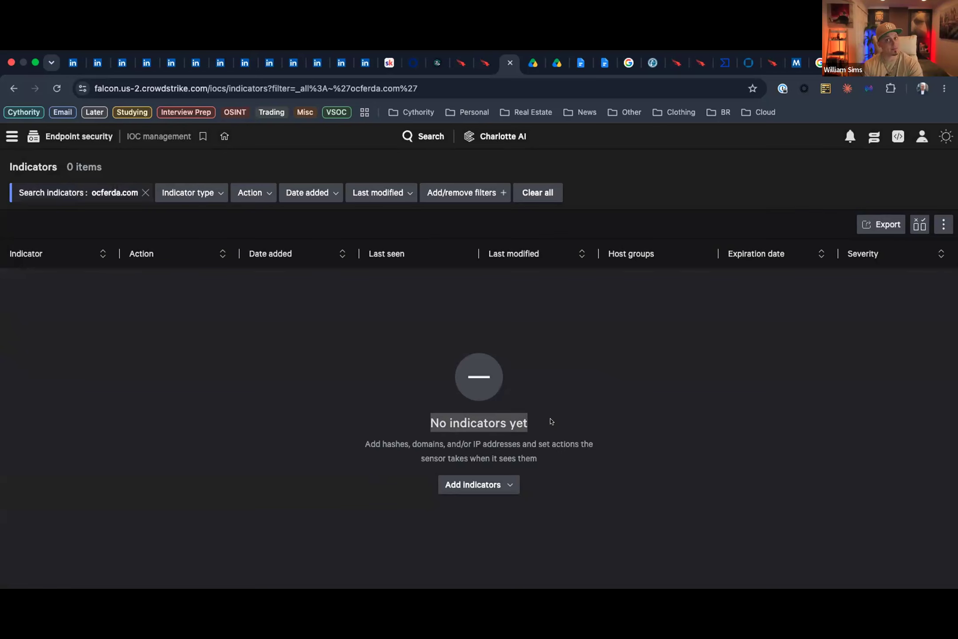
left_click(514, 423)
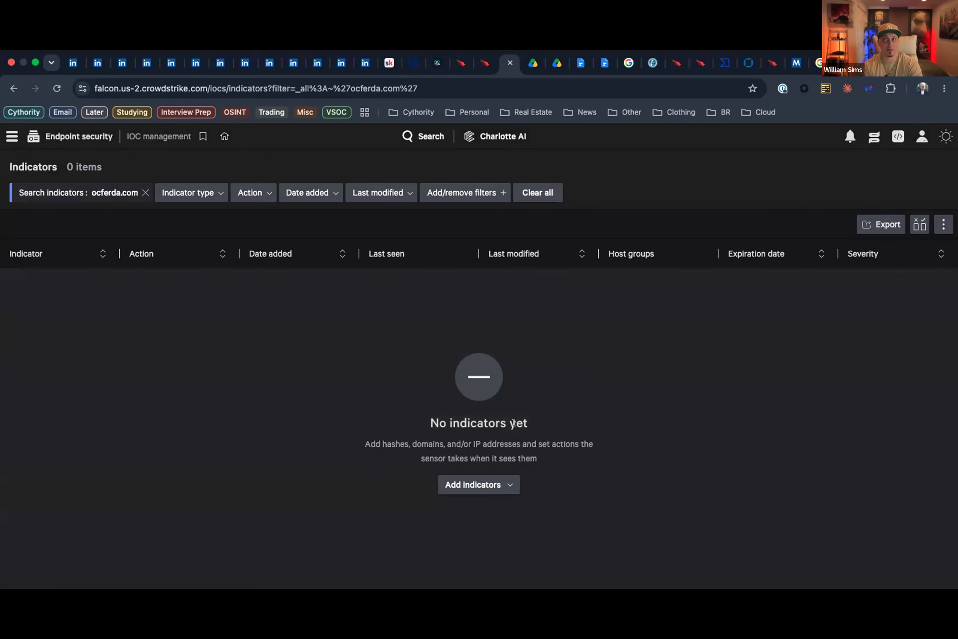
left_click(498, 480)
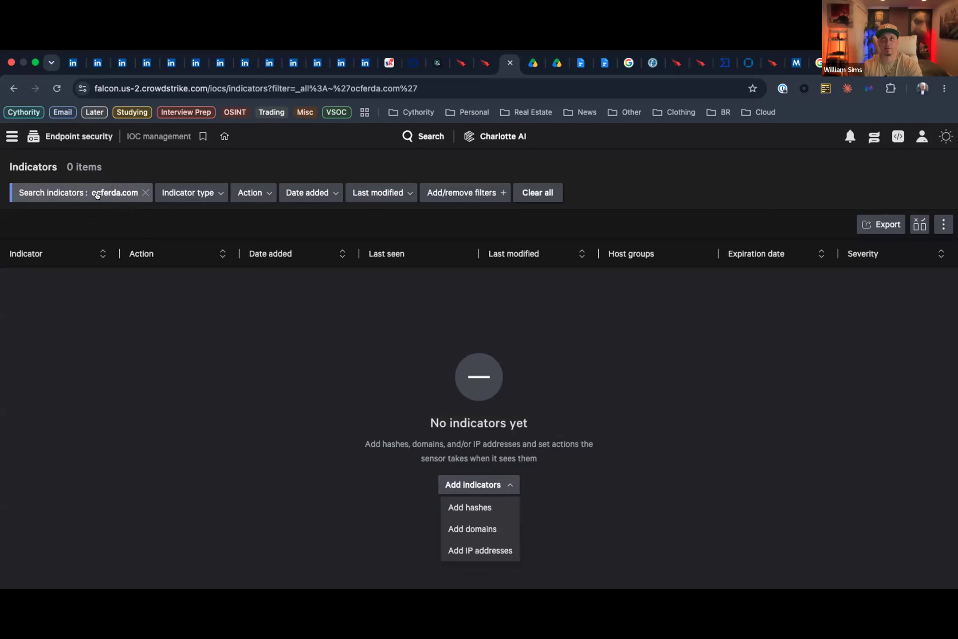
Manually enter ocferda.com under Add domains, then start a new Falcon Sandbox submission
left_click(489, 529)
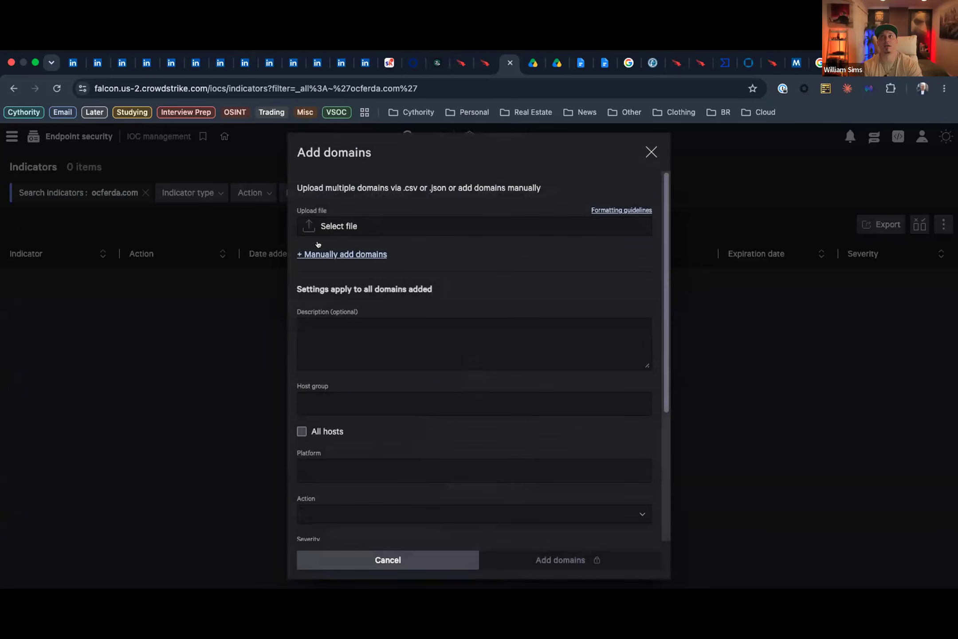
left_click(342, 254)
left_click(357, 218)
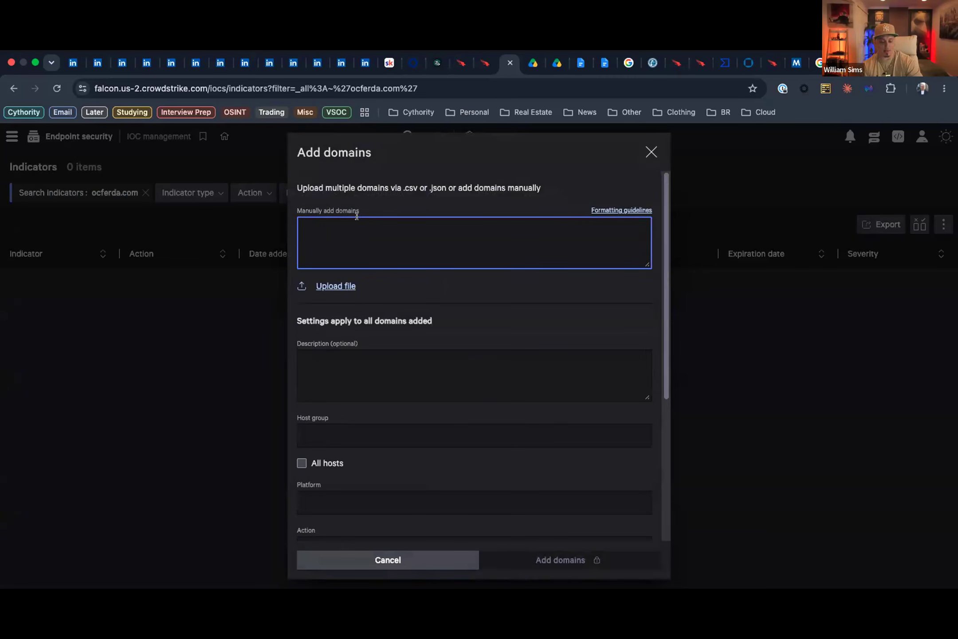
type("ocferda.com")
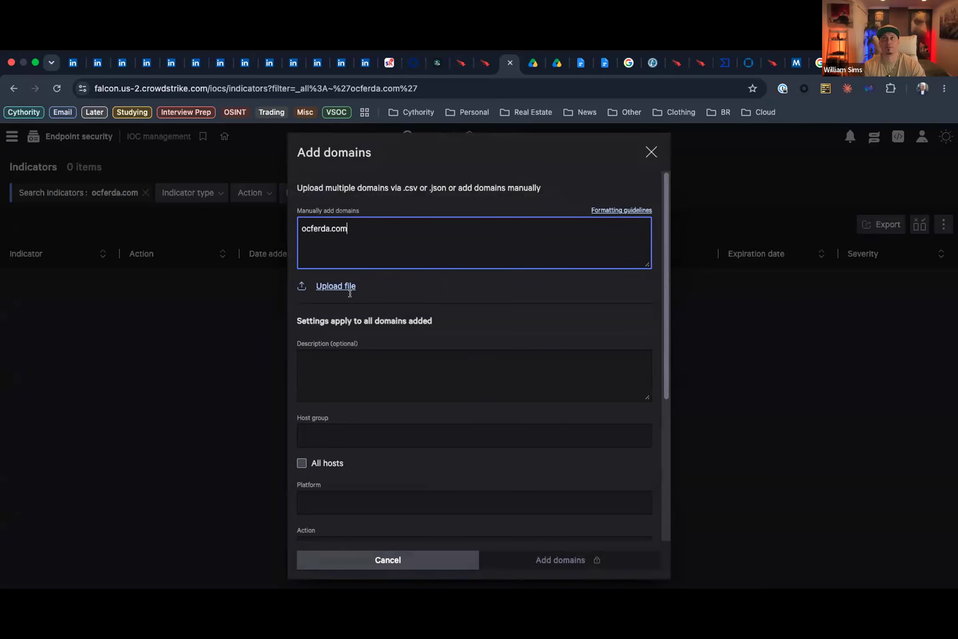
left_click(301, 363)
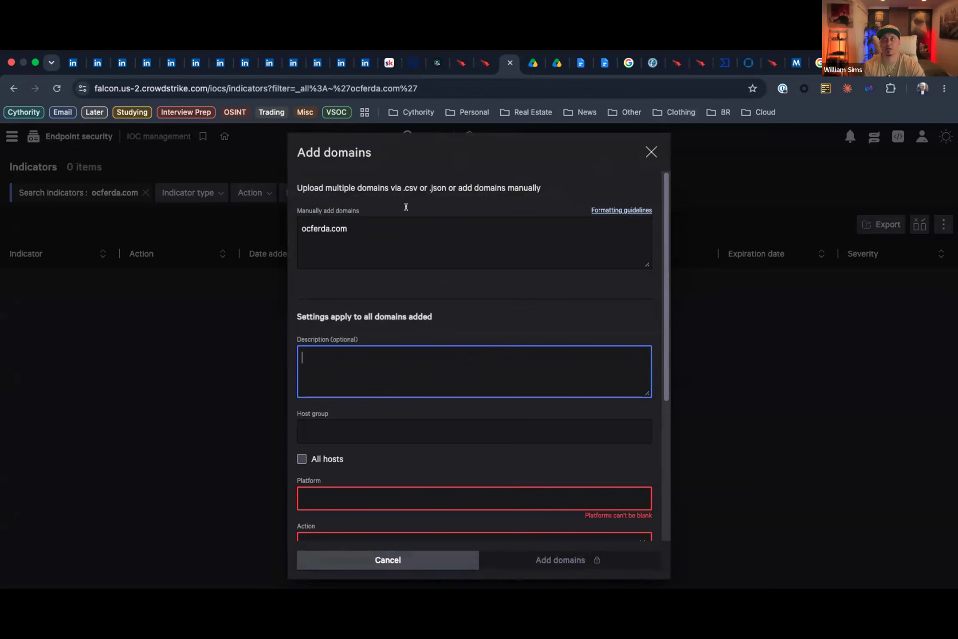
left_click(462, 63)
left_click(57, 196)
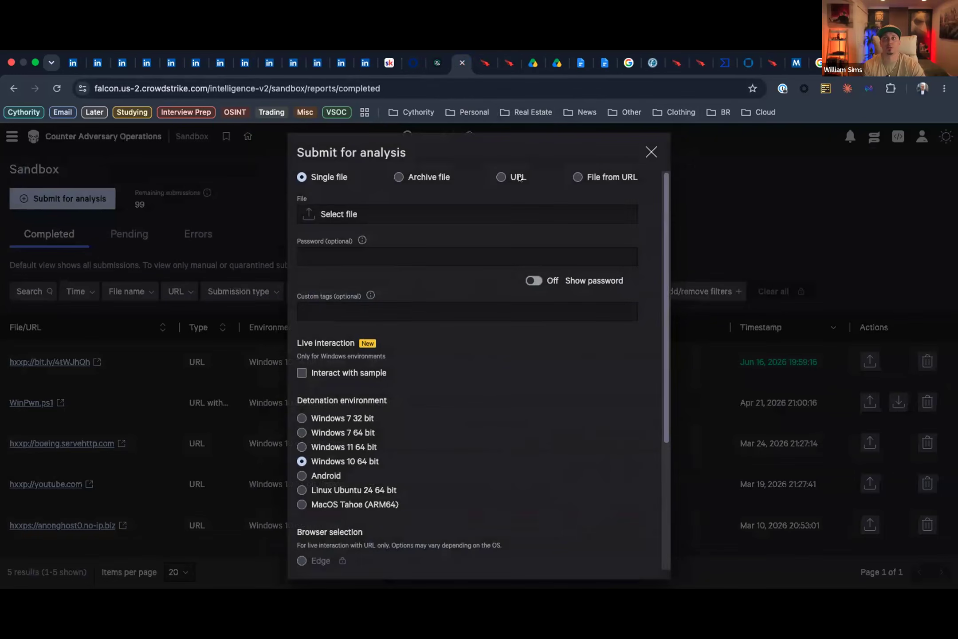
left_click(502, 176)
left_click(322, 213)
type("ocherda.com")
key("Left")
key("Left")
key("Left")
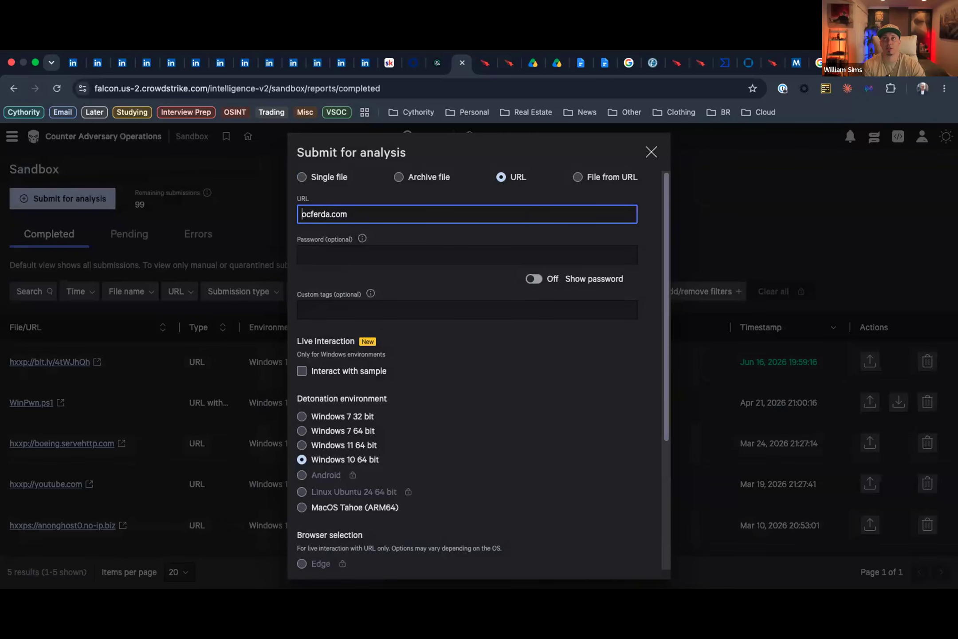
type("http")
type("://")
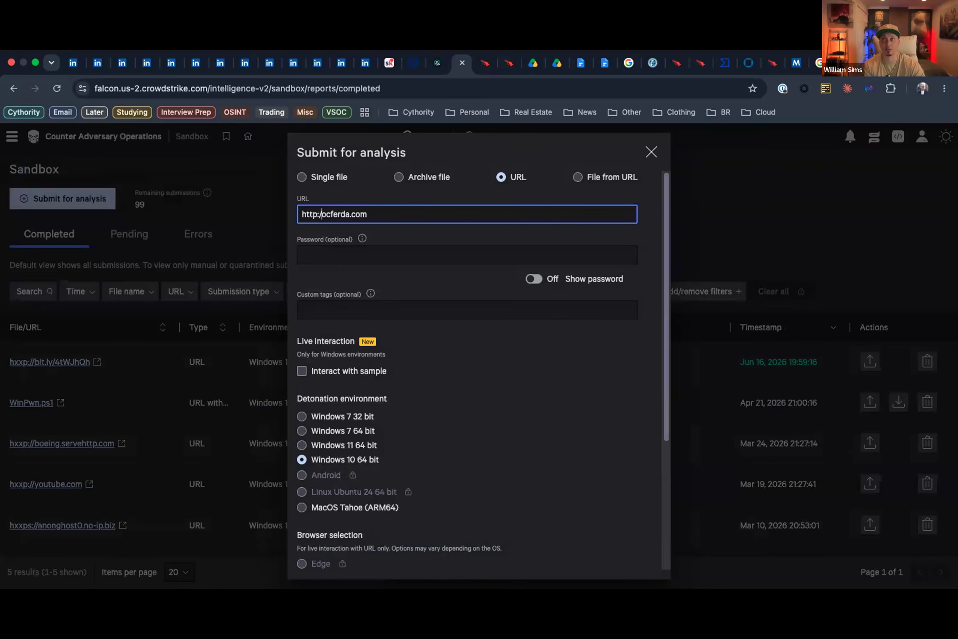
scroll(398, 360, "down", 2)
left_click(301, 308)
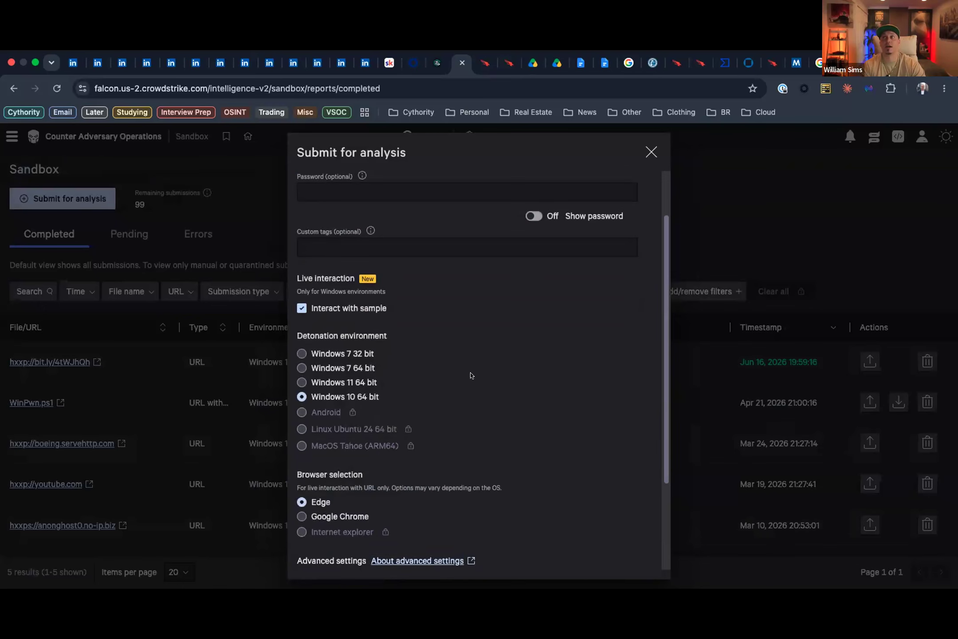
scroll(471, 375, "down", 3)
left_click(531, 542)
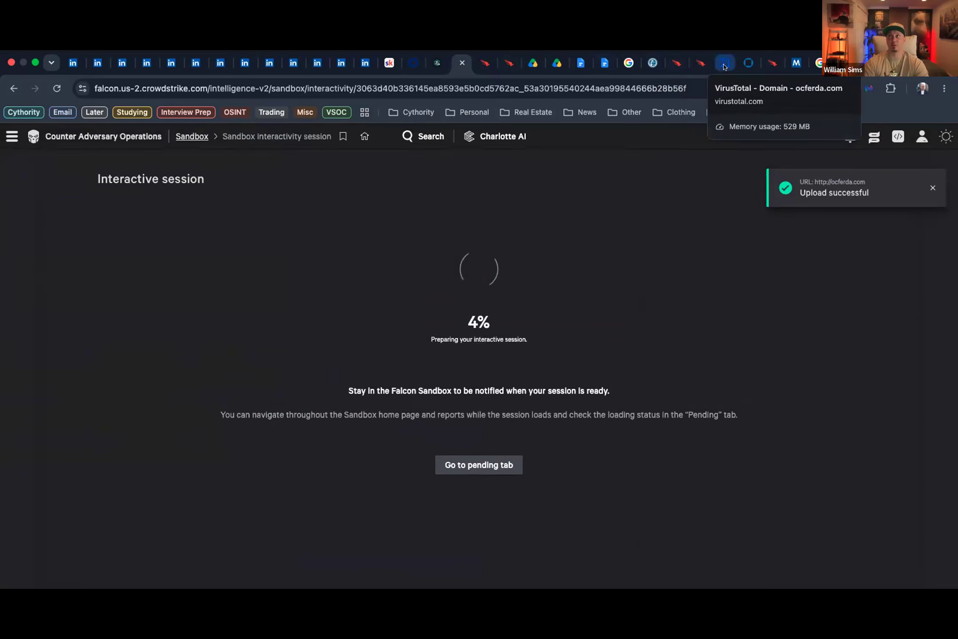
Rerun the VirusTotal search to view the ocferda.com domain report
left_click(725, 62)
left_click(162, 138)
key("Return")
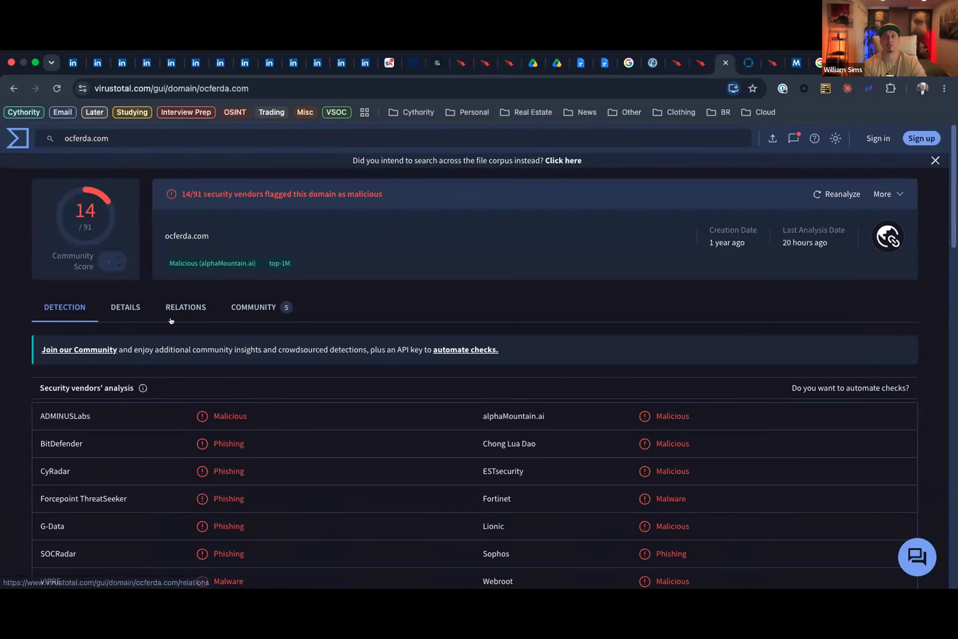
scroll(282, 372, "down", 3)
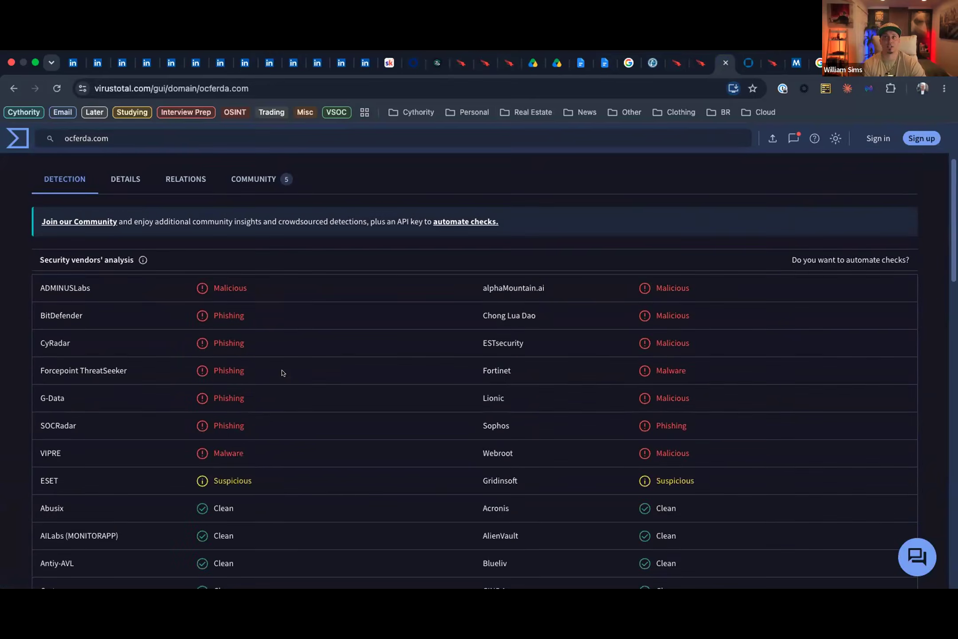
scroll(248, 320, "up", 3)
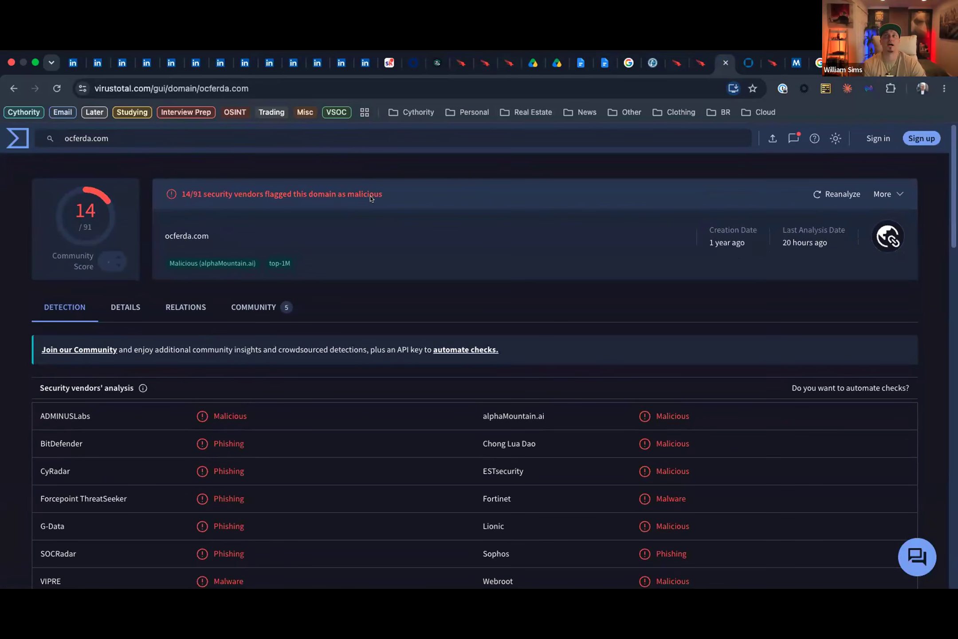
Dismiss the completed sandbox session with Continue and return to the ocferda.com Add domains form
left_click(455, 67)
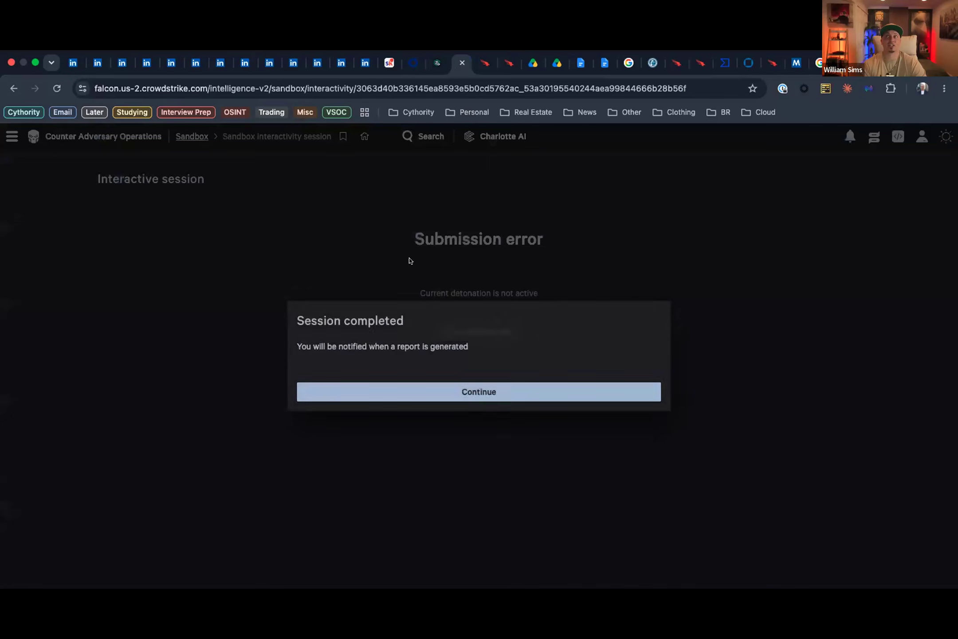
triple_click(358, 346)
left_click(443, 391)
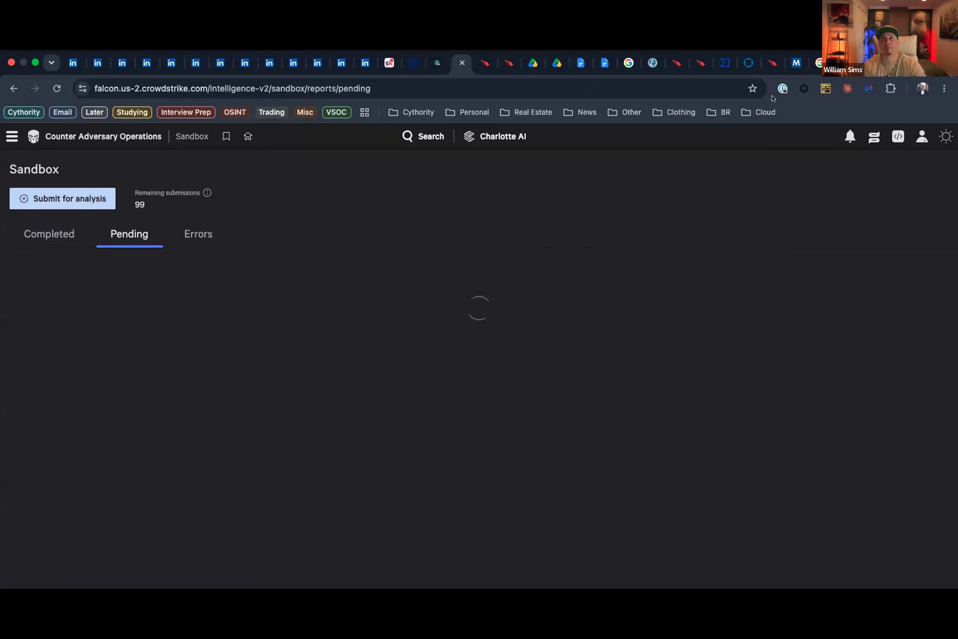
left_click(486, 64)
left_click(505, 65)
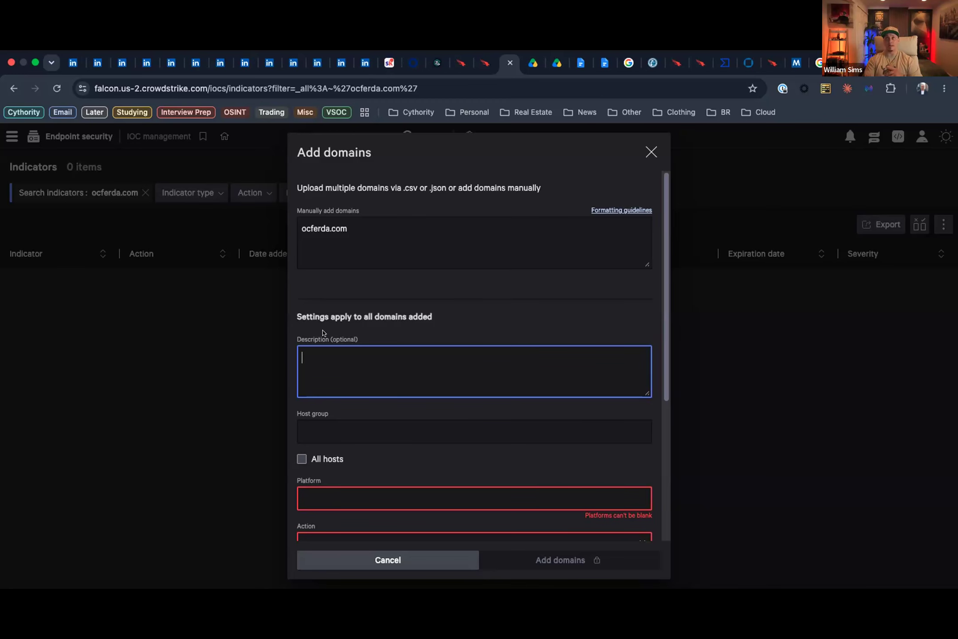
Describe the ocferda.com indicator as 'malicious link' and apply it to all hosts
left_click(487, 66)
left_click(508, 66)
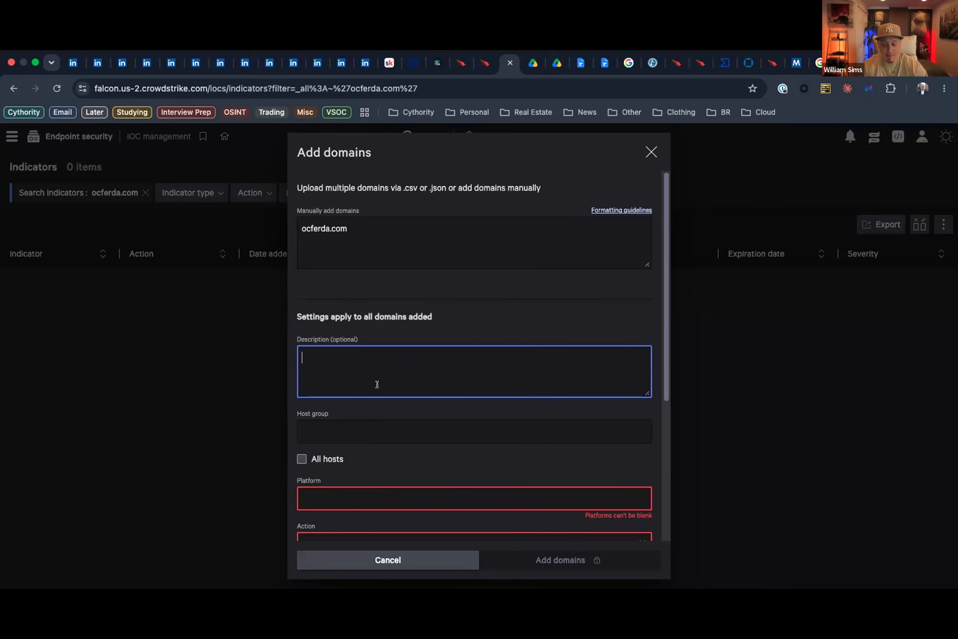
type("malicious ")
type("link")
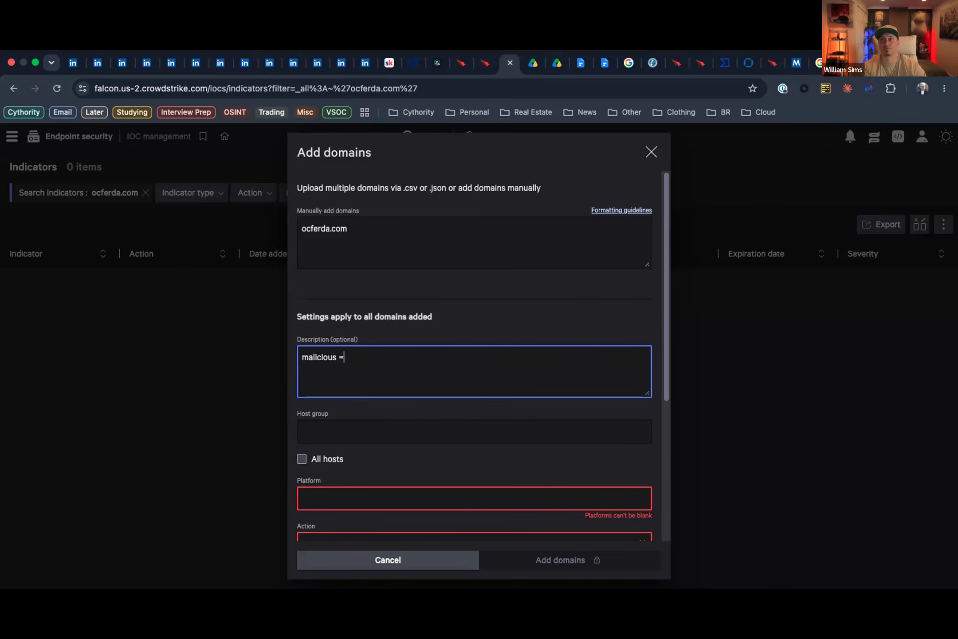
scroll(423, 402, "down", 5)
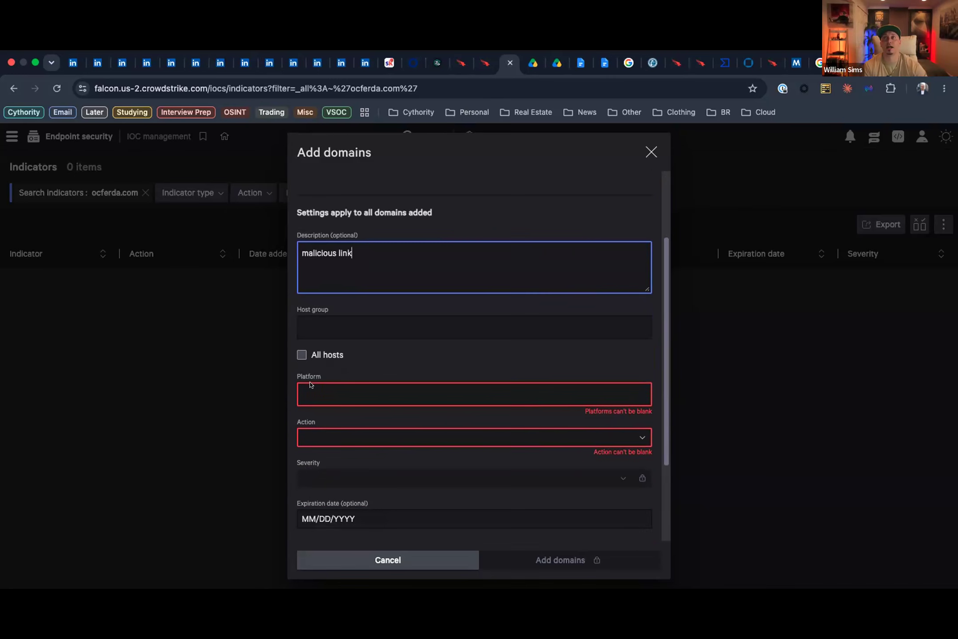
left_click(302, 354)
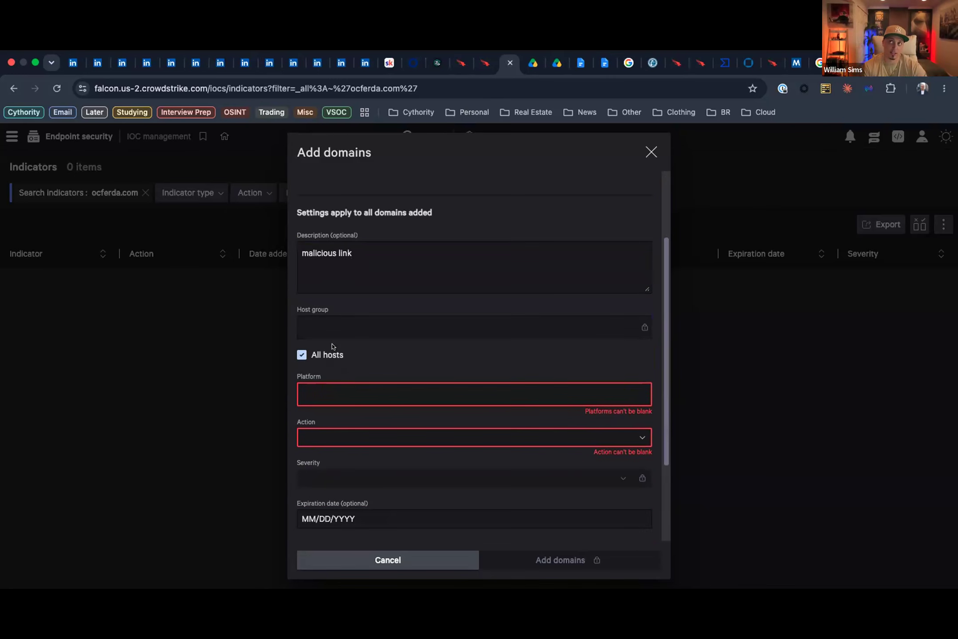
Choose Windows, Linux and Mac as the indicator's platforms
scroll(333, 330, "up", 5)
scroll(361, 321, "down", 5)
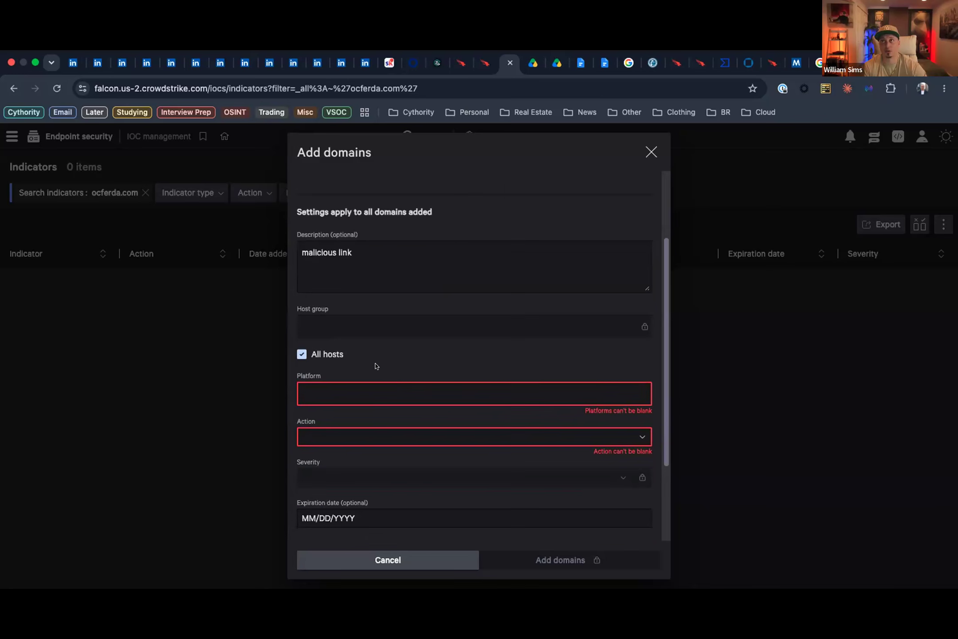
left_click(398, 386)
left_click(338, 422)
left_click(406, 391)
left_click(368, 441)
left_click(448, 384)
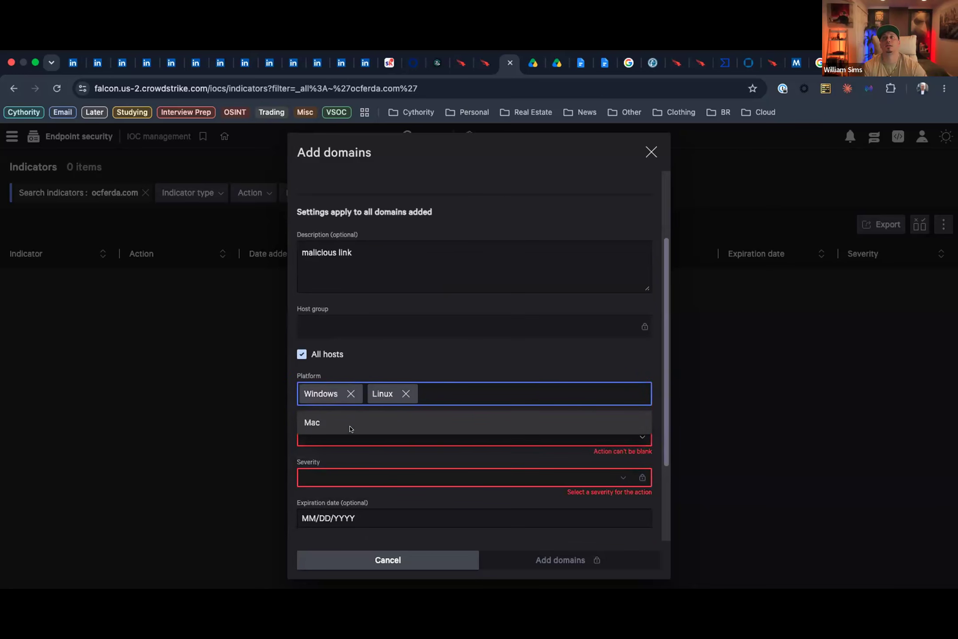
left_click(352, 424)
Set the indicator action to Detect only
left_click(372, 435)
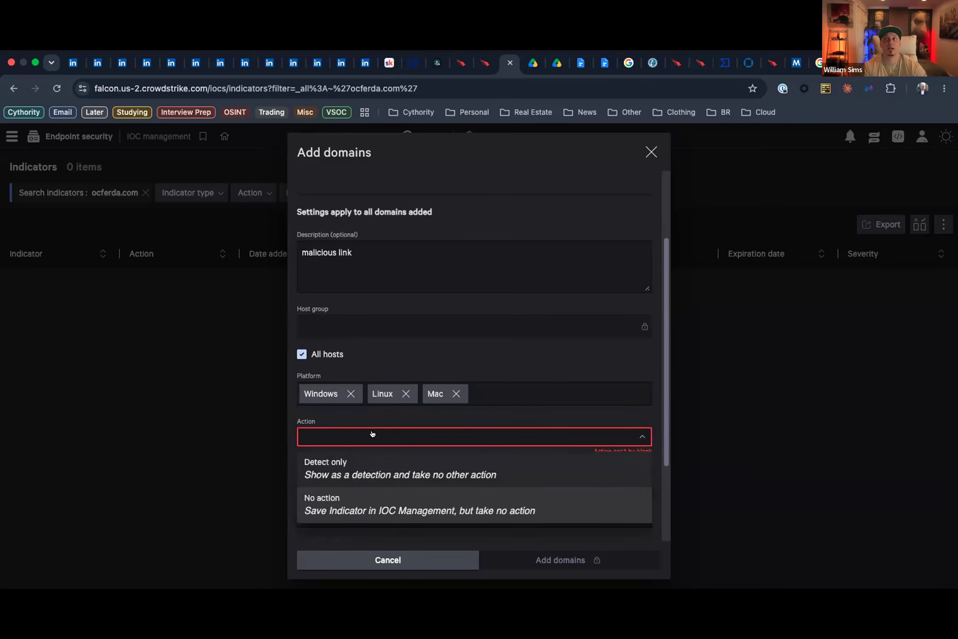
left_click(350, 462)
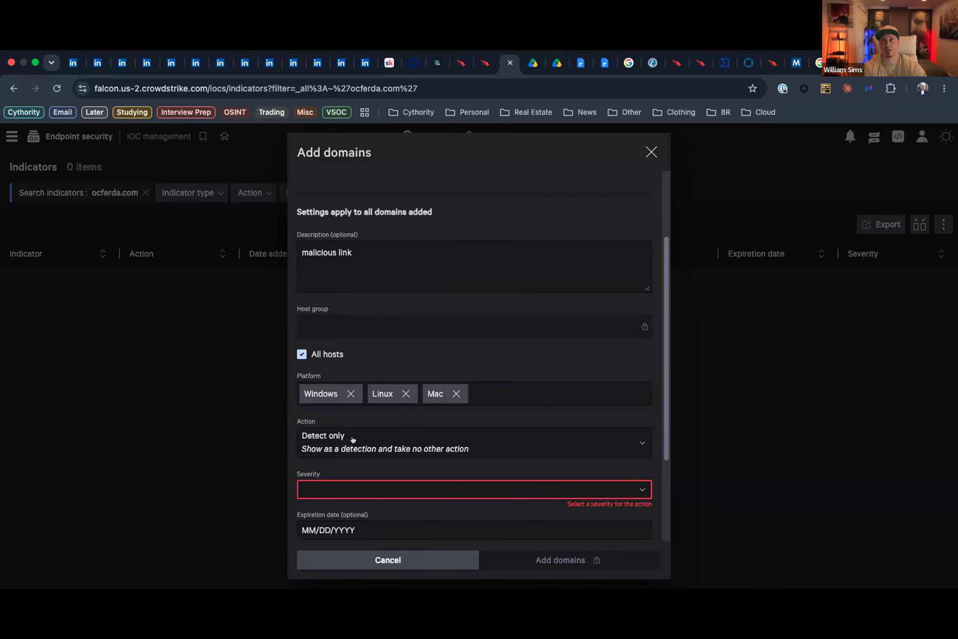
scroll(350, 267, "up", 5)
left_click_drag(347, 228, 244, 227)
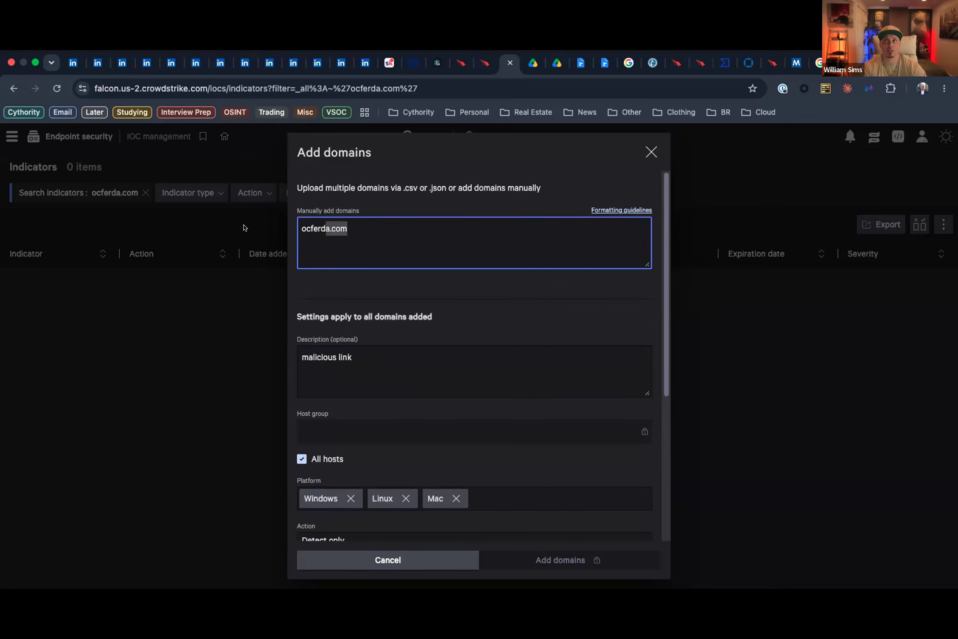
triple_click(313, 227)
left_click(414, 246)
scroll(415, 246, "down", 5)
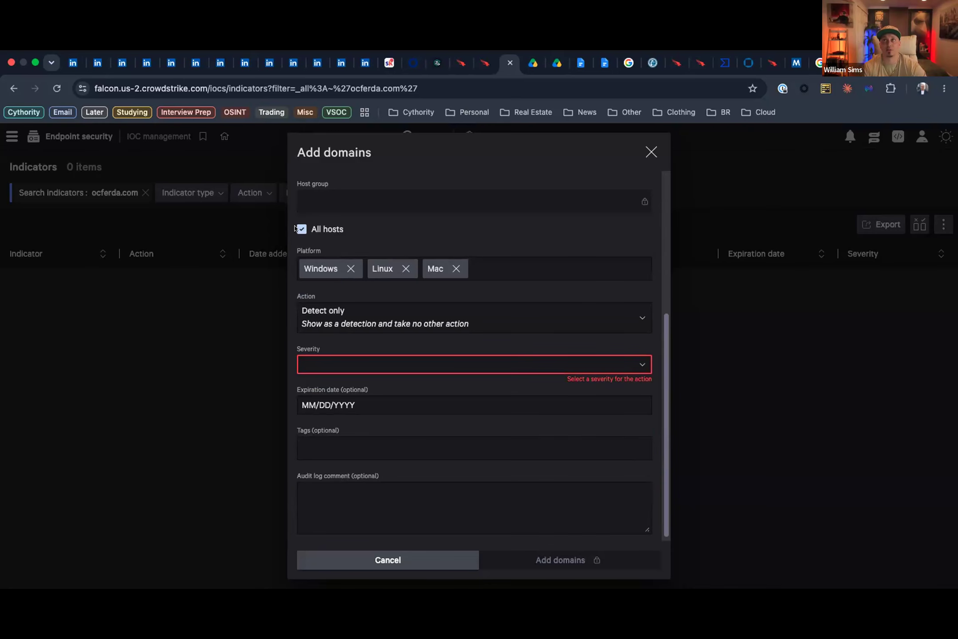
Set the severity to High, cross-checking the VirusTotal report for ocferda.com
left_click(362, 357)
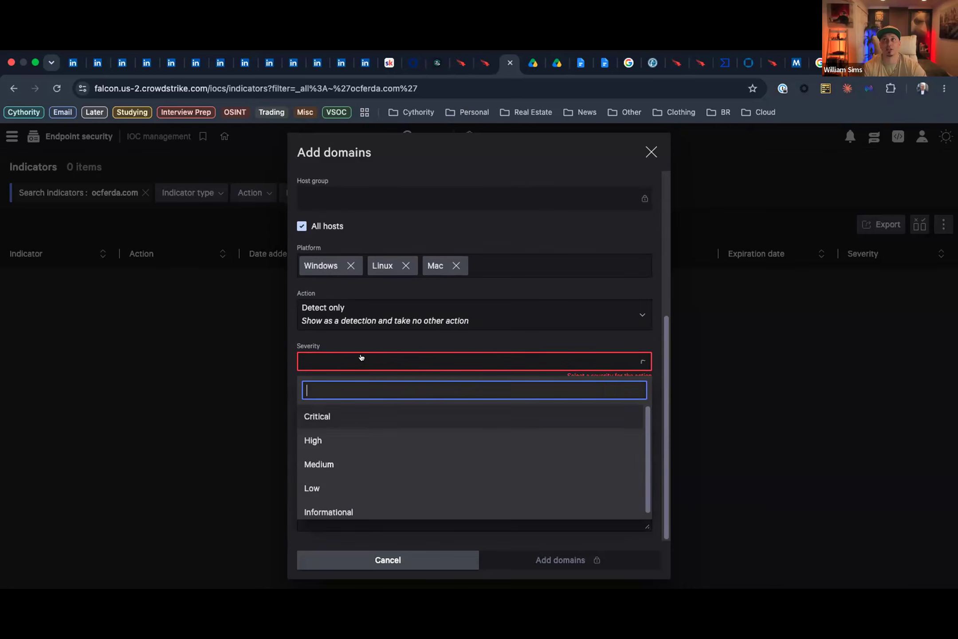
left_click(353, 439)
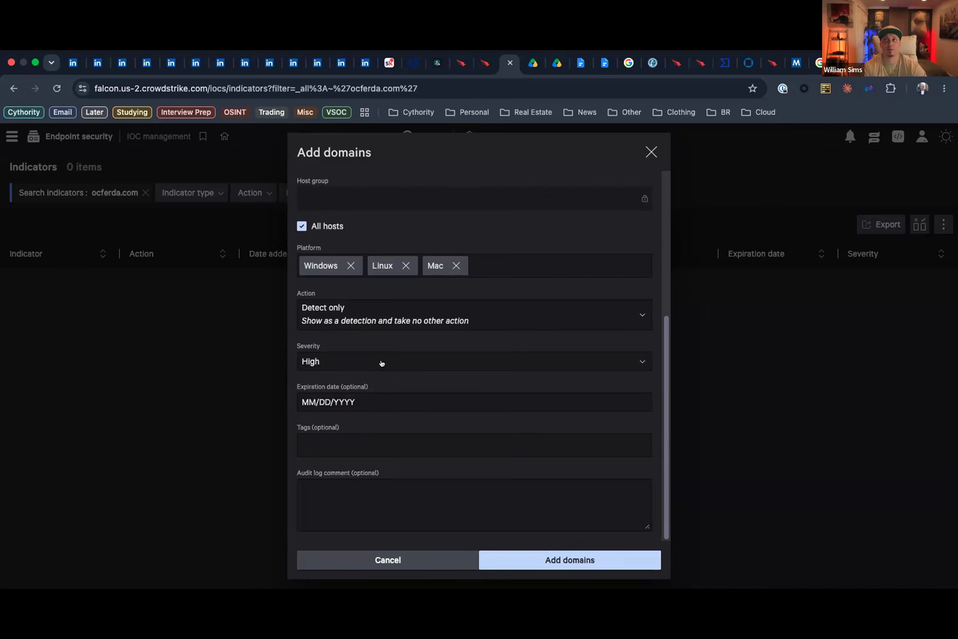
left_click(381, 362)
left_click(350, 409)
left_click(371, 365)
left_click(349, 439)
left_click(726, 62)
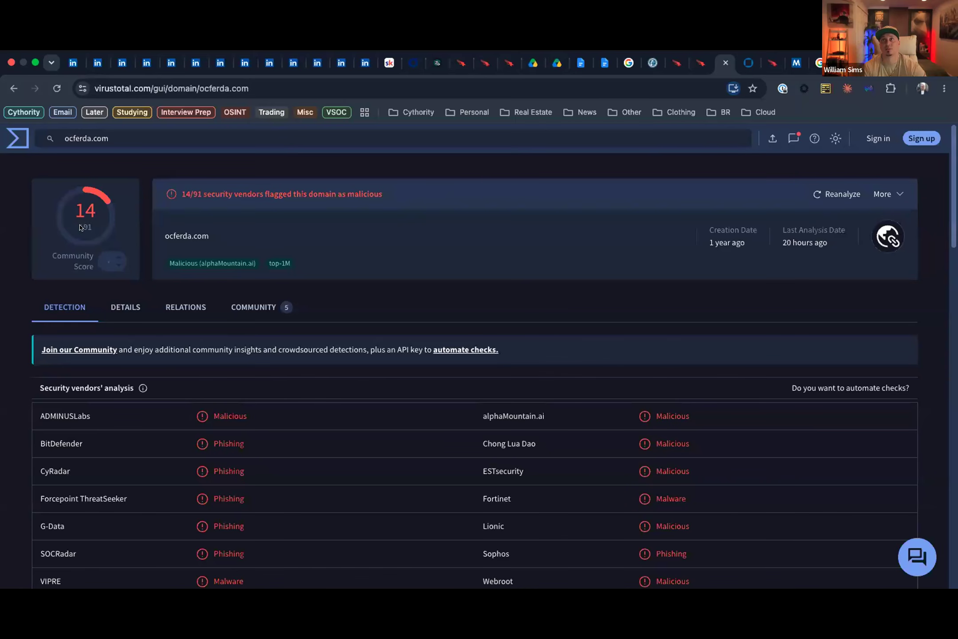
left_click(506, 64)
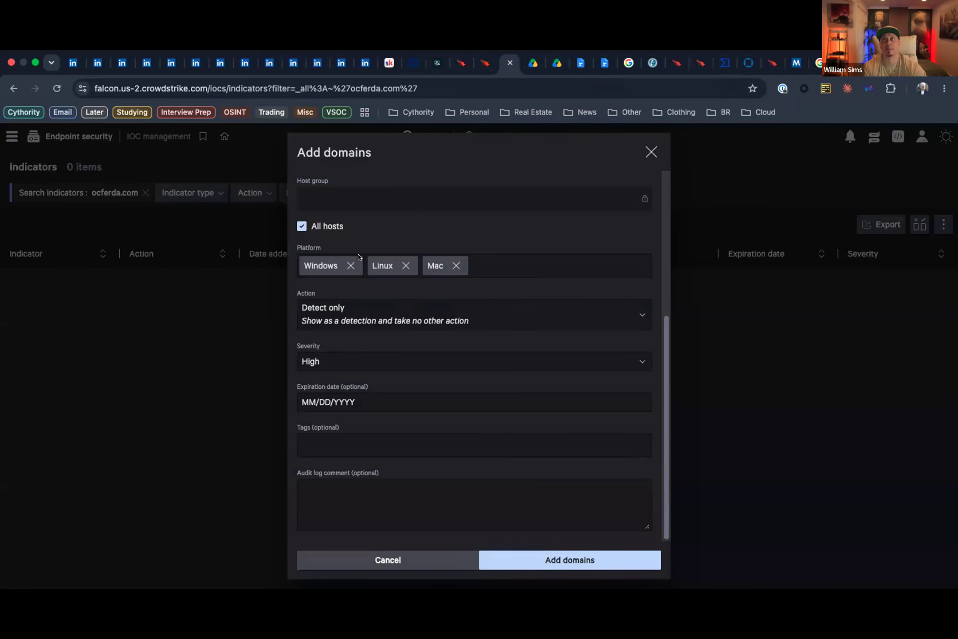
scroll(357, 257, "up", 2)
scroll(358, 257, "down", 2)
Save the ocferda.com indicator with Add domains, then switch to the SOCByte sign-in tab
left_click(600, 555)
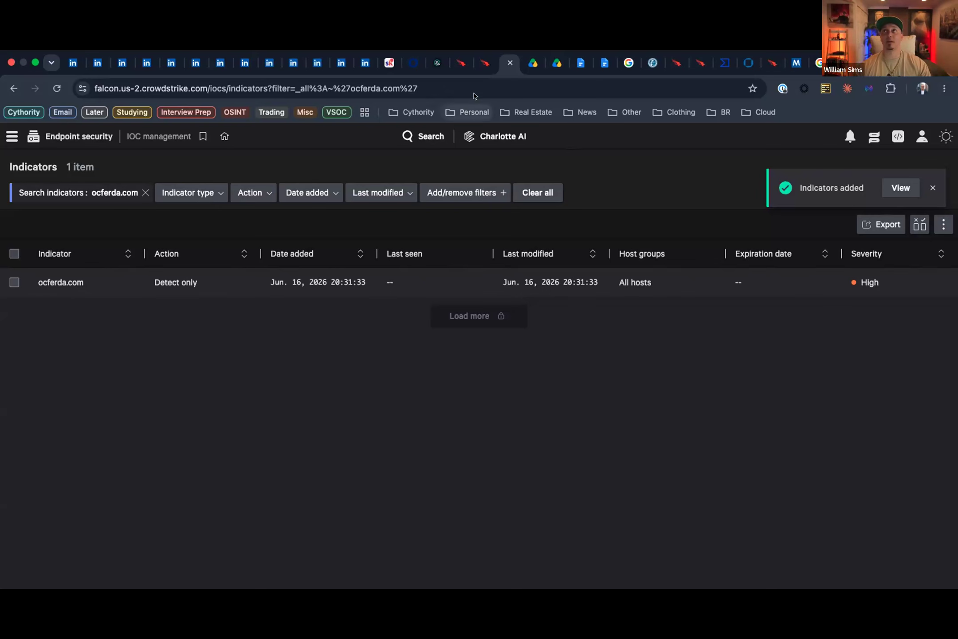
left_click(440, 64)
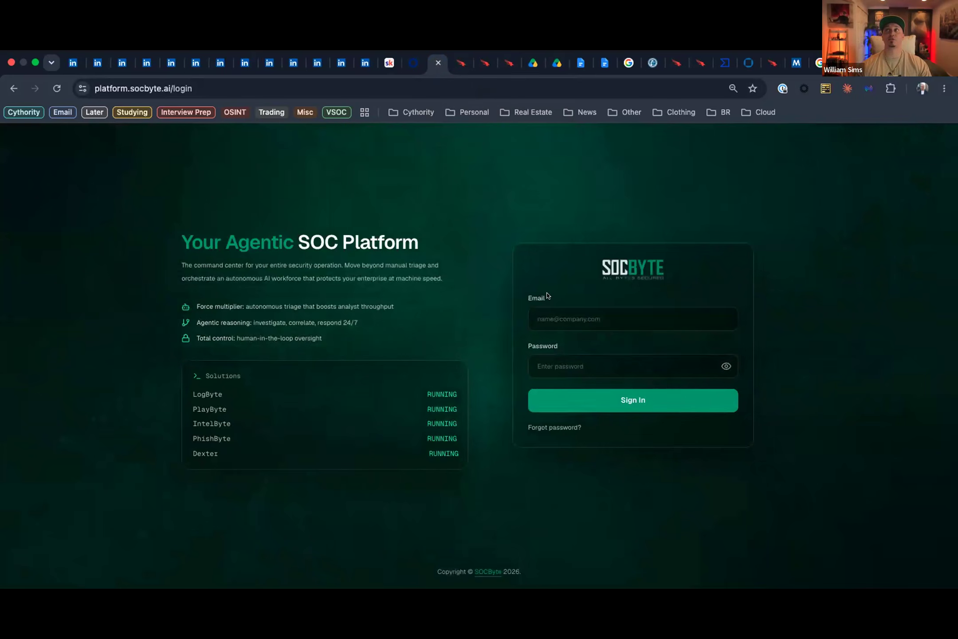
Reload the SOCByte login, sign in with saved credentials, and verify with the authenticator code
key("super+r")
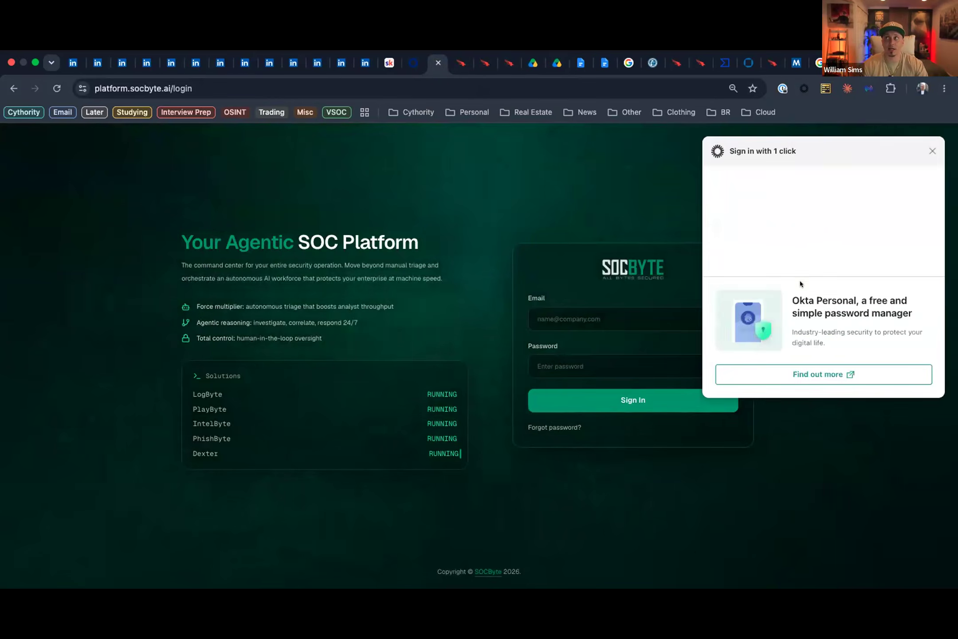
left_click(823, 233)
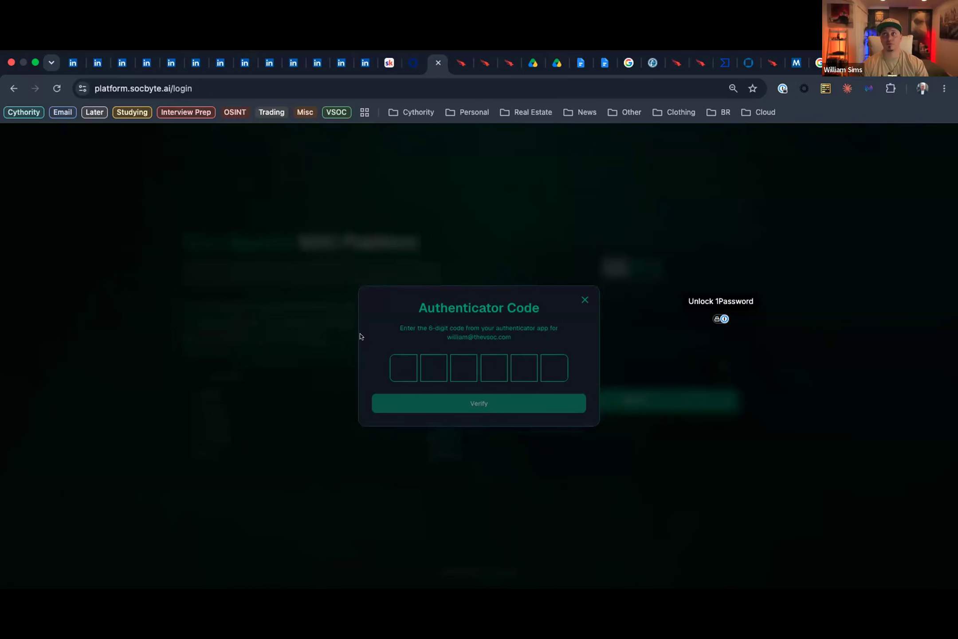
left_click(408, 361)
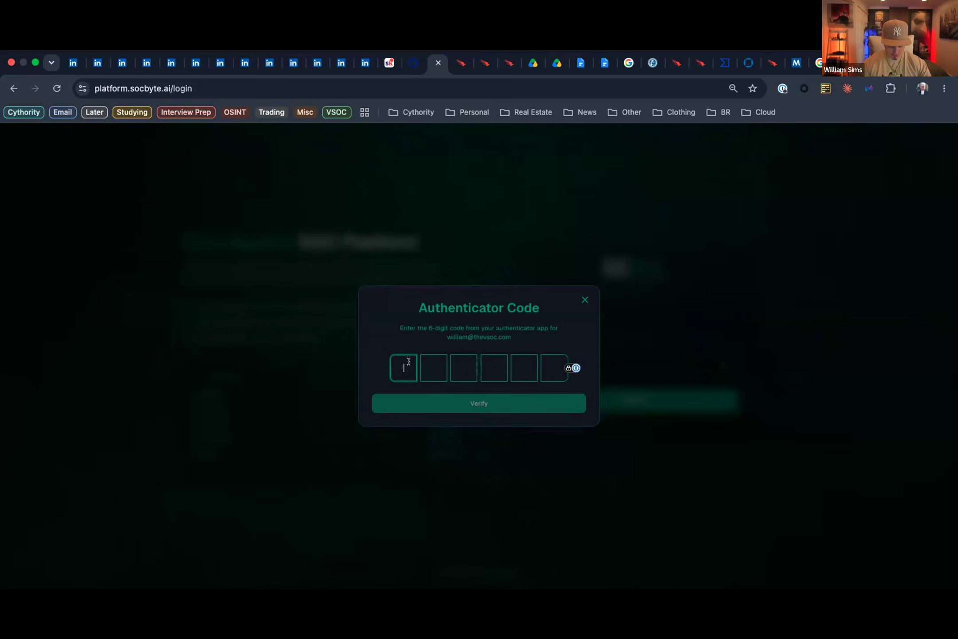
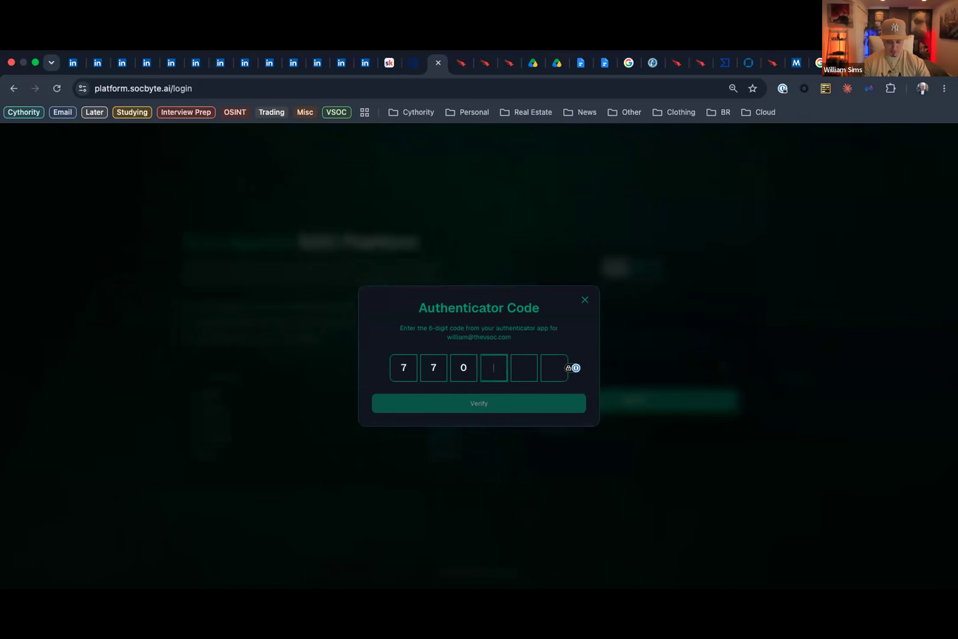
left_click(518, 401)
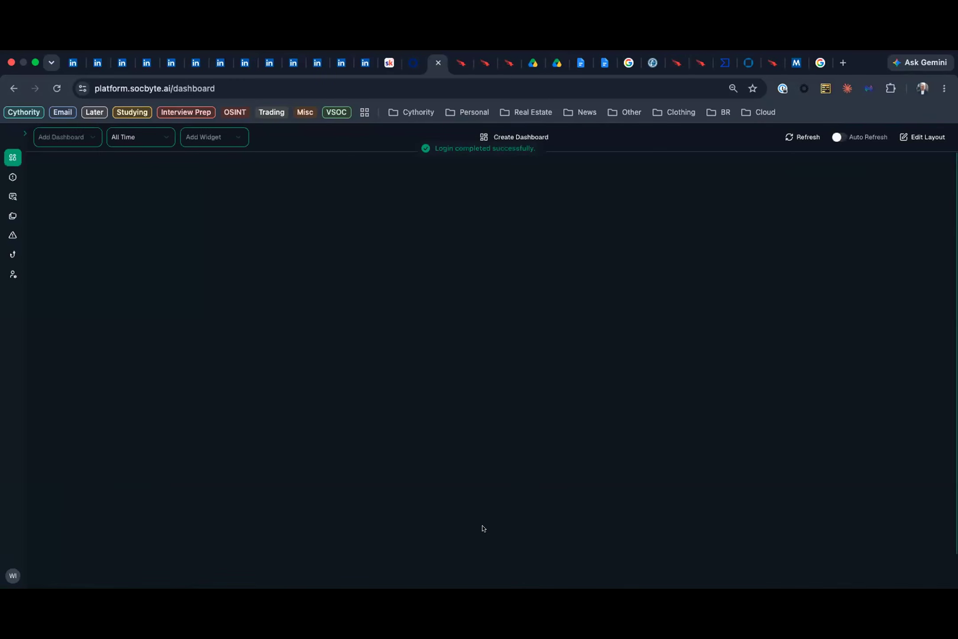
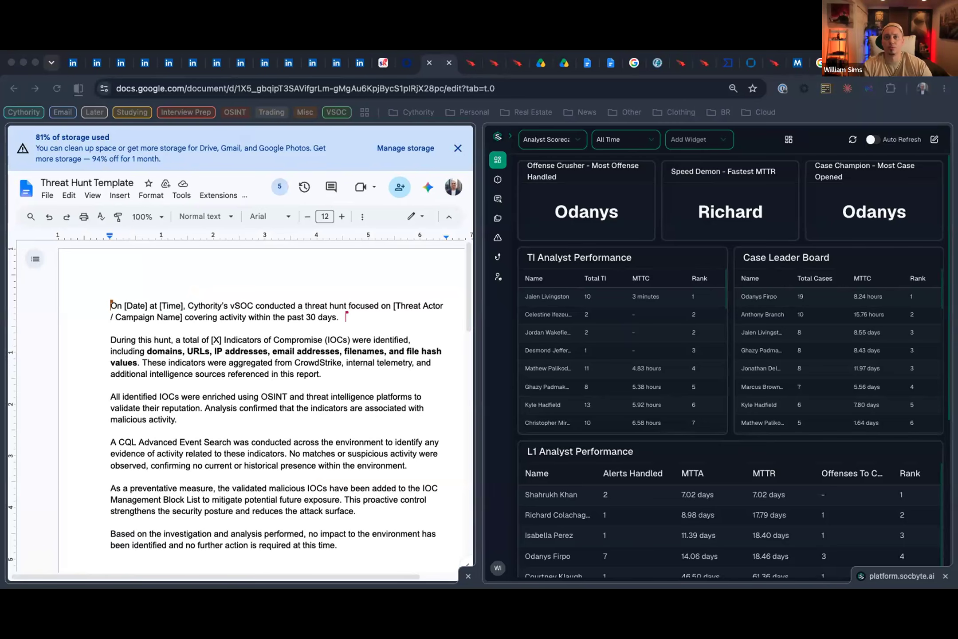
Replace the [Date] and [Time] placeholders with 6/16/206 and 8:41 PM ET
left_click(129, 306)
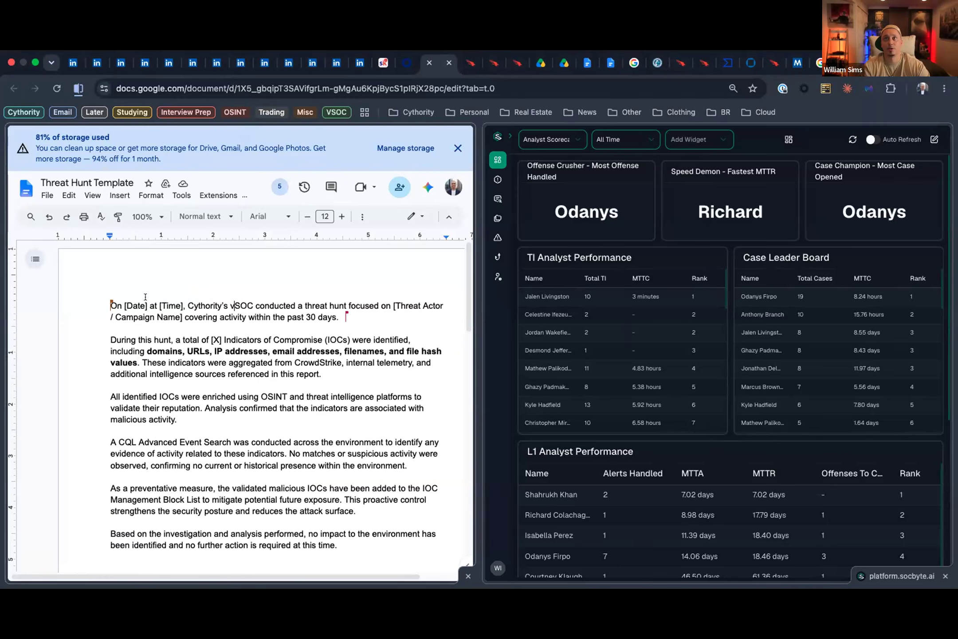
key("BackSpace")
key("BackSpace")
key("BackSpace")
key("BackSpace")
key("BackSpace")
key("BackSpace")
key("BackSpace")
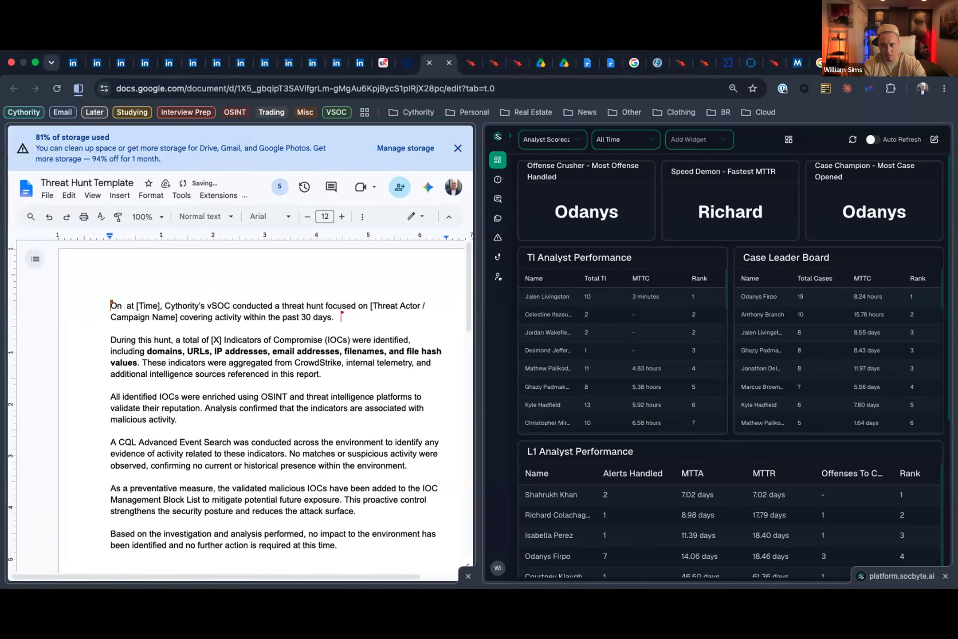
type("6/16/")
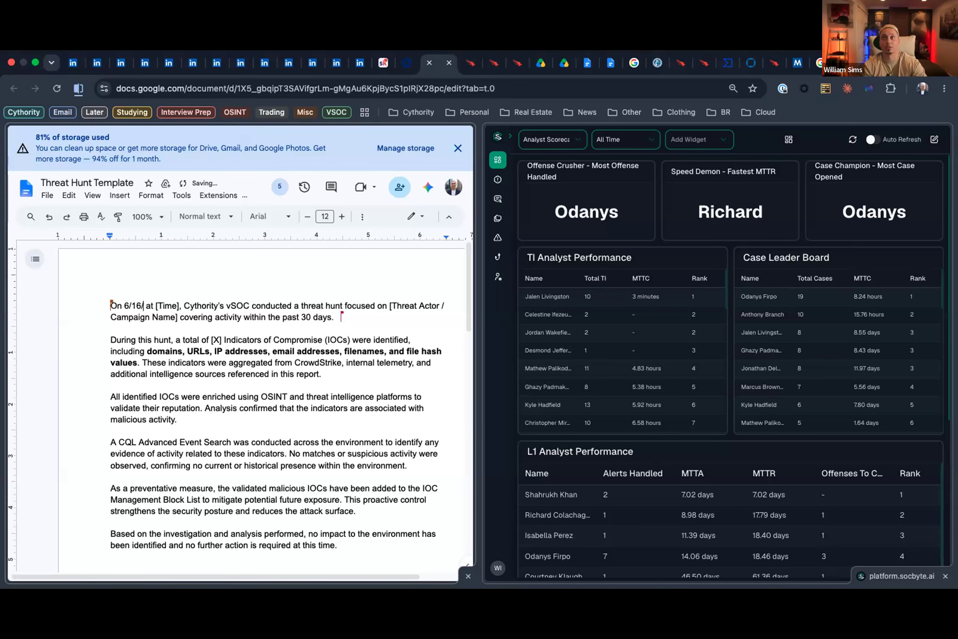
type("206")
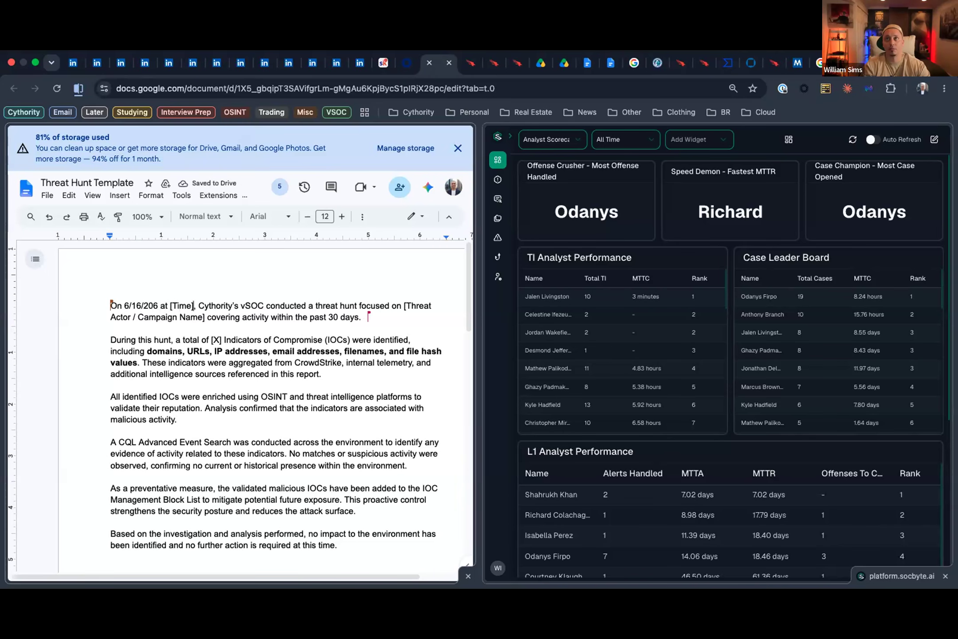
key("Delete")
key("BackSpace")
key("BackSpace")
key("BackSpace")
key("BackSpace")
key("BackSpace")
type("*")
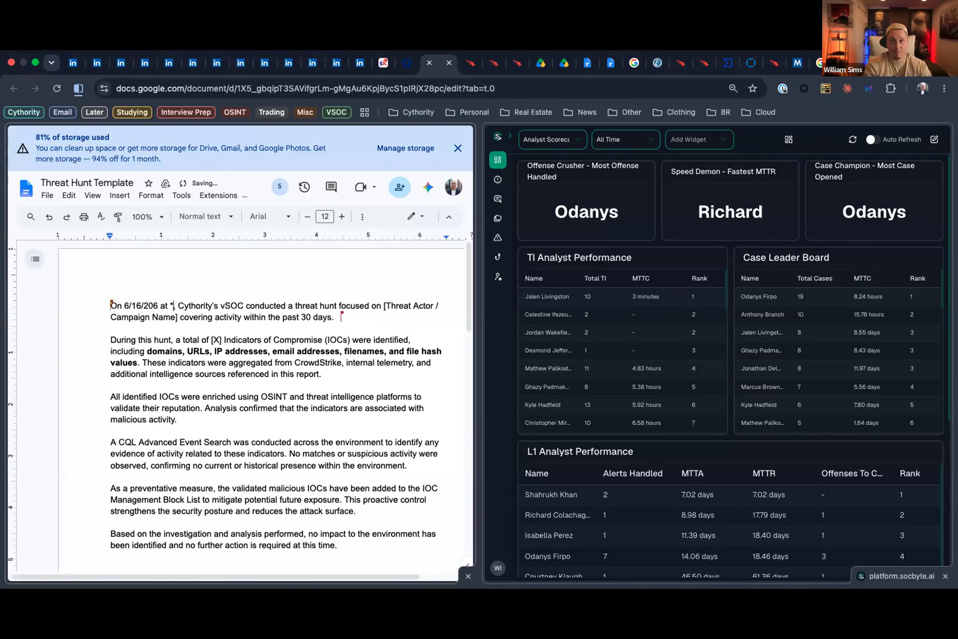
key("BackSpace")
type("8:41")
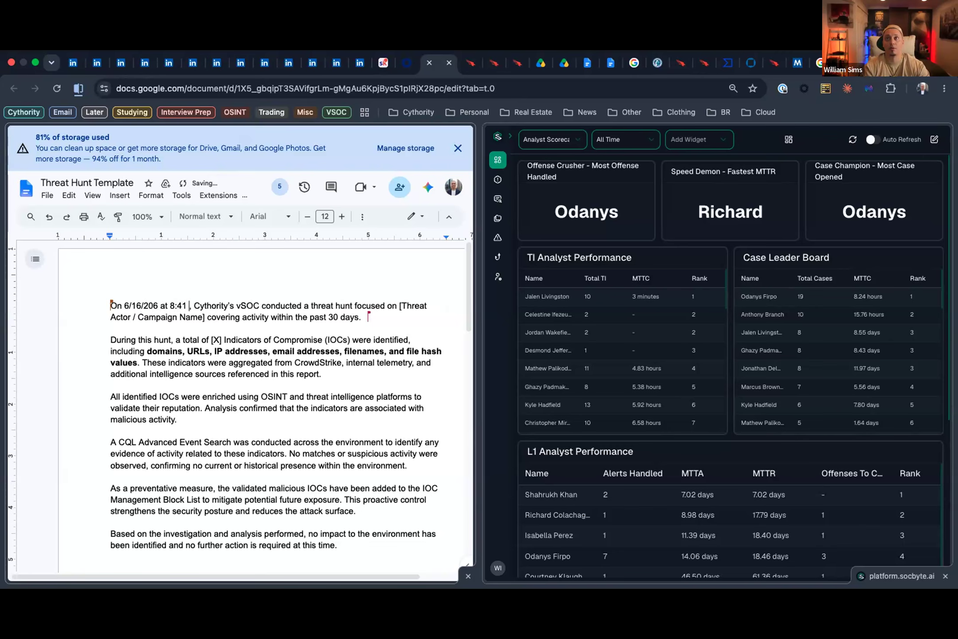
type(" PM ET")
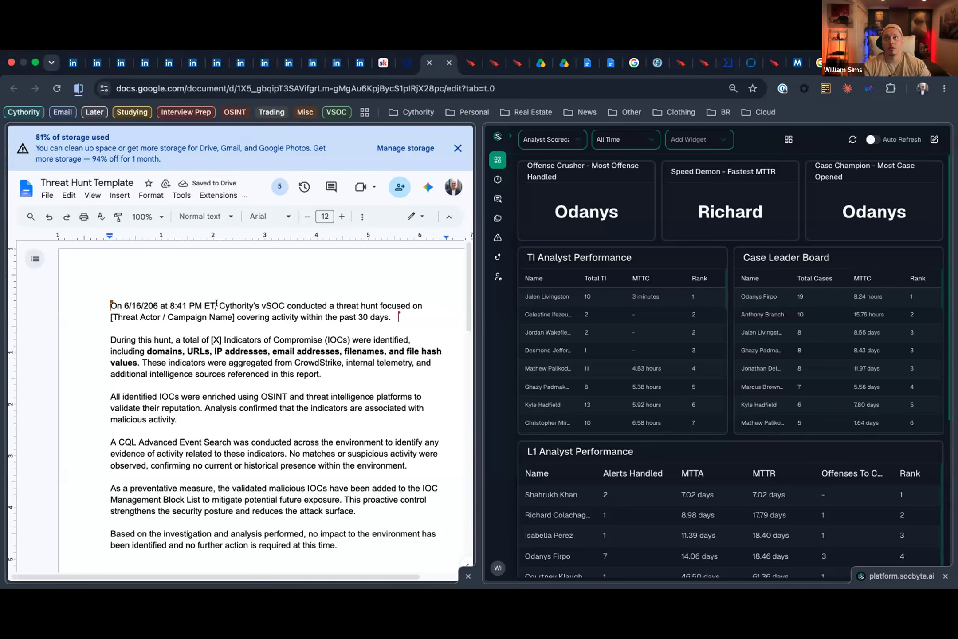
Delete "'s vSOC" and "/ Campaign Name]" from the opening sentence
left_click(261, 306)
key("BackSpace")
key("BackSpace")
key("BackSpace")
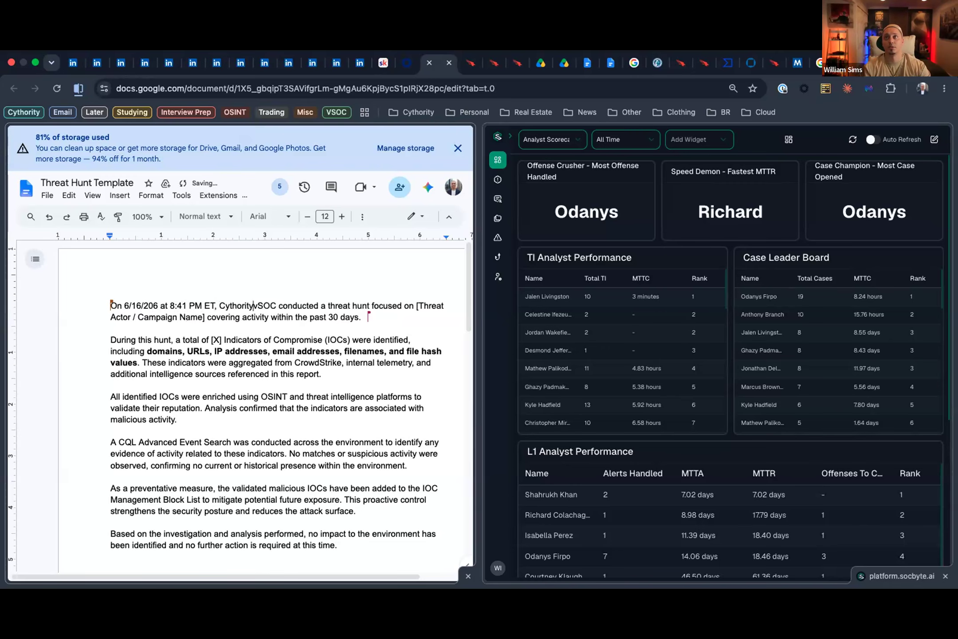
left_click(280, 306)
key("BackSpace")
key("BackSpace")
key("BackSpace")
key("BackSpace")
key("BackSpace")
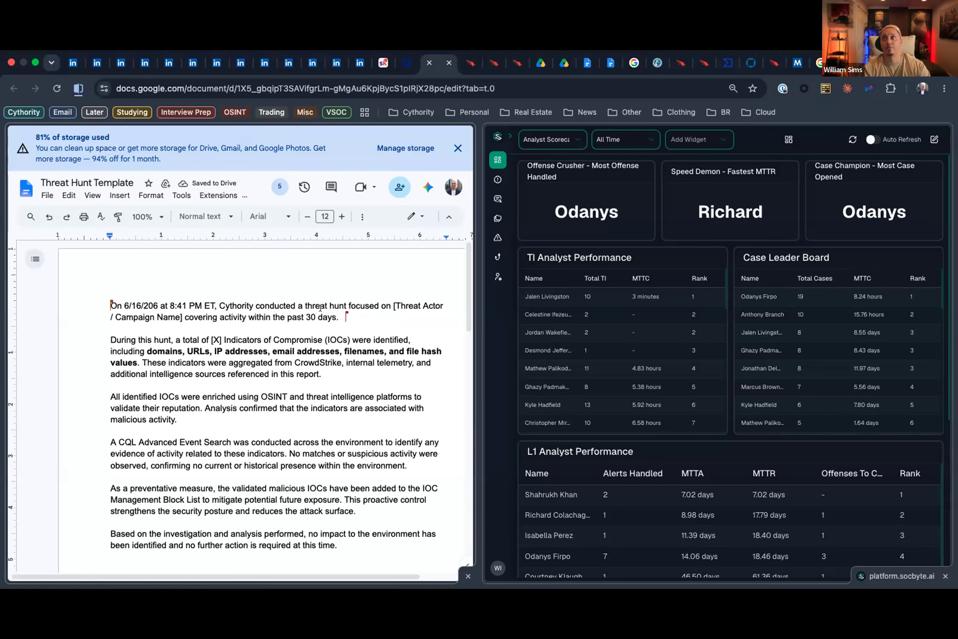
left_click(418, 305)
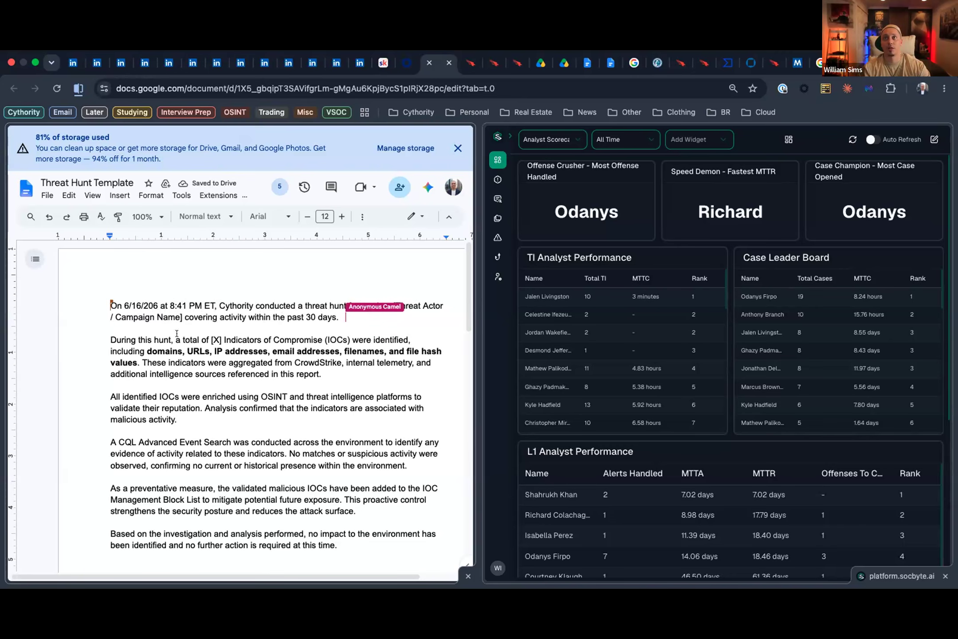
key("BackSpace")
key("BackSpace")
key("BackSpace")
key("BackSpace")
key("BackSpace")
key("BackSpace")
key("BackSpace")
key("BackSpace")
key("BackSpace")
key("BackSpace")
key("BackSpace")
key("BackSpace")
key("BackSpace")
key("BackSpace")
key("BackSpace")
key("BackSpace")
key("BackSpace")
key("BackSpace")
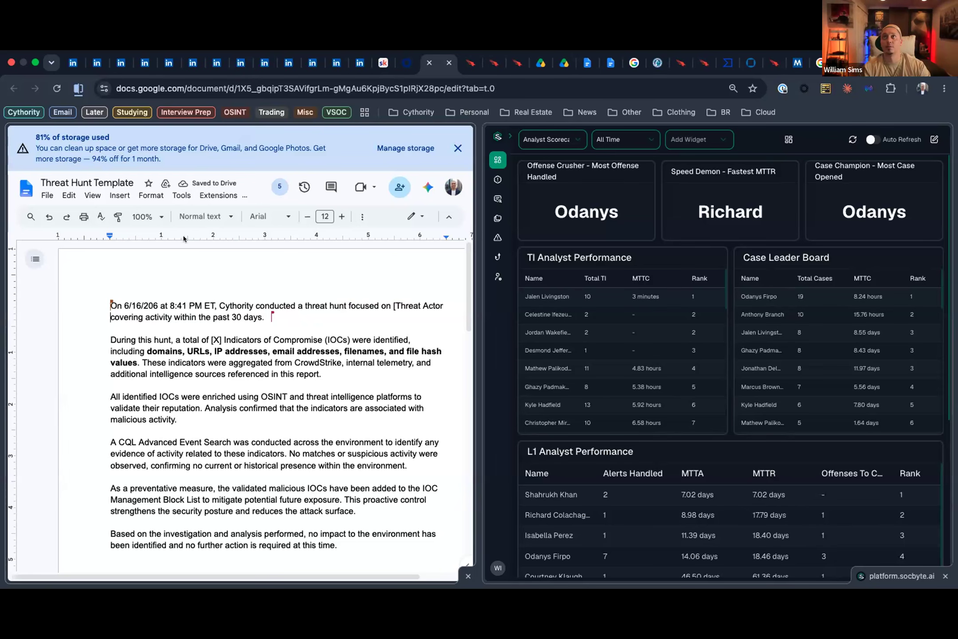
Look up the HYDRO KITTEN actor name on the CrowdStrike adversary page
left_click(472, 64)
left_click(494, 63)
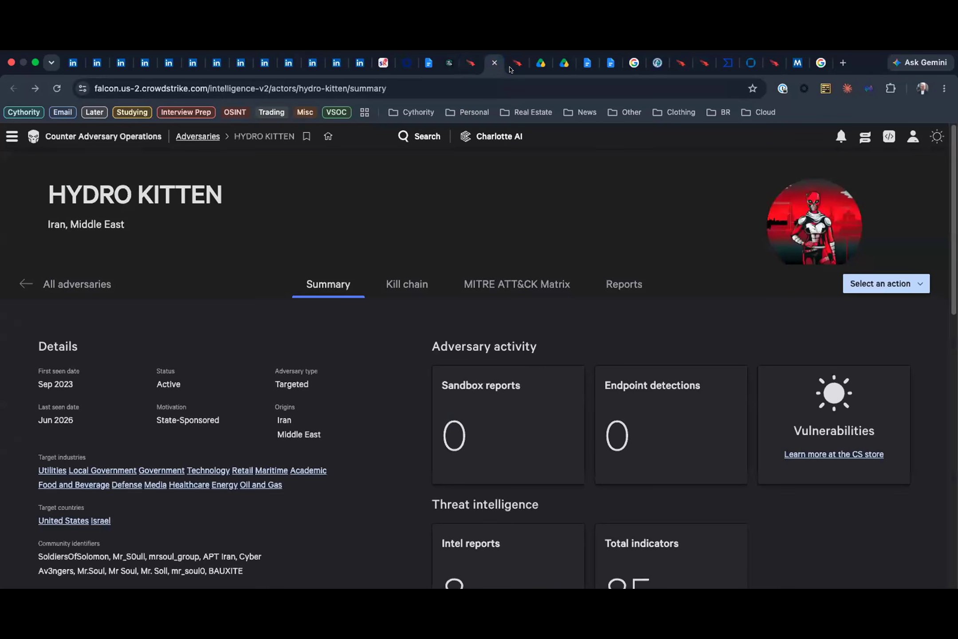
triple_click(205, 191)
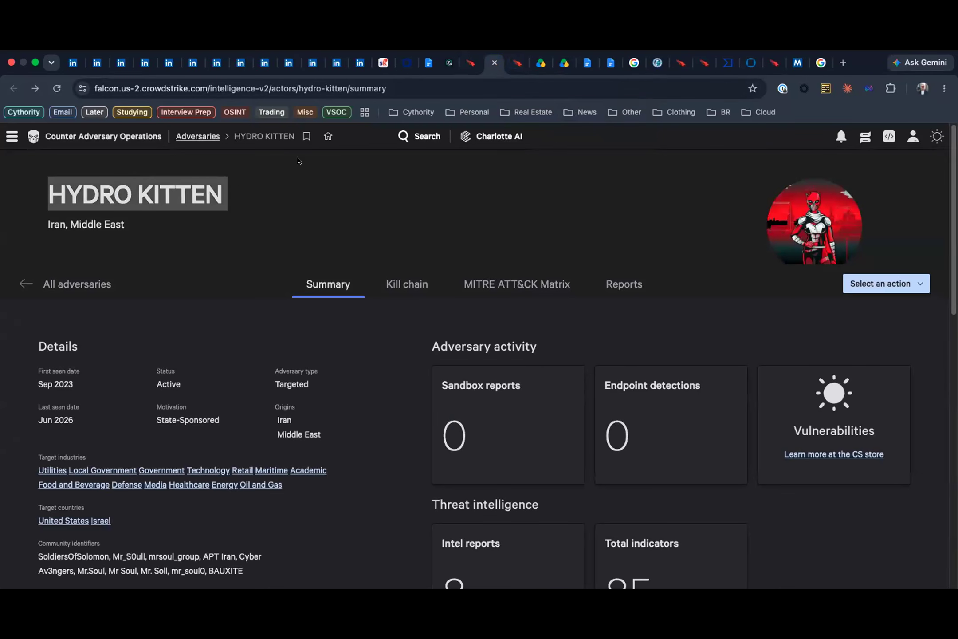
left_click(447, 64)
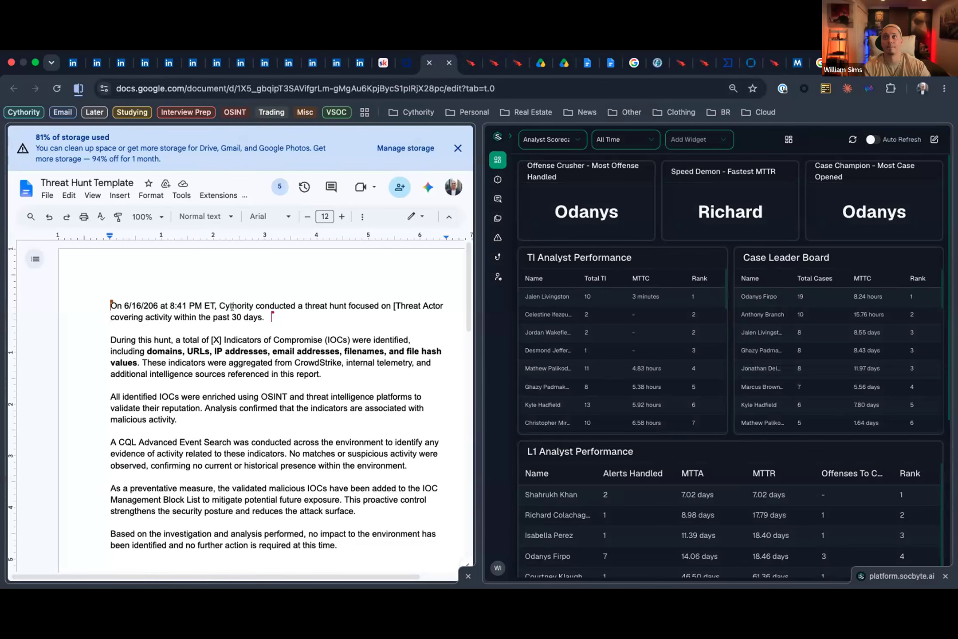
Write Hydro Kitten after Threat Actor in the opening sentence
key("BackSpace")
type("HYDRO KITTEN")
key("BackSpace")
key("BackSpace")
key("BackSpace")
key("BackSpace")
key("BackSpace")
type("itten")
key("Left")
key("Left")
key("BackSpace")
key("BackSpace")
key("BackSpace")
key("BackSpace")
key("BackSpace")
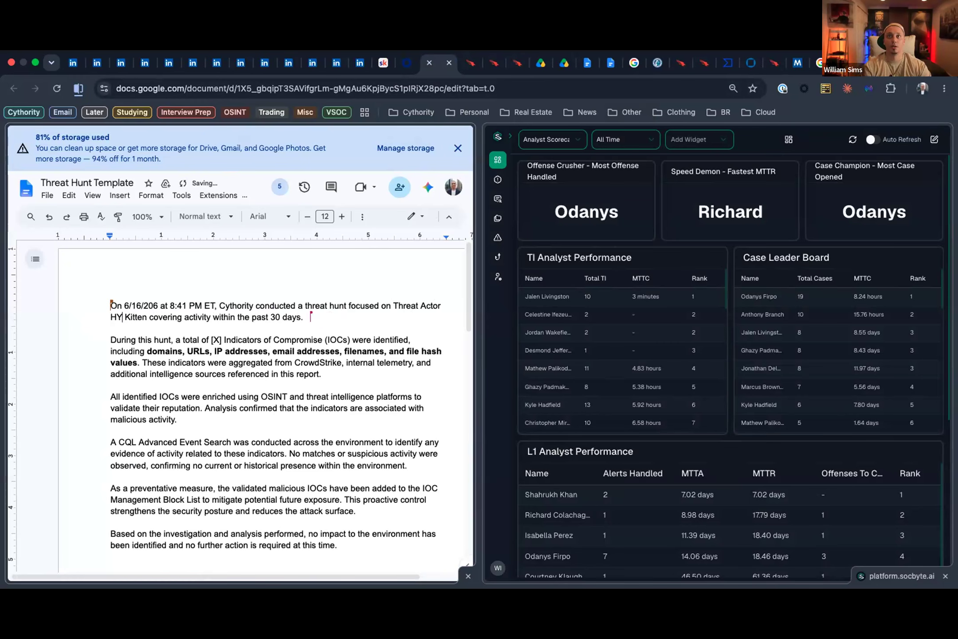
type("ydro")
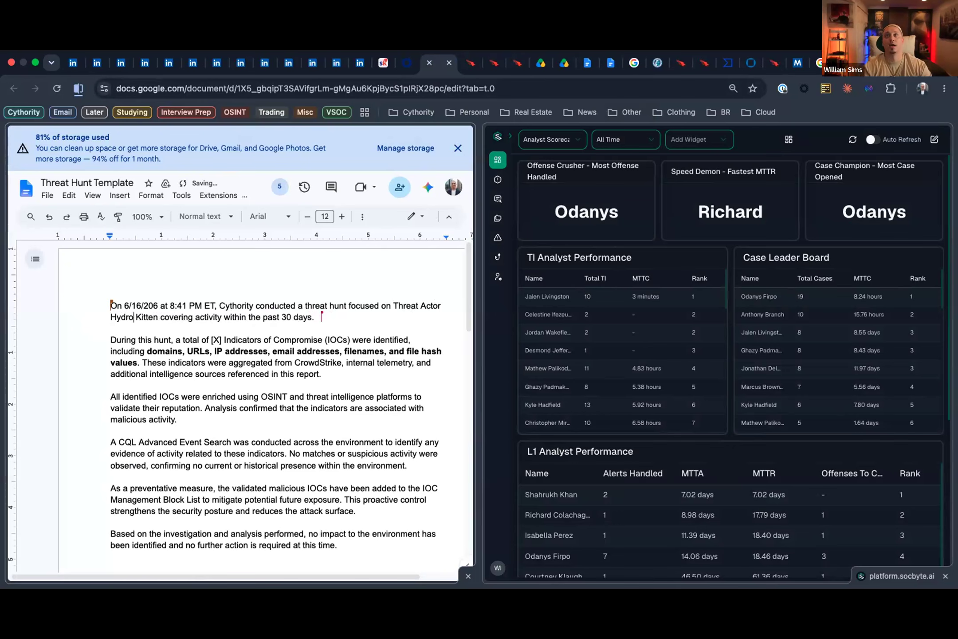
key("Right")
key("Right")
key("Right")
key("Right")
key("Right")
key("Right")
key("Right")
key("Right")
key("Right")
key("Right")
key("Right")
key("Right")
key("Right")
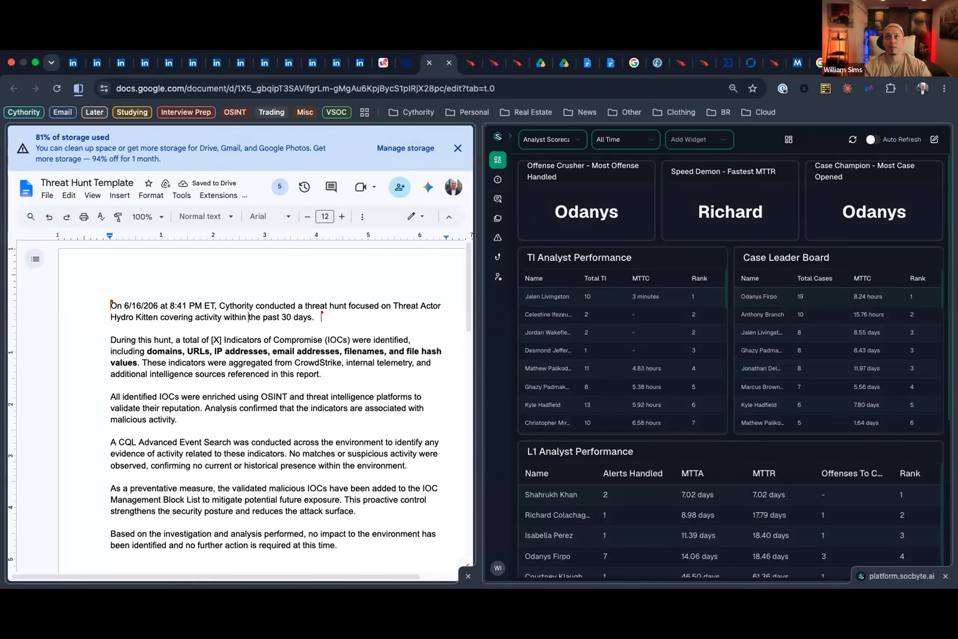
key("Right")
key("Right")
key("Right")
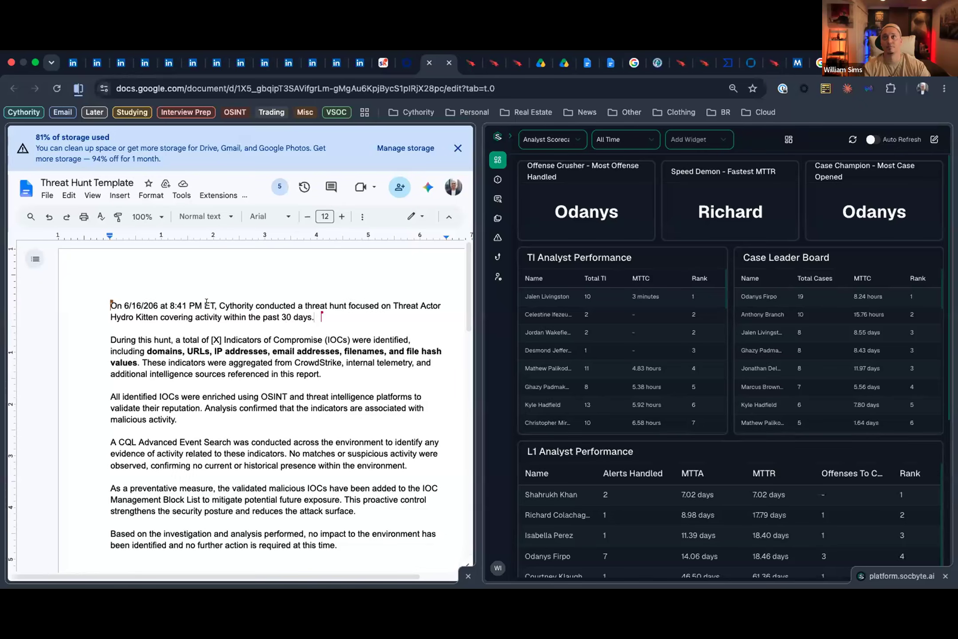
triple_click(302, 316)
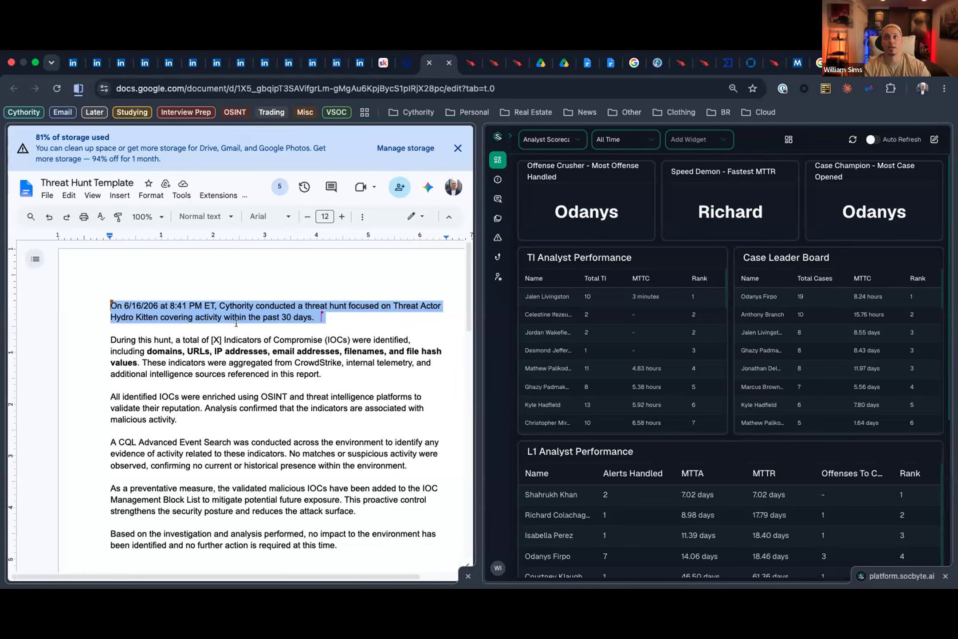
left_click(320, 316)
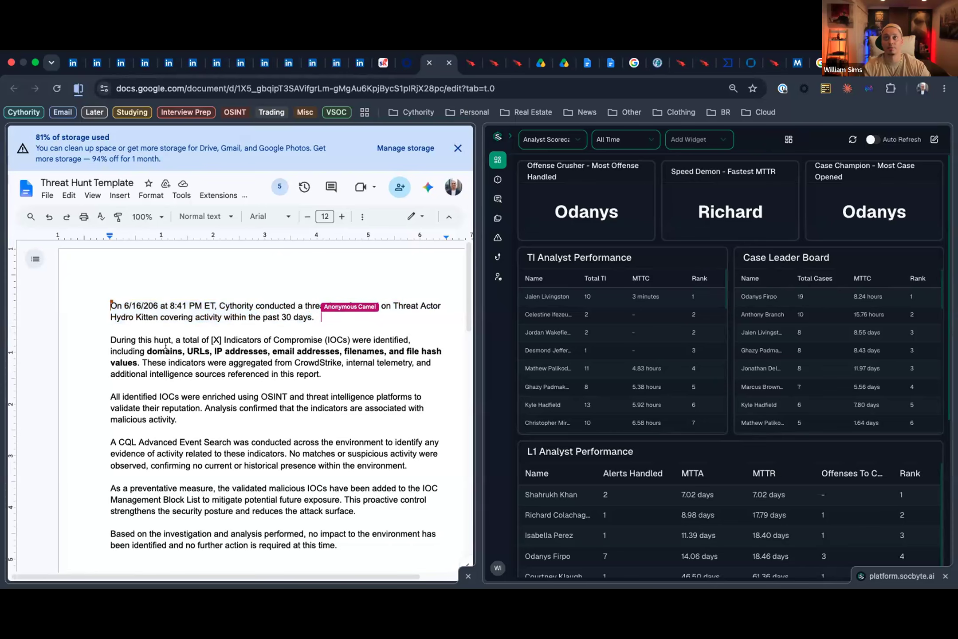
Replace the [X] IOC count with 85, checking CrowdStrike's indicator list
double_click(216, 339)
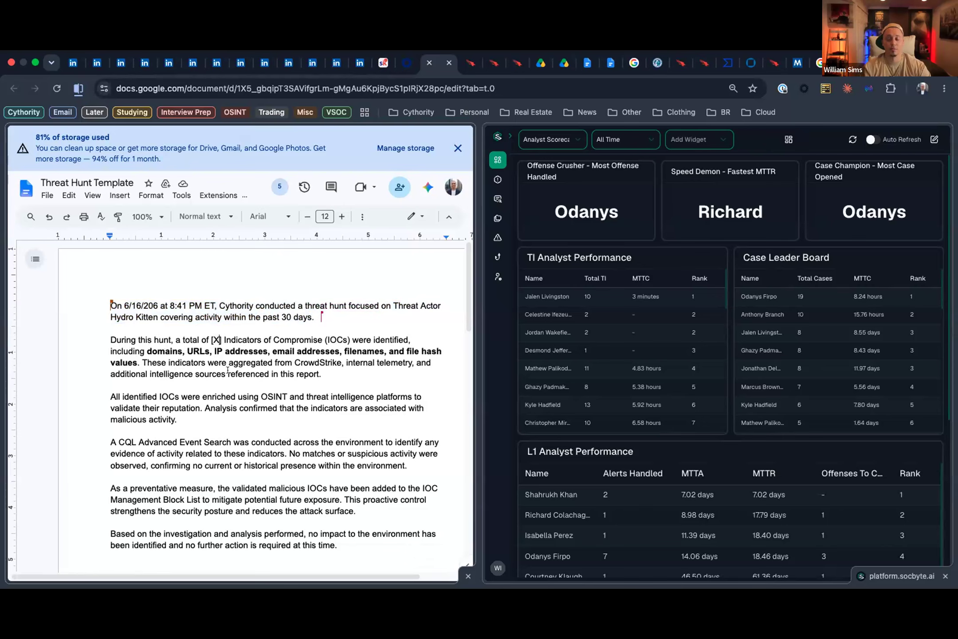
key("BackSpace")
type("85")
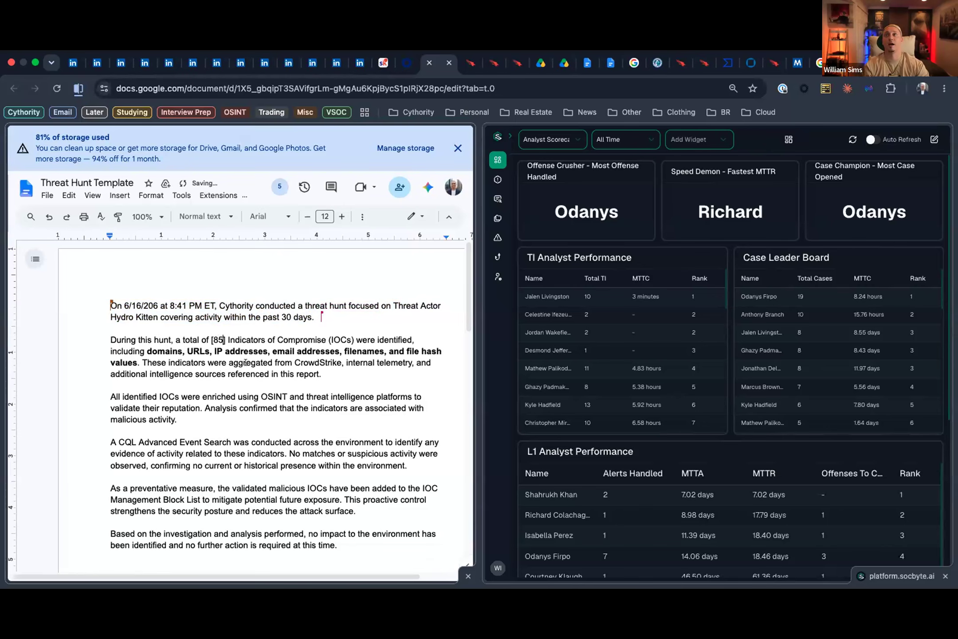
left_click(517, 63)
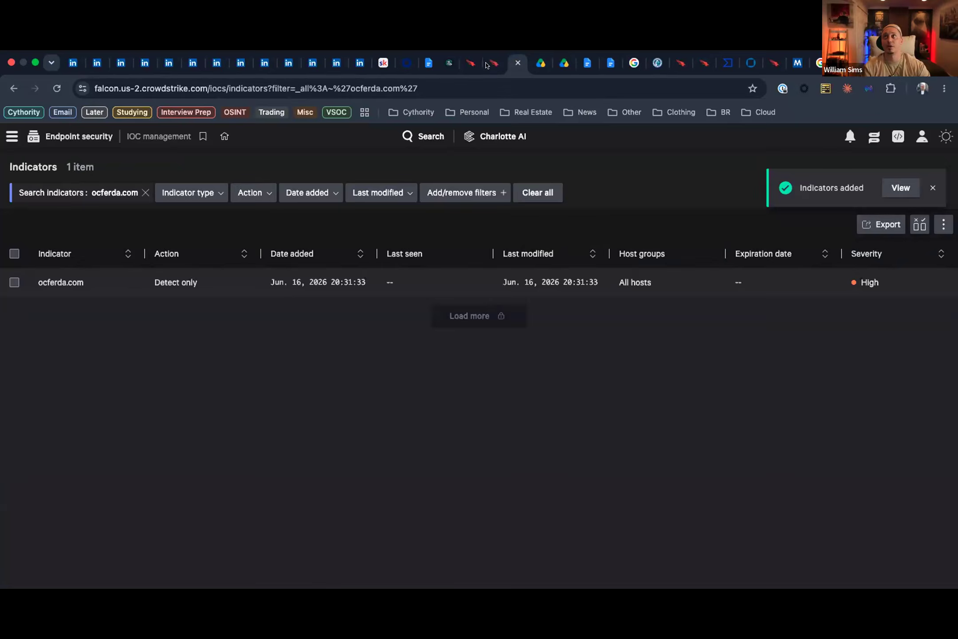
left_click(494, 62)
scroll(473, 179, "down", 3)
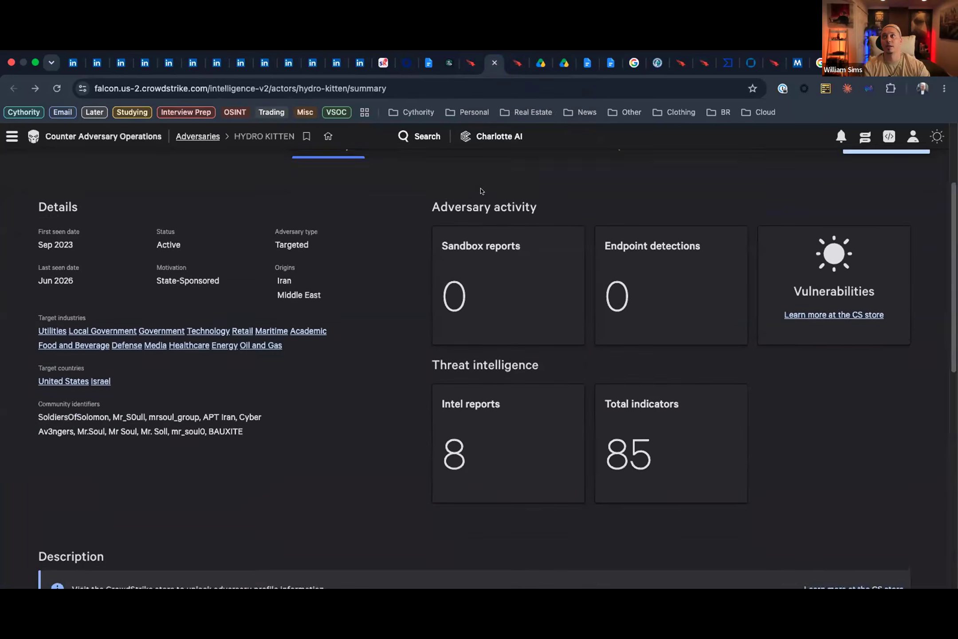
scroll(473, 180, "up", 5)
left_click(515, 62)
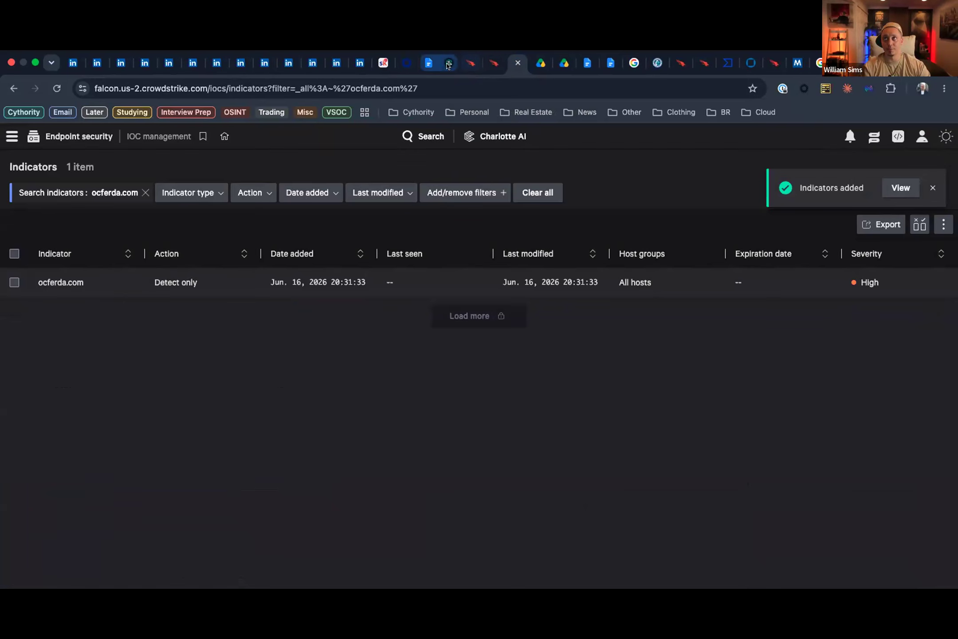
left_click(429, 63)
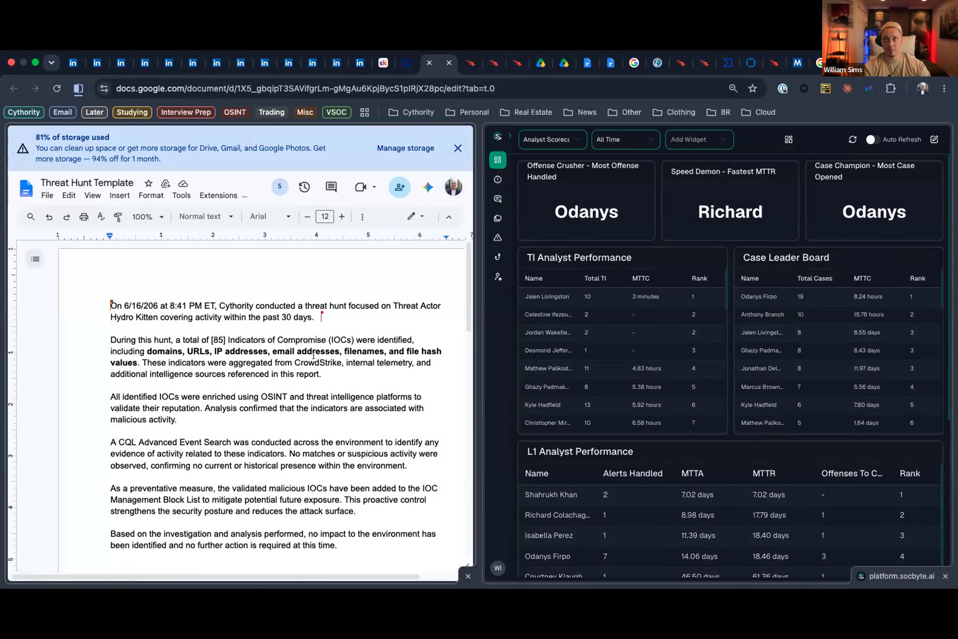
scroll(284, 337, "down", 15)
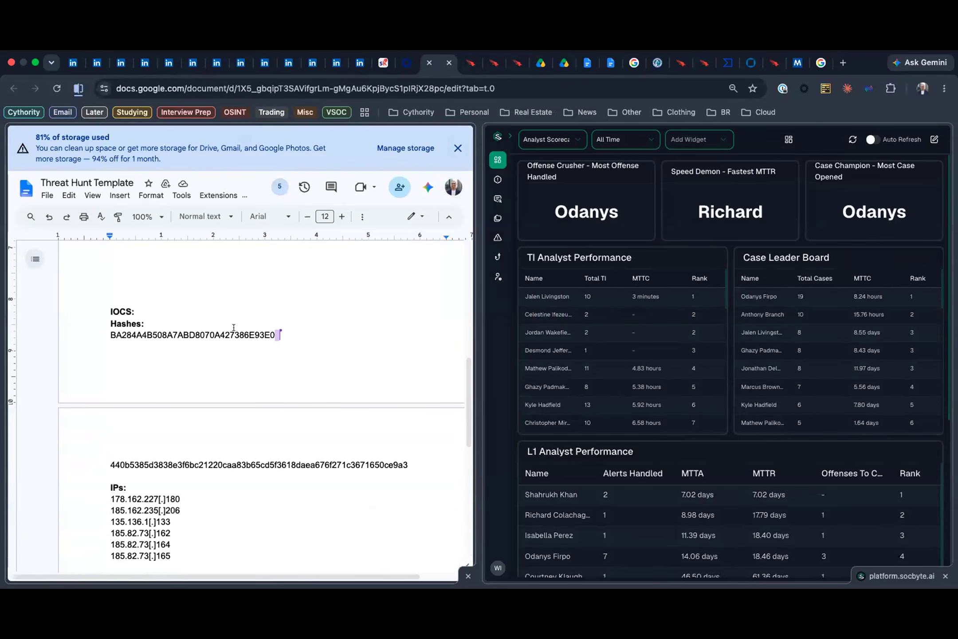
scroll(234, 327, "down", 5)
scroll(234, 328, "down", 1)
scroll(234, 327, "up", 1)
left_click(160, 381)
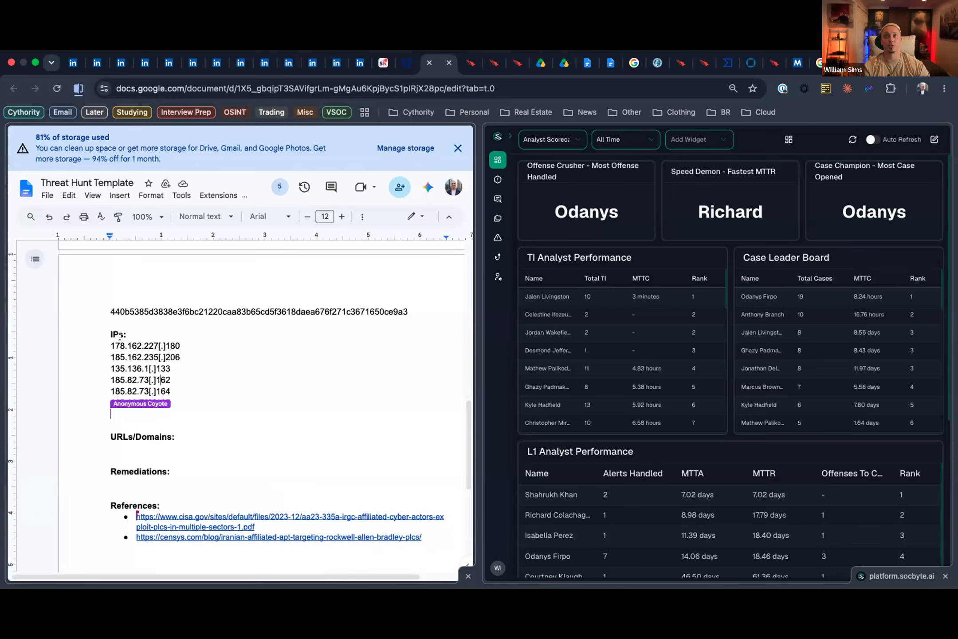
left_click_drag(111, 342, 227, 408)
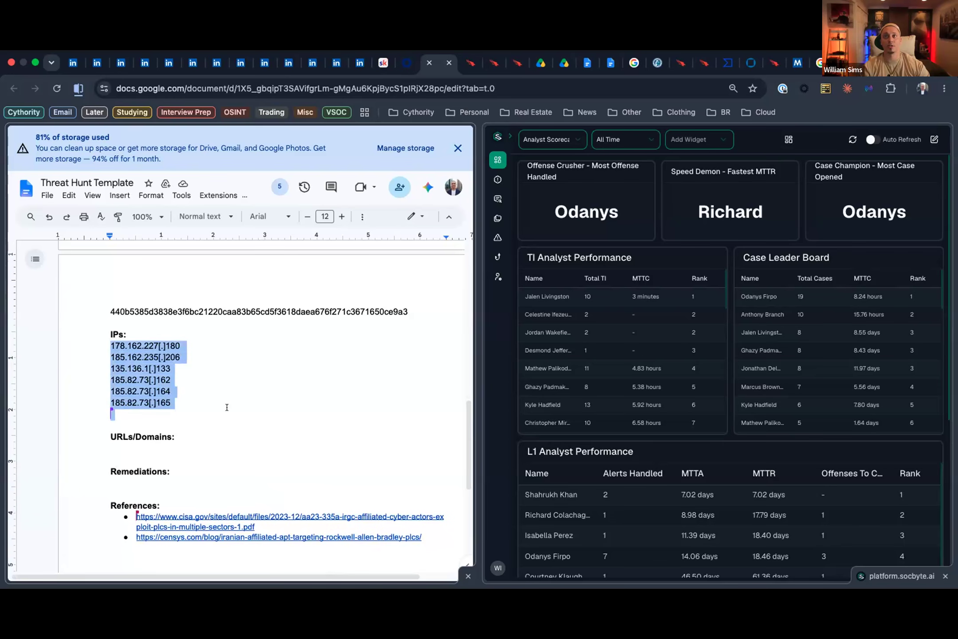
left_click(170, 401)
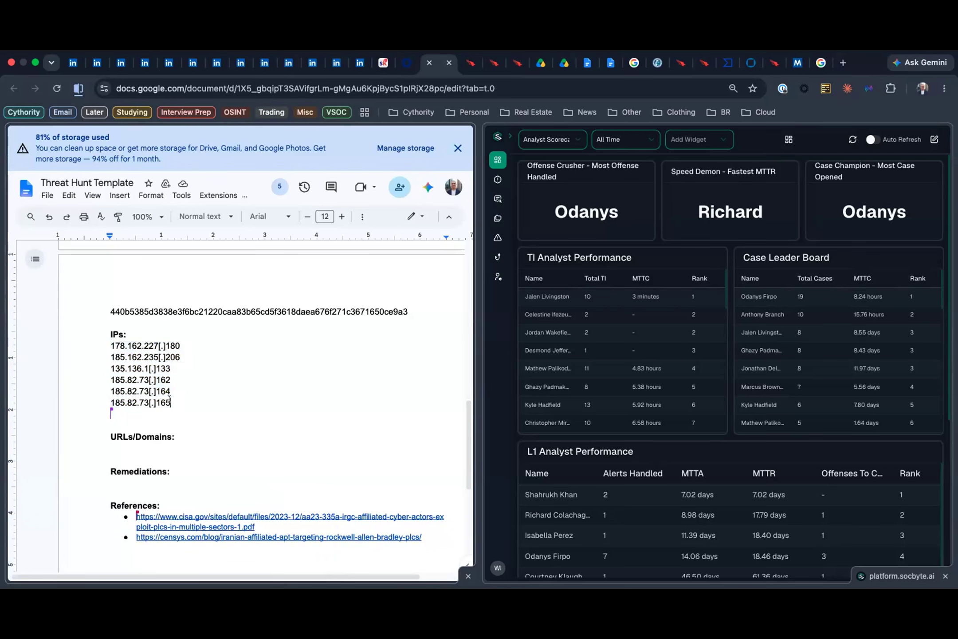
left_click_drag(168, 400, 118, 337)
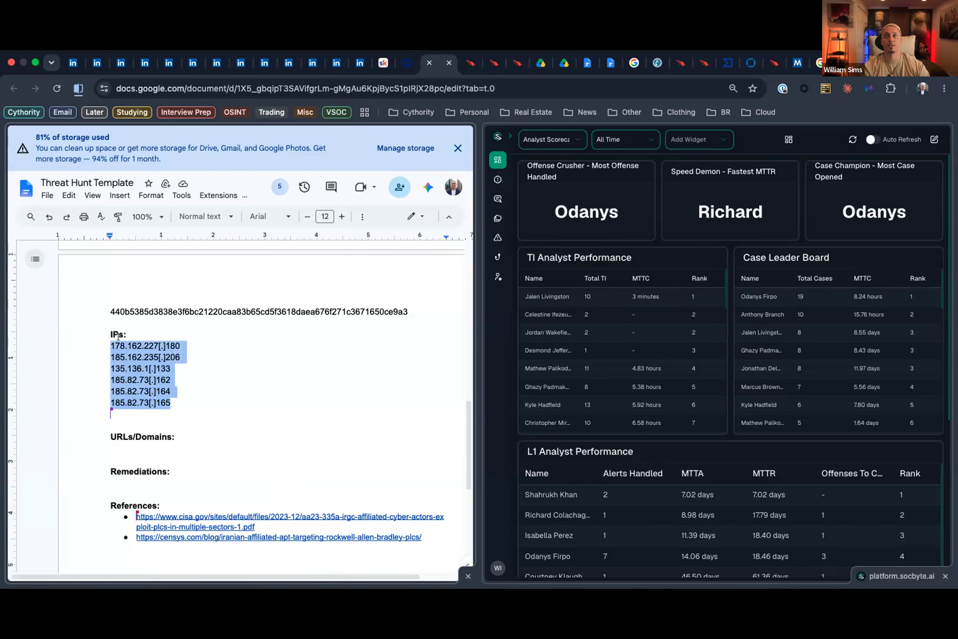
double_click(216, 310)
scroll(199, 346, "up", 4)
double_click(199, 348)
scroll(198, 346, "up", 5)
scroll(199, 347, "up", 2)
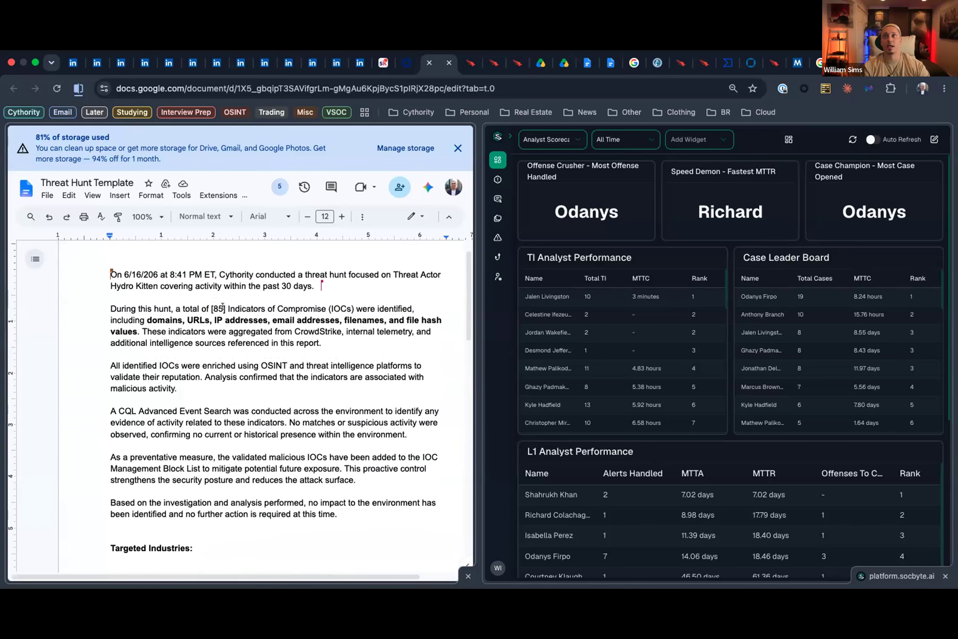
Change the IOC count to 93 and remove its brackets
key("BackSpace")
key("BackSpace")
type("93")
key("Delete")
key("Left")
key("Left")
key("BackSpace")
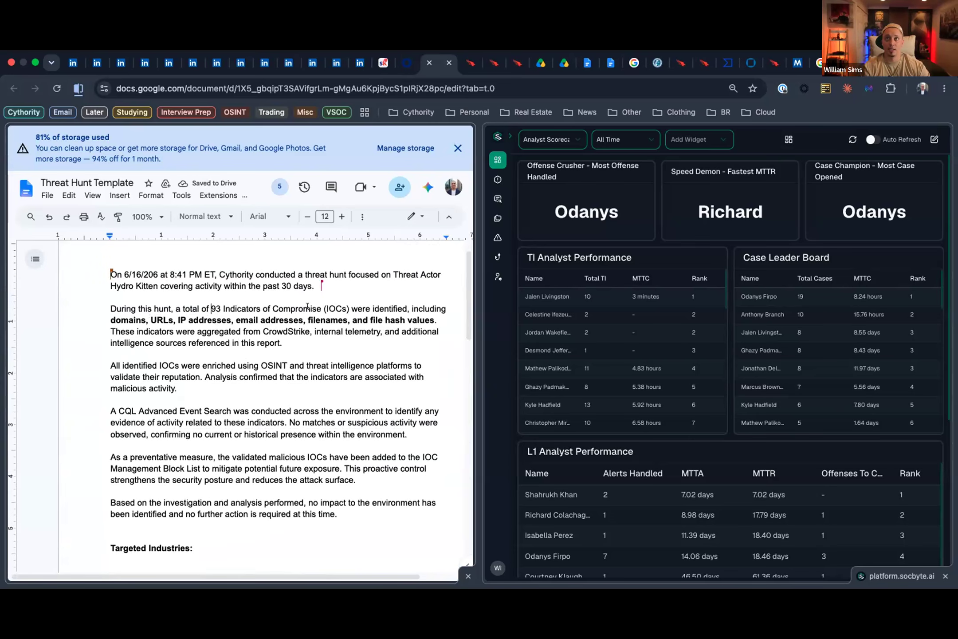
Capitalize Domains and IP Addresses, deleting URLs and email addresses from the list
left_click(112, 317)
key("BackSpace")
type("D")
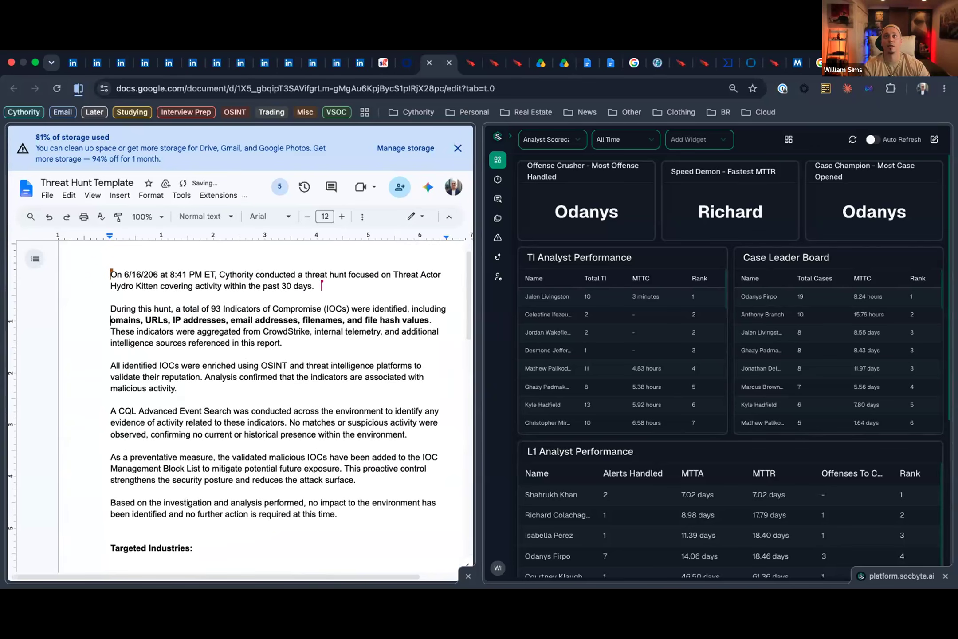
left_click(178, 320)
key("BackSpace")
key("BackSpace")
key("BackSpace")
key("BackSpace")
key("BackSpace")
key("BackSpace")
key("Right")
key("Right")
key("BackSpace")
type("A")
key("Right")
key("Right")
key("Right")
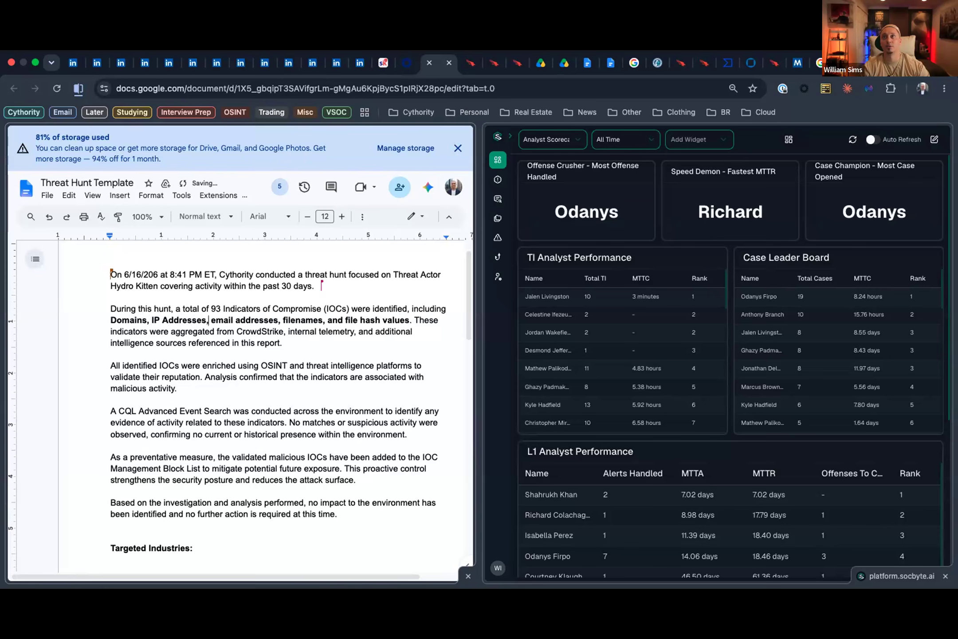
key("BackSpace")
key("BackSpace")
key("BackSpace")
key("BackSpace")
key("BackSpace")
key("BackSpace")
key("BackSpace")
key("BackSpace")
key("BackSpace")
key("BackSpace")
key("BackSpace")
key("BackSpace")
key("BackSpace")
key("BackSpace")
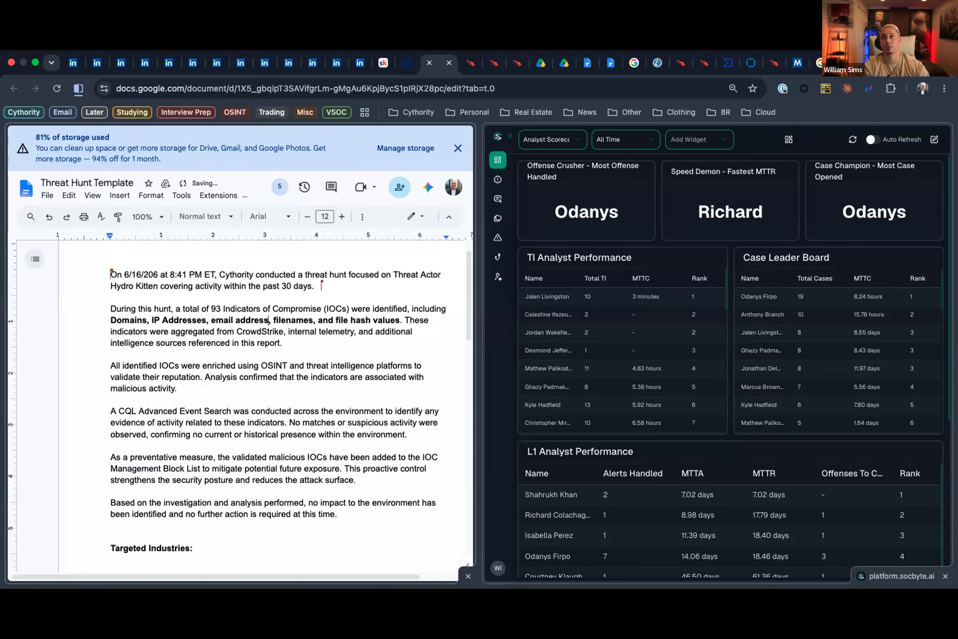
key("BackSpace")
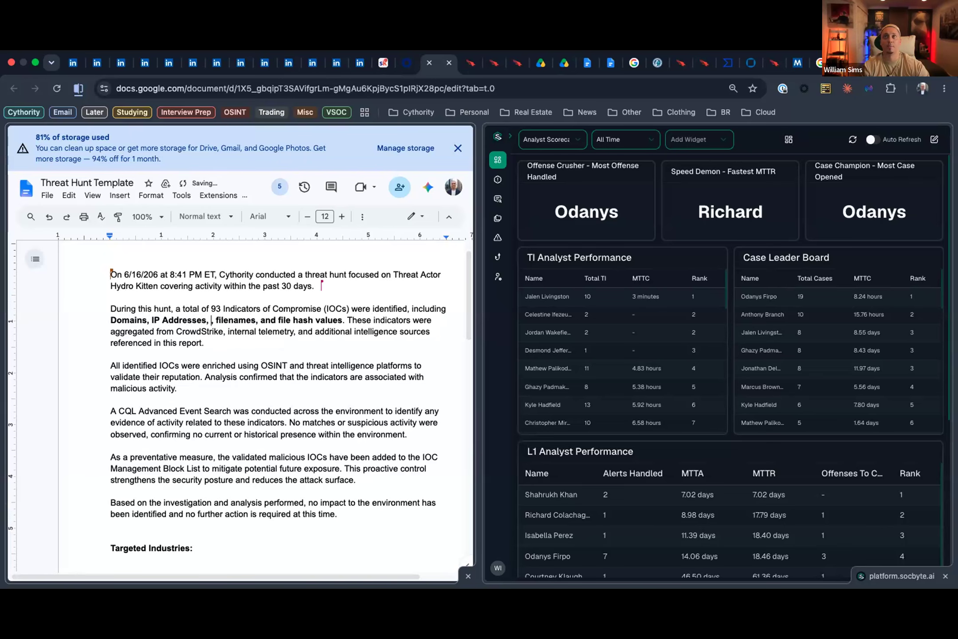
key("Delete")
key("Delete")
Replace filenames with File Hash values in the IOC list
key("Right")
key("Right")
key("Right")
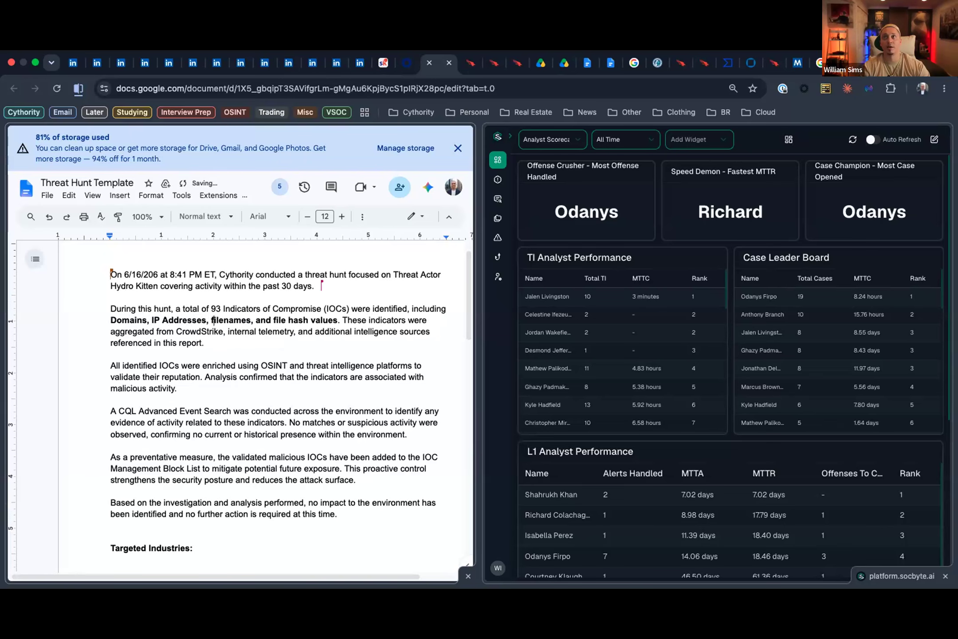
key("Delete")
key("Delete")
key("Delete")
key("Delete")
key("Delete")
key("Delete")
key("Delete")
key("Delete")
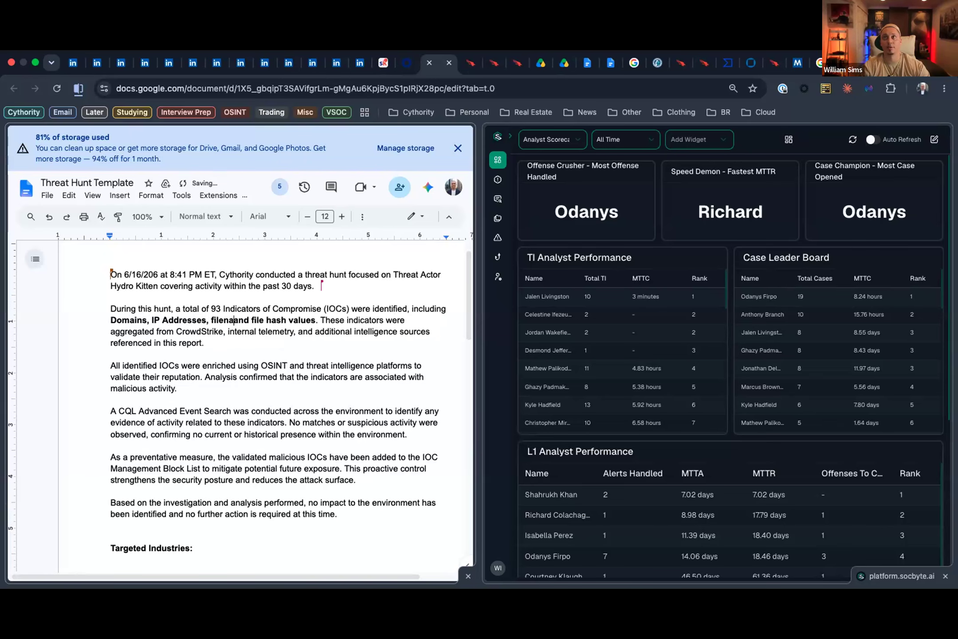
key("BackSpace")
key("BackSpace")
key("BackSpace")
key("Right")
key("Right")
key("Delete")
type("F")
key("BackSpace")
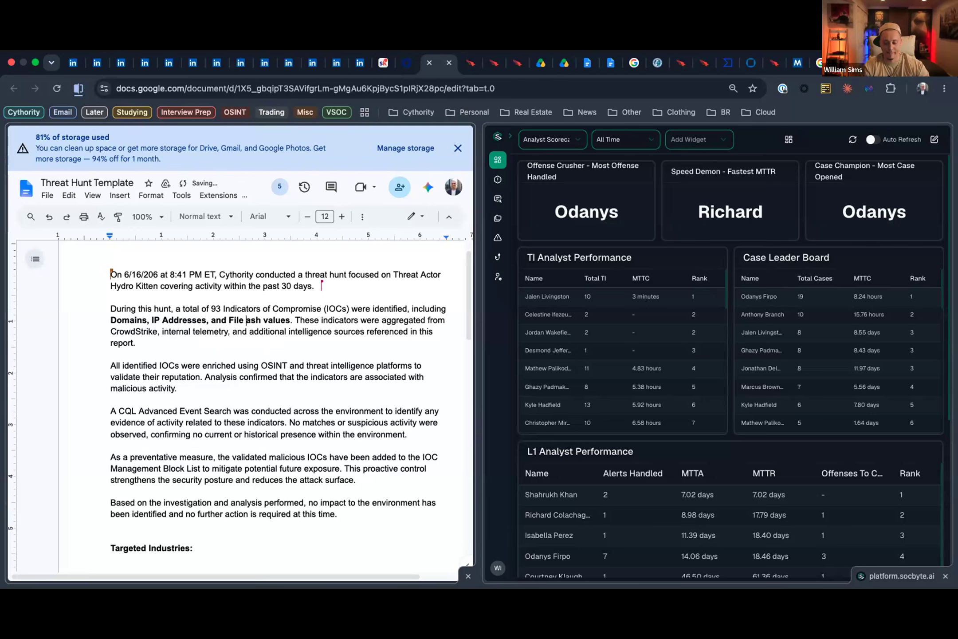
type("H")
key("Left")
key("Left")
key("Left")
key("Left")
key("Left")
key("Left")
key("BackSpace")
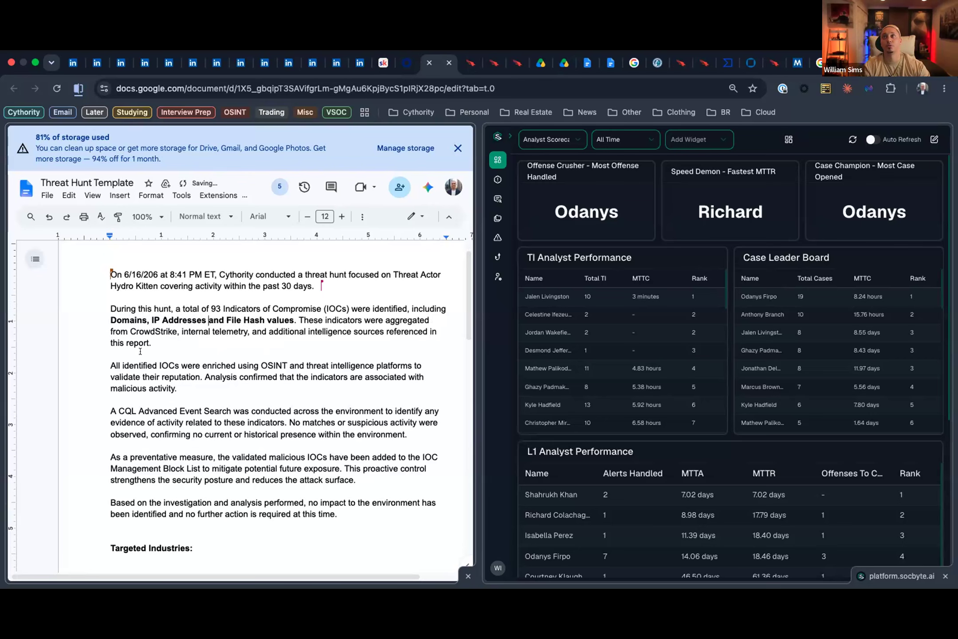
Add (MD5 and SHA256) after File Hash values
double_click(118, 316)
double_click(192, 309)
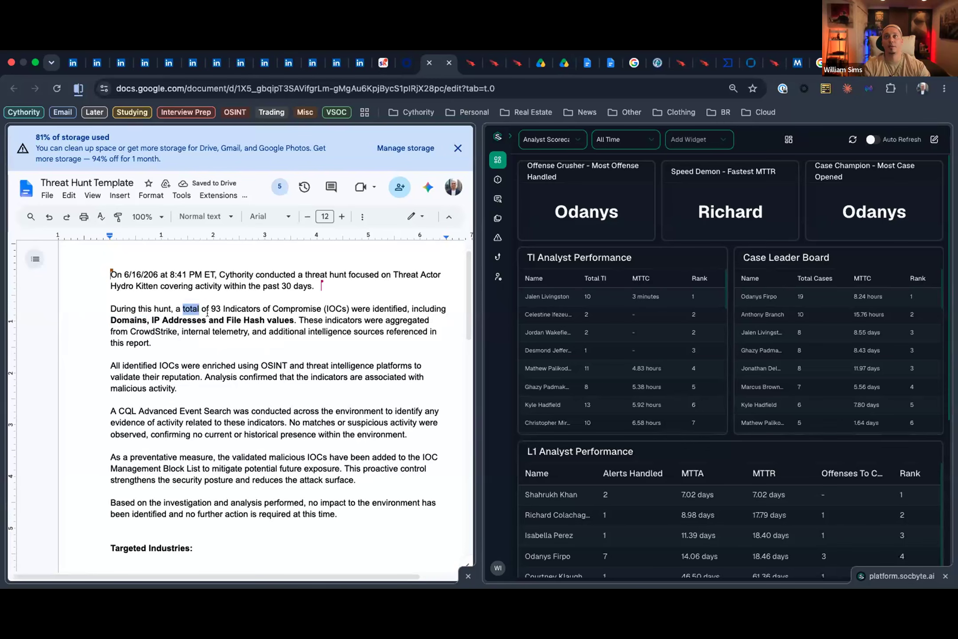
left_click(243, 318)
left_click(291, 318)
type("(")
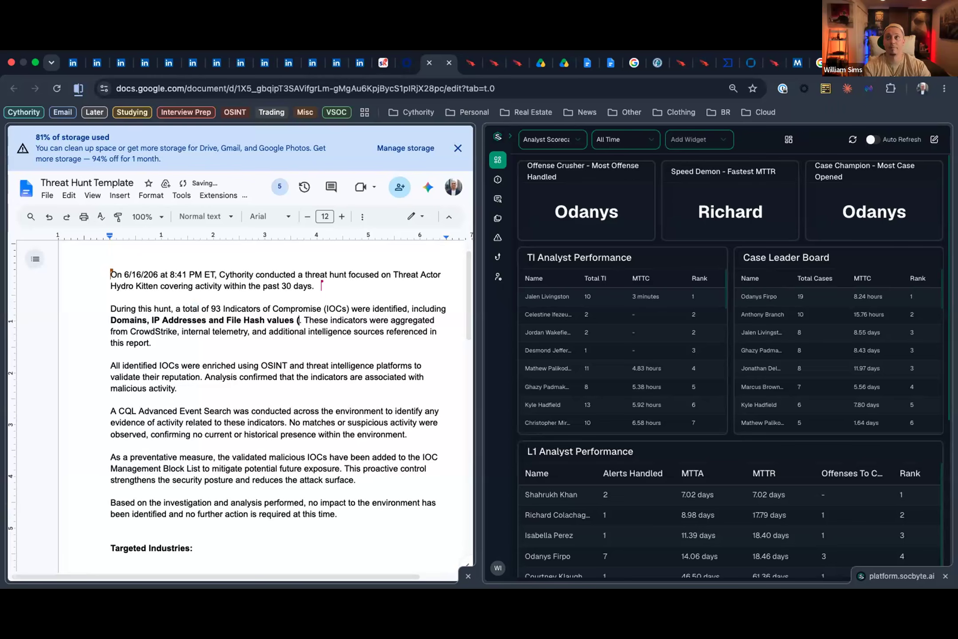
type("MD5 and SHA")
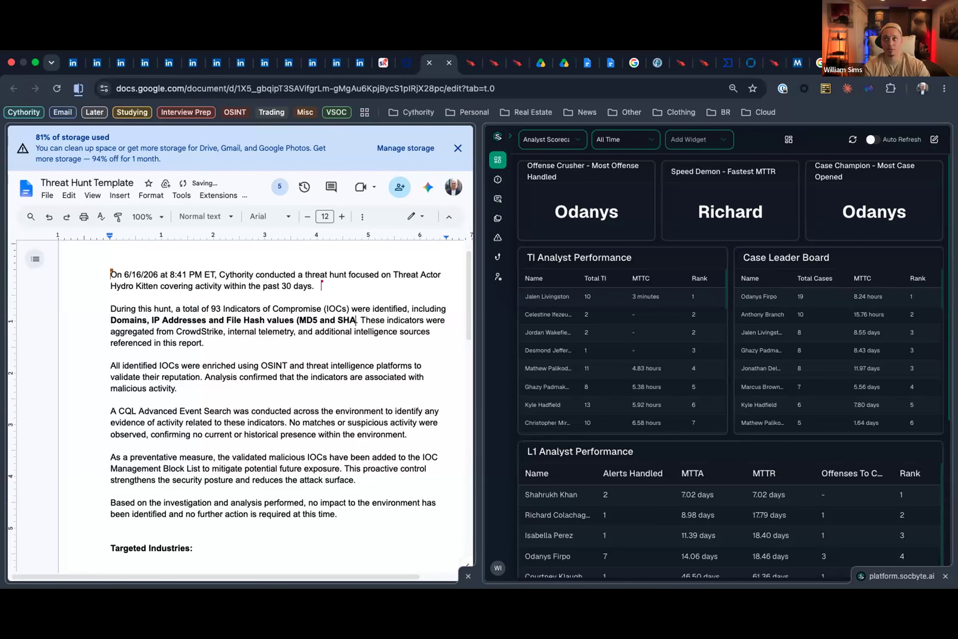
type("256")
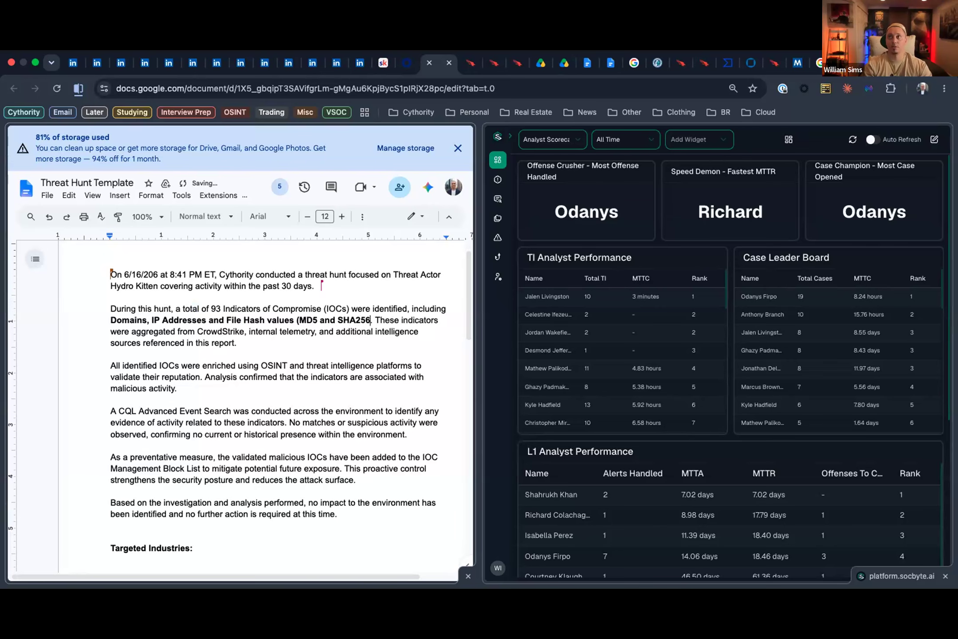
type(")")
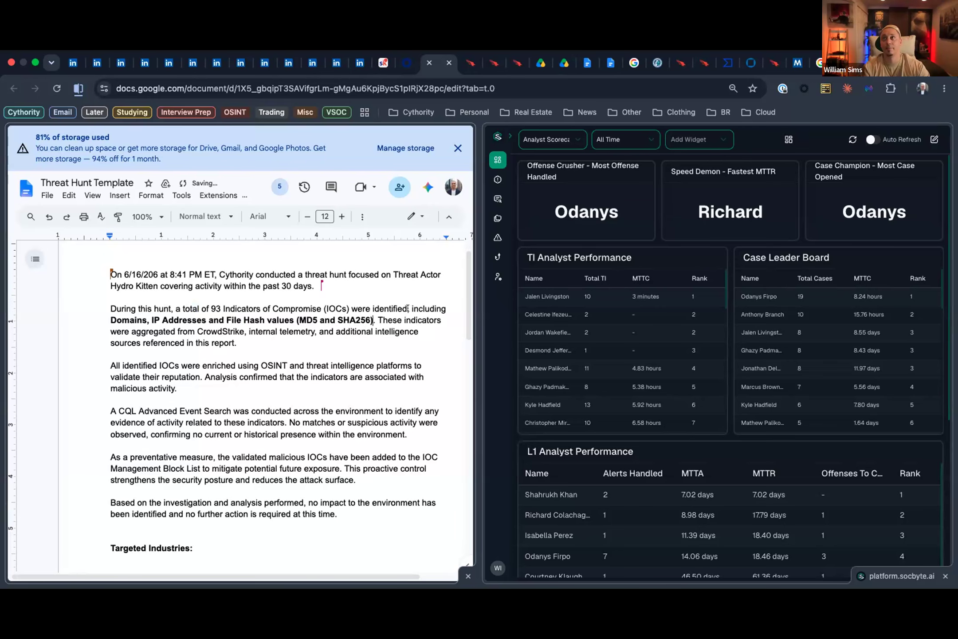
Remove the comma after telemetry
double_click(149, 332)
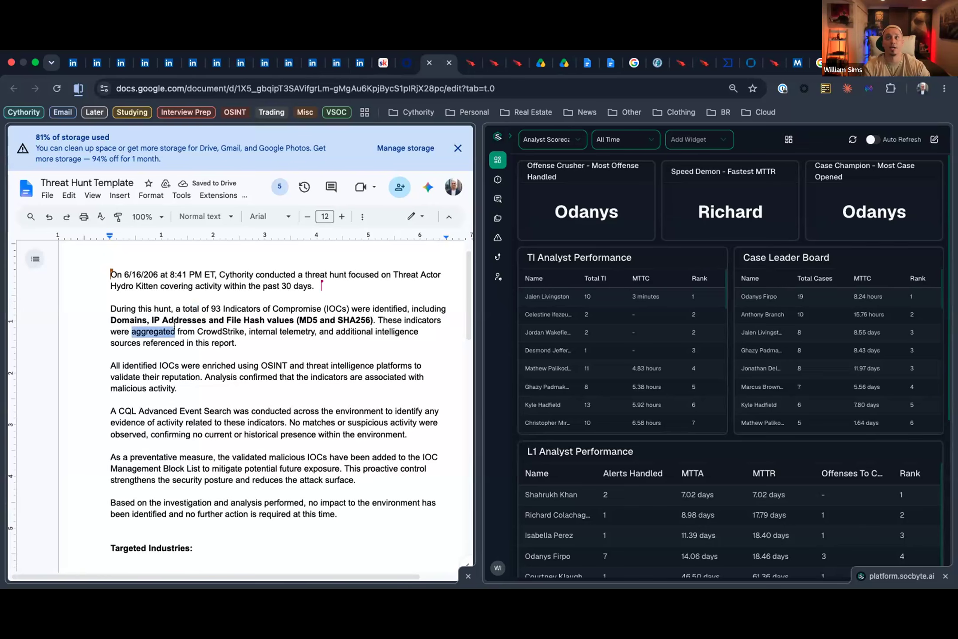
double_click(217, 332)
double_click(266, 331)
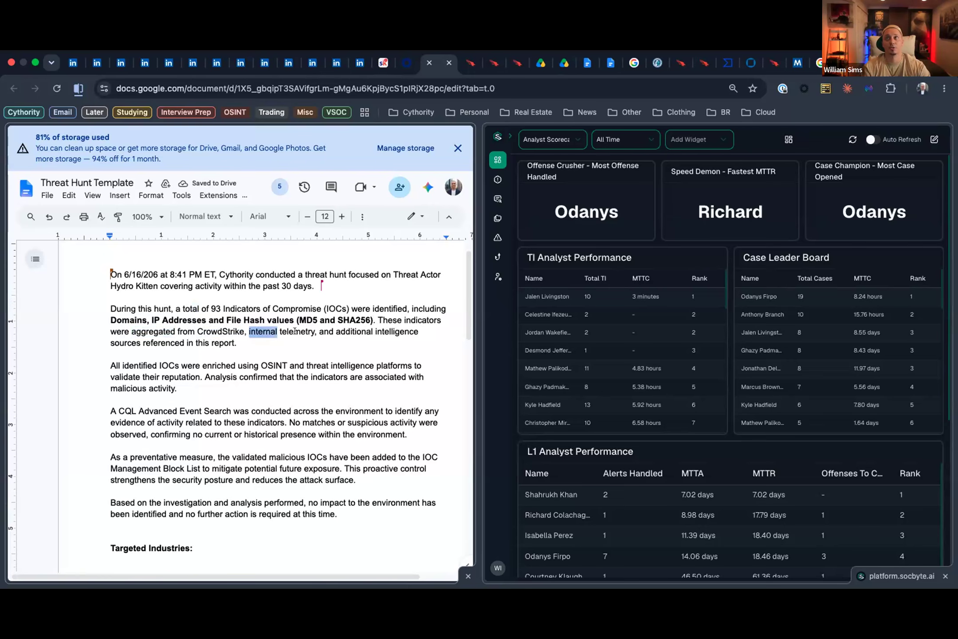
double_click(296, 332)
left_click(331, 331)
left_click(319, 331)
key("BackSpace")
key("BackSpace")
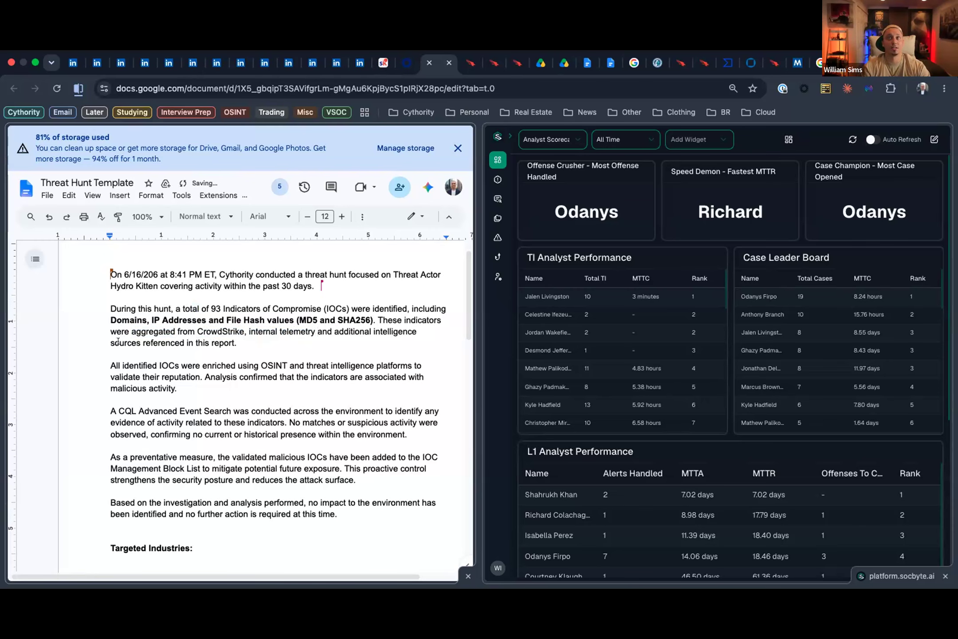
Replace the analysis sentence's final period with 'that originates from'
left_click_drag(238, 342, 166, 342)
left_click_drag(97, 316, 204, 306)
left_click(110, 303)
scroll(110, 302, "down", 2)
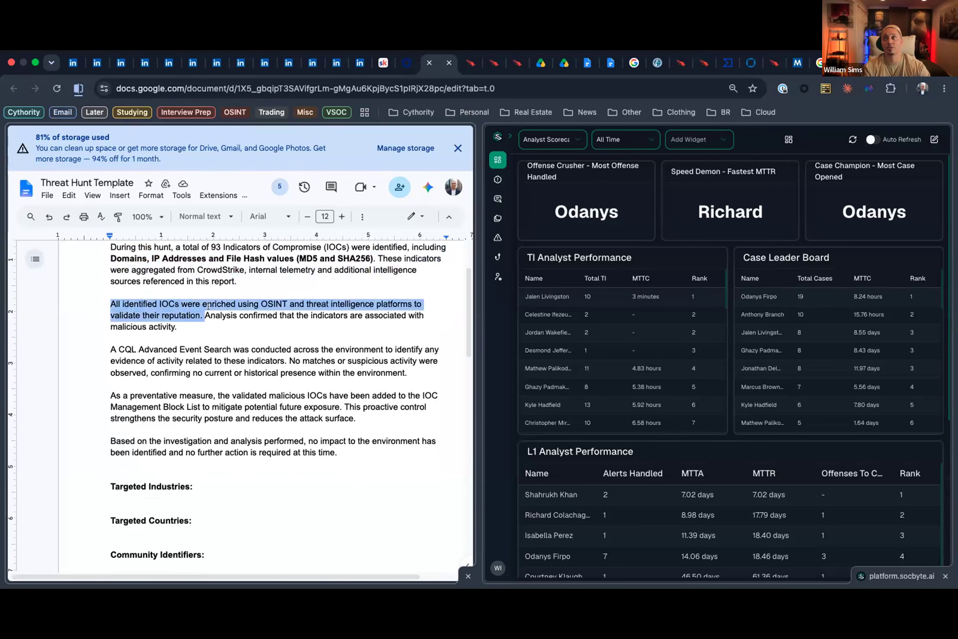
left_click(216, 304)
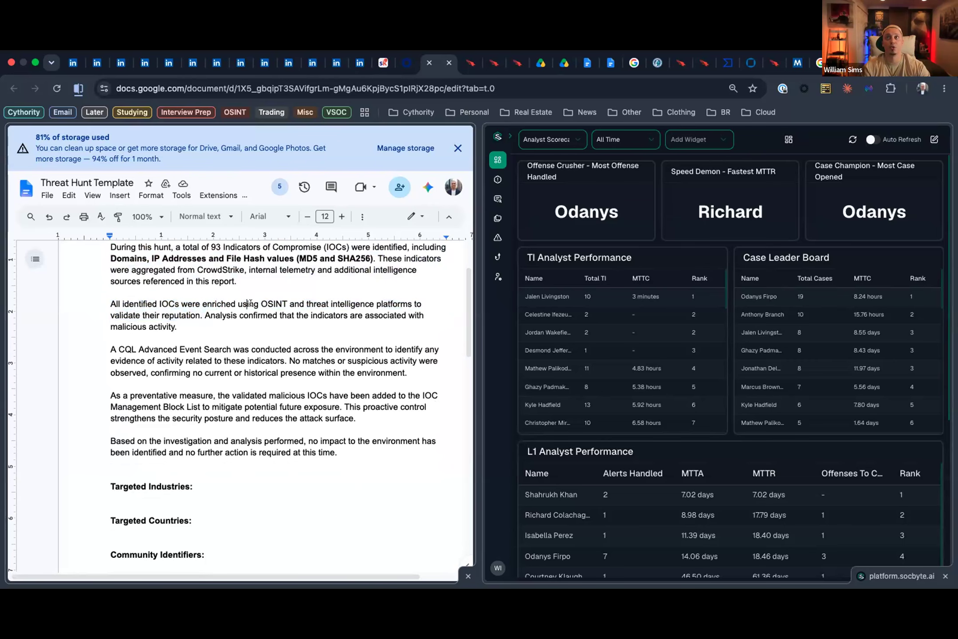
double_click(272, 302)
left_click(328, 302)
left_click_drag(204, 309, 299, 318)
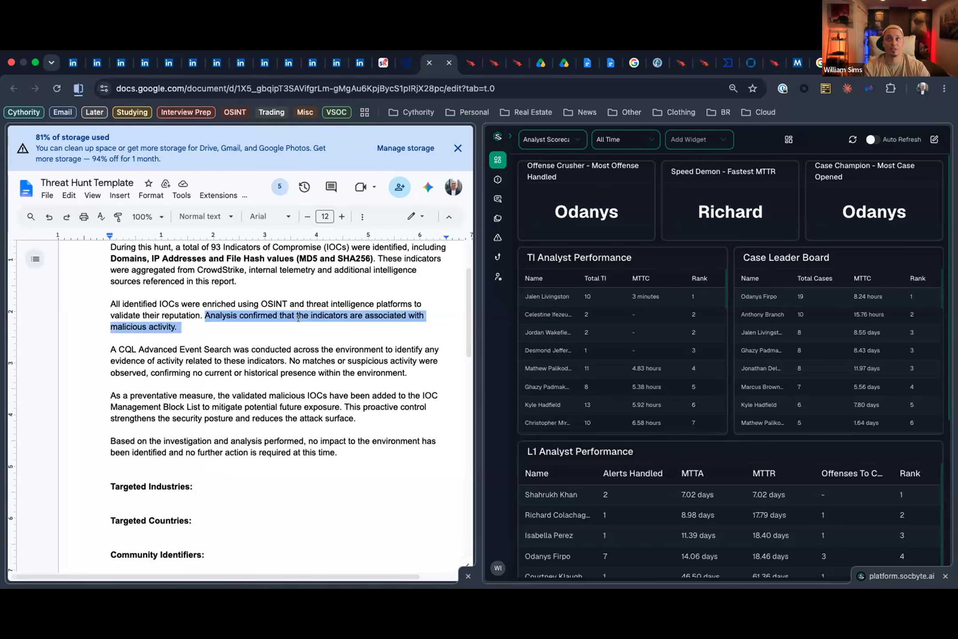
key("Right")
key("BackSpace")
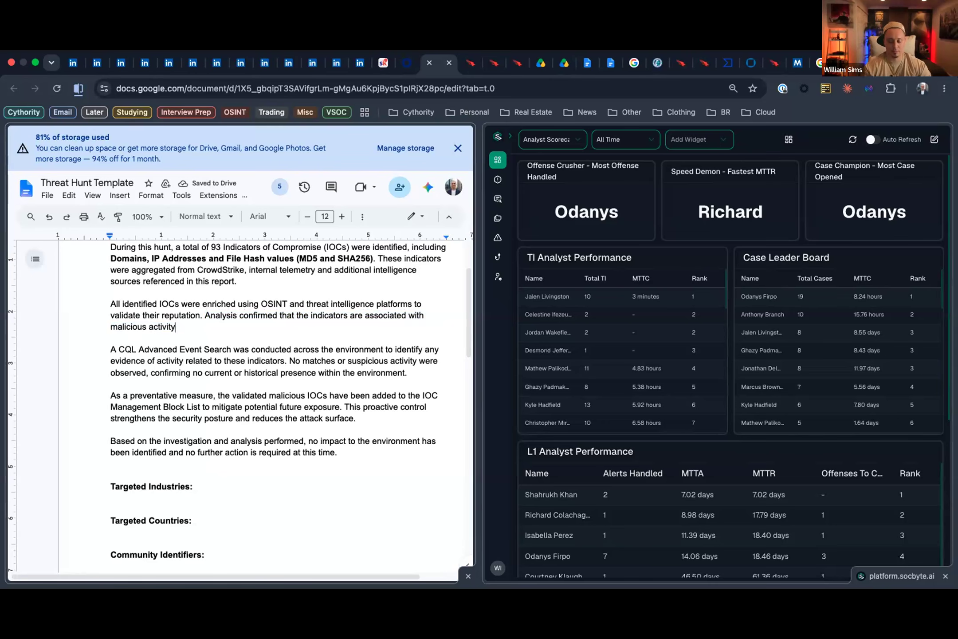
type("that o")
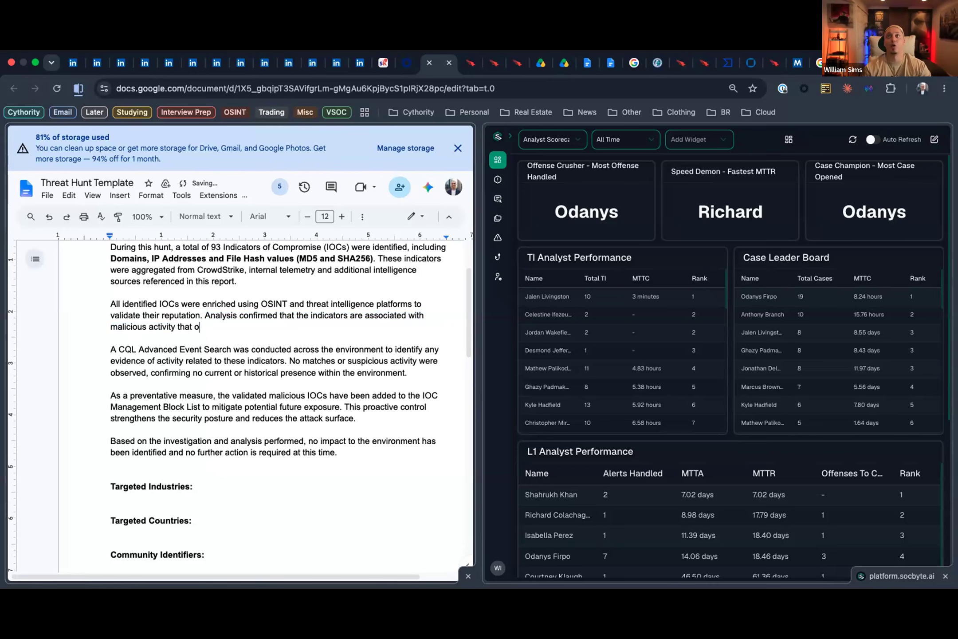
type("riginates from")
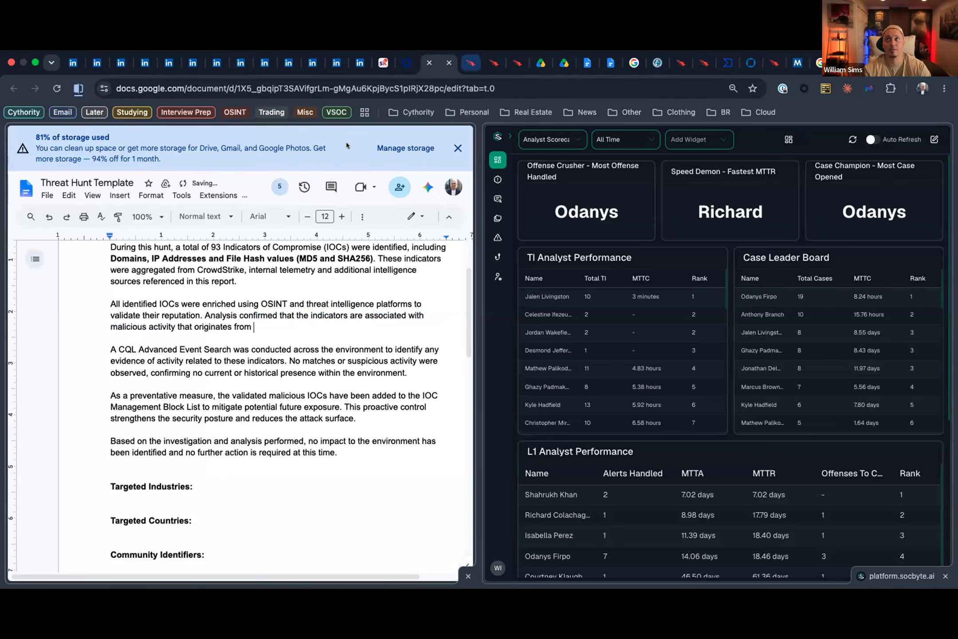
Copy 'Iran, Middle East' from the HYDRO KITTEN summary and paste it, ending with a period
left_click(470, 63)
left_click(472, 62)
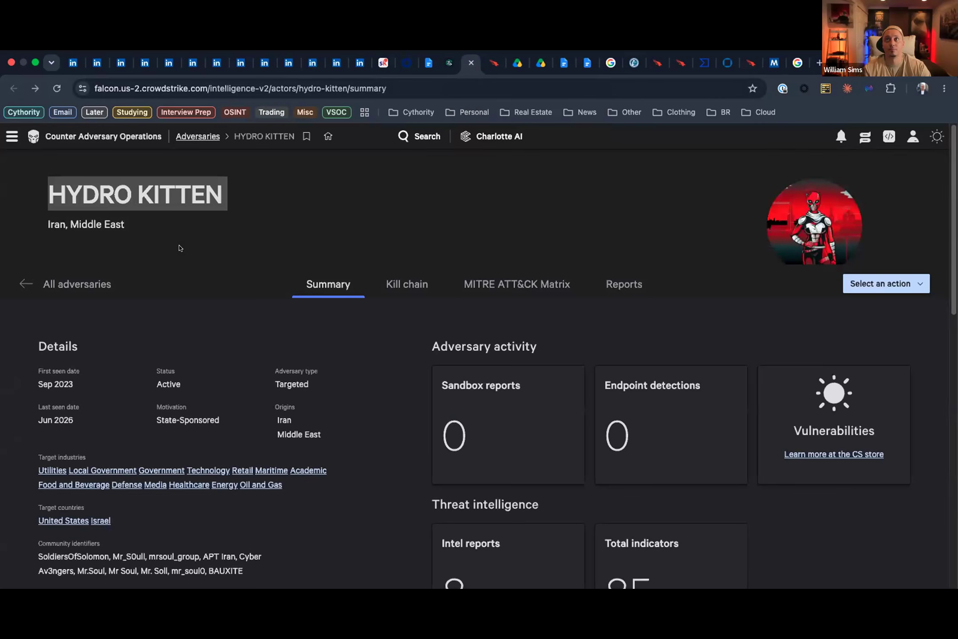
triple_click(89, 225)
key("cmd+c")
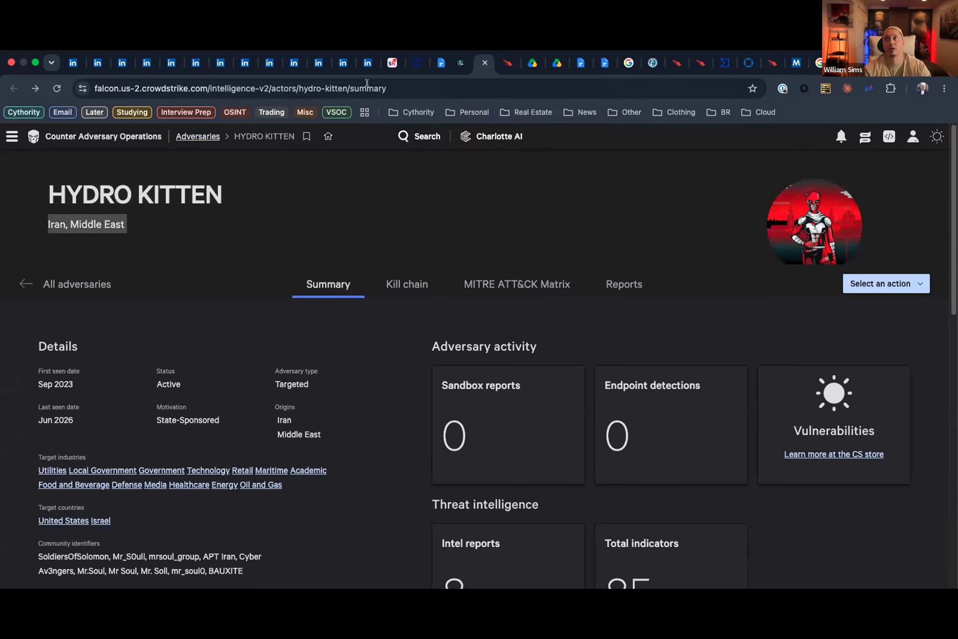
left_click(437, 64)
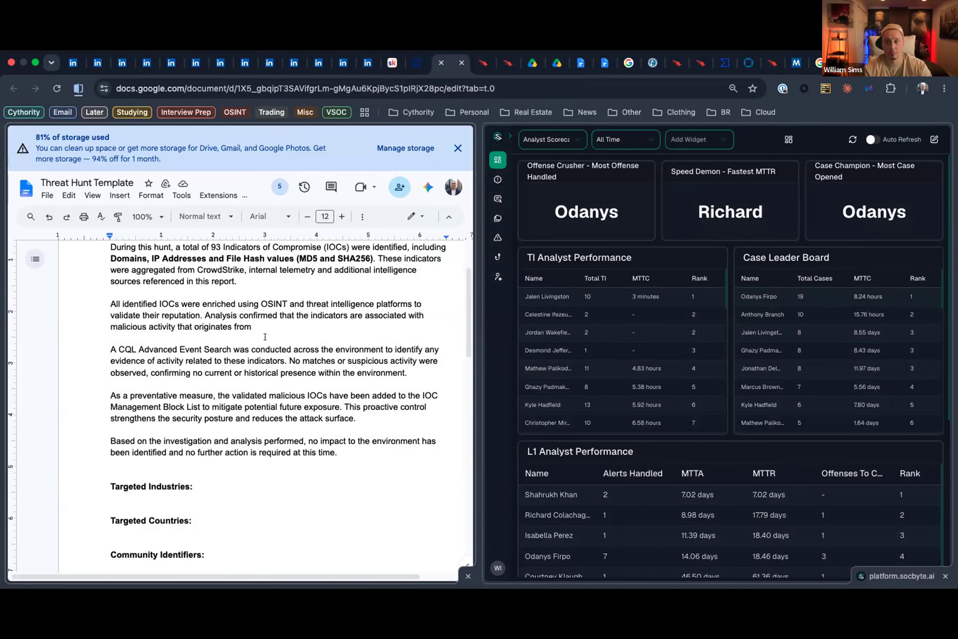
key("cmd+v")
key("BackSpace")
type(".")
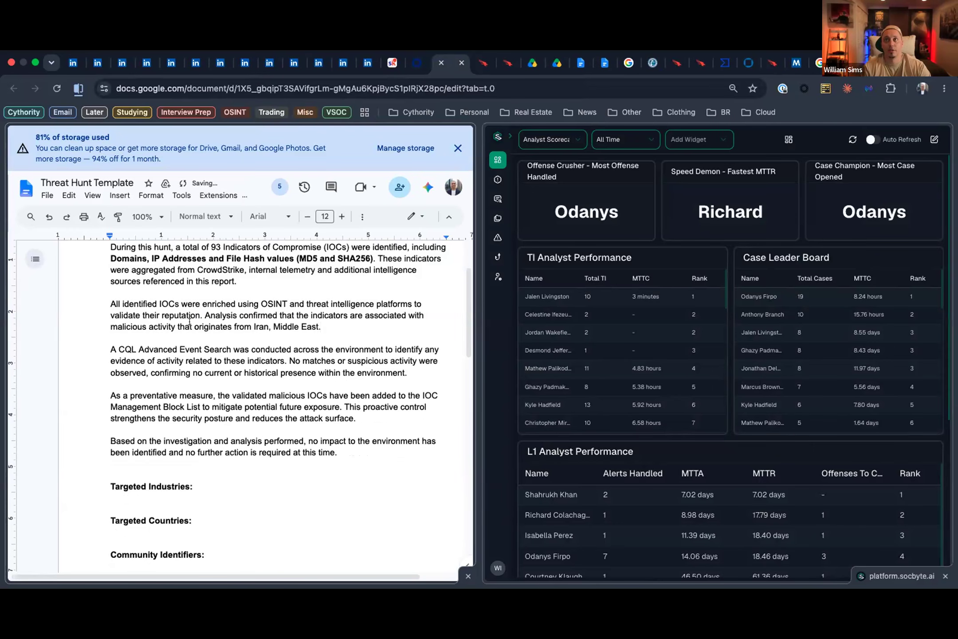
left_click_drag(271, 326, 356, 334)
left_click(349, 335)
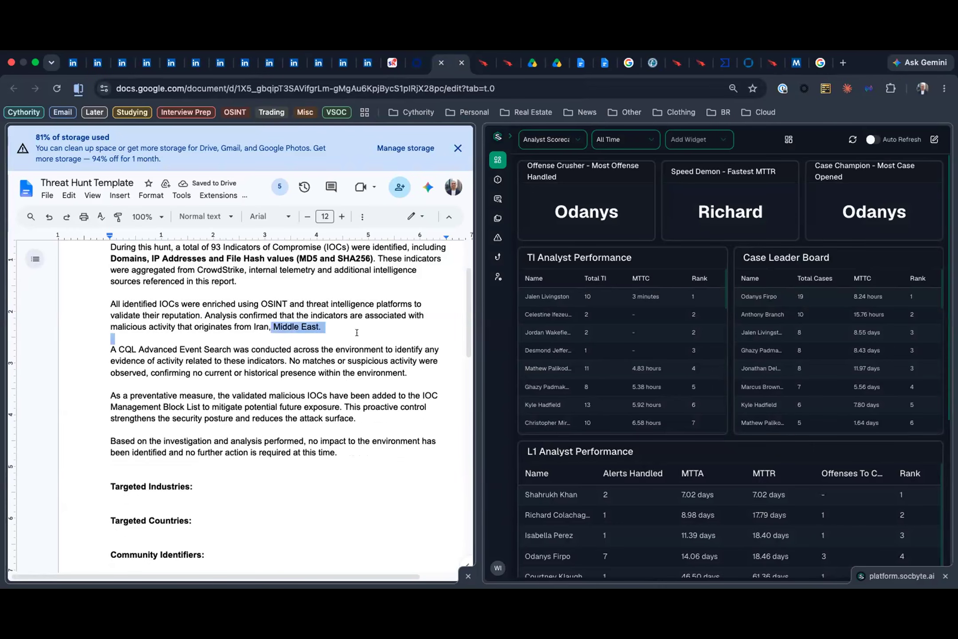
left_click_drag(118, 349, 177, 344)
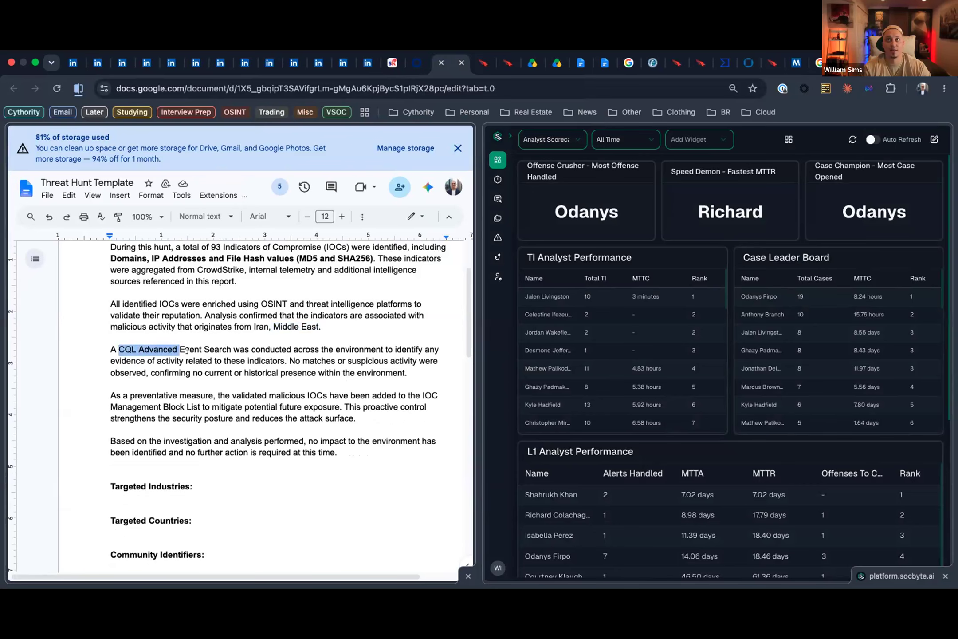
left_click(189, 350)
left_click(245, 345)
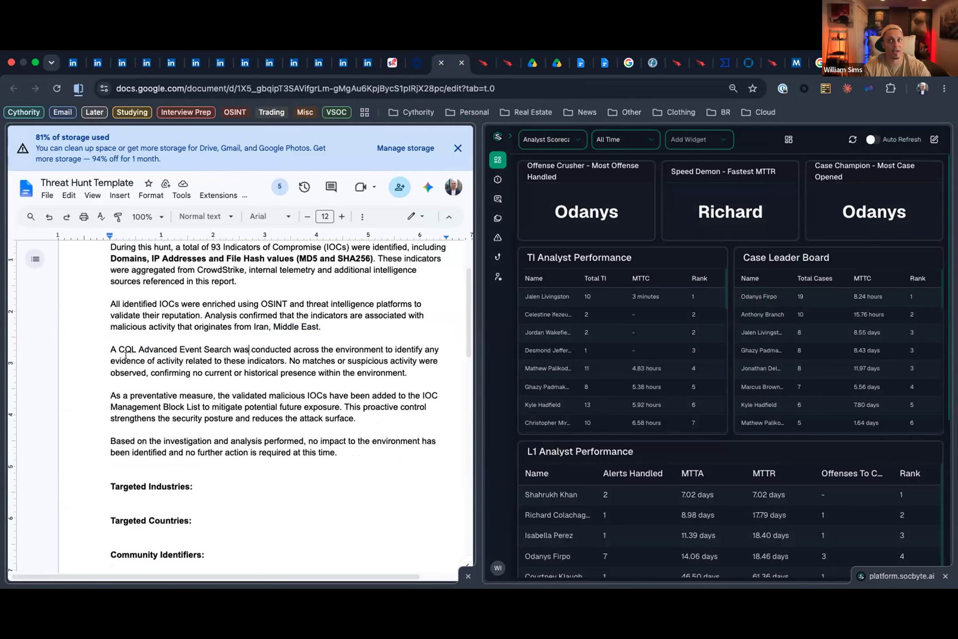
left_click(202, 361)
left_click_drag(289, 360, 400, 366)
double_click(410, 374)
left_click(409, 374)
scroll(204, 313, "up", 2)
left_click_drag(110, 298, 328, 420)
left_click(328, 420)
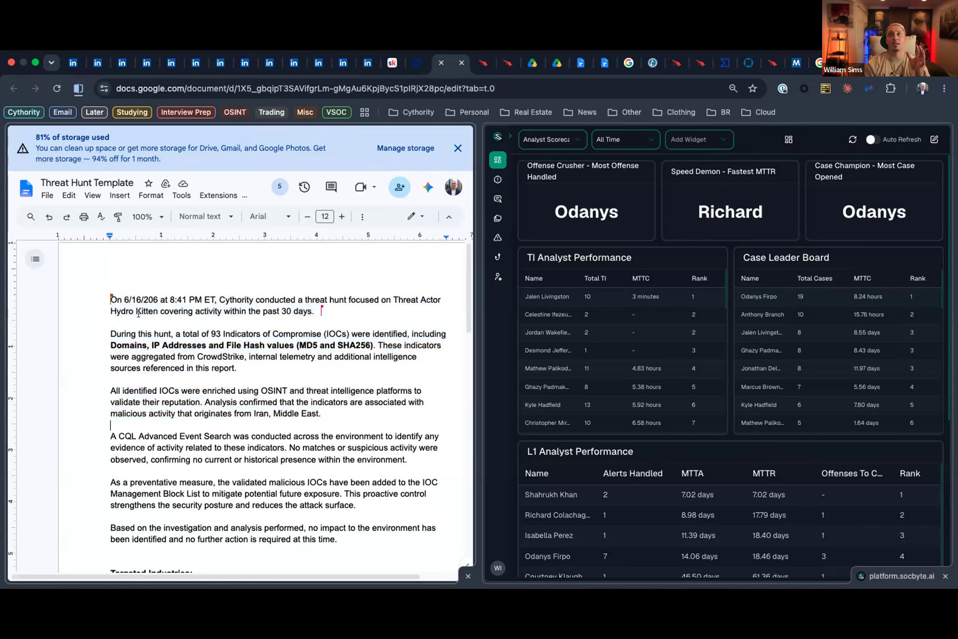
left_click_drag(110, 299, 414, 456)
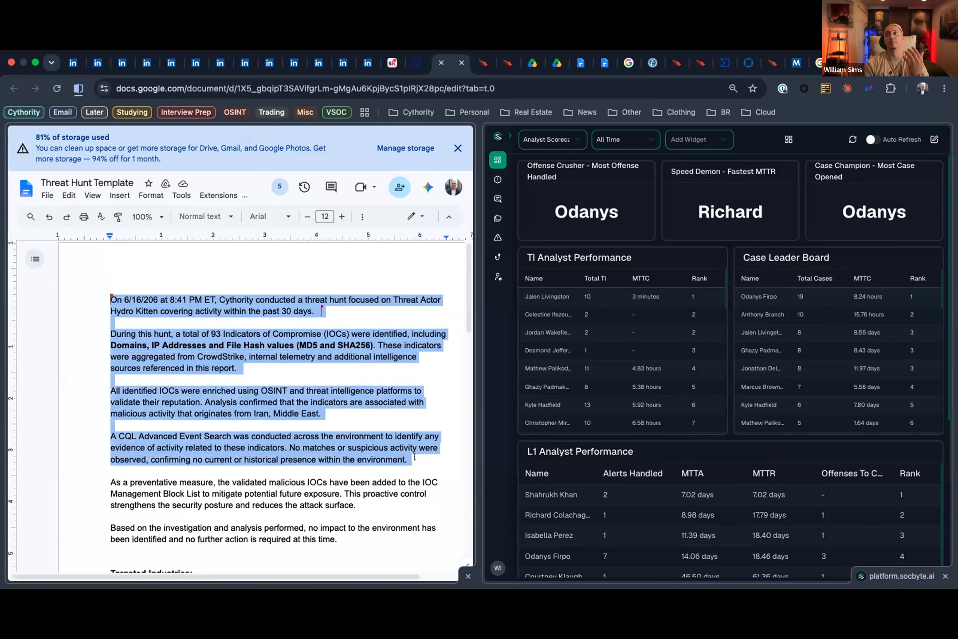
left_click(414, 456)
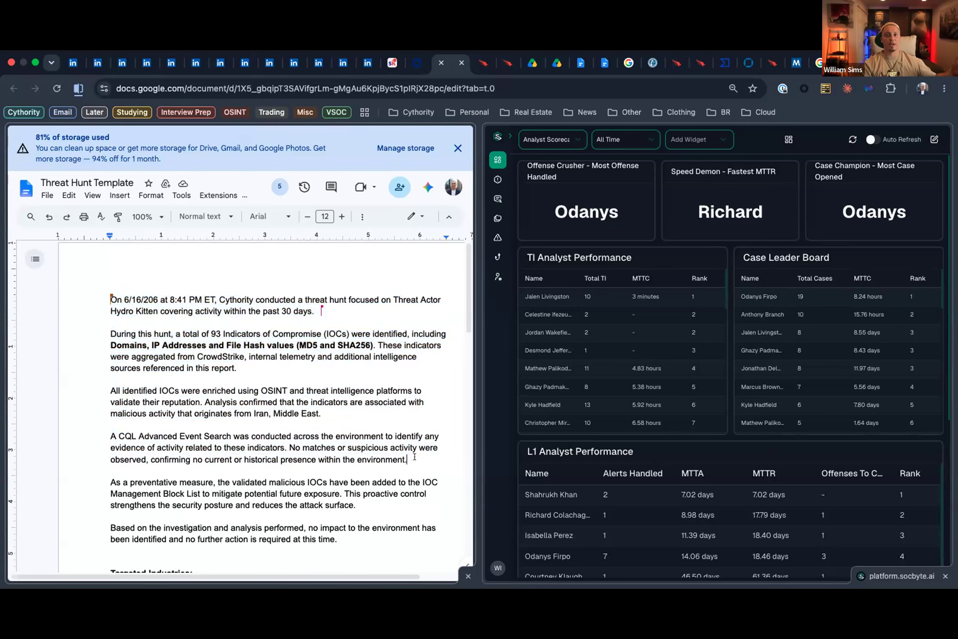
scroll(415, 456, "down", 3)
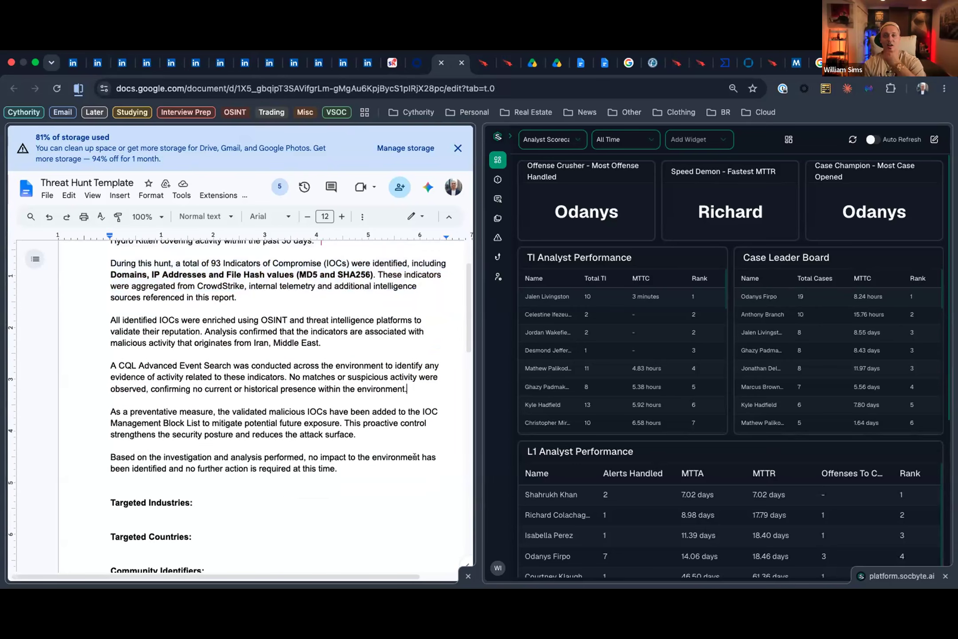
scroll(415, 456, "down", 2)
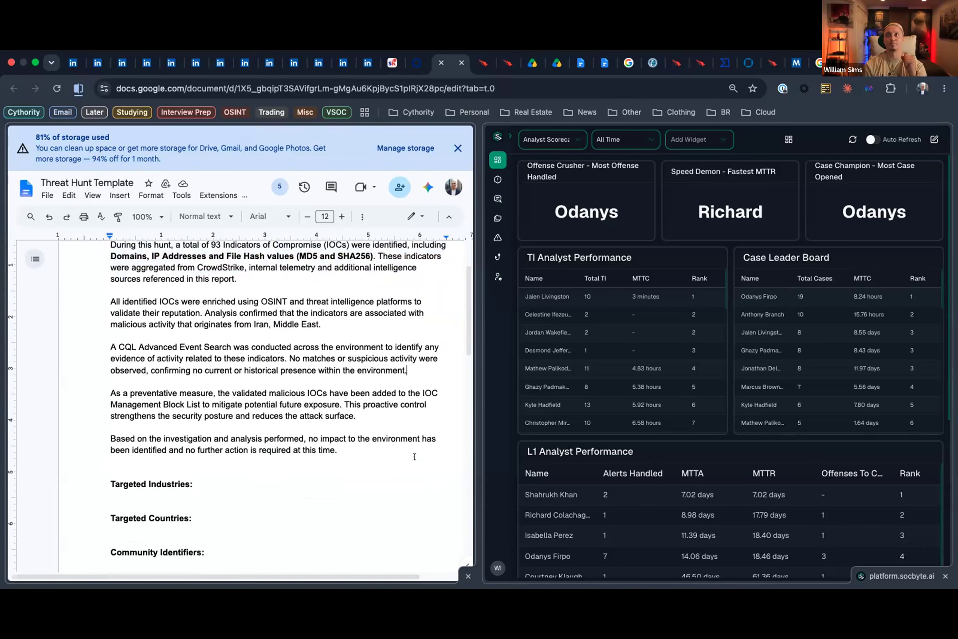
left_click_drag(103, 370, 347, 365)
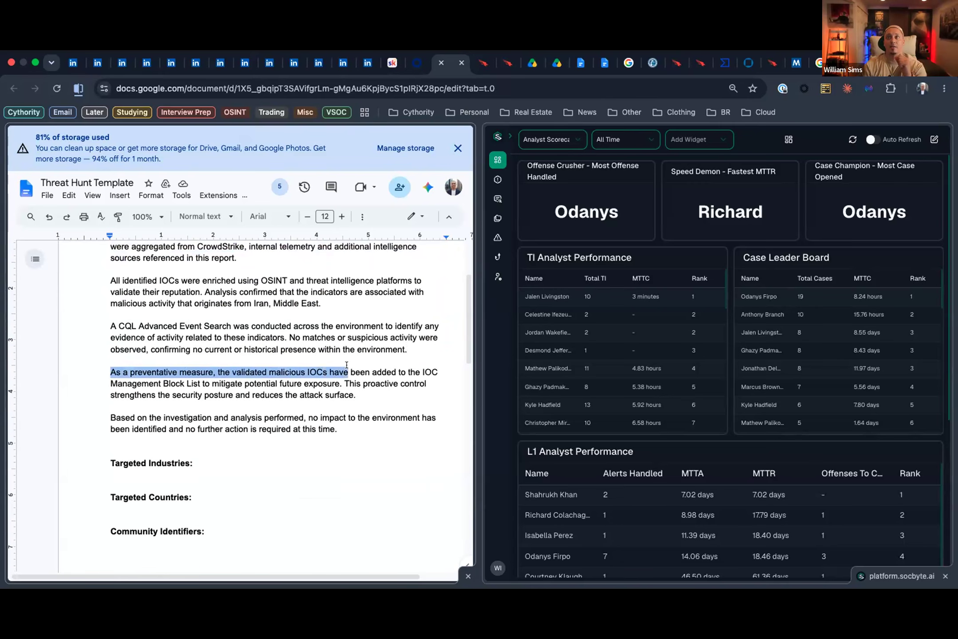
left_click(324, 372)
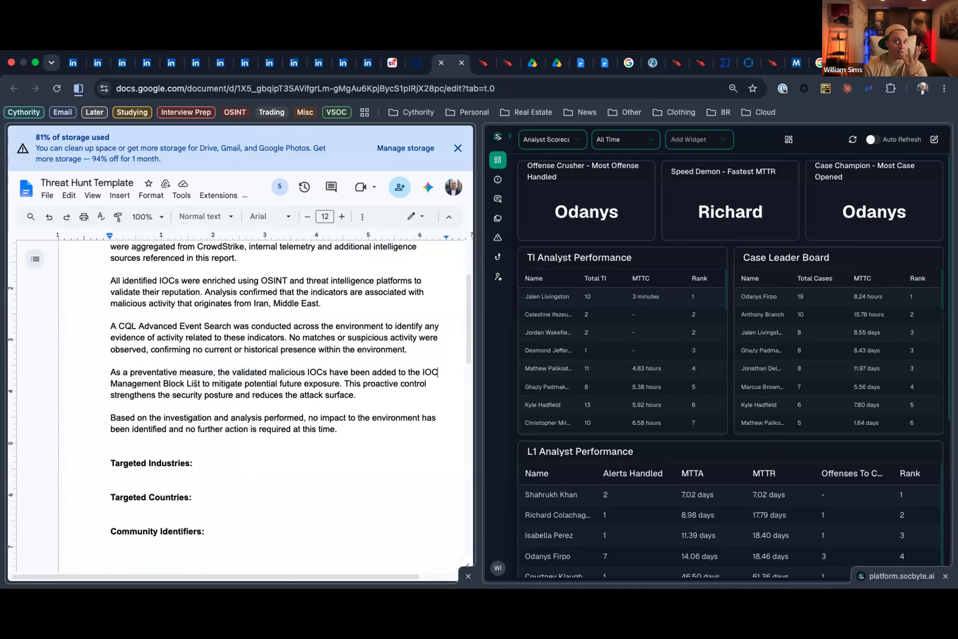
double_click(247, 383)
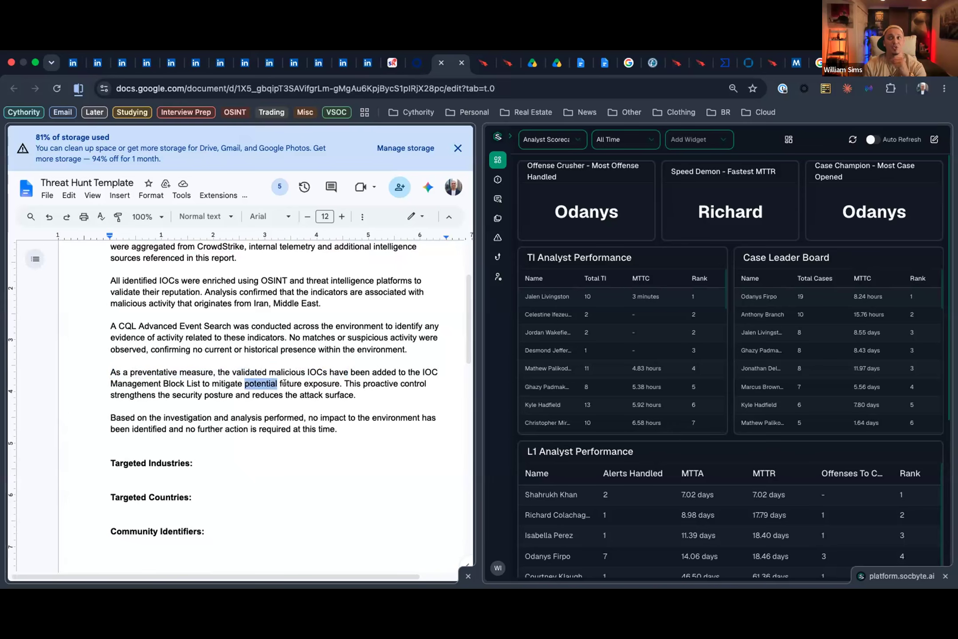
double_click(290, 384)
double_click(323, 382)
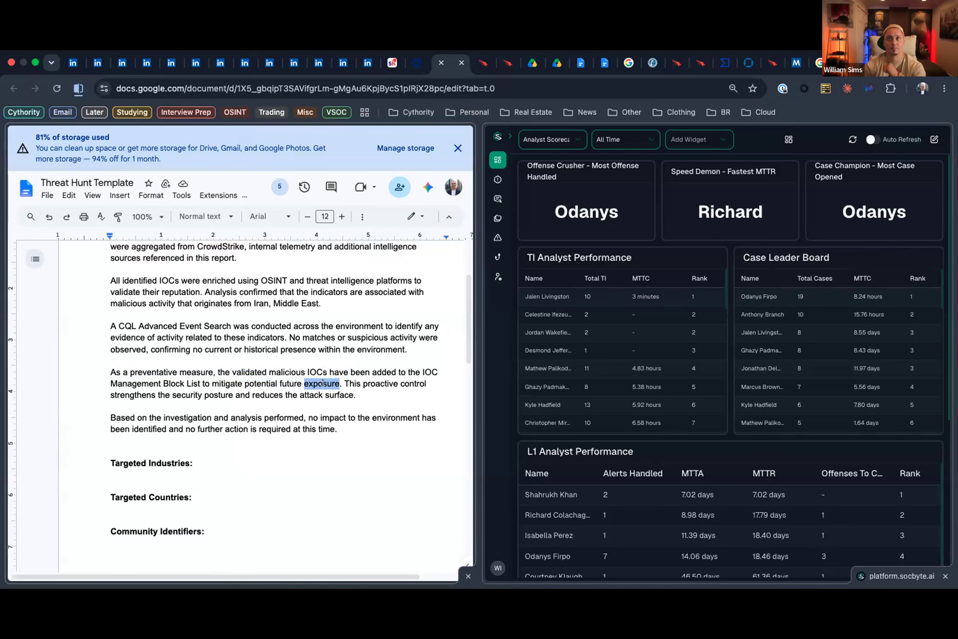
left_click_drag(349, 383, 428, 385)
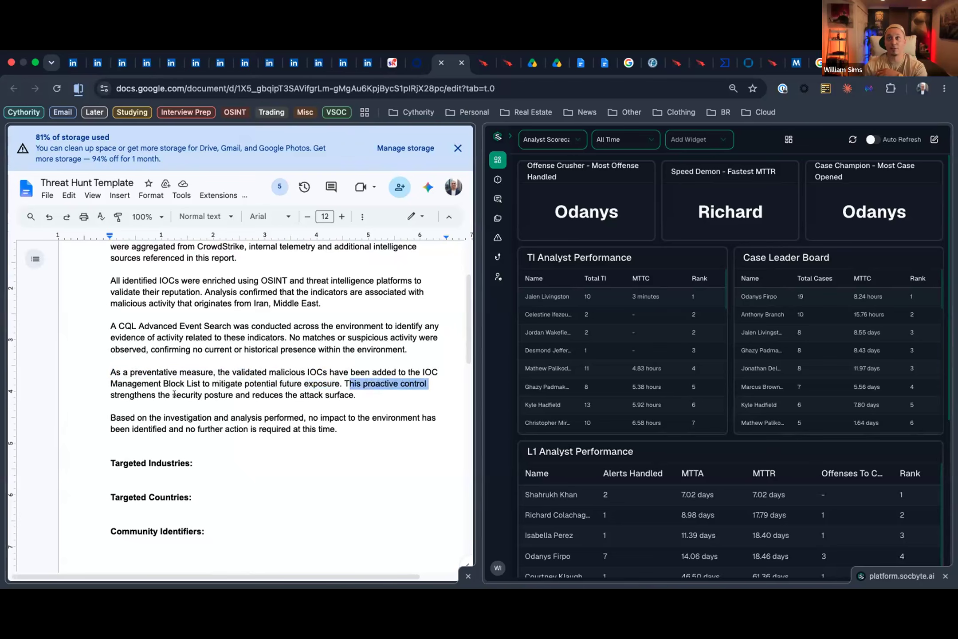
mouse_move(107, 393)
left_mouse_down()
mouse_move(367, 395)
mouse_move(110, 412)
left_mouse_up()
left_click(279, 398)
left_click(371, 394)
left_click(135, 372)
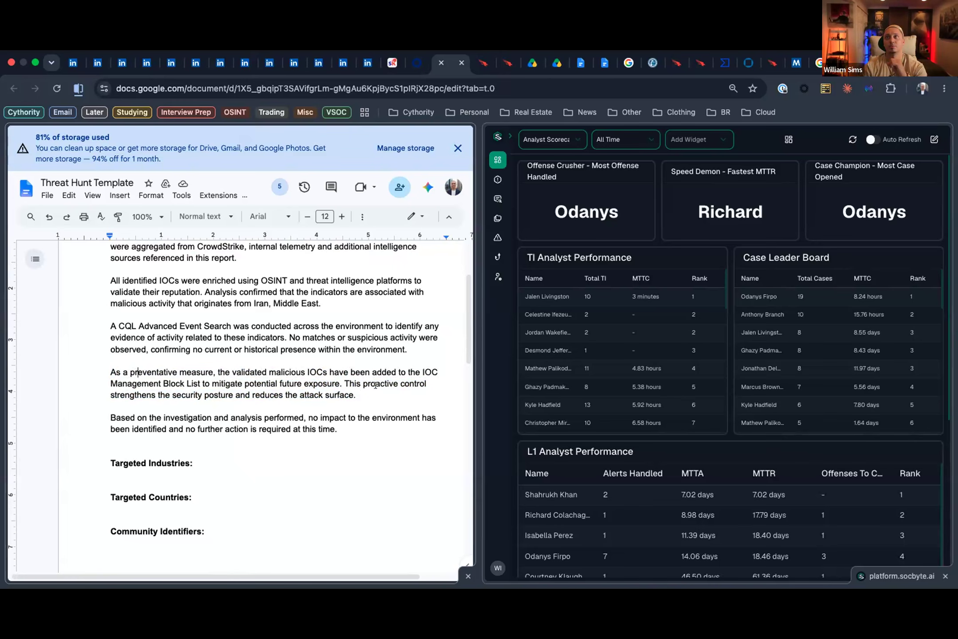
left_click_drag(111, 417, 437, 418)
left_click(252, 418)
left_click_drag(110, 429, 207, 427)
left_click_drag(437, 417, 357, 422)
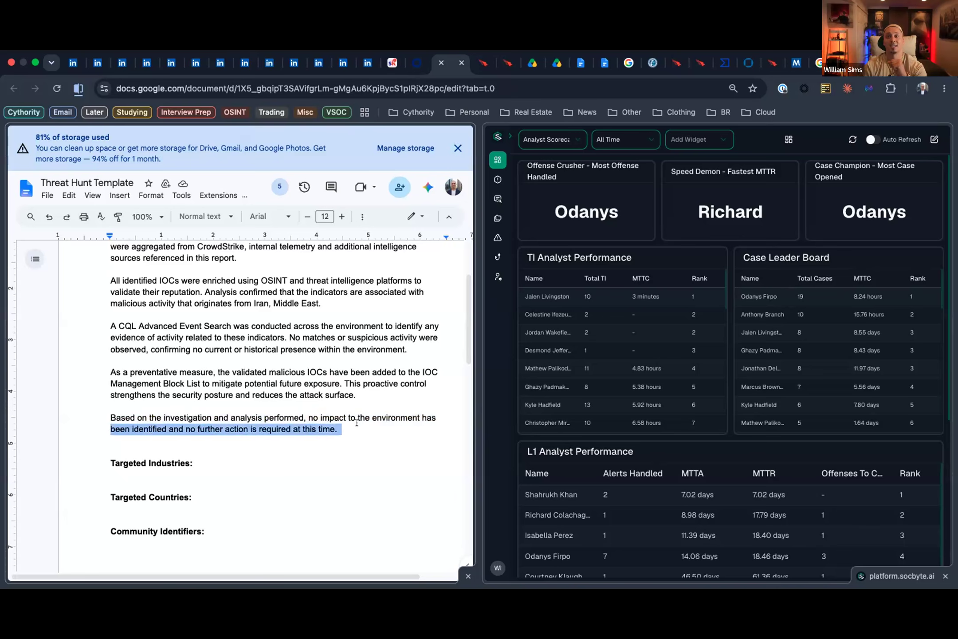
left_click(357, 423)
Copy the target industries list from the Hydro Kitten adversary summary
scroll(357, 423, "up", 3)
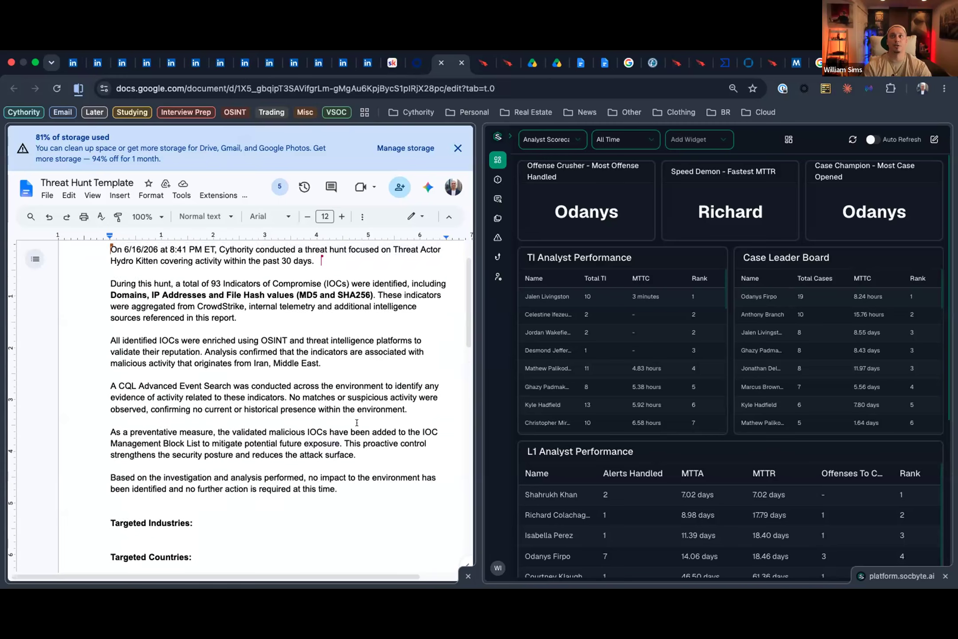
scroll(356, 423, "down", 1)
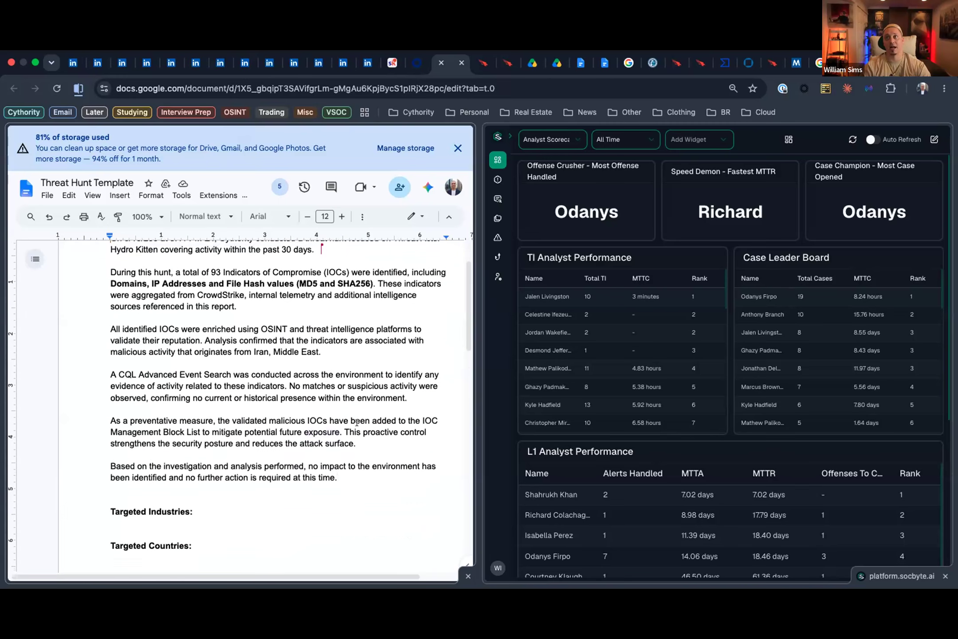
scroll(356, 423, "up", 2)
left_click_drag(350, 508, 99, 259)
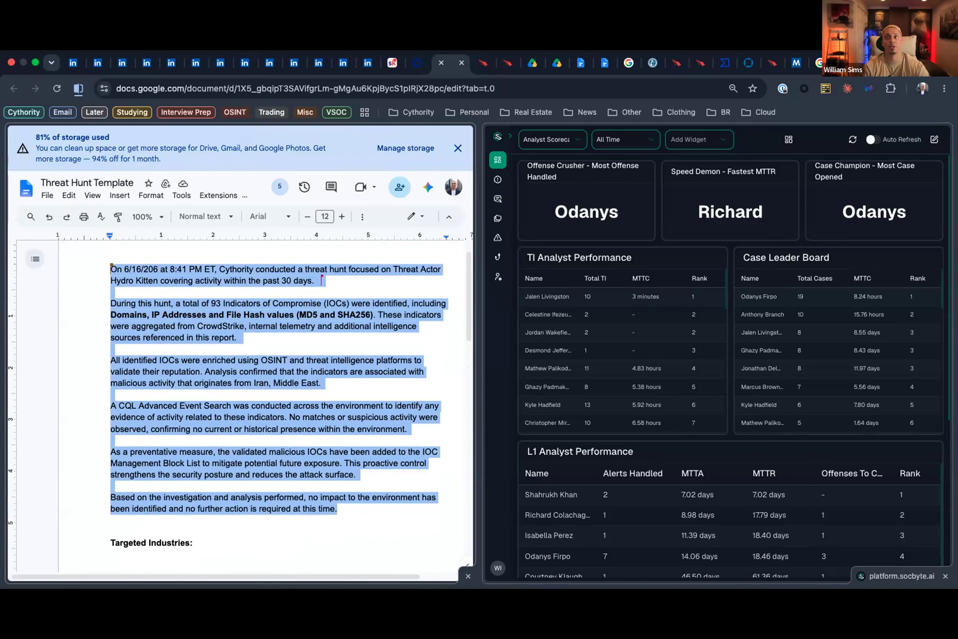
left_click(255, 314)
scroll(217, 389, "down", 3)
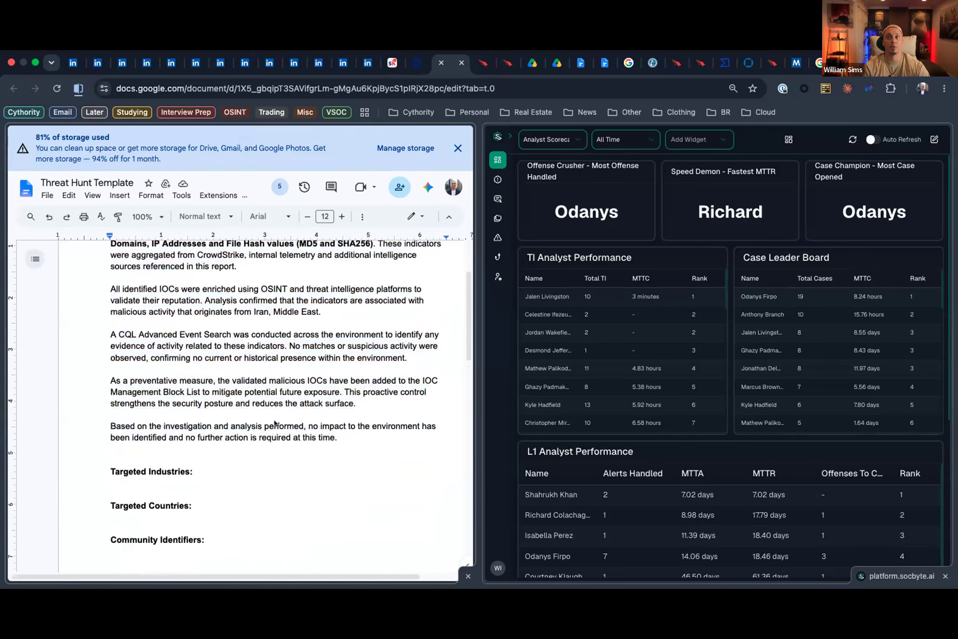
left_click(199, 481)
left_click(485, 63)
left_click(509, 63)
left_click(485, 62)
scroll(311, 417, "down", 2)
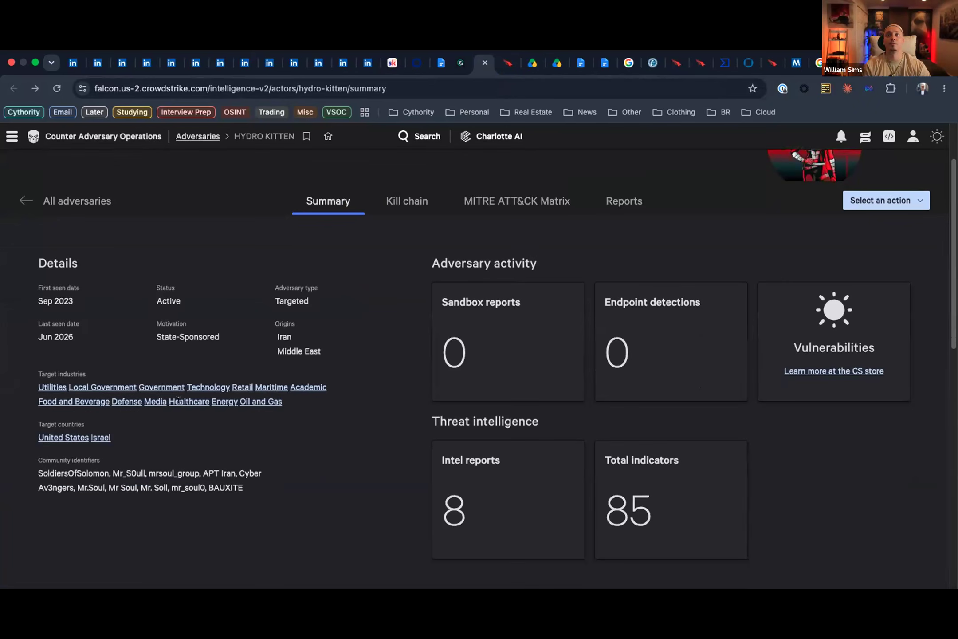
left_click_drag(295, 404, 15, 400)
key("cmd+c")
left_click(459, 65)
Paste the industries, Utilities through Oil and Gas, as unbolded plain text under Targeted Industries
left_click(165, 478)
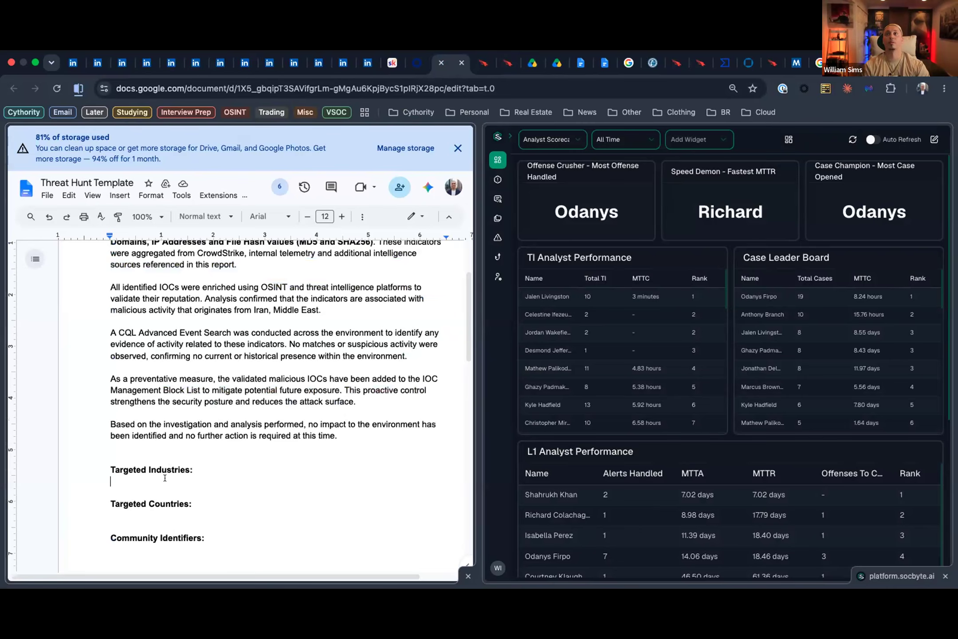
key("cmd+v")
key("cmd+z")
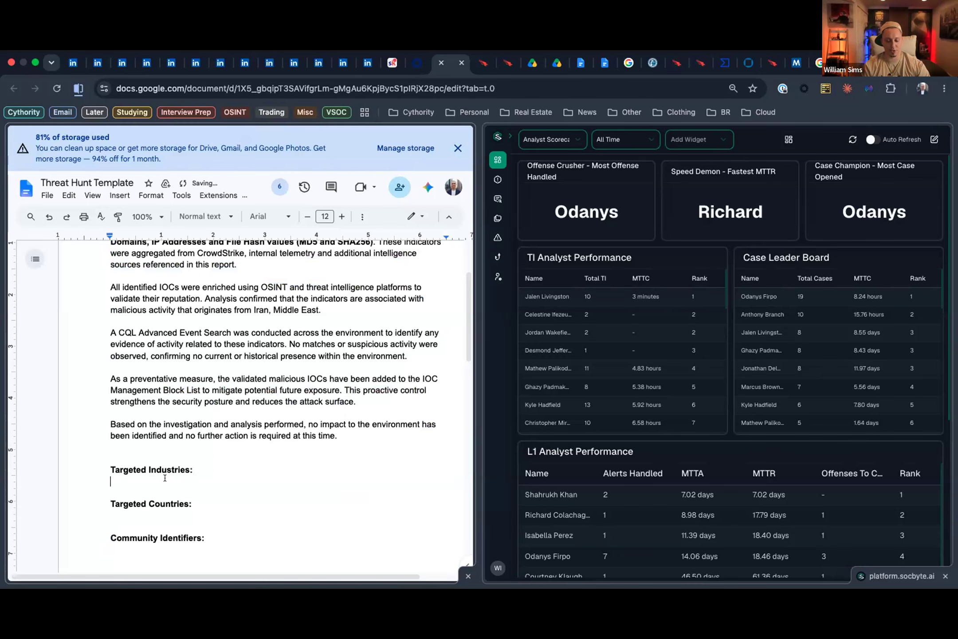
key("cmd+shift+v")
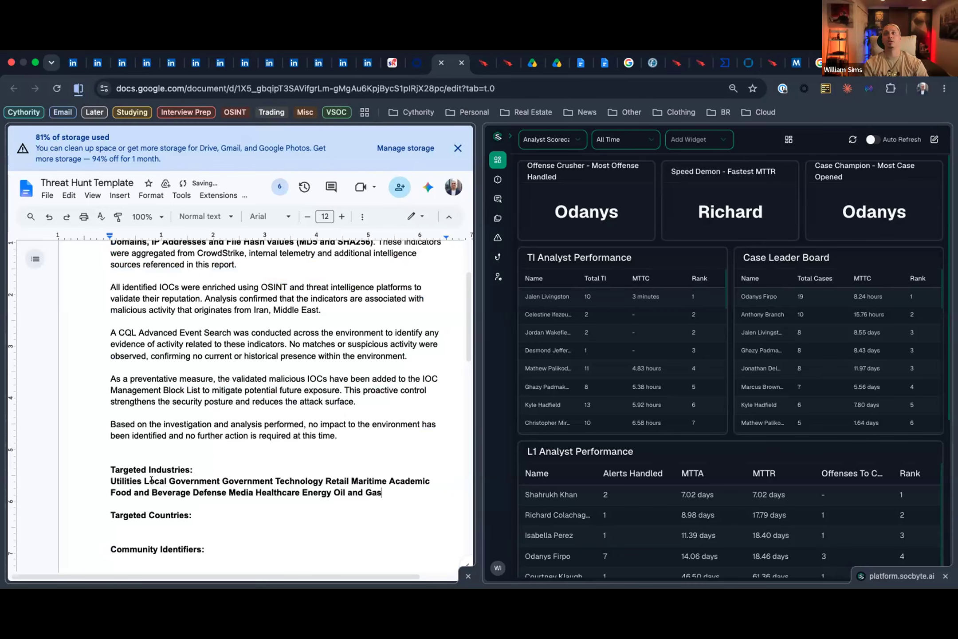
left_click_drag(389, 487, 99, 477)
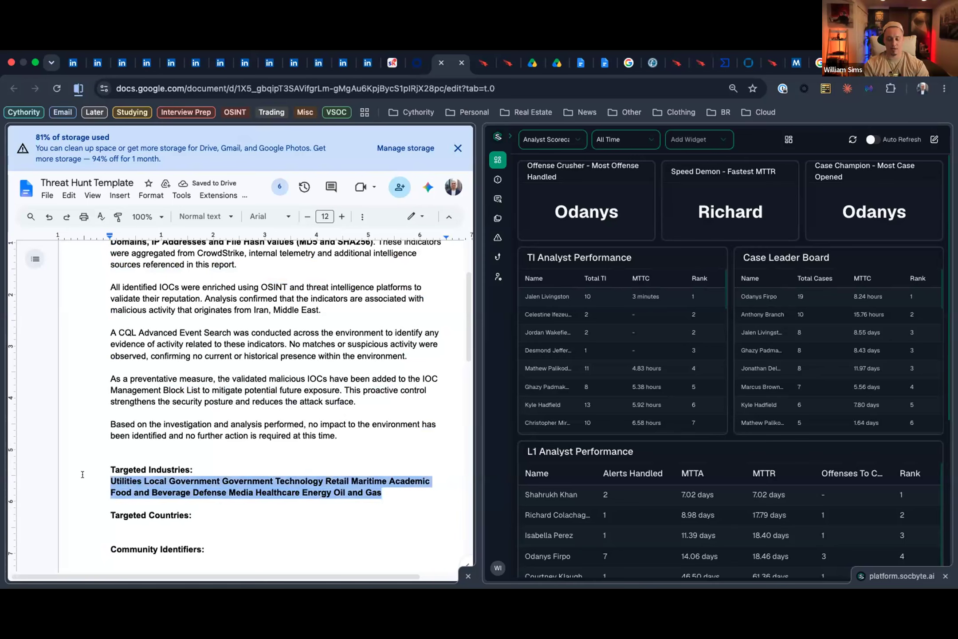
key("cmd+b")
left_click(135, 488)
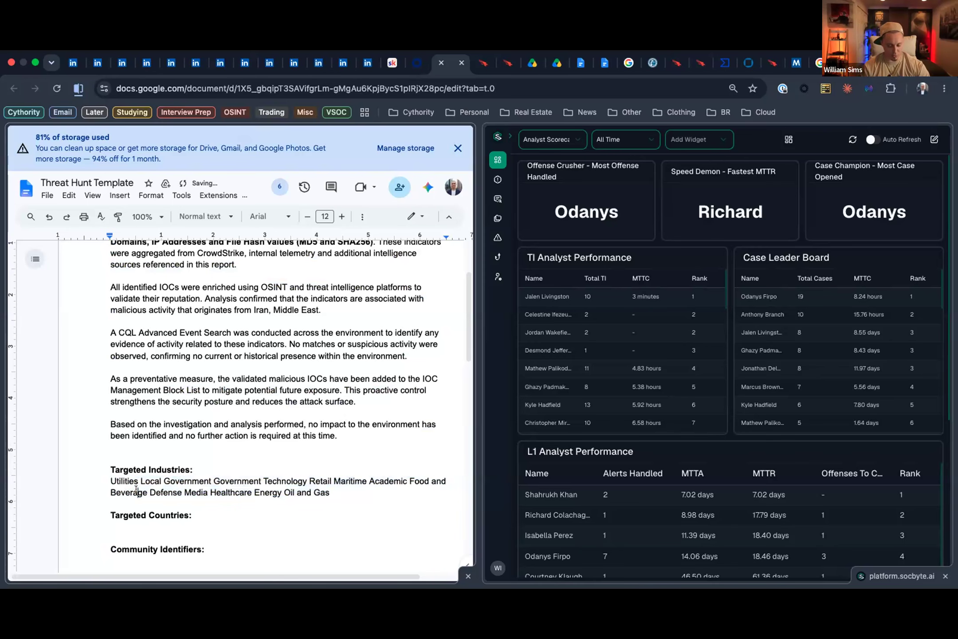
scroll(138, 488, "down", 2)
left_click(190, 479)
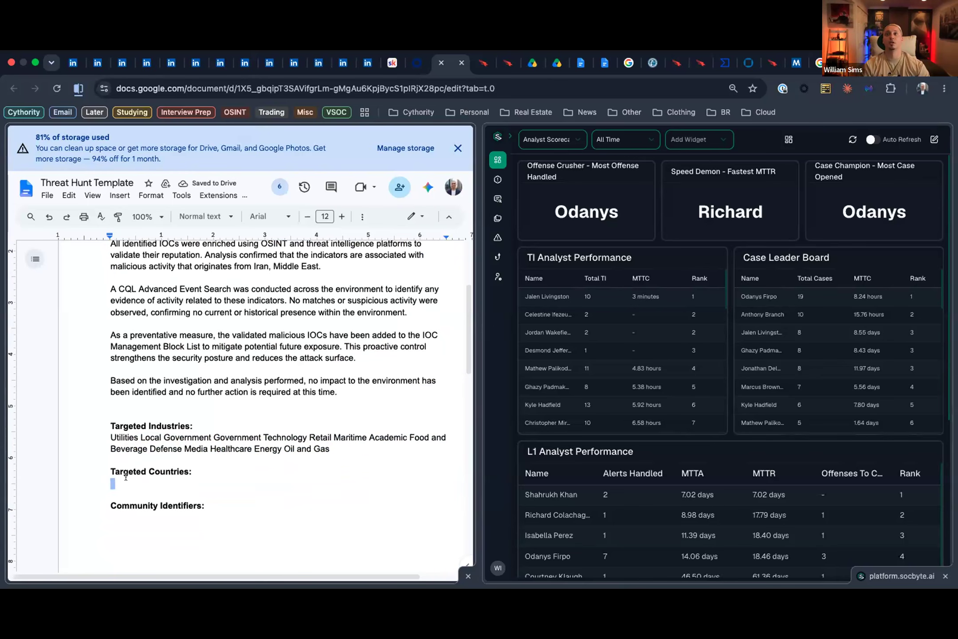
Paste United States Israel, unbolded, under Targeted Countries
left_click(484, 63)
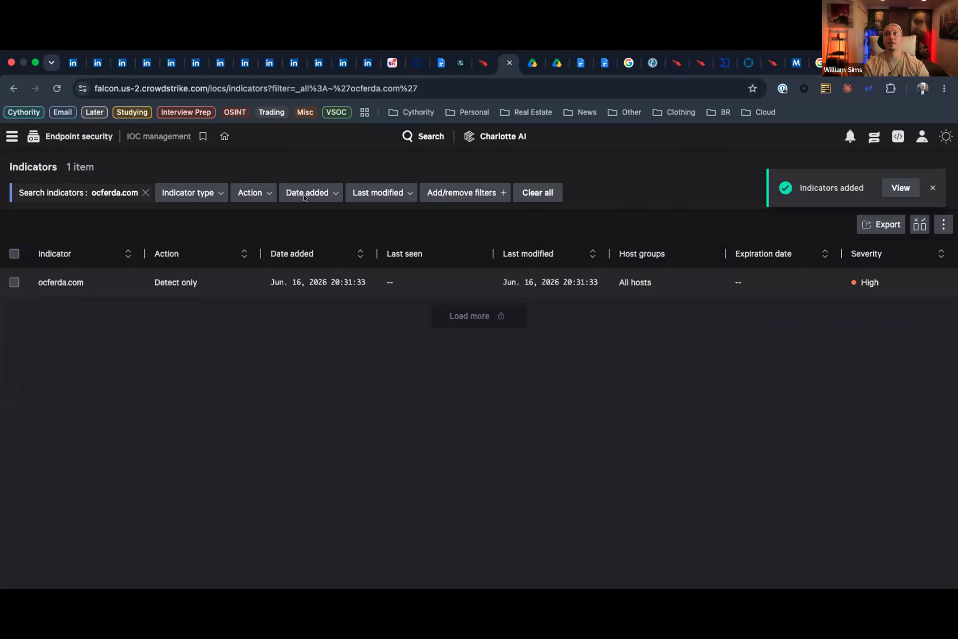
left_click(485, 63)
left_click_drag(253, 488, 22, 472)
left_click_drag(150, 430, 11, 431)
key("super+c")
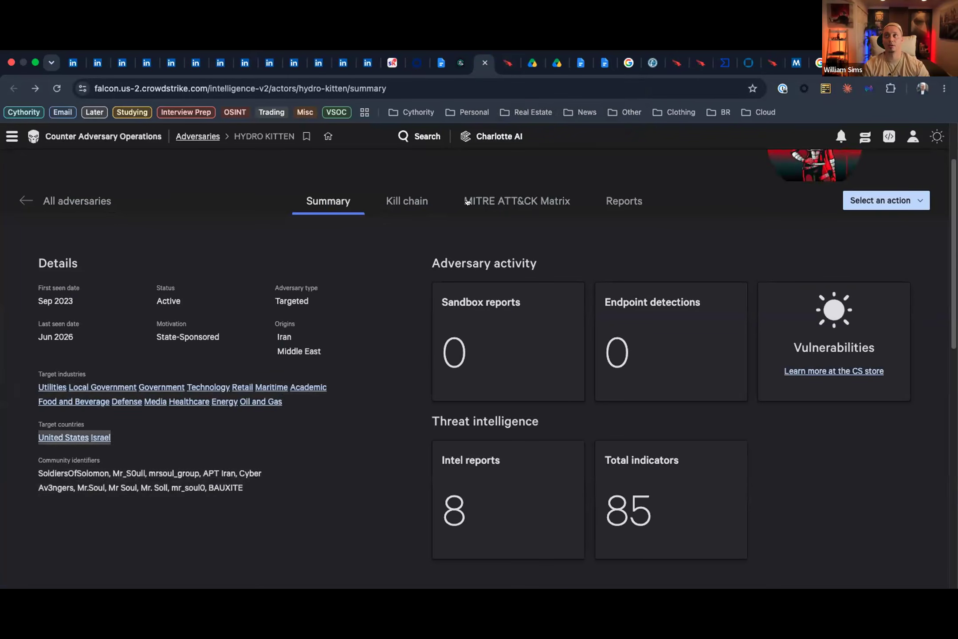
left_click(459, 65)
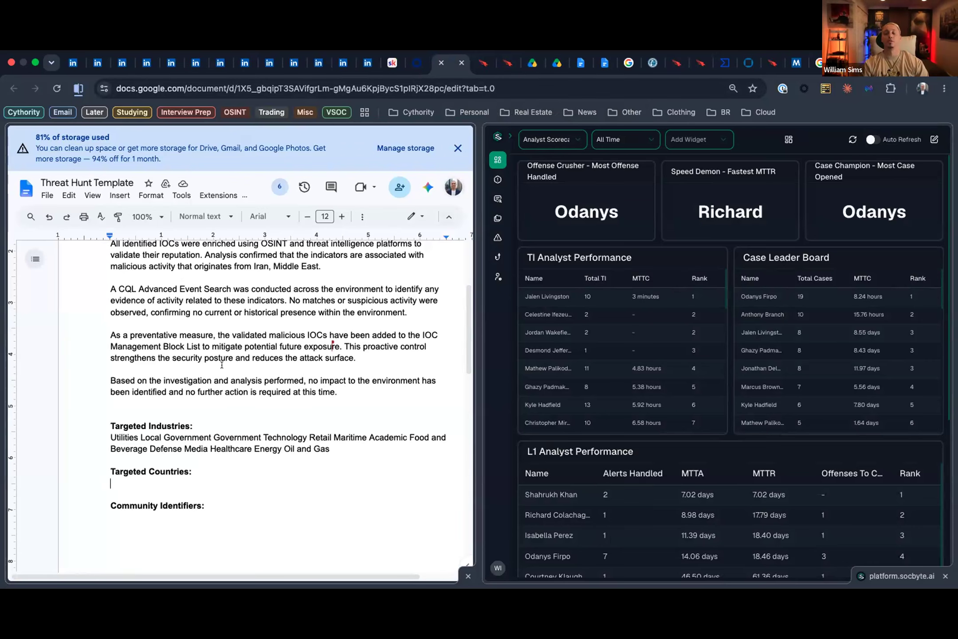
key("super+v")
left_click_drag(190, 483, 78, 480)
key("super+b")
Paste the aliases SoldiersOfSolomon through BAUXITE, unbolded, under Community Identifiers
double_click(111, 494)
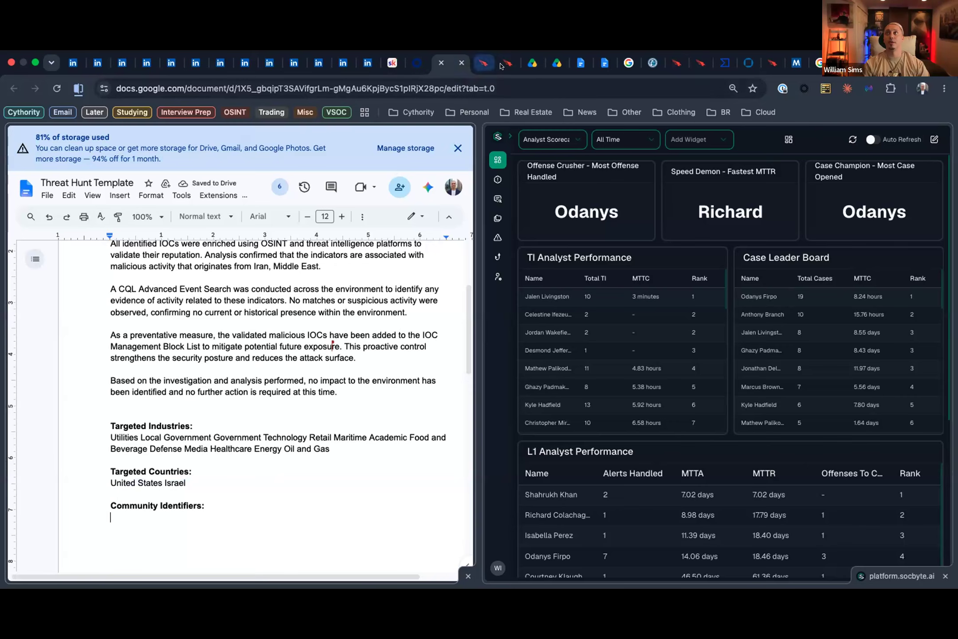
left_click(484, 64)
left_click(484, 66)
left_click_drag(246, 488, 1, 471)
key("super+c")
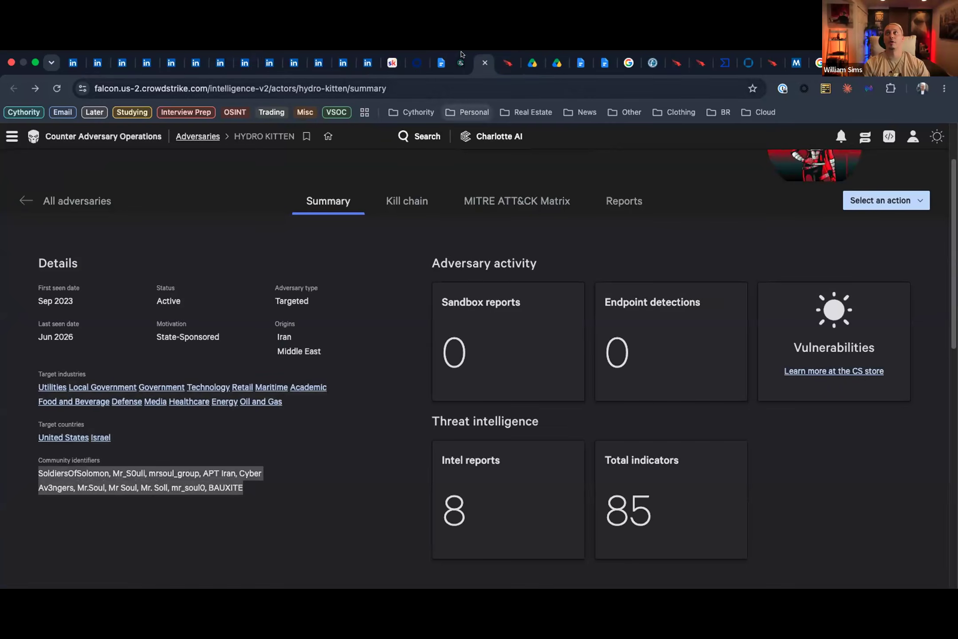
left_click(441, 63)
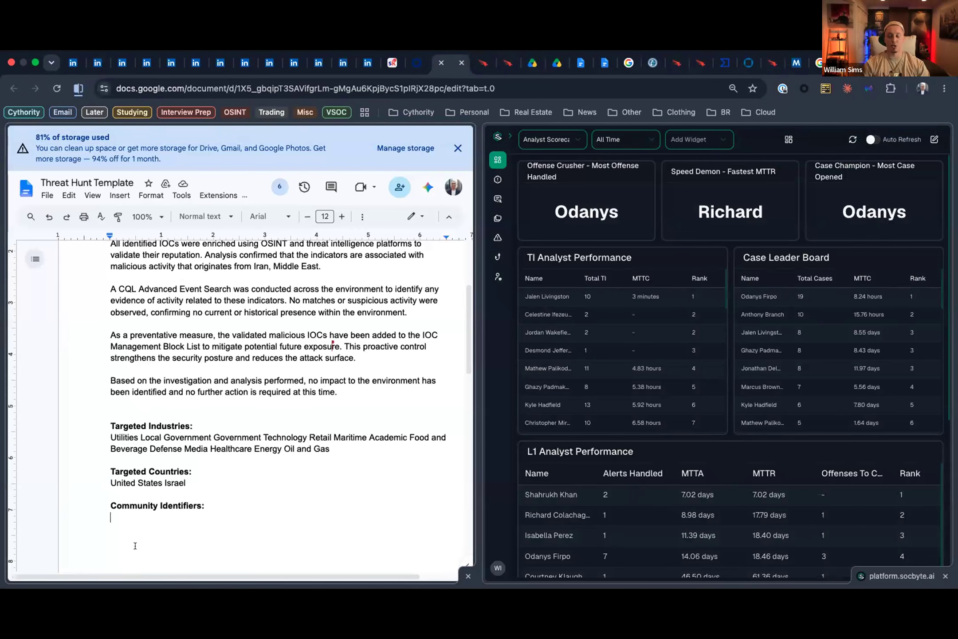
key("super+v")
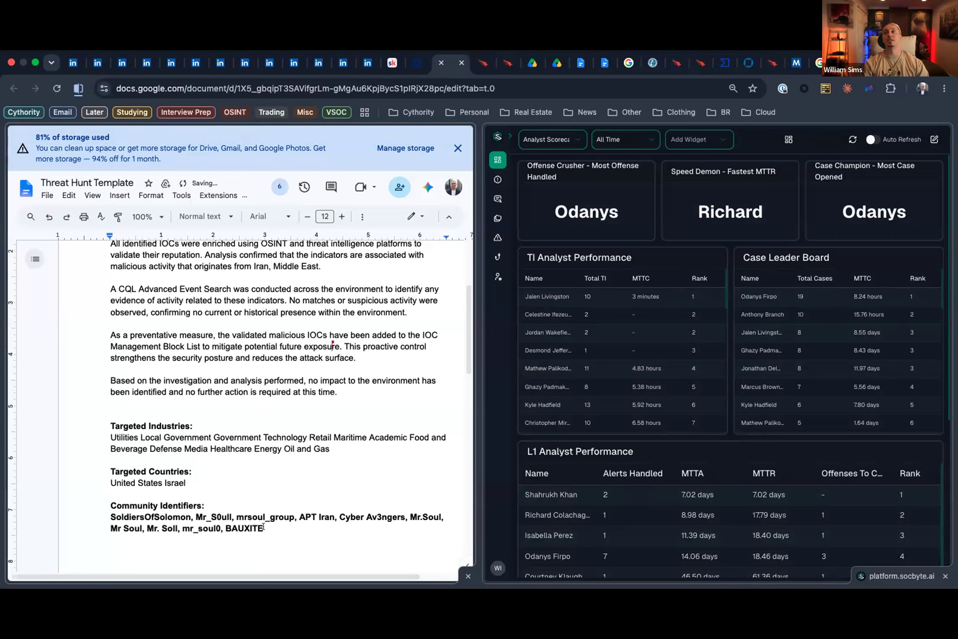
triple_click(107, 513)
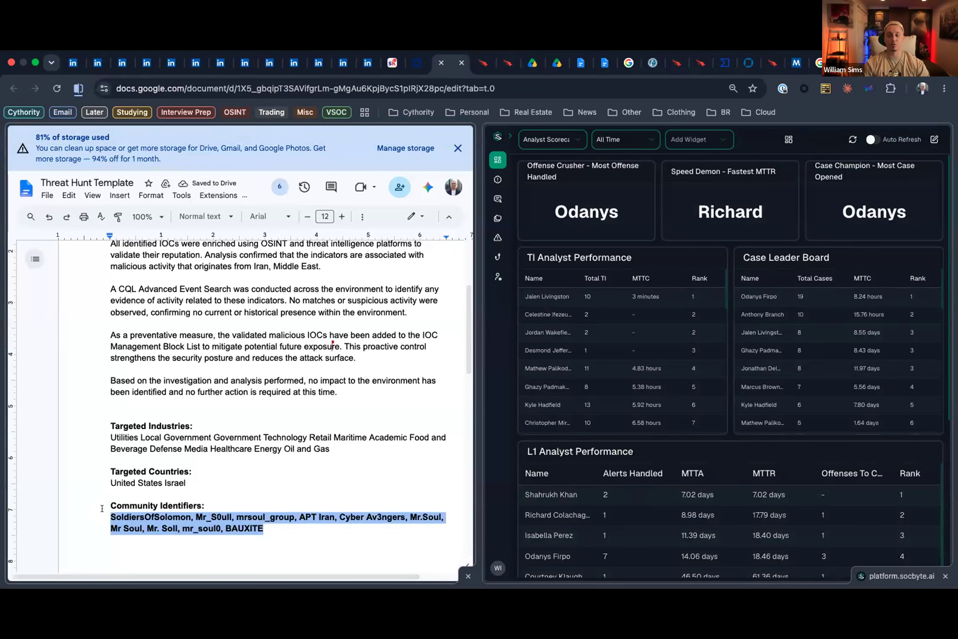
key("super+b")
left_click(225, 514)
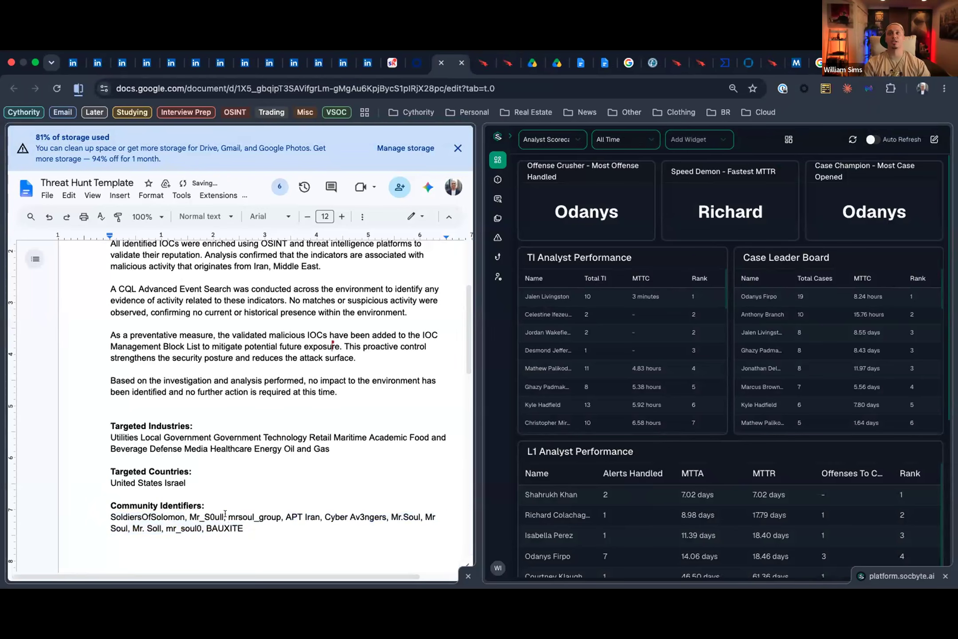
scroll(226, 513, "down", 2)
scroll(225, 513, "up", 5)
Delete the blank lines above the IOCS heading and add a blank line below it
scroll(226, 514, "down", 4)
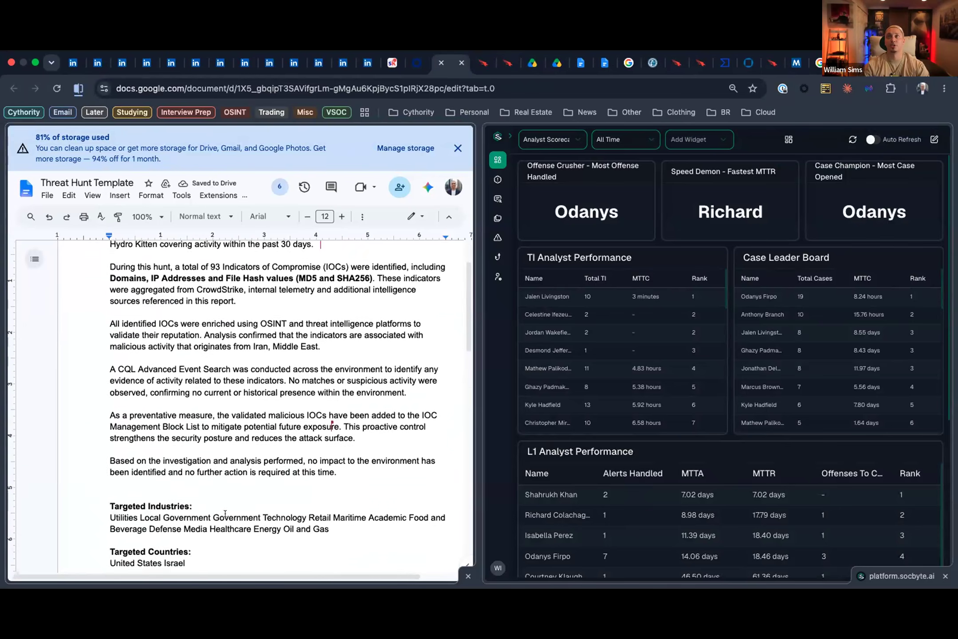
scroll(226, 514, "down", 5)
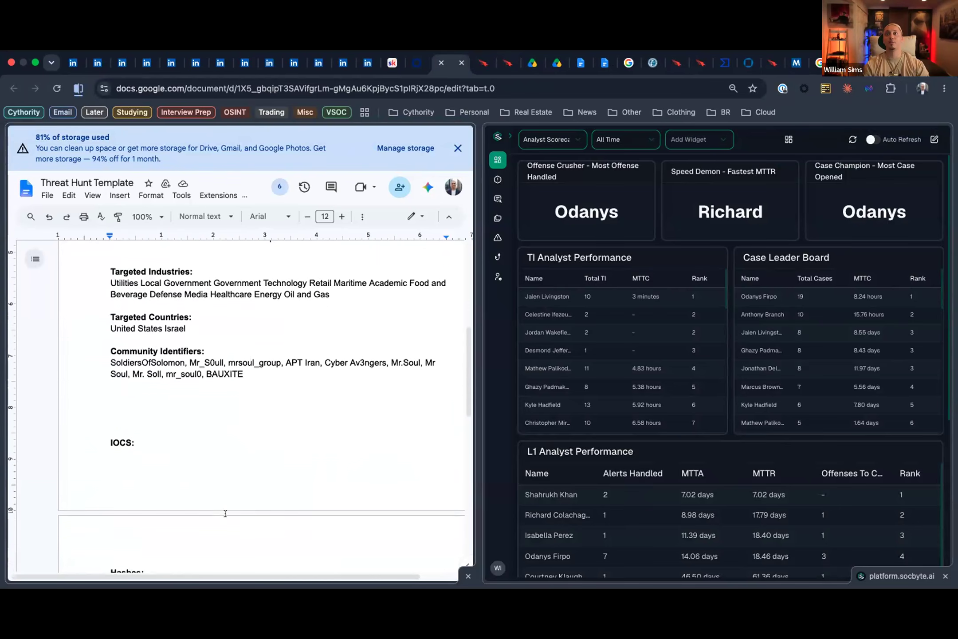
scroll(226, 513, "down", 1)
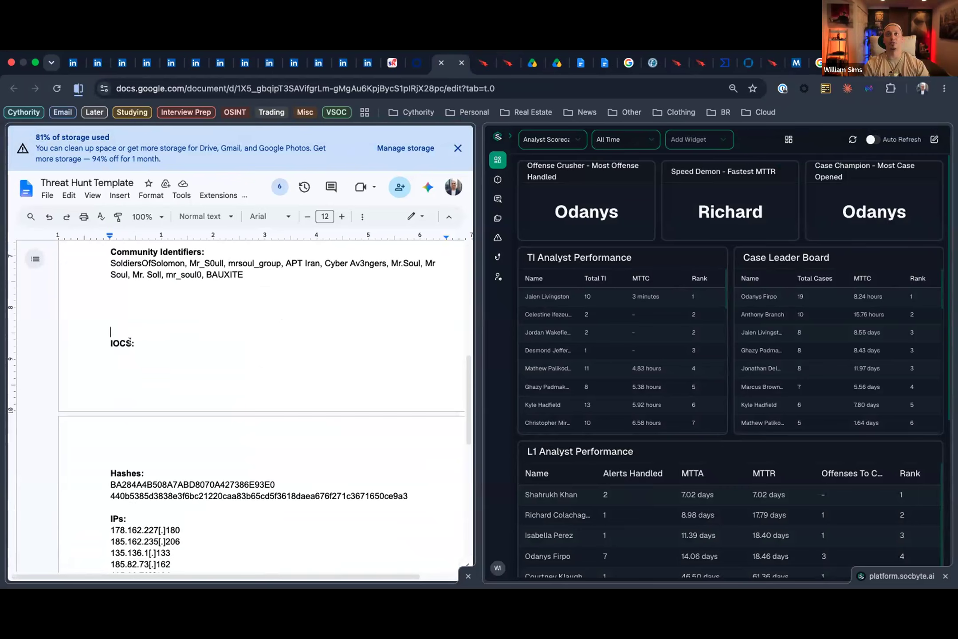
left_click(110, 342)
key("BackSpace")
key("BackSpace")
key("BackSpace")
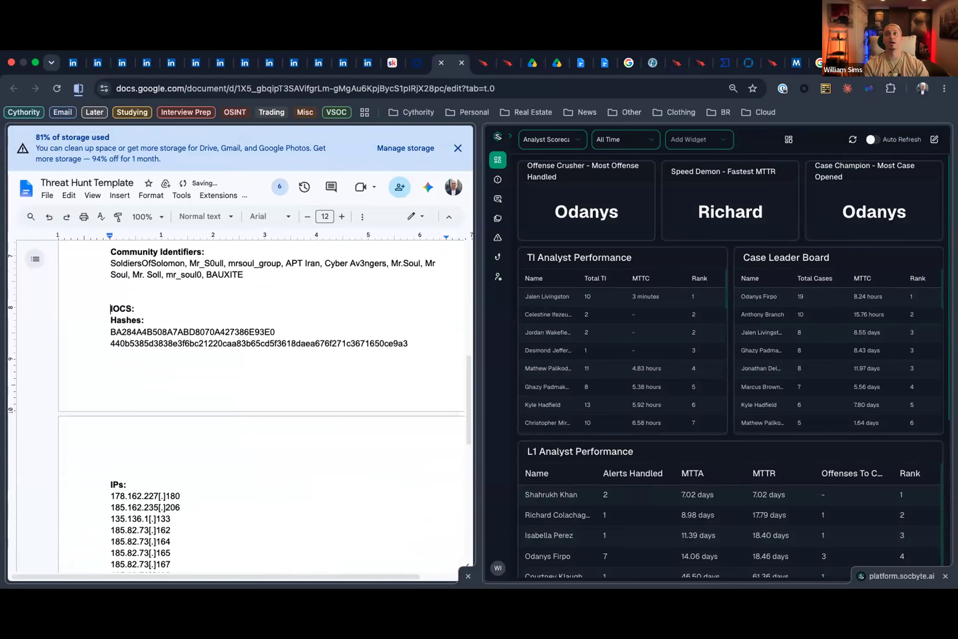
key("BackSpace")
left_click(155, 293)
key("Return")
Select each section heading in turn: IOCS, Hashes, IPs, URLs/Domains, Remediations, References
triple_click(130, 294)
left_click(131, 294)
triple_click(174, 317)
scroll(99, 439, "down", 3)
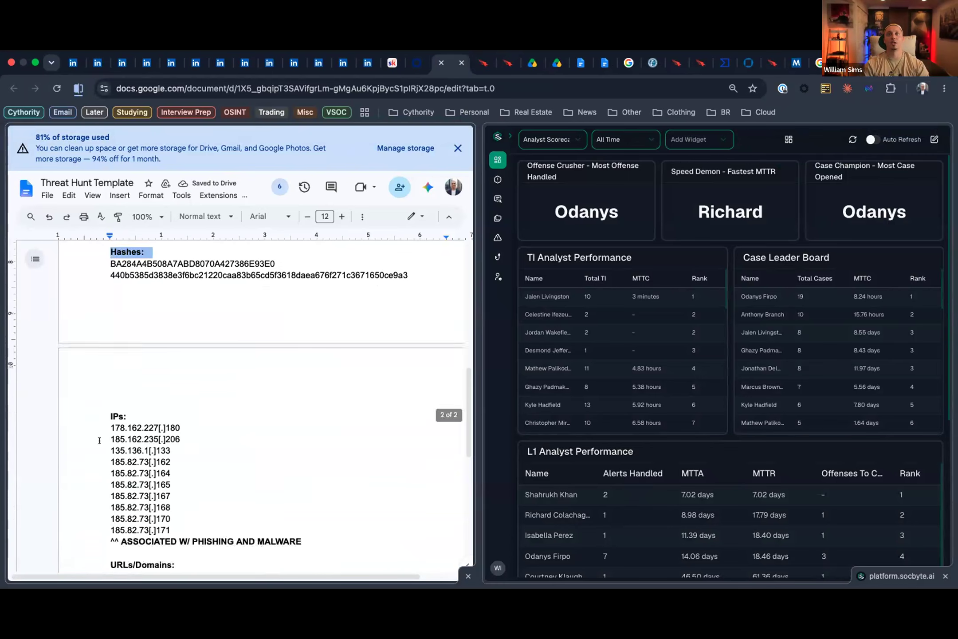
triple_click(165, 371)
scroll(178, 382, "down", 3)
triple_click(205, 399)
triple_click(102, 439)
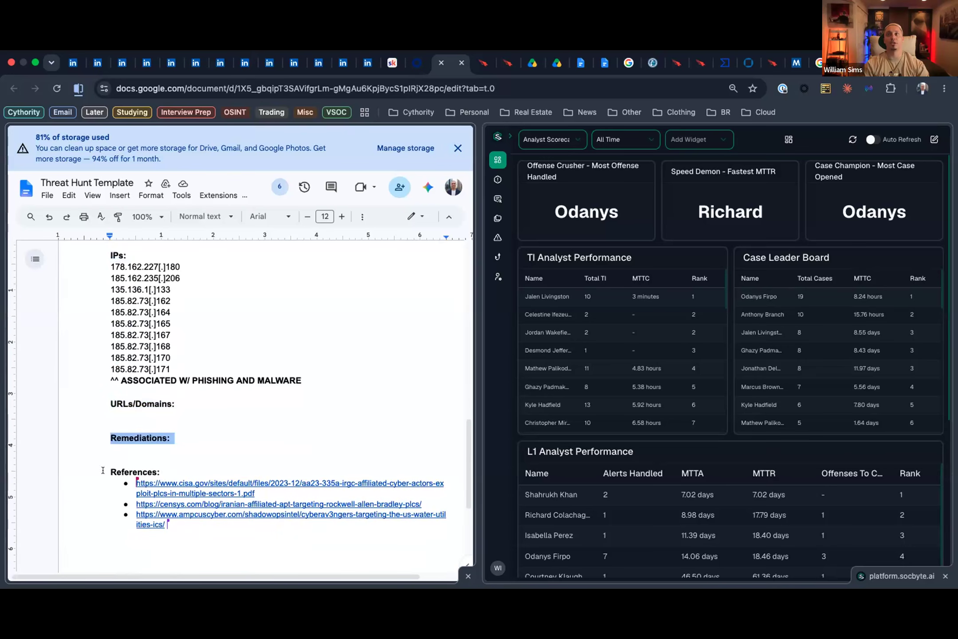
triple_click(242, 470)
left_click(242, 470)
scroll(243, 470, "down", 1)
scroll(242, 471, "up", 3)
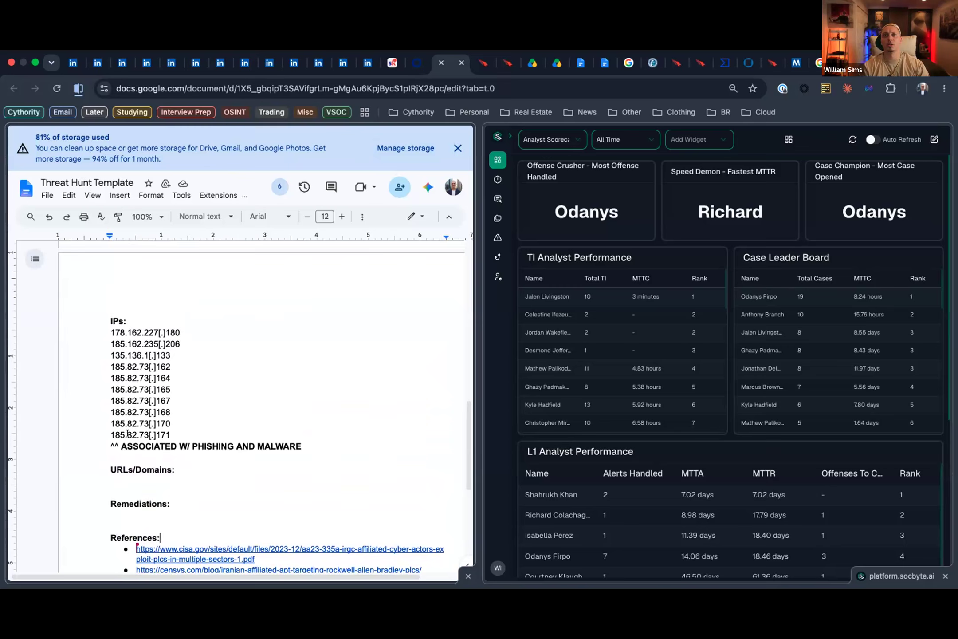
Insert a blank line above the '^^ ASSOCIATED W/ PHISHING AND MALWARE' note
key("Left")
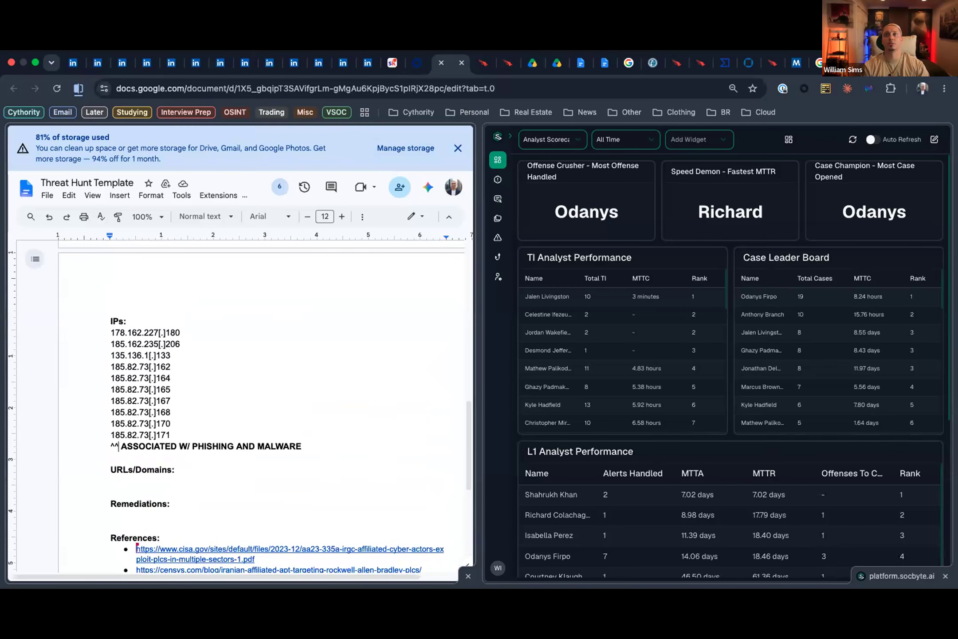
key("Return")
scroll(176, 418, "down", 2)
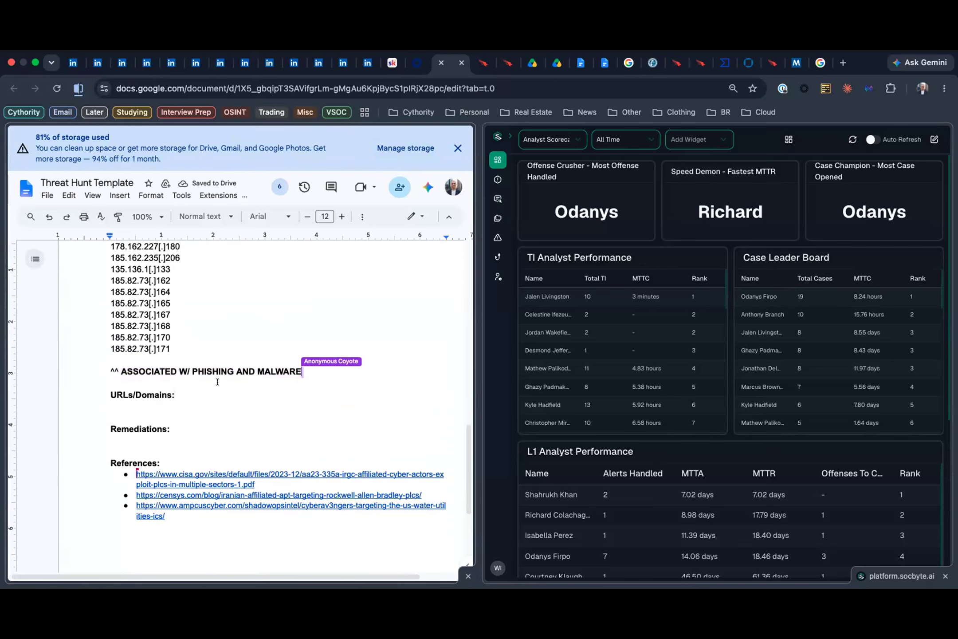
scroll(203, 348, "up", 2)
Open SOCByte's Threat Intel sidebar flyout listing Threat Intel, Reports, CVEs and IOCs
scroll(177, 346, "down", 3)
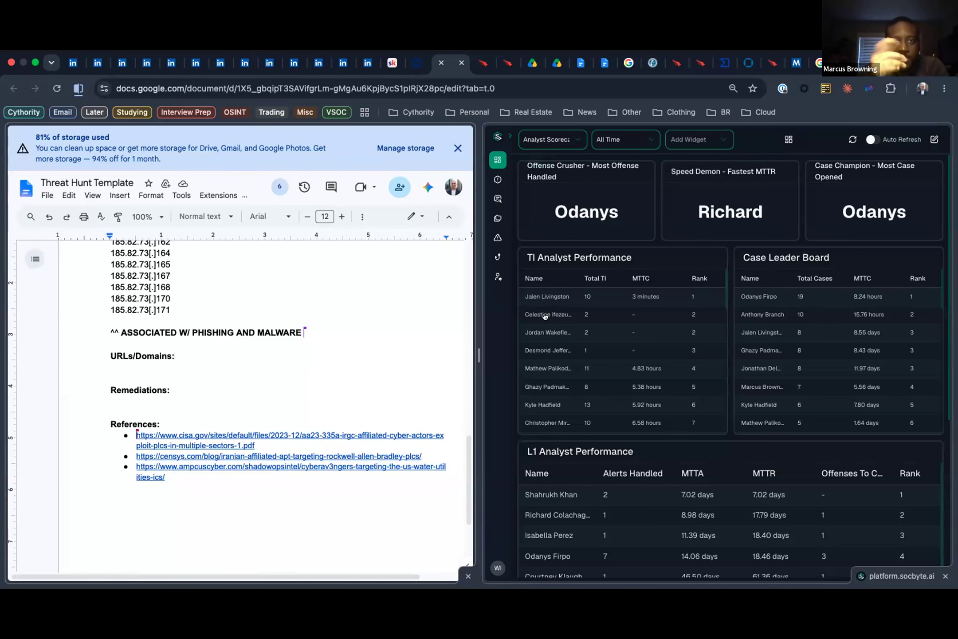
left_click(501, 199)
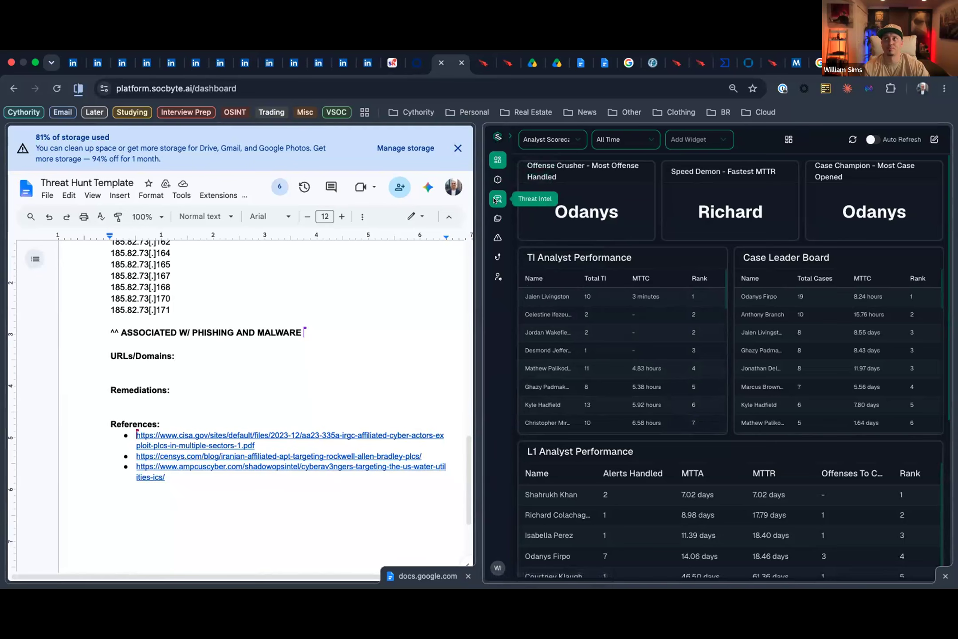
Go to the threat intel Reports list and start a new report
mouse_move(495, 200)
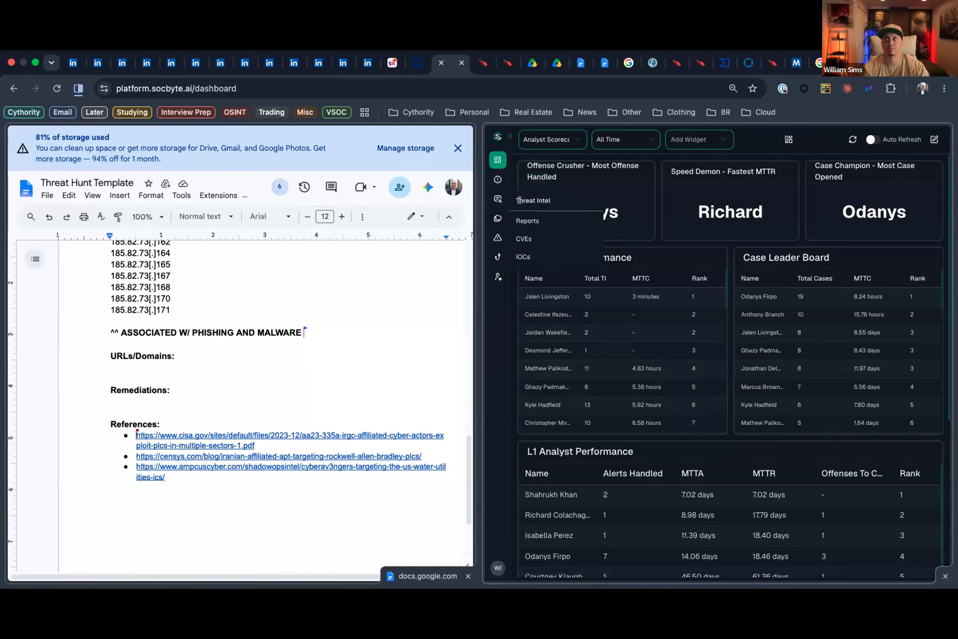
left_click(542, 222)
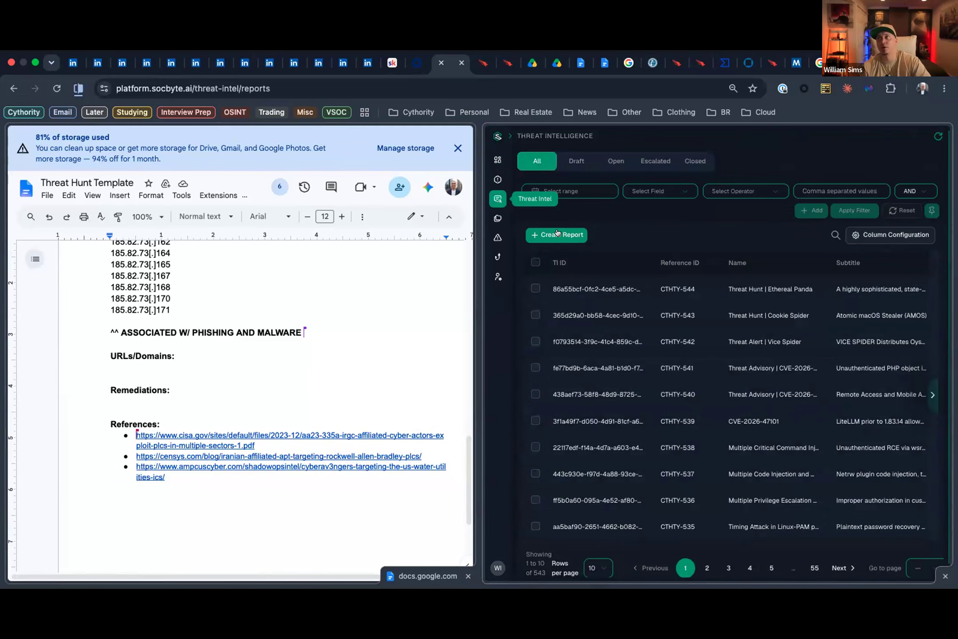
left_click(558, 234)
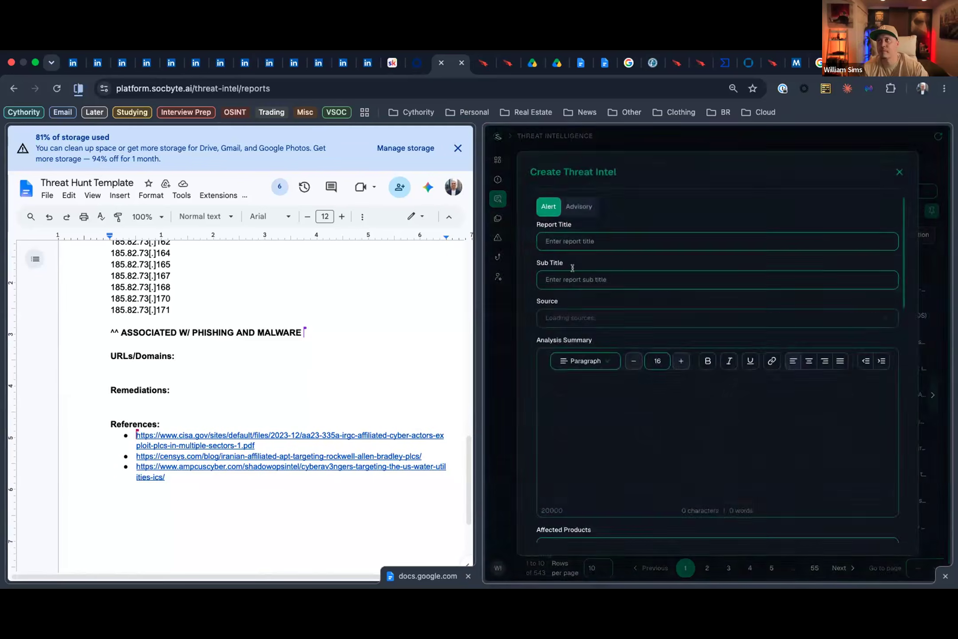
Toggle the report type between Advisory and Alert, leave it on Alert, and review the form
left_click(577, 203)
left_click(546, 204)
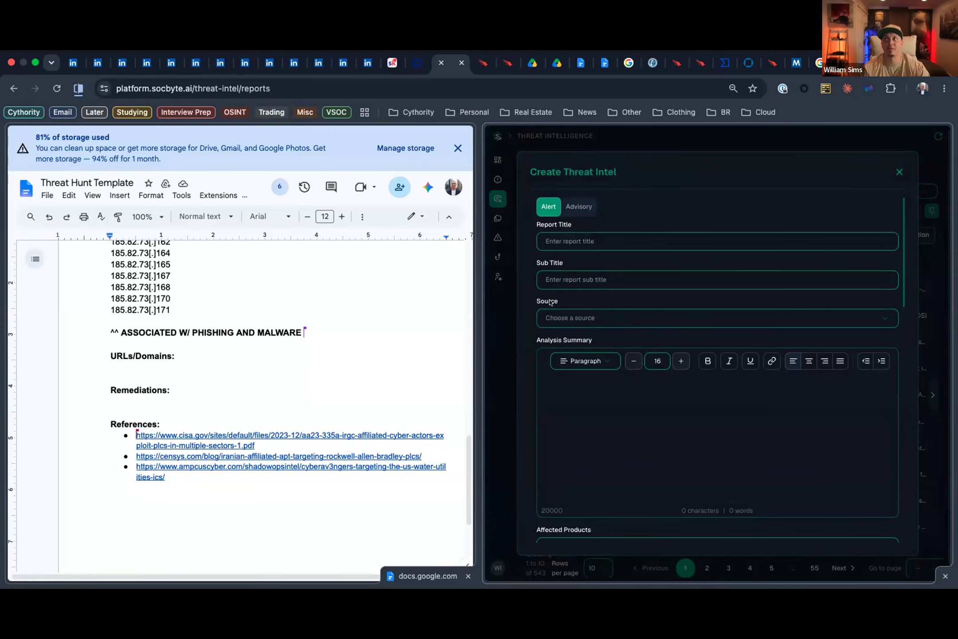
left_click(577, 204)
scroll(555, 341, "down", 5)
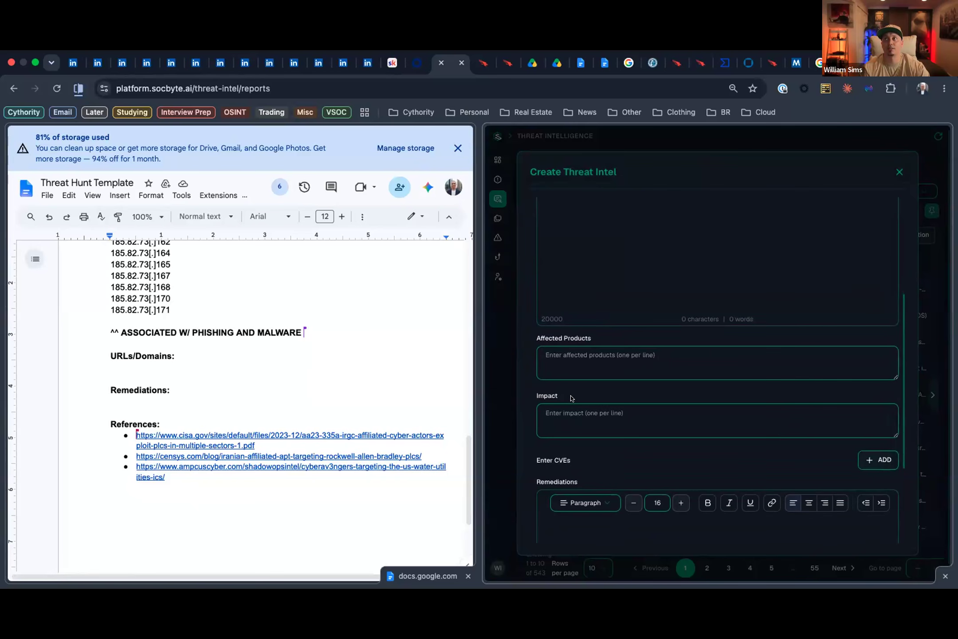
scroll(572, 398, "up", 5)
left_click(551, 206)
scroll(582, 432, "down", 3)
scroll(582, 431, "down", 2)
scroll(559, 266, "up", 4)
scroll(573, 284, "up", 2)
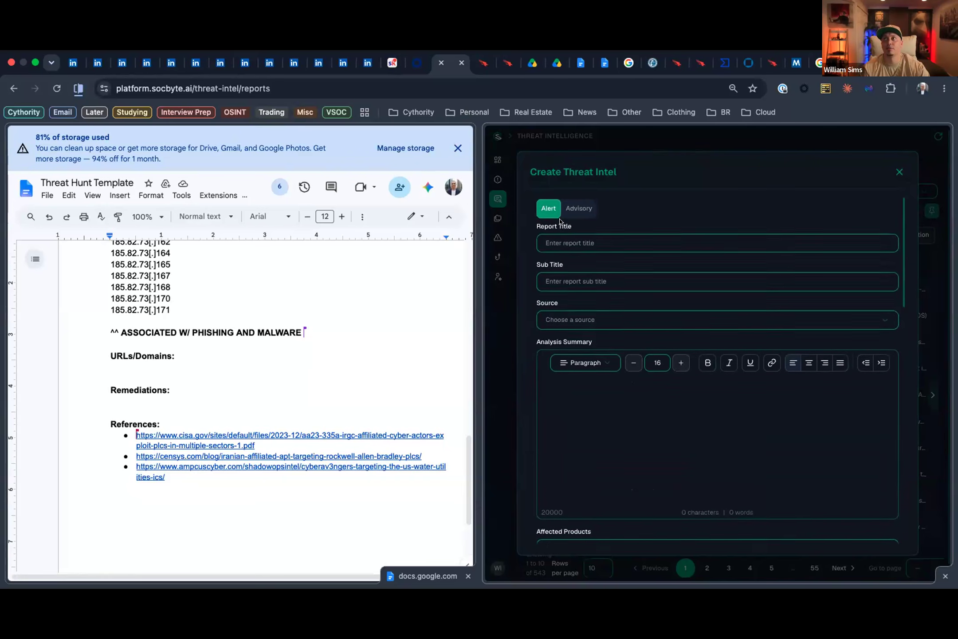
scroll(438, 302, "up", 15)
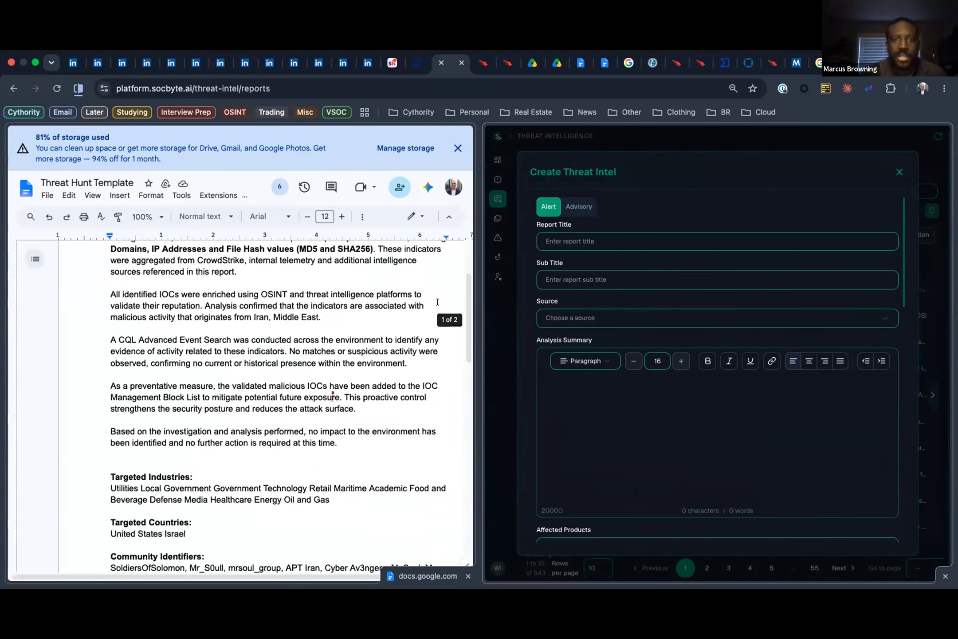
scroll(444, 419, "up", 1)
scroll(241, 260, "down", 1)
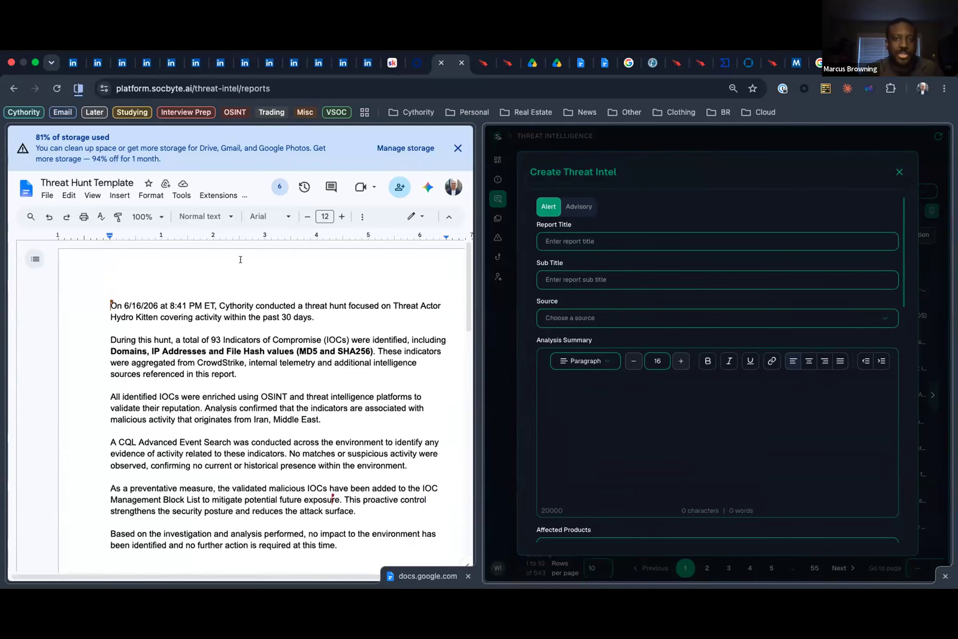
Add the title line 'Threat Hunt | Hydro Kitten' at the top of the document
left_click(110, 300)
key("Return")
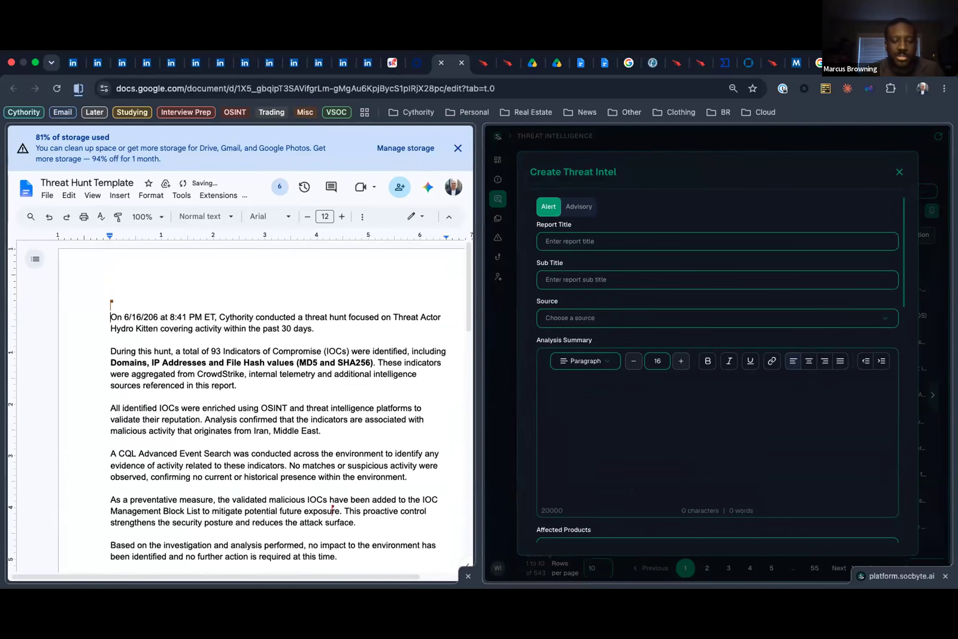
key("Return")
key("Up")
key("Up")
type("Threat al")
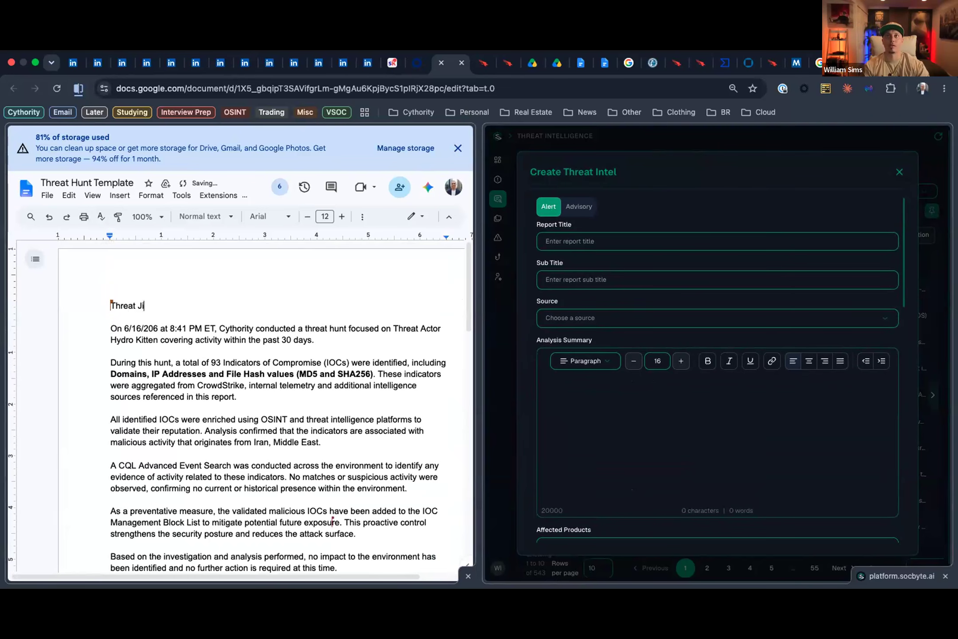
key("BackSpace")
key("BackSpace")
type("Hunt |")
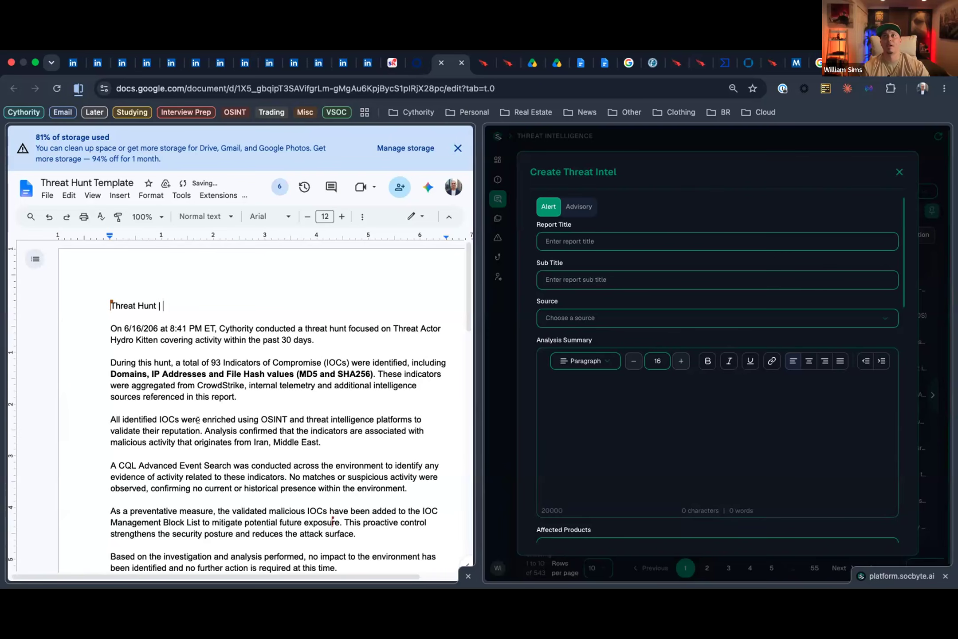
left_click_drag(110, 340, 158, 340)
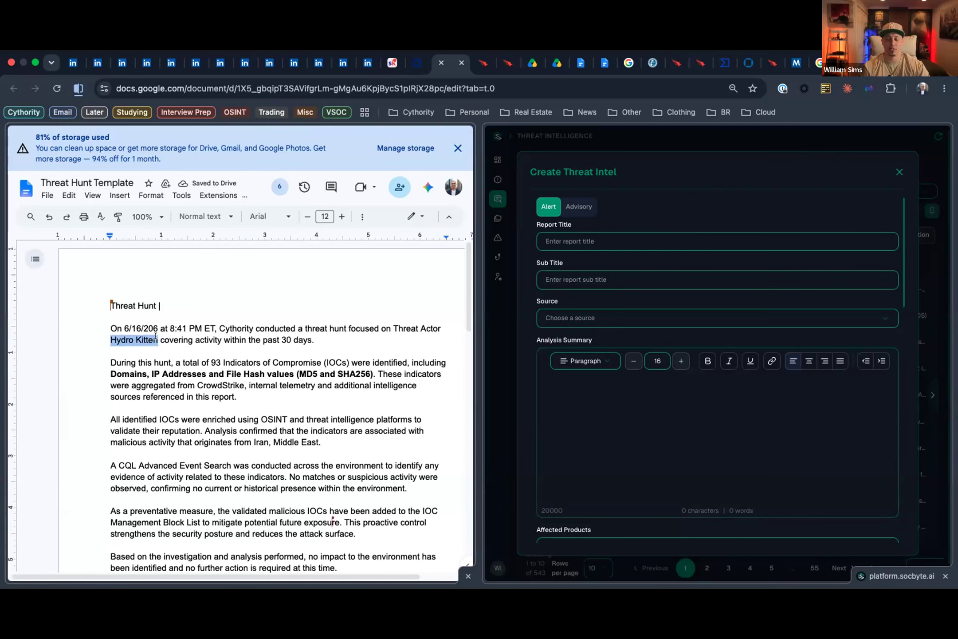
key("ctrl+c")
left_click(193, 296)
key("ctrl+v")
Copy 'Threat Hunt | Hydro Kitten' into the SOCByte Report Title field
left_click_drag(216, 306, 22, 305)
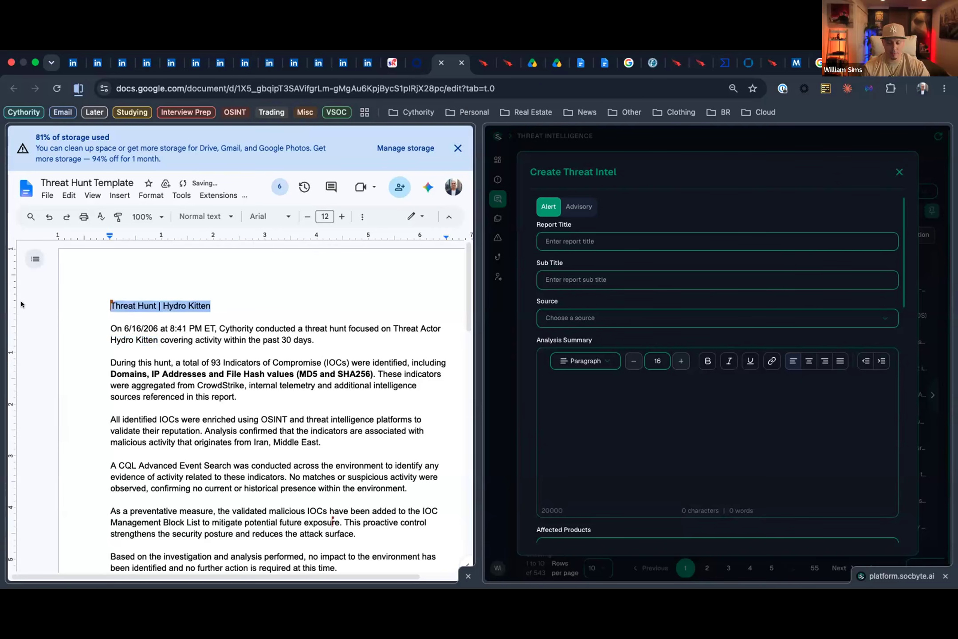
key("ctrl+c")
left_click(611, 241)
key("ctrl+v")
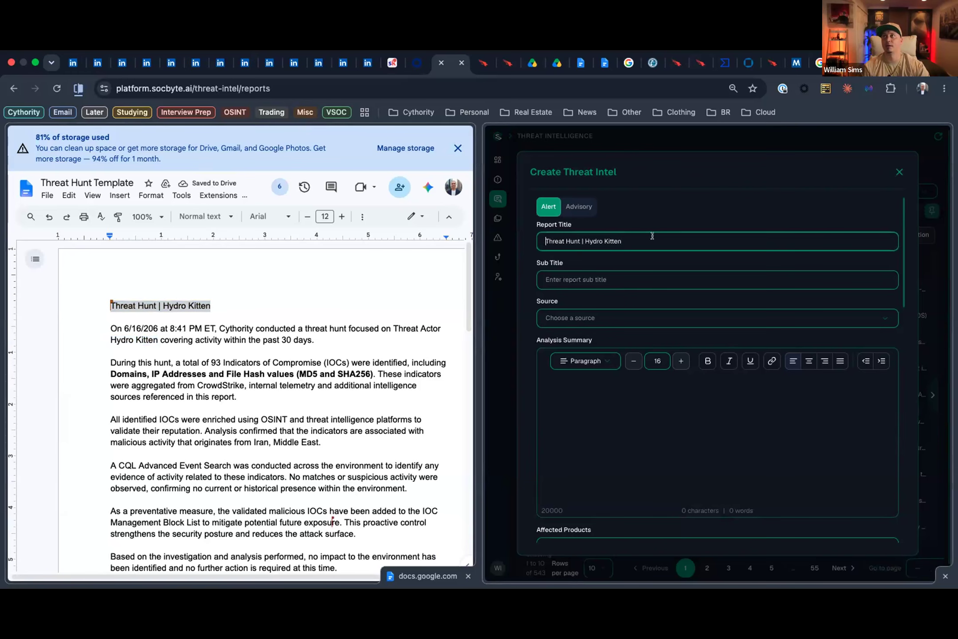
left_click(562, 277)
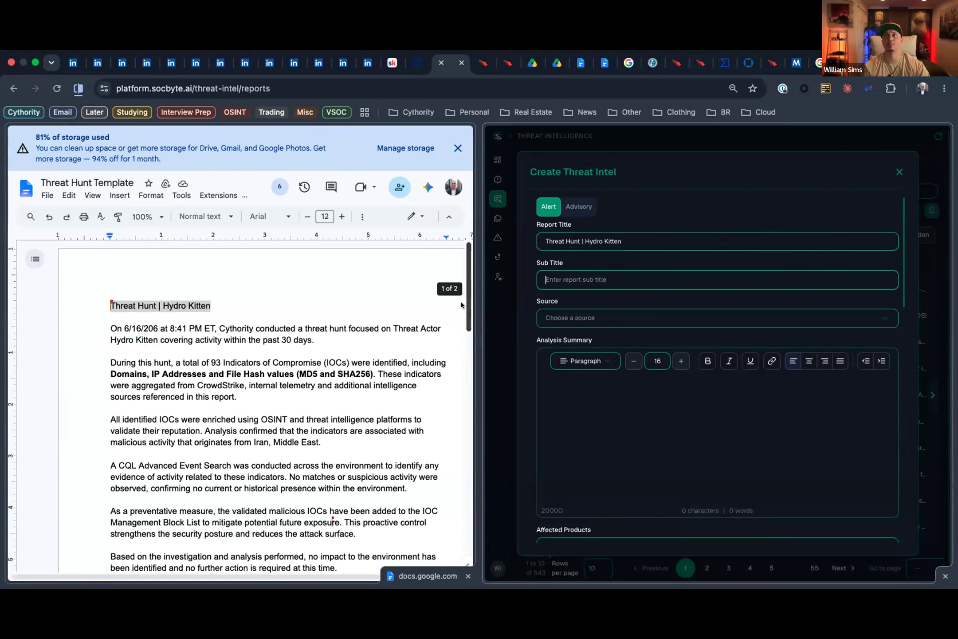
left_click(508, 63)
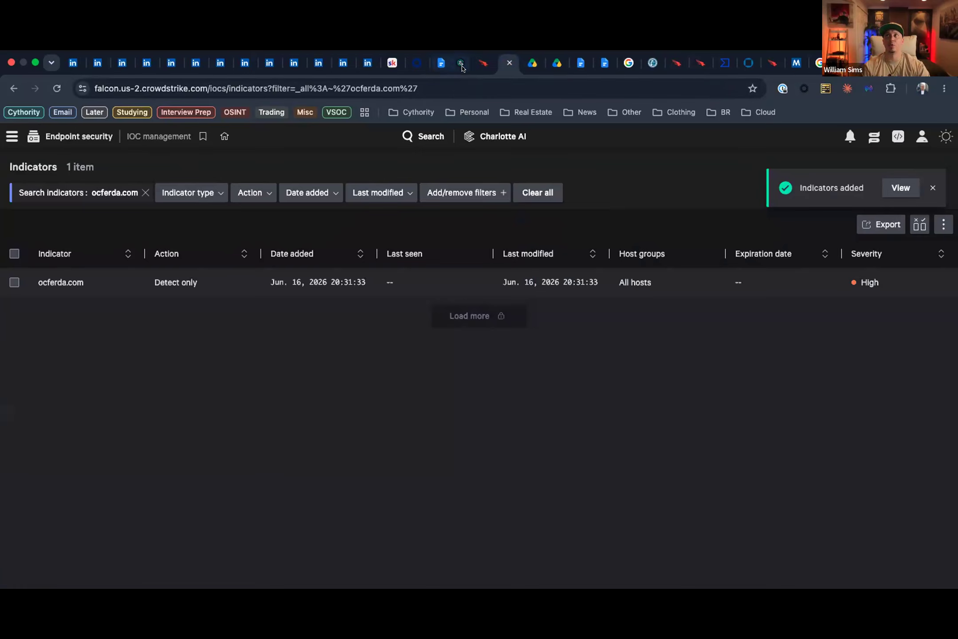
Copy the origin 'Iran, Middle East' from the Hydro Kitten adversary page into the Sub Title
left_click(484, 63)
scroll(124, 317, "up", 3)
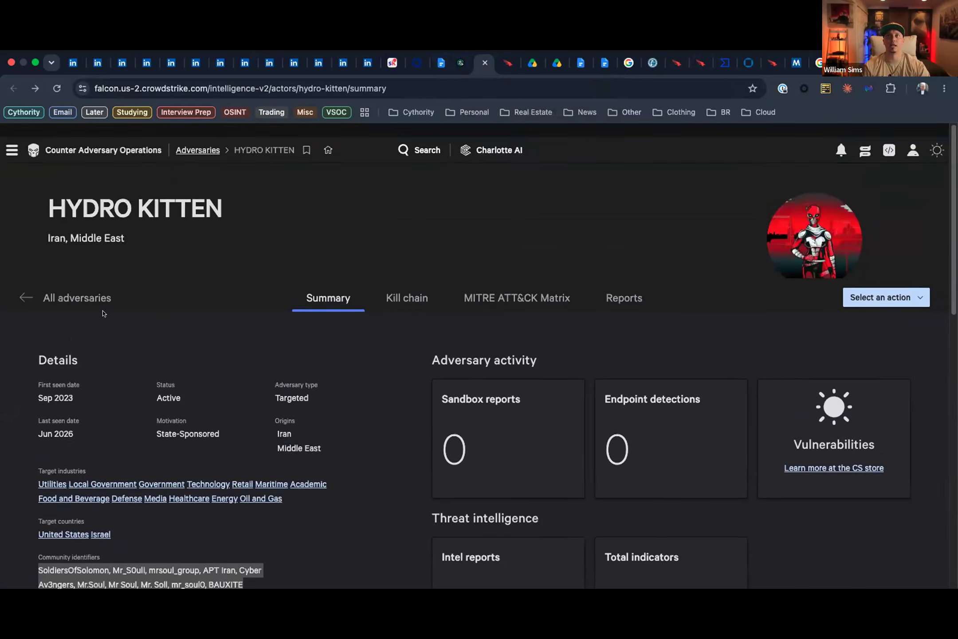
triple_click(92, 218)
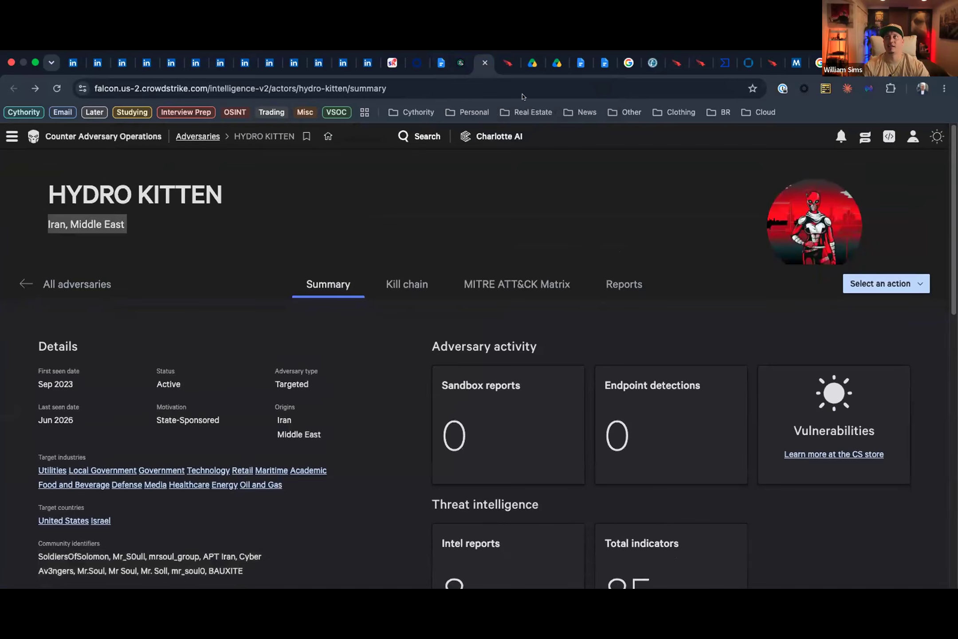
left_click(455, 67)
left_click(543, 278)
key("super+v")
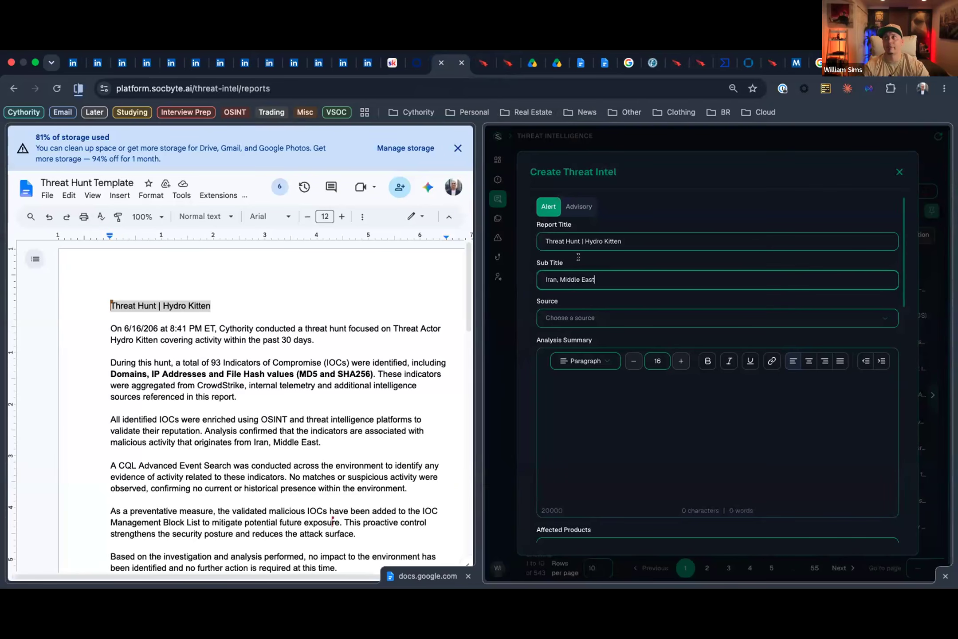
key("super+Left")
Pick CrowdStrike from the Source dropdown after scrolling through the options
left_click(596, 318)
scroll(589, 408, "down", 4)
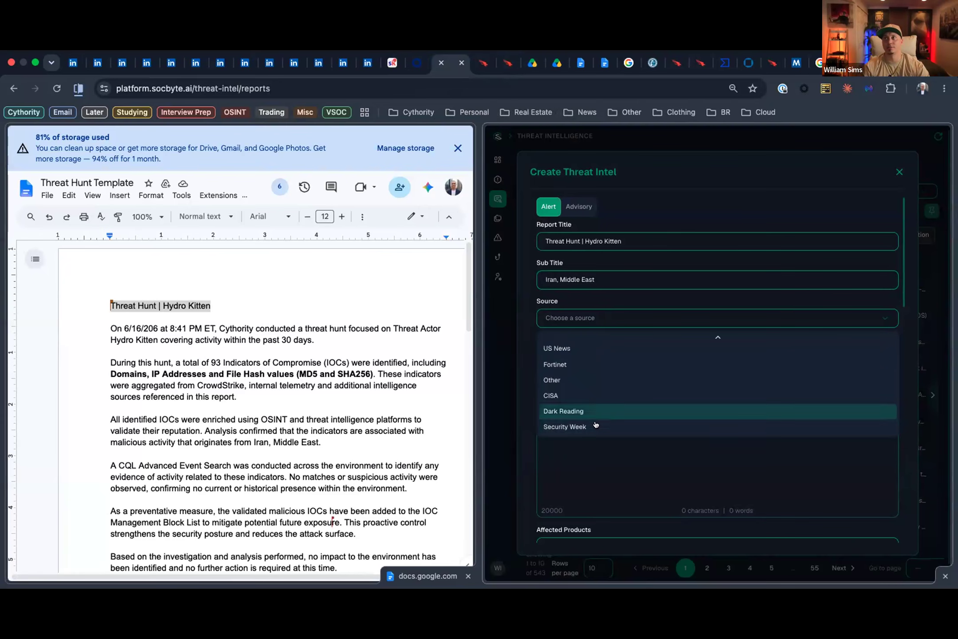
mouse_move(599, 335)
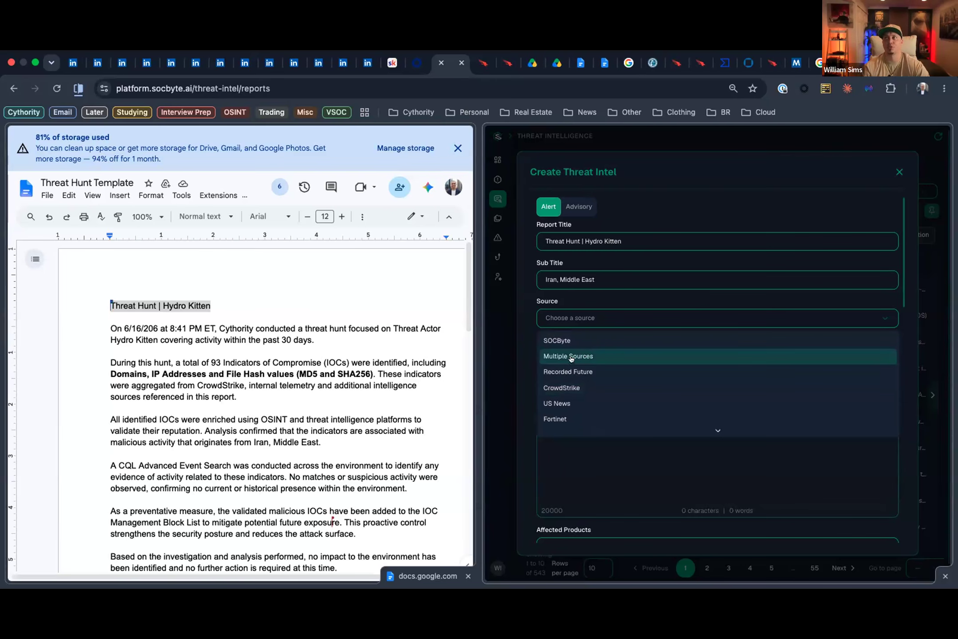
left_click(574, 386)
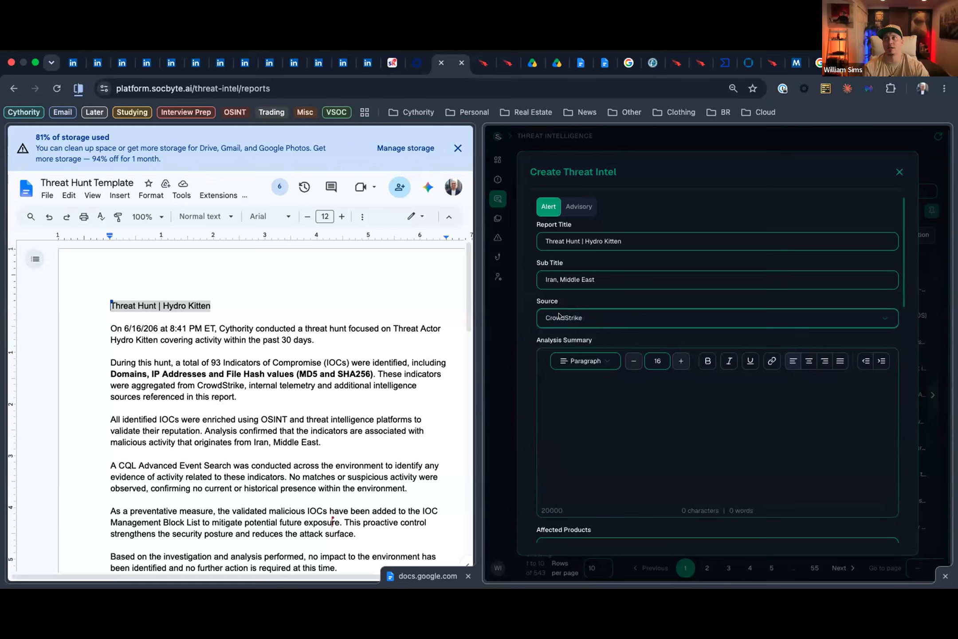
left_click(545, 317)
left_click(578, 316)
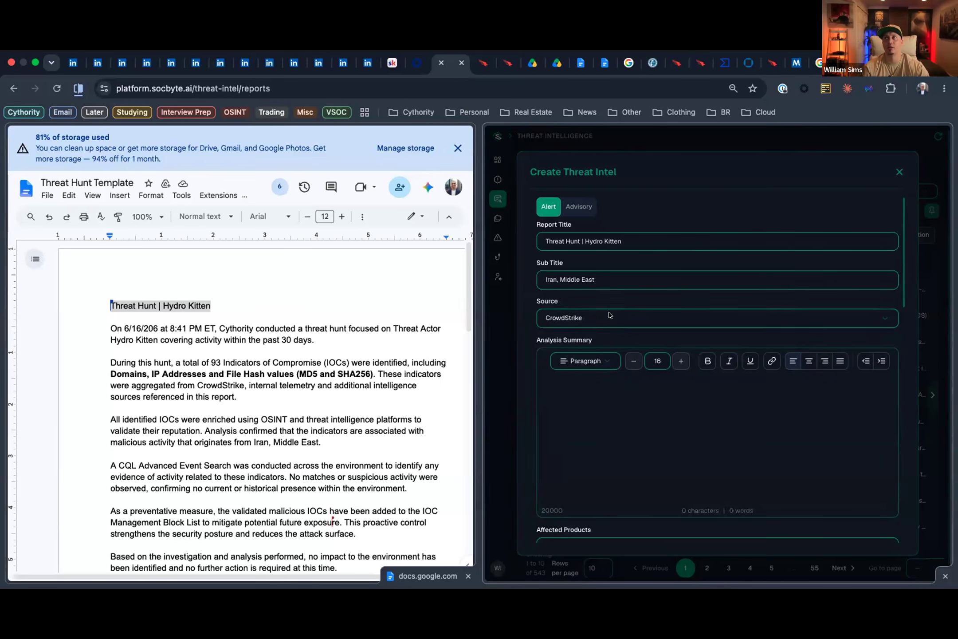
left_click(578, 316)
scroll(579, 386, "down", 3)
scroll(579, 386, "up", 3)
scroll(580, 391, "down", 3)
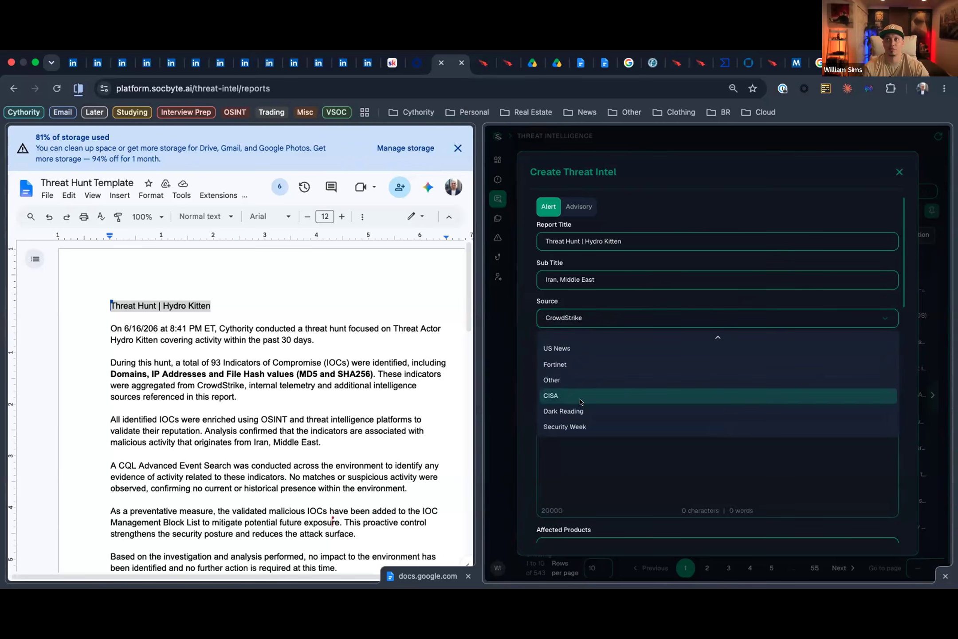
left_click(561, 317)
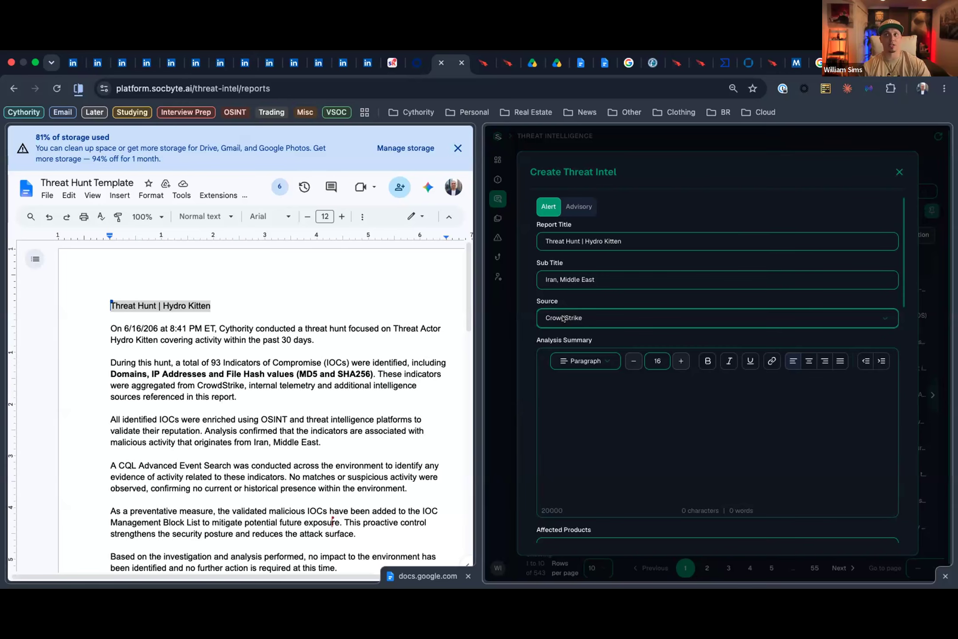
Review the source list again, keep CrowdStrike, and click into the empty Analysis Summary
left_click(563, 318)
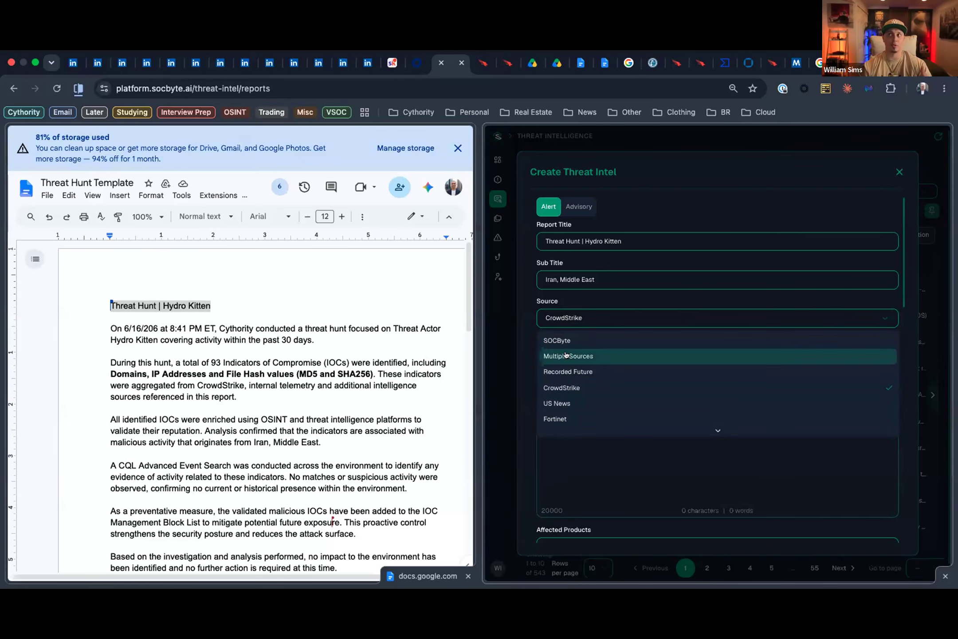
scroll(566, 355, "down", 3)
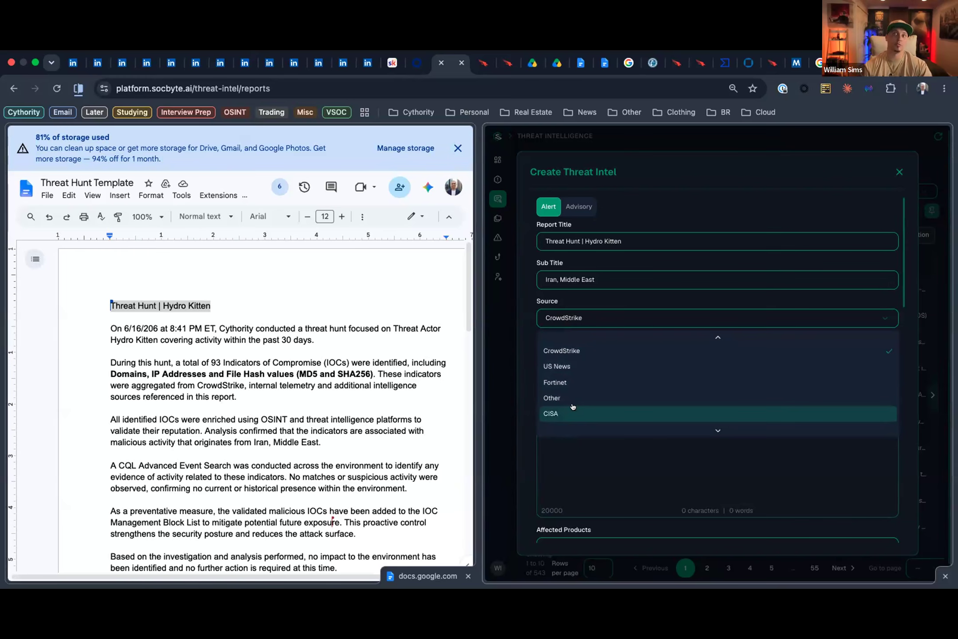
scroll(572, 403, "up", 3)
left_click(579, 386)
scroll(576, 381, "down", 2)
left_click(573, 328)
scroll(572, 327, "down", 1)
scroll(370, 389, "down", 10)
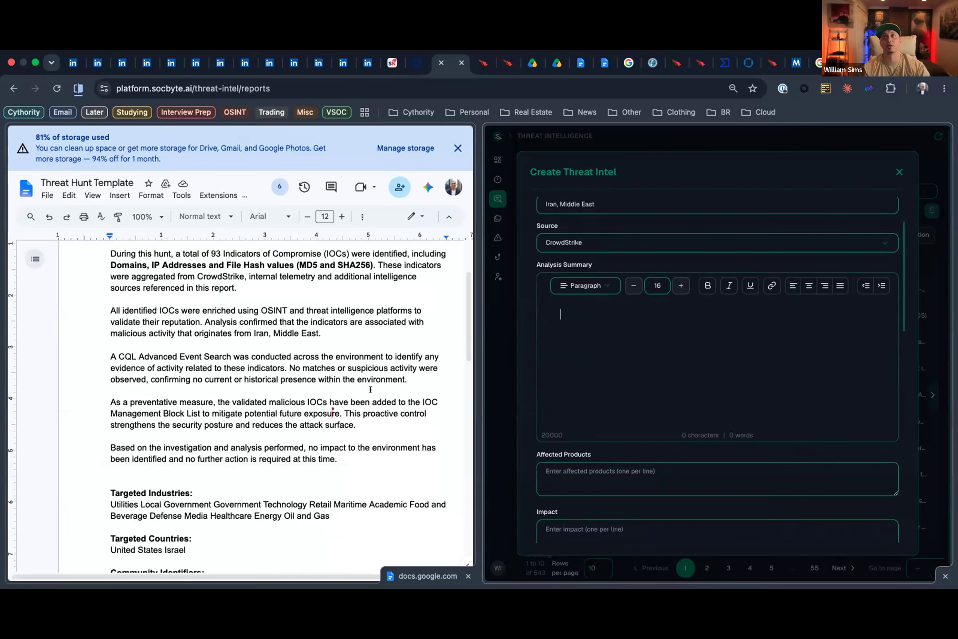
Paste the copied threat hunt report body into the Analysis Summary
scroll(371, 389, "down", 3)
scroll(293, 421, "up", 4)
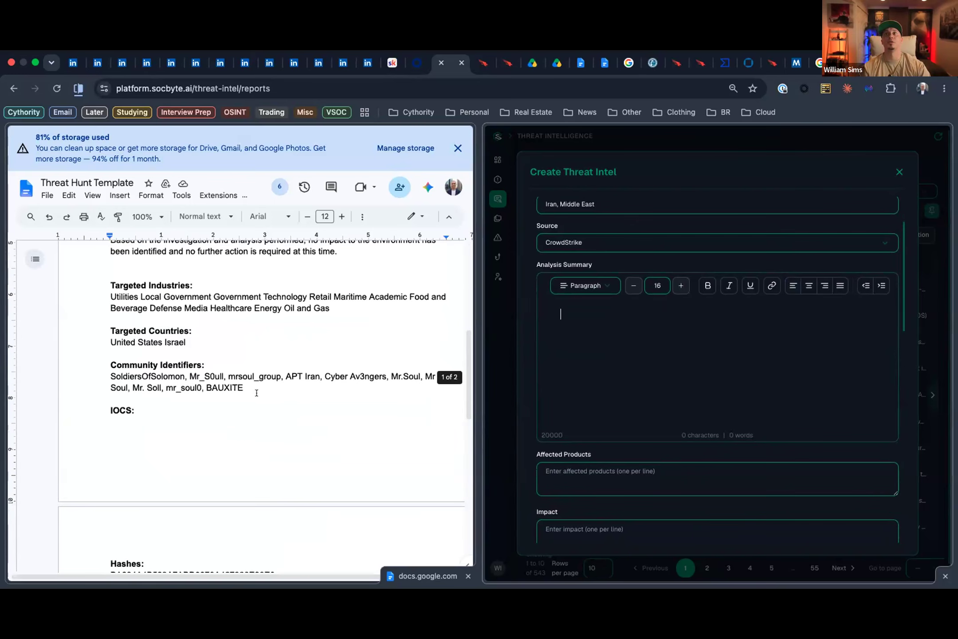
left_click_drag(255, 382, 93, 299)
type("x")
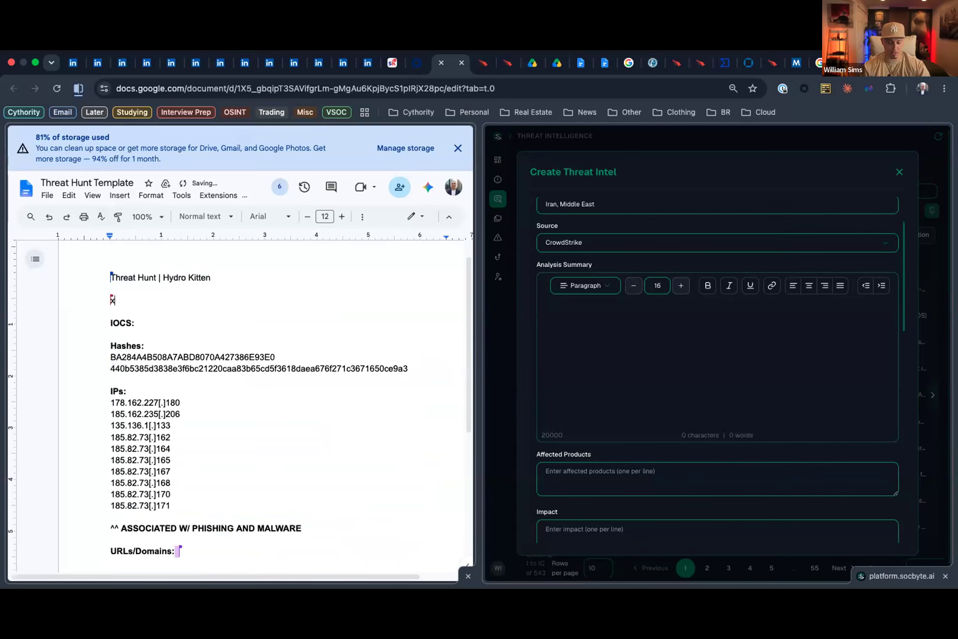
key("ctrl+z")
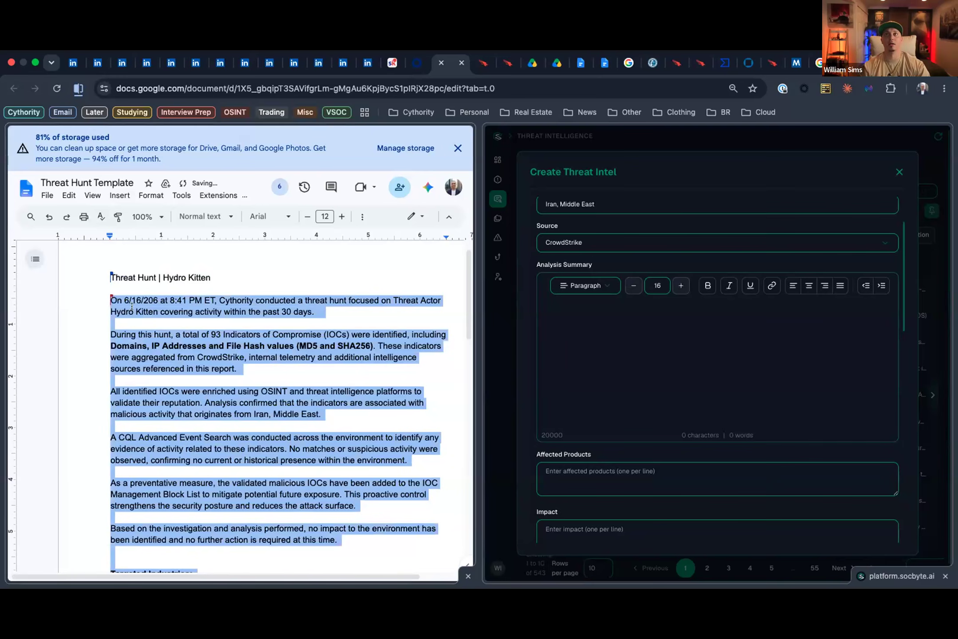
left_click(132, 316)
scroll(129, 346, "down", 8)
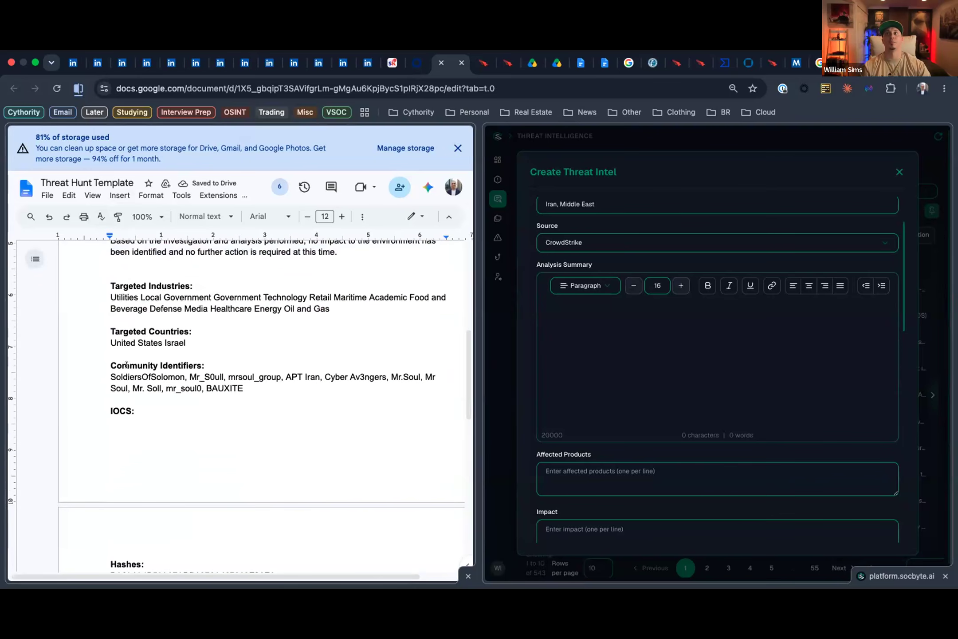
left_click(579, 322)
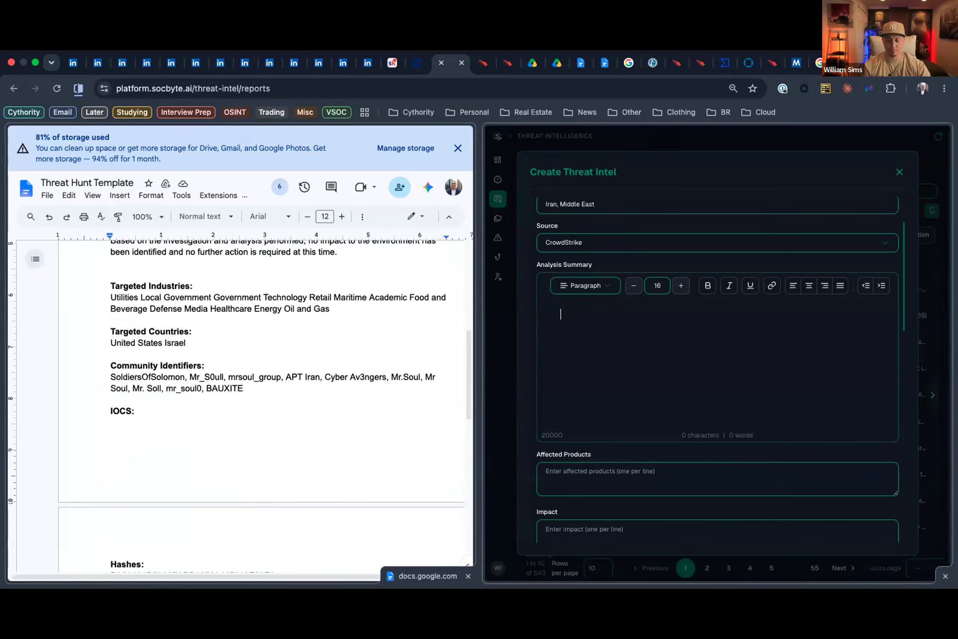
key("super+v")
Delete the empty lines between the narrative paragraphs, through the conclusion paragraph
scroll(608, 374, "up", 10)
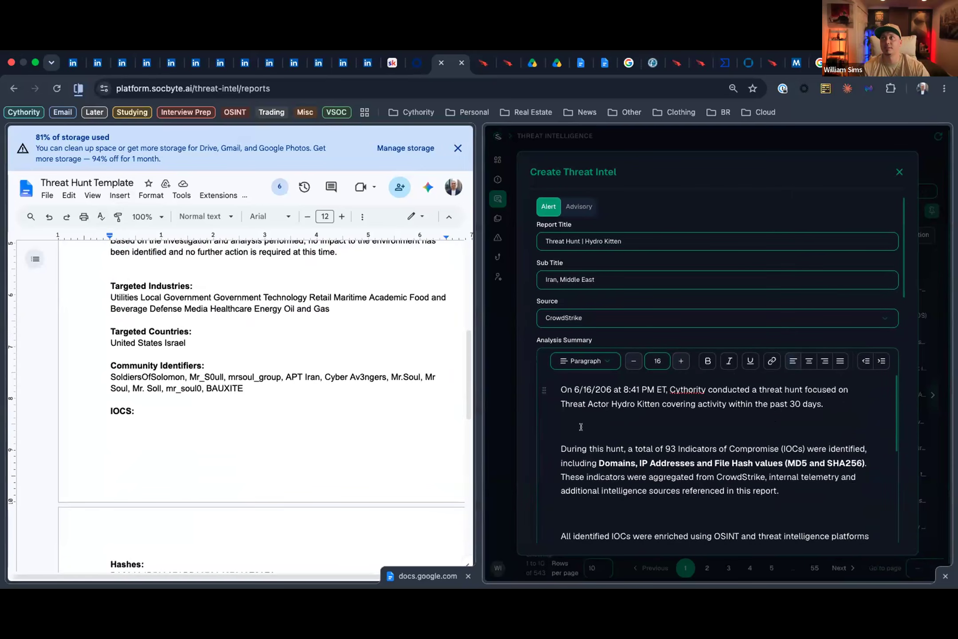
key("BackSpace")
key("BackSpace")
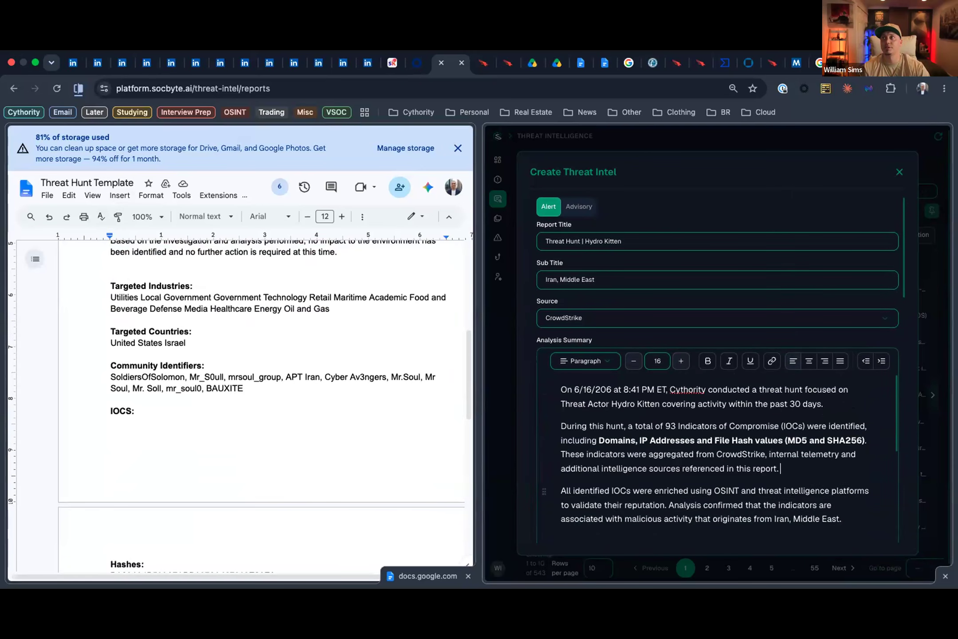
scroll(582, 488, "down", 2)
left_click(588, 457)
key("BackSpace")
scroll(597, 457, "down", 2)
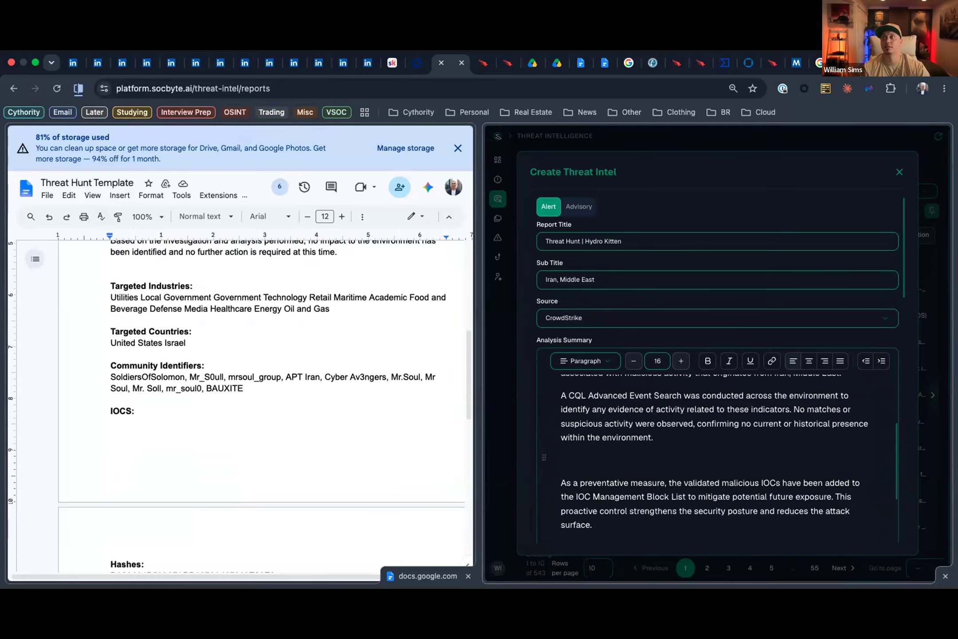
left_click(599, 457)
key("BackSpace")
scroll(599, 459, "down", 1)
left_click(599, 459)
key("BackSpace")
scroll(595, 468, "down", 1)
key("BackSpace")
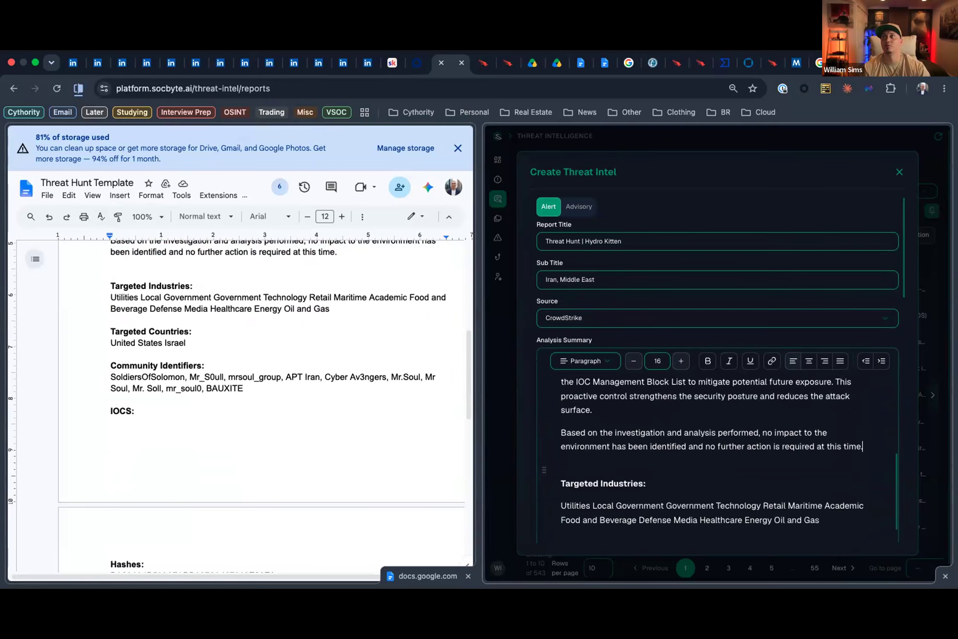
key("BackSpace")
Remove the blank lines after the industries list and the trailing ones after BAUXITE
scroll(616, 475, "up", 10)
scroll(627, 475, "down", 2)
scroll(627, 476, "down", 8)
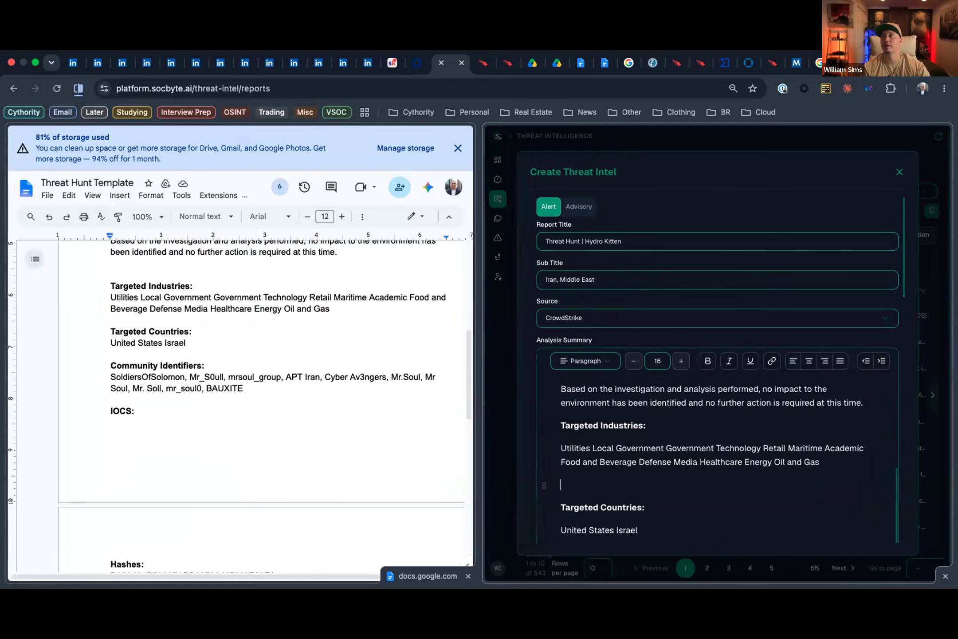
key("BackSpace")
left_click(637, 517)
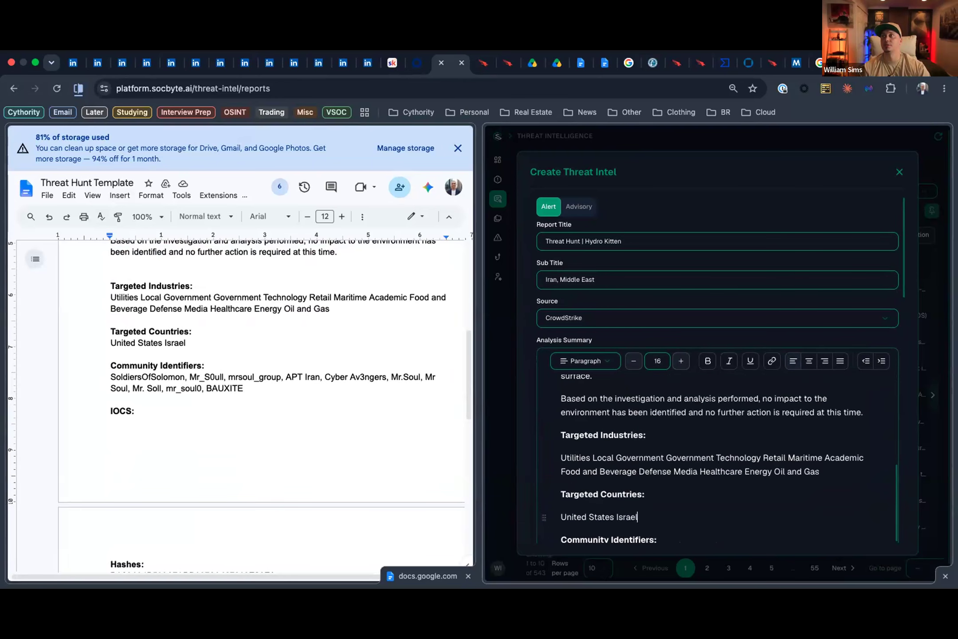
scroll(645, 506, "down", 3)
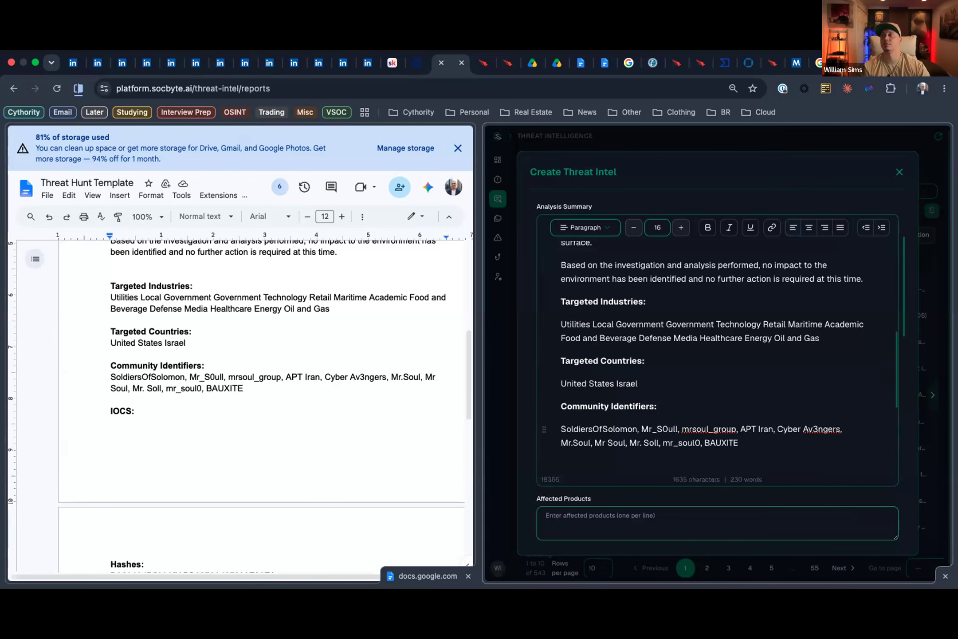
key("BackSpace")
key("BackSpace")
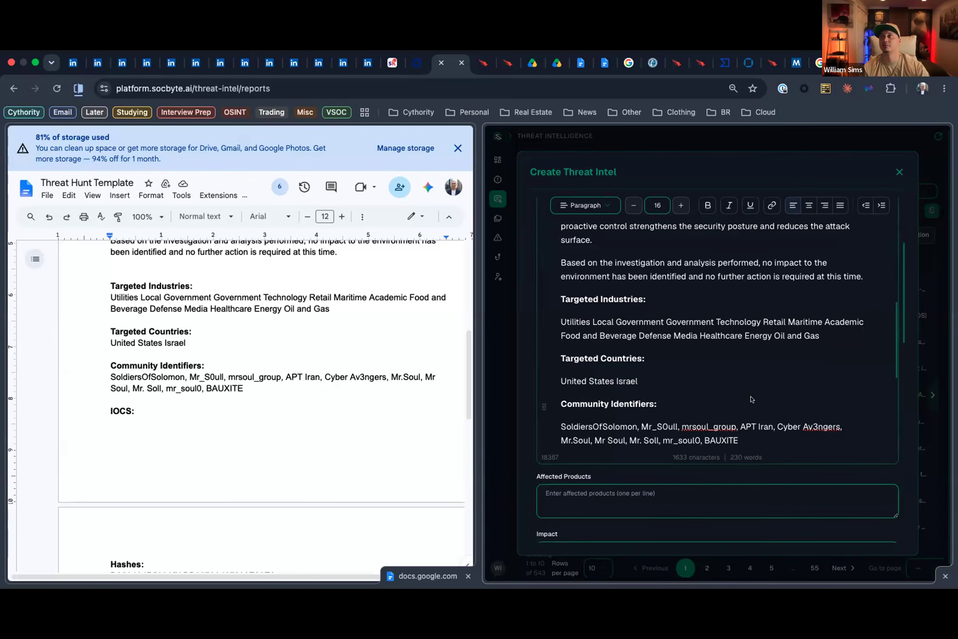
scroll(752, 394, "down", 2)
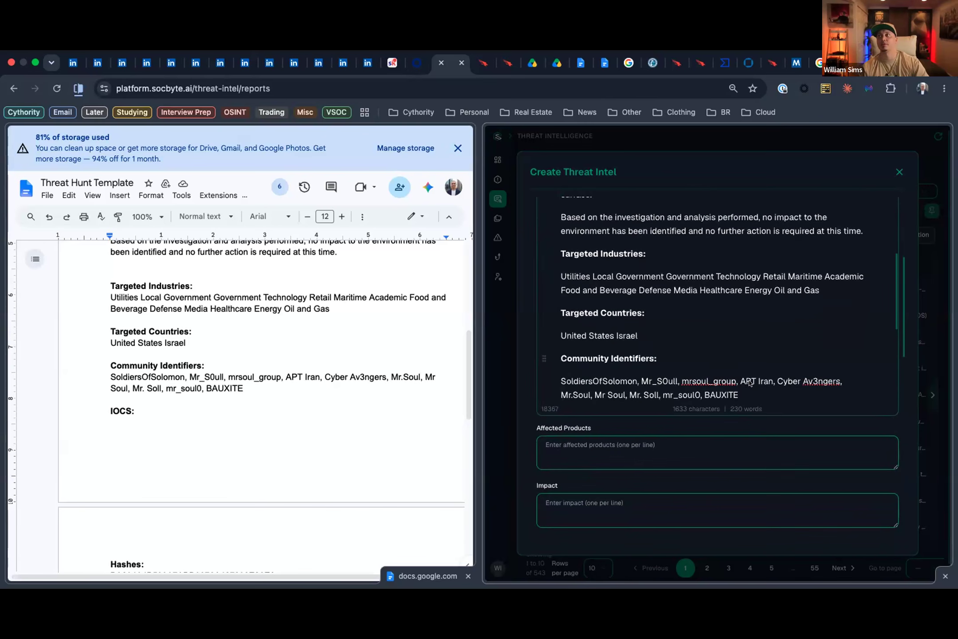
scroll(713, 342, "up", 2)
scroll(712, 343, "up", 6)
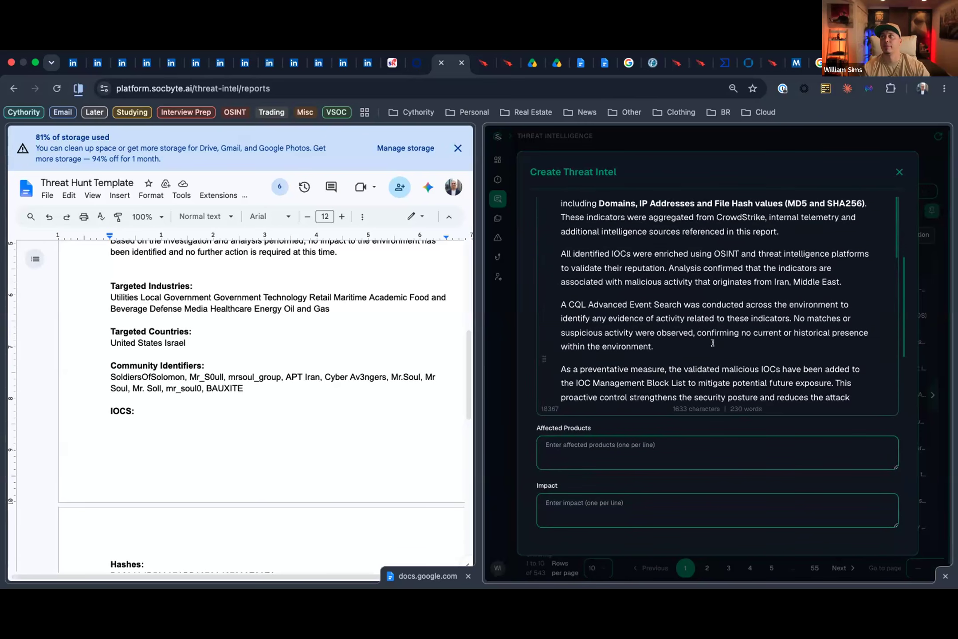
scroll(713, 351, "up", 1)
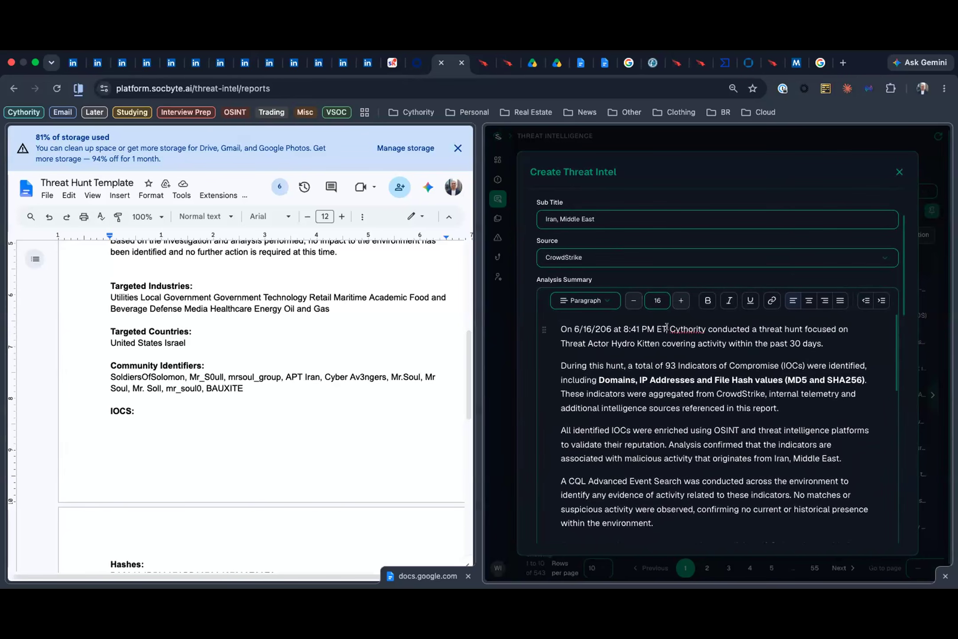
scroll(753, 343, "down", 5)
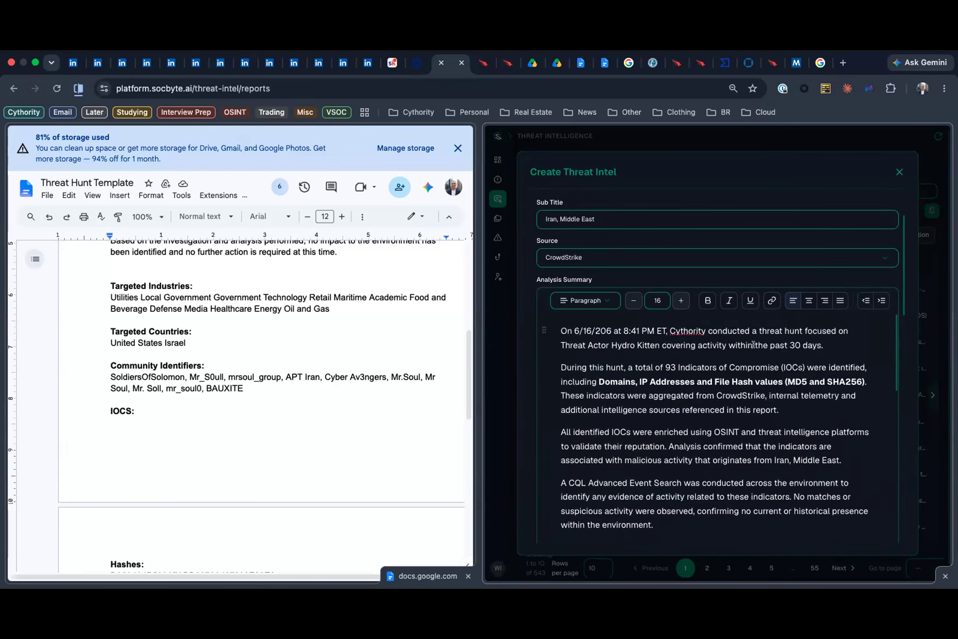
scroll(753, 344, "down", 5)
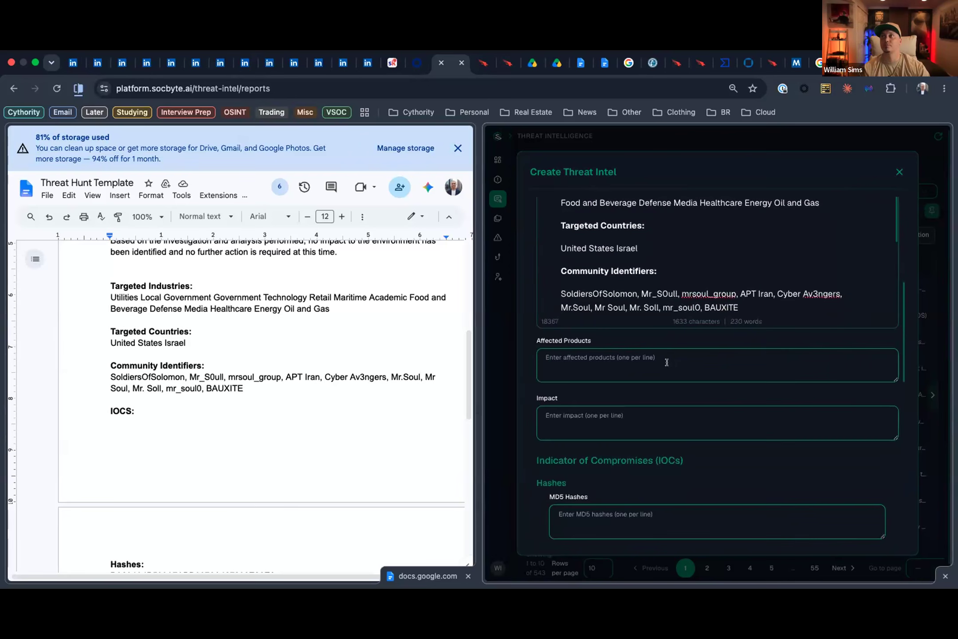
left_click(666, 362)
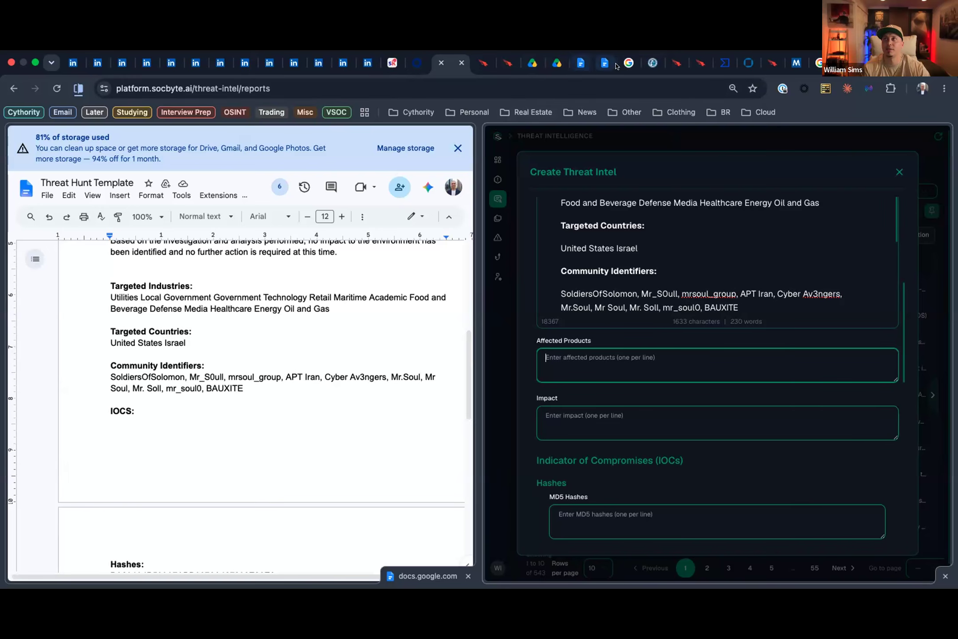
Back on the Cyber Av3ngers ioc results, replace 'Cyber Av3ngers' with 'hyrdo kitten' and search
left_click(628, 63)
scroll(443, 302, "up", 6)
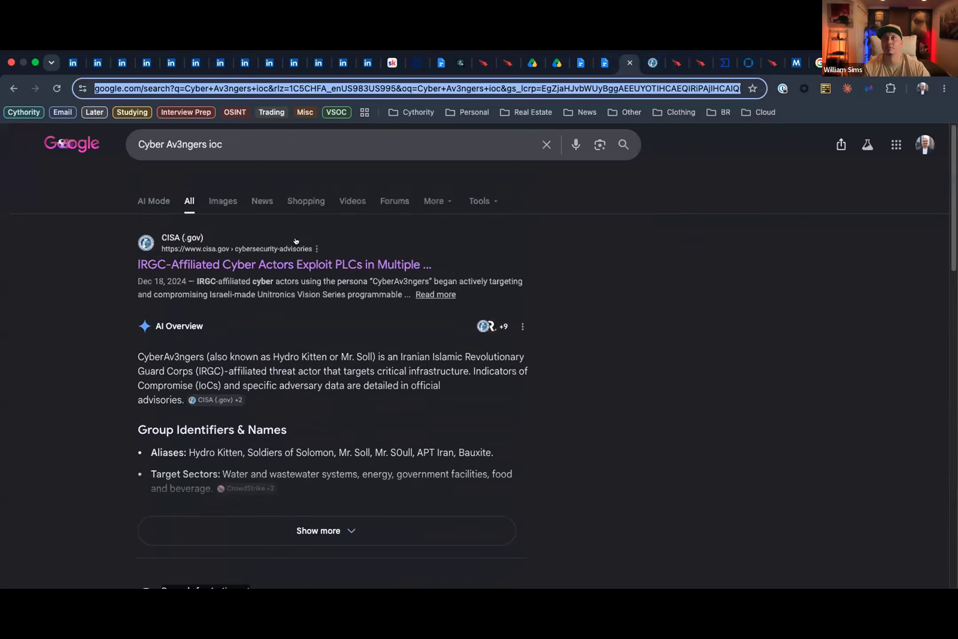
scroll(216, 304, "down", 3)
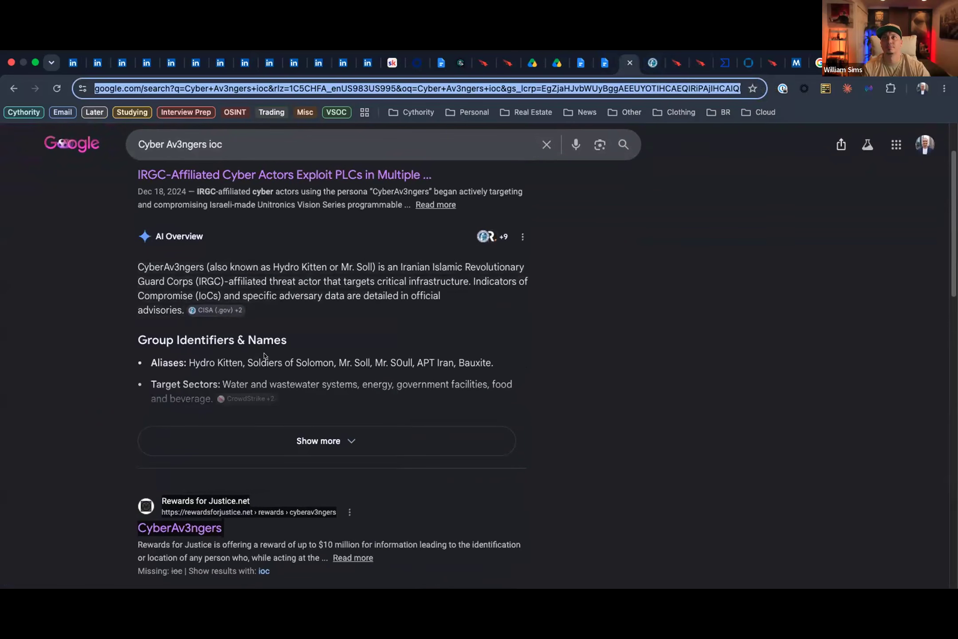
scroll(368, 311, "down", 1)
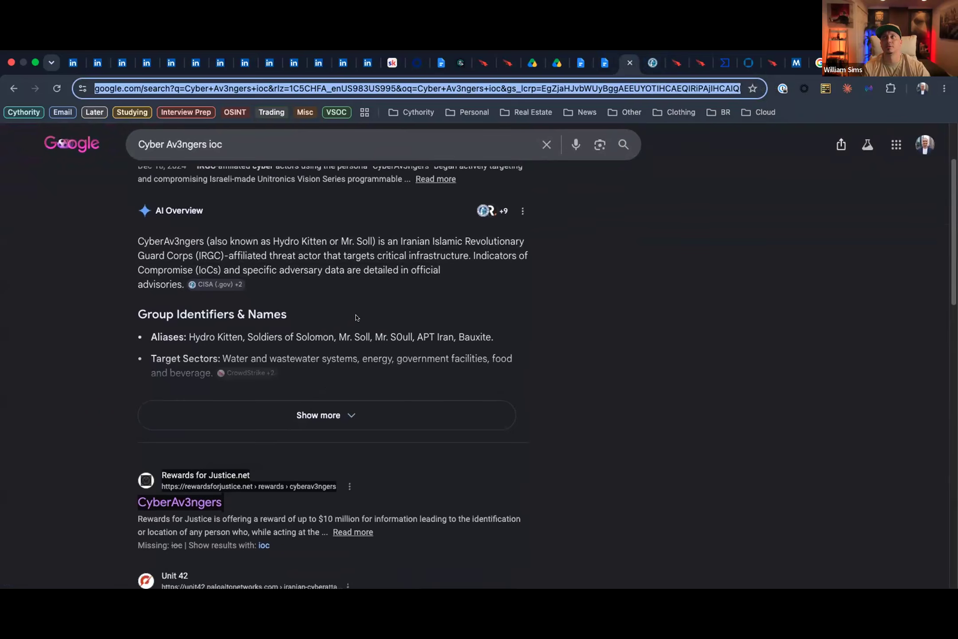
right_click(625, 69)
left_click(645, 148)
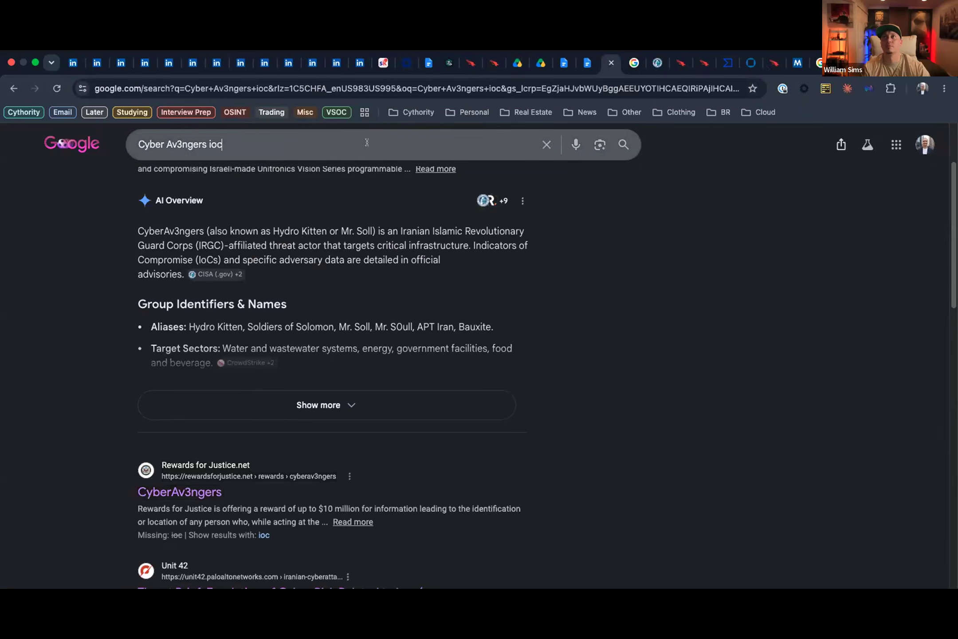
left_click(396, 133)
left_click_drag(208, 144, 137, 144)
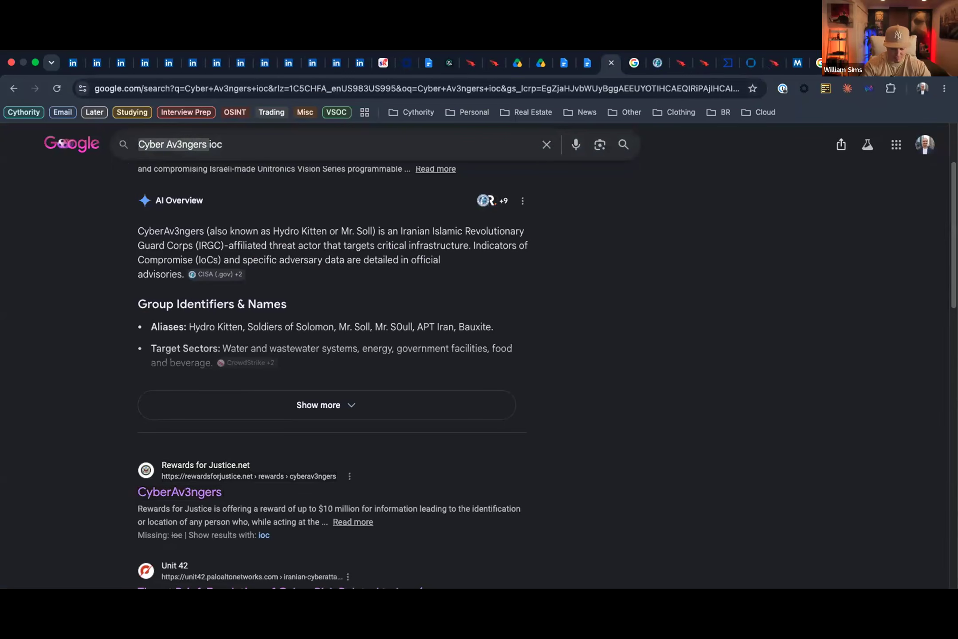
type("hyrdo kitten")
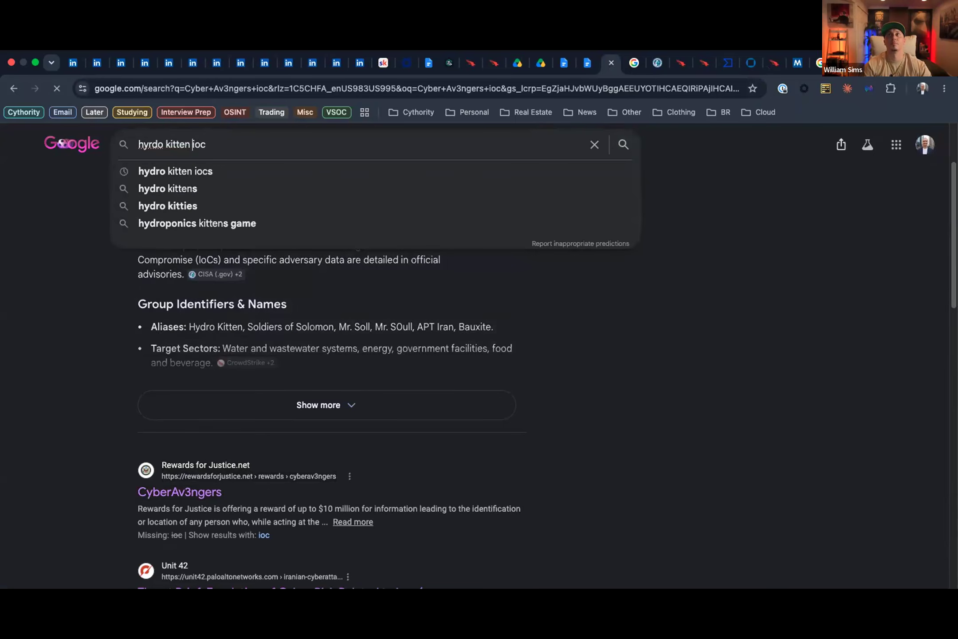
key("Return")
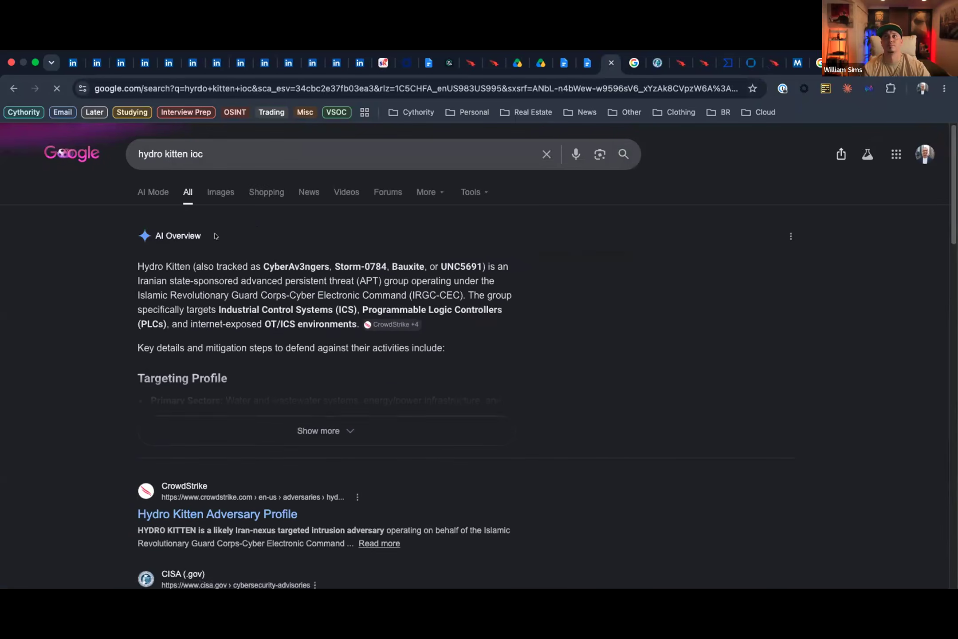
Open SOCRadar's Iran vs. Israel & US Cyber War 2026 result in a new tab and view it
scroll(158, 259, "down", 4)
scroll(157, 258, "down", 5)
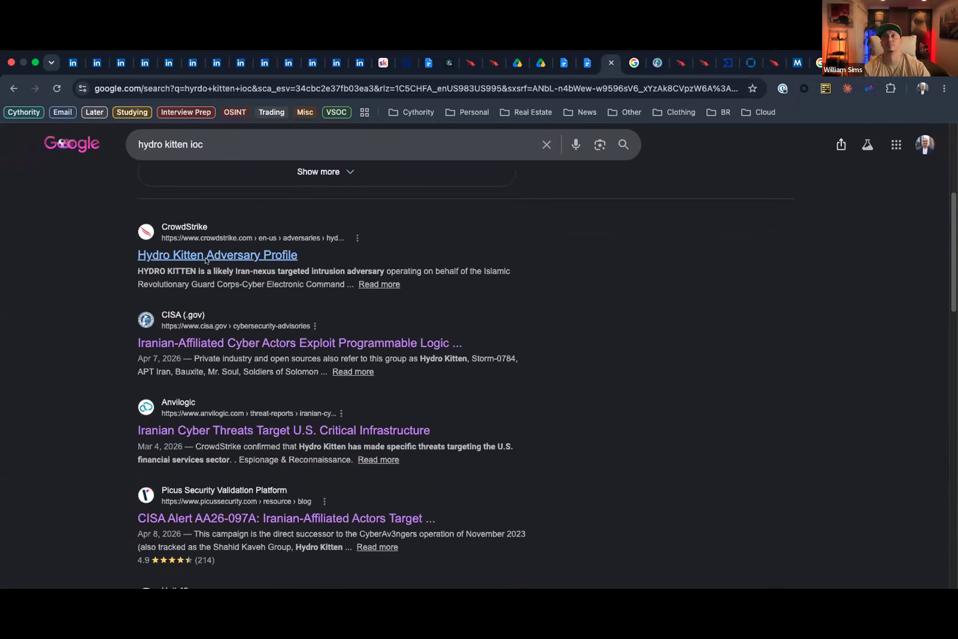
scroll(208, 279, "down", 4)
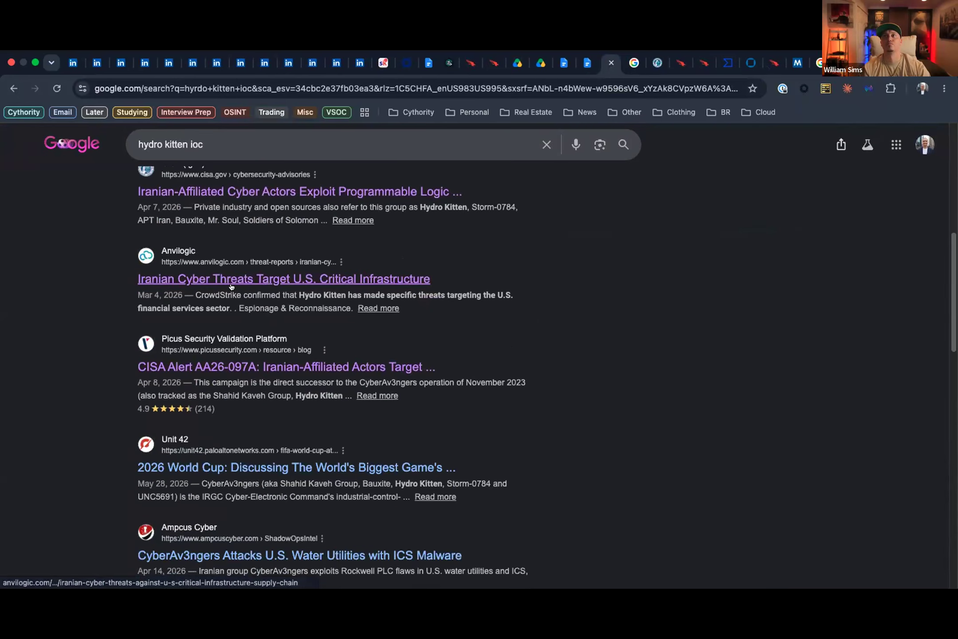
scroll(234, 286, "down", 9)
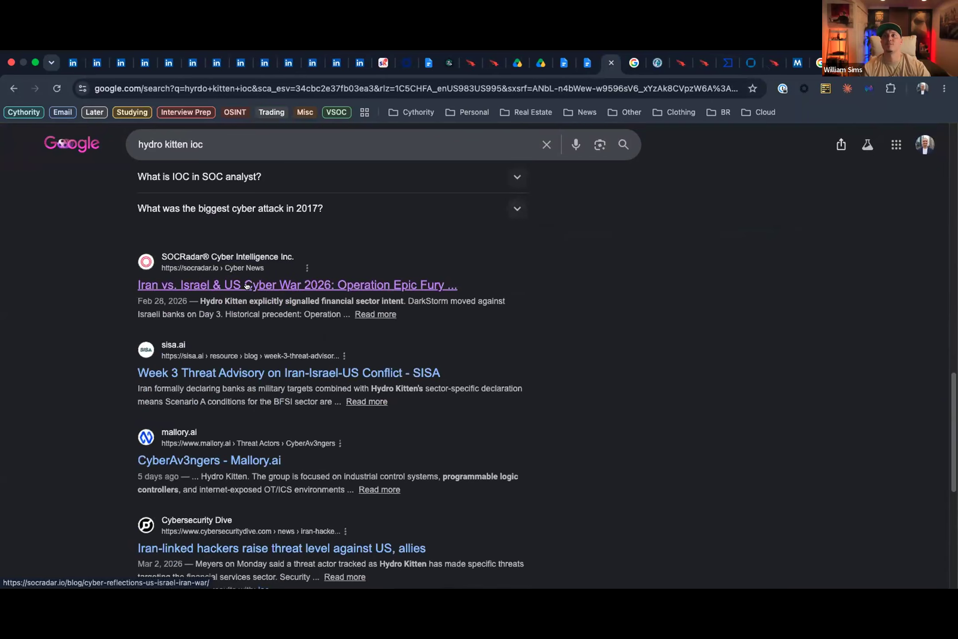
scroll(247, 286, "down", 3)
scroll(252, 274, "up", 3)
right_click(263, 274)
left_click(271, 280)
key("ctrl+Tab")
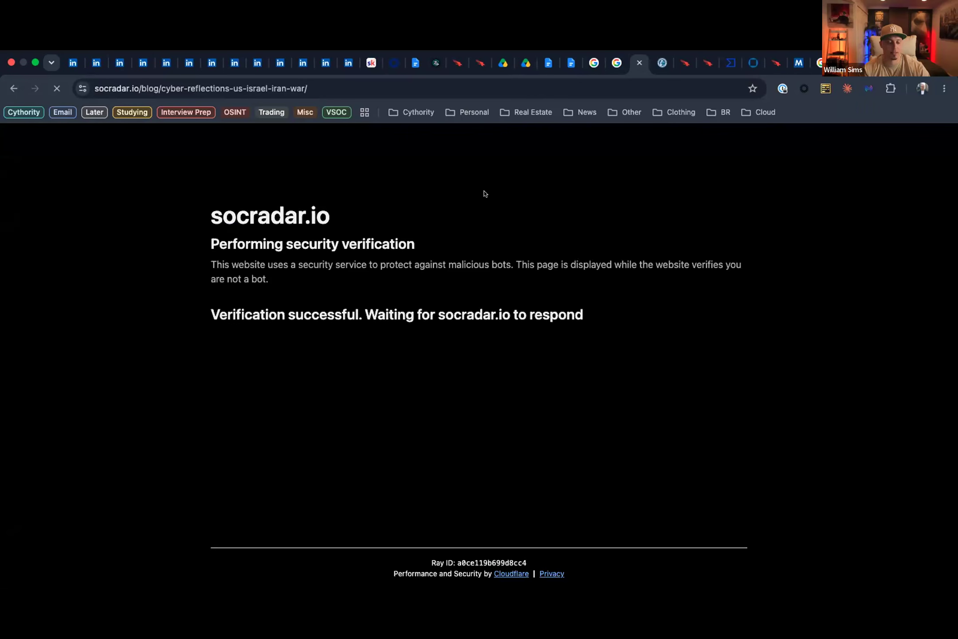
Scroll the SOCRadar article and search its text for 'hydro', fixing the typo
scroll(461, 305, "down", 5)
scroll(462, 304, "down", 2)
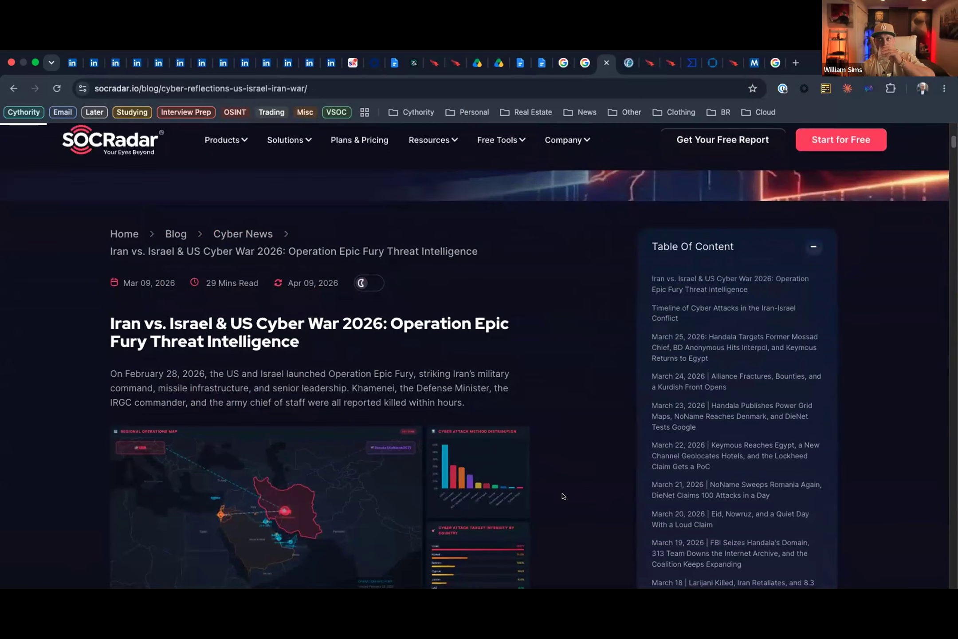
scroll(562, 496, "down", 2)
scroll(562, 496, "down", 3)
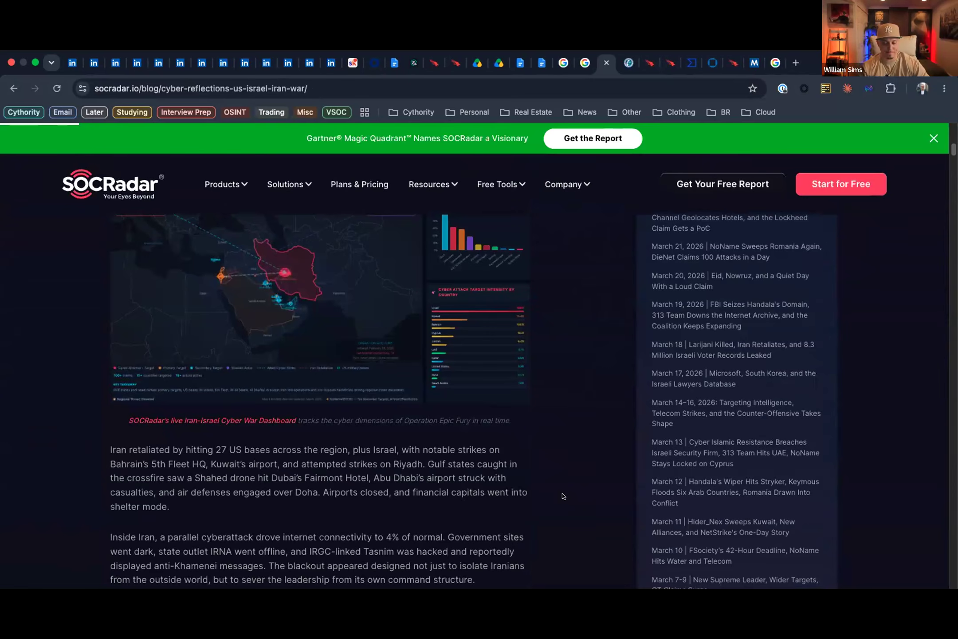
key("super+f")
type("hy")
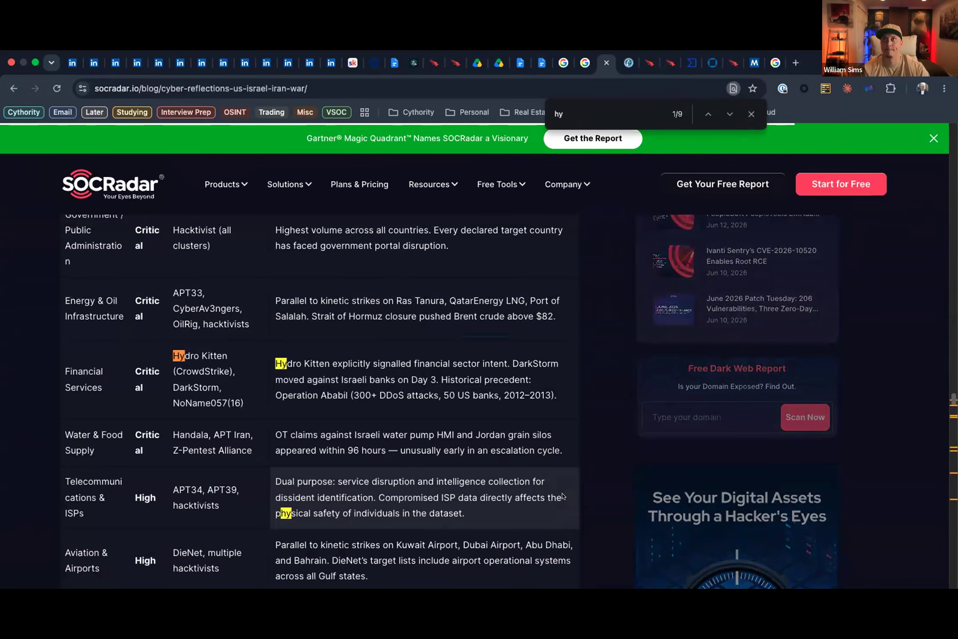
type("rdo")
key("BackSpace")
key("BackSpace")
key("BackSpace")
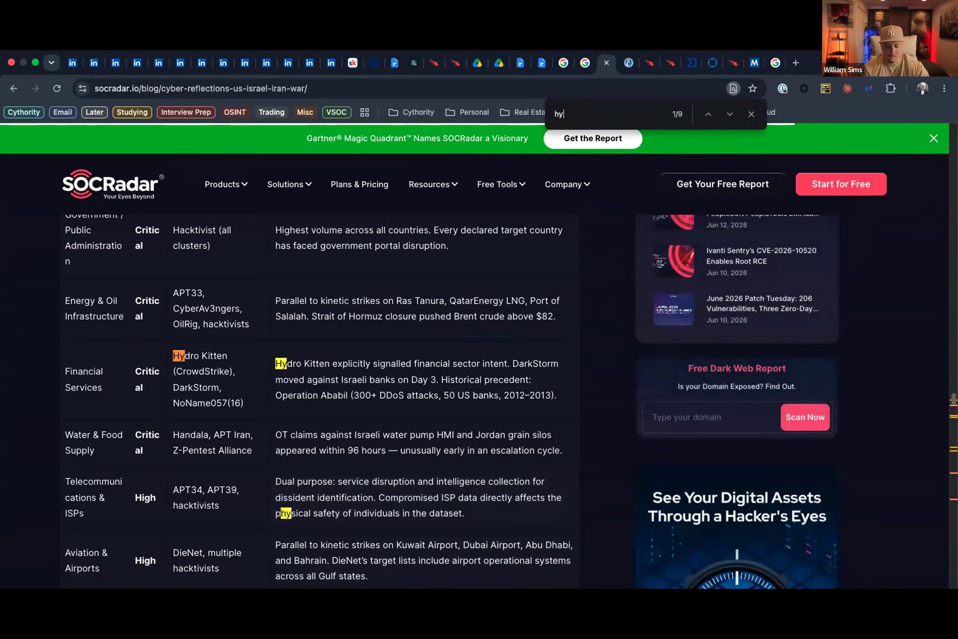
type("dro")
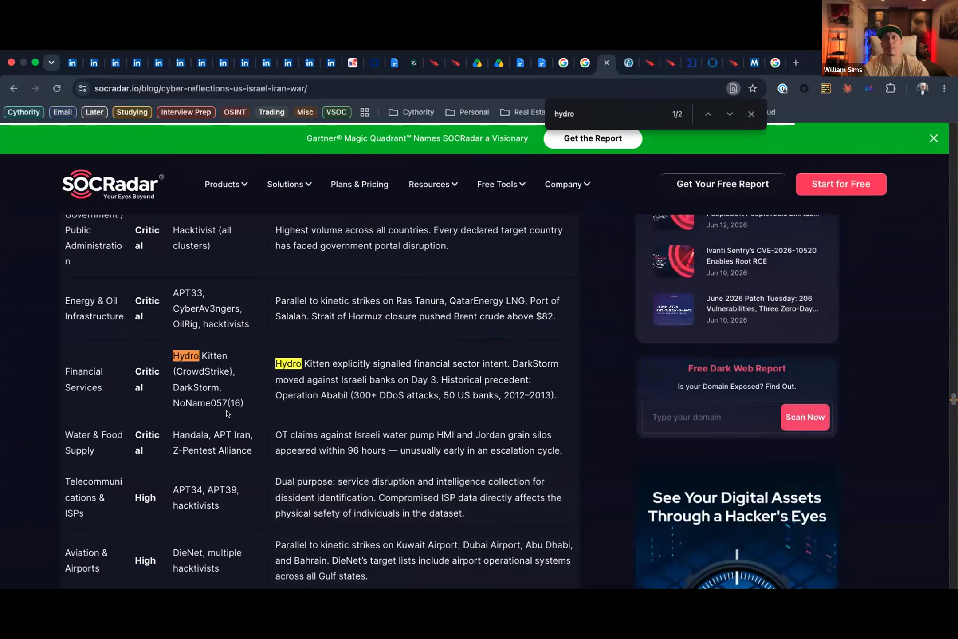
Highlight the Hydro Kitten financial-sector sentence and the Operation Ababil precedent text while reading
left_click_drag(330, 365, 476, 364)
left_click(350, 362)
left_click_drag(320, 360, 528, 364)
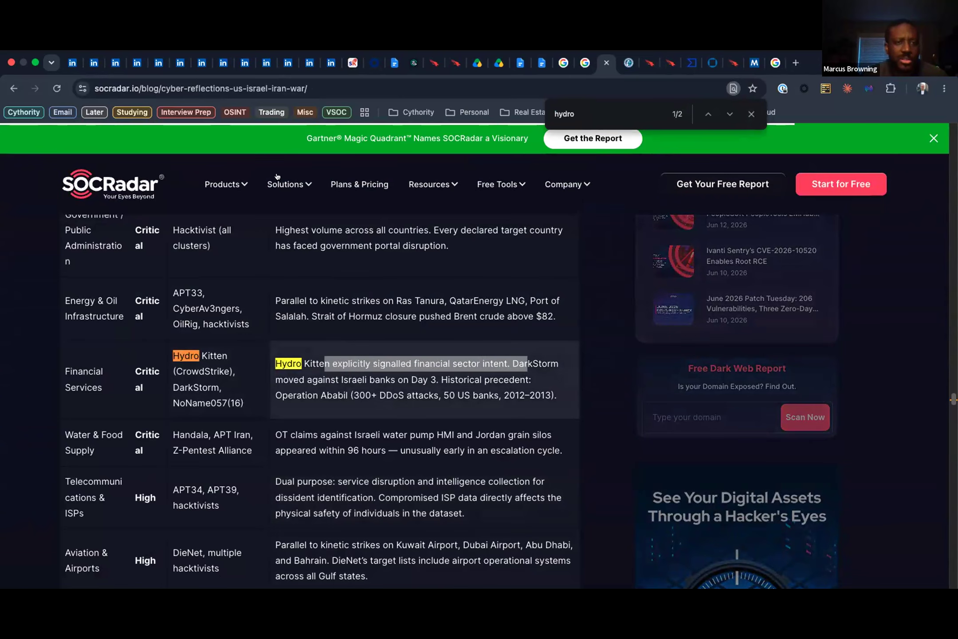
left_click(307, 90)
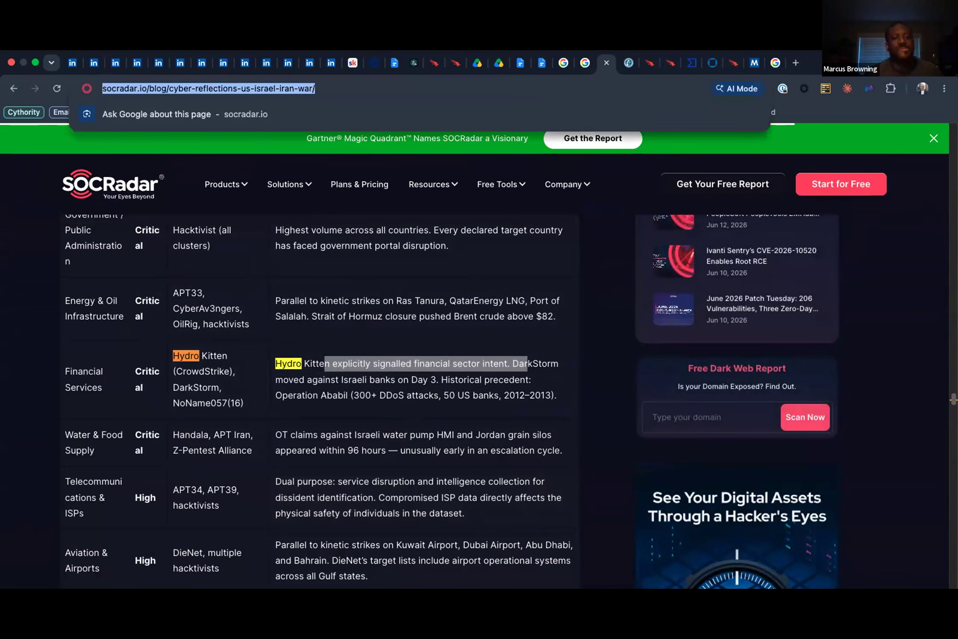
key("super+f")
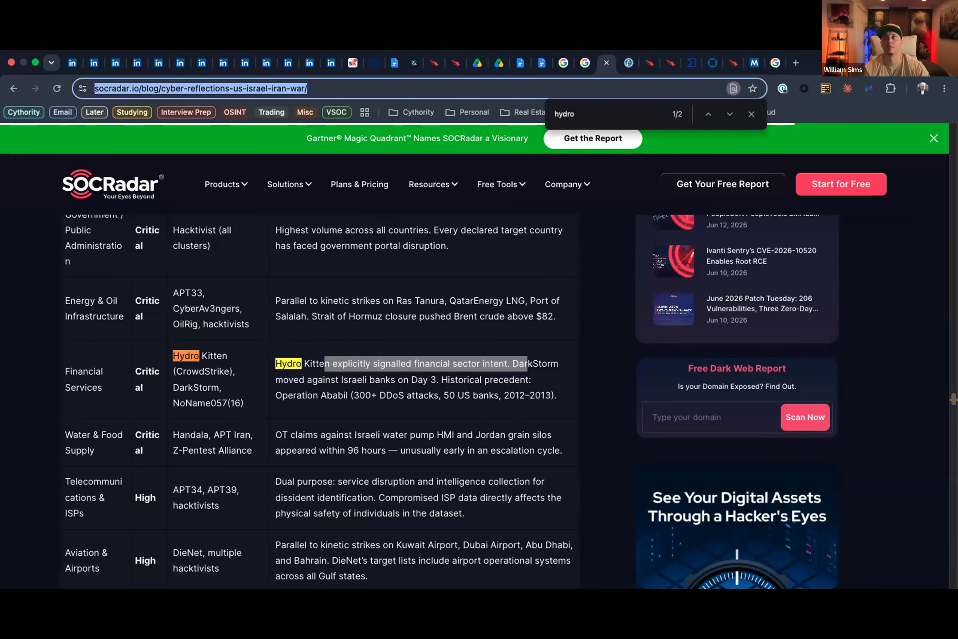
left_click(393, 373)
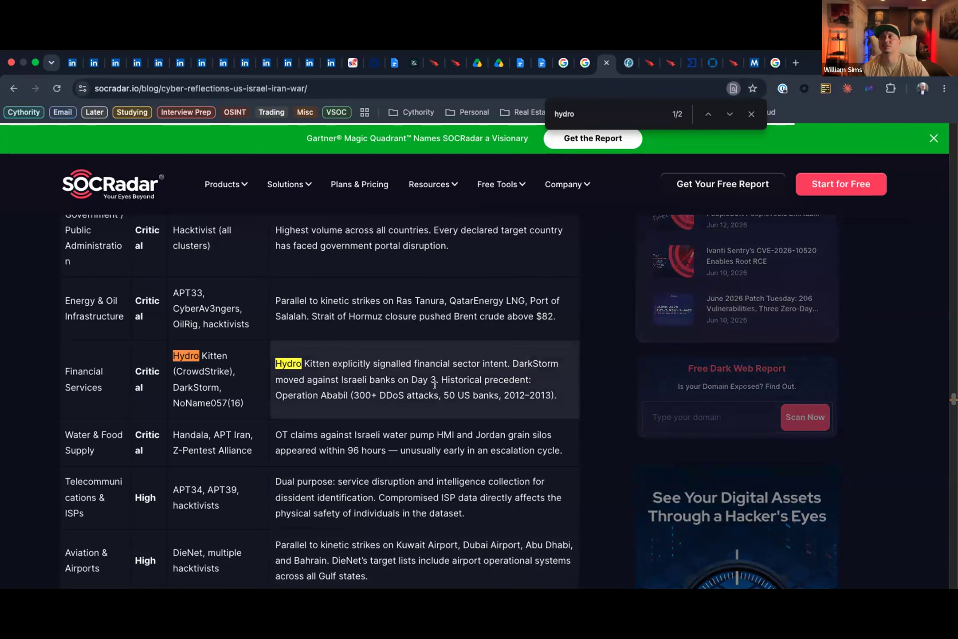
left_click_drag(446, 380, 318, 393)
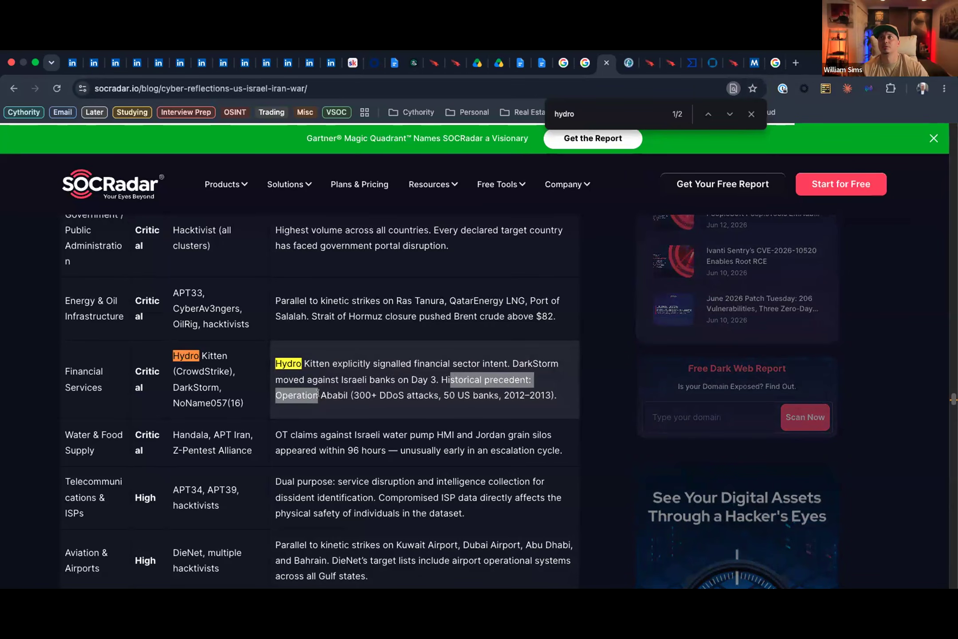
left_click(318, 393)
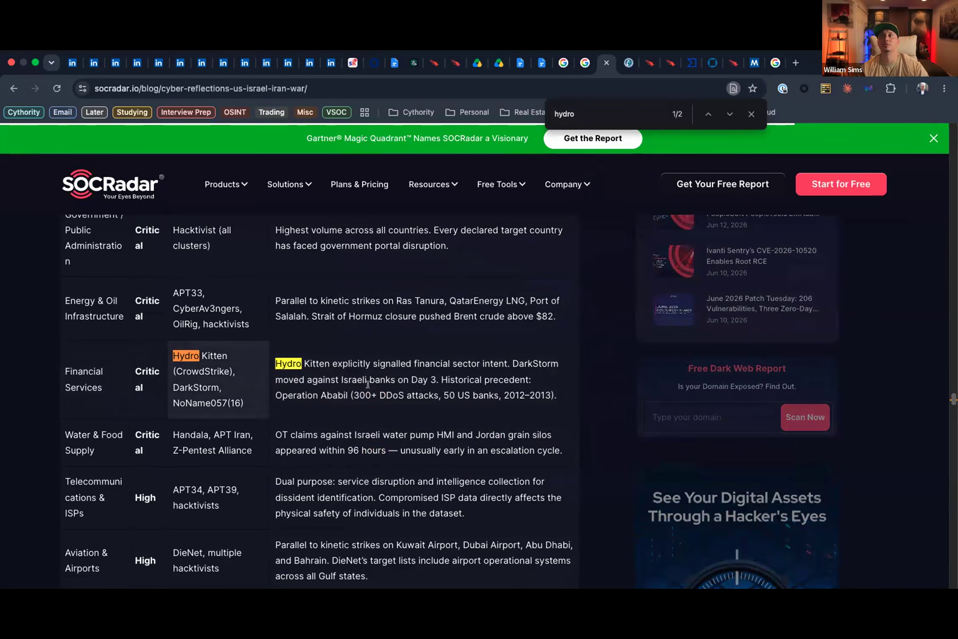
Jump to the second 'hydro' match in the SOCRadar article
scroll(419, 388, "down", 3)
scroll(418, 389, "up", 4)
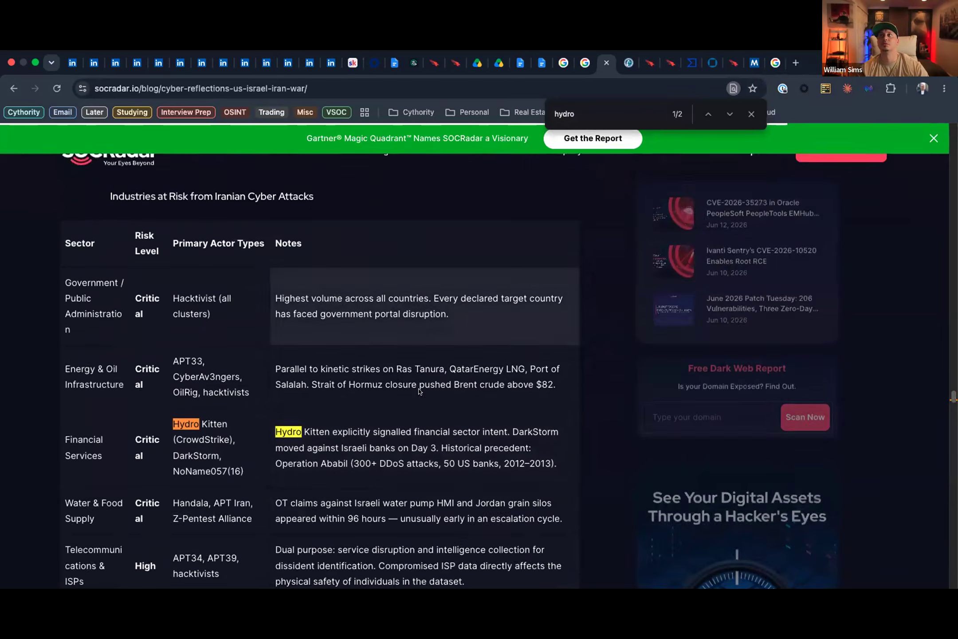
left_click(730, 114)
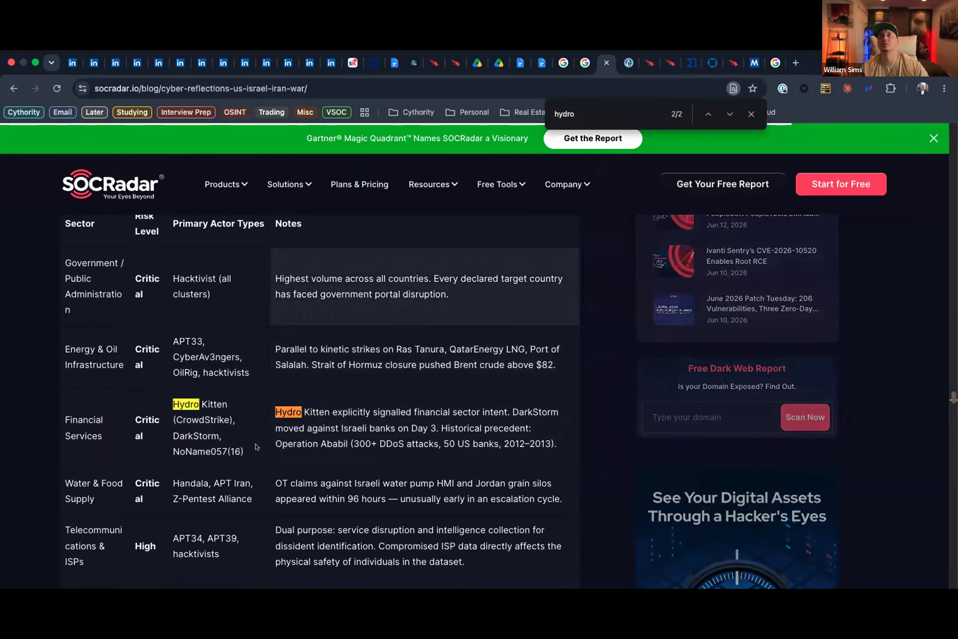
Skim back up the article, then return to the Cyber Av3ngers ioc search results
scroll(294, 371, "up", 9)
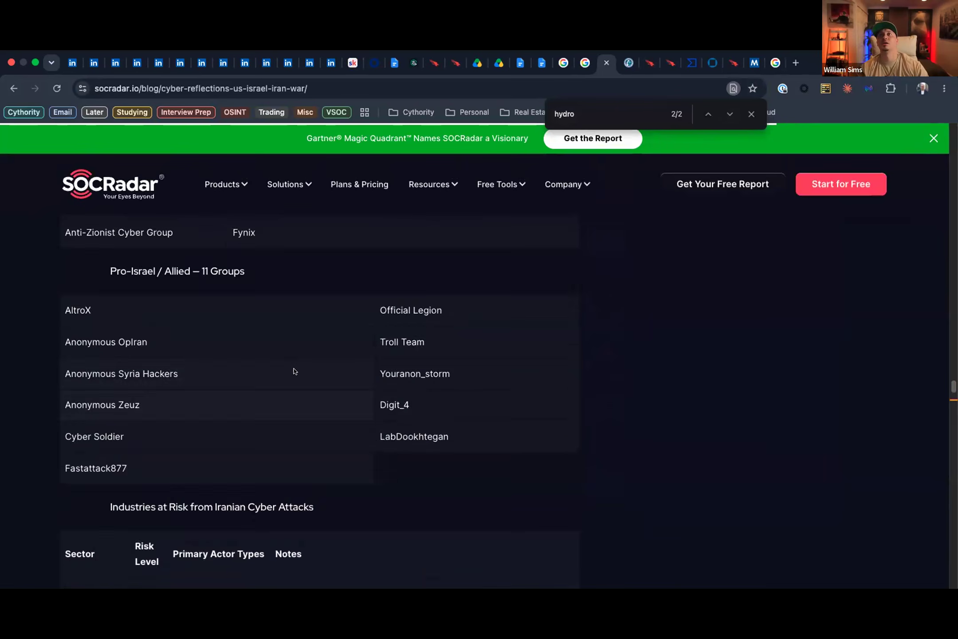
scroll(294, 371, "down", 3)
scroll(294, 371, "up", 8)
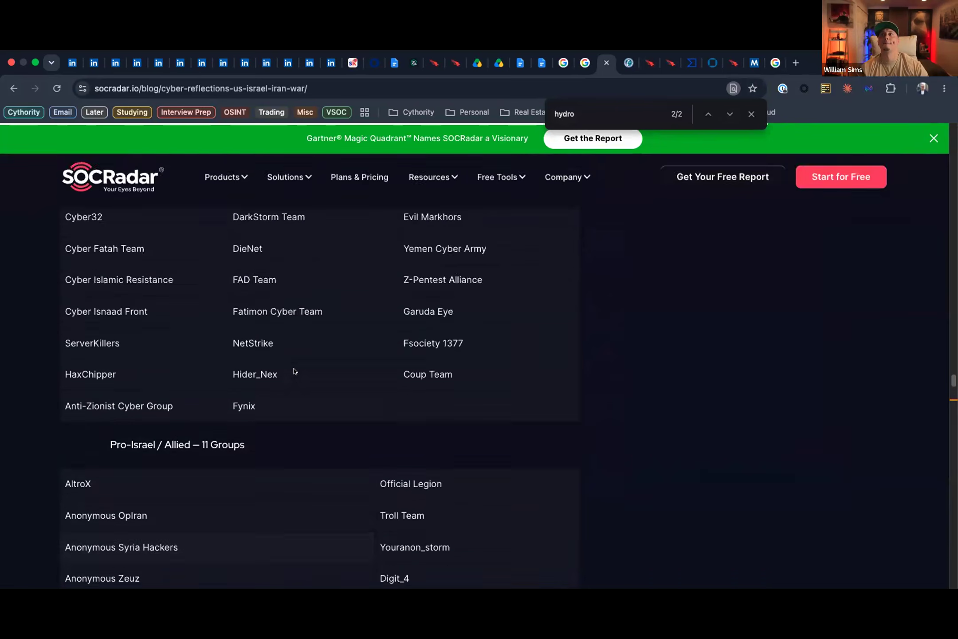
scroll(294, 371, "up", 8)
scroll(294, 371, "down", 5)
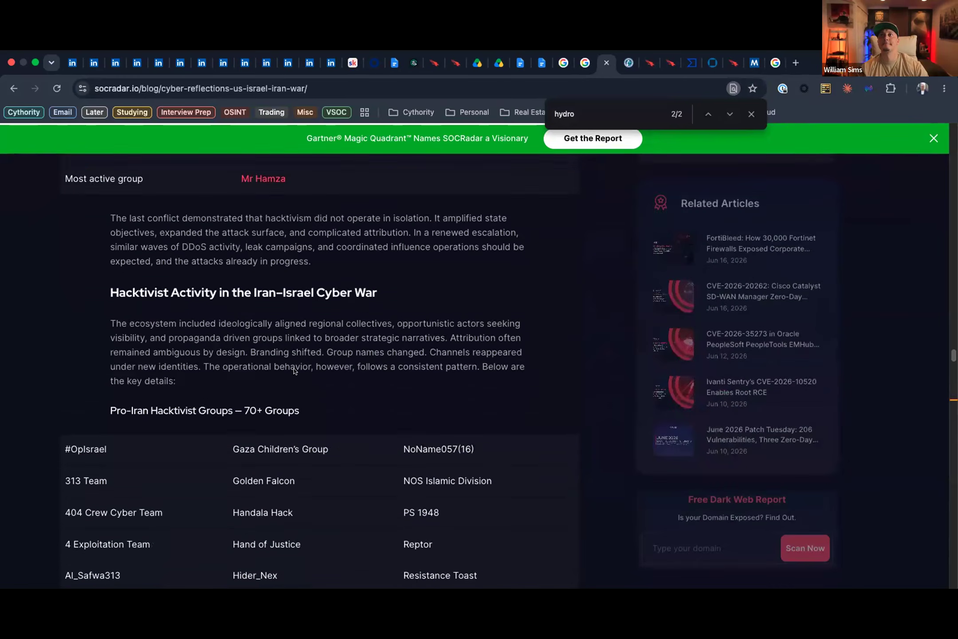
scroll(294, 369, "up", 10)
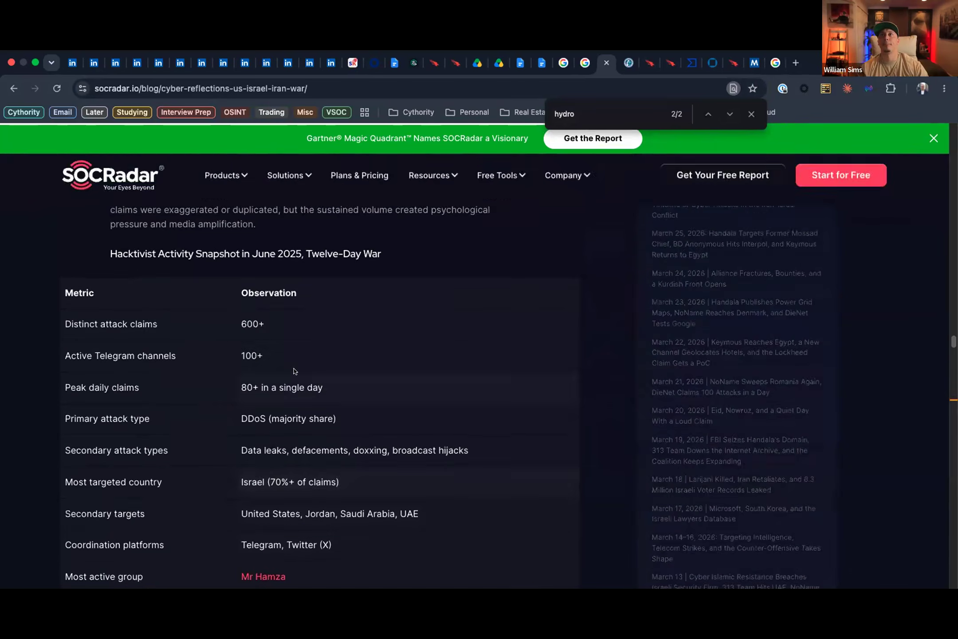
scroll(294, 371, "up", 14)
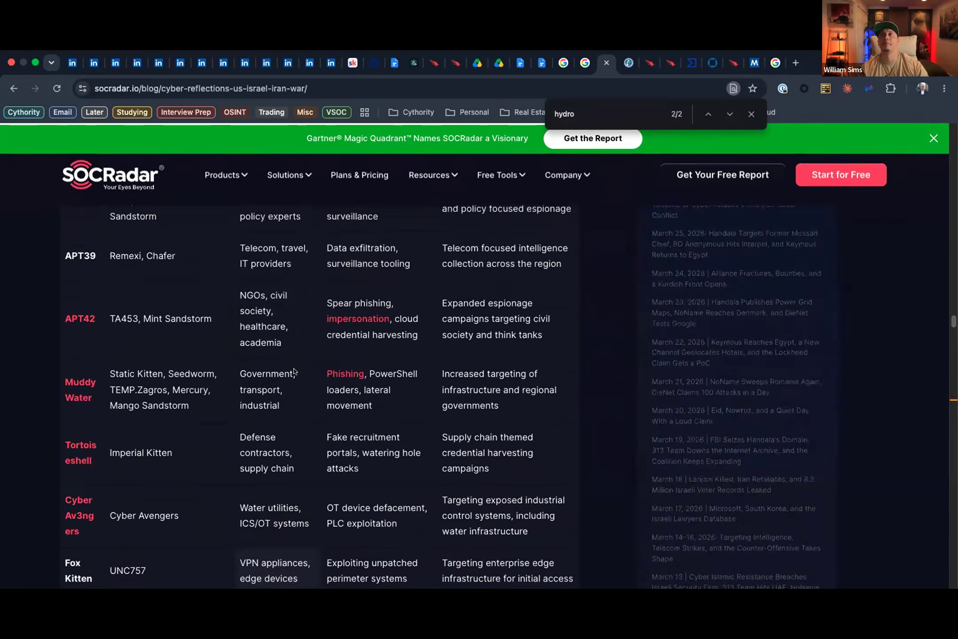
scroll(293, 371, "up", 6)
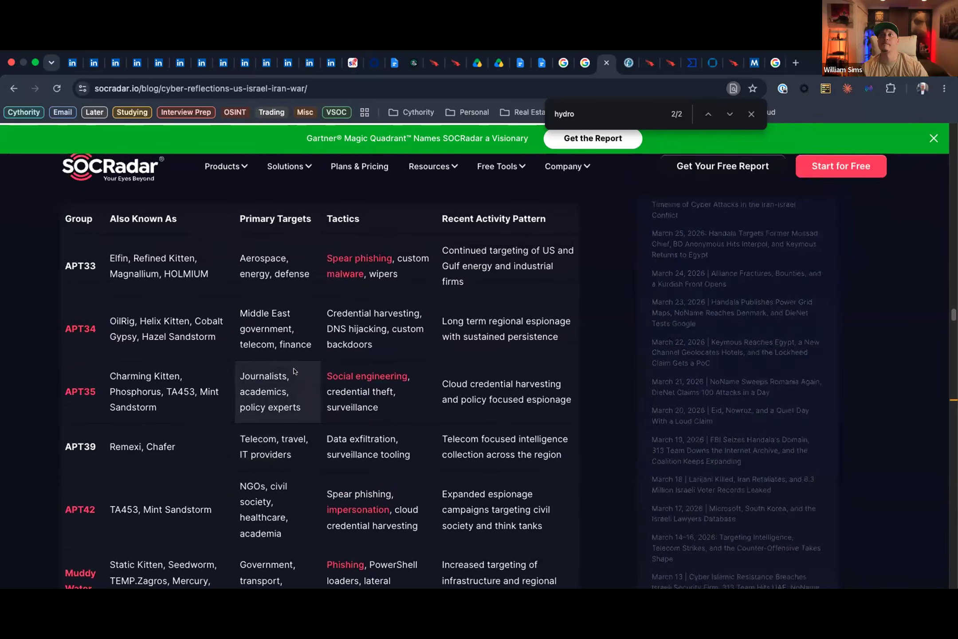
scroll(294, 370, "up", 7)
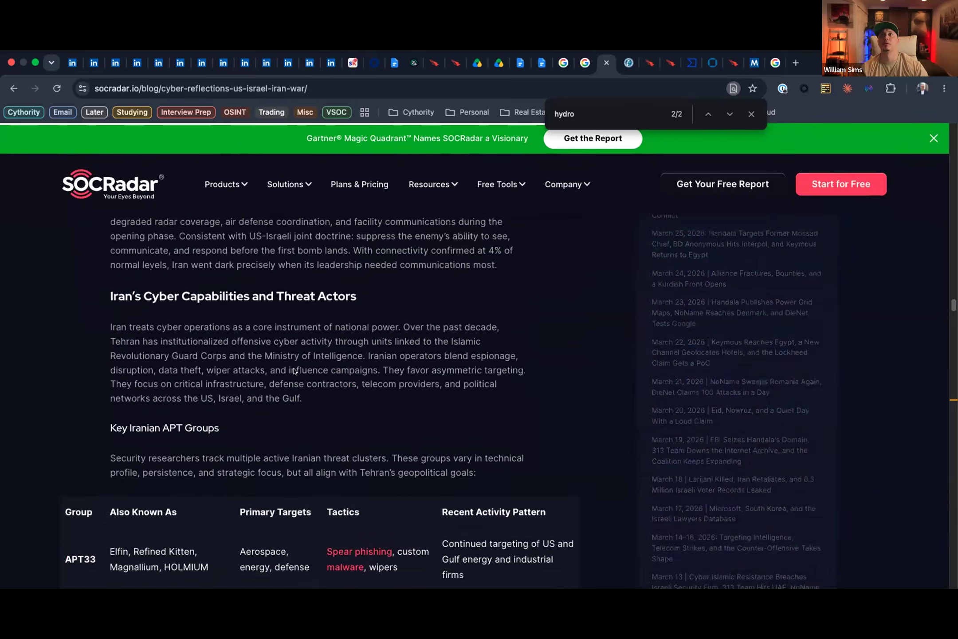
scroll(294, 371, "up", 10)
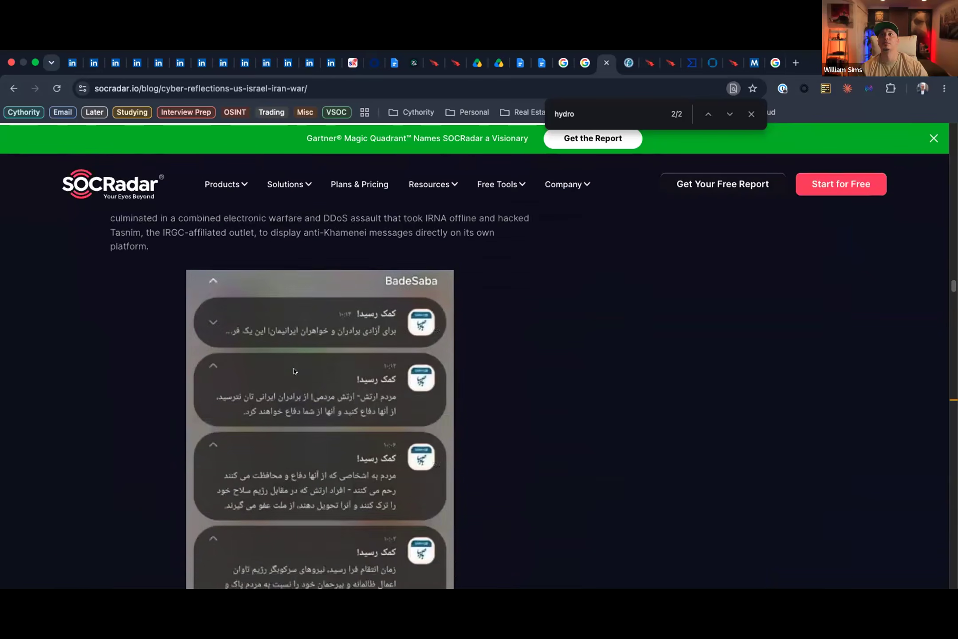
scroll(295, 371, "down", 4)
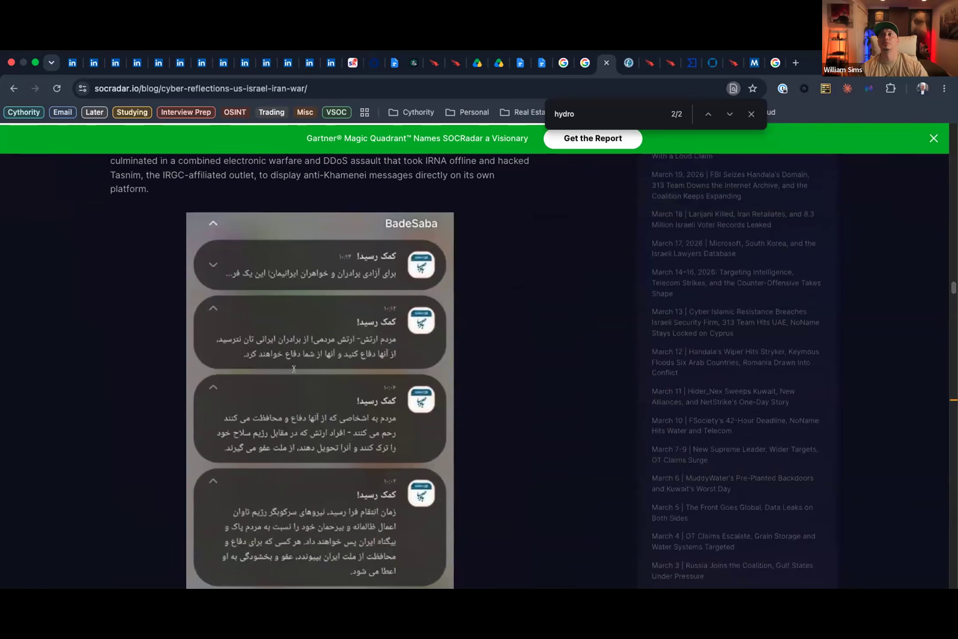
scroll(294, 371, "up", 10)
scroll(294, 371, "up", 7)
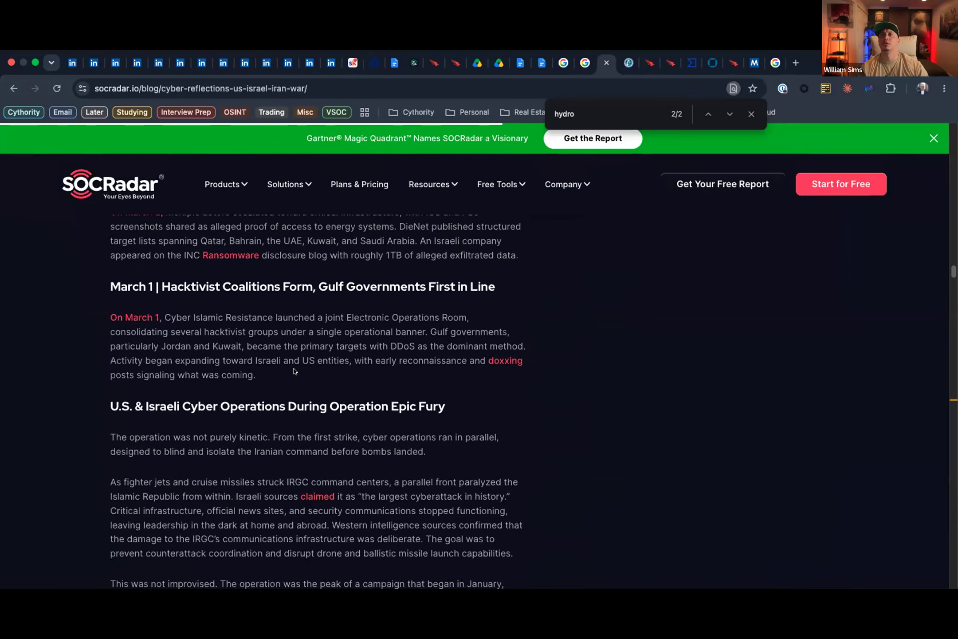
scroll(293, 369, "up", 20)
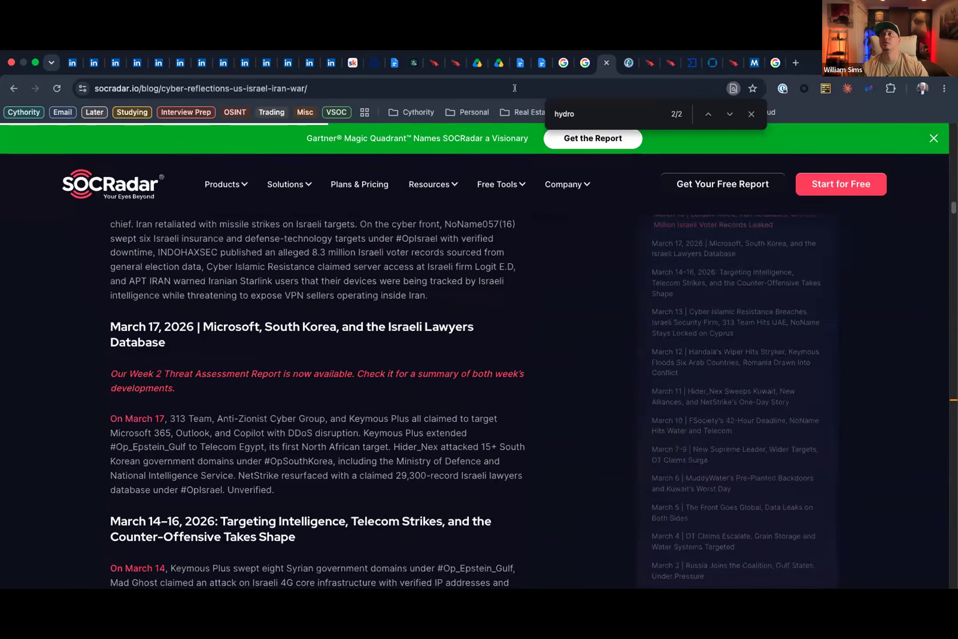
left_click(586, 63)
scroll(311, 377, "down", 2)
Expand Google's AI overview to show the Cyber Av3ngers IoC details
scroll(329, 400, "up", 2)
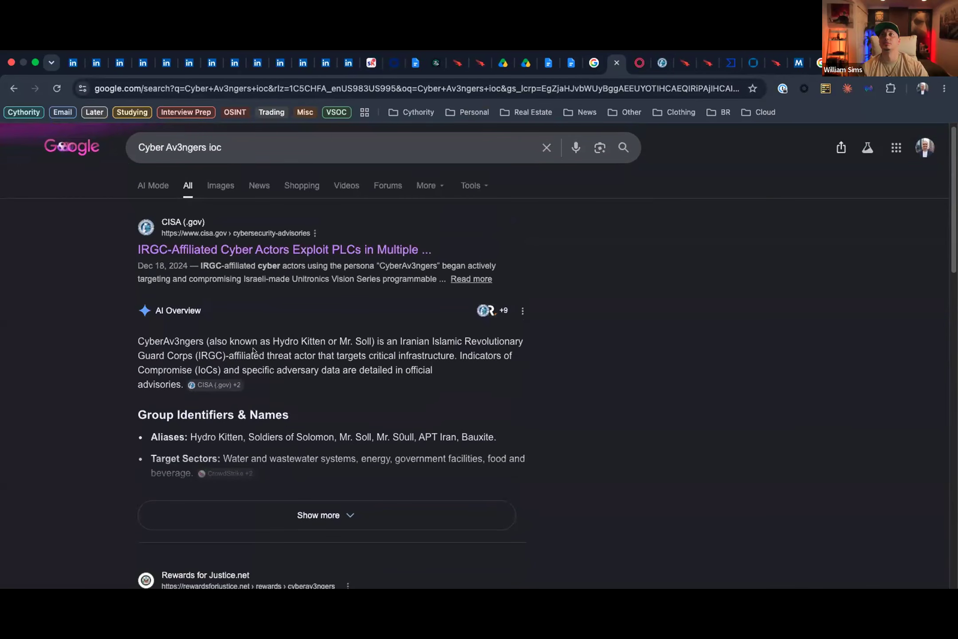
scroll(257, 428, "down", 1)
left_click(313, 460)
Open the Rewards for Justice CyberAv3ngers result in a new tab
scroll(222, 377, "down", 3)
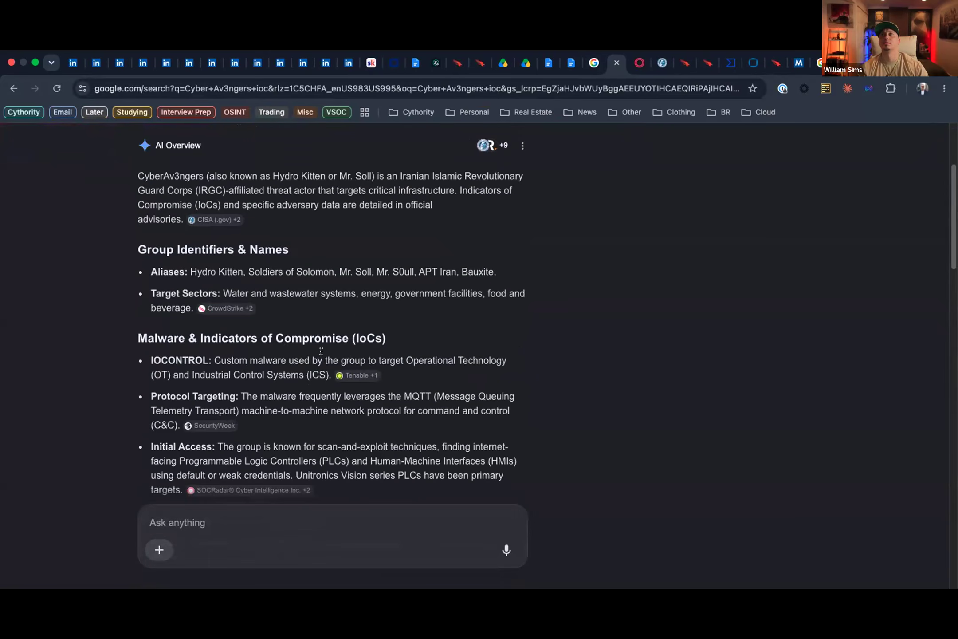
scroll(321, 351, "down", 3)
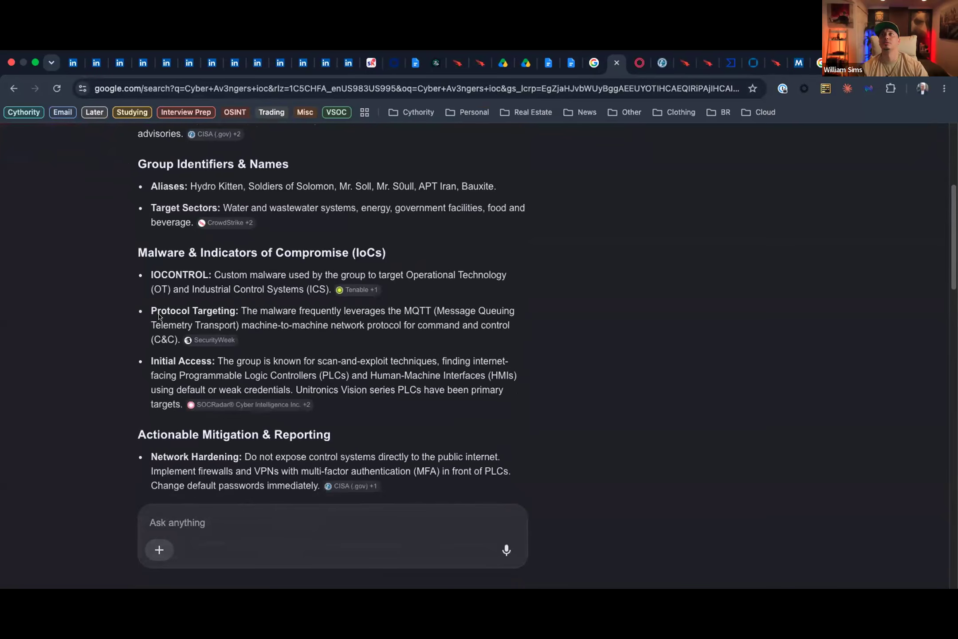
scroll(206, 361, "down", 3)
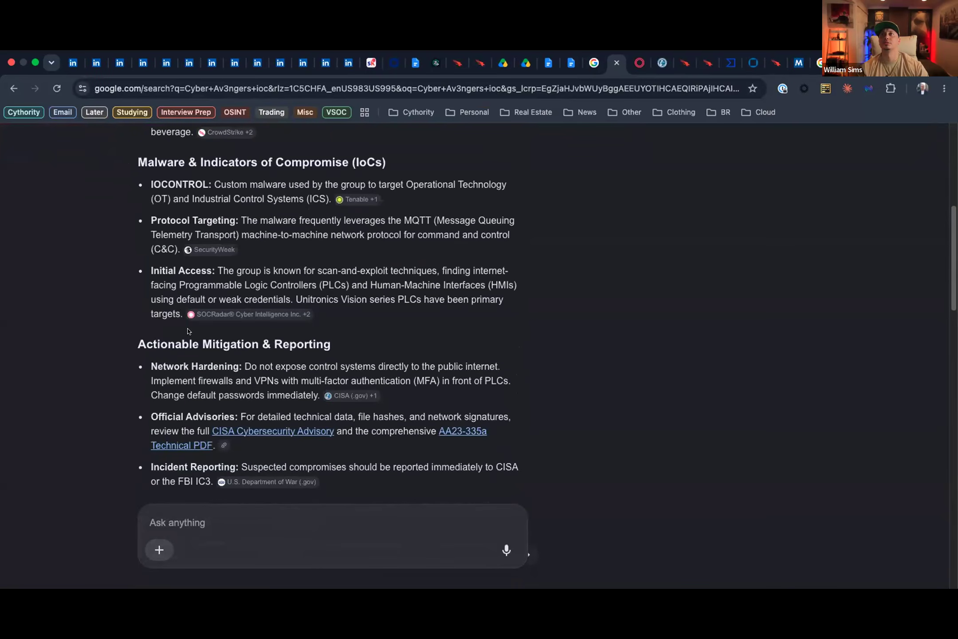
scroll(188, 330, "down", 7)
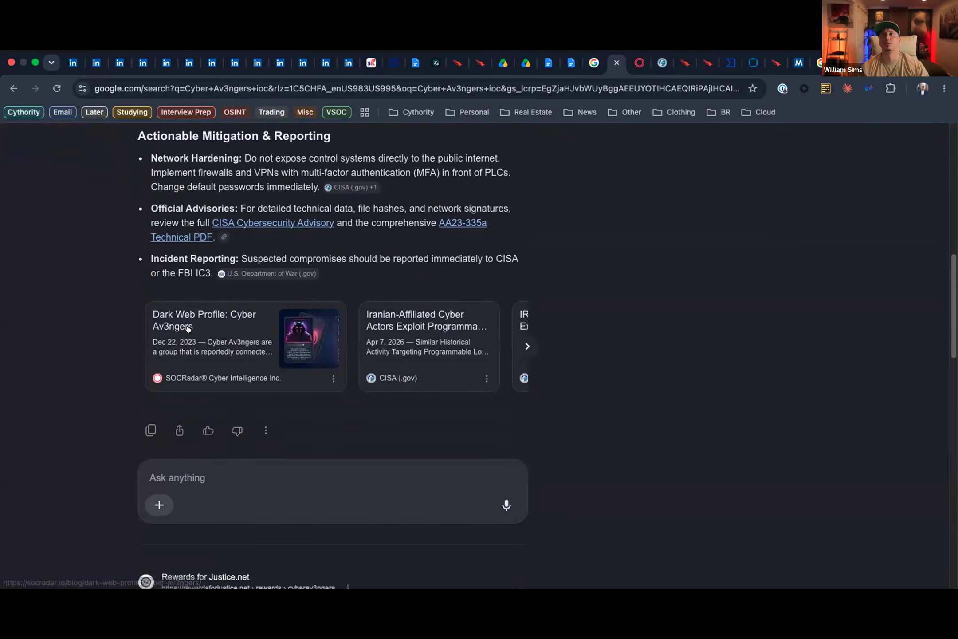
scroll(188, 329, "down", 4)
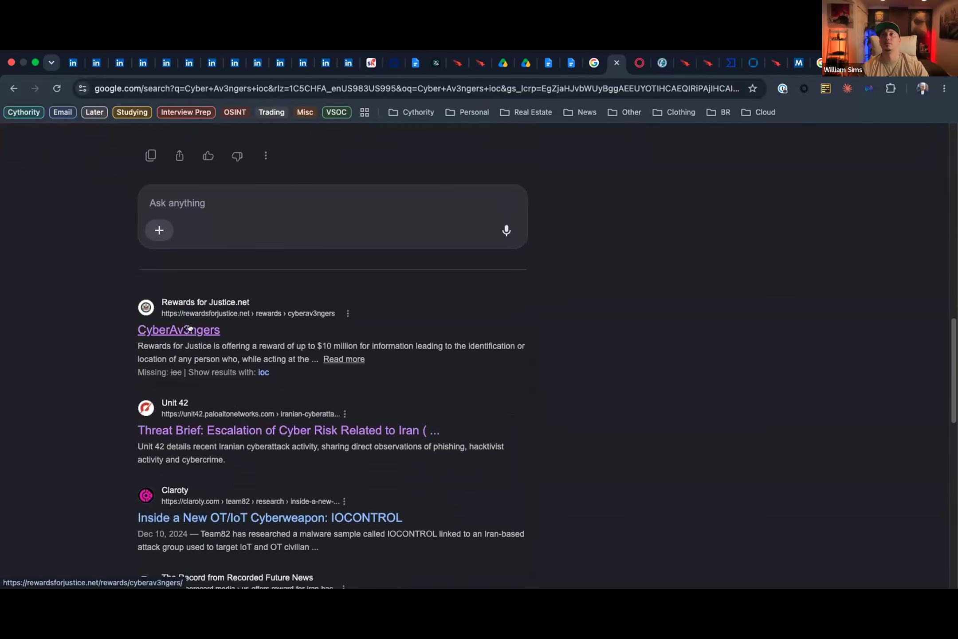
scroll(189, 327, "down", 1)
right_click(187, 316)
left_click(213, 318)
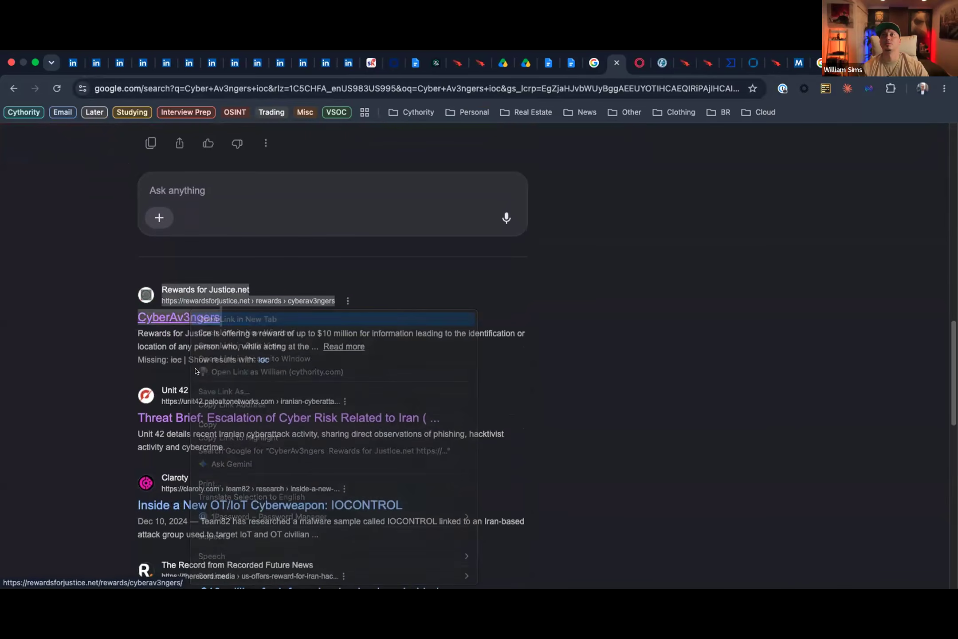
Open Unit 42's Iran threat brief in a new tab, then view the reward page
scroll(229, 343, "down", 1)
scroll(248, 368, "down", 1)
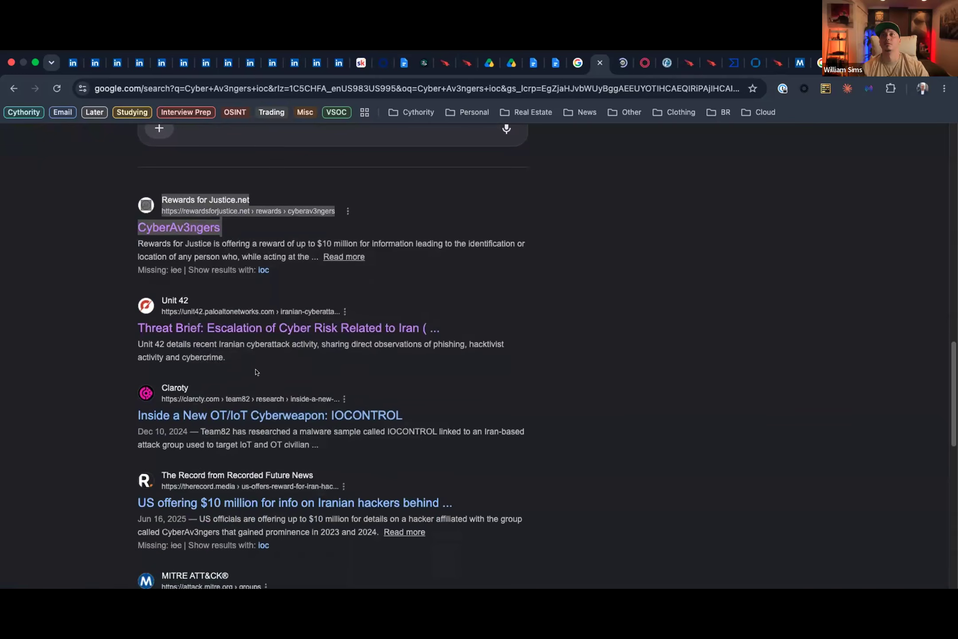
right_click(254, 331)
left_click(284, 341)
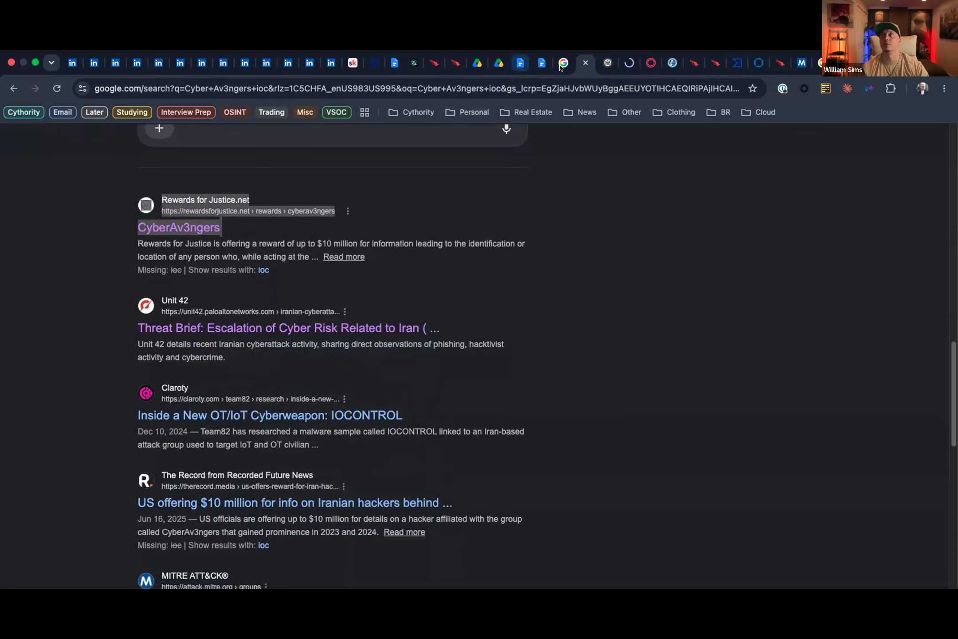
left_click(607, 63)
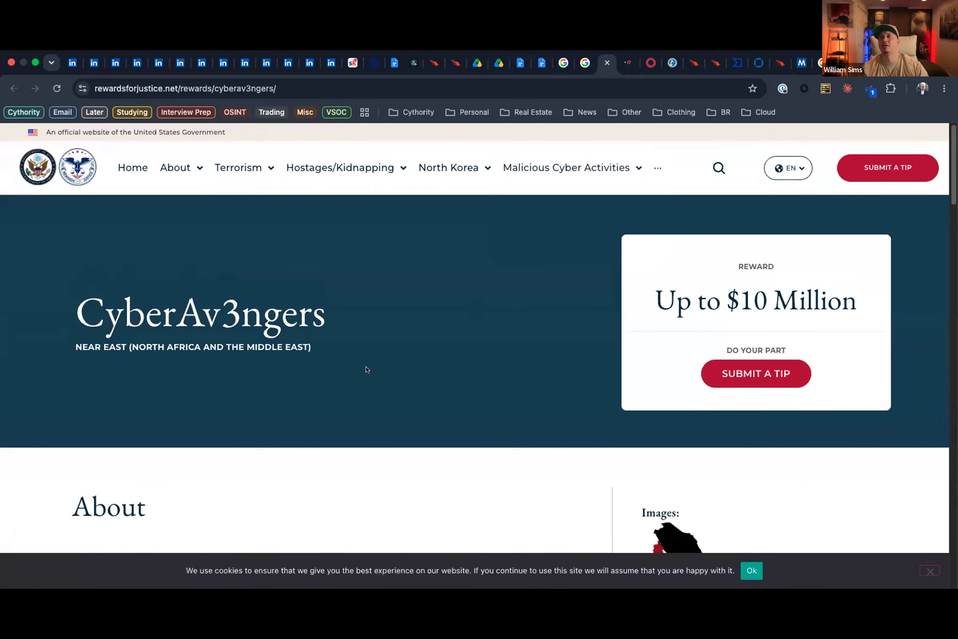
Scroll through the CyberAv3ngers reward details down to the photos
scroll(368, 368, "down", 3)
scroll(366, 369, "down", 5)
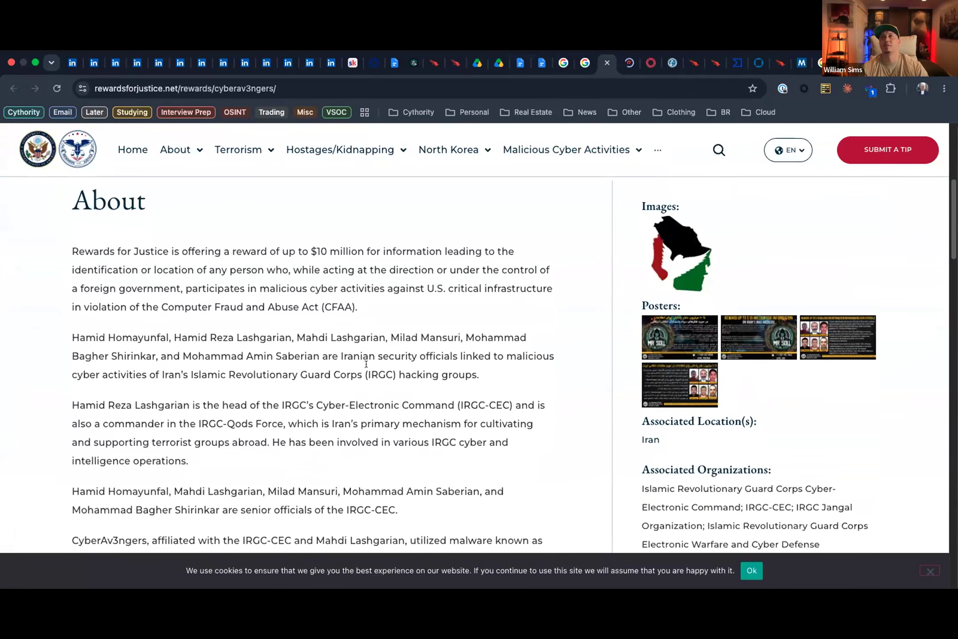
scroll(207, 333, "down", 4)
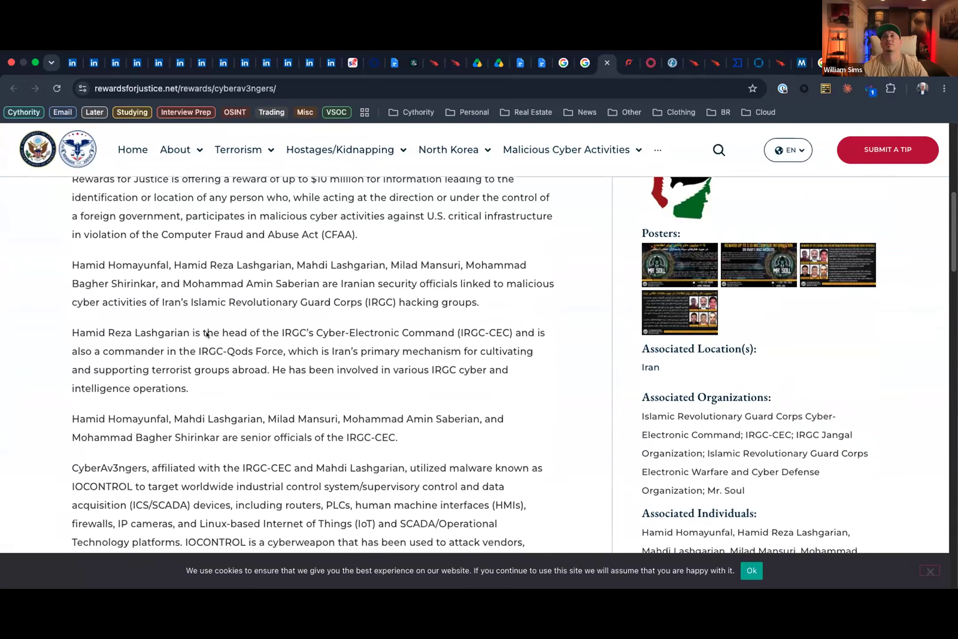
scroll(206, 333, "down", 2)
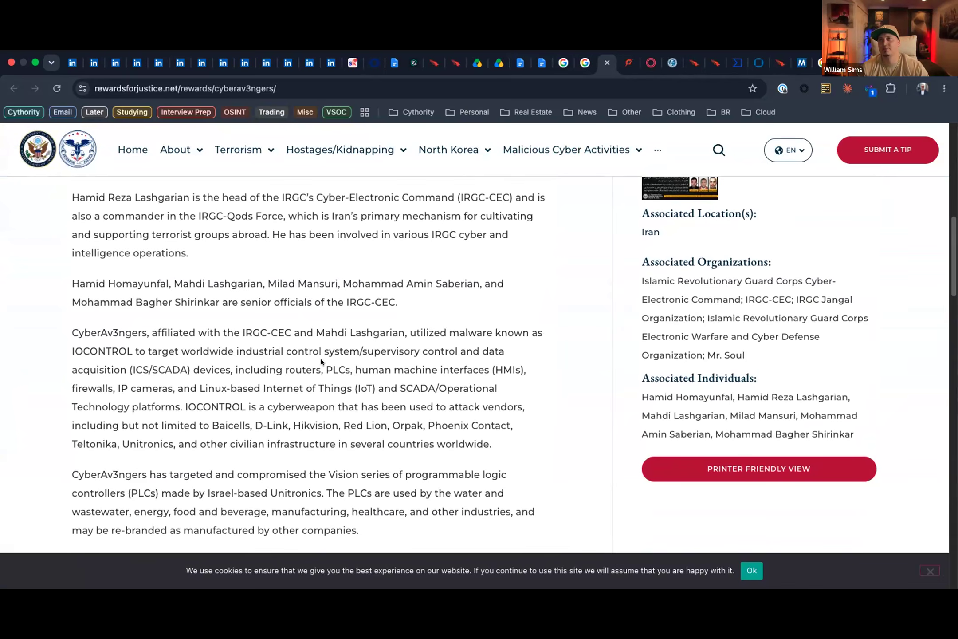
scroll(321, 362, "down", 2)
scroll(322, 362, "down", 5)
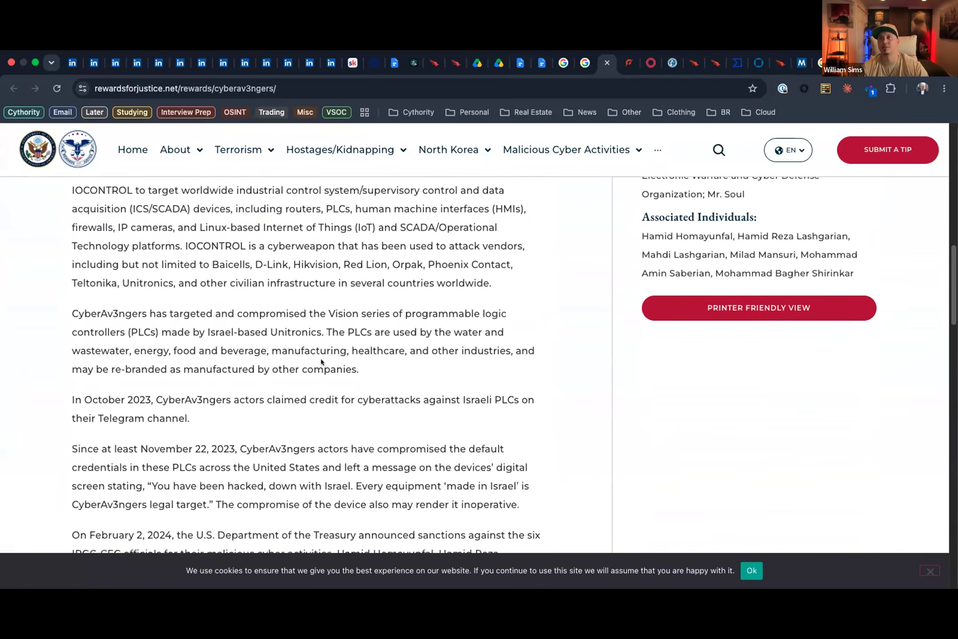
scroll(321, 362, "up", 2)
scroll(321, 362, "up", 1)
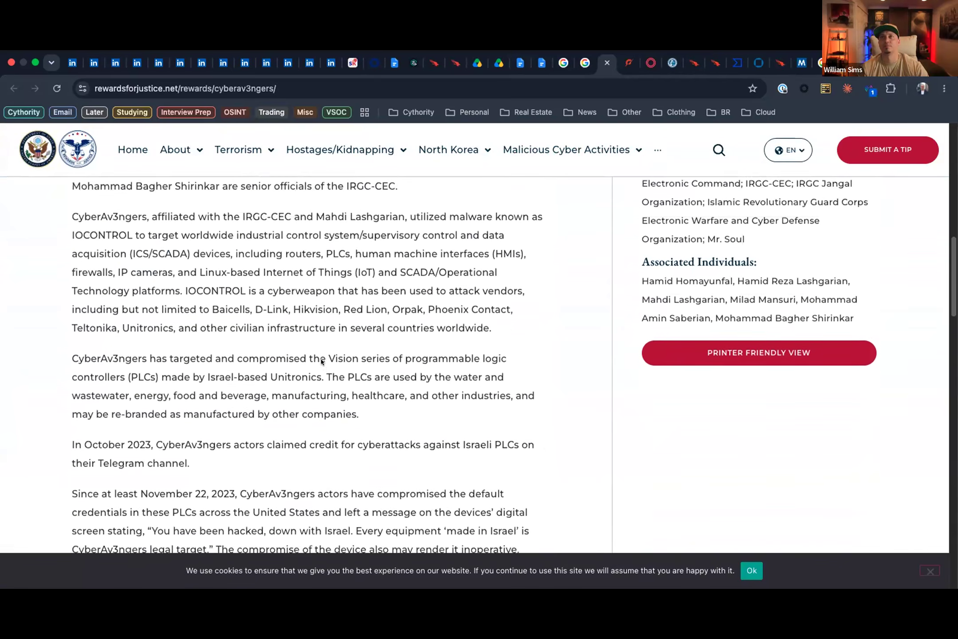
scroll(321, 361, "down", 20)
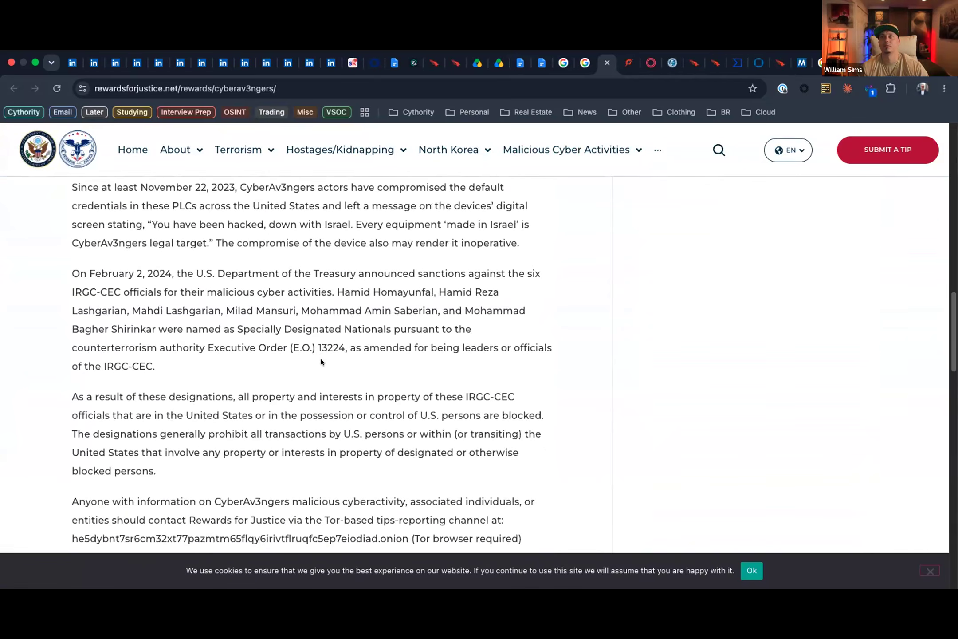
scroll(321, 356, "up", 12)
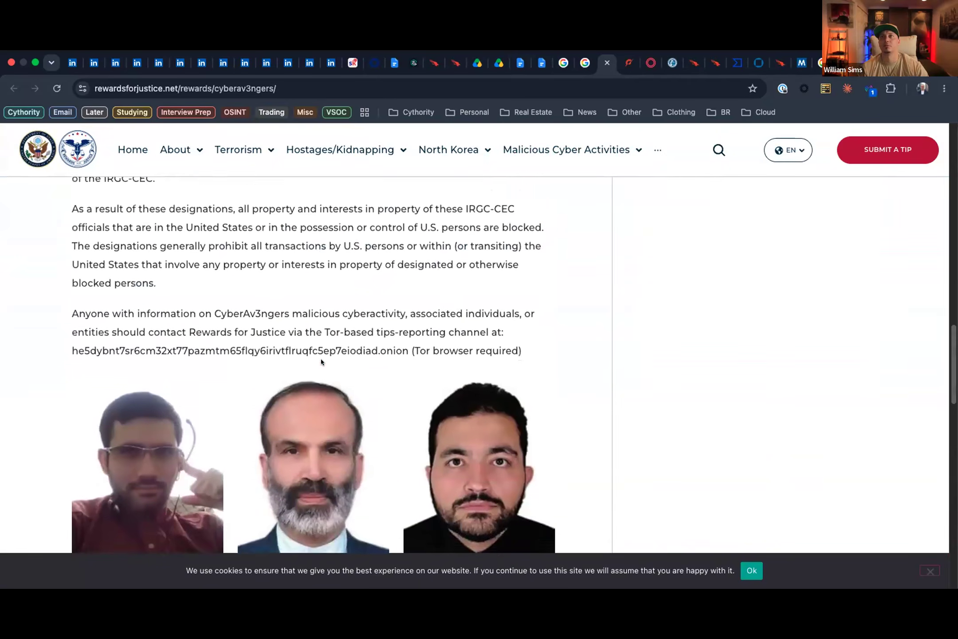
Highlight the tip-reporting sentence, then bring up the Unit 42 Iran threat brief
left_click_drag(204, 331, 367, 351)
left_click(362, 347)
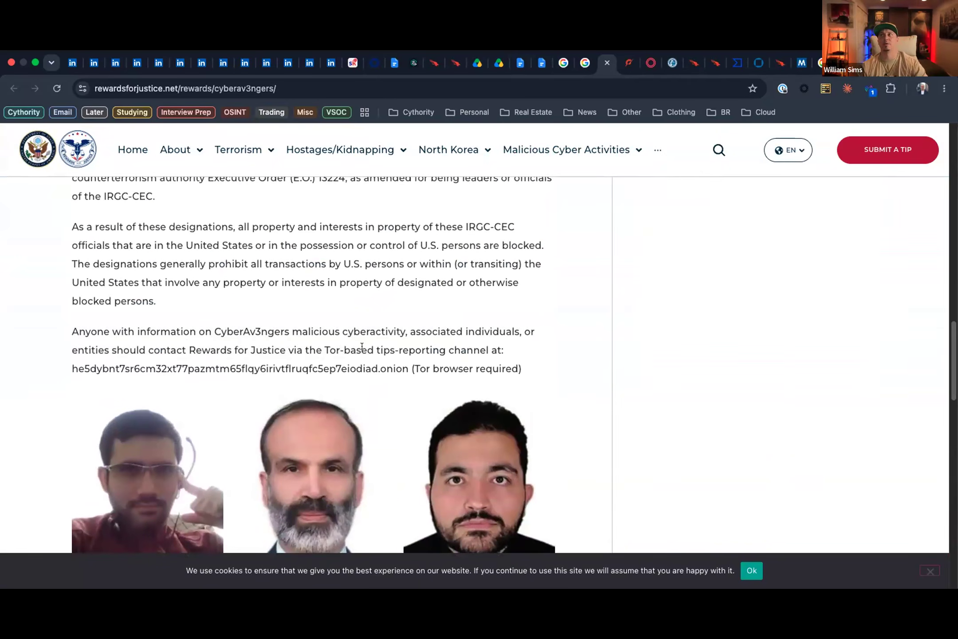
left_click(621, 66)
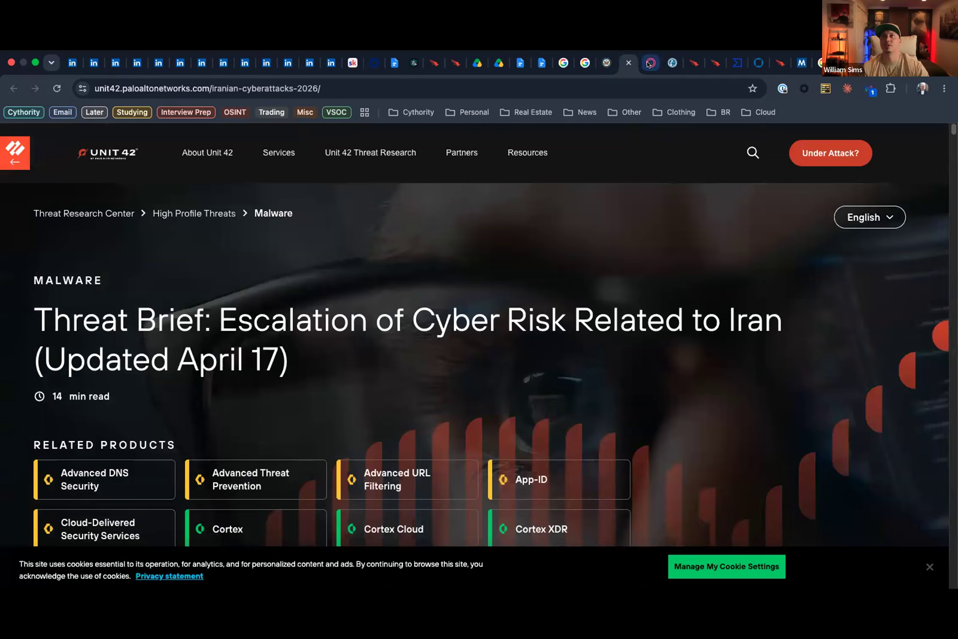
Read the brief's critical infrastructure section, highlighting the Unit 42 discovery and Rockwell Automation sentences
scroll(423, 316, "down", 10)
scroll(424, 315, "down", 4)
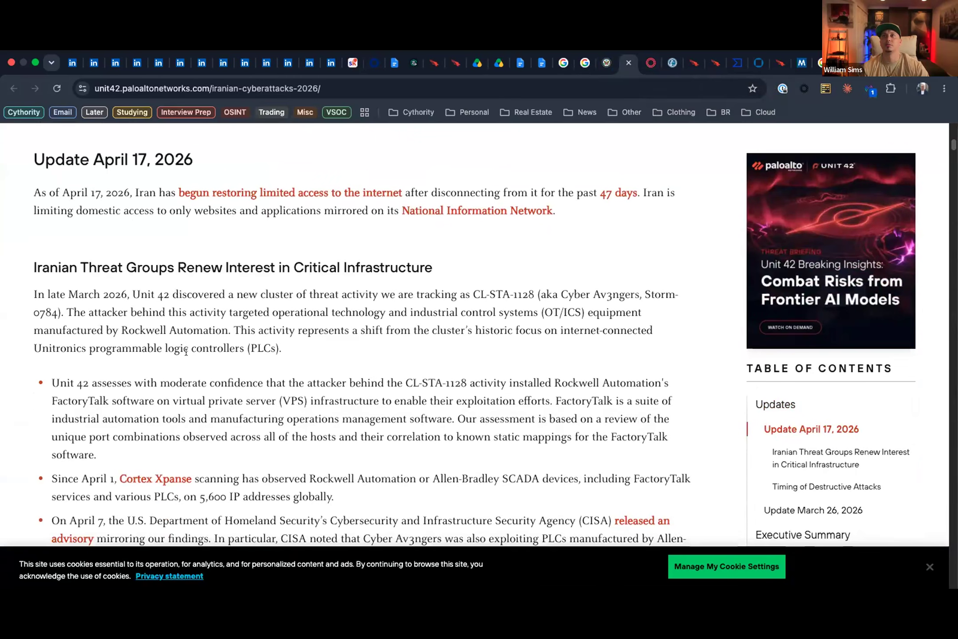
scroll(195, 354, "down", 2)
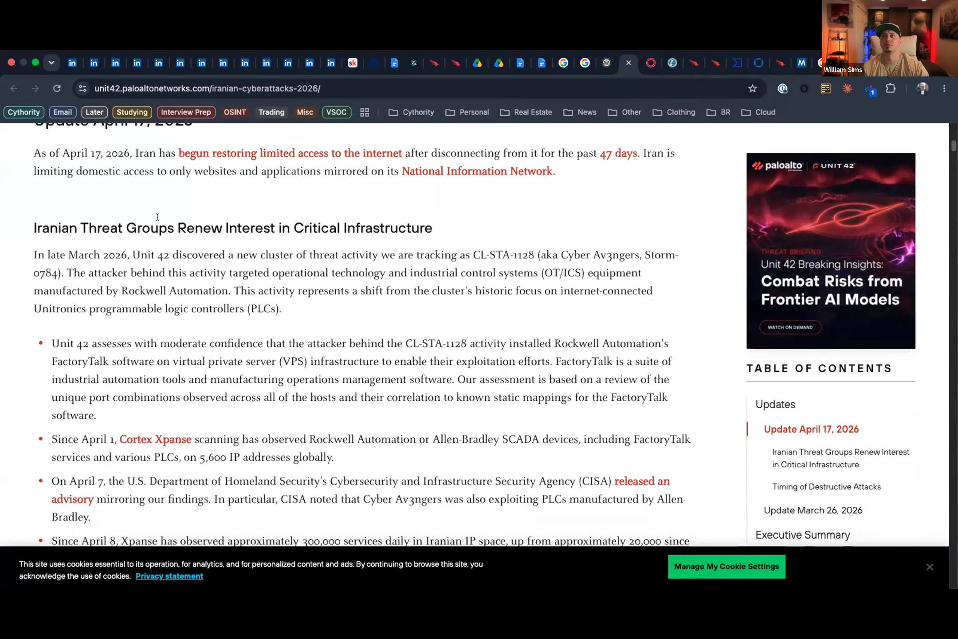
left_click_drag(157, 216, 311, 229)
left_click(33, 274)
left_click_drag(188, 249, 192, 252)
left_click(238, 256)
left_click_drag(170, 290, 386, 293)
left_click(255, 329)
Scroll on and highlight the customer protections, mitigations and products-and-services passages while reading
scroll(231, 336, "down", 3)
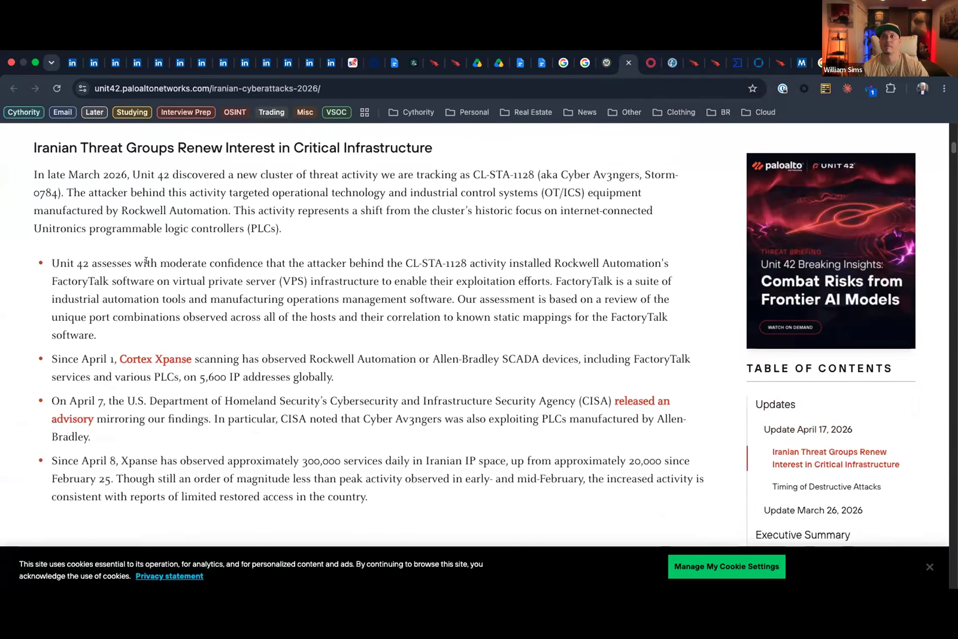
scroll(146, 262, "down", 5)
scroll(146, 265, "down", 15)
scroll(146, 266, "down", 4)
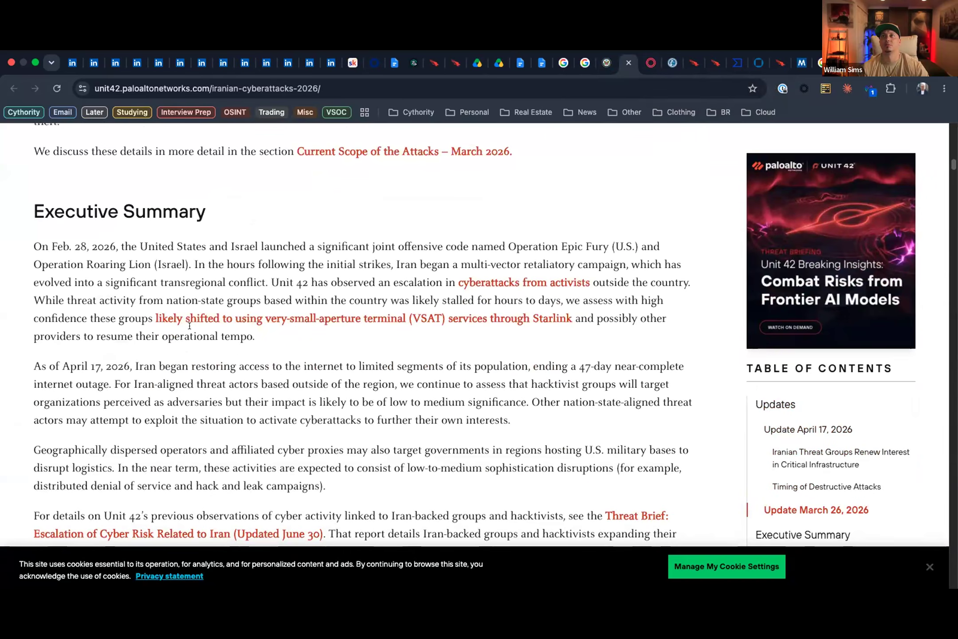
scroll(263, 246, "down", 5)
scroll(263, 246, "down", 5)
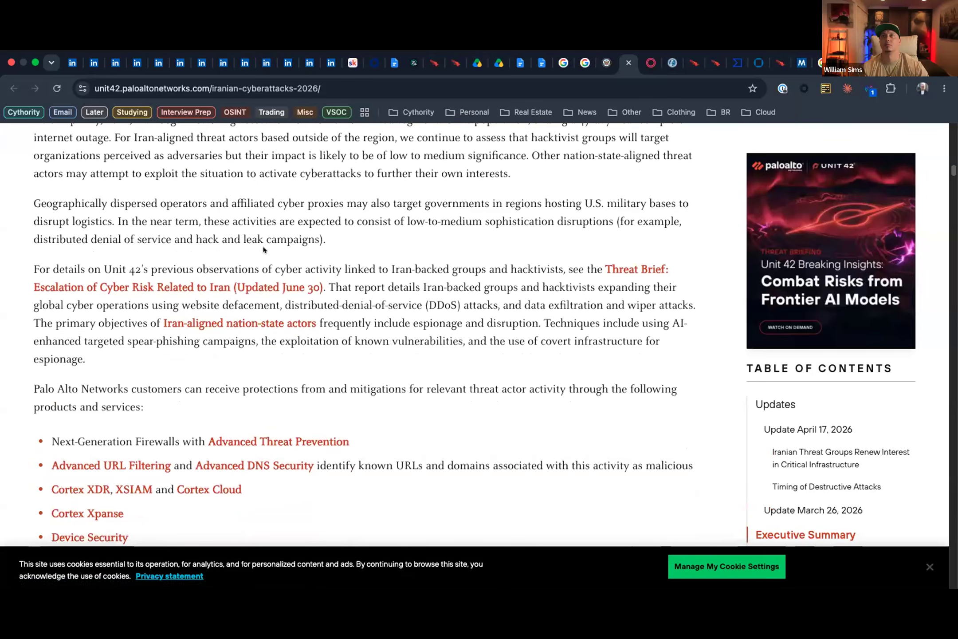
scroll(262, 251, "down", 4)
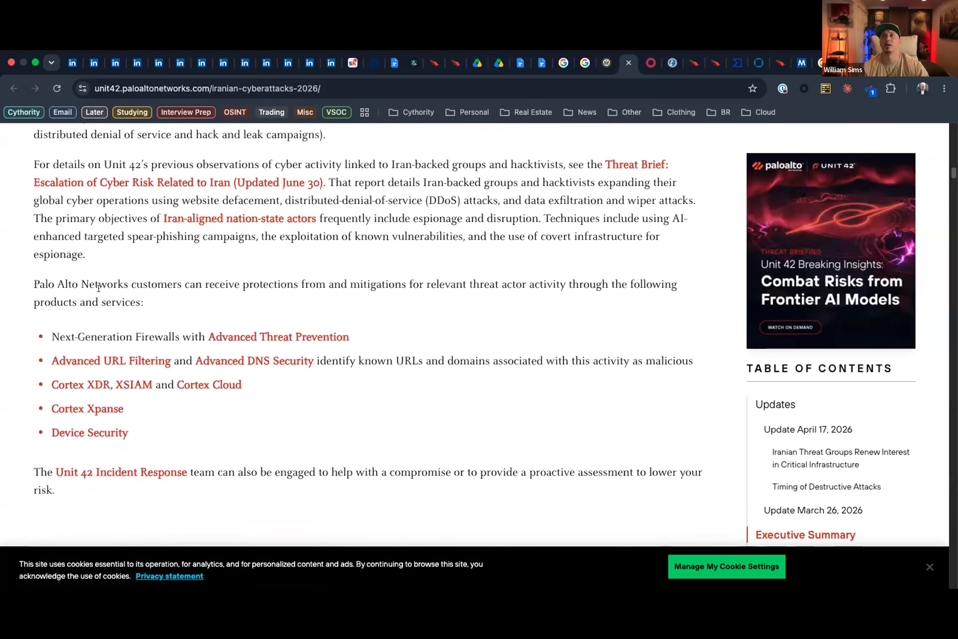
left_click_drag(377, 278, 112, 284)
left_click(254, 284)
left_click_drag(437, 277, 326, 280)
left_click(465, 277)
left_click_drag(43, 303, 144, 306)
left_click(223, 314)
Scroll to the end of the Unit 42 threat brief and close its tab
scroll(92, 473, "down", 10)
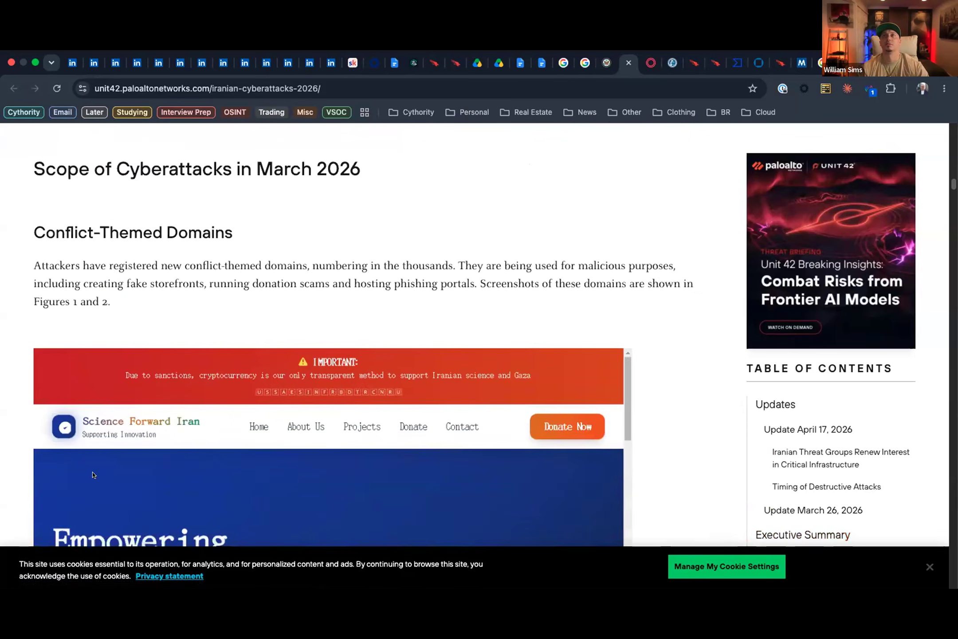
scroll(132, 264, "down", 5)
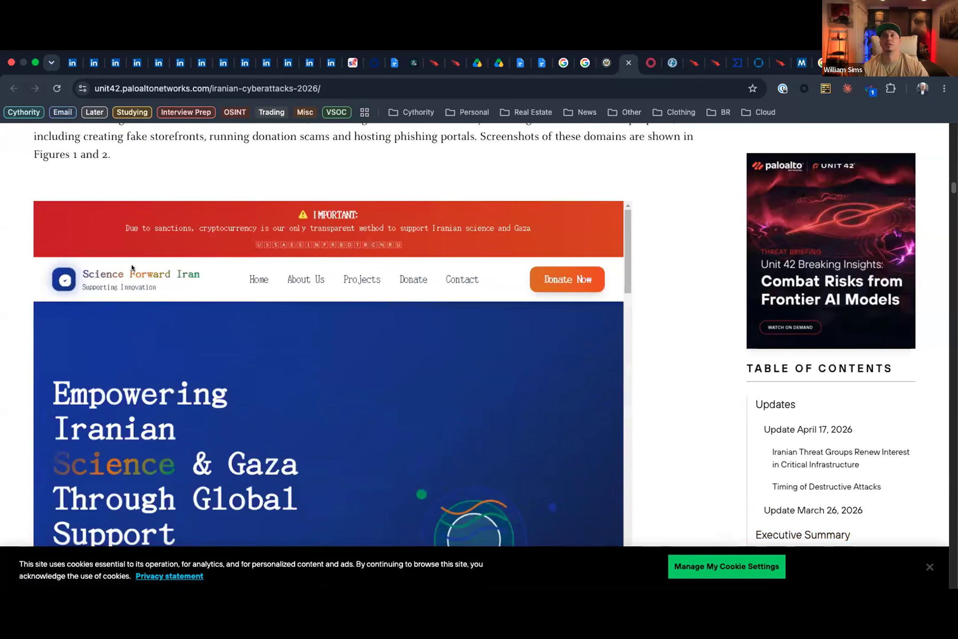
scroll(132, 264, "up", 5)
scroll(132, 265, "down", 14)
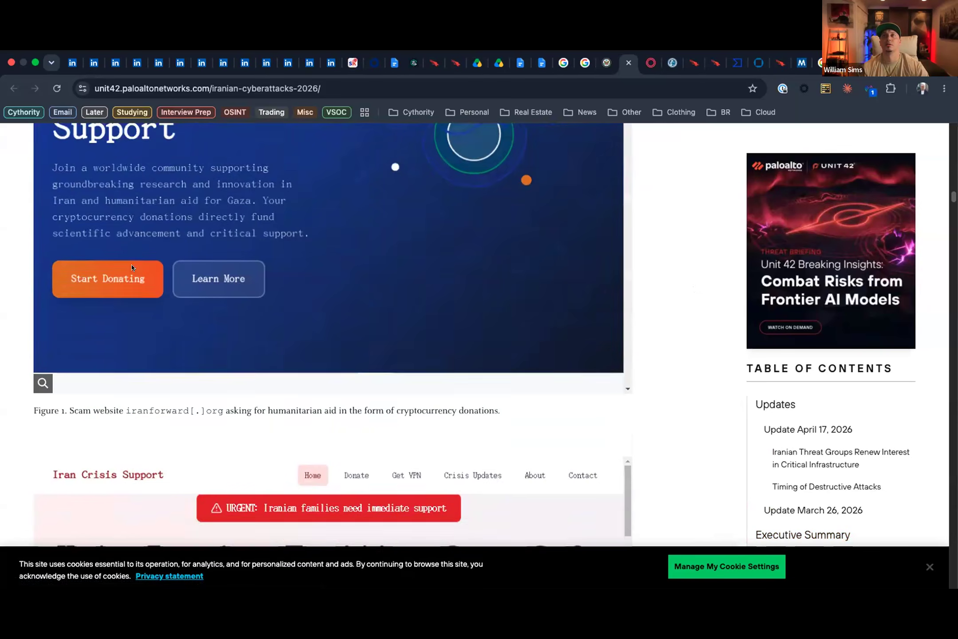
scroll(132, 268, "down", 12)
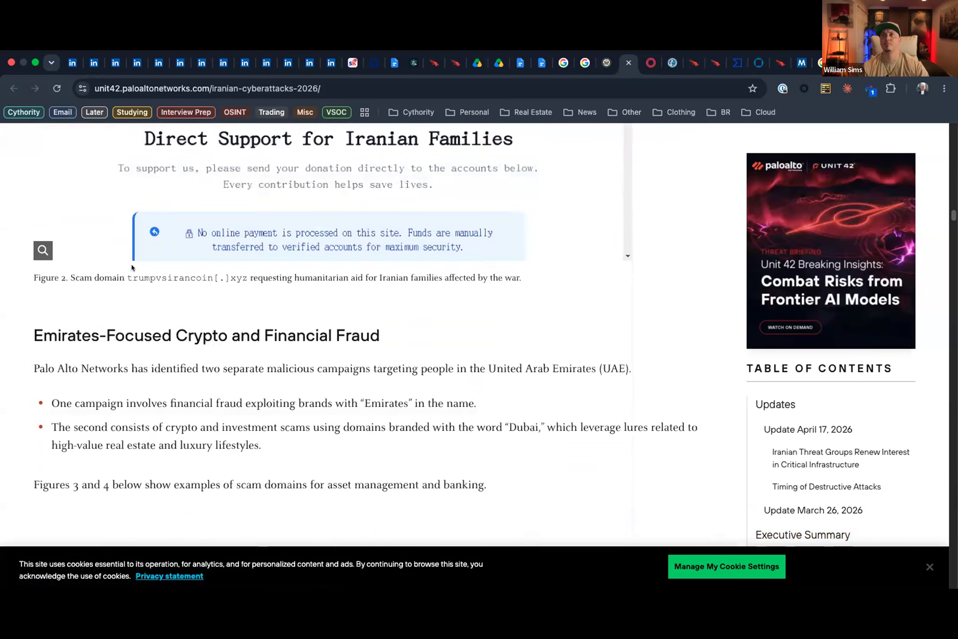
scroll(132, 265, "down", 20)
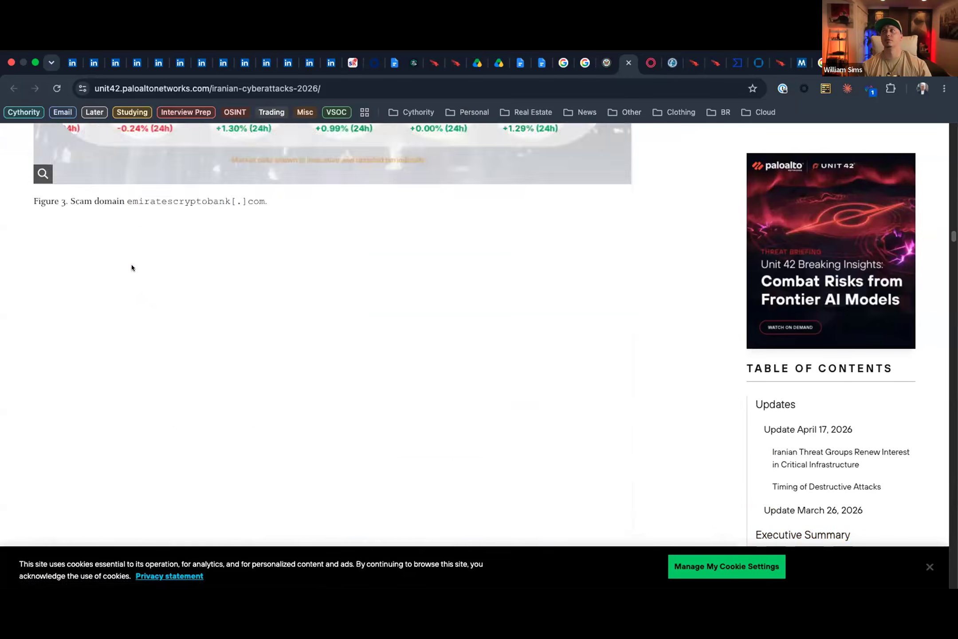
scroll(132, 268, "down", 20)
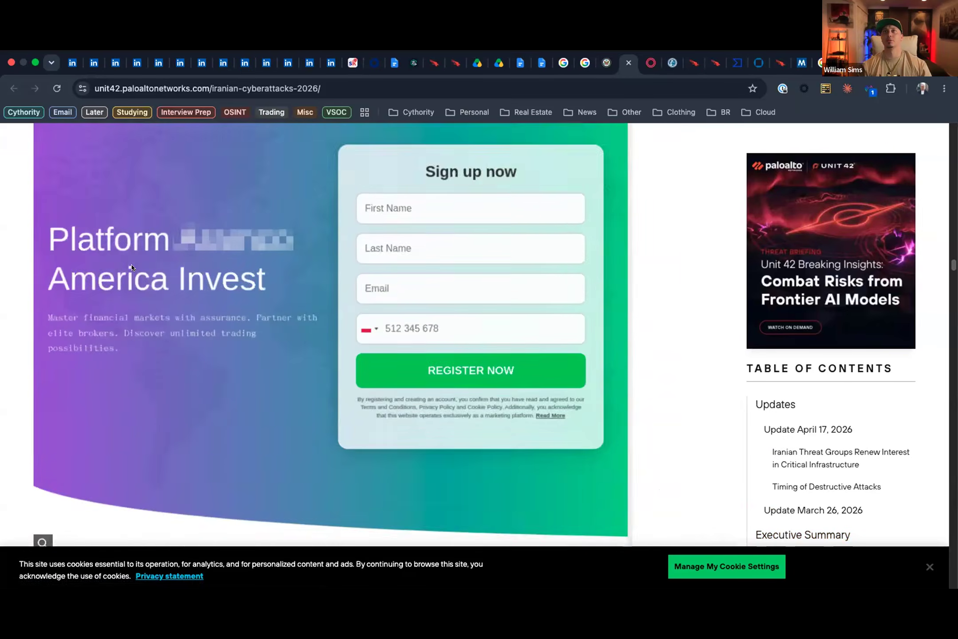
scroll(131, 268, "up", 3)
scroll(132, 268, "down", 12)
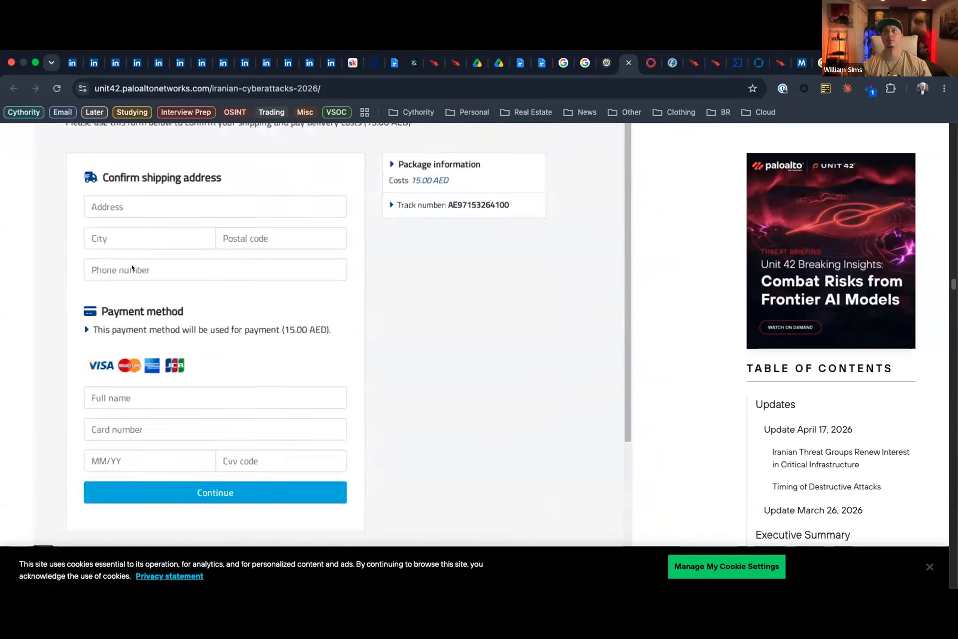
scroll(131, 268, "down", 15)
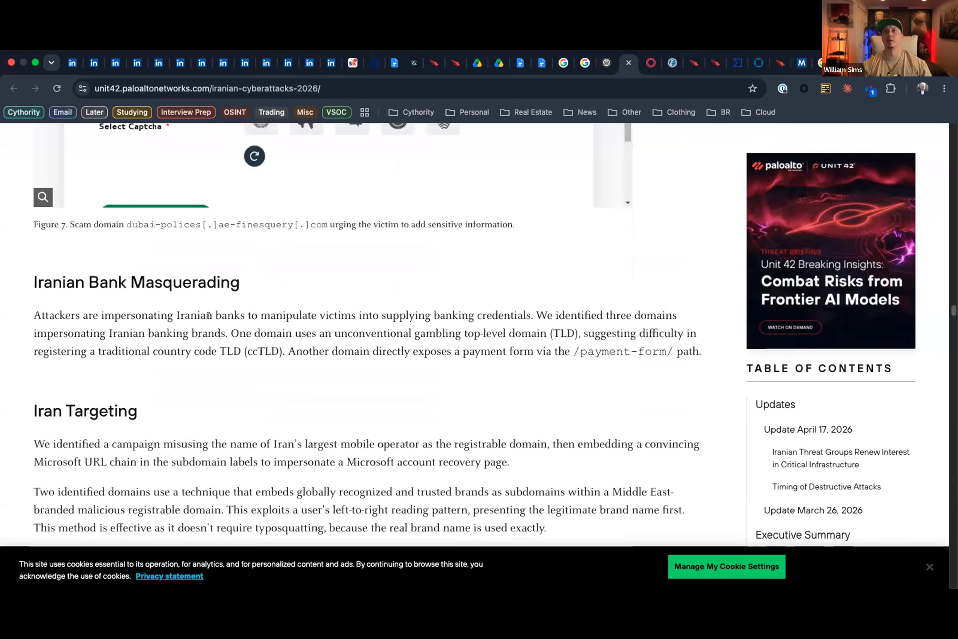
scroll(255, 336, "down", 10)
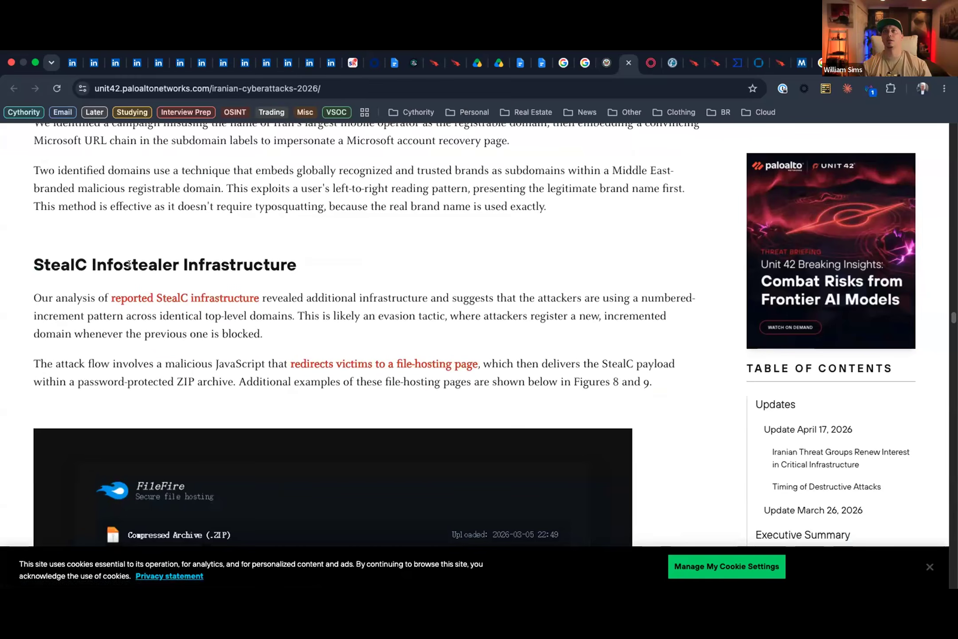
scroll(156, 315, "down", 2)
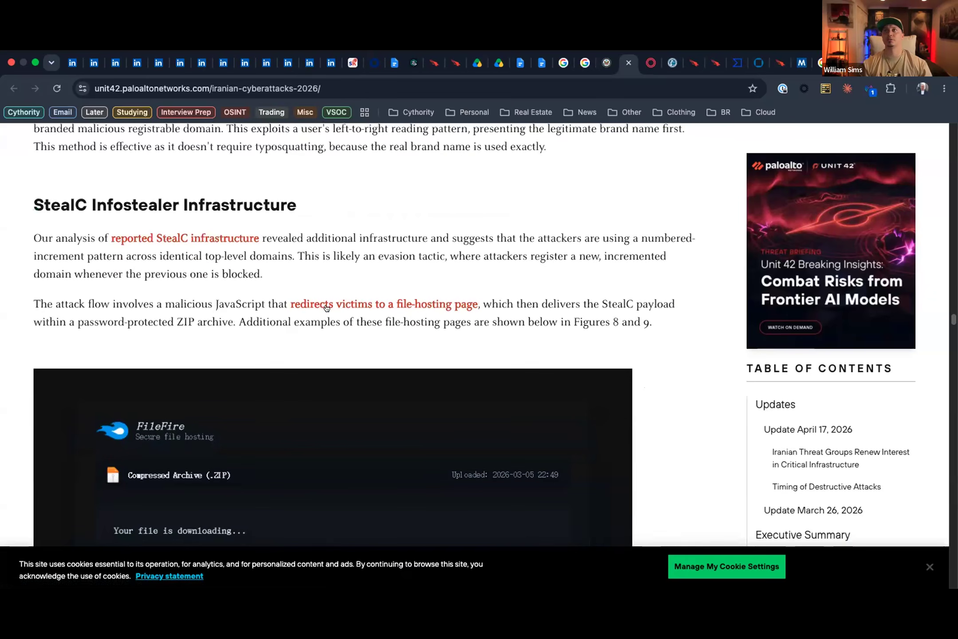
scroll(263, 305, "down", 1)
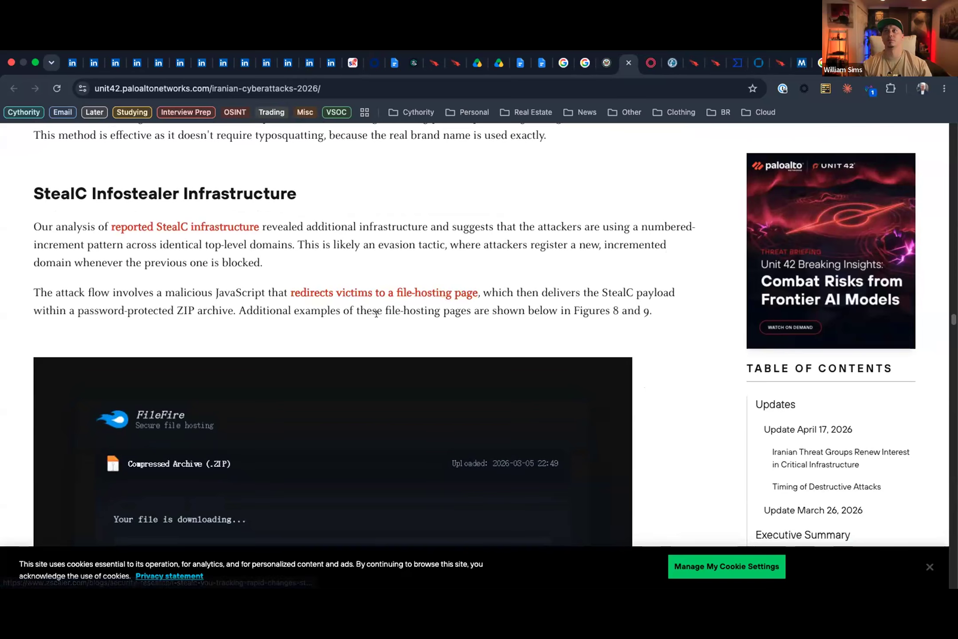
scroll(342, 322, "down", 5)
scroll(342, 322, "down", 20)
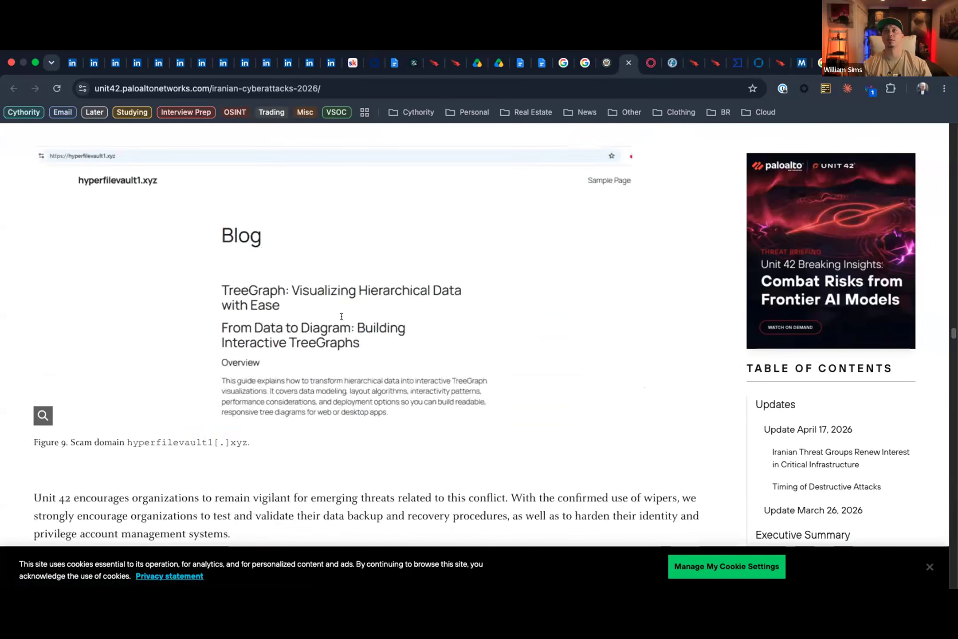
scroll(157, 215, "down", 9)
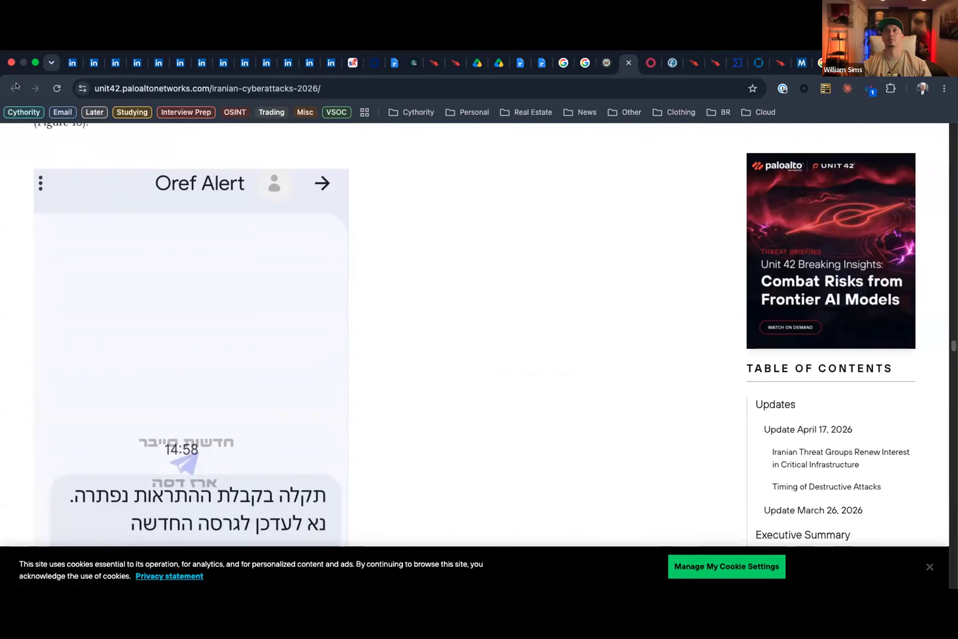
left_click(627, 63)
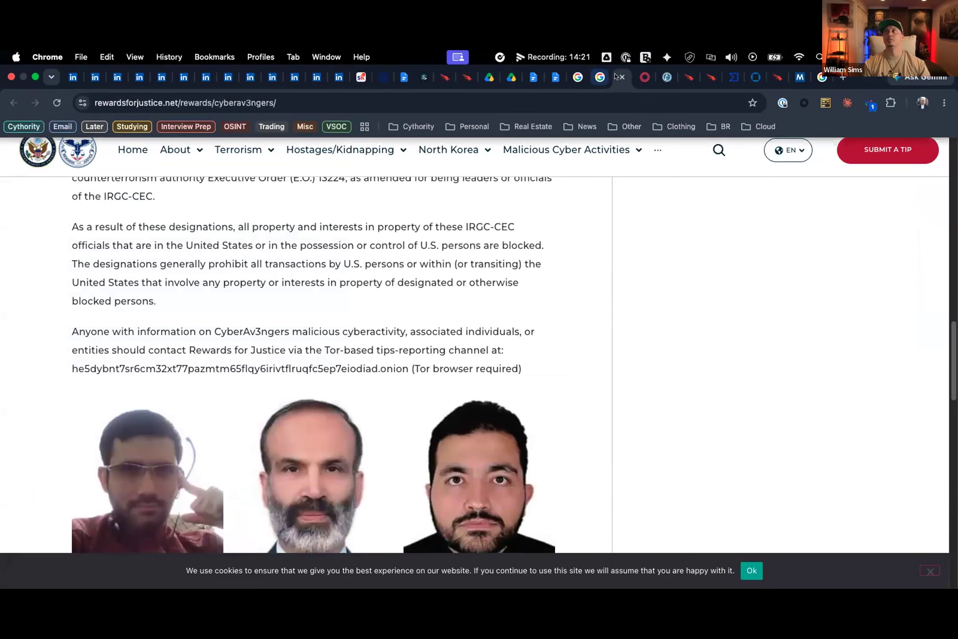
Close the Rewards for Justice CyberAv3ngers page
left_click(622, 77)
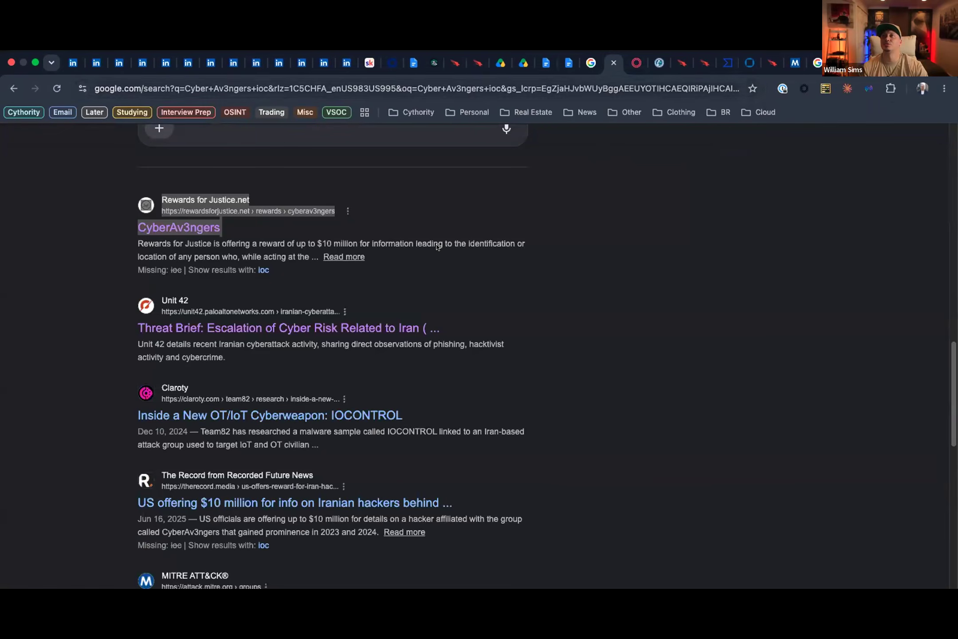
scroll(566, 312, "down", 6)
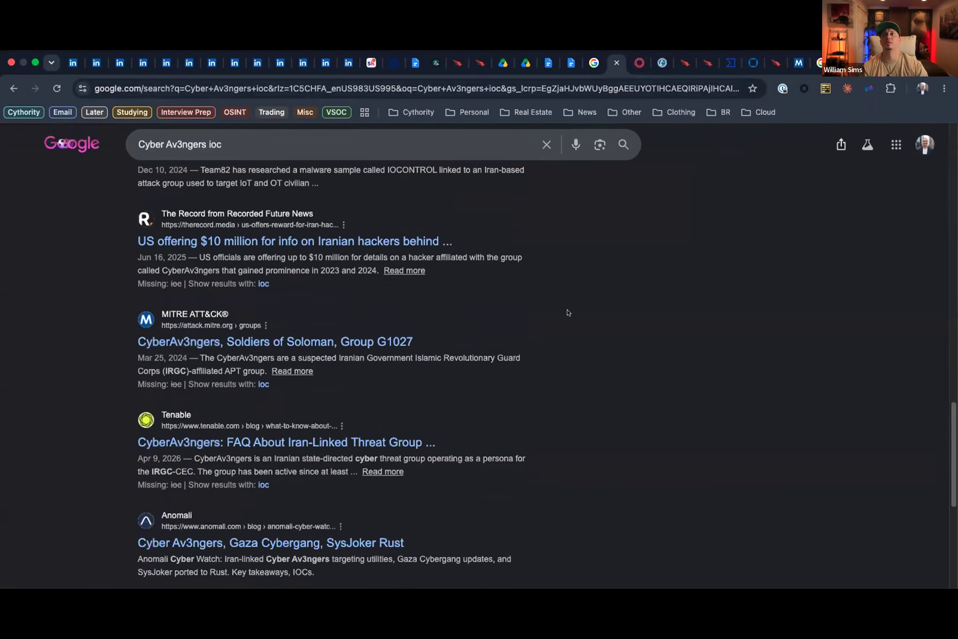
scroll(567, 315, "up", 7)
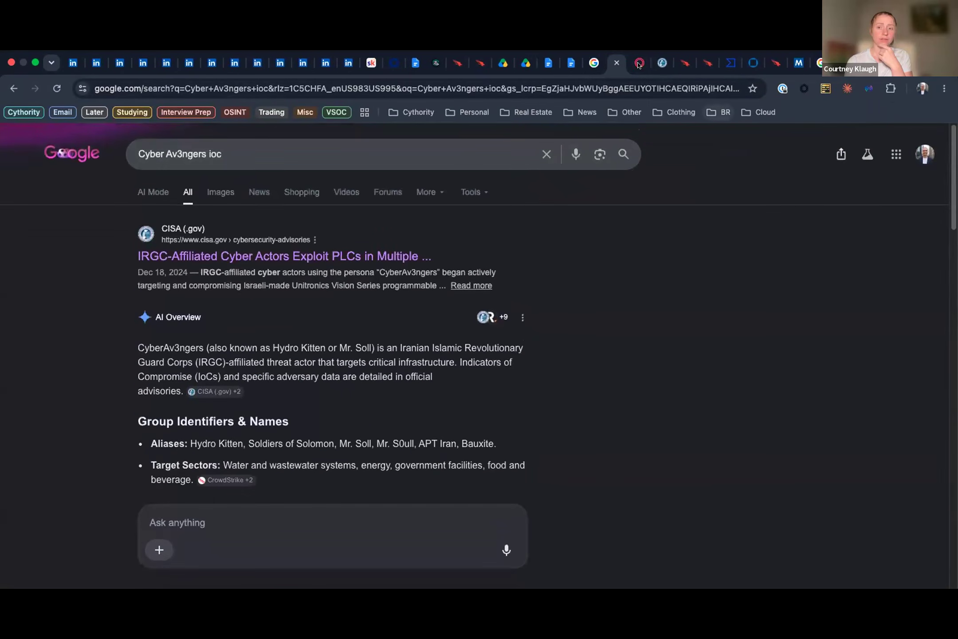
Close the SOCRadar blog post and bring up the CISA AA23-335A advisory
left_click(644, 70)
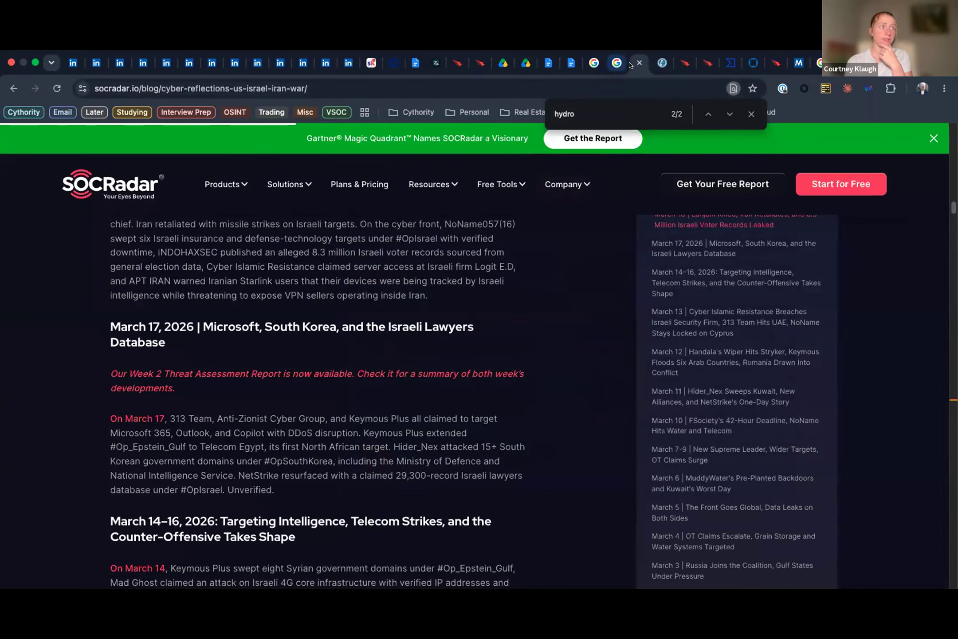
left_click(634, 64)
left_click(644, 64)
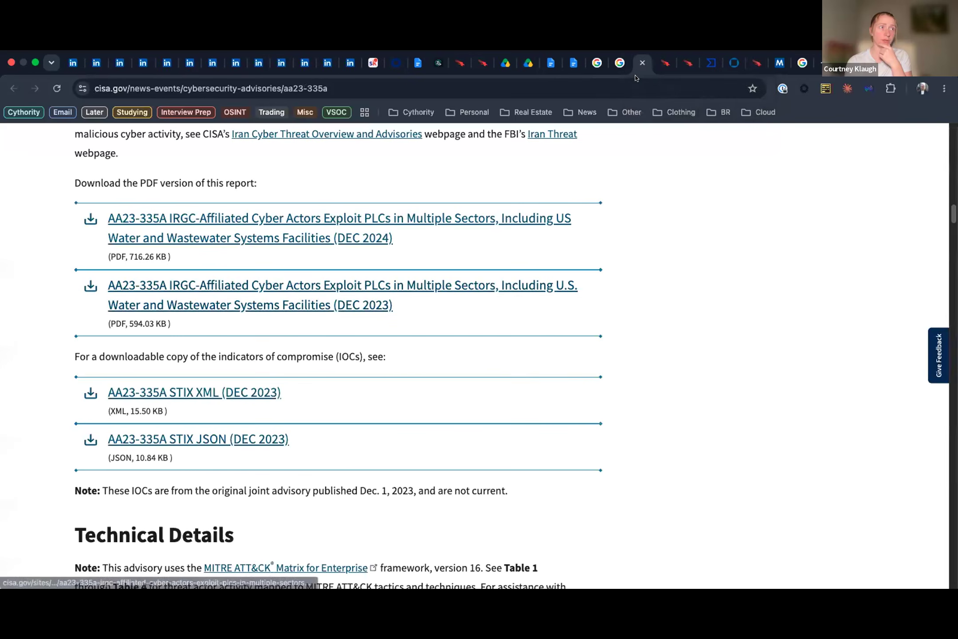
Search the AA23-335A advisory text for 'hy'
scroll(562, 242, "up", 15)
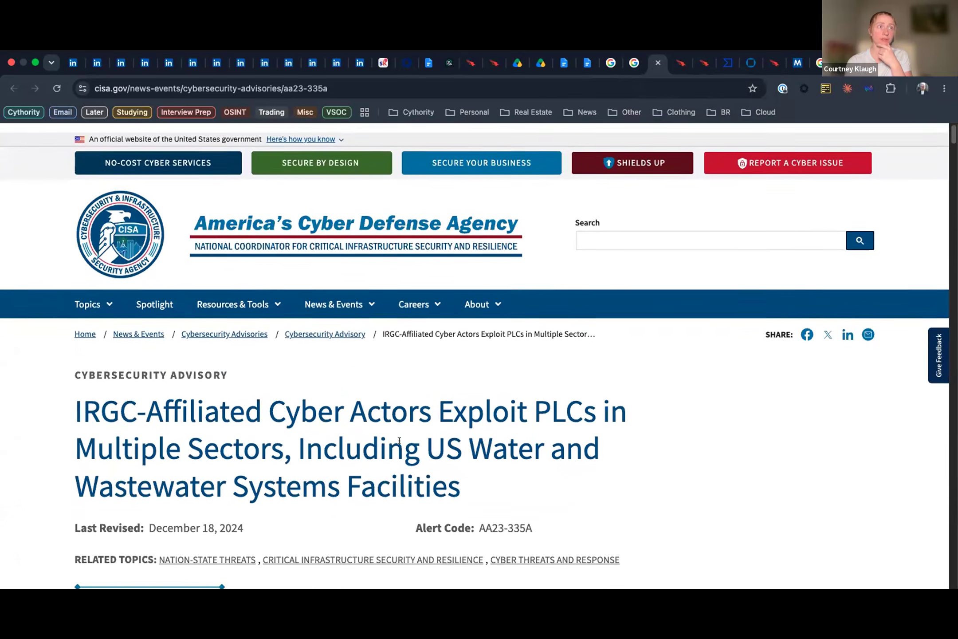
scroll(400, 441, "down", 3)
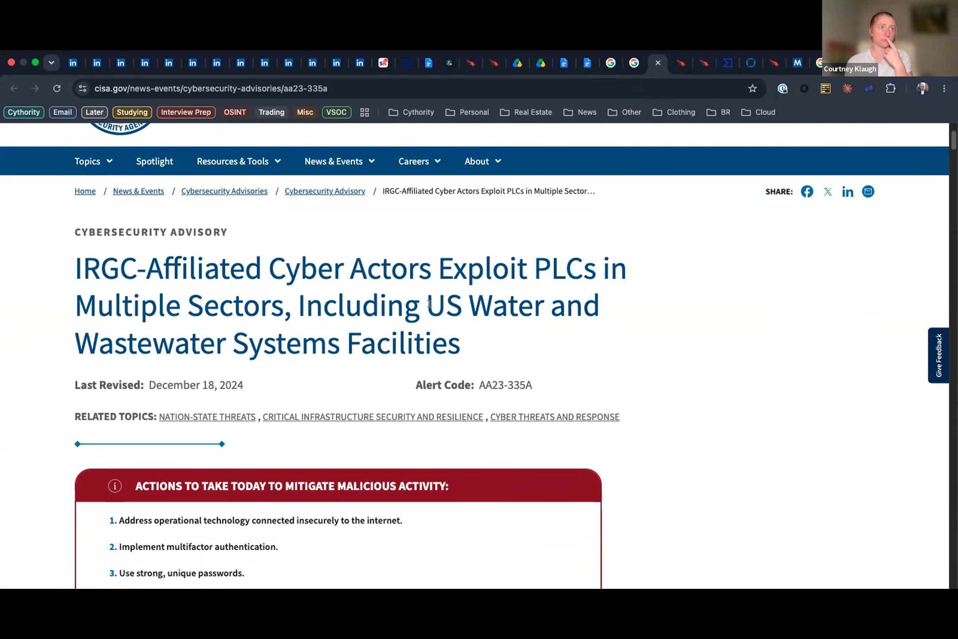
scroll(429, 304, "down", 5)
key("super+f")
type("h")
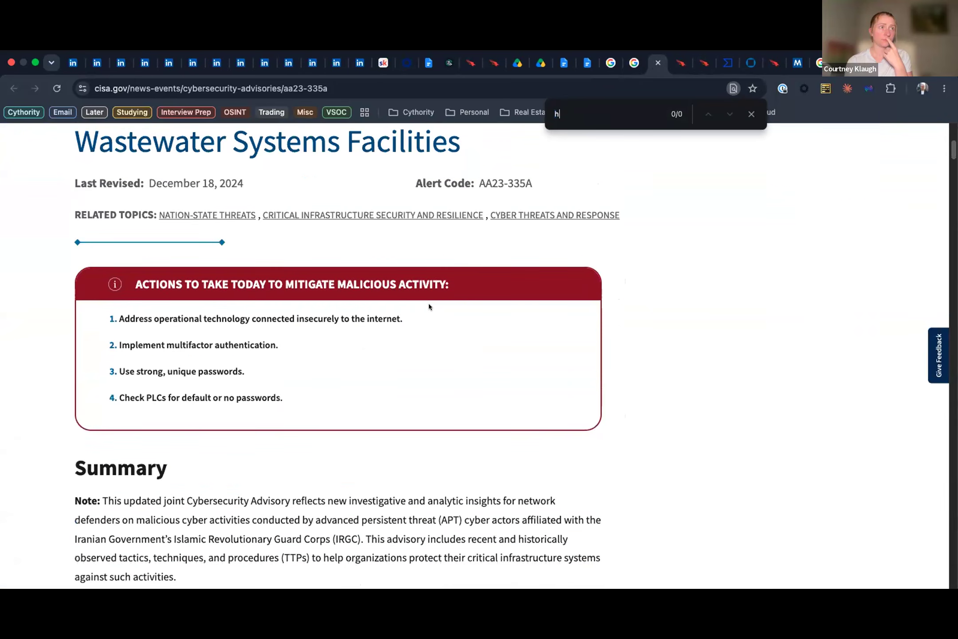
type("yd")
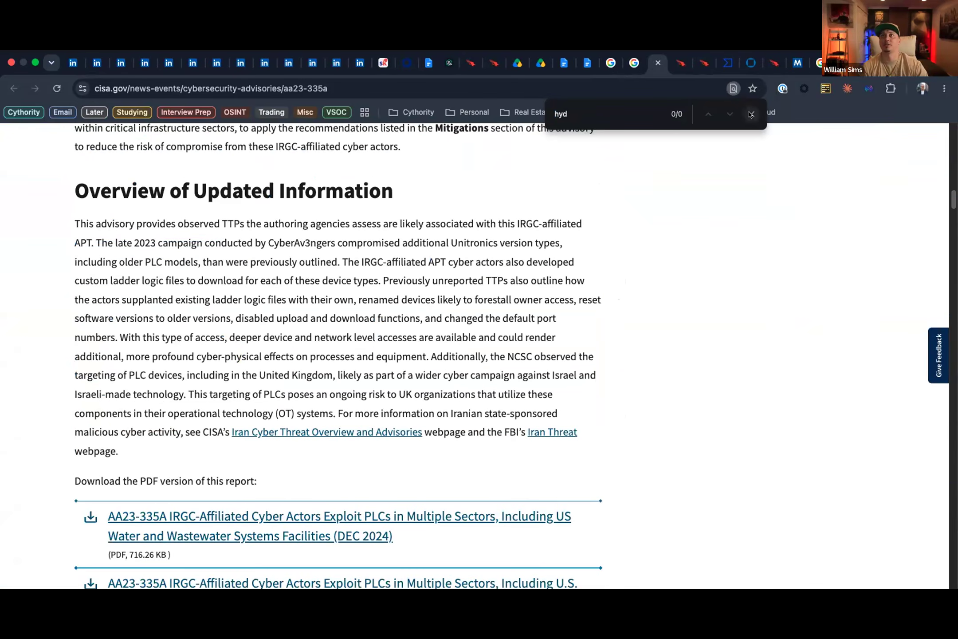
key("Escape")
Highlight the lines of the advisory title, then close the CISA advisory
scroll(445, 408, "down", 10)
scroll(445, 409, "up", 10)
scroll(446, 408, "down", 10)
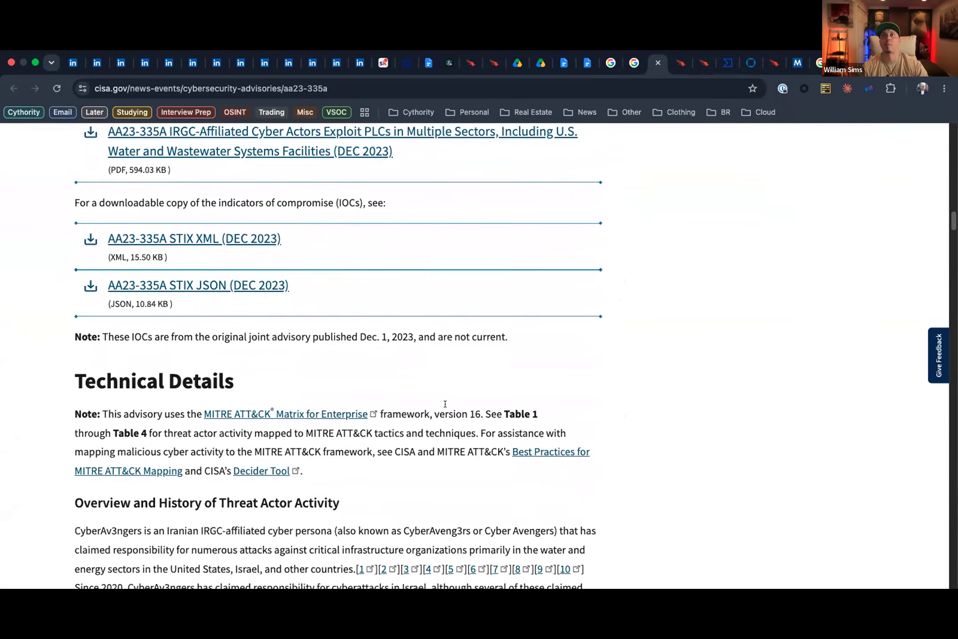
scroll(445, 408, "down", 3)
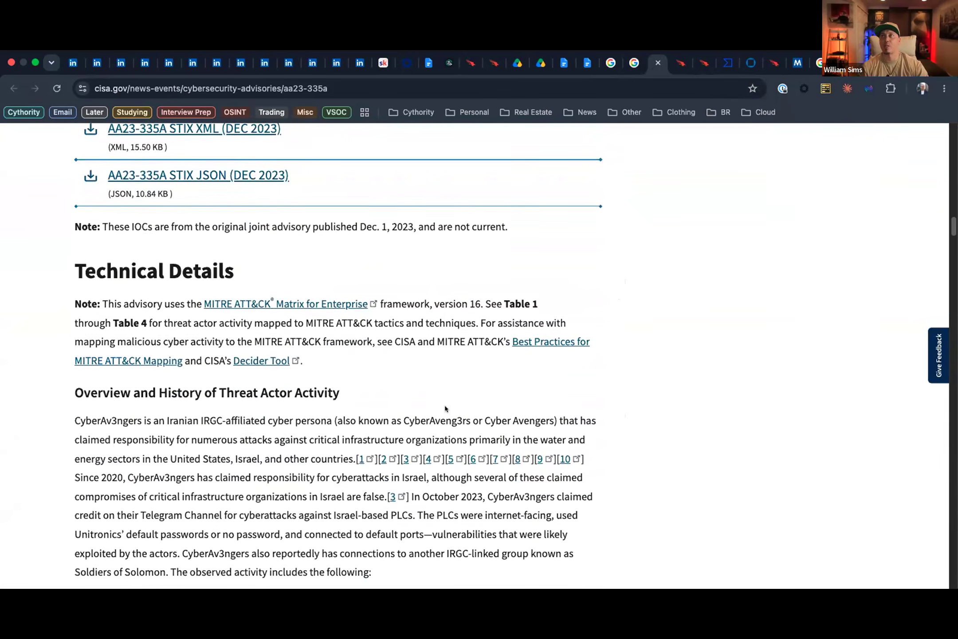
scroll(446, 408, "up", 20)
scroll(216, 442, "down", 2)
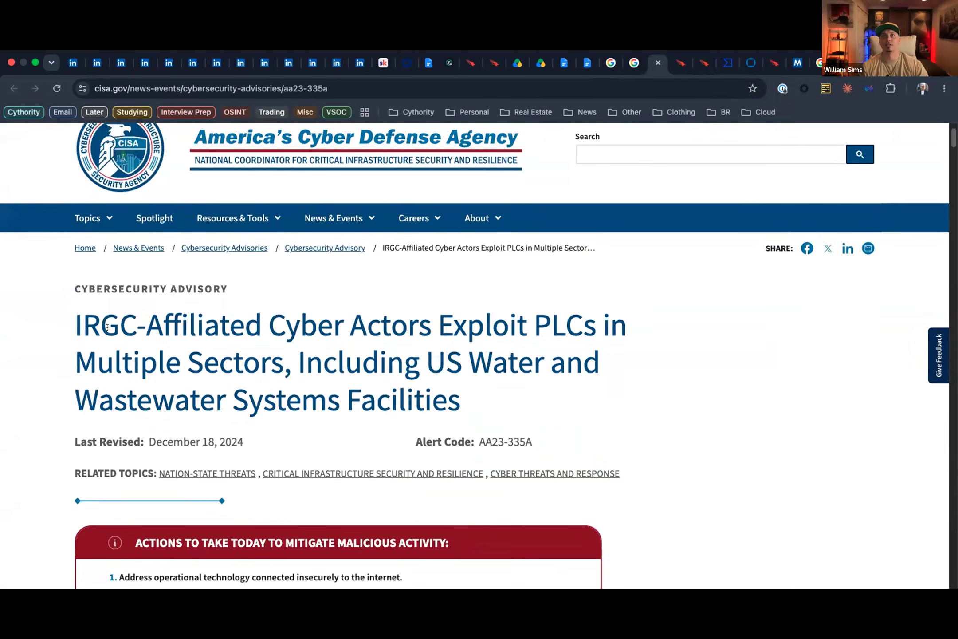
left_click_drag(137, 317, 358, 318)
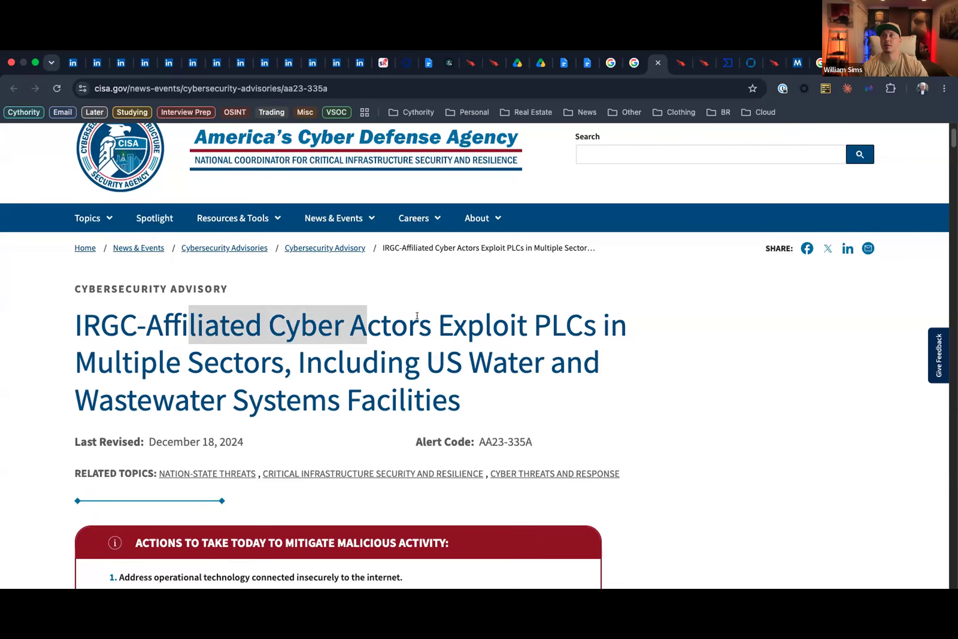
left_click_drag(95, 362, 413, 362)
left_click(327, 361)
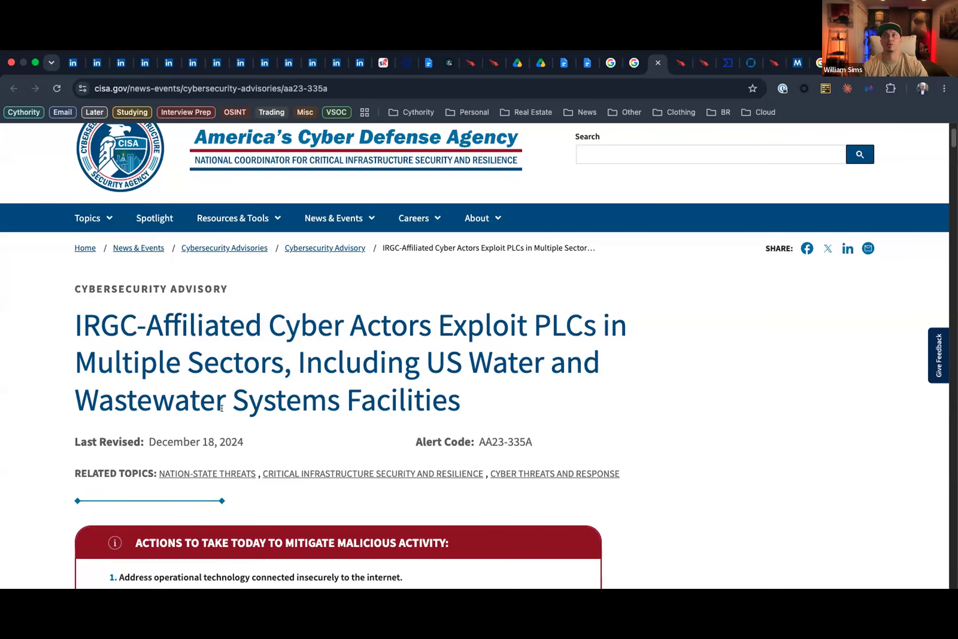
left_click_drag(127, 400, 448, 401)
left_click(444, 400)
scroll(389, 327, "down", 4)
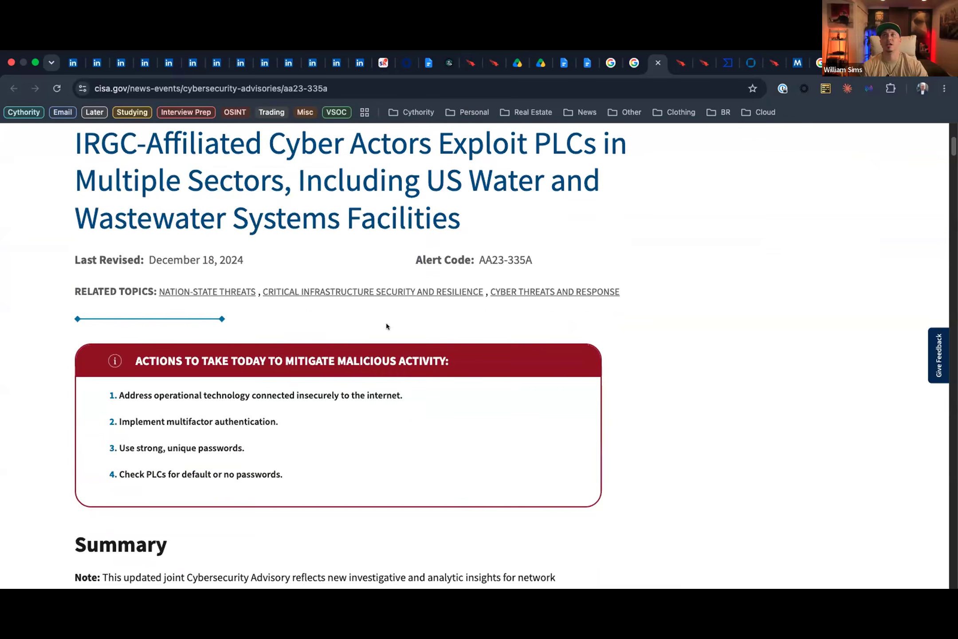
left_click(657, 62)
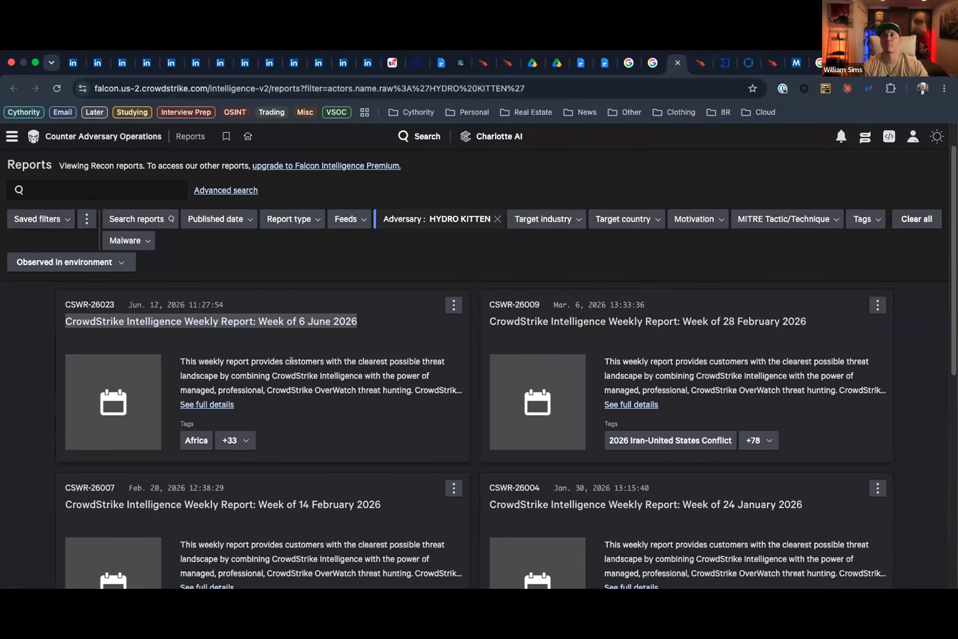
Open the 6 June 2026 weekly report CSWR-26023 in a new tab
left_click(700, 63)
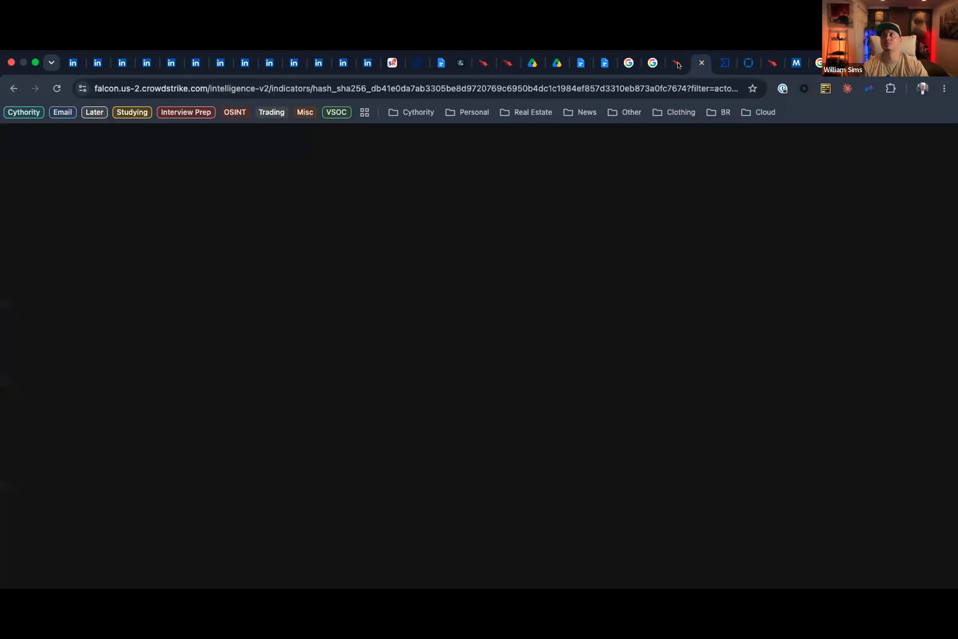
right_click(250, 325)
left_click(280, 330)
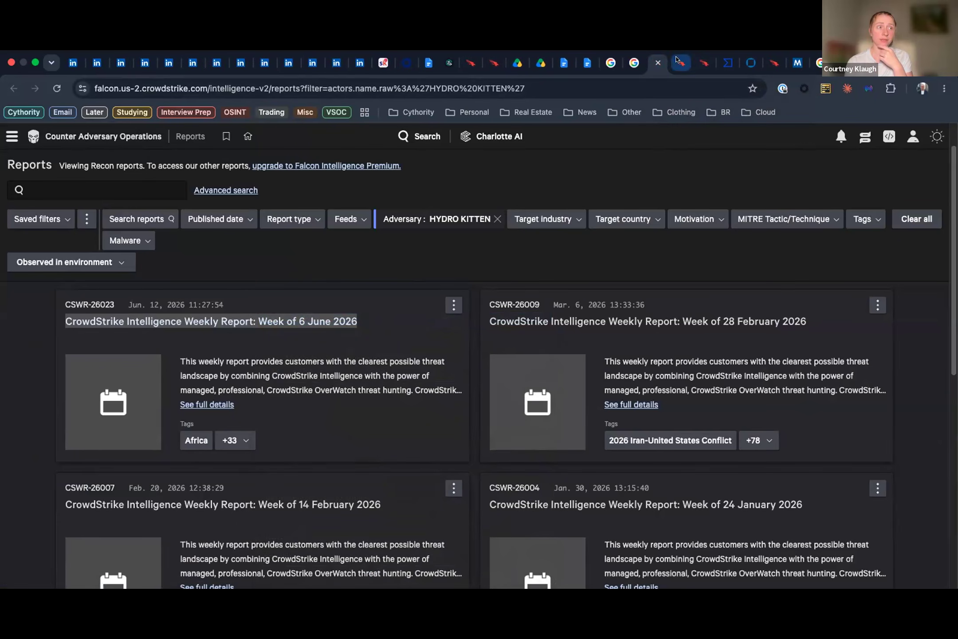
left_click(681, 62)
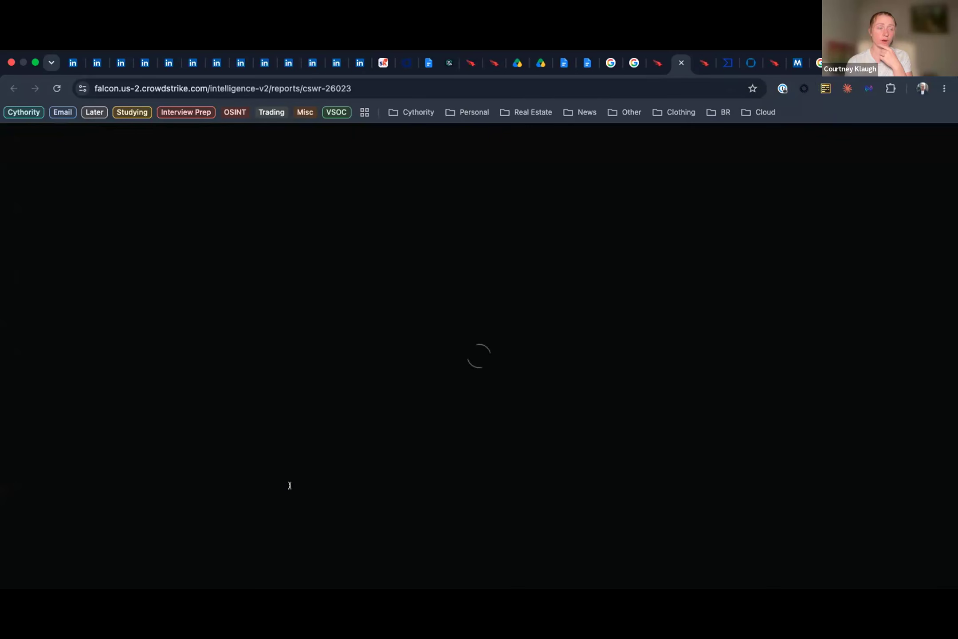
Scroll through the CSWR-26023 report's case study and start a text search
scroll(287, 489, "down", 1)
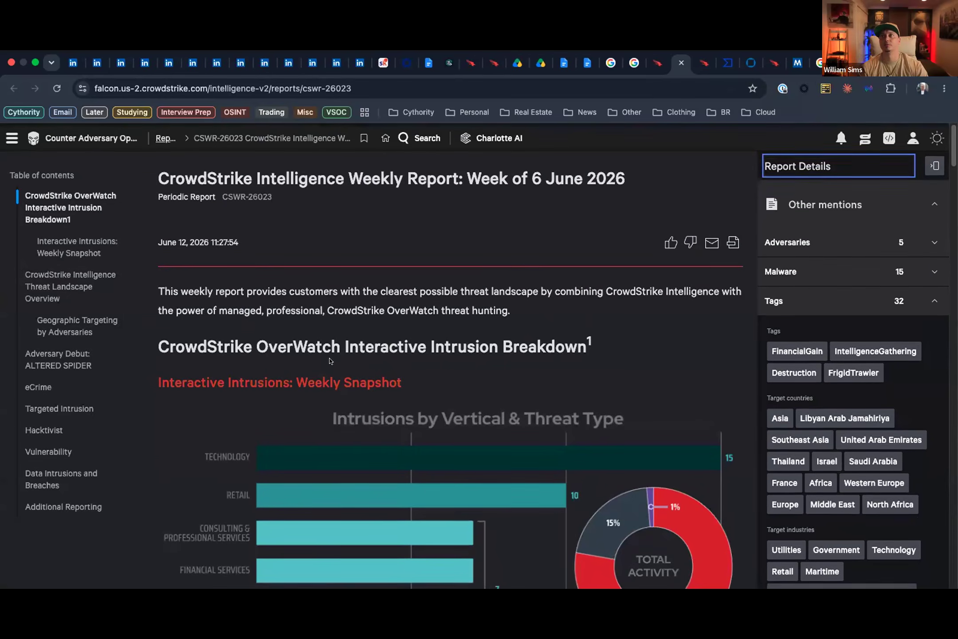
scroll(330, 355, "down", 8)
scroll(330, 355, "down", 3)
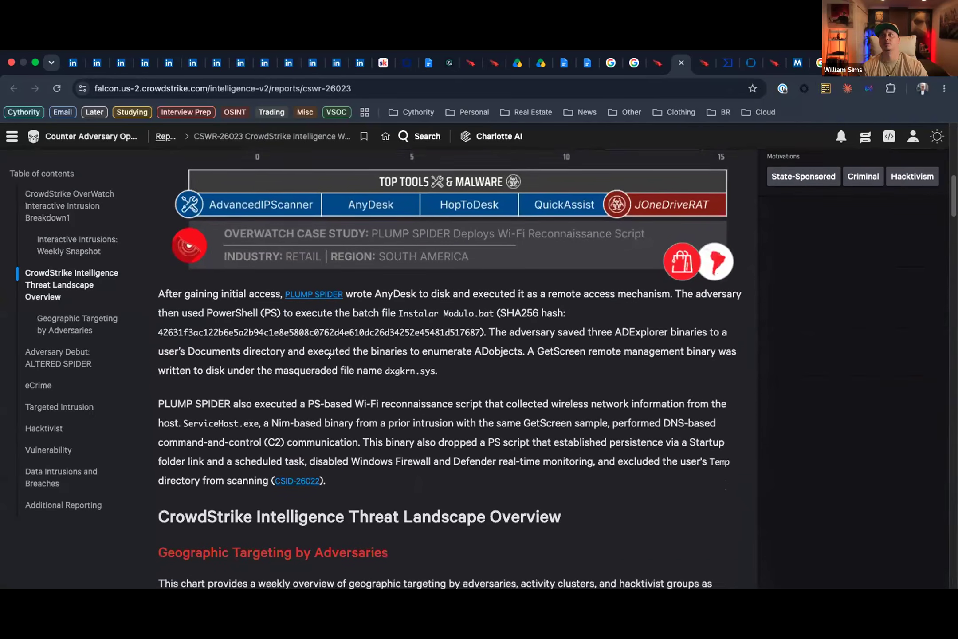
left_click_drag(210, 400, 324, 400)
left_click(320, 400)
scroll(321, 399, "down", 3)
scroll(320, 400, "up", 3)
scroll(274, 407, "down", 1)
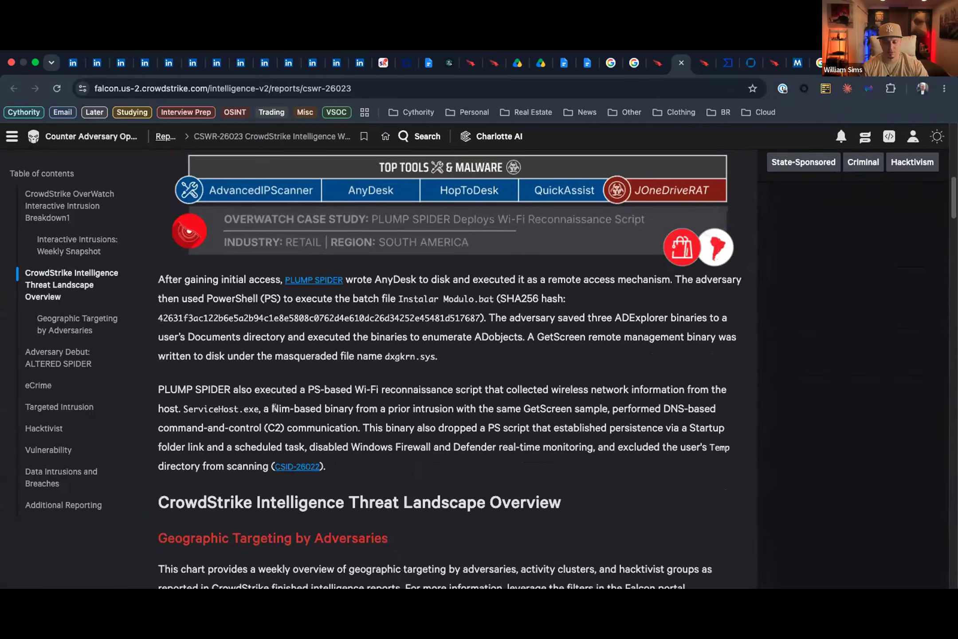
key("super+f")
Find 'hyd' in the report and highlight the HYDRO KITTEN ZodiacRAT heading
type("hy")
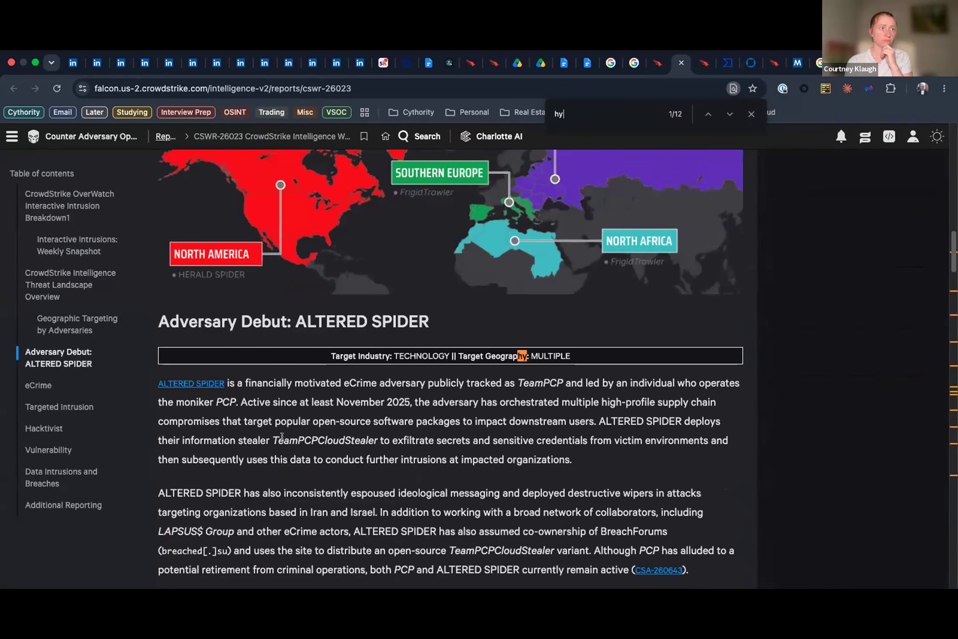
type("f")
key("BackSpace")
type("d")
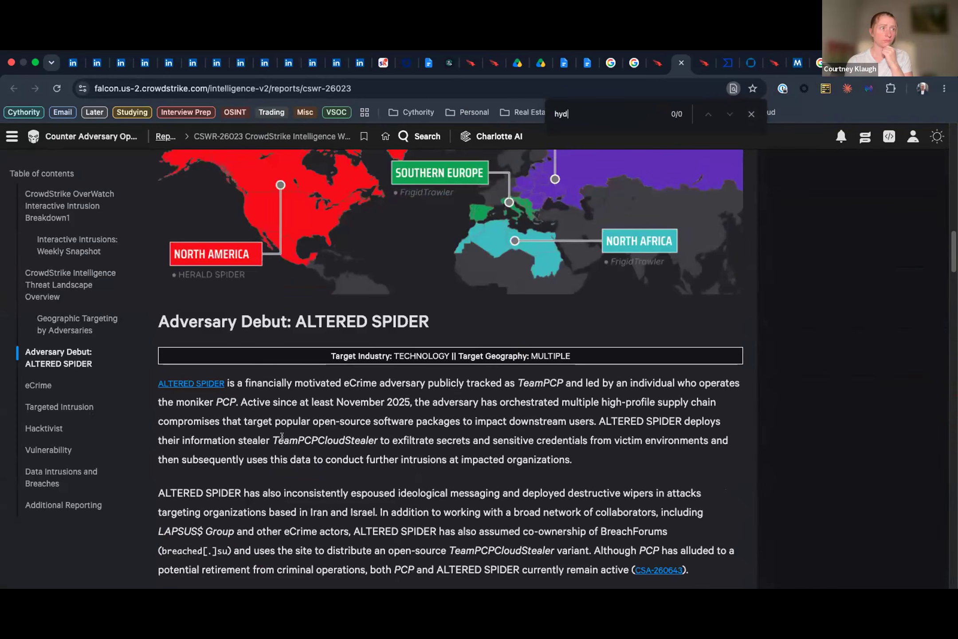
left_click_drag(265, 368, 424, 373)
left_click(394, 365)
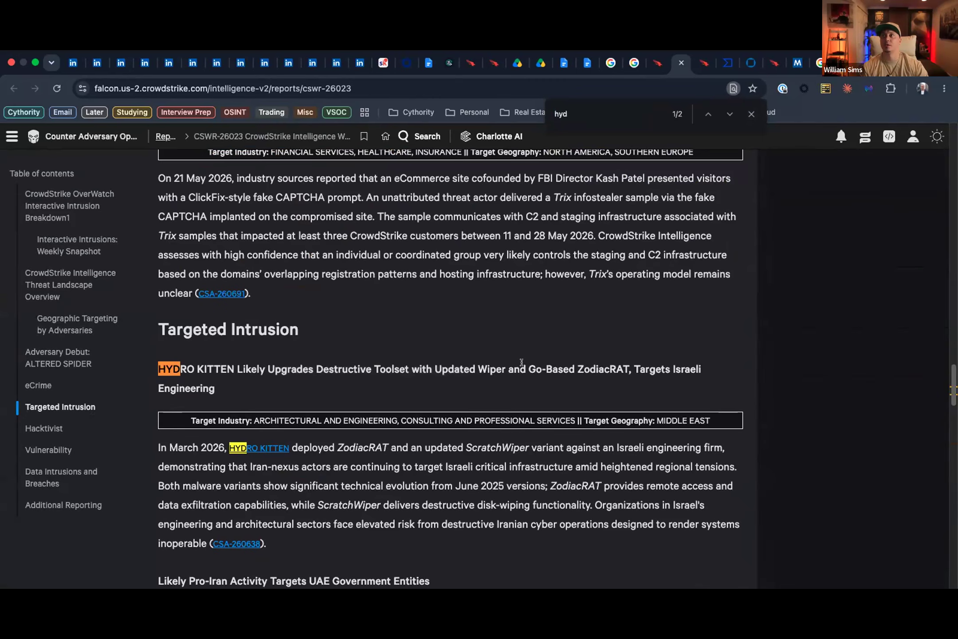
left_click_drag(520, 365, 634, 367)
left_click(646, 372)
Highlight key phrases of the HYDRO KITTEN paragraph: ZodiacRAT, Israeli infrastructure, June 2025 evolution, exfiltration
scroll(269, 413, "down", 2)
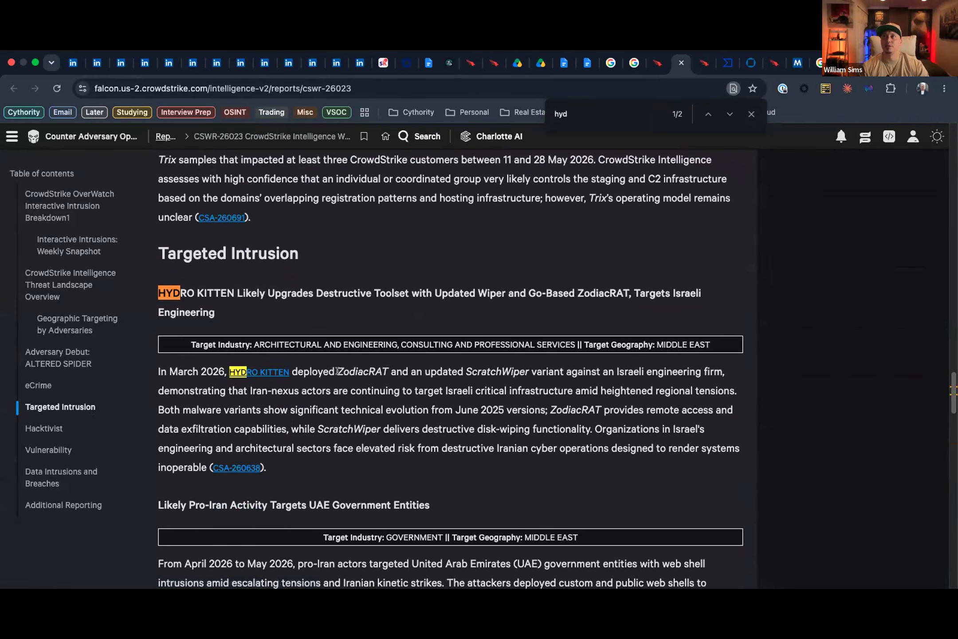
left_click_drag(335, 370, 566, 371)
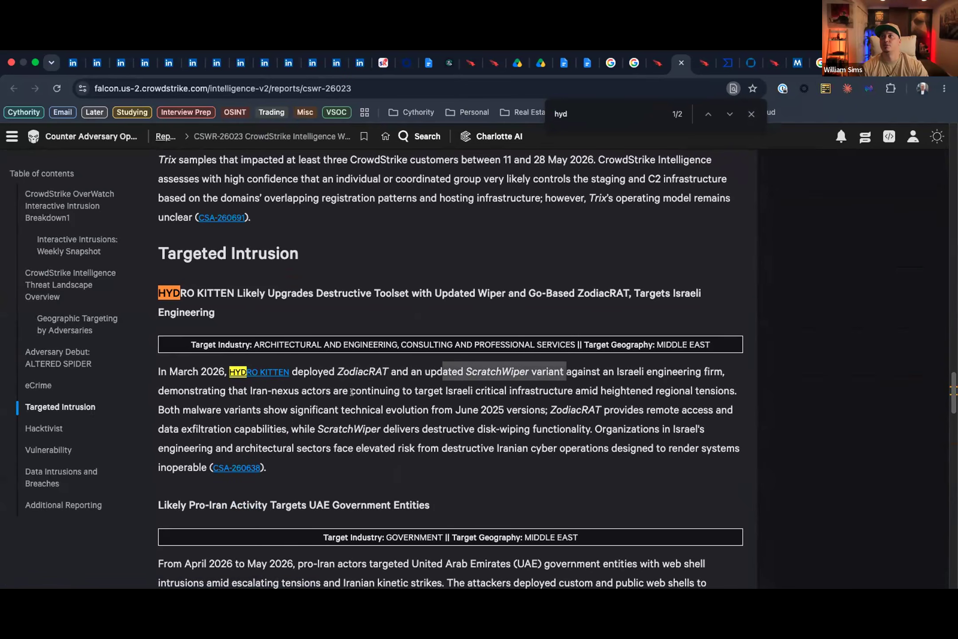
left_click_drag(239, 391, 319, 385)
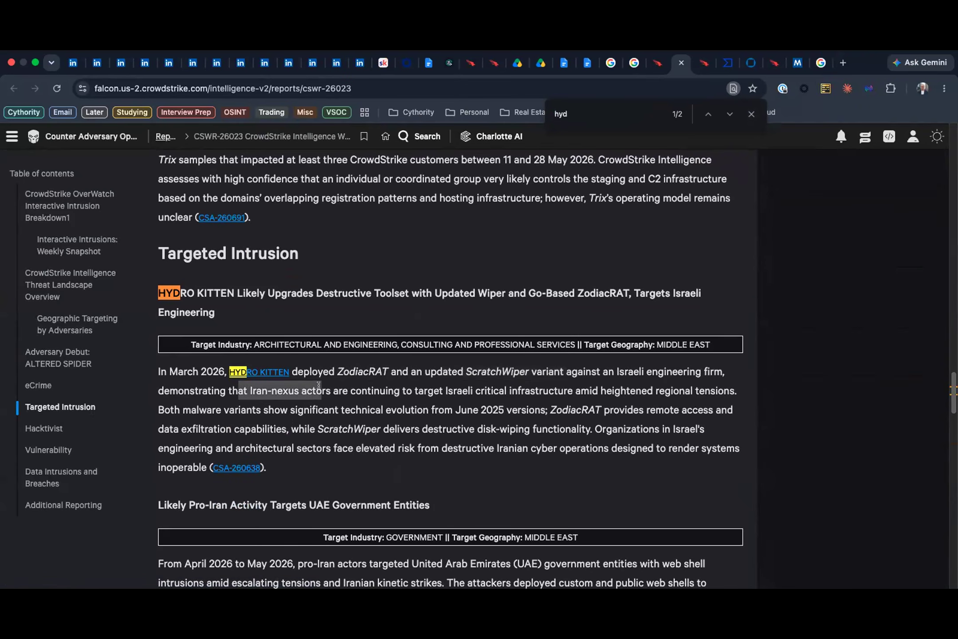
left_click(293, 389)
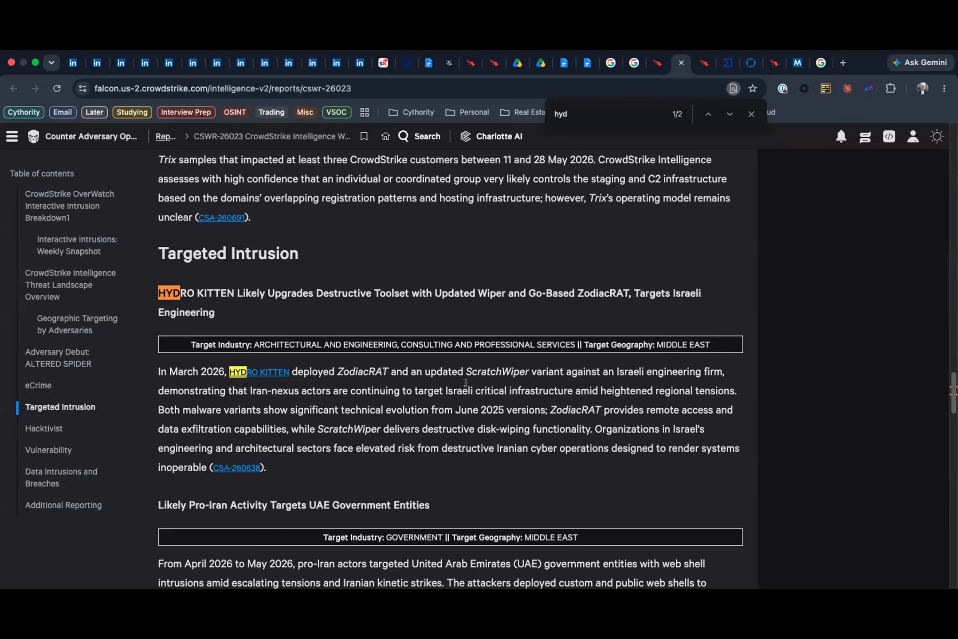
left_click_drag(605, 391, 440, 392)
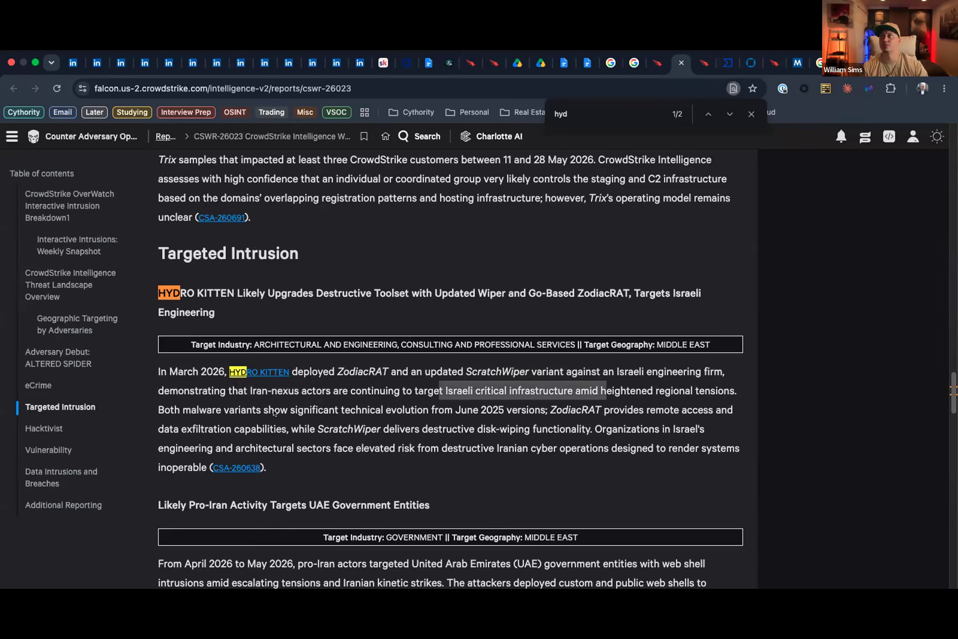
left_click_drag(159, 409, 344, 410)
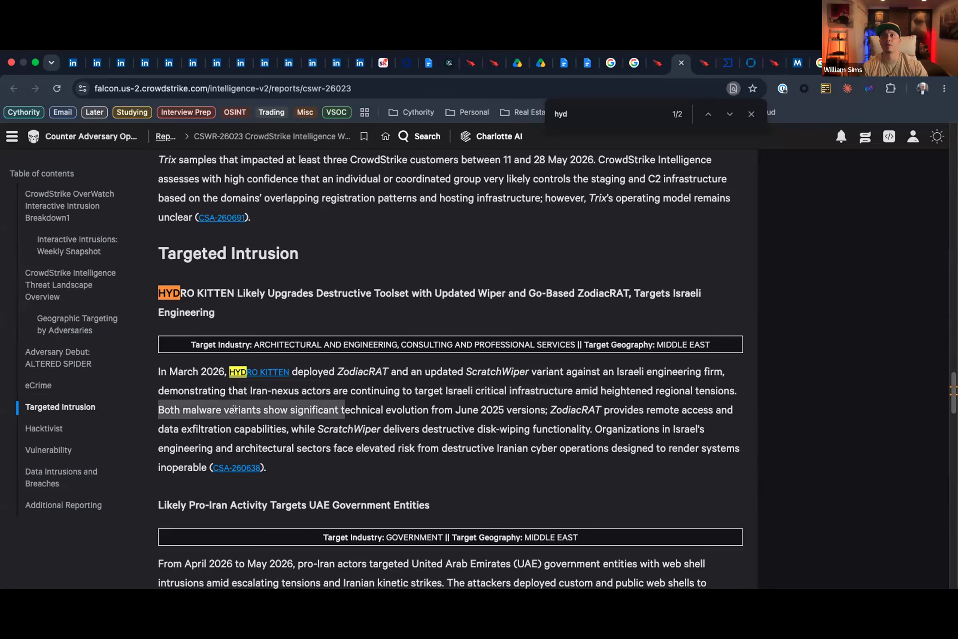
left_click(317, 412)
left_click_drag(371, 407, 550, 404)
left_click(549, 404)
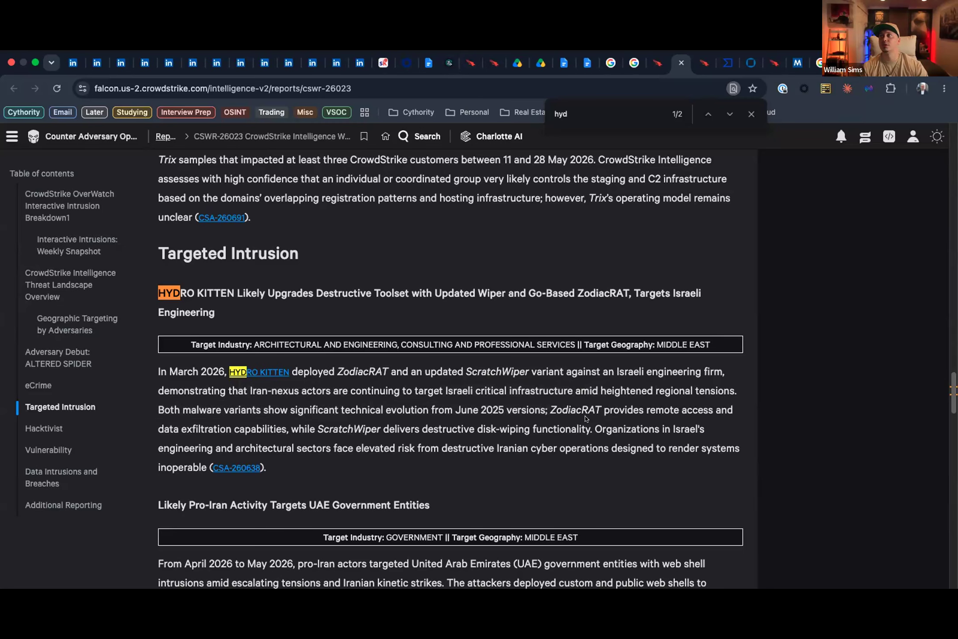
left_click_drag(146, 431, 364, 428)
left_click_drag(189, 449, 523, 449)
left_click(522, 448)
Scroll down through the remaining Targeted Intrusion entries
scroll(444, 452, "down", 4)
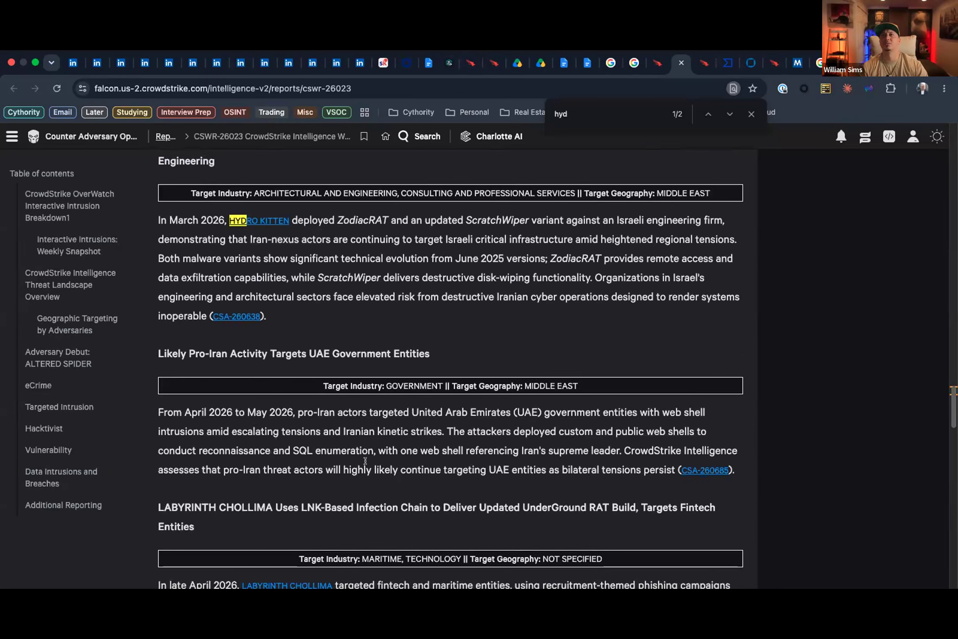
scroll(366, 457, "up", 1)
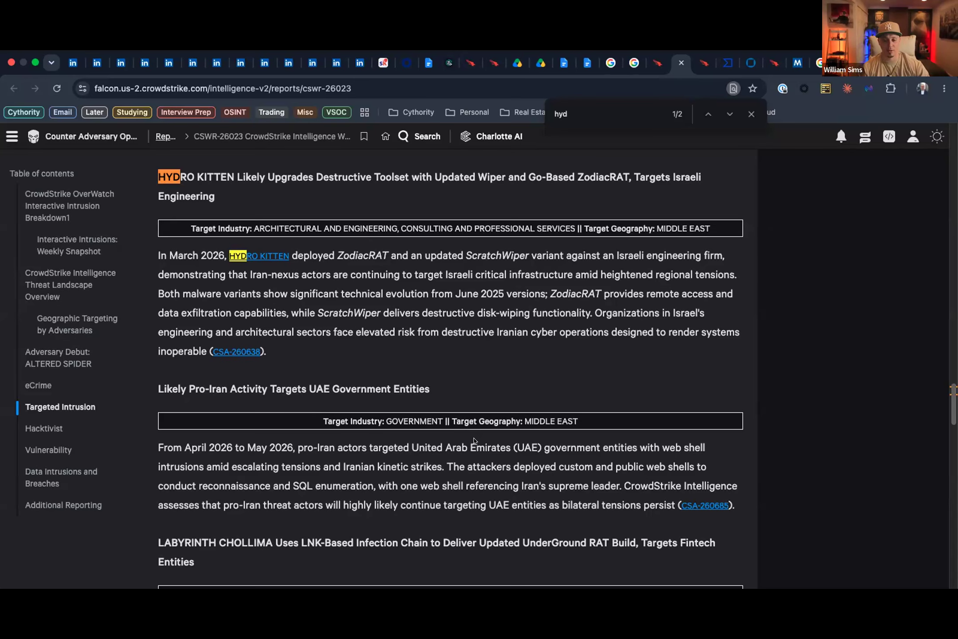
scroll(417, 395, "down", 3)
scroll(418, 395, "down", 2)
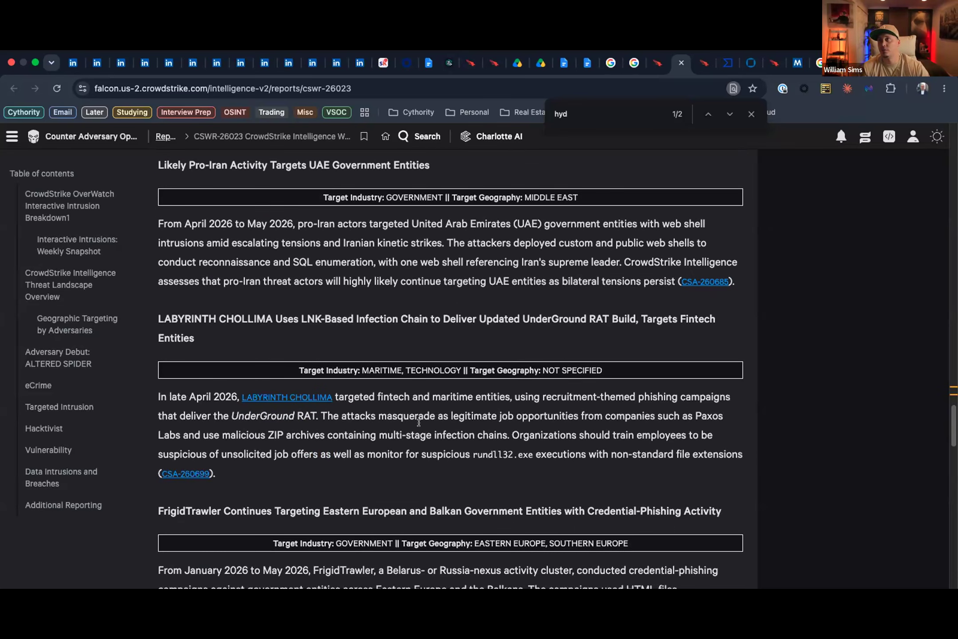
scroll(452, 484, "down", 3)
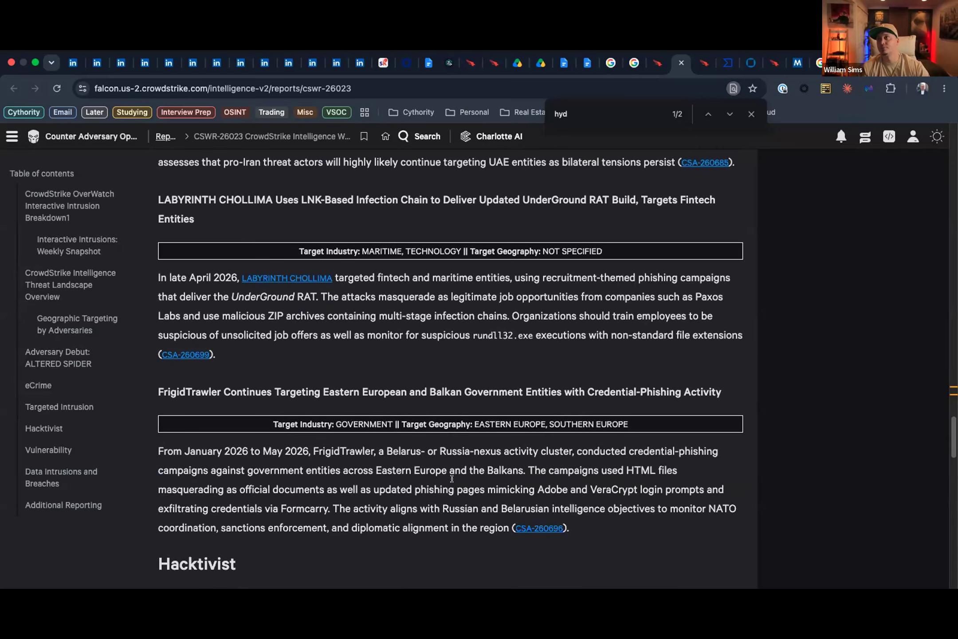
scroll(453, 479, "down", 3)
scroll(473, 384, "up", 3)
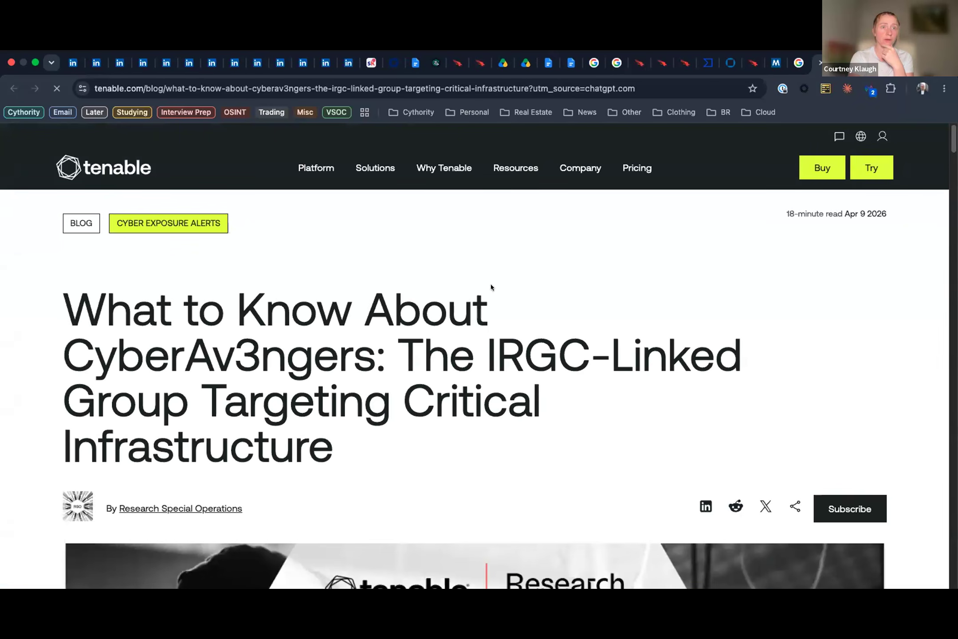
Search Tenable's CyberAv3ngers article for 'rock' and highlight the intro's PLCs phrase
scroll(312, 337, "down", 5)
scroll(313, 337, "down", 5)
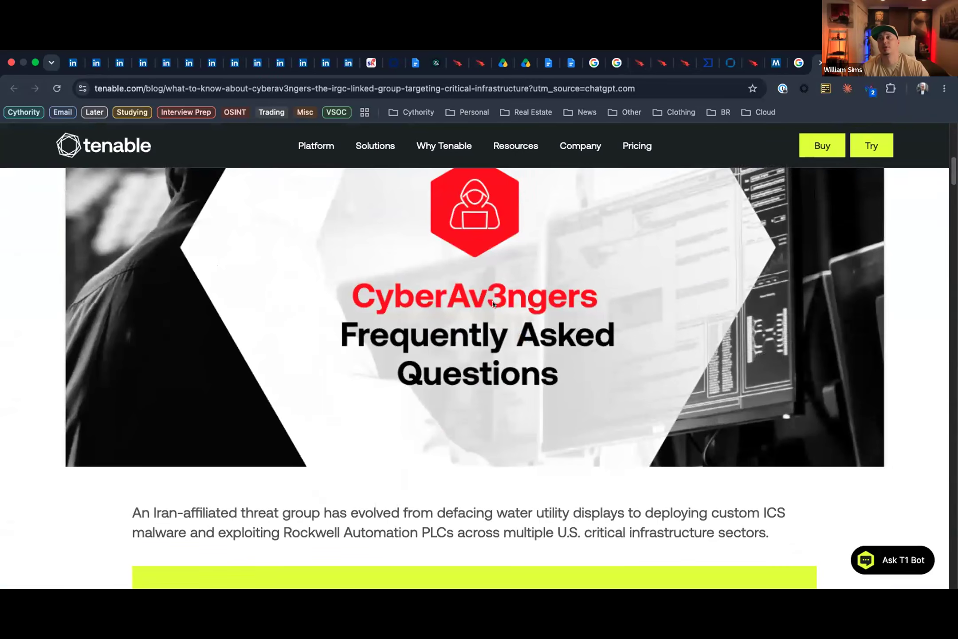
scroll(535, 351, "down", 5)
scroll(535, 351, "down", 7)
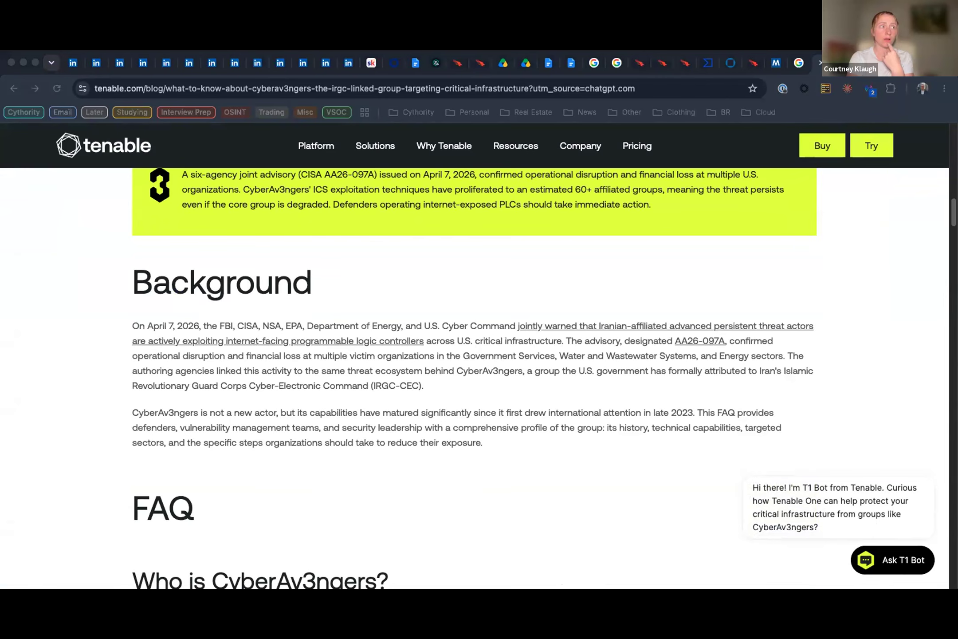
left_click(431, 293)
scroll(433, 294, "down", 7)
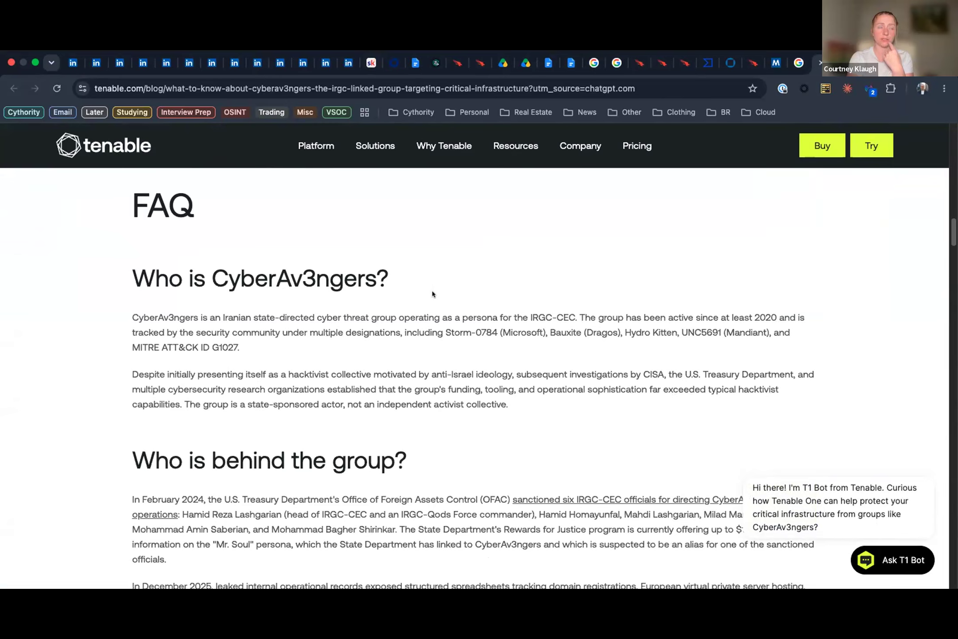
key("super+f")
type("rock")
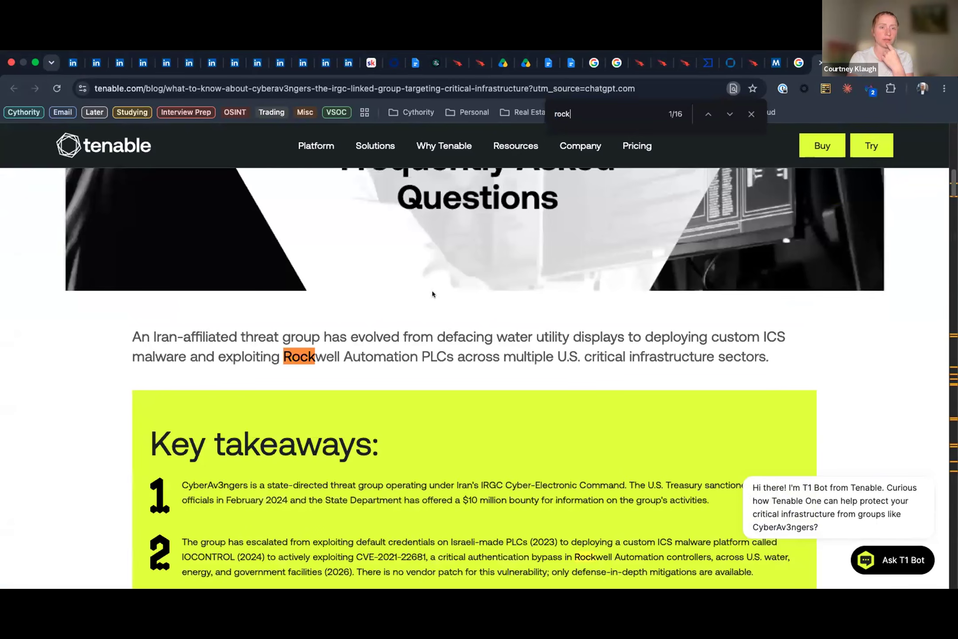
left_click_drag(295, 340, 208, 326)
left_click(576, 341)
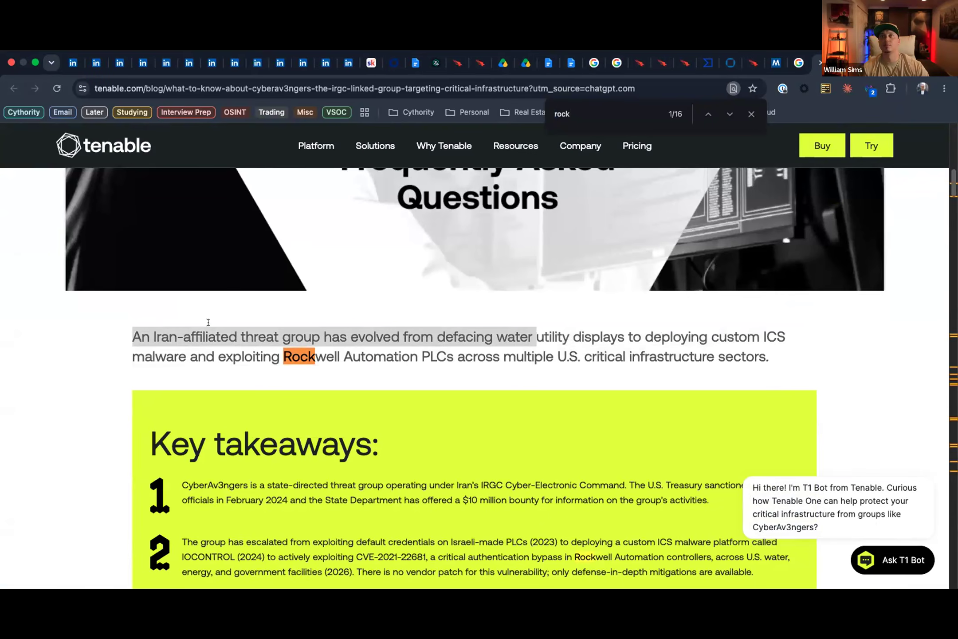
left_click(289, 350)
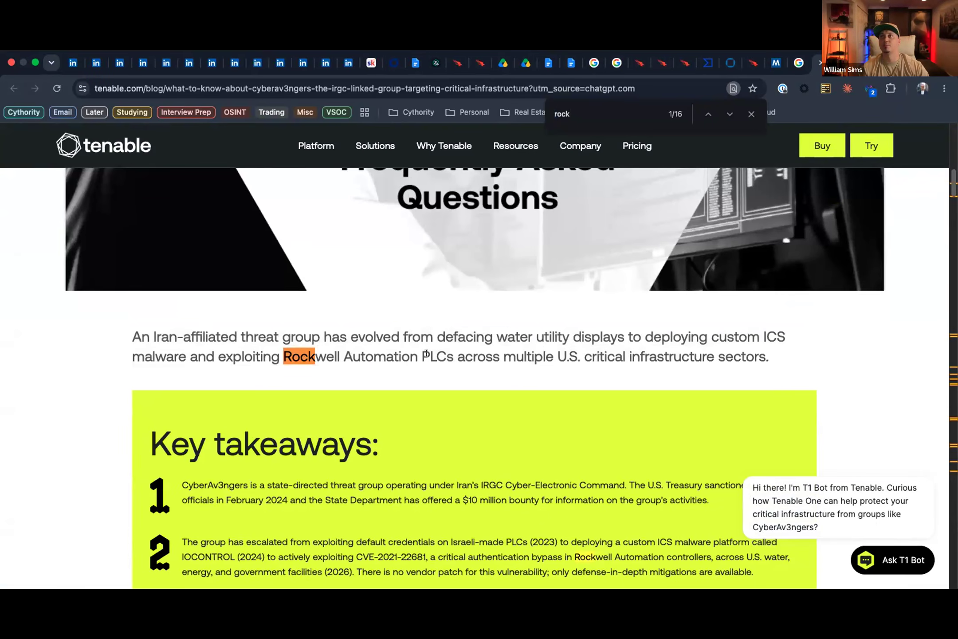
left_click_drag(505, 353, 430, 355)
In Phase 4, note CVSS 9.8 and select 'Rockwell Automation Logix controllers', then close the find bar
scroll(453, 394, "down", 15)
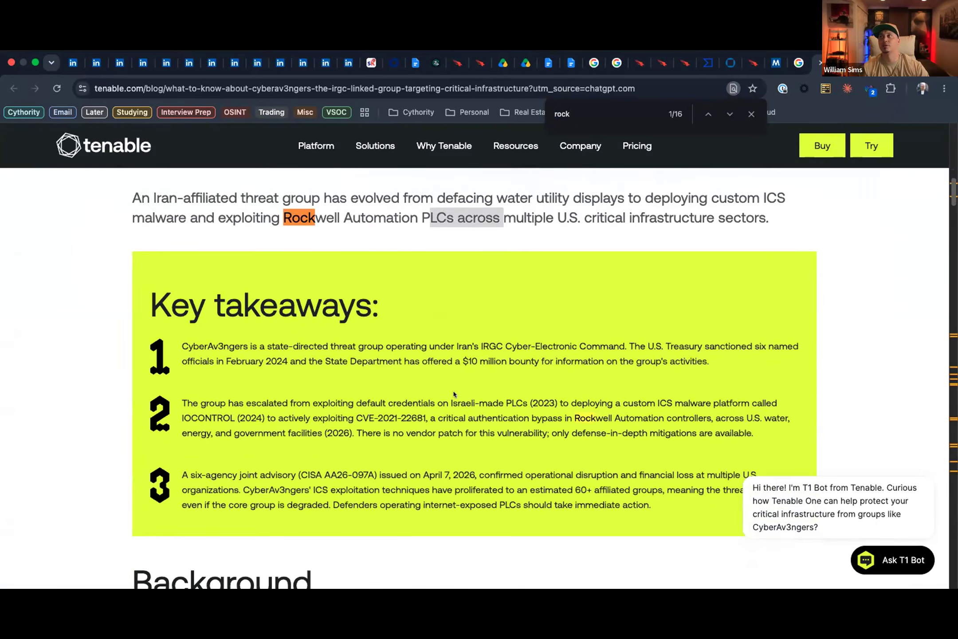
scroll(454, 394, "down", 15)
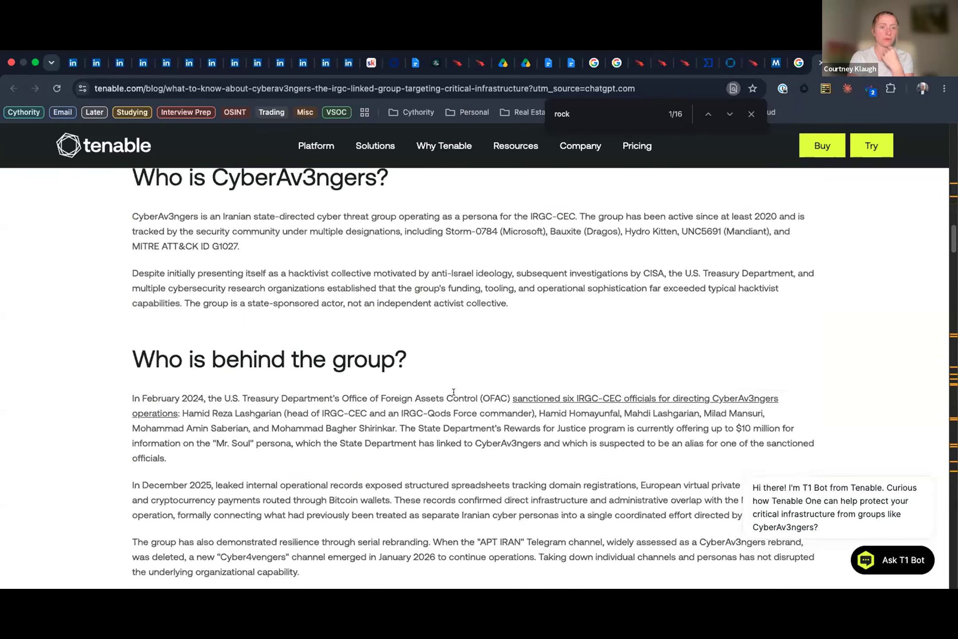
scroll(453, 392, "down", 10)
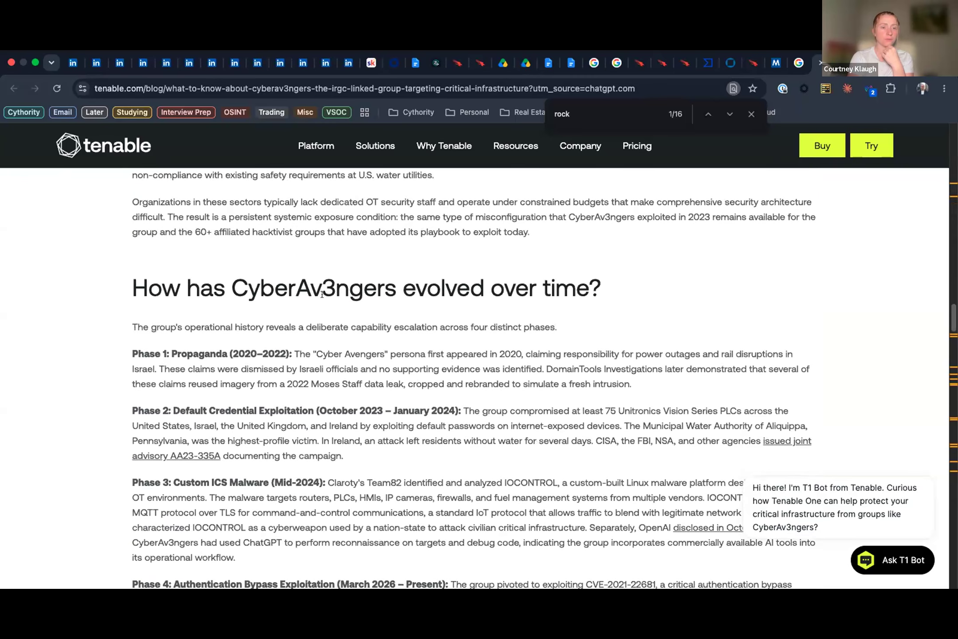
scroll(504, 298, "down", 3)
scroll(504, 297, "down", 2)
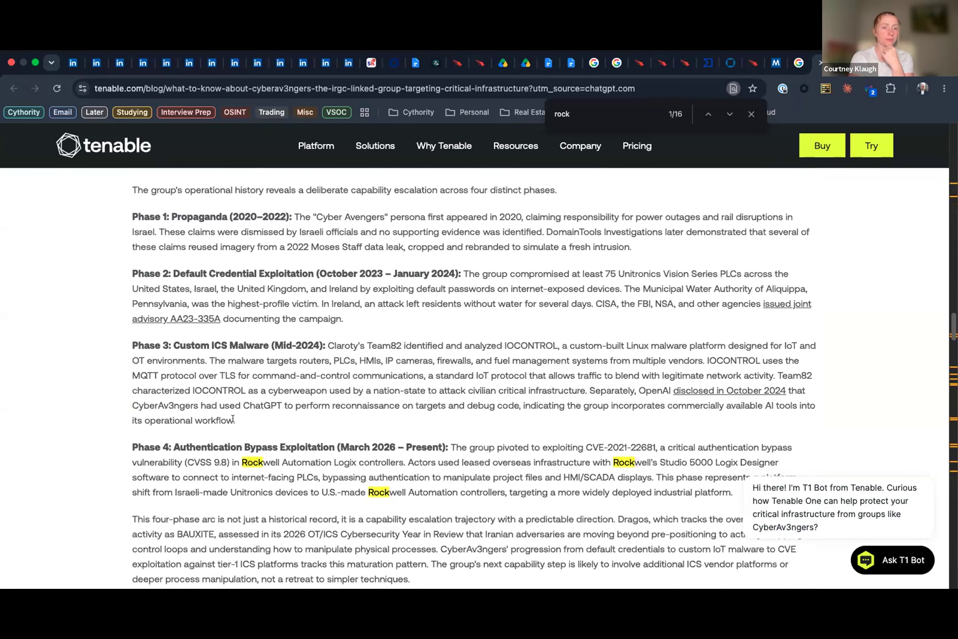
left_click_drag(173, 381, 655, 381)
left_click(553, 379)
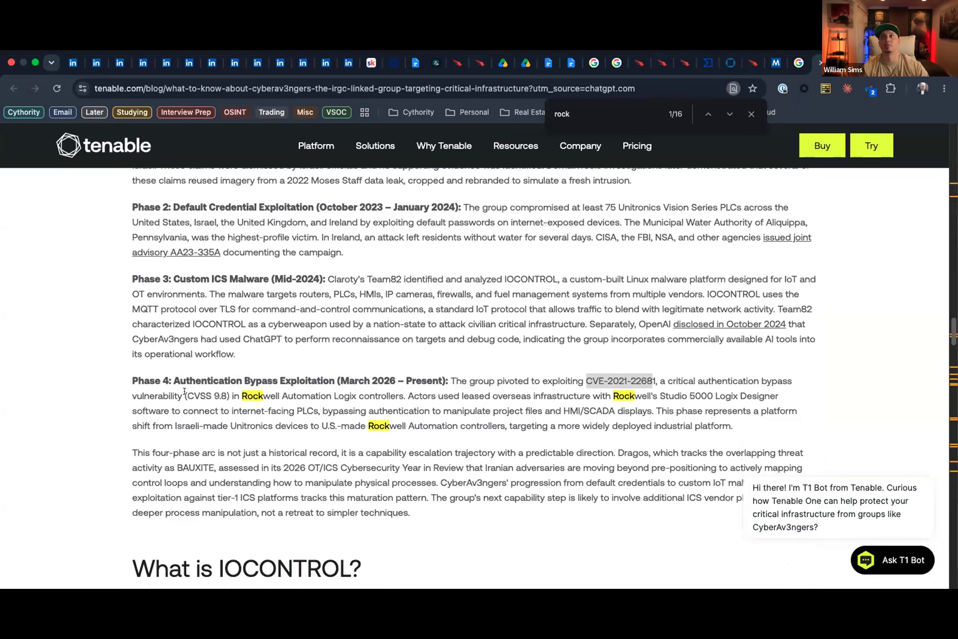
left_click_drag(182, 392, 242, 391)
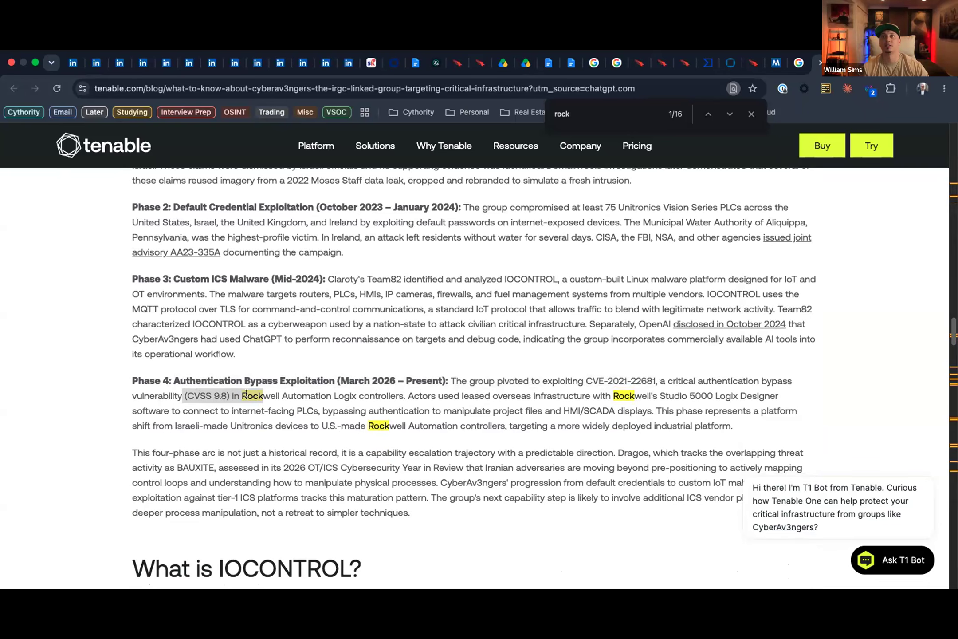
left_click(251, 393)
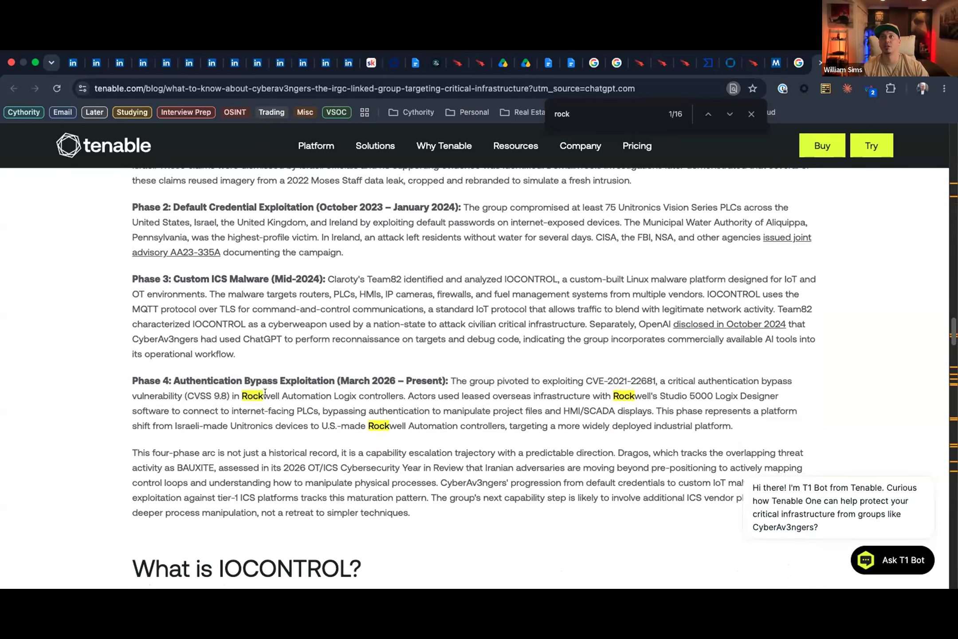
left_click_drag(242, 393, 405, 392)
key("super+c")
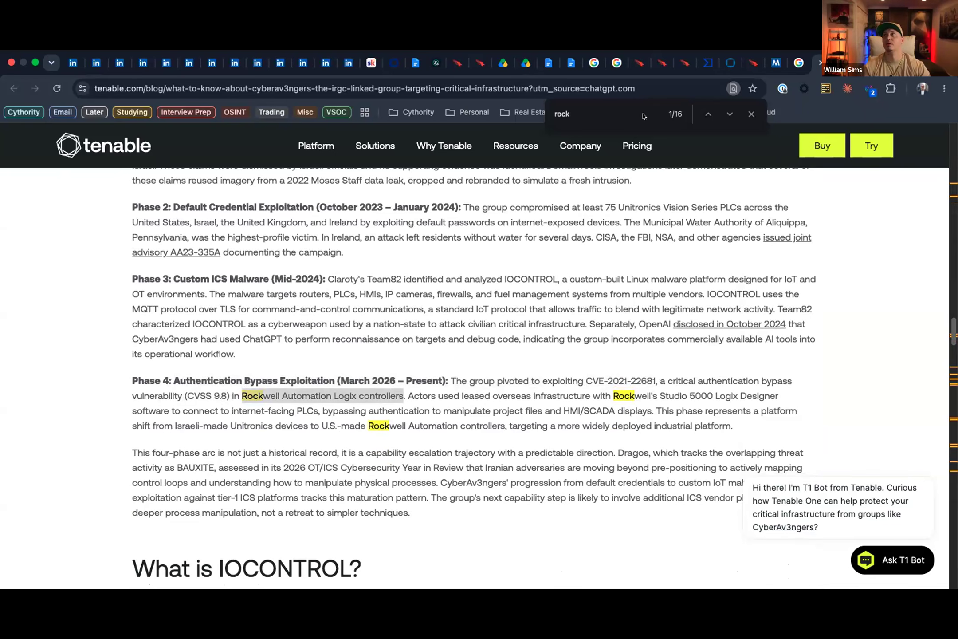
left_click(751, 114)
right_click(819, 67)
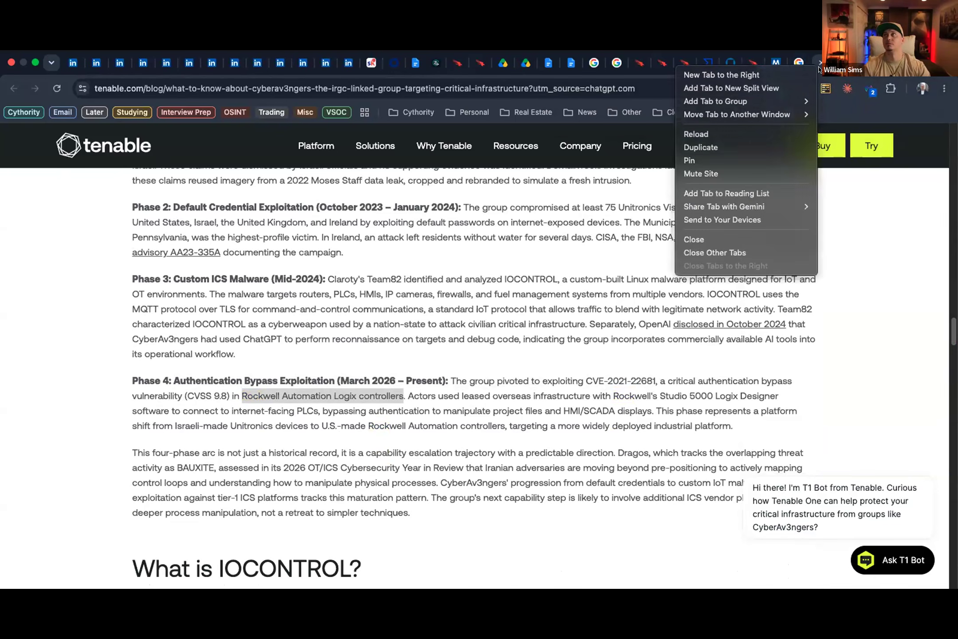
Google 'what is Rockwell Automation Logix controllers' and read the AI Overview
key("Escape")
key("super+t")
type("w")
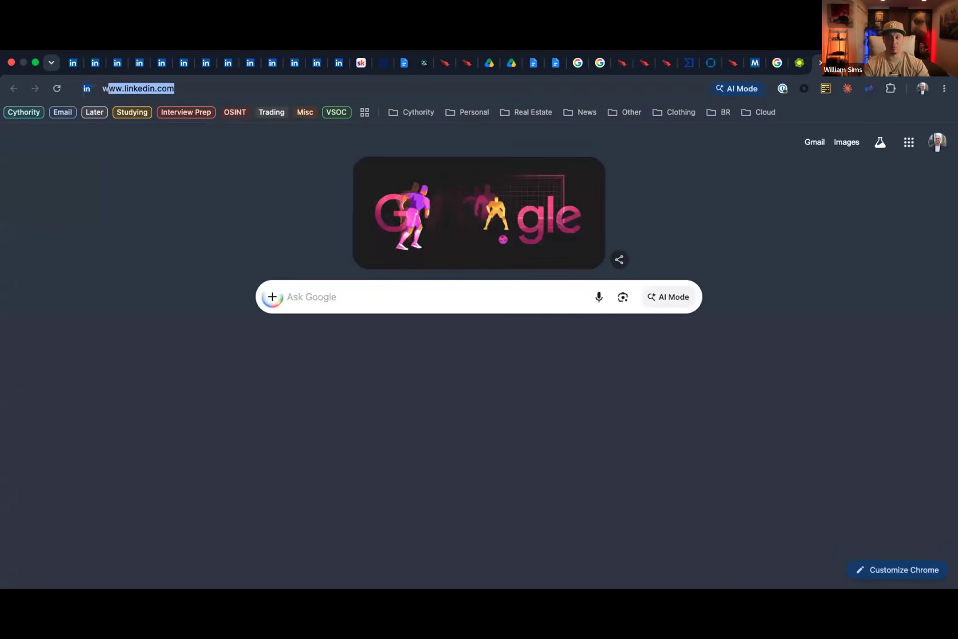
type("hat is")
key("super+v")
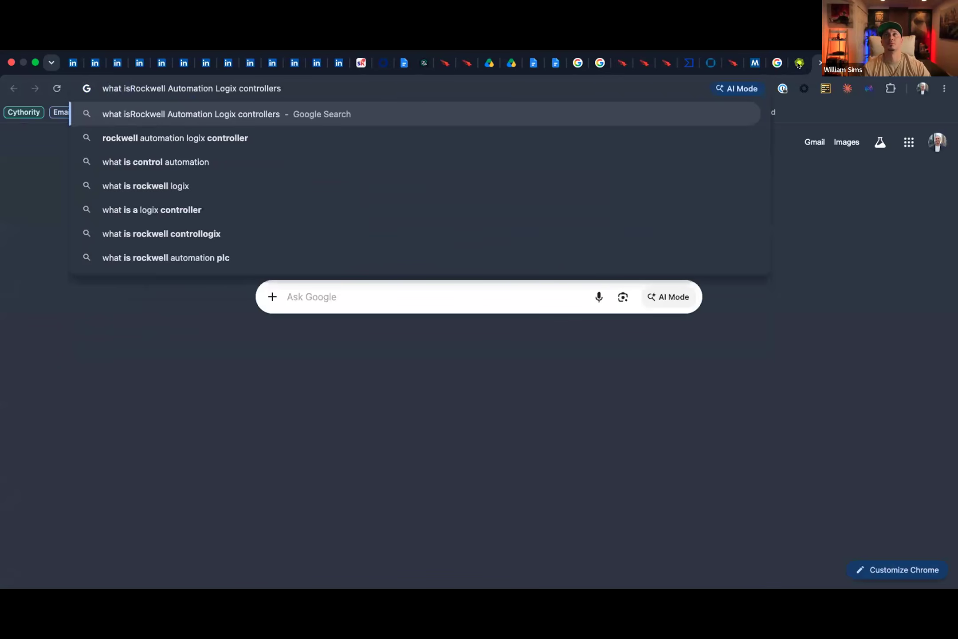
left_click(131, 87)
key("Return")
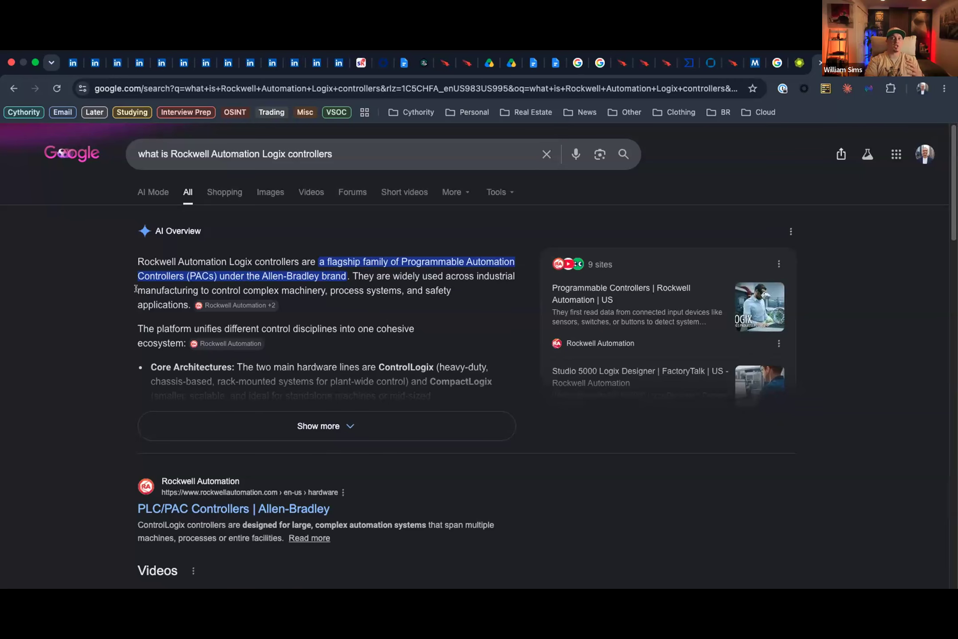
double_click(158, 287)
left_click(257, 288)
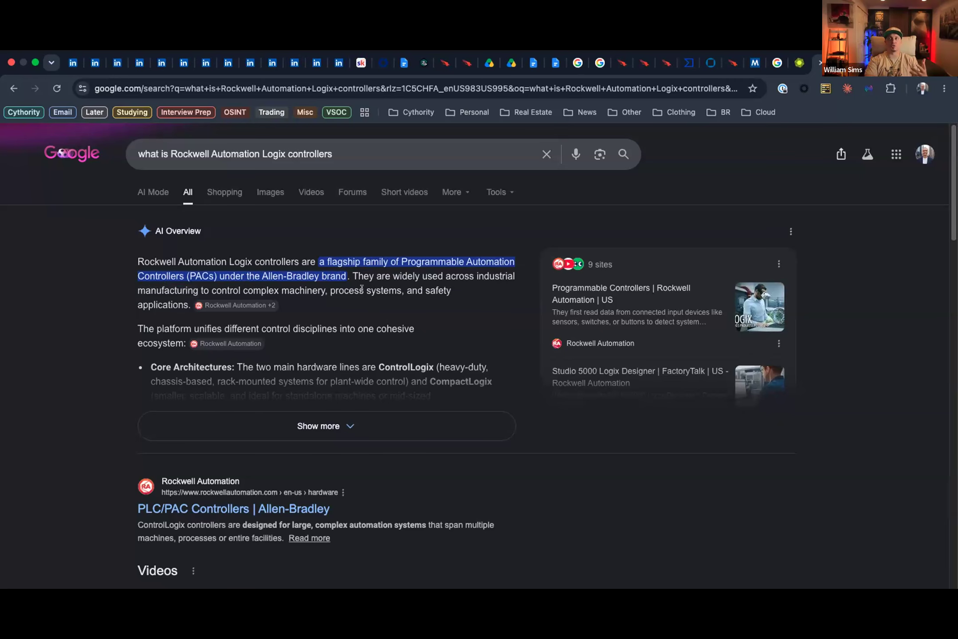
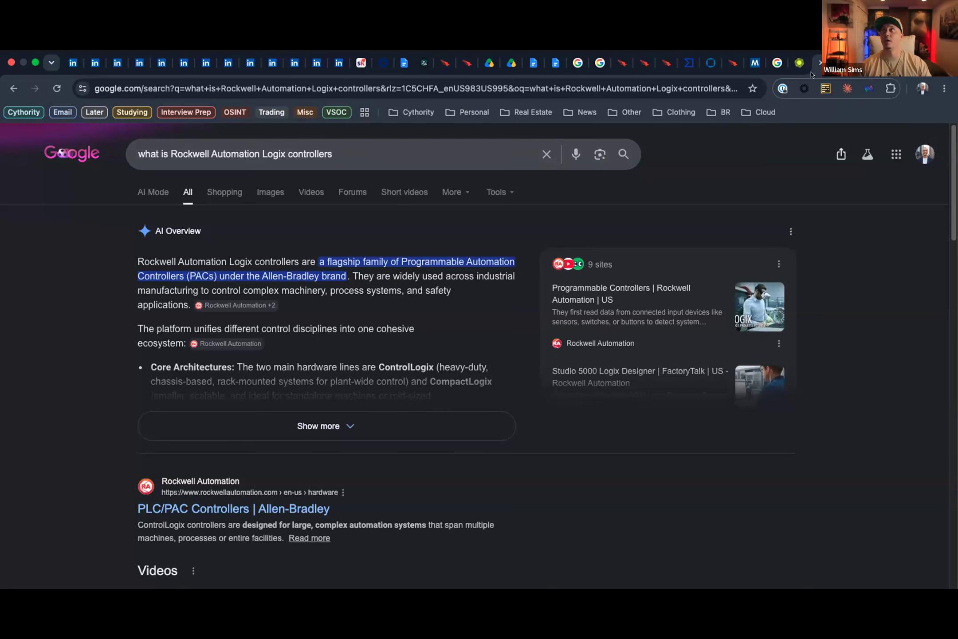
Open chatgpt.com in a new tab and select all of the SOCByte threat intel report text
key("super+t")
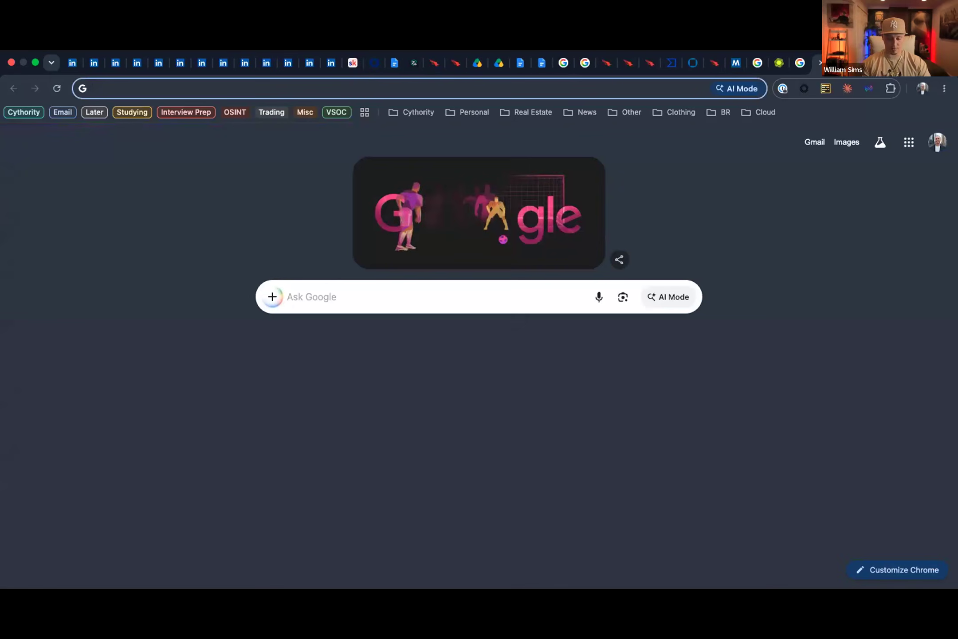
type("chatgpt.com")
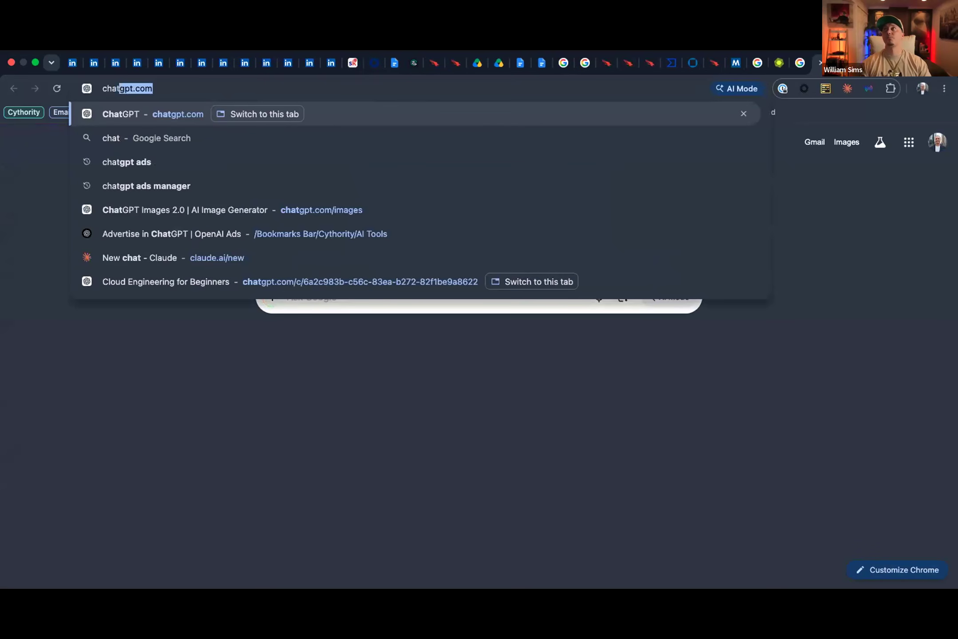
key("Return")
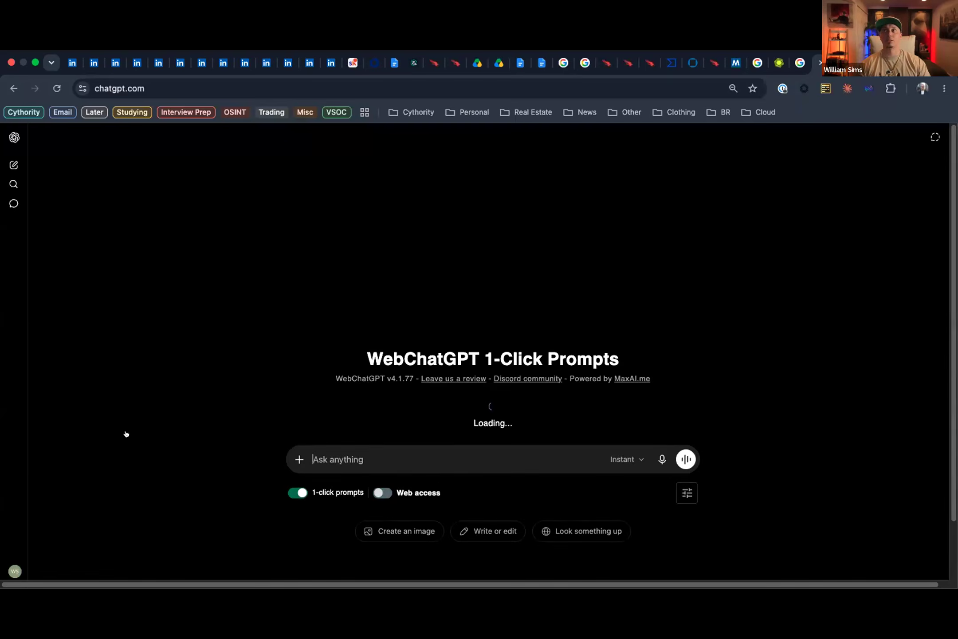
scroll(335, 317, "down", 6)
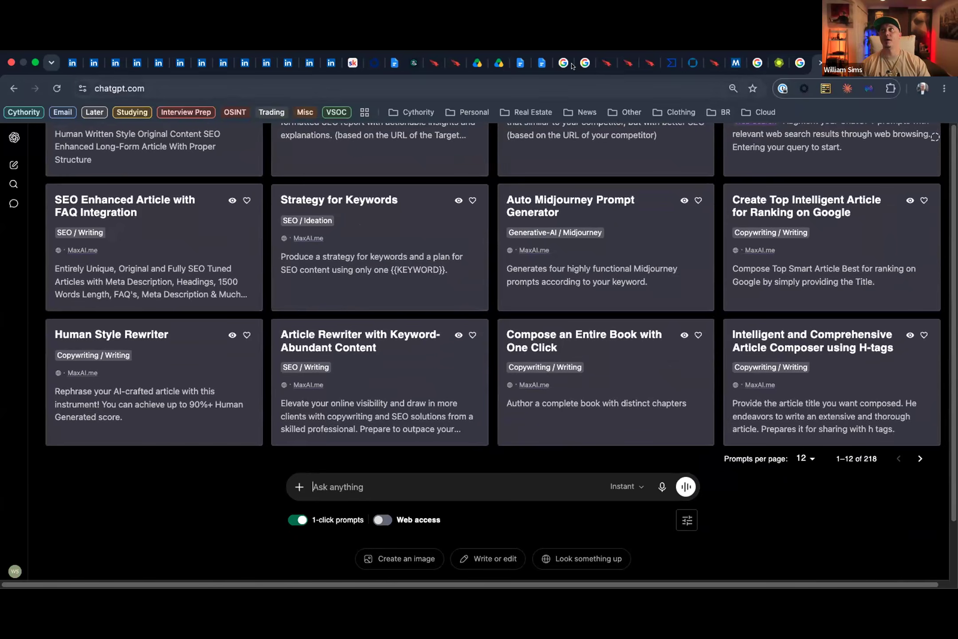
left_click(411, 63)
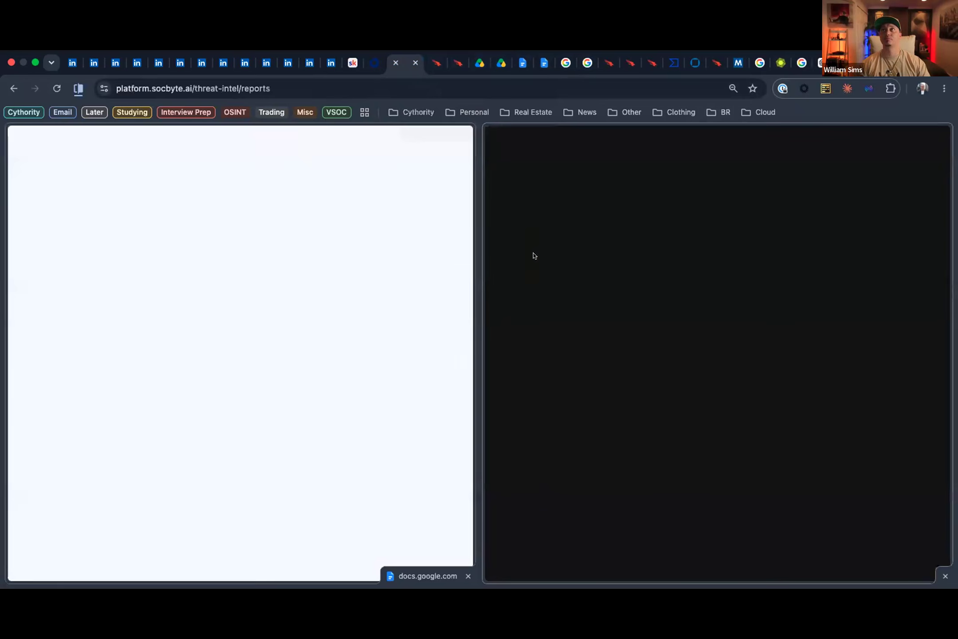
scroll(614, 240, "up", 3)
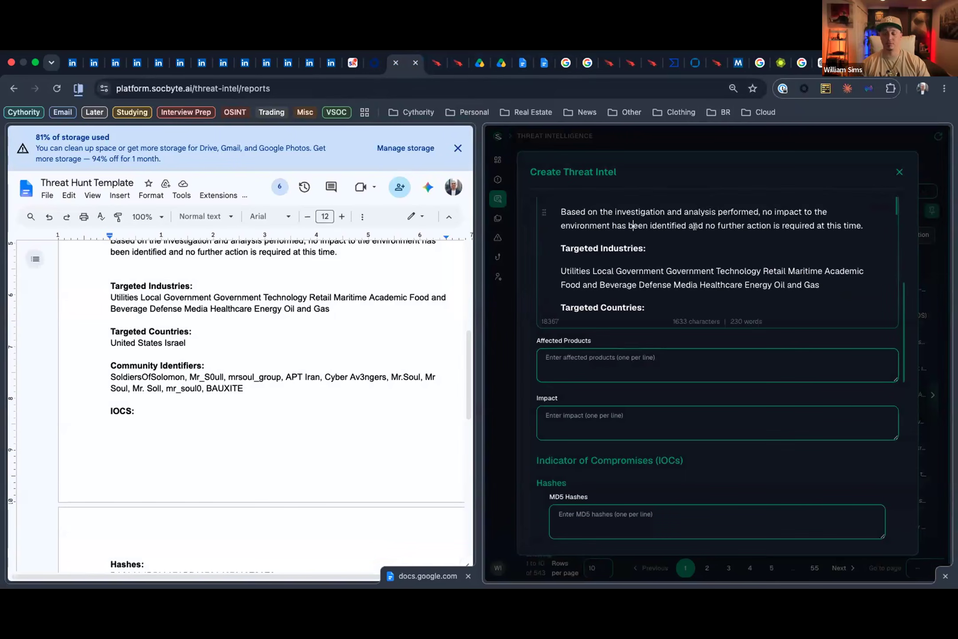
key("super+a")
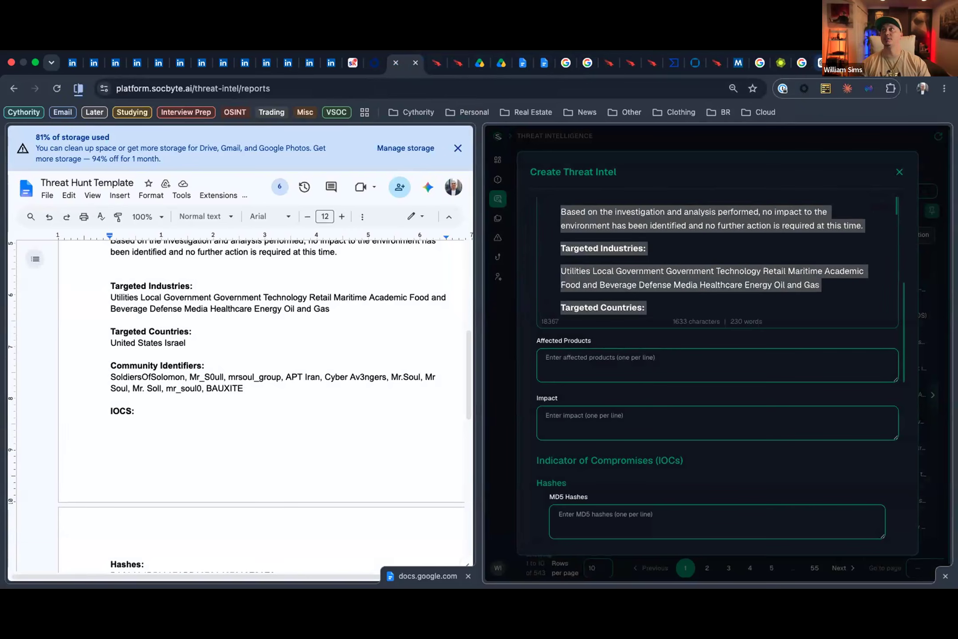
left_click(820, 63)
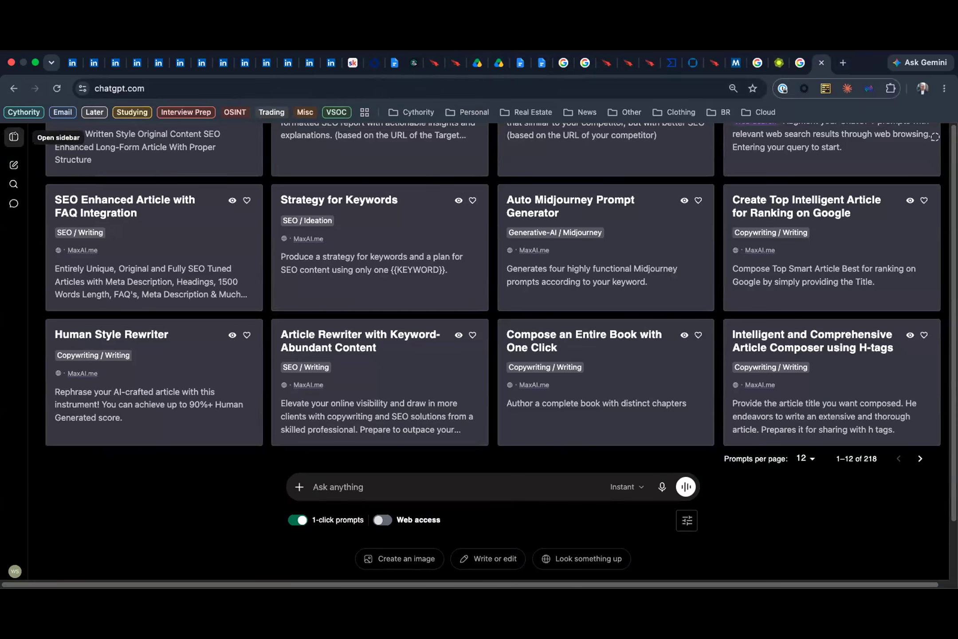
Expand the ChatGPT sidebar and show your own custom GPTs under GPTs > My GPTs
left_click(13, 184)
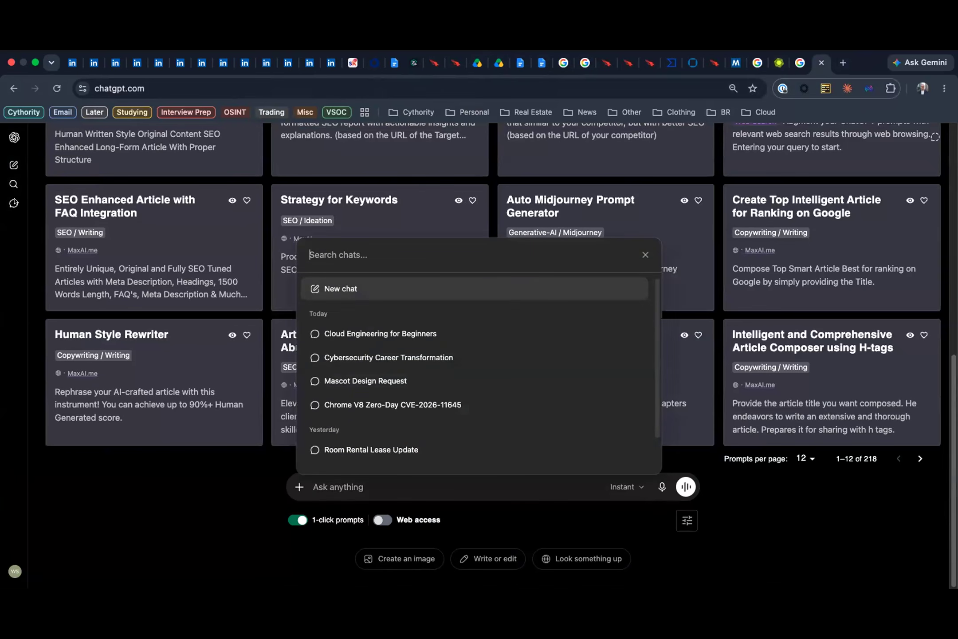
left_click(14, 137)
left_click(15, 136)
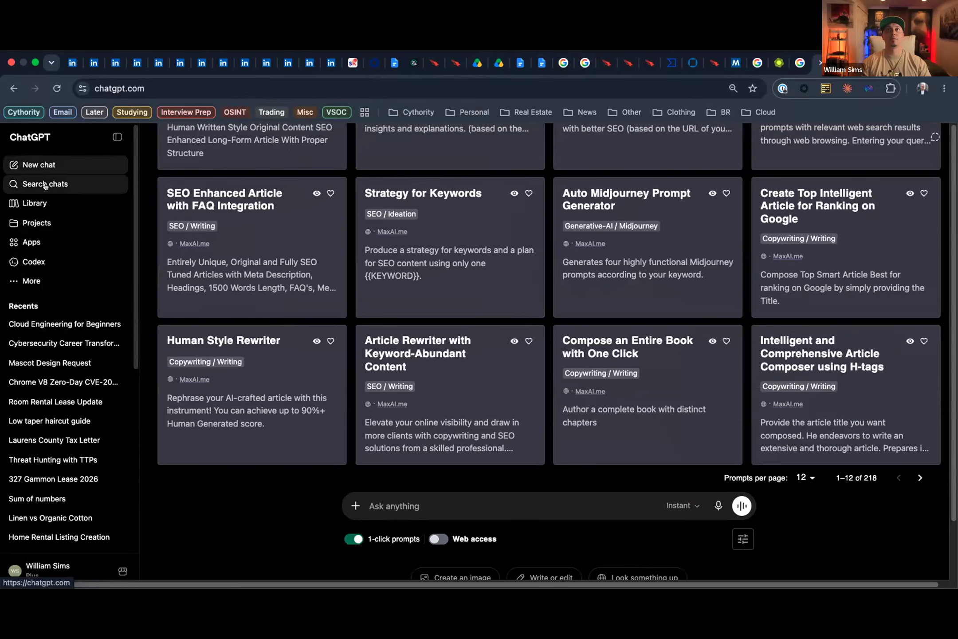
left_click(13, 281)
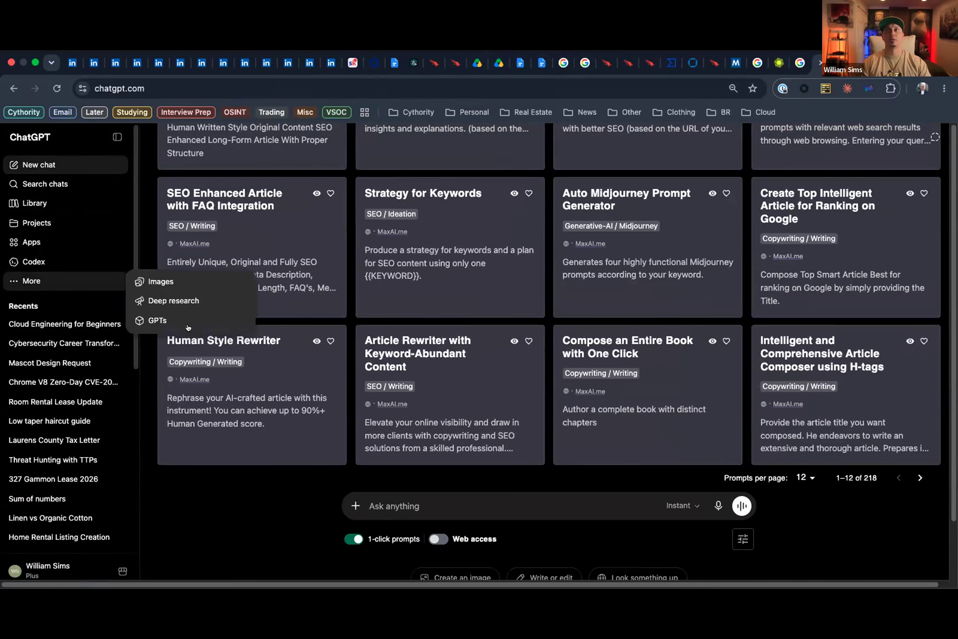
left_click(160, 320)
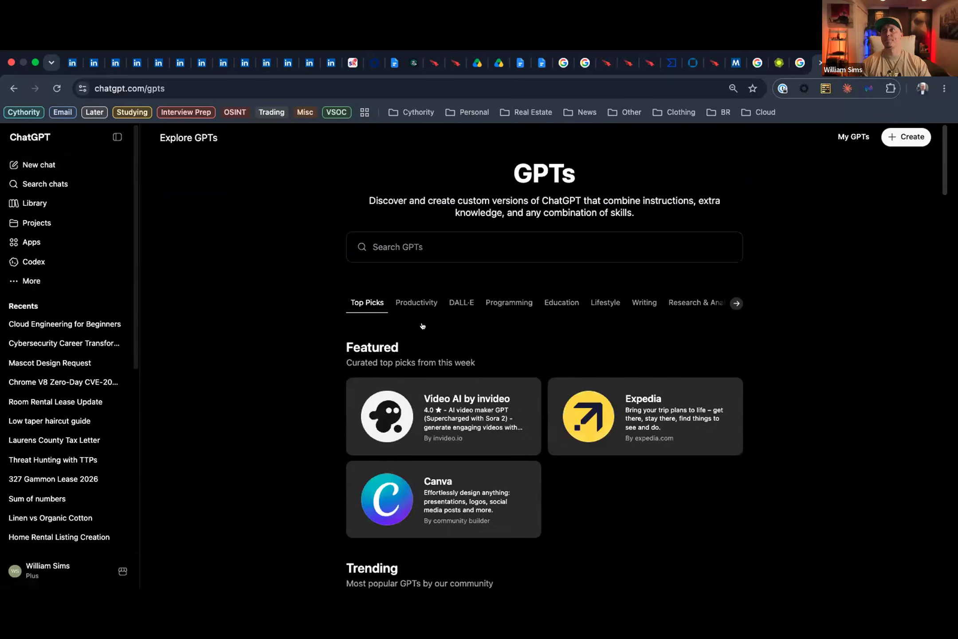
left_click(854, 137)
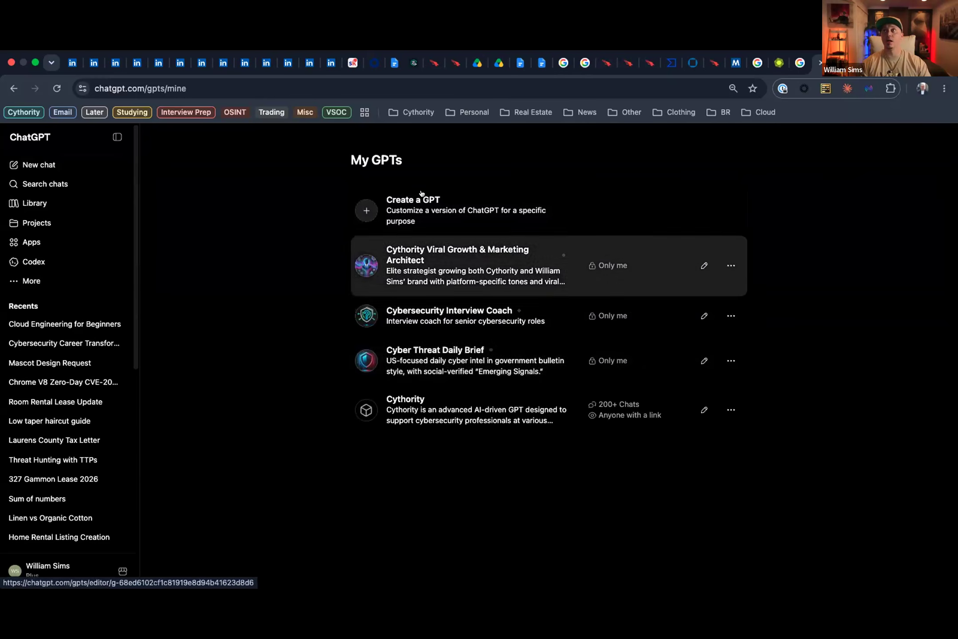
Start a Cythority chat with 'We just finished the following threat hunt:' and the pasted report
left_click(422, 412)
type("We just finished the following threat hunt:")
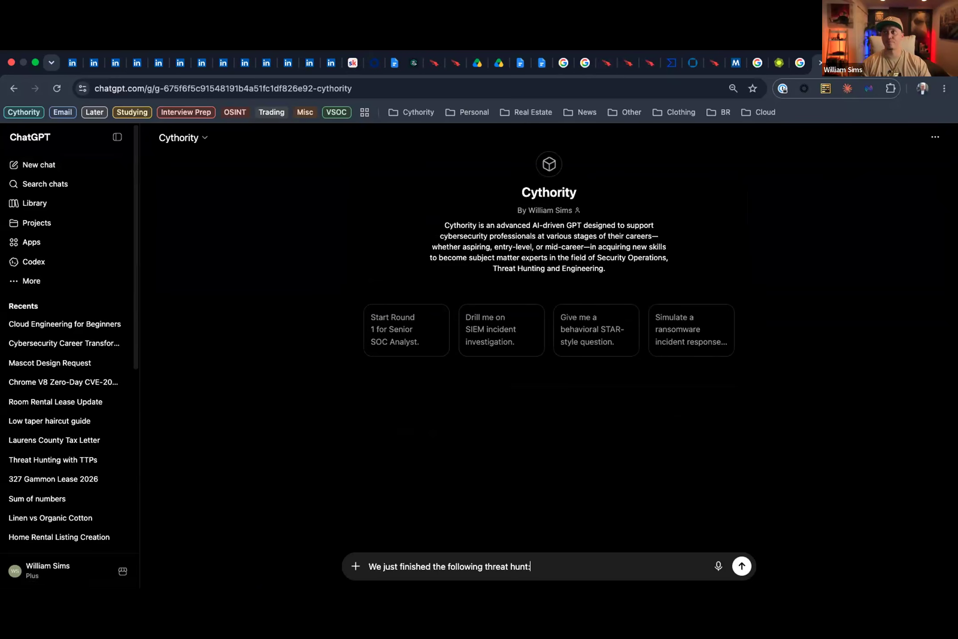
key("shift+Return")
key("super+v")
Ask for the affected products and impact for threat actor Hydro Kitten and send it
scroll(443, 512, "down", 5)
scroll(443, 513, "down", 4)
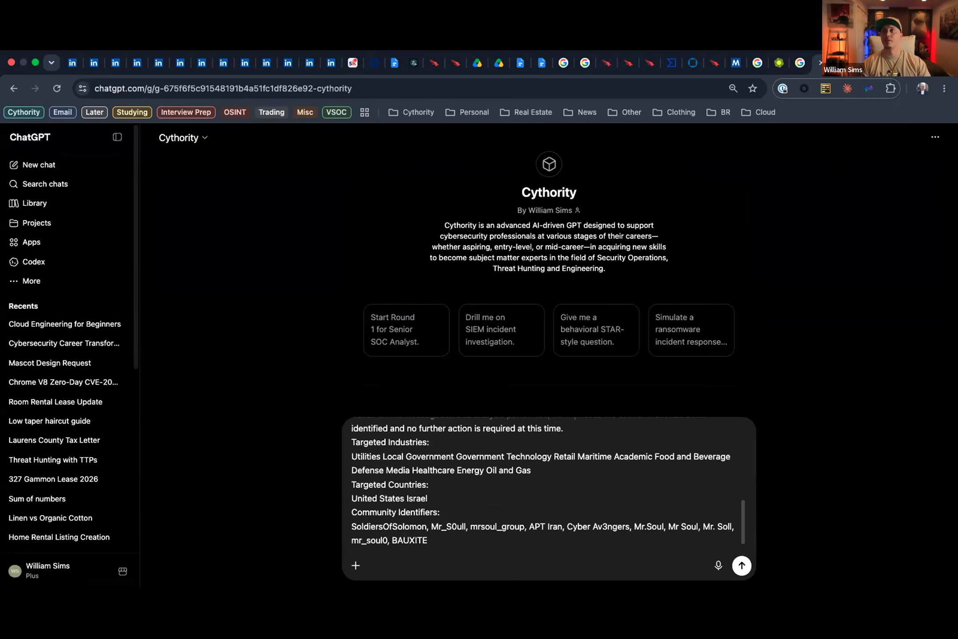
key("shift+Return")
key("shift+Return")
type("We are missing the affect")
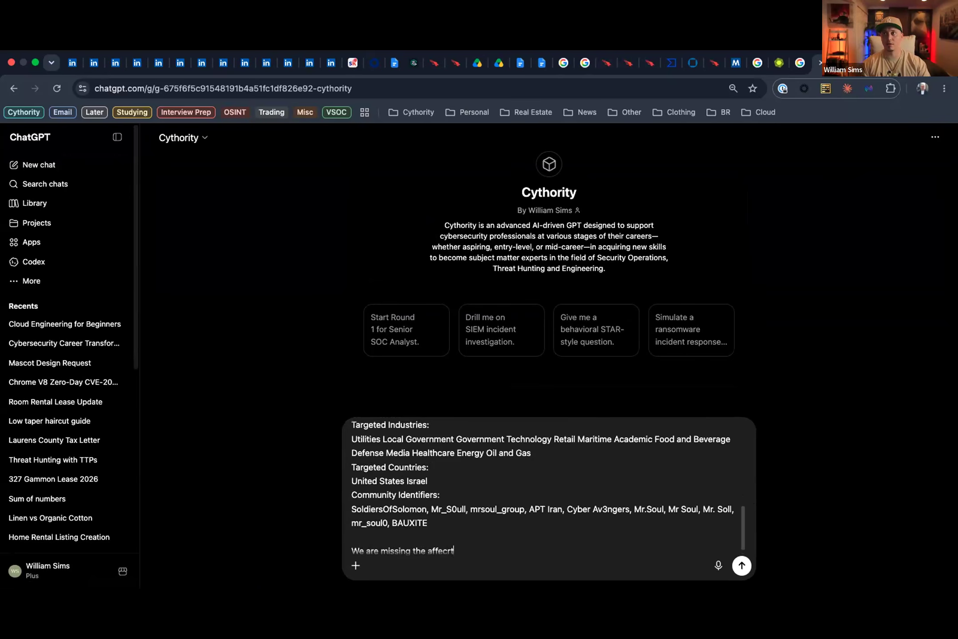
type("ed pro")
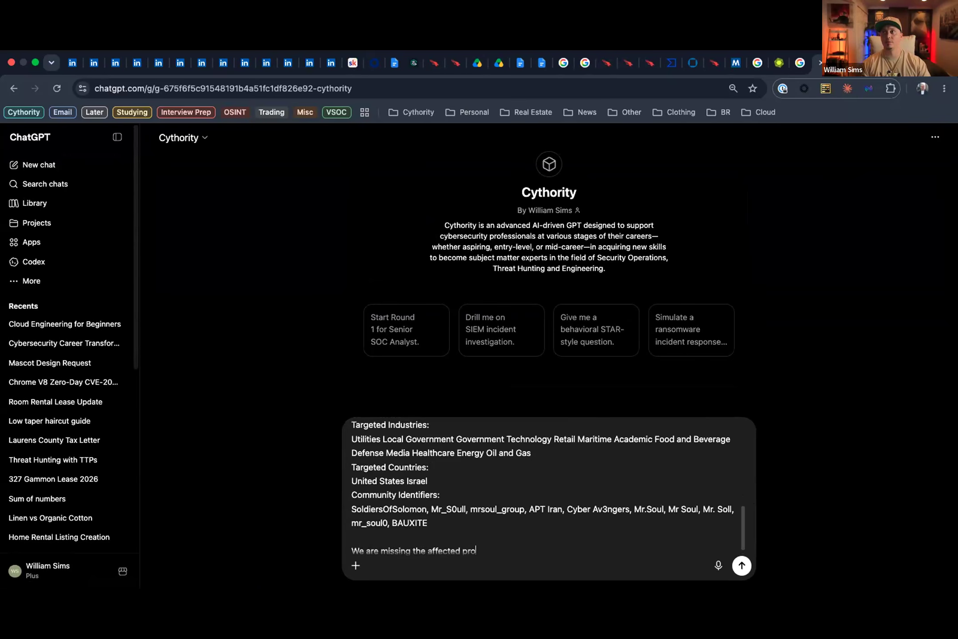
type("ducts and imapact ")
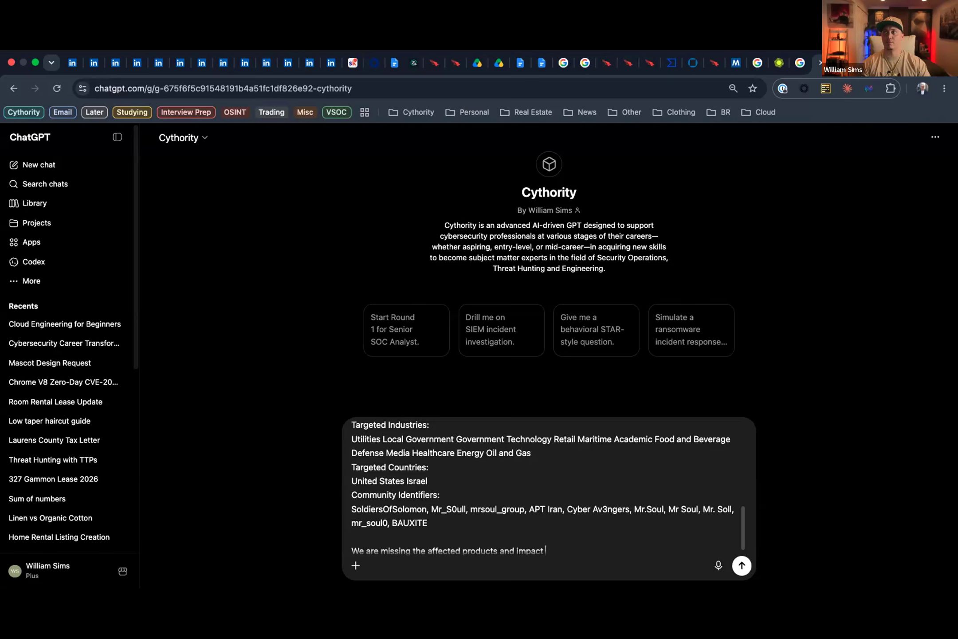
type("for the following")
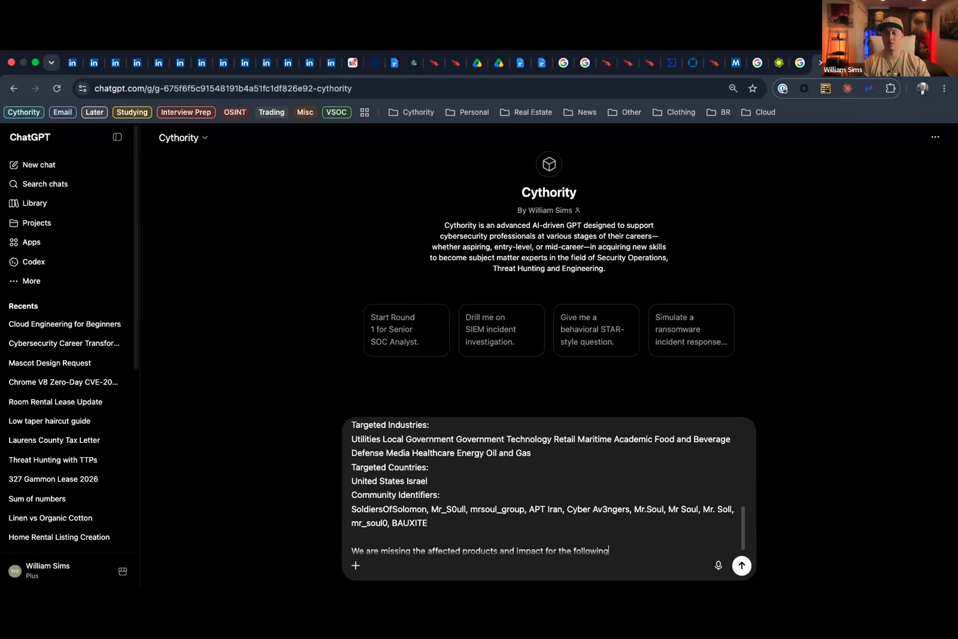
type(" threat actor ")
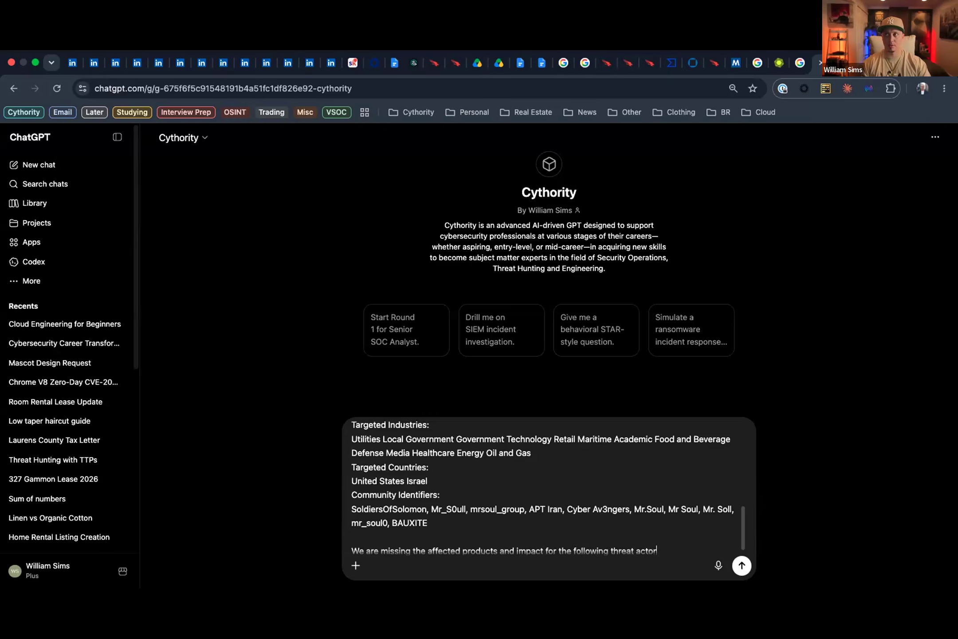
type(": hydro Kitten.")
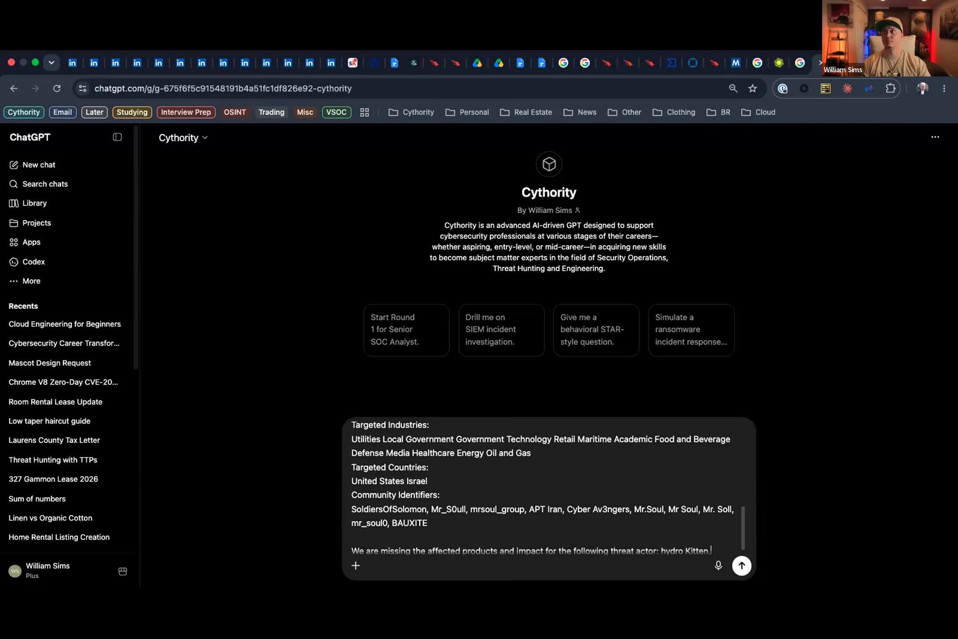
key("Return")
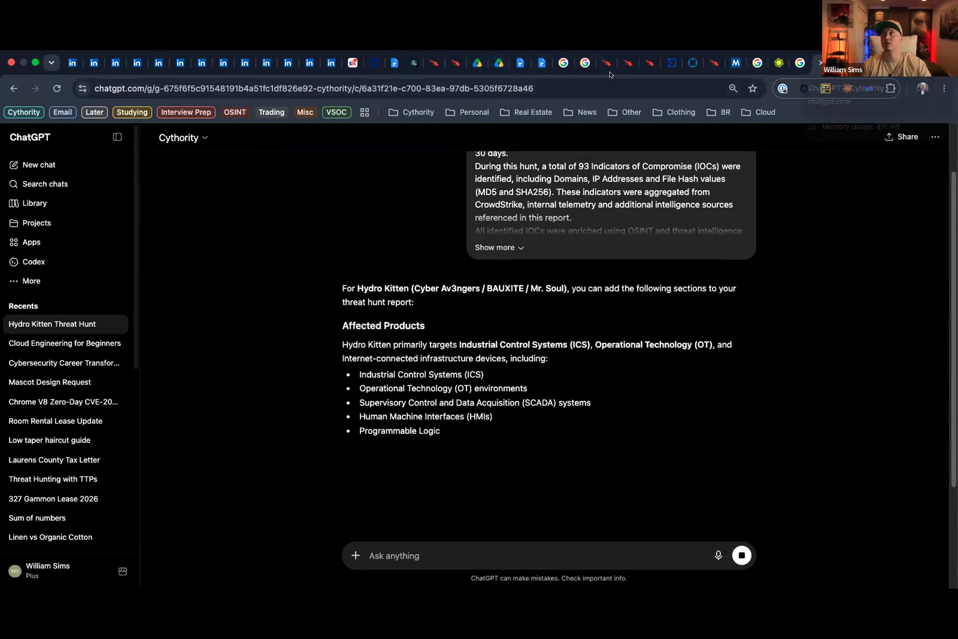
Move the ChatGPT tab beside SOCByte and read the Affected Products introduction
left_click(499, 64)
left_click_drag(464, 76, 404, 79)
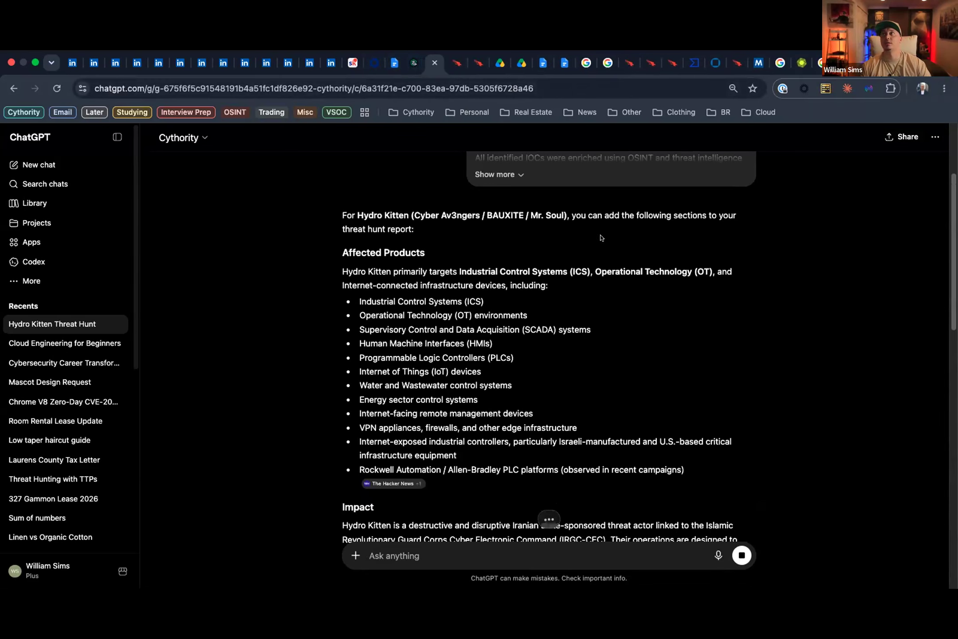
left_click_drag(343, 229, 414, 229)
left_click(423, 269)
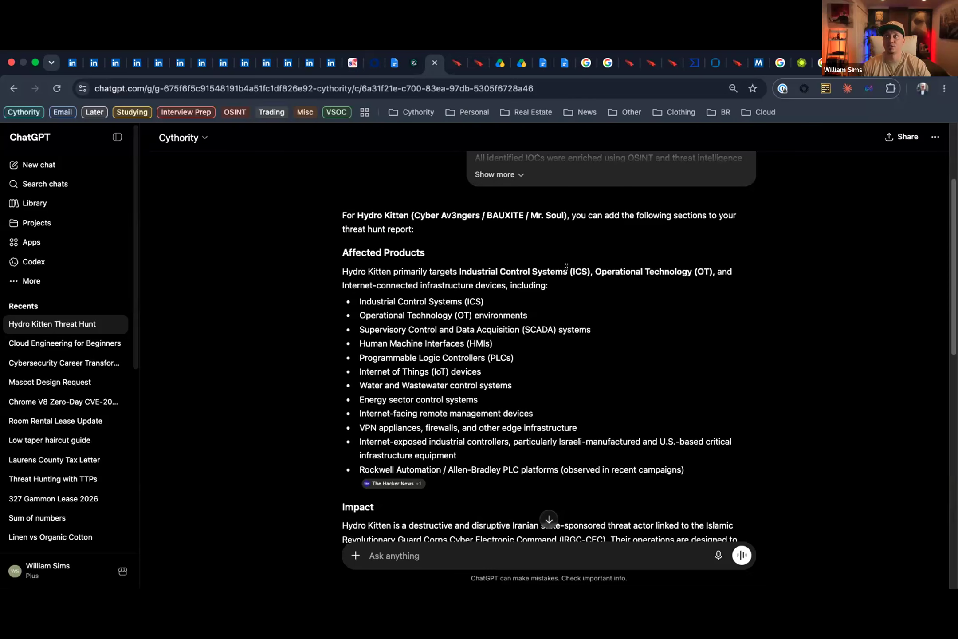
left_click_drag(566, 267, 597, 268)
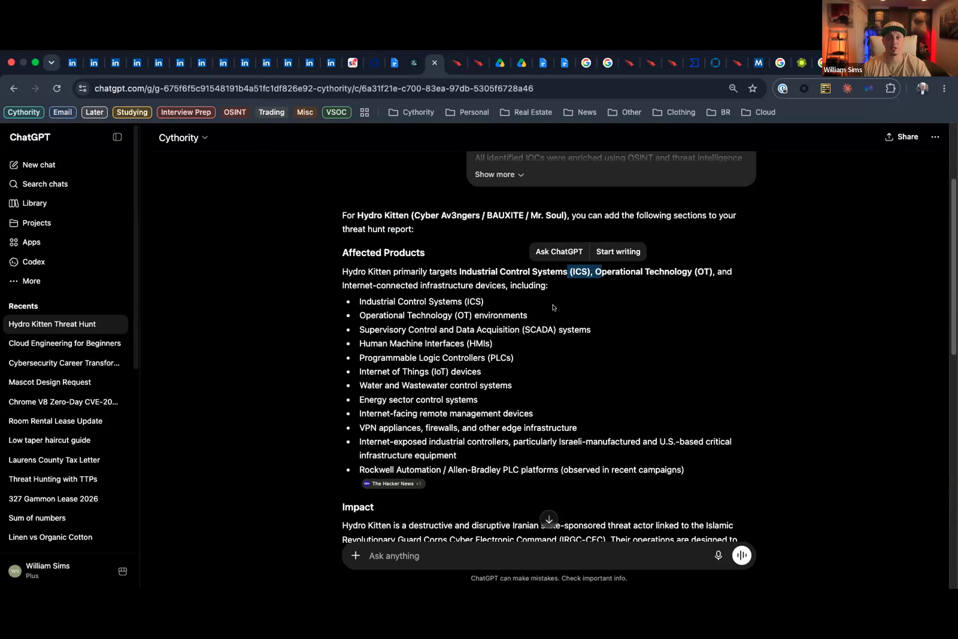
left_click(659, 268)
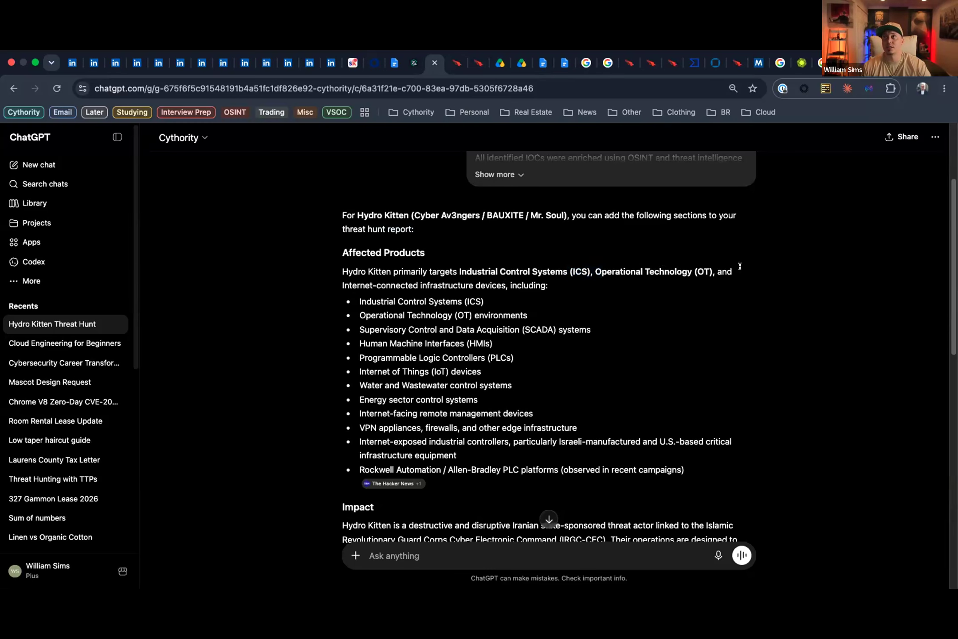
left_click_drag(375, 280, 502, 285)
left_click(502, 285)
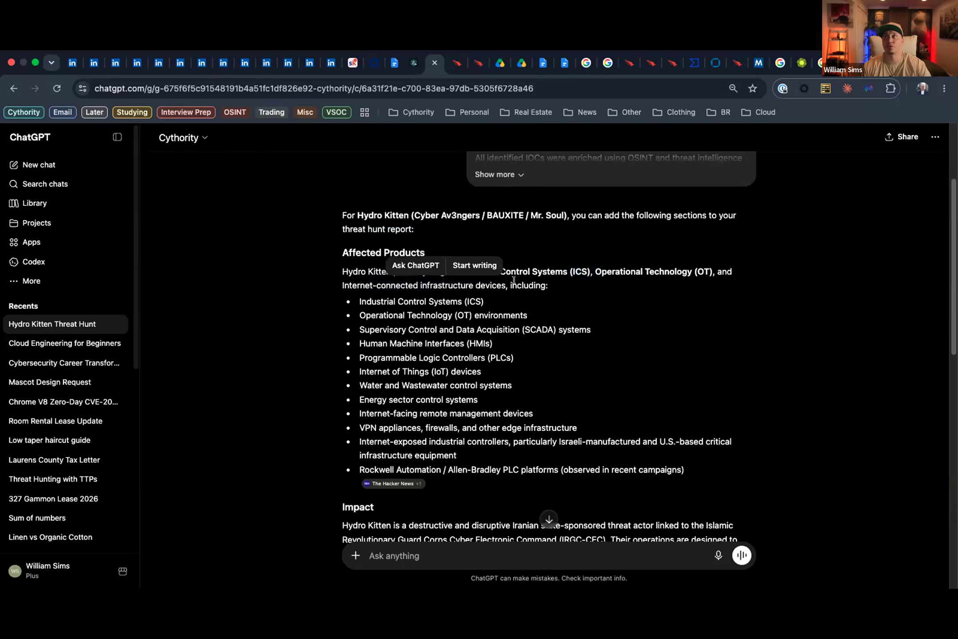
Select the Affected Products entries from ICS, OT and SCADA through the Rockwell Automation bullet
left_click_drag(360, 294, 341, 315)
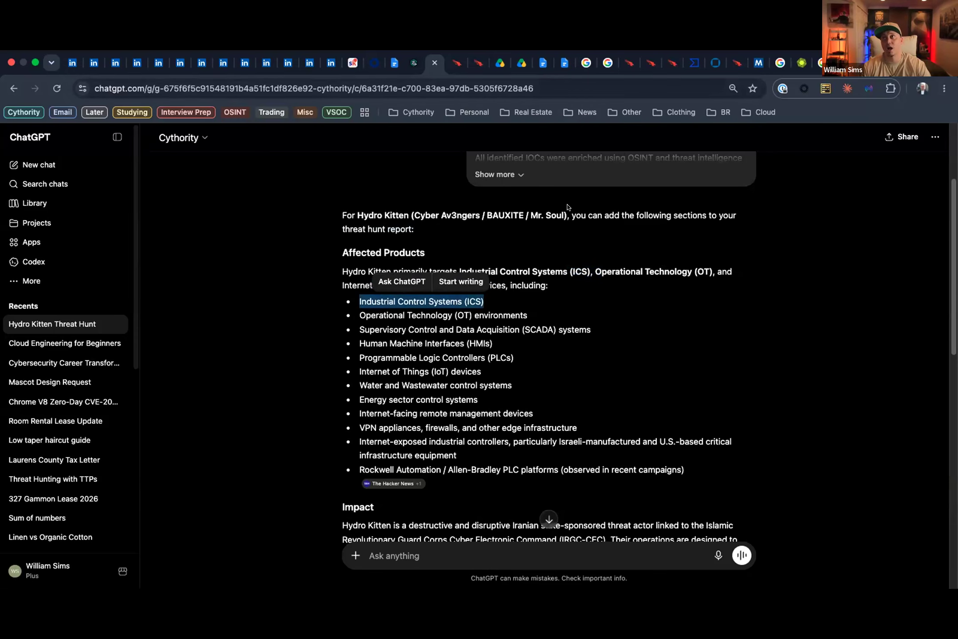
left_click(367, 312)
left_click_drag(351, 316, 534, 321)
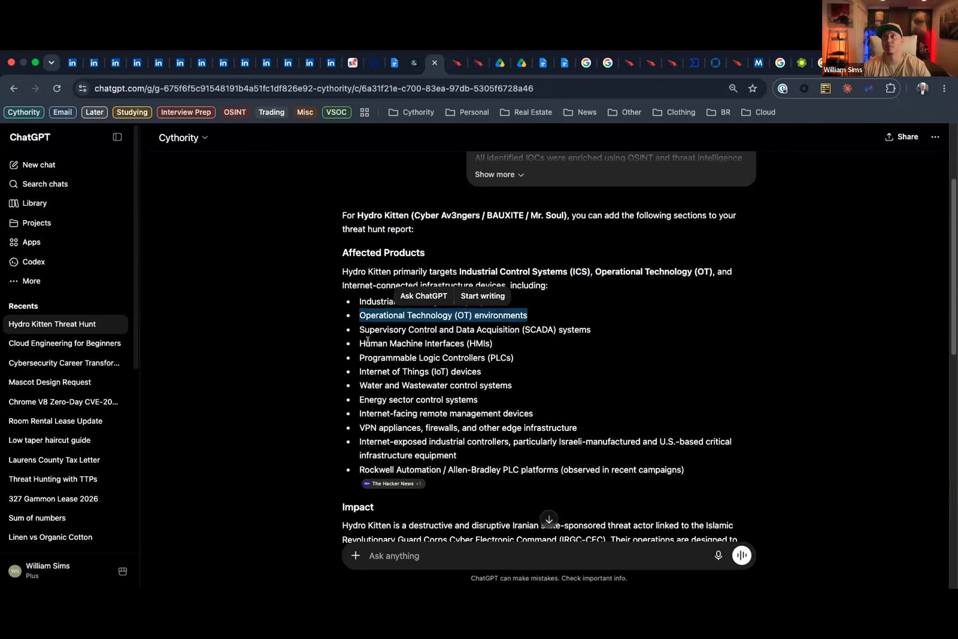
triple_click(491, 329)
left_click(504, 346)
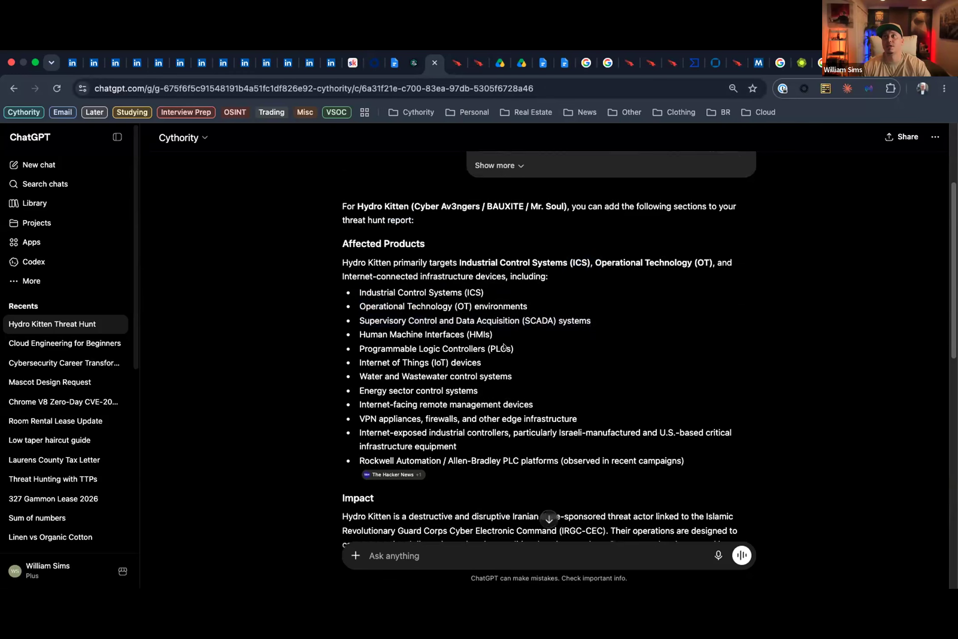
scroll(405, 306, "down", 3)
left_click_drag(357, 296, 572, 298)
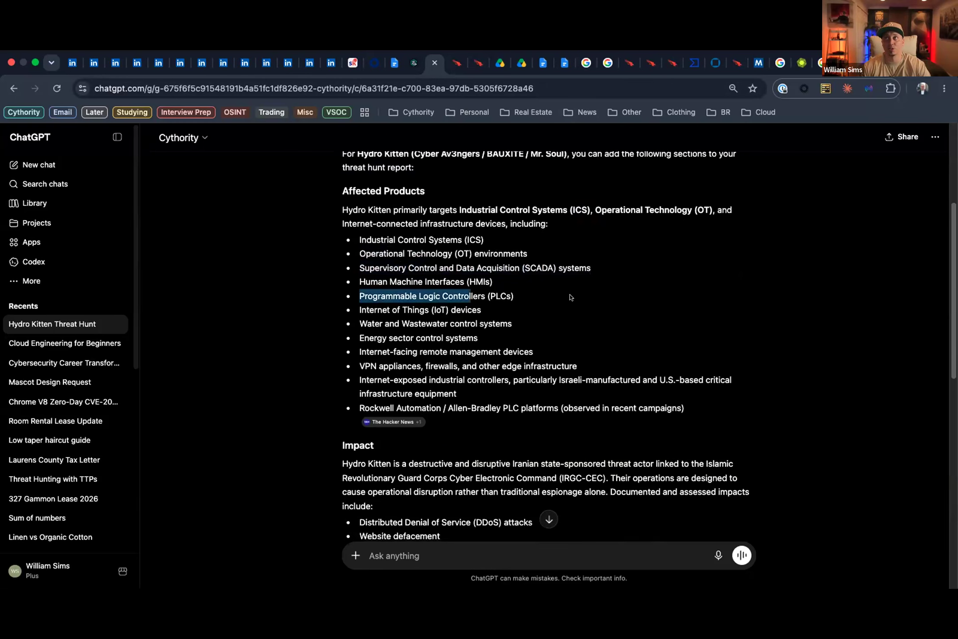
left_click(444, 295)
scroll(433, 332, "down", 1)
scroll(433, 333, "down", 2)
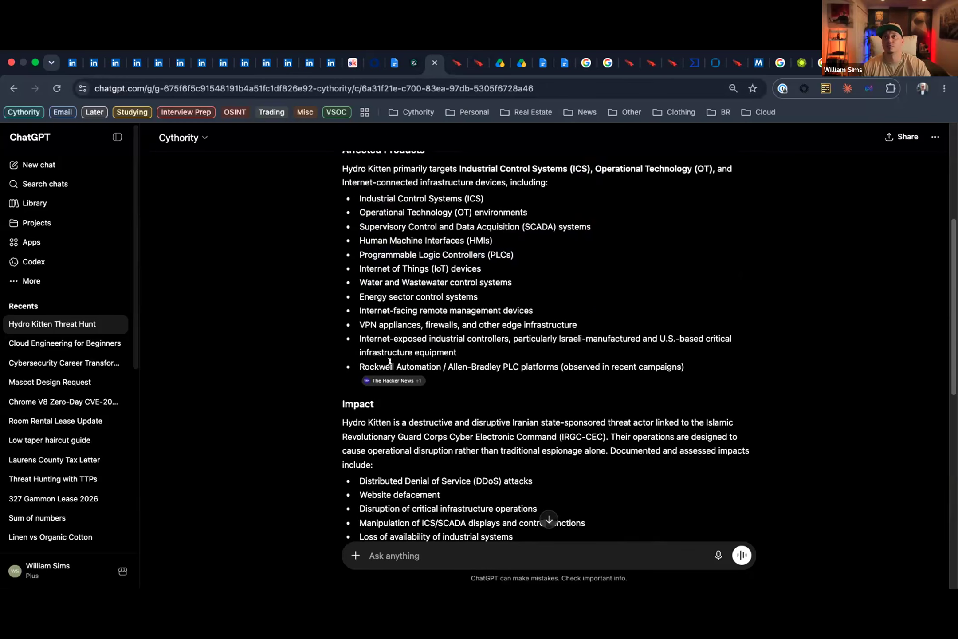
left_click_drag(360, 367, 336, 189)
left_click(695, 367)
Paste the Affected Products section into SOCByte's Affected Products field and remove its heading line
left_click(413, 64)
left_click(578, 362)
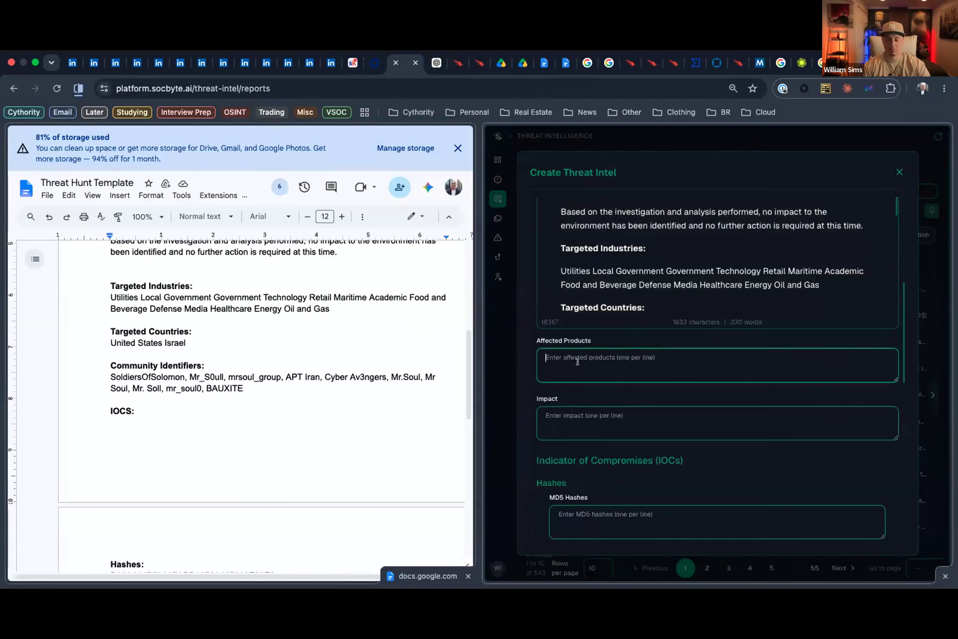
key("super+v")
scroll(594, 390, "up", 5)
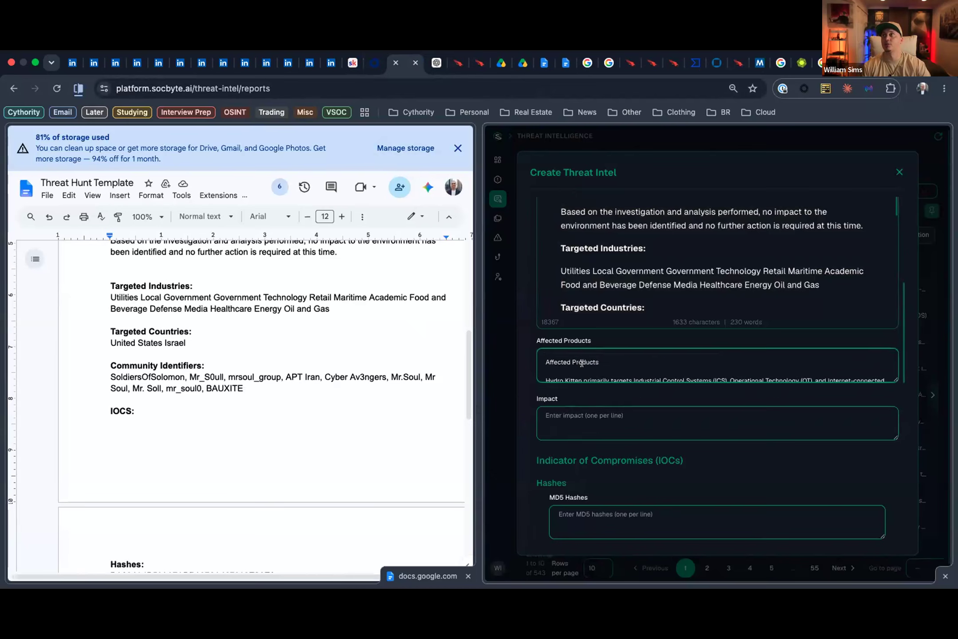
scroll(617, 440, "down", 5)
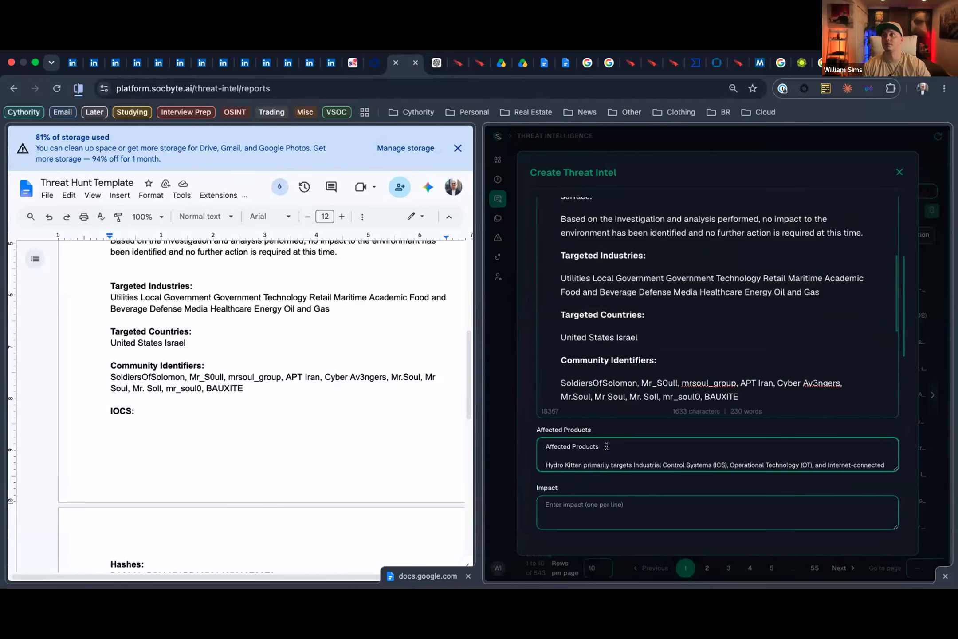
left_click_drag(597, 448, 485, 449)
key("BackSpace")
key("BackSpace")
scroll(579, 451, "down", 2)
scroll(580, 451, "down", 4)
scroll(580, 451, "up", 6)
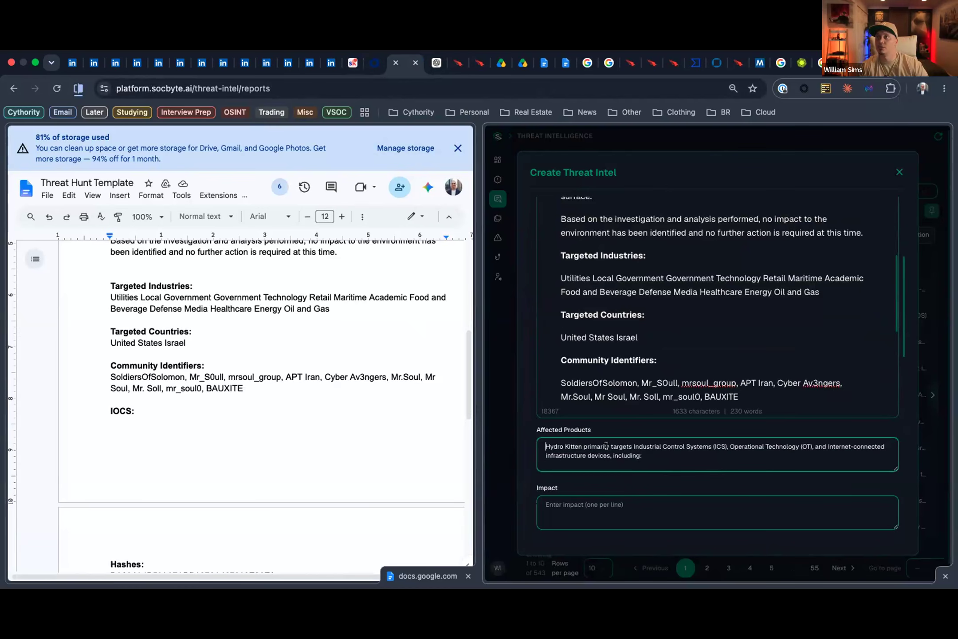
Replace the Affected Products field content with a fresh paste of the Hydro Kitten products list
key("super+a")
key("BackSpace")
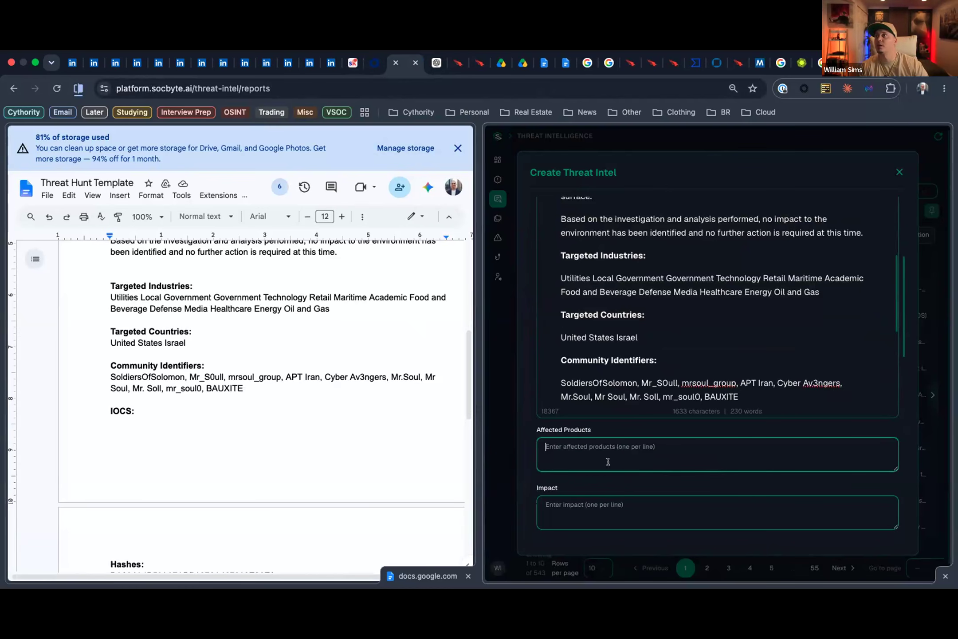
key("super+v")
scroll(573, 449, "up", 5)
key("super+z")
key("super+z")
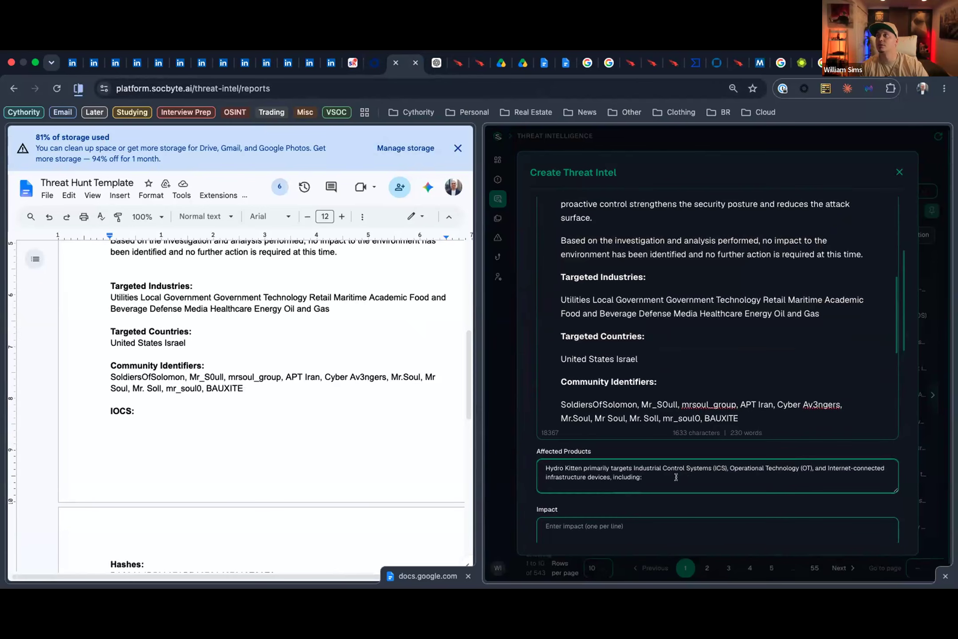
key("super+shift+z")
key("super+shift+z")
scroll(662, 468, "down", 5)
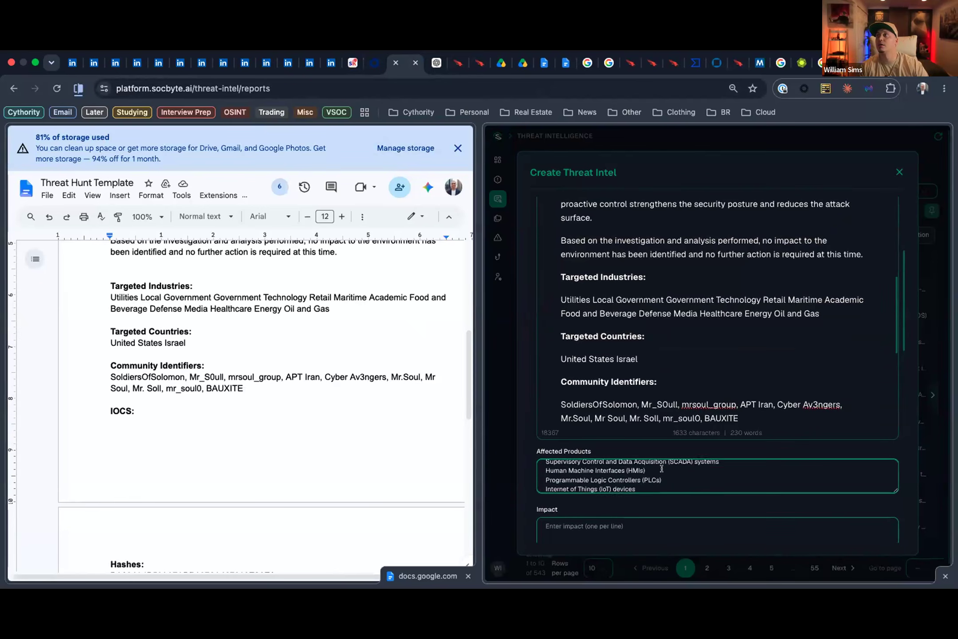
scroll(661, 468, "down", 5)
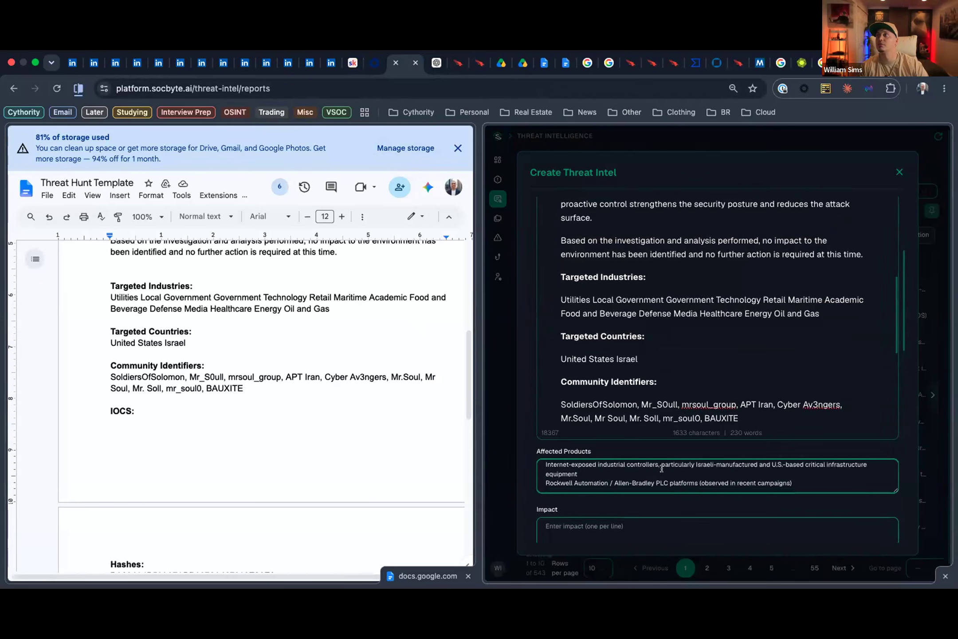
scroll(662, 468, "down", 3)
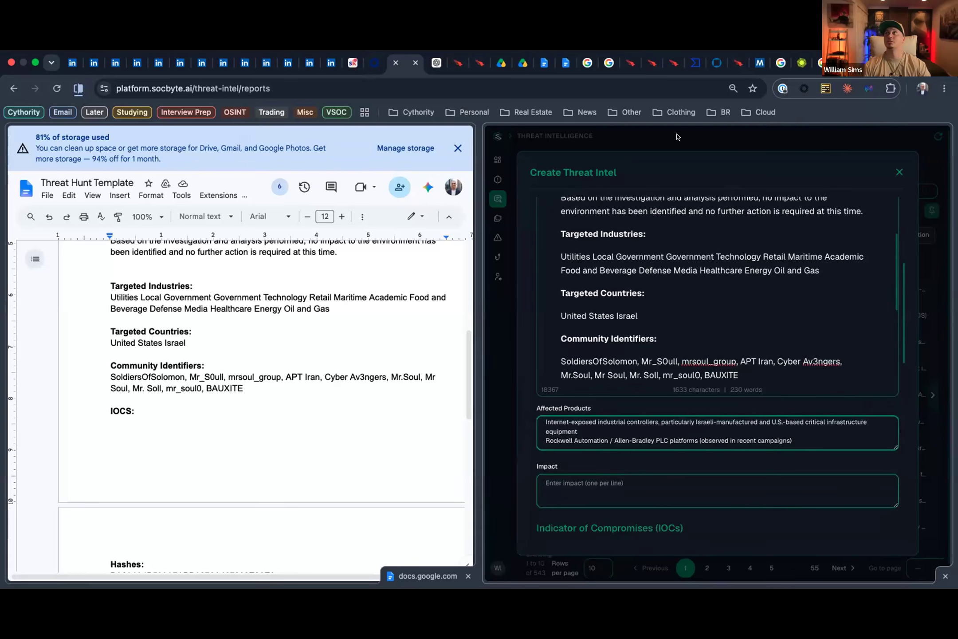
left_click(436, 62)
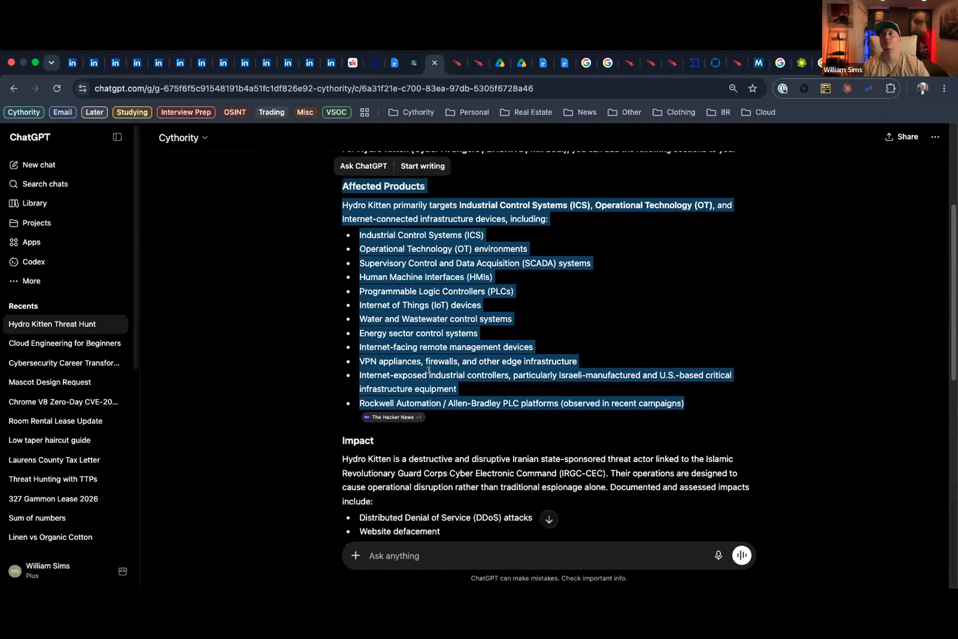
Select all eleven Impact bullets in the answer, starting with DDoS attacks and website defacement
scroll(430, 370, "down", 3)
left_click(438, 372)
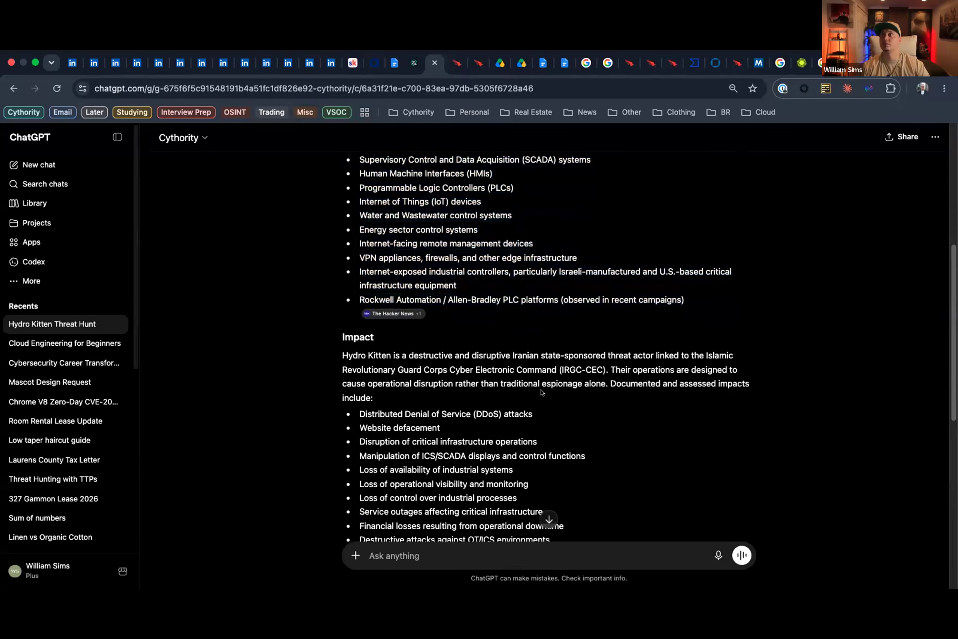
scroll(436, 381, "down", 2)
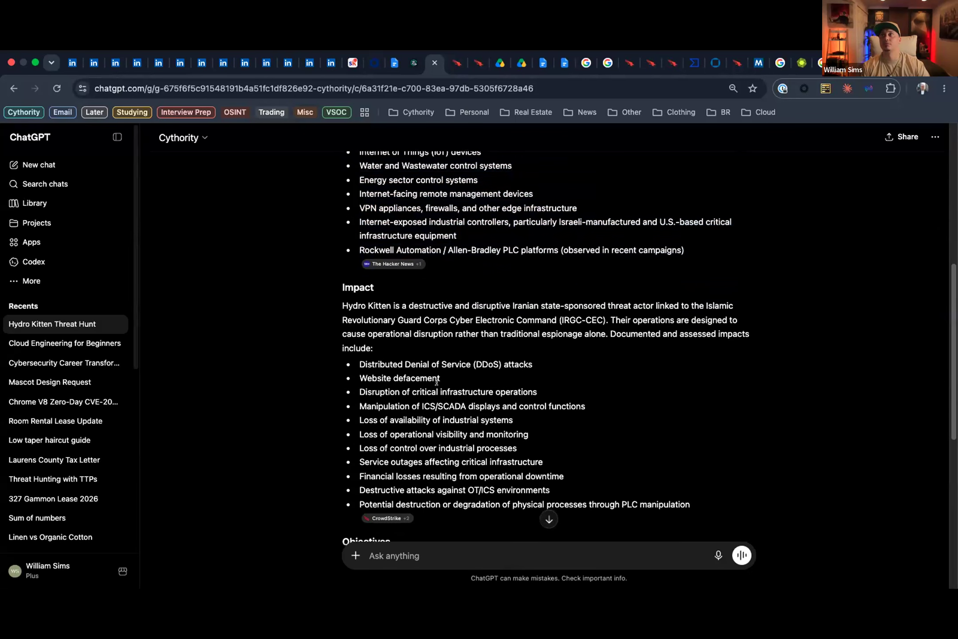
scroll(442, 403, "down", 1)
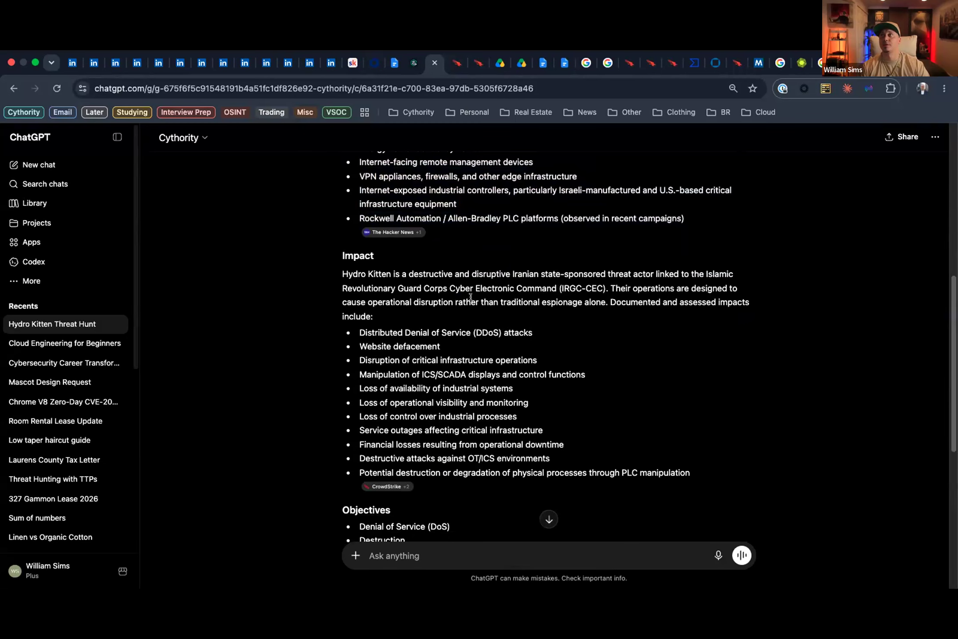
left_click_drag(470, 296, 665, 302)
left_click(677, 303)
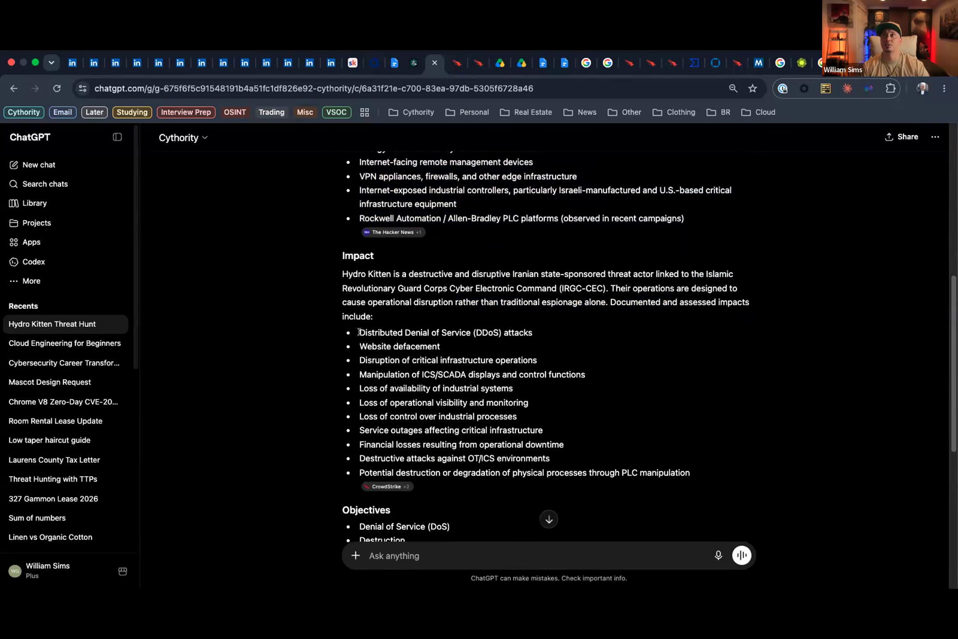
triple_click(514, 334)
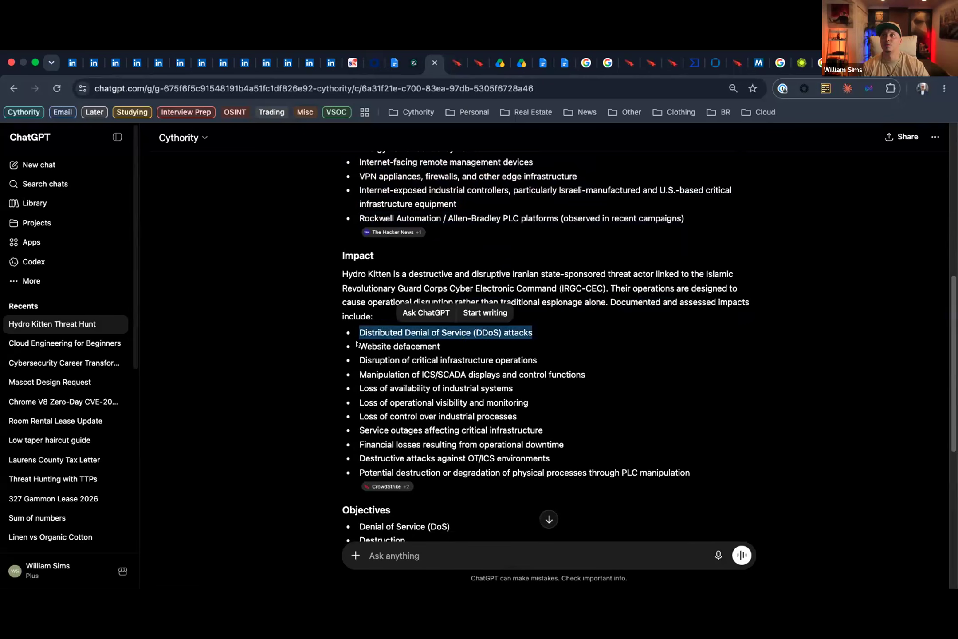
triple_click(438, 342)
left_click(434, 447)
left_click_drag(701, 476, 356, 329)
key("super+c")
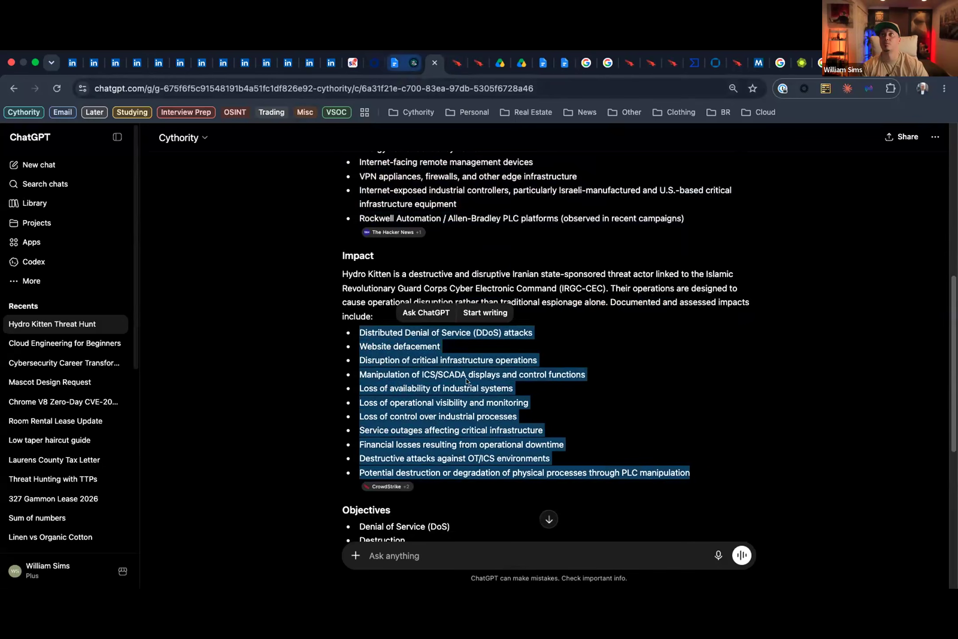
Paste the Impact bullets into SOCByte's Impact field
left_click(414, 63)
left_click(549, 488)
key("super+v")
scroll(548, 488, "up", 1)
scroll(580, 487, "up", 2)
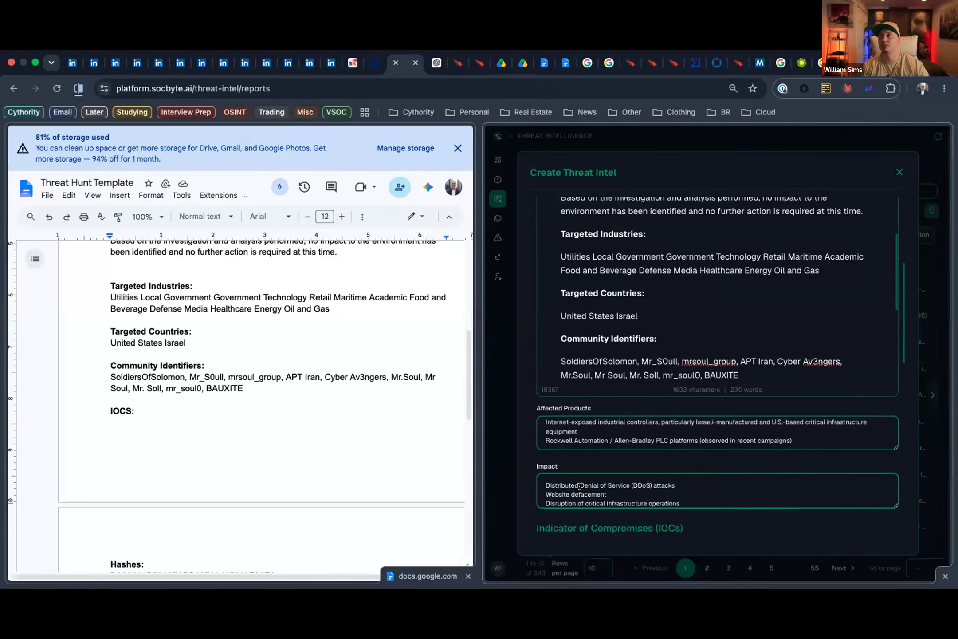
Select the Impact introductory paragraph in the ChatGPT answer
left_click(435, 63)
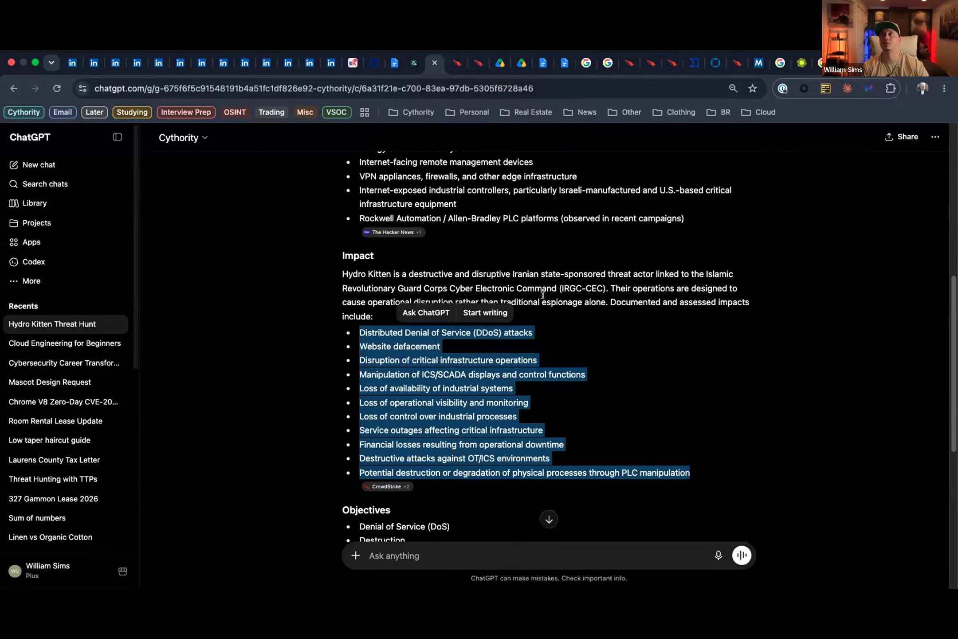
left_click(513, 304)
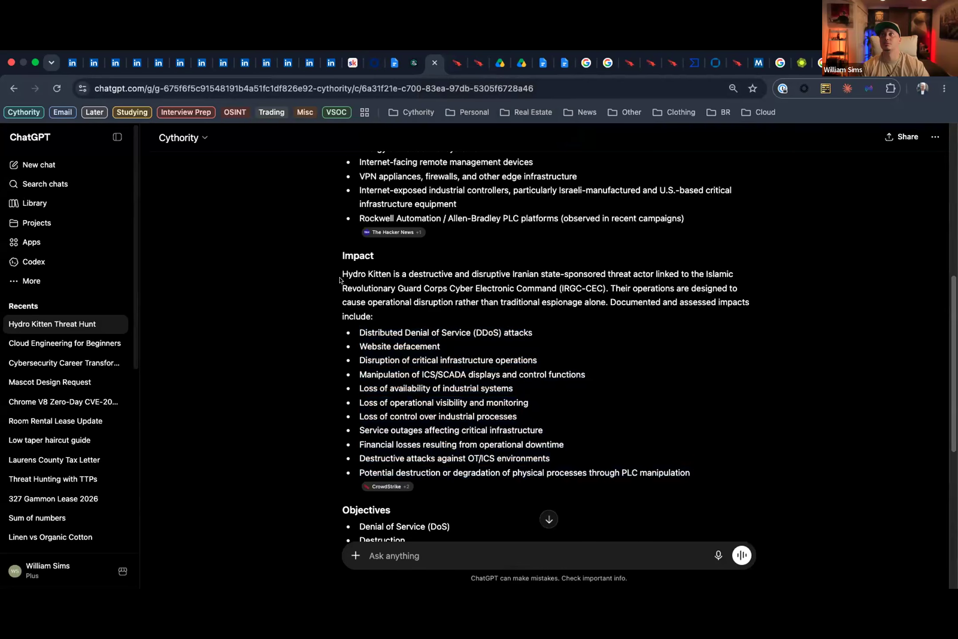
left_click_drag(338, 274, 373, 316)
key("cmd+c")
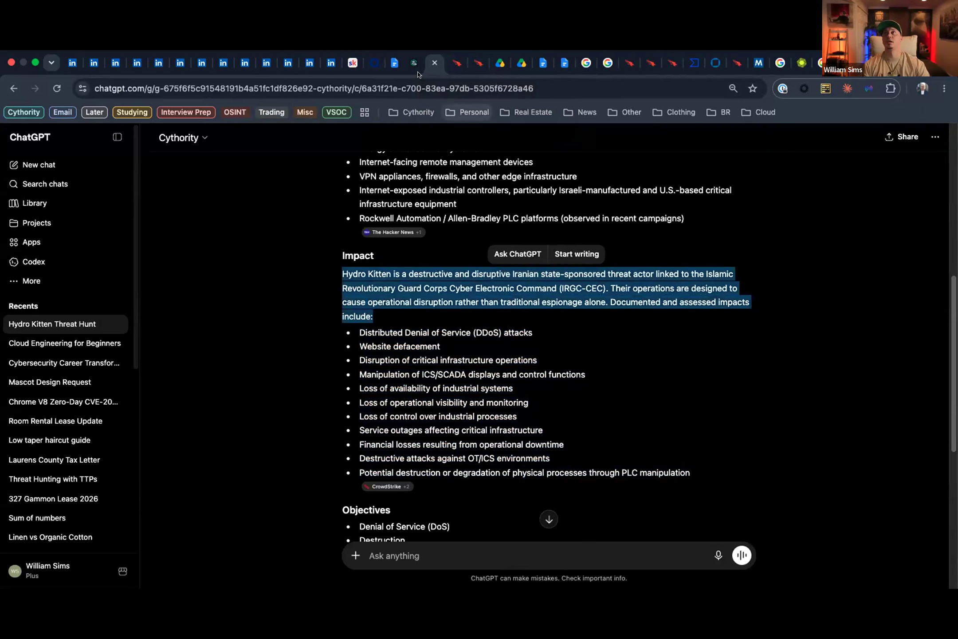
left_click(414, 63)
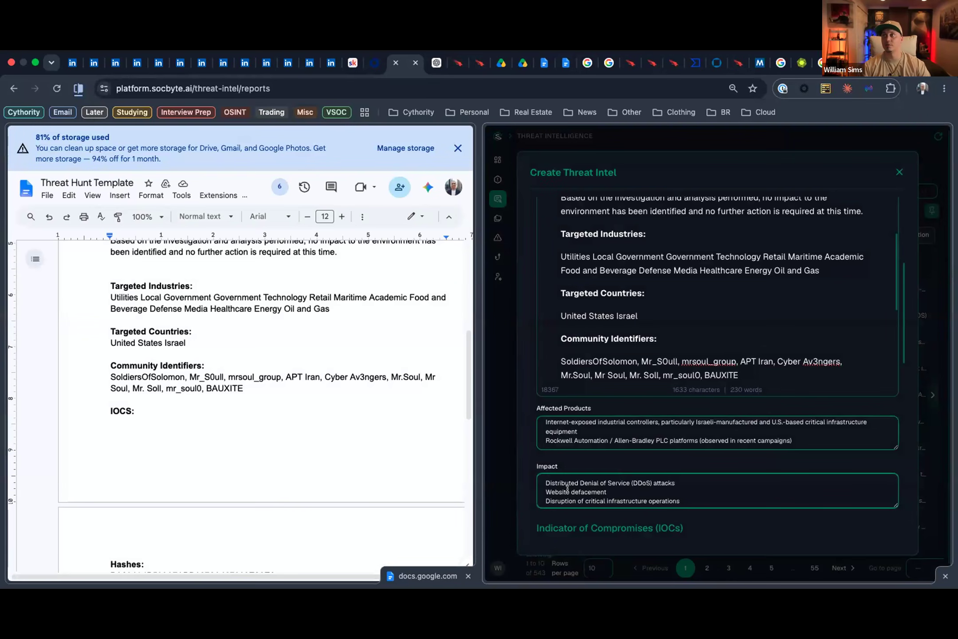
Add the Impact introductory paragraph to the top of the Impact field
key("cmd+a")
key("cmd+v")
key("Return")
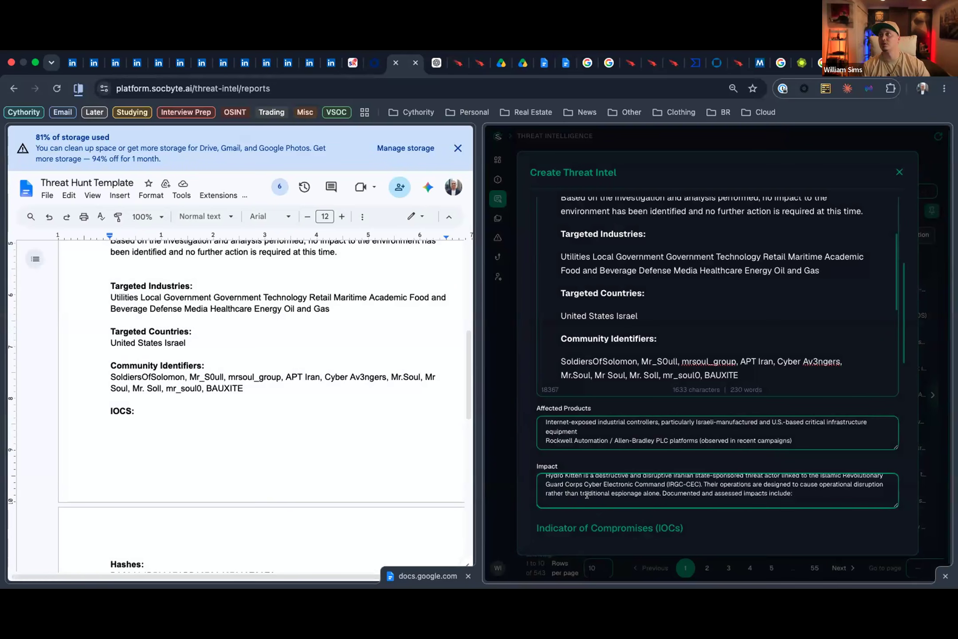
scroll(616, 485, "down", 3)
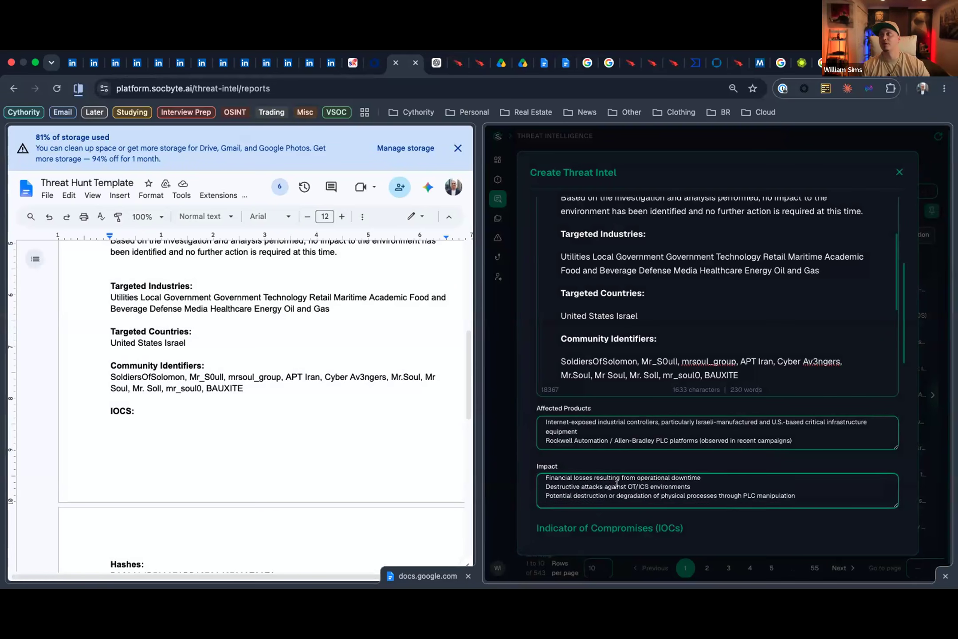
scroll(616, 488, "down", 3)
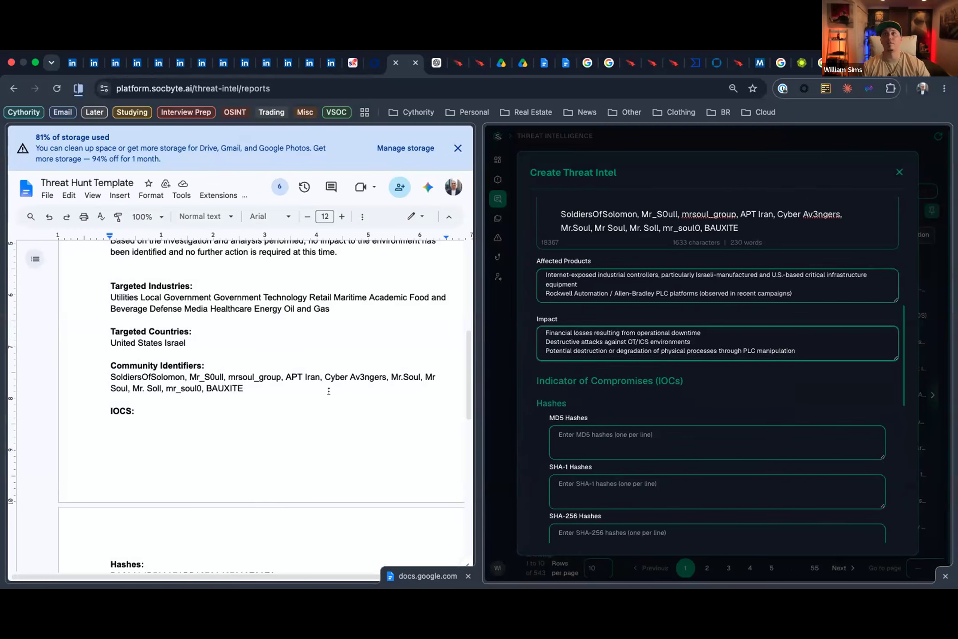
scroll(329, 390, "down", 4)
scroll(329, 391, "down", 5)
scroll(328, 391, "up", 4)
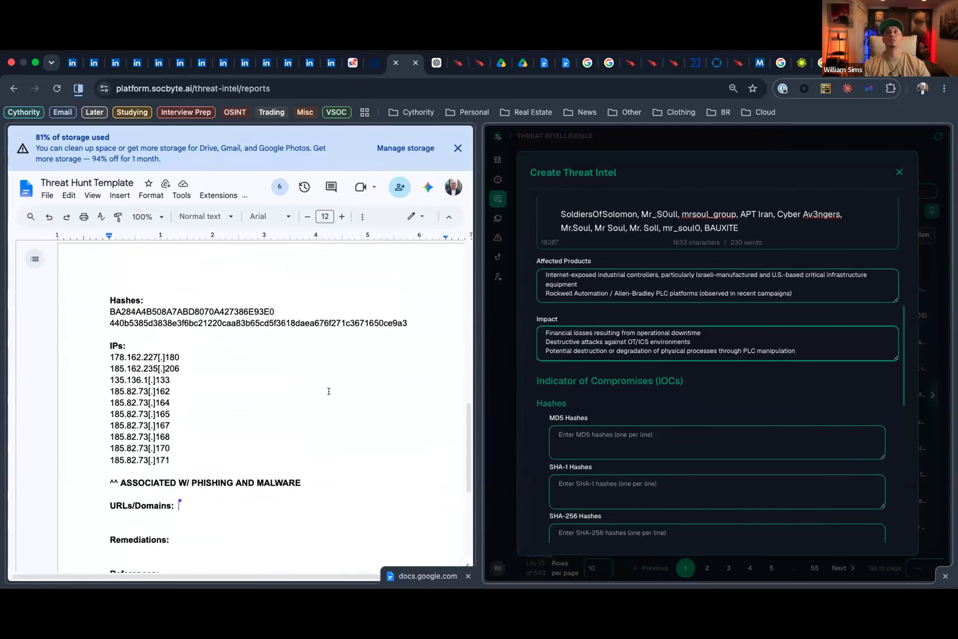
Fill the MD5 and SHA-256 hash fields from the doc and mark SHA-1 as N/A
left_click_drag(285, 365, 68, 371)
key("super+c")
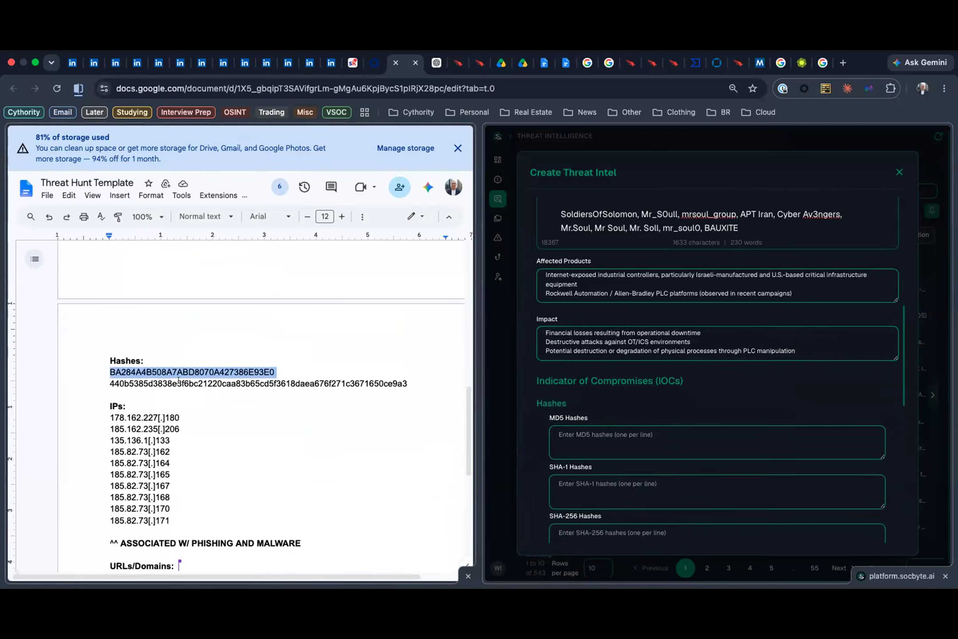
left_click(624, 441)
key("super+v")
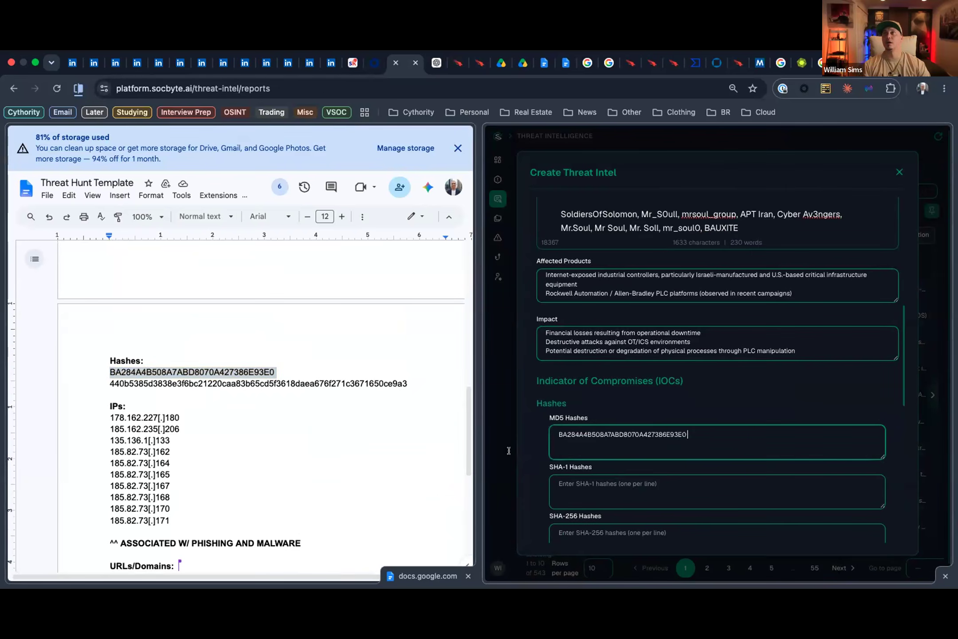
triple_click(227, 382)
key("super+c")
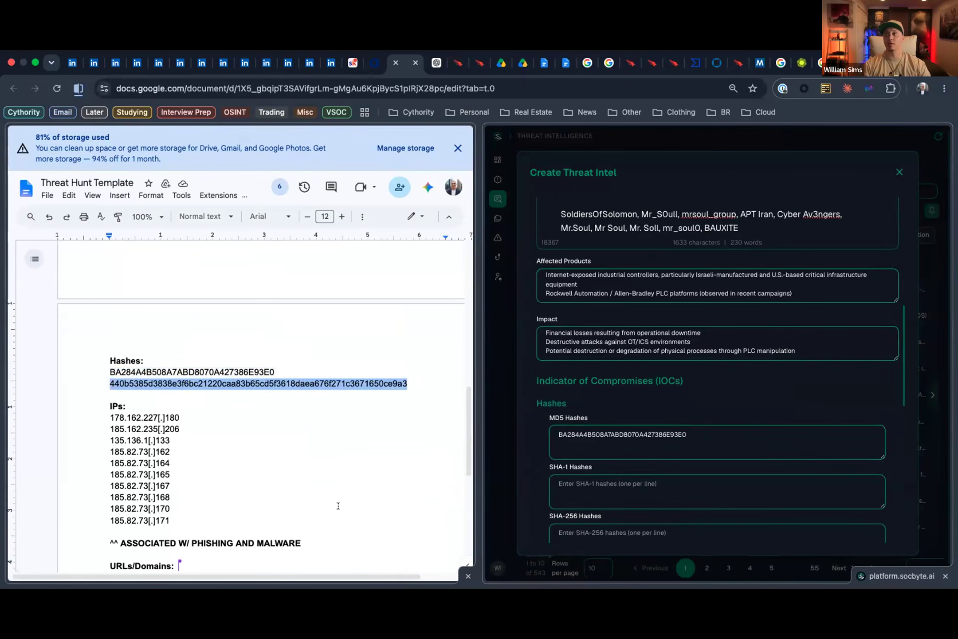
scroll(599, 497, "down", 3)
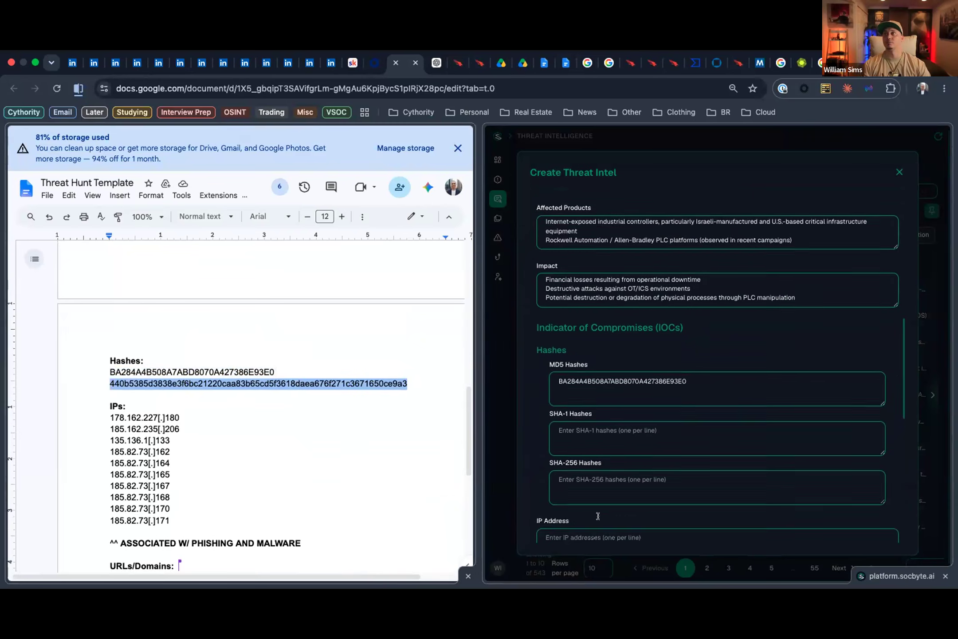
left_click(589, 477)
key("super+v")
left_click(619, 411)
type("N/")
Paste the ten IP addresses from the doc into the IP Address field
scroll(595, 411, "down", 3)
left_click_drag(579, 344, 522, 351)
scroll(627, 391, "down", 5)
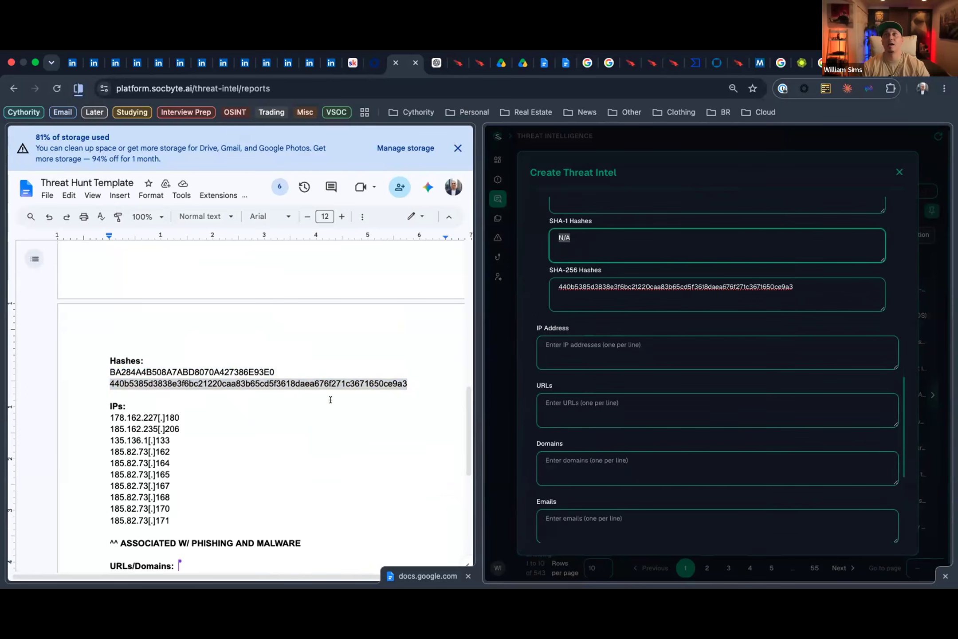
left_click_drag(176, 519, 80, 412)
key("super+c")
left_click(601, 362)
key("super+v")
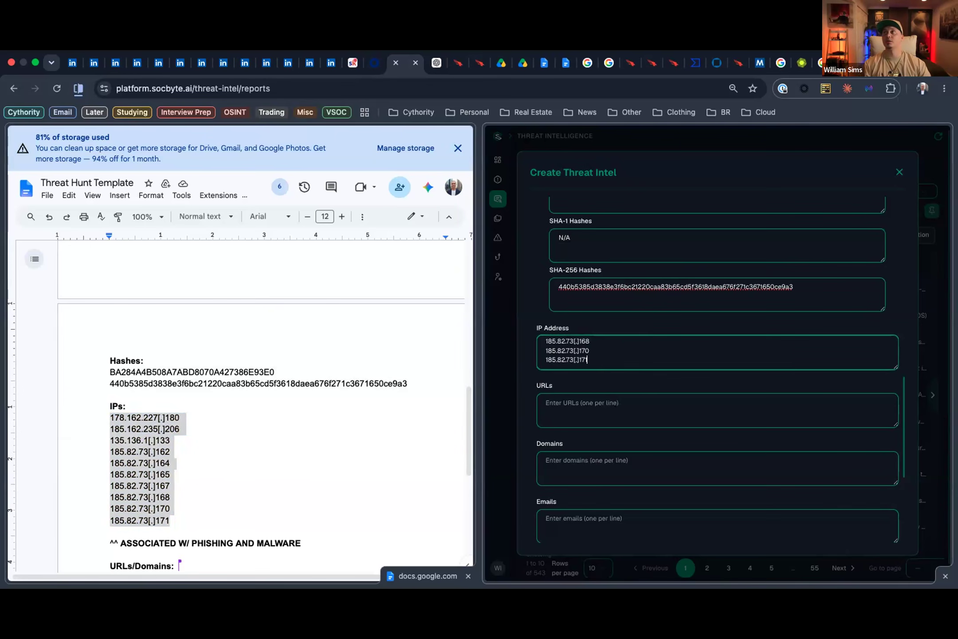
scroll(596, 411, "up", 3)
scroll(597, 411, "up", 3)
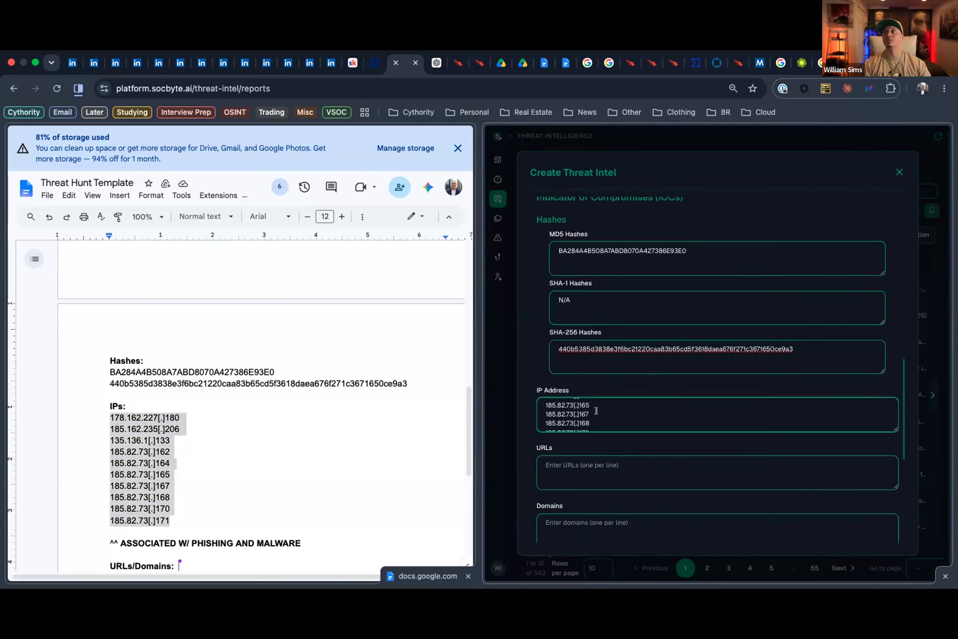
scroll(596, 411, "down", 3)
Set both the URLs and Emails fields to N/A
key("Tab")
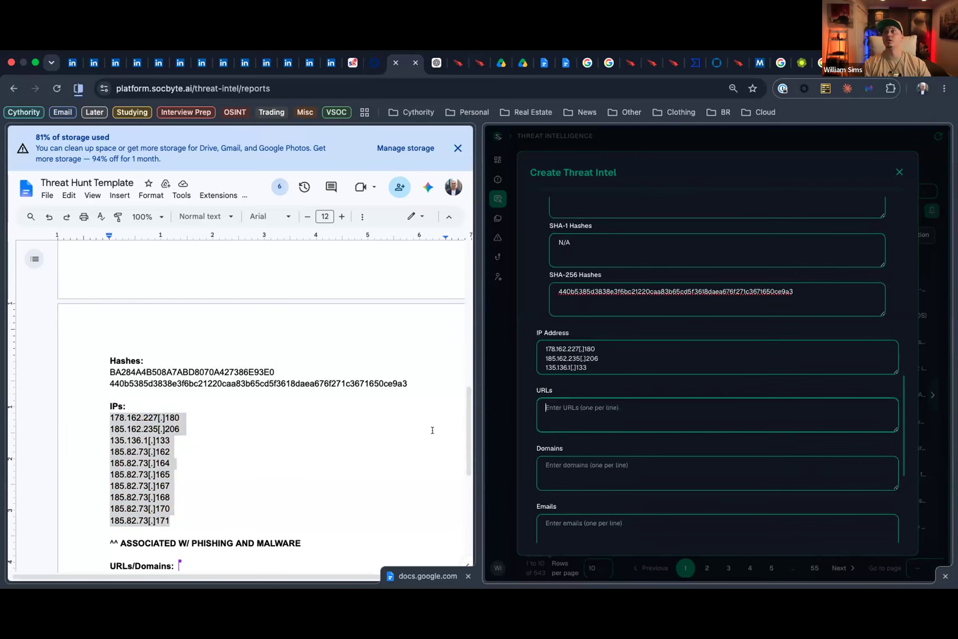
type("N")
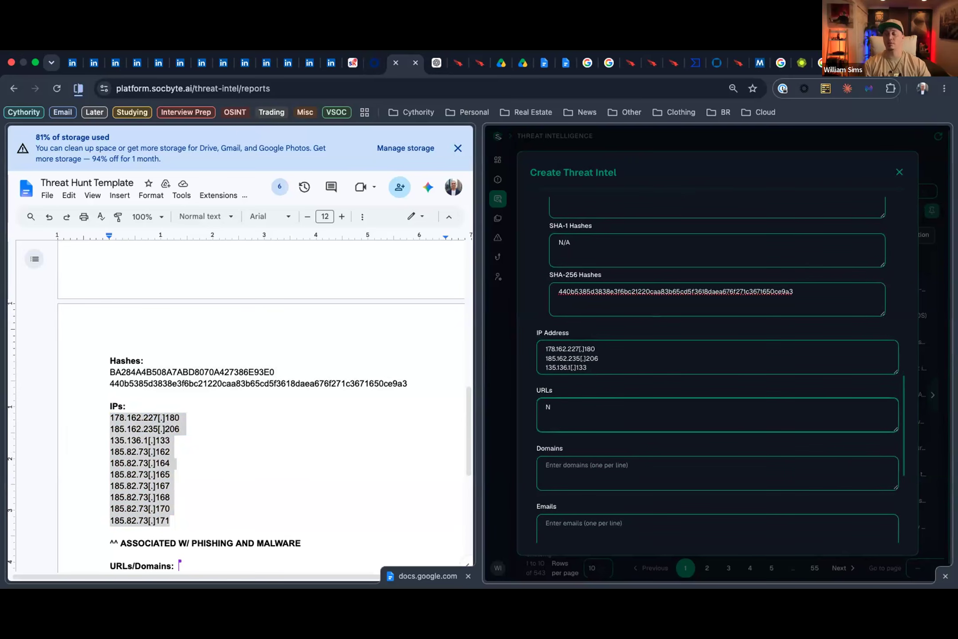
type("/A")
scroll(255, 399, "down", 5)
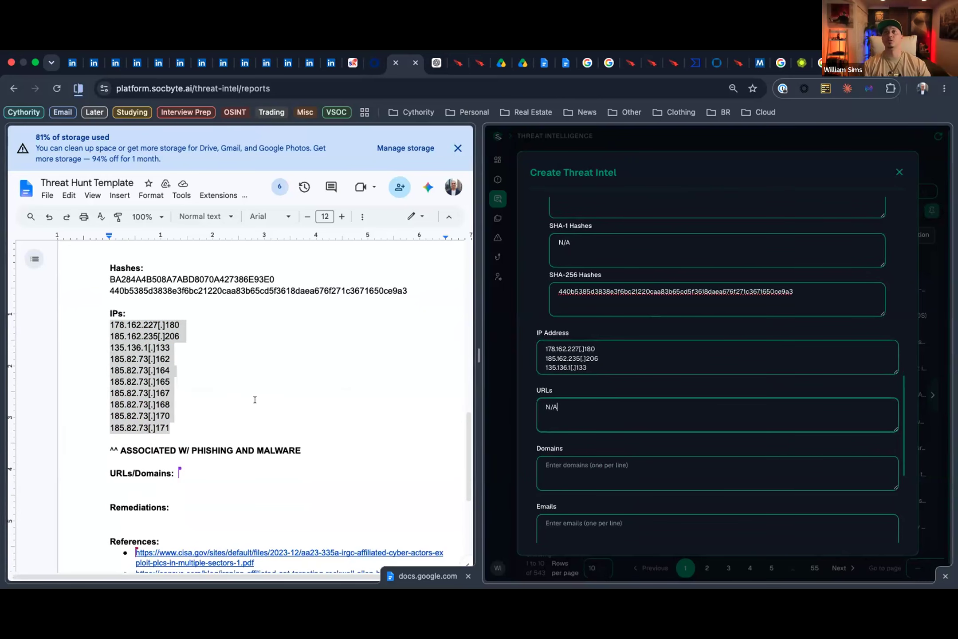
scroll(255, 399, "down", 10)
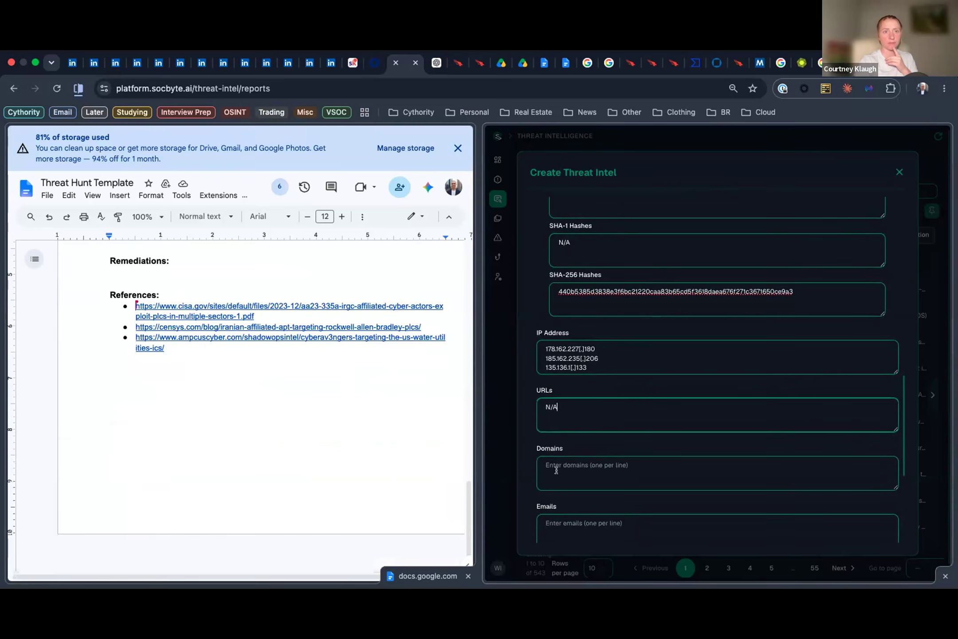
scroll(368, 432, "up", 5)
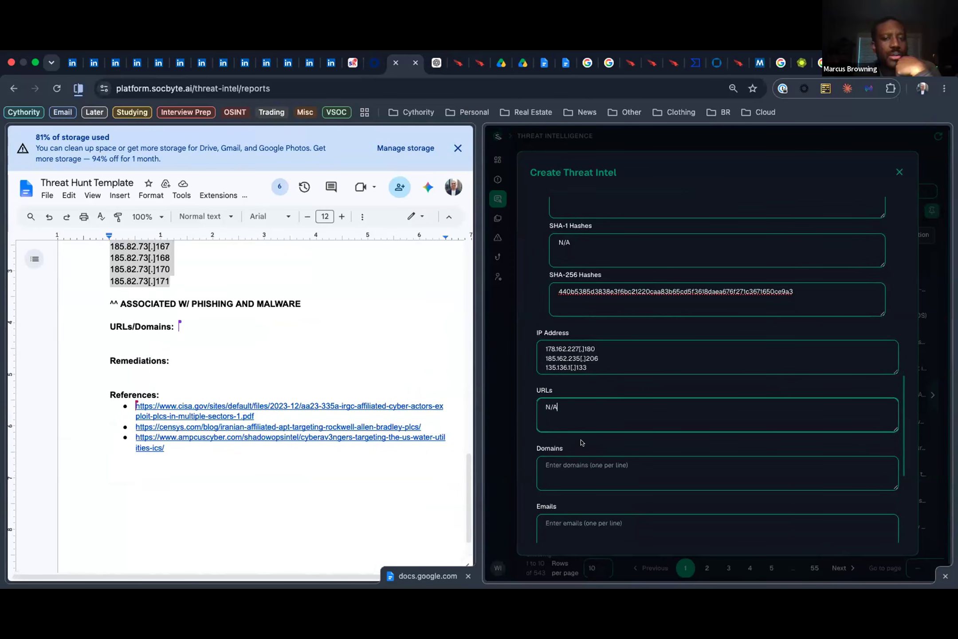
scroll(575, 443, "down", 3)
left_click(572, 420)
type("N/A")
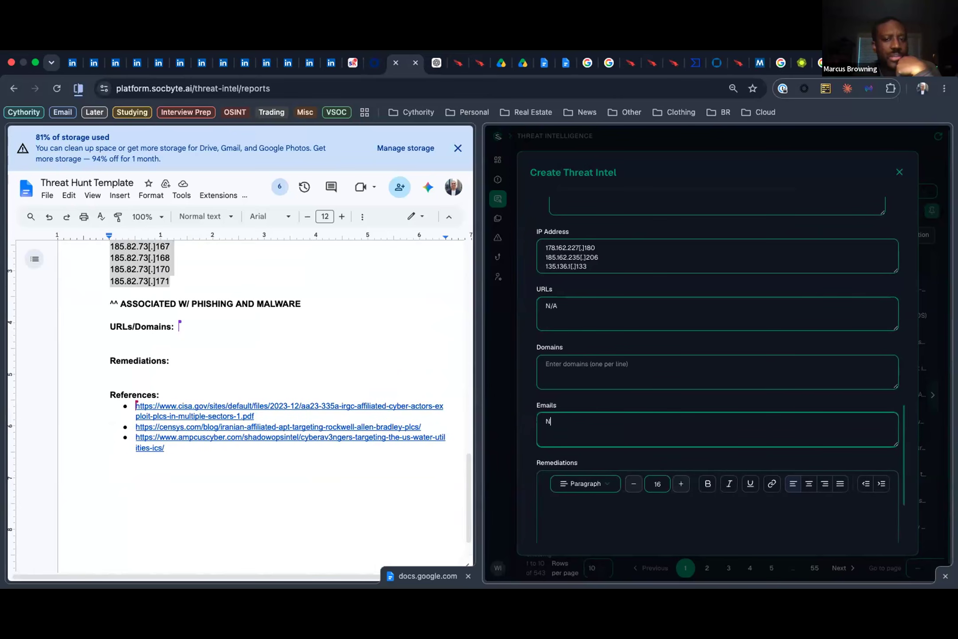
key("shift+Tab")
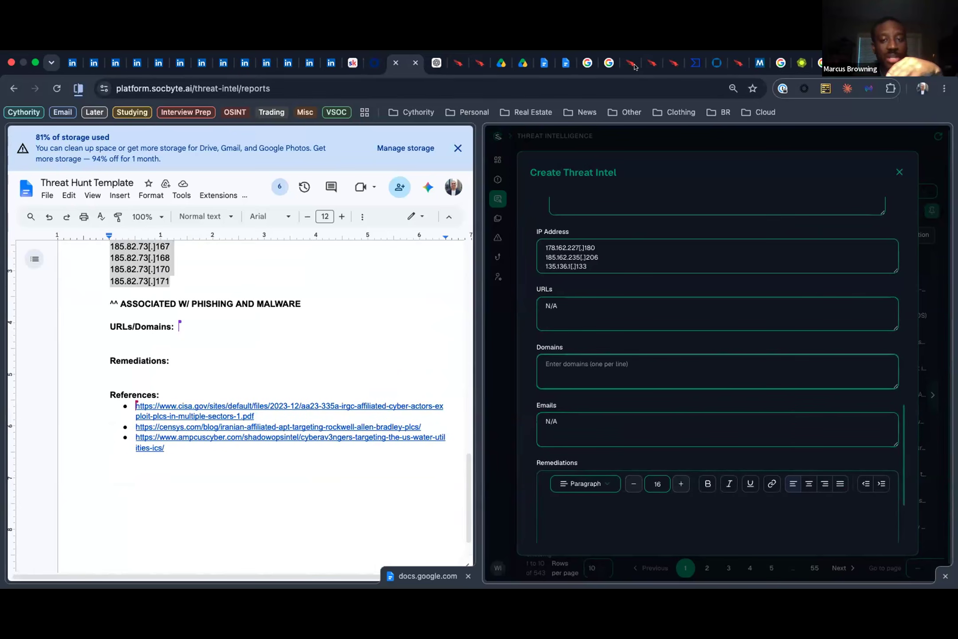
left_click(650, 63)
Copy ocferda.com from the VirusTotal search box into the report's Domains field
left_click(673, 64)
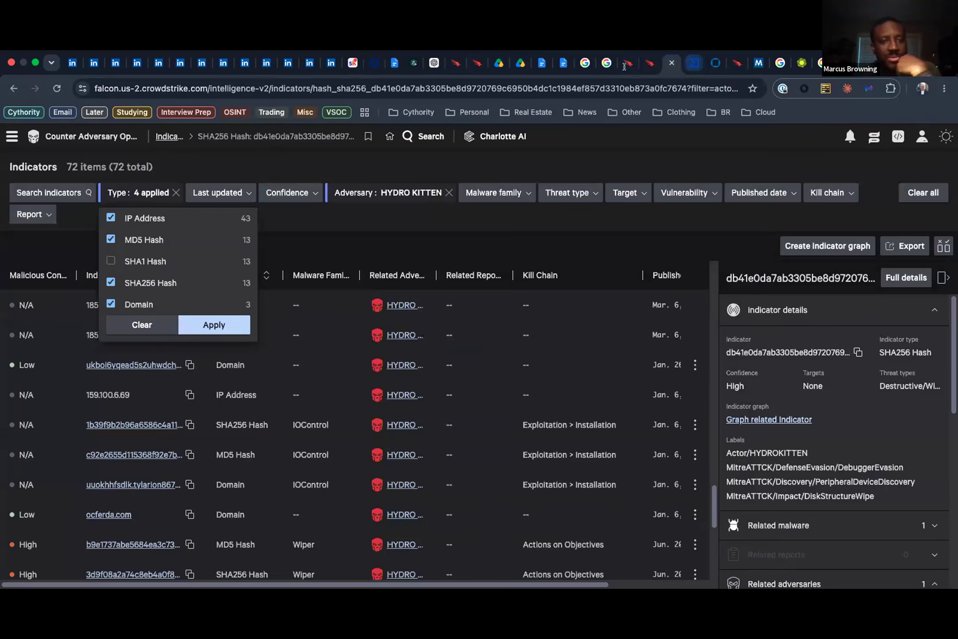
left_click(695, 63)
triple_click(125, 136)
key("super+c")
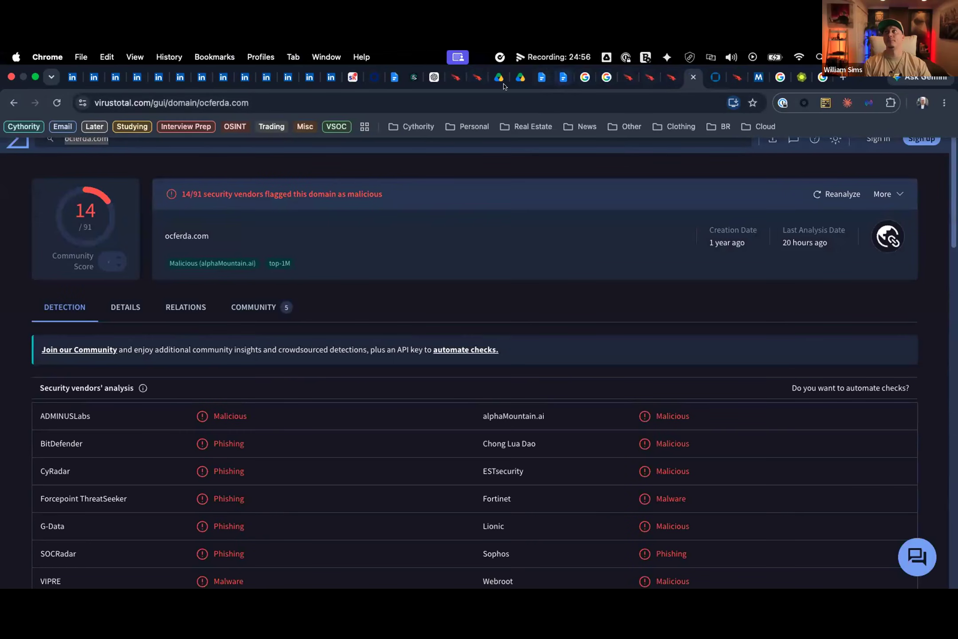
left_click(414, 77)
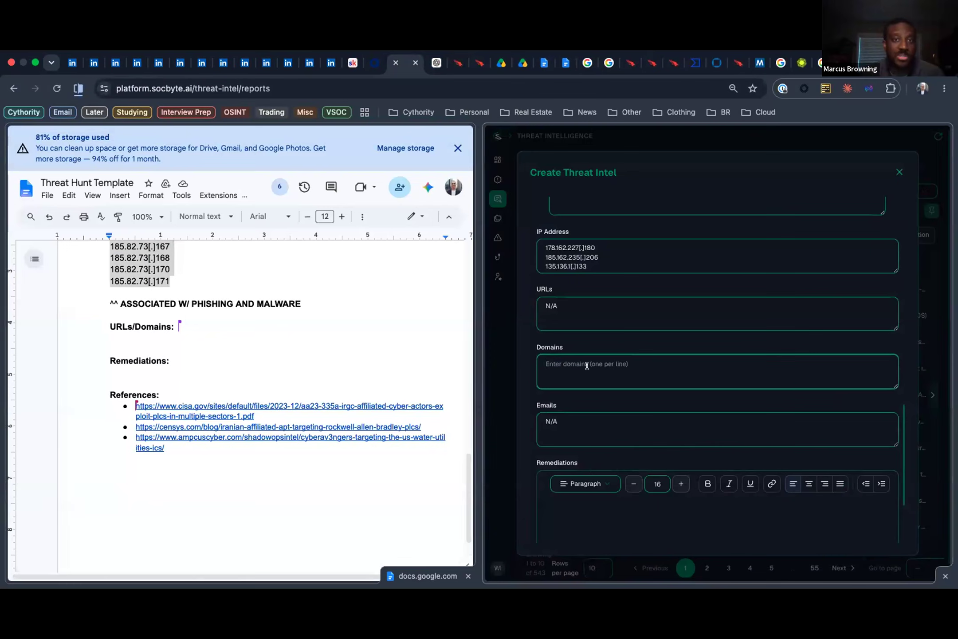
left_click(586, 366)
key("super+v")
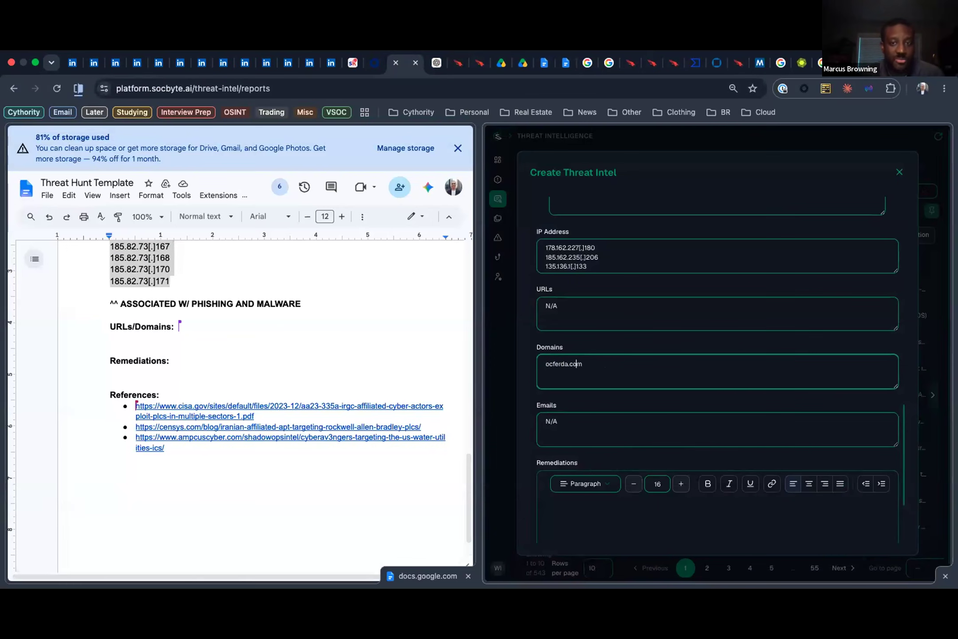
Defang the domain to ocferda[.]com by bracketing the dot
key("Left")
key("Left")
key("Left")
type("]")
key("Left")
key("Left")
type("[")
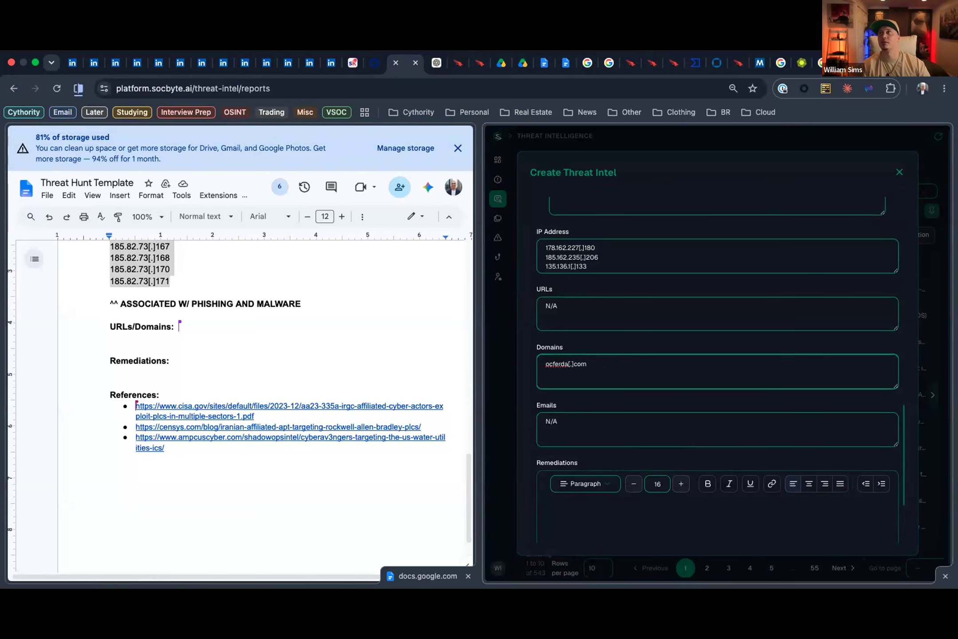
left_click(597, 362)
scroll(597, 362, "up", 3)
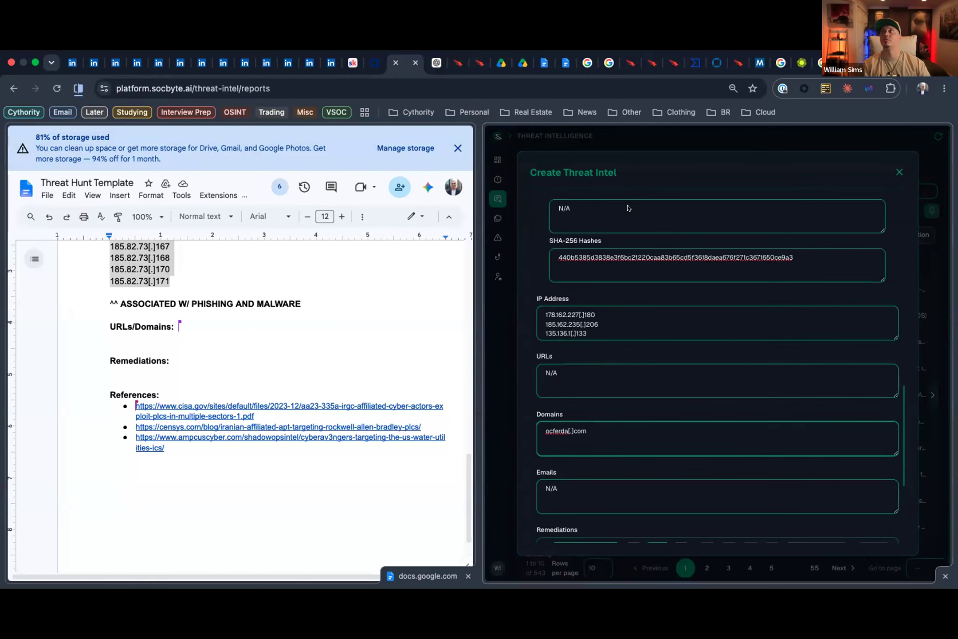
Look up a SHA256 hash on VirusTotal and add it as the second SHA-256 hash in the report
left_click(672, 62)
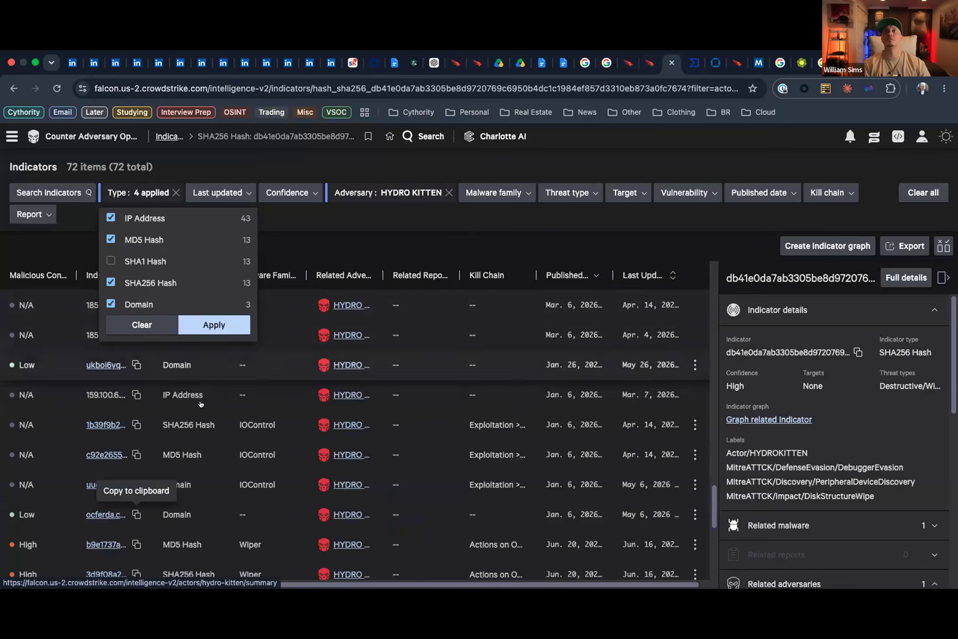
left_click(296, 239)
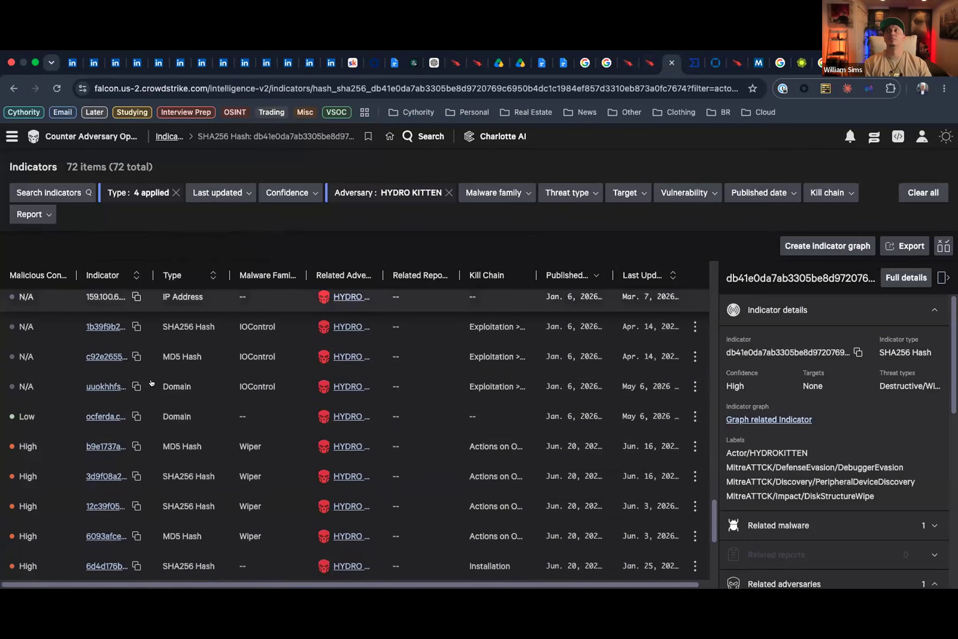
left_click(943, 278)
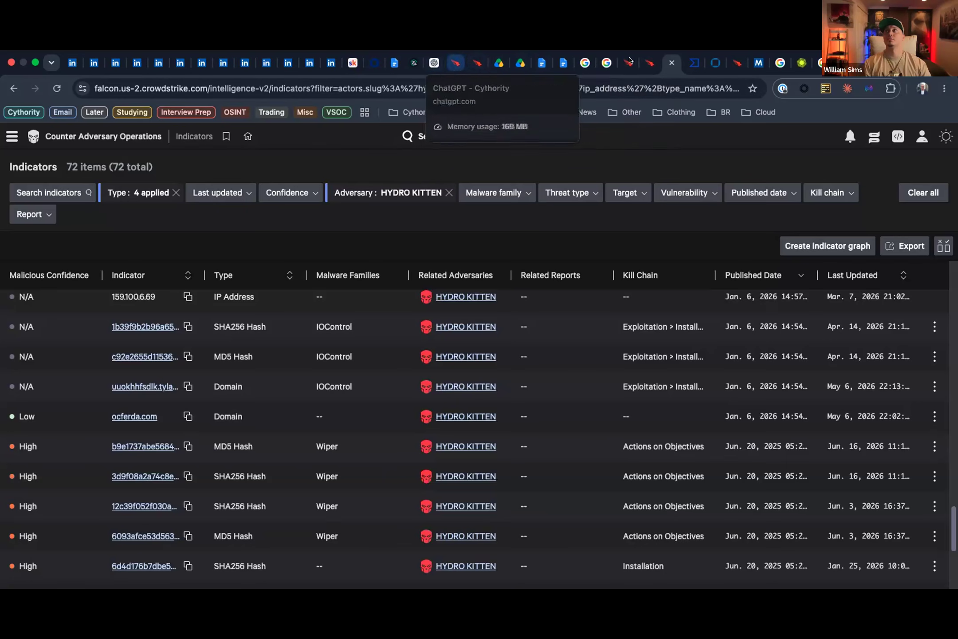
left_click(694, 63)
left_click(263, 137)
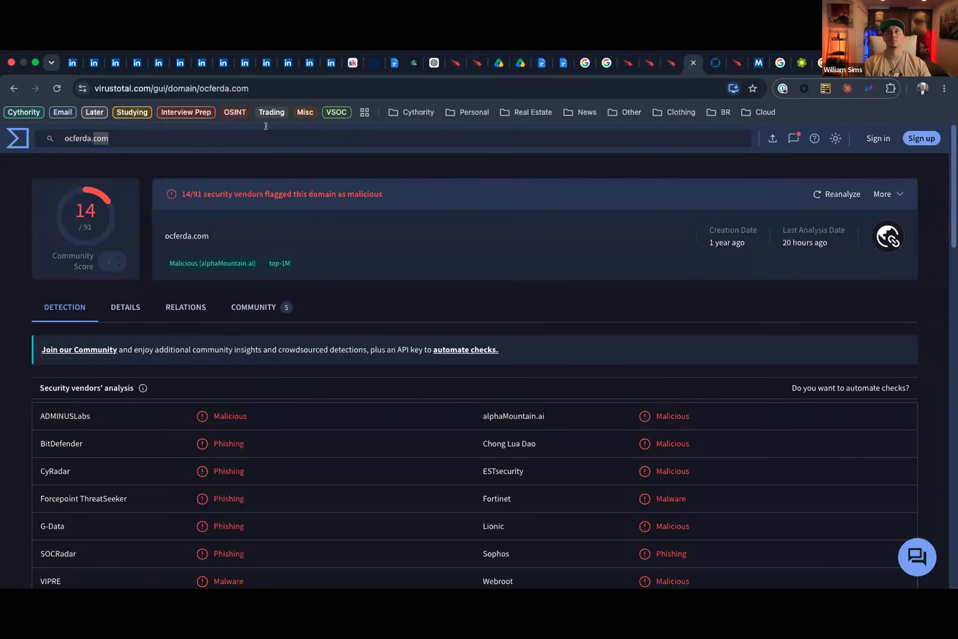
type("3d9f08a2a74c8eb4a0f82a3f36738ac40d13bb887ed433cf8e96de3cb2f3e57d")
key("Return")
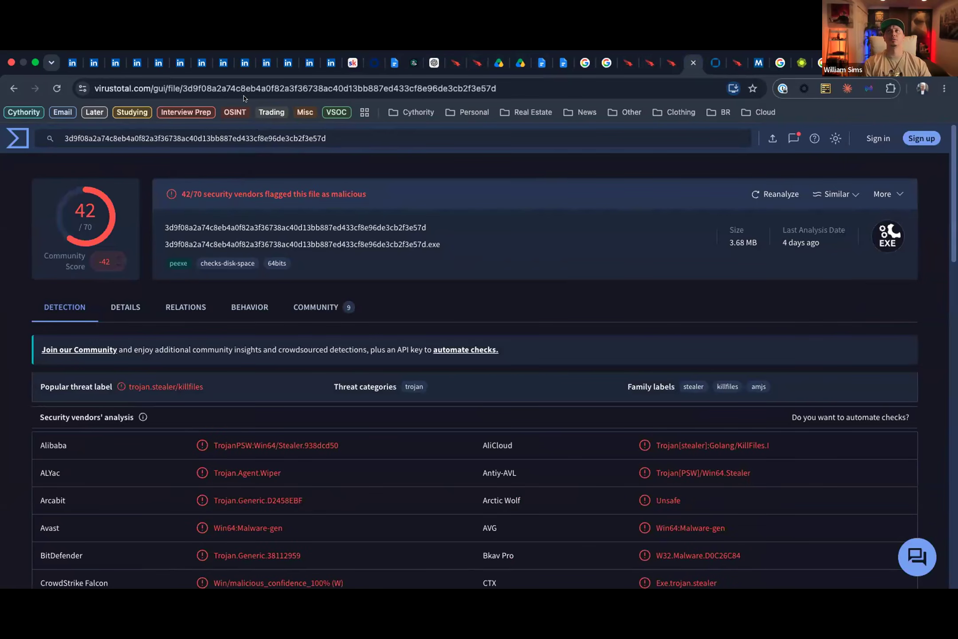
left_click(234, 141)
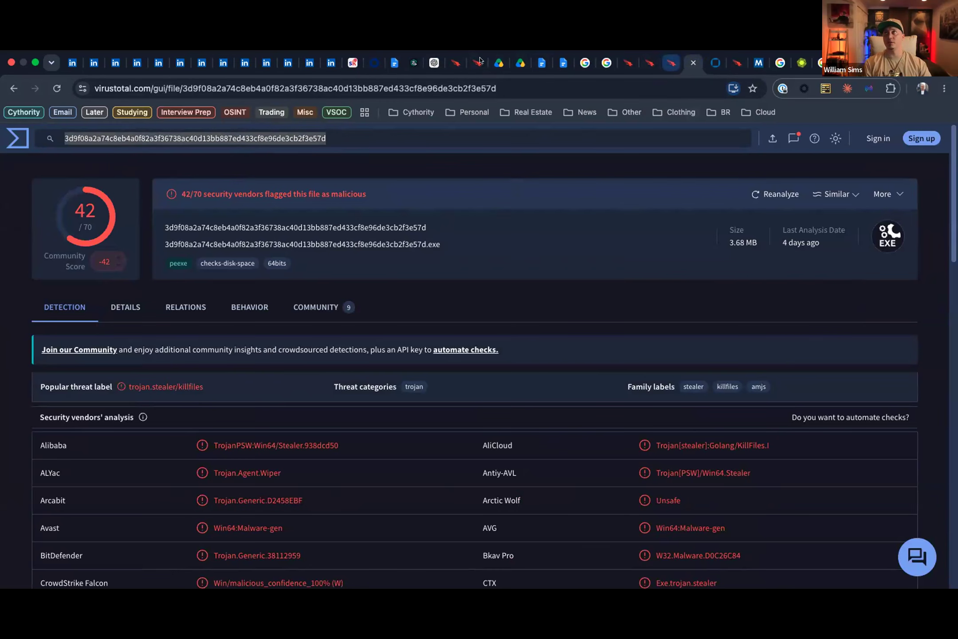
left_click(399, 63)
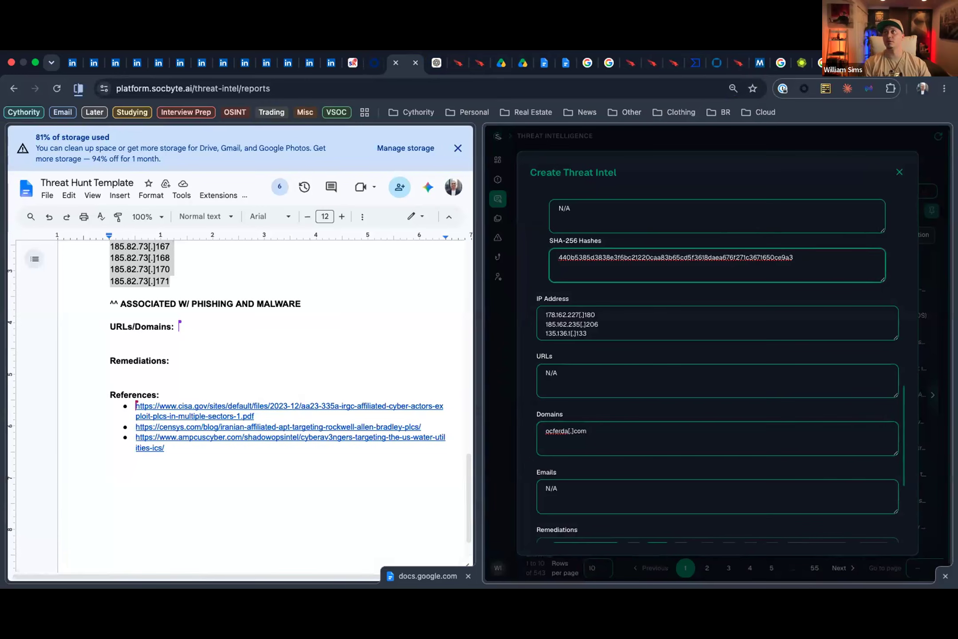
key("super+v")
Look up the next Hydro Kitten hash (sample.exe) on VirusTotal and add it as a third SHA-256 hash
left_click(650, 64)
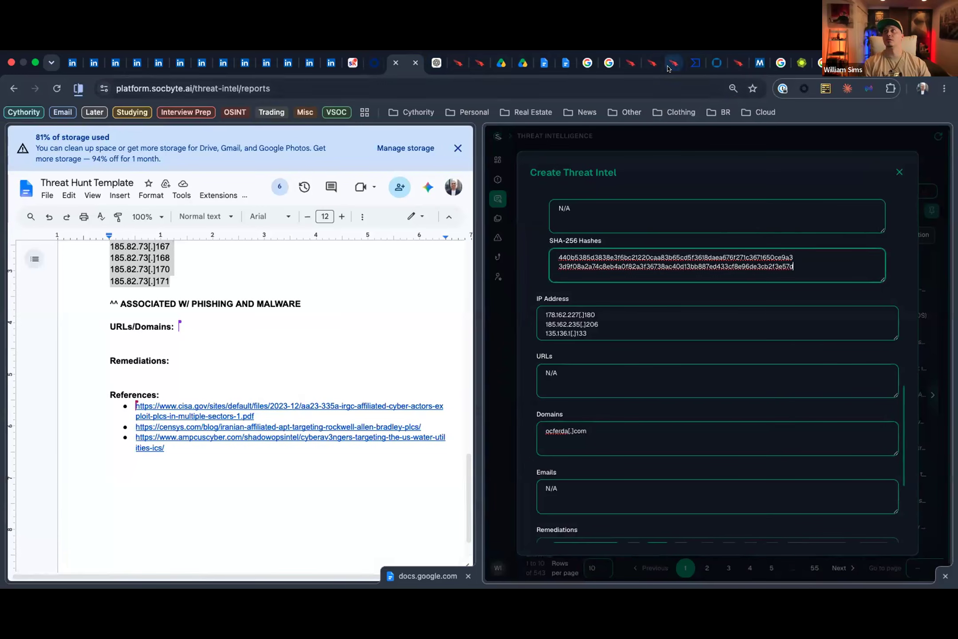
scroll(230, 404, "down", 5)
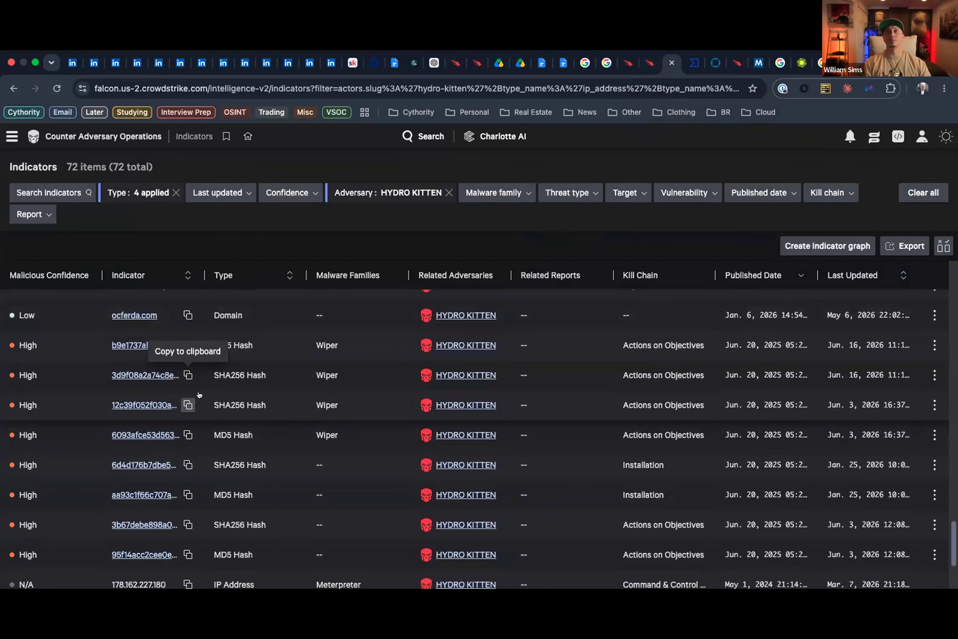
left_click(694, 63)
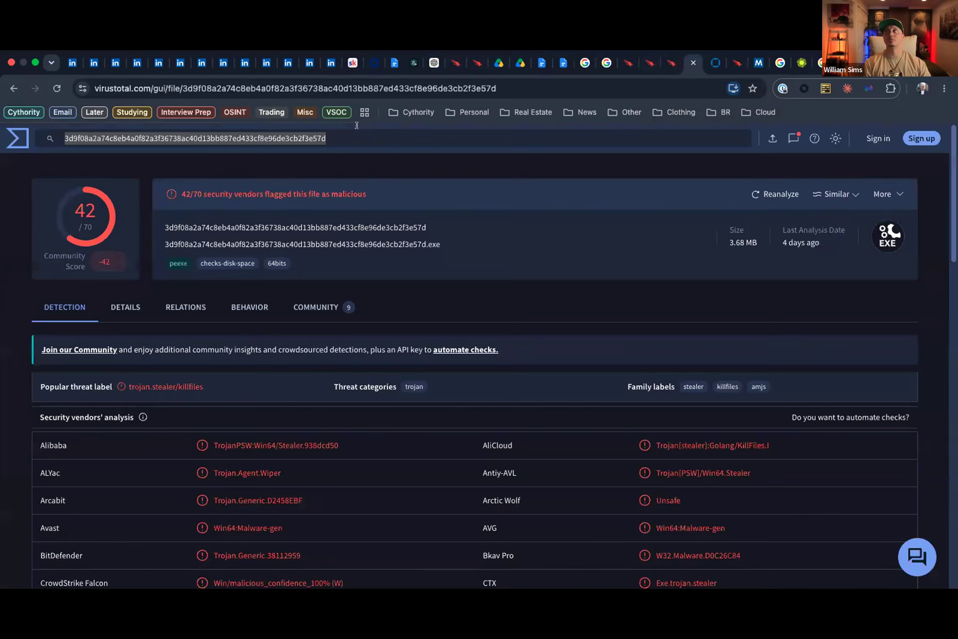
type("12c39f052f030a77c0cd531df86ad3477f46d1287b8b98b625d1dcf89385d721")
key("Return")
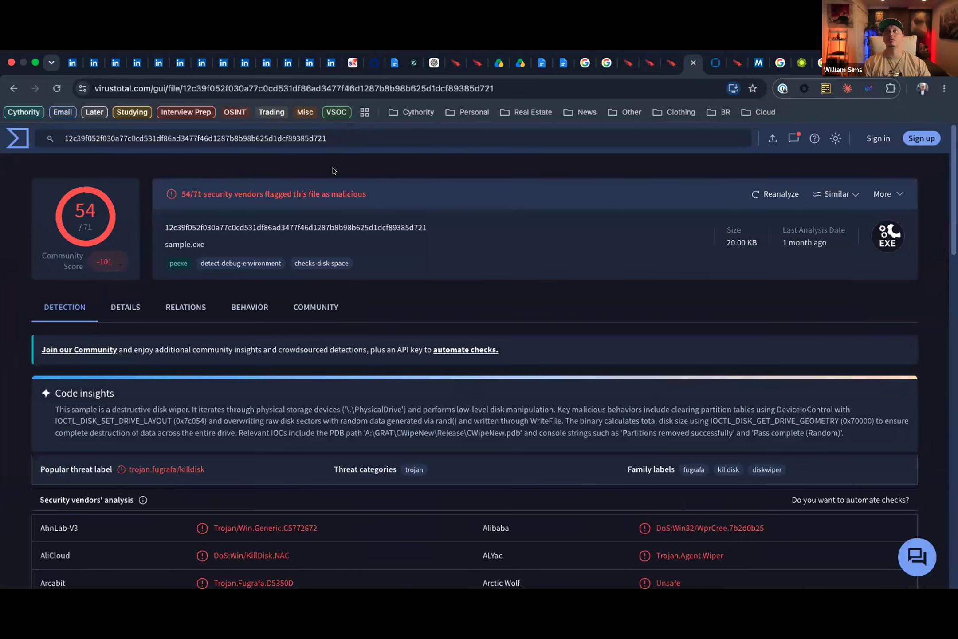
left_click_drag(206, 238, 160, 251)
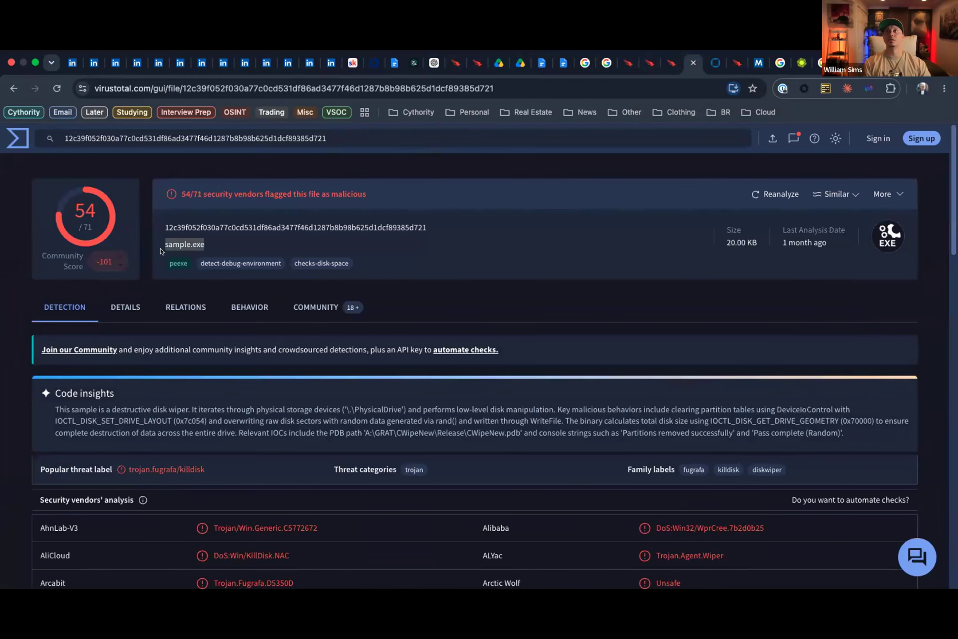
left_click(482, 133)
key("super+c")
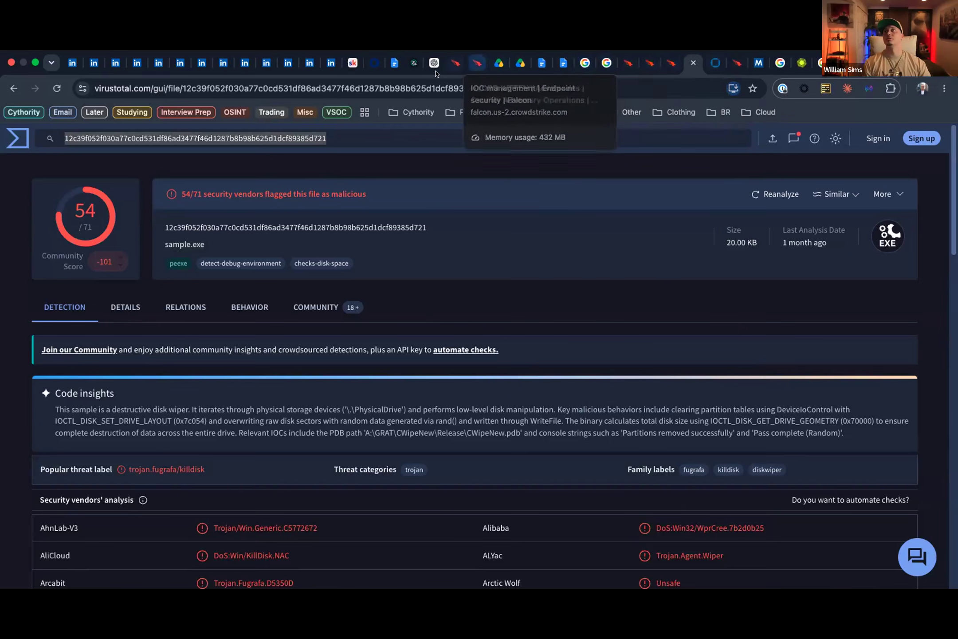
left_click(395, 62)
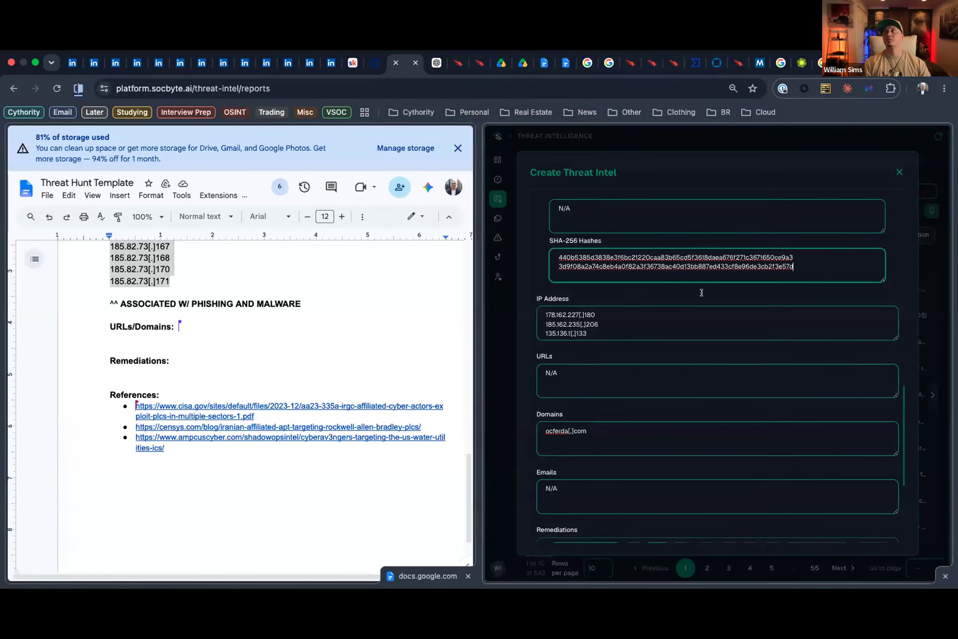
key("super+v")
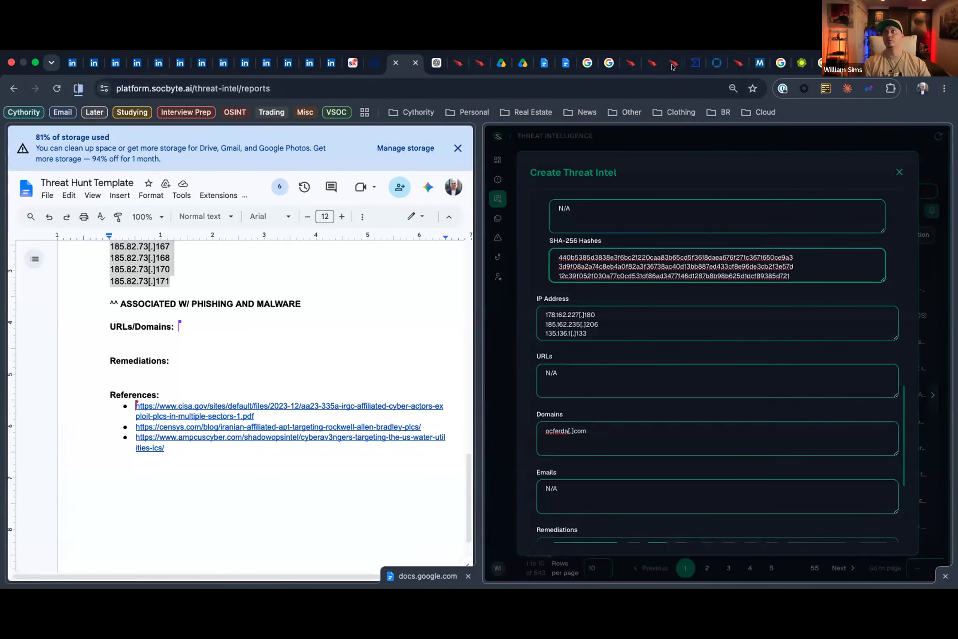
Check another indicator hash on VirusTotal, then paste the copied MD5 hash into the MD5 Hashes field
left_click(674, 63)
scroll(188, 382, "down", 1)
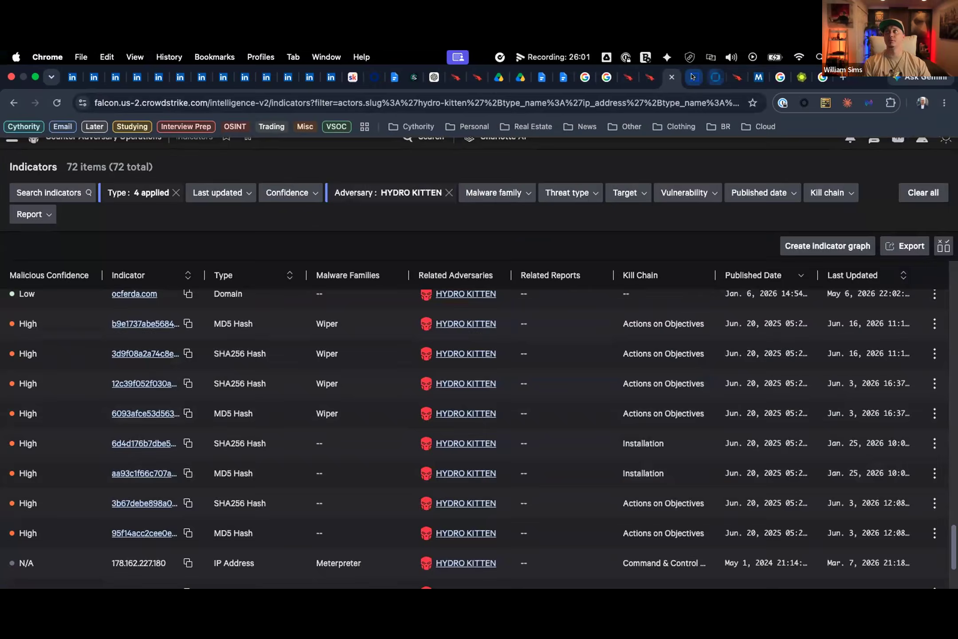
left_click(693, 77)
type("aa93c1f66c707a495ddbf3a37345f40c")
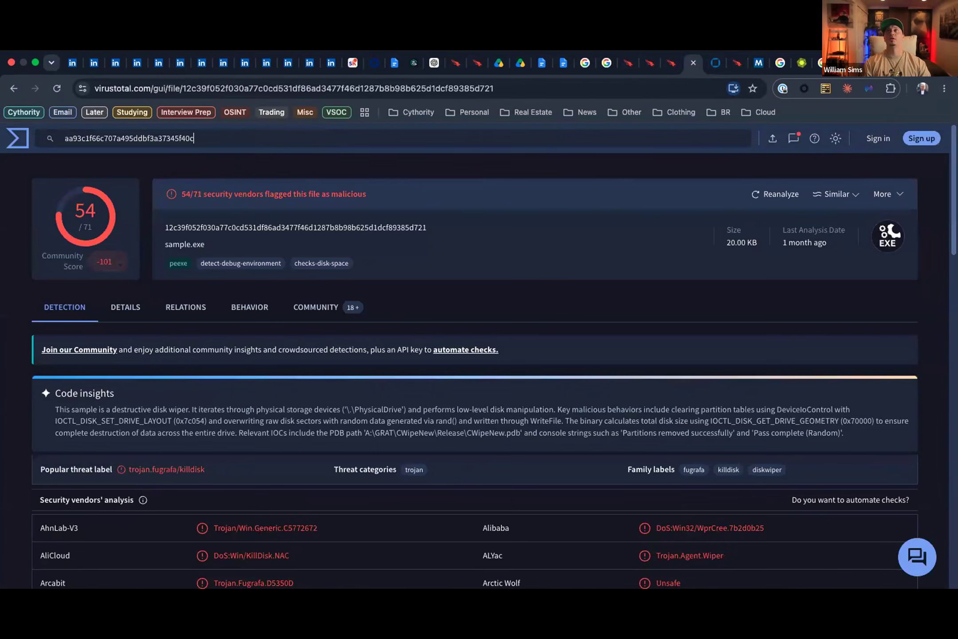
key("Return")
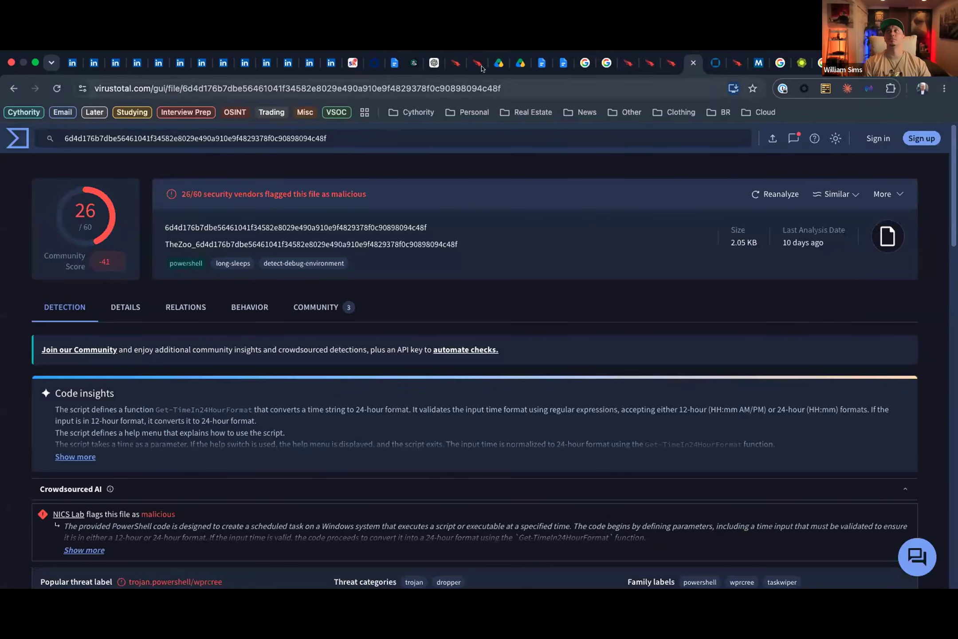
left_click(396, 63)
scroll(638, 263, "up", 5)
left_click(700, 255)
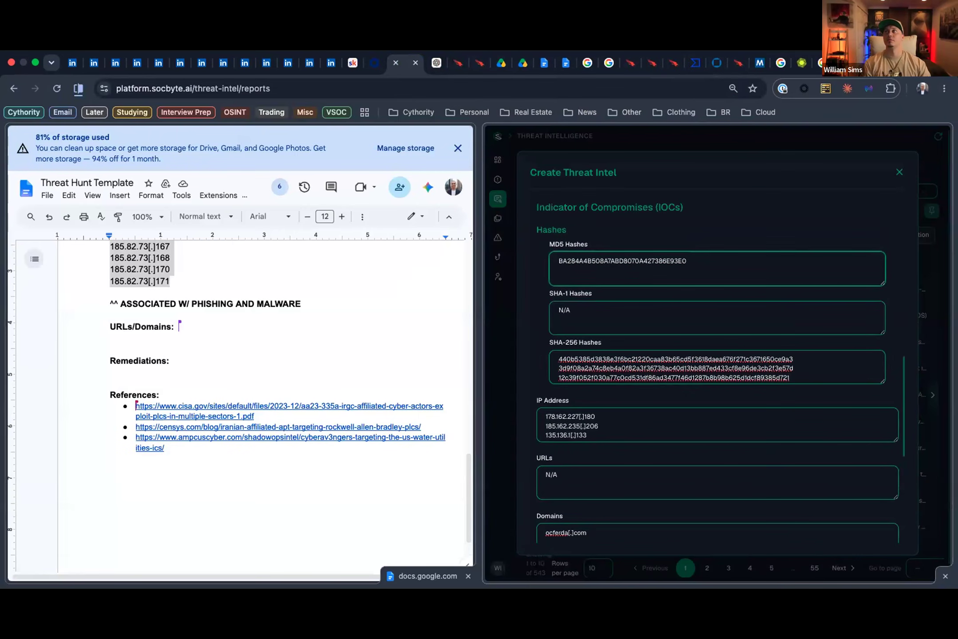
type("aa93c1f66c707a495ddbf3a37345f40c")
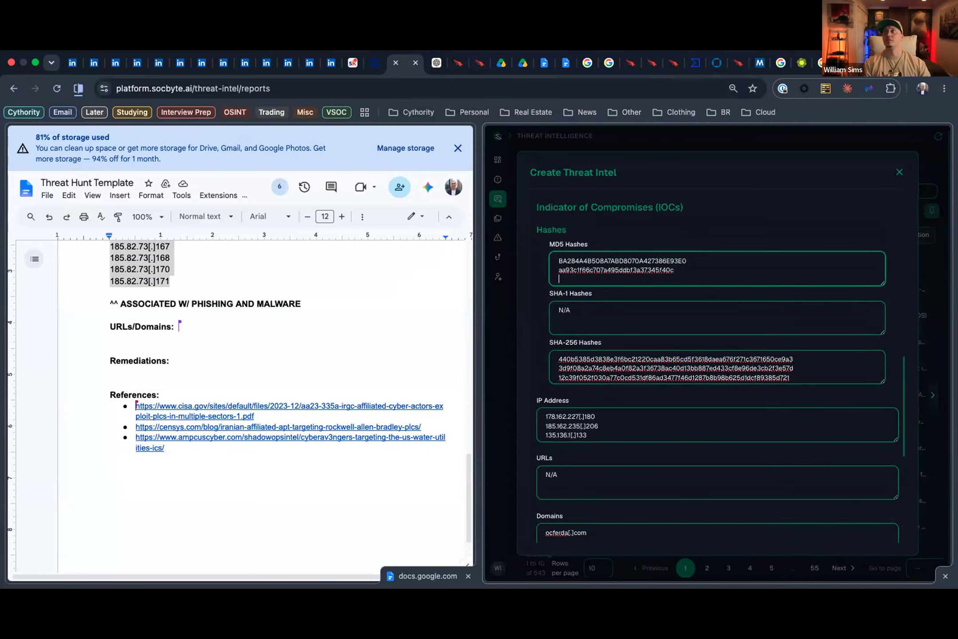
Search the next indicator hash on VirusTotal and paste aa93c1f66c707a495ddbf3a37345f40c on a new MD5 line
left_click(685, 64)
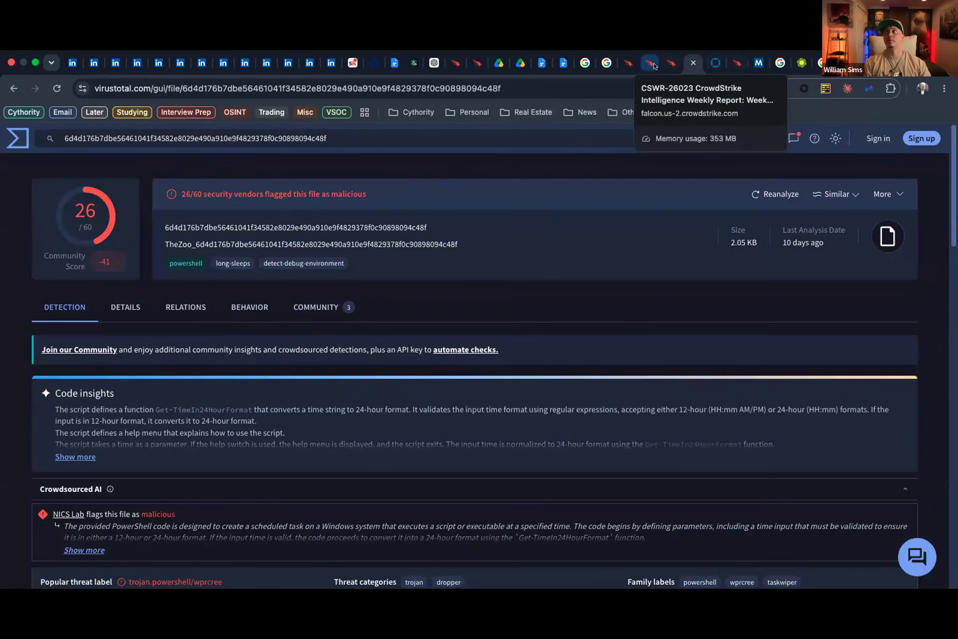
left_click(669, 65)
left_click(670, 63)
scroll(182, 426, "down", 3)
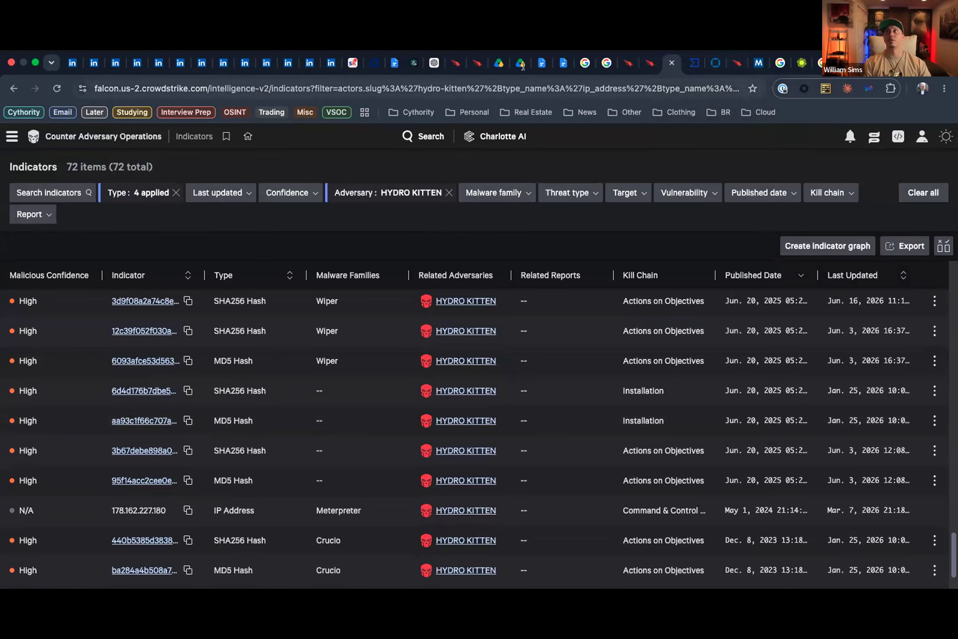
left_click(694, 63)
triple_click(350, 141)
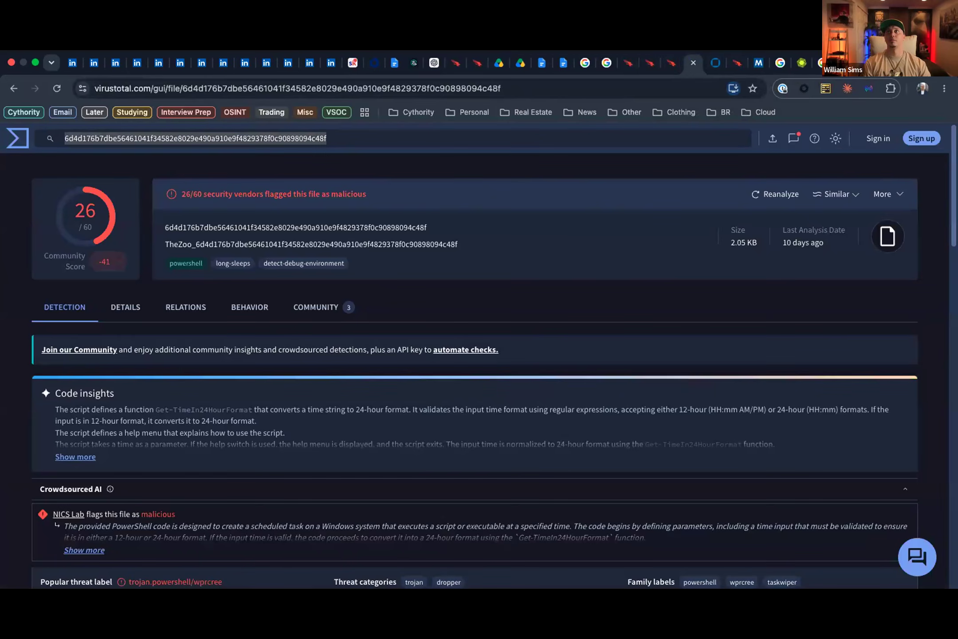
key("super+v")
key("Return")
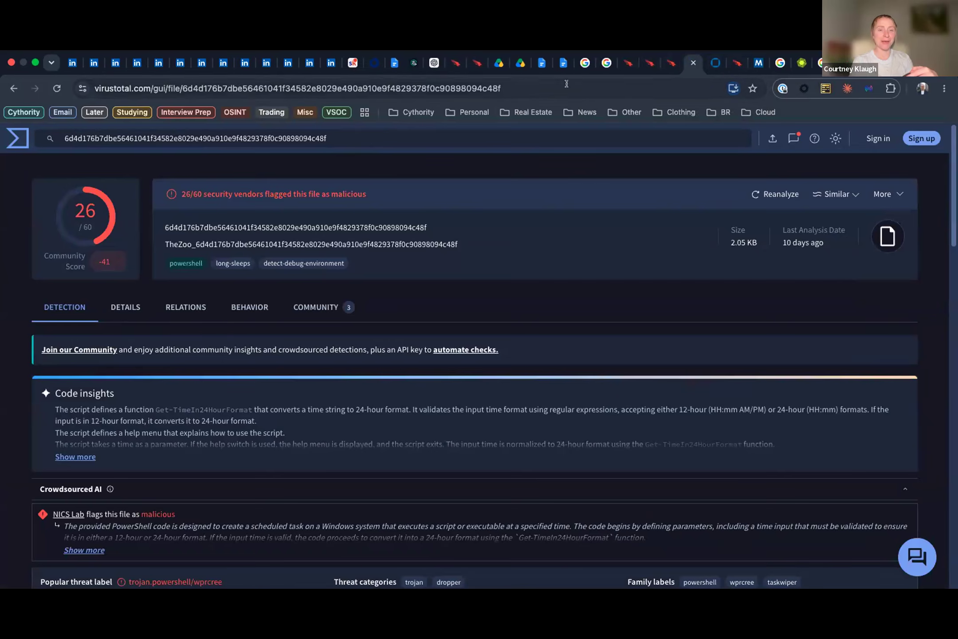
left_click(395, 62)
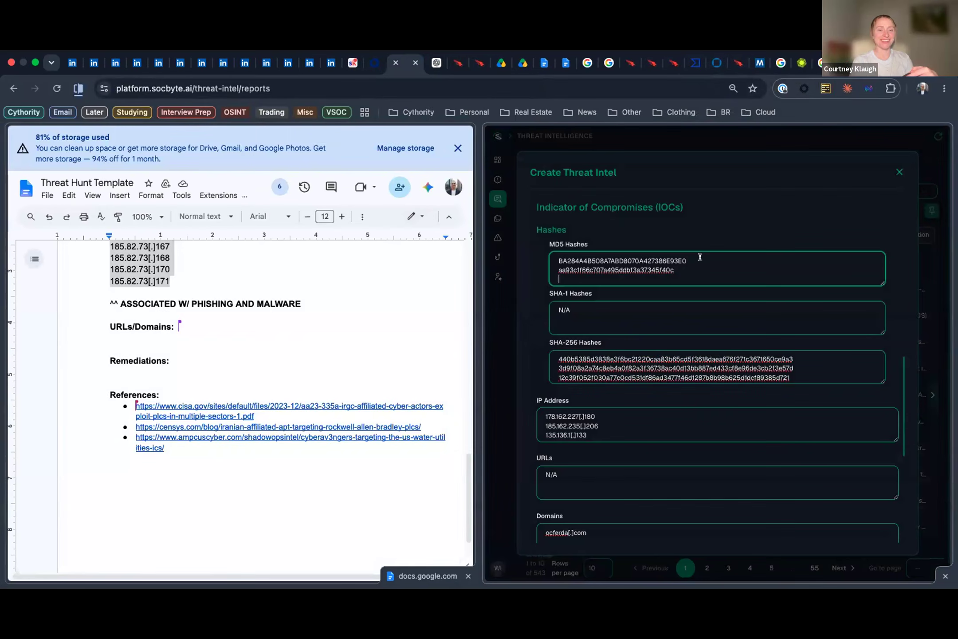
left_click(701, 278)
key("Return")
type("aa93c1f66c707a495ddbf3a37345f40c")
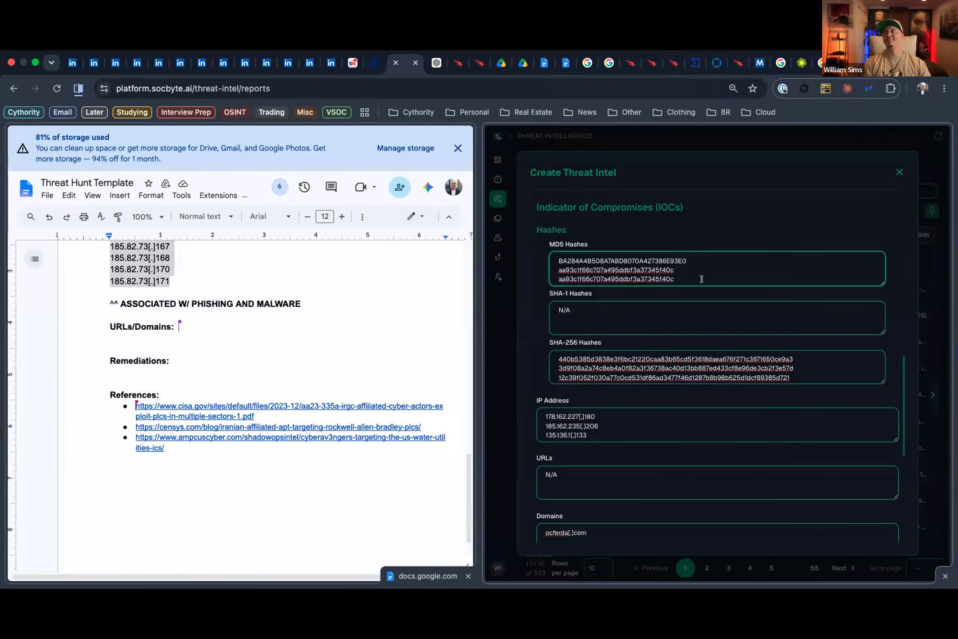
Delete the duplicated third MD5 hash line, leaving two entries, and return to the file reputation reports
key("super+a")
left_click_drag(696, 274, 685, 249)
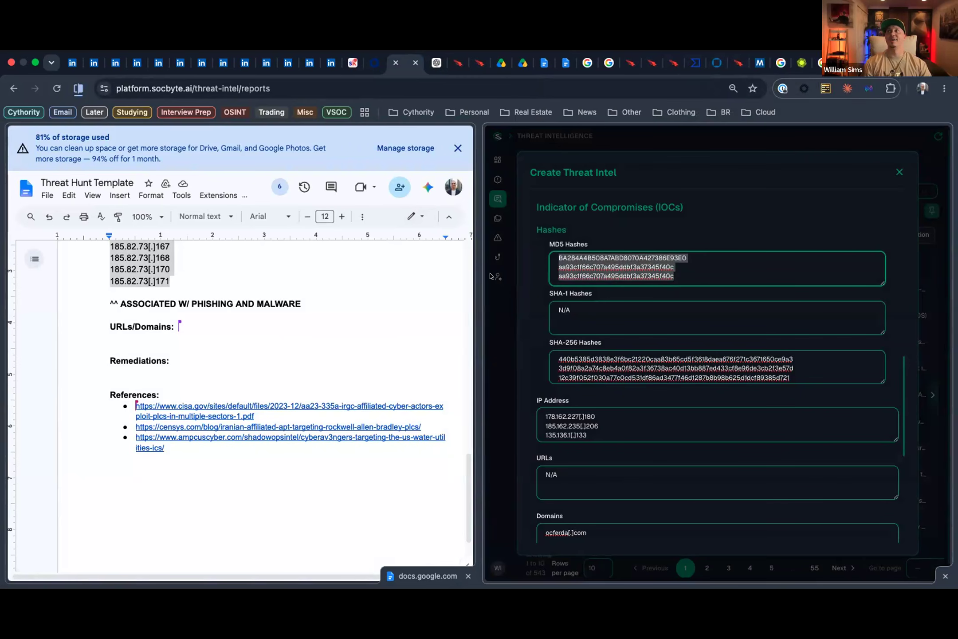
double_click(667, 272)
key("BackSpace")
key("BackSpace")
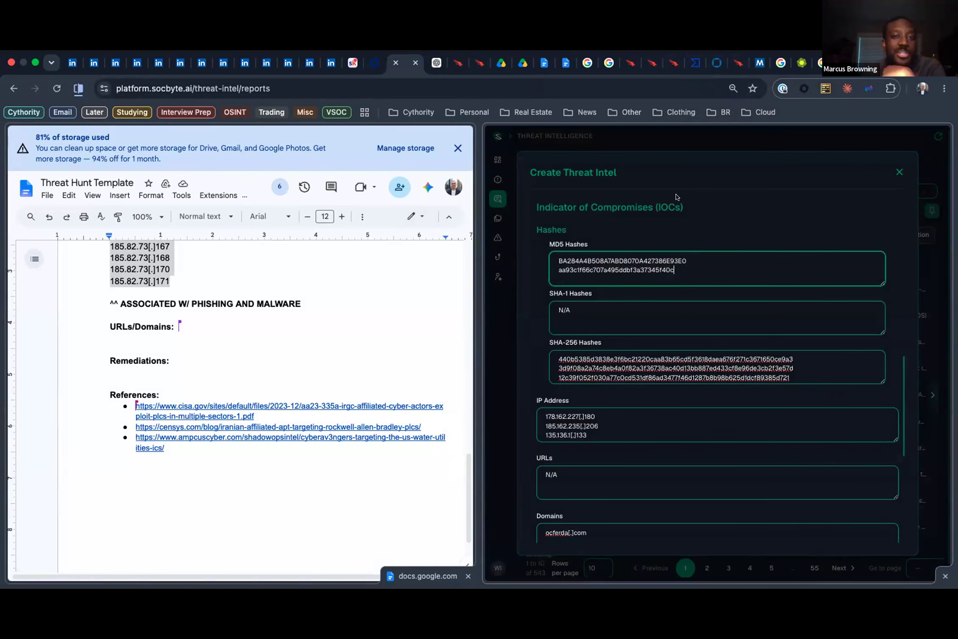
left_click(695, 62)
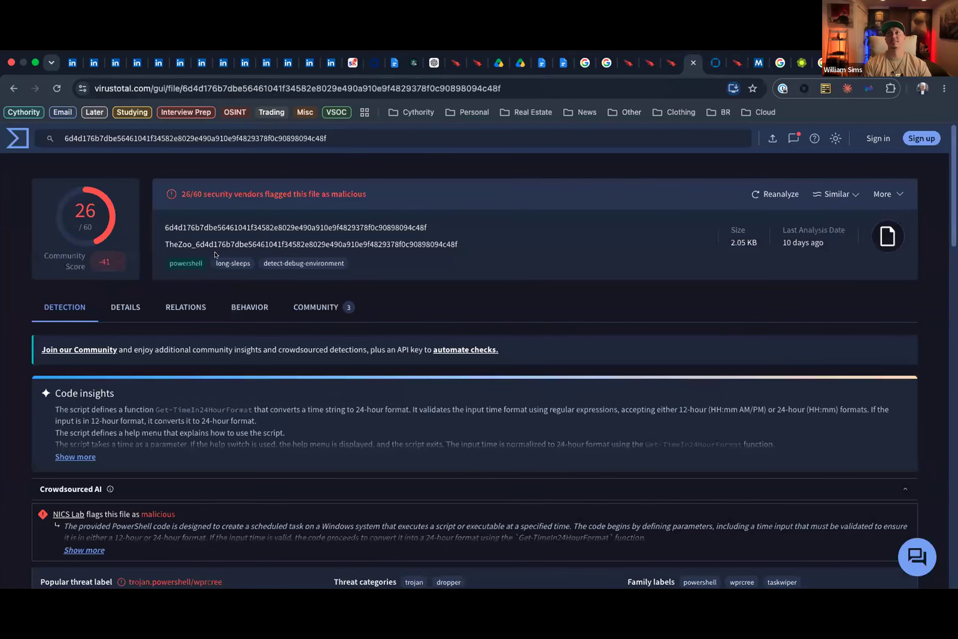
left_click(715, 64)
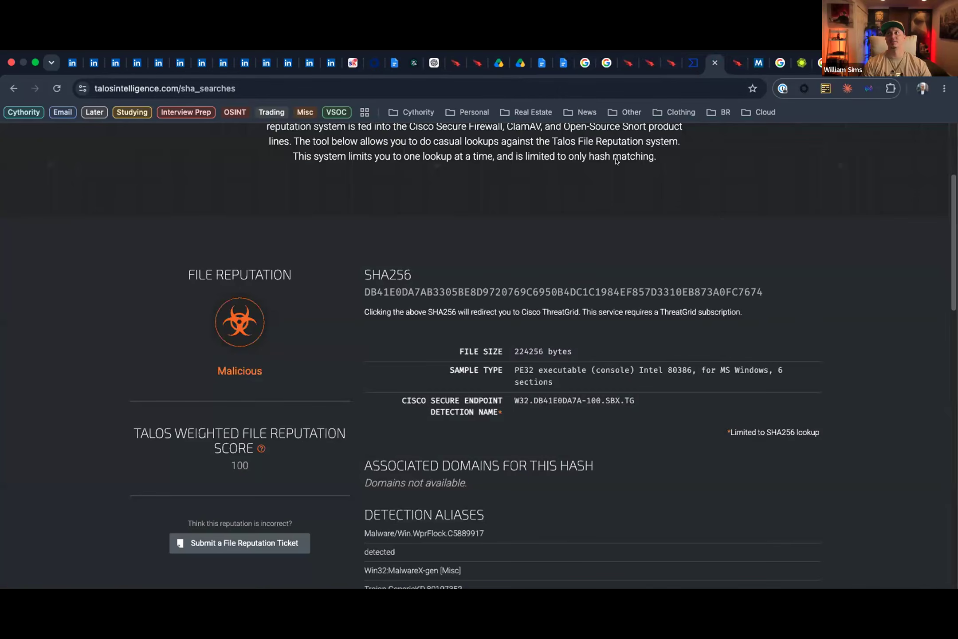
Close the Talos, MITRE ATT&CK, Google, tenable, Cyber Av3ngers and Hydro Kitten research tabs
left_click(715, 63)
left_click(714, 63)
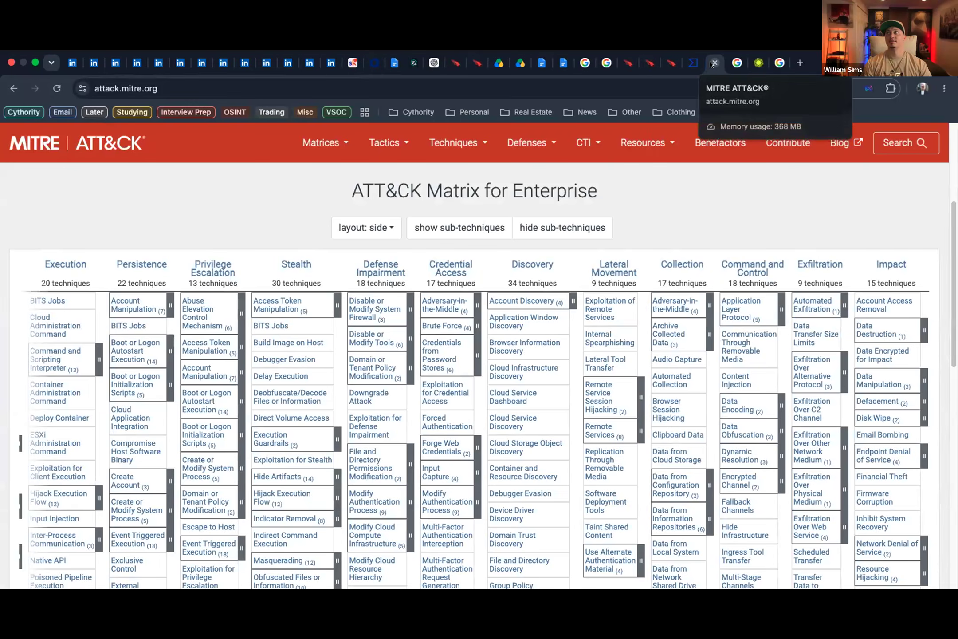
left_click(713, 63)
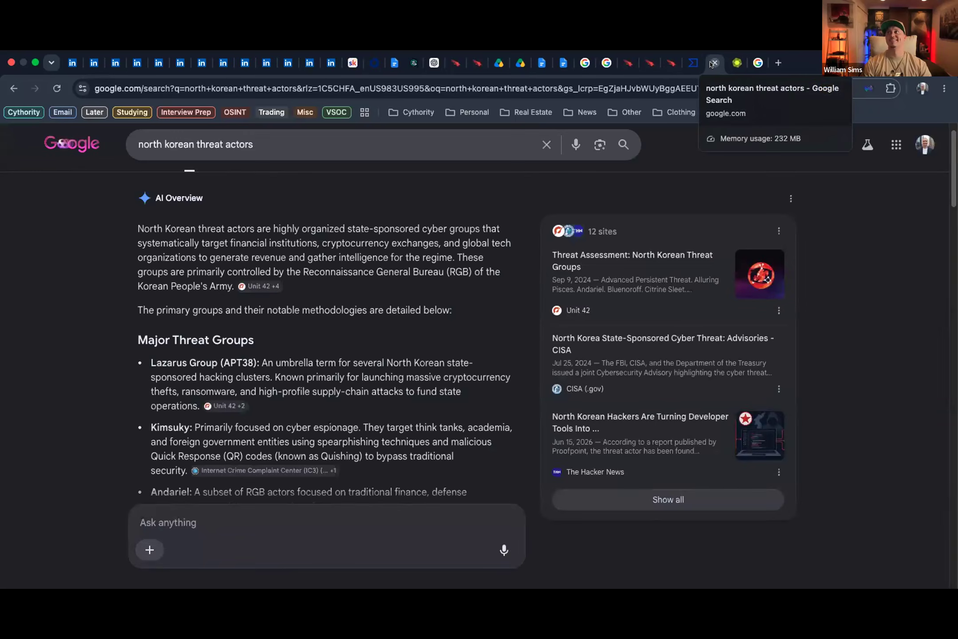
left_click(714, 64)
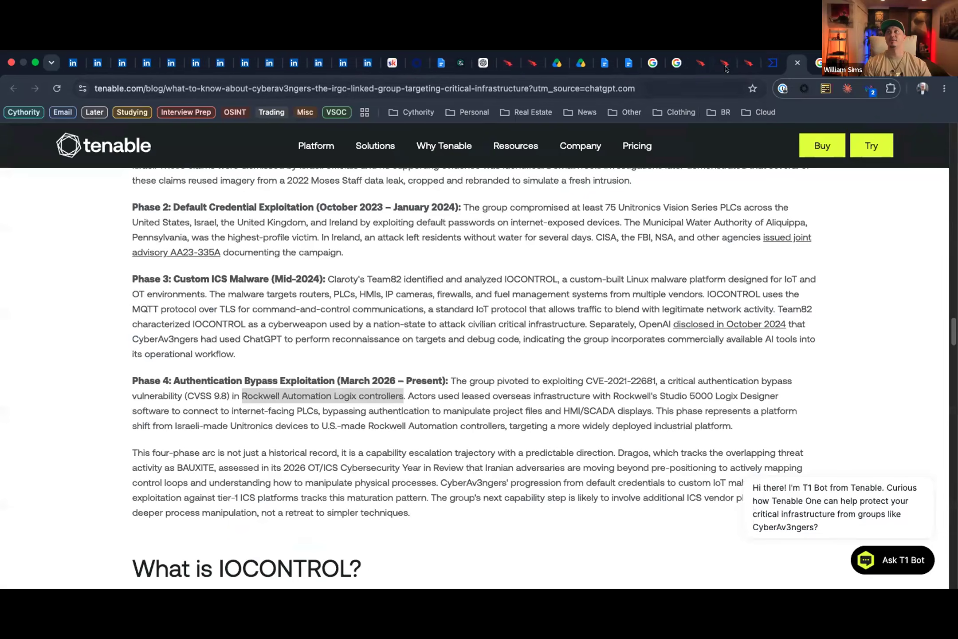
left_click(678, 64)
left_click(678, 64)
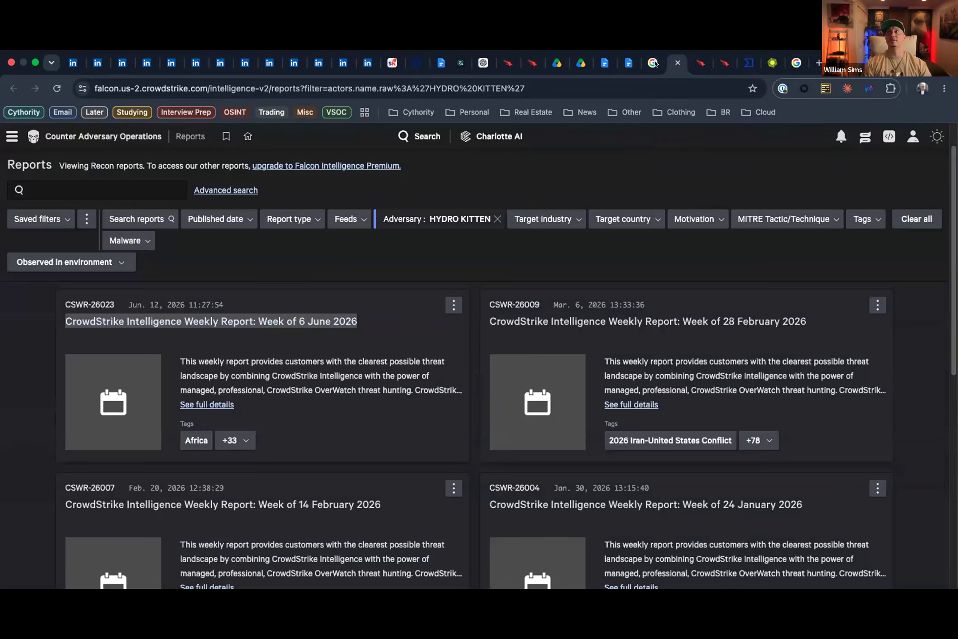
left_click(653, 63)
left_click(653, 64)
left_click(653, 63)
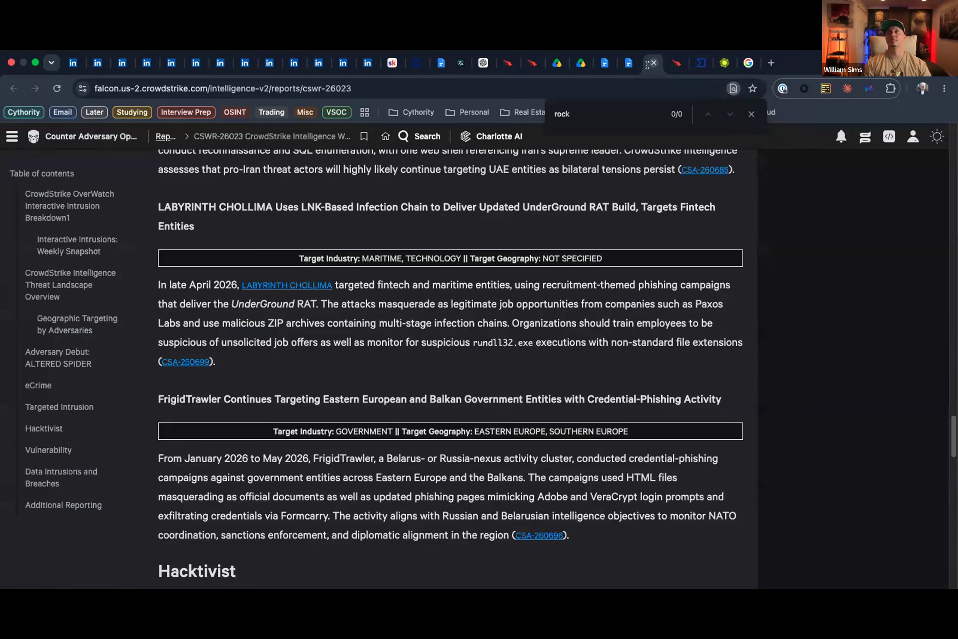
left_click(653, 64)
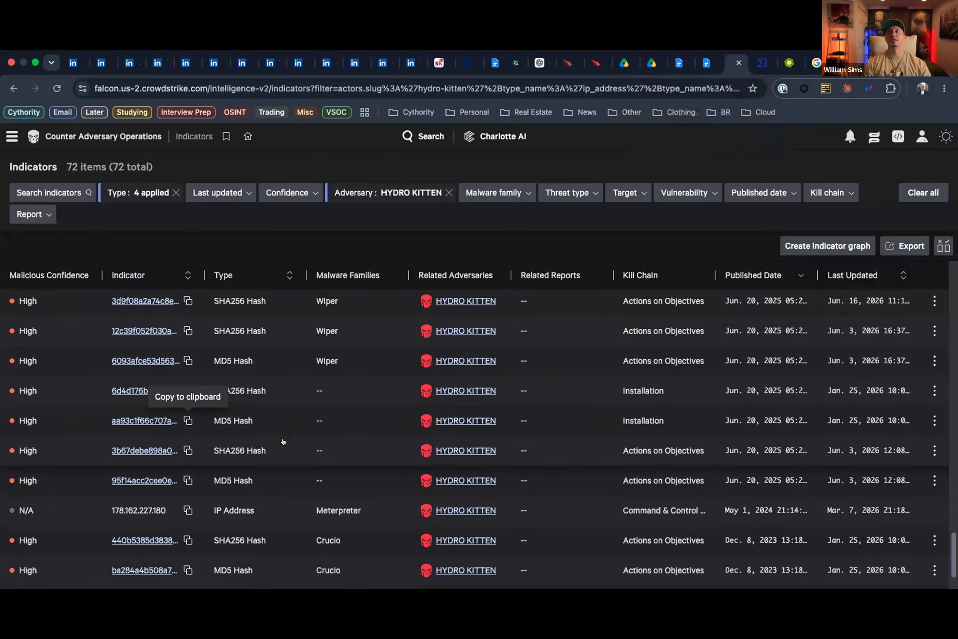
scroll(282, 440, "down", 3)
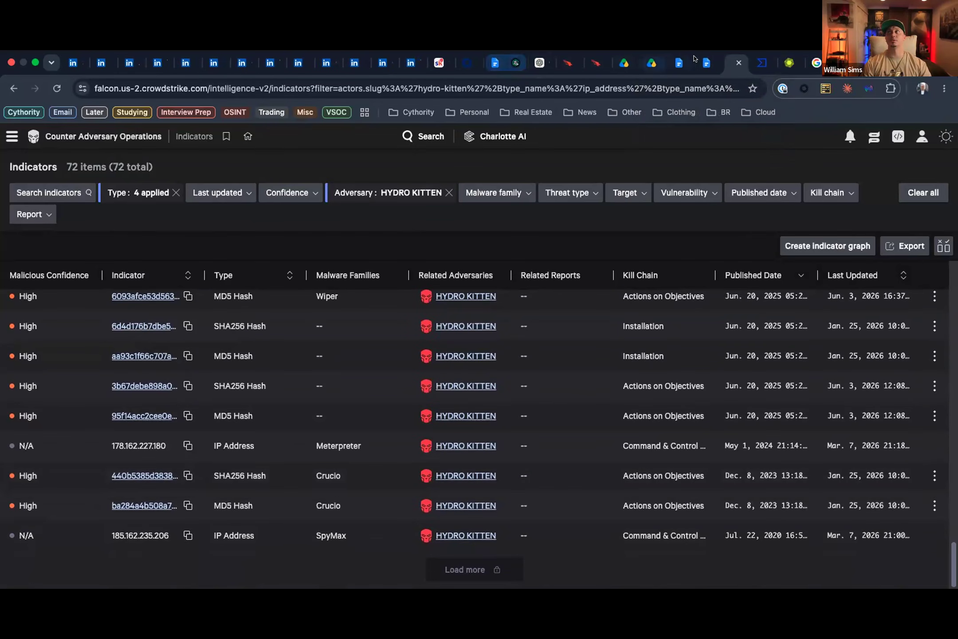
Search the copied SHA-256 hash on VirusTotal and review the ocferda.com IOC page for Hydro Kitten
left_click(754, 63)
left_click(351, 135)
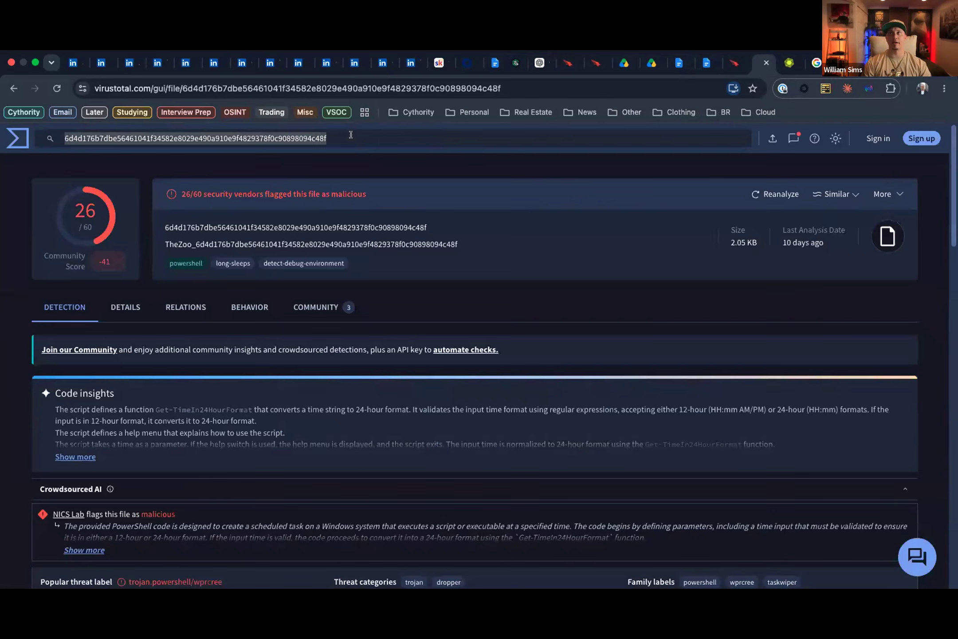
type("440b5385d3838e3f6bc21220caa83b65cd5f3618daea676f271c3671650ce9a3")
key("Return")
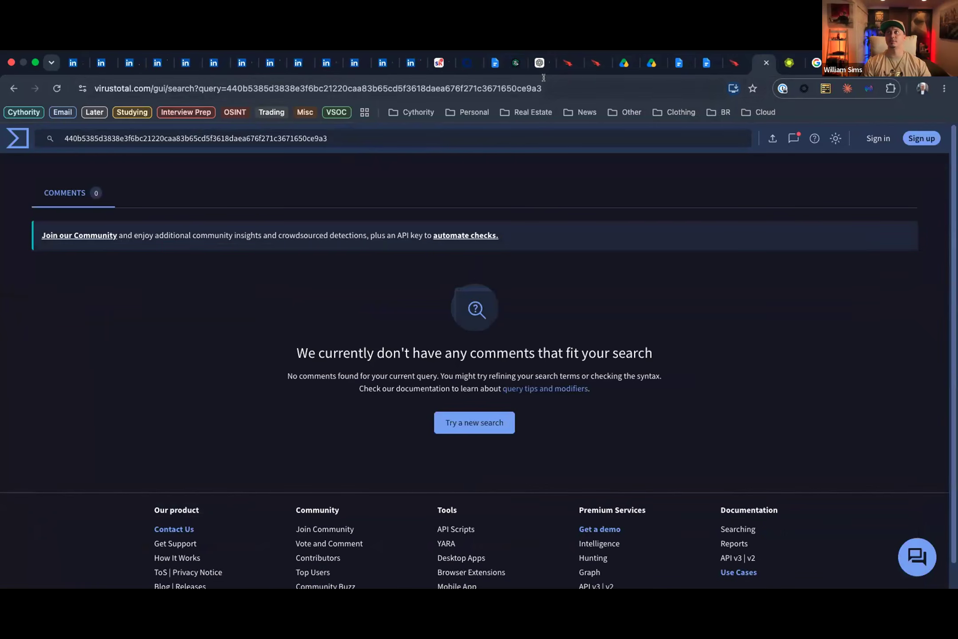
left_click(513, 67)
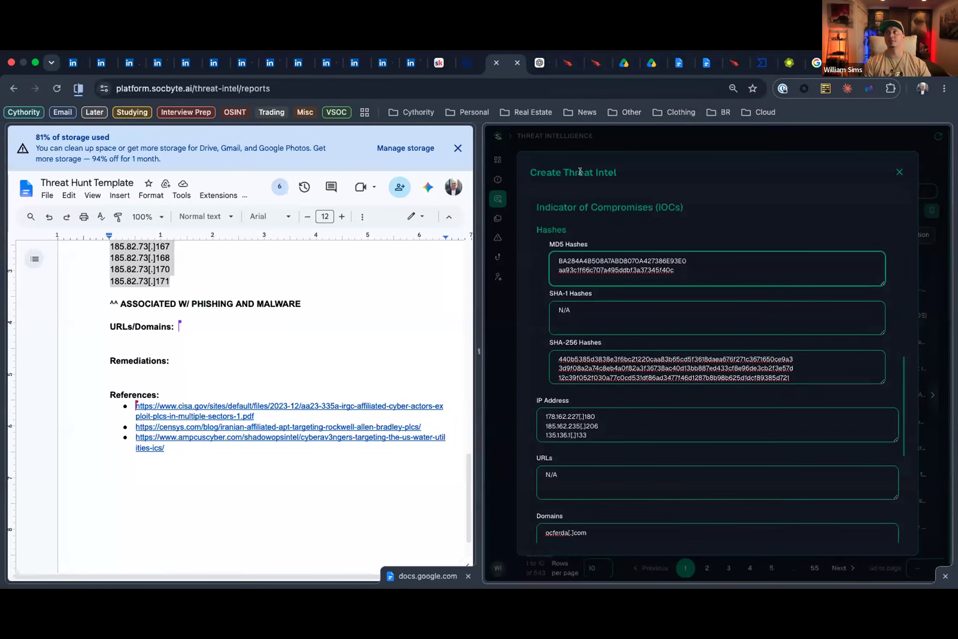
left_click(571, 63)
left_click(599, 63)
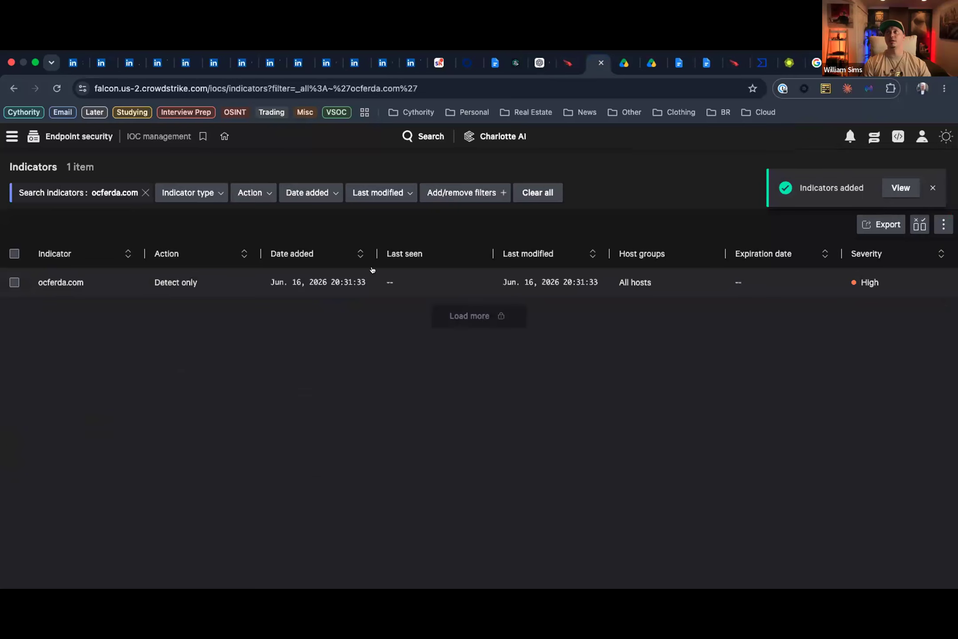
left_click(602, 63)
left_click(707, 63)
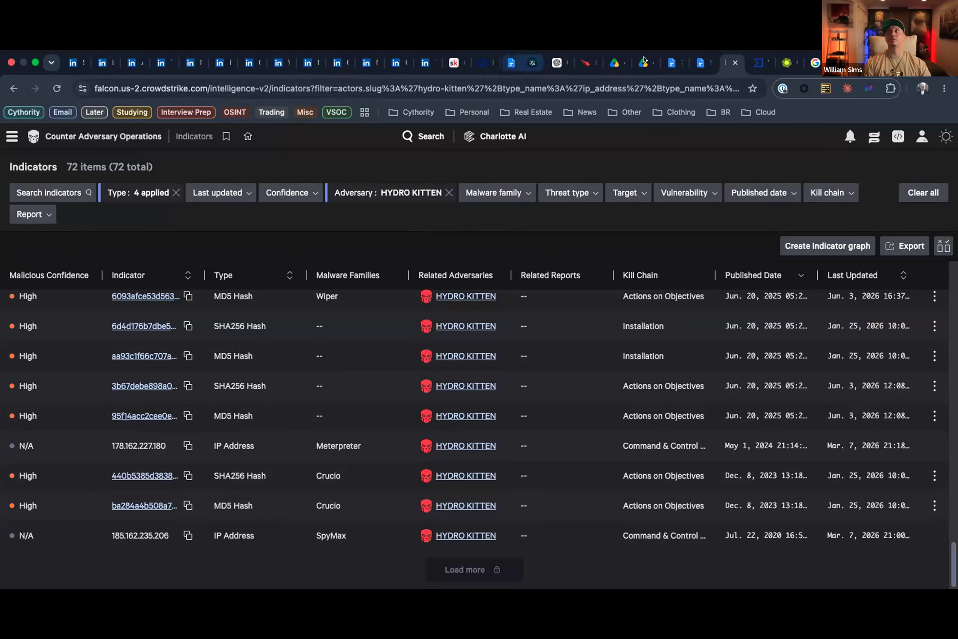
Run the copied MD5 hash through VirusTotal and check the Advanced Event Search IOC doc
left_click(759, 62)
triple_click(337, 138)
type("ba284a4b508a7abd8070a427386e93e0")
key("Return")
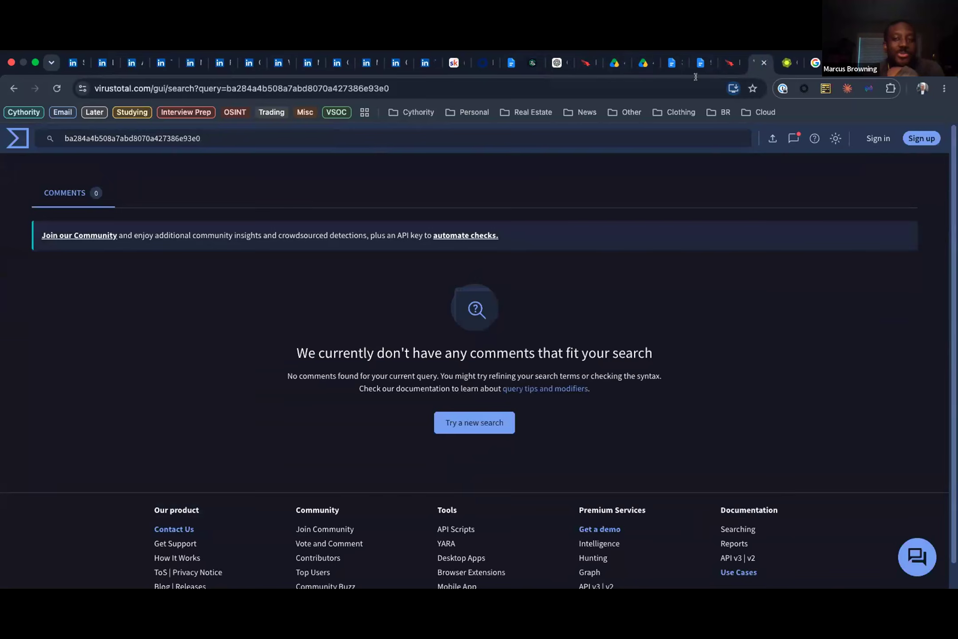
left_click(674, 62)
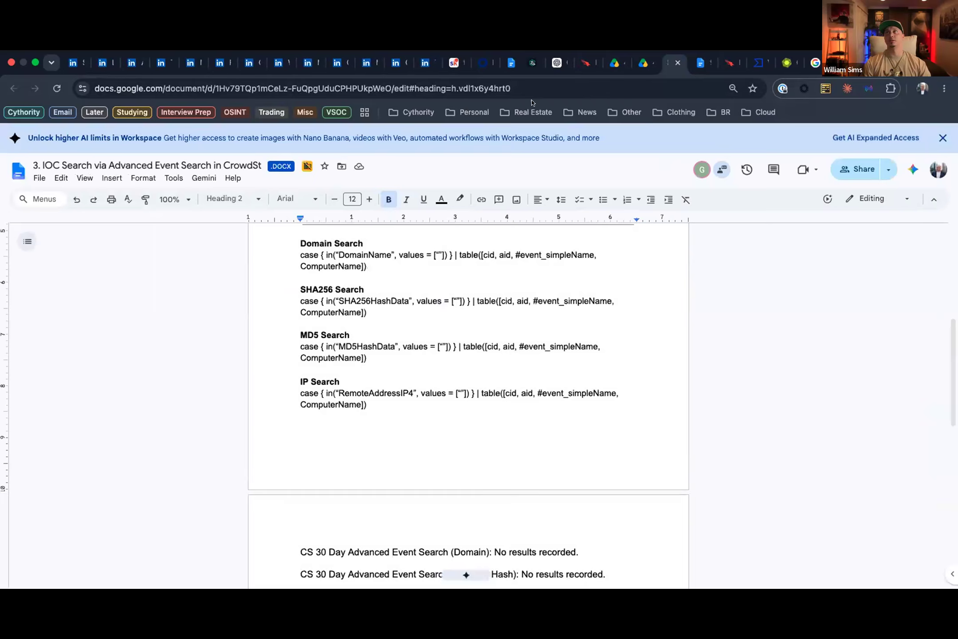
left_click(512, 63)
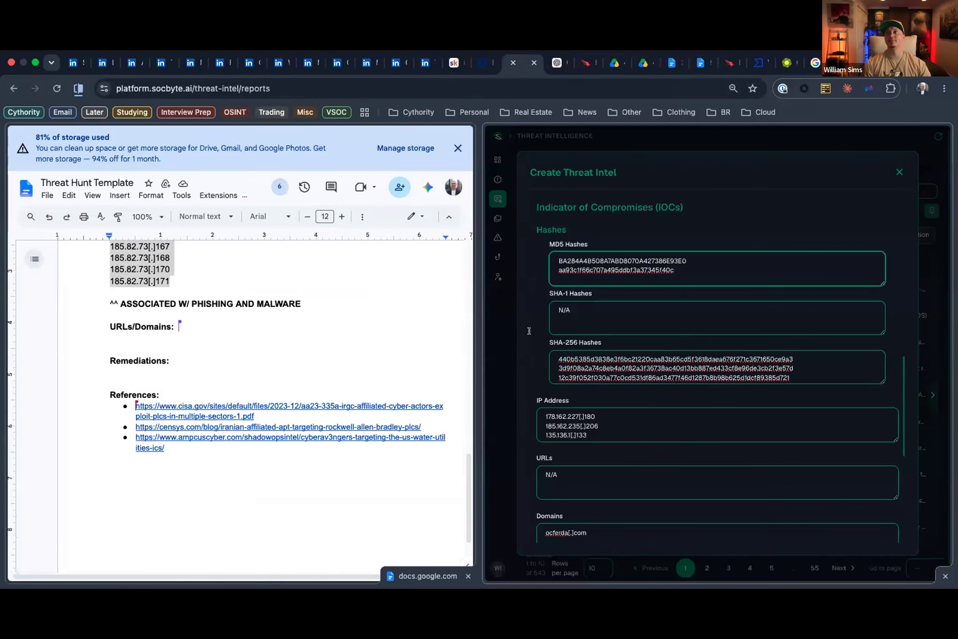
Copy the ScratchWiper hash from the Hydro Kitten indicators list and look it up on VirusTotal
scroll(570, 343, "up", 1)
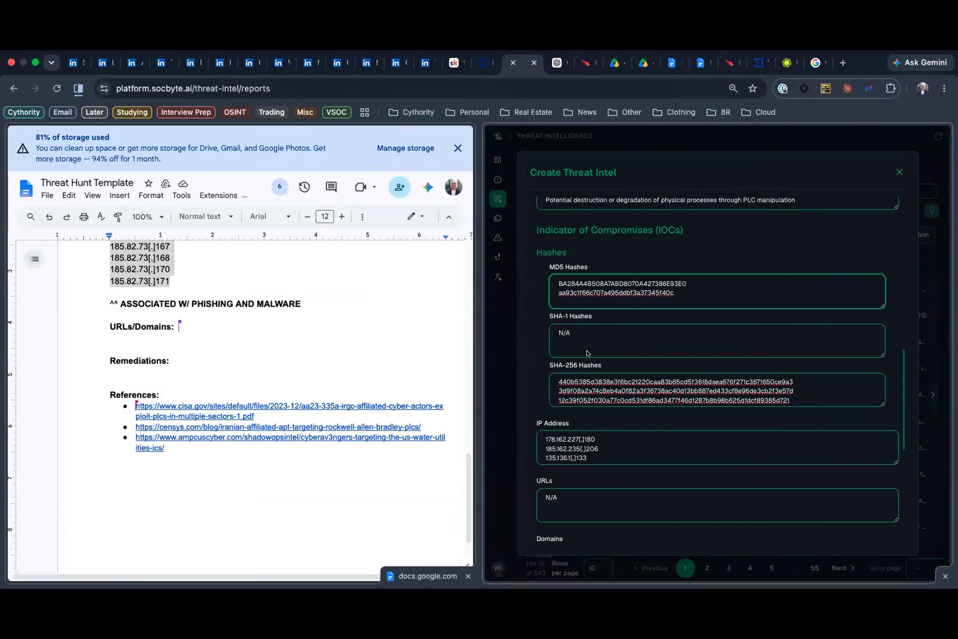
left_click(730, 63)
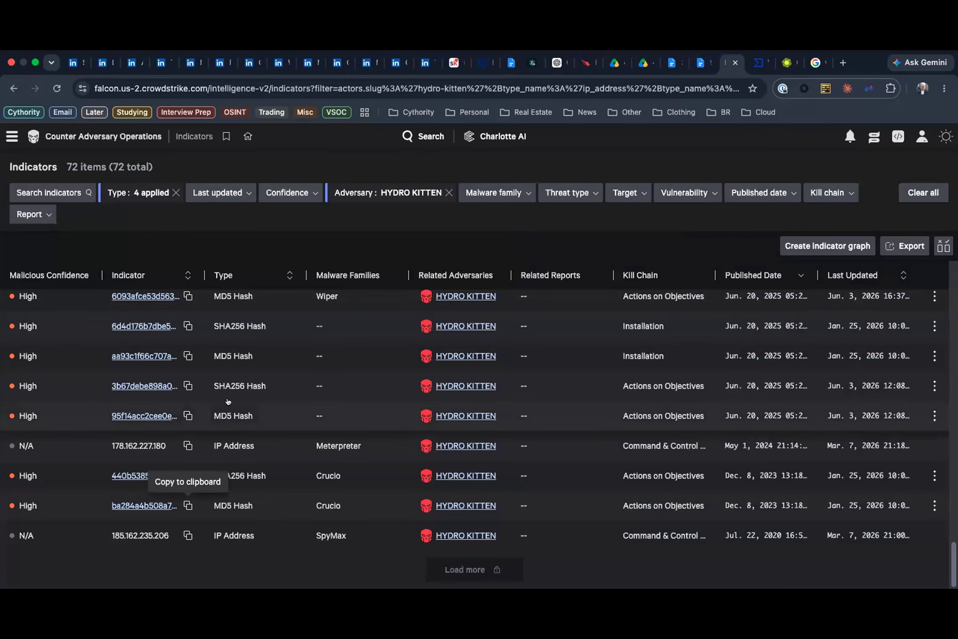
scroll(227, 402, "down", 3)
scroll(228, 401, "up", 1)
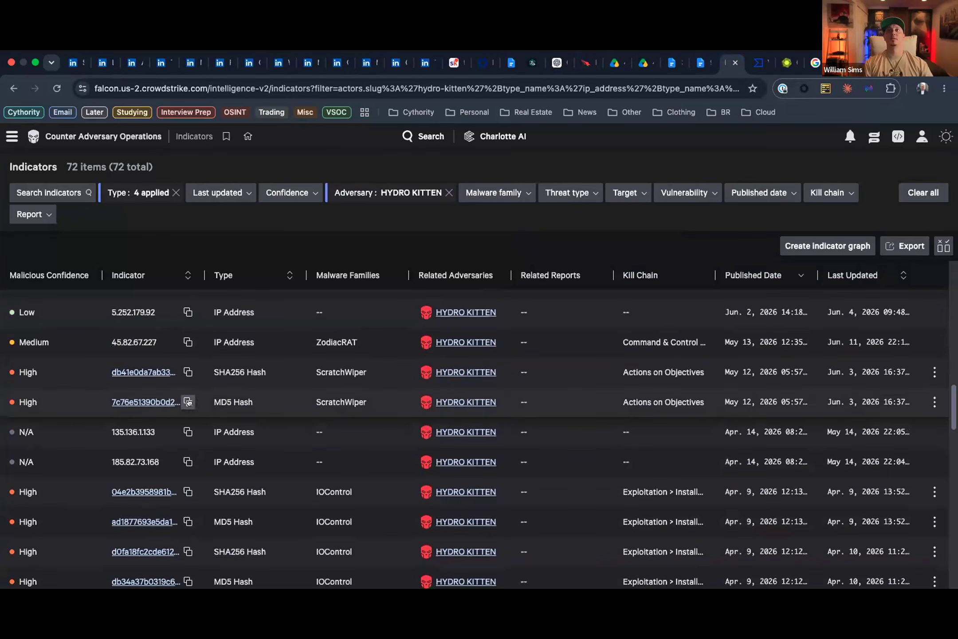
left_click(188, 404)
left_click(758, 63)
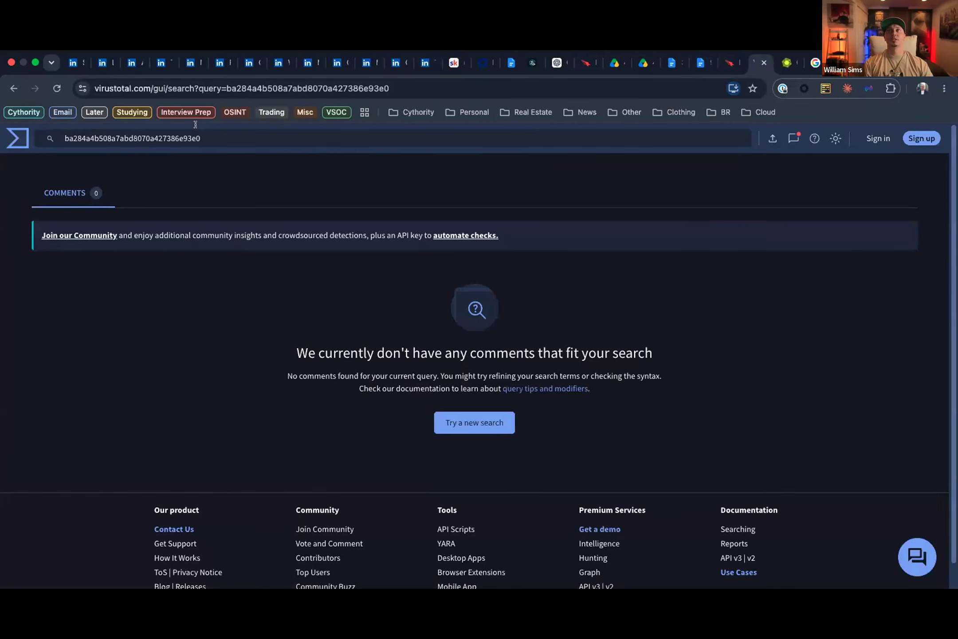
key("super+a")
key("super+v")
key("Return")
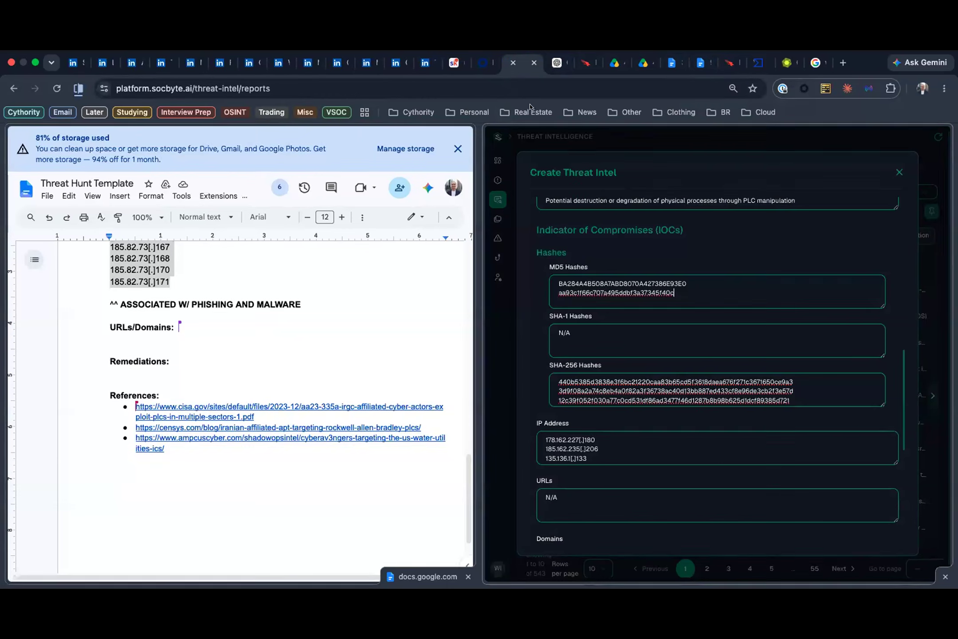
left_click(519, 62)
key("super+v")
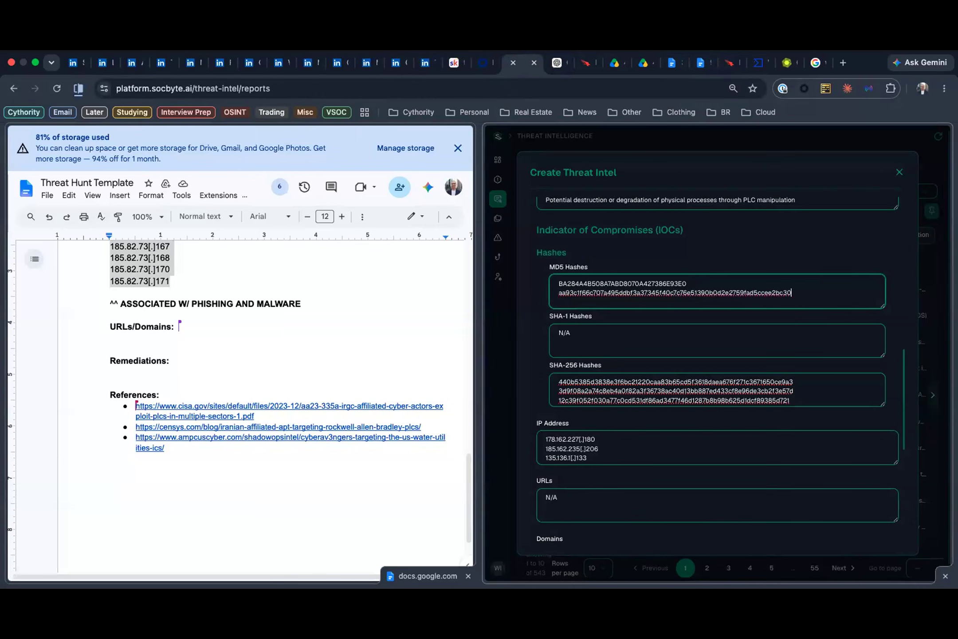
key("super+z")
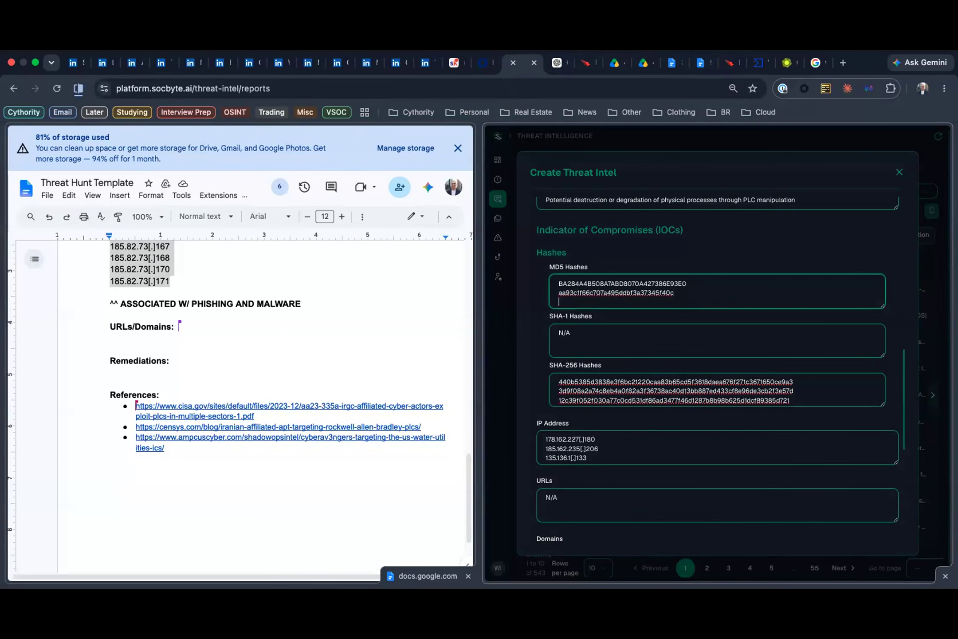
key("super+v")
Scroll down the report form and place the cursor in the Remediations editor
scroll(683, 289, "down", 1)
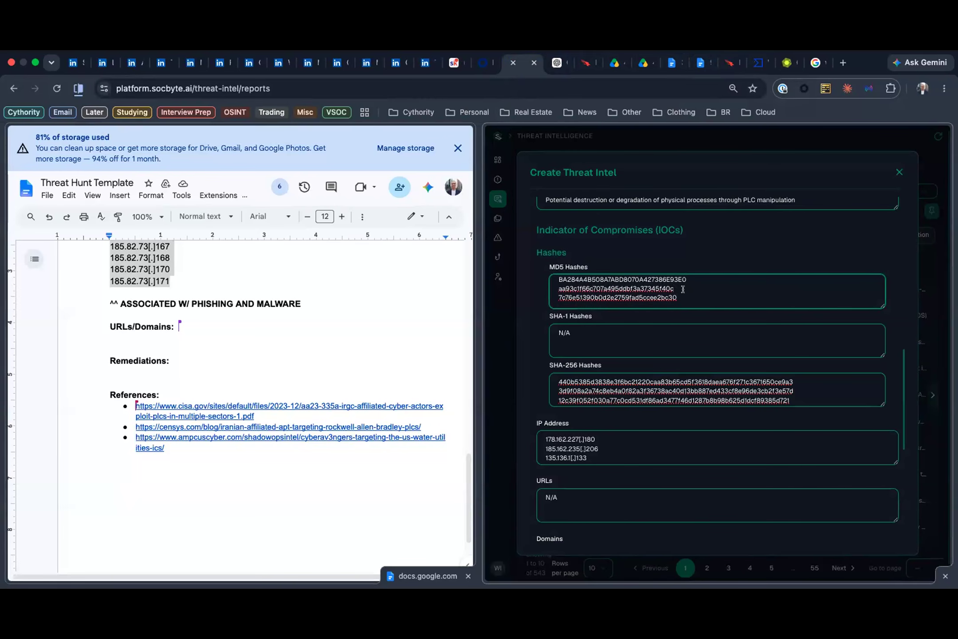
scroll(682, 385, "down", 1)
scroll(655, 327, "up", 3)
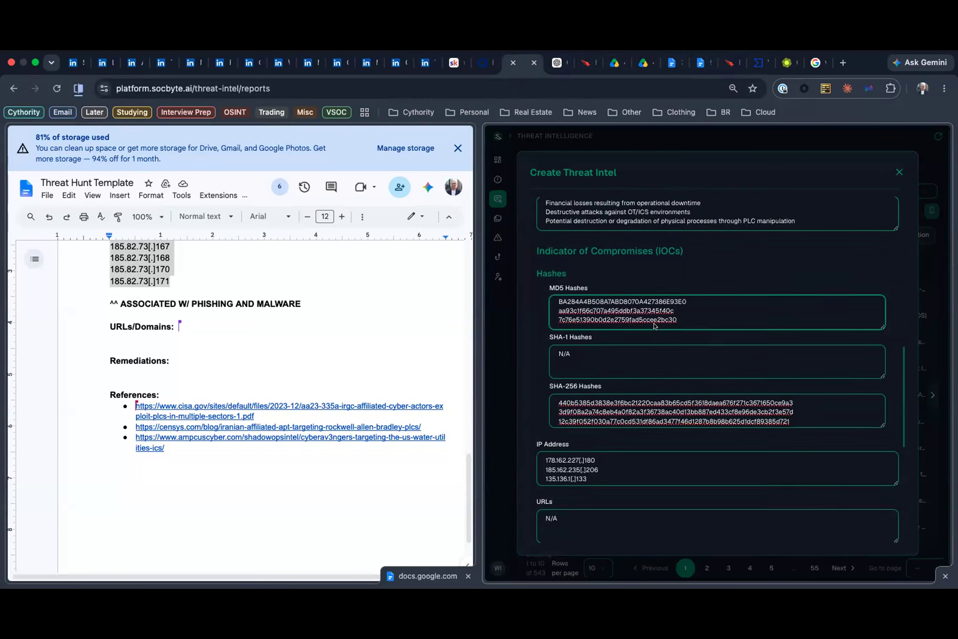
scroll(652, 316, "down", 3)
scroll(653, 316, "down", 3)
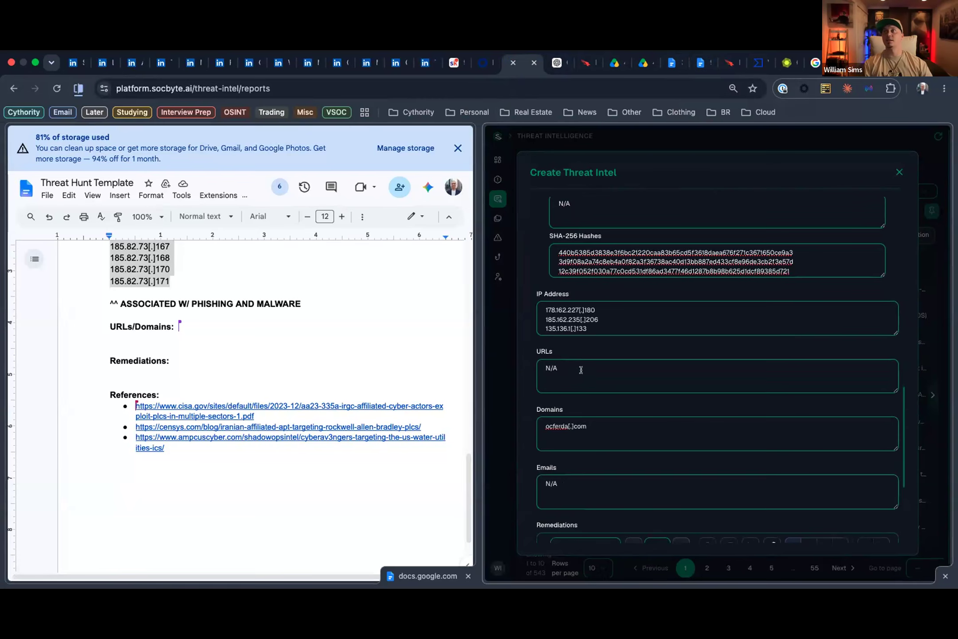
scroll(586, 361, "down", 4)
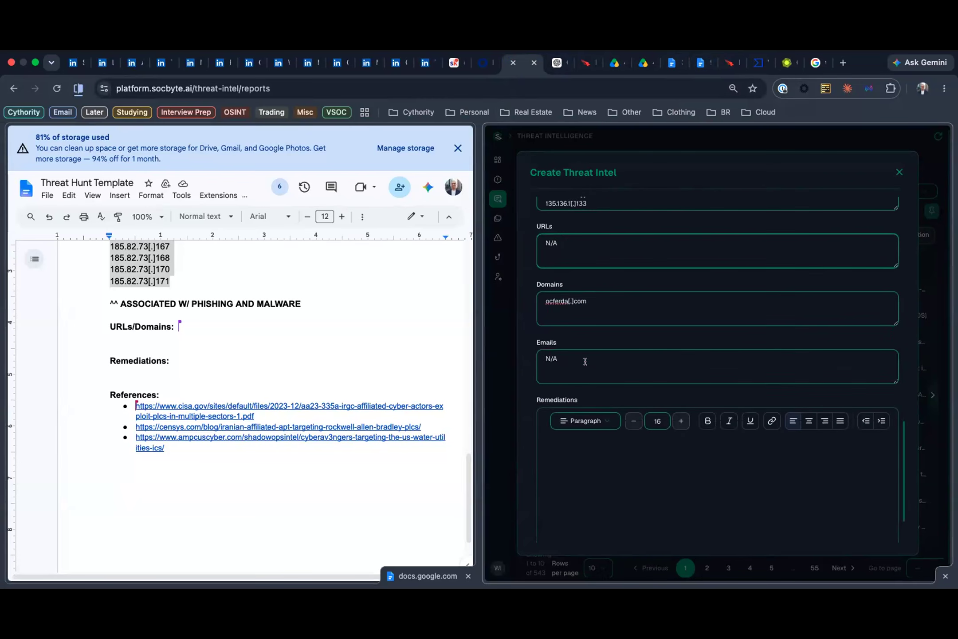
left_click(587, 430)
Compare the Hydro Kitten ChatGPT conversation against the filled SOCByte report form fields
scroll(204, 440, "down", 3)
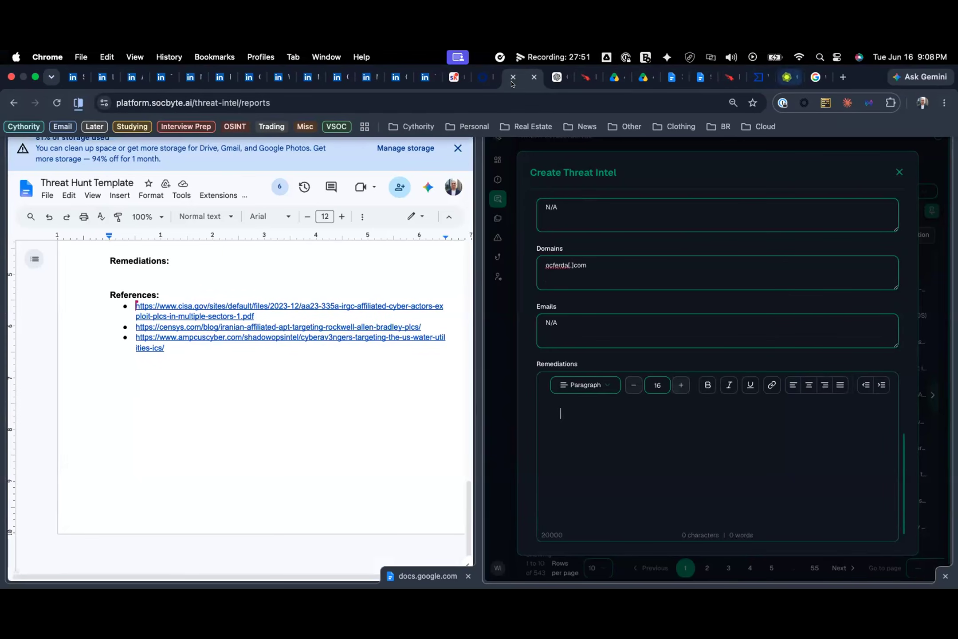
left_click(554, 76)
scroll(484, 350, "down", 10)
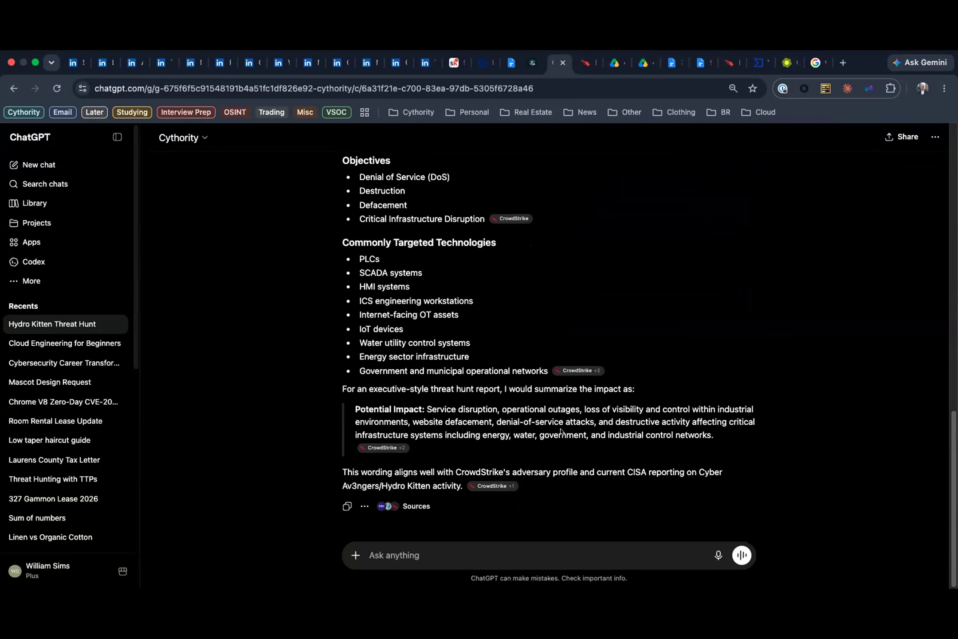
left_click(463, 563)
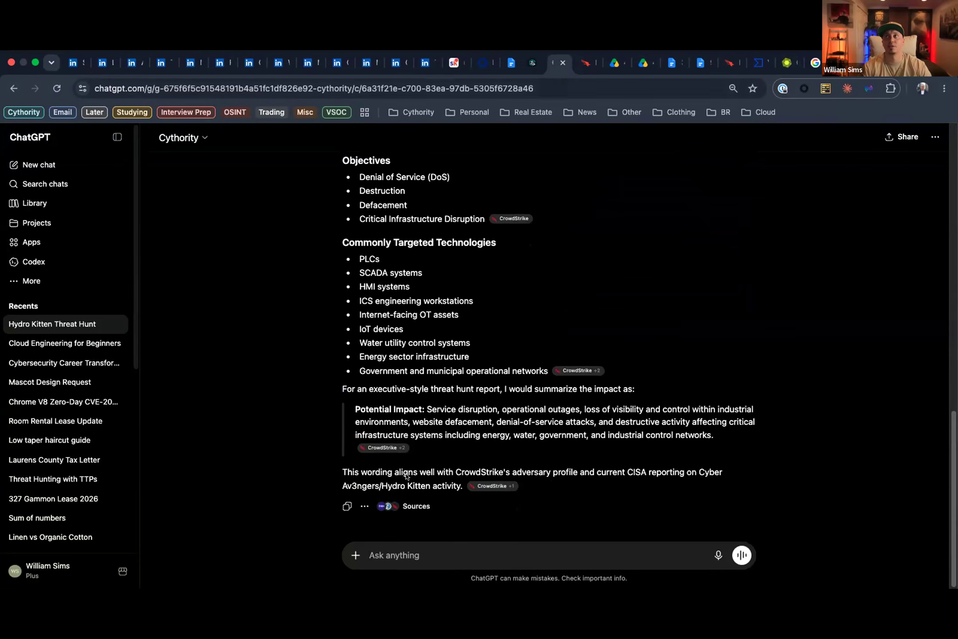
left_click(532, 66)
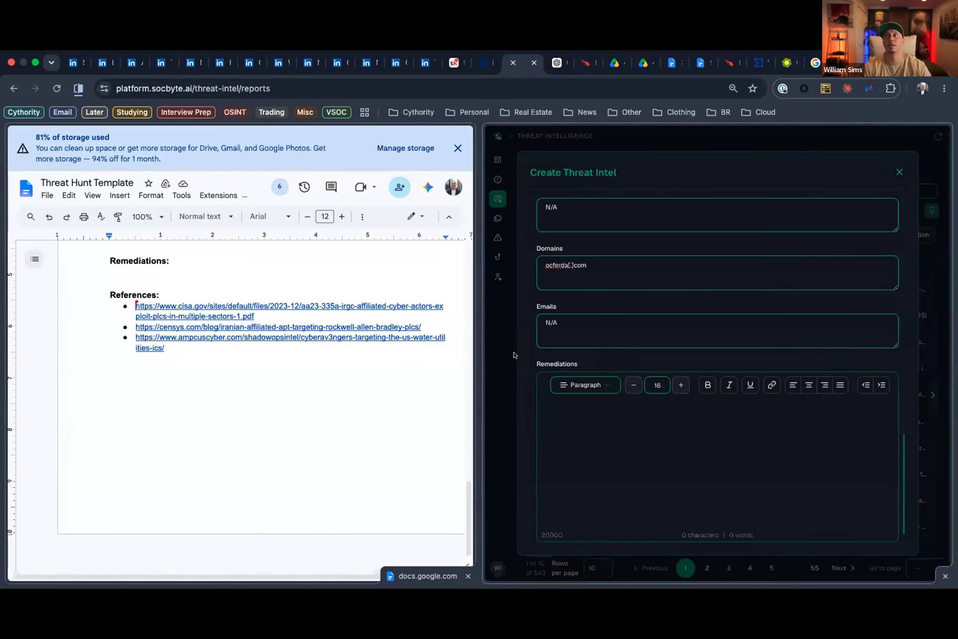
scroll(570, 395, "down", 2)
scroll(571, 394, "up", 10)
scroll(570, 395, "up", 6)
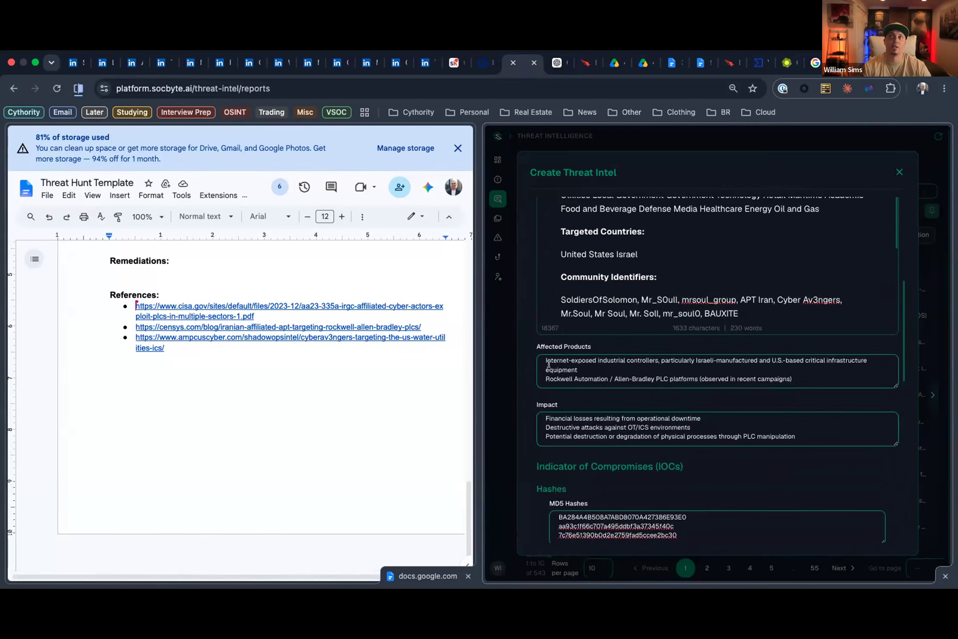
scroll(548, 364, "down", 3)
scroll(549, 363, "up", 4)
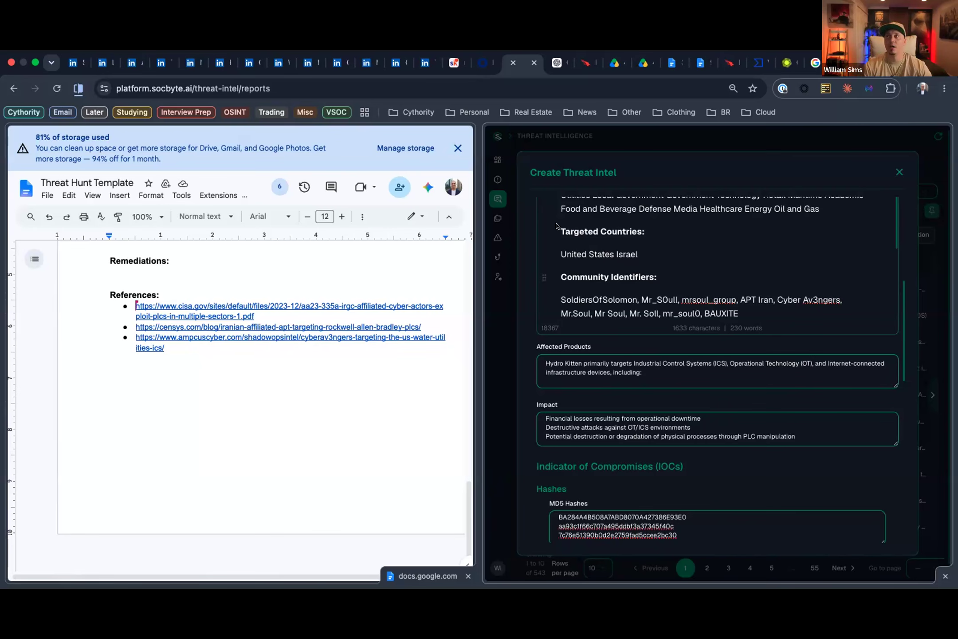
Back in the Hydro Kitten ChatGPT chat, scroll up to the Affected Products section
left_click(558, 63)
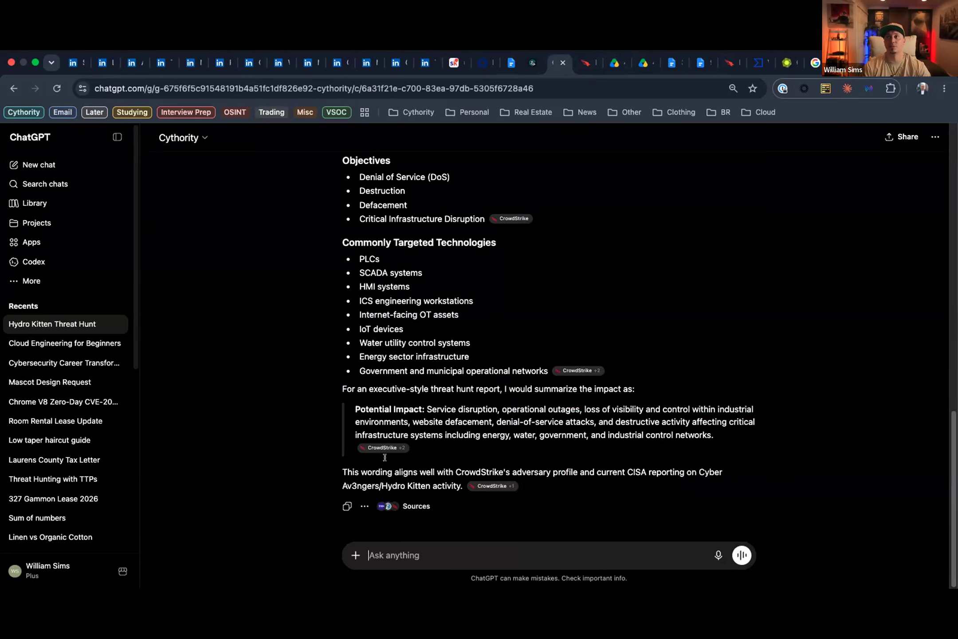
scroll(400, 390, "up", 3)
left_click_drag(340, 345, 444, 345)
scroll(444, 345, "up", 10)
scroll(444, 345, "down", 10)
Ask ChatGPT for additional TH report remediations, noting the IOCs are blocked via CrowdStrike IOC Management
left_click(471, 544)
type("All of the folloi")
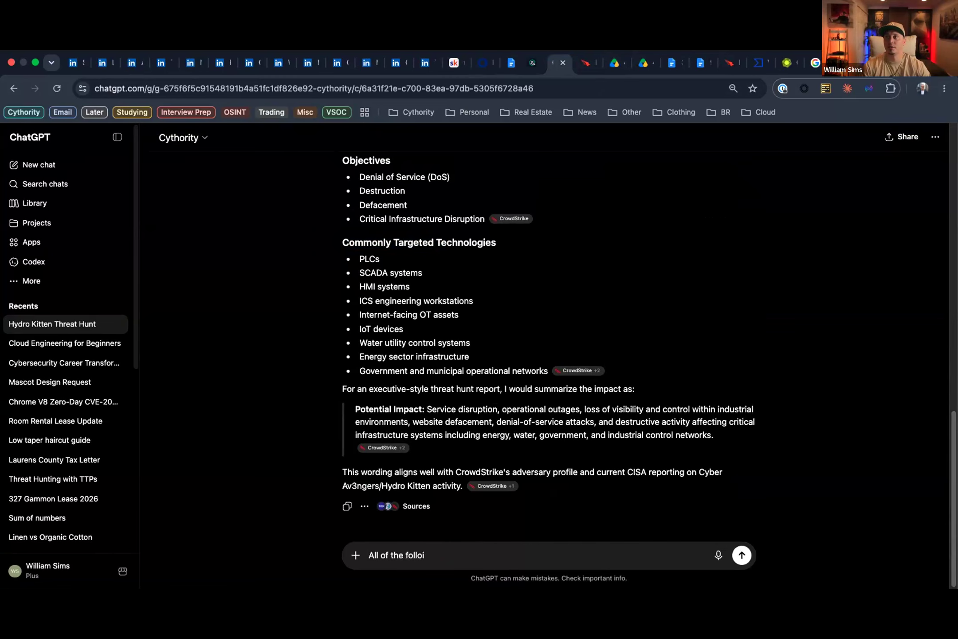
type("reocrd")
key("BackSpace")
key("BackSpace")
key("BackSpace")
key("BackSpace")
type("corded in o")
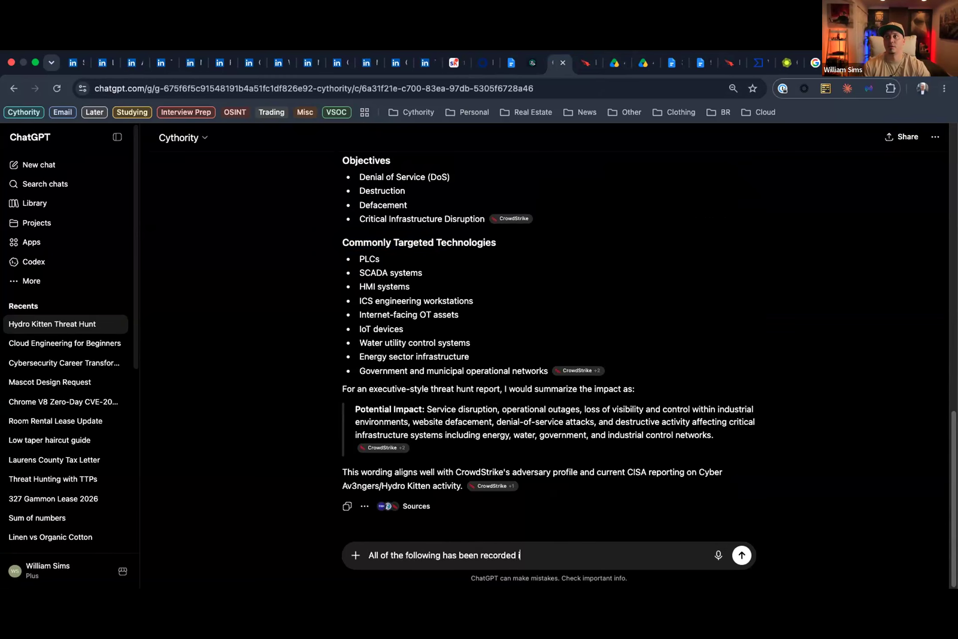
type("ur hunt")
key("BackSpace")
type("In")
key("BackSpace")
type("OCs has")
key("BackSpace")
key("BackSpace")
type("ave been")
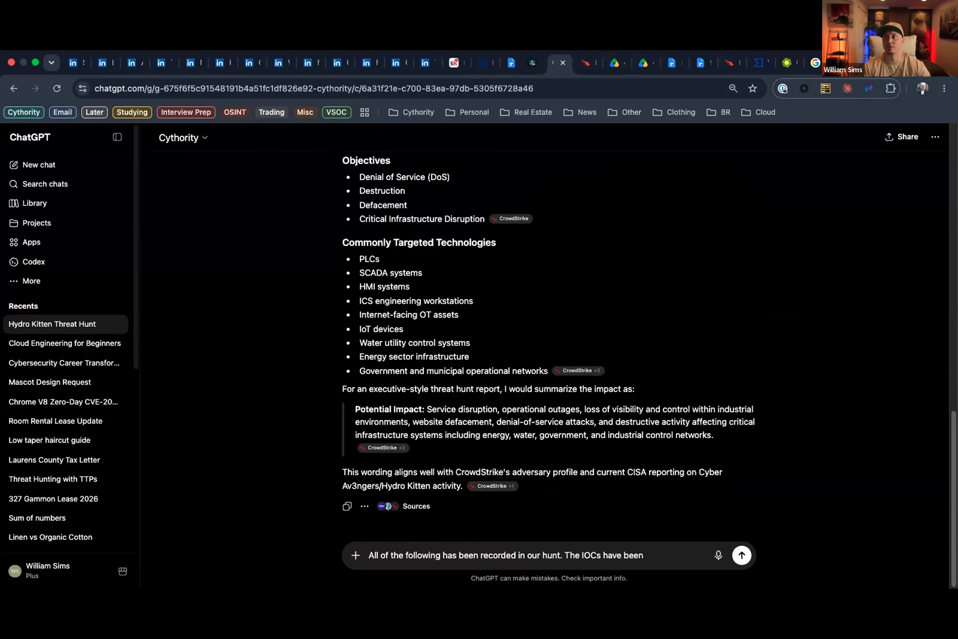
type(" added to the")
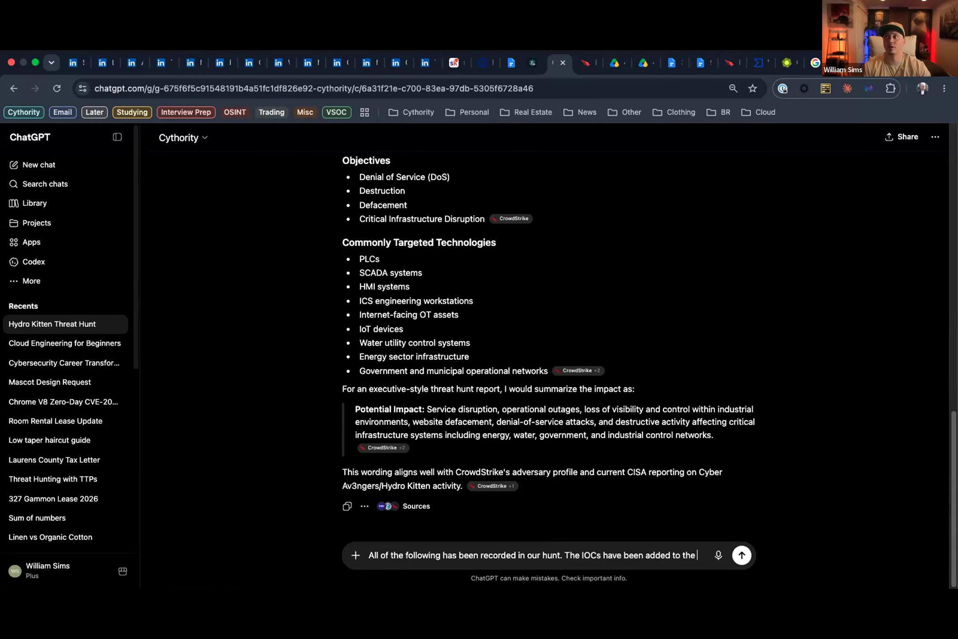
type(" ioc block")
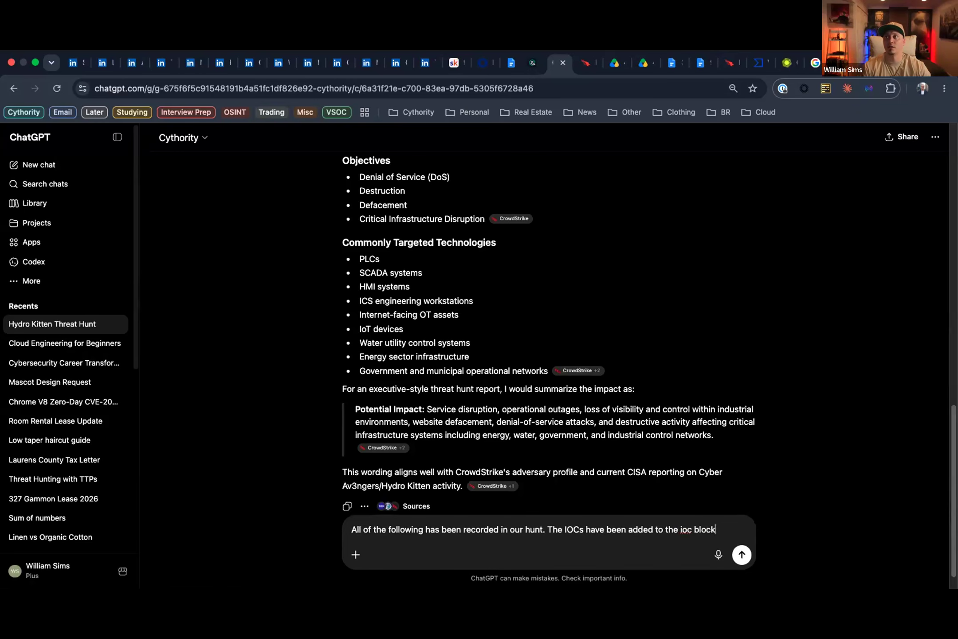
type(" list ")
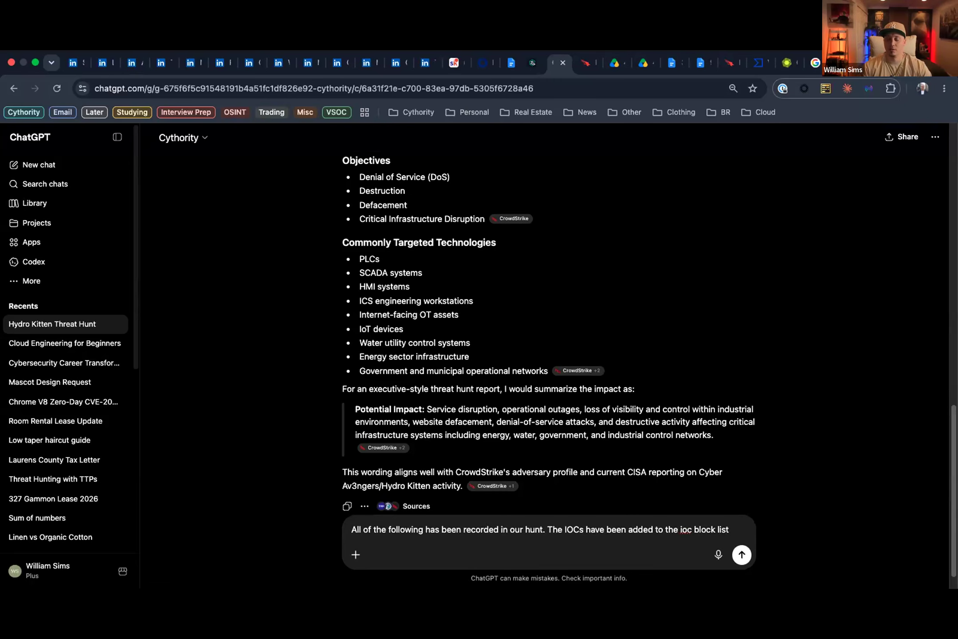
type("via enpoi")
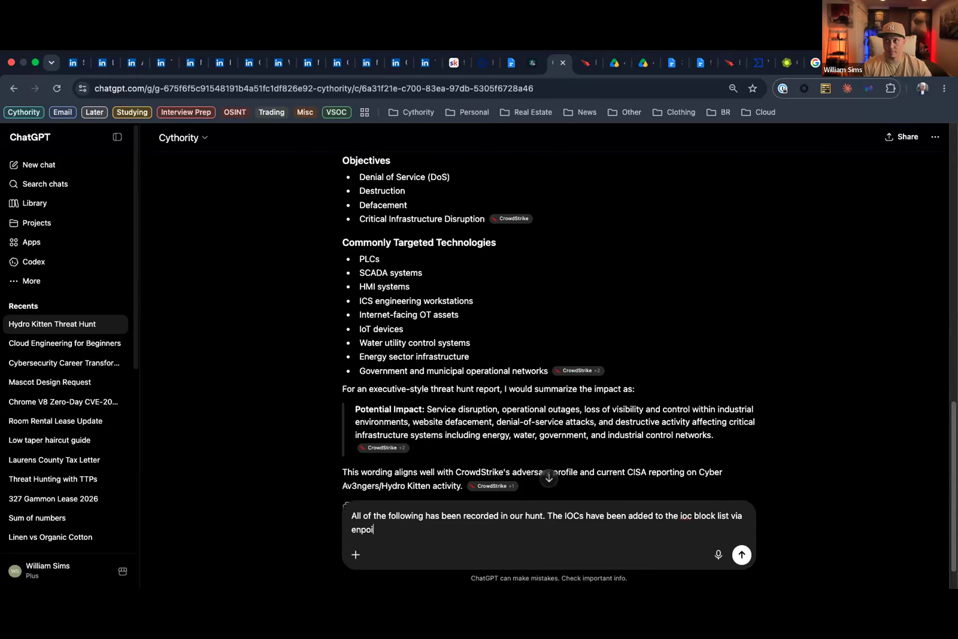
type("int sec")
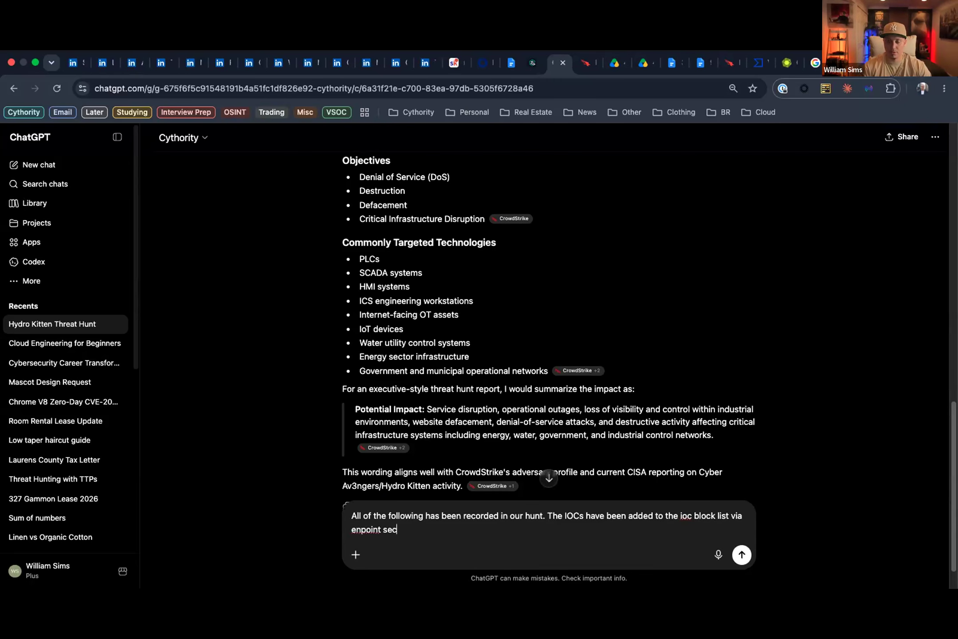
type("urity i")
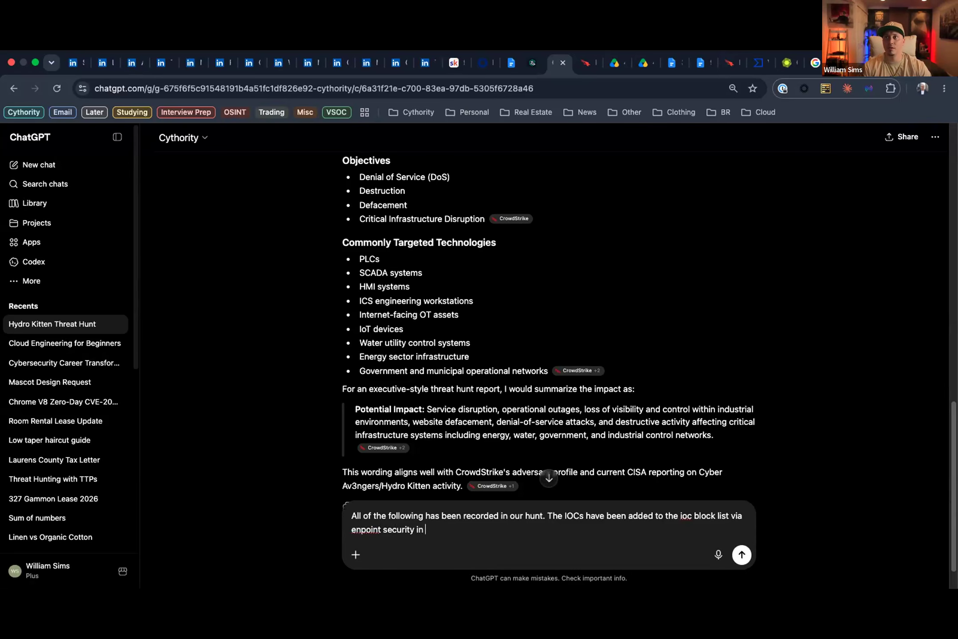
type("n")
key("BackSpace")
key("BackSpace")
type("IOC mam")
key("BackSpace")
key("BackSpace")
type("<M")
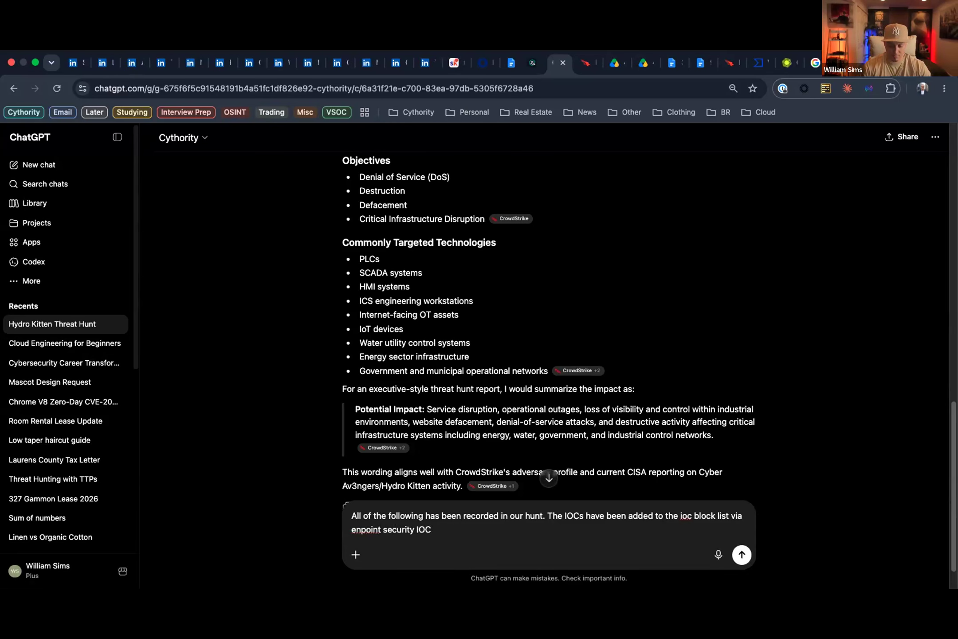
type("anagement ")
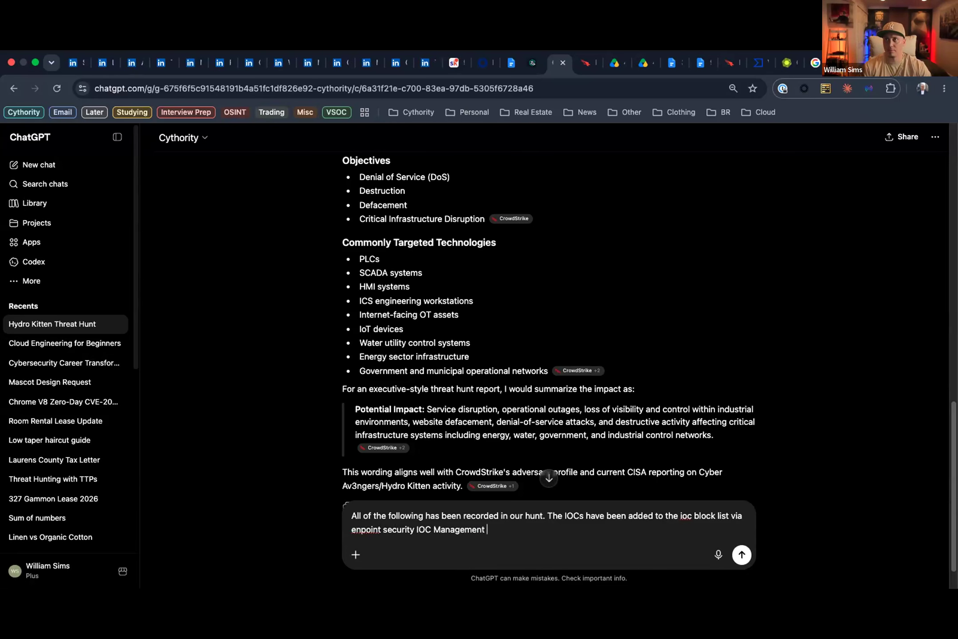
type("in CrowdStrike.")
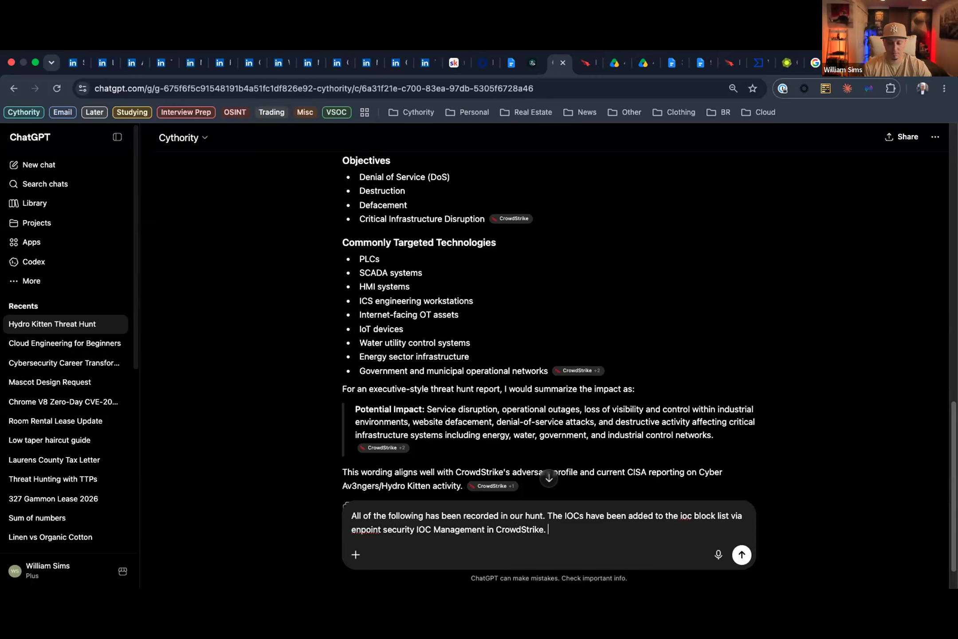
type("Provide any ")
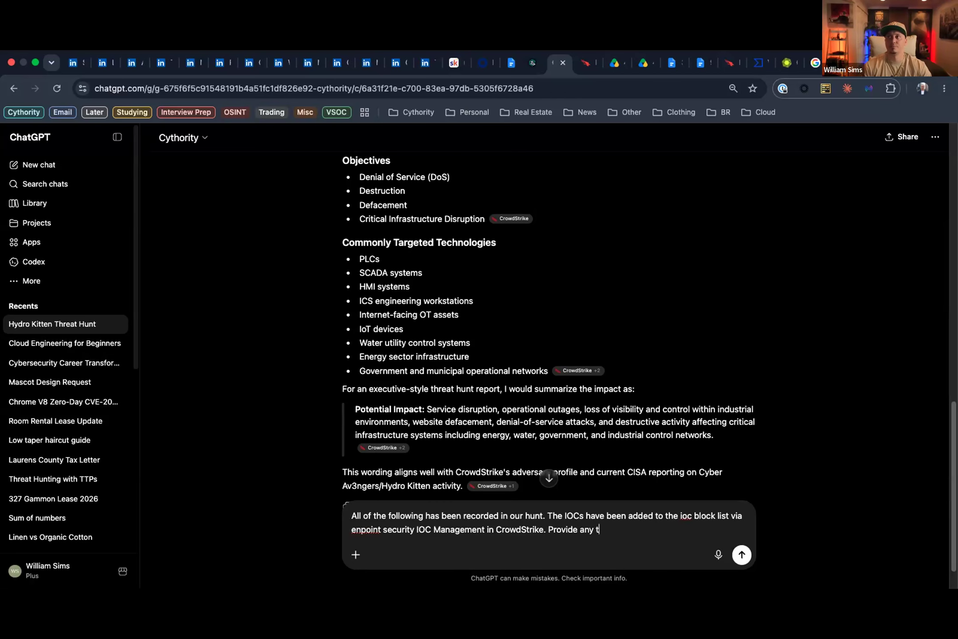
type("additional remediations w")
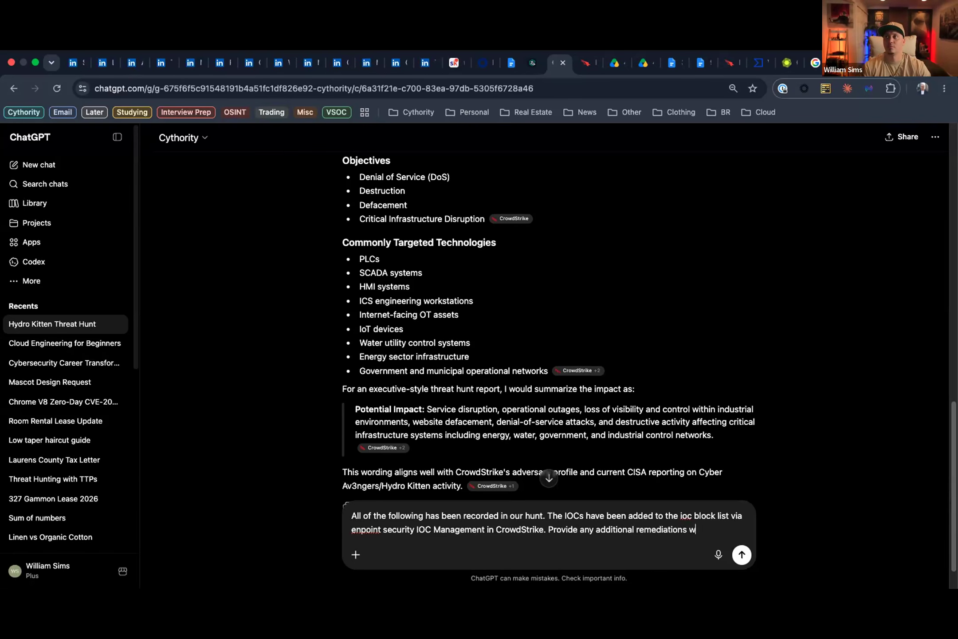
type("e can include ")
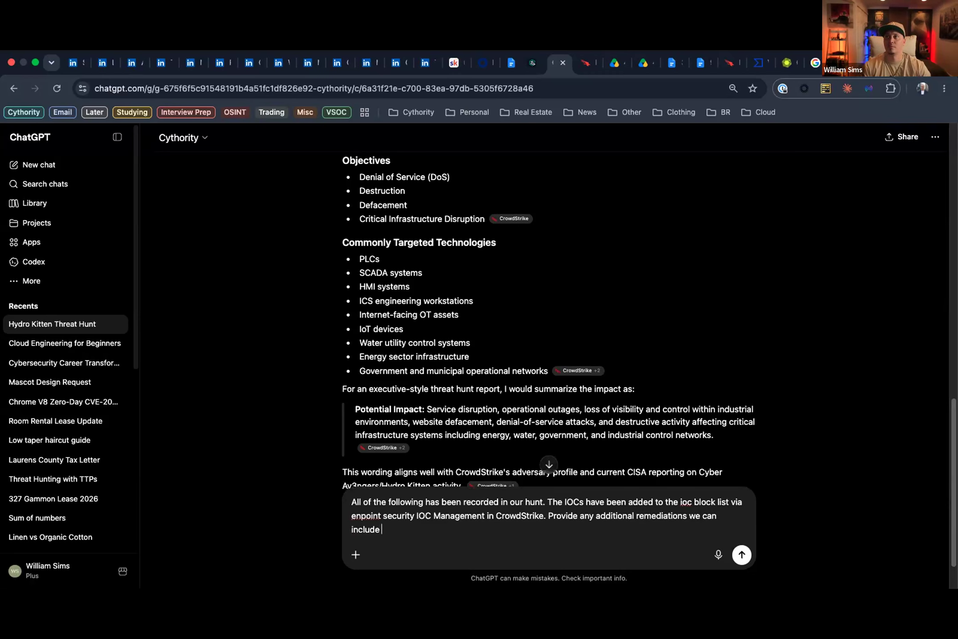
type("in our TH report to ")
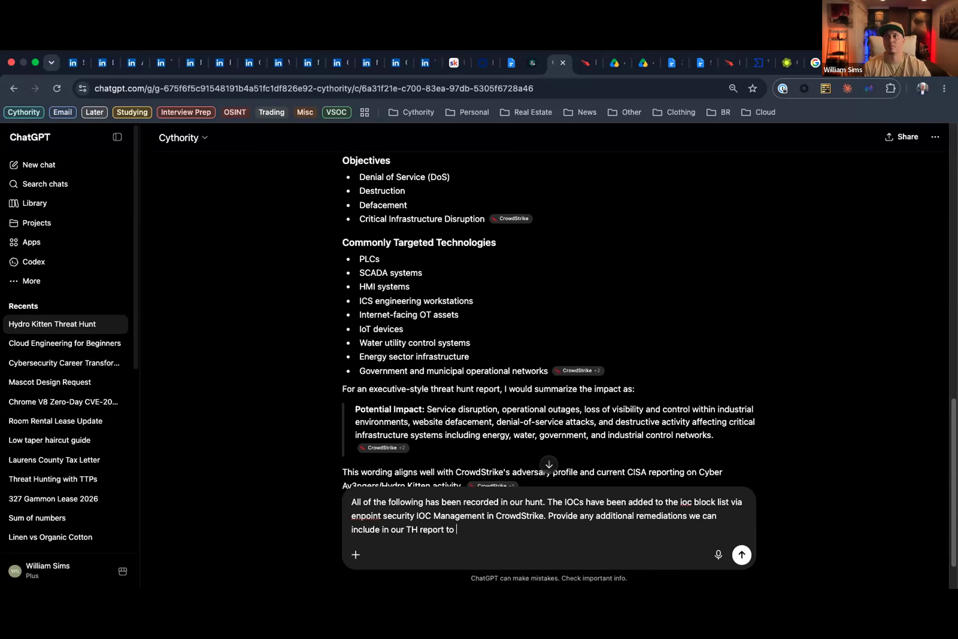
type("wrap this up.")
key("Return")
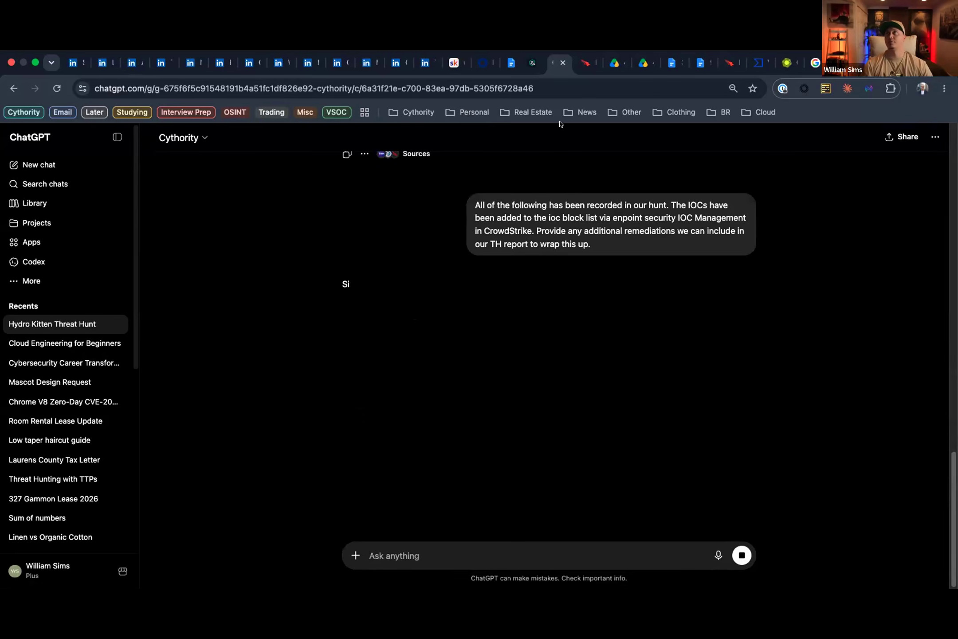
Copy the three MD5 hashes from the SOCByte form into the Threat Hunt Template
left_click(531, 67)
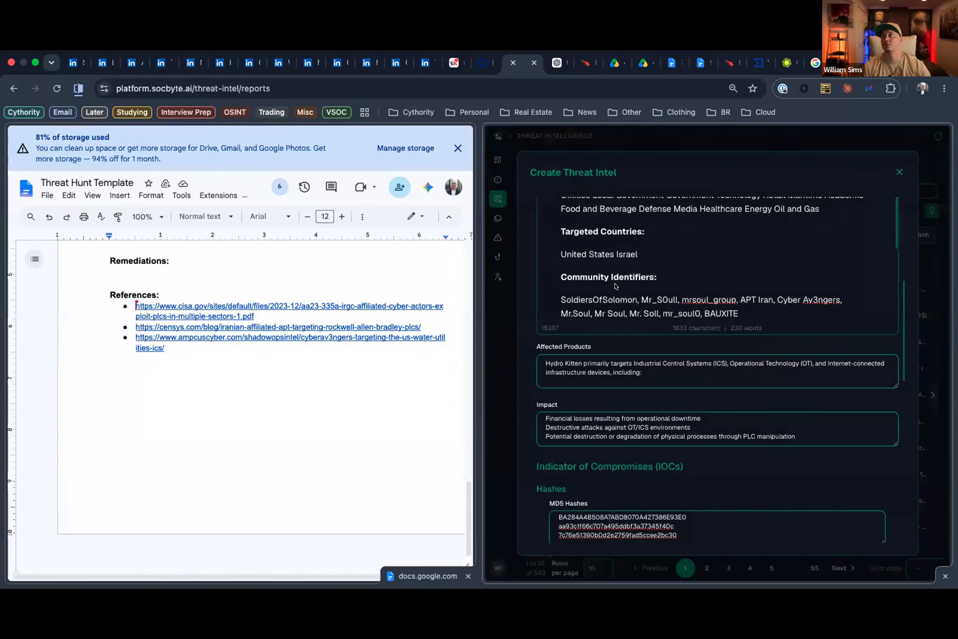
scroll(615, 285, "up", 10)
scroll(615, 284, "down", 10)
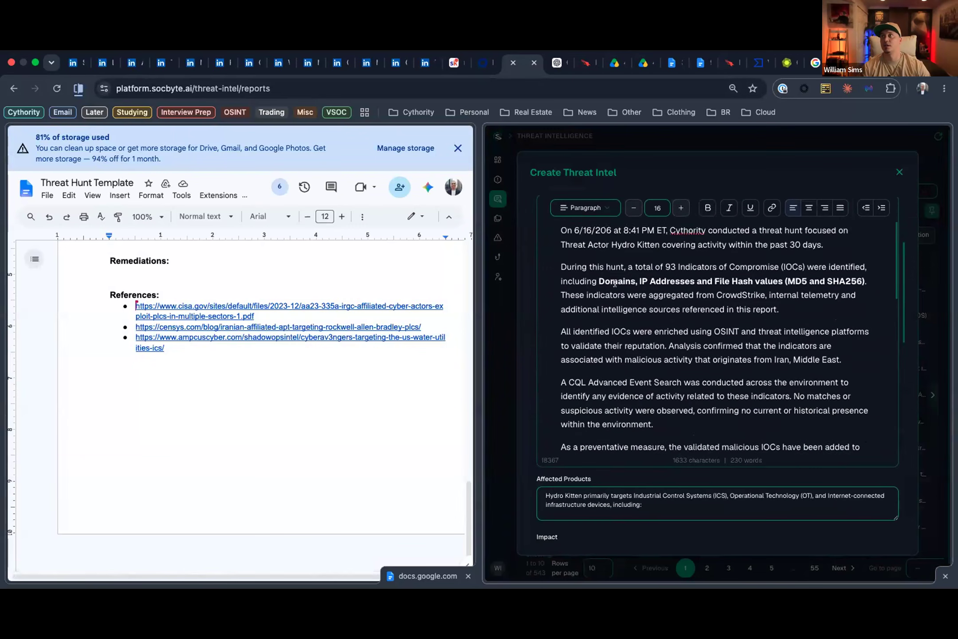
scroll(615, 283, "down", 6)
scroll(615, 284, "up", 10)
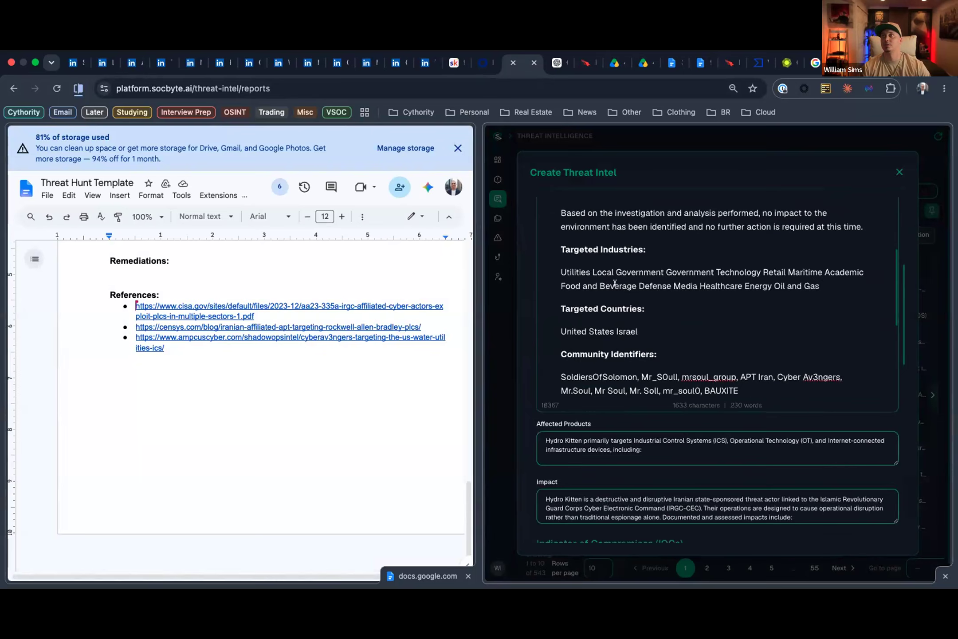
scroll(615, 283, "up", 3)
scroll(637, 395, "down", 12)
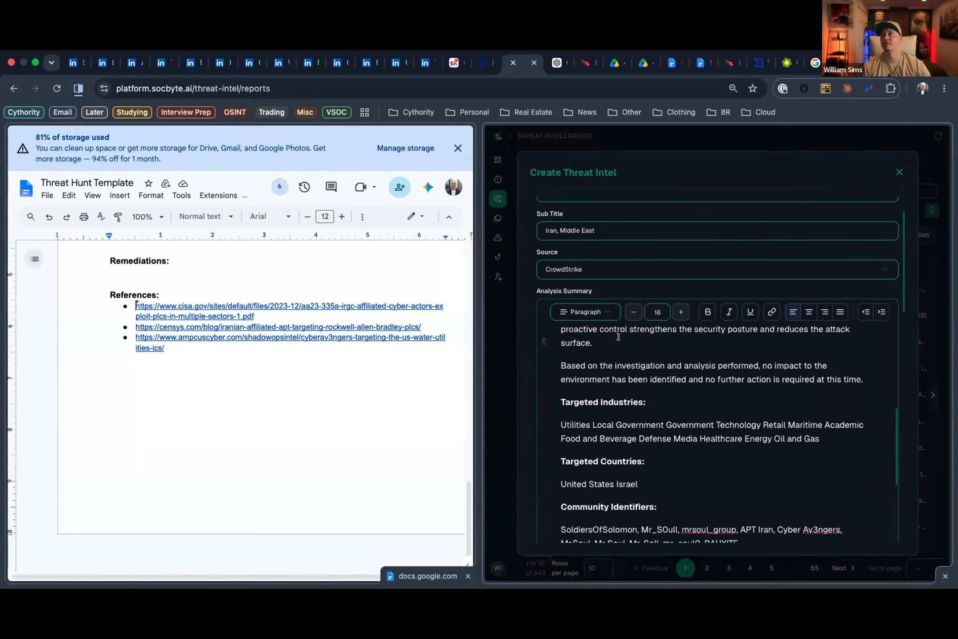
scroll(637, 395, "down", 2)
left_click(272, 363)
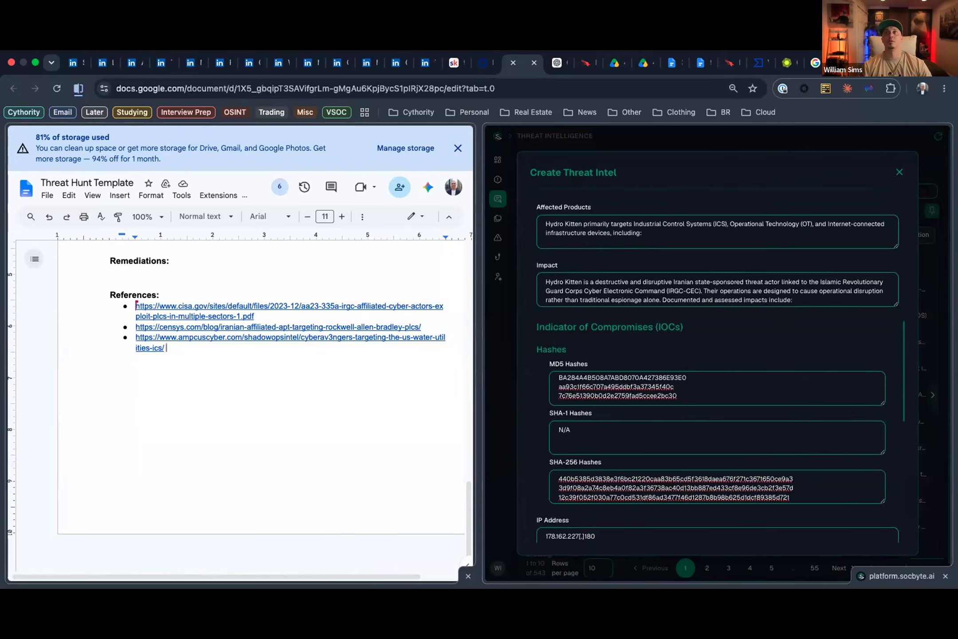
left_click(644, 389)
left_click(700, 384)
key("super+a")
key("super+c")
left_click(257, 427)
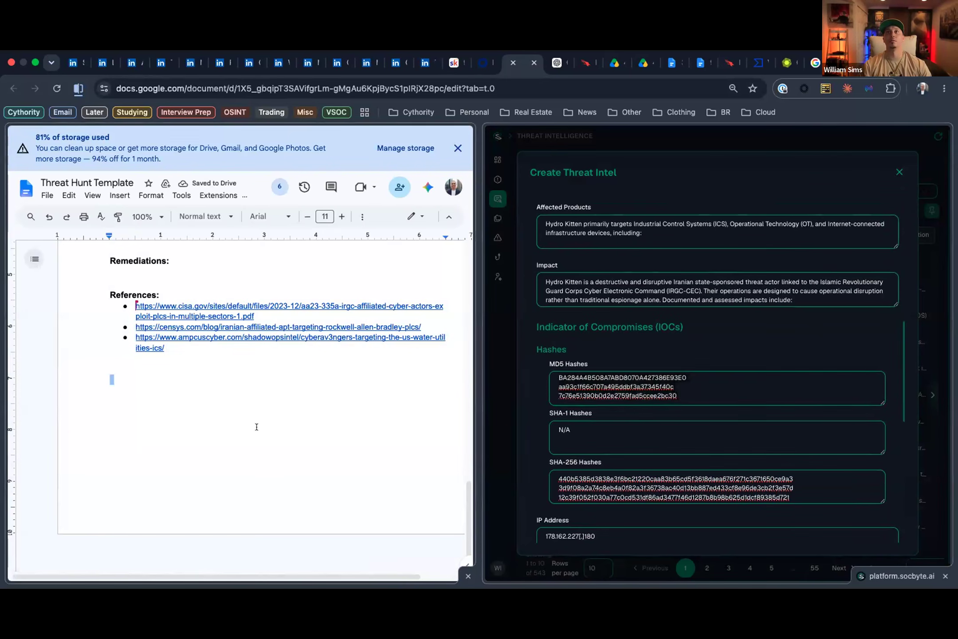
key("super+v")
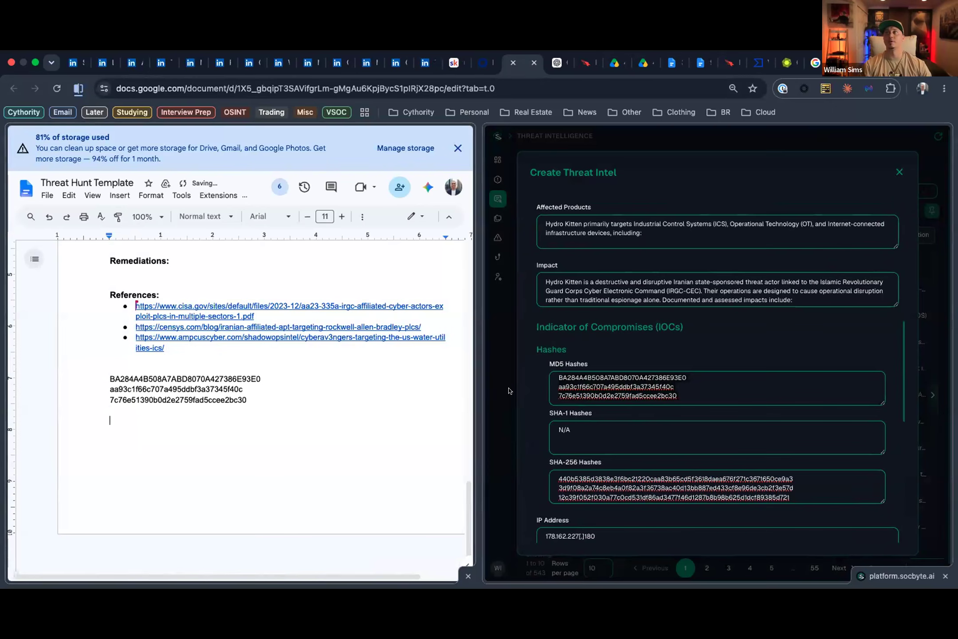
Paste the three SHA-256 hashes below the MD5 hashes in the doc
left_click(644, 495)
key("super+a")
key("super+c")
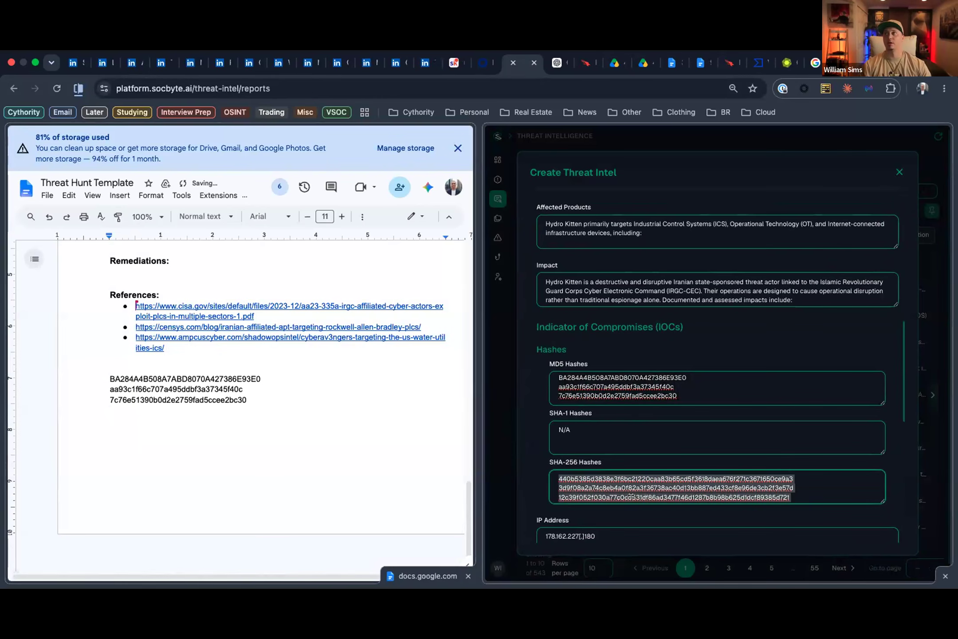
left_click(194, 428)
key("super+v")
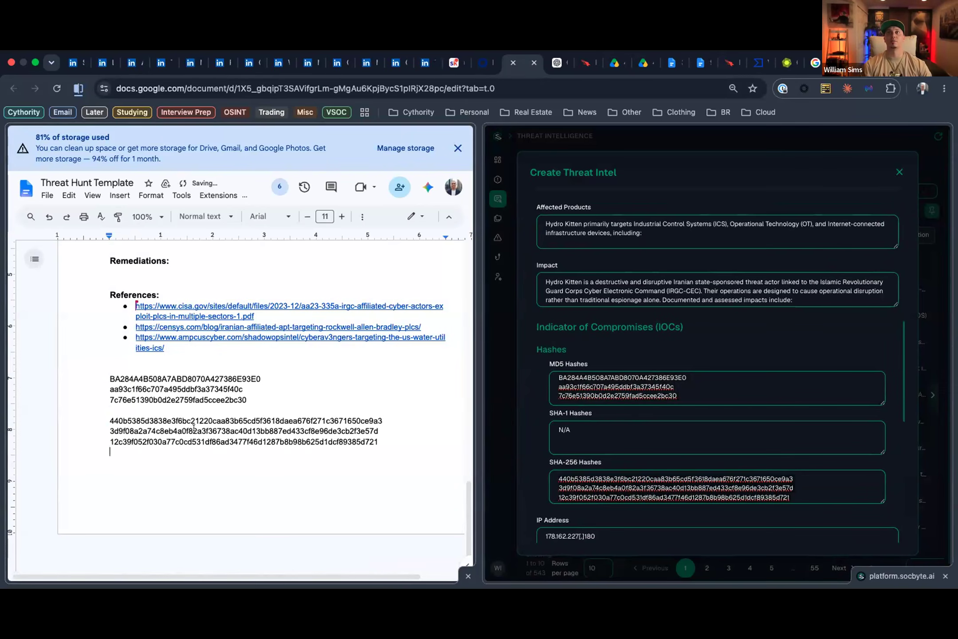
Copy the Affected Products and Impact text into the doc below the hashes
left_click(667, 288)
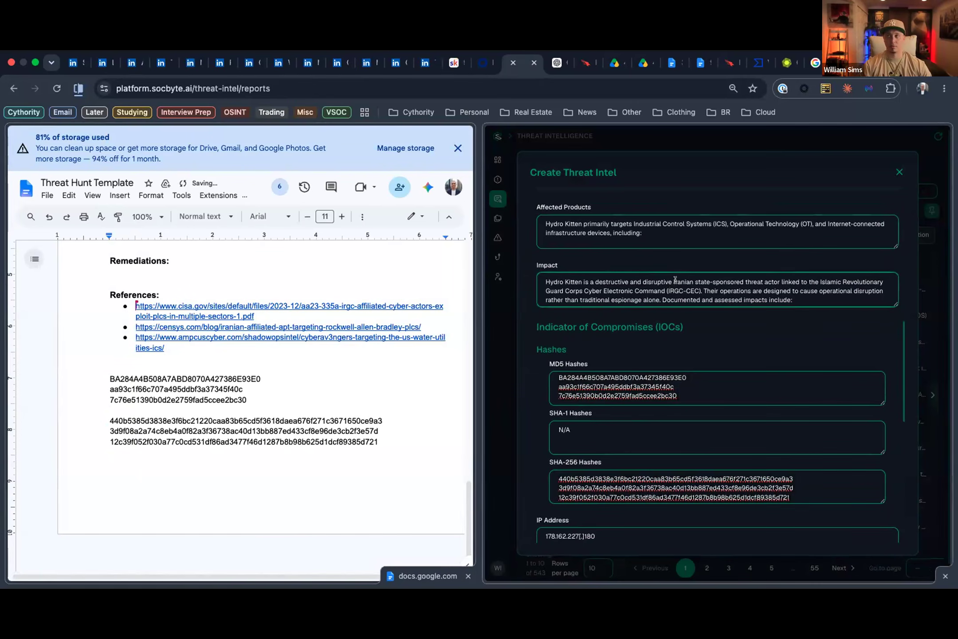
scroll(670, 288, "up", 3)
key("super+a")
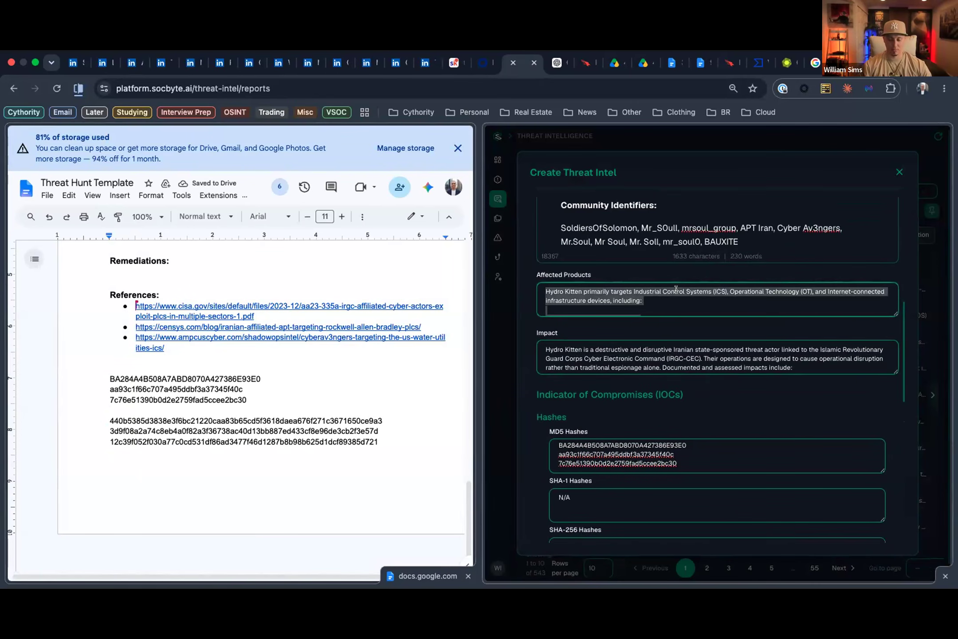
key("super+c")
left_click(221, 461)
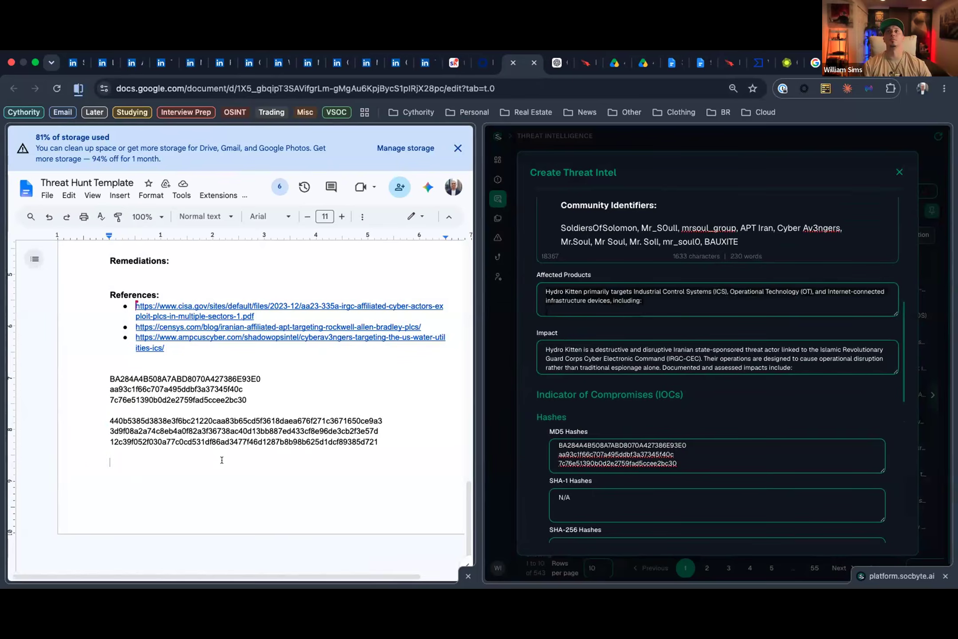
key("super+v")
left_click(600, 355)
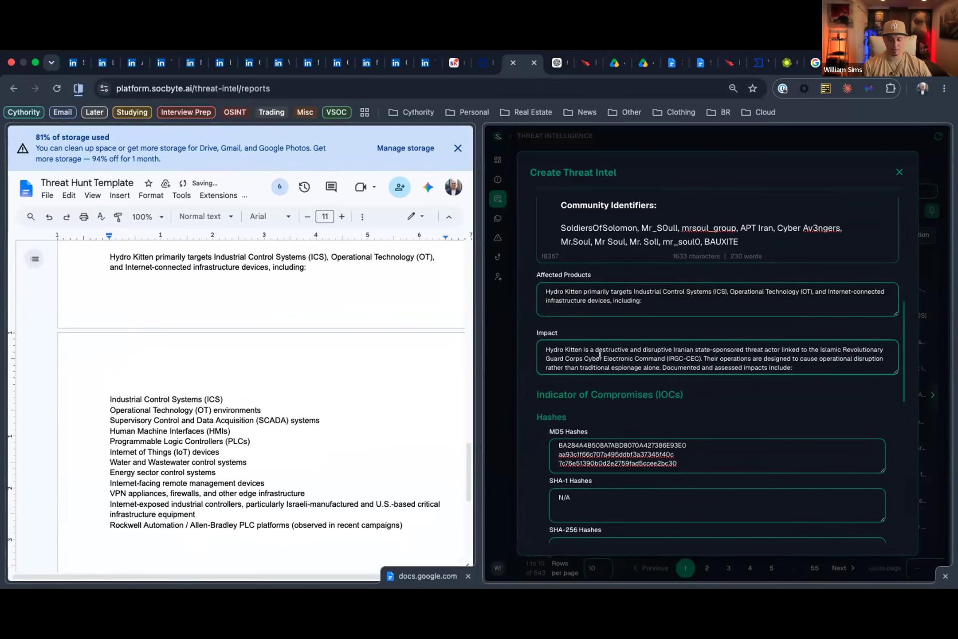
key("super+a")
scroll(310, 449, "down", 2)
key("super+c")
left_click(196, 480)
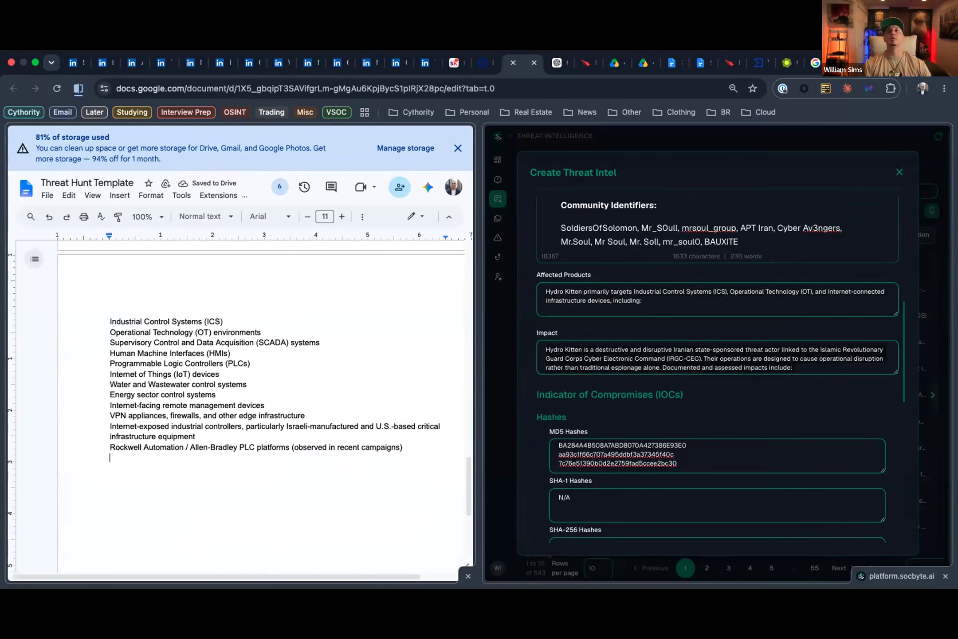
key("super+v")
Add the ocferda[.]com domain on a new line after the impact list
scroll(636, 407, "up", 5)
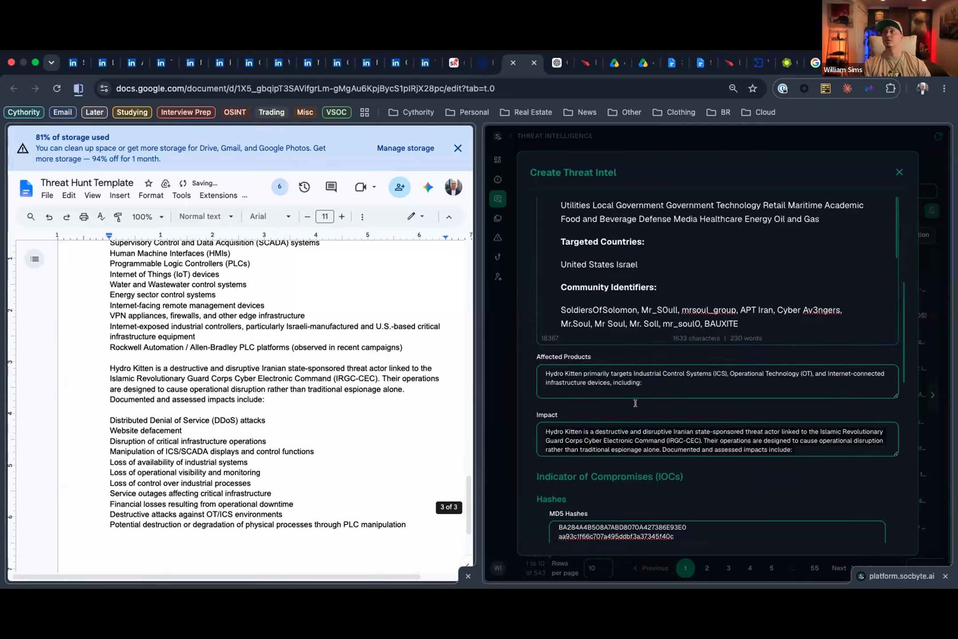
scroll(636, 403, "down", 15)
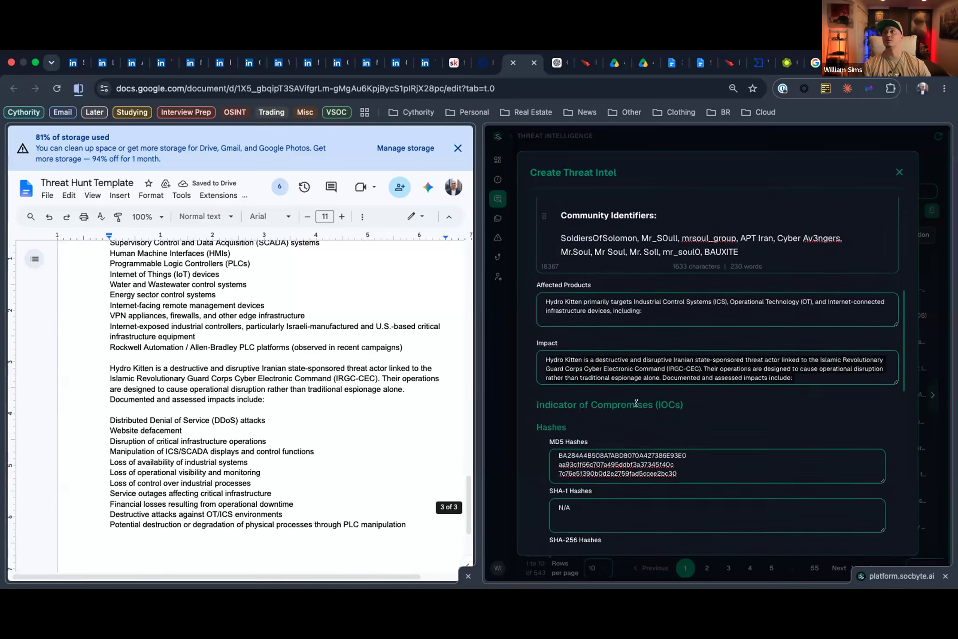
scroll(658, 412, "up", 4)
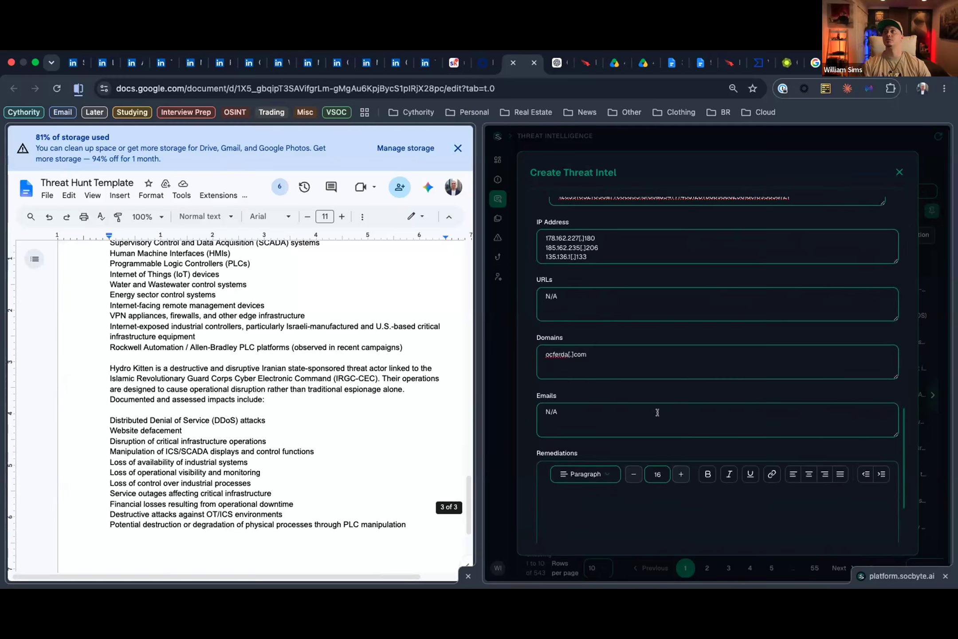
triple_click(591, 392)
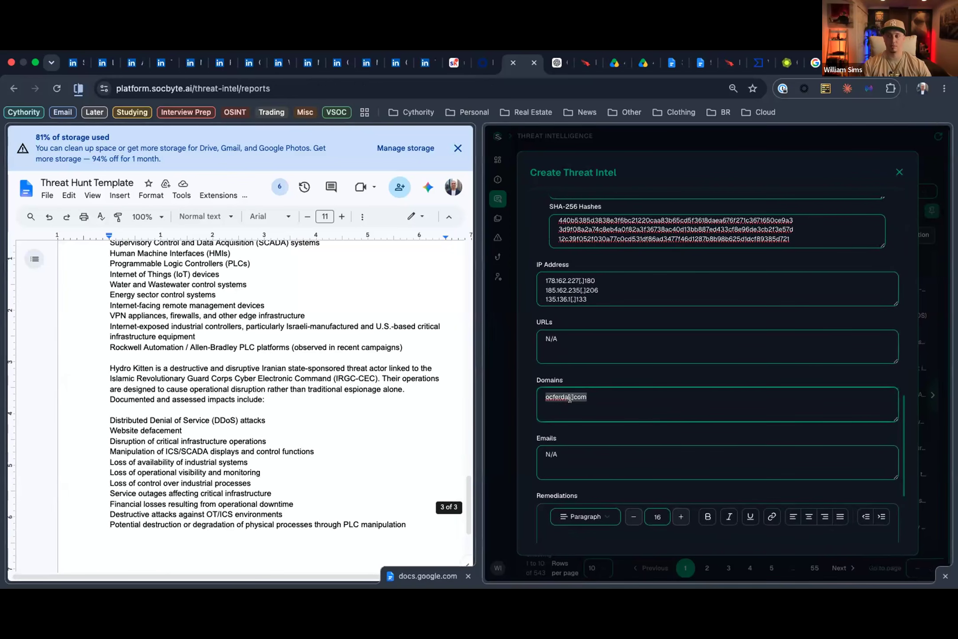
scroll(284, 433, "down", 2)
left_click(202, 468)
key("Return")
key("cmd+v")
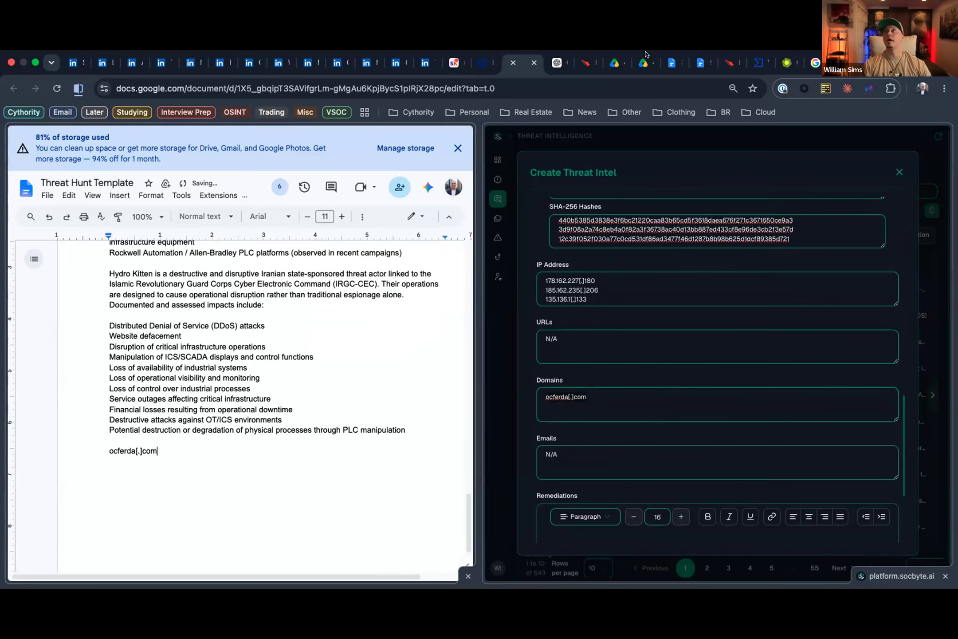
left_click(562, 78)
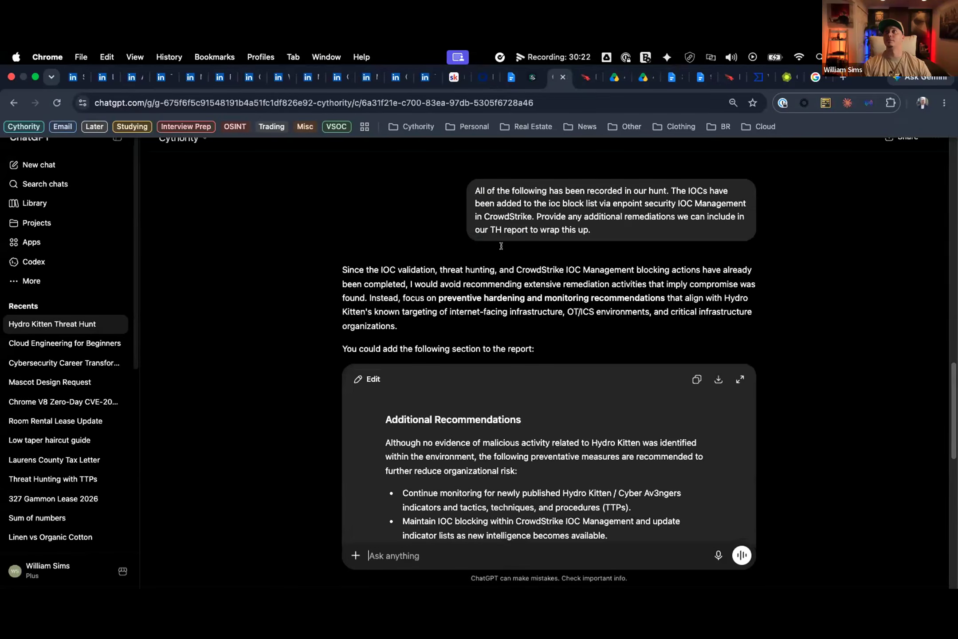
Read through the opening of ChatGPT's preventive hardening and monitoring reply
scroll(505, 386, "down", 3)
scroll(505, 386, "up", 3)
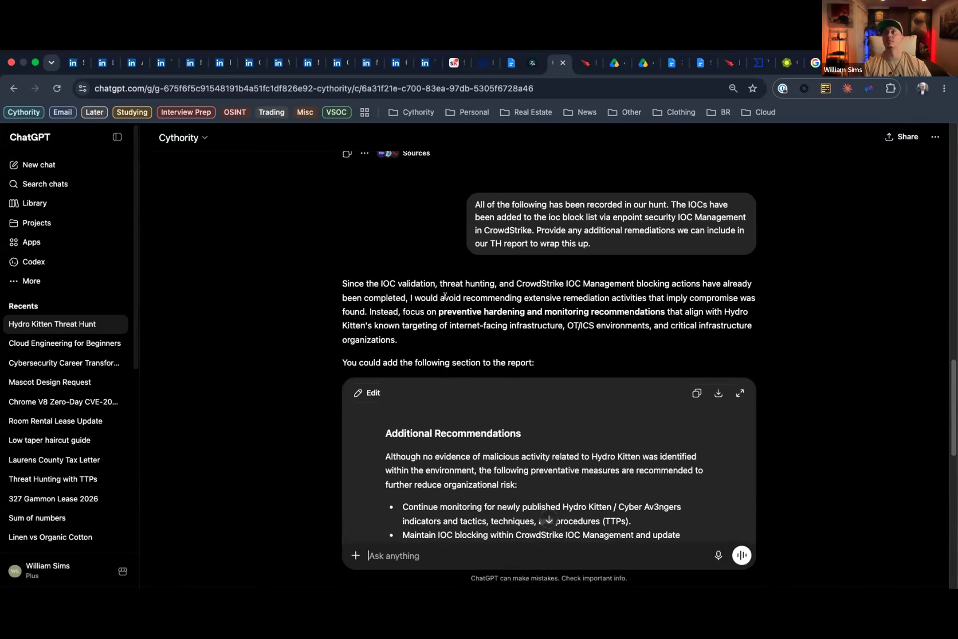
left_click_drag(465, 284, 699, 297)
left_click(540, 305)
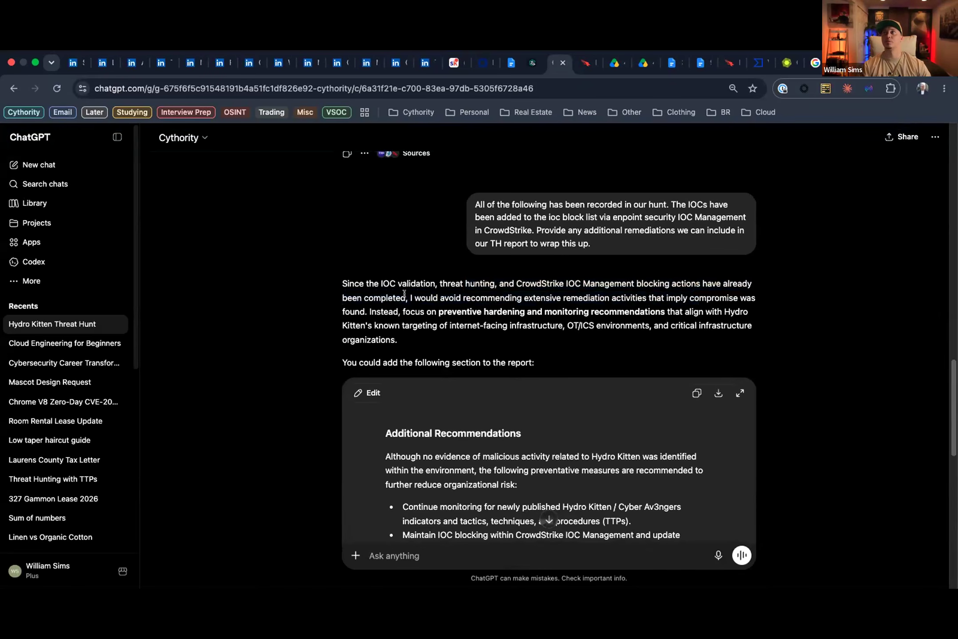
left_click_drag(414, 297, 698, 297)
left_click(570, 295)
left_click(454, 307)
left_click_drag(371, 312, 577, 311)
left_click(572, 312)
left_click_drag(440, 311, 655, 311)
left_click(714, 306)
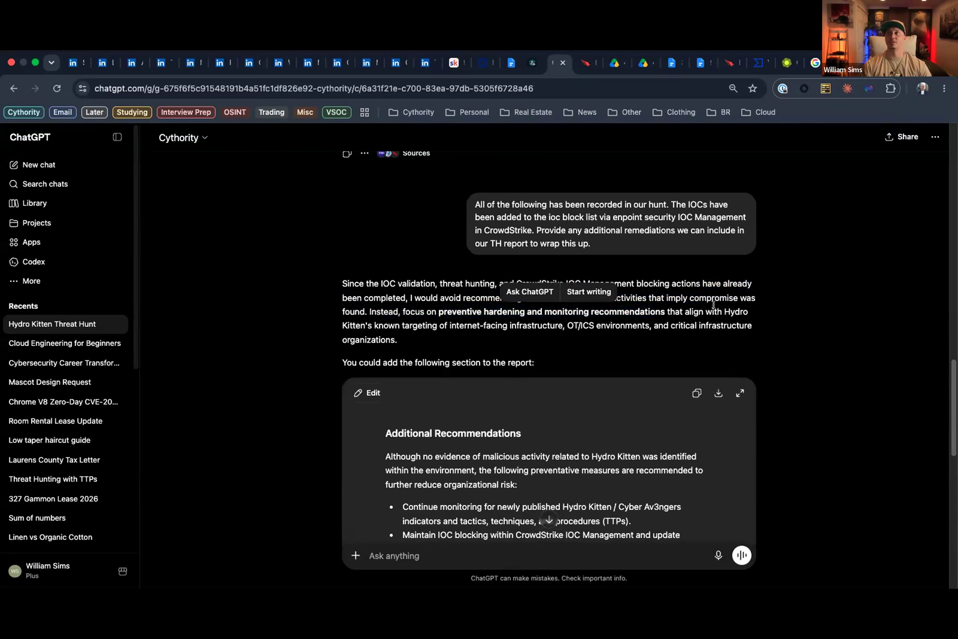
scroll(484, 411, "down", 3)
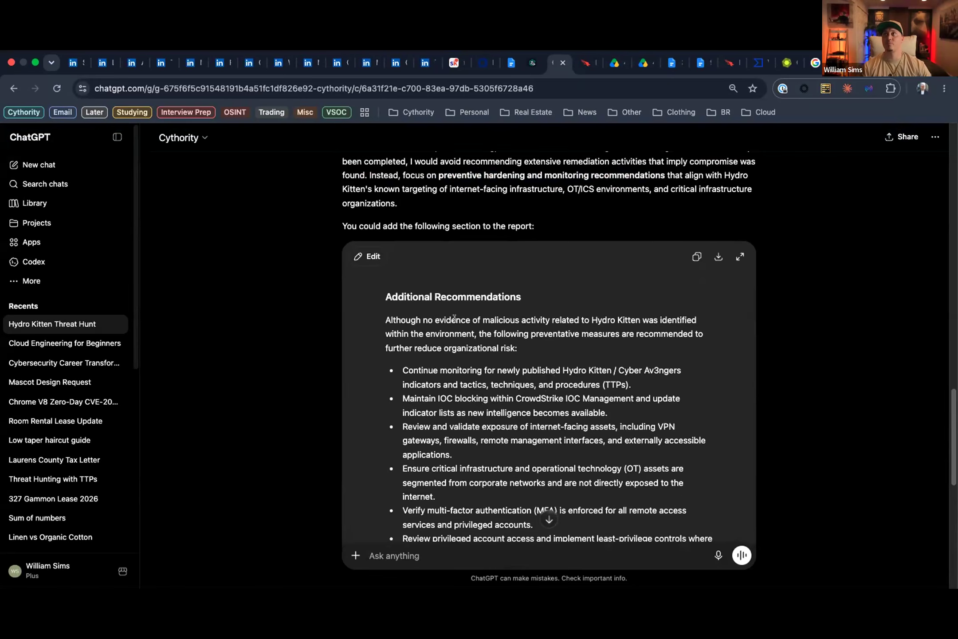
scroll(443, 313, "down", 1)
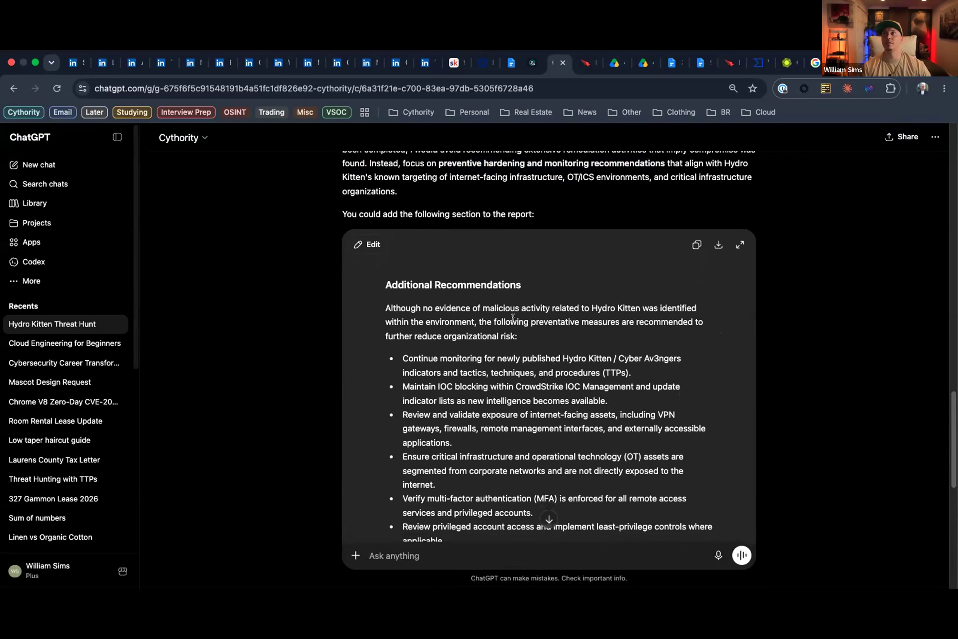
left_click_drag(429, 333, 518, 335)
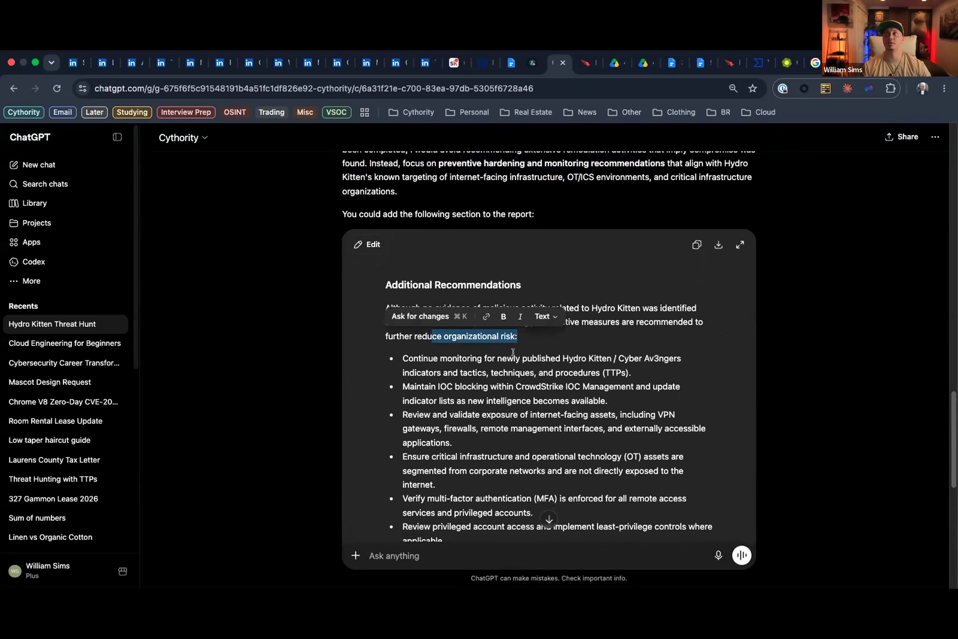
left_click(491, 357)
scroll(413, 248, "up", 2)
left_click_drag(342, 213, 656, 228)
left_click(457, 222)
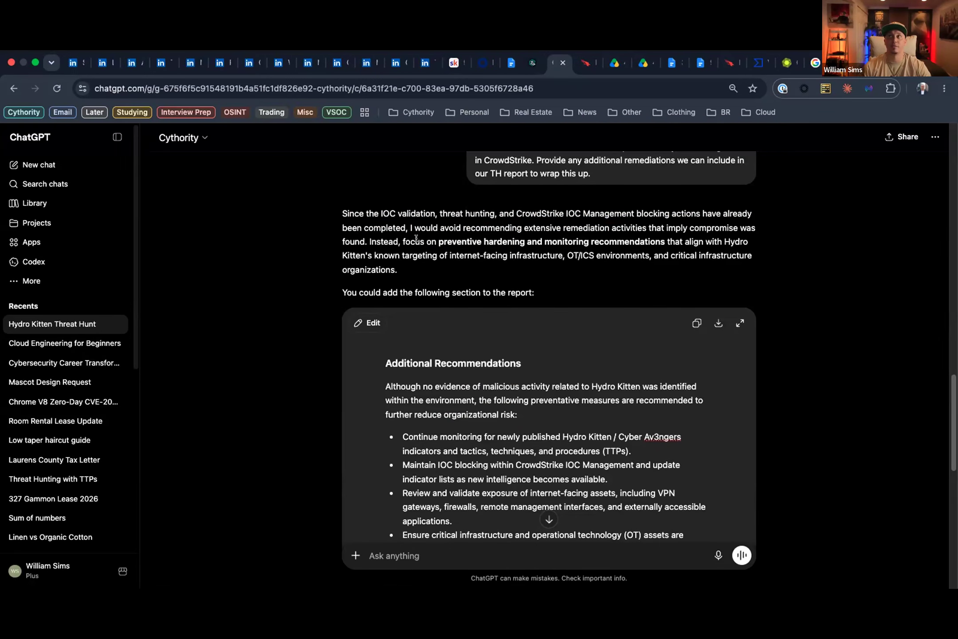
left_click_drag(624, 240, 728, 241)
left_click(609, 240)
left_click_drag(402, 255, 550, 254)
left_click(500, 411)
Review the monitoring, IOC blocking, internet-facing assets, OT segmentation and MFA bullets
scroll(501, 411, "down", 2)
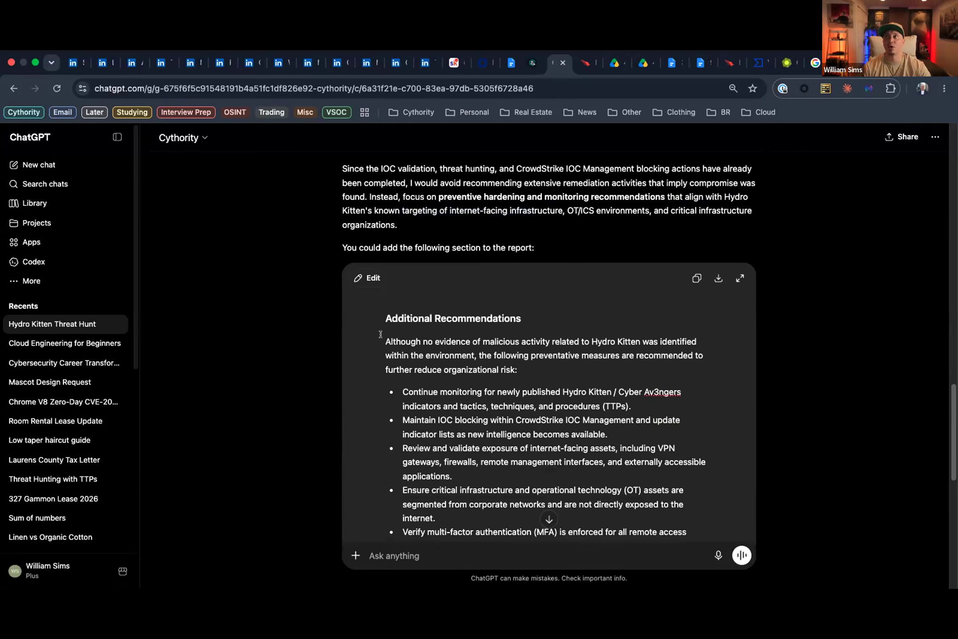
left_click(586, 341, "shift")
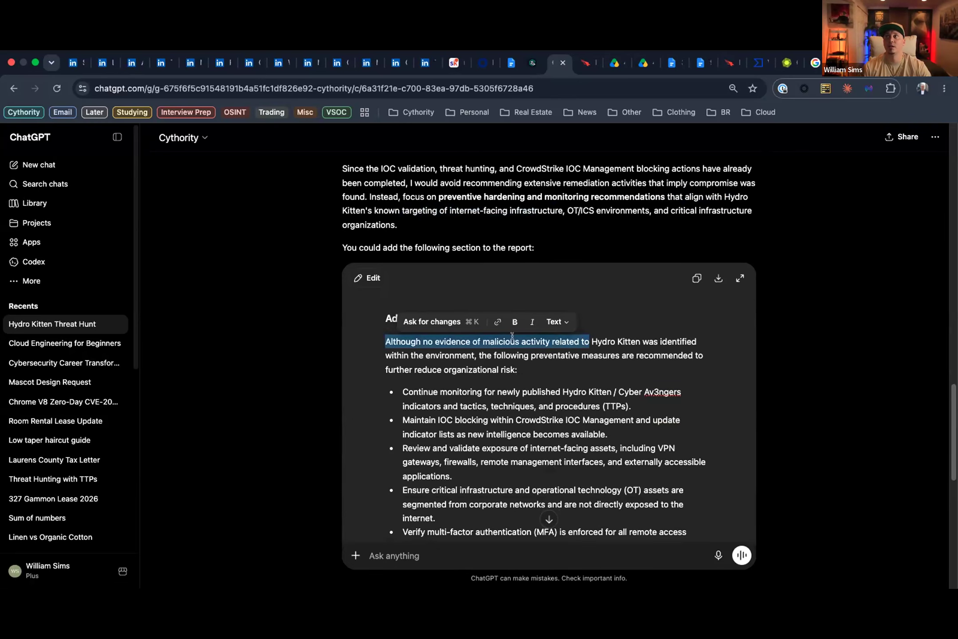
left_click(559, 334)
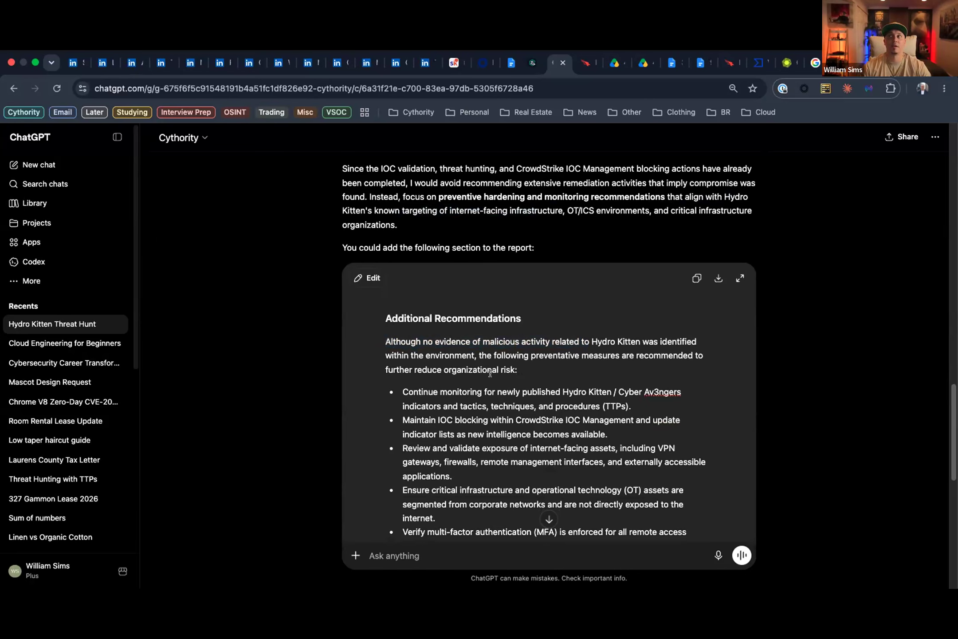
scroll(510, 362, "down", 2)
left_click_drag(407, 334, 616, 337)
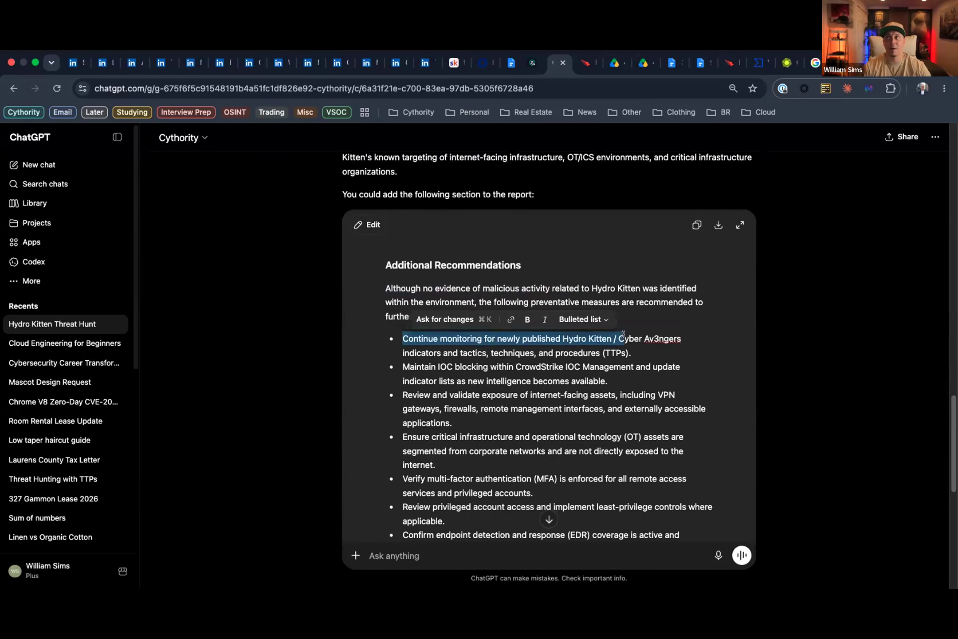
left_click(624, 335)
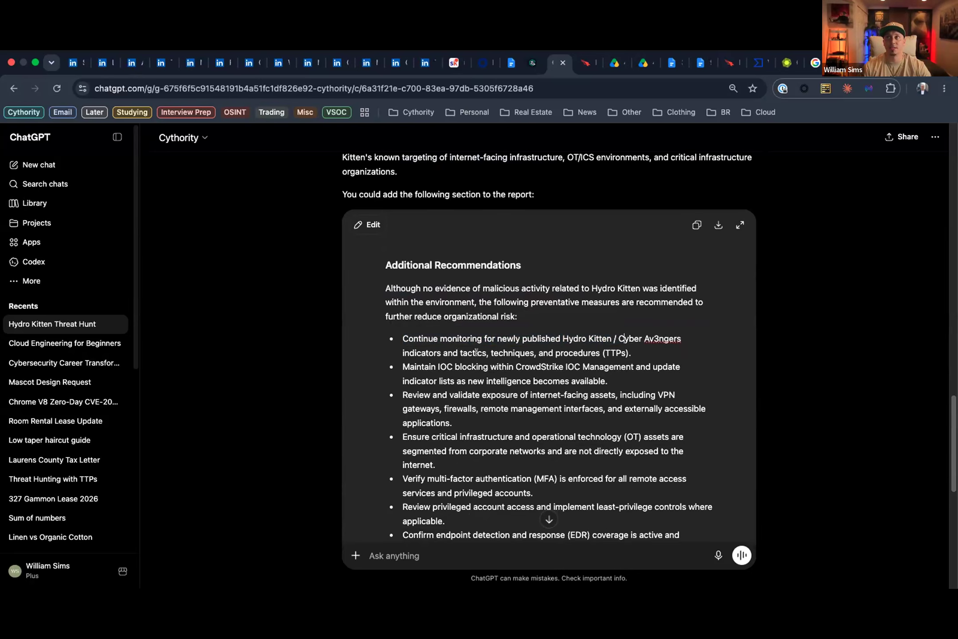
left_click_drag(405, 367, 571, 367)
left_click(572, 367)
left_click_drag(404, 395, 608, 391)
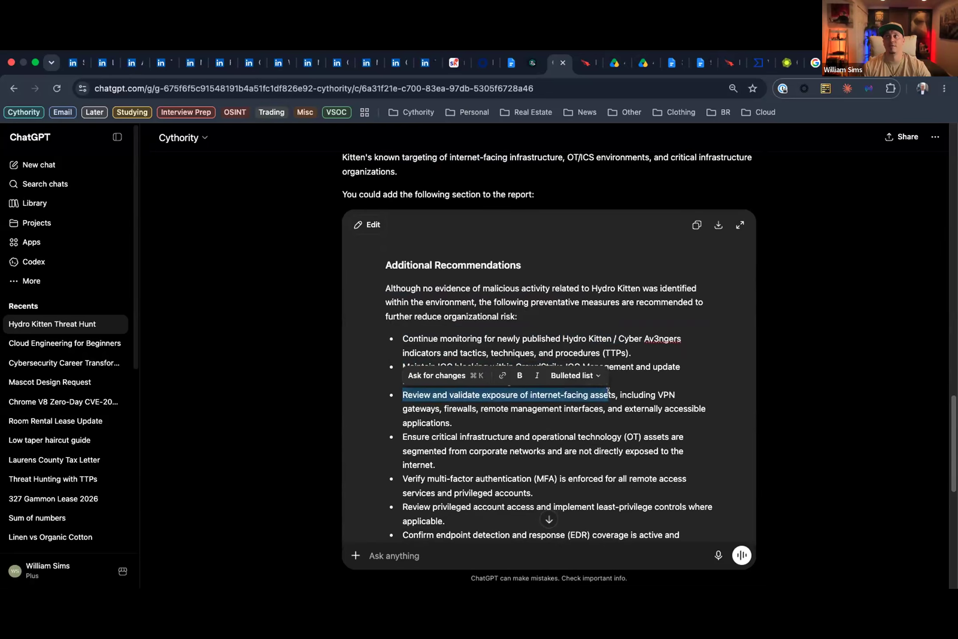
left_click(551, 396)
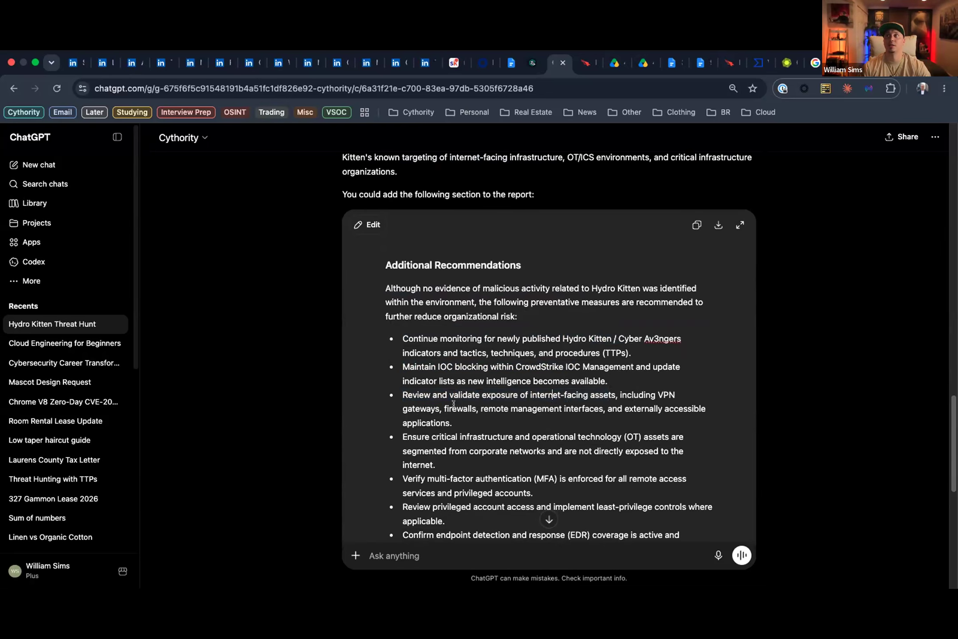
left_click_drag(457, 408, 587, 407)
left_click_drag(402, 437, 666, 437)
left_click(664, 437)
scroll(514, 458, "down", 2)
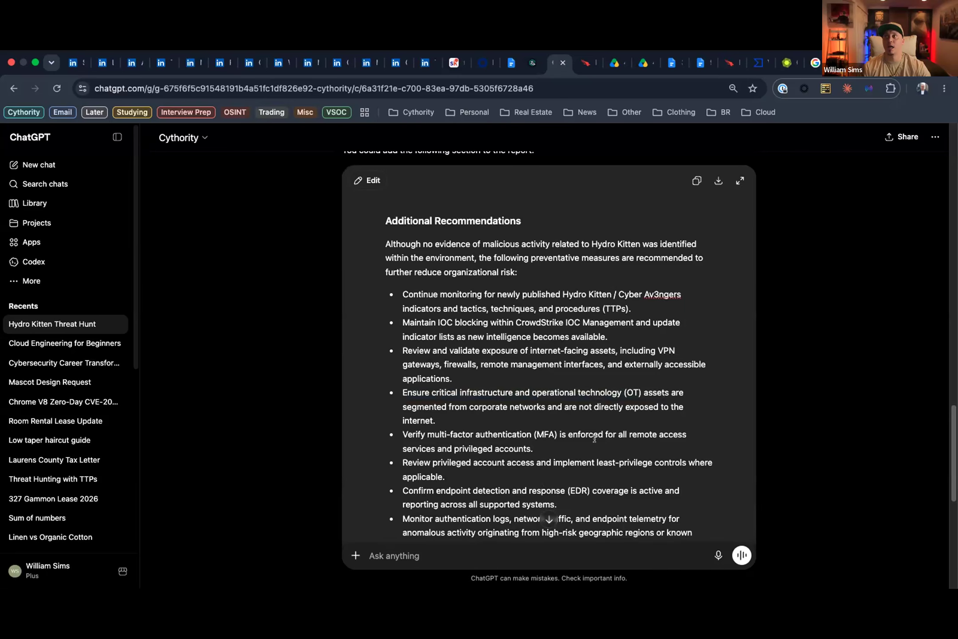
scroll(437, 516, "down", 3)
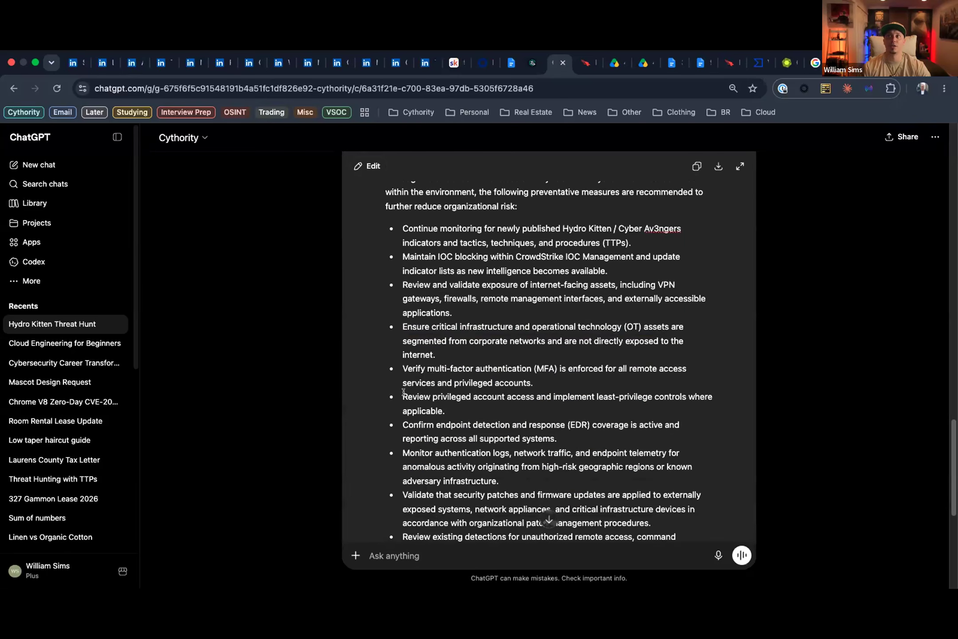
left_click_drag(399, 394, 552, 393)
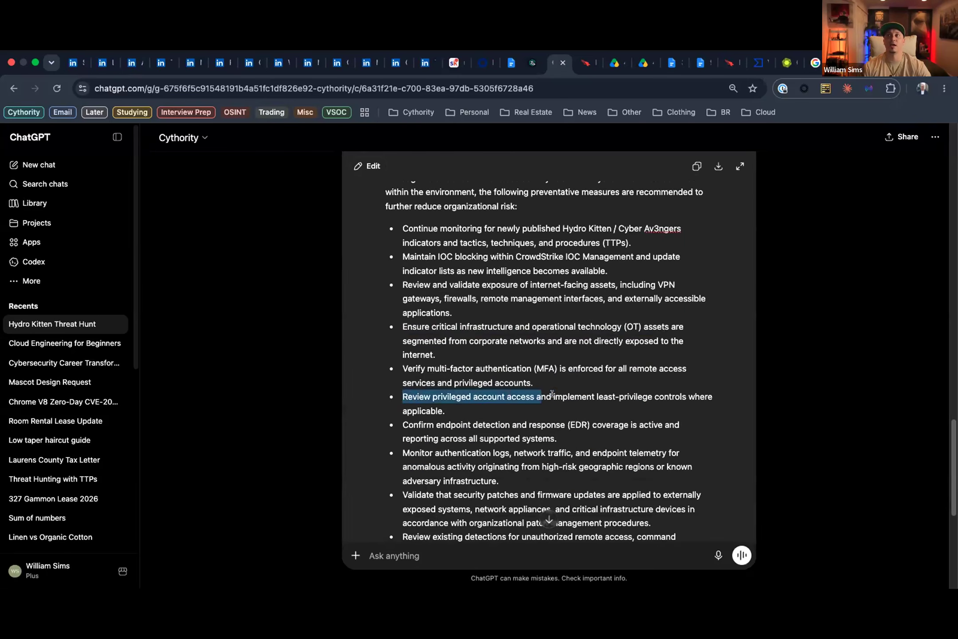
left_click(553, 394)
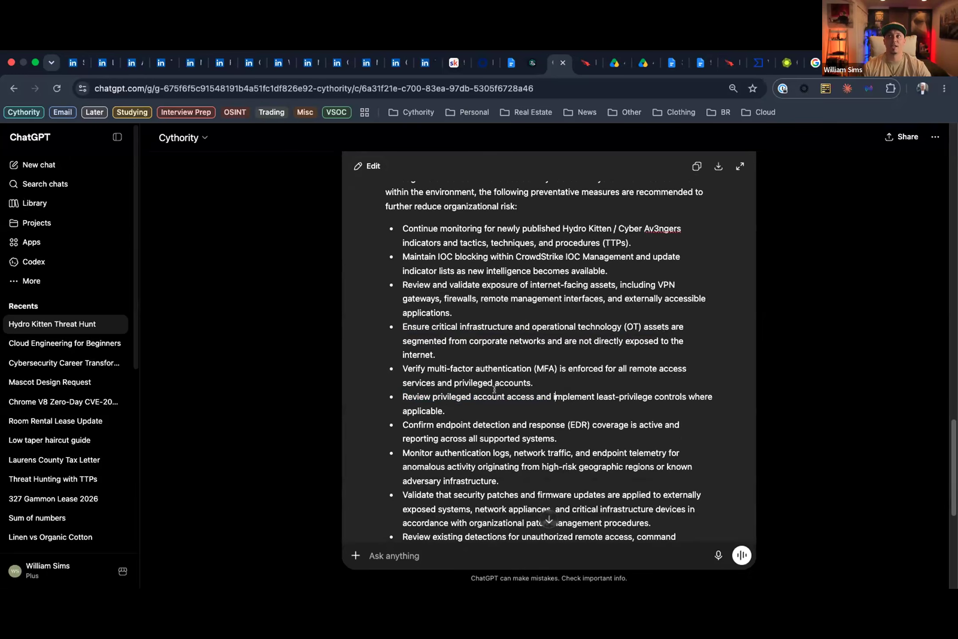
scroll(445, 411, "down", 2)
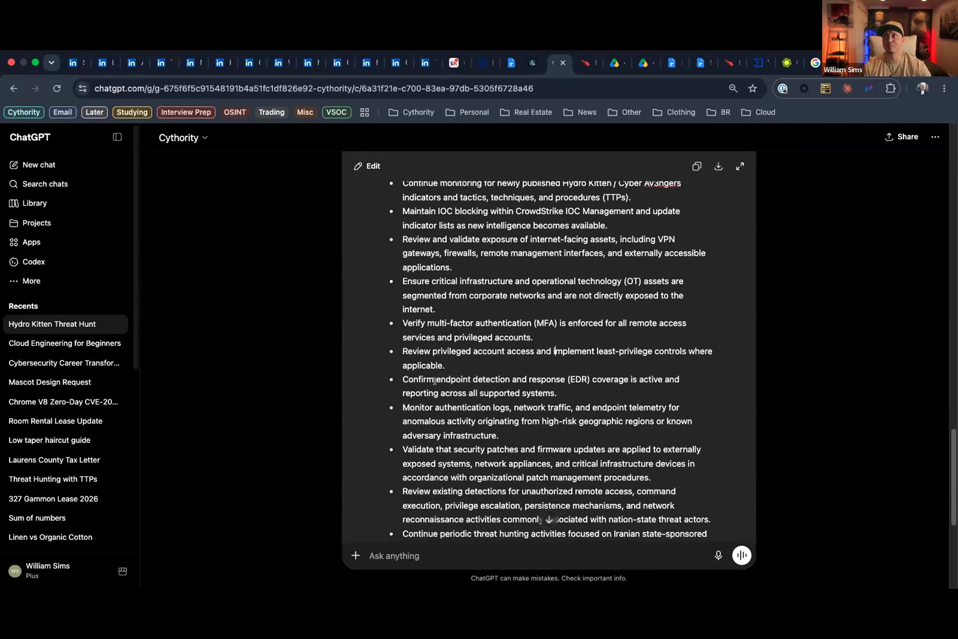
triple_click(547, 327)
left_click(549, 363)
Select the full preventative-measures bullet list, through privileged access, EDR and patch management
scroll(549, 363, "down", 1)
scroll(549, 363, "down", 3)
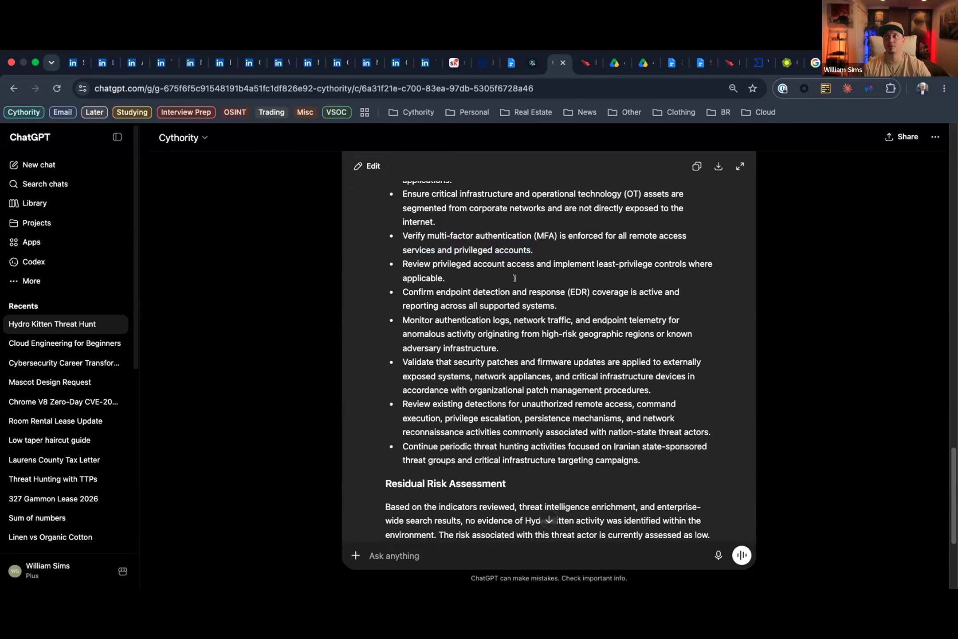
scroll(432, 328, "down", 5)
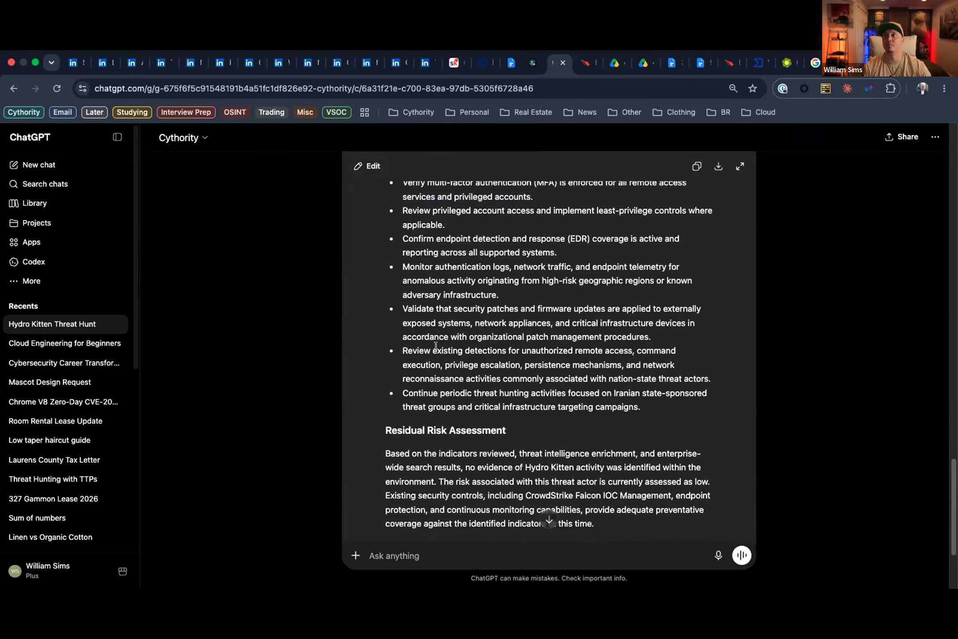
scroll(436, 345, "up", 6)
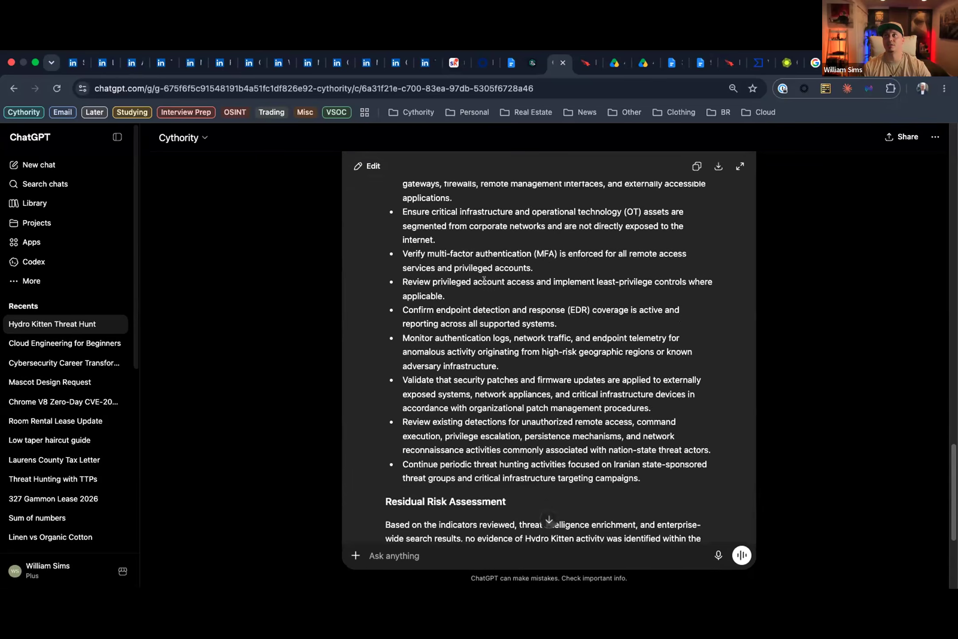
scroll(455, 258, "up", 2)
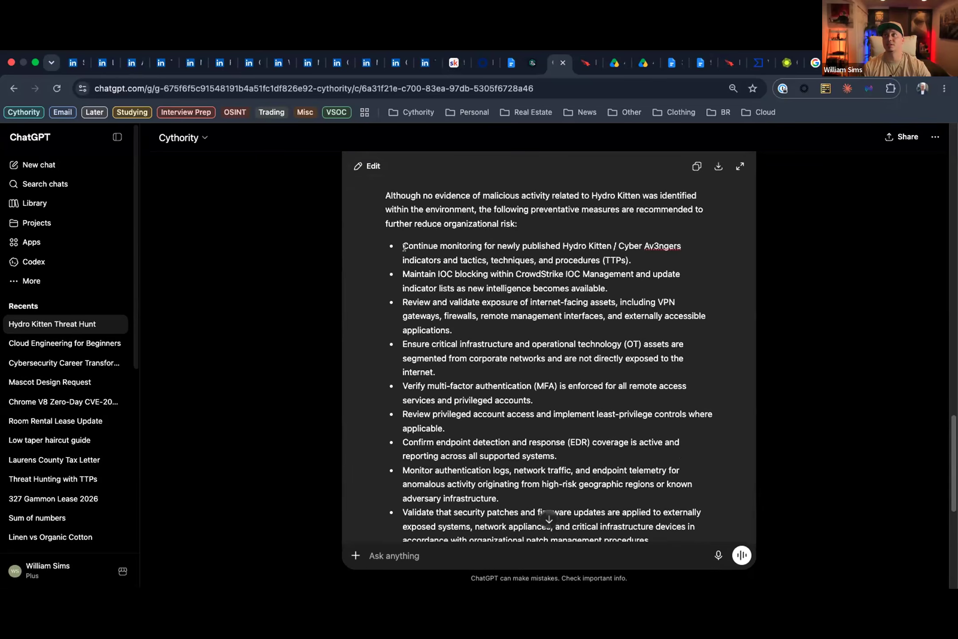
left_click_drag(401, 245, 404, 346)
left_click(434, 369)
scroll(434, 369, "down", 2)
left_click(609, 346)
left_click(493, 374)
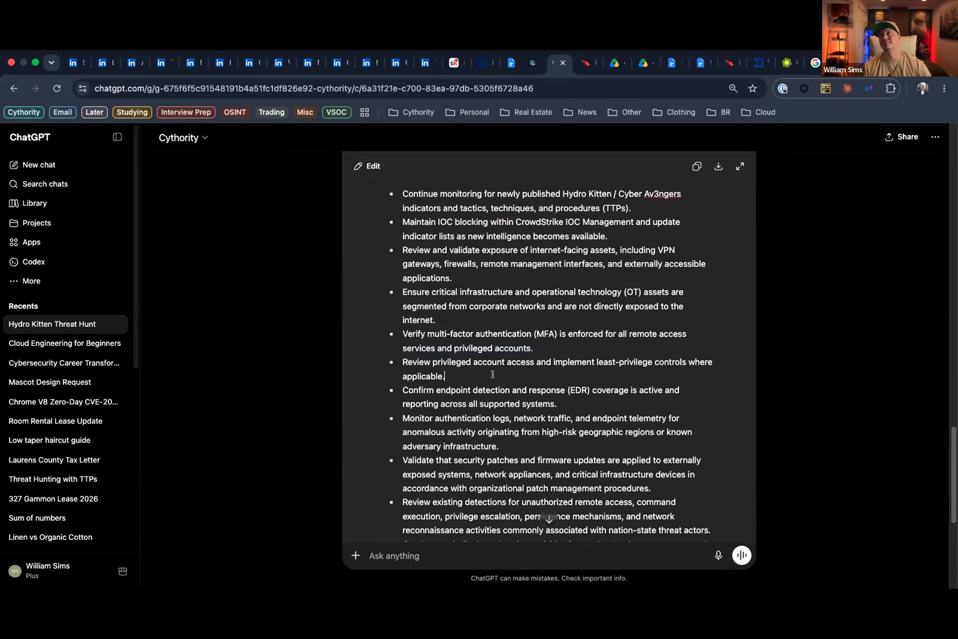
left_click_drag(457, 374, 405, 362)
left_click(495, 391, "shift")
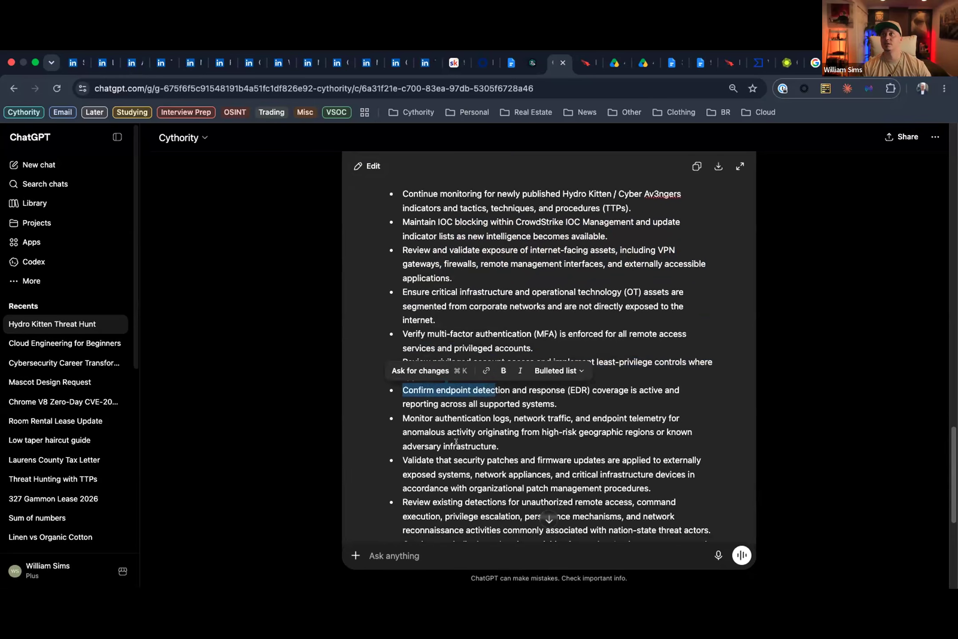
left_click(528, 401)
scroll(587, 389, "down", 1)
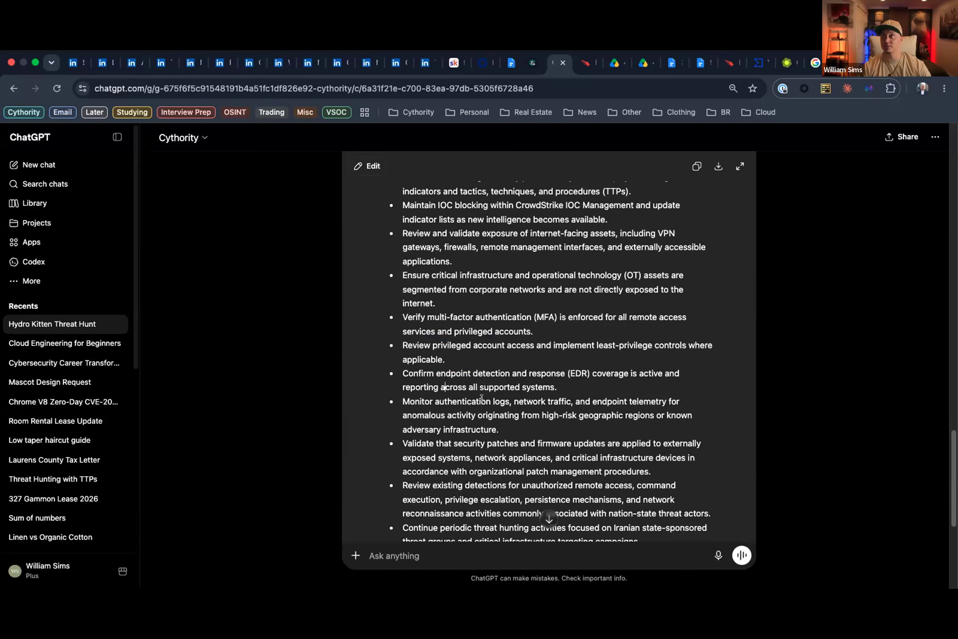
left_click(572, 384)
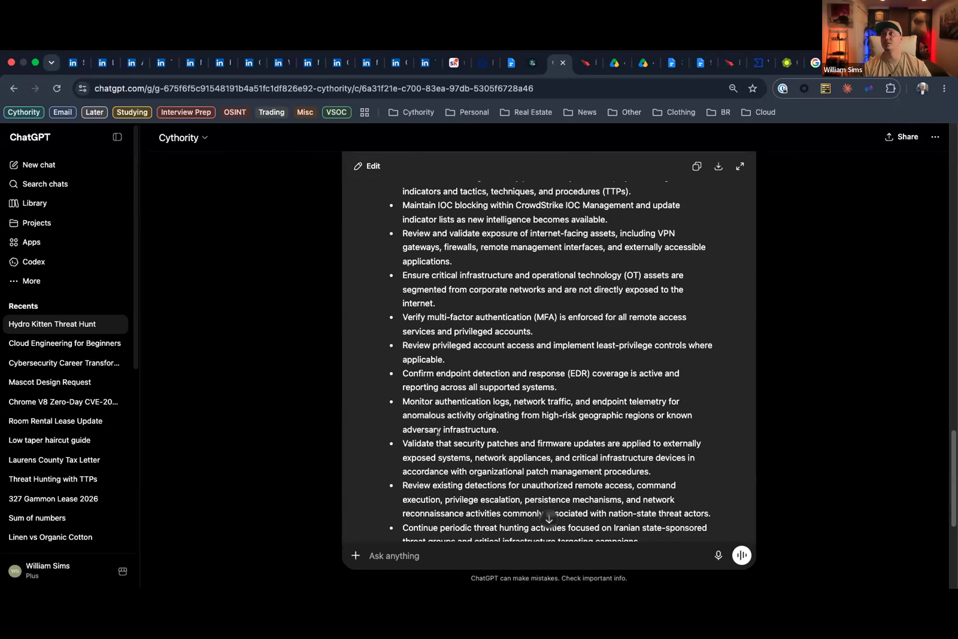
scroll(435, 437, "down", 2)
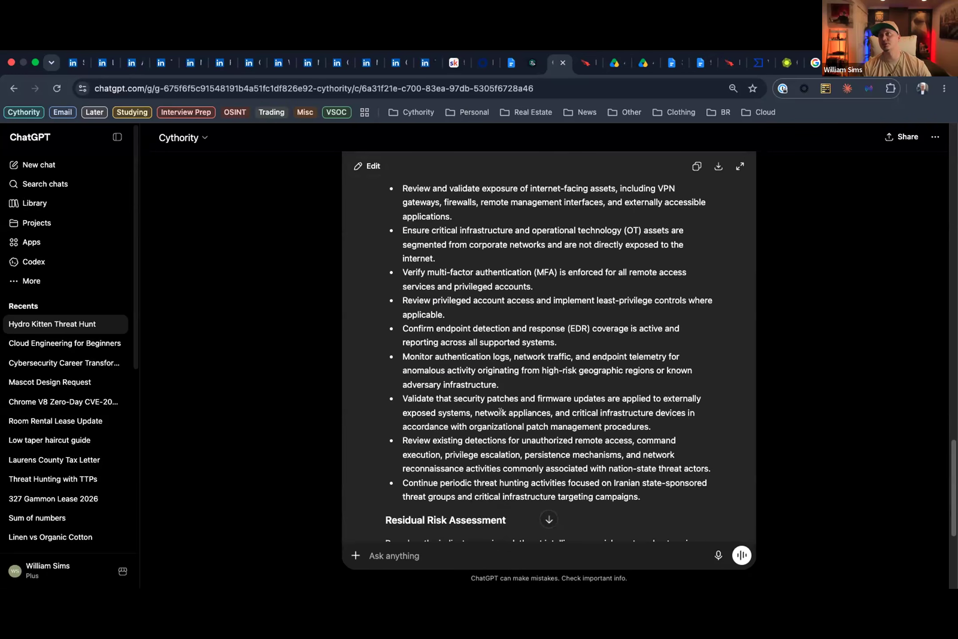
scroll(500, 412, "down", 1)
left_click_drag(400, 418, 610, 404)
left_click(613, 412)
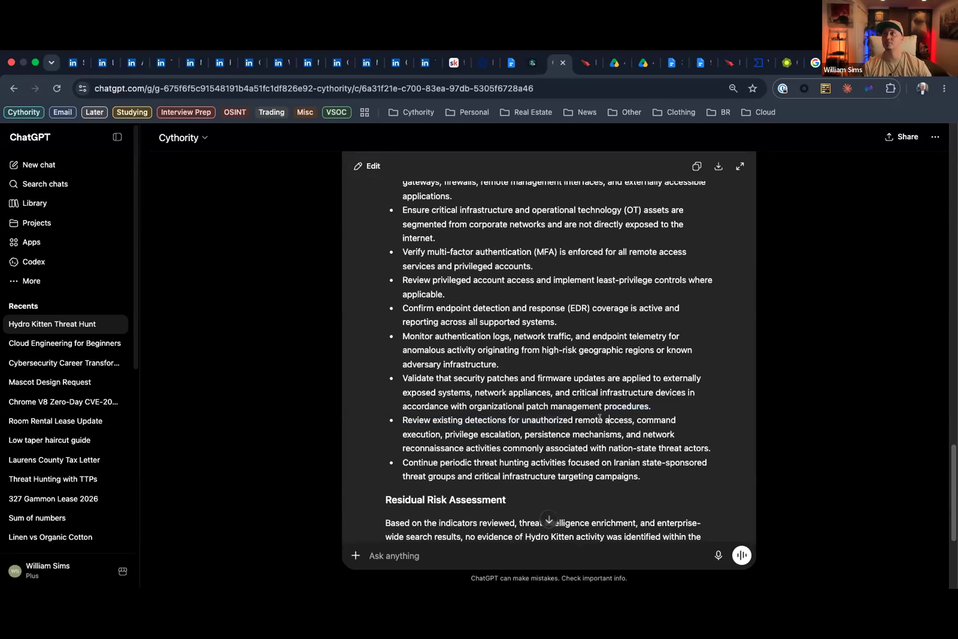
left_click_drag(410, 462, 409, 250)
left_click(646, 462)
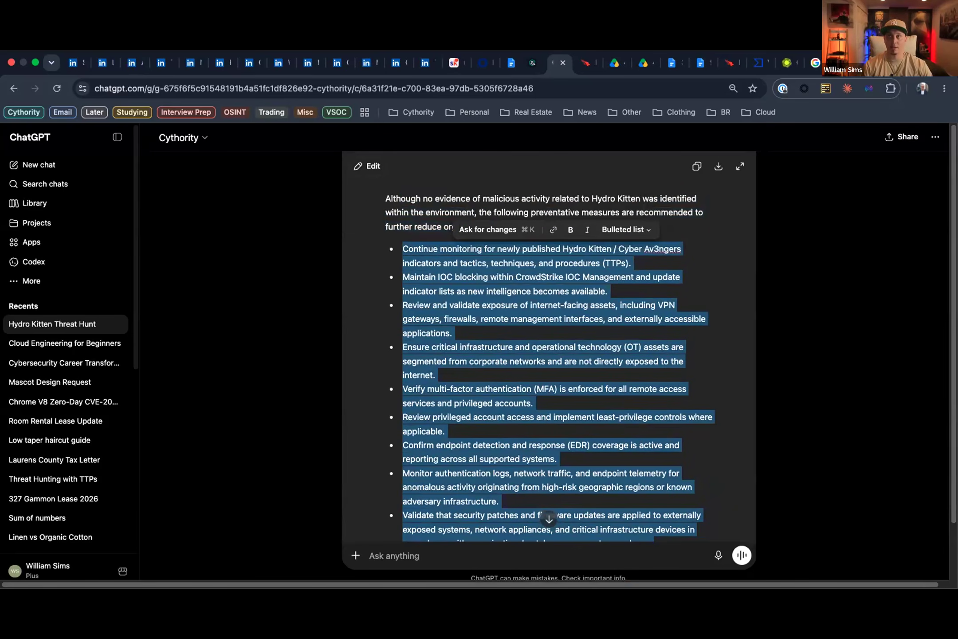
Paste the preventative-measures bullets into the report's Remediations field
left_click(530, 77)
scroll(603, 462, "down", 5)
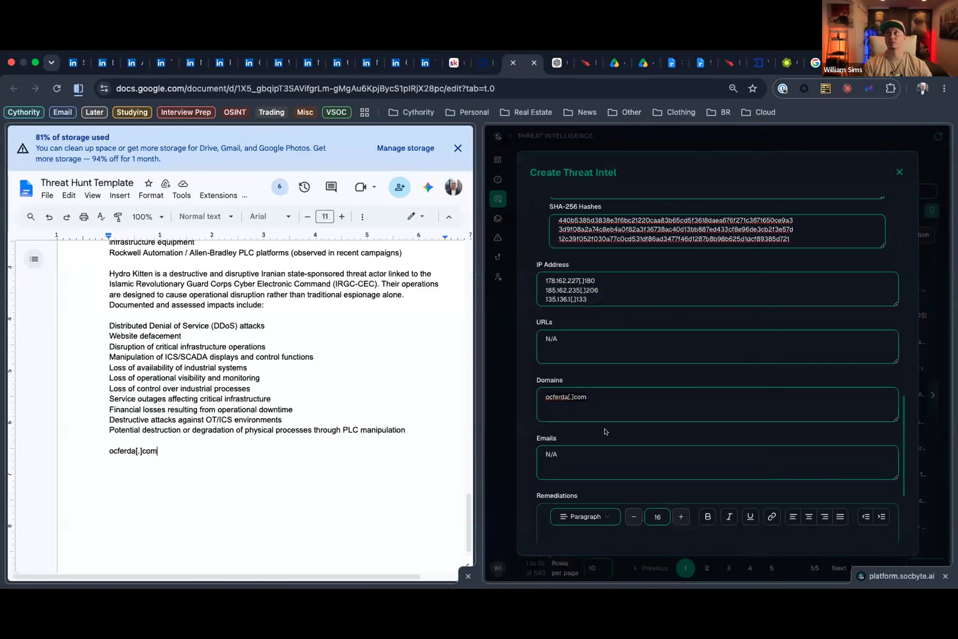
left_click(623, 429)
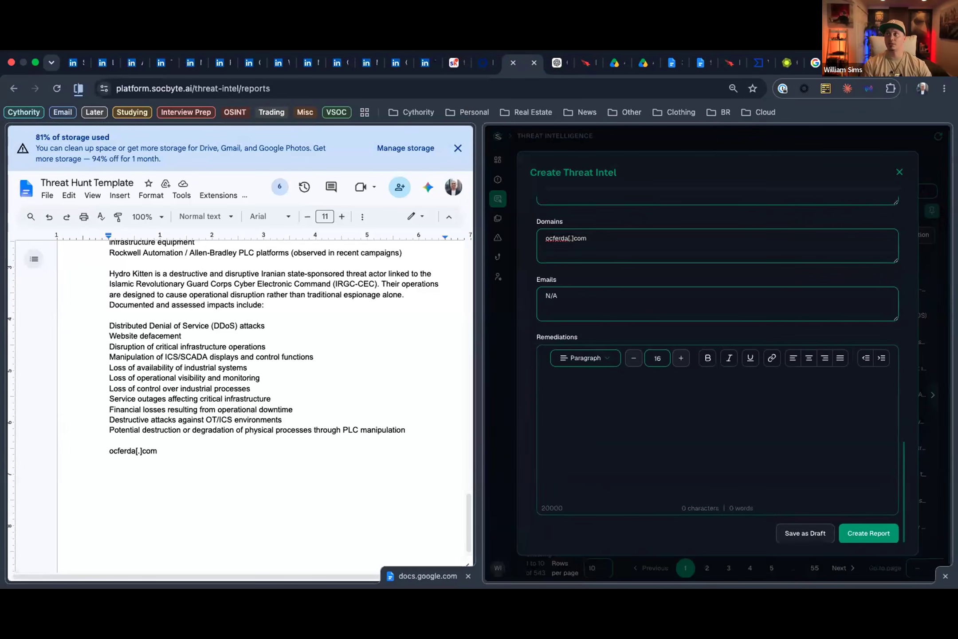
key("cmd+v")
Review the completed Hydro Kitten form and submit it with Create Report
scroll(630, 459, "up", 5)
scroll(630, 460, "down", 3)
scroll(629, 460, "down", 4)
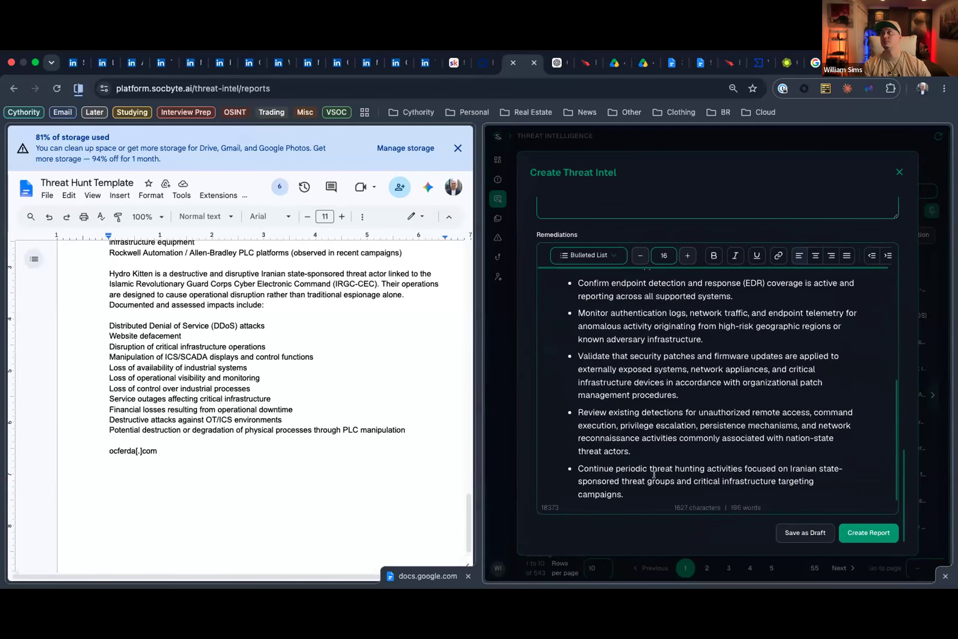
scroll(654, 473, "up", 8)
scroll(654, 474, "down", 6)
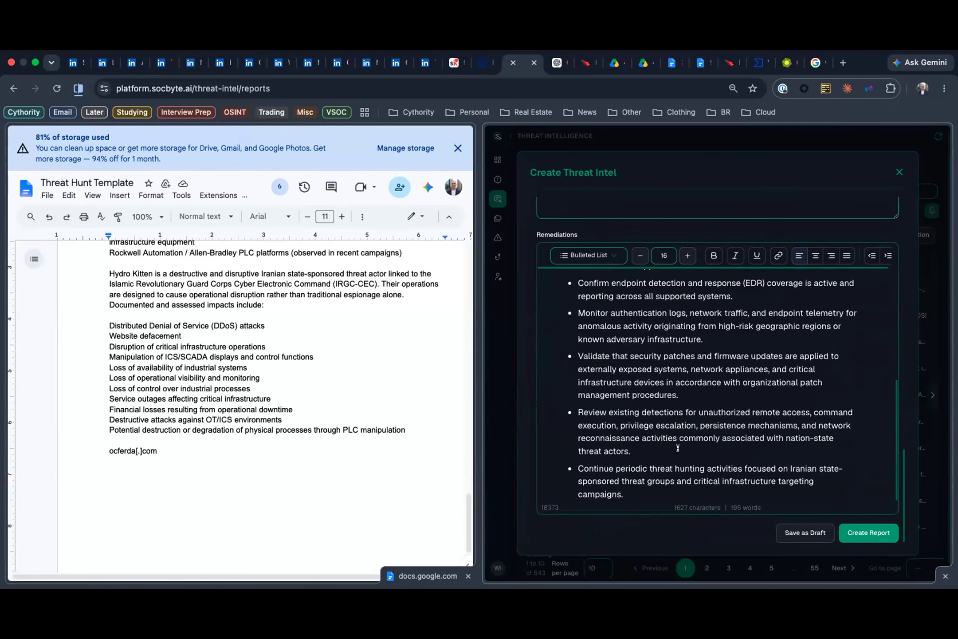
scroll(677, 448, "up", 3)
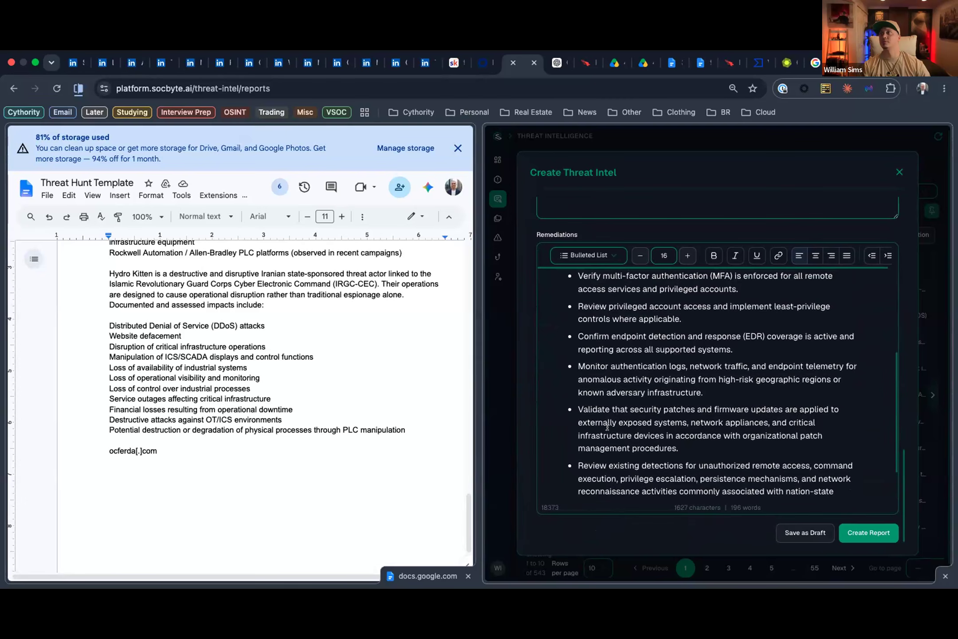
scroll(607, 427, "up", 15)
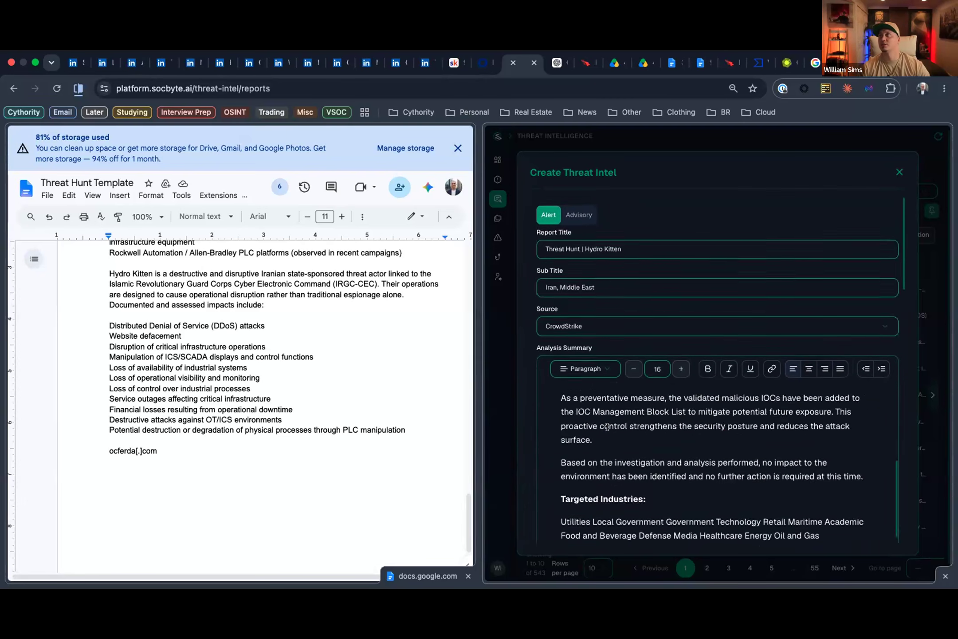
scroll(607, 424, "down", 15)
scroll(608, 422, "down", 3)
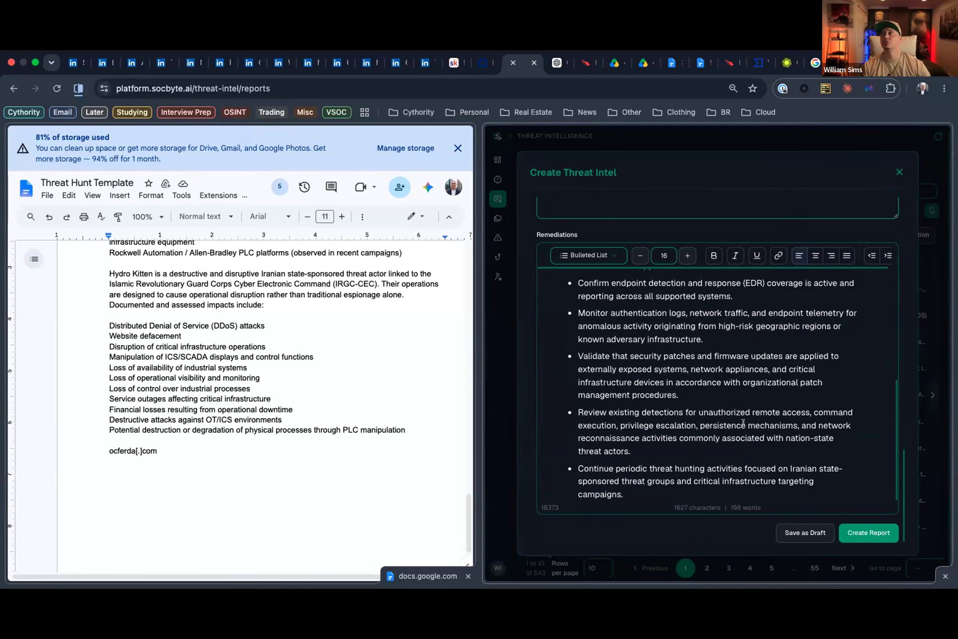
scroll(758, 449, "up", 3)
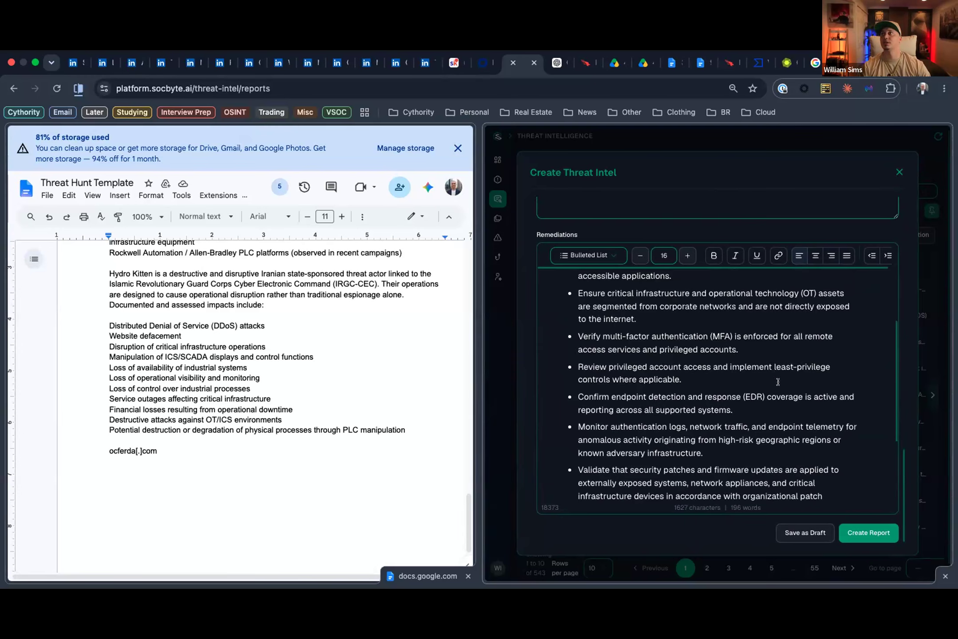
scroll(778, 382, "up", 15)
scroll(778, 382, "up", 10)
scroll(779, 381, "up", 10)
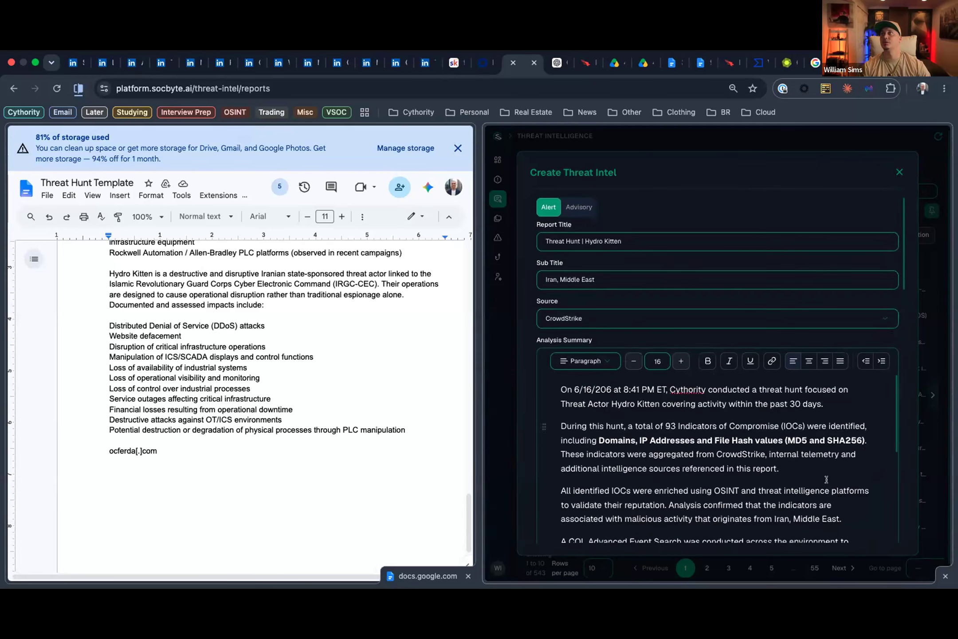
scroll(818, 475, "down", 20)
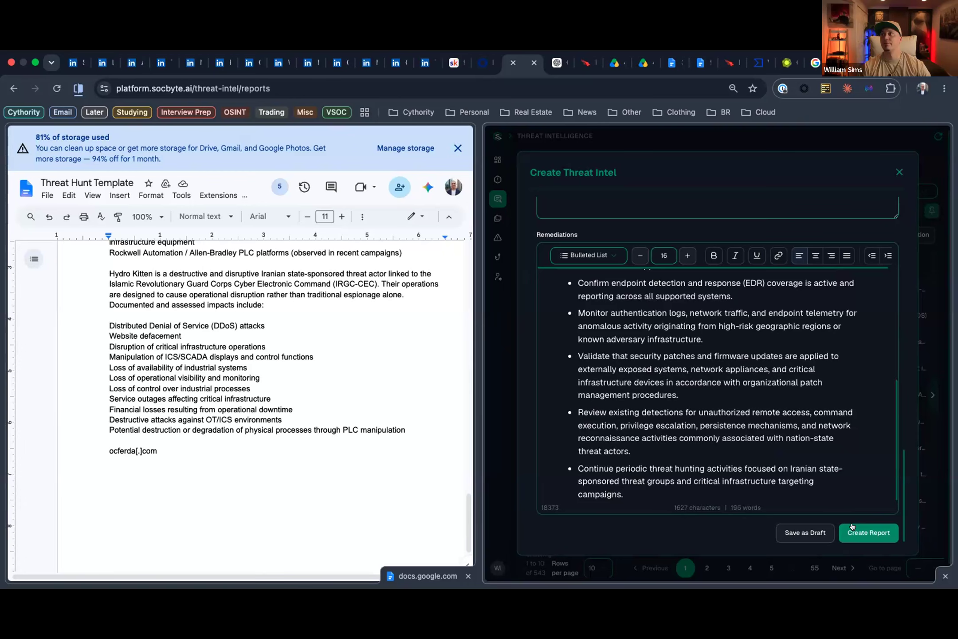
left_click(856, 529)
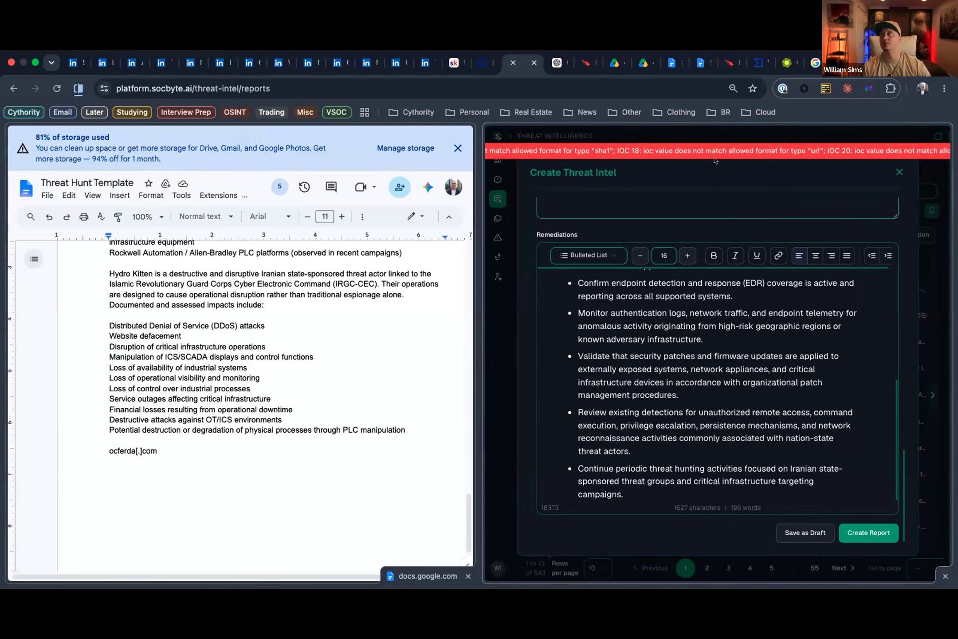
Check the SHA-1 Hashes field and resubmit the Hydro Kitten report
scroll(647, 256, "up", 5)
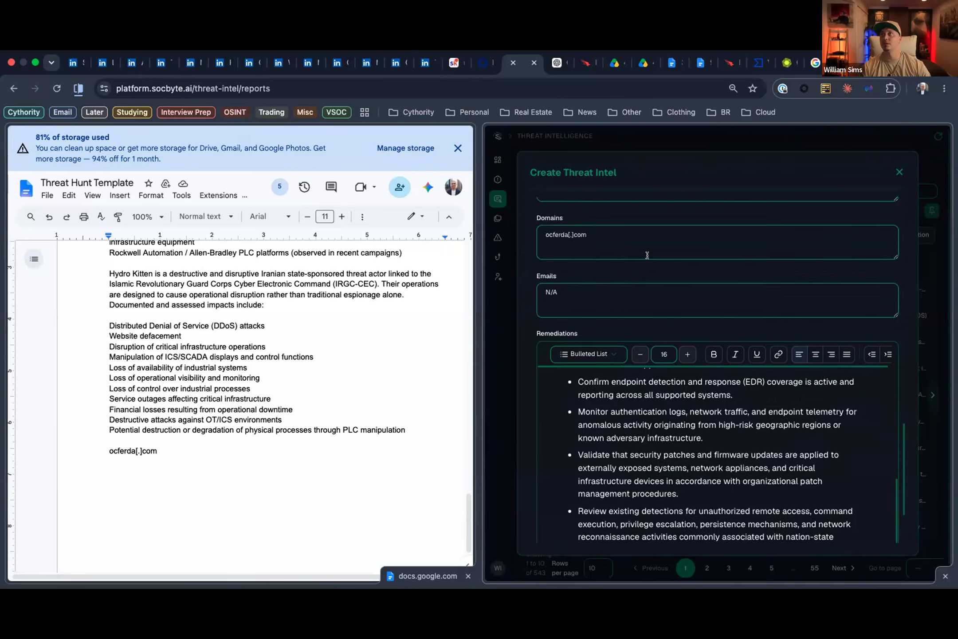
scroll(648, 256, "up", 5)
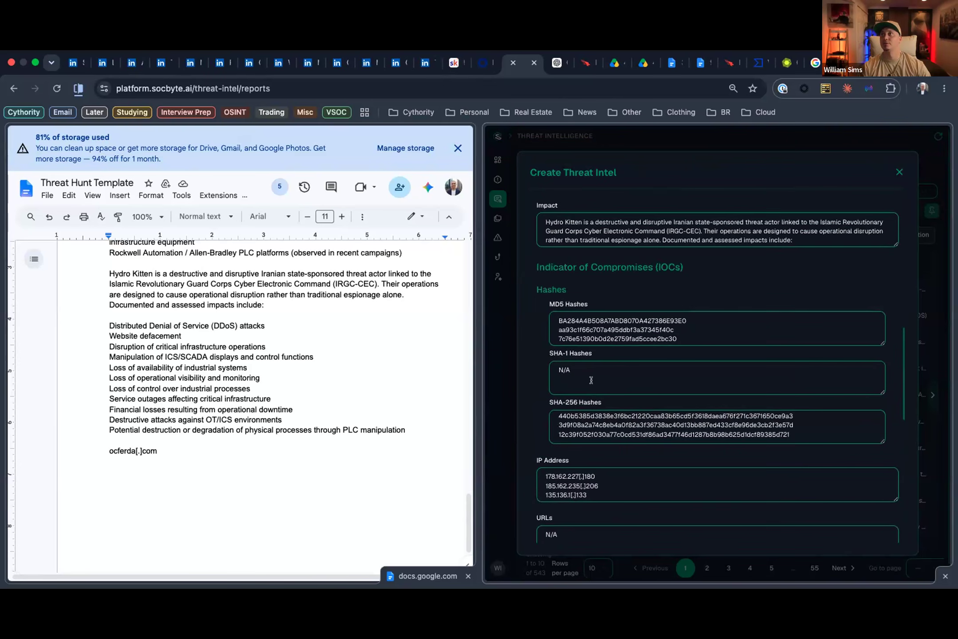
left_click(597, 371)
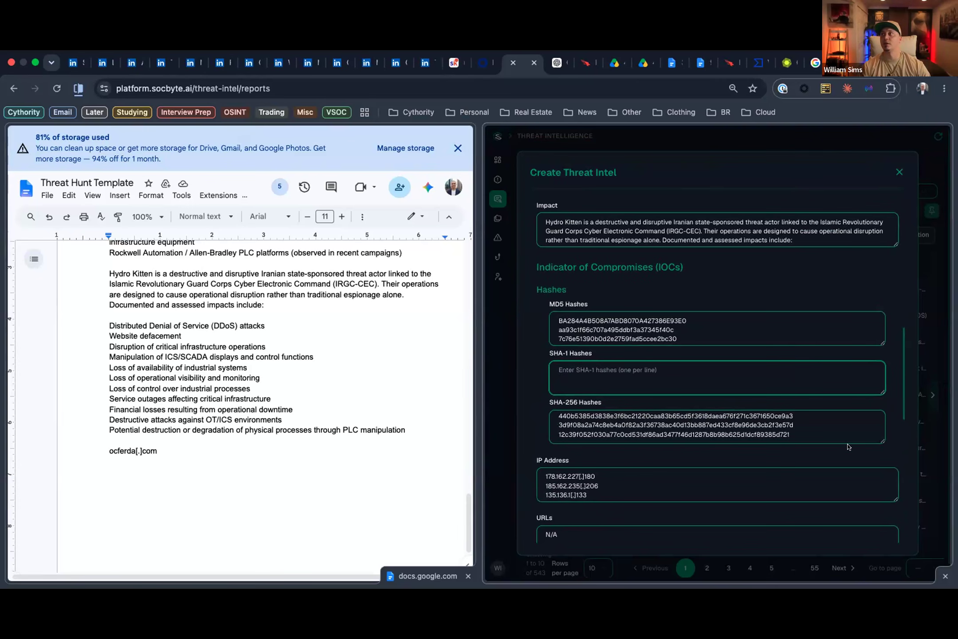
scroll(848, 447, "down", 10)
left_click(865, 533)
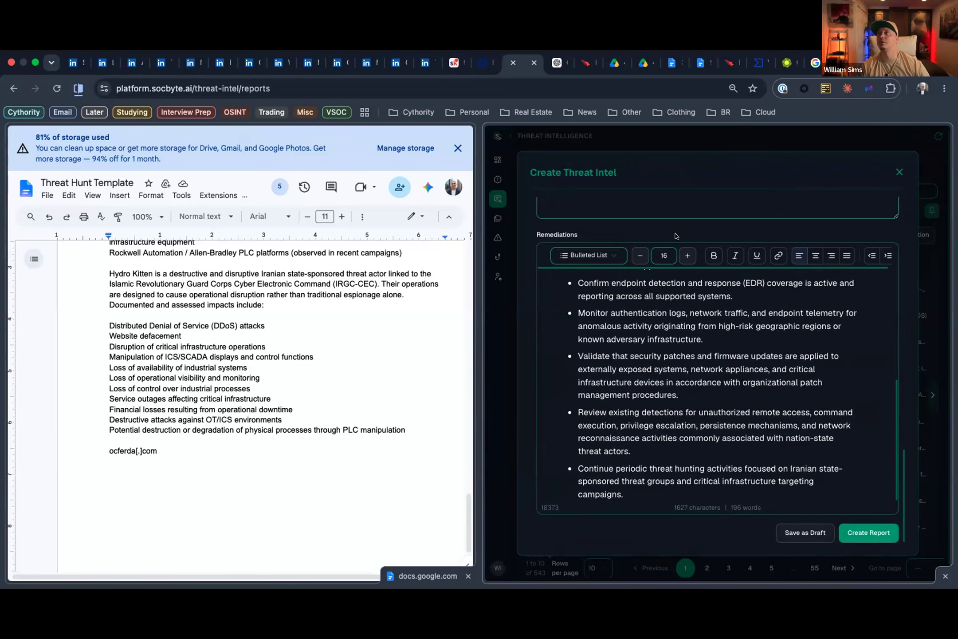
Delete the N/A from the URLs and Emails fields, then create the report
scroll(615, 429, "up", 10)
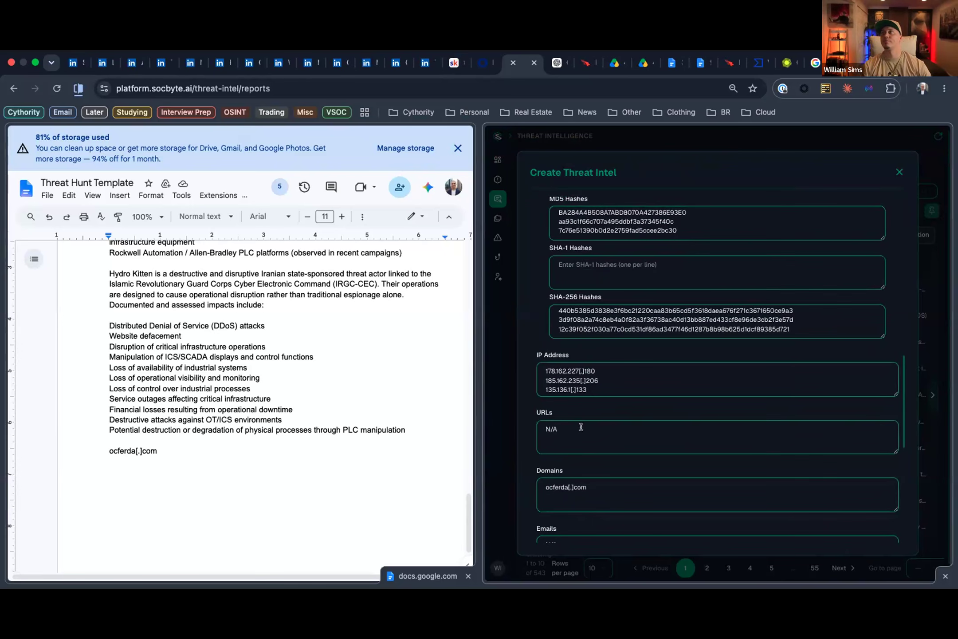
left_click(615, 429)
key("BackSpace")
key("BackSpace")
key("BackSpace")
scroll(541, 476, "down", 2)
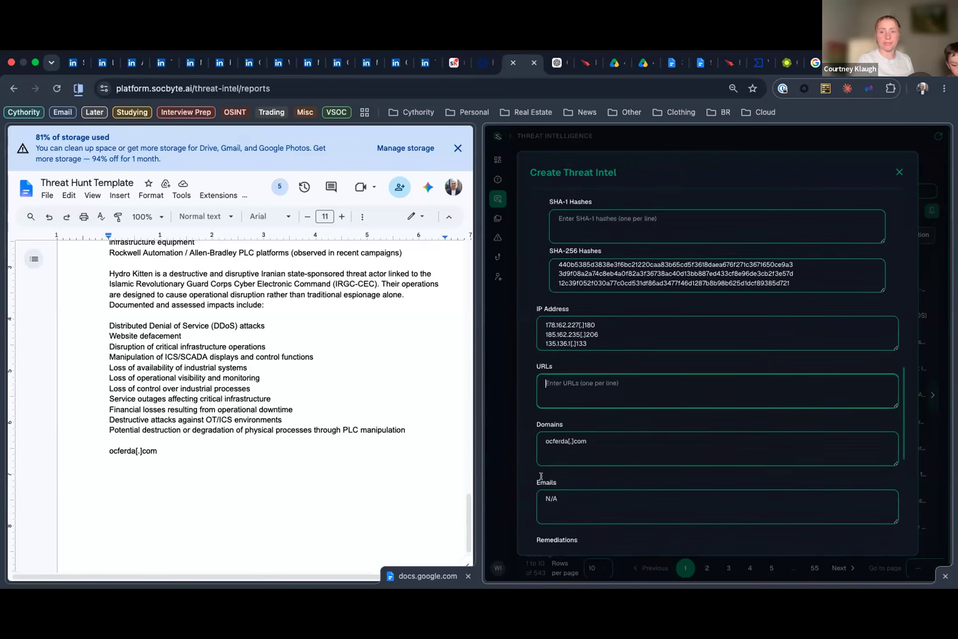
left_click(539, 503)
key("BackSpace")
key("BackSpace")
key("BackSpace")
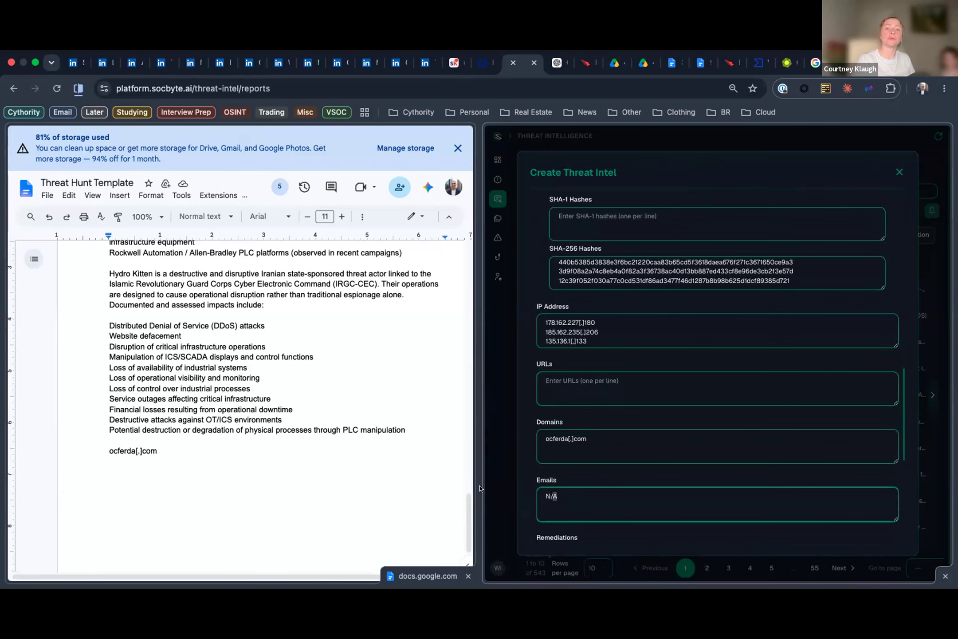
scroll(562, 499, "down", 7)
scroll(562, 500, "down", 10)
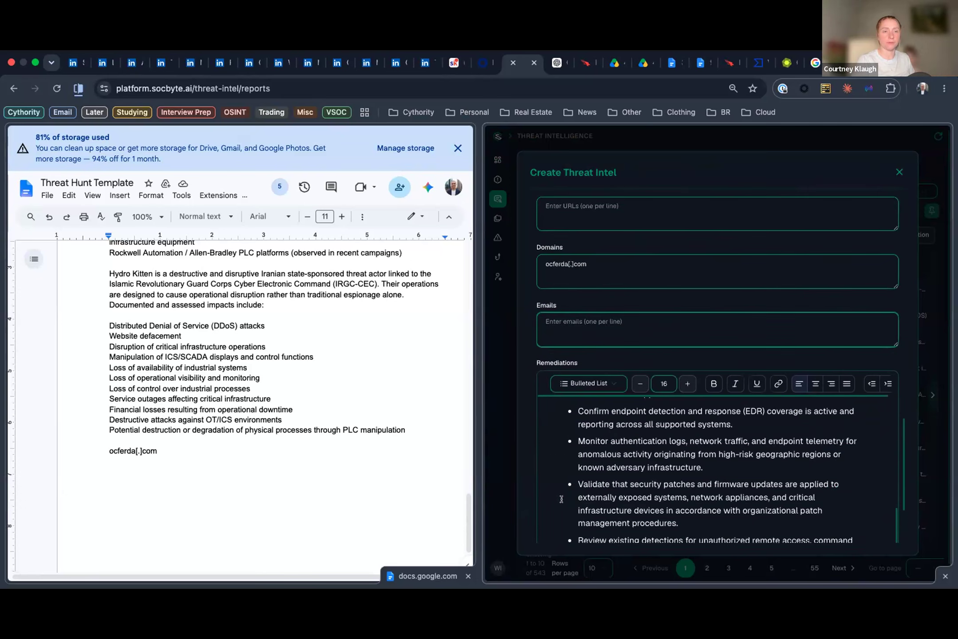
scroll(561, 503, "up", 1)
left_click(868, 530)
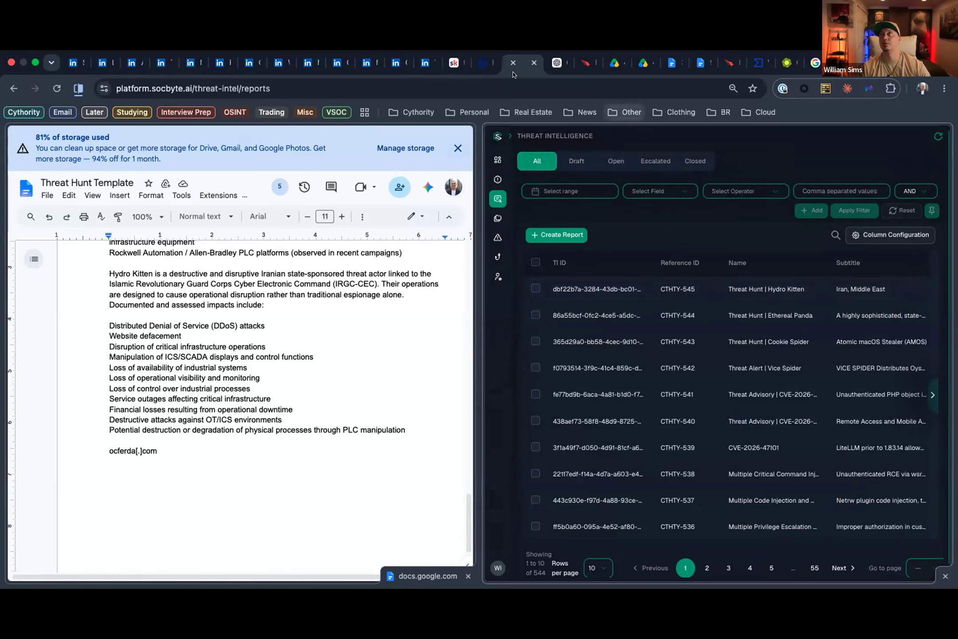
Separate the split view so the SOCByte reports page fills the whole window
right_click(520, 60)
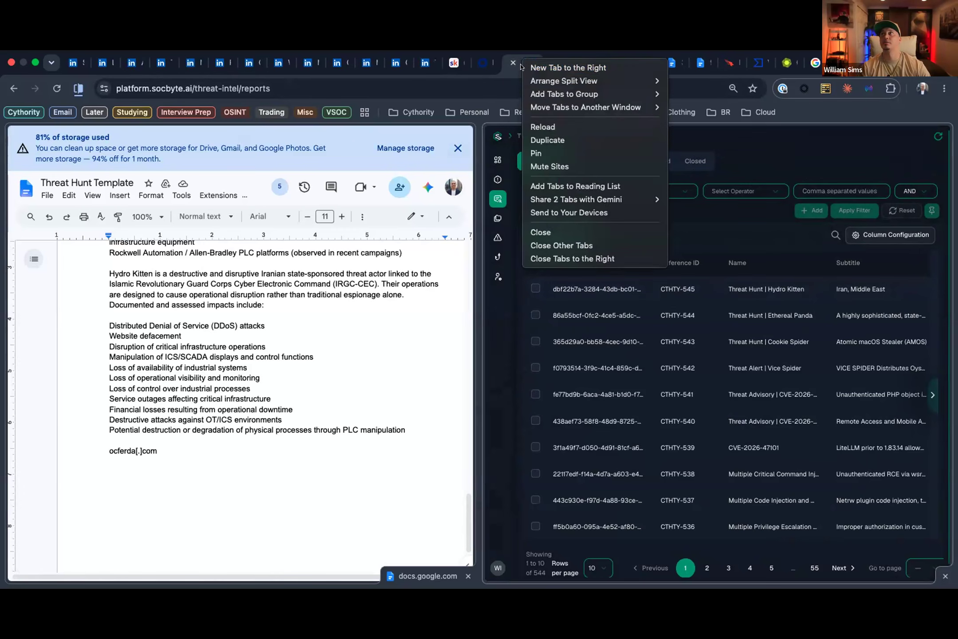
mouse_move(531, 83)
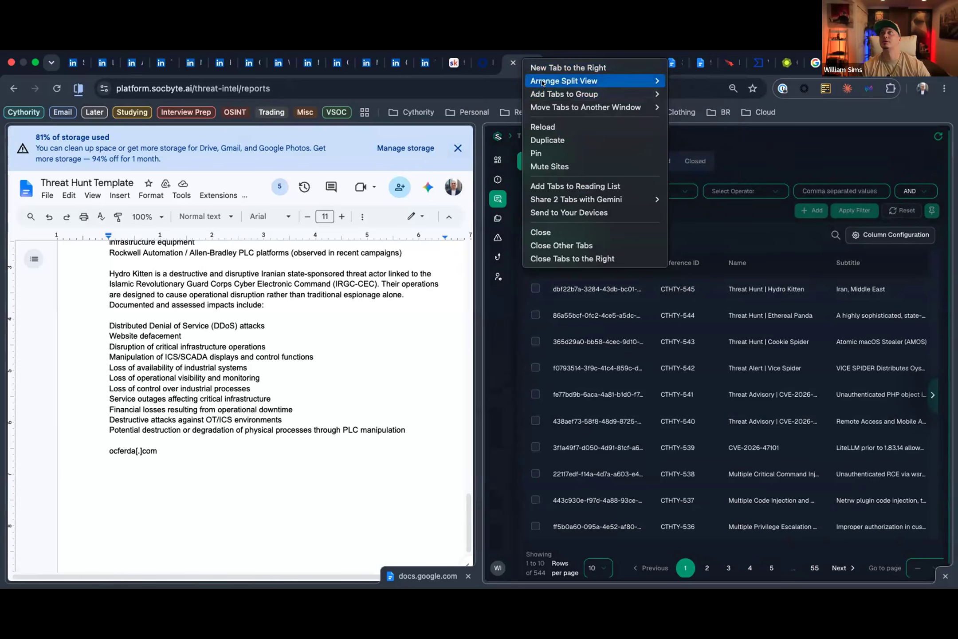
mouse_move(576, 104)
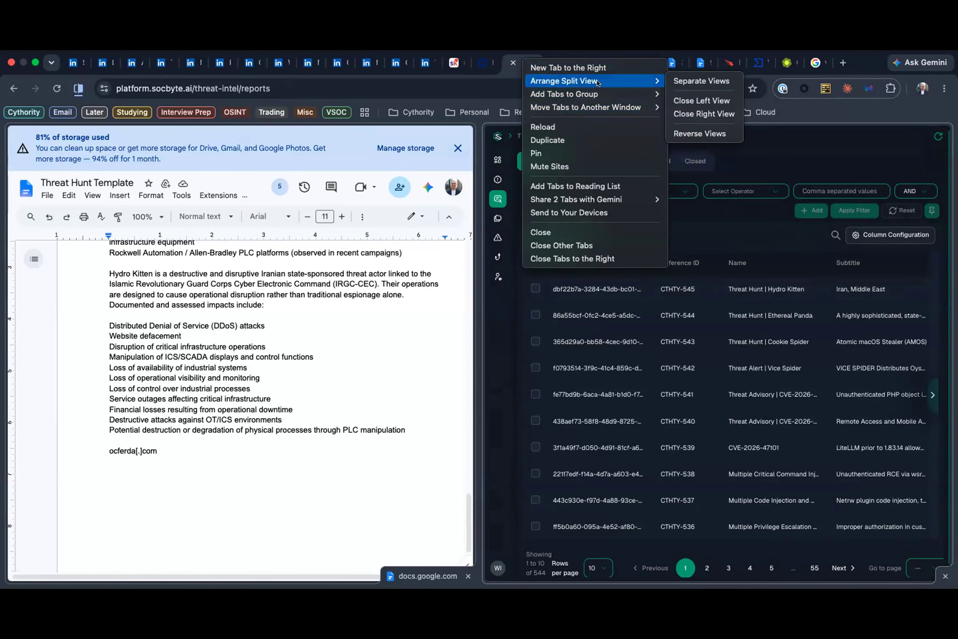
left_click(674, 79)
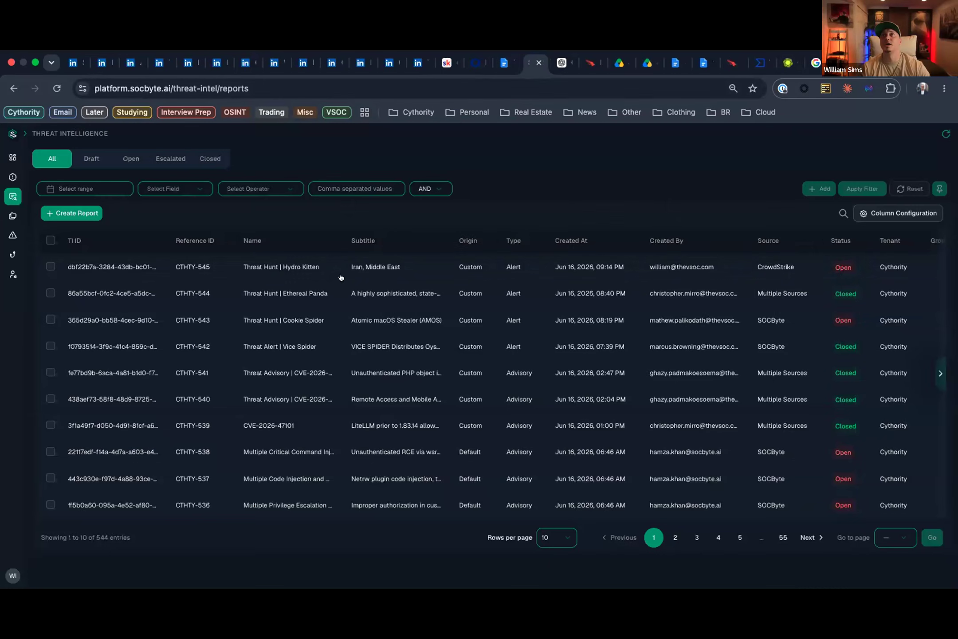
Open report CTHTY-545 and review its impact analysis, affected products and indicators of compromise
left_click(182, 267)
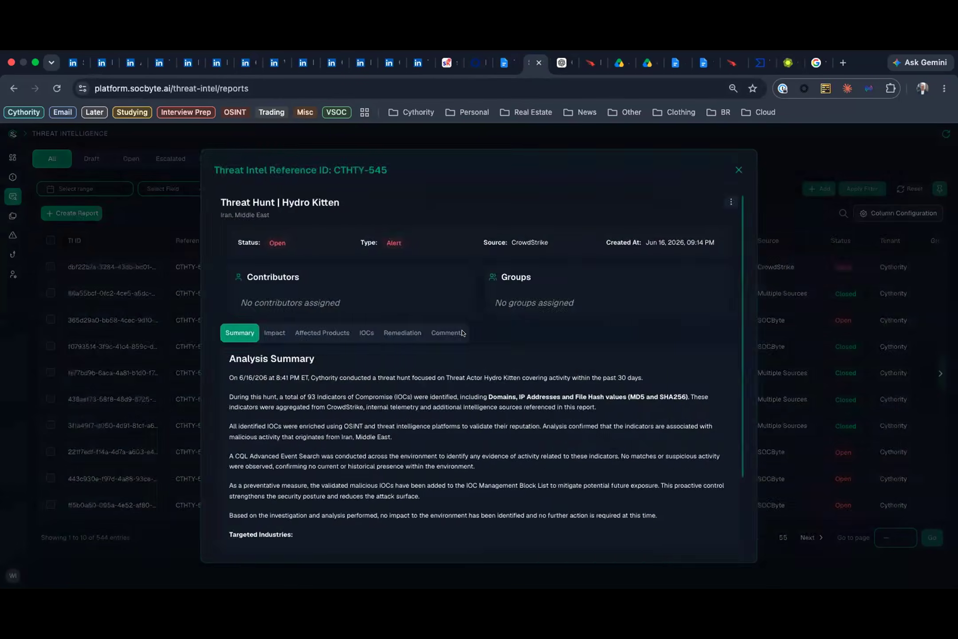
left_click(277, 333)
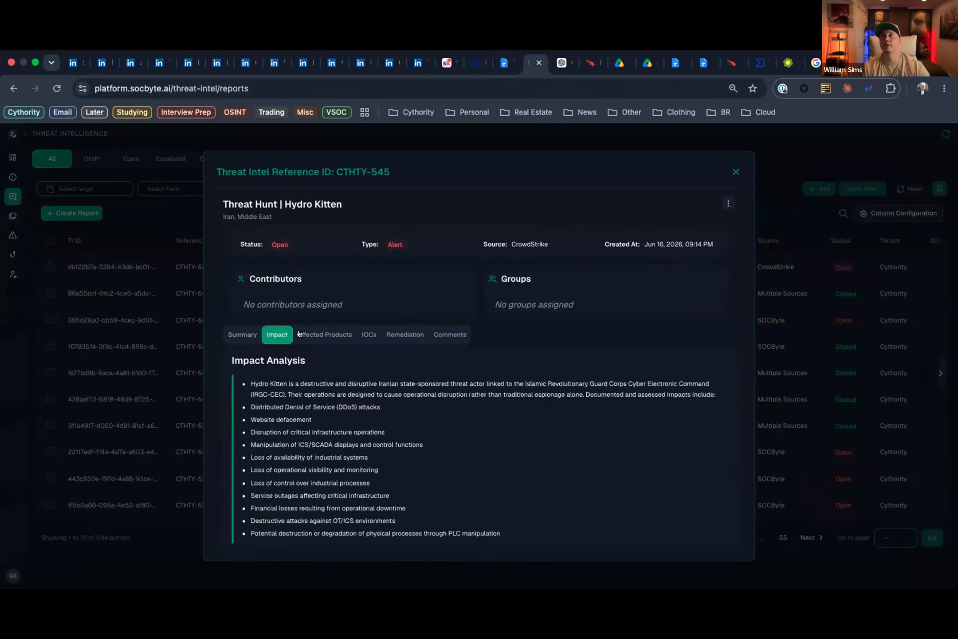
left_click(318, 334)
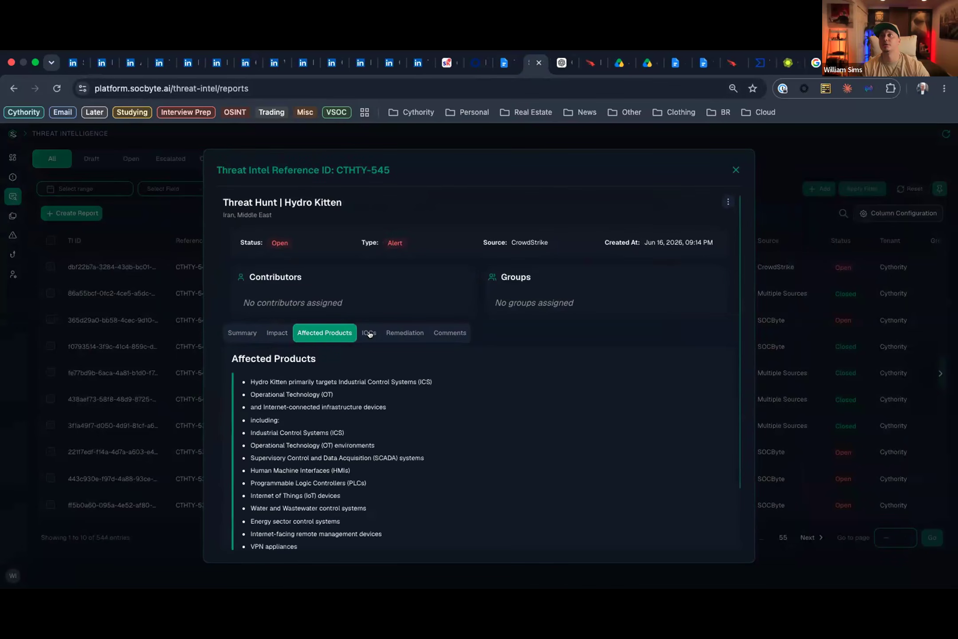
left_click(371, 335)
scroll(365, 388, "down", 8)
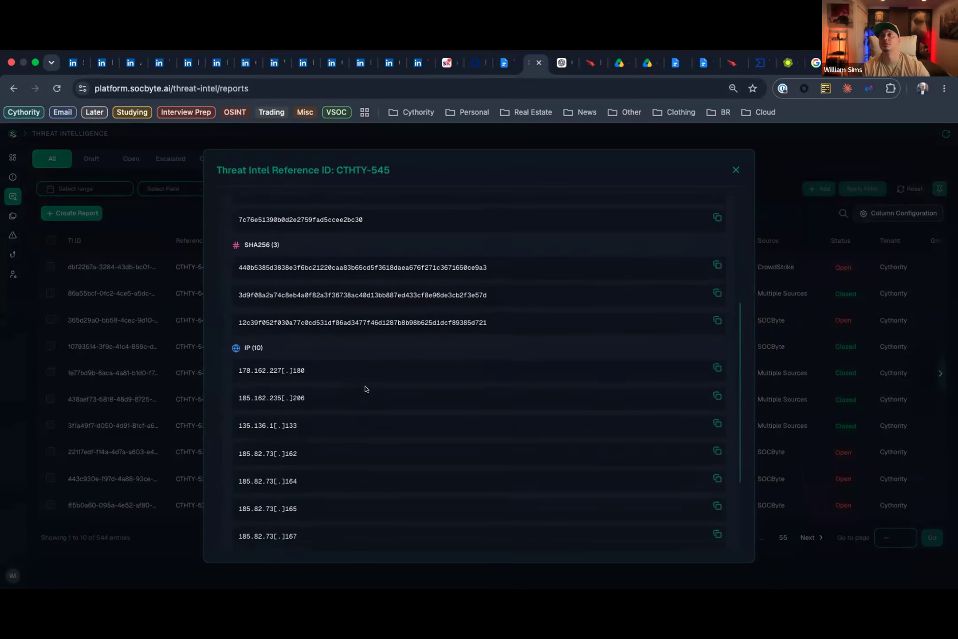
scroll(365, 389, "up", 8)
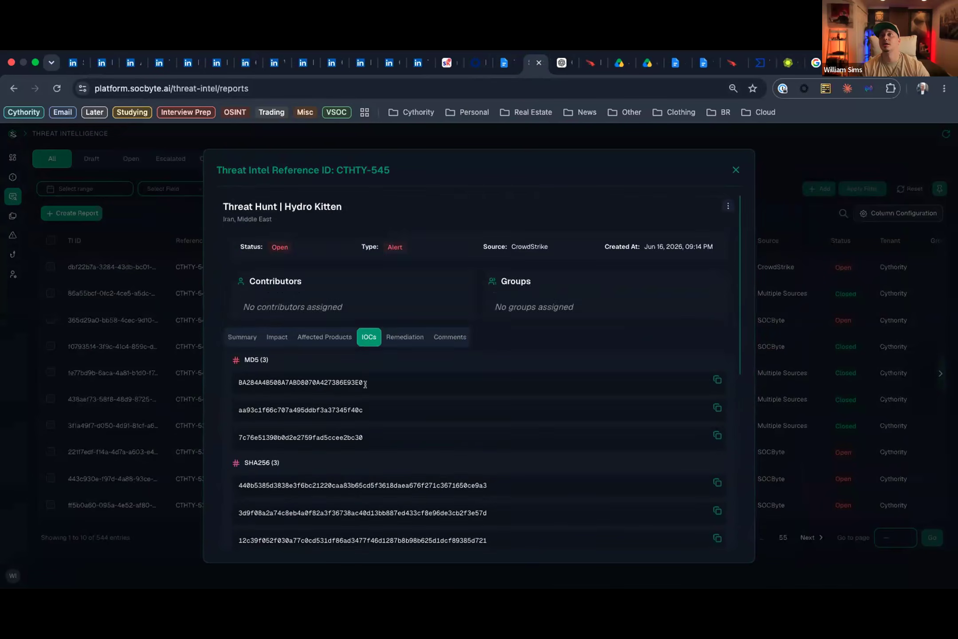
scroll(366, 389, "down", 8)
scroll(365, 389, "up", 8)
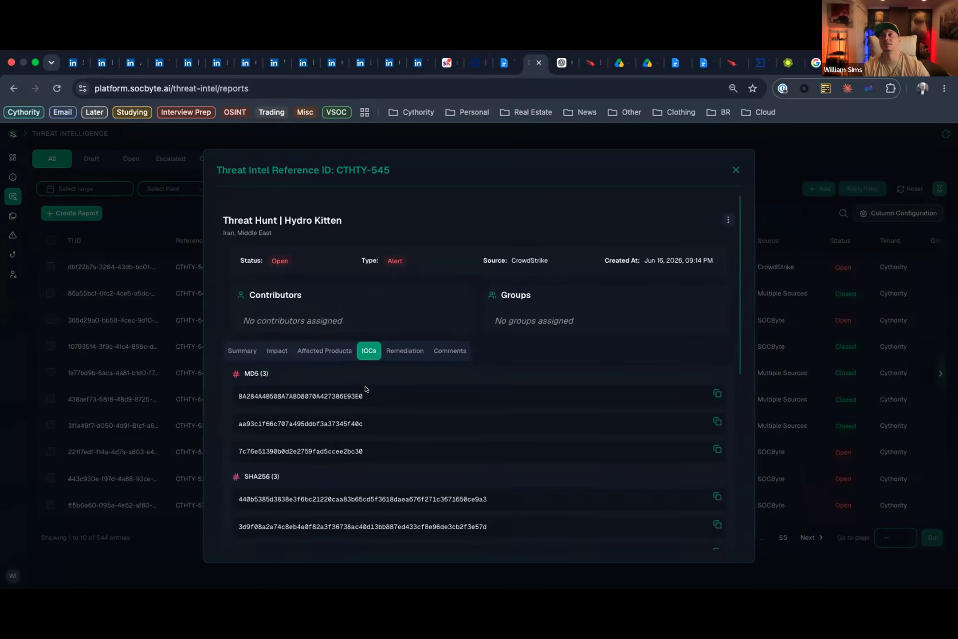
Check CTHTY-545's remediation steps and comments, revisit the summary, and bring up its actions menu
left_click(406, 333)
scroll(426, 337, "down", 1)
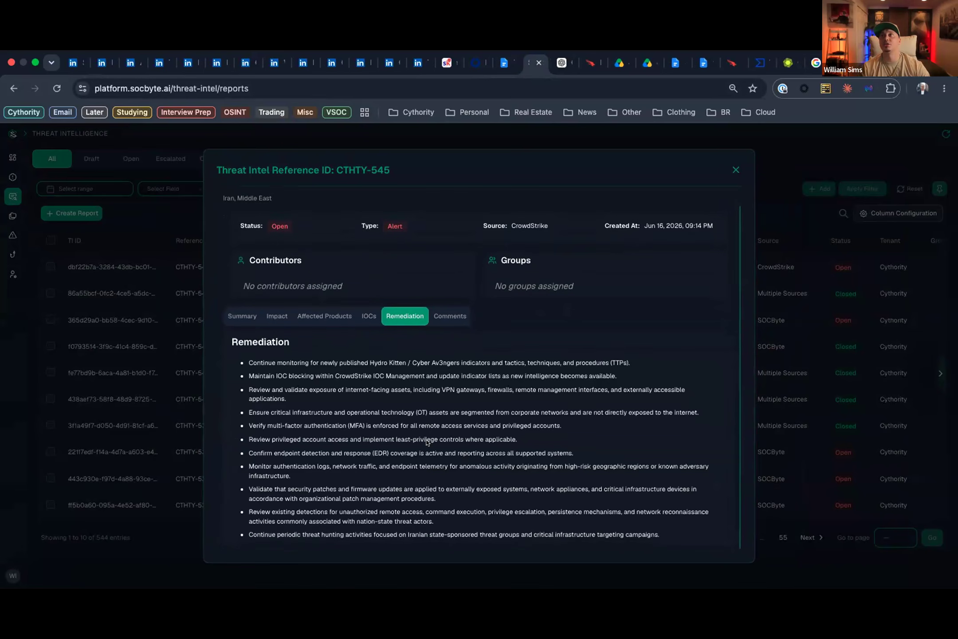
left_click(446, 320)
left_click(231, 355)
left_click(282, 335)
left_click(324, 336)
left_click(282, 335)
left_click(241, 332)
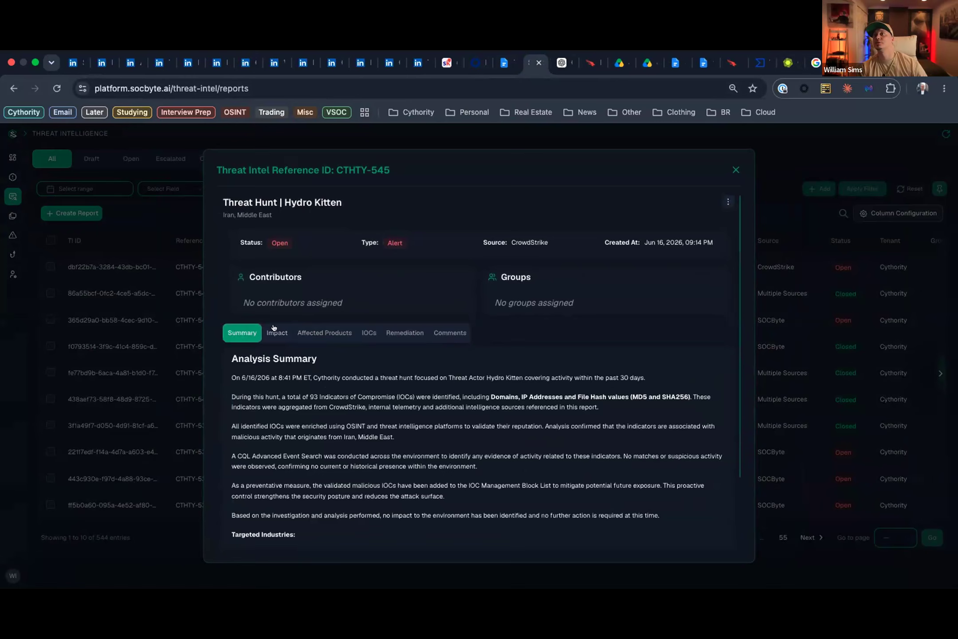
scroll(490, 402, "down", 2)
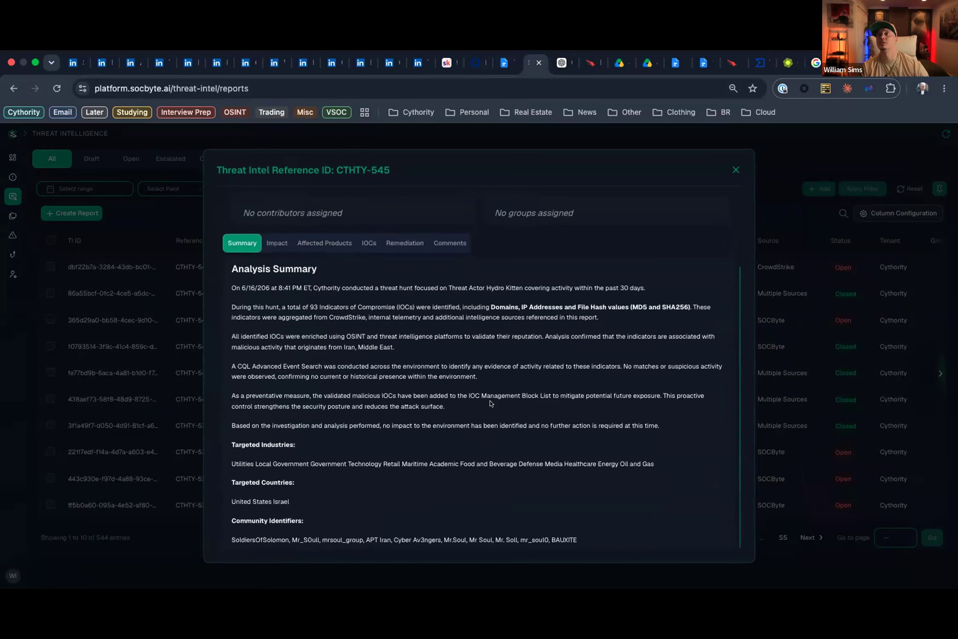
scroll(488, 406, "up", 2)
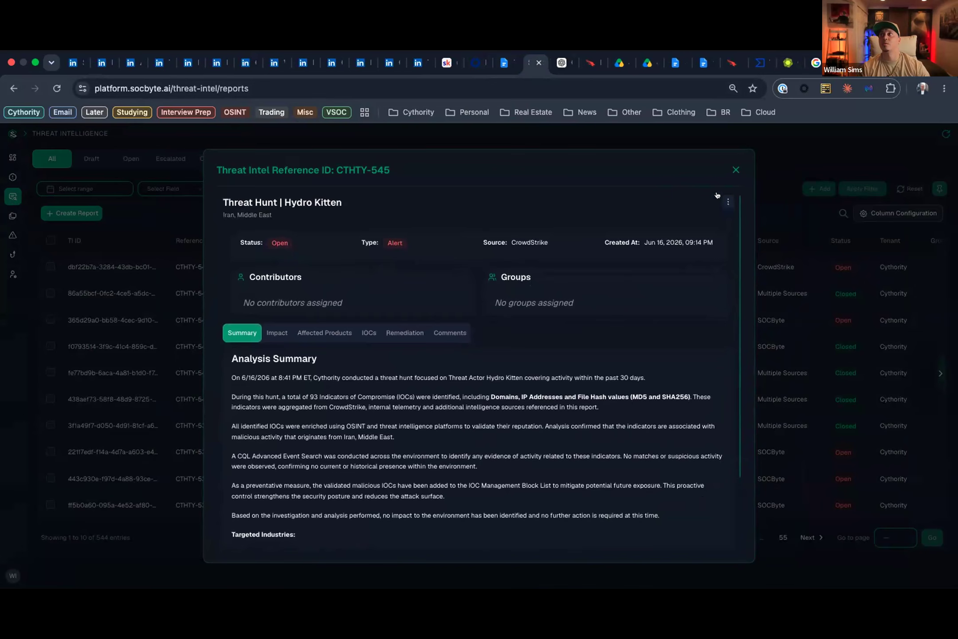
left_click(728, 201)
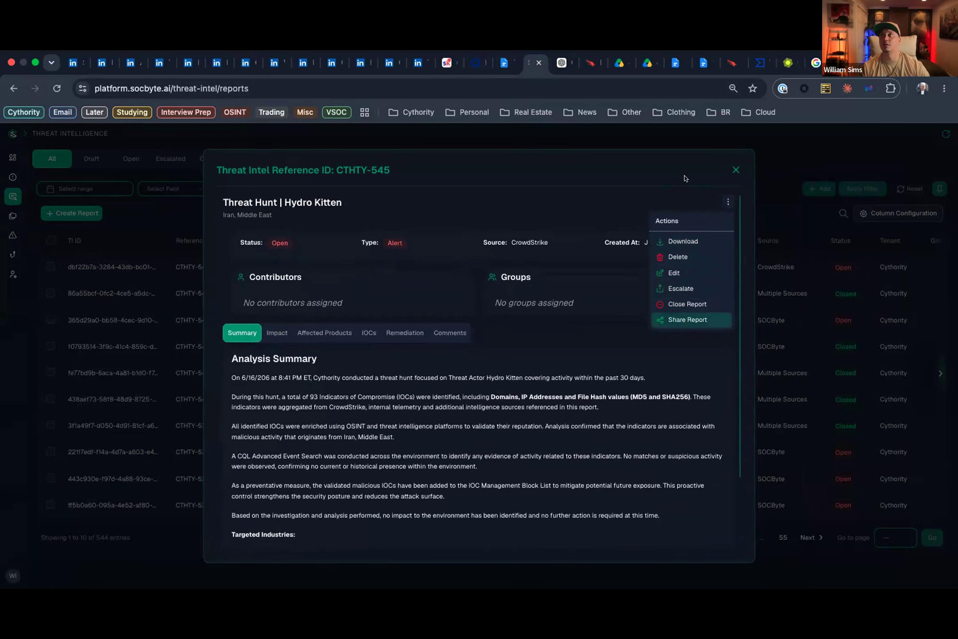
Open the CTHTY-545 PDF report preview and read through its title, subtitle and hashes
left_click(686, 241)
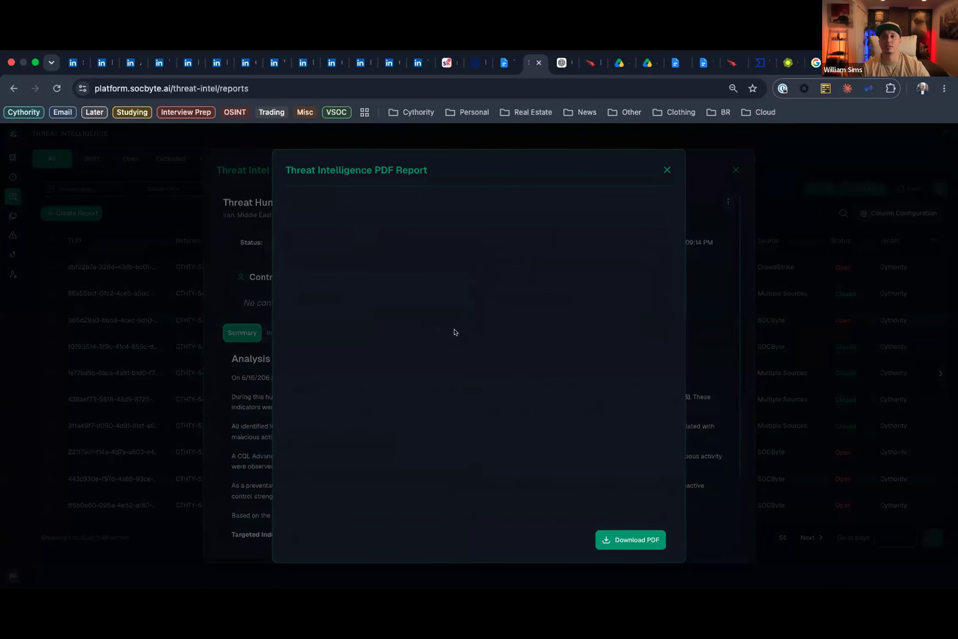
scroll(454, 332, "down", 6)
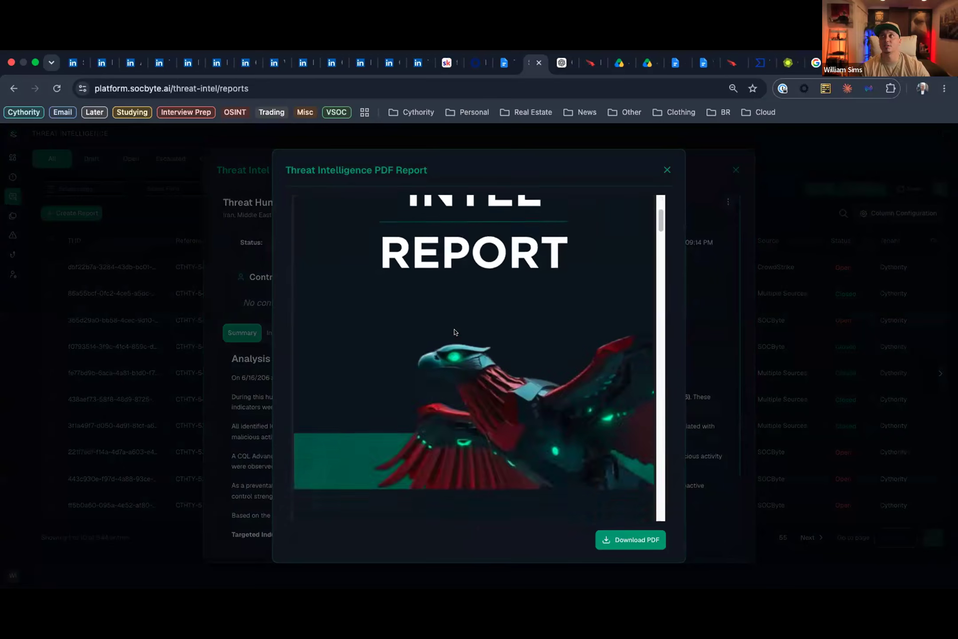
scroll(455, 332, "down", 5)
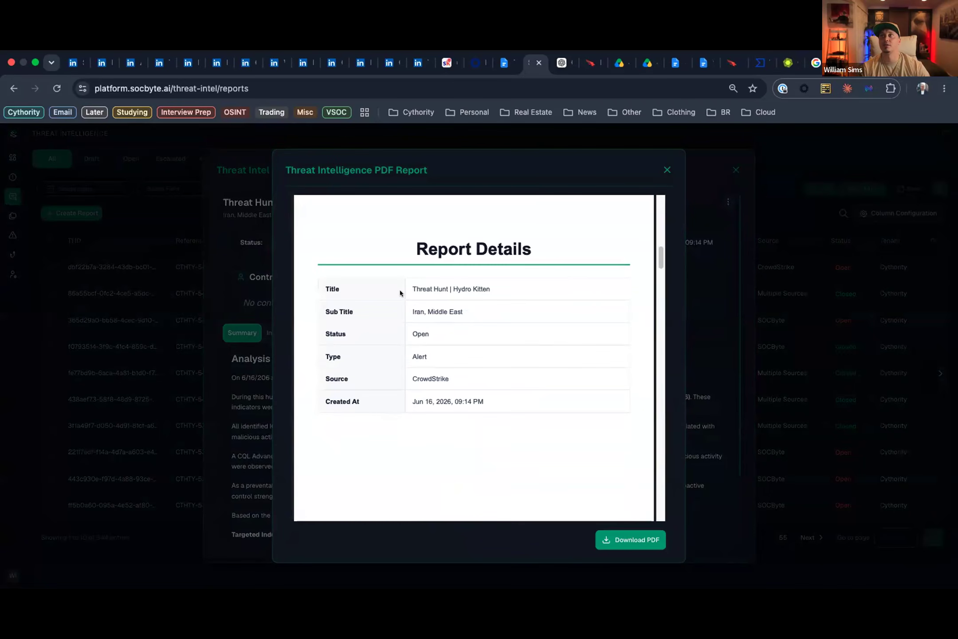
triple_click(567, 286)
left_click_drag(408, 312, 520, 312)
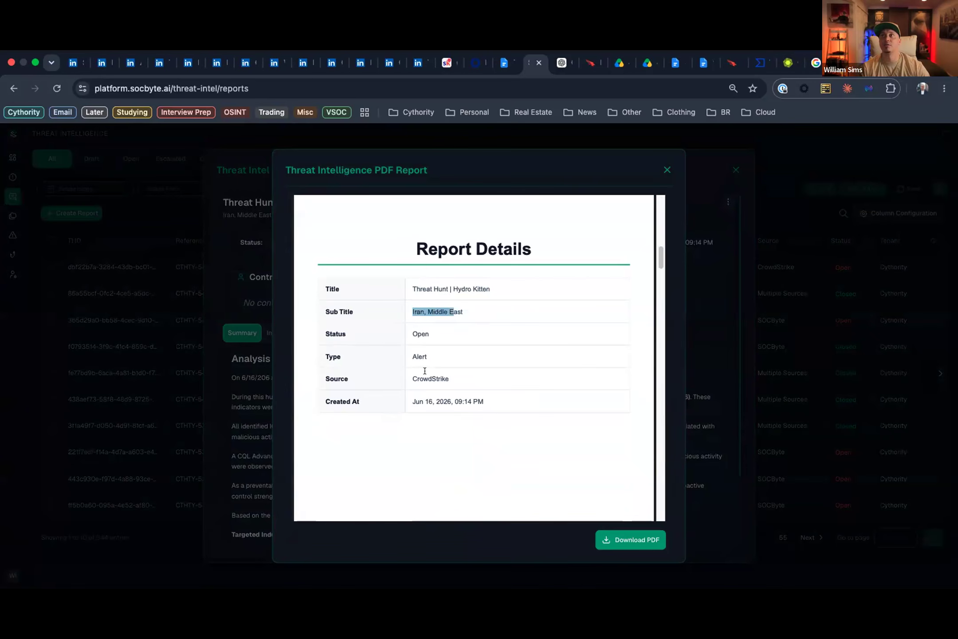
scroll(425, 371, "down", 10)
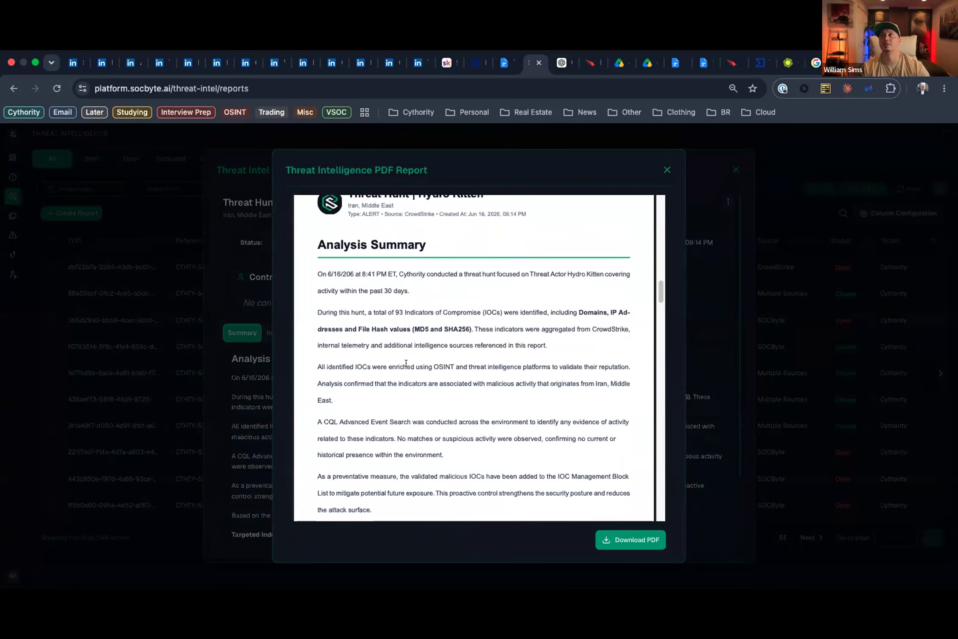
scroll(343, 409, "down", 5)
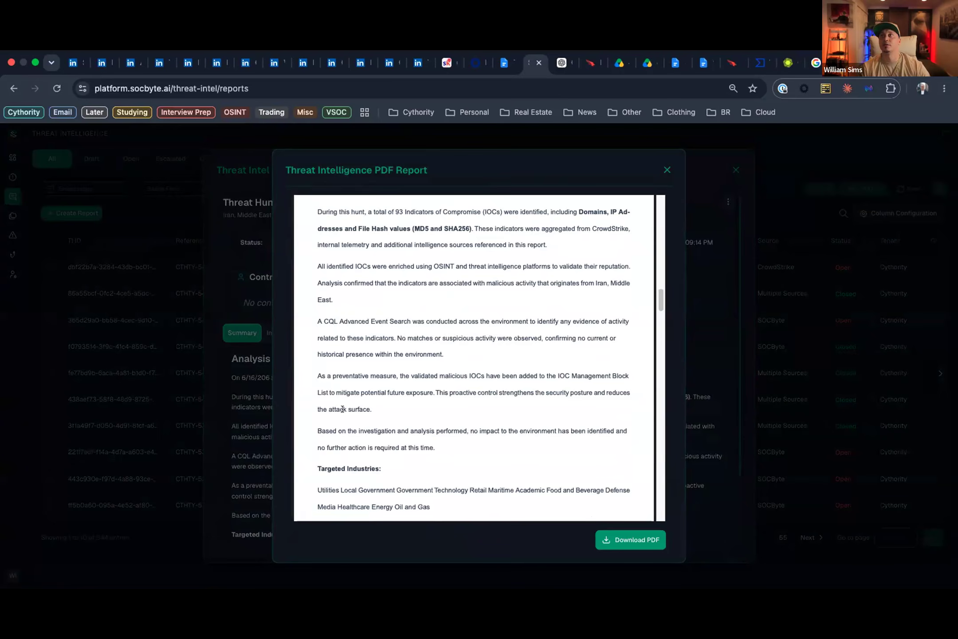
scroll(343, 413, "down", 4)
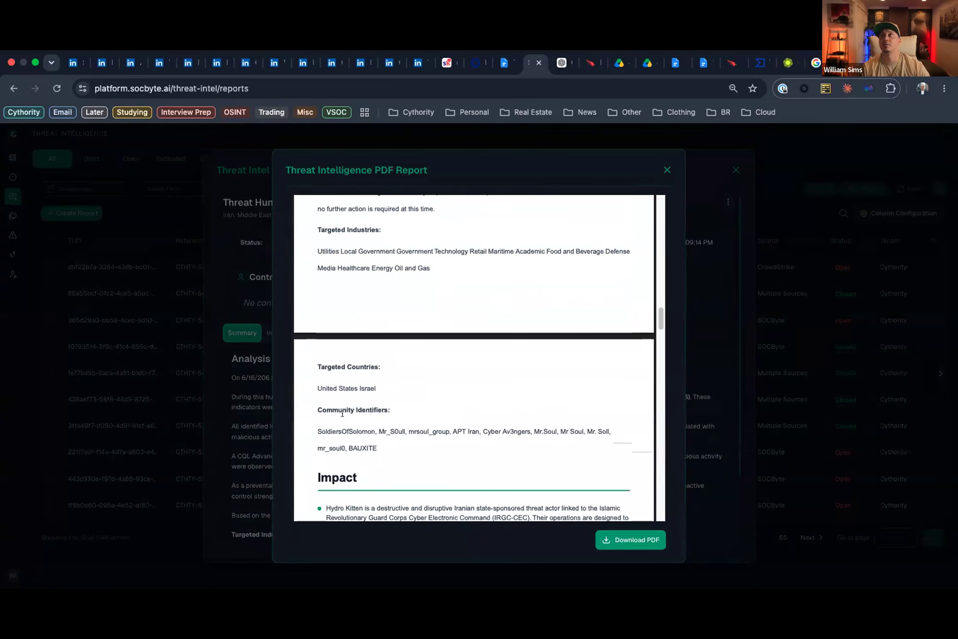
scroll(350, 354, "down", 2)
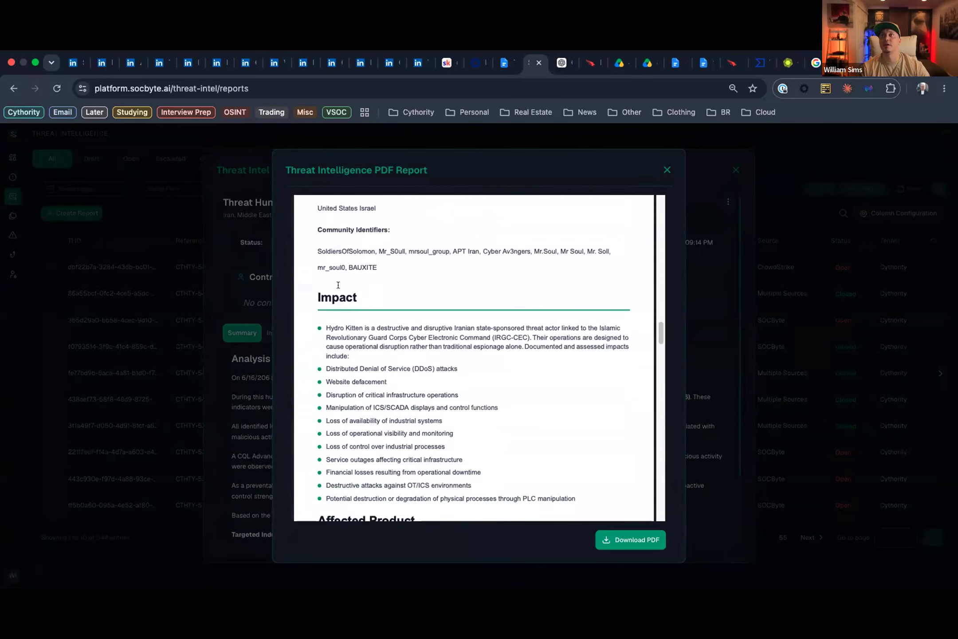
scroll(434, 302, "down", 4)
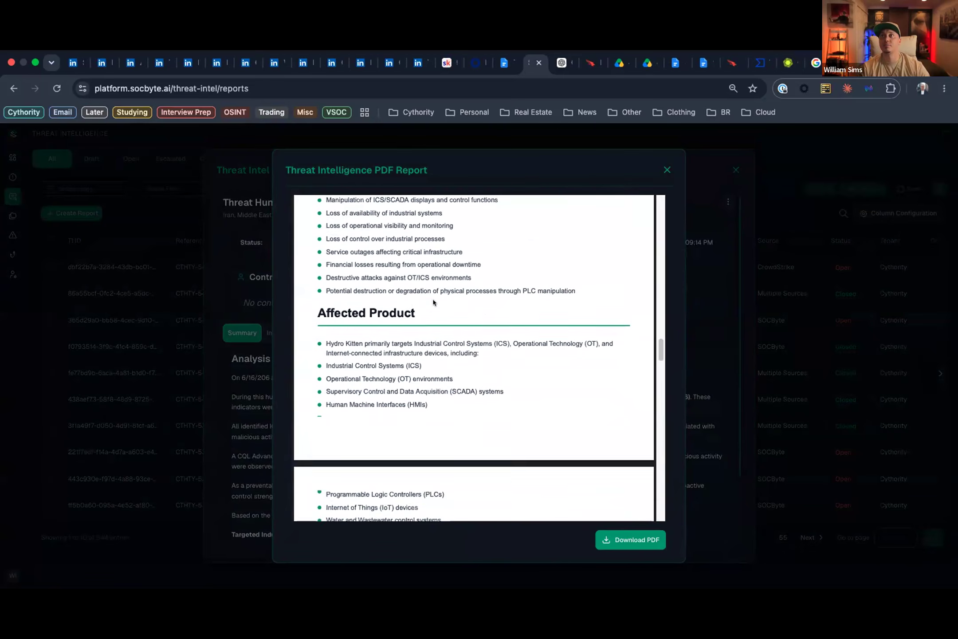
scroll(422, 302, "down", 1)
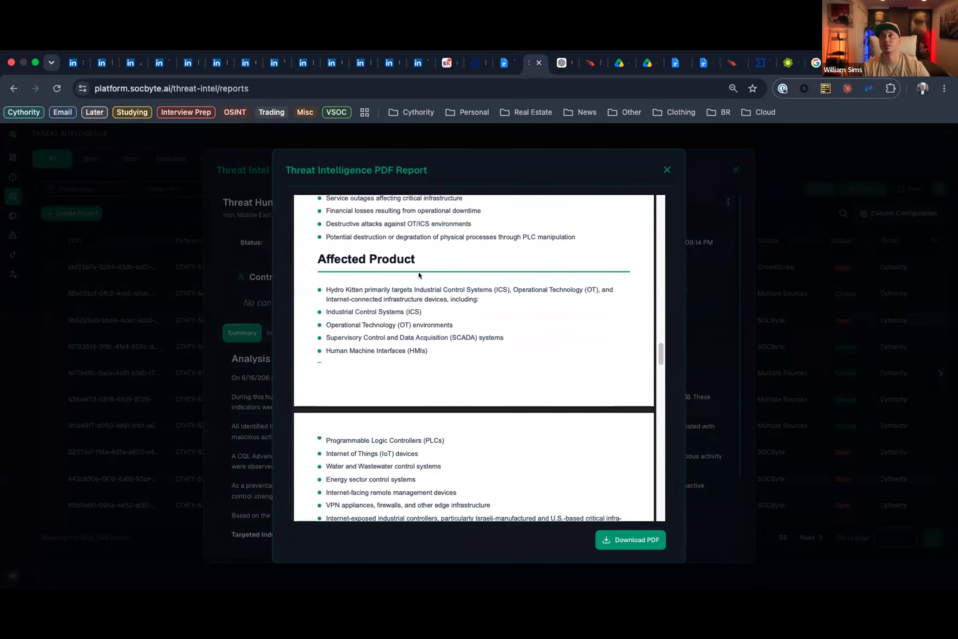
scroll(319, 296, "down", 10)
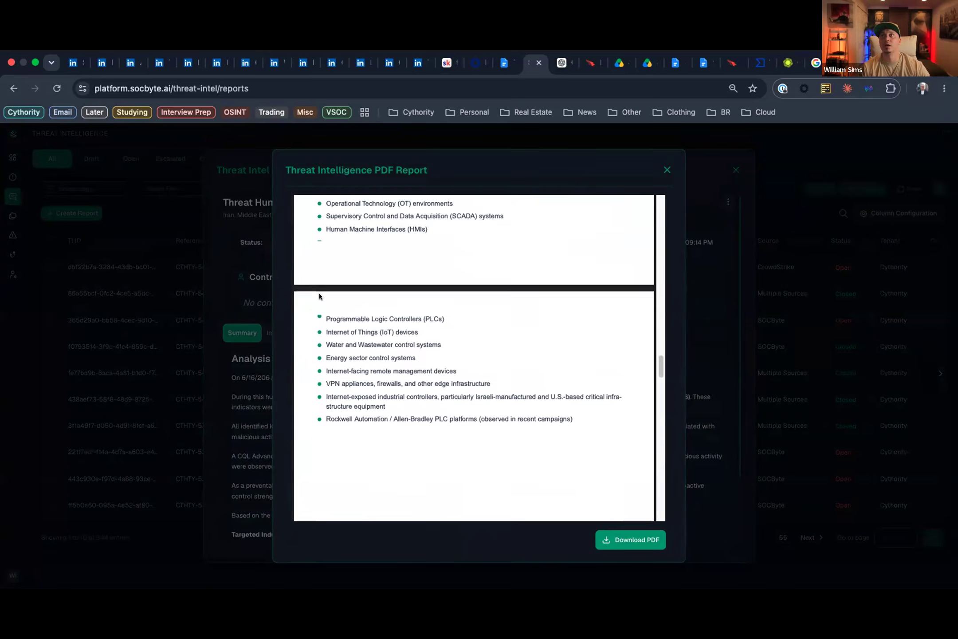
scroll(310, 305, "down", 4)
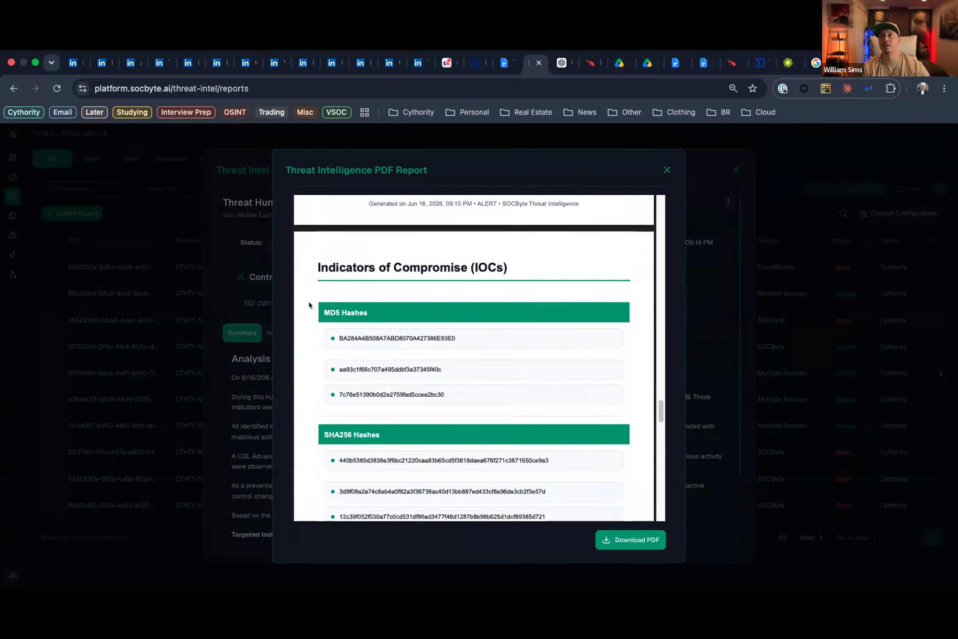
Review the rest of the PDF preview through the Remediation section, then close it with Escape
left_click(347, 313)
scroll(348, 312, "down", 8)
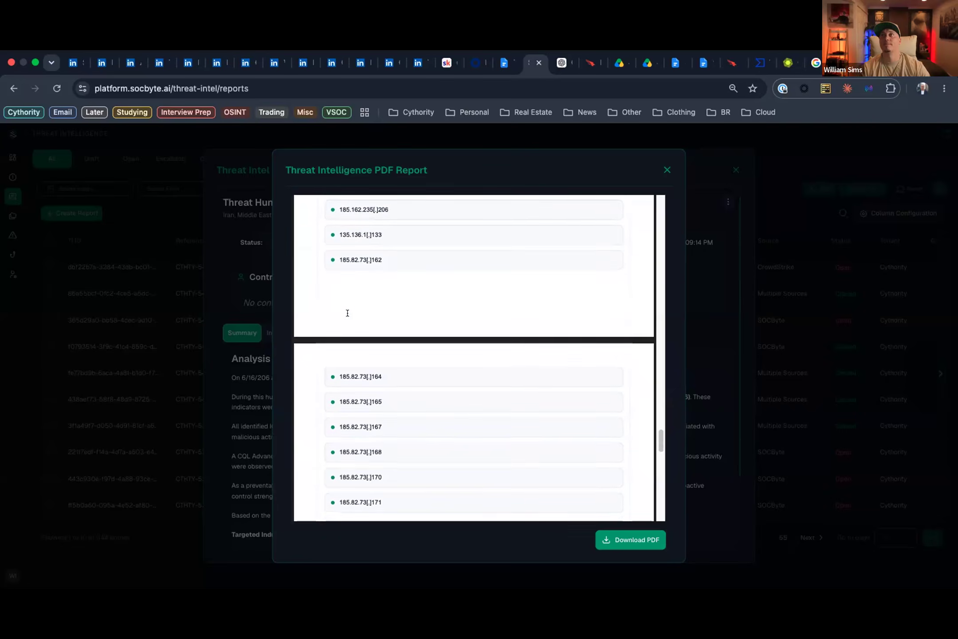
scroll(348, 313, "up", 2)
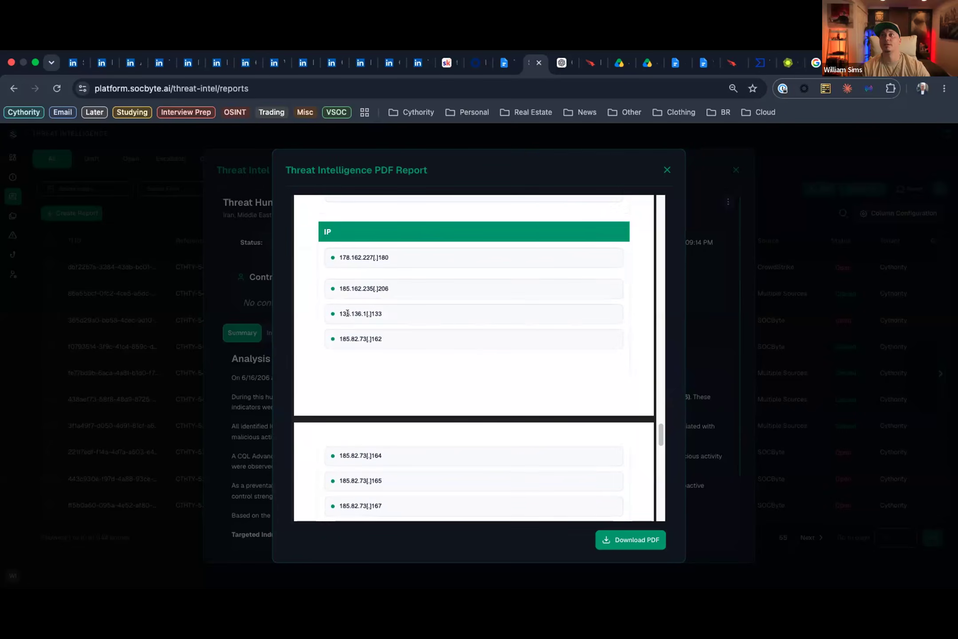
scroll(347, 313, "down", 2)
scroll(347, 313, "up", 5)
scroll(347, 313, "up", 5)
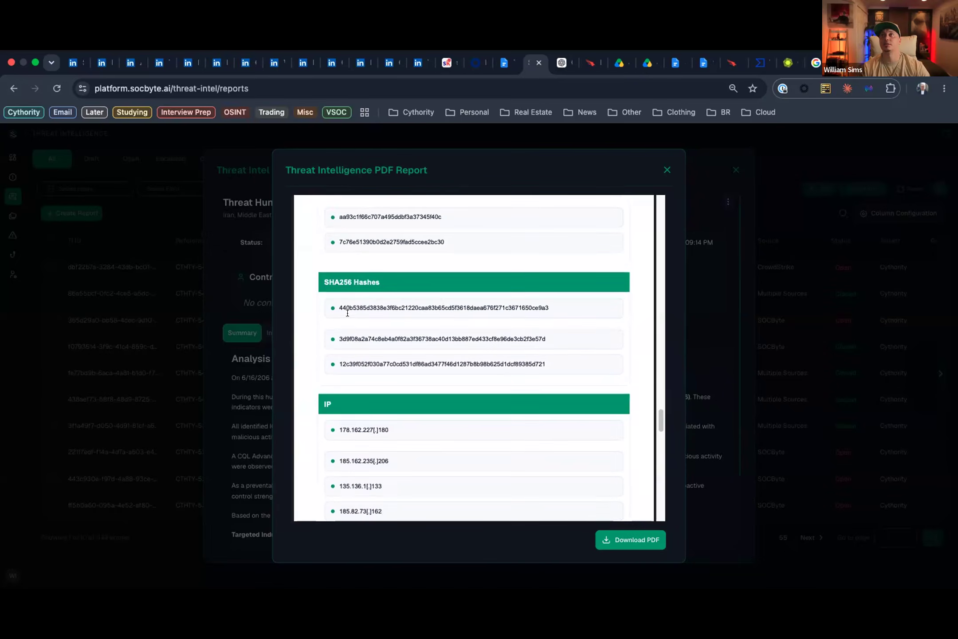
scroll(347, 313, "down", 10)
scroll(348, 313, "down", 5)
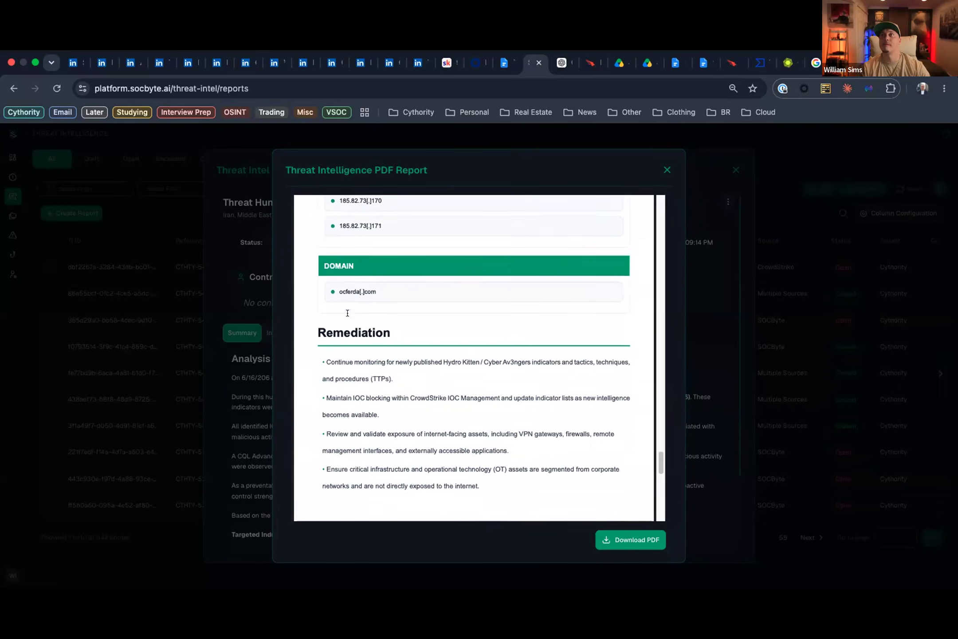
left_click_drag(313, 270, 462, 270)
left_click(462, 269)
scroll(462, 270, "down", 8)
scroll(462, 269, "down", 3)
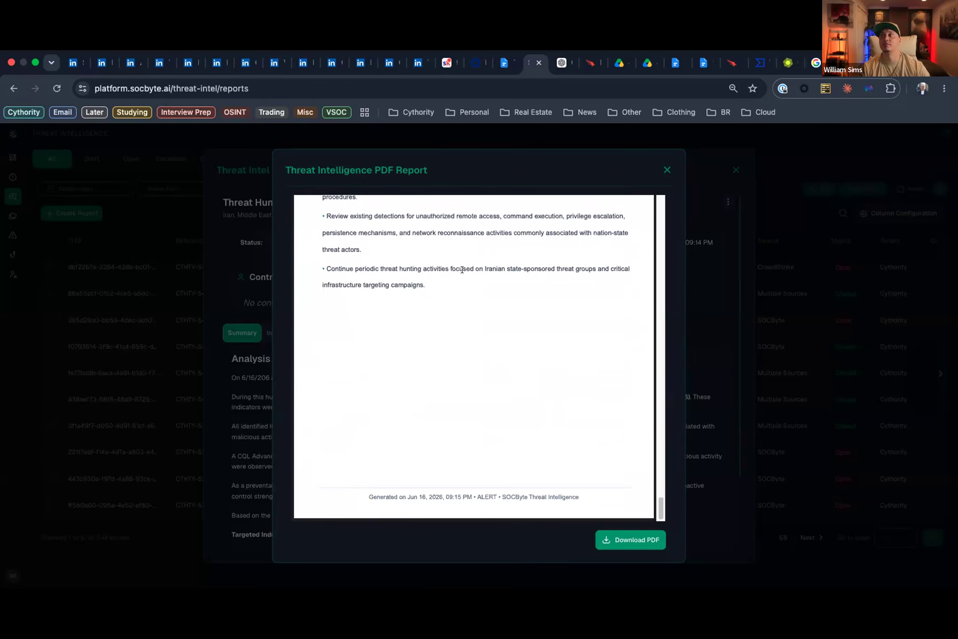
scroll(462, 270, "up", 20)
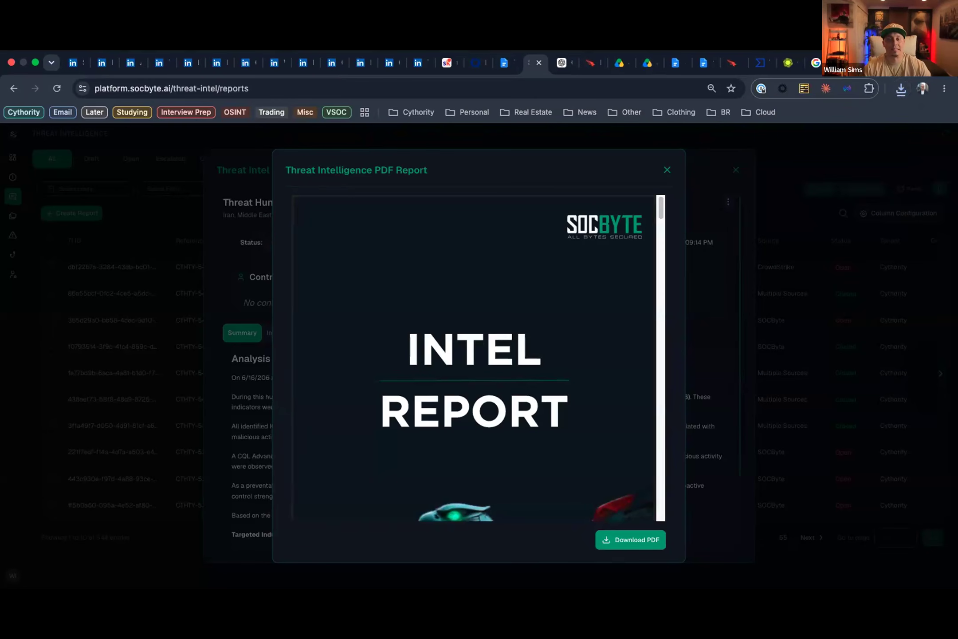
key("Escape")
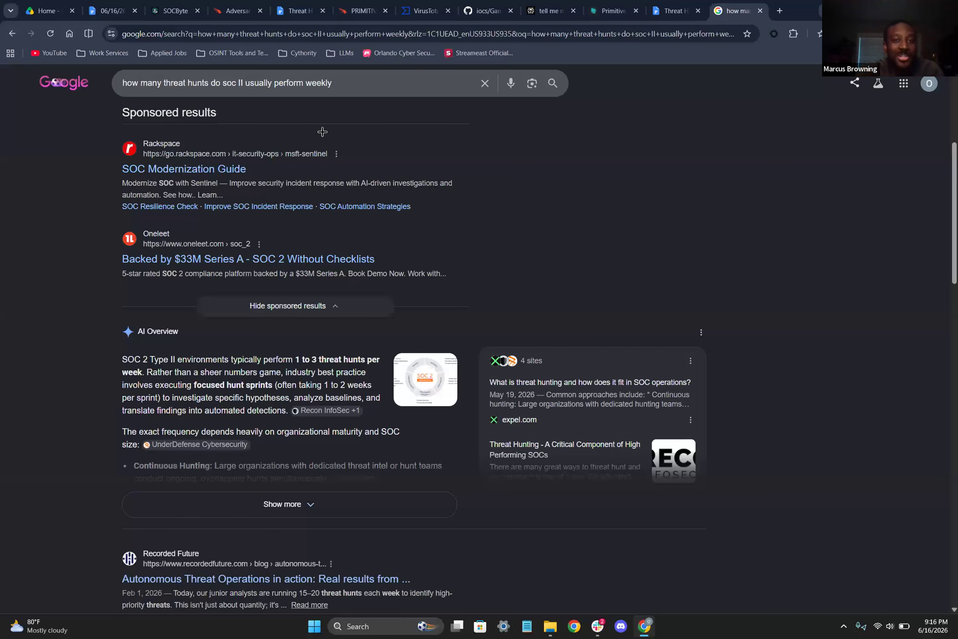
Move past the Primitive Bear and VirusTotal tabs to Gamaredon_IoCs_JAN2022.txt and scroll its domains, hashes and IPs
left_click(393, 9)
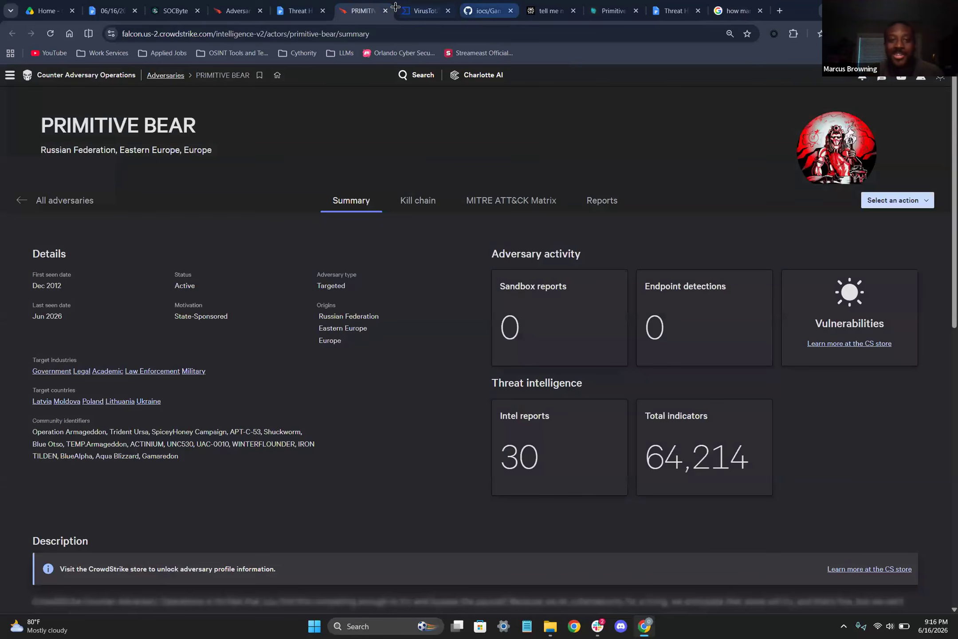
left_click(413, 10)
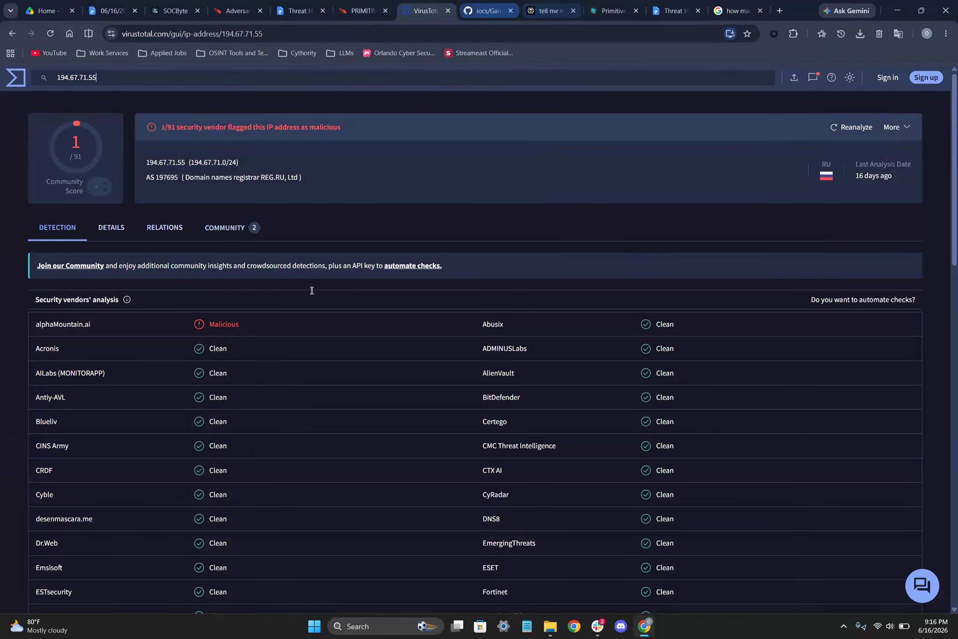
key("ctrl+Tab")
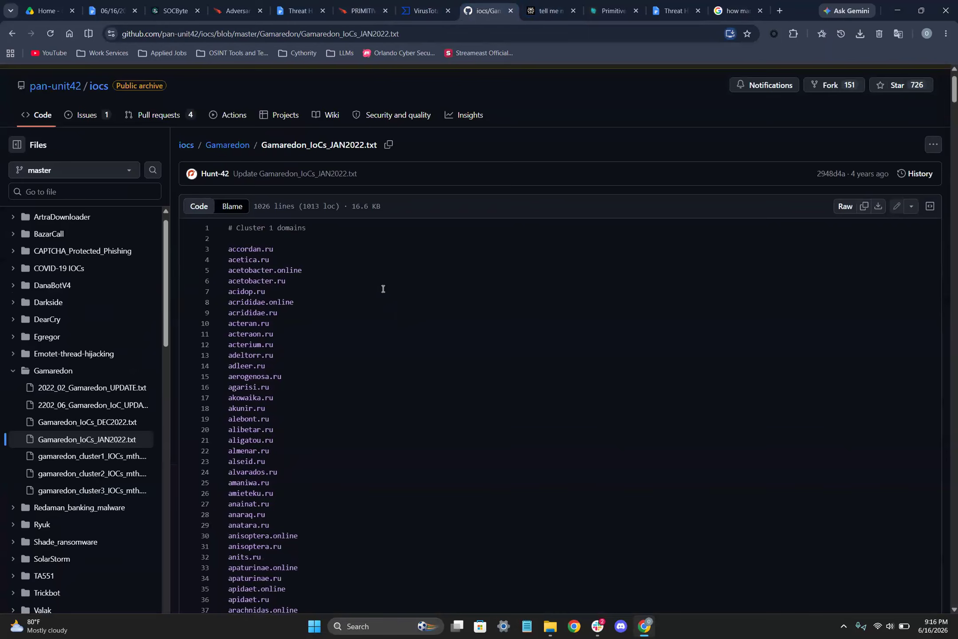
scroll(383, 289, "down", 15)
scroll(419, 303, "down", 20)
scroll(300, 324, "down", 12)
left_click_drag(951, 339, 951, 423)
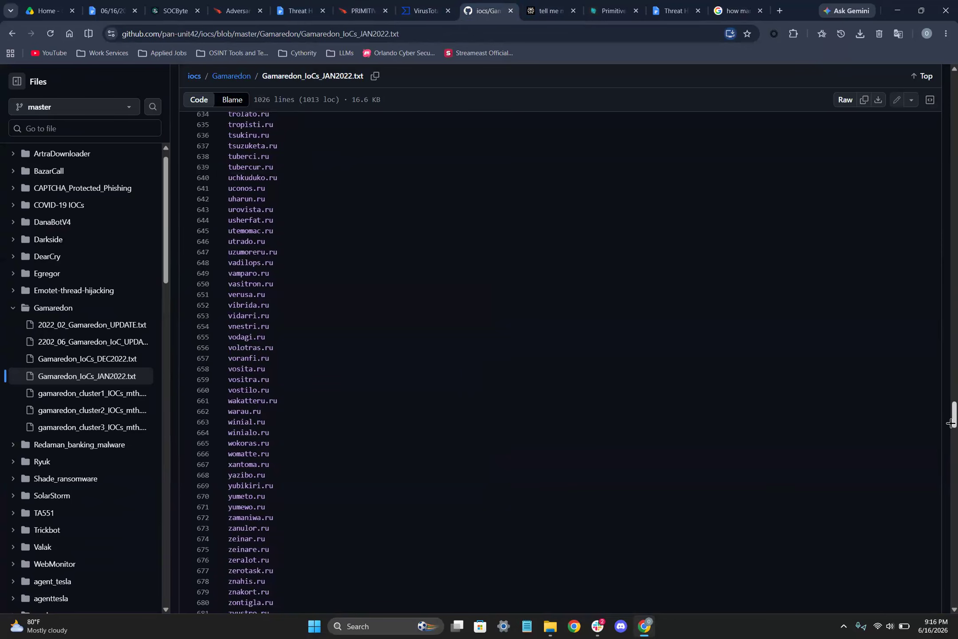
scroll(951, 419, "up", 2)
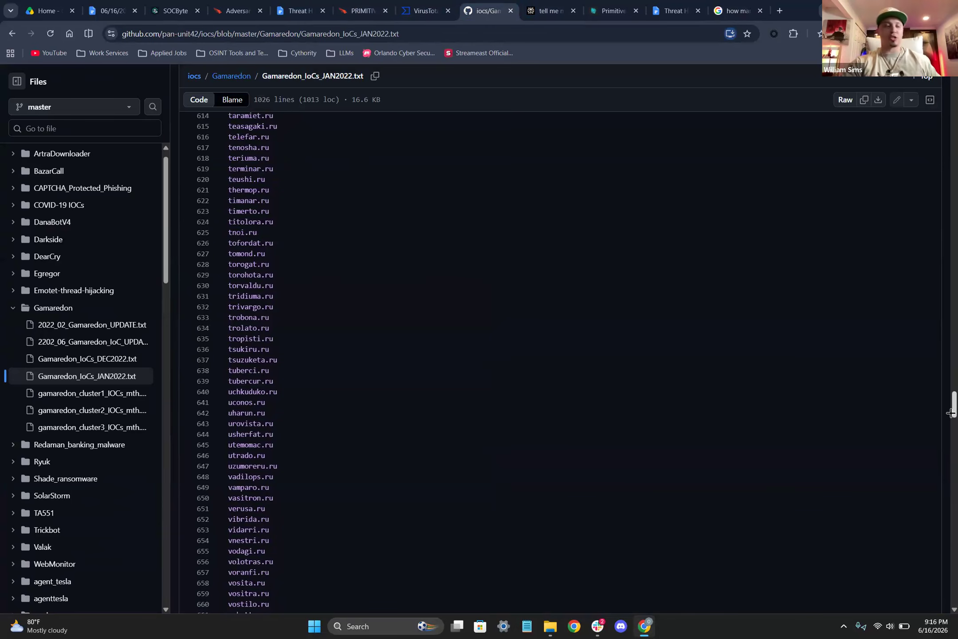
left_click(951, 438)
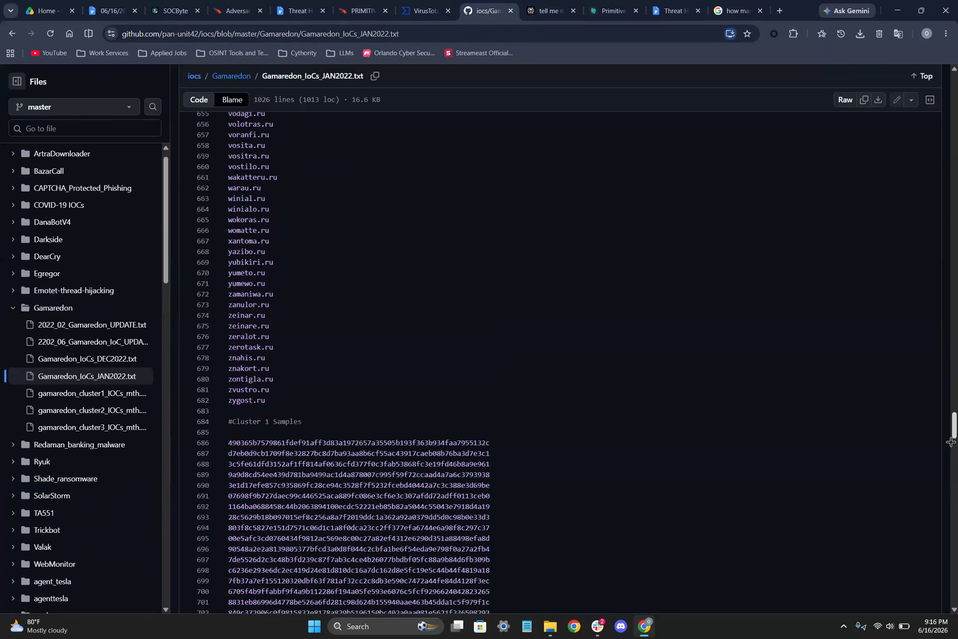
scroll(951, 441, "up", 1)
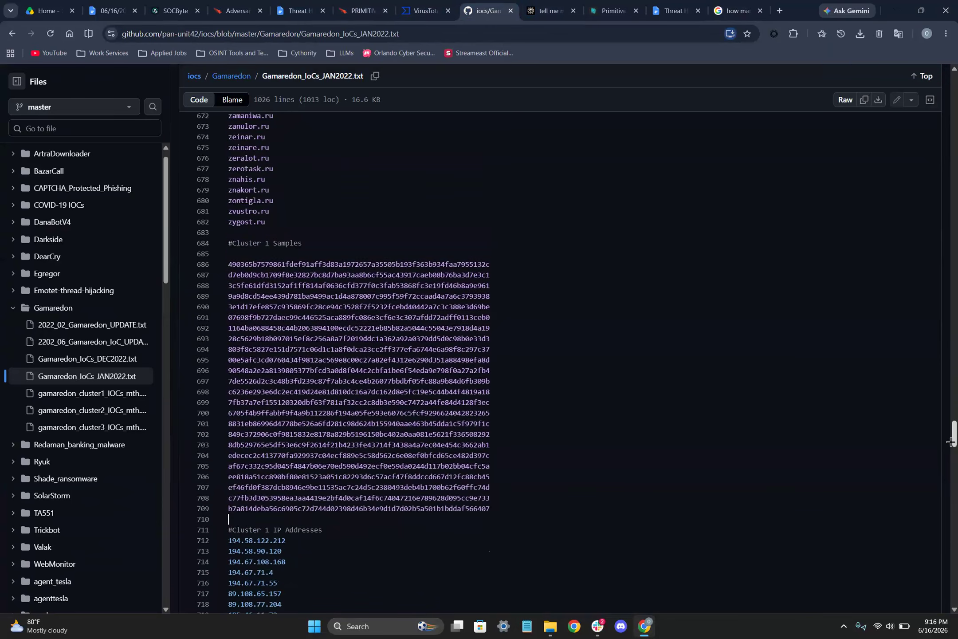
left_click_drag(951, 450, 535, 40)
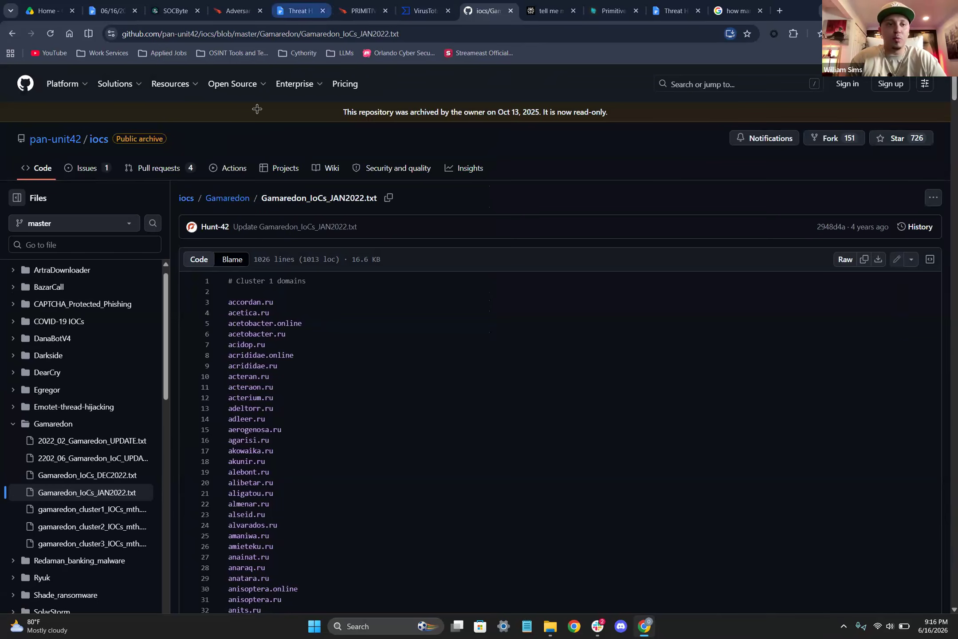
Compare the PRIMITIVE BEAR draft against the Gamaredon IOC file by switching between them
left_click(300, 10)
scroll(385, 288, "down", 10)
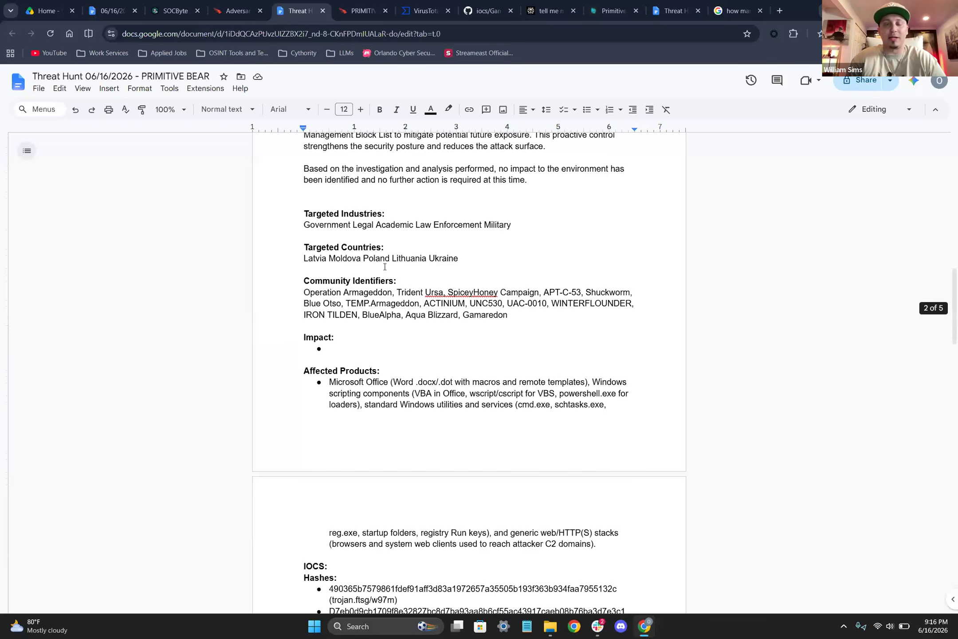
scroll(390, 255, "up", 5)
scroll(480, 216, "up", 10)
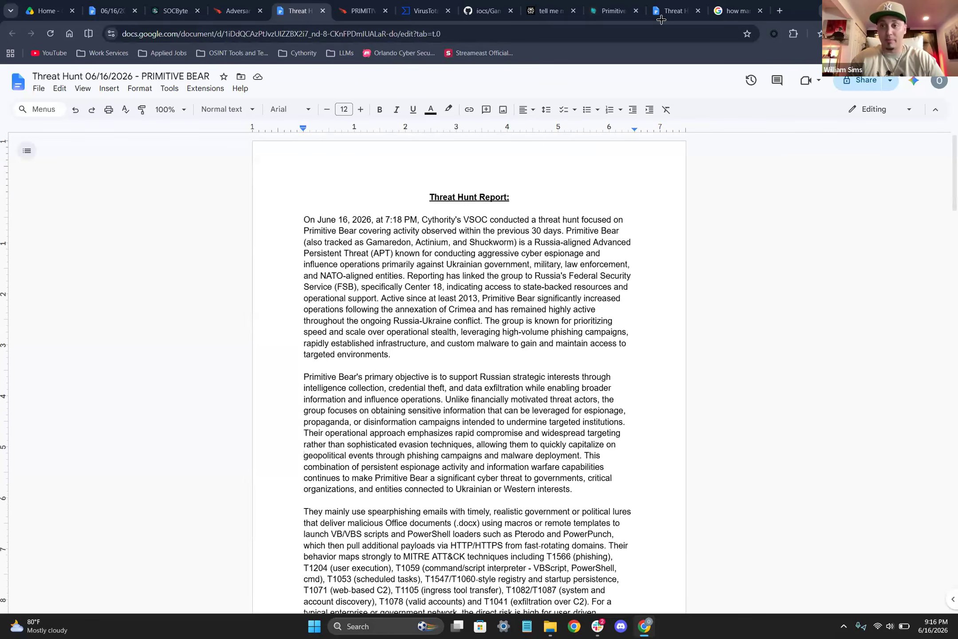
left_click(487, 11)
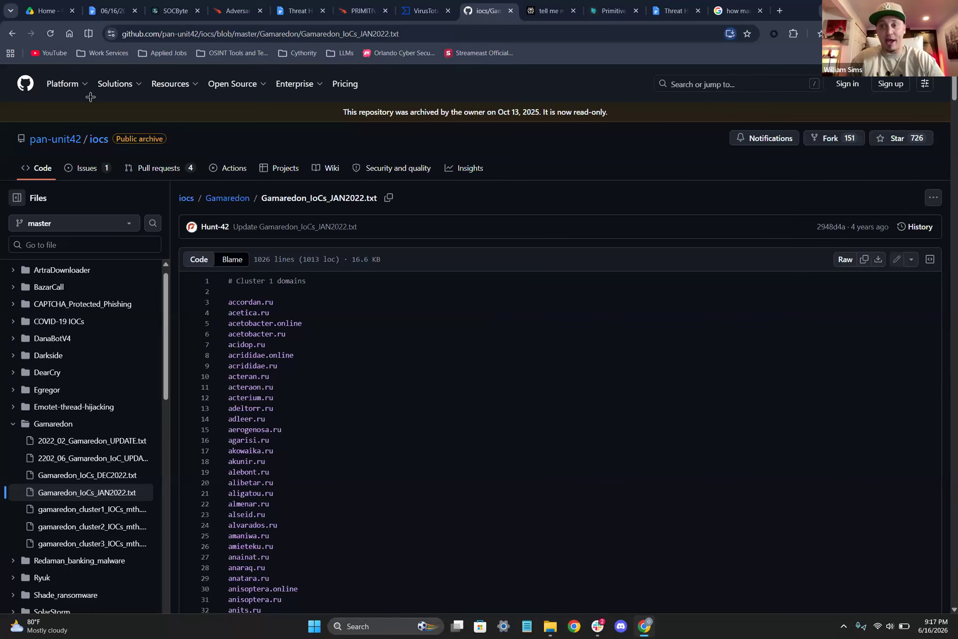
mouse_move(63, 145)
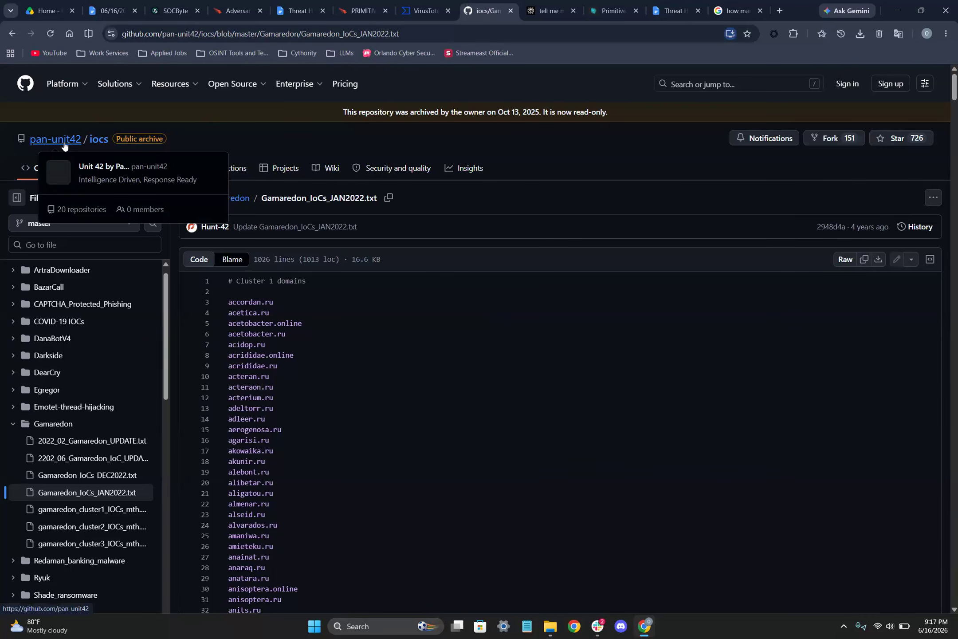
left_click(306, 11)
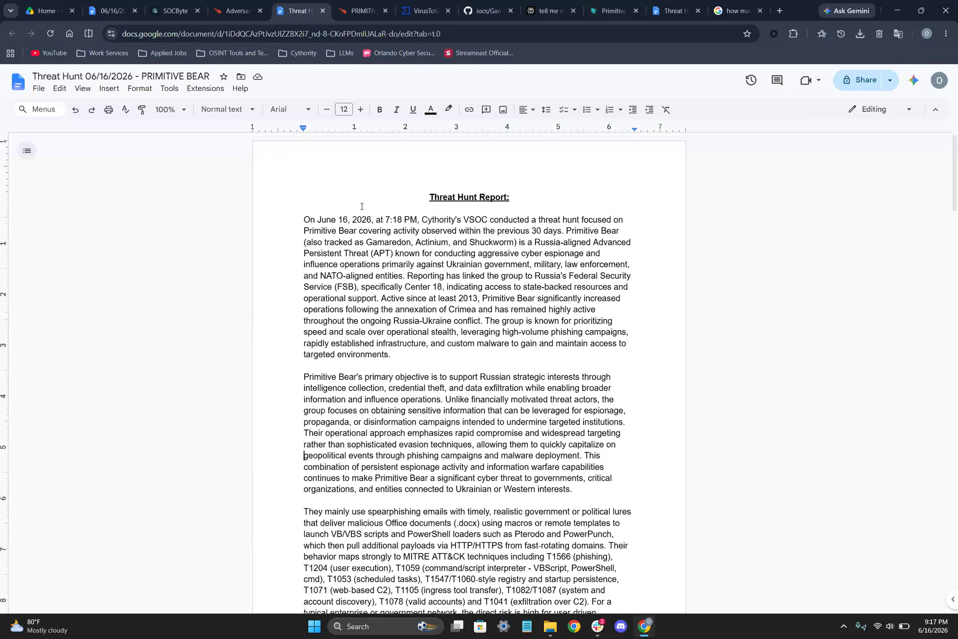
scroll(430, 315, "down", 5)
scroll(429, 314, "down", 10)
scroll(489, 223, "up", 12)
scroll(489, 224, "up", 3)
scroll(390, 344, "down", 15)
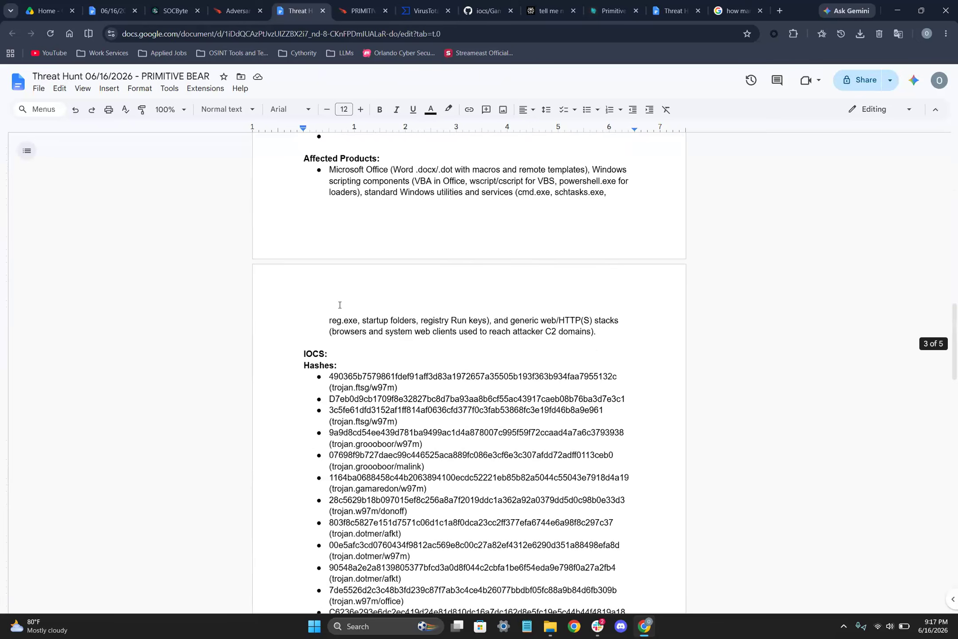
Select the IOC hash labels in the draft, starting with trojan.ftsg/w97m
left_click_drag(365, 281, 398, 282)
left_click_drag(322, 285, 324, 285)
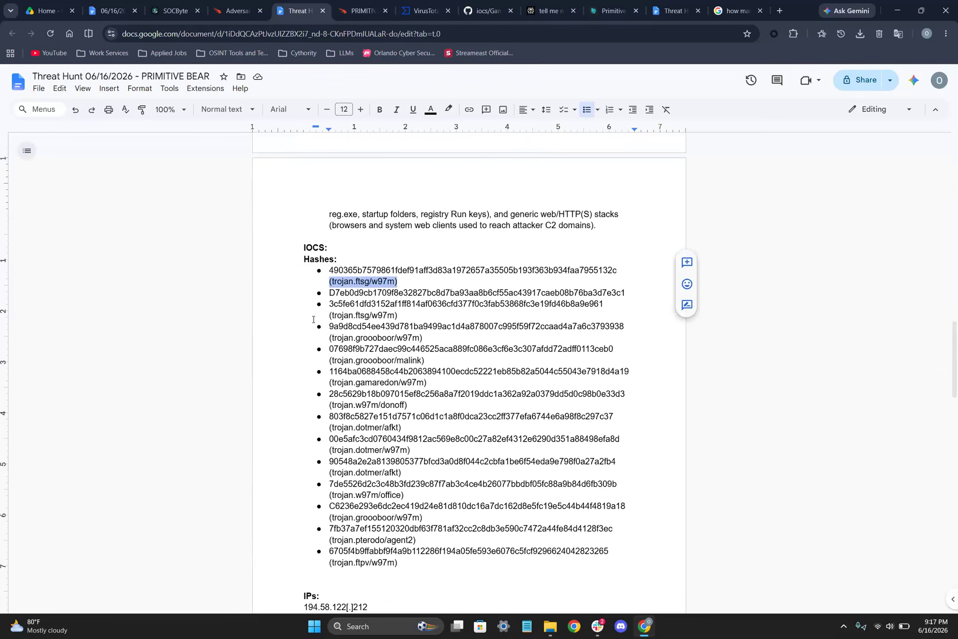
left_click_drag(398, 315, 328, 315)
scroll(381, 376, "down", 9)
scroll(380, 376, "up", 7)
scroll(407, 385, "up", 20)
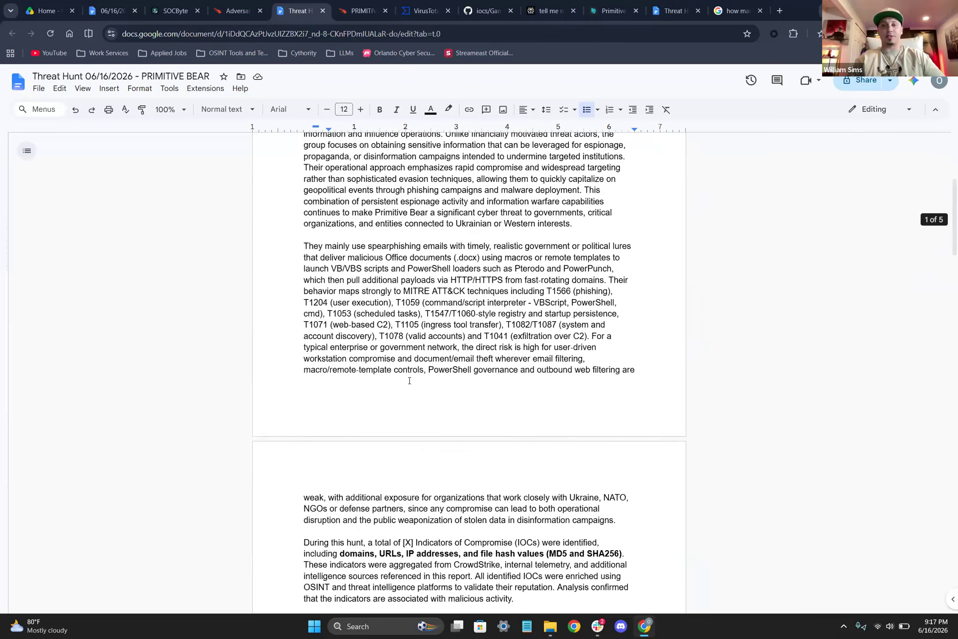
scroll(409, 381, "up", 6)
scroll(601, 494, "down", 3)
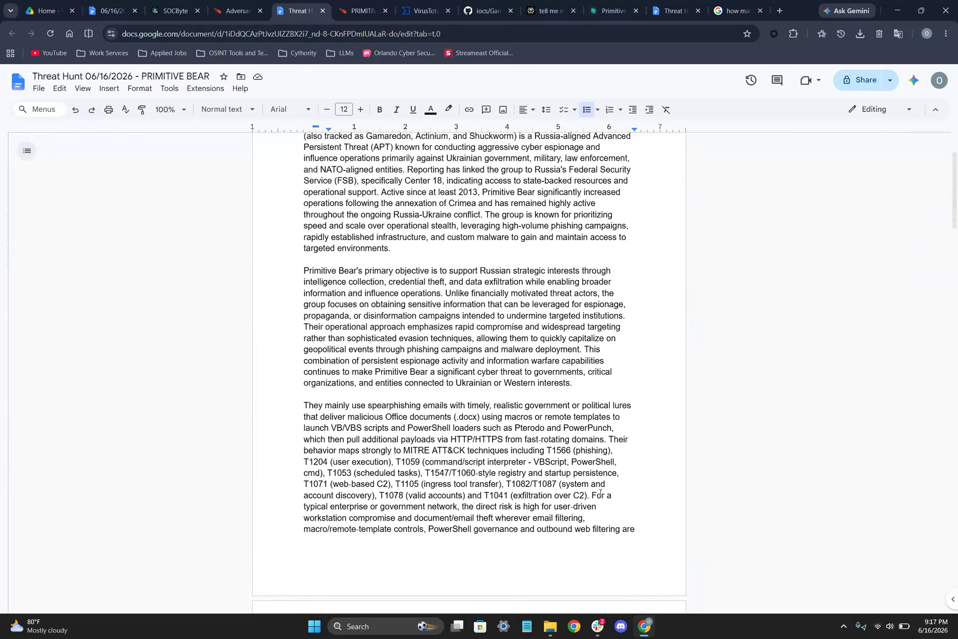
scroll(631, 528, "down", 5)
scroll(620, 489, "up", 3)
scroll(621, 489, "up", 5)
Scroll down the draft to its list of four IPs and clear the text selection
left_click_drag(304, 220, 625, 454)
scroll(572, 466, "down", 2)
scroll(646, 451, "down", 2)
scroll(644, 450, "down", 2)
scroll(535, 460, "down", 10)
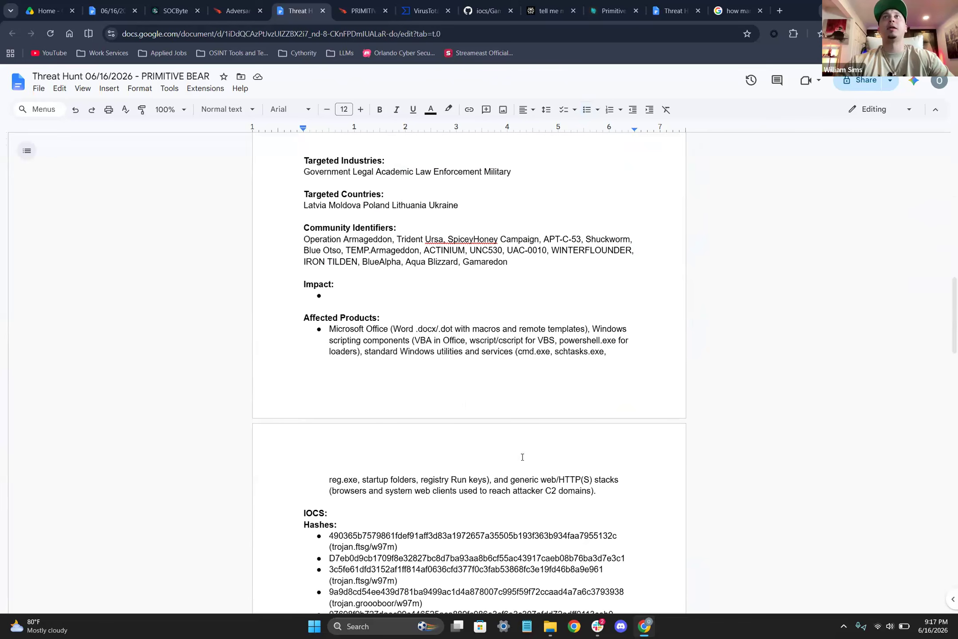
left_click(618, 353)
scroll(420, 436, "down", 3)
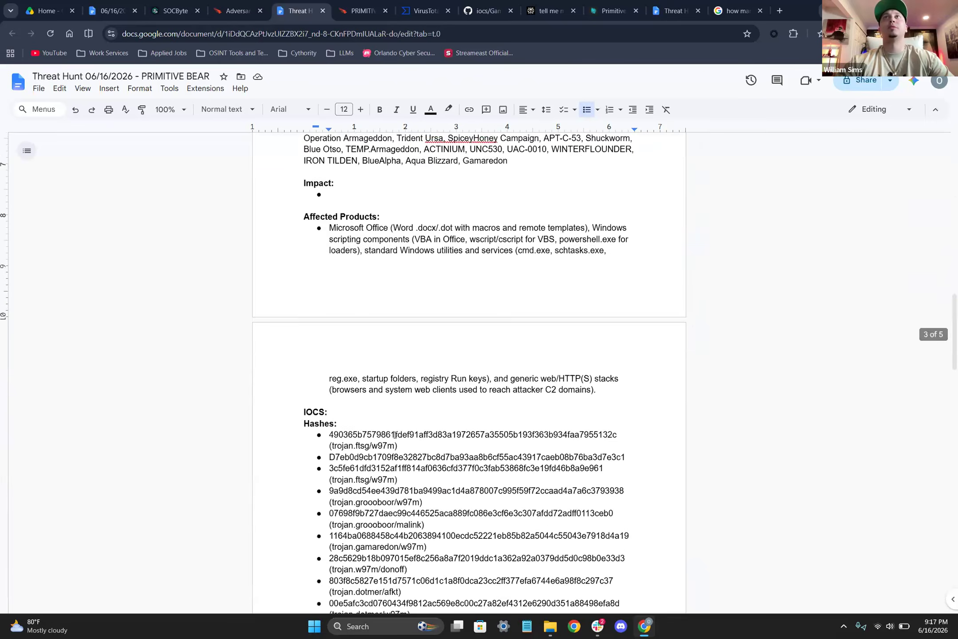
scroll(566, 457, "down", 8)
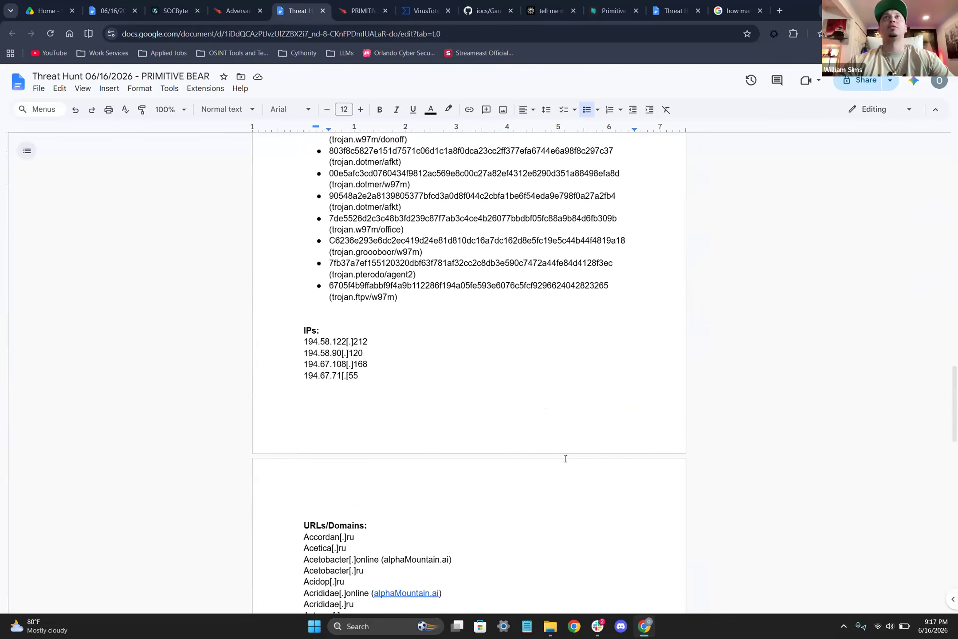
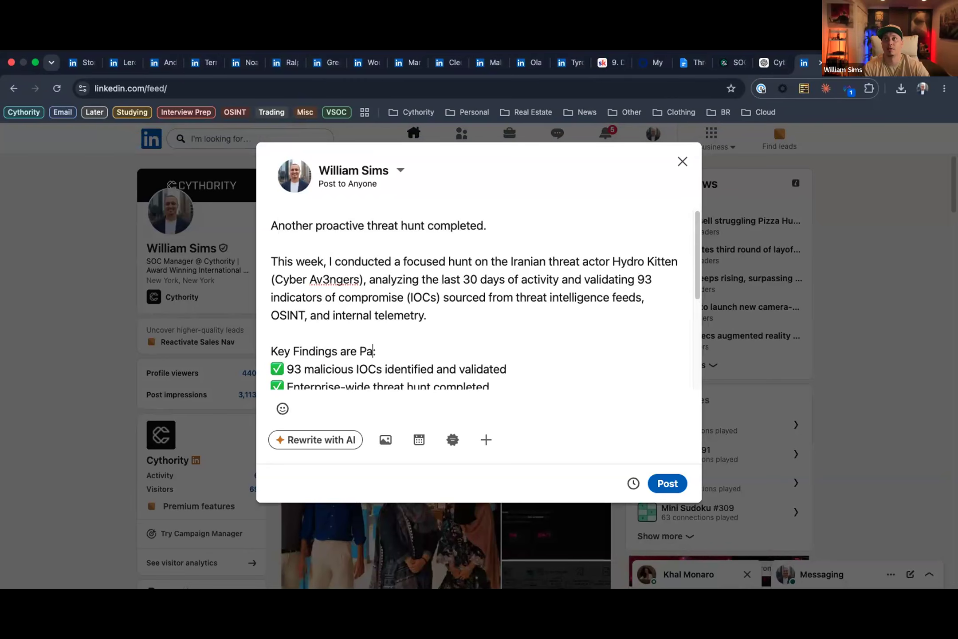
Correct the line to 'Key Findings are Pasted Below:' and add blank lines below it and before the closing paragraph
key("BackSpace")
type("Below")
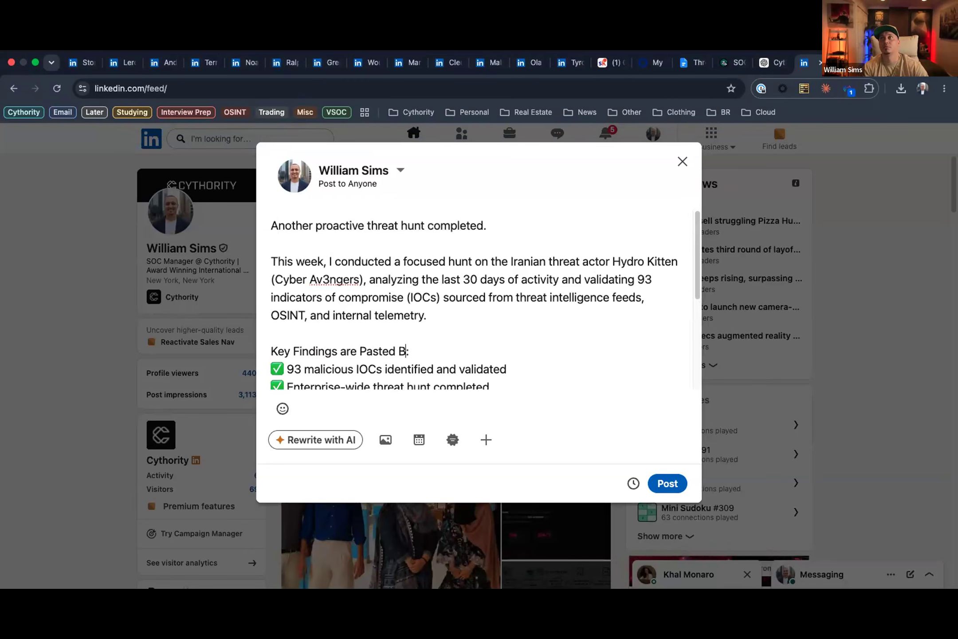
left_click(454, 342)
key("Return")
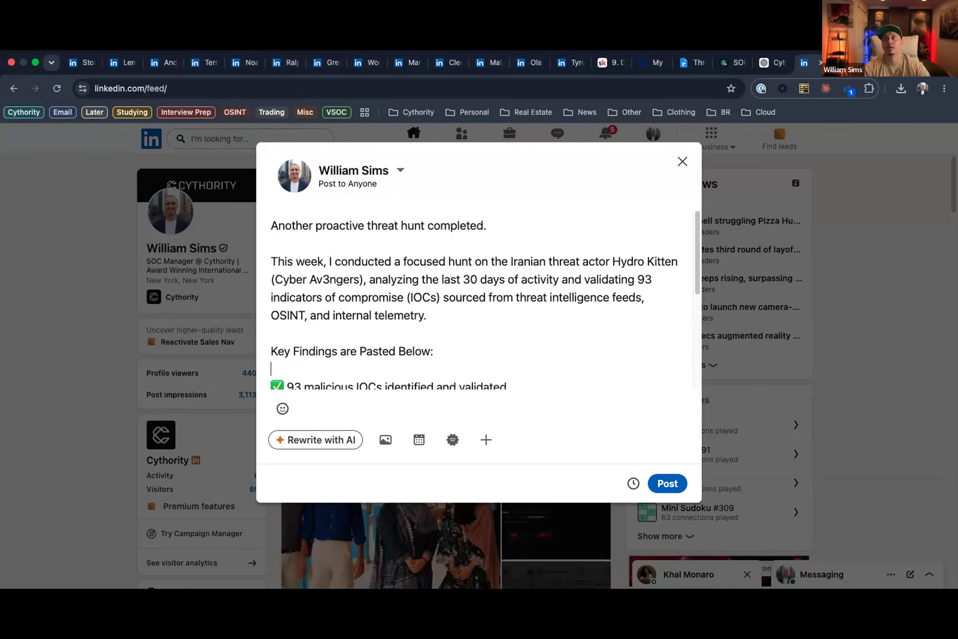
scroll(426, 344, "down", 4)
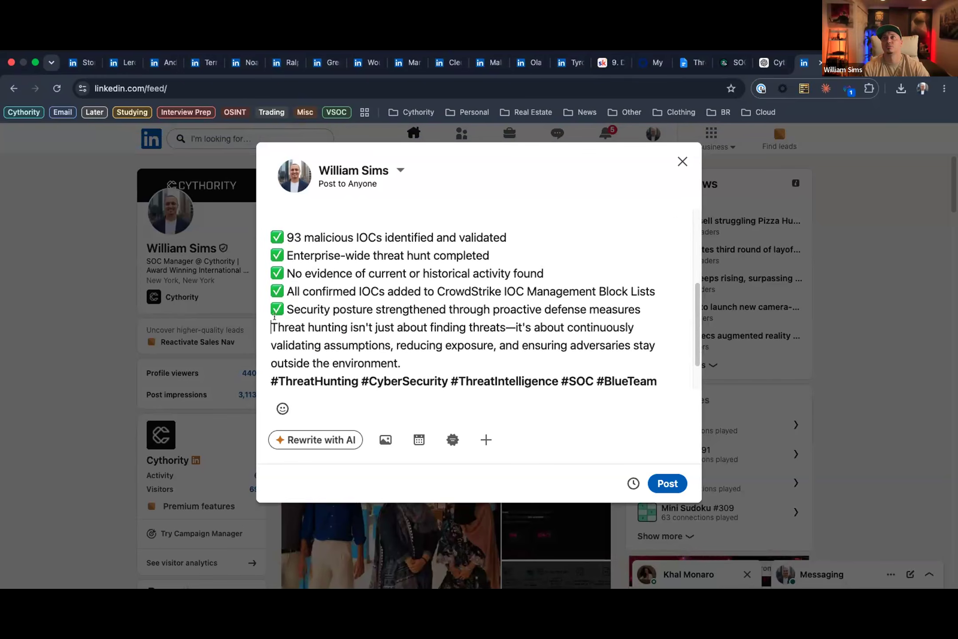
key("Return")
scroll(389, 294, "up", 2)
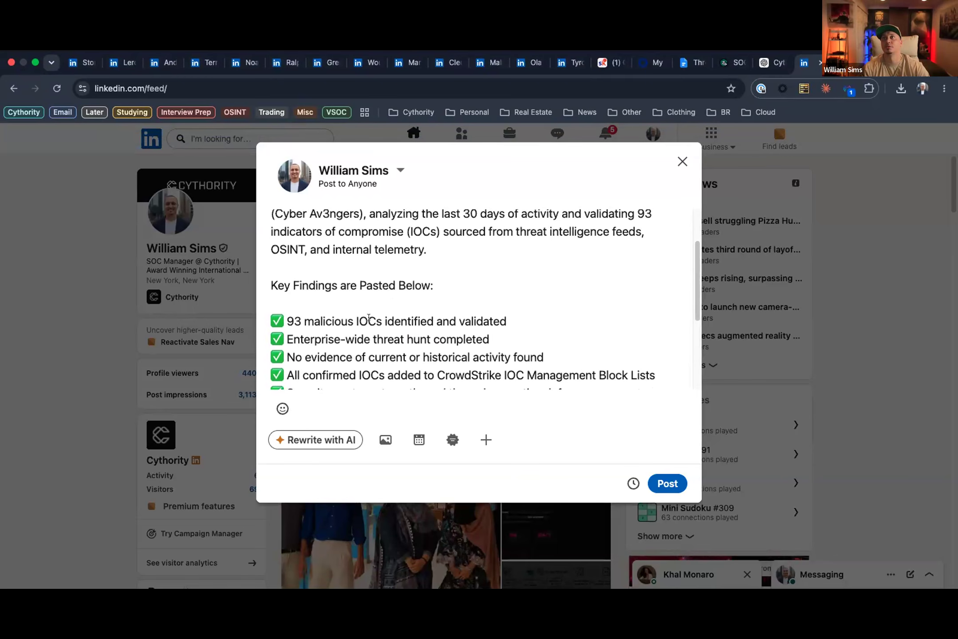
scroll(369, 318, "down", 1)
Review the 93 malicious IOCs line and the No evidence and All confirmed IOCs checklist lines
triple_click(342, 289)
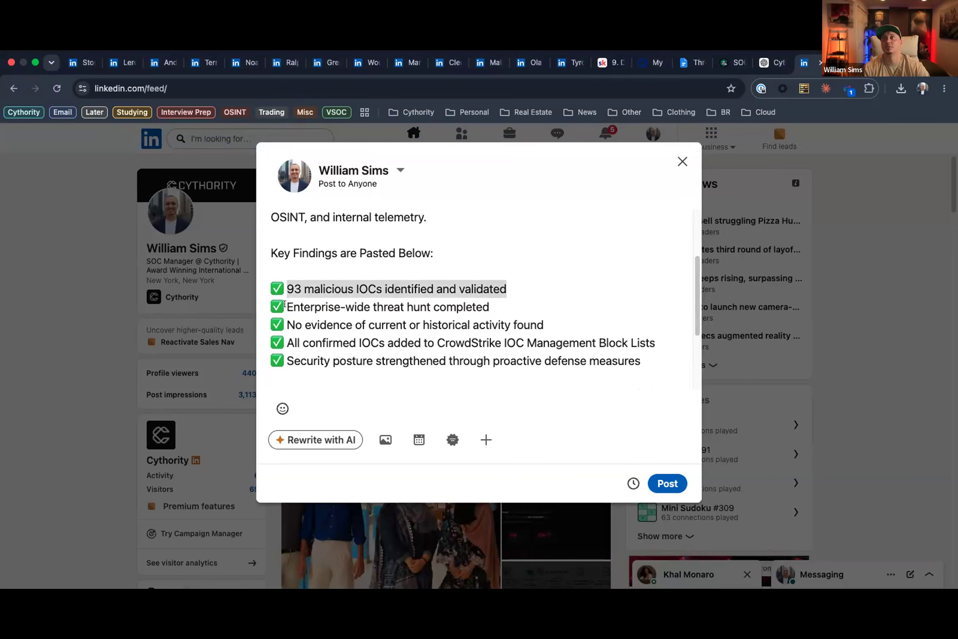
left_click(446, 307)
left_click(394, 307)
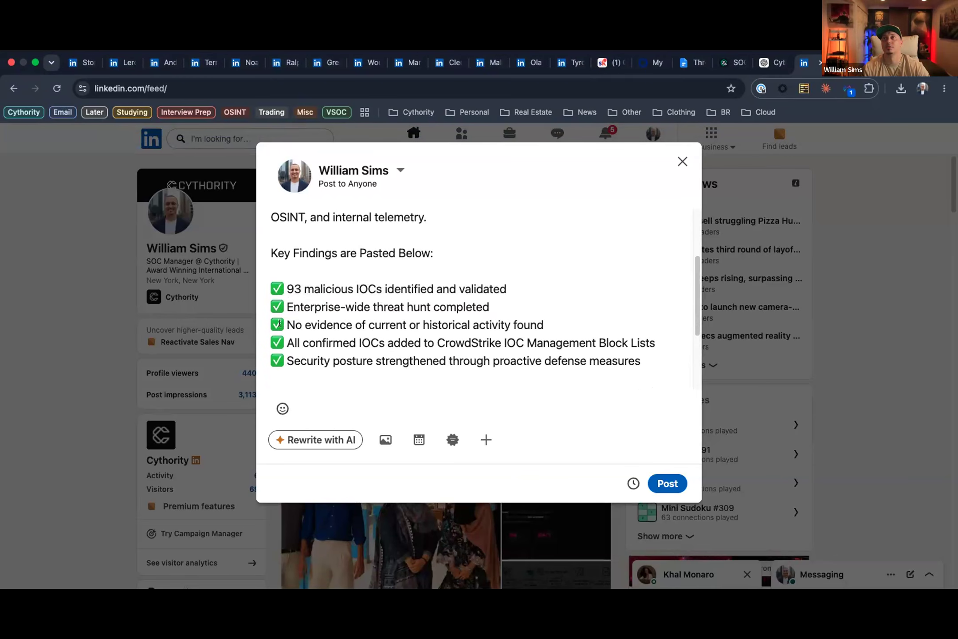
triple_click(467, 324)
triple_click(324, 343)
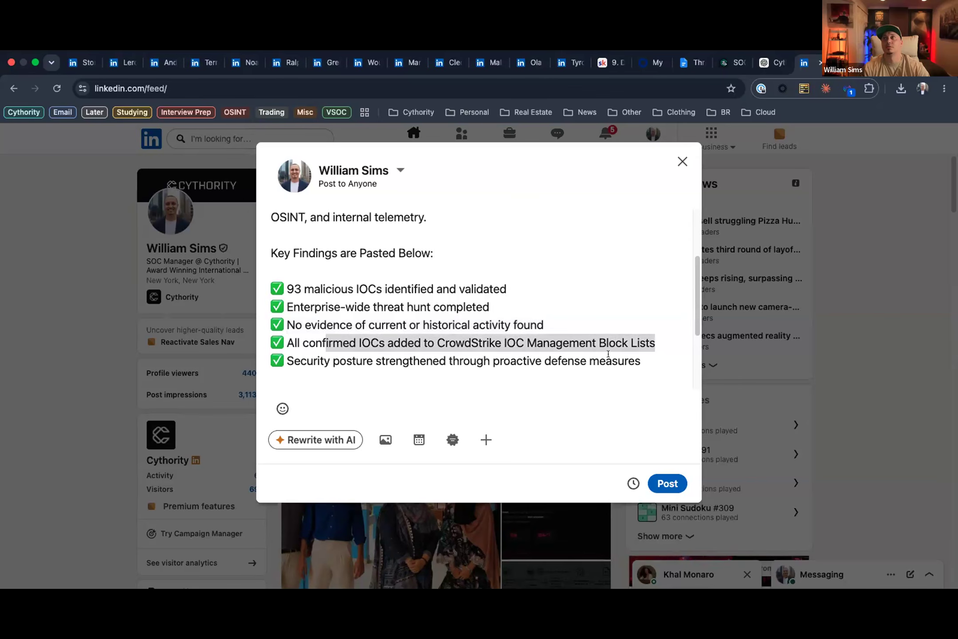
left_click(395, 361)
Replace the em dash in 'threats—it's' with a comma and add a blank line before the hashtags
scroll(522, 365, "down", 1)
scroll(522, 366, "down", 3)
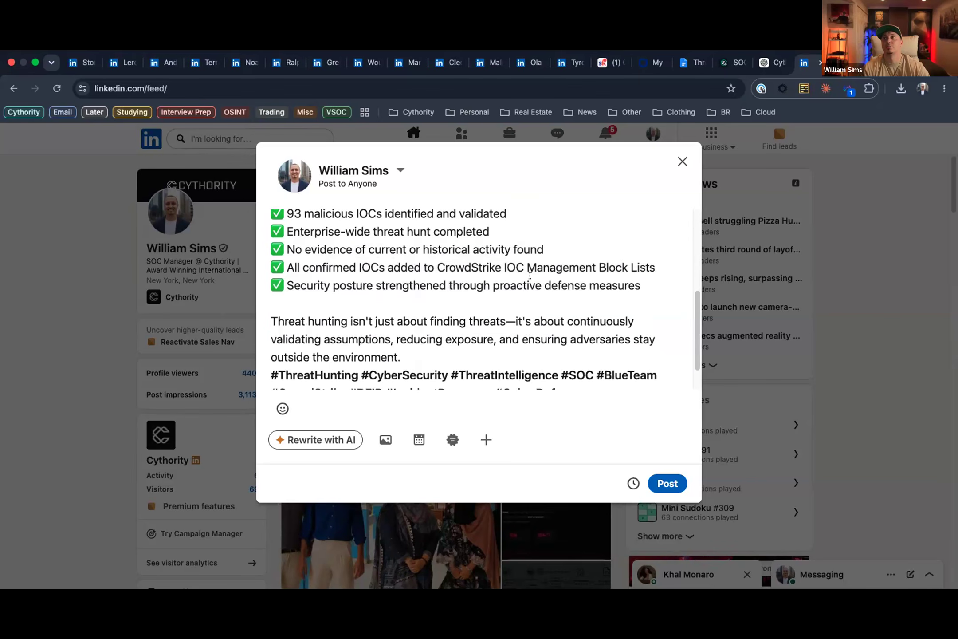
left_click(513, 319)
key("BackSpace")
type(",")
left_click(599, 318)
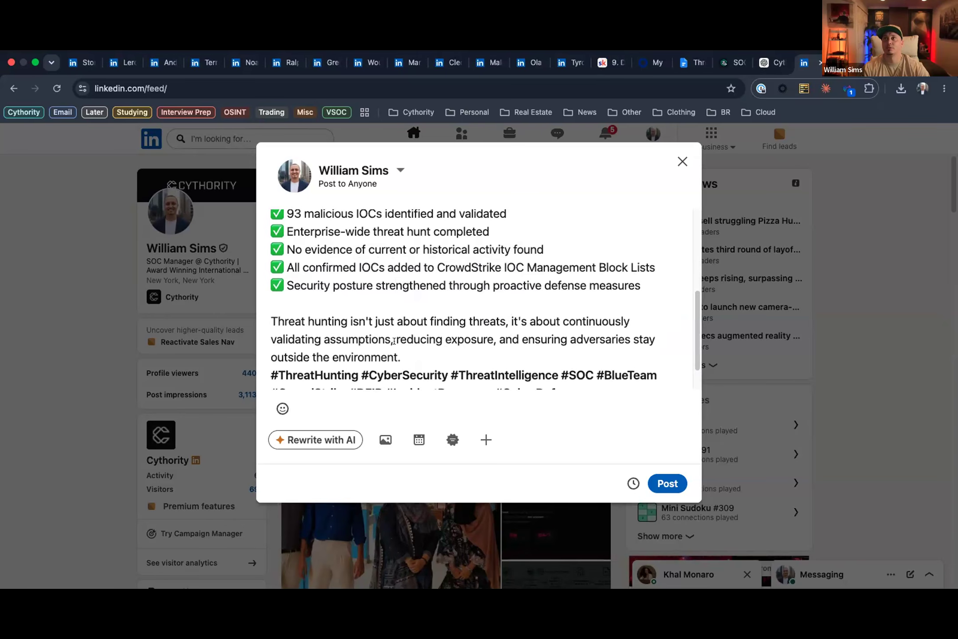
left_click_drag(395, 340, 495, 336)
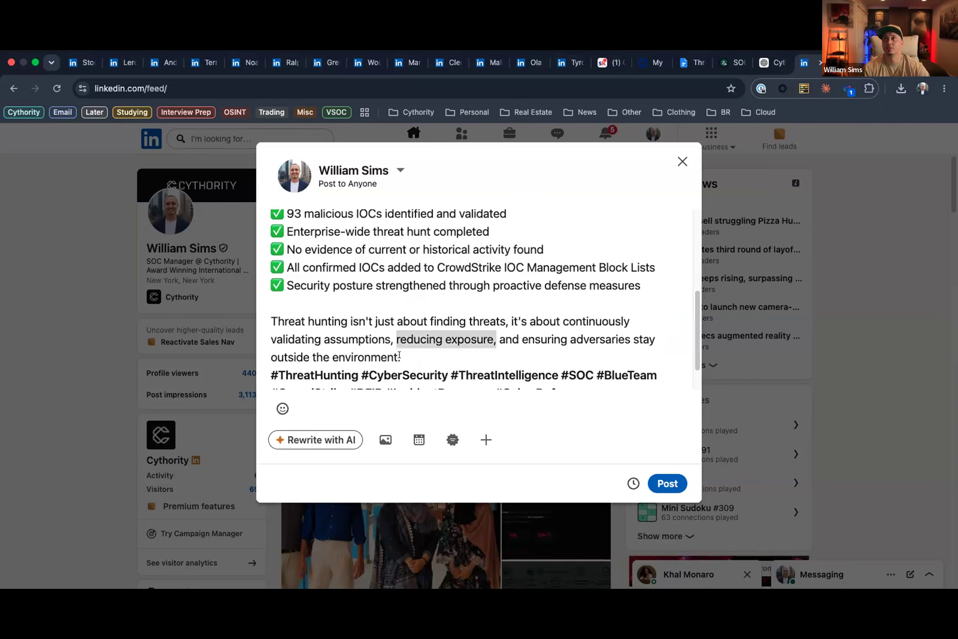
left_click(400, 355)
key("Return")
Delete the #CyberDefense, #CyberThreatIntelligence, #ThreatIntelligence and #SecurityOperations hashtags
scroll(444, 346, "down", 3)
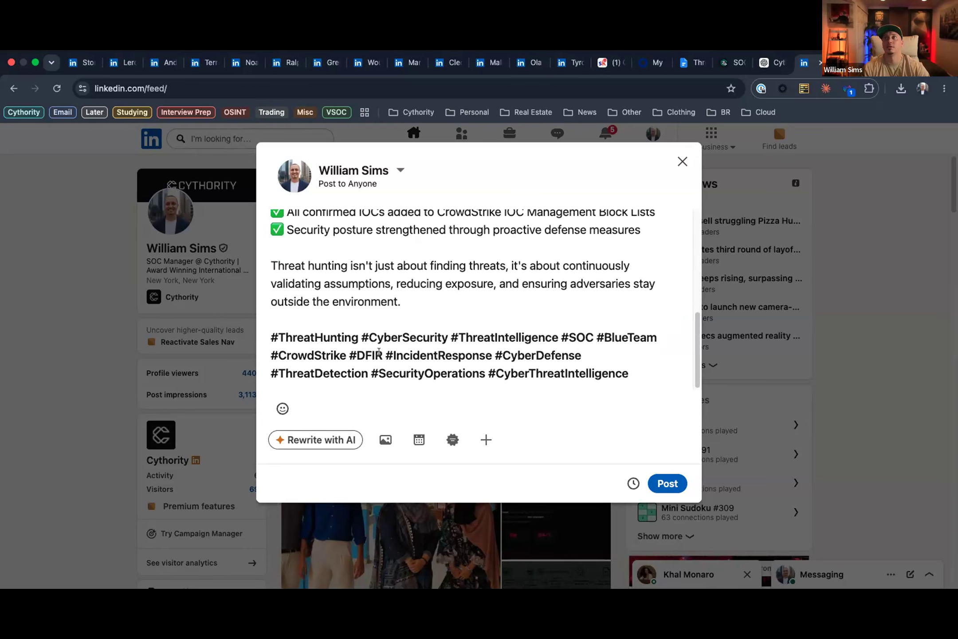
left_click(494, 355)
left_click_drag(495, 355, 664, 347)
key("BackSpace")
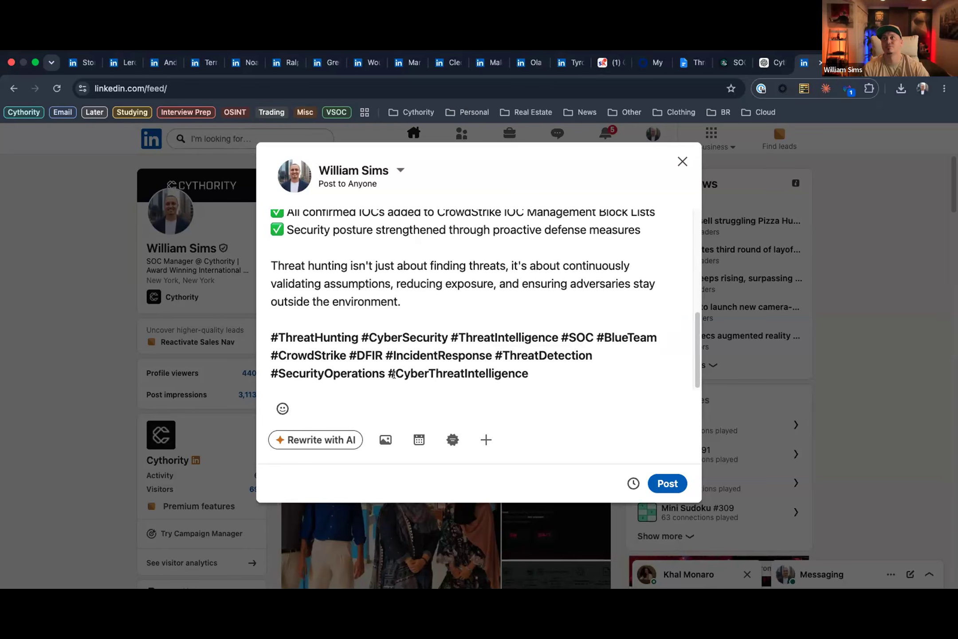
left_click_drag(531, 369, 386, 373)
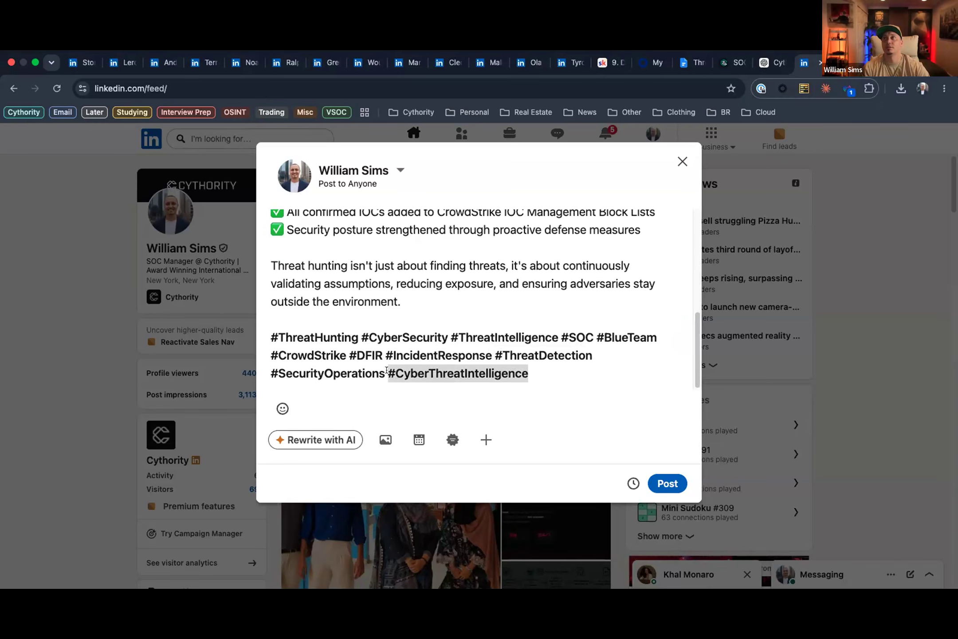
key("BackSpace")
left_click_drag(557, 336, 449, 337)
key("BackSpace")
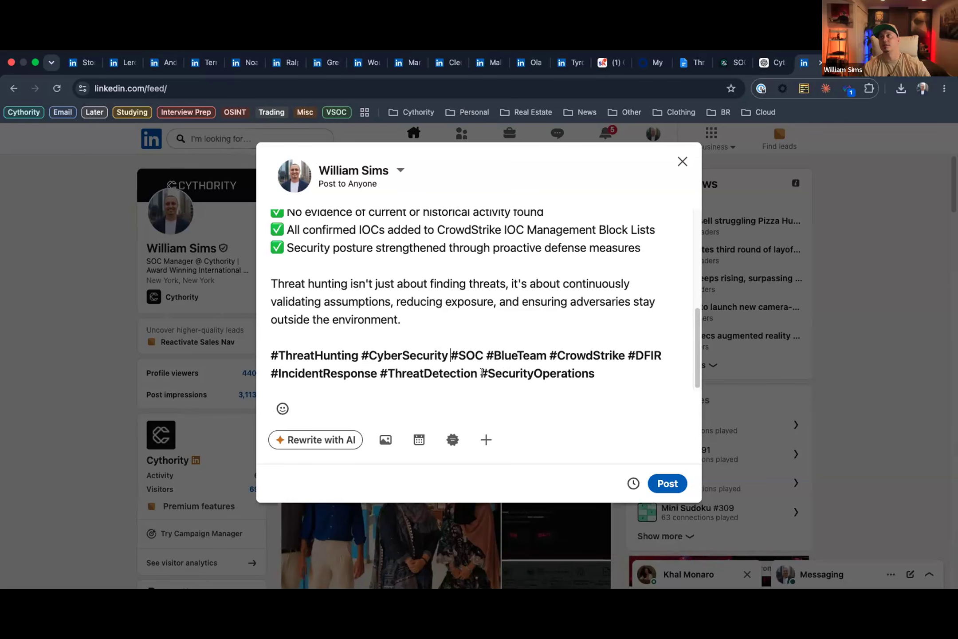
left_click_drag(483, 372, 599, 371)
key("BackSpace")
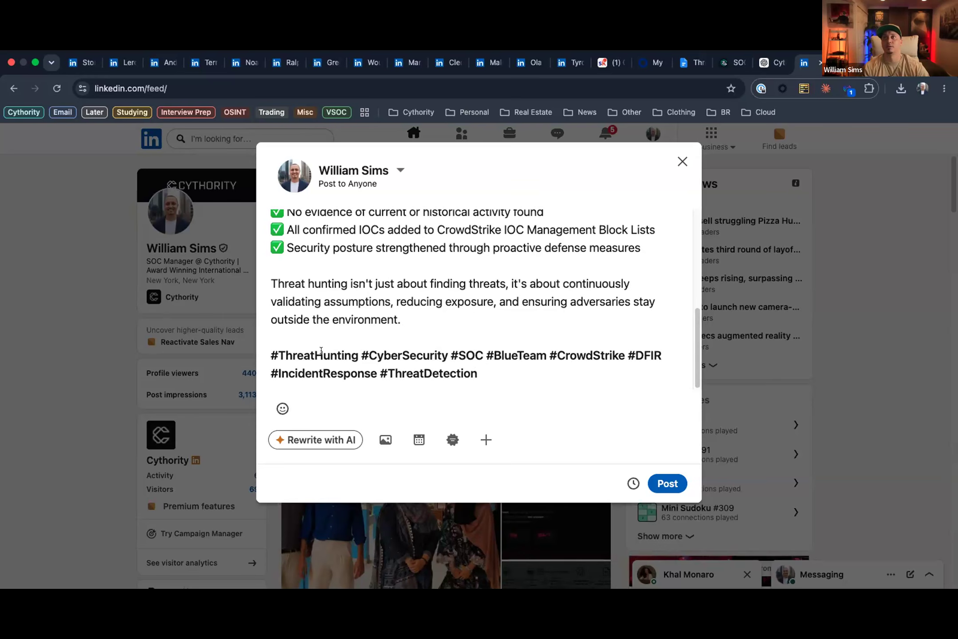
Remove the #BlueTeam and #DFIR hashtags and the extra space before #CrowdStrike
left_click(429, 355)
left_click(546, 355)
key("BackSpace")
key("BackSpace")
key("BackSpace")
key("BackSpace")
key("BackSpace")
key("BackSpace")
key("BackSpace")
key("BackSpace")
key("BackSpace")
key("BackSpace")
key("BackSpace")
key("Left")
key("Left")
key("Left")
left_click(522, 356)
left_click(581, 355)
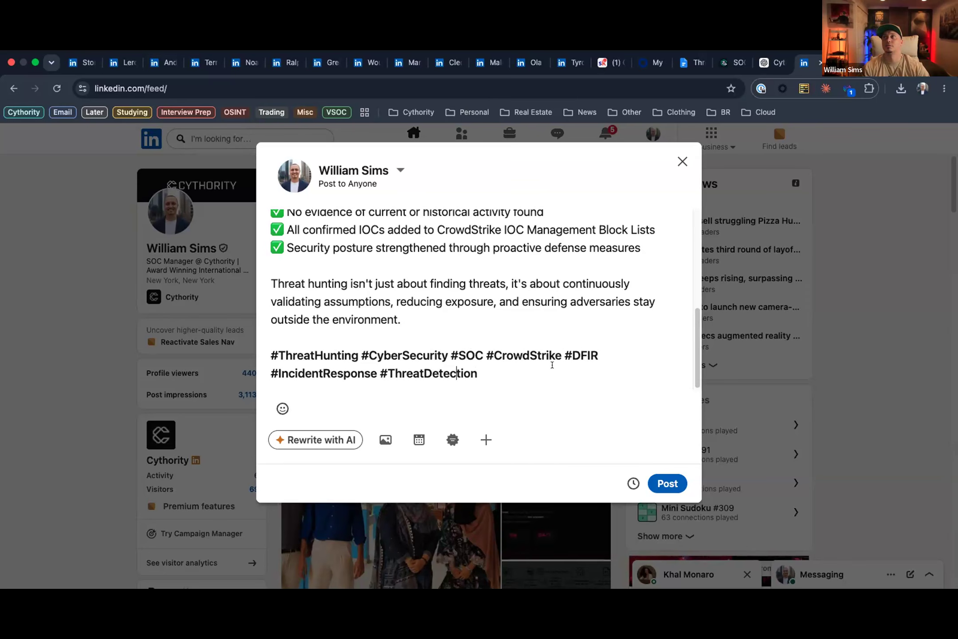
key("BackSpace")
key("BackSpace")
key("BackSpace")
key("BackSpace")
key("BackSpace")
key("BackSpace")
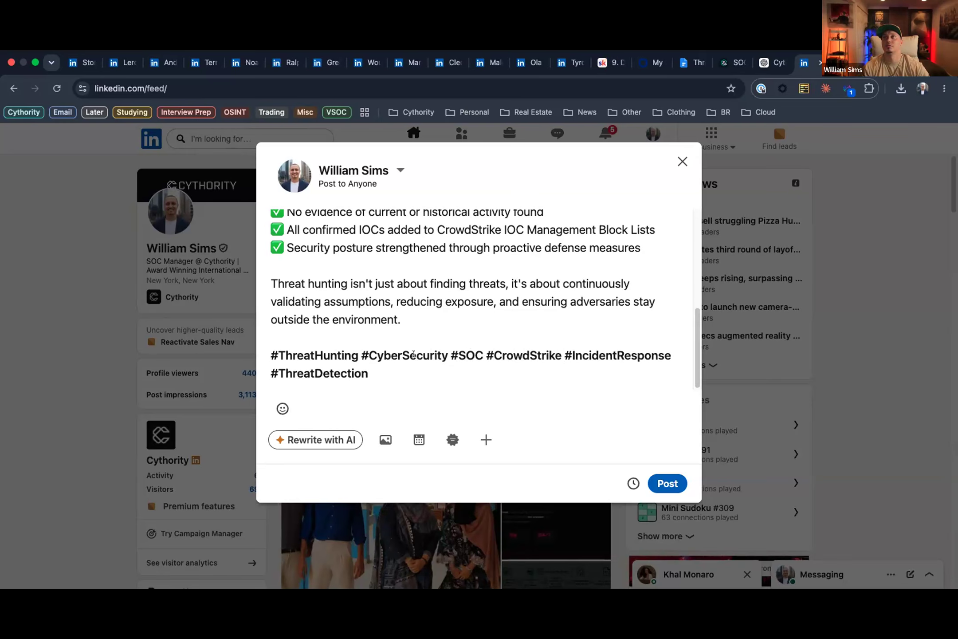
Try attaching a Desktop screenshot, cancel back to the draft, and reveal more attachment options
left_click(386, 440)
left_click(465, 418)
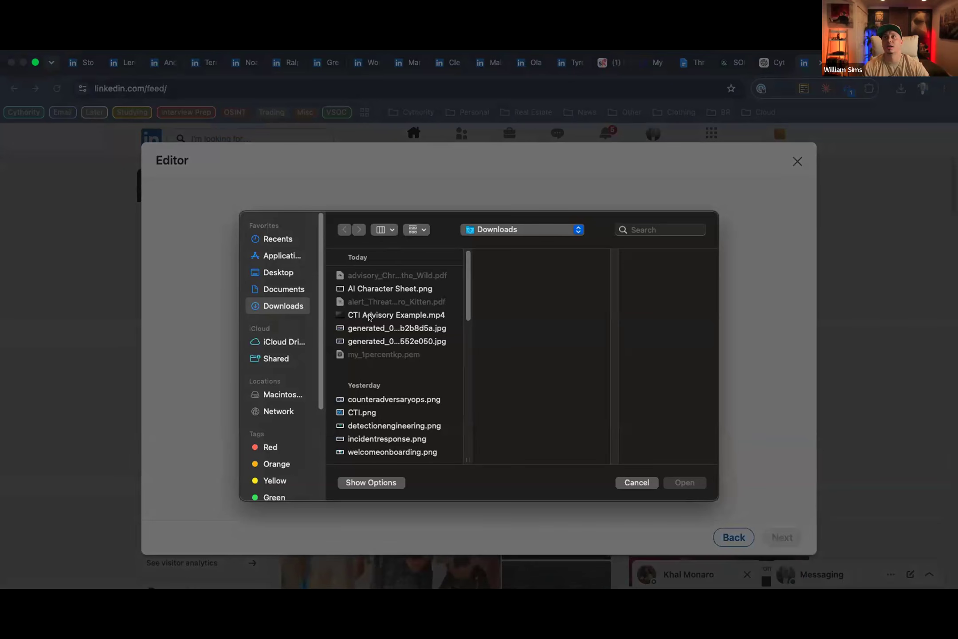
left_click(281, 272)
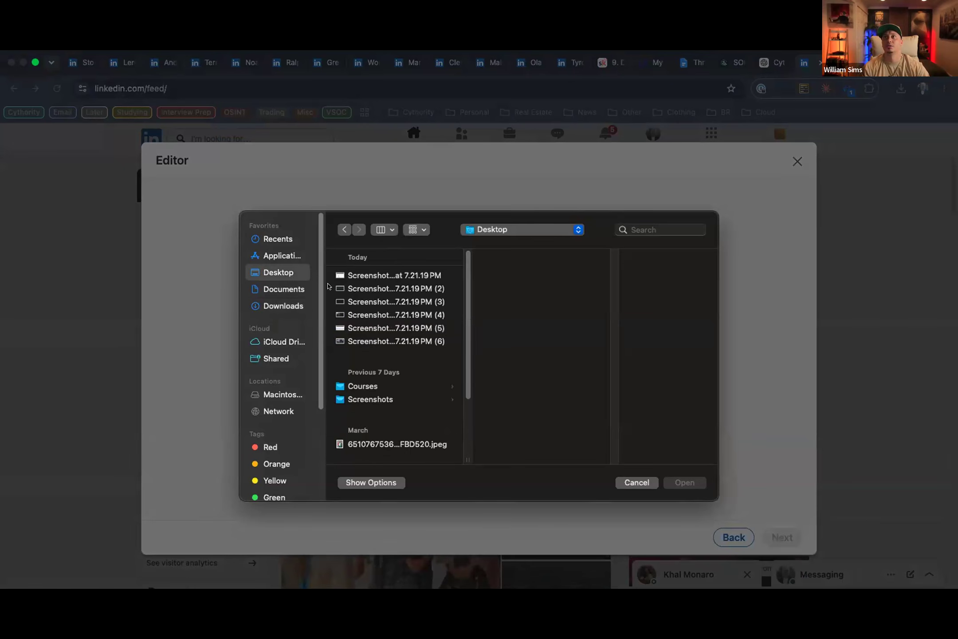
left_click(378, 276)
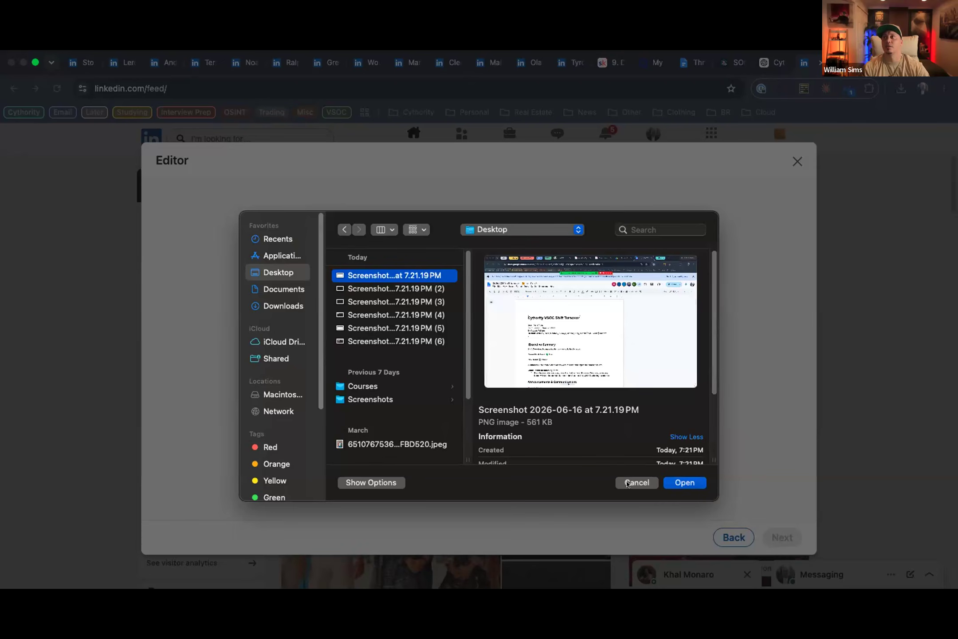
left_click(627, 483)
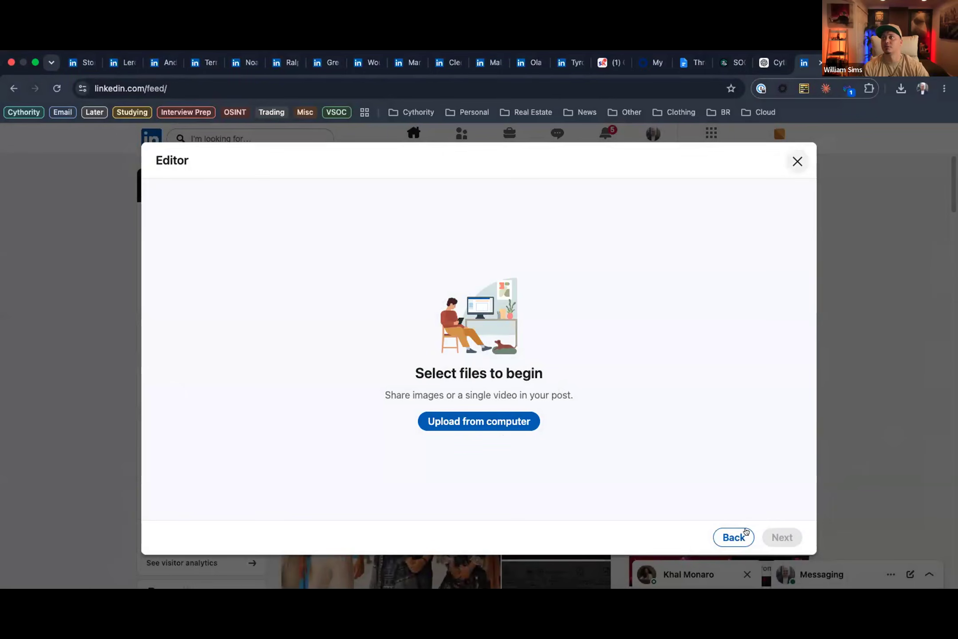
left_click(733, 536)
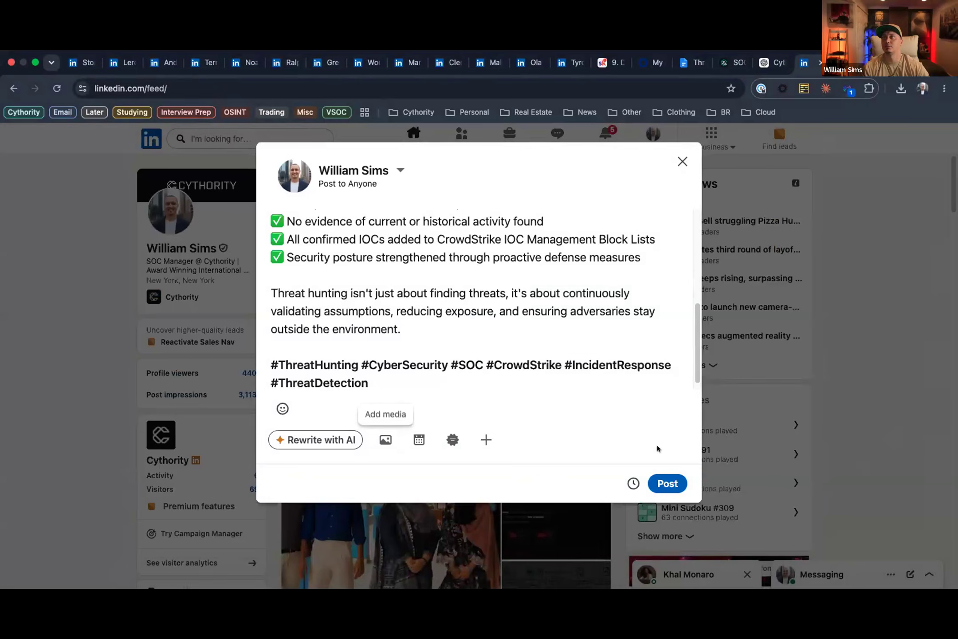
left_click(486, 438)
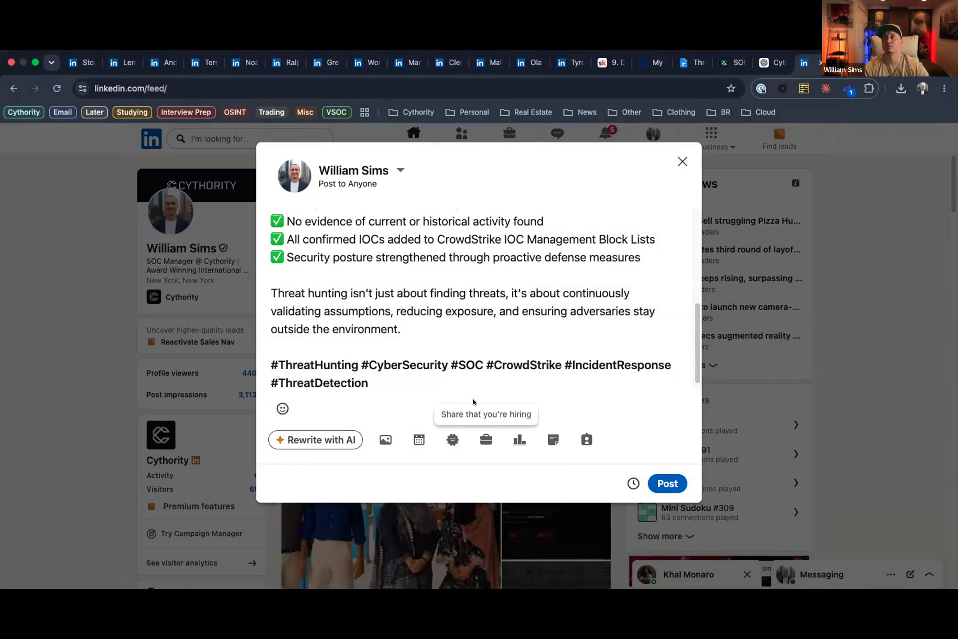
Start a document attachment and pick the Hydro Kitten threat hunt PDF
left_click(554, 440)
left_click(470, 211)
left_click(376, 275)
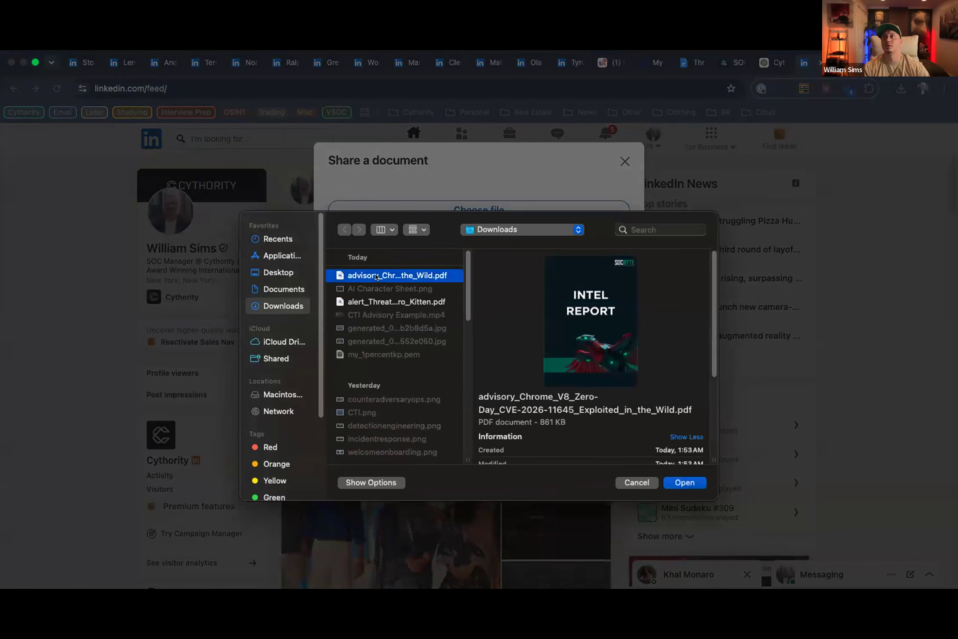
key("Down")
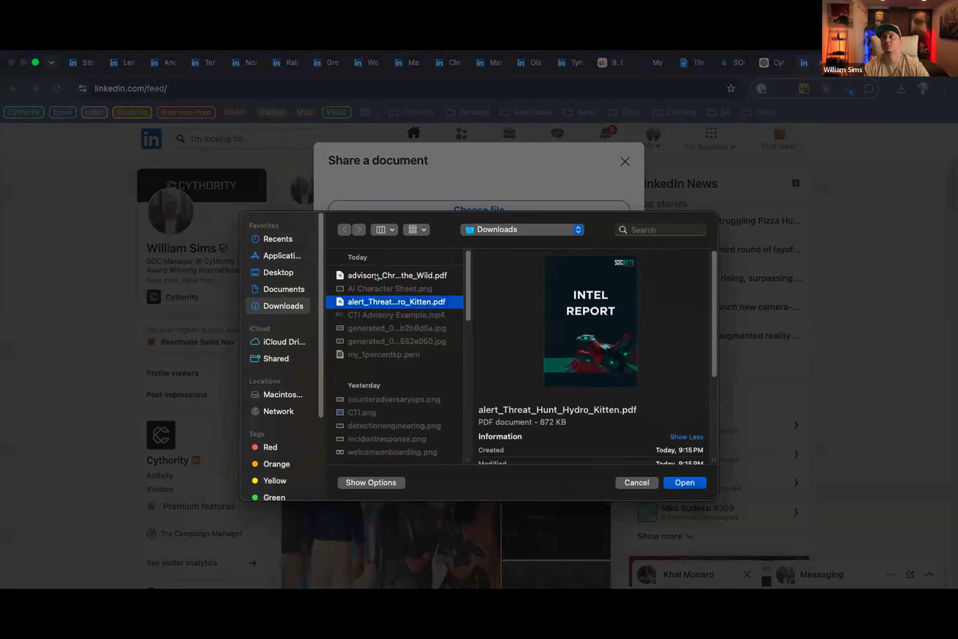
Rename the report PDF to 'Threat Hunt Hydro Kitten.pdf', replacing underscores with spaces
right_click(399, 303)
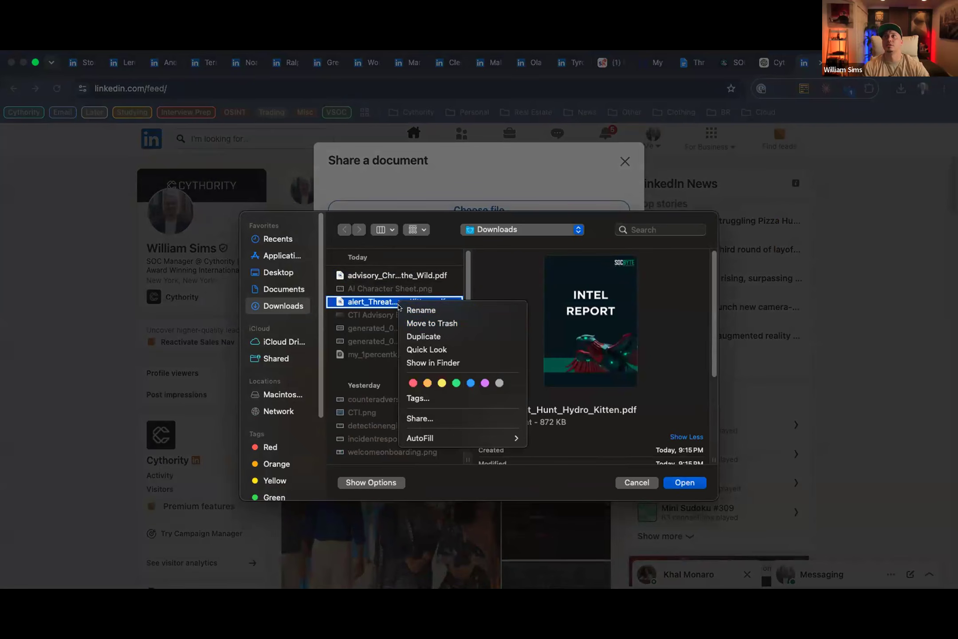
left_click(421, 309)
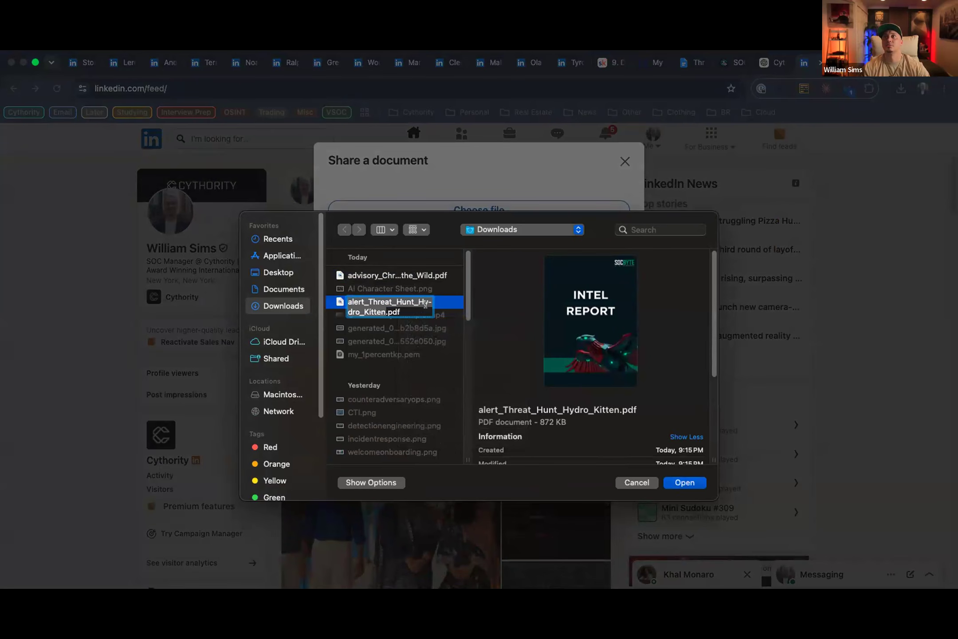
left_click(425, 305)
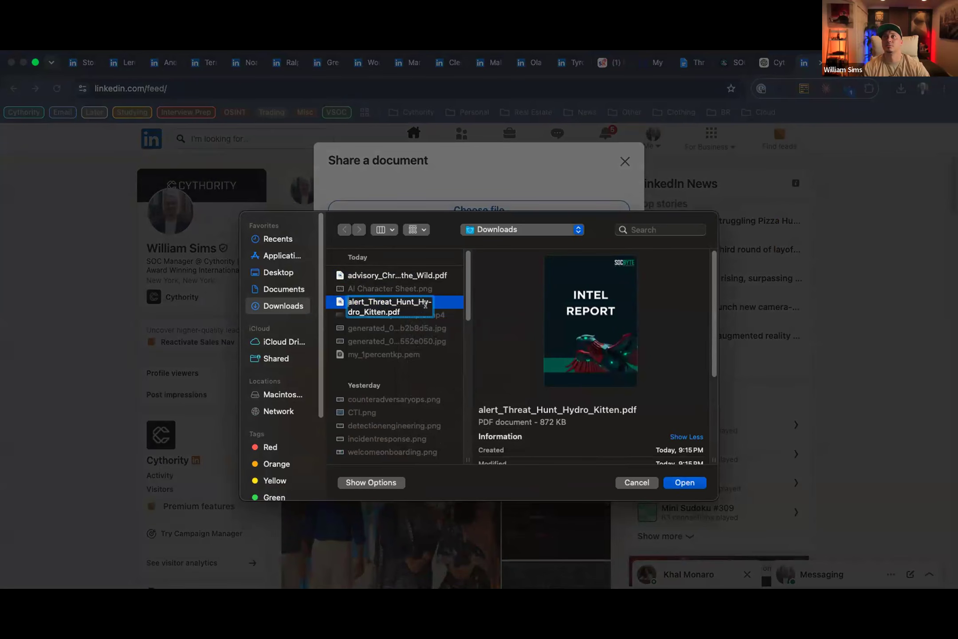
key("BackSpace")
key("BackSpace")
key("BackSpace")
key("BackSpace")
key("BackSpace")
key("BackSpace")
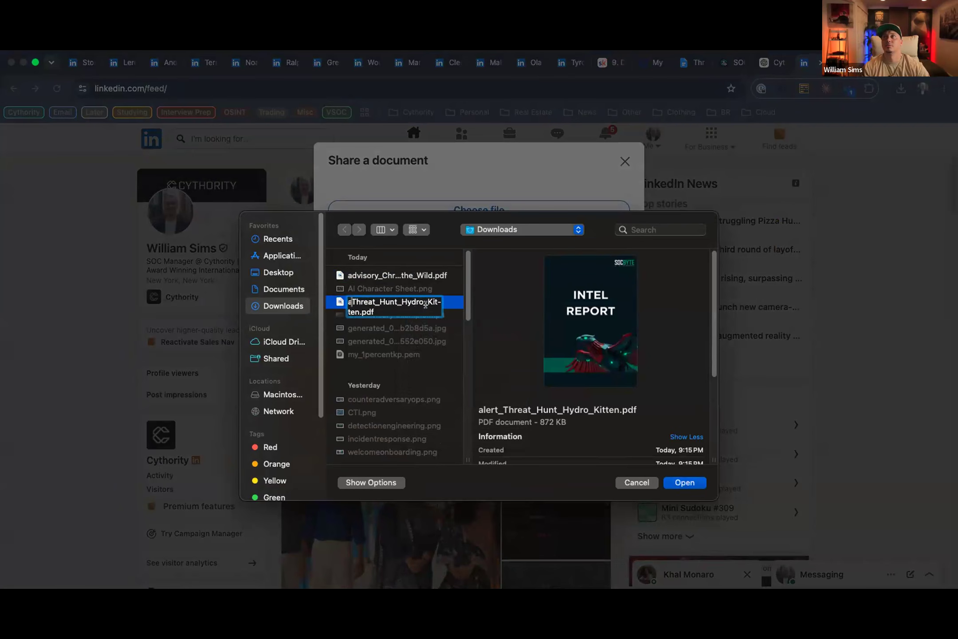
key("Right")
key("Right")
key("Right")
key("Right")
key("Right")
key("Right")
key("BackSpace")
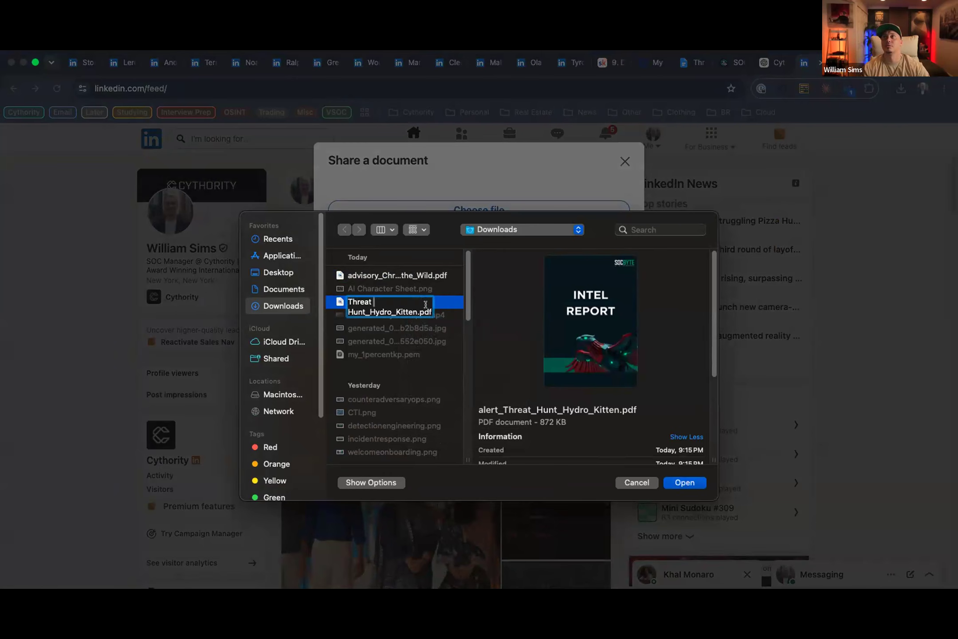
key("Right")
key("Right")
key("Right")
key("BackSpace")
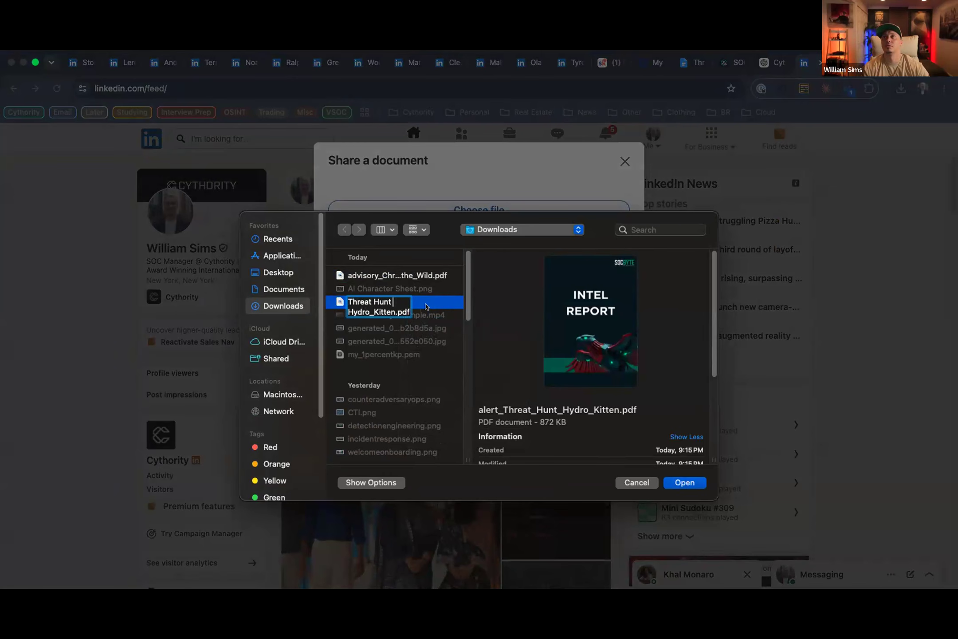
key("Right")
key("Right")
key("BackSpace")
key("Return")
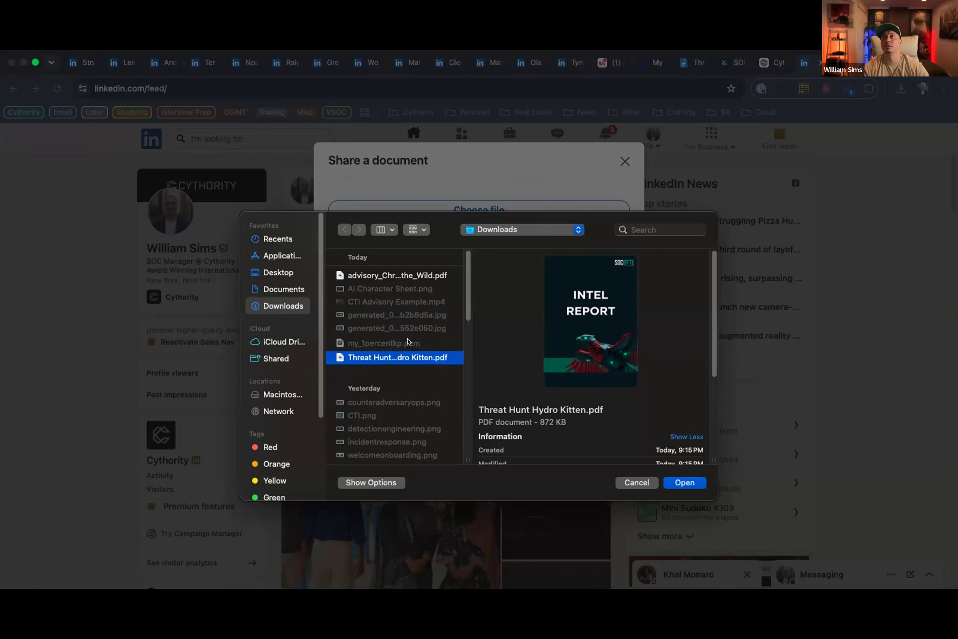
Attach the renamed PDF and title the document 'Hydro Kitten Threat Hunt', fixing the 'Hyrdo' typo
left_click(693, 485)
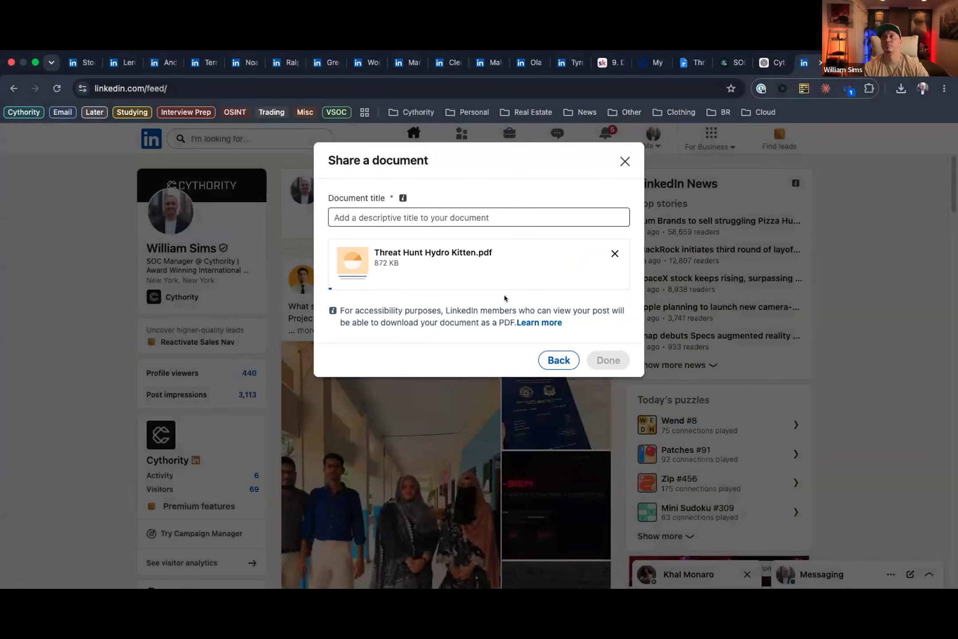
left_click(406, 214)
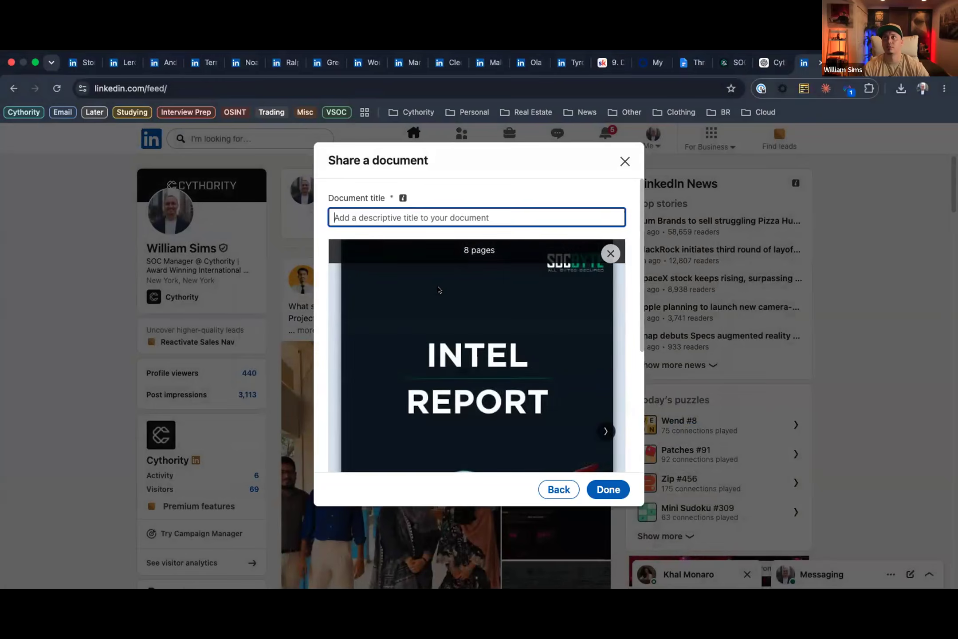
scroll(439, 289, "down", 3)
scroll(477, 324, "up", 4)
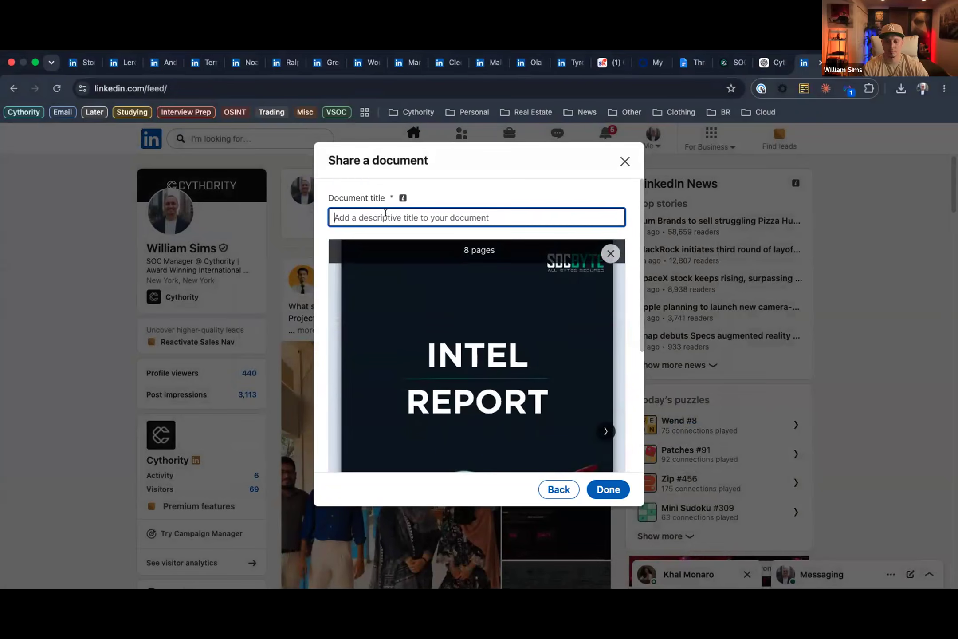
type("Hyrdo Kitten Threat Hunt")
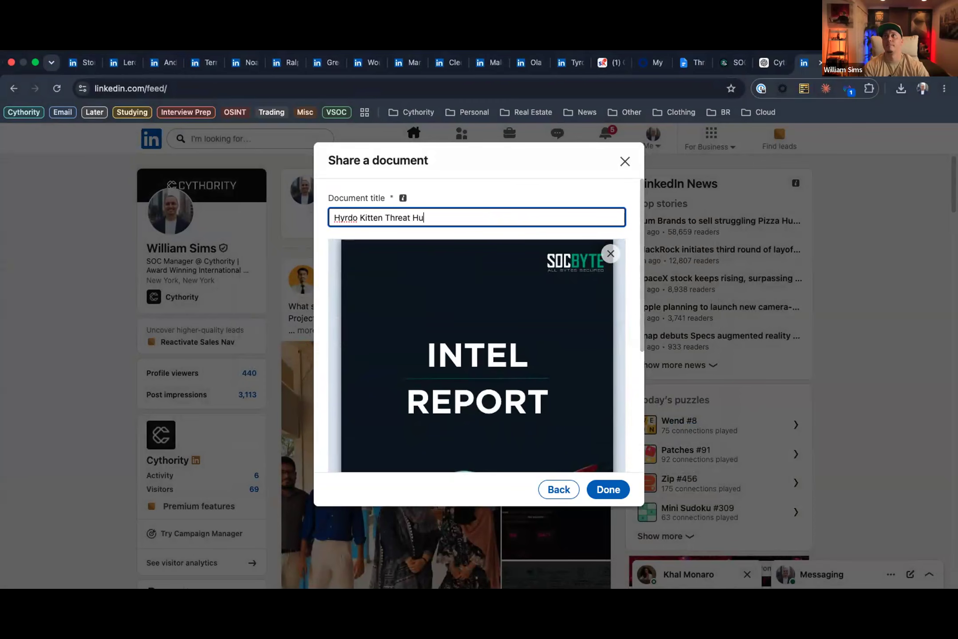
left_click(342, 217)
key("BackSpace")
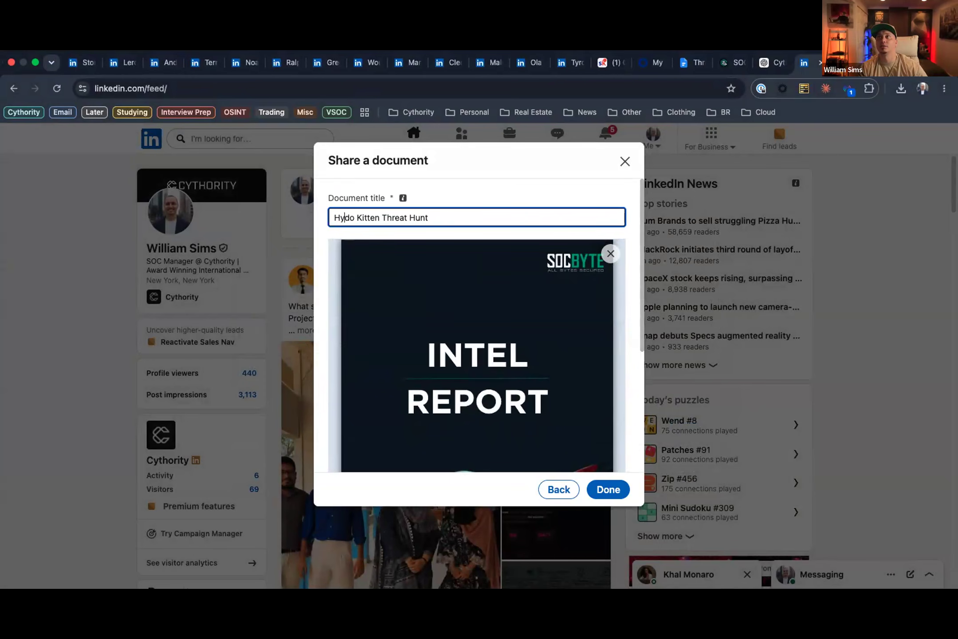
type("r")
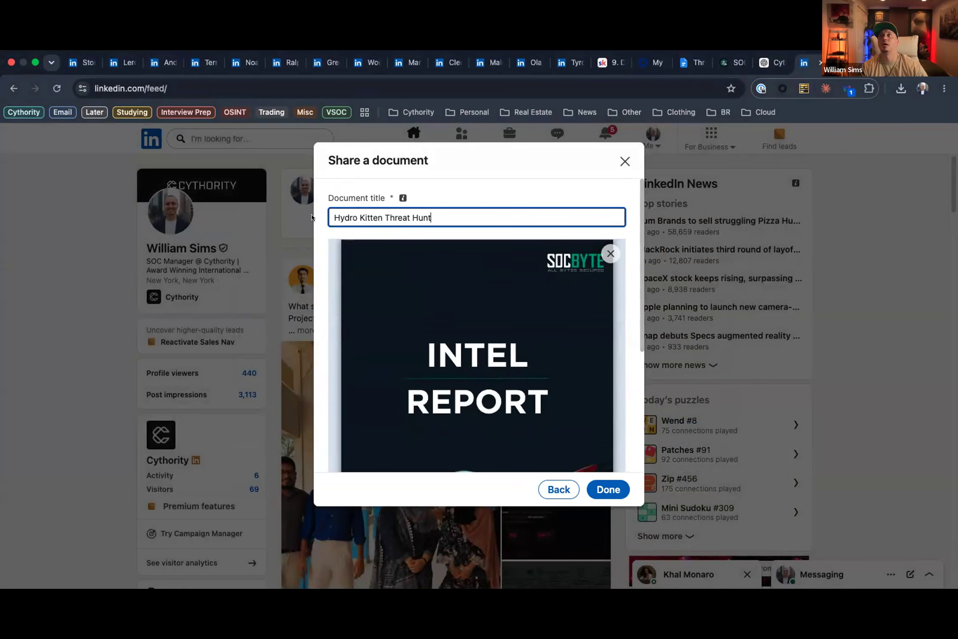
key("super+a")
scroll(520, 274, "down", 5)
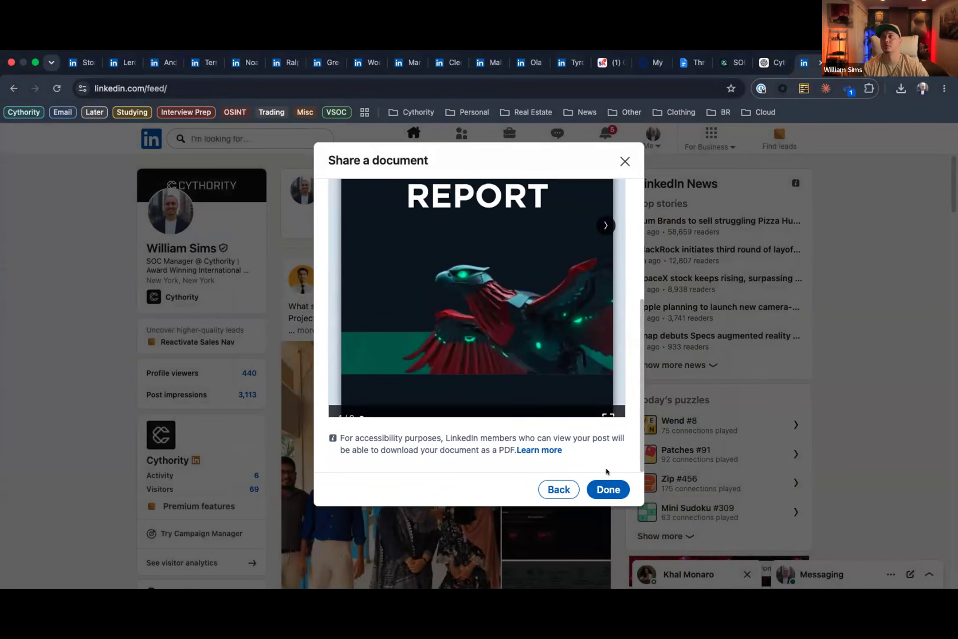
Attach the document to the post and review the opening 'This week' sentence
left_click(608, 489)
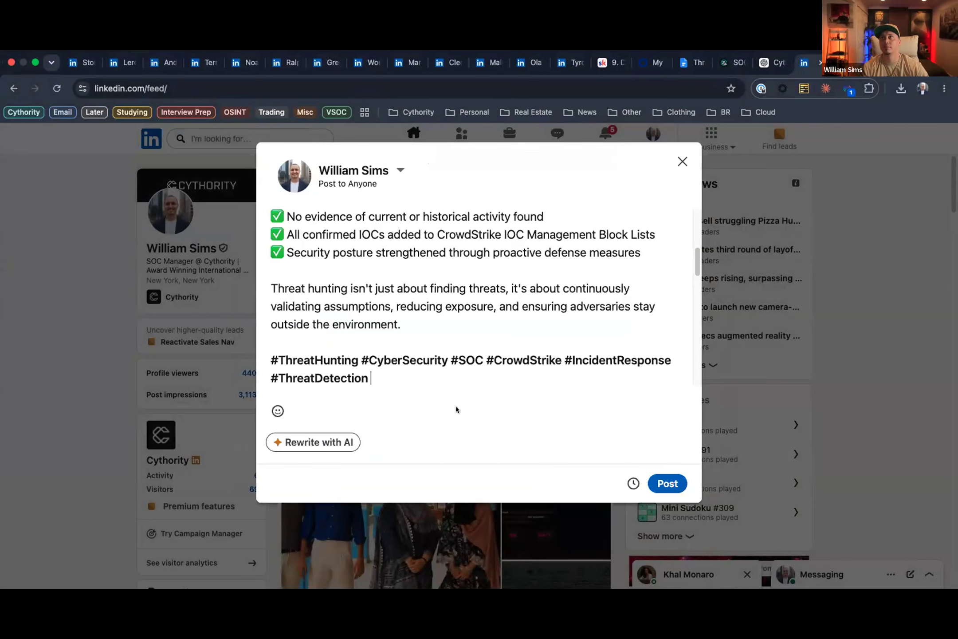
scroll(360, 364, "up", 10)
scroll(333, 319, "down", 1)
left_click_drag(269, 258, 426, 256)
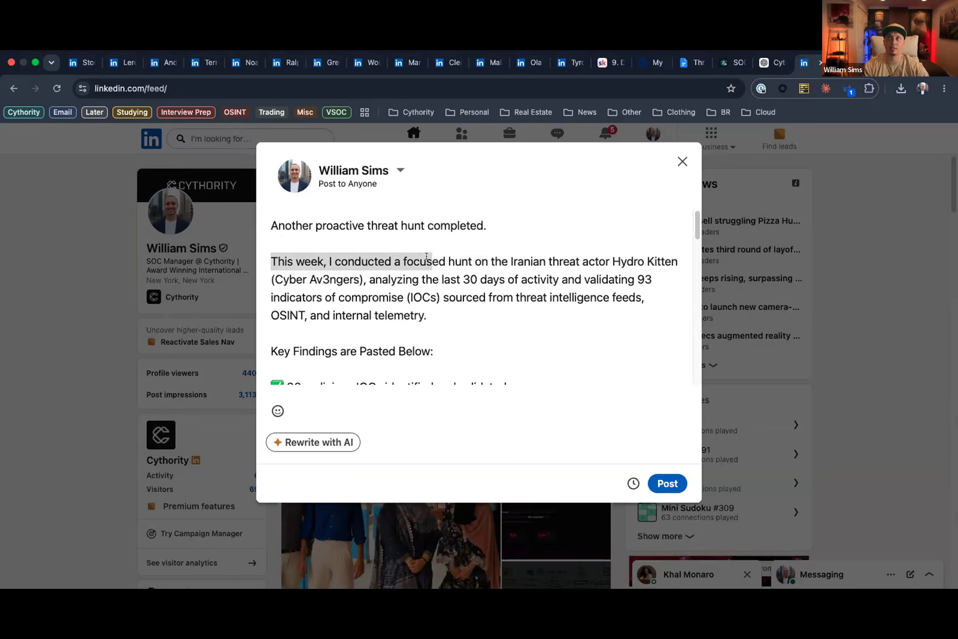
left_click(327, 256)
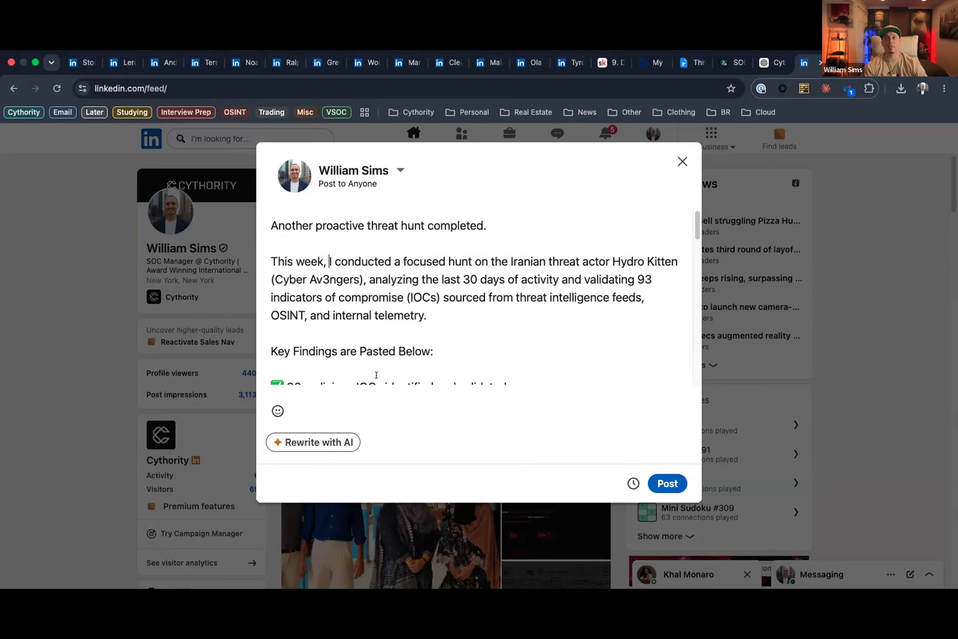
left_click_drag(271, 260, 381, 251)
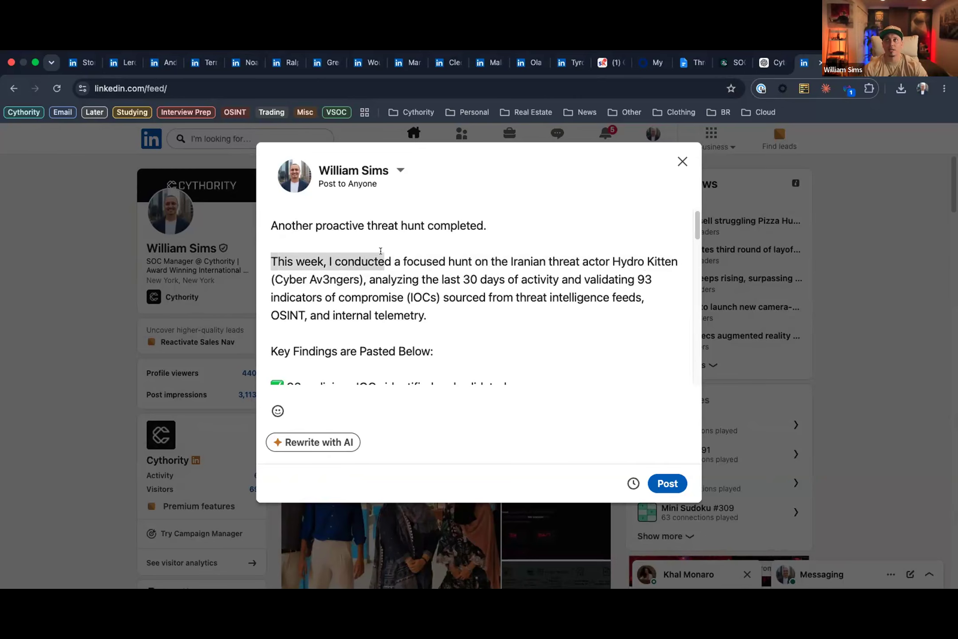
scroll(381, 250, "down", 2)
left_click(380, 251)
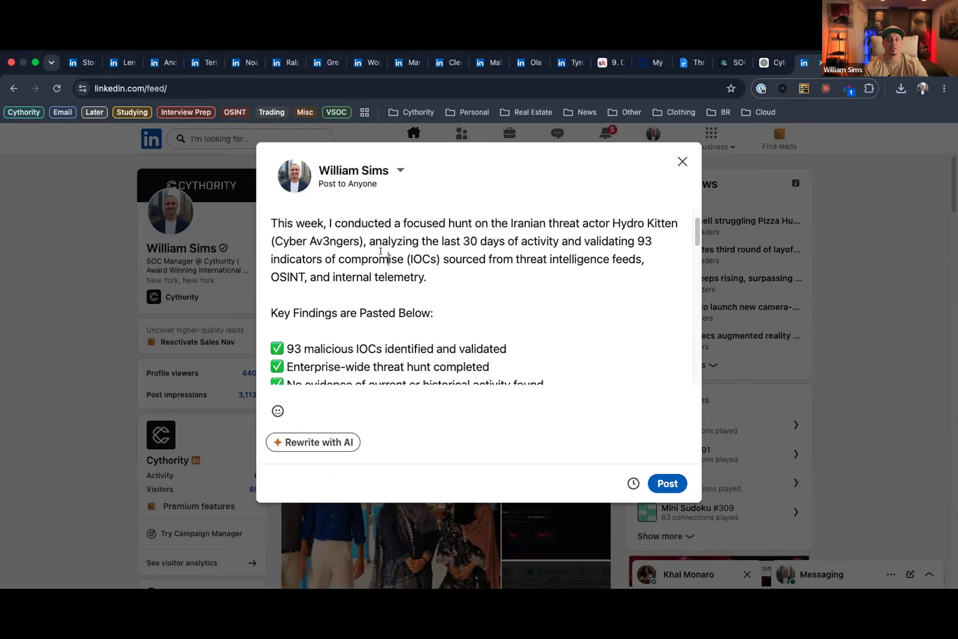
Delete 'are' so the line reads 'Key Findings Pasted Below:'
scroll(381, 251, "down", 3)
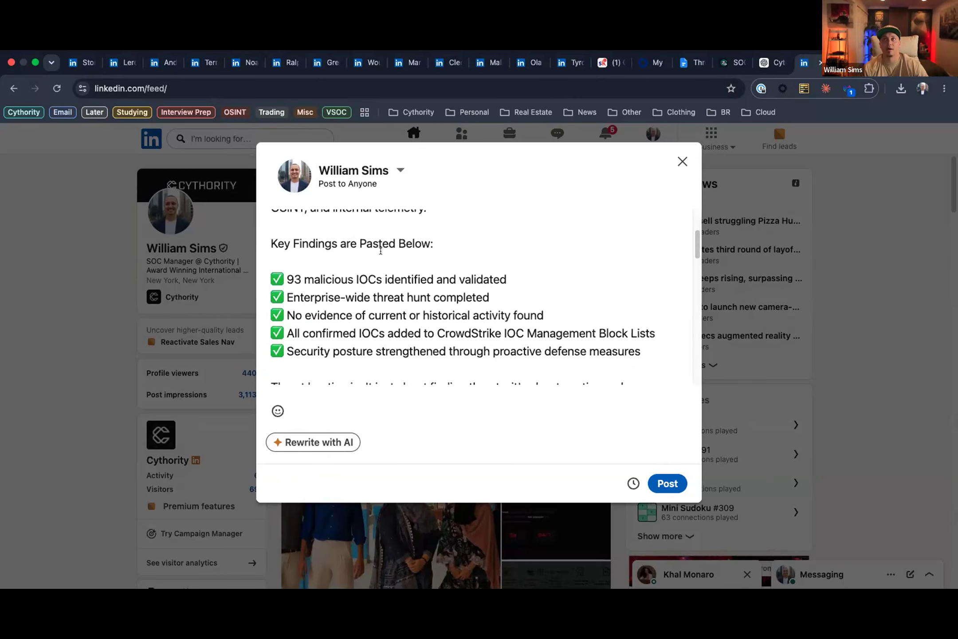
scroll(376, 303, "down", 2)
scroll(376, 304, "up", 3)
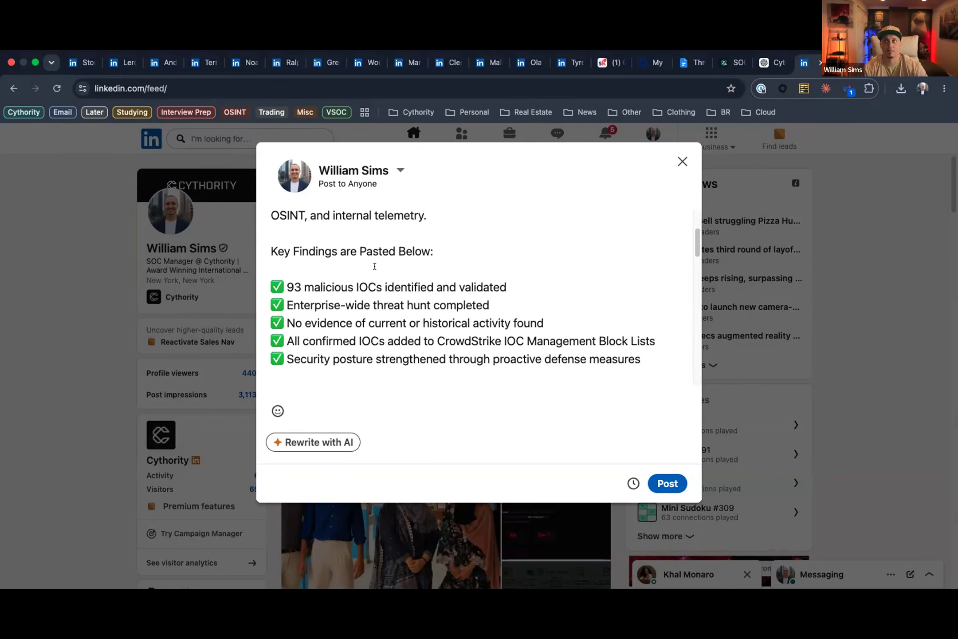
key("BackSpace")
key("BackSpace")
key("BackSpace")
key("BackSpace")
scroll(395, 261, "down", 10)
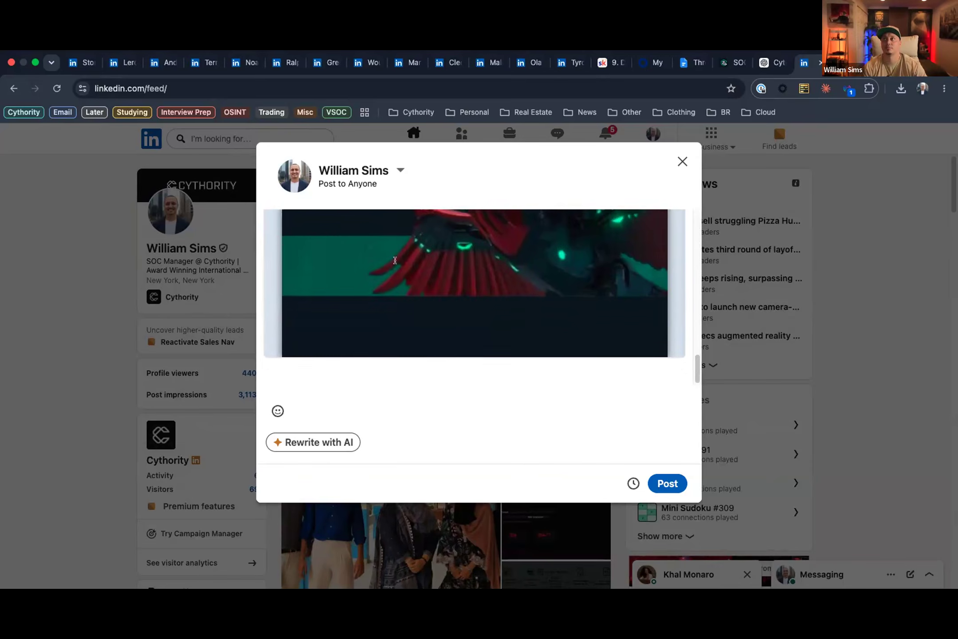
scroll(570, 334, "up", 5)
scroll(569, 333, "up", 8)
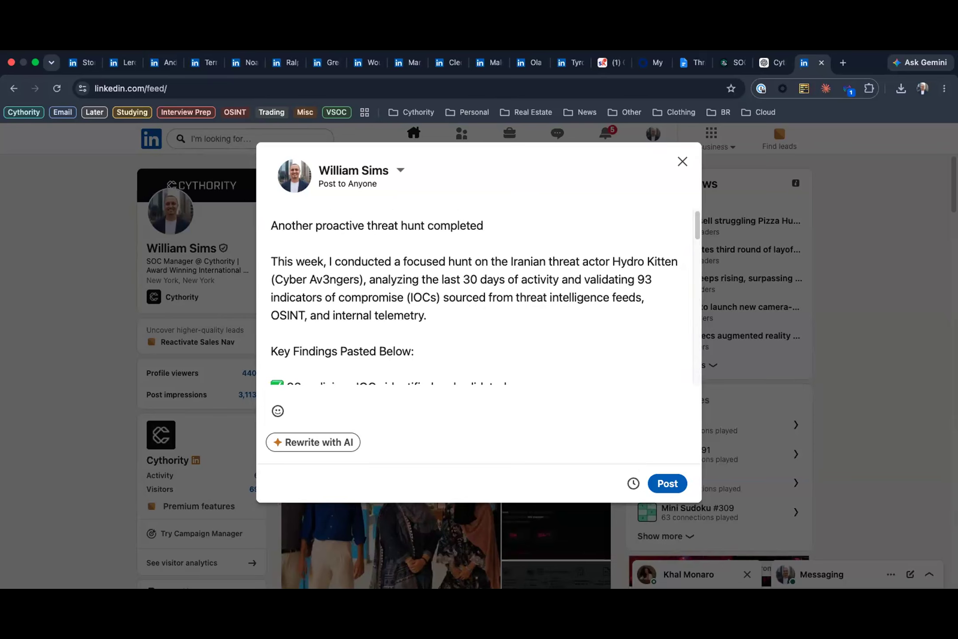
type("@cy")
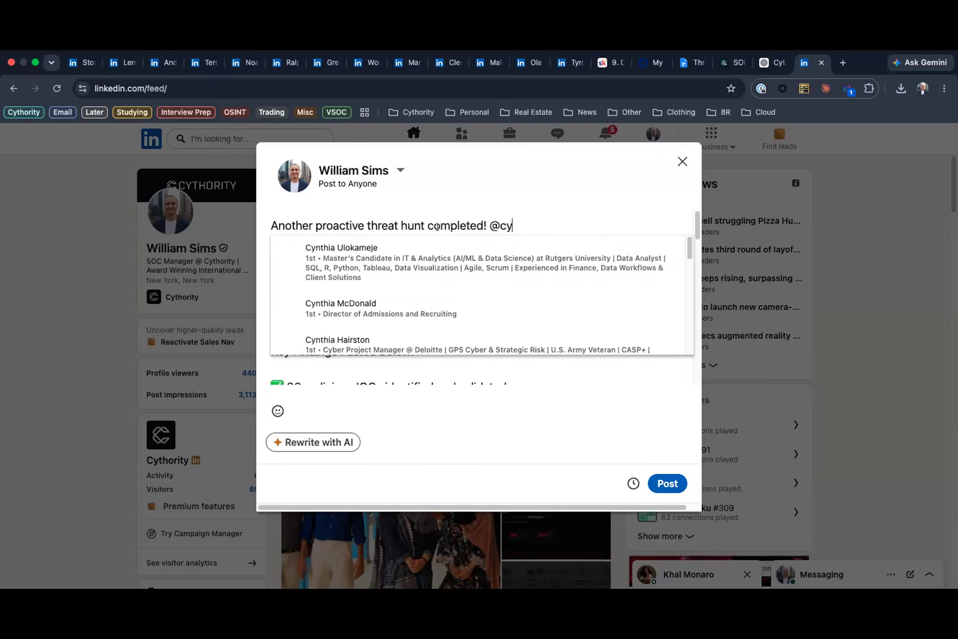
type("thor")
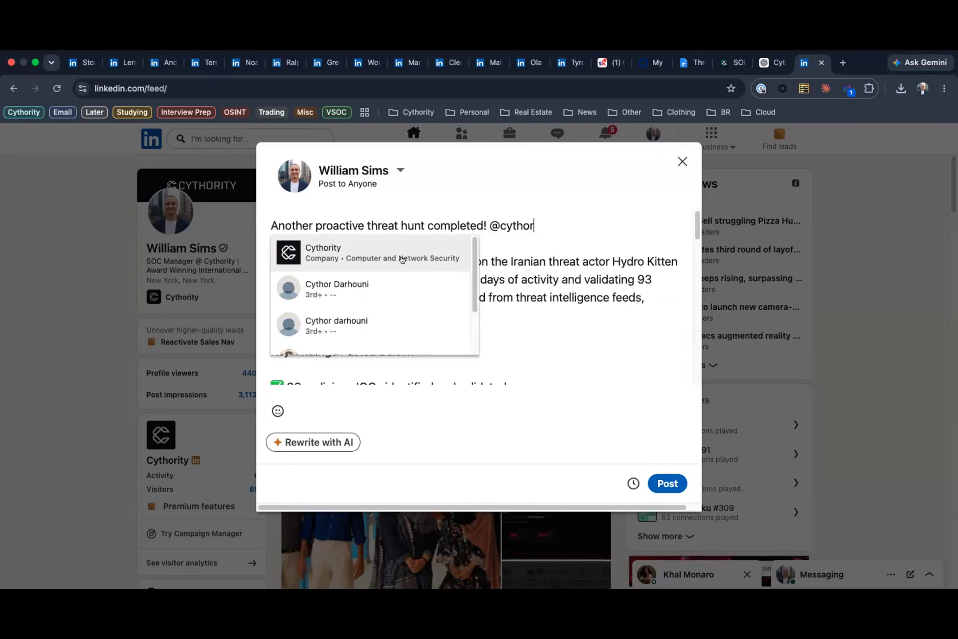
left_click(403, 258)
scroll(540, 341, "down", 10)
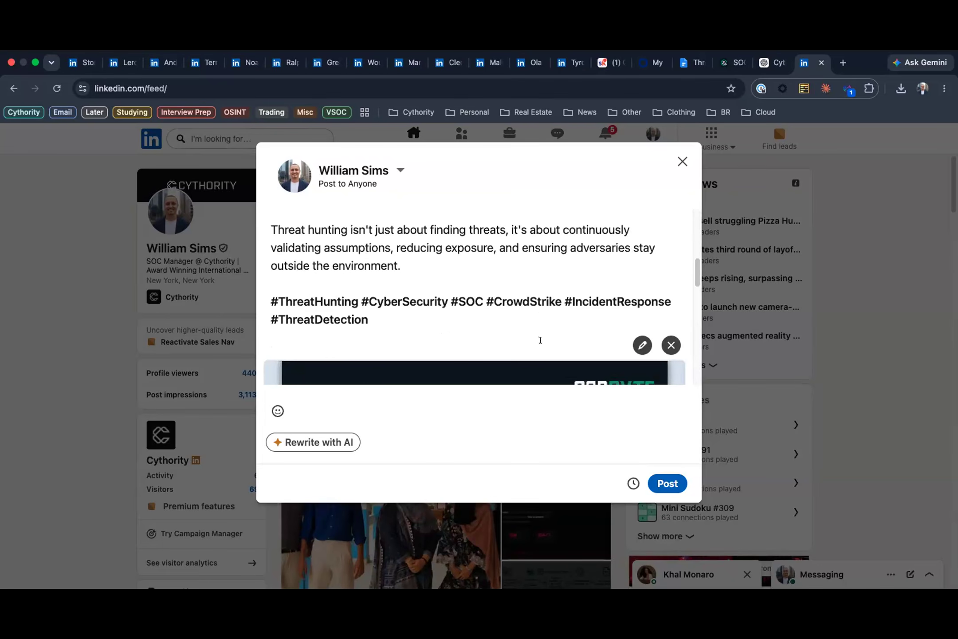
left_click(668, 484)
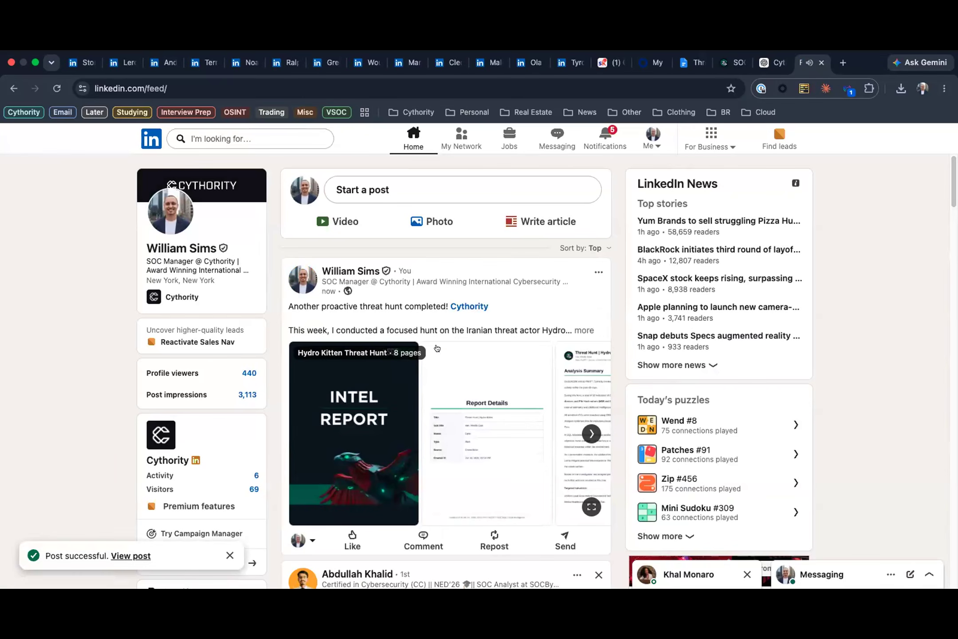
Expand the published post's full text and highlight its opening line and first paragraphs
left_click(577, 329)
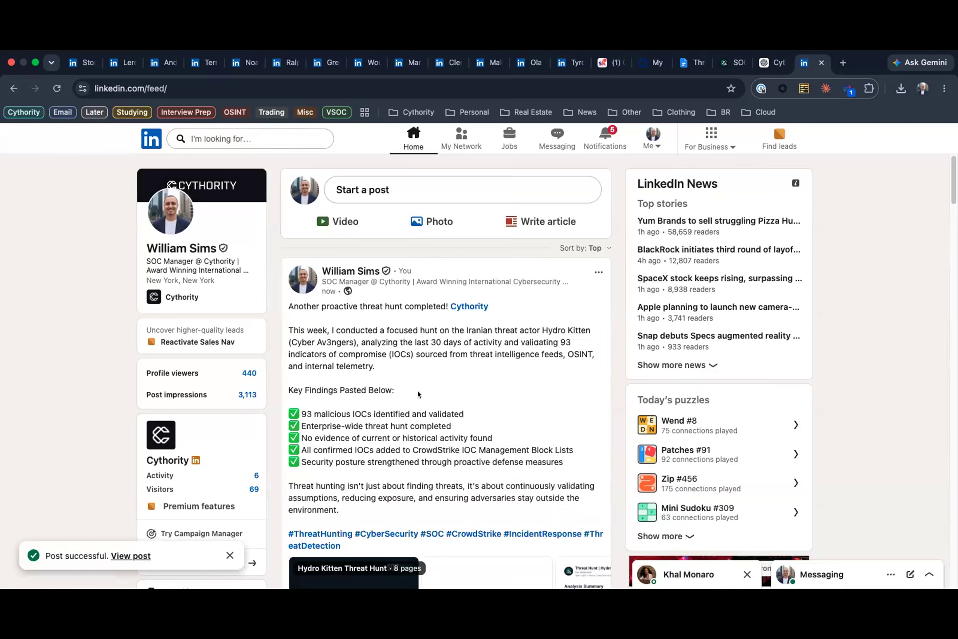
scroll(418, 390, "down", 2)
left_click_drag(284, 265, 491, 268)
left_click(294, 323)
double_click(342, 313)
triple_click(343, 313)
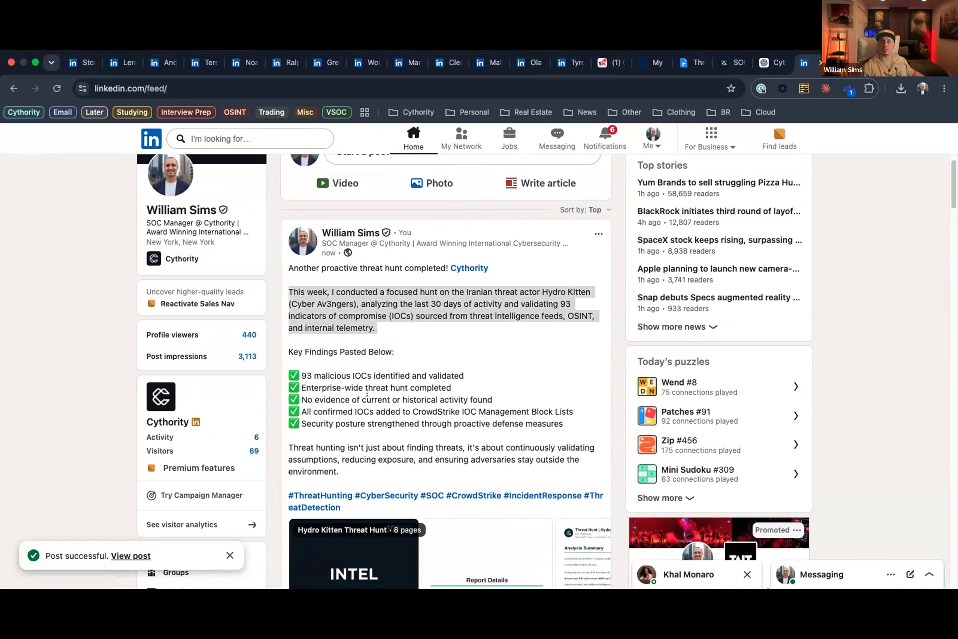
left_click(464, 389)
left_click_drag(271, 362, 570, 425)
left_click(378, 376)
Scroll through the post's findings checklist, six hashtags and 8-page report carousel
scroll(387, 440, "down", 3)
scroll(355, 383, "down", 5)
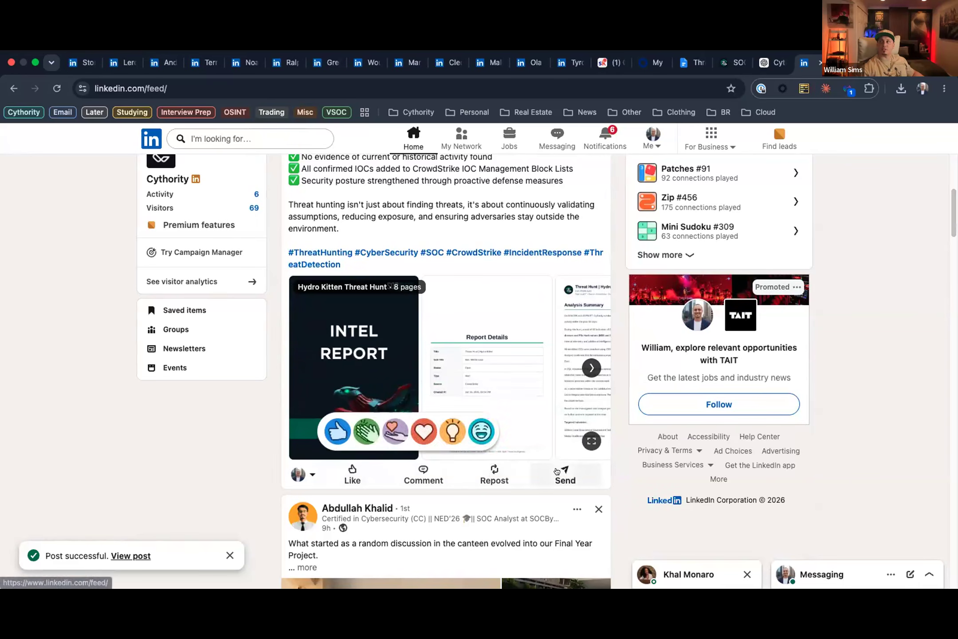
scroll(500, 346, "up", 1)
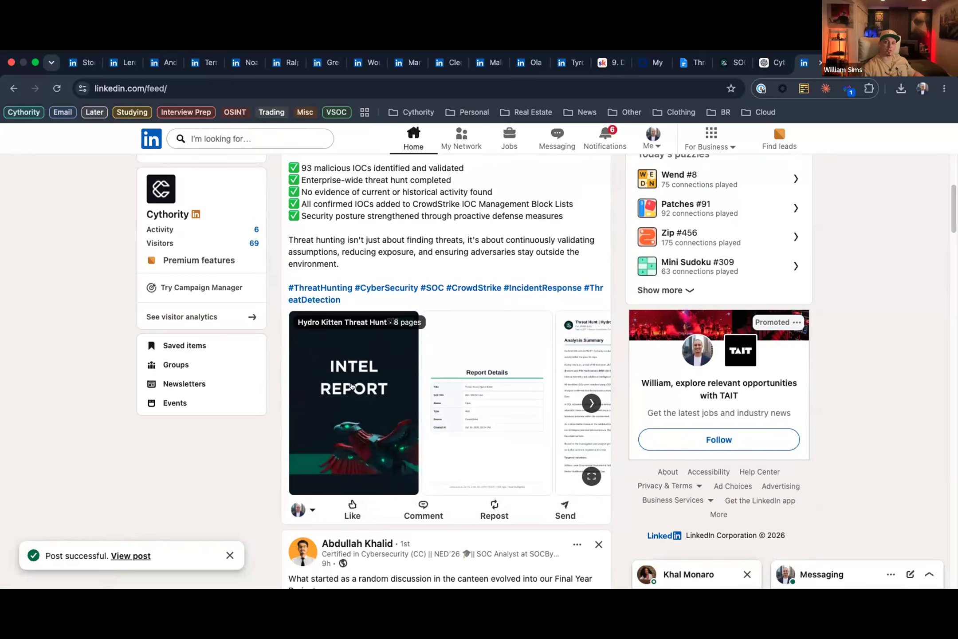
scroll(333, 488, "up", 3)
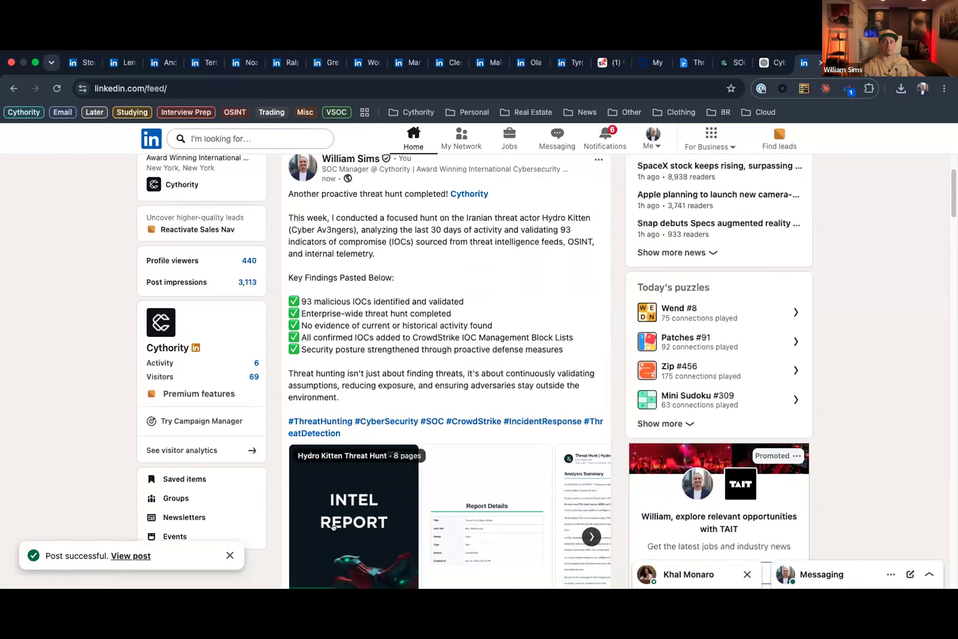
scroll(362, 500, "up", 1)
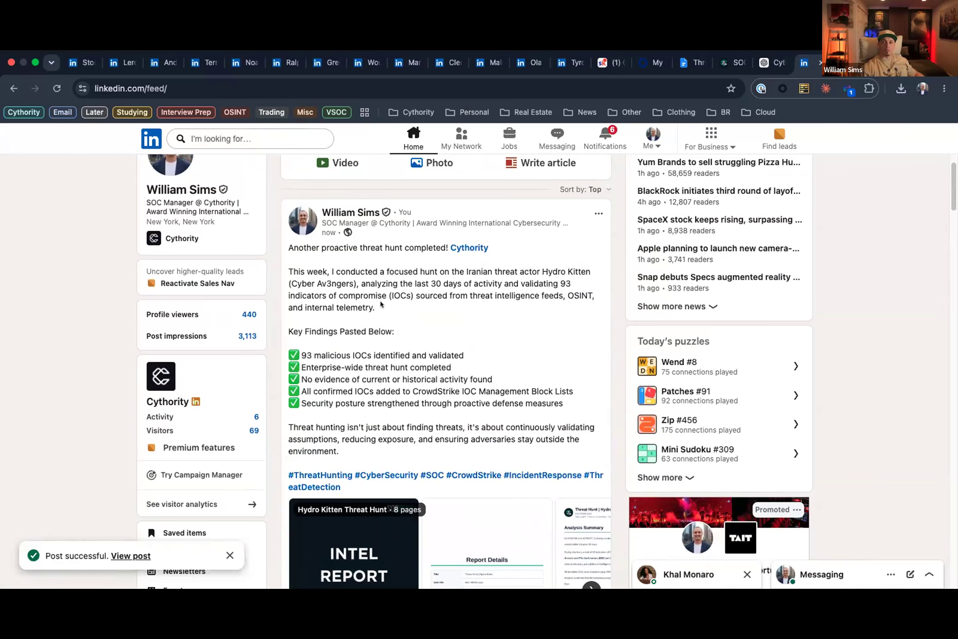
scroll(457, 372, "down", 3)
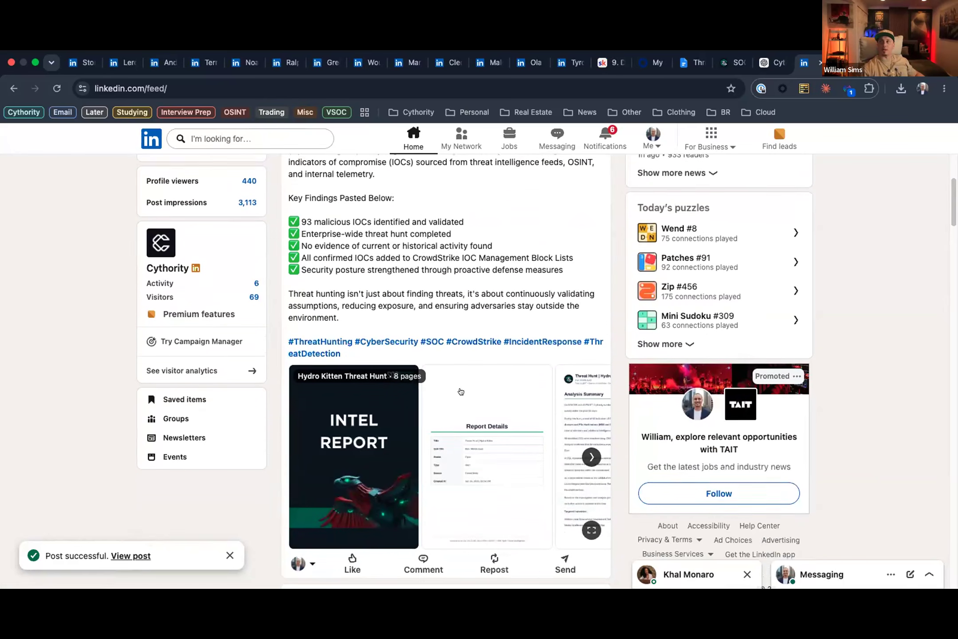
scroll(506, 341, "up", 3)
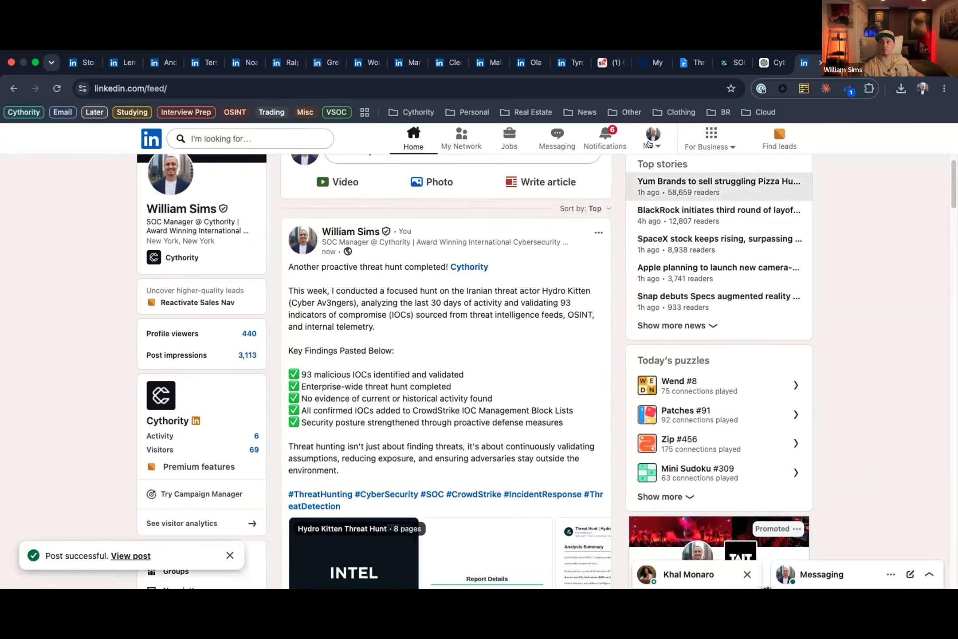
left_click(652, 140)
Go to your profile and choose to add a document to the Featured section
left_click(601, 295)
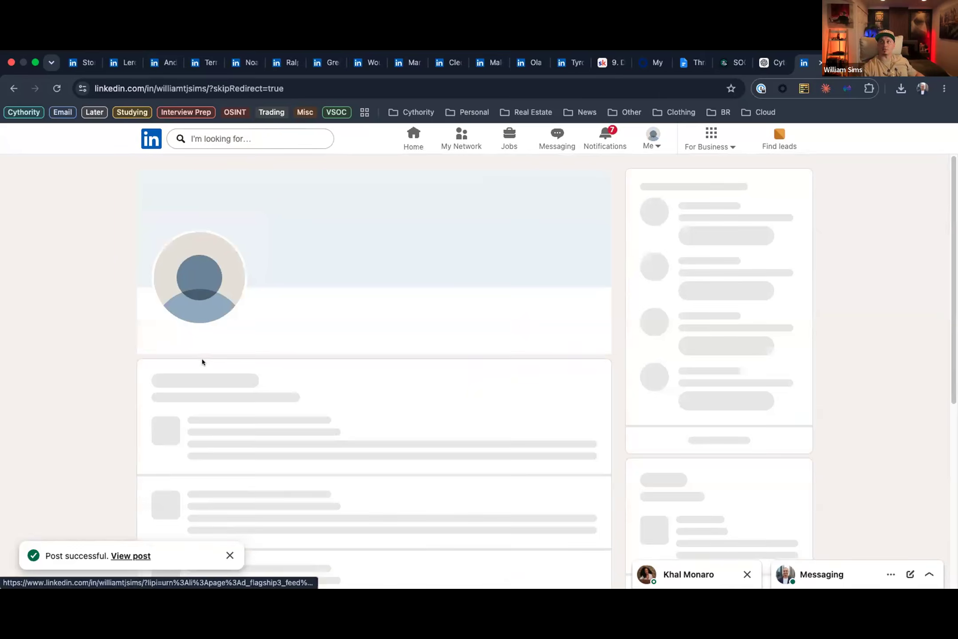
scroll(202, 362, "down", 4)
scroll(201, 362, "down", 15)
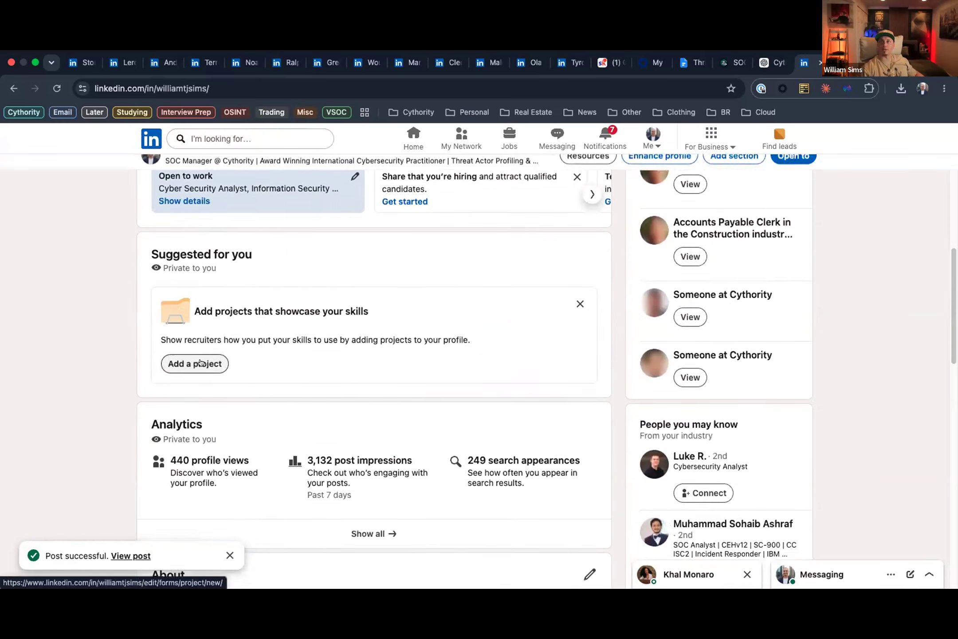
scroll(203, 362, "down", 4)
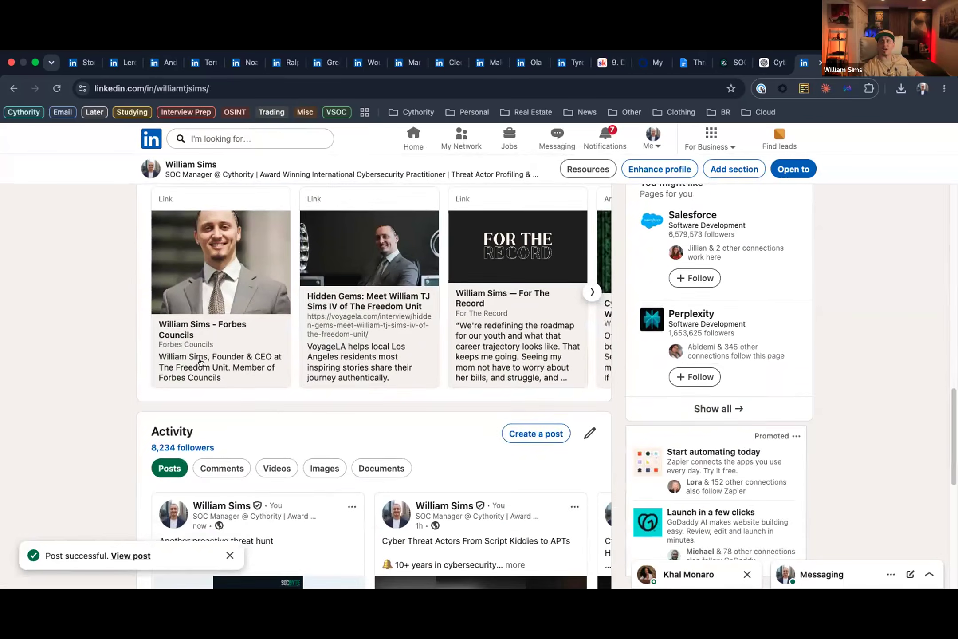
scroll(311, 311, "up", 2)
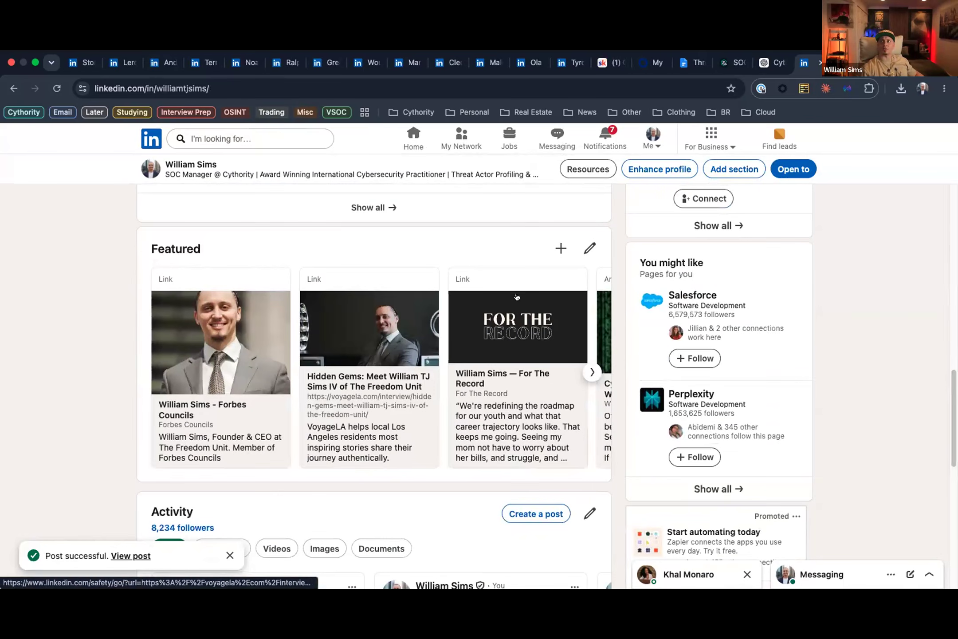
left_click(560, 247)
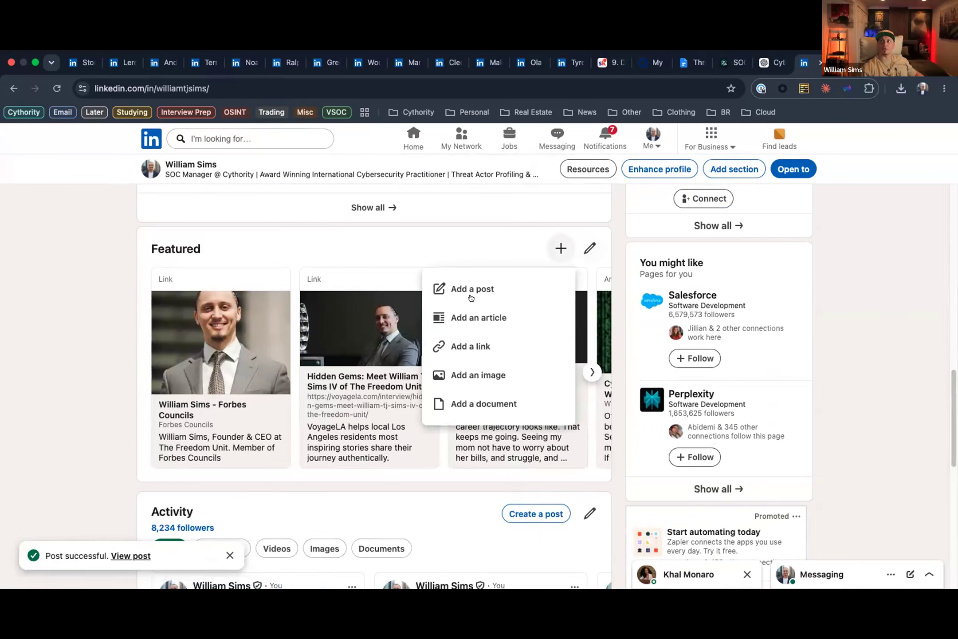
left_click(481, 403)
Upload Threat Hunt Hydro Kitten.pdf and paste 'Hydro Kitten Threat Hunt' as its title
left_click(389, 275)
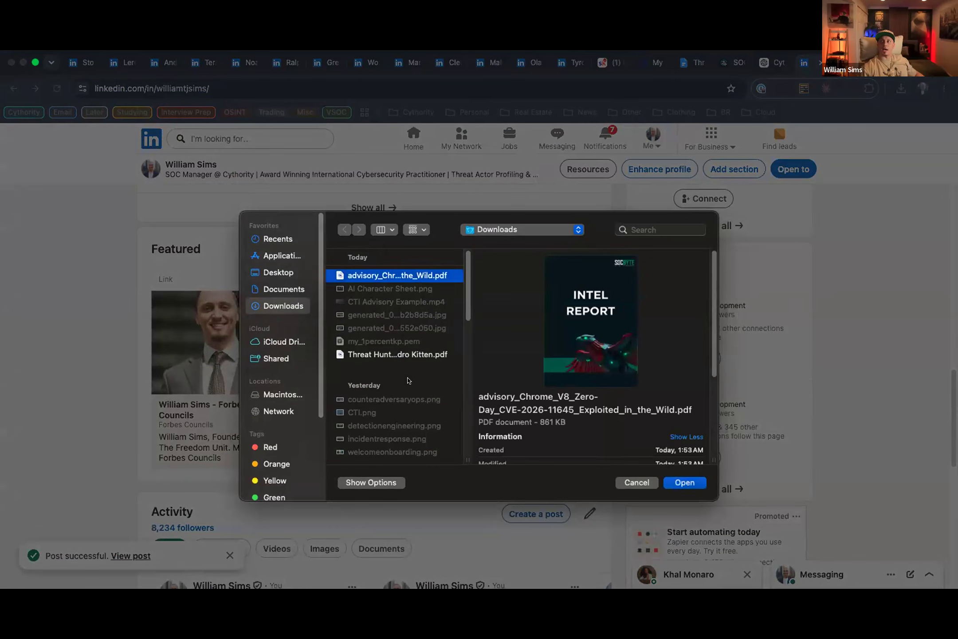
left_click(409, 355)
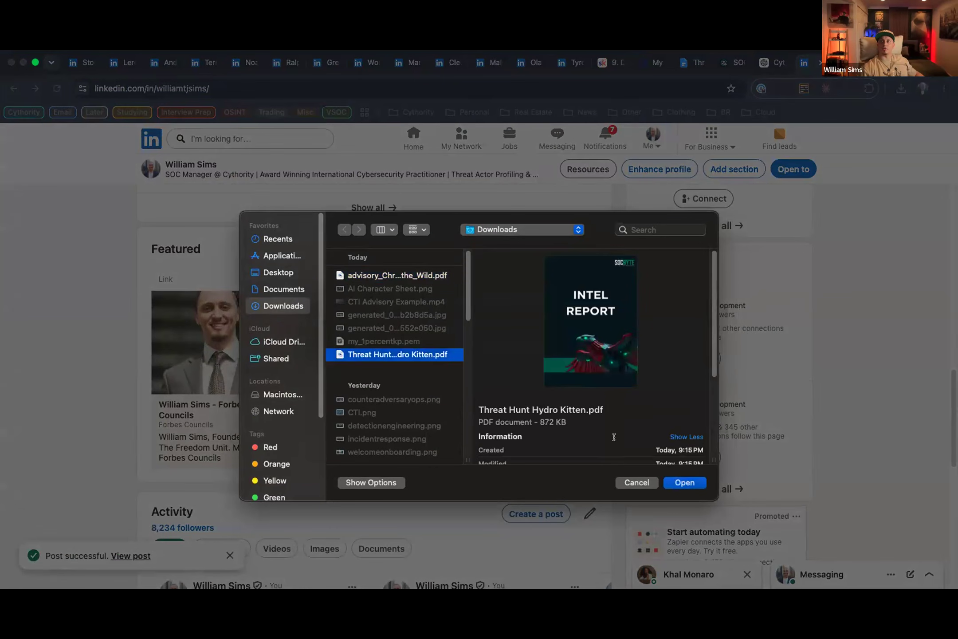
left_click(685, 483)
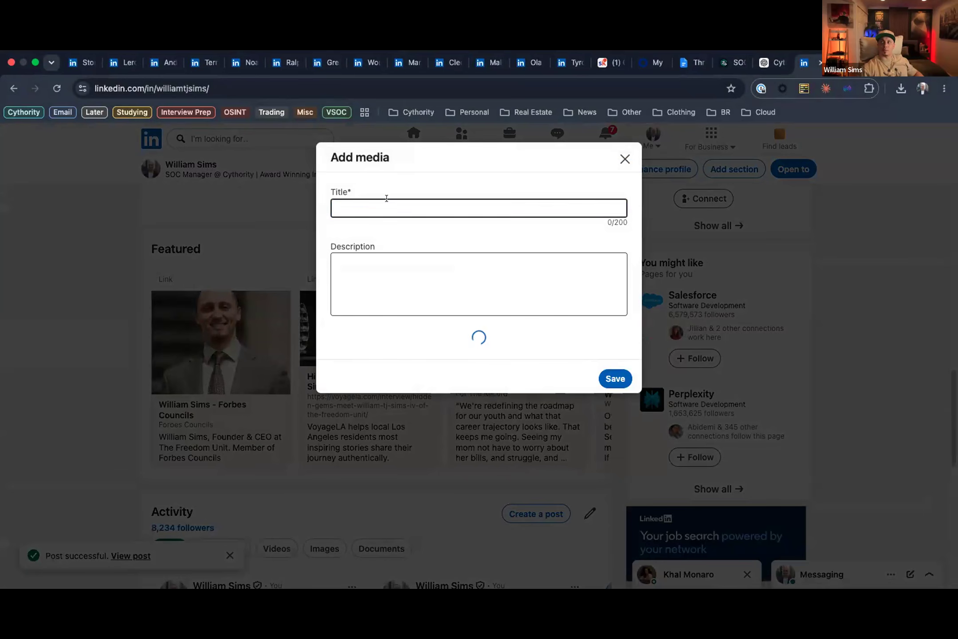
type("Hydro Kitten Threat Hunt")
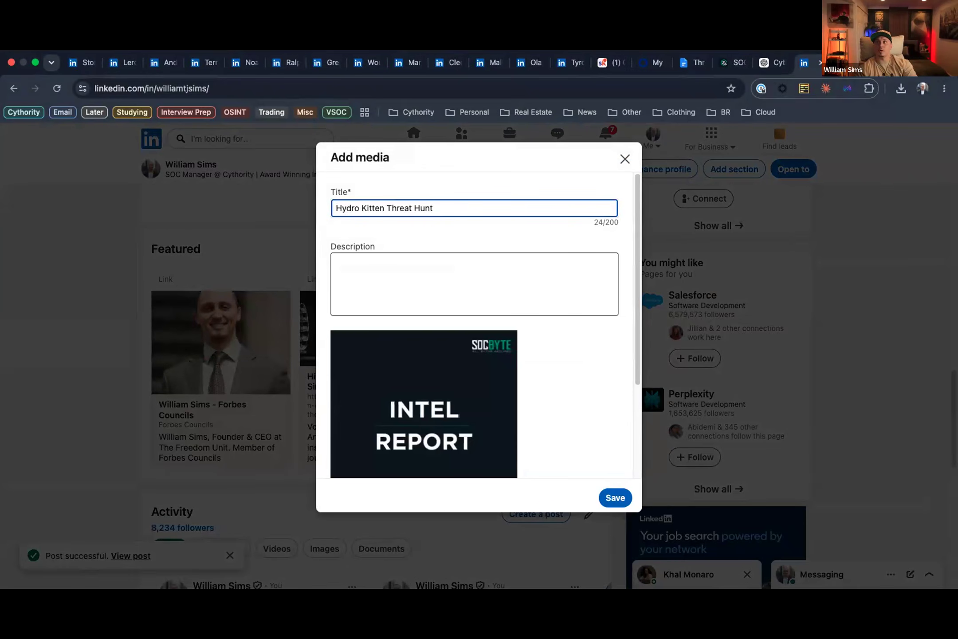
left_click(385, 266)
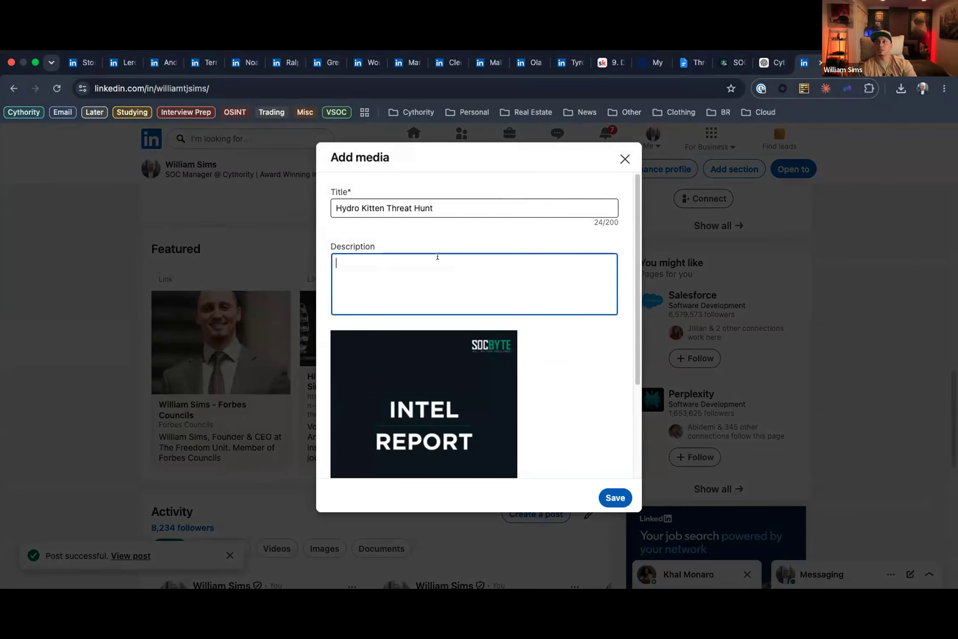
left_click(729, 63)
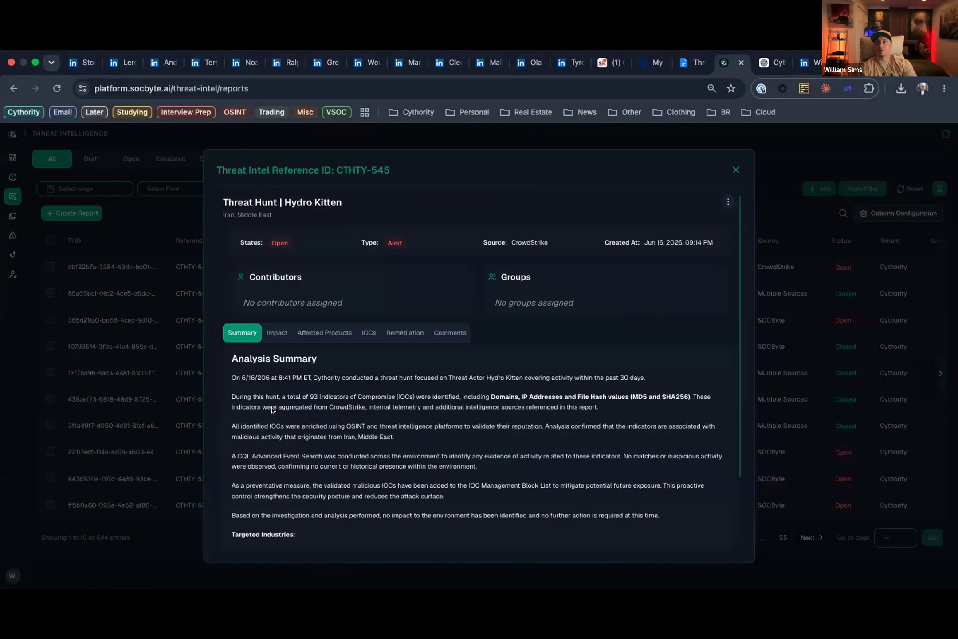
Ask ChatGPT for a two-sentence summary of the hunt for a LinkedIn Featured article
scroll(271, 408, "down", 3)
scroll(288, 399, "up", 3)
key("ctrl+Tab")
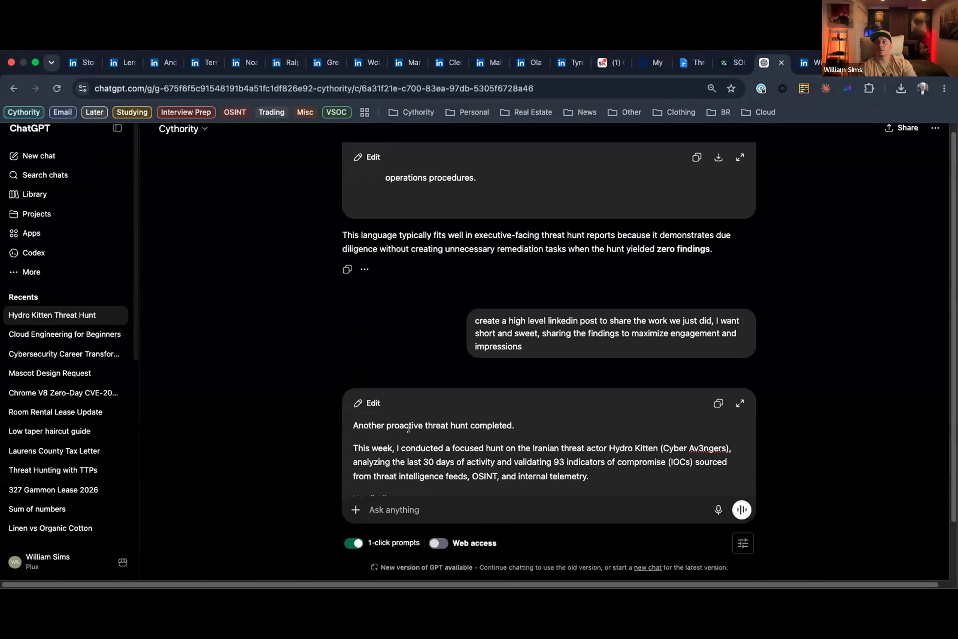
scroll(408, 428, "down", 10)
type("Give me a")
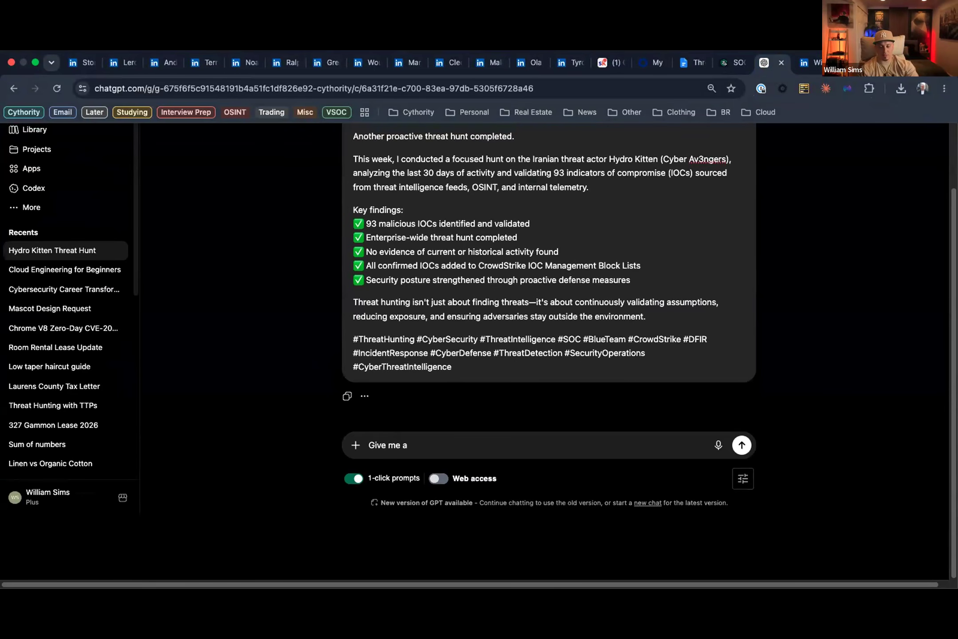
type(" two sentence summary of our hunt for my linkedin profile featured art")
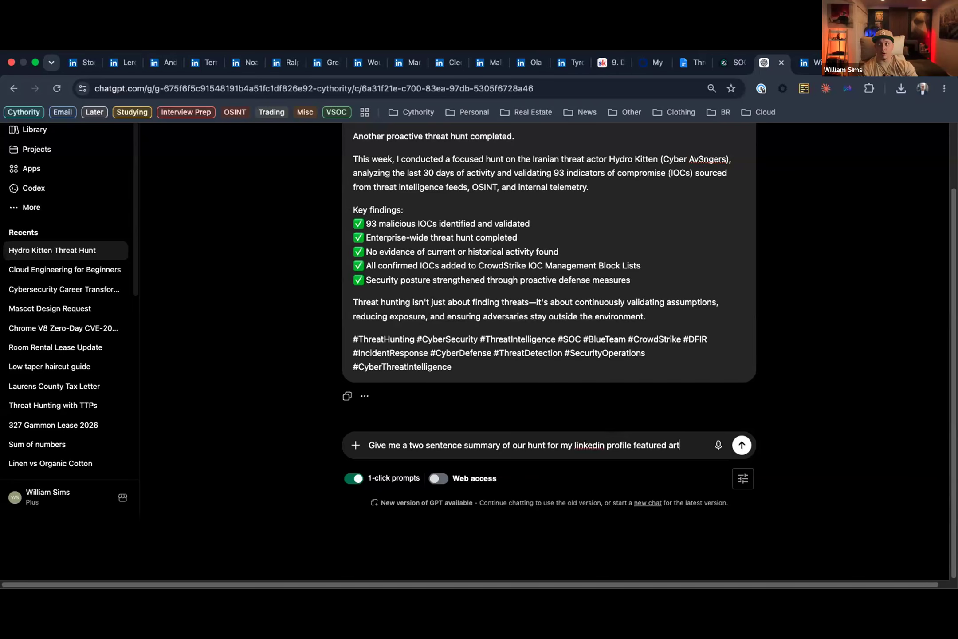
type("icle")
key("Return")
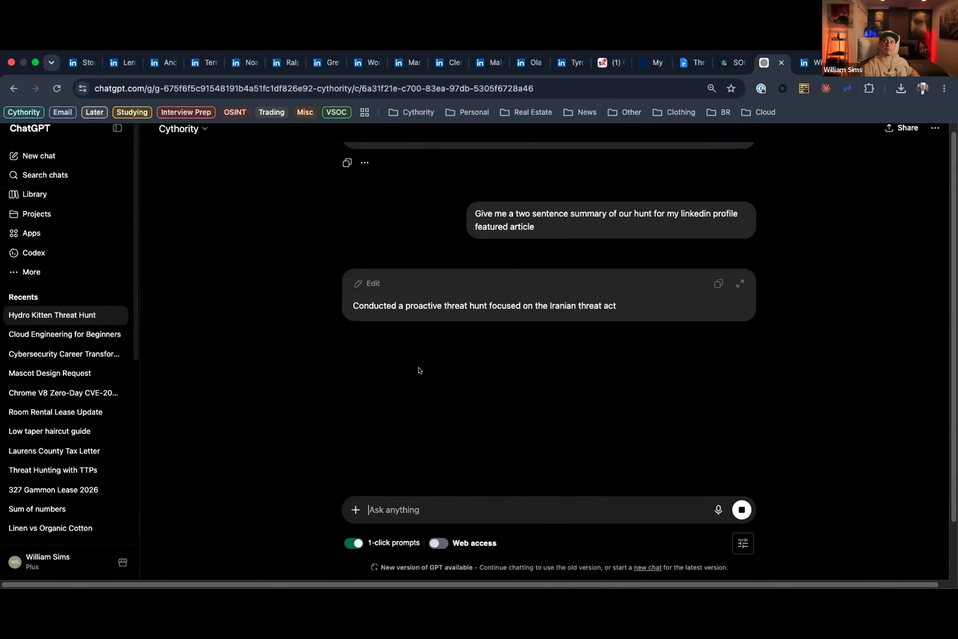
Copy ChatGPT's summary and paste it into the Featured item's Description
triple_click(462, 308)
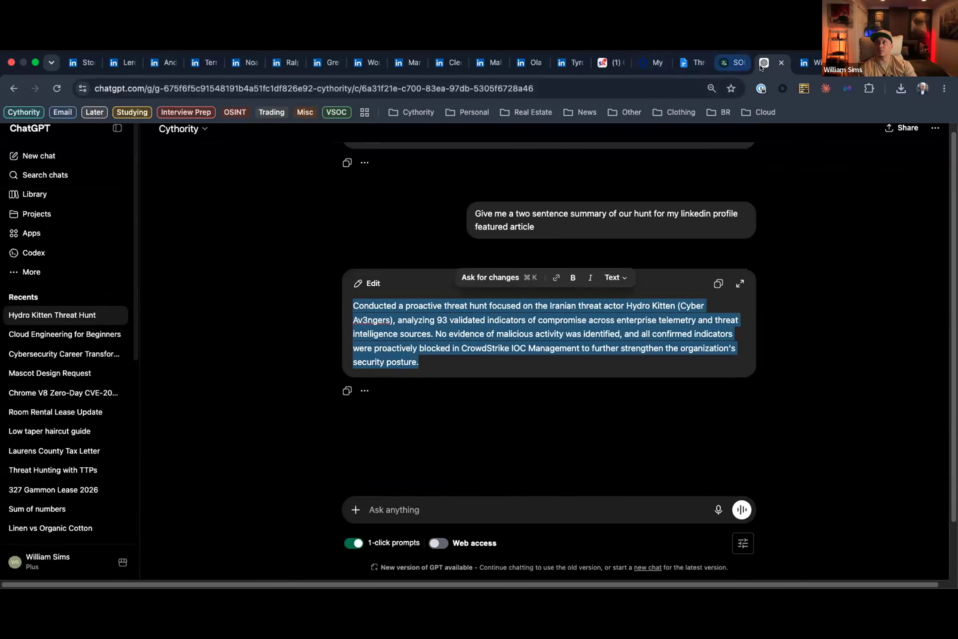
left_click(816, 65)
type("Conducted a proactive threat hunt focused on the Iranian threat actor Hydro Kitten (Cyber Av3ngers), analyzing 93 validated indicators of compromise across enterprise telemetry and threat intelligence sources. No evidence of malicious activity was identified, and all confirmed indicators were proactively blocked in CrowdStrike SOC Management to further strengthen the organization's security posture.")
scroll(444, 284, "up", 3)
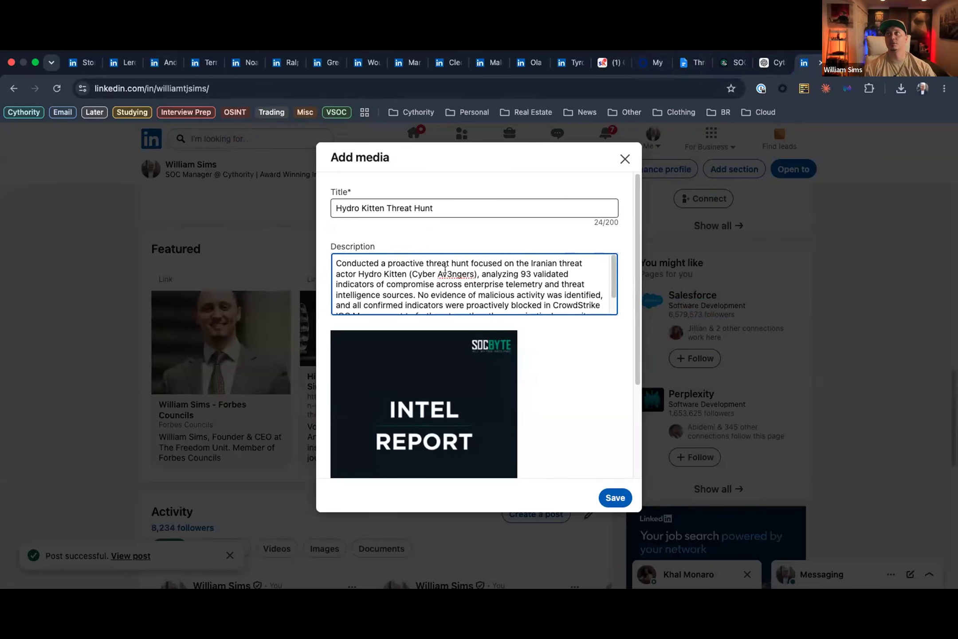
Review the description and preview, then save the 'Hydro Kitten Threat Hunt' Featured item
scroll(409, 284, "down", 2)
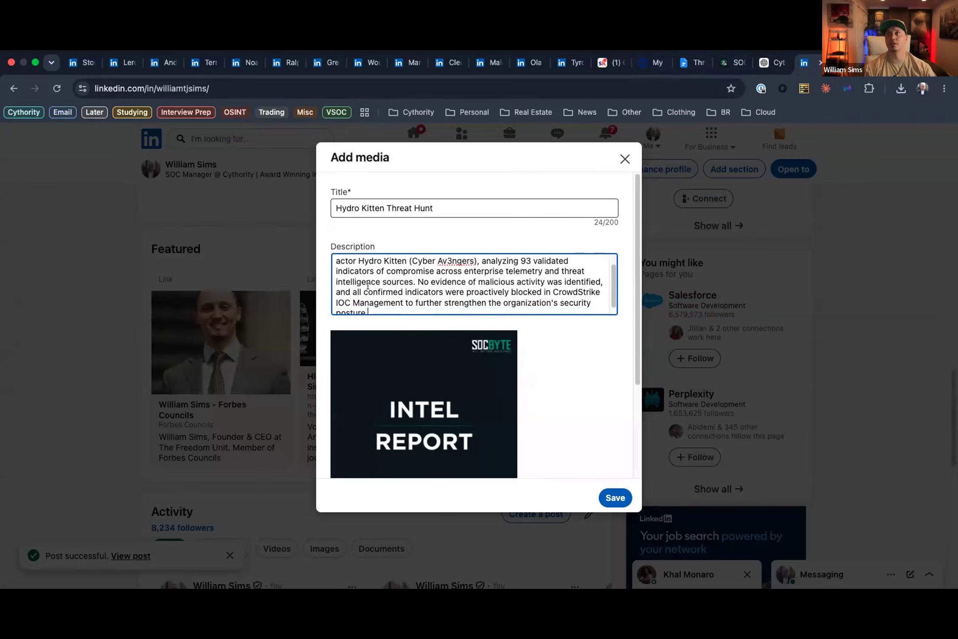
scroll(455, 286, "down", 3)
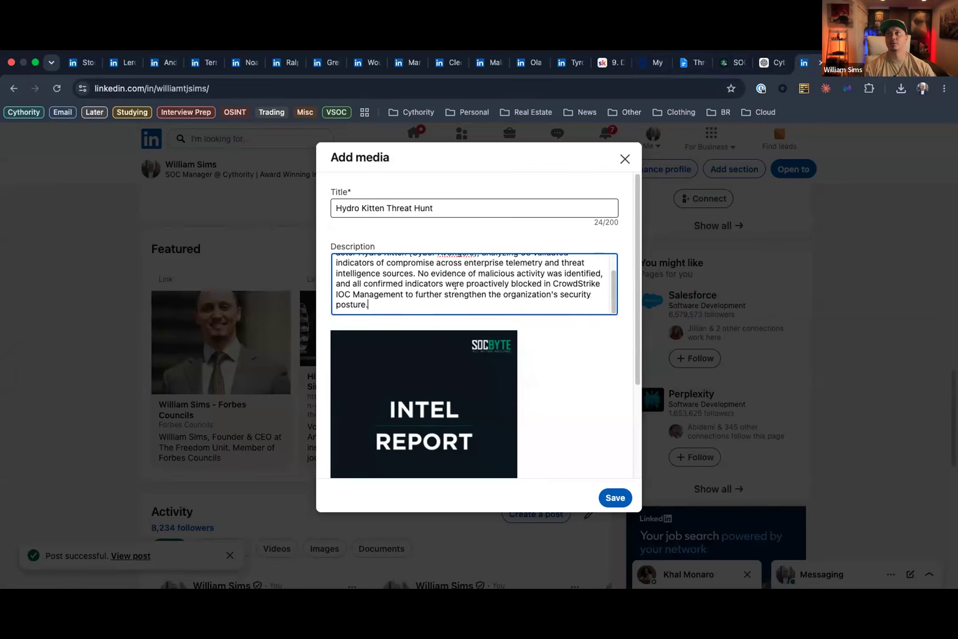
scroll(456, 286, "down", 5)
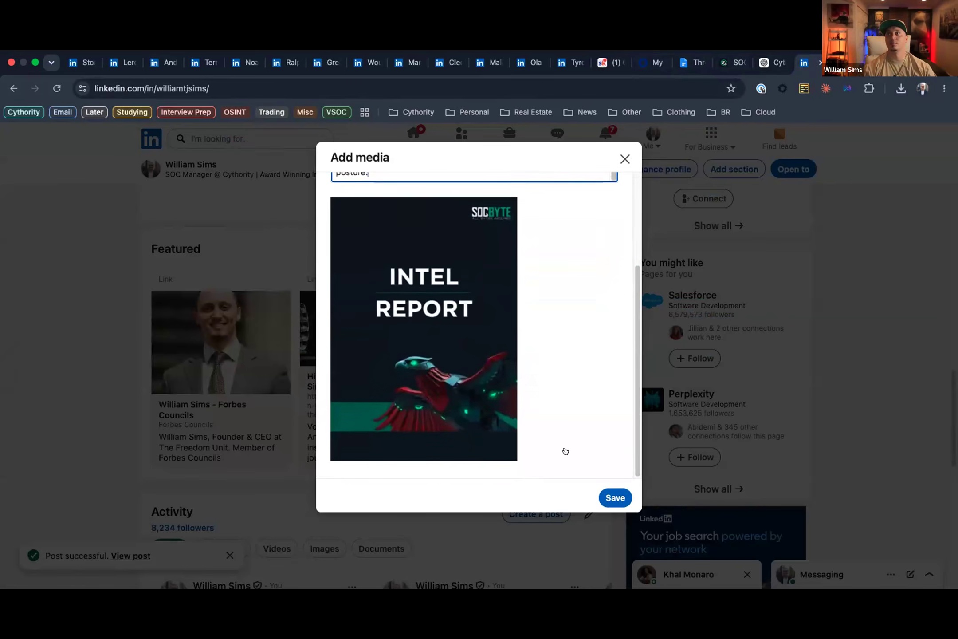
left_click(613, 496)
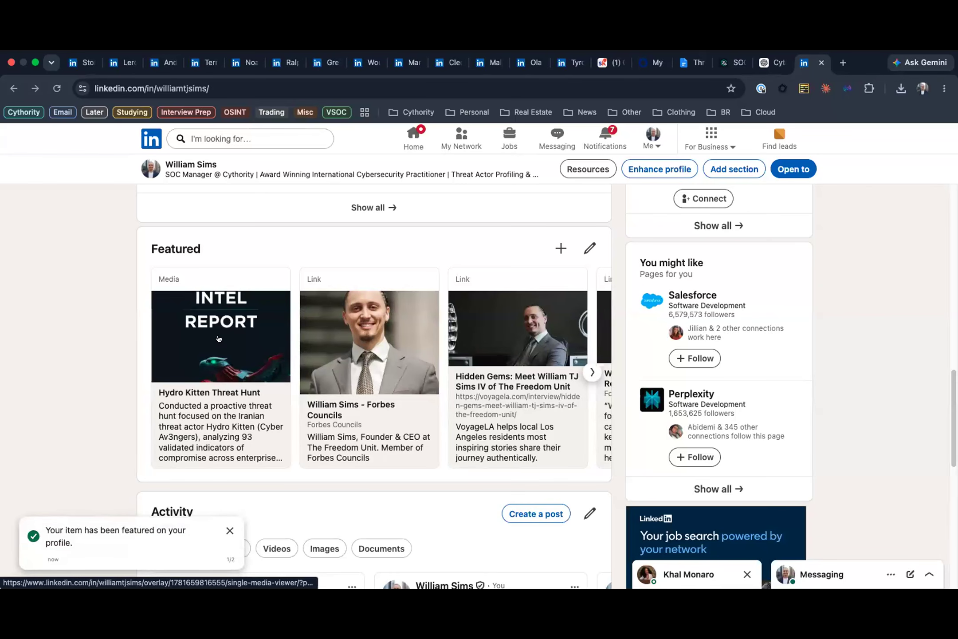
scroll(218, 339, "up", 7)
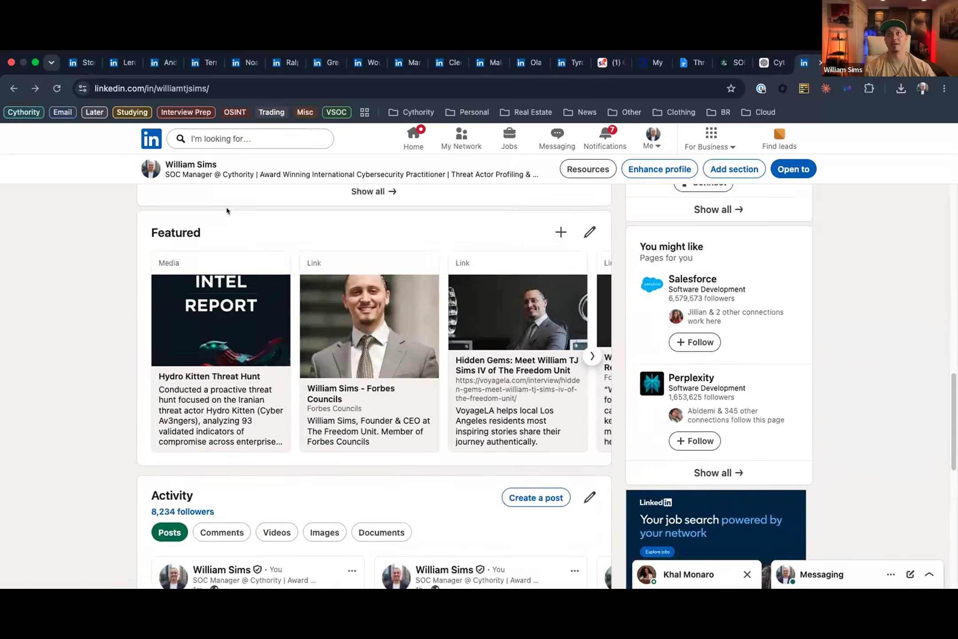
Search LinkedIn for the colleague by name and open her profile
scroll(233, 136, "up", 5)
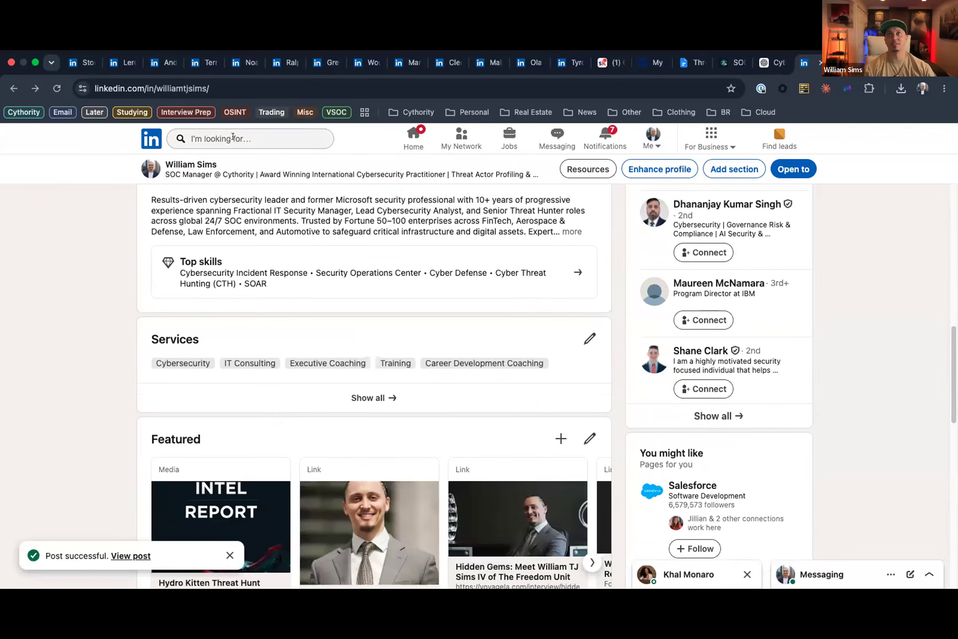
left_click(233, 136)
type("court")
left_click(202, 169)
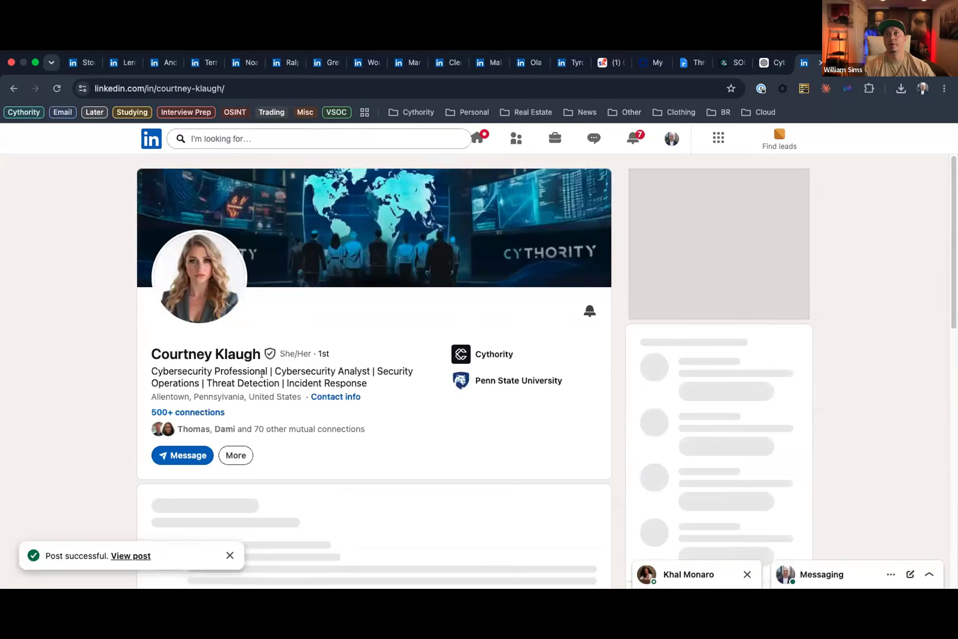
Scroll her profile and expand her full post about credential dumpers
scroll(262, 375, "down", 10)
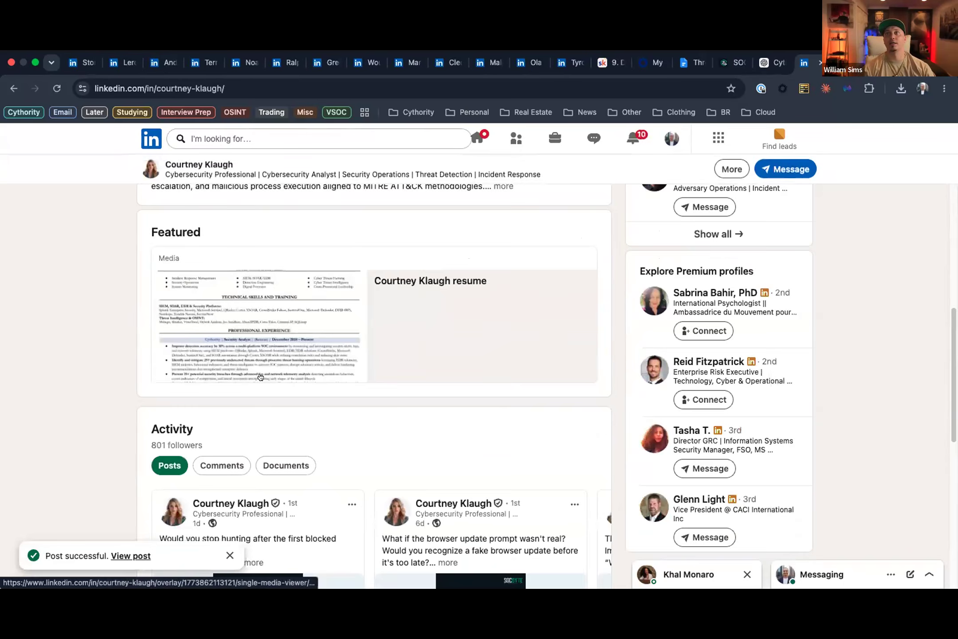
scroll(260, 376, "down", 2)
scroll(193, 393, "down", 1)
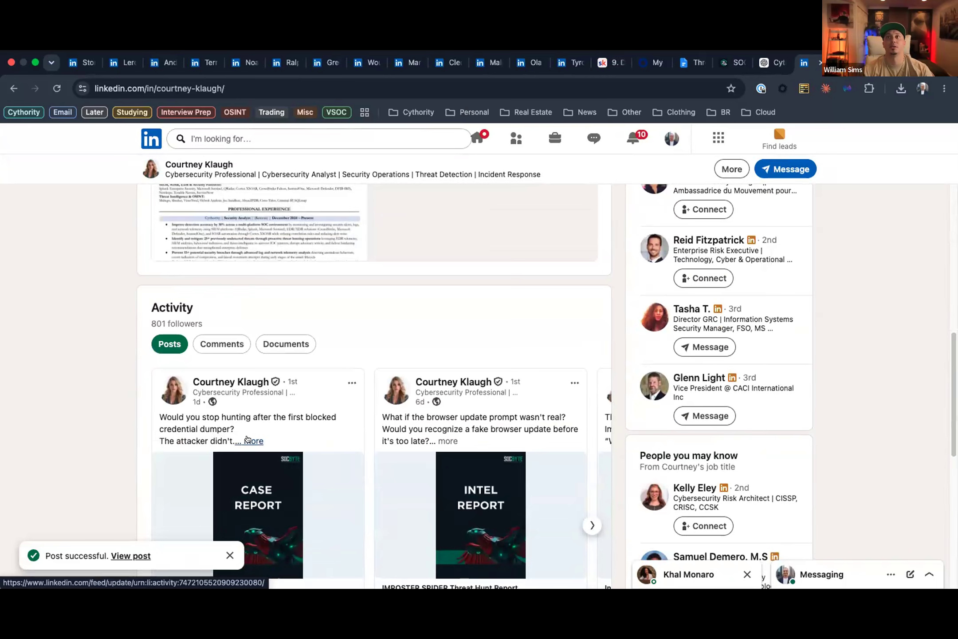
left_click(247, 440)
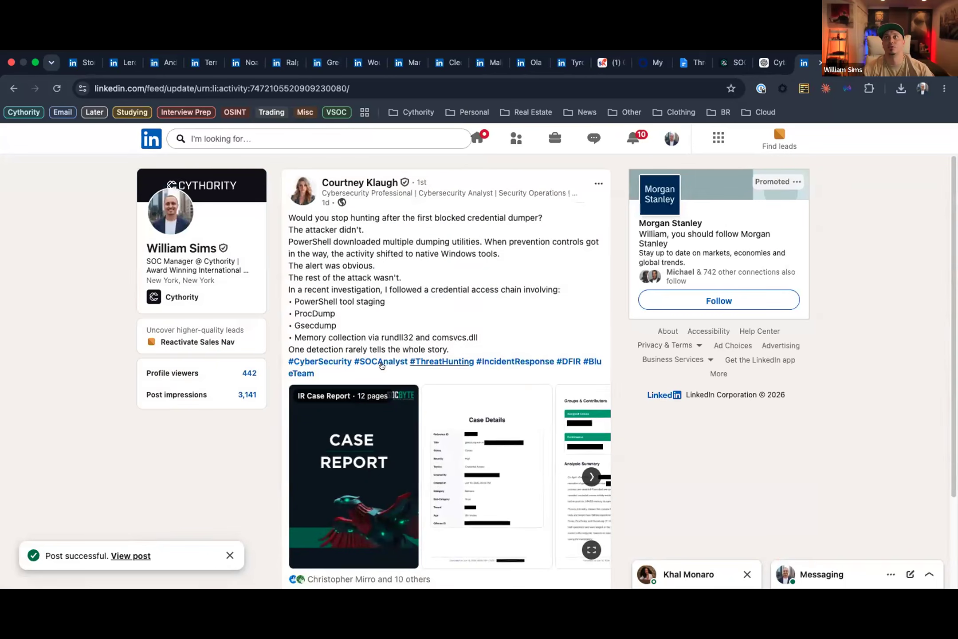
Select the post's line "The attacker didn't."
scroll(377, 324, "down", 1)
scroll(374, 317, "up", 2)
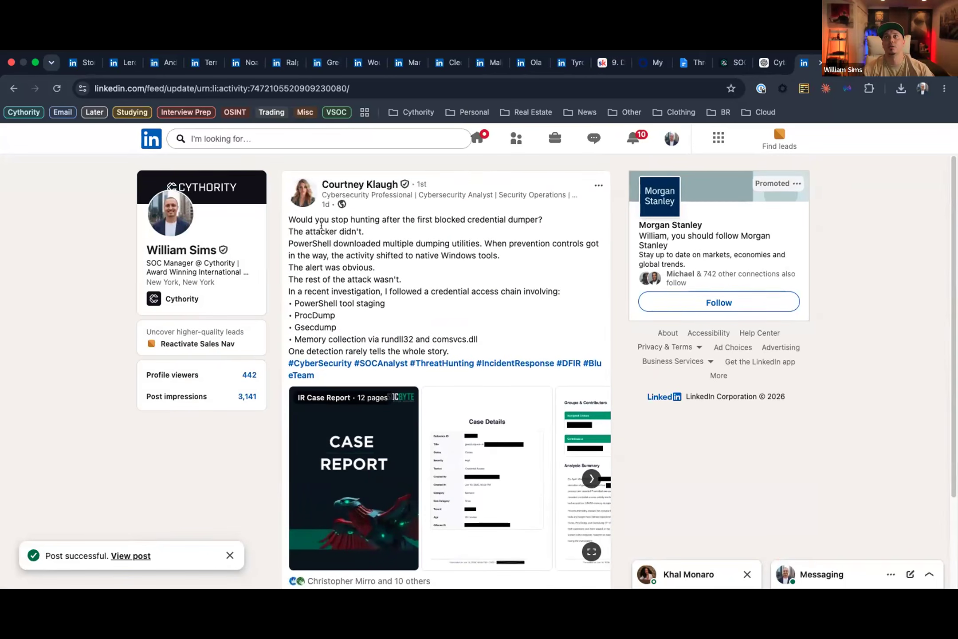
left_click_drag(321, 225, 364, 231)
left_click(432, 212)
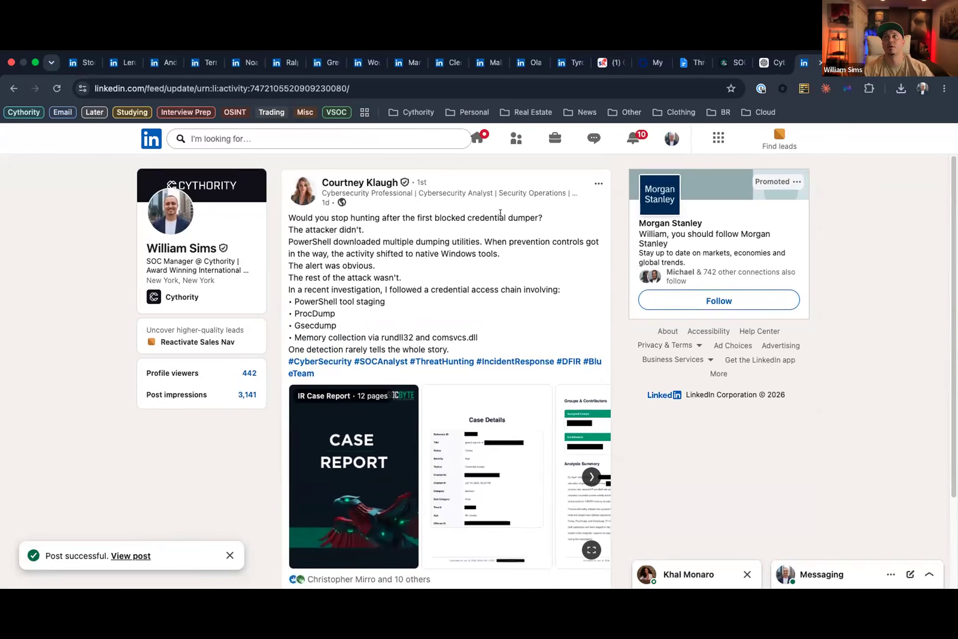
triple_click(443, 229)
Show page 2 of the IR Case Report preview in full screen
scroll(344, 307, "down", 2)
left_click(591, 384)
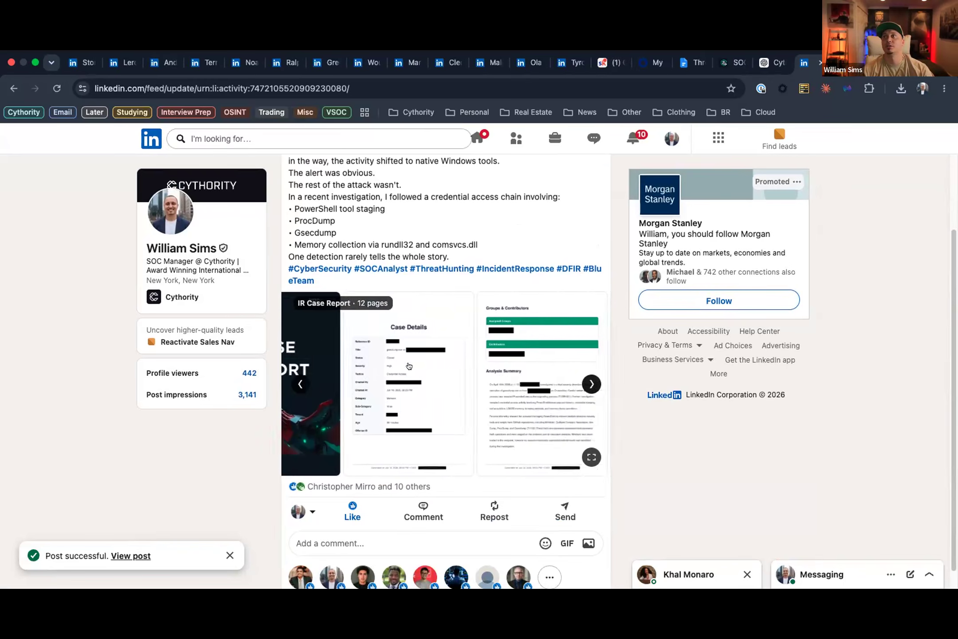
left_click(591, 457)
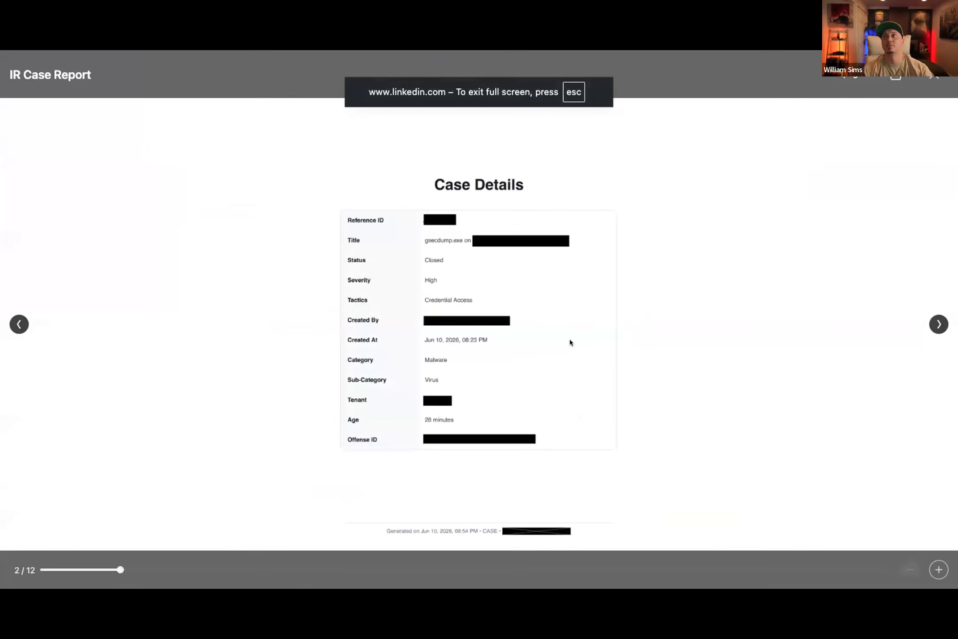
Page through the IR Case Report from page 3 to page 7
left_click(938, 320)
left_click(938, 320)
left_click(938, 321)
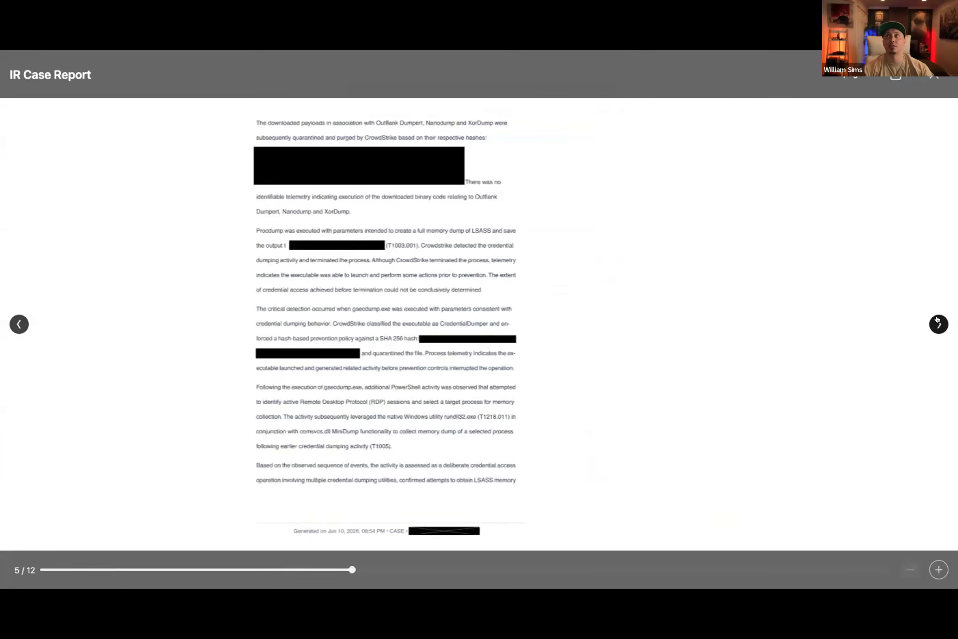
left_click(938, 320)
left_click(938, 321)
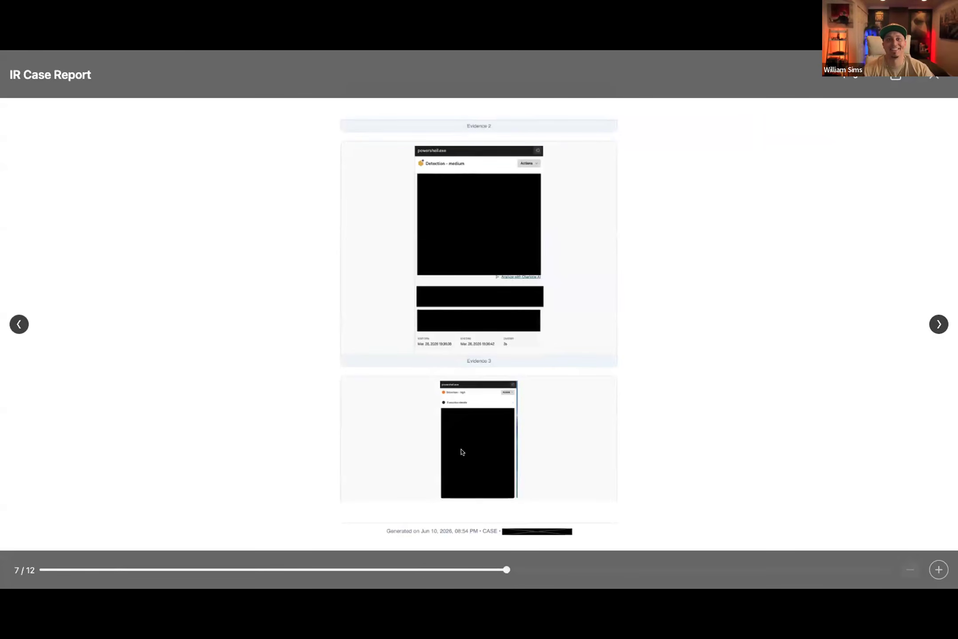
Recheck page 6, return to page 7, then exit the full-screen viewer
left_click(18, 324)
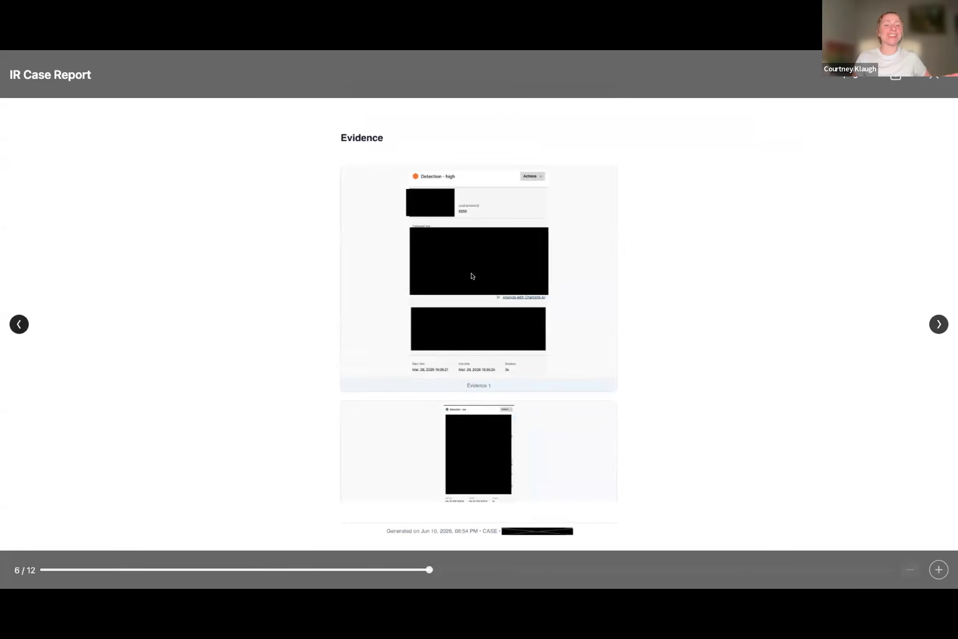
left_click(936, 319)
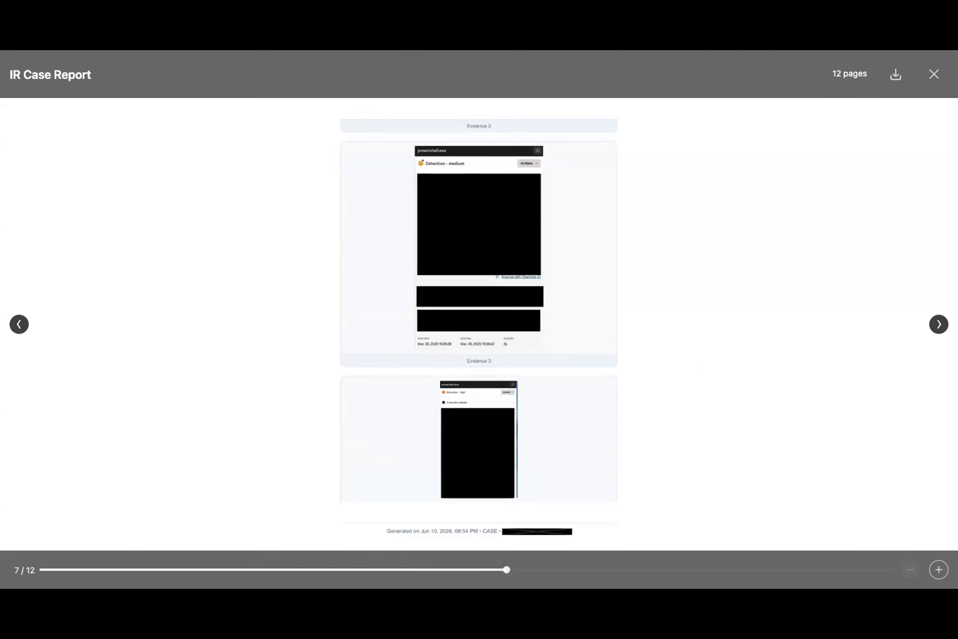
key("Escape")
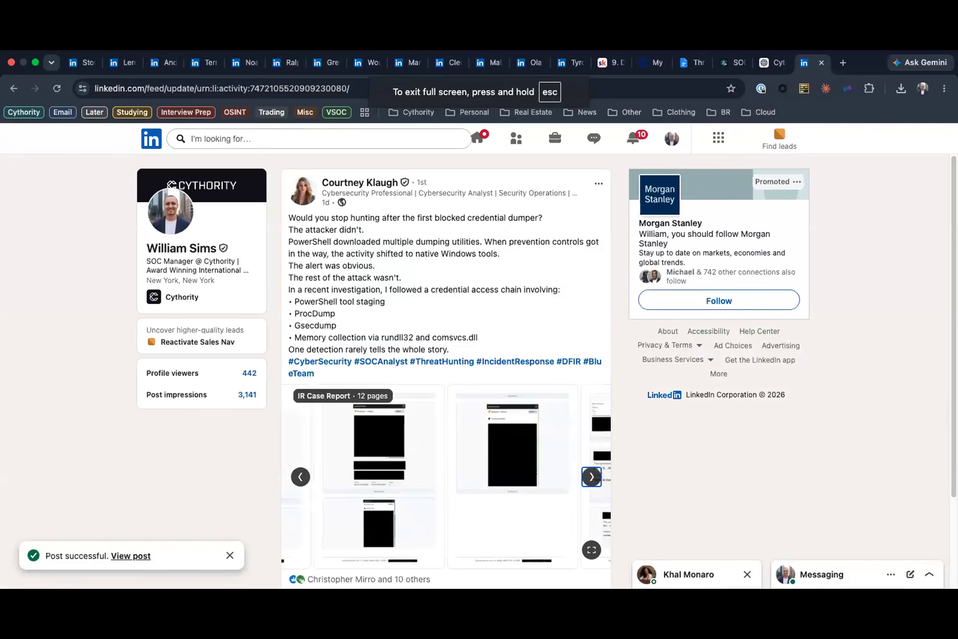